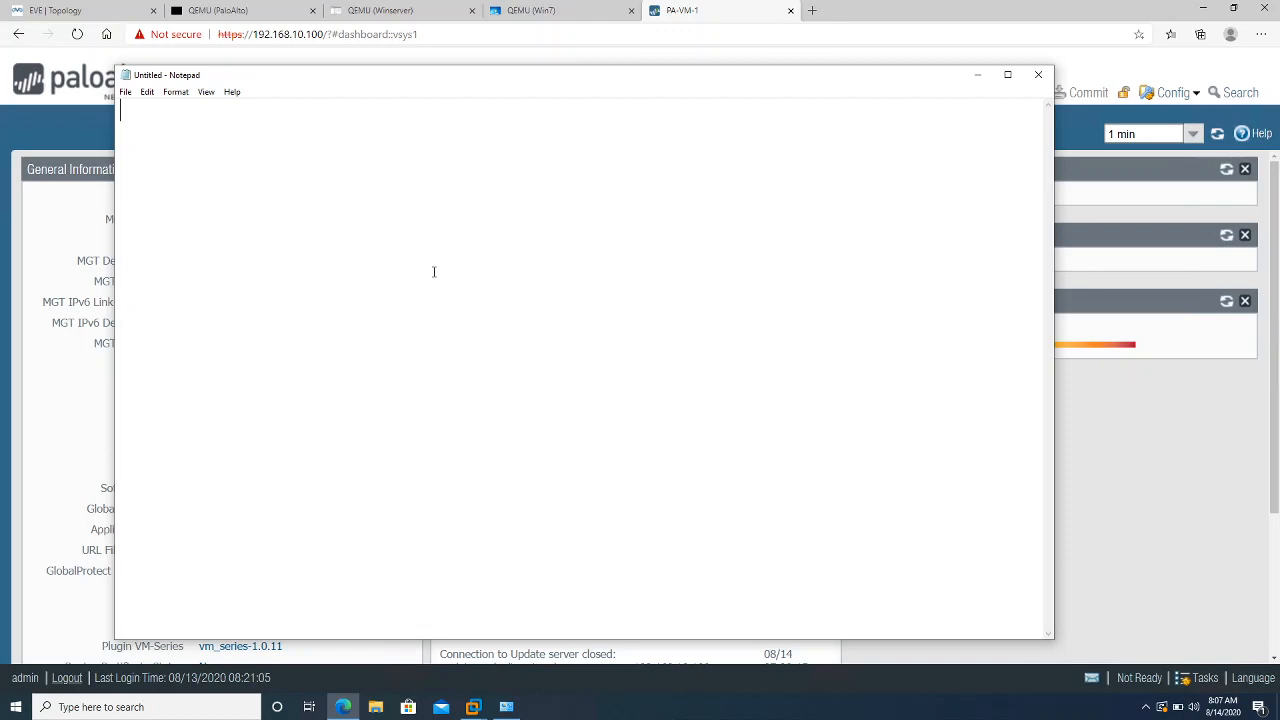
Type 192.168.206.21 with R2 (172.16.2.2) far to its right and WinServer (172.16.10.100) beneath R2
type("192.168.206")
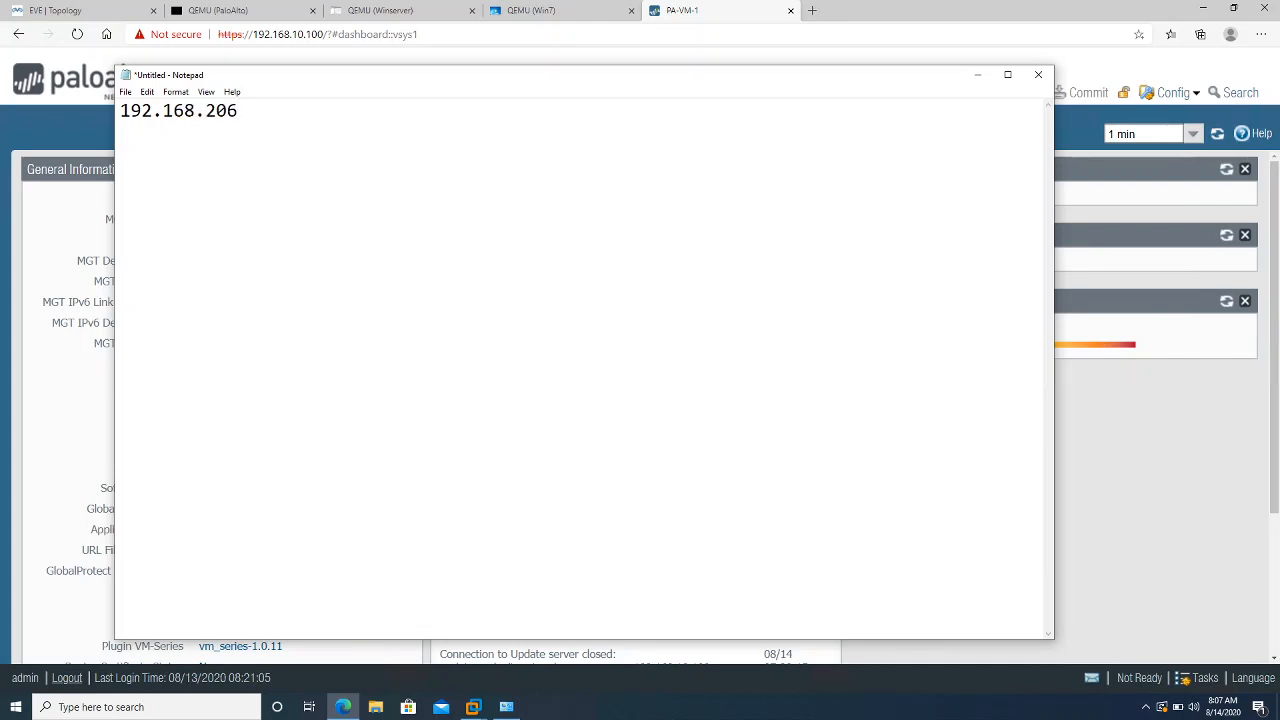
type(".21")
type("R2")
type("WinServ")
type("er")
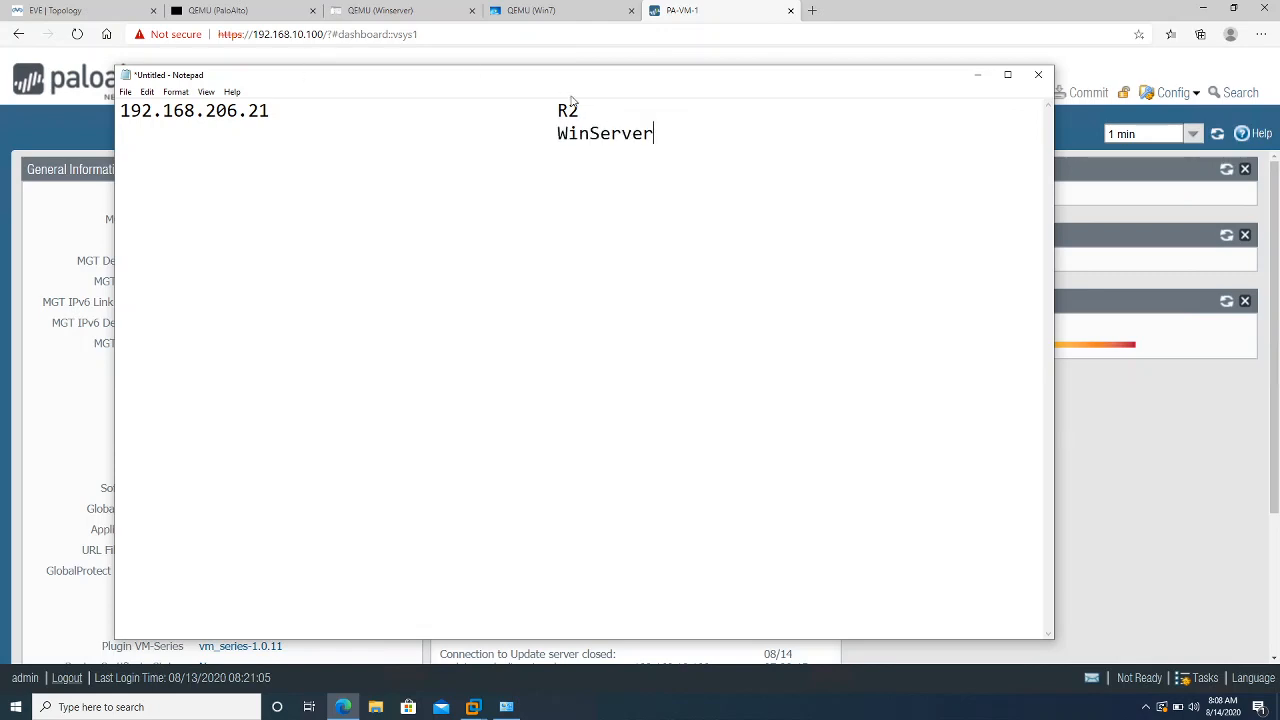
left_click(622, 108)
type("(172.16.2.2")
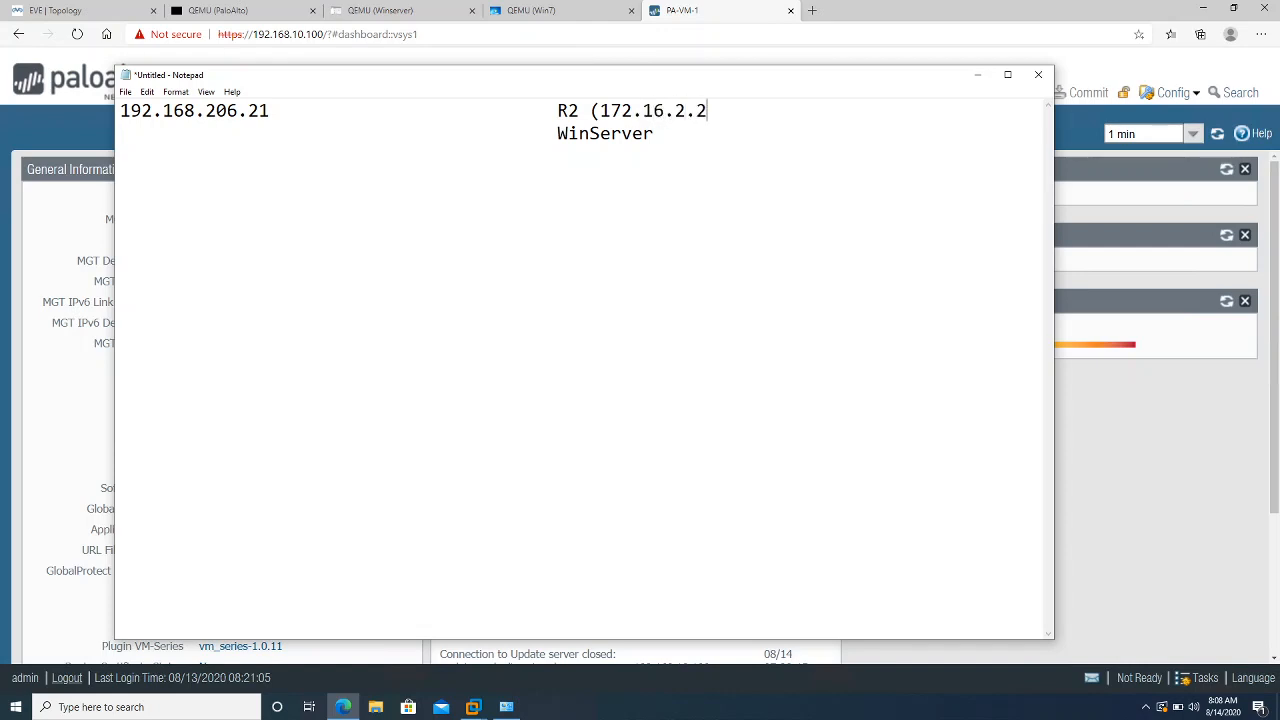
type(")")
type(" (17")
type("2.16.10.")
type("10")
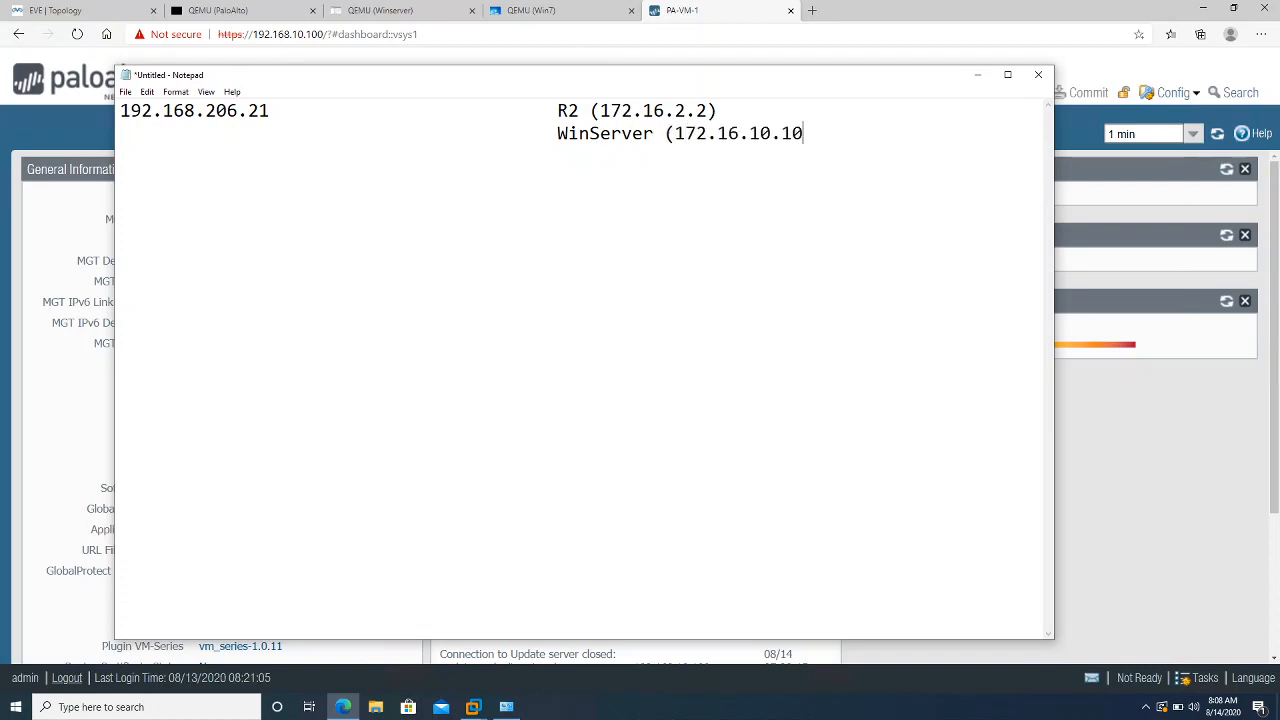
type("0)")
Remove the wide blank gap between 192.168.206.21 and R2 on the first line
left_click(297, 112)
left_click(123, 117)
left_click_drag(375, 113, 555, 120)
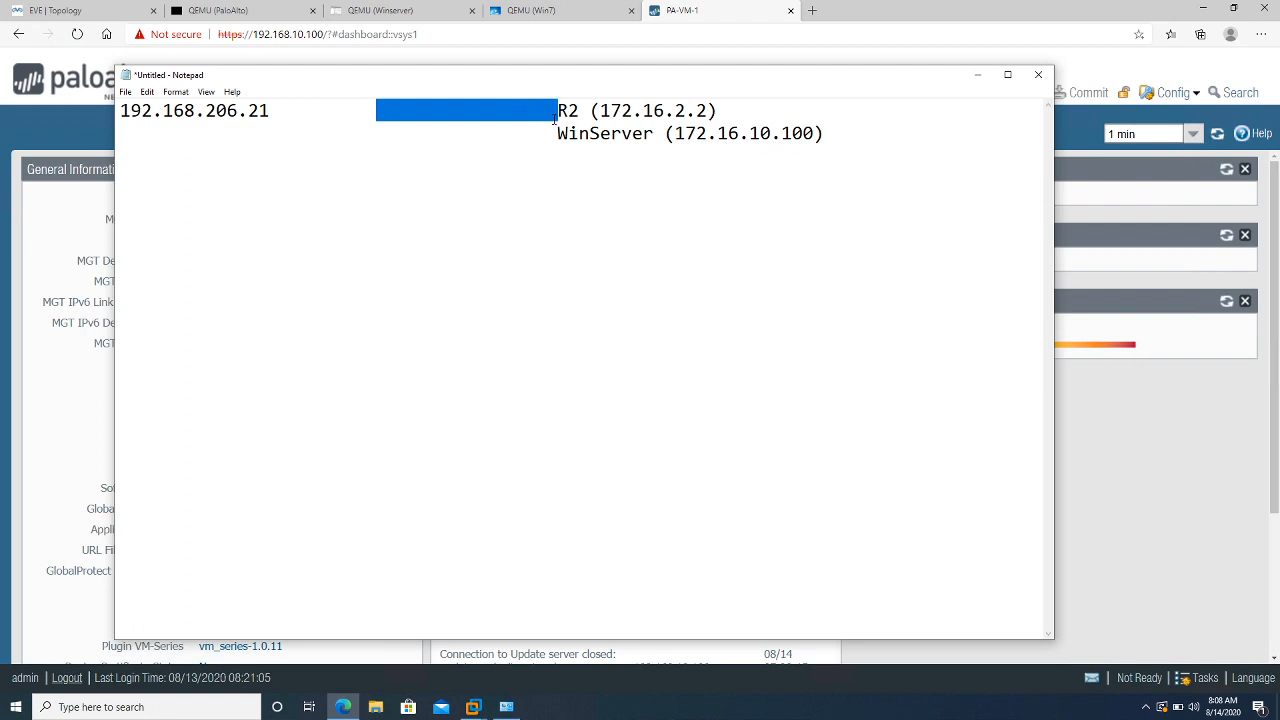
key("Delete")
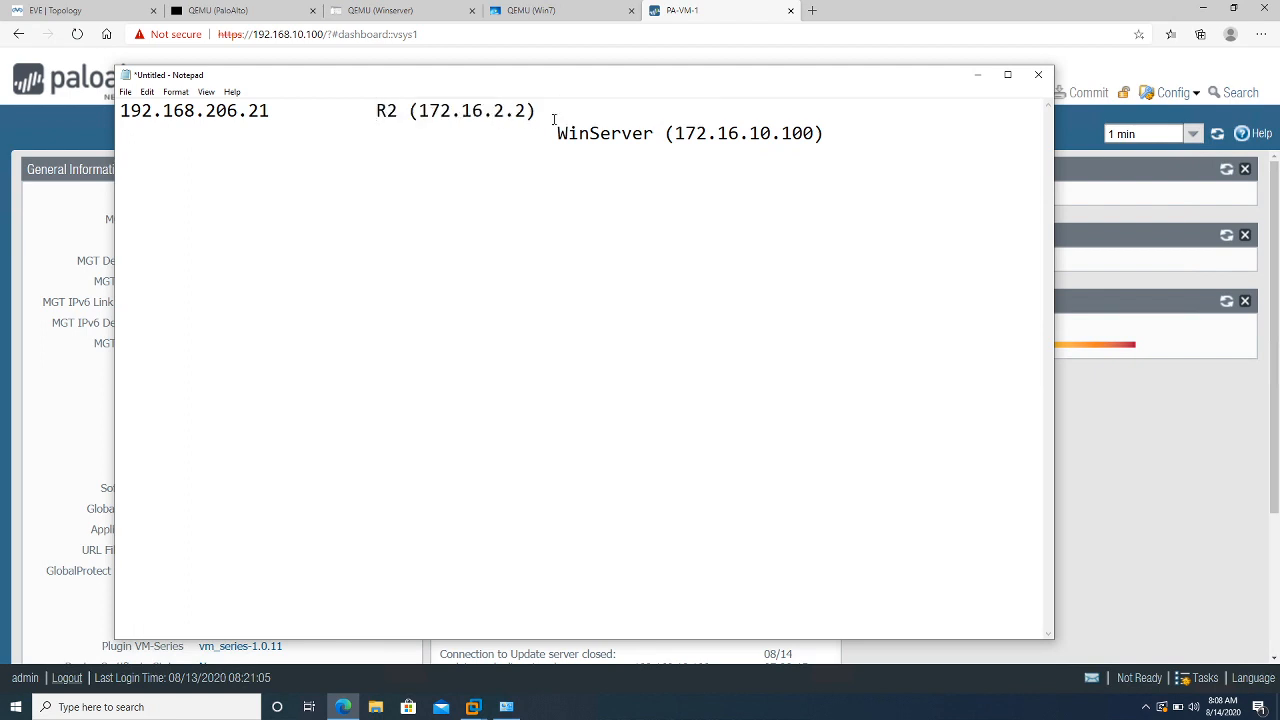
key("BackSpace")
key("BackSpace")
key("BackSpace")
key("BackSpace")
key("BackSpace")
key("BackSpace")
key("BackSpace")
key("BackSpace")
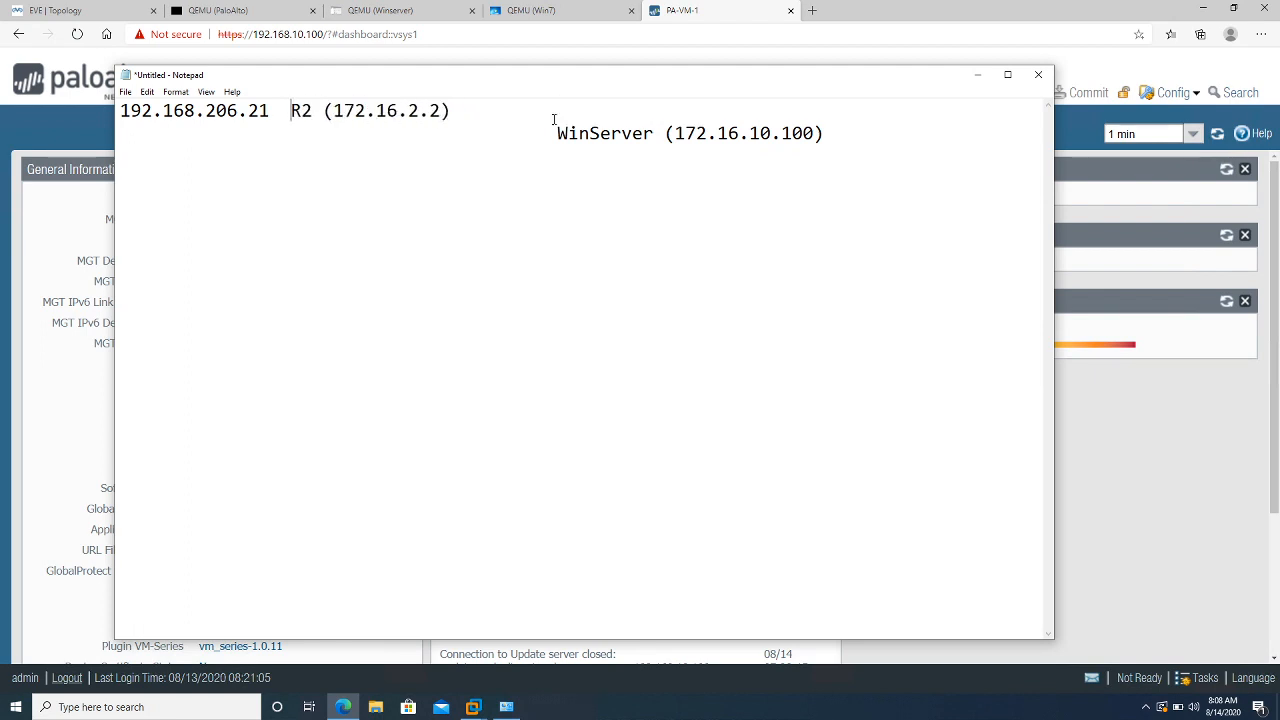
Prefix the first line with 'Internet ----->' before 192.168.206.21
key("Home")
type("Internet")
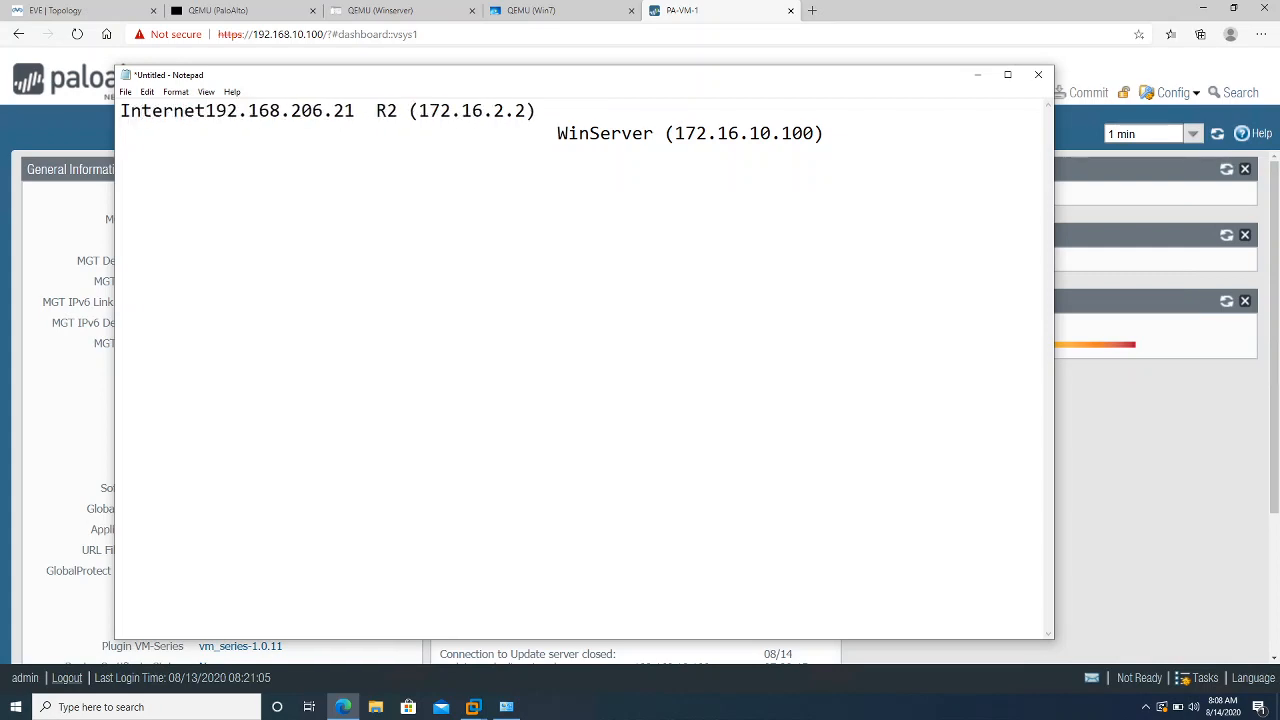
type(" -----")
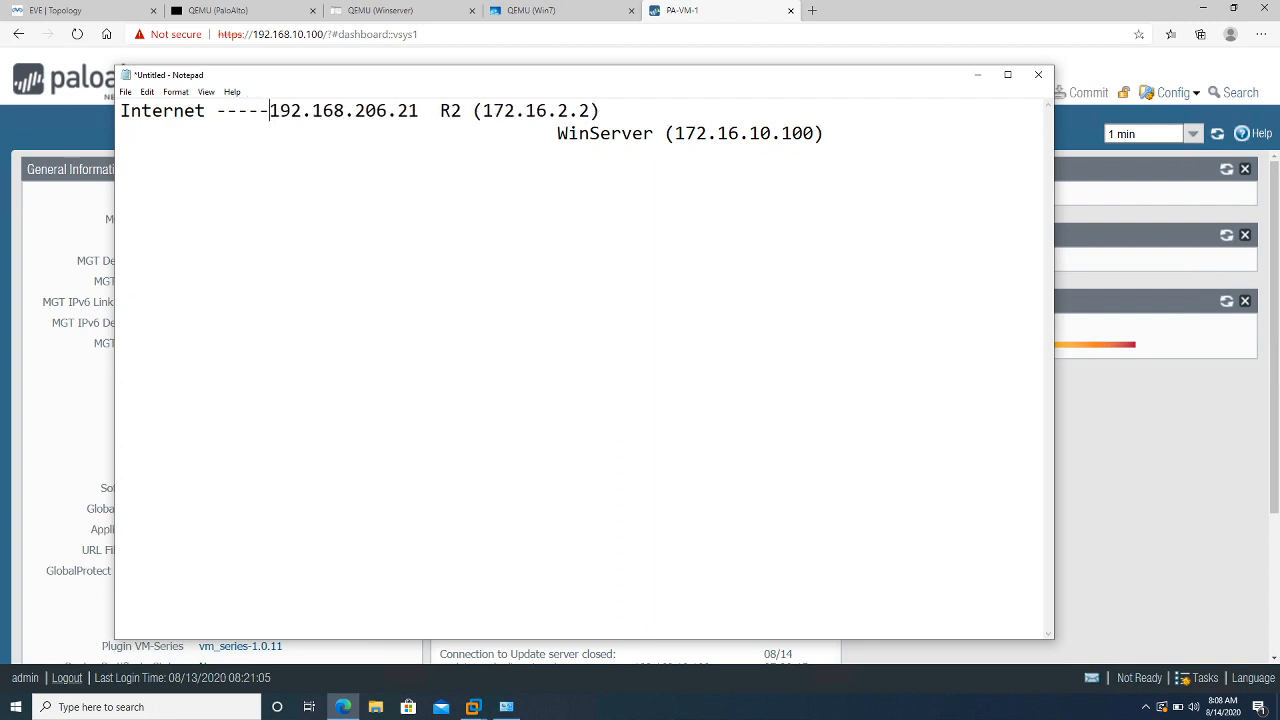
type(">")
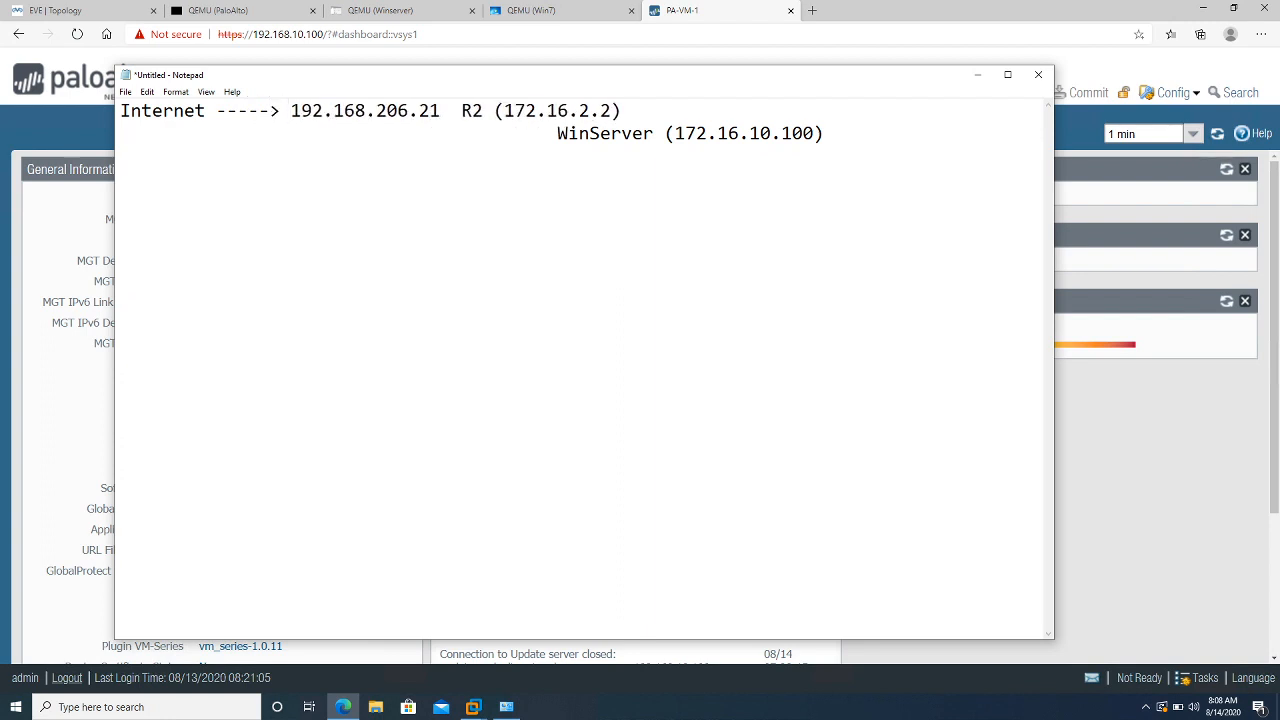
key("Right")
key("Right")
key("Right")
key("Right")
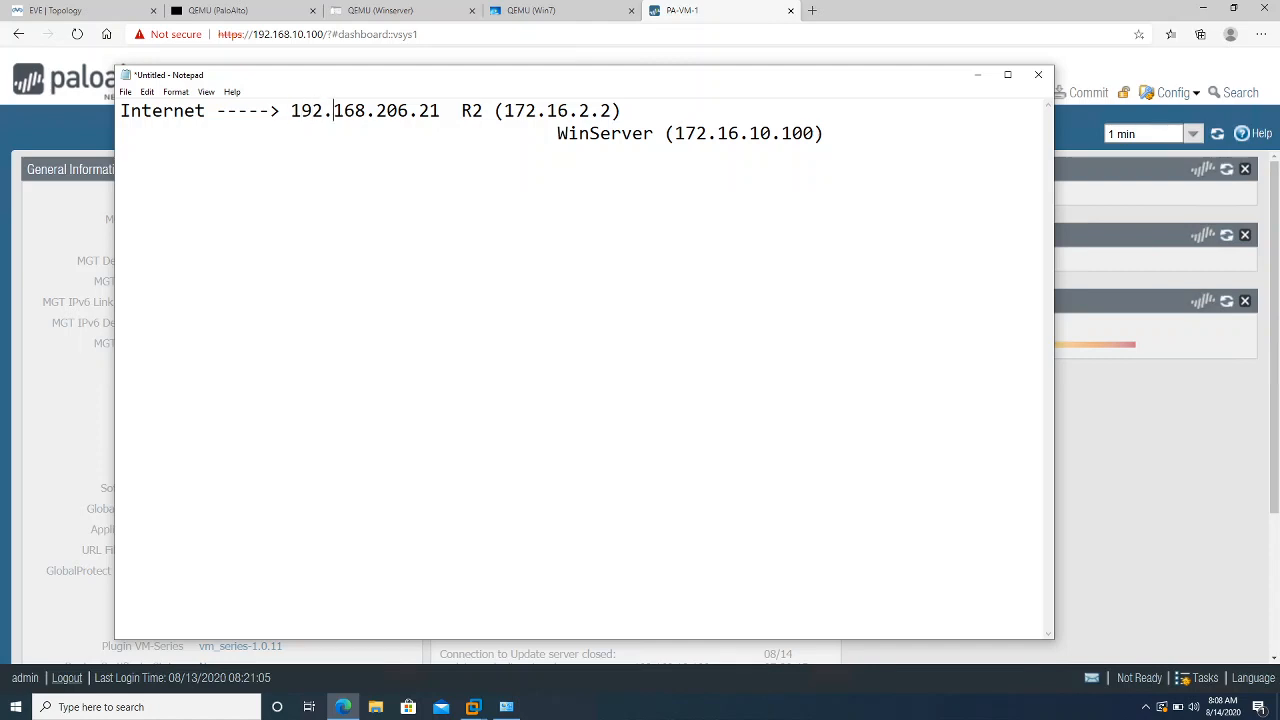
key("Right")
key("Right")
key("Right")
key("Right")
key("Right")
key("Right")
key("Right")
key("Right")
key("Right")
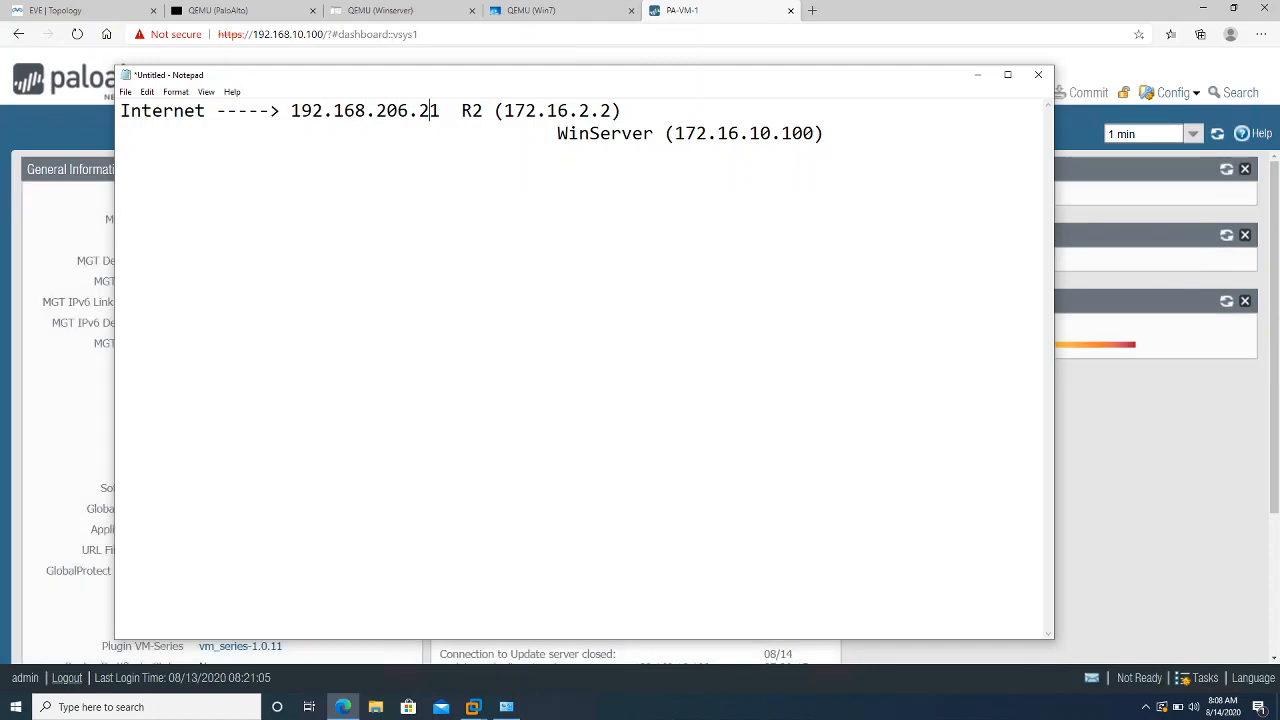
key("Right")
Add port :8080 and a ------> arrow after 192.168.206.21, and port :80 after R2 (172.16.2.2)
type(":")
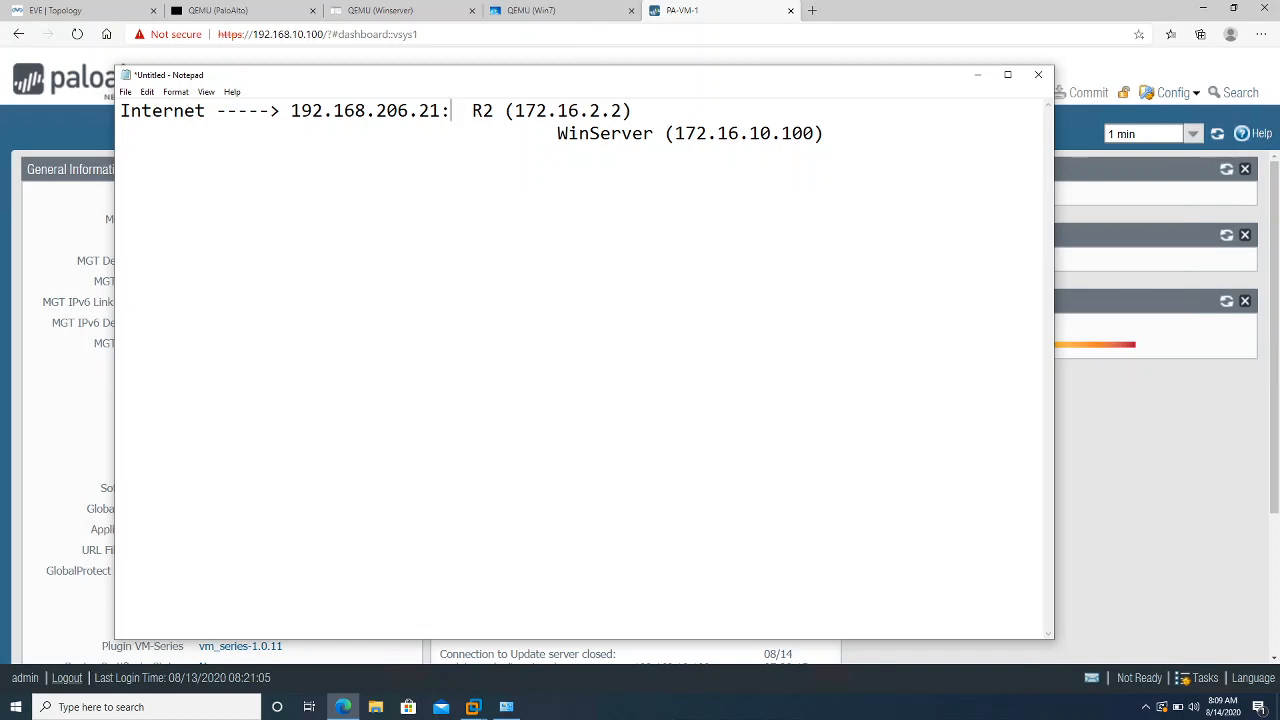
type("8080")
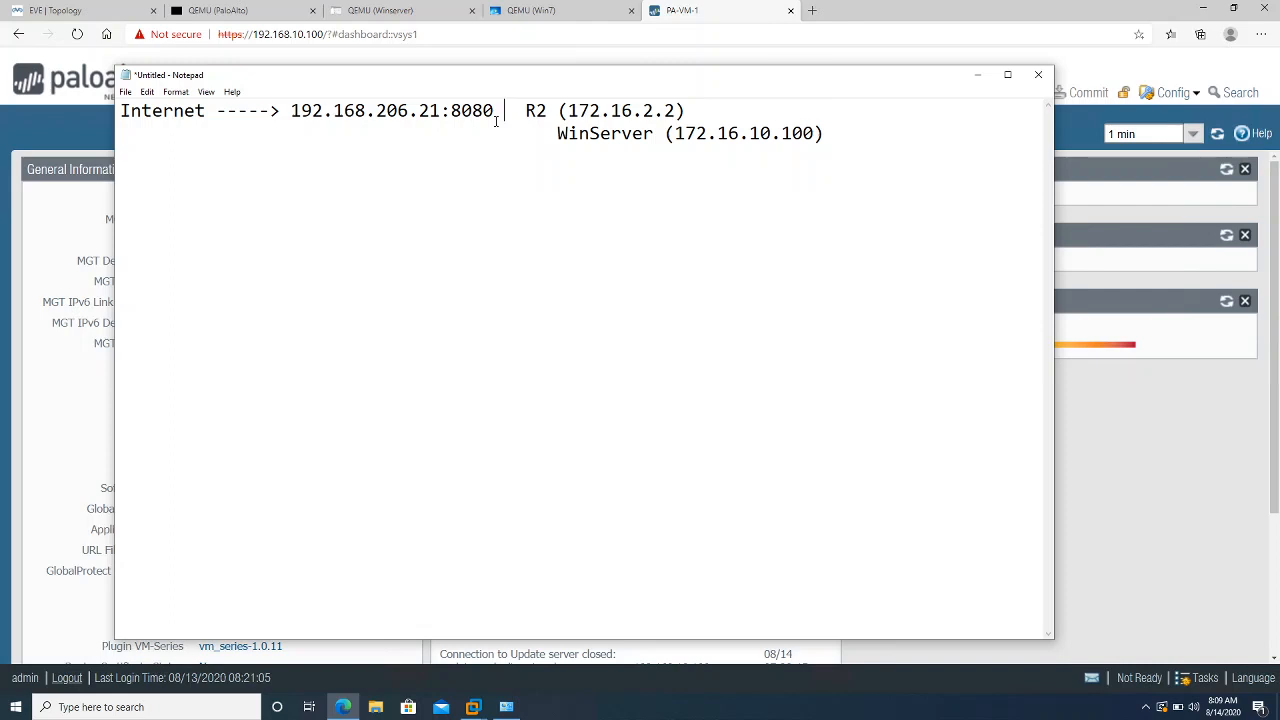
type("------")
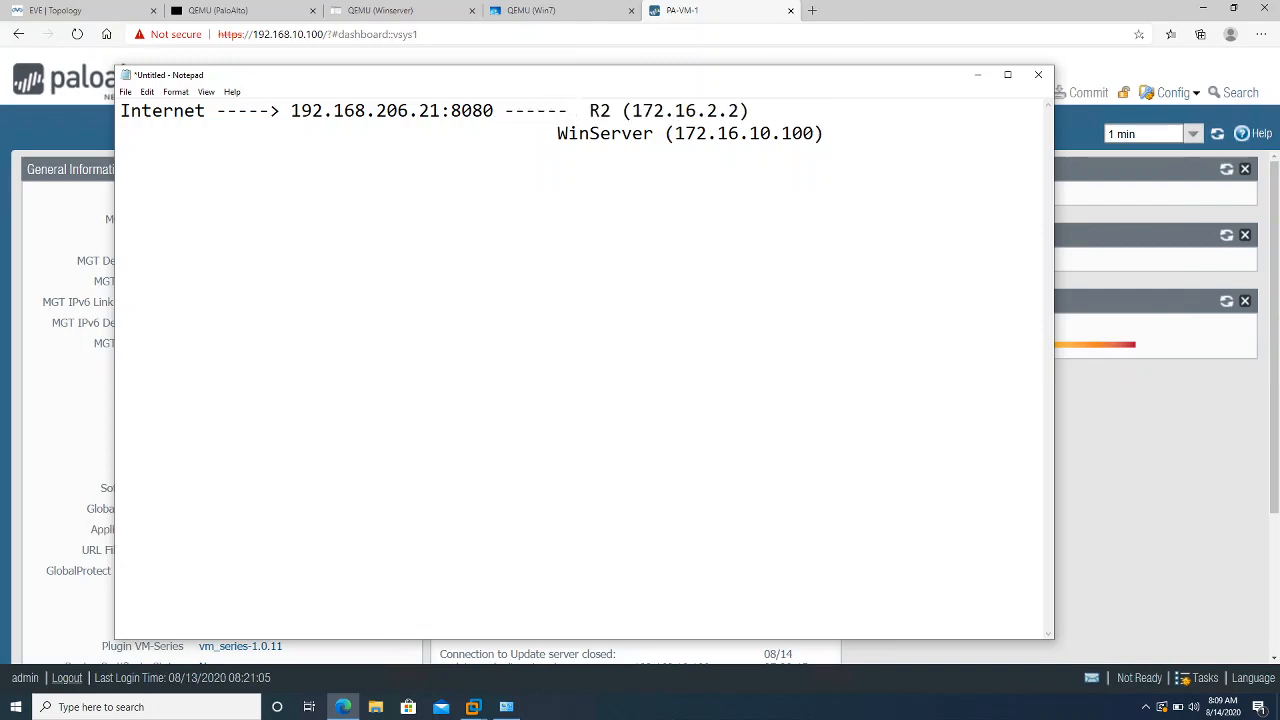
type(">")
key("Right")
key("Right")
key("Right")
key("Right")
key("Right")
key("Right")
key("Right")
key("Right")
key("Right")
key("Right")
key("Right")
key("Right")
key("Right")
key("Right")
key("Right")
key("Right")
key("Right")
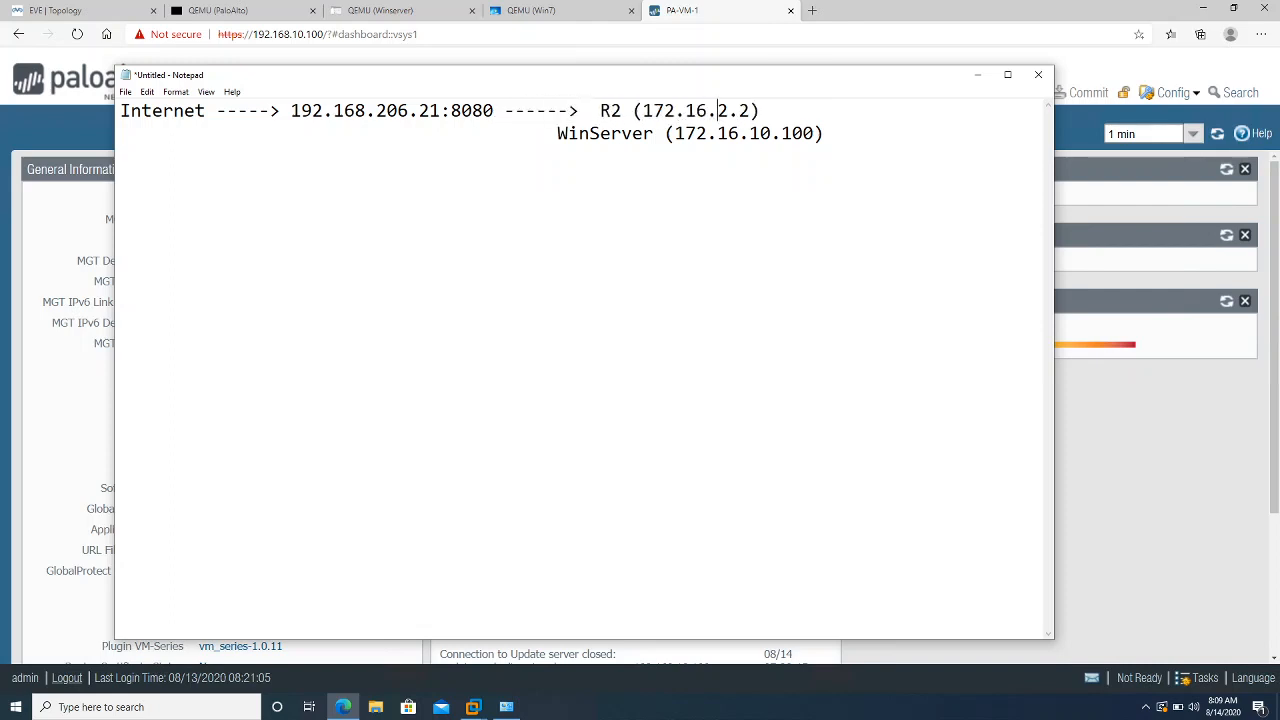
type(":80")
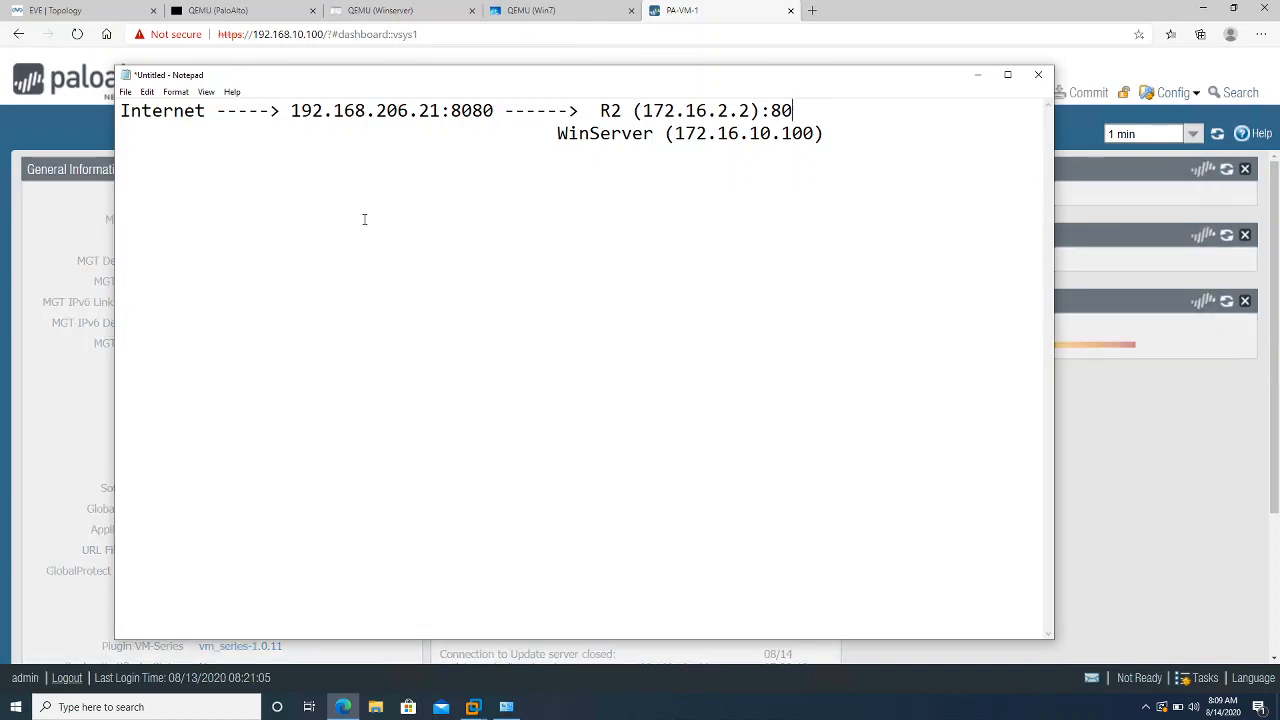
Copy 192.168.206.21:8080 onto the second line and change its port to 8181
left_click(291, 110)
left_click_drag(291, 110, 493, 110)
key("ctrl+c")
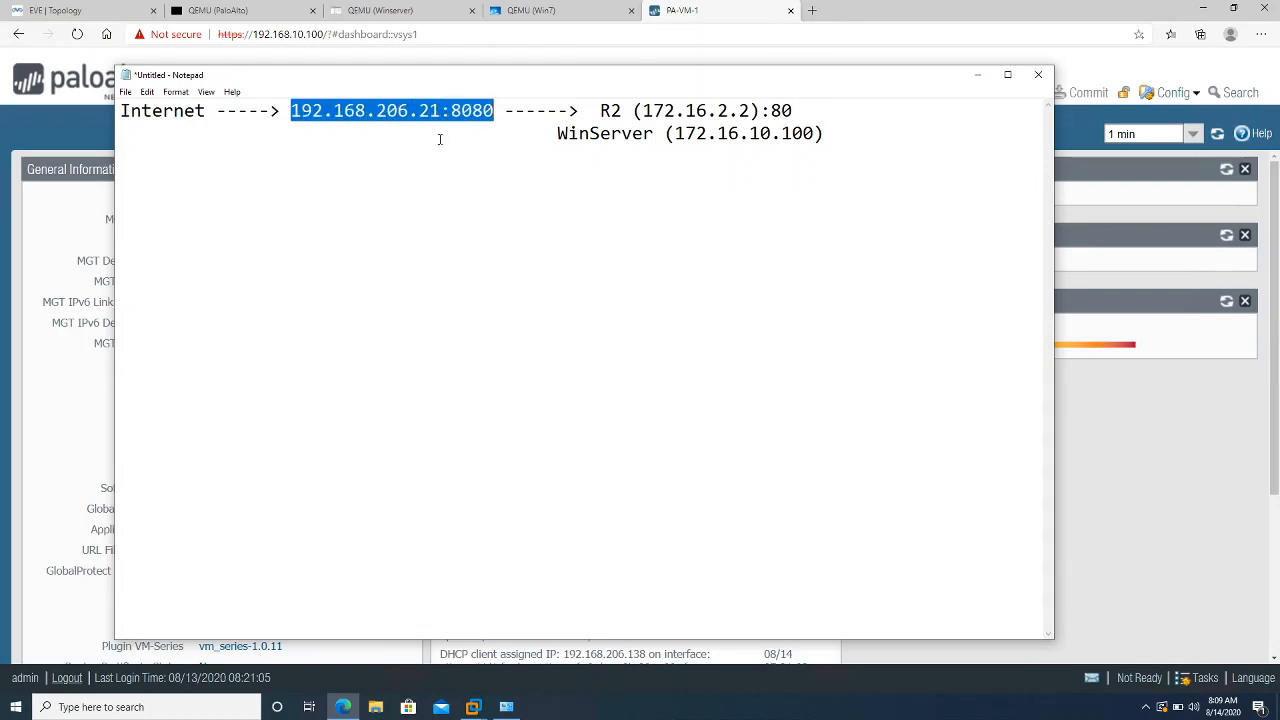
left_click(335, 146)
left_click(290, 136)
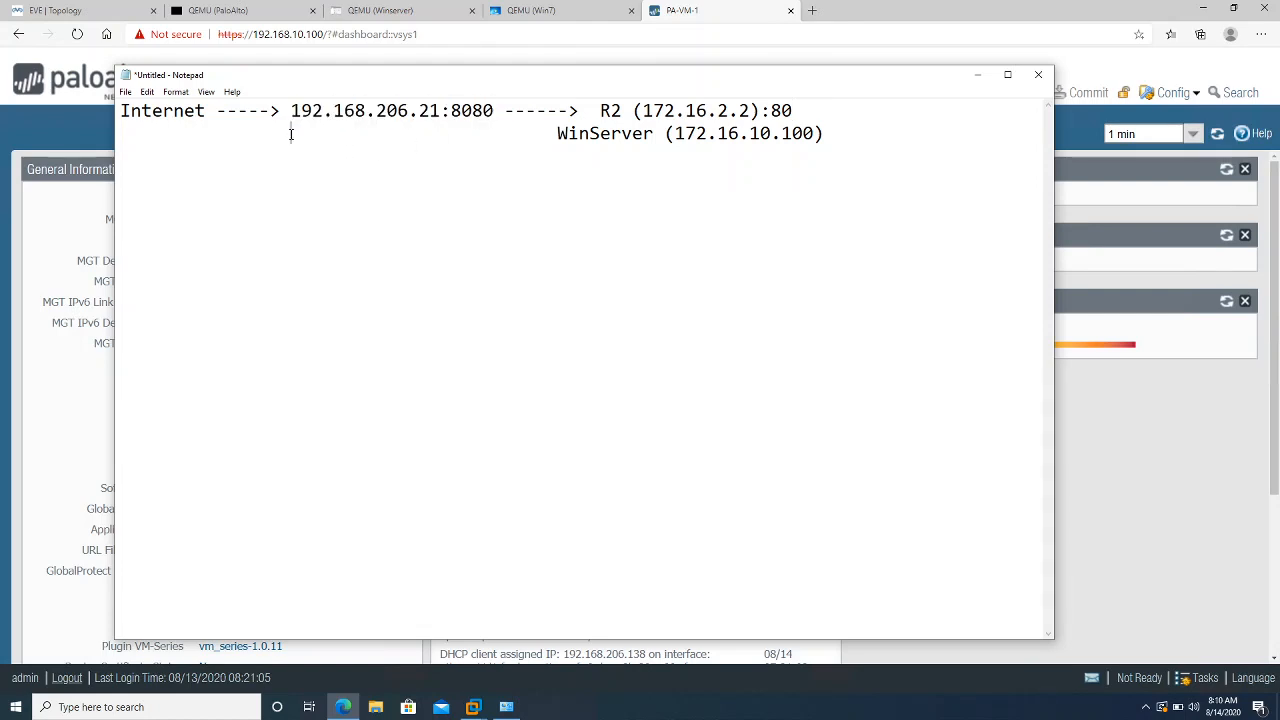
key("ctrl+v")
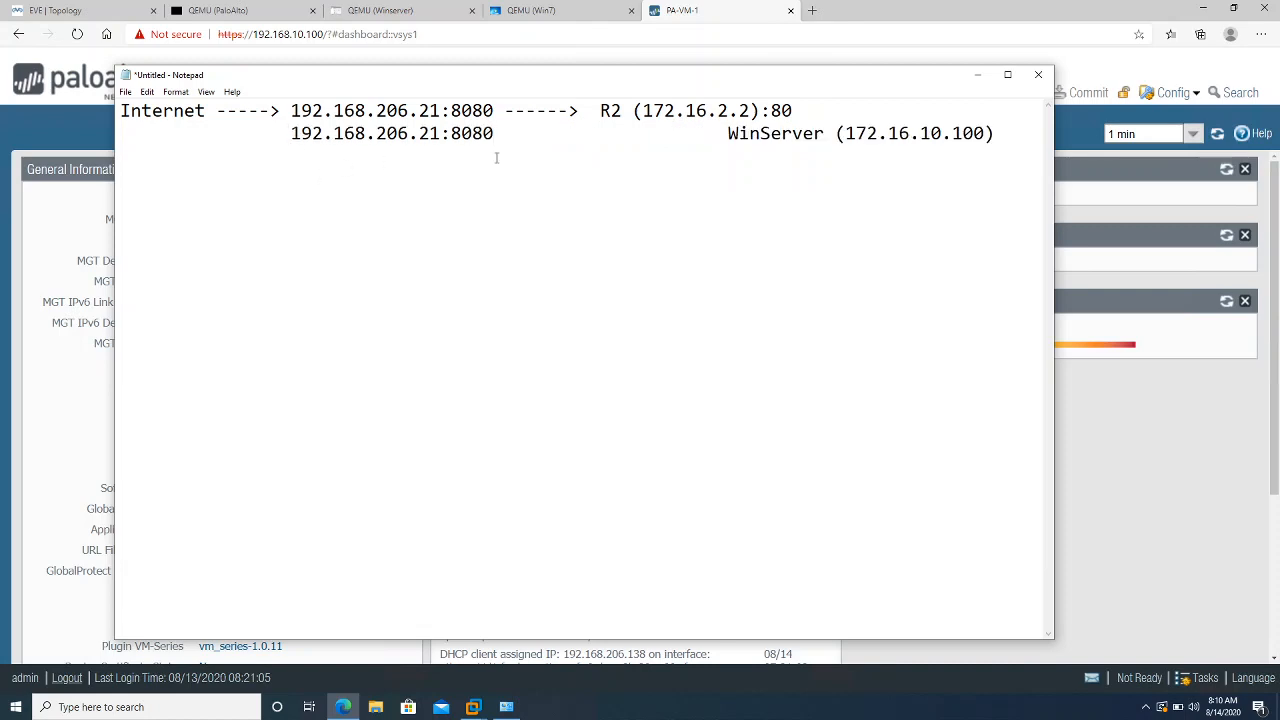
left_click_drag(461, 133, 494, 133)
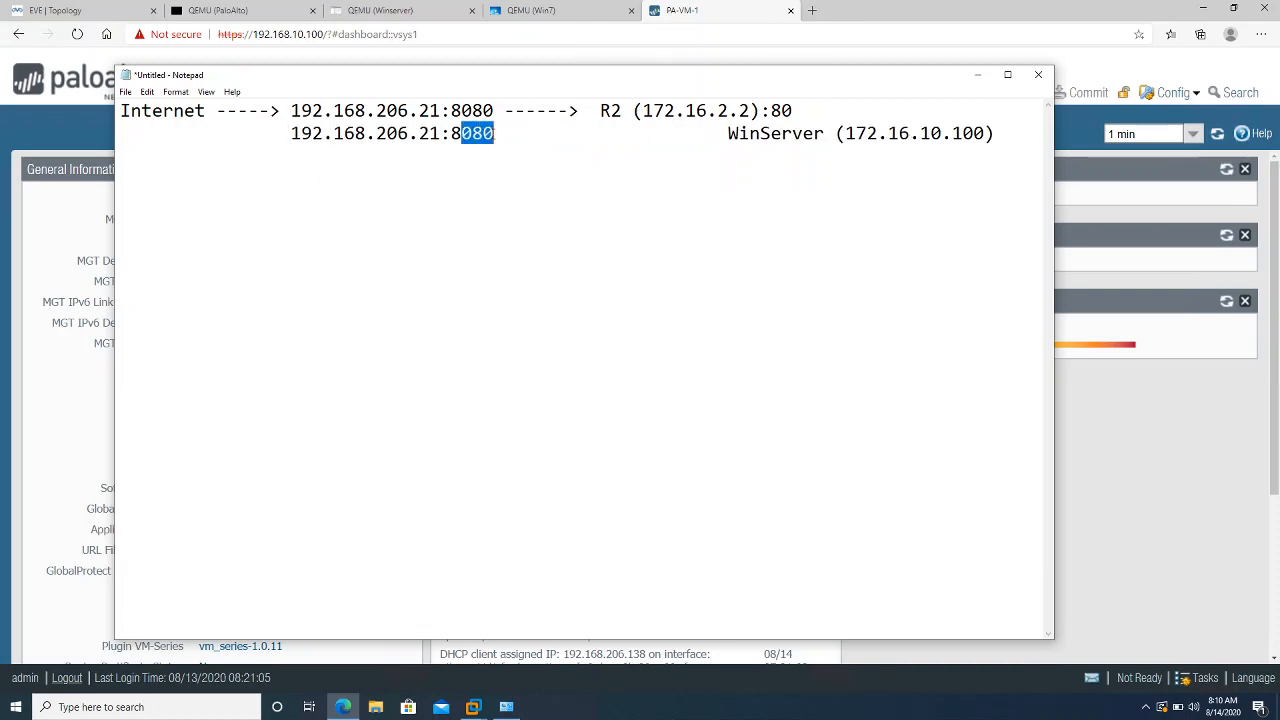
type("181")
Add a ------> arrow after 8181, join WinServer (172.16.10.100) onto that line, and append :80
left_click(483, 133)
left_click(547, 133)
left_click(494, 133)
left_click(505, 133)
type("------  ")
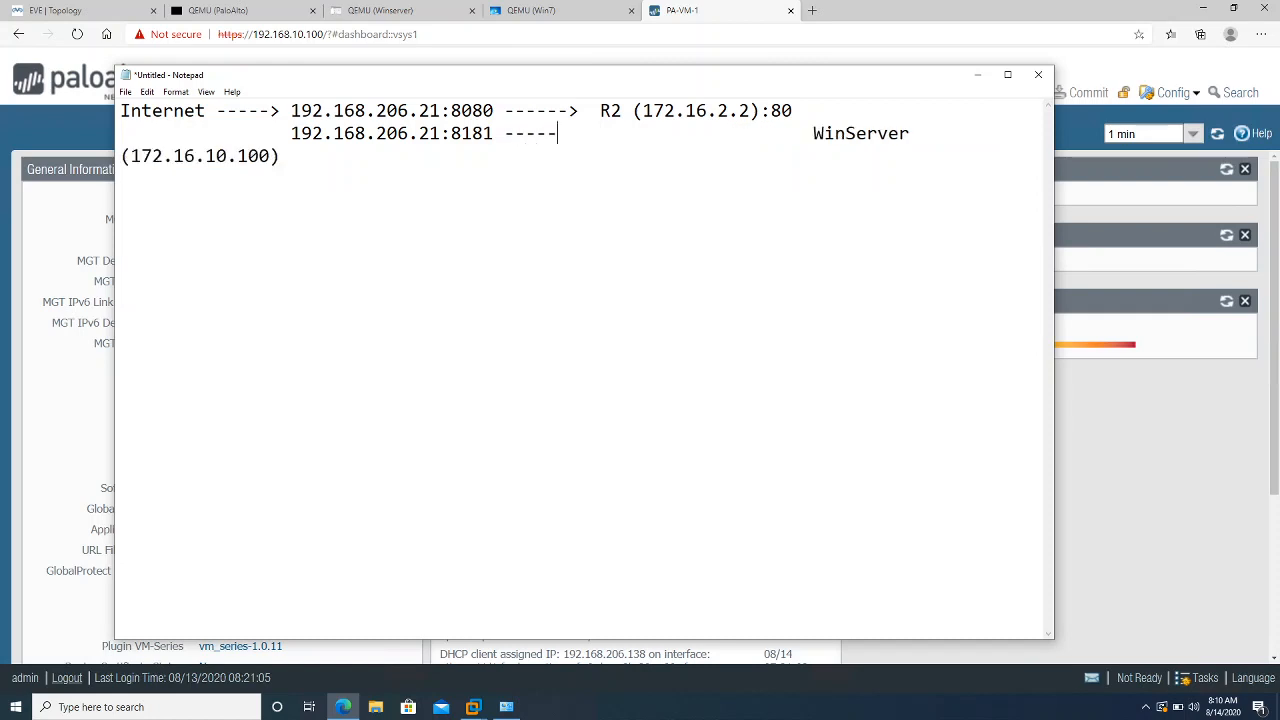
type(">")
key("Delete")
key("Delete")
key("Delete")
key("Delete")
key("Delete")
key("Delete")
key("Delete")
key("Delete")
key("Delete")
key("Delete")
key("Delete")
key("Delete")
key("Delete")
key("Delete")
key("Delete")
key("Delete")
key("Delete")
key("Delete")
key("Delete")
key("Delete")
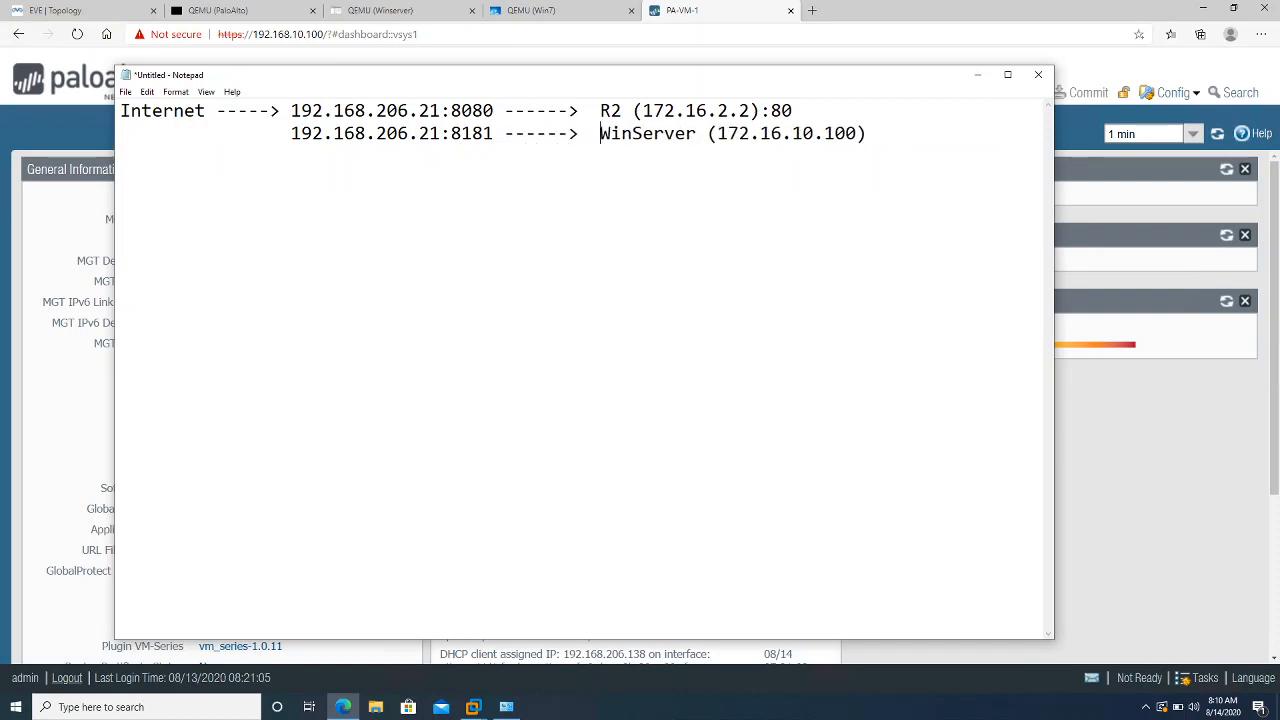
key("Right")
key("Right")
key("Right")
key("Right")
key("Right")
key("Right")
key("Right")
key("Right")
key("Right")
key("Right")
key("Right")
key("Right")
key("Right")
key("Right")
key("Right")
key("Right")
key("Right")
key("Right")
key("Right")
key("Right")
type(":80")
mouse_move(641, 37)
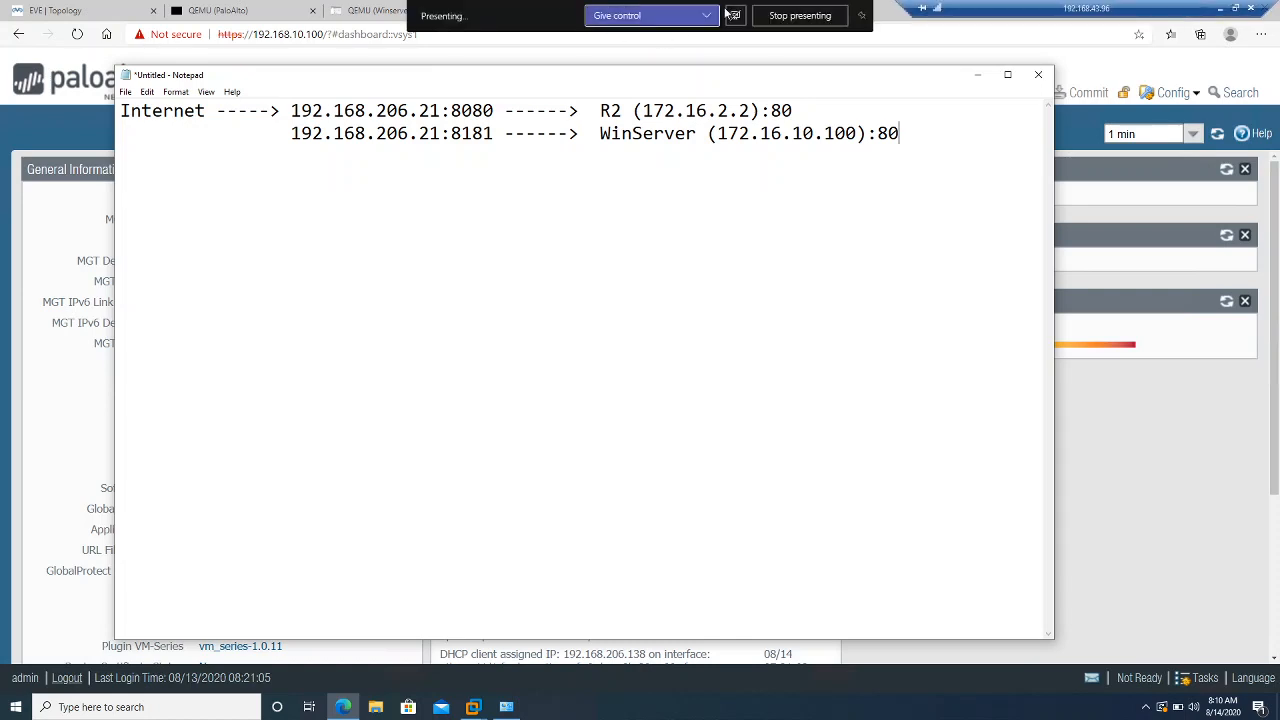
left_click(707, 16)
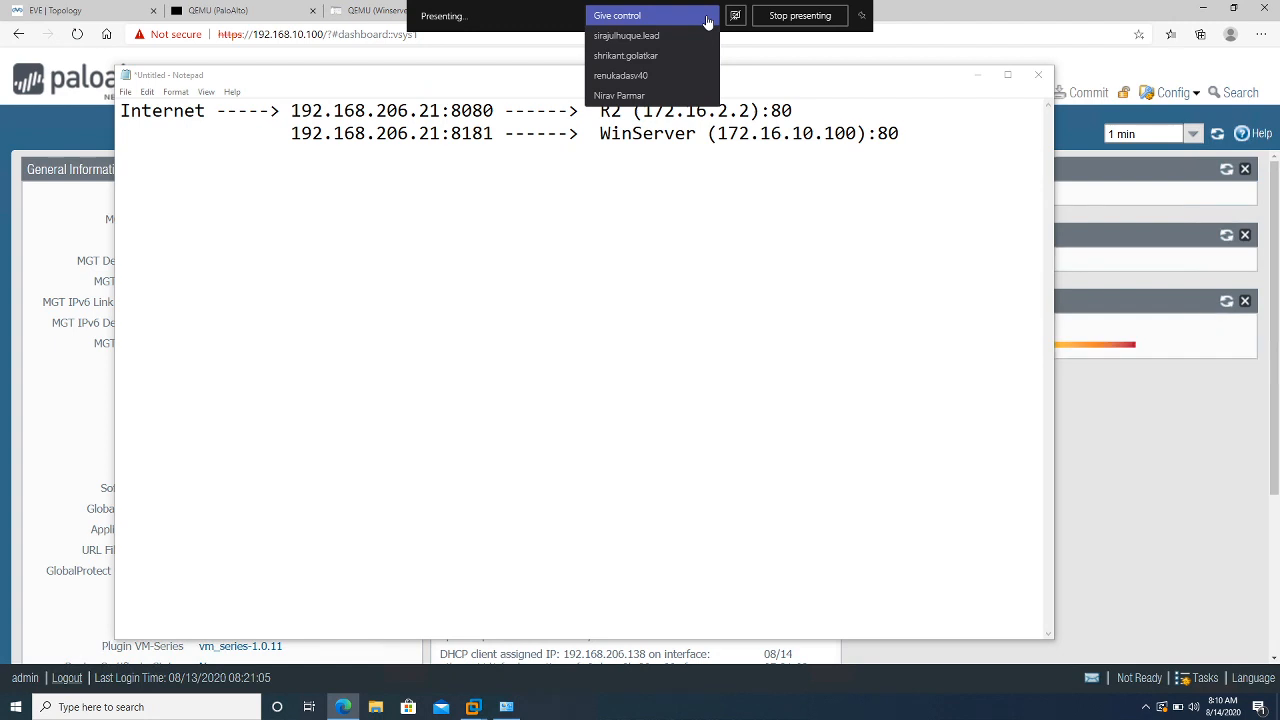
left_click(507, 196)
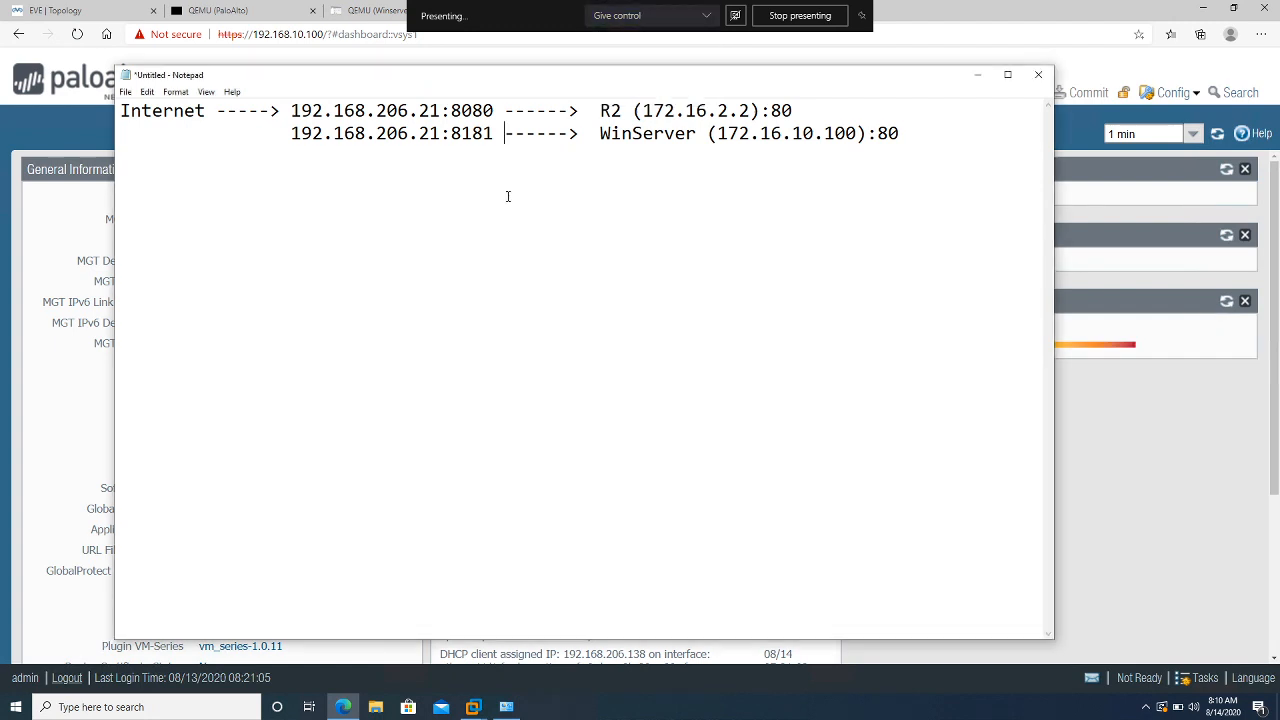
left_click(921, 133)
key("Return")
Below the mappings, add a 'NAT RULE' heading, a dashed underline, a blank line, and item (1)
type("NA")
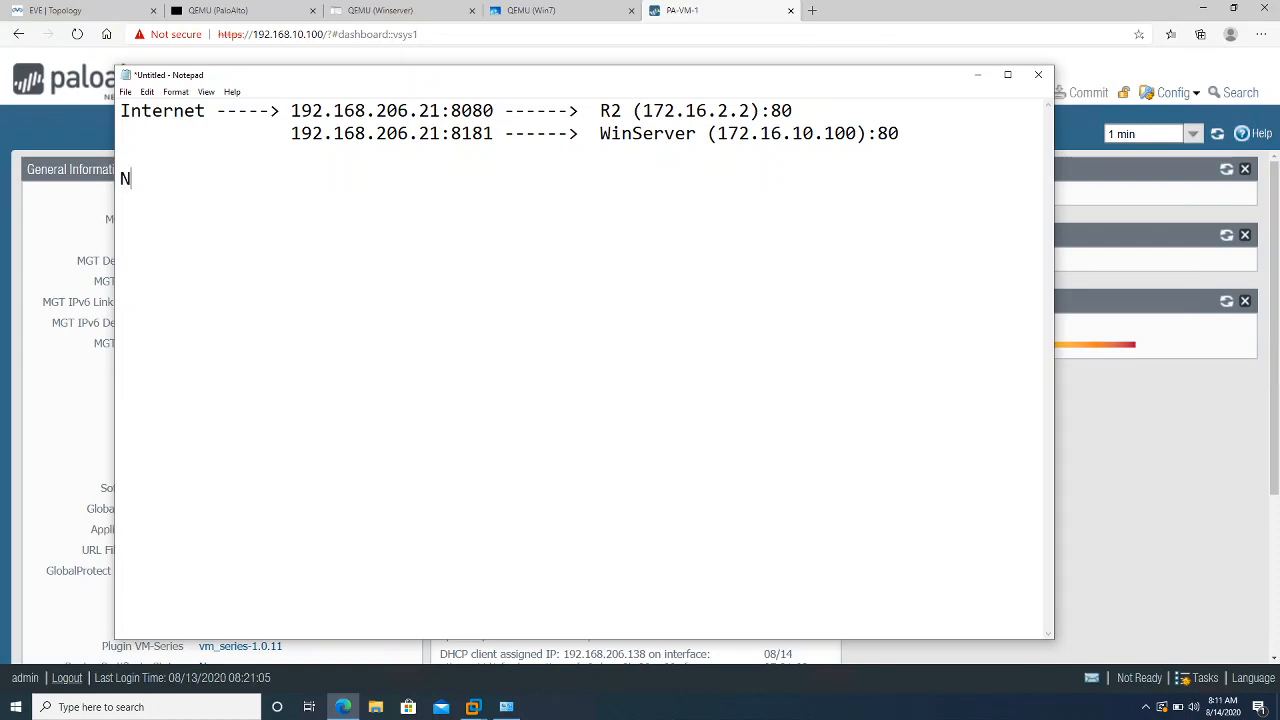
key("BackSpace")
key("BackSpace")
type("NAT RULE")
key("Return")
type("---------")
key("Return")
key("Return")
type("(1)")
left_click_drag(120, 108, 815, 118)
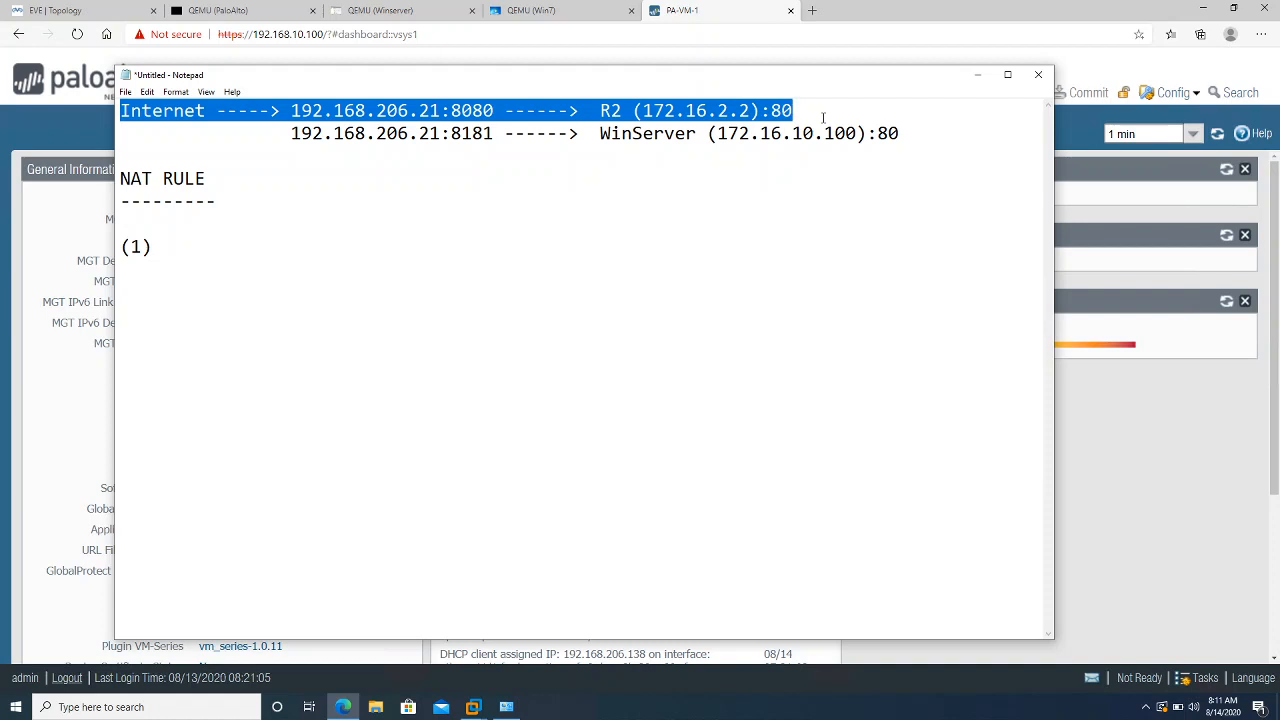
left_click(348, 269)
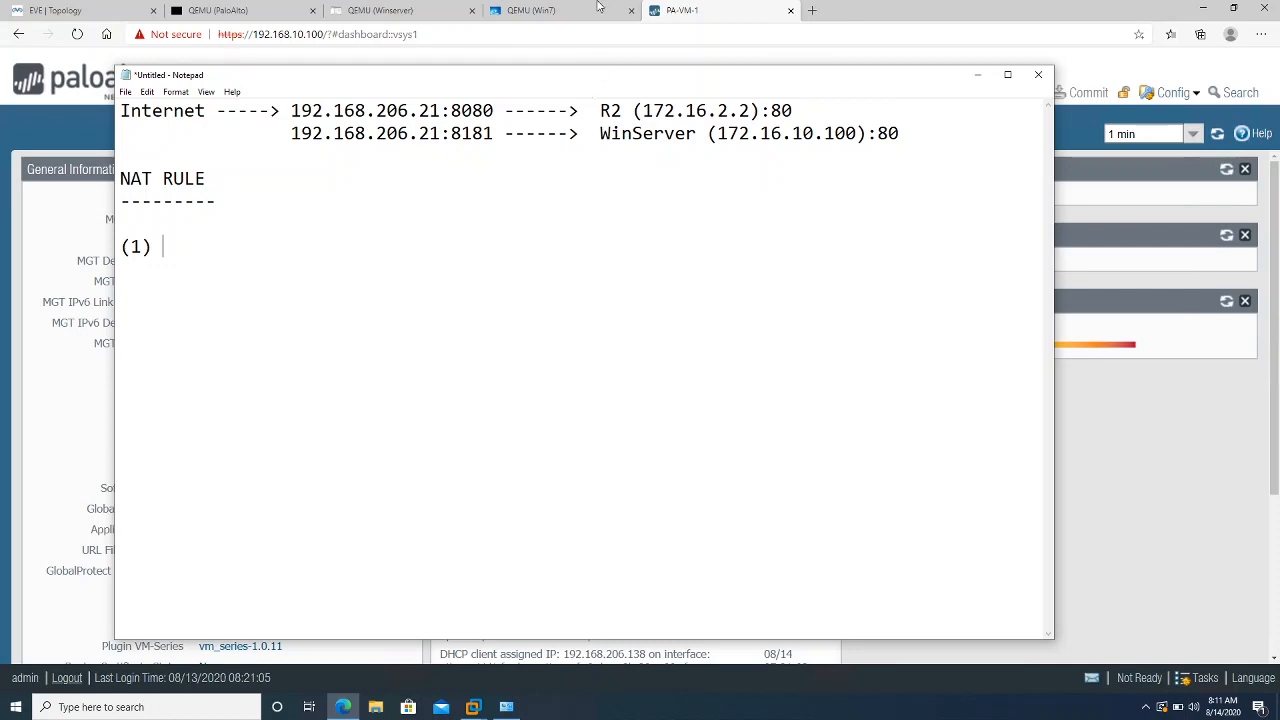
Give a meeting participant control of the shared screen in Teams, then return to Notepad
mouse_move(598, 4)
left_click(705, 18)
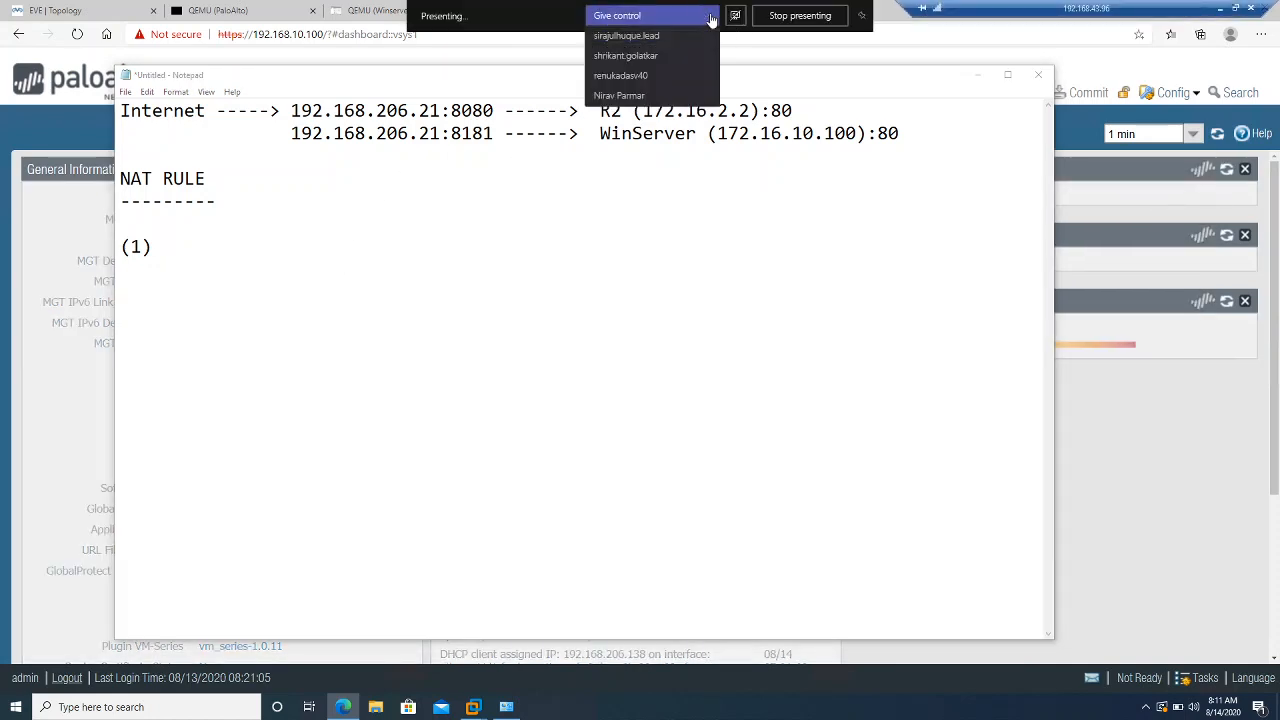
left_click(651, 56)
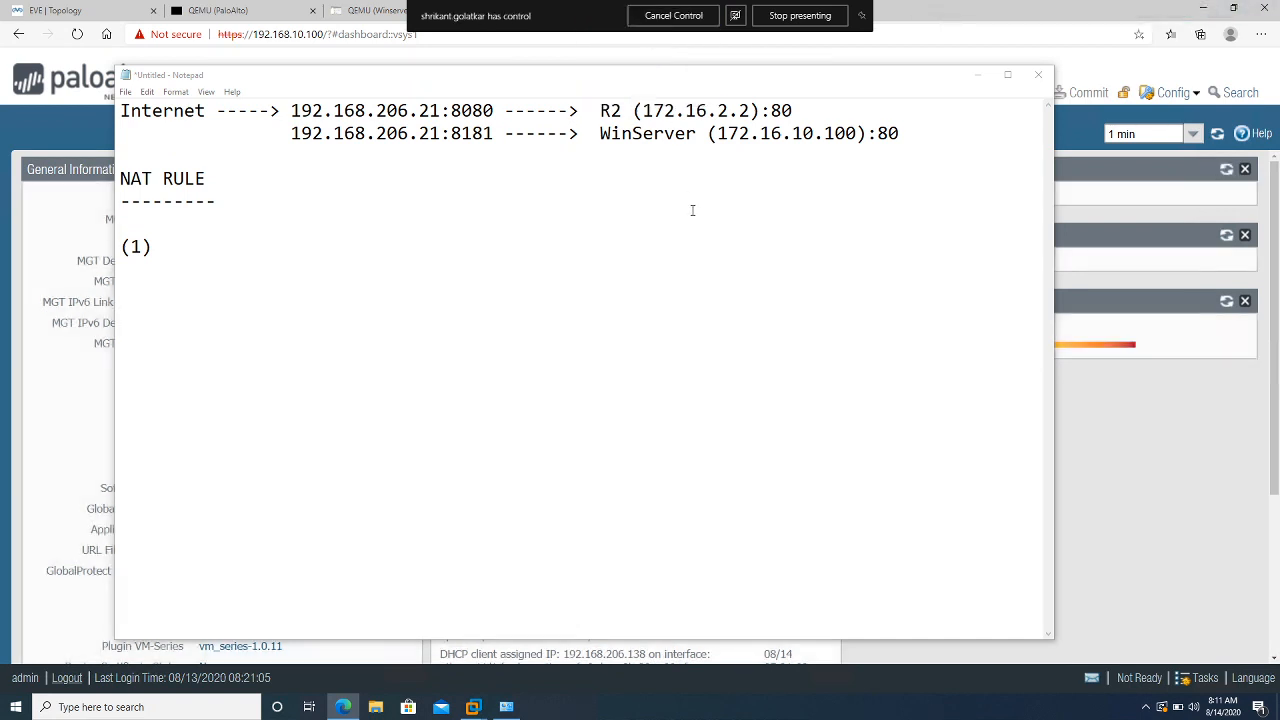
left_click(607, 270)
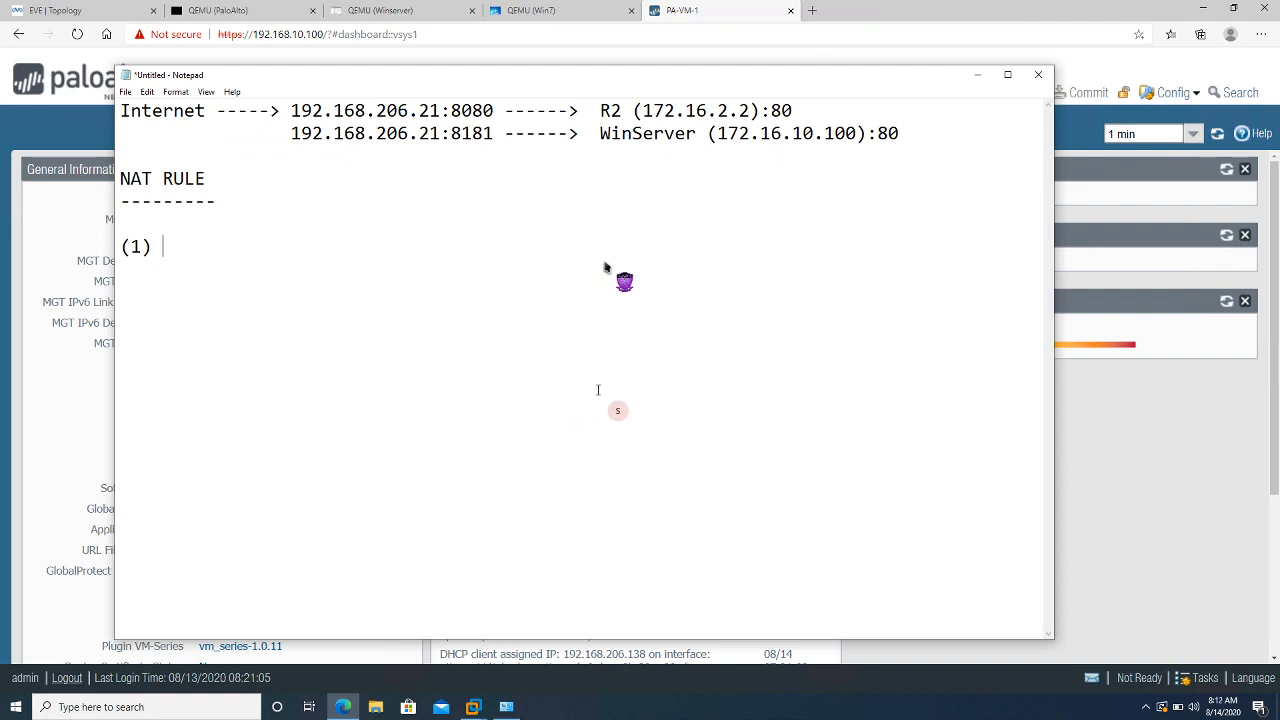
Name item (1) 'Outbound-In-206.21', correcting the typos along the way
type("Te")
key("BackSpace")
key("BackSpace")
type("Outbound")
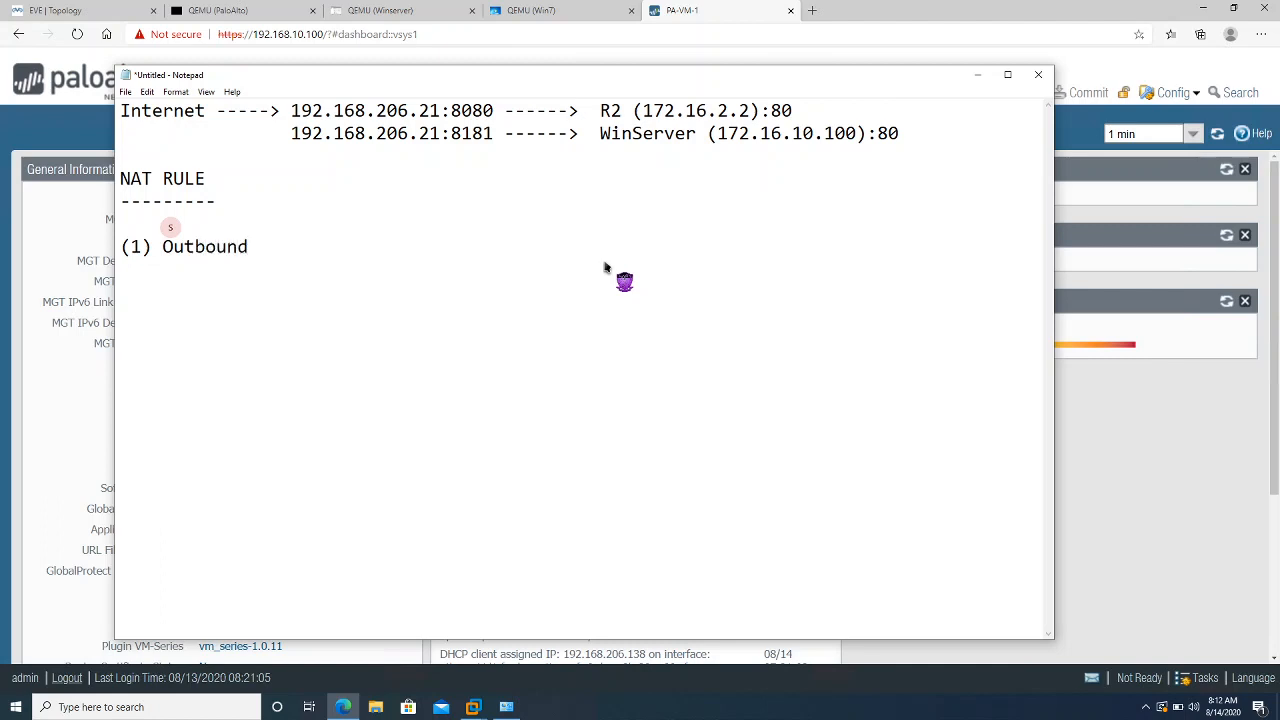
type("-In-206.3")
key("BackSpace")
type("21")
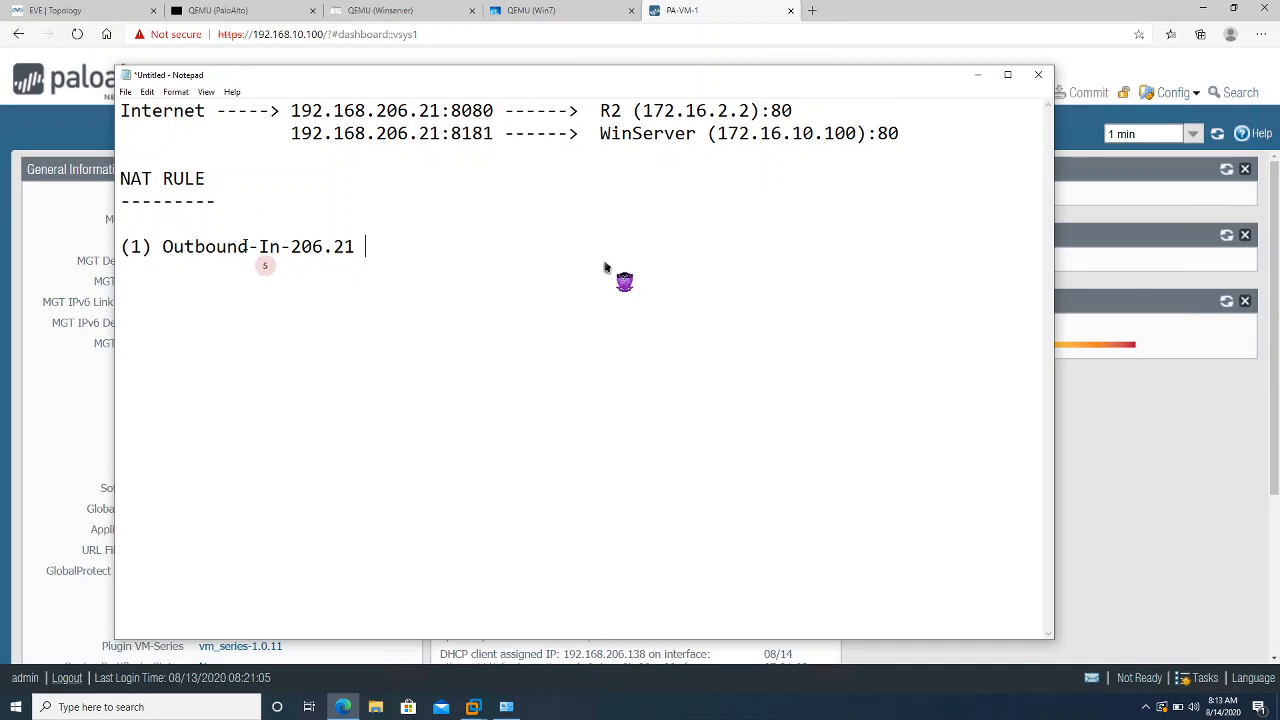
Rename the rule from 'Outbound-In-206.21' to 'Out-In-206.21'
left_click(250, 246)
key("BackSpace")
key("BackSpace")
key("BackSpace")
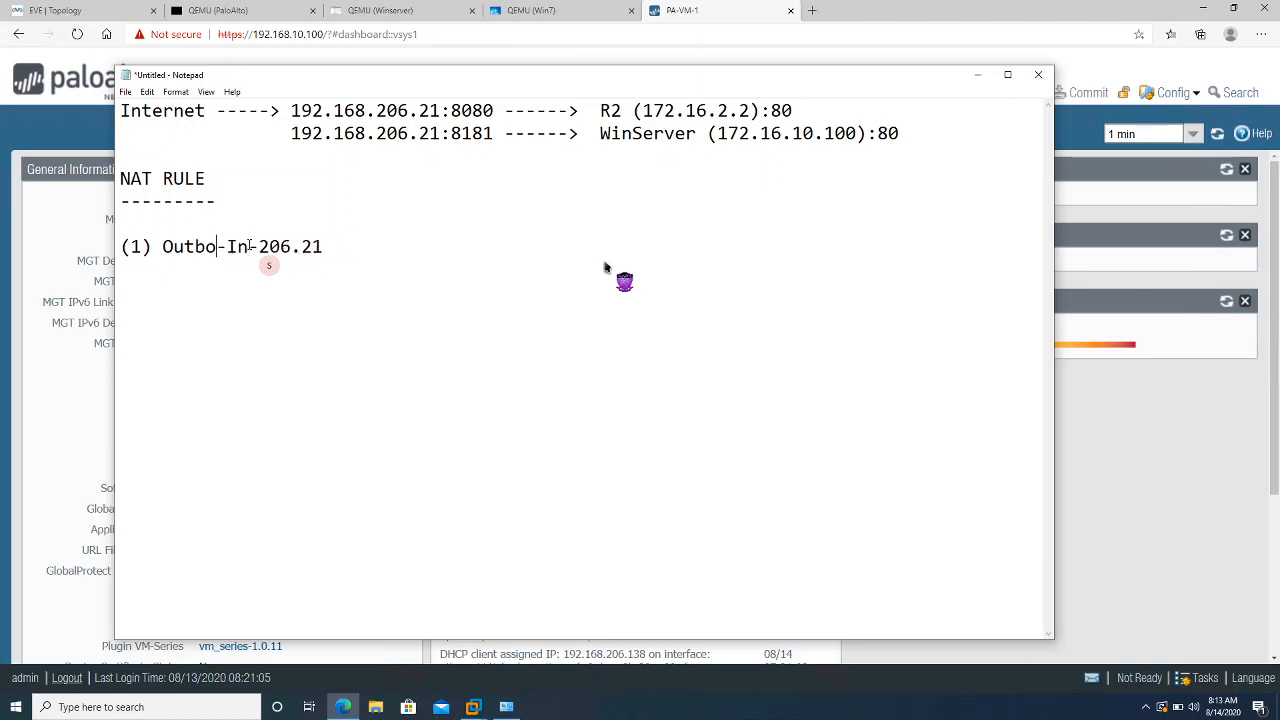
key("BackSpace")
key("BackSpace")
key("BackSpace")
key("BackSpace")
key("BackSpace")
key("BackSpace")
key("BackSpace")
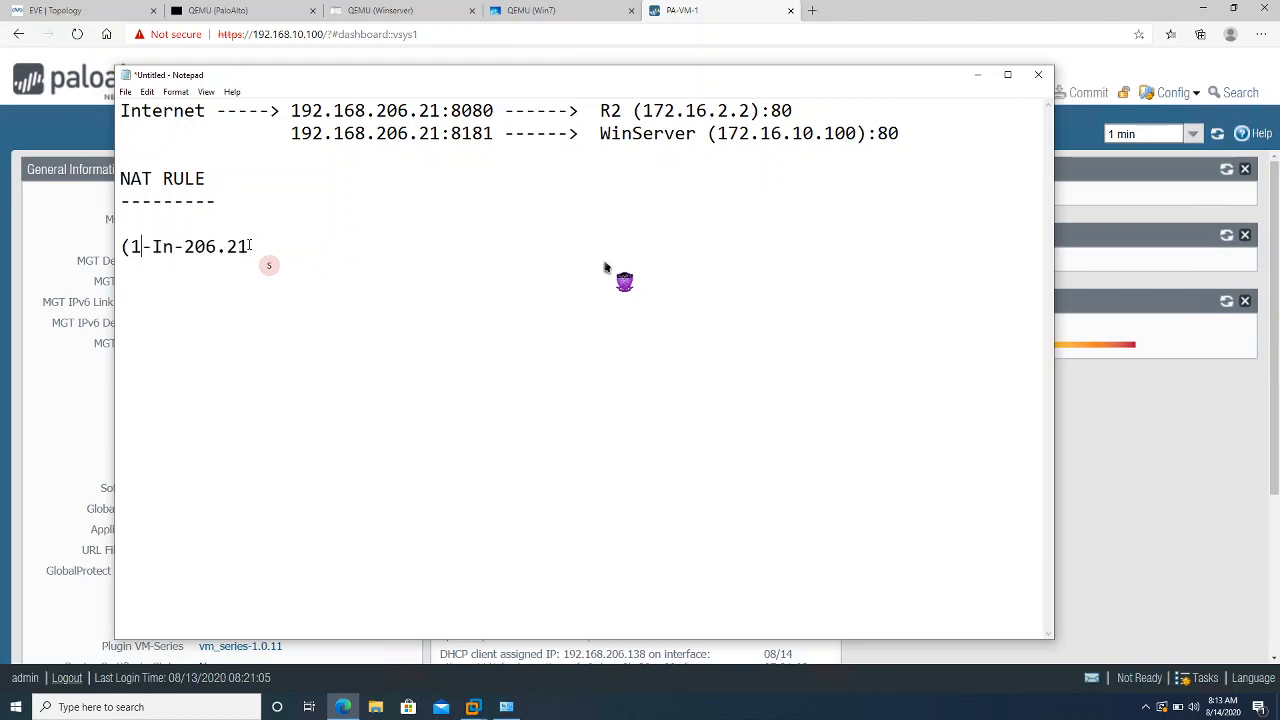
key("Delete")
key("Right")
key("Right")
type("-Out")
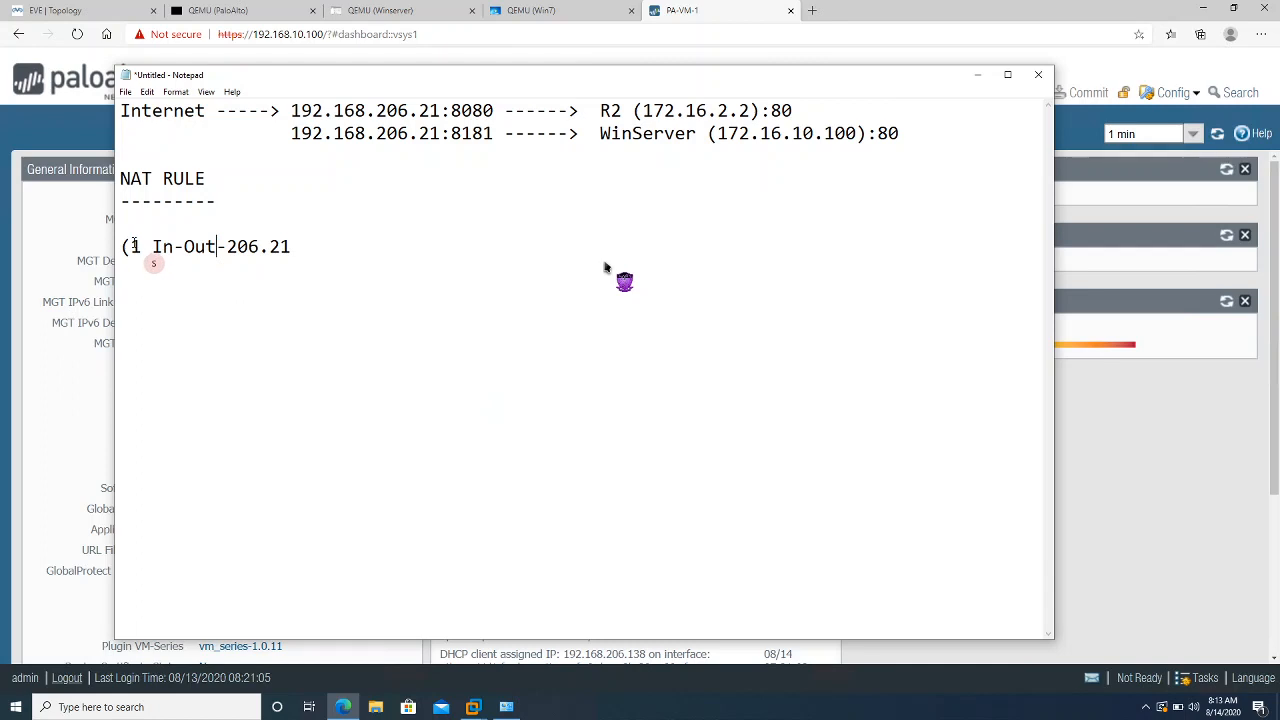
key("BackSpace")
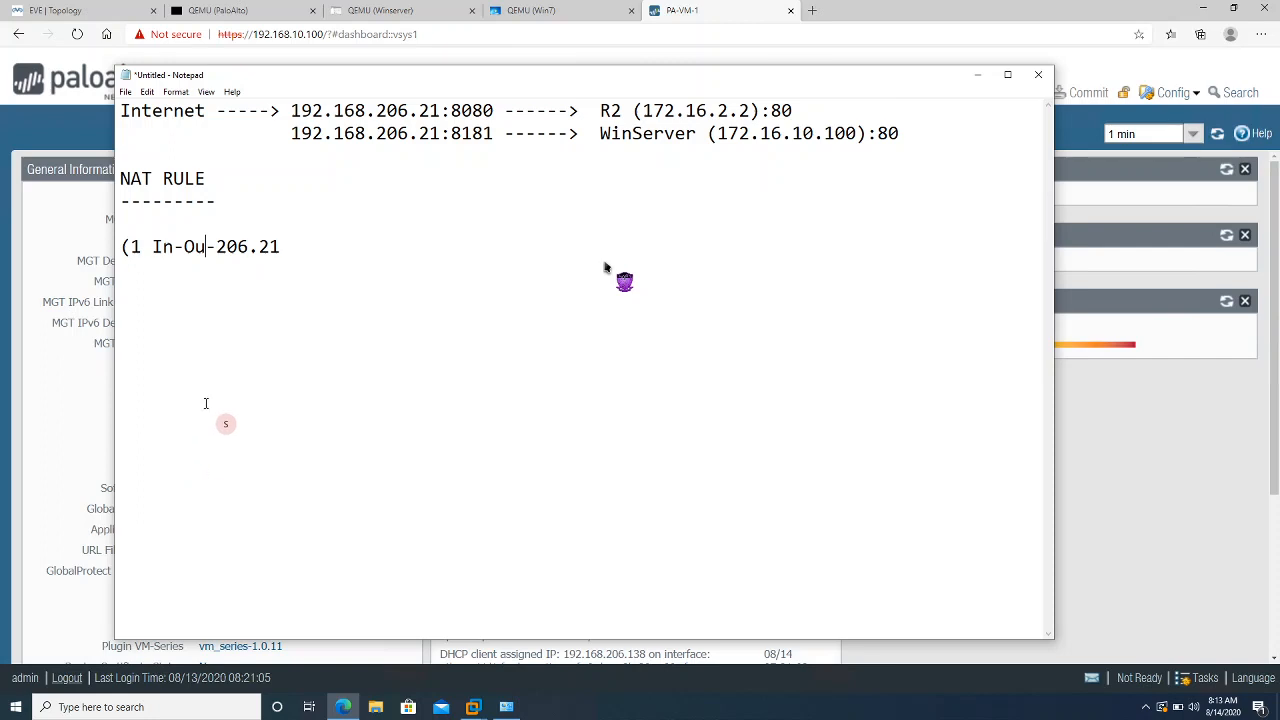
key("BackSpace")
key("BackSpace")
key("BackSpace")
key("BackSpace")
key("BackSpace")
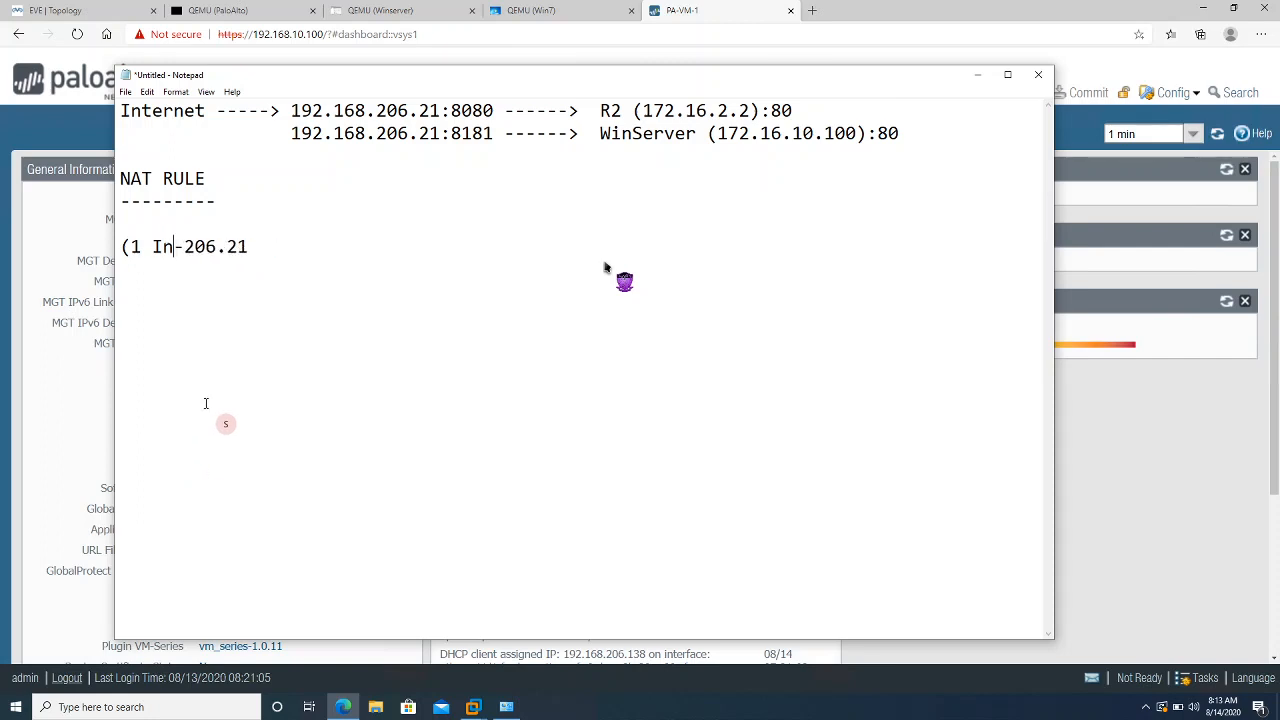
type("Out-")
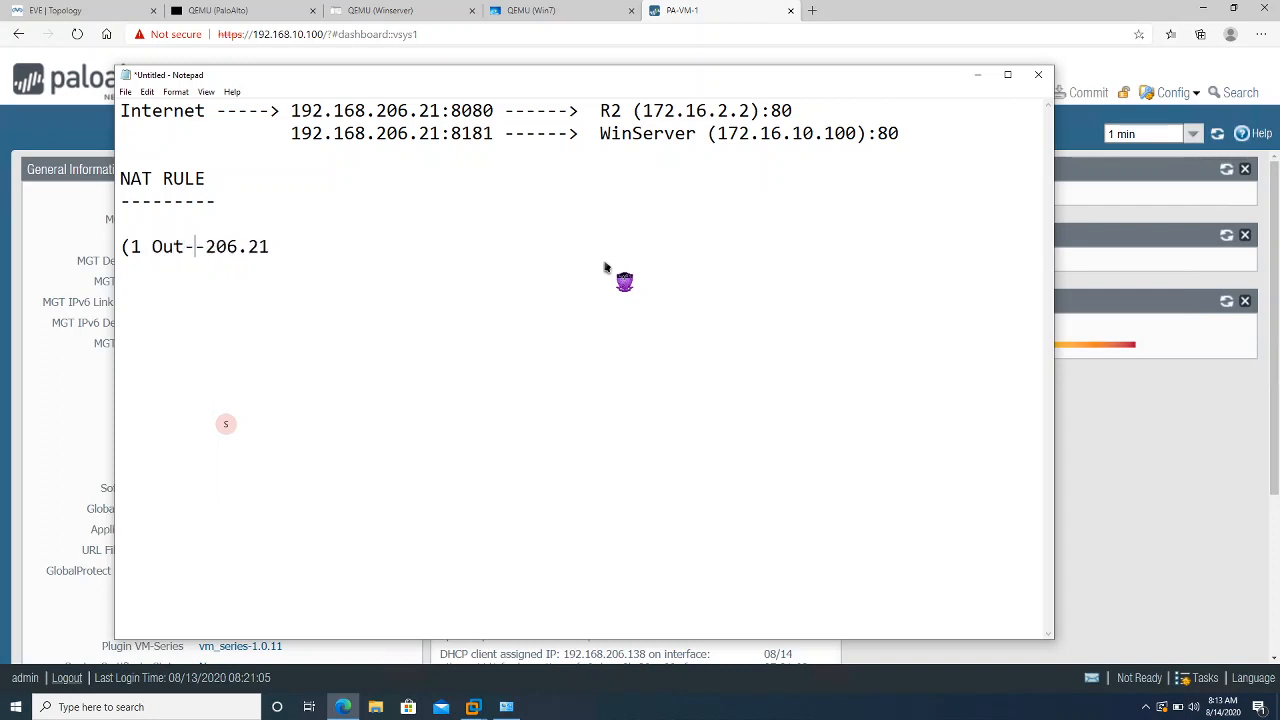
key("BackSpace")
type("-In")
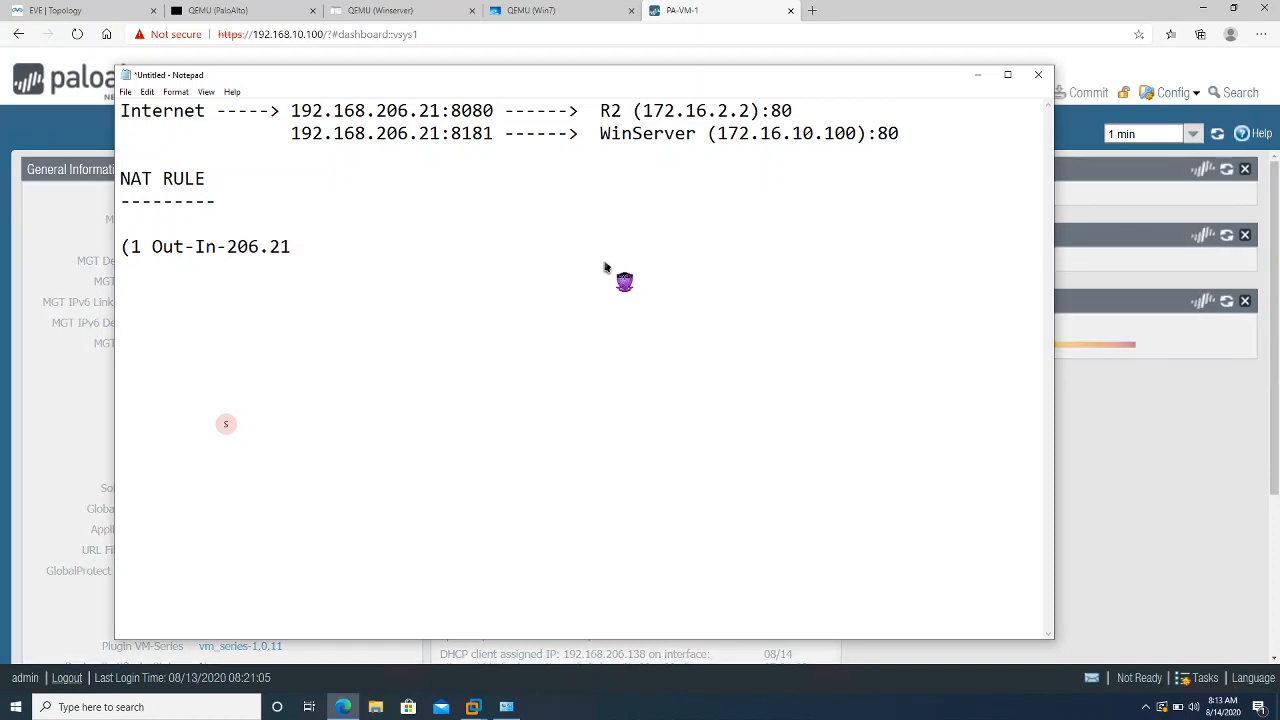
Change the numbering from '(1' to '1)' and start a new detail line below the rule name
left_click(125, 247)
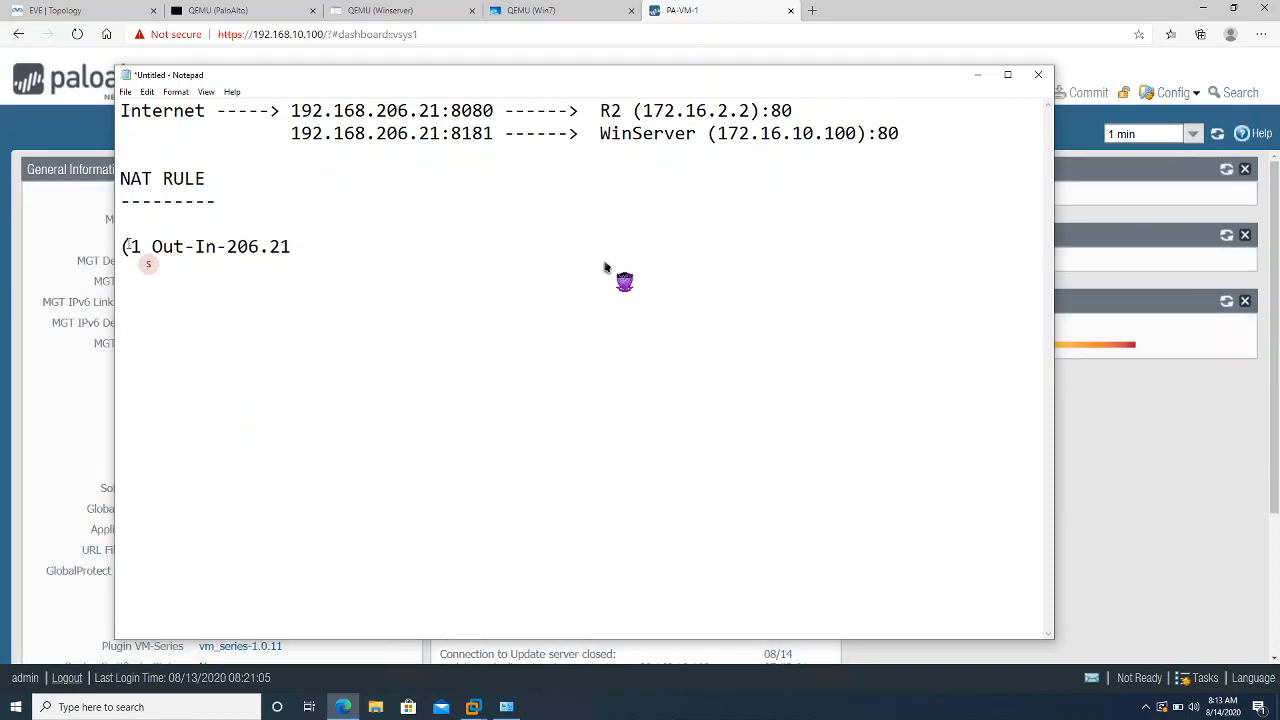
left_click(143, 247)
key("BackSpace")
key("BackSpace")
type("1)")
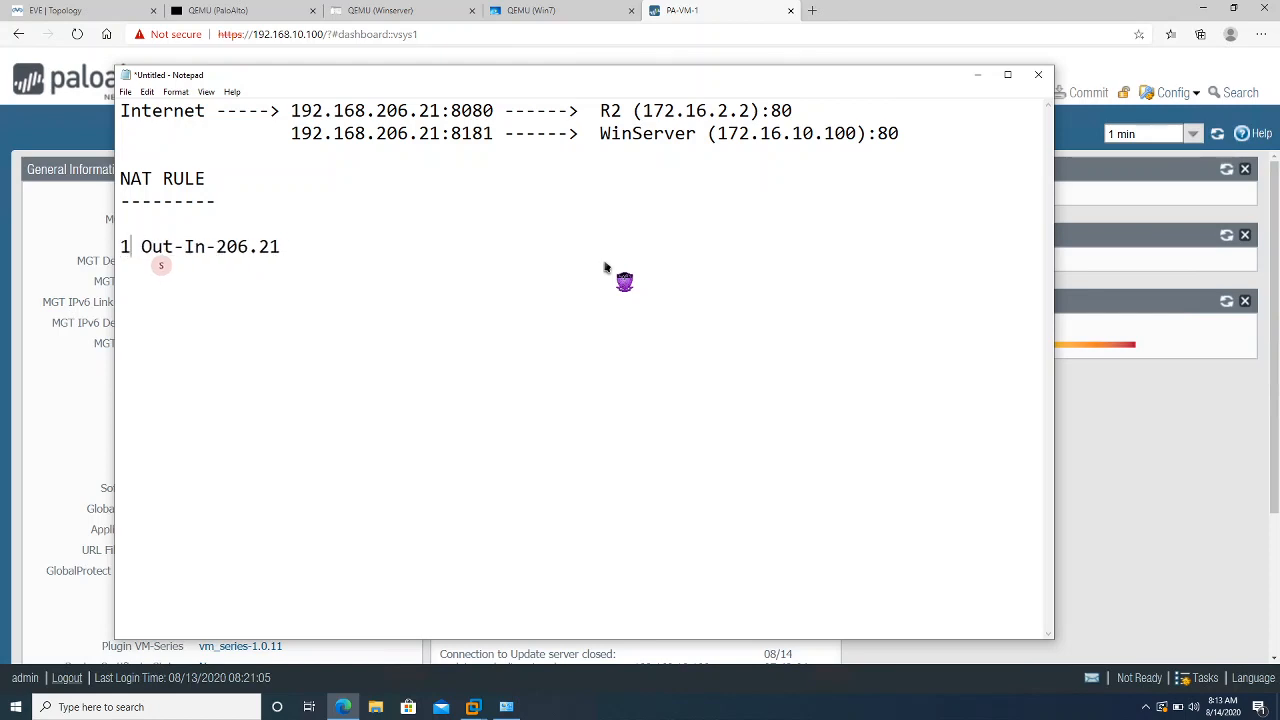
left_click(314, 242)
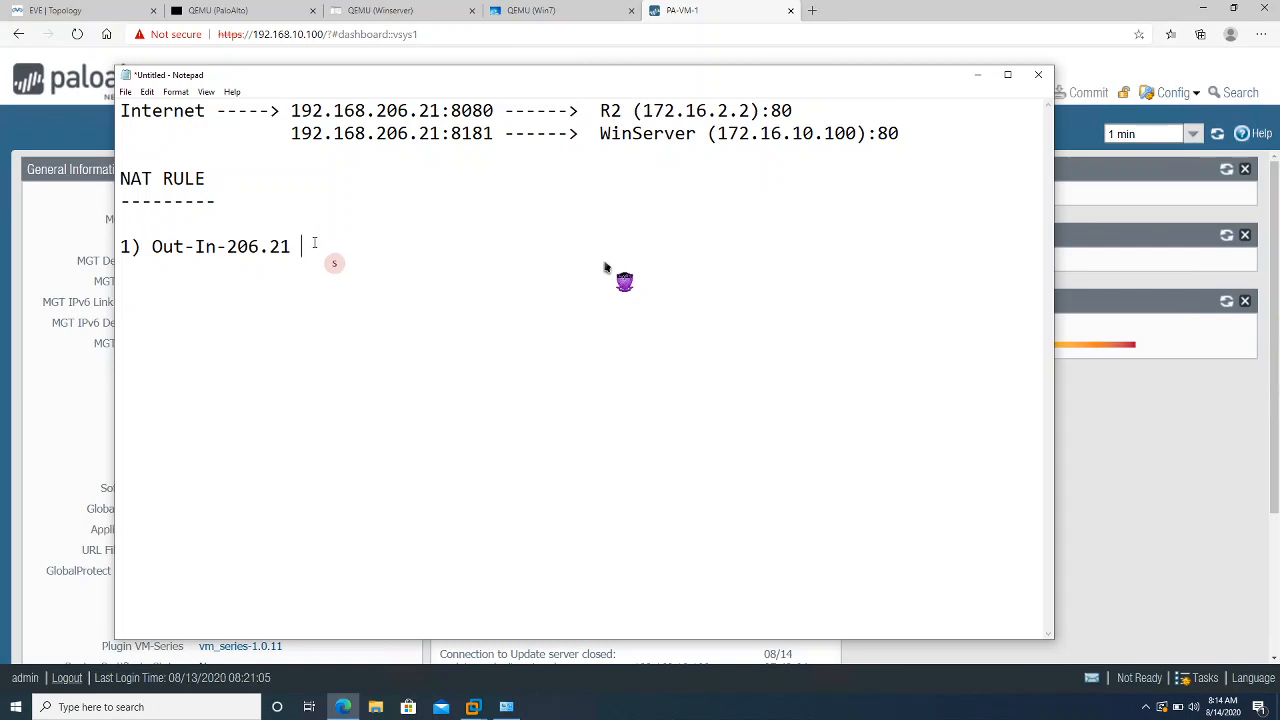
key("Return")
key("Return")
type("A")
Fill the detail line under rule 1 with two 'Internet' headings, replacing 'Any'
key("BackSpace")
type("Any")
key("BackSpace")
key("BackSpace")
key("BackSpace")
type("Interbe")
key("BackSpace")
key("BackSpace")
type("net        In")
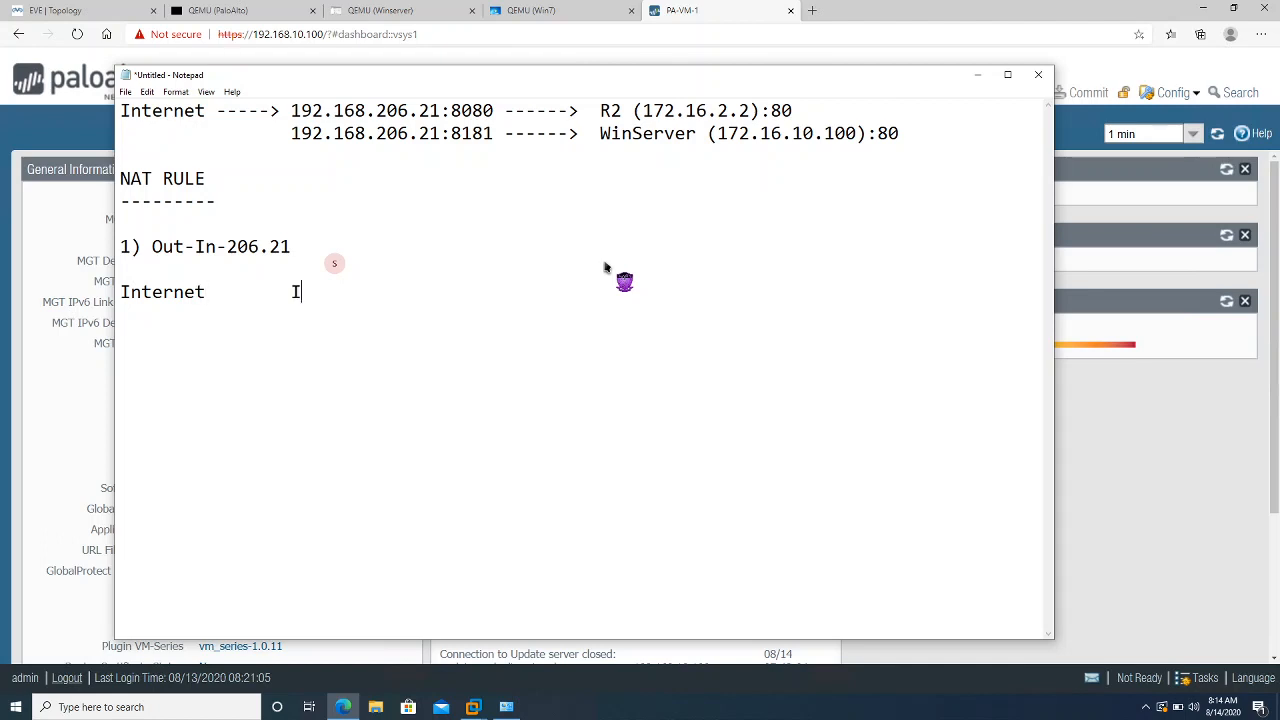
type("ternet")
Add a new row under the Internet headings beginning with 202.234.123.1, then tab to the next column
key("Return")
type("202.234.123.")
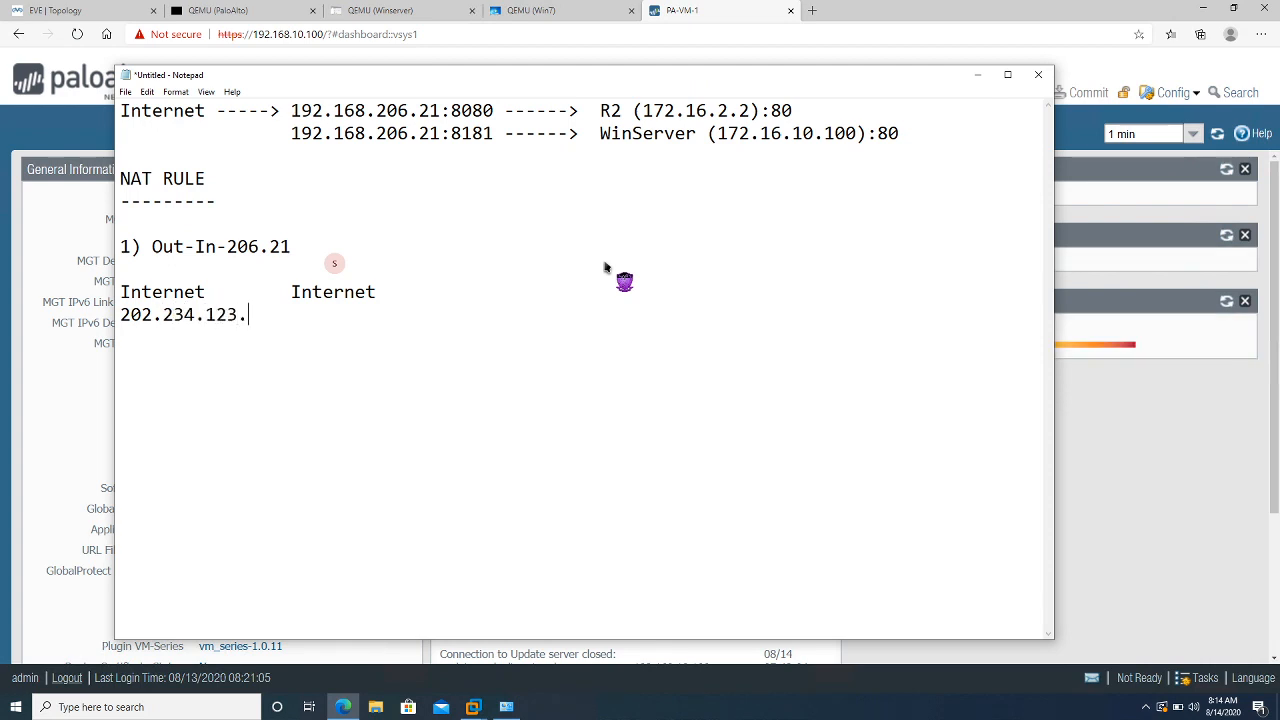
type("1")
key("Tab")
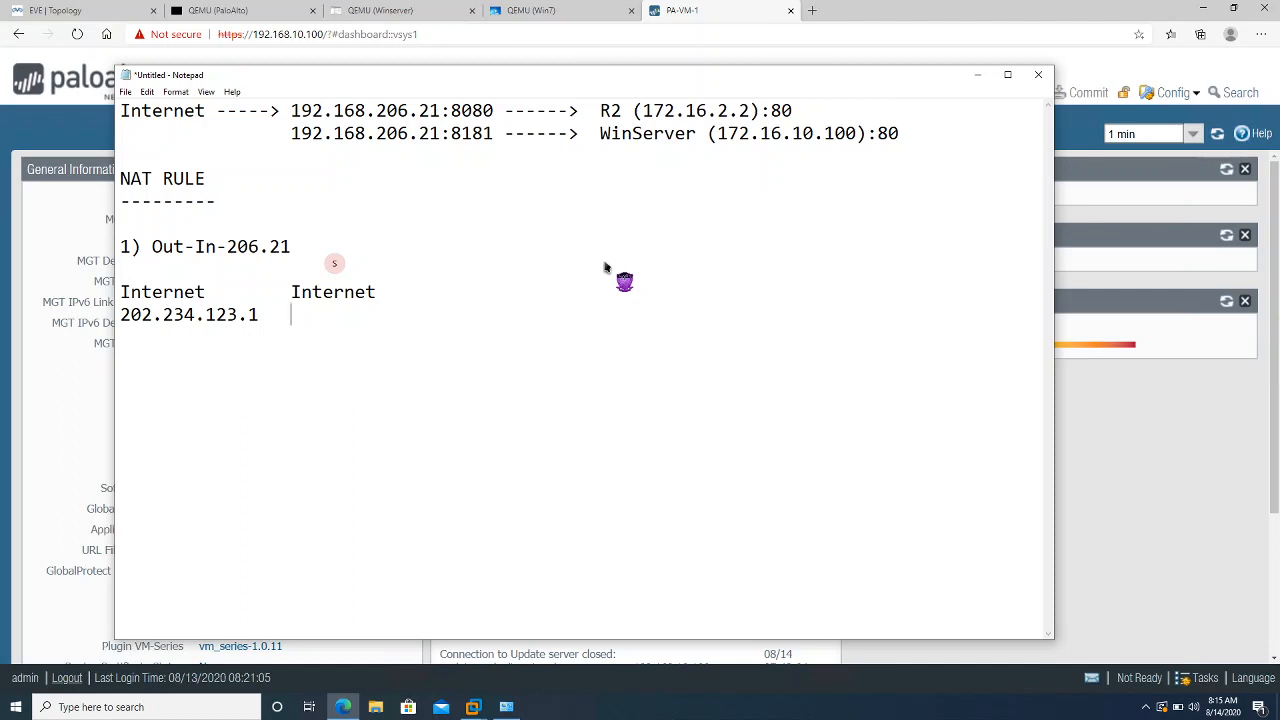
Replace 202.234.123.1 under the Internet headings with 'Any' and '192.168.206.21'
left_click(262, 313)
left_click_drag(262, 313, 121, 315)
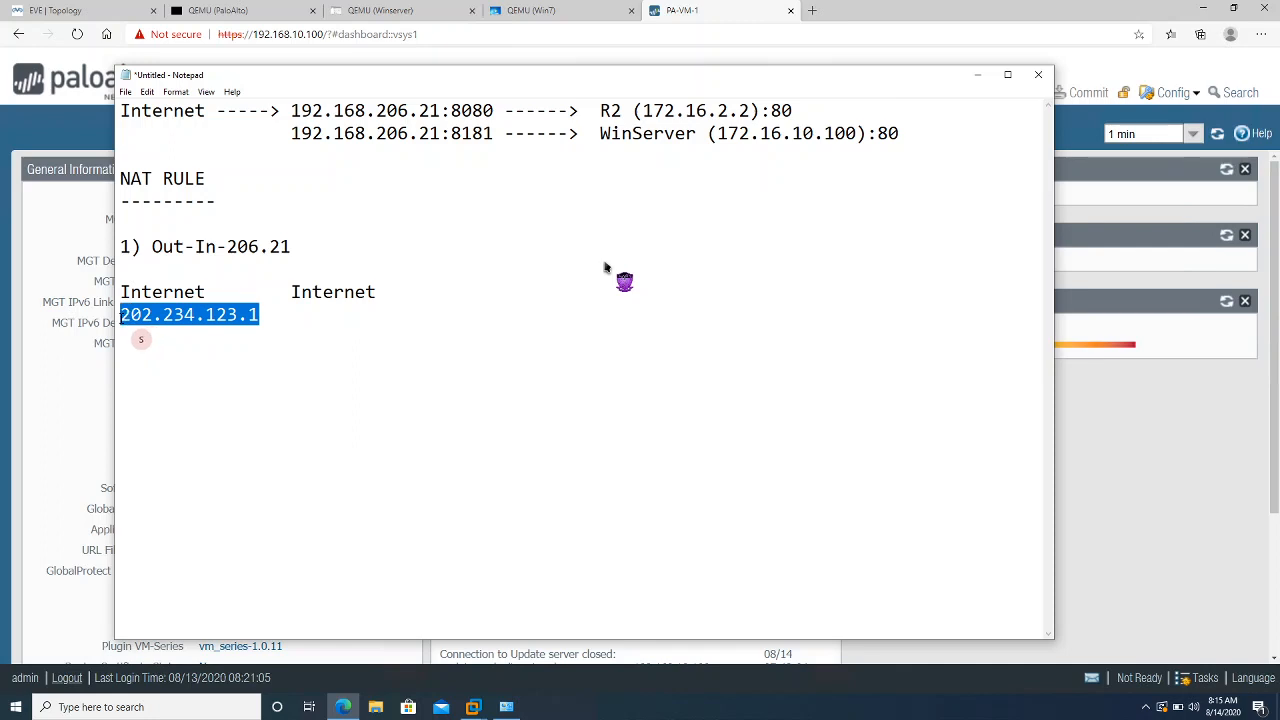
type("Any")
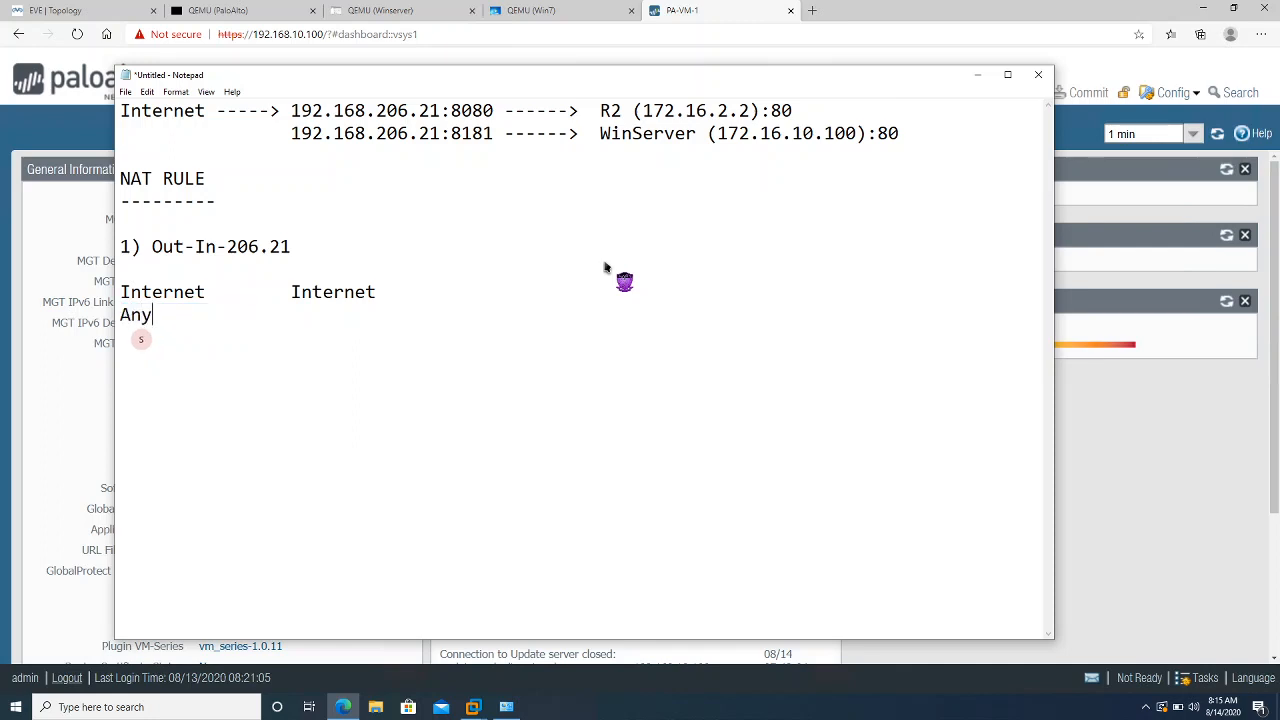
key("Tab")
key("Tab")
key("Tab")
type("192.168.206.21")
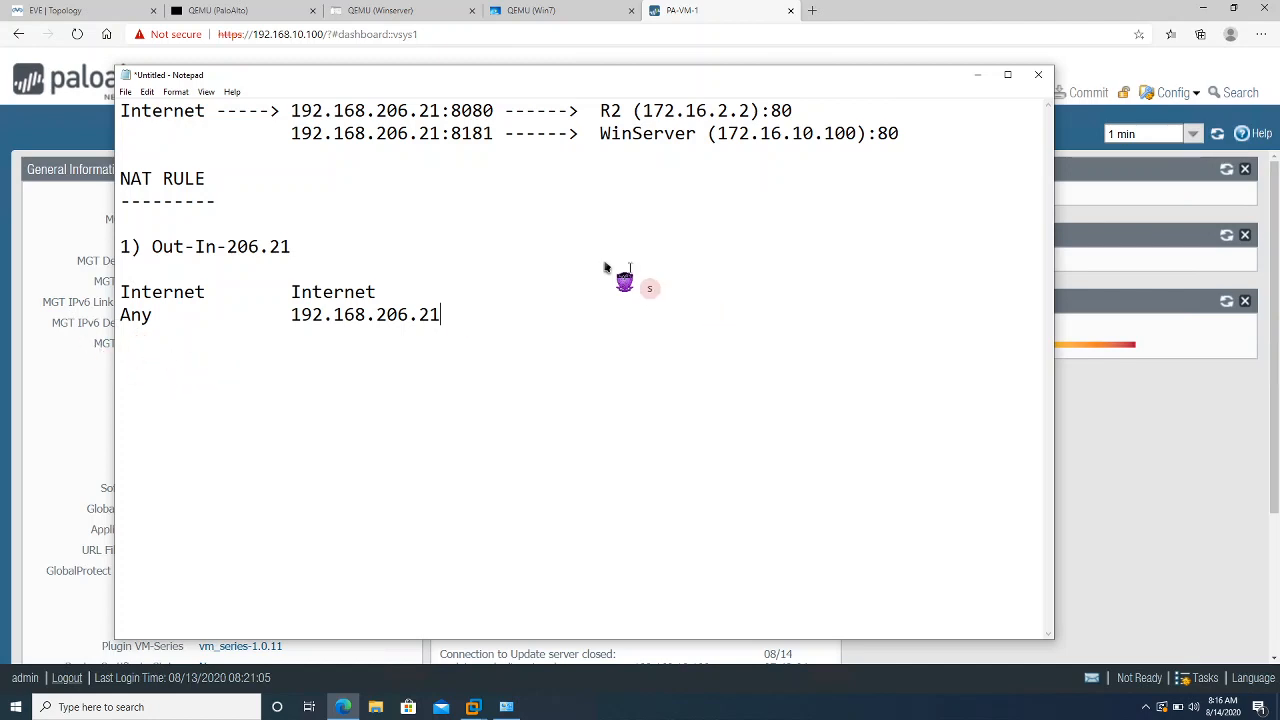
left_click(450, 292)
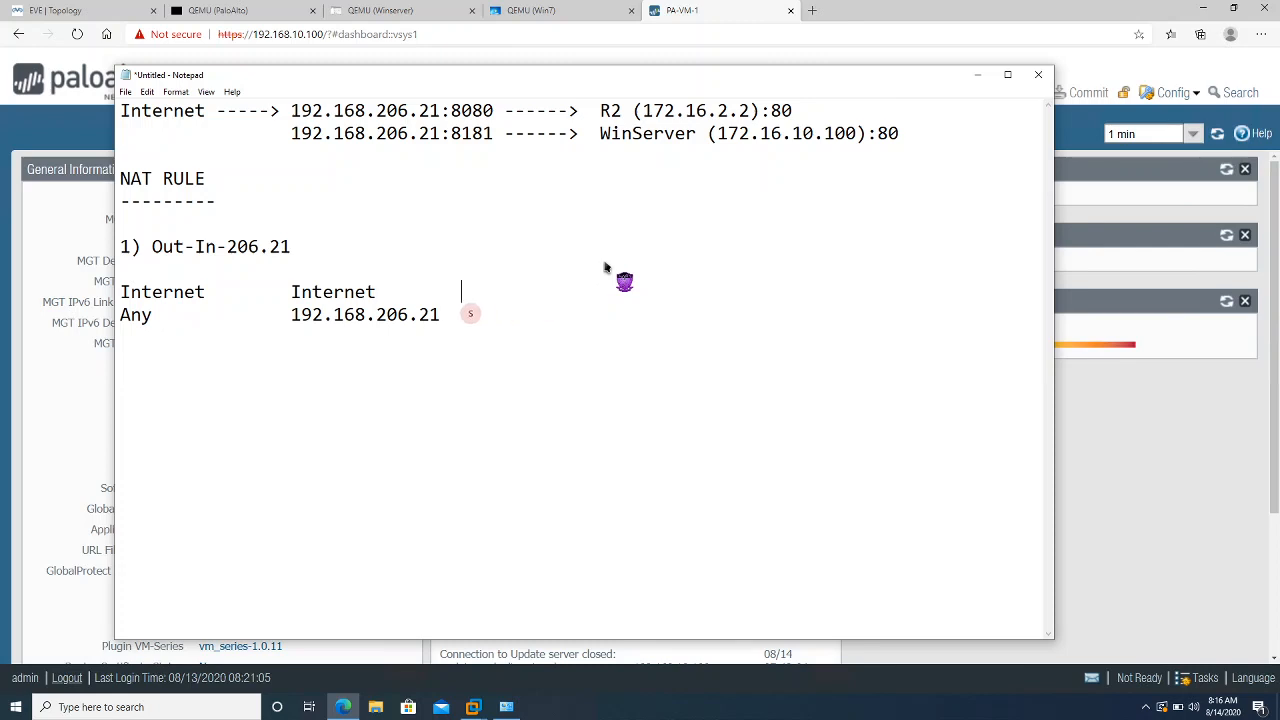
Add a 'Service' heading beside the Internet headings, with 8080 on the 192.168.206.21 row
key("Tab")
type("Service")
left_click(448, 318)
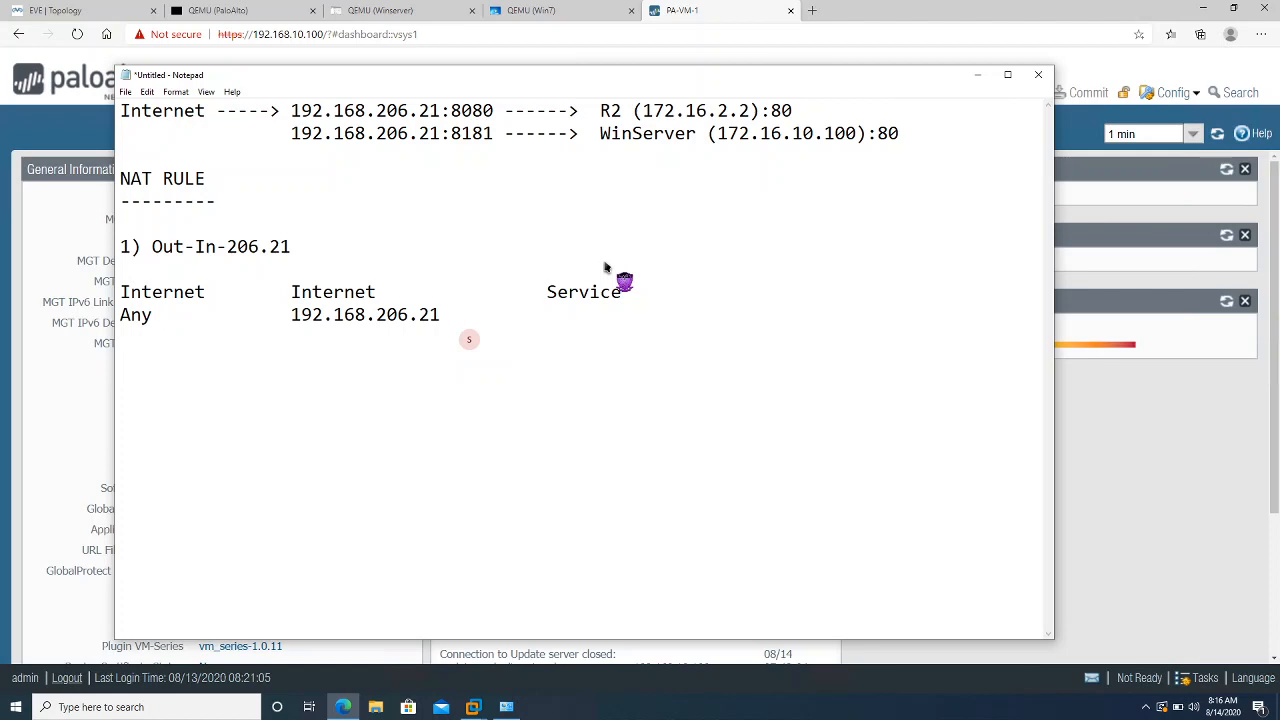
key("Tab")
type("8080")
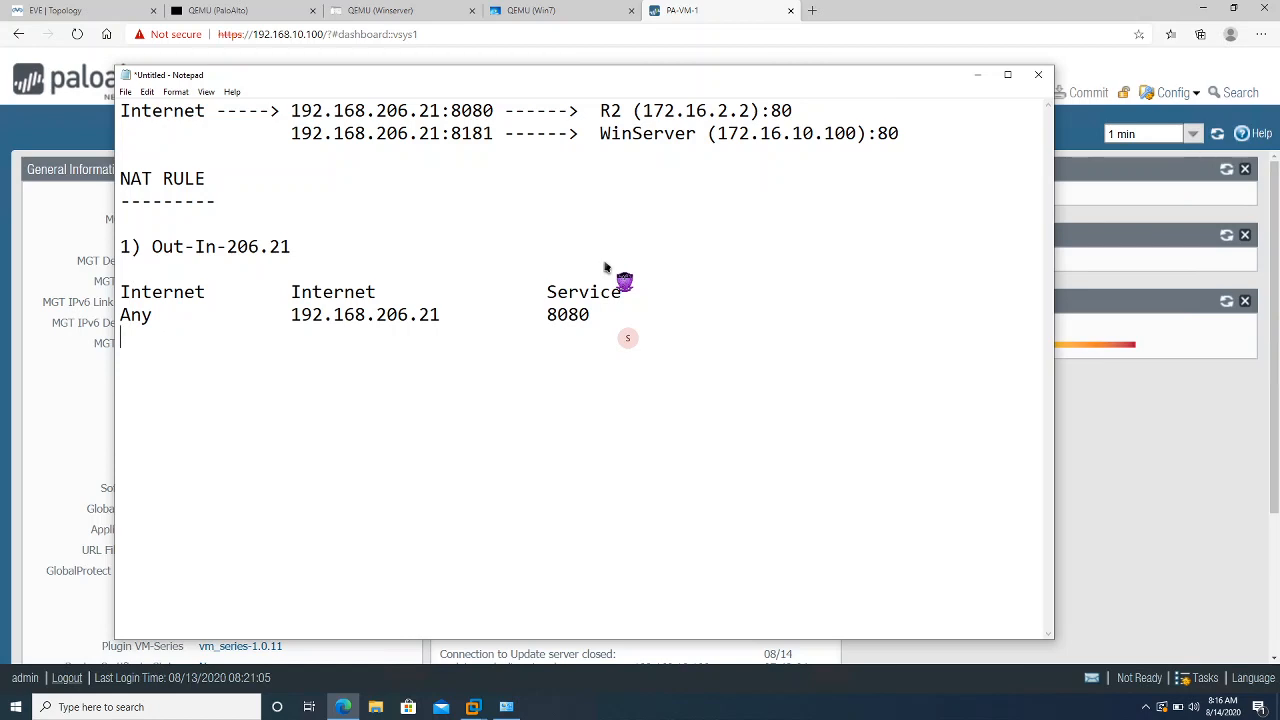
Draw a vertical double arrow (^, |, v) on successive lines beneath 192.168.206.21
key("Tab")
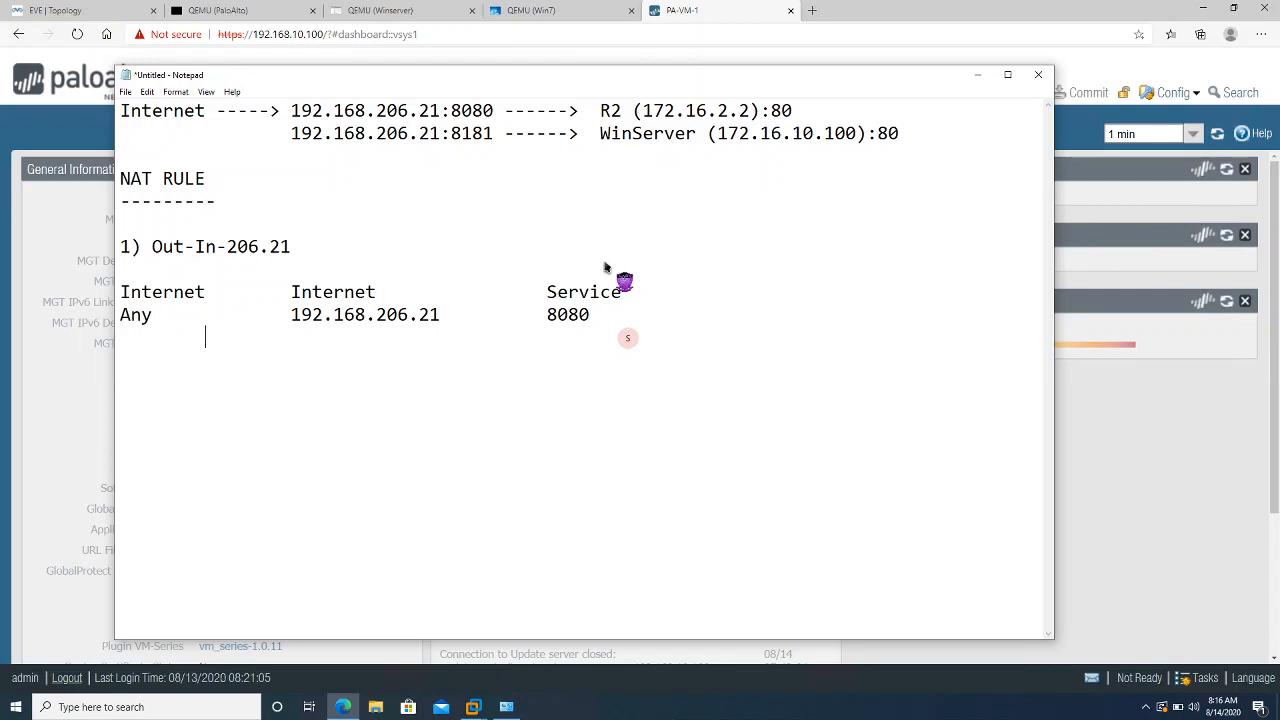
key("Tab")
key("Tab")
key("Tab")
key("Tab")
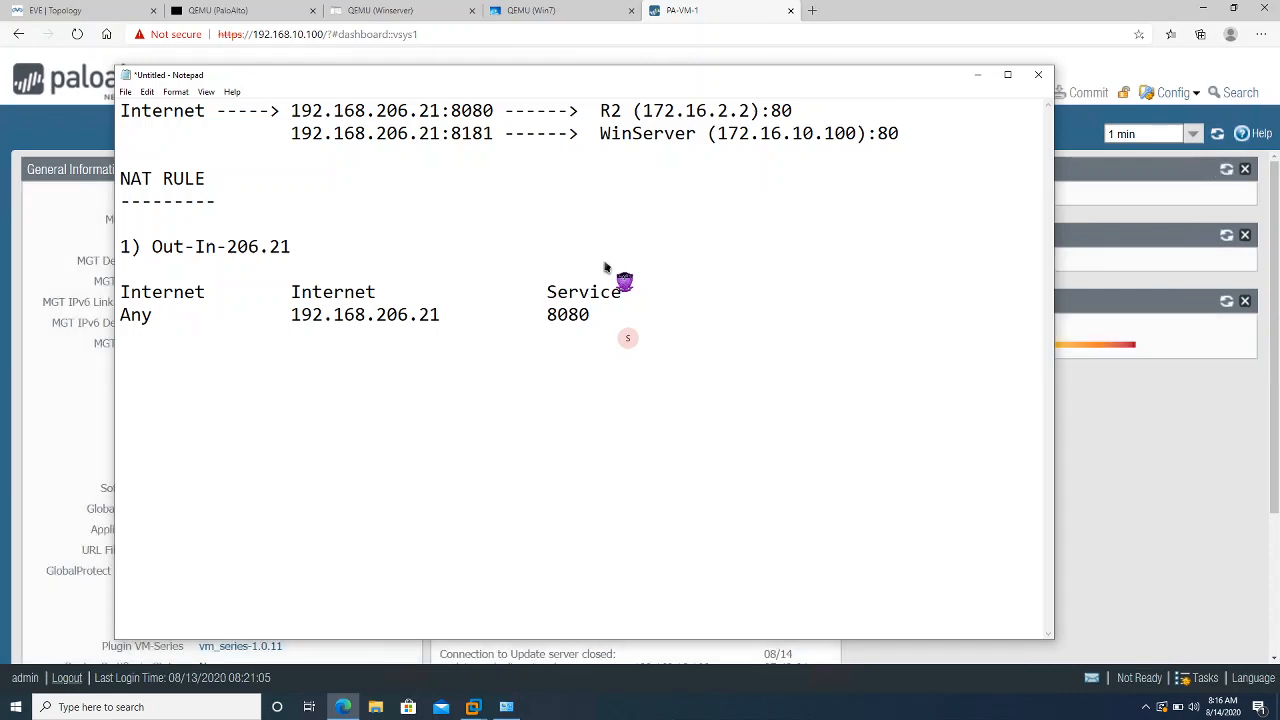
key("BackSpace")
key("BackSpace")
type("^")
key("Return")
key("Tab")
key("Tab")
key("Tab")
key("Tab")
key("Tab")
key("BackSpace")
Type the translated line 172.16.2.2 with 80 aligned under Service, followed by two blank lines
key("BackSpace")
type("|")
key("Tab")
key("Tab")
key("Tab")
type("v")
key("Tab")
key("Tab")
key("Tab")
type("172.16.2.2 80")
key("Left")
key("Tab")
key("Tab")
key("BackSpace")
key("End")
key("Return")
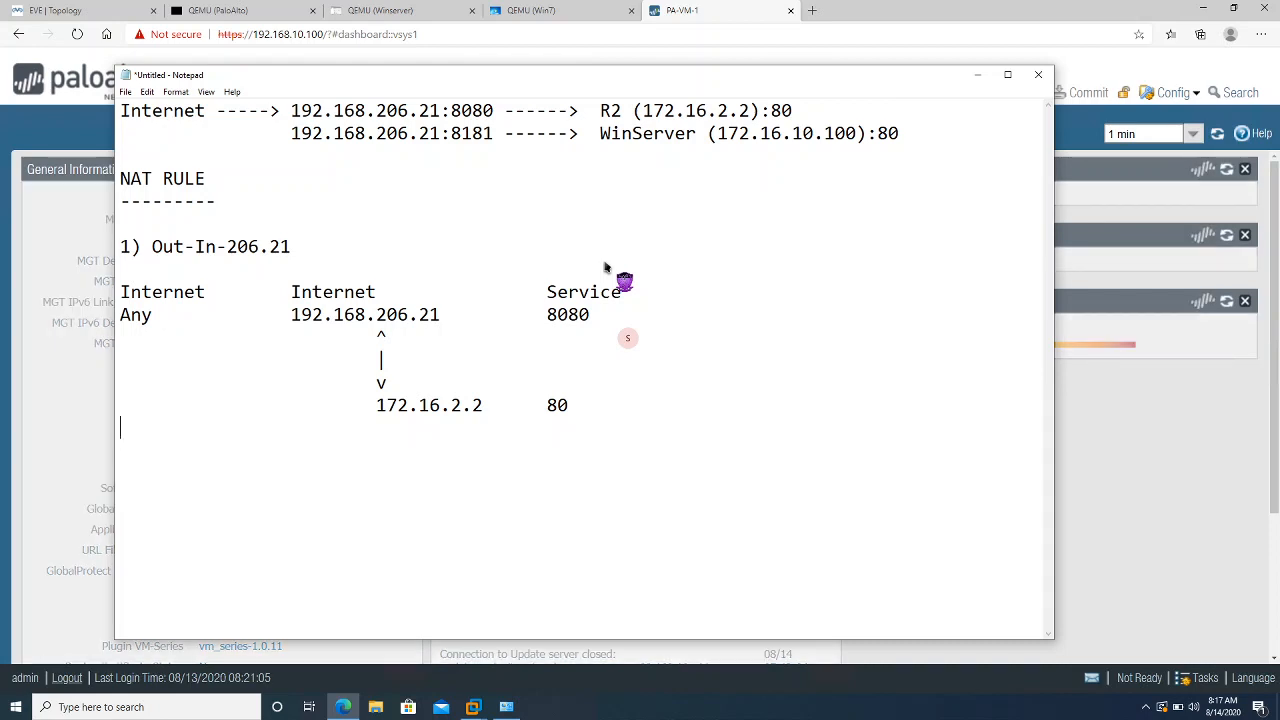
key("Return")
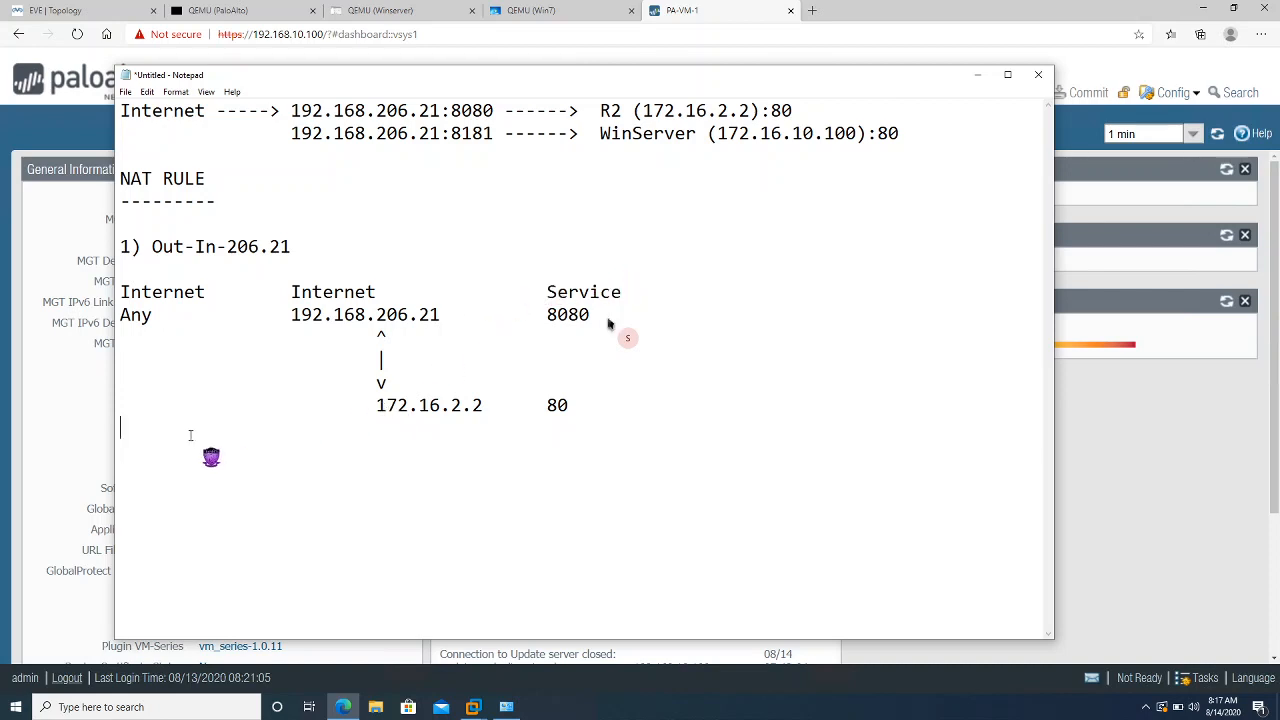
Type a 'Security Rule' heading, fixing typos, and underline it with a row of dashes
type("Security -")
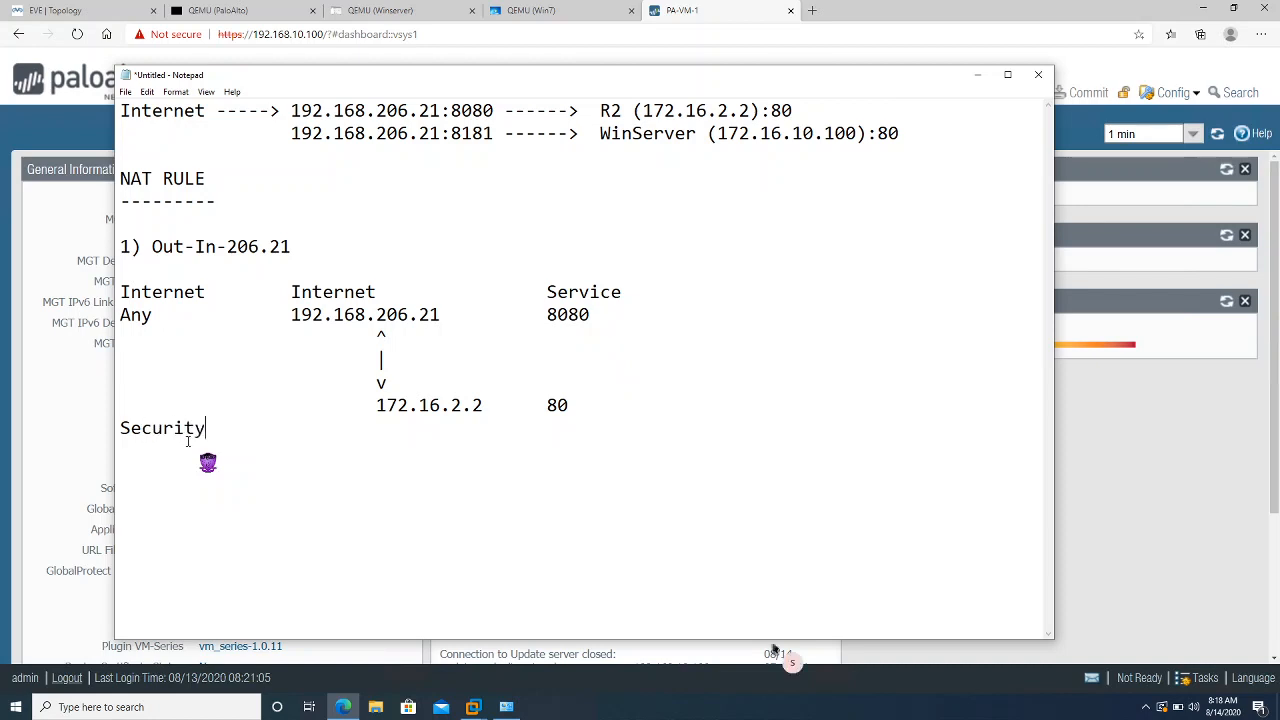
key("BackSpace")
key("BackSpace")
type("Rue")
key("BackSpace")
key("BackSpace")
type("ule")
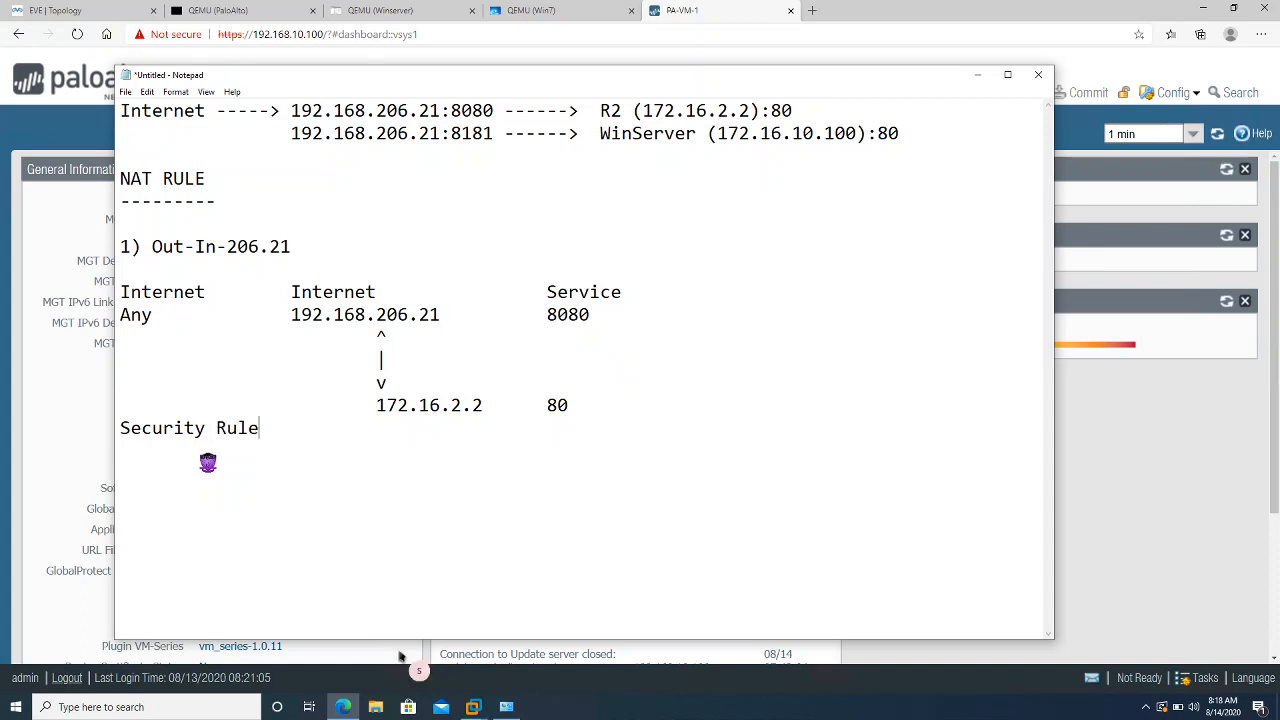
key("Return")
type("-------------")
key("Return")
key("Return")
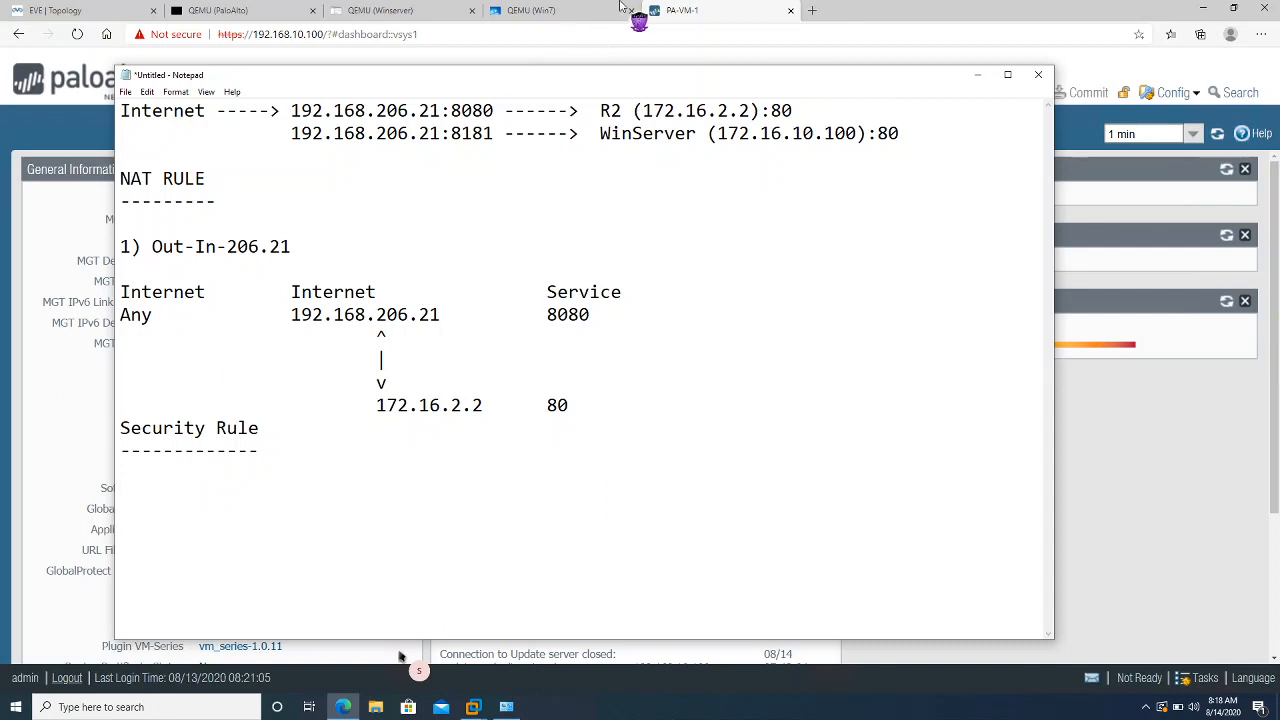
mouse_move(624, 6)
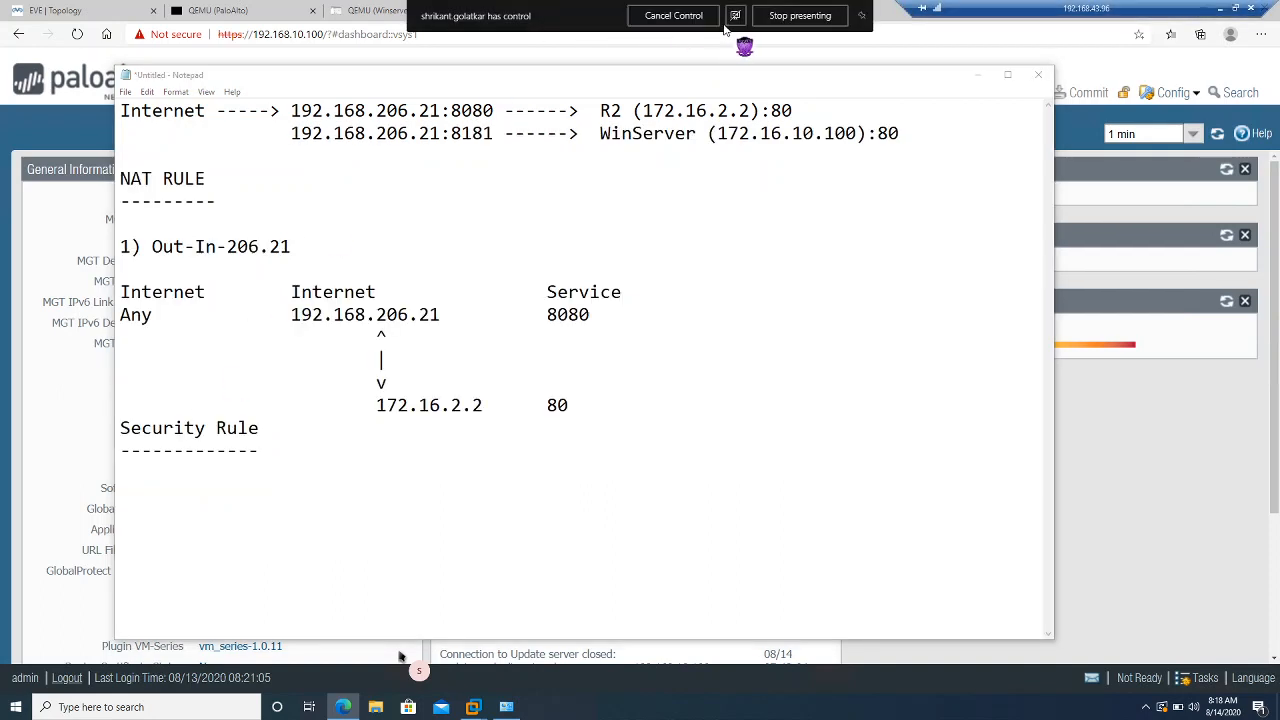
left_click(206, 492)
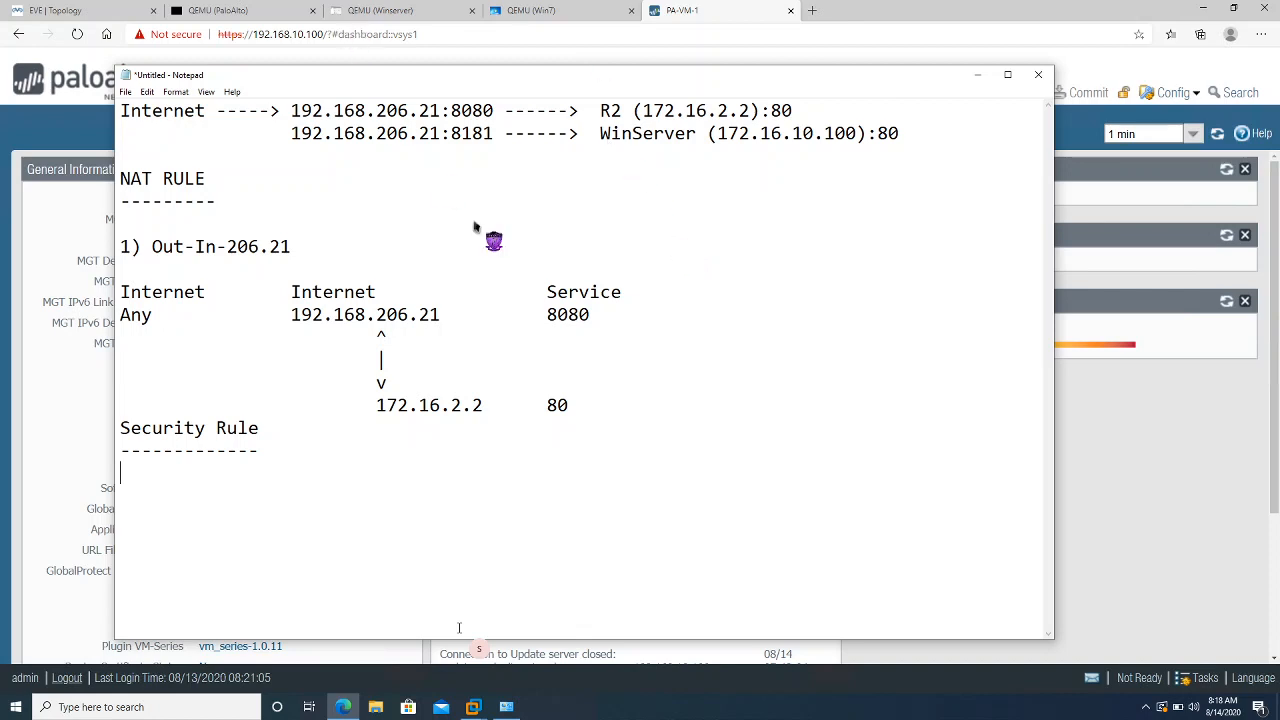
left_click(546, 296)
mouse_move(584, 5)
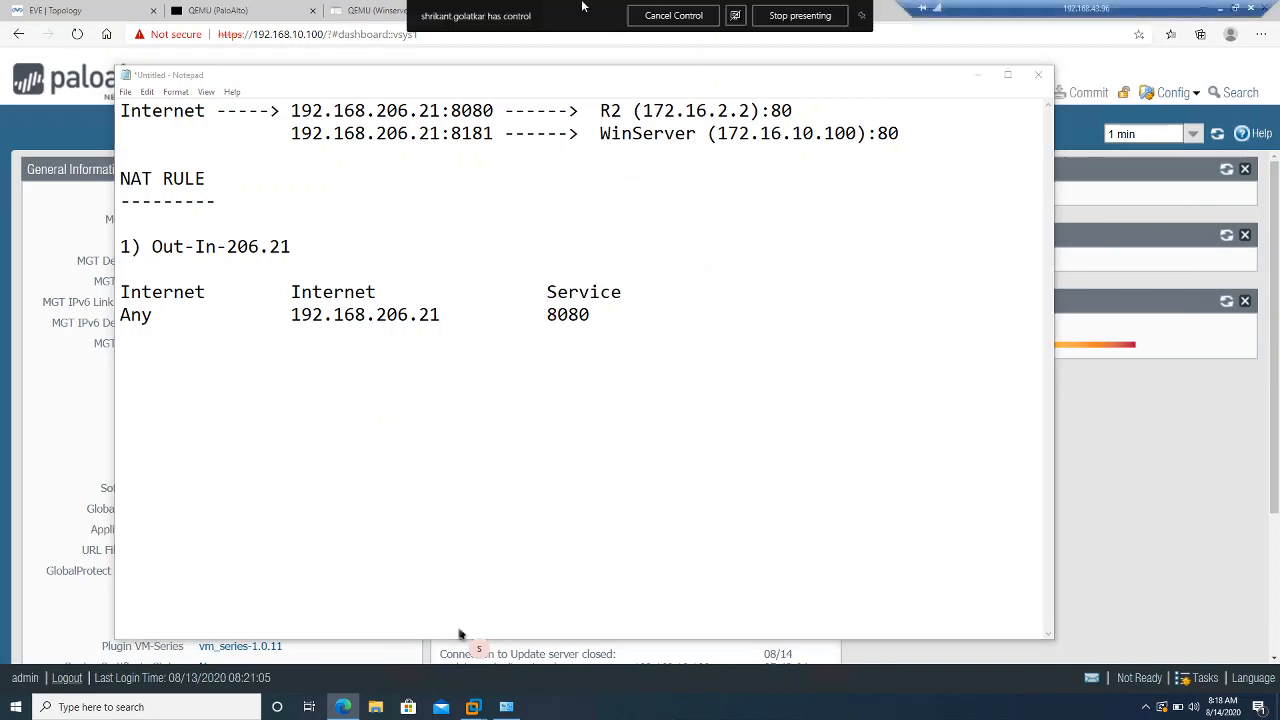
Take back control of the shared screen in Teams and hand it to a meeting participant
left_click(706, 12)
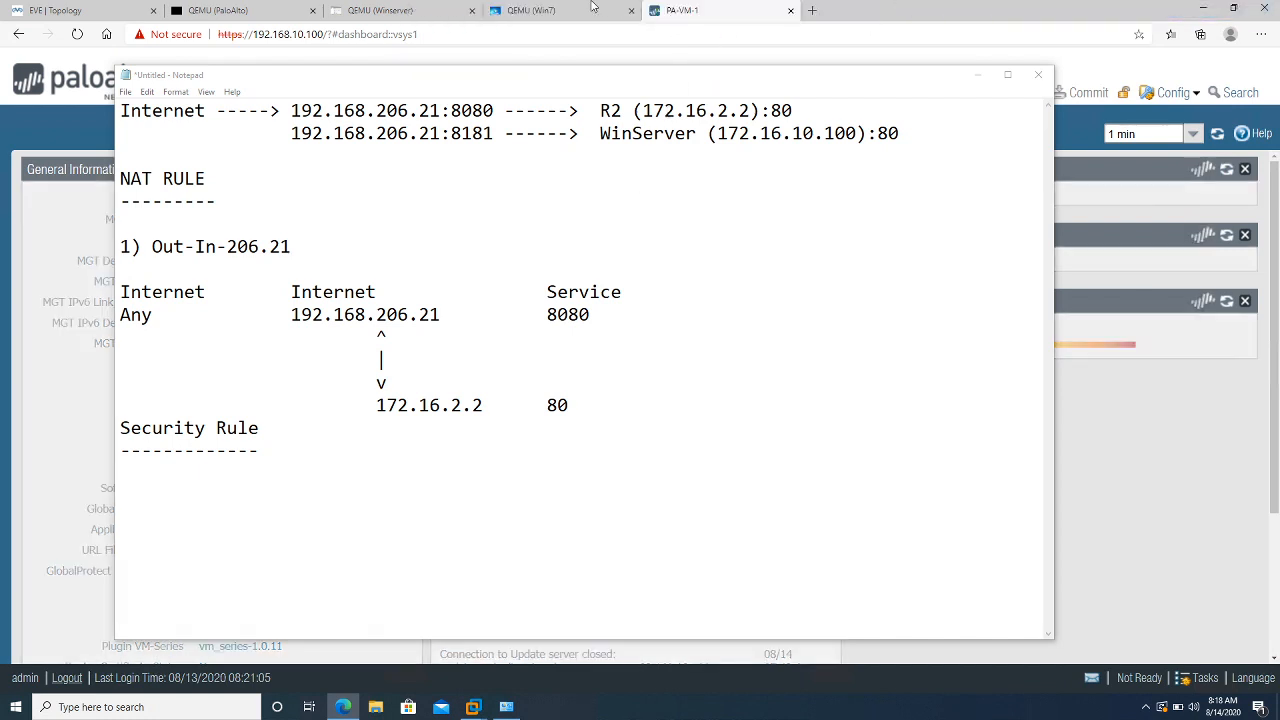
mouse_move(592, 7)
left_click(705, 18)
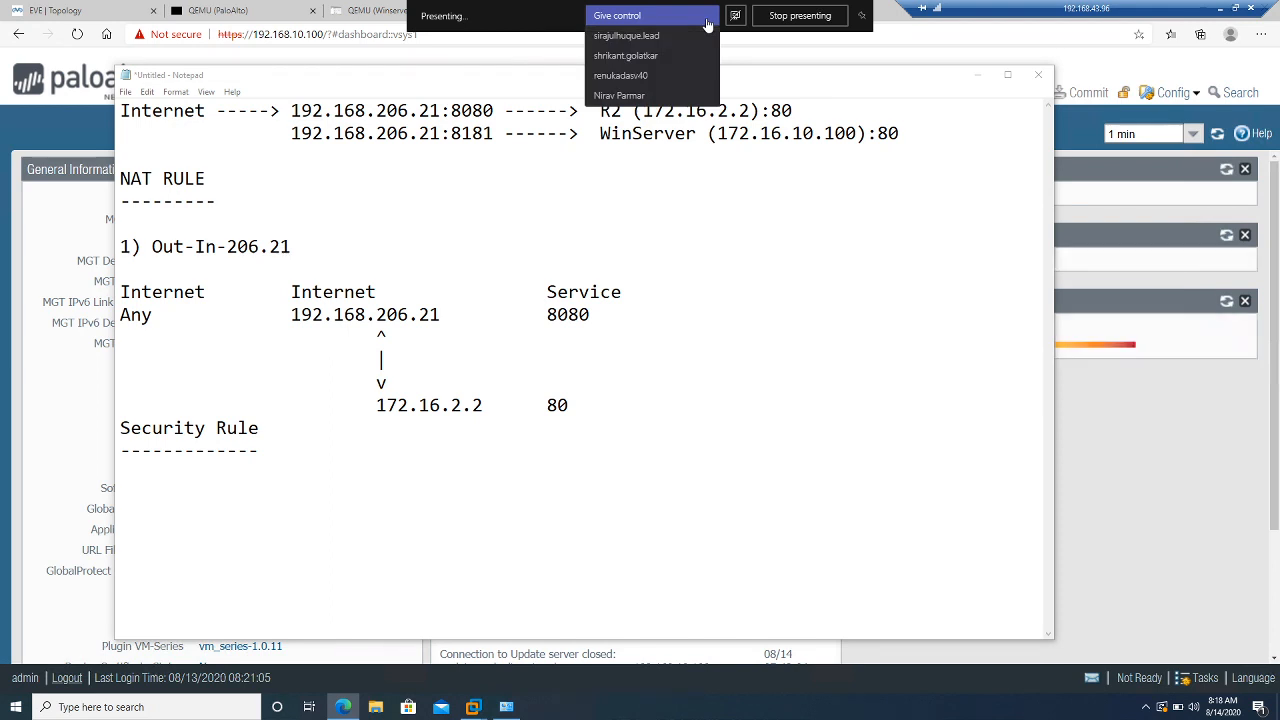
left_click(664, 75)
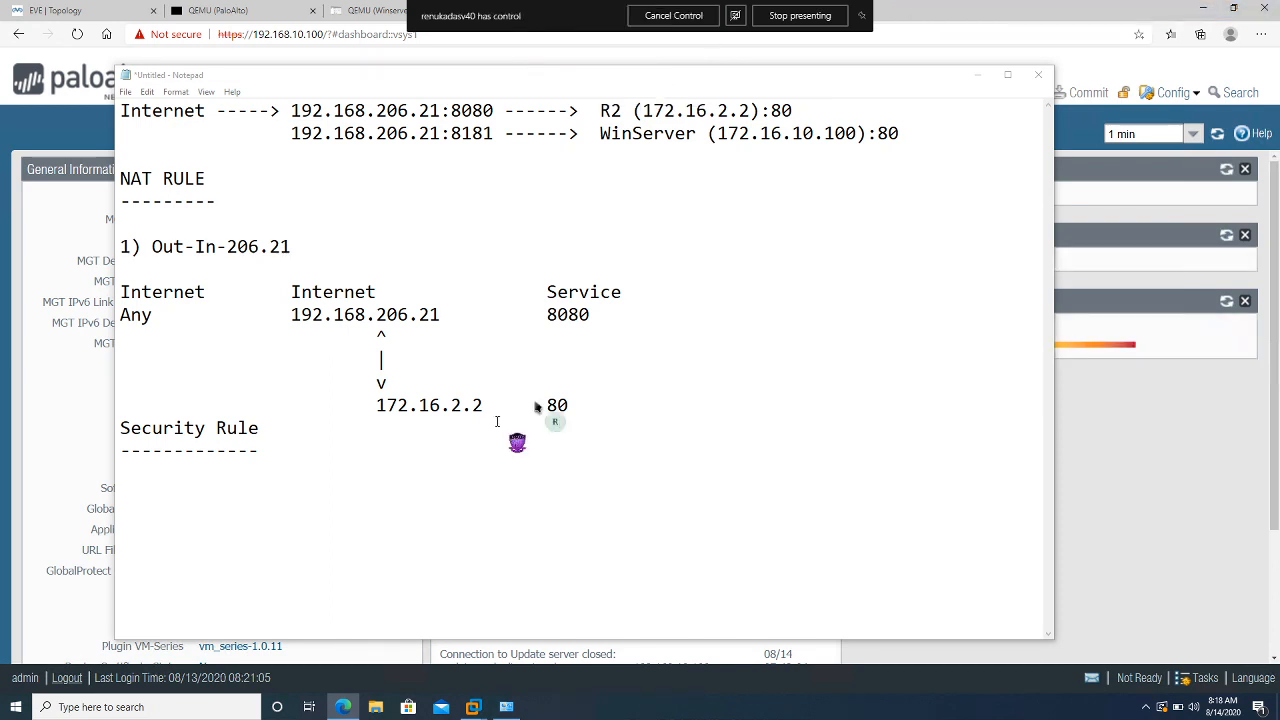
Type 'R2 Access:' with an 'Internet ()' line below, cursor inside the parentheses
left_click(155, 472)
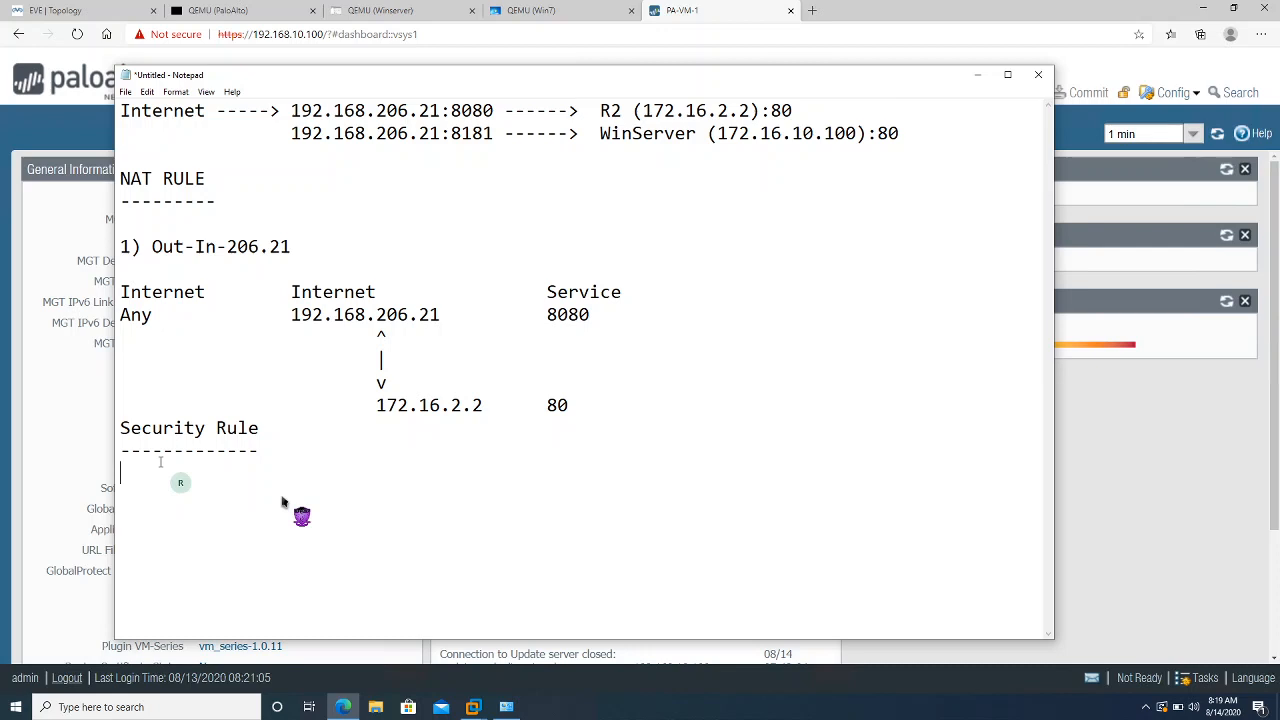
type("R2")
type(" Access")
type(":")
type("Internet")
type("()")
key("Left")
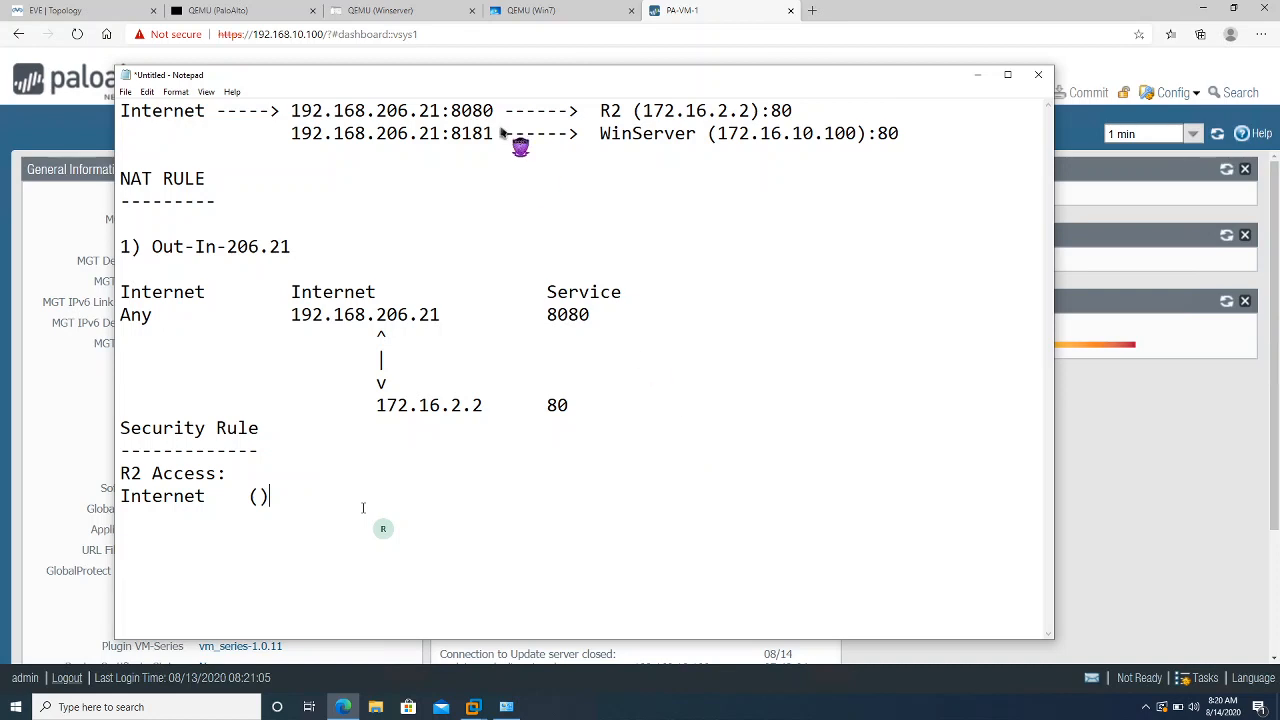
left_click(751, 358)
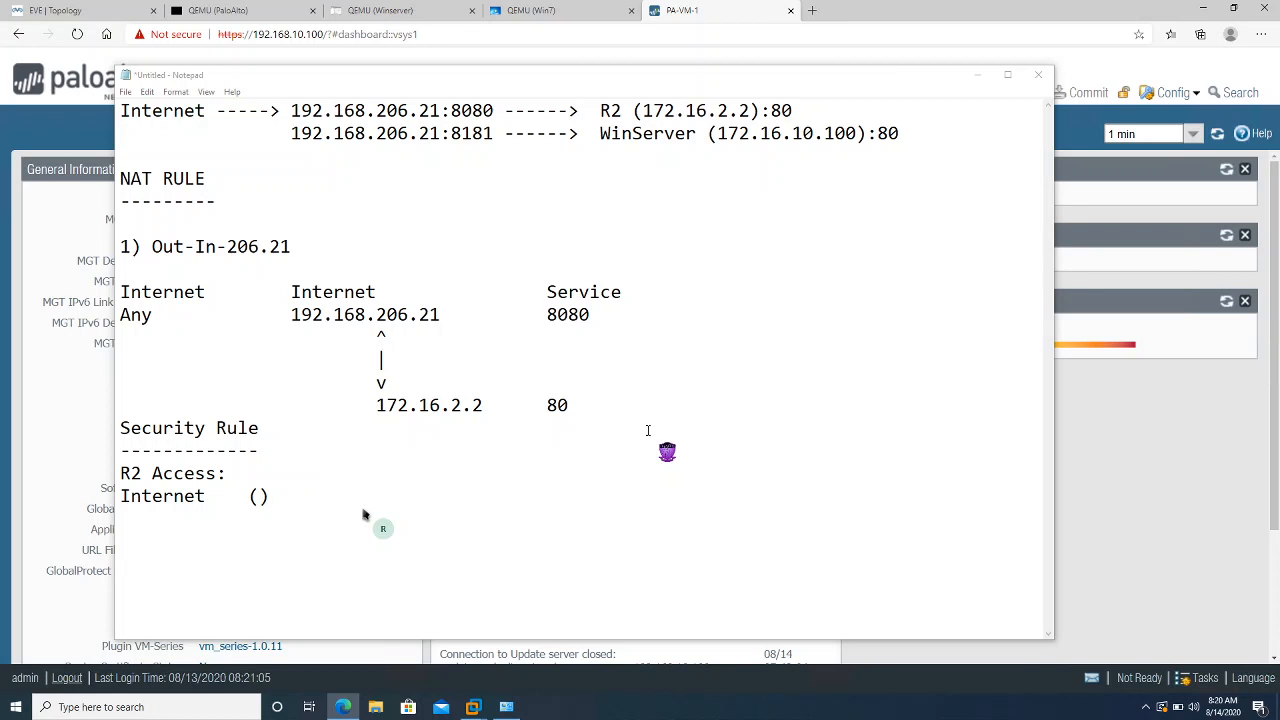
Reclaim the shared screen in Teams and give control to another meeting participant
left_click(258, 496)
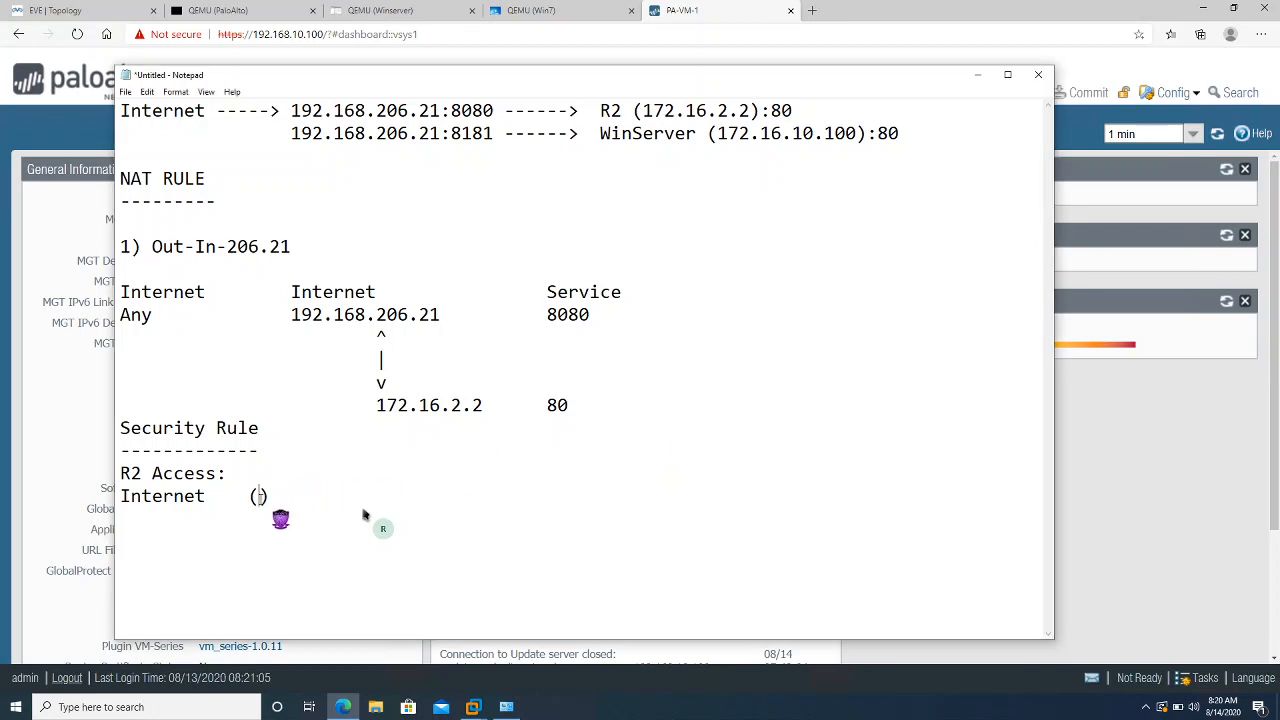
mouse_move(711, 3)
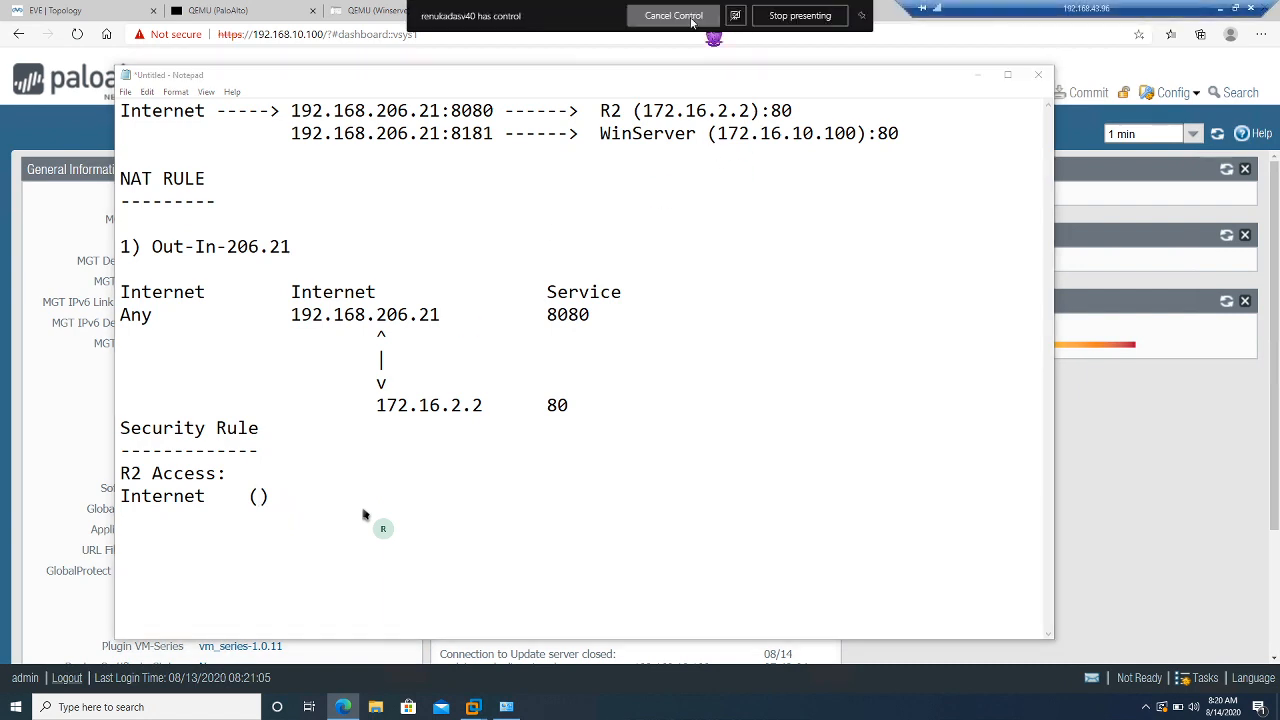
left_click(673, 16)
left_click(686, 21)
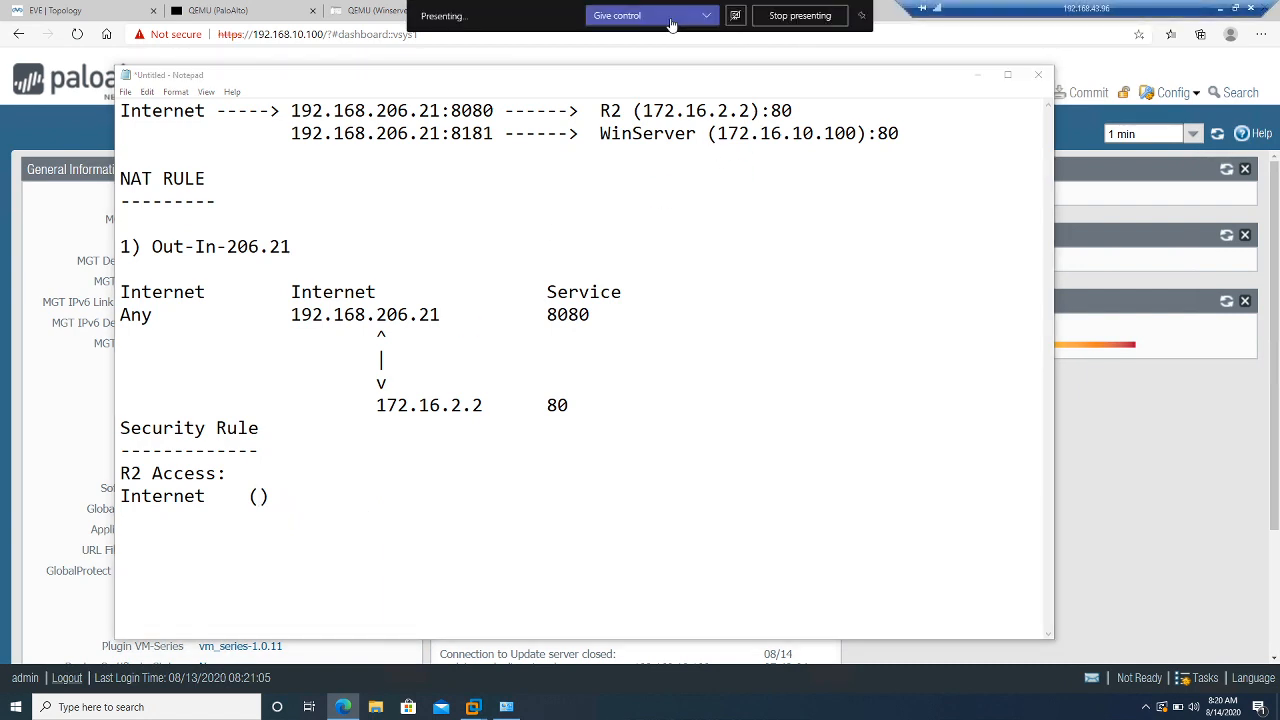
left_click(651, 79)
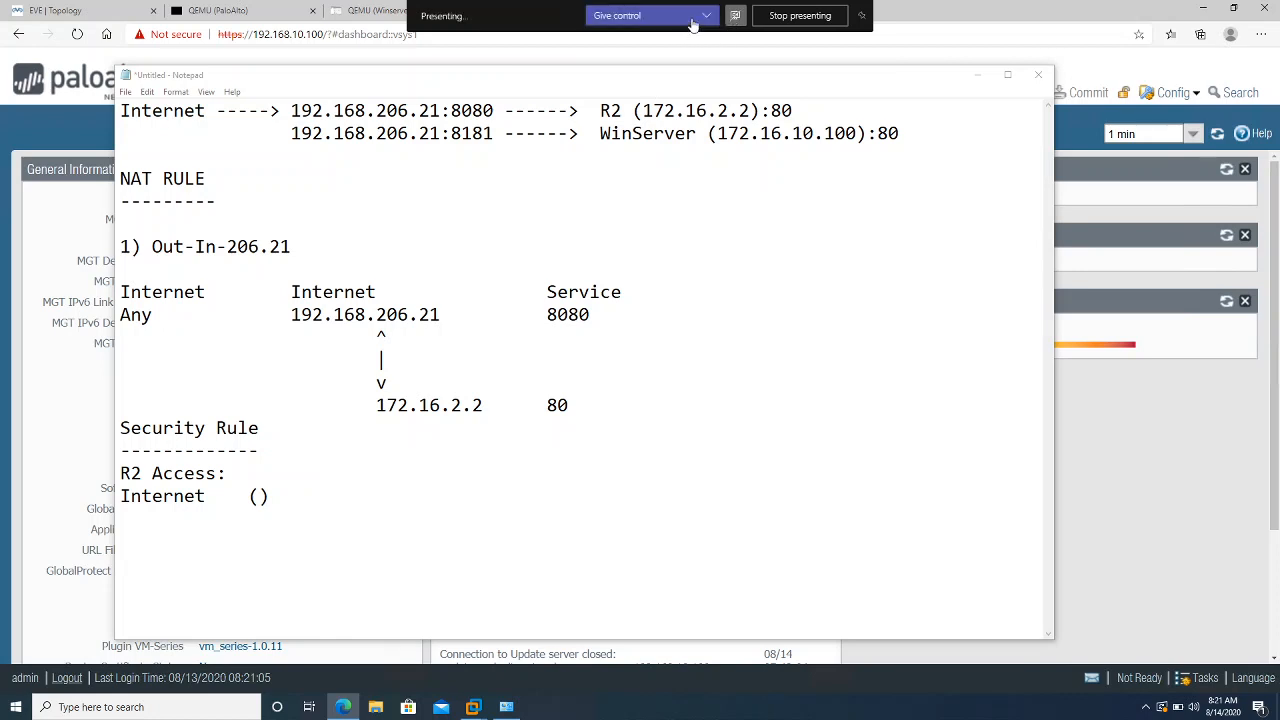
left_click(691, 18)
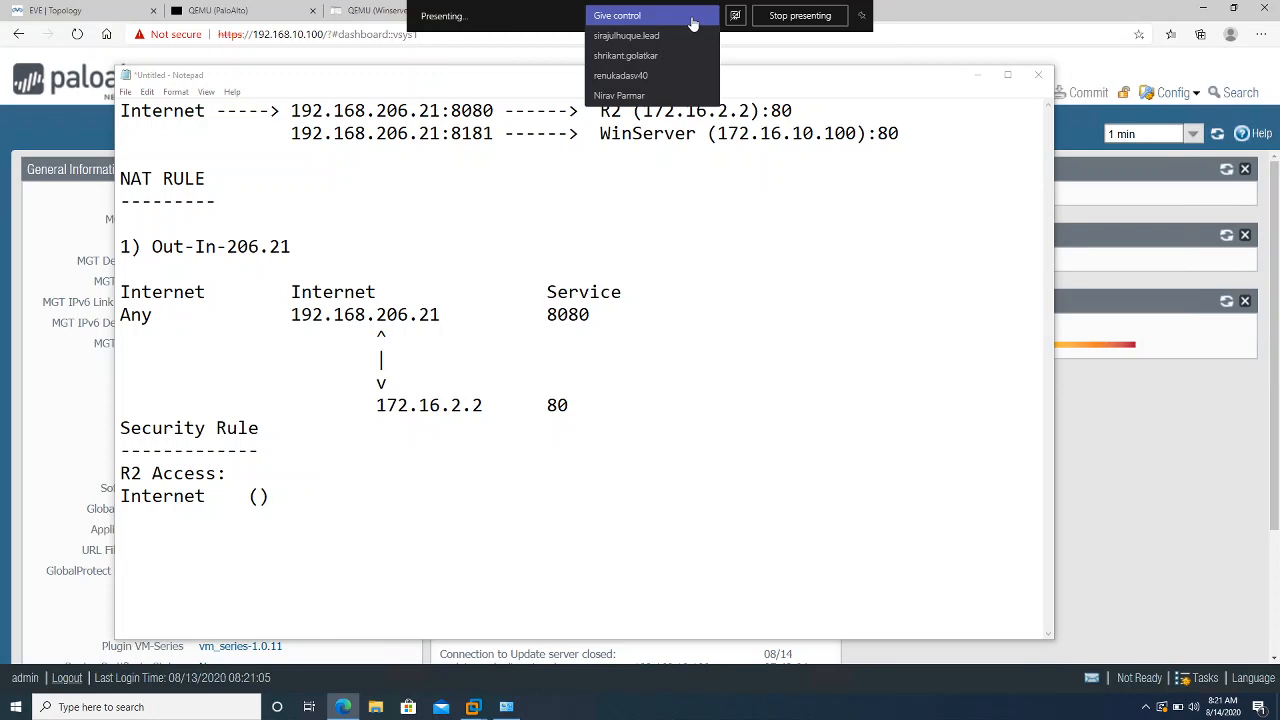
left_click(655, 96)
left_click(258, 496)
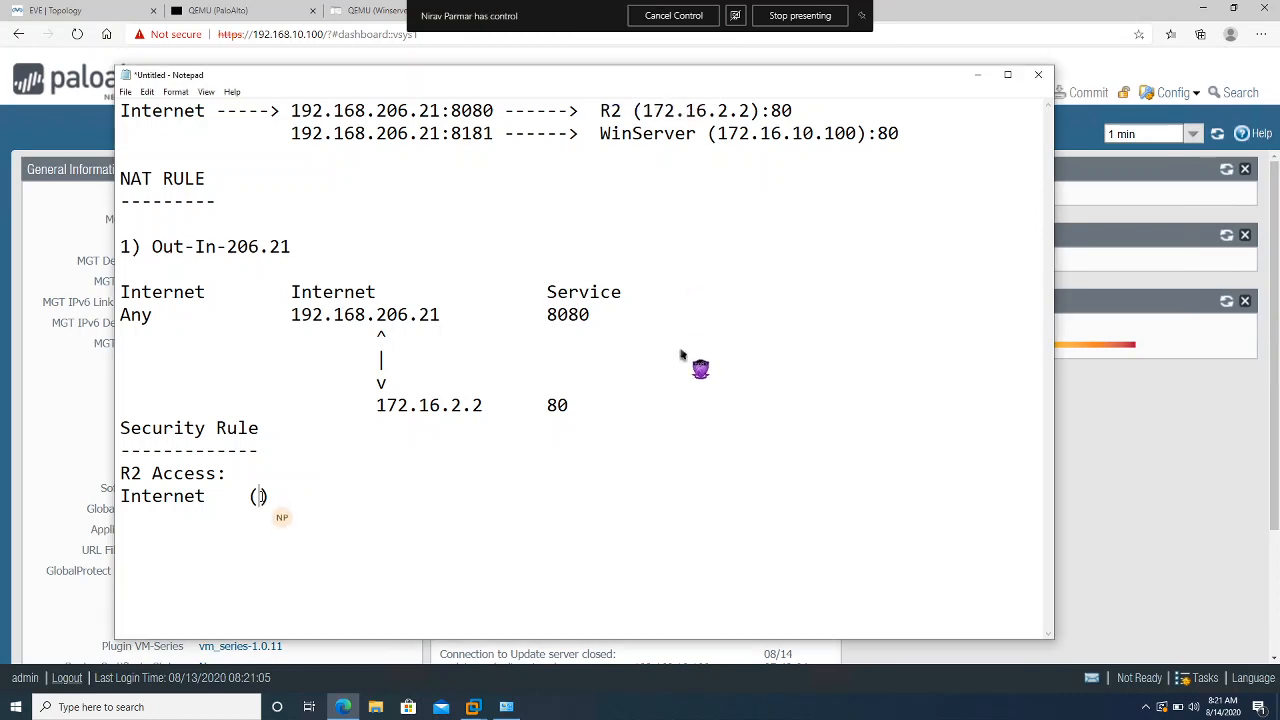
Fill the Internet parentheses with 'Any' and begin a DMZ line with an opening parenthesis
type("Any")
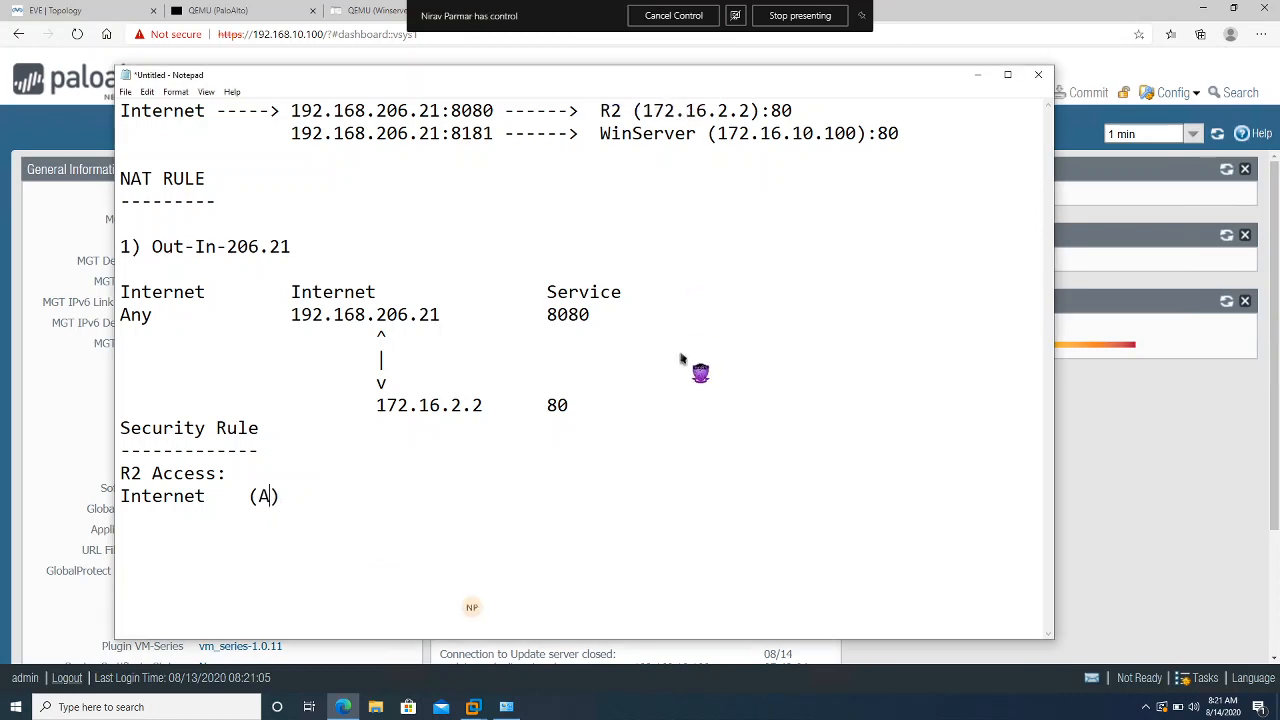
left_click(384, 490)
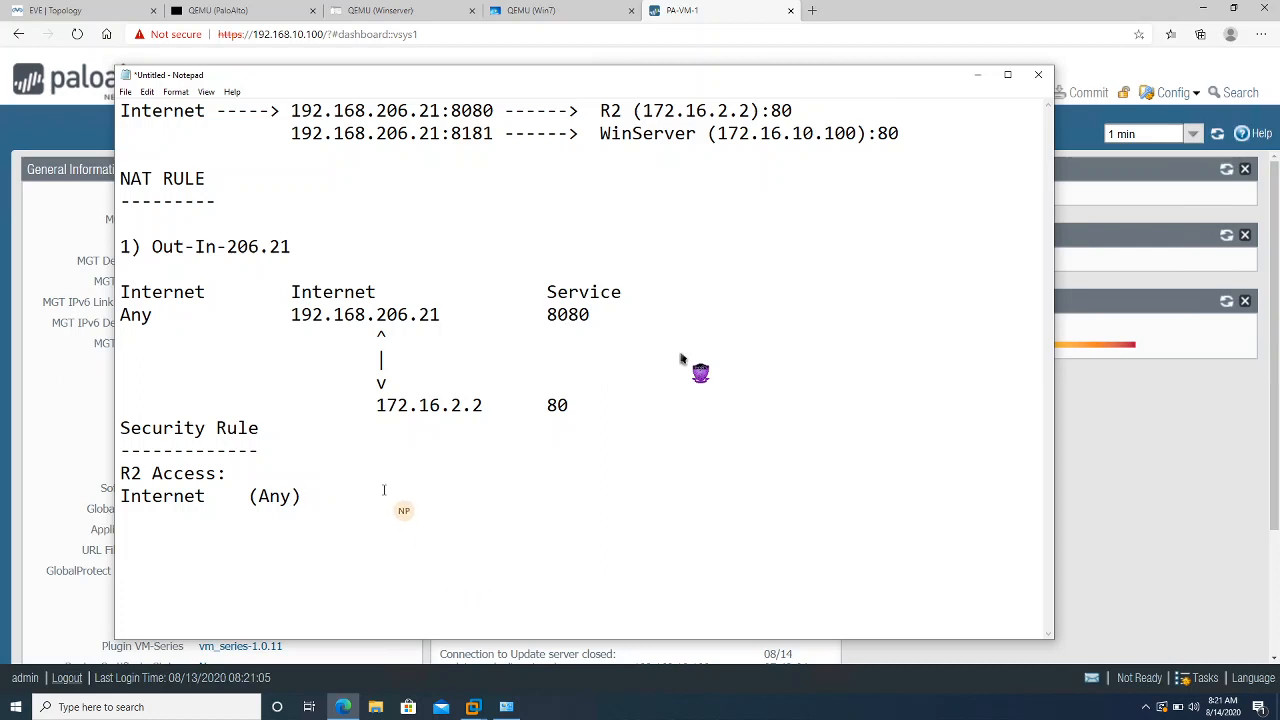
key("Return")
type("D")
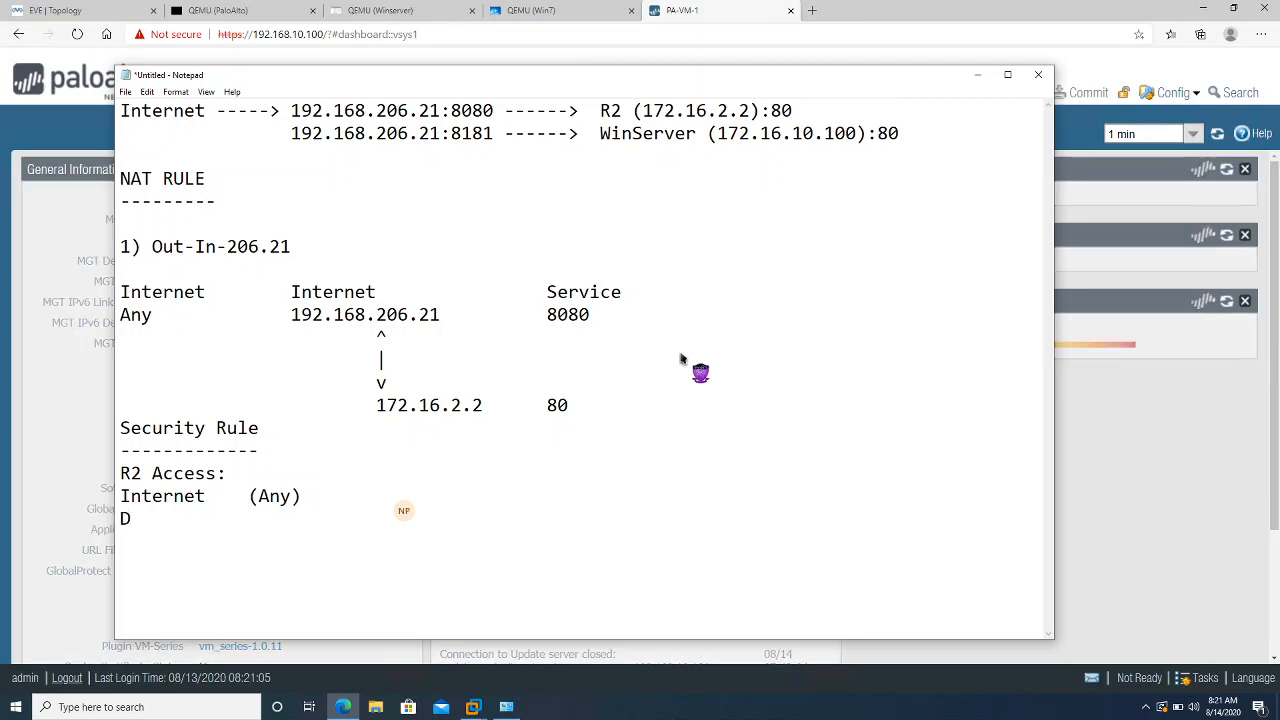
type("MZ")
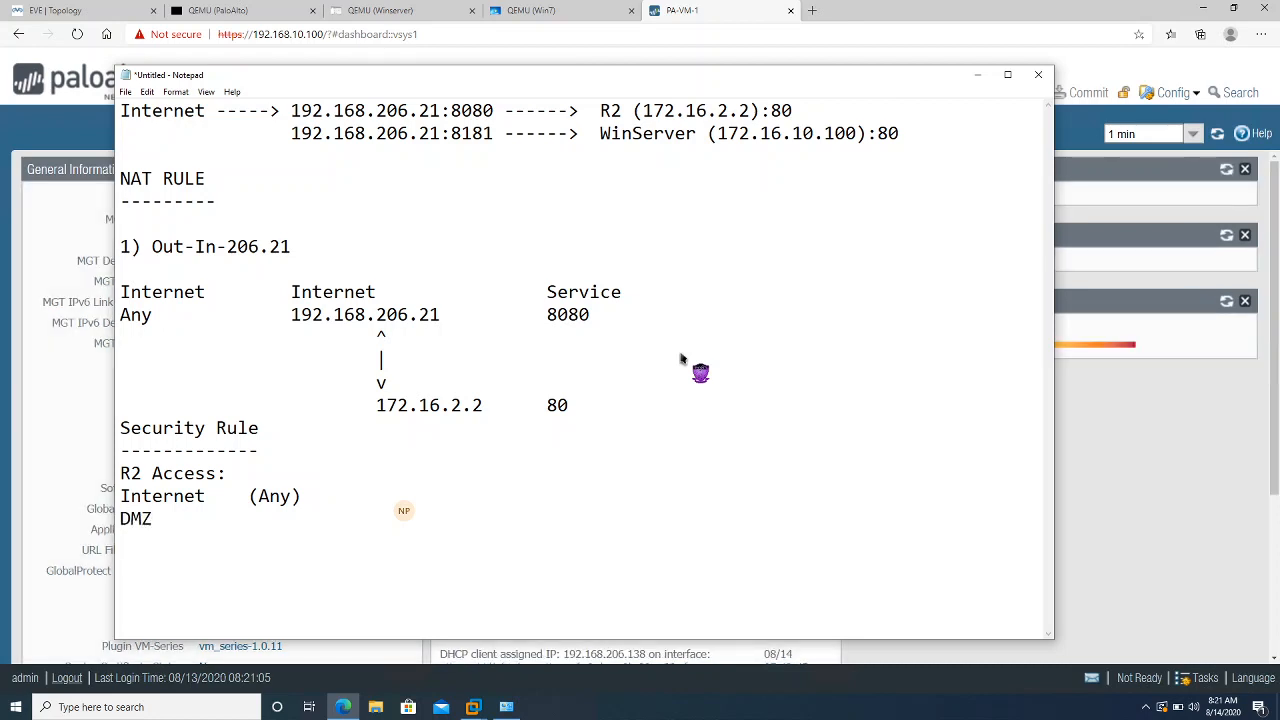
key("Tab")
key("BackSpace")
type("(172")
key("BackSpace")
key("BackSpace")
key("BackSpace")
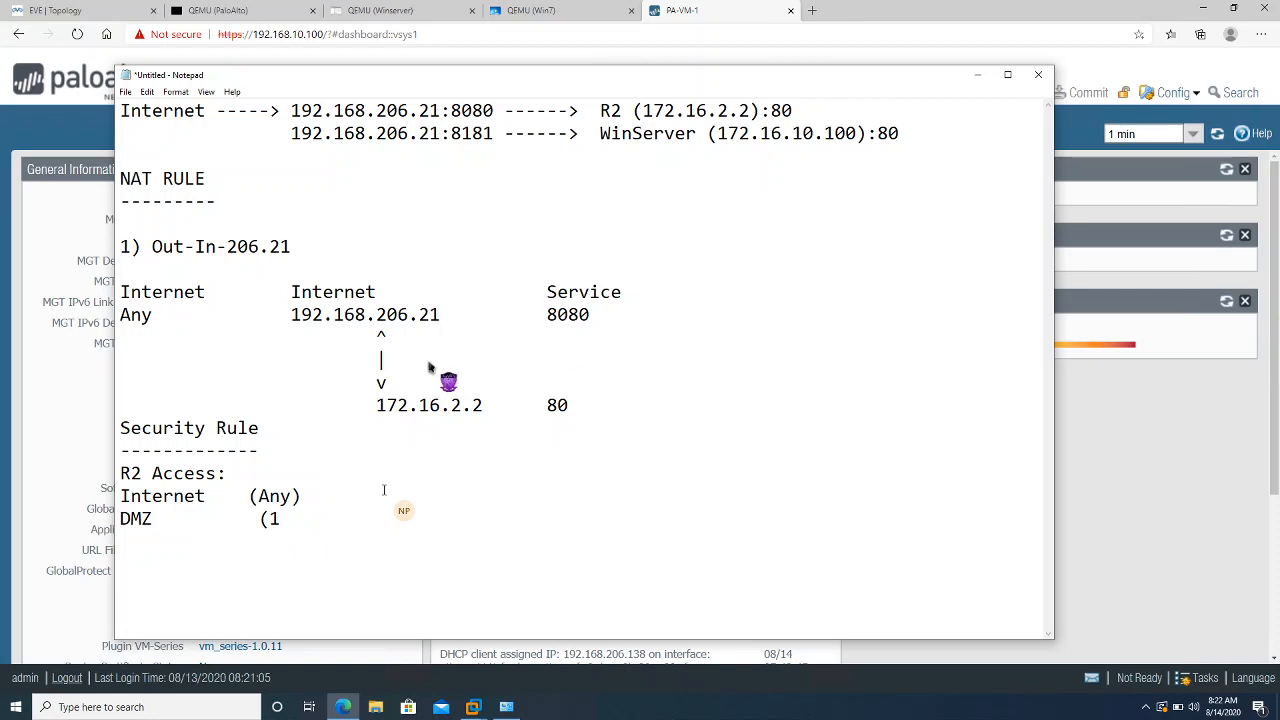
Complete the DMZ address as (192.168.206.21) and add a Service line with parentheses and 8080
type("92.168")
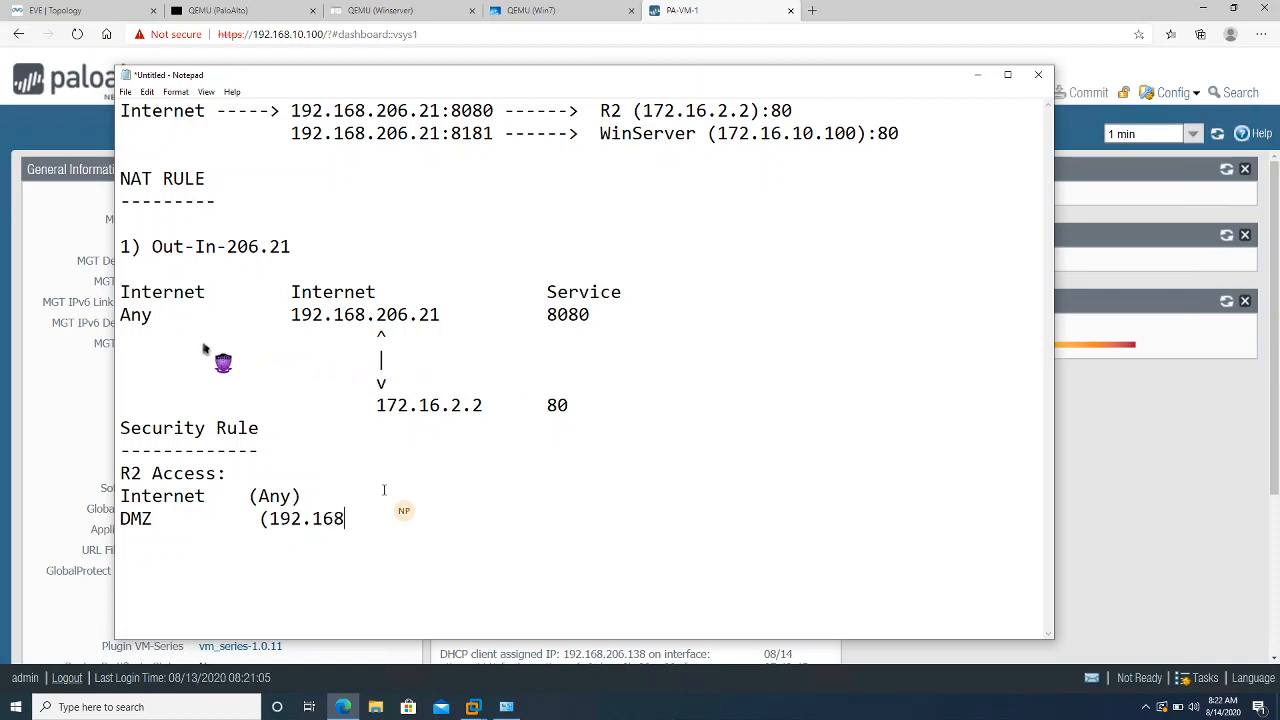
type(".206.21")
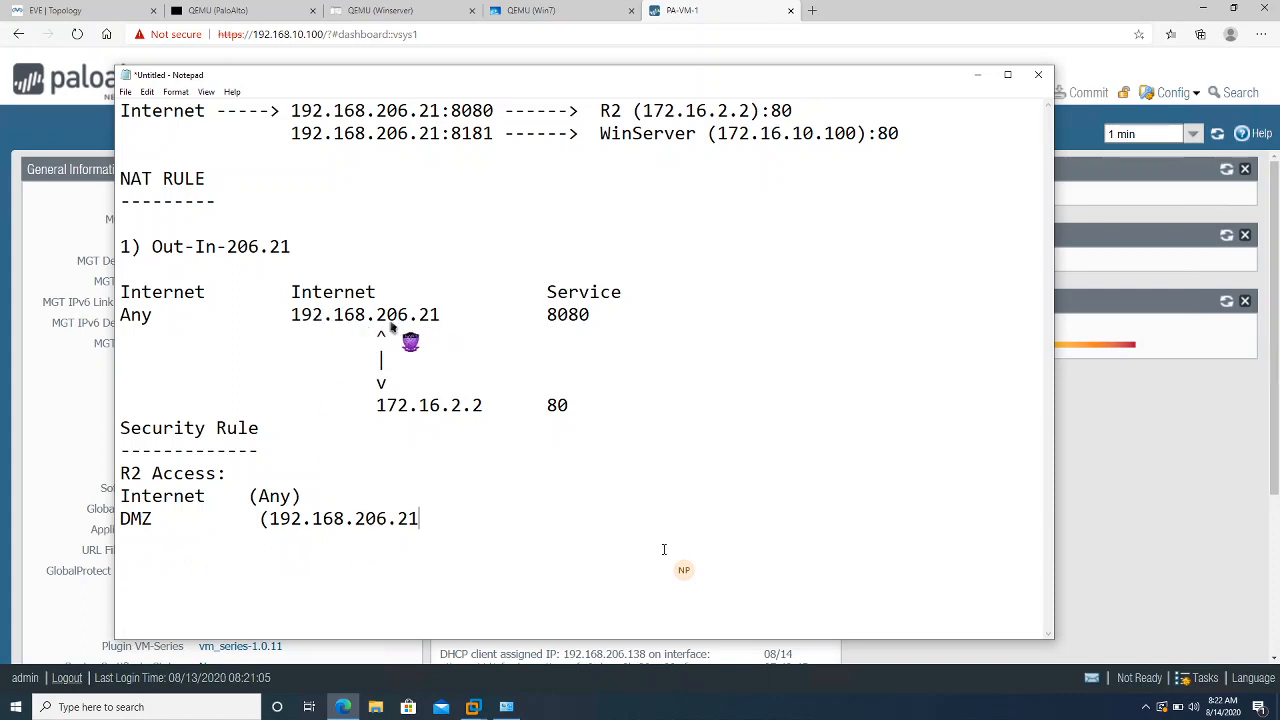
type(")")
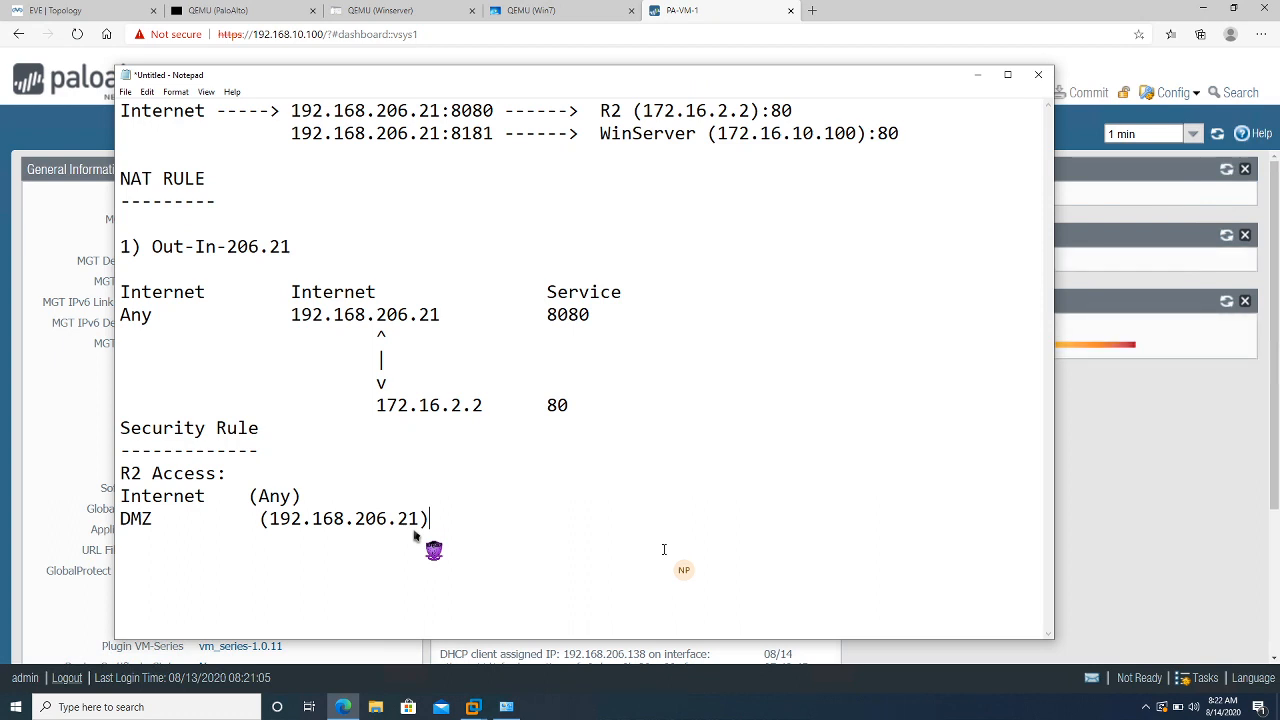
key("Return")
type("Service     ()")
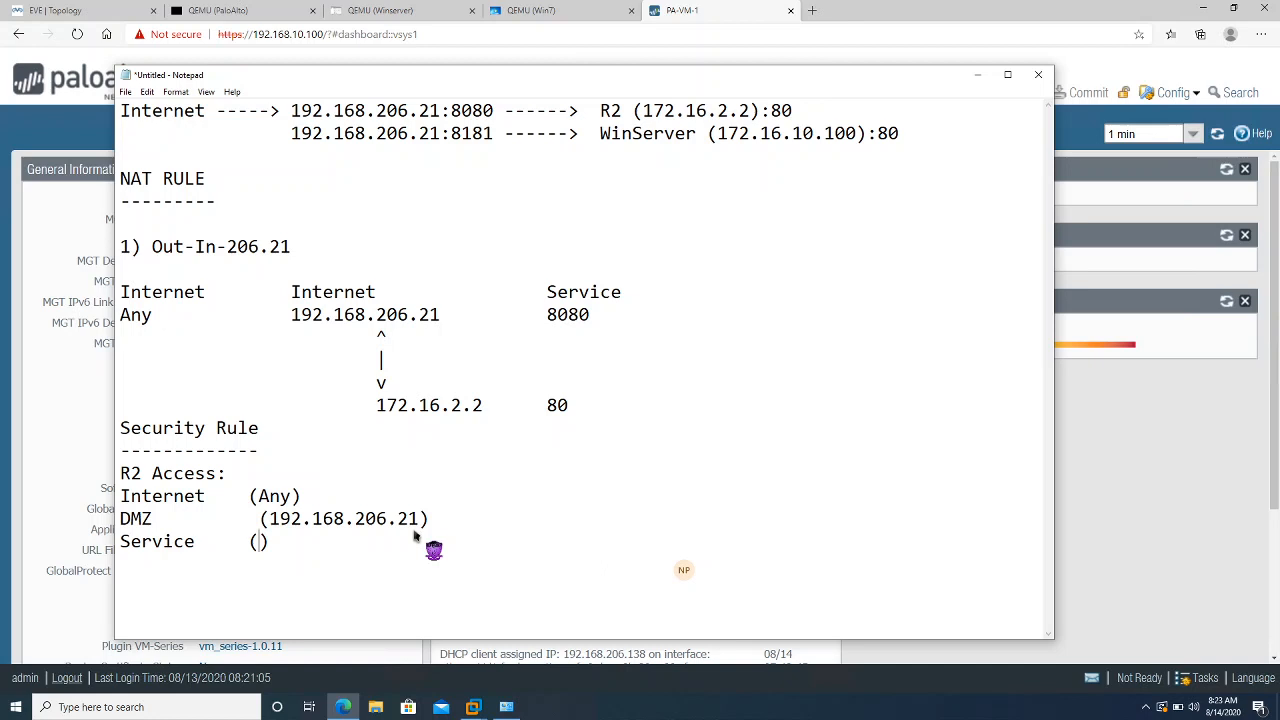
type("8080")
Make the Service line read '(8080/8181) TCP', correcting the second port number
type("/81")
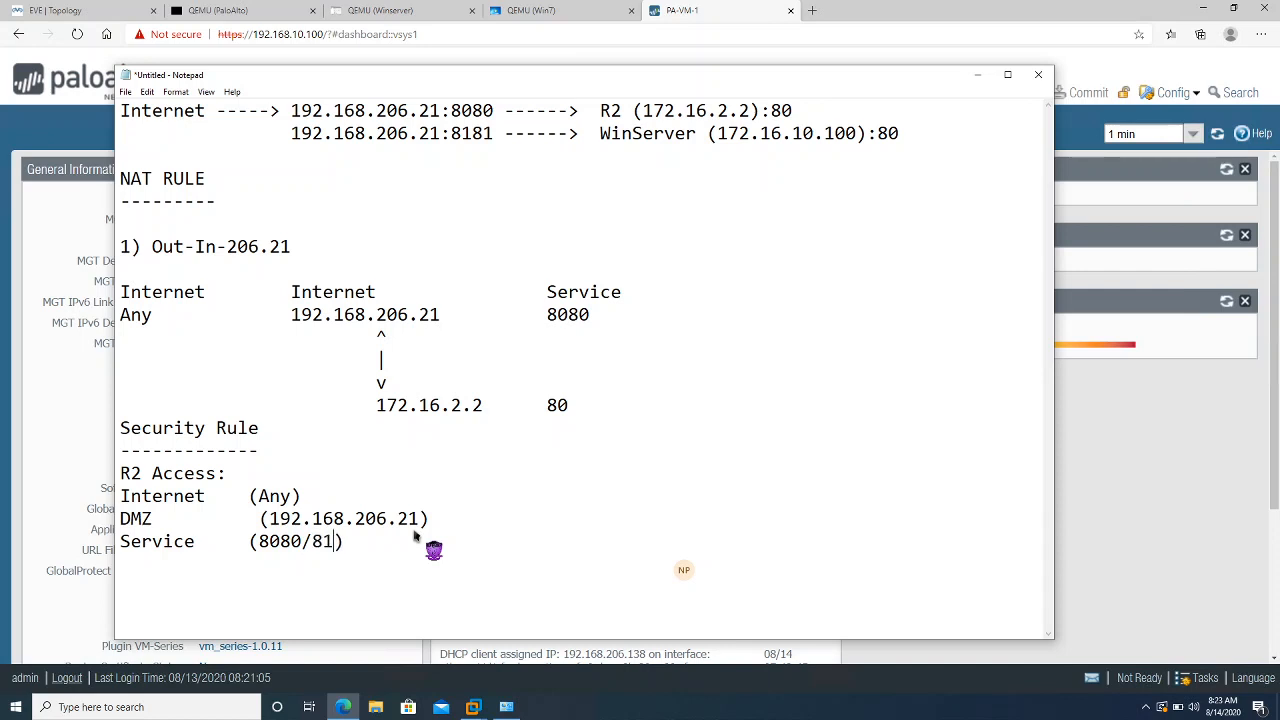
key("Up")
key("Right")
key("Left")
key("Left")
type("80")
key("BackSpace")
type("1")
left_click(380, 540)
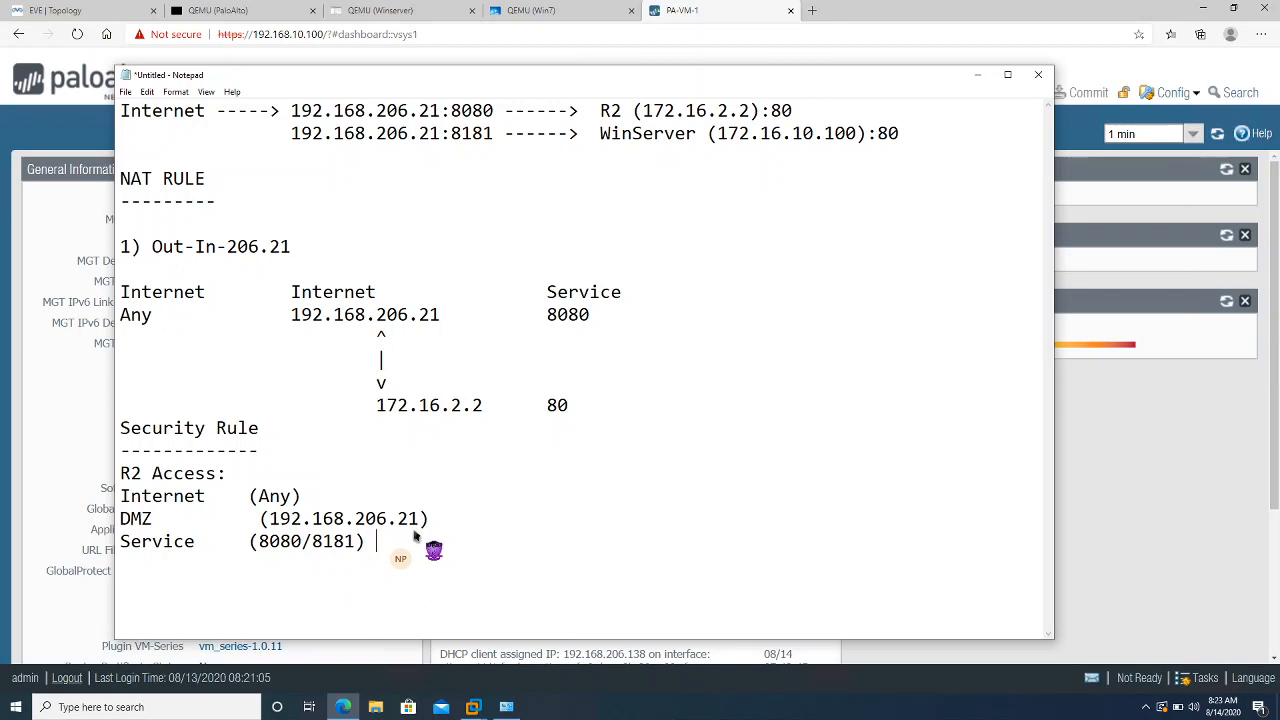
type("TCP")
Delete one space on the DMZ line so its address aligns under (Any)
key("Return")
key("Return")
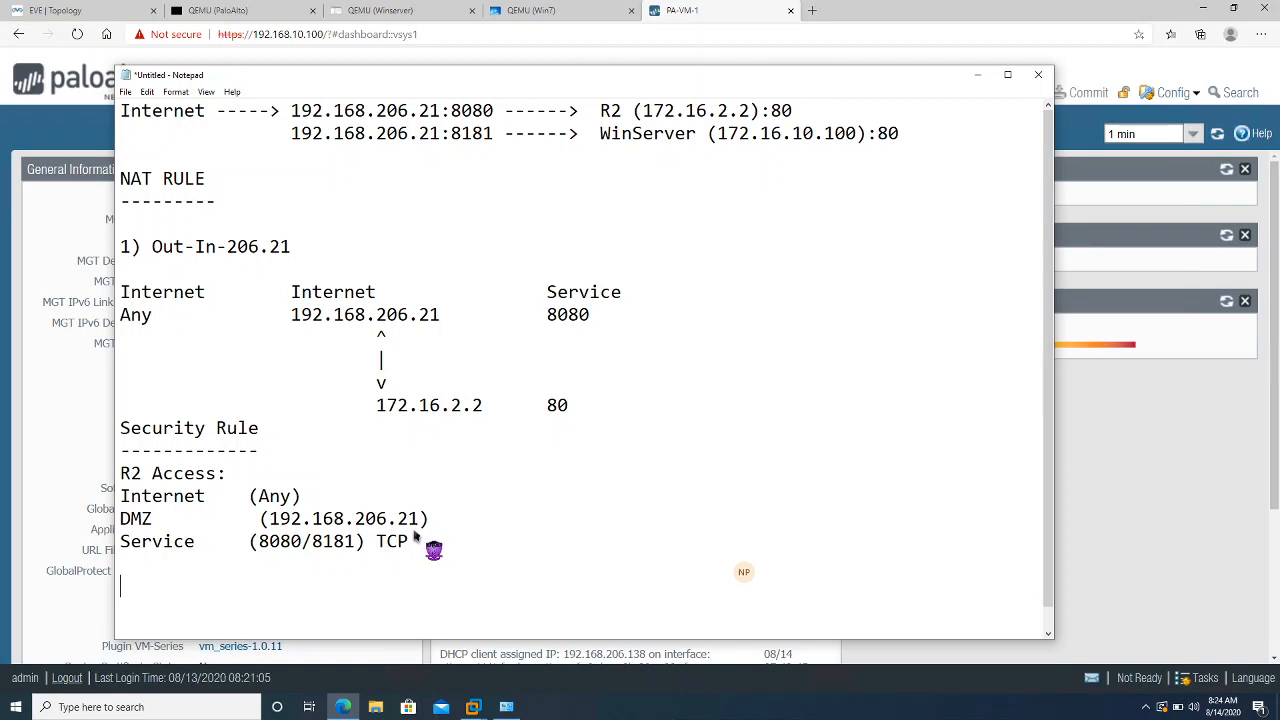
key("Up")
key("Up")
key("Up")
key("Up")
key("Right")
key("Right")
key("Right")
key("Right")
key("Delete")
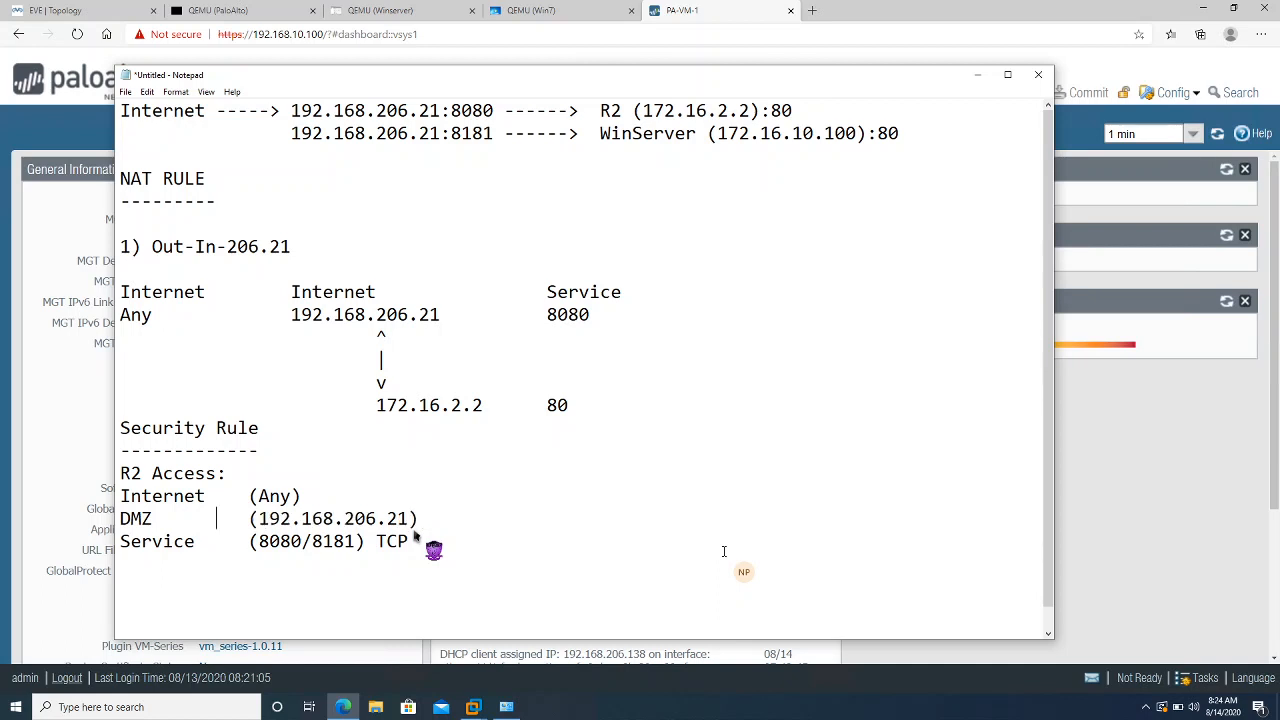
key("Down")
key("Down")
key("Down")
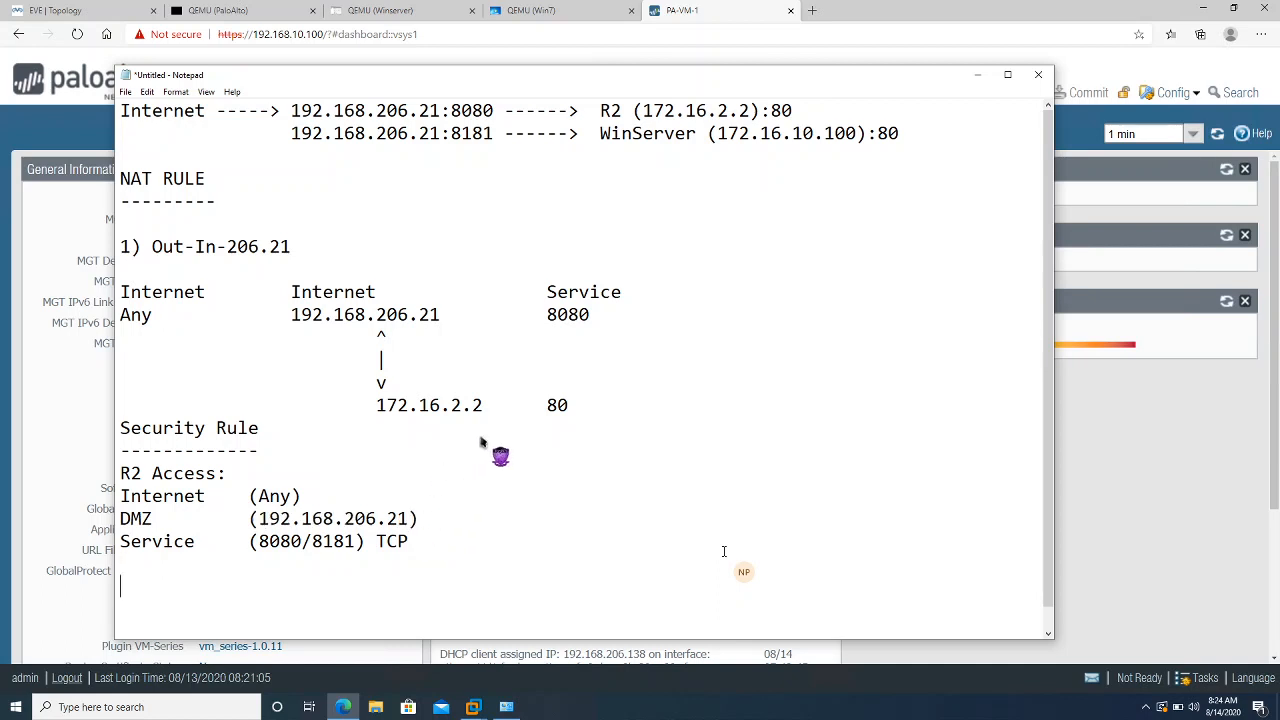
Type a 'NAT RULE' heading with a dashed underline, correcting the rule number from 1 to 2
type("NAT RULE")
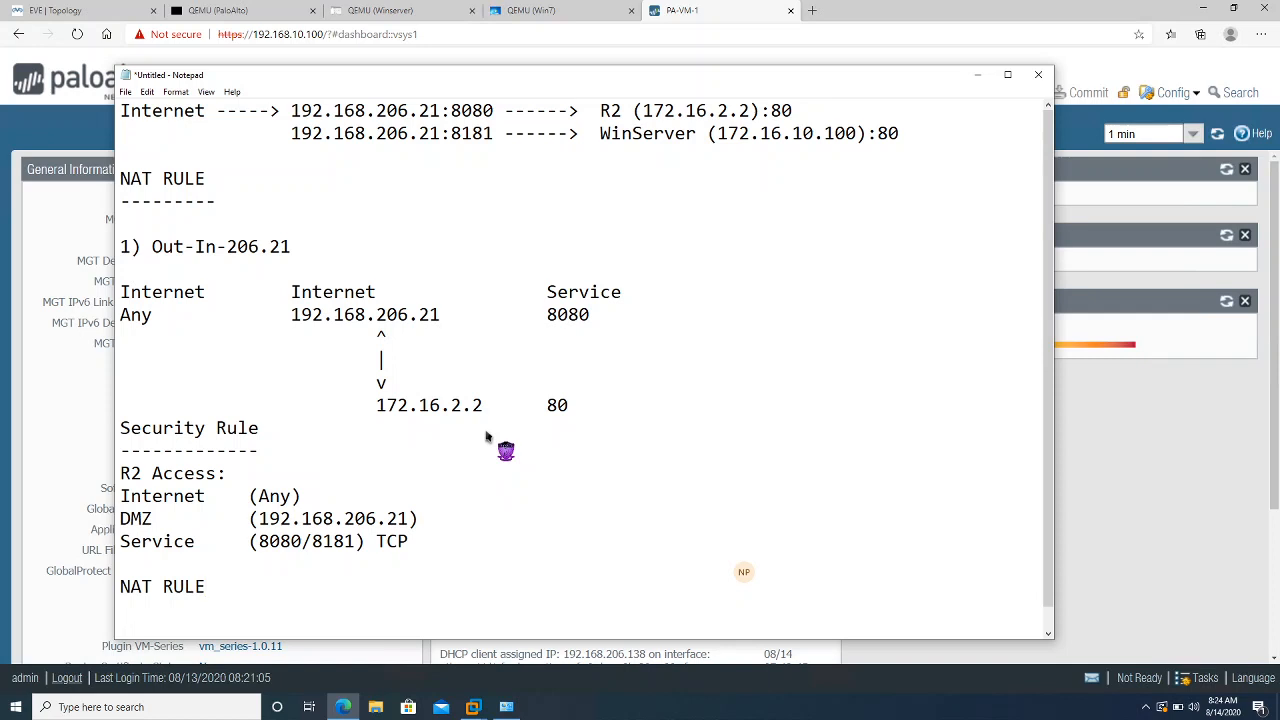
type("---------")
type(" 1")
key("BackSpace")
type("2")
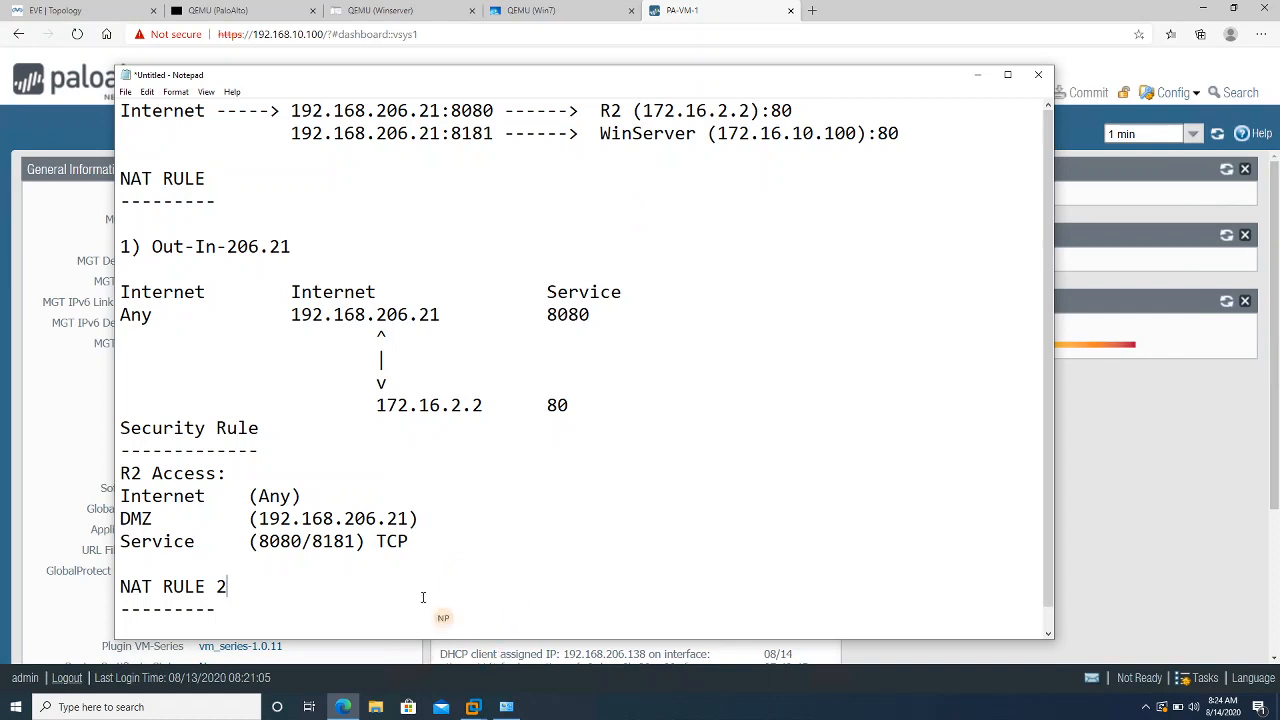
left_click(534, 518)
left_click(624, 362)
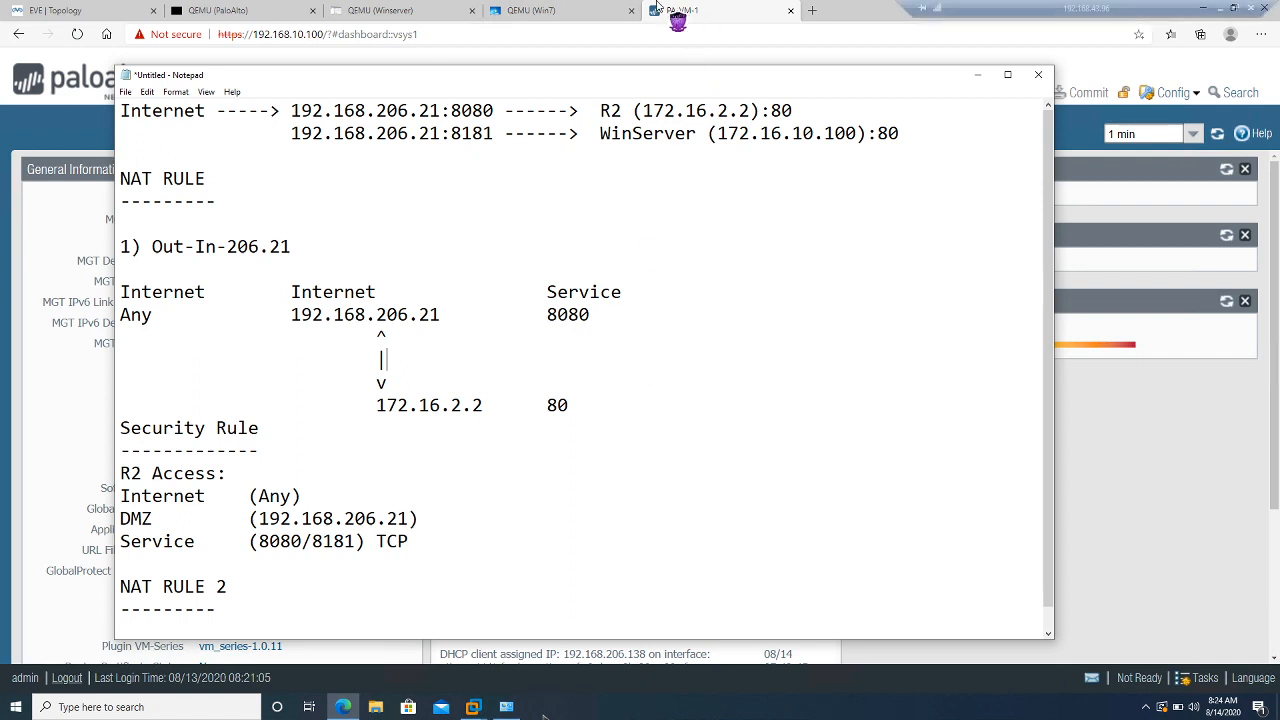
mouse_move(657, 6)
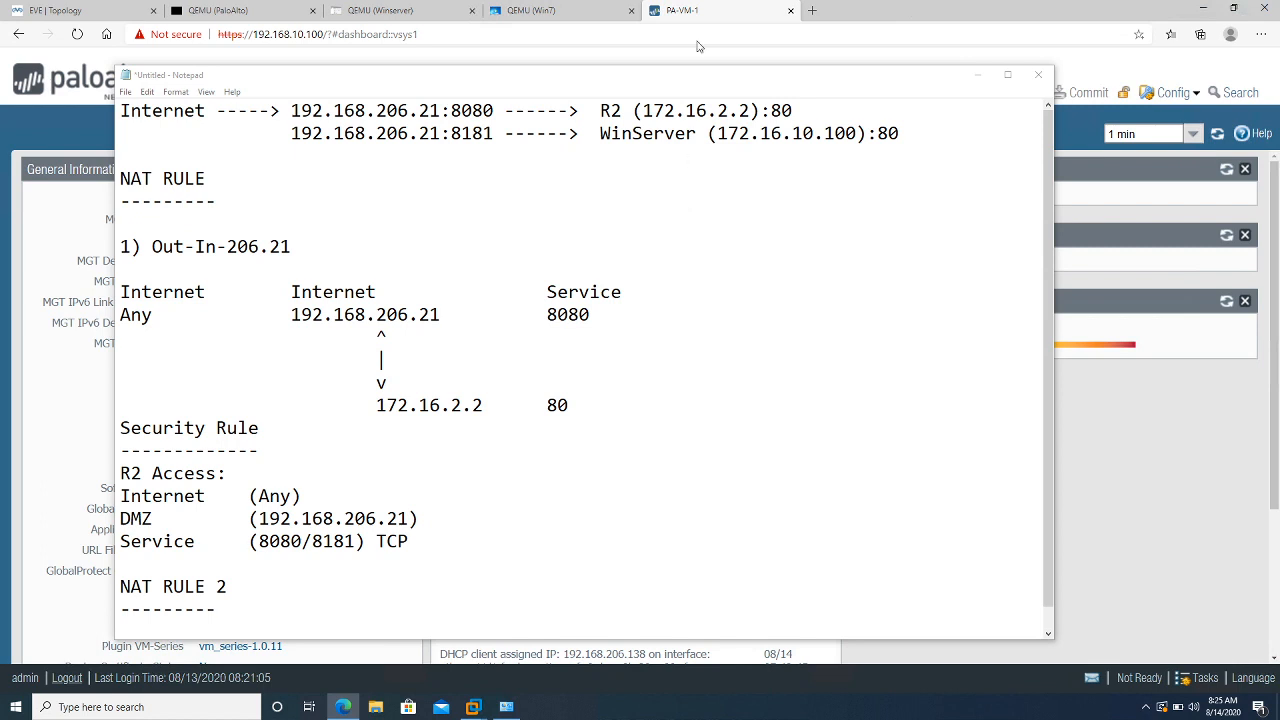
left_click(690, 21)
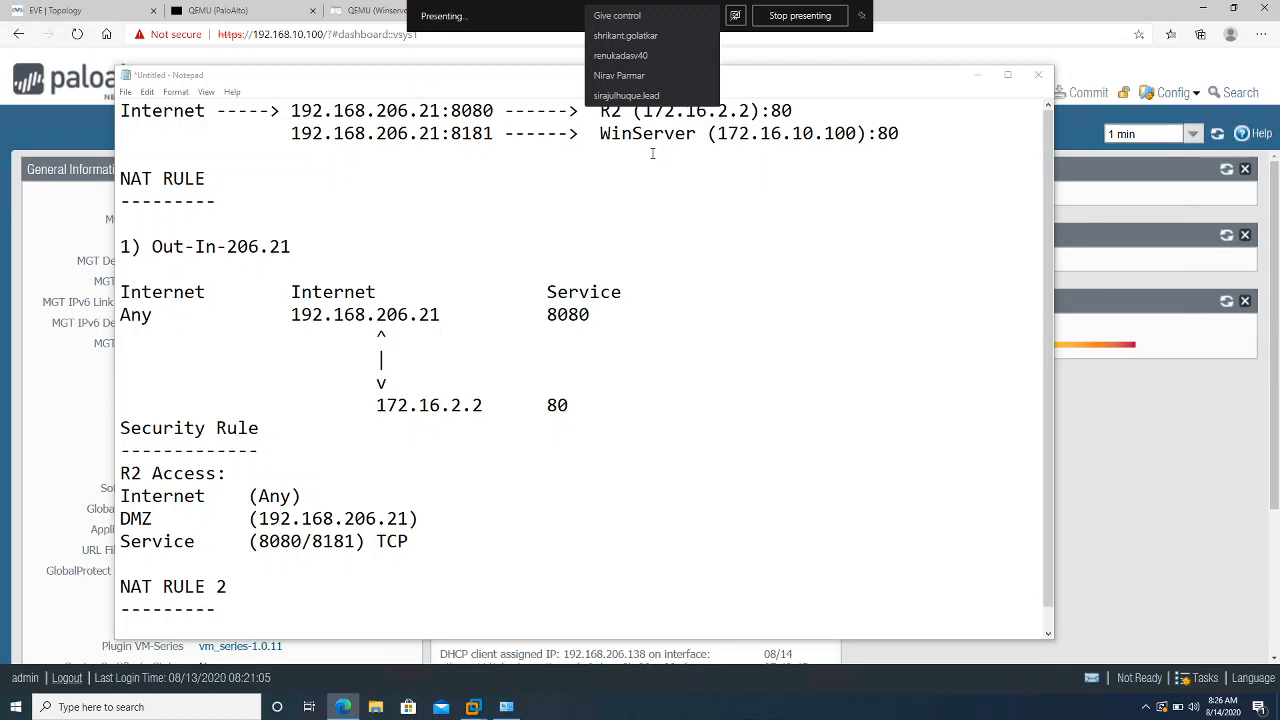
left_click(620, 96)
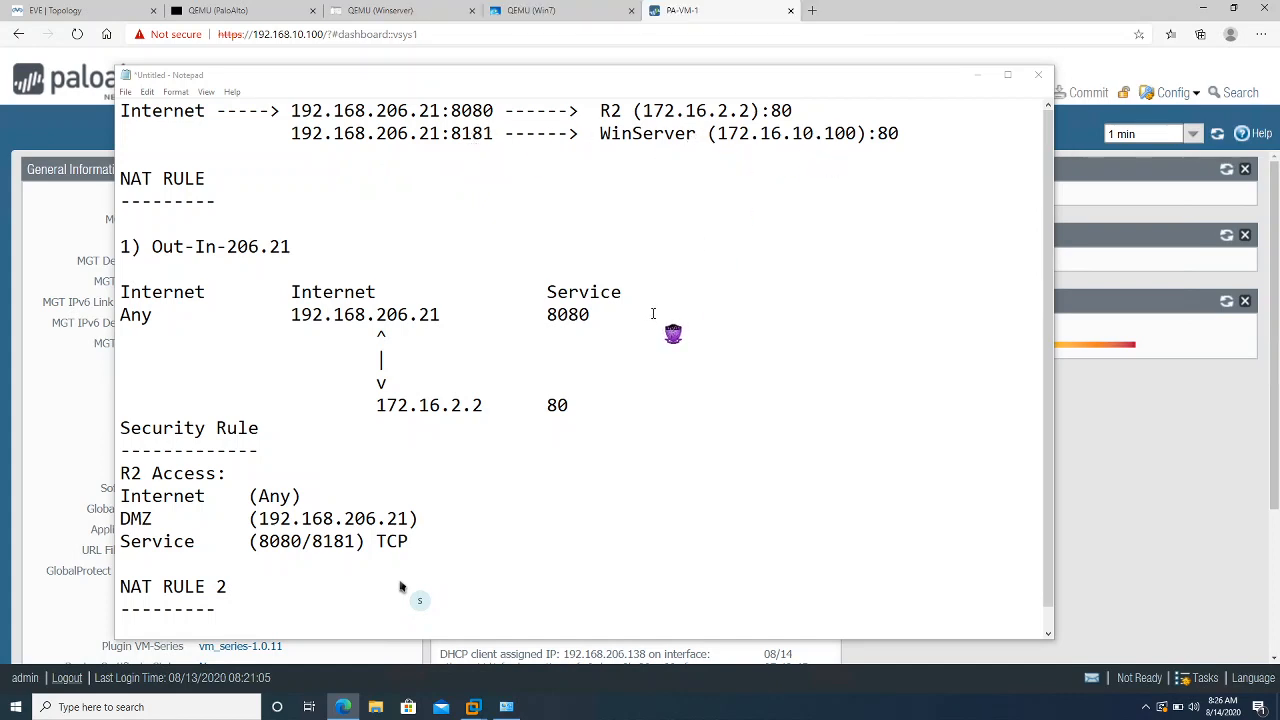
Add blank lines below the NAT RULE 2 dashes and maximize the Notepad window
left_click(207, 612)
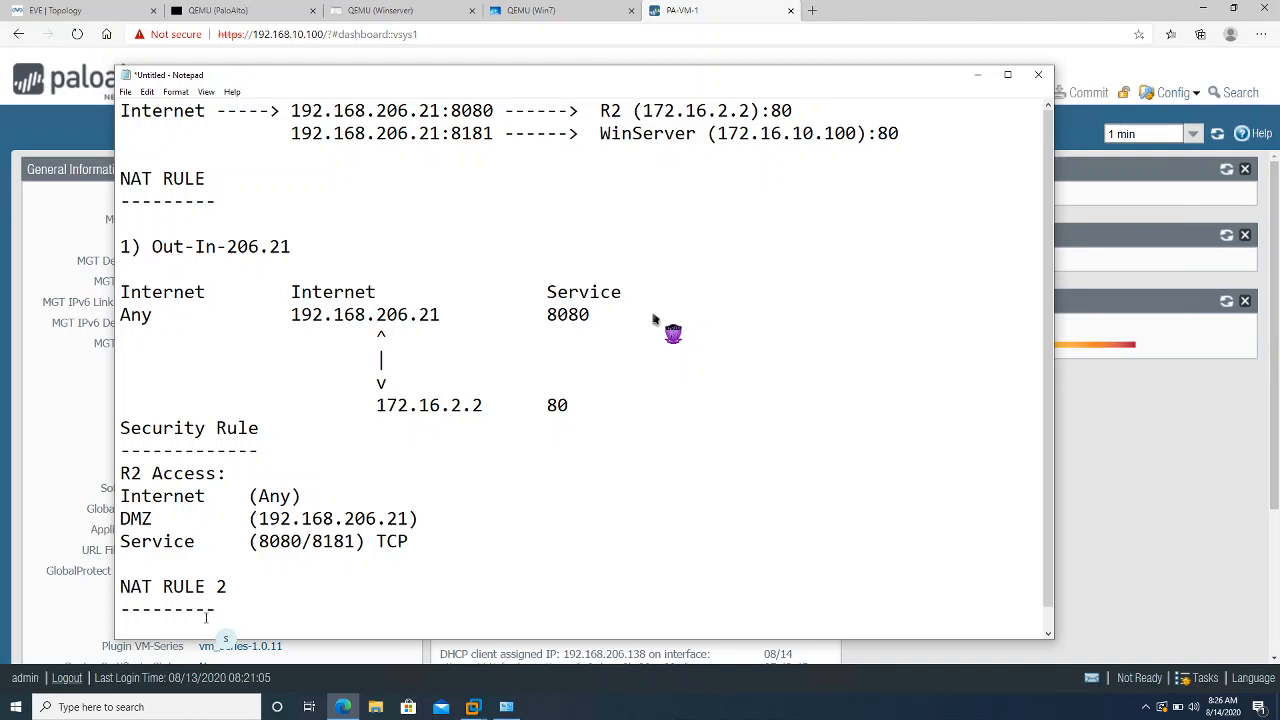
key("Return")
key("Return")
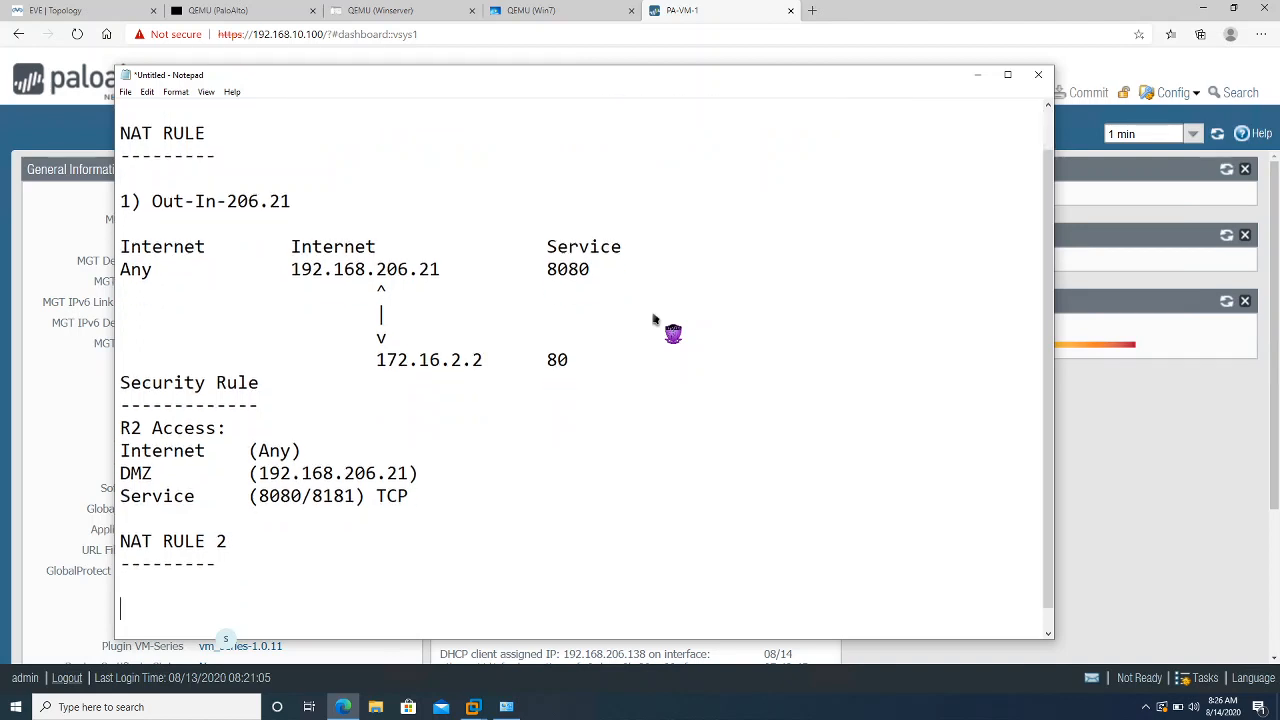
left_click(1009, 75)
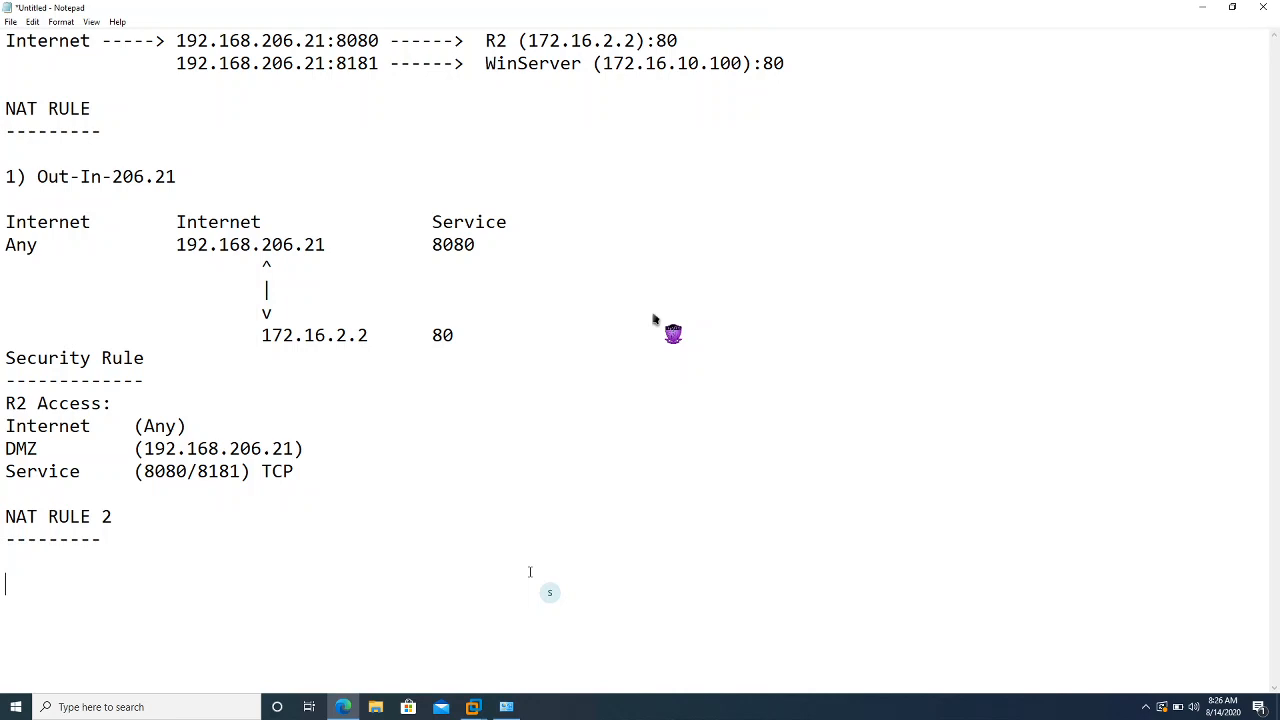
Title NAT RULE 2 'Out-to winserver', correcting the typos
type("Out")
type("to")
key("BackSpace")
key("BackSpace")
key("BackSpace")
type("- to")
key("BackSpace")
key("BackSpace")
key("BackSpace")
key("BackSpace")
type("-to wins")
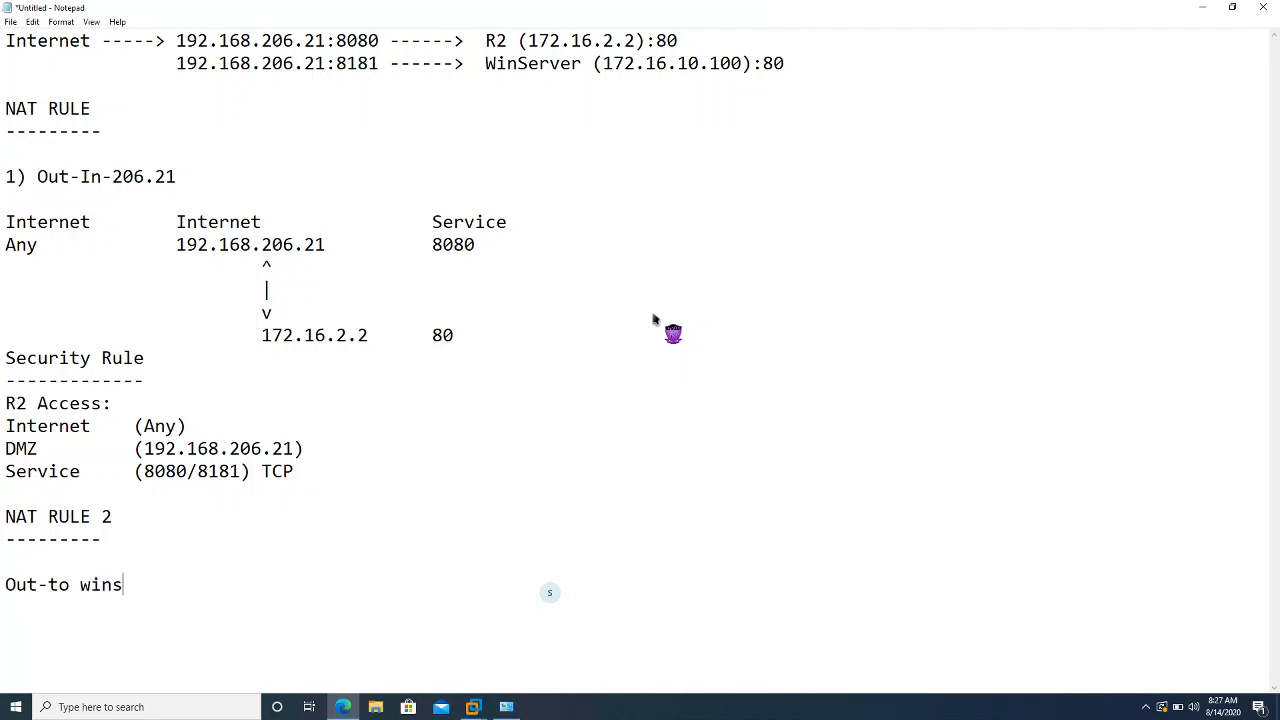
type("erver")
Start a new row reading 'Internet' followed by 'internet', adjusting its spacing
key("Return")
type("Internet")
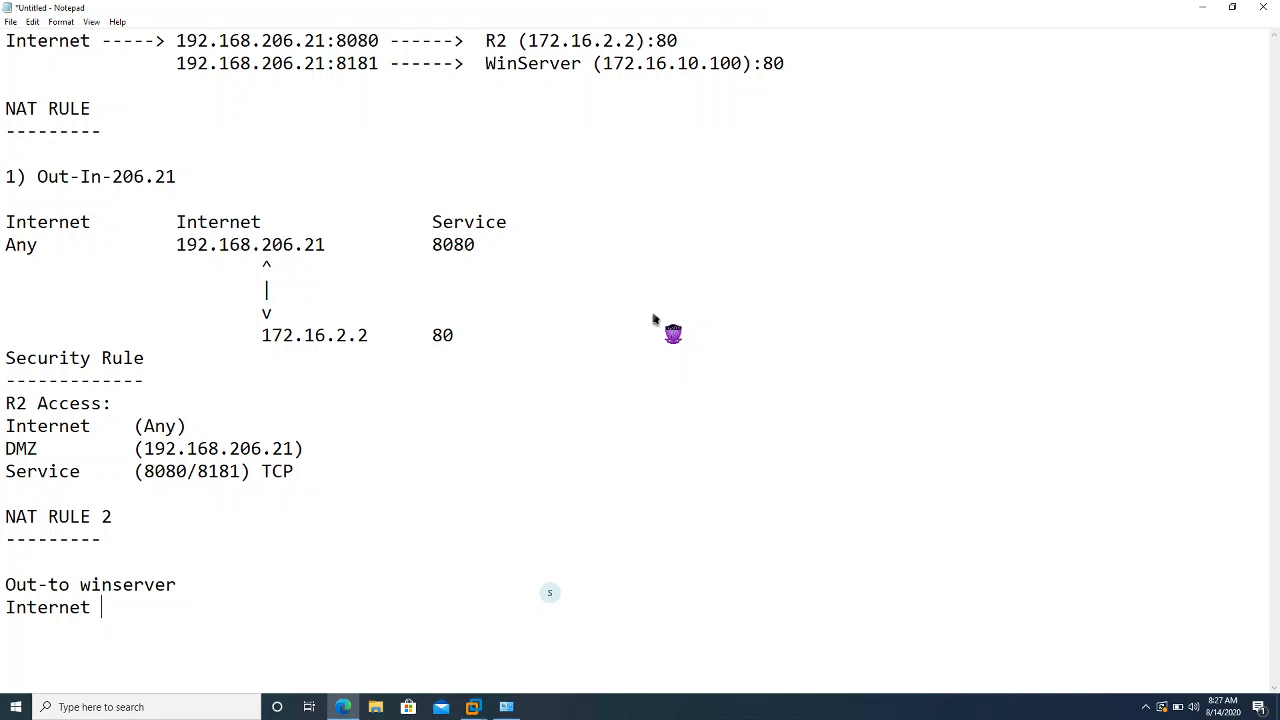
type("inter")
type("anet")
key("BackSpace")
key("BackSpace")
key("BackSpace")
key("BackSpace")
type("net")
key("Left")
key("Left")
key("Left")
key("Left")
key("Left")
key("Left")
key("Left")
key("Right")
key("Right")
key("Right")
key("Down")
key("Left")
key("Left")
key("Left")
key("Right")
key("Right")
Continue the NAT RULE 2 row with 'service 8181 any 192.168.206.21'
type("service")
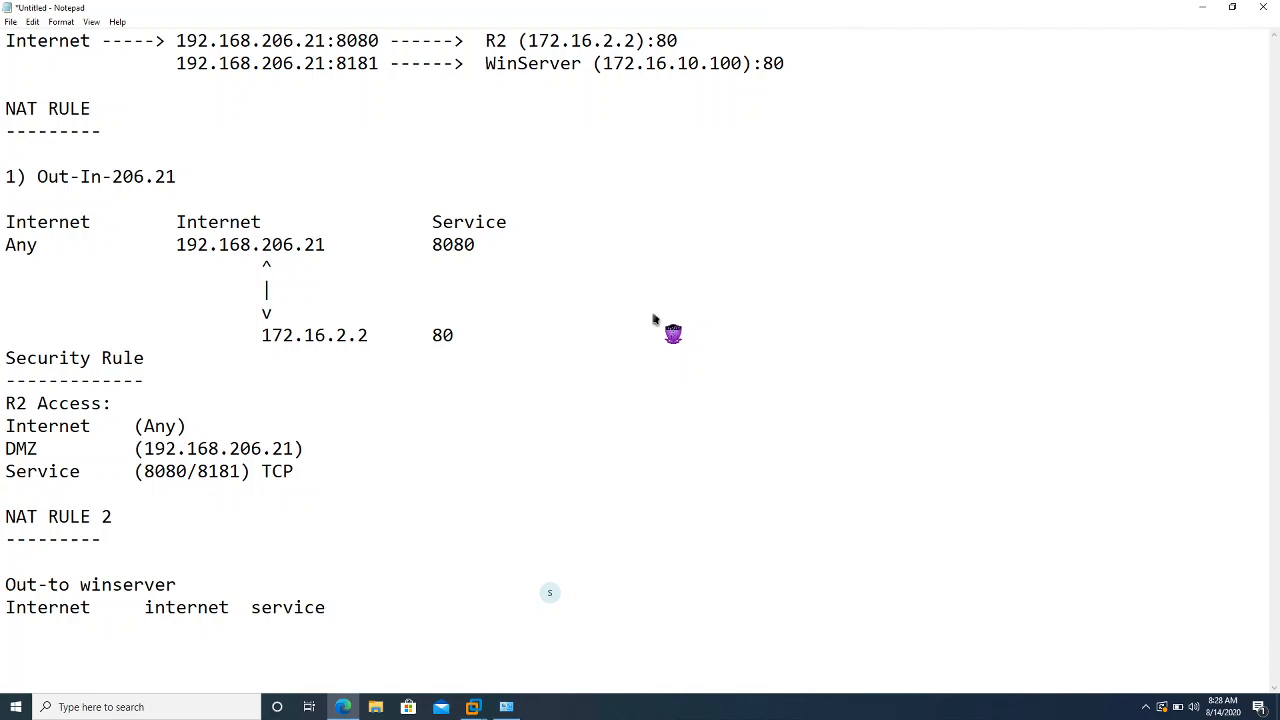
type("8181")
type("so")
key("BackSpace")
key("BackSpace")
type("192.16")
key("ctrl+shift+Left")
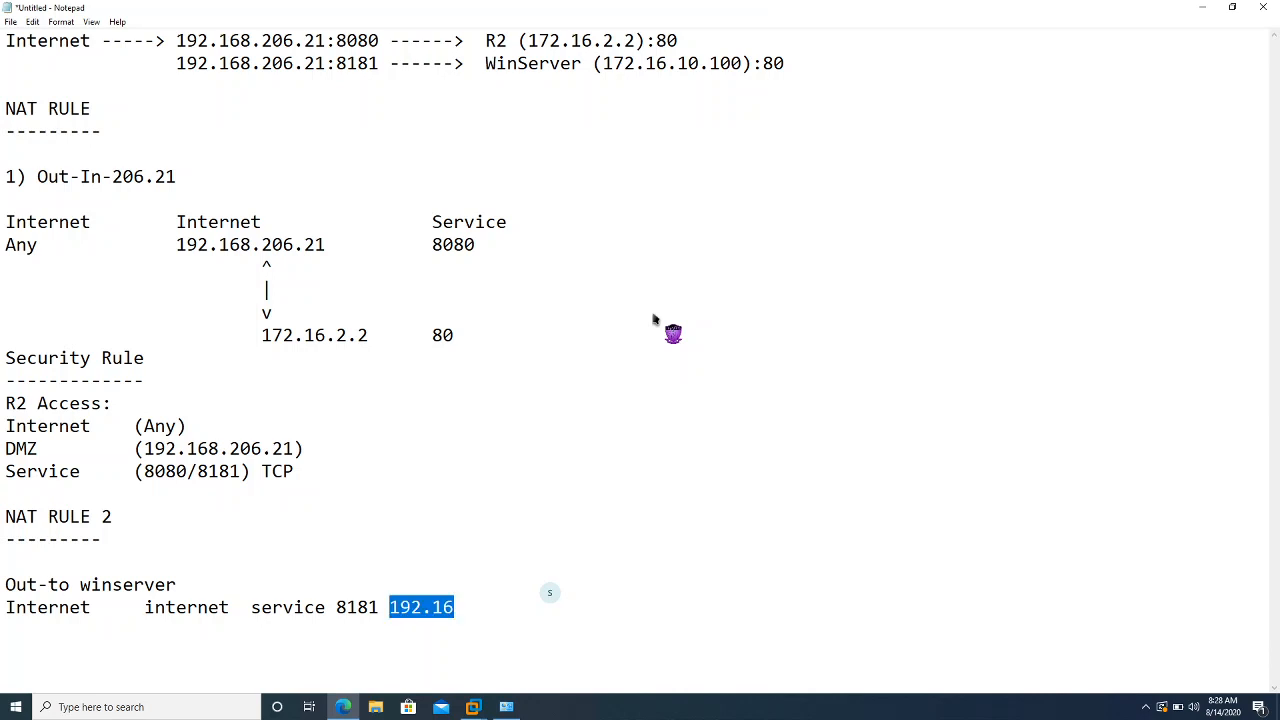
type("any")
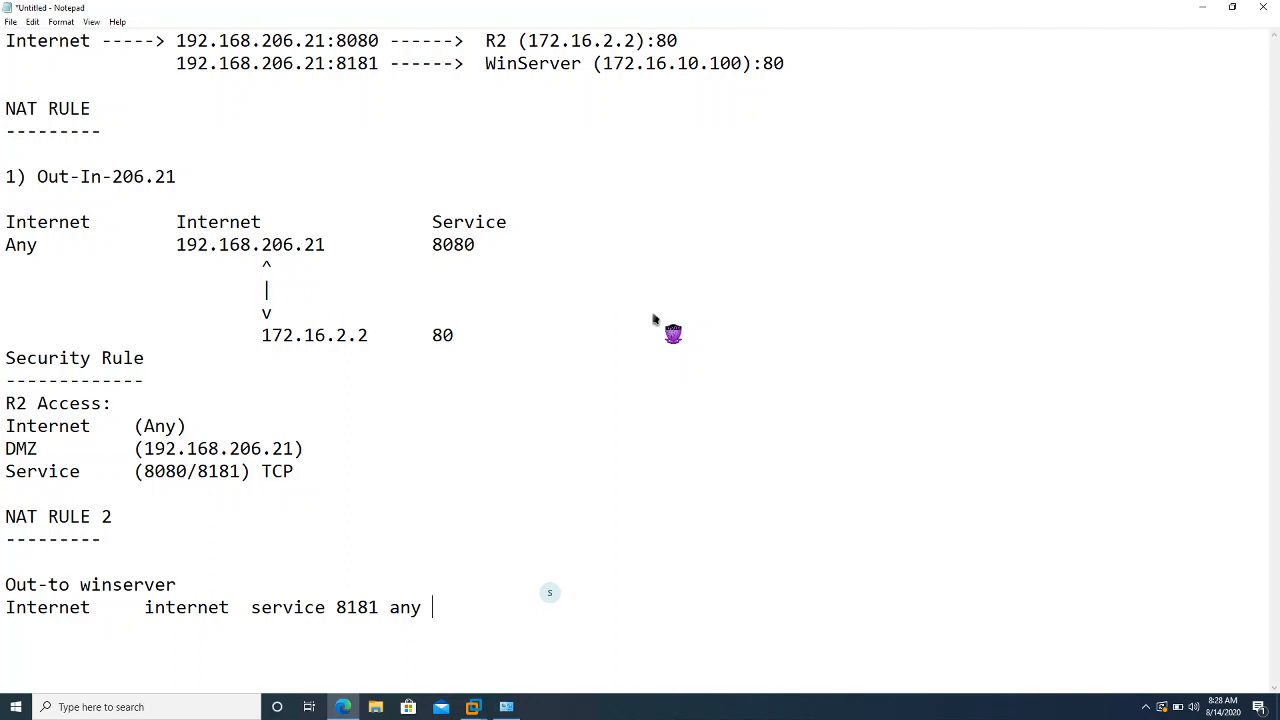
type("192.168.206")
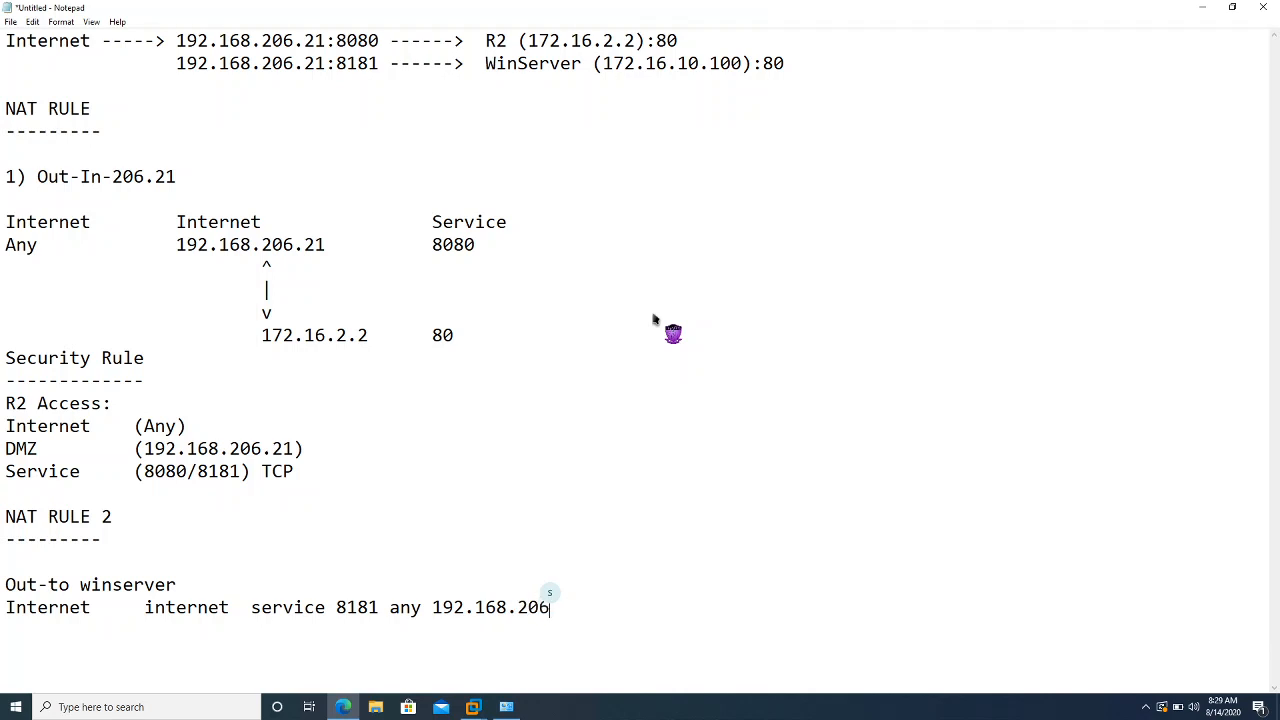
type(".21")
End the row with '<----> 172.16.10.100 80', reclaim screen control, then select 'Any' under Security Rule
type("<---->")
type("172.16.10.1")
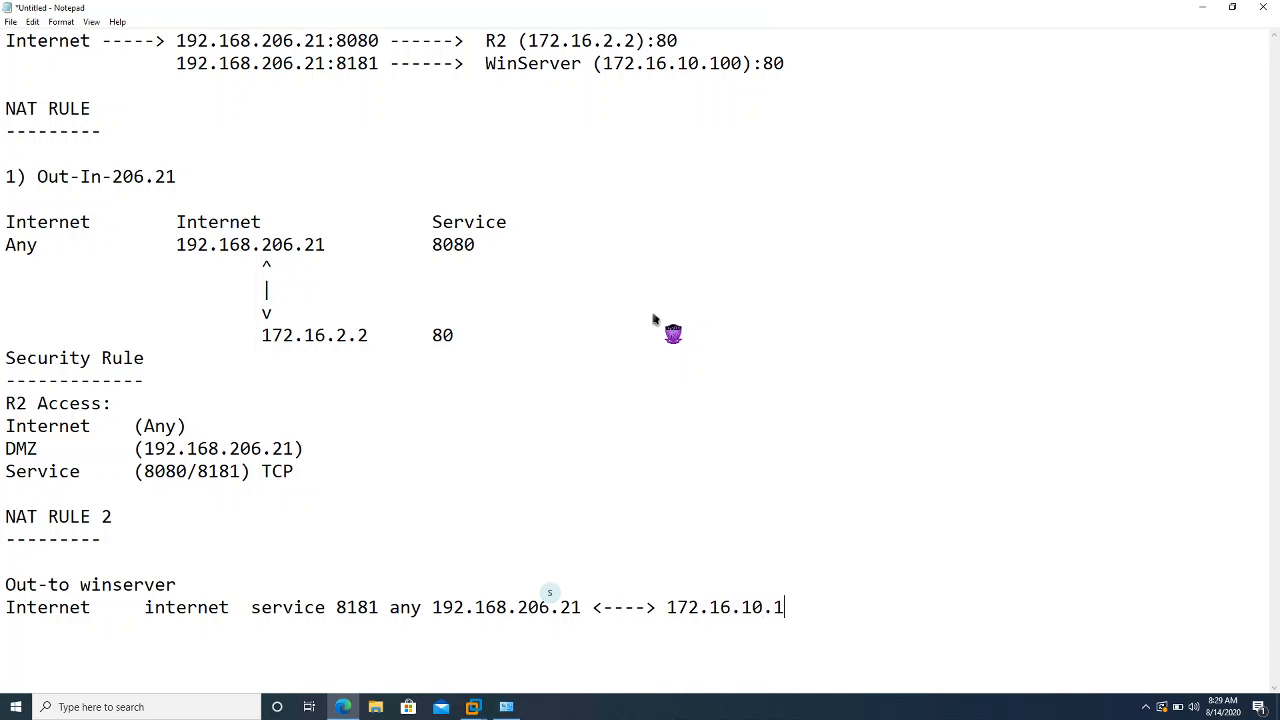
type("00 80")
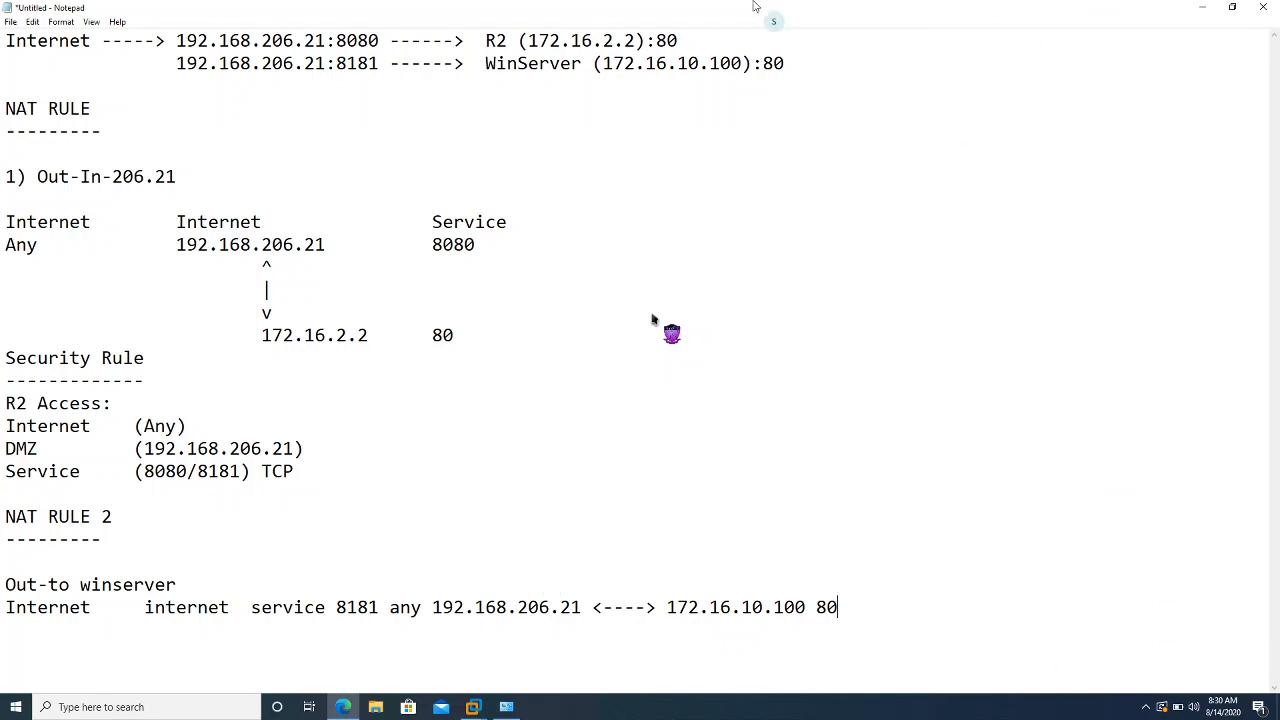
mouse_move(750, 7)
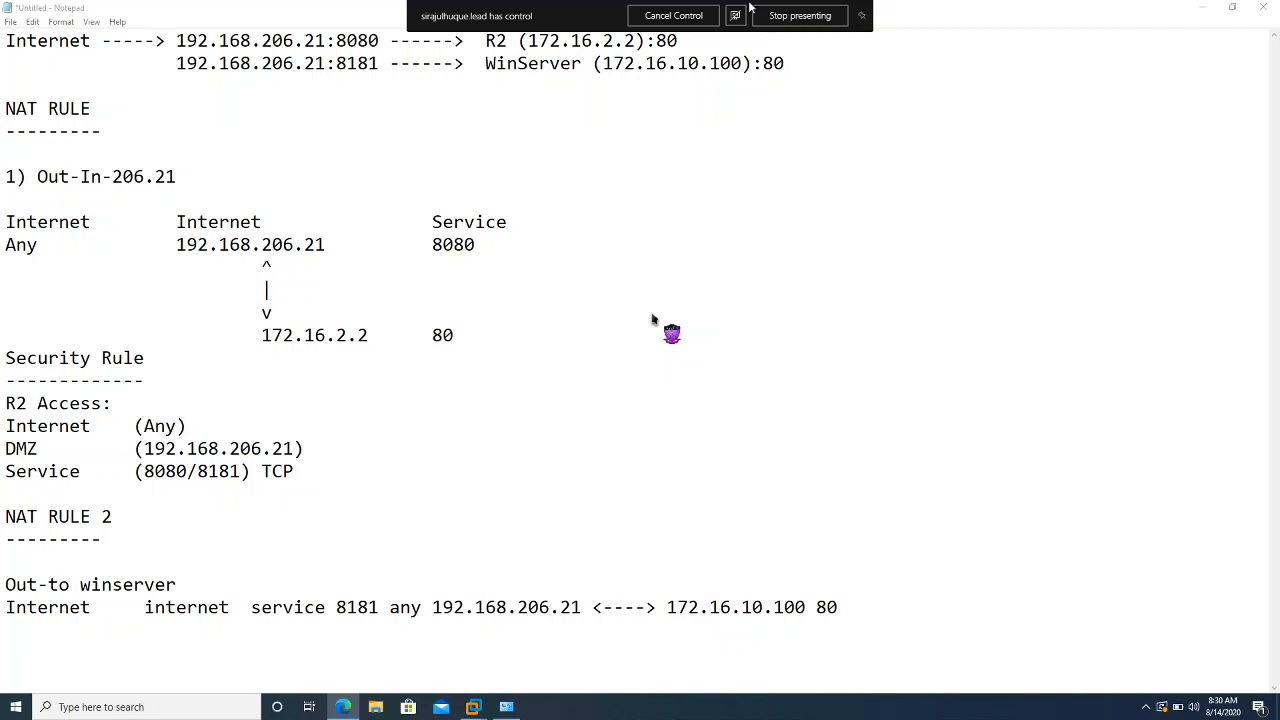
left_click(673, 15)
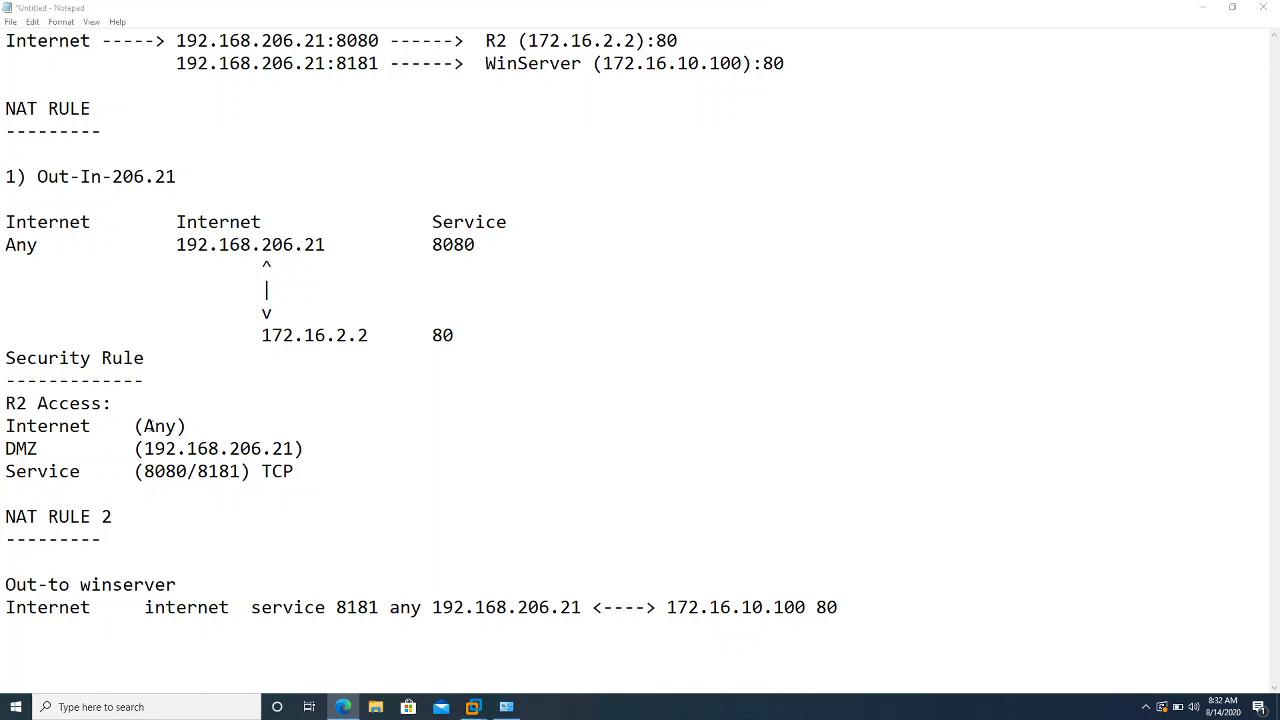
left_click(144, 426)
left_click_drag(144, 426, 176, 426)
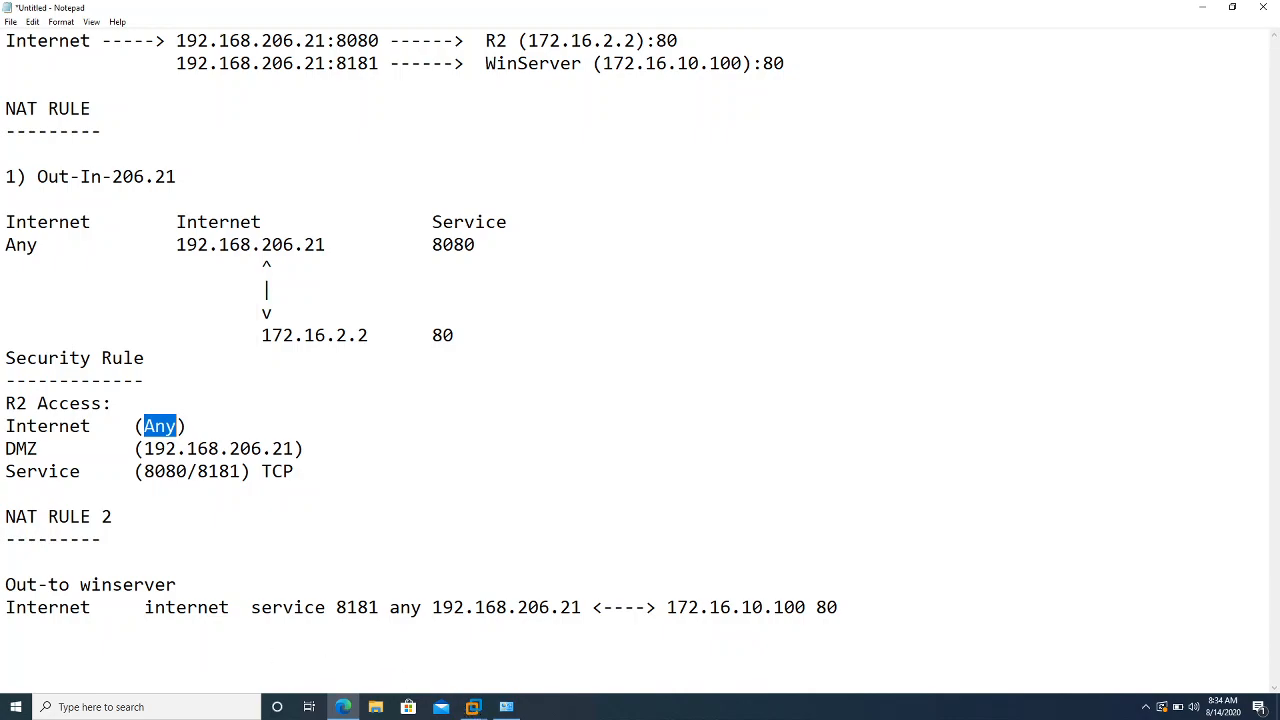
Return from the Notepad rule notes to the PA-VM-1 firewall dashboard in Edge
key("alt+Tab")
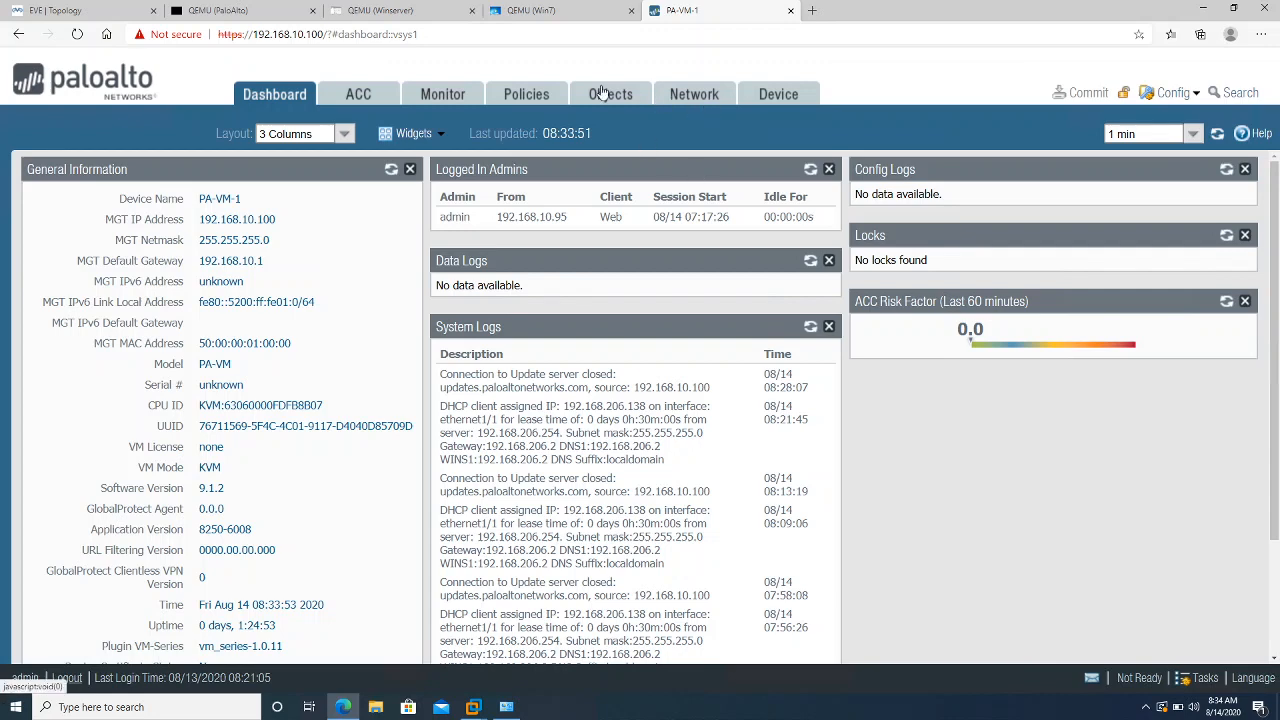
Show the NAT rulebase listing BD-NAT-RULE and OUTBOUND-INTERNET under Policies
left_click(531, 93)
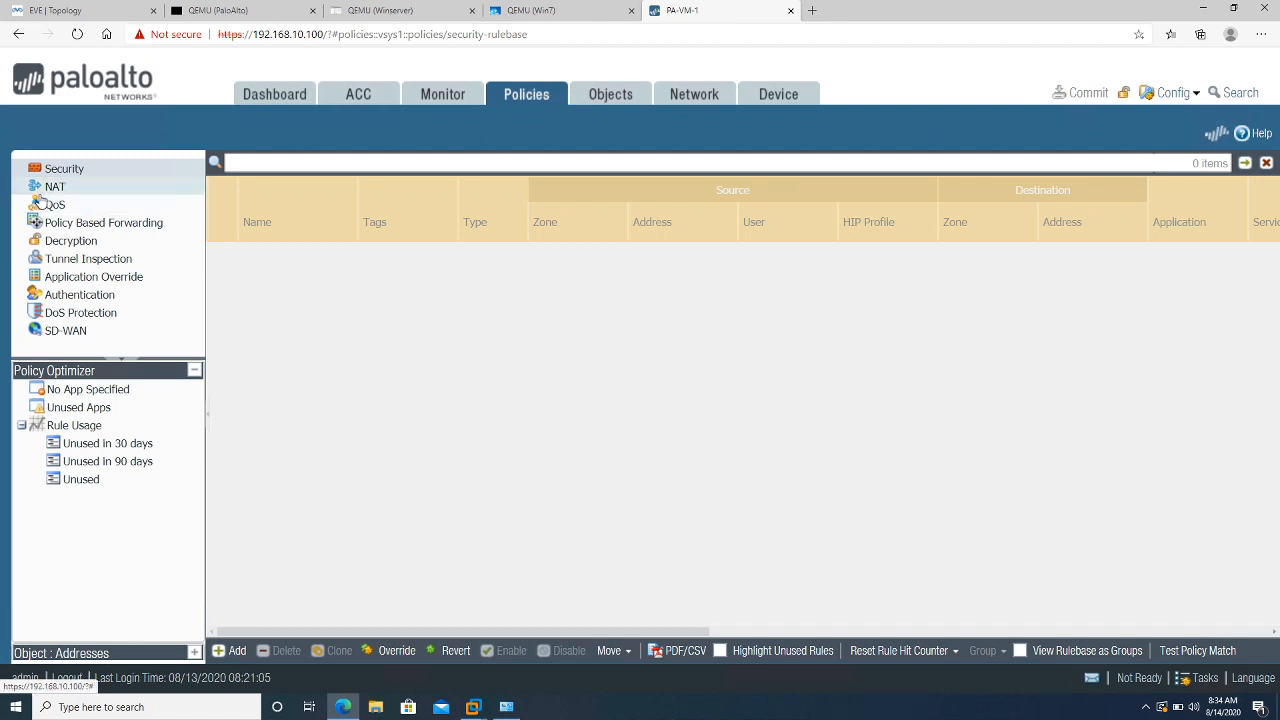
left_click(43, 196)
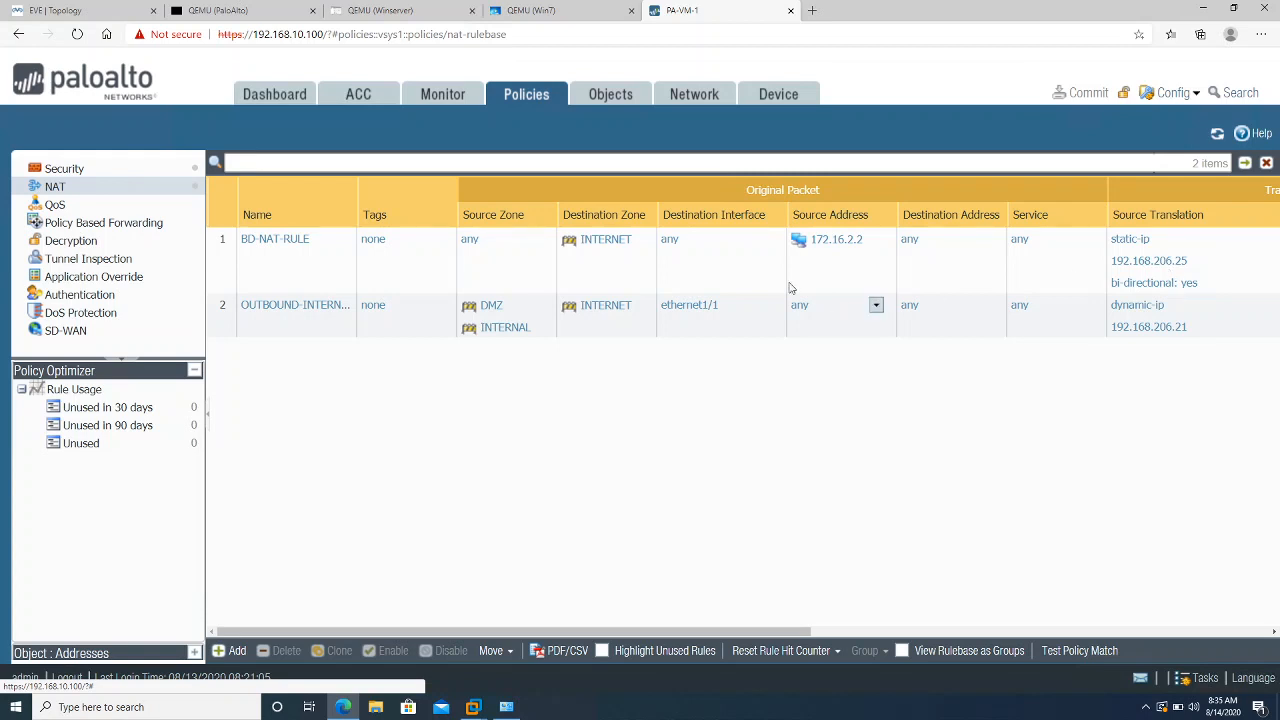
Rename the first NAT rule from BD-NAT-RULE to PF-NAT-RULE-R2
left_click(285, 239)
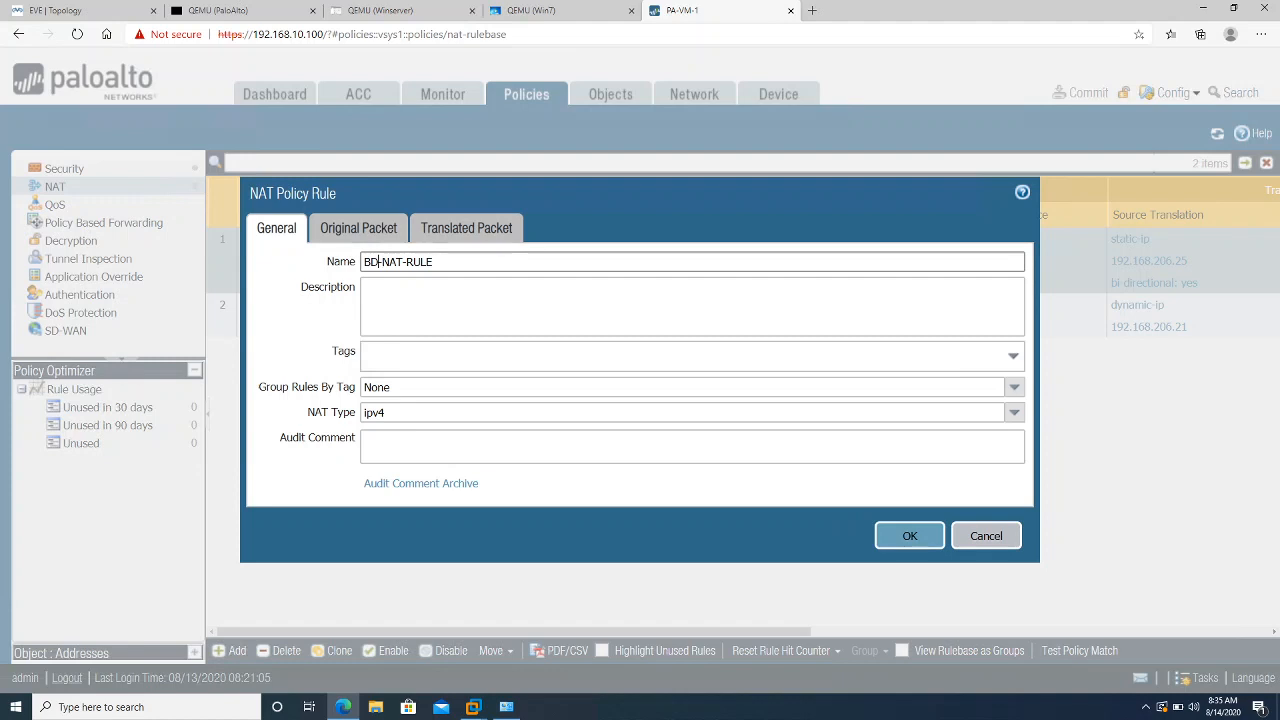
key("Home")
key("Delete")
key("Delete")
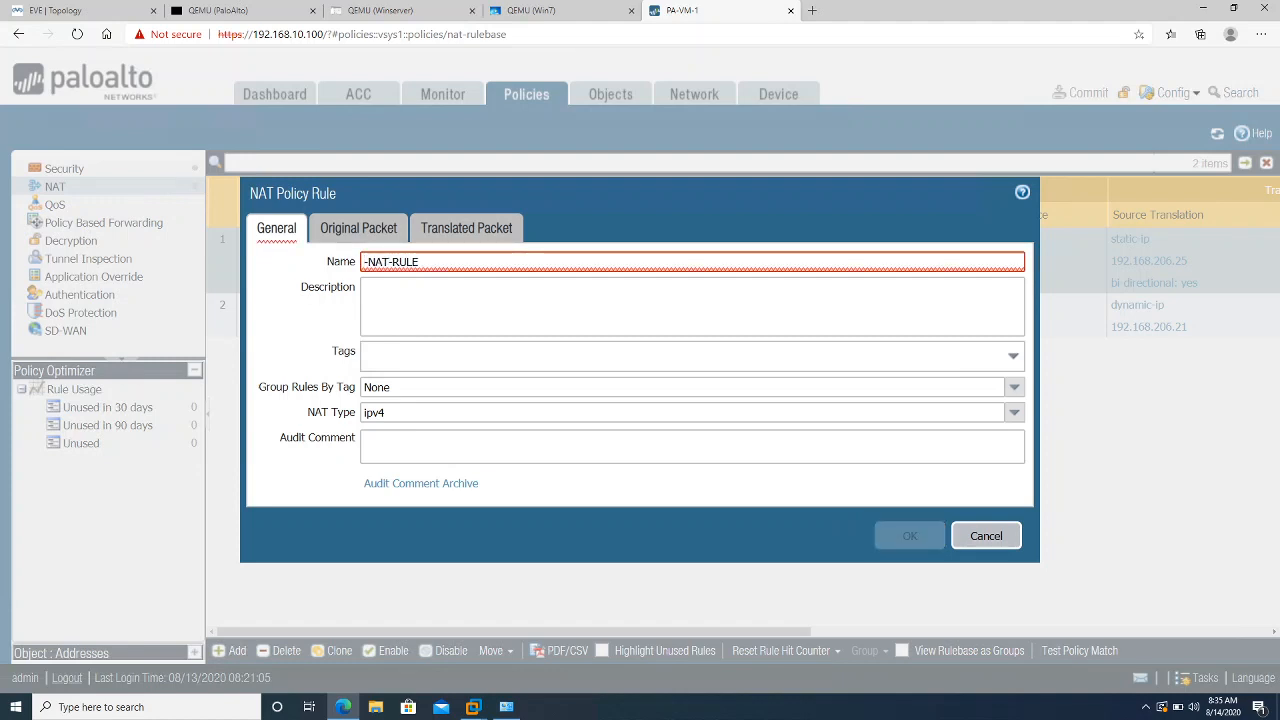
type("P")
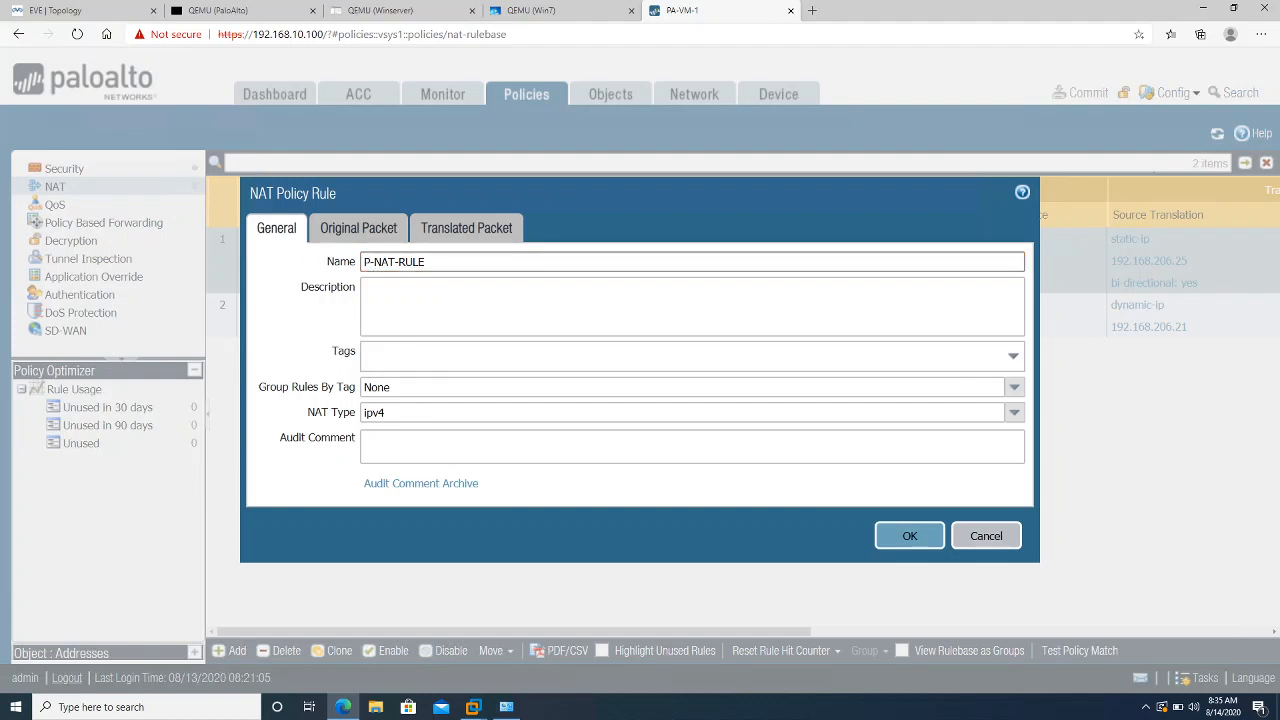
type("F")
type("R2")
Match source zone INTERNET with any source address, removing 172.16.2.2 from the original packet
left_click(368, 232)
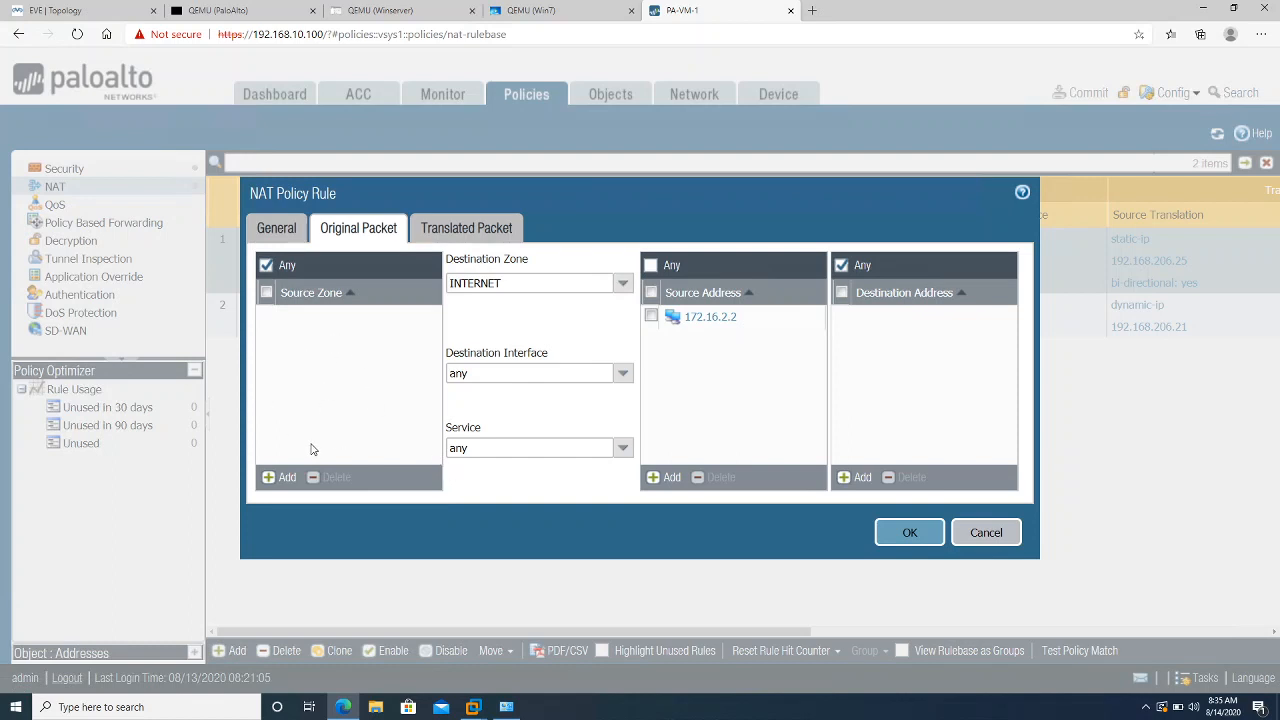
left_click(280, 479)
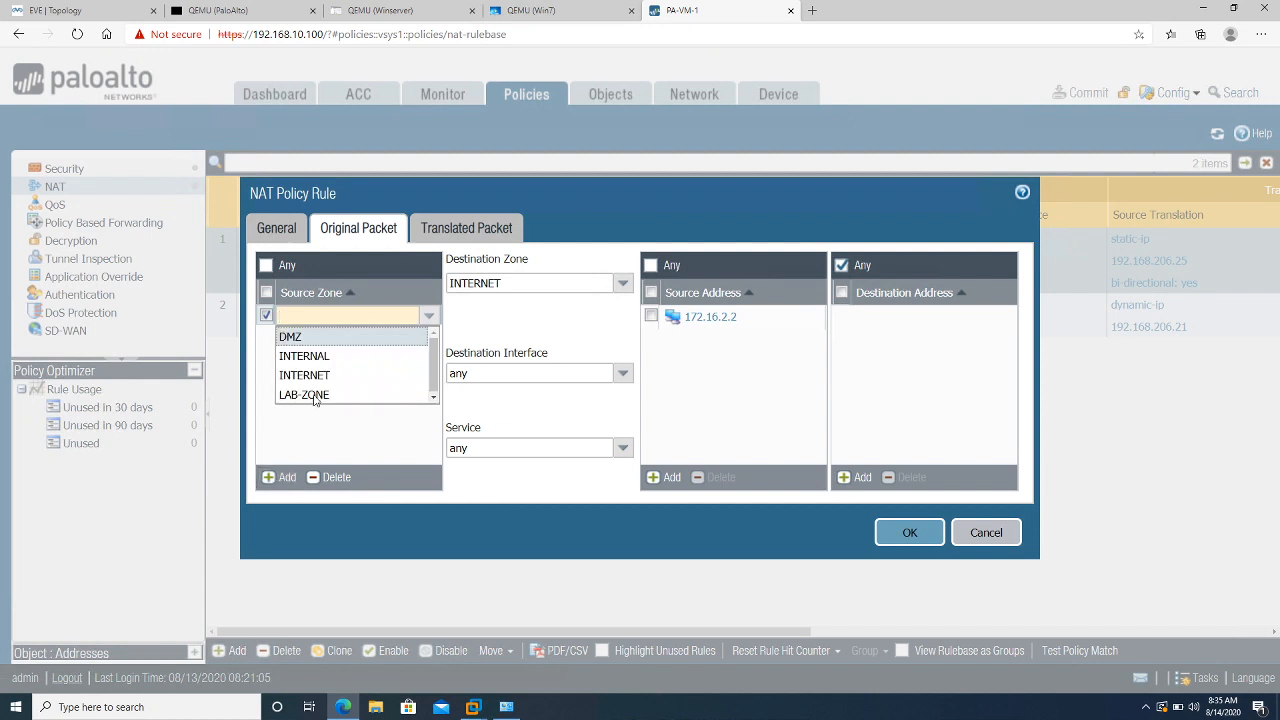
left_click(314, 375)
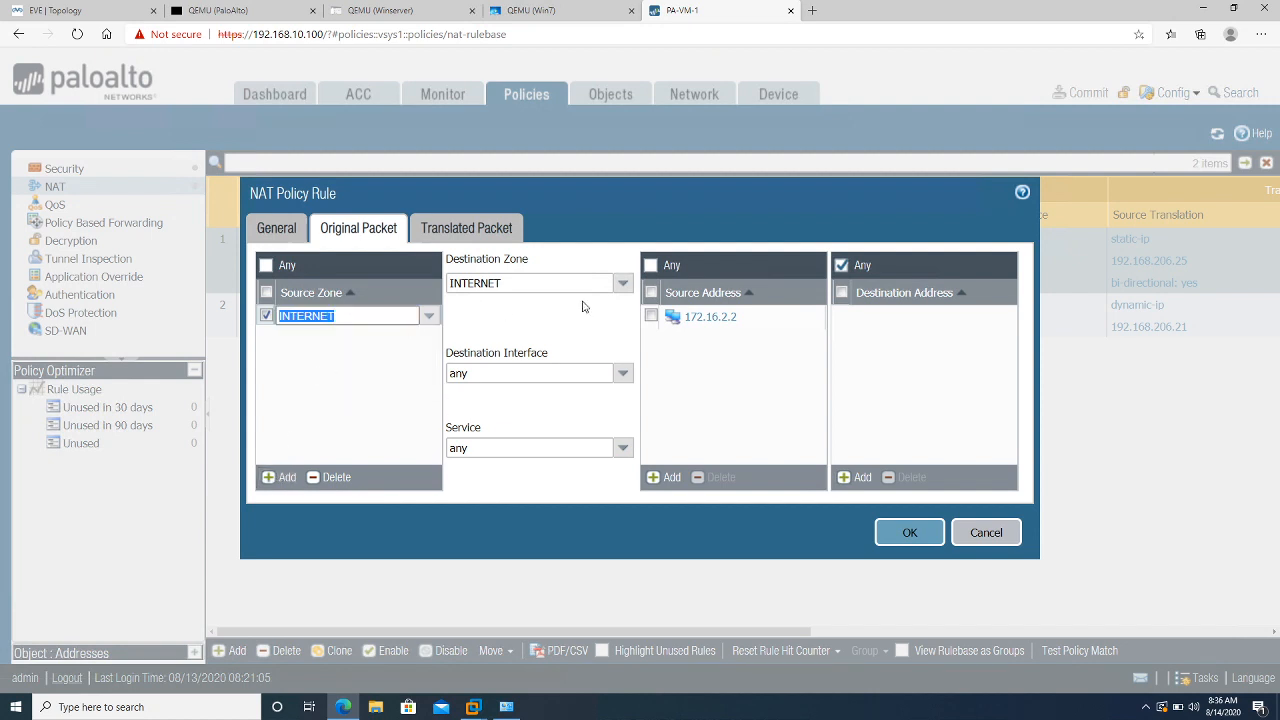
left_click(710, 316)
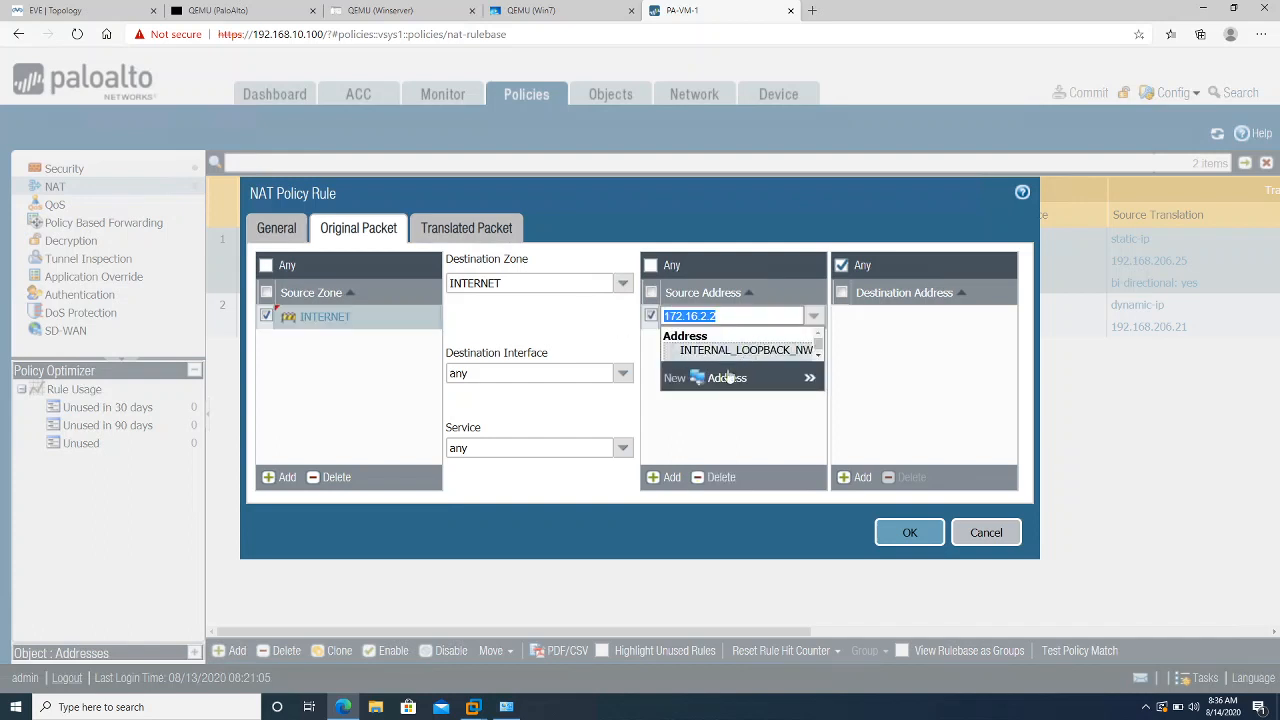
left_click(702, 433)
left_click(716, 477)
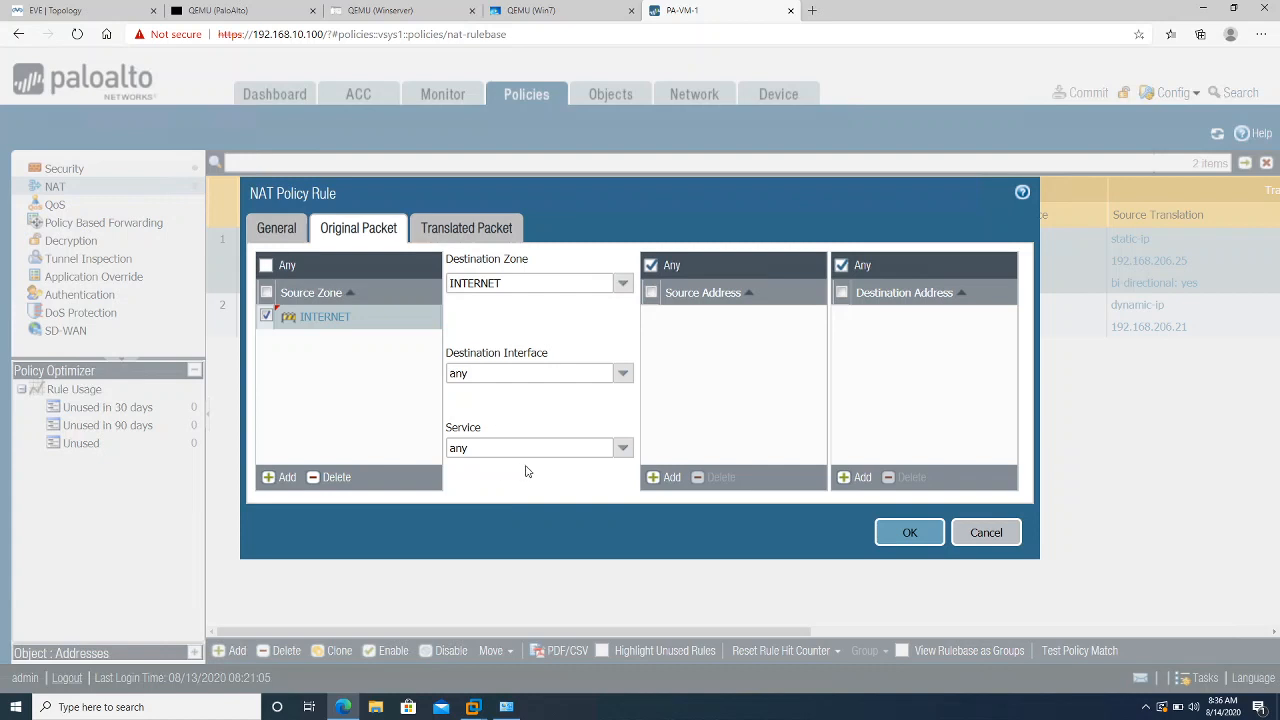
left_click(620, 449)
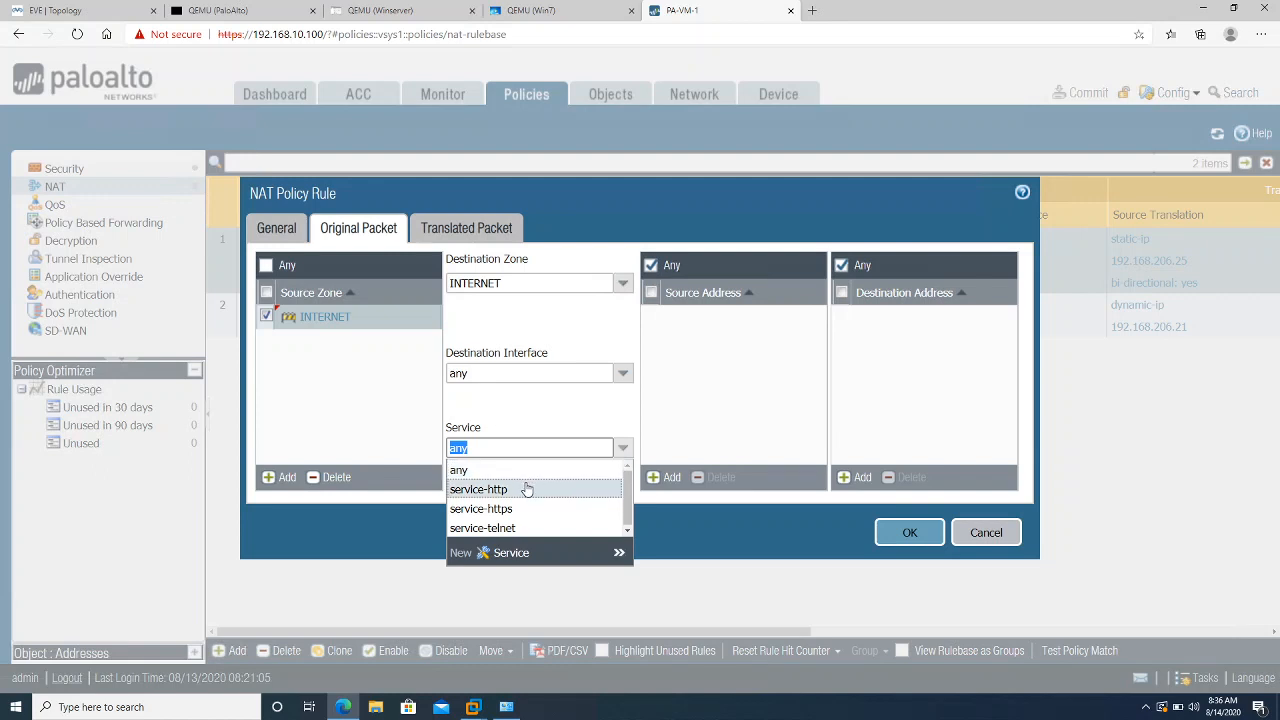
Create TCP service service-tcp-8080 with destination port 8080 as the rule's service
left_click(509, 554)
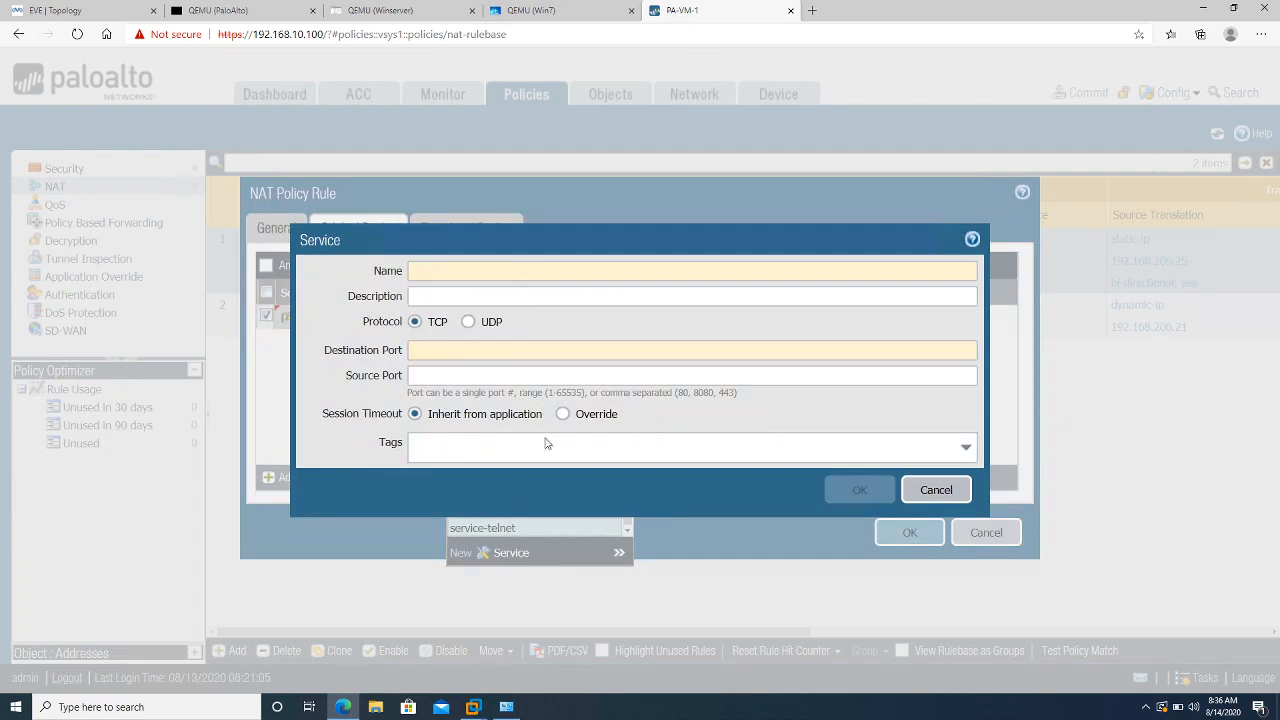
type("TCP")
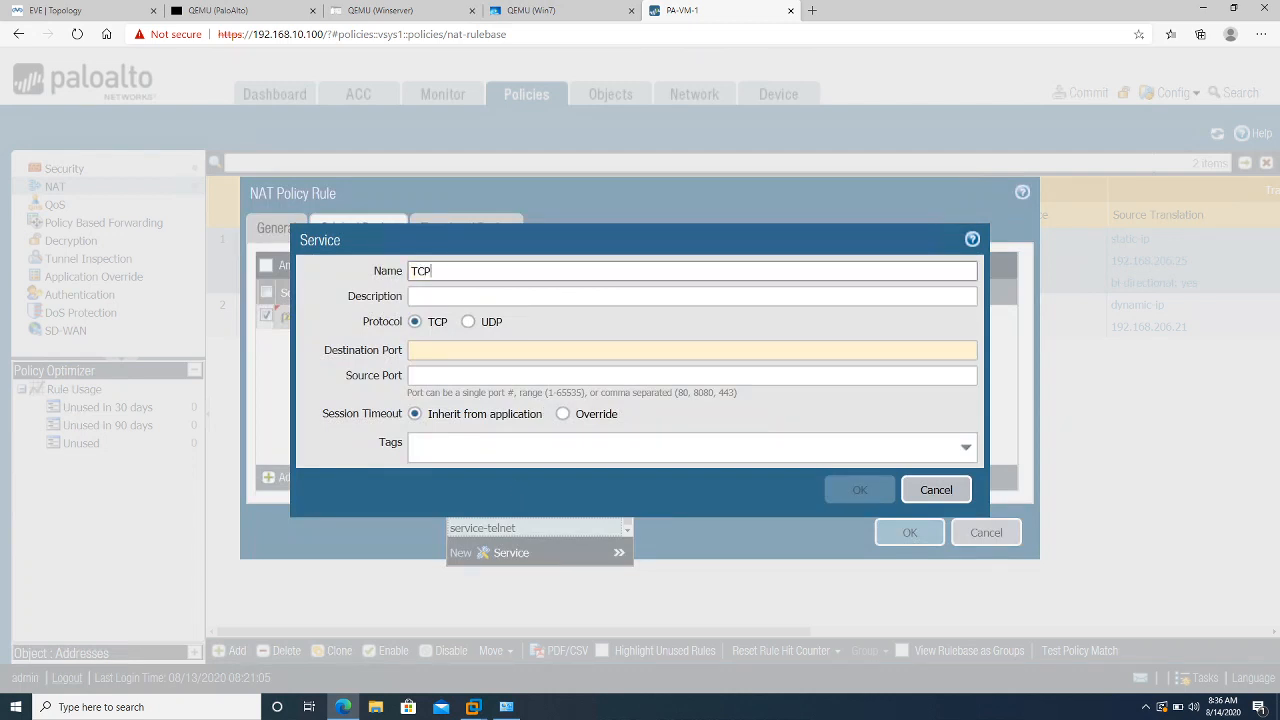
key("BackSpace")
key("BackSpace")
type("s")
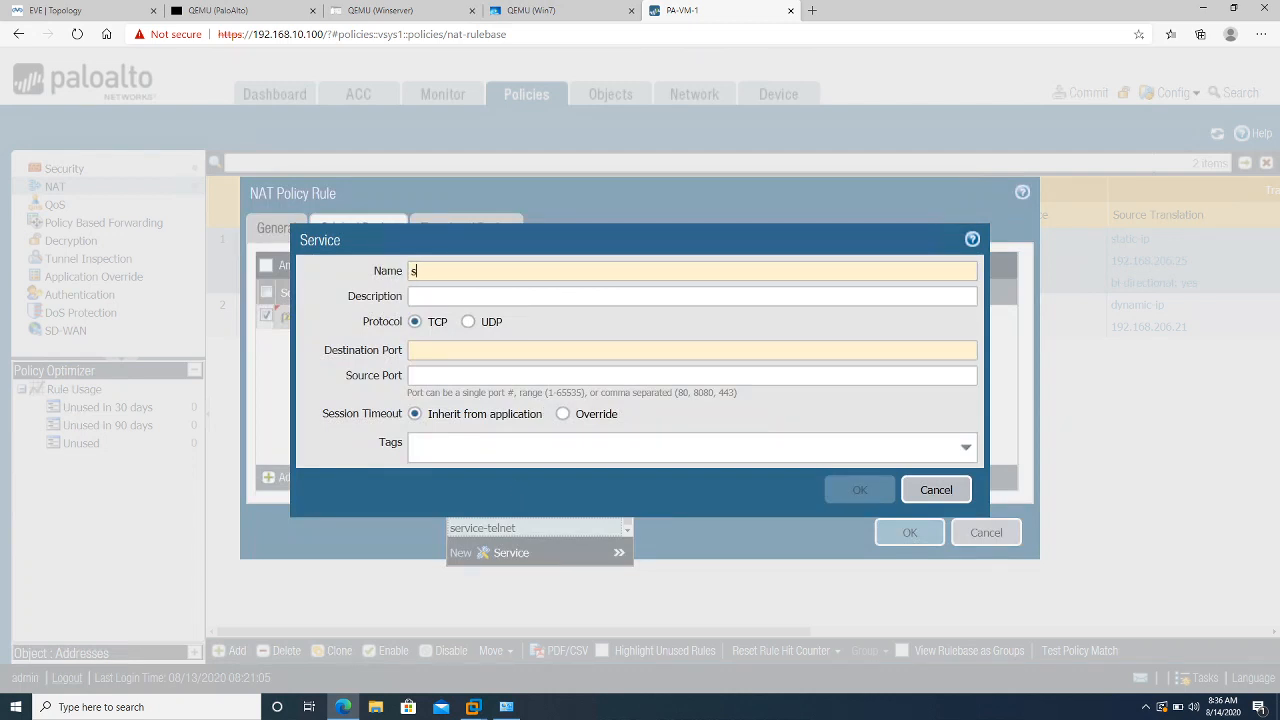
type("ervice")
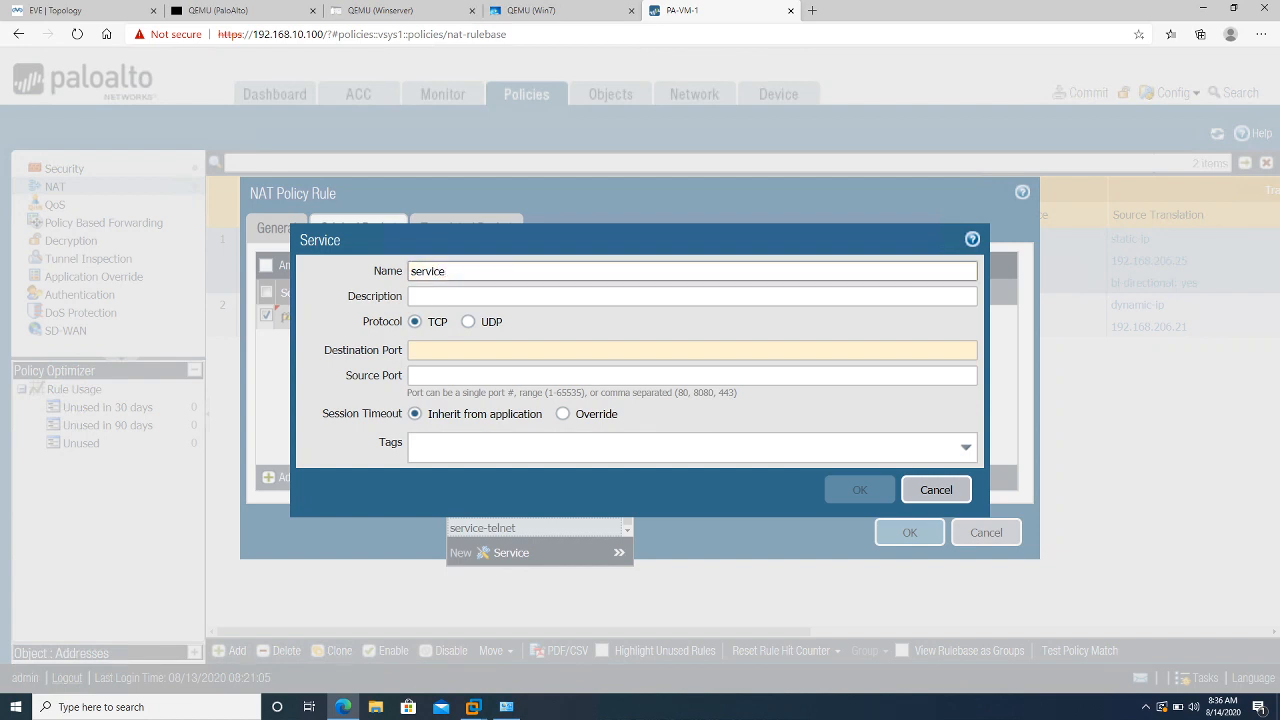
type("-tcp-")
type("8080")
left_click(456, 349)
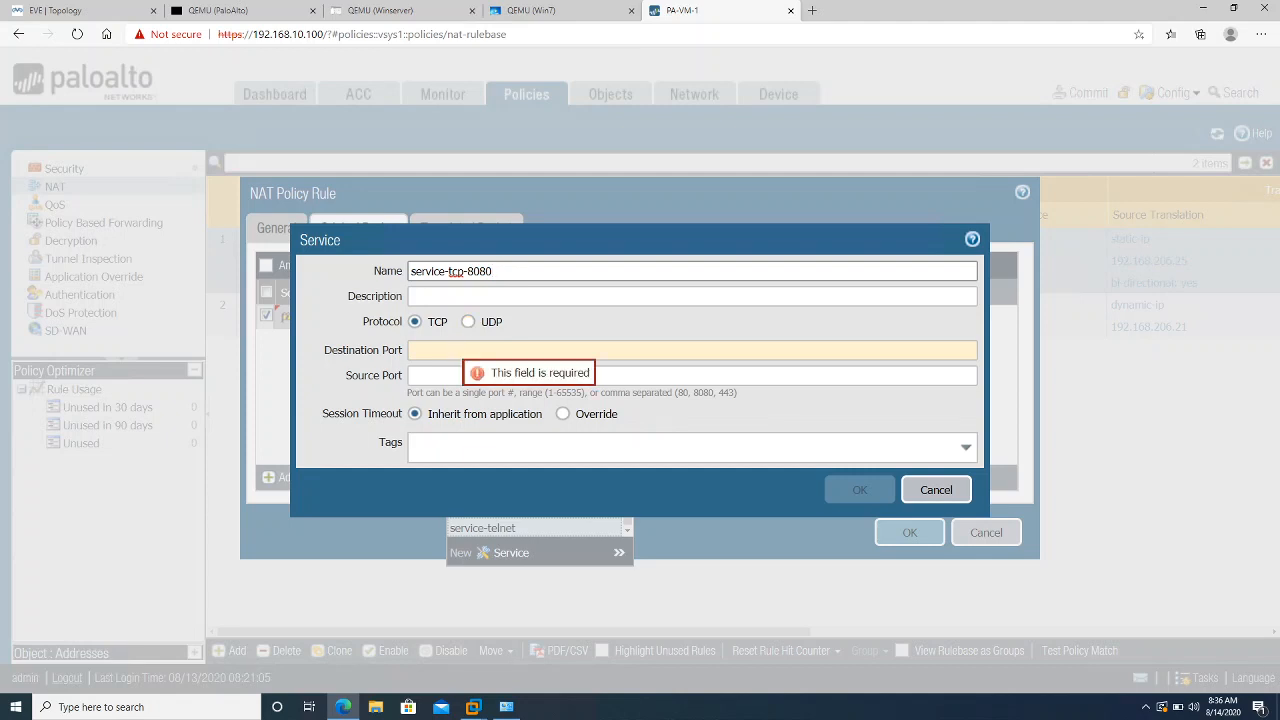
type("8080")
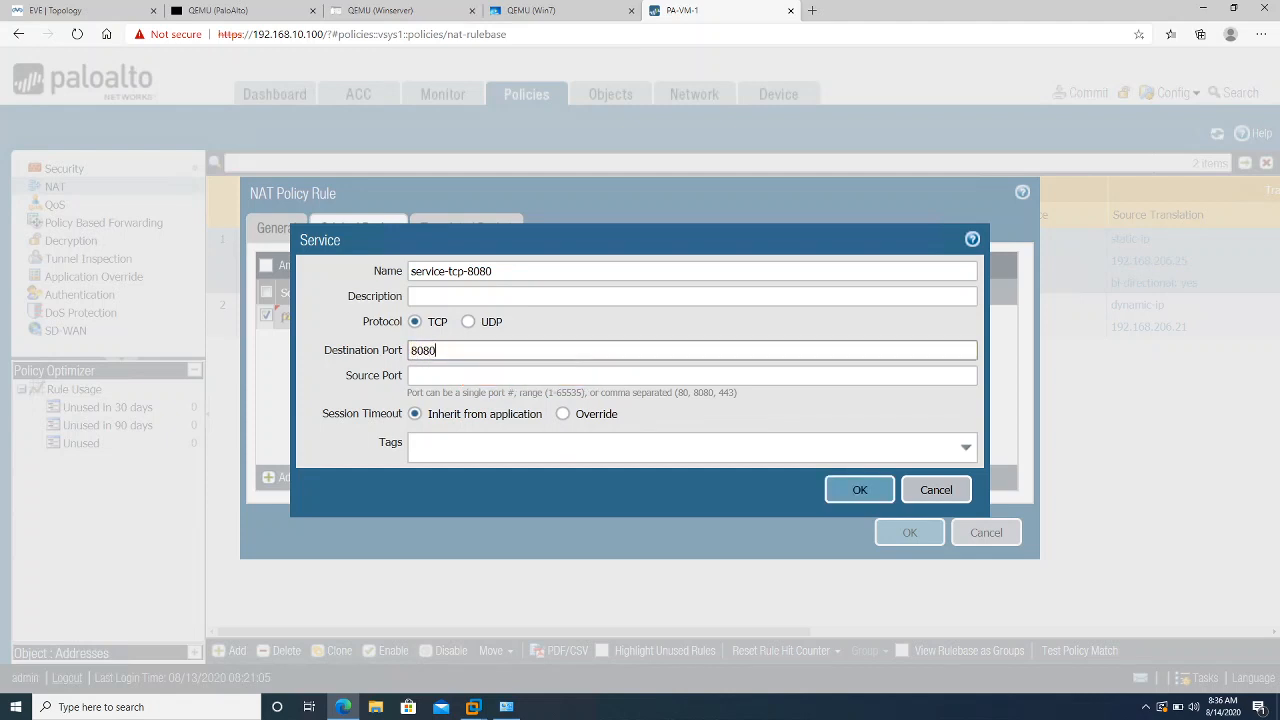
left_click(846, 495)
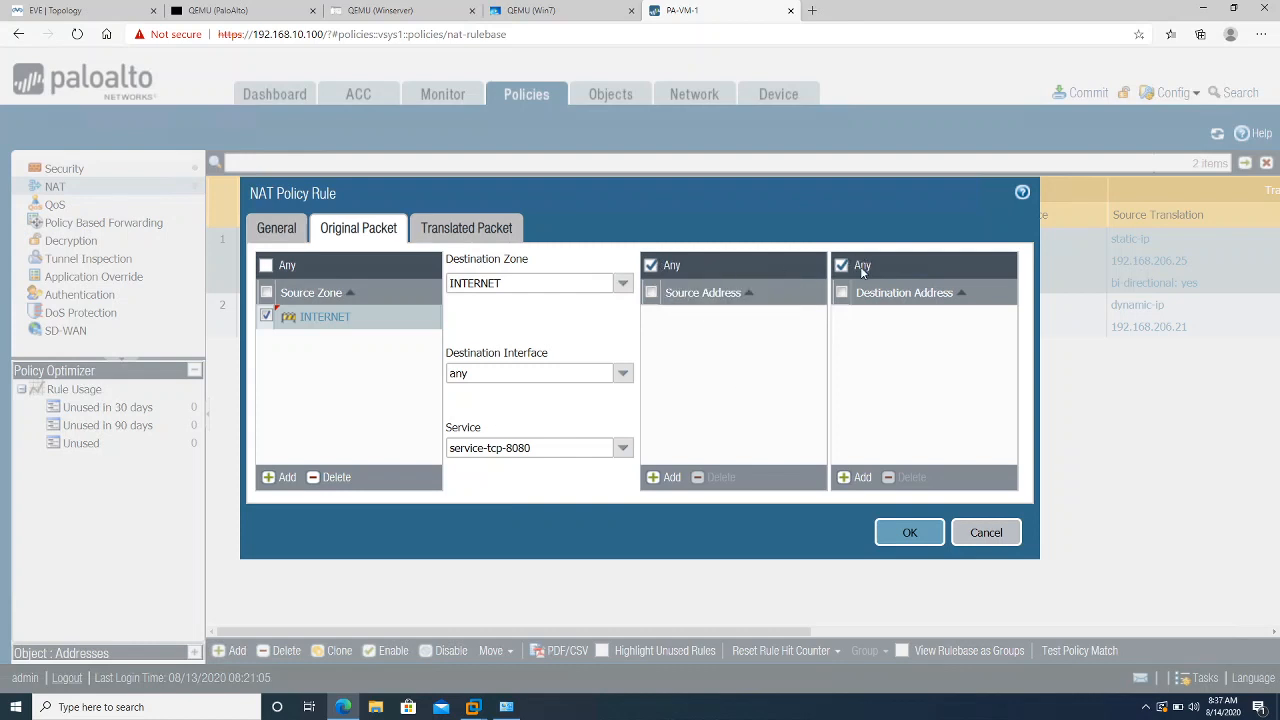
Set the rule's destination address to 192.168.206.25, then bring up the translated-packet settings
left_click(860, 479)
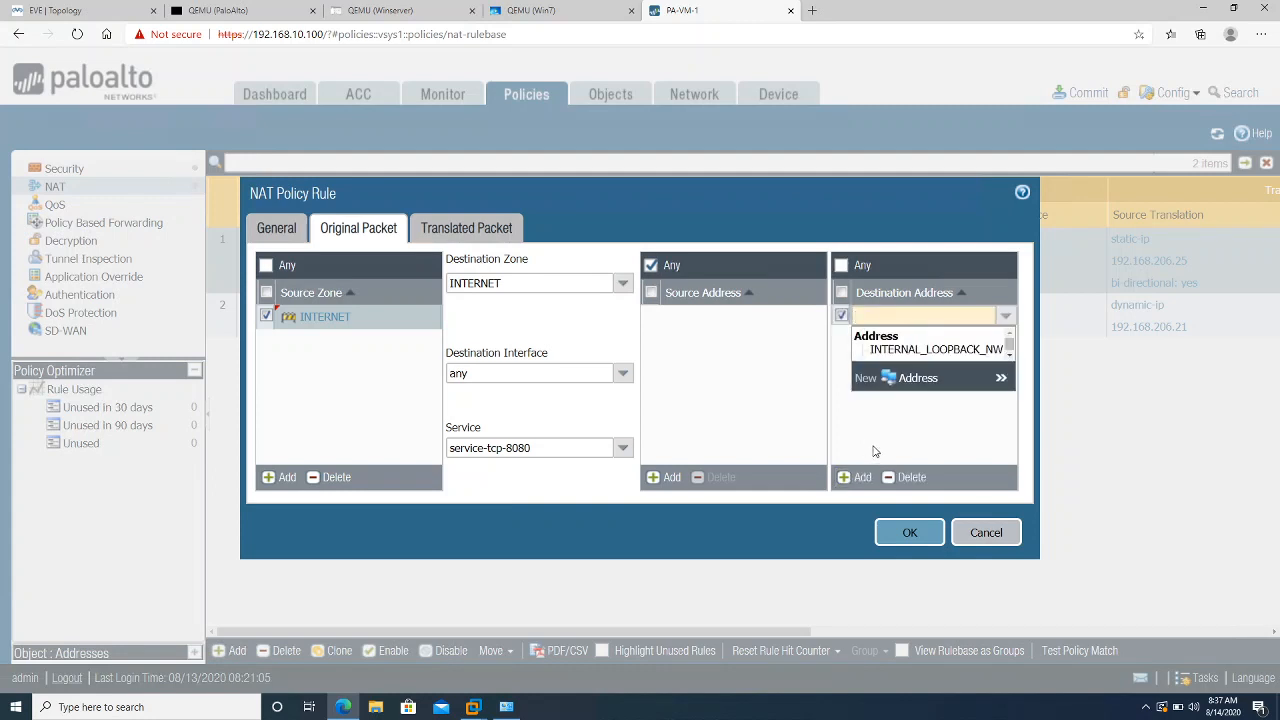
type("192.168.")
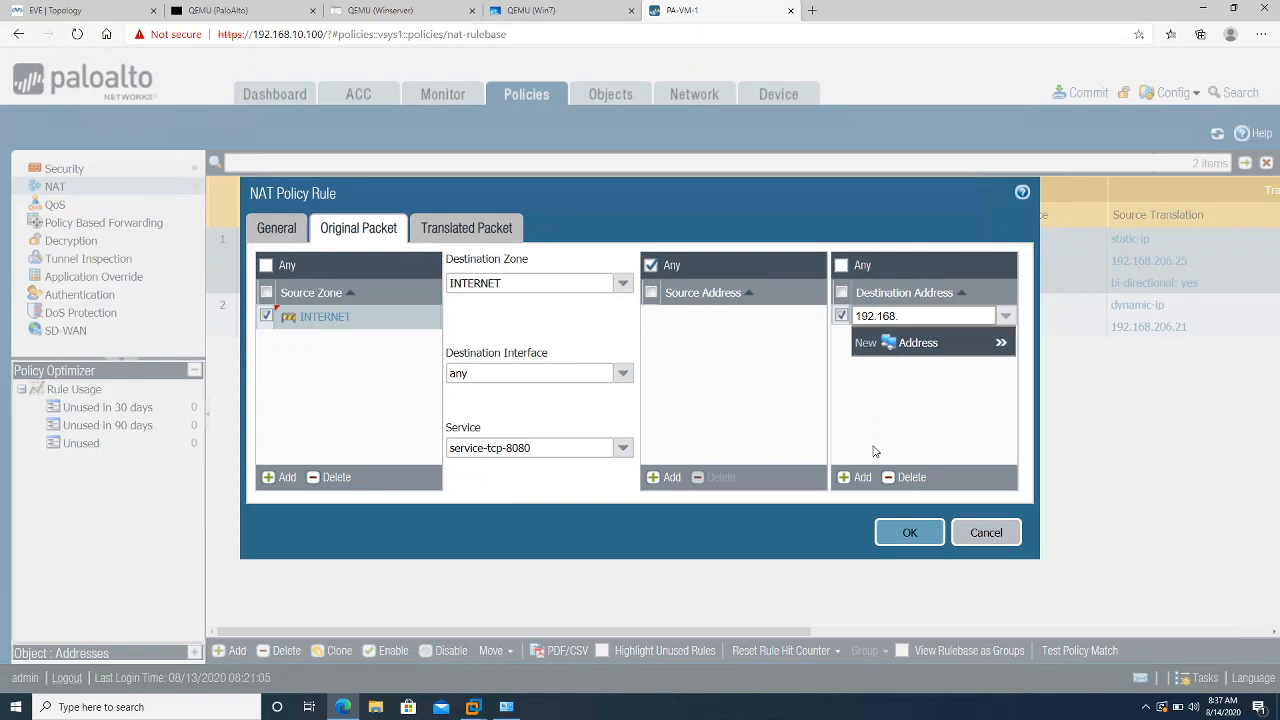
type("206")
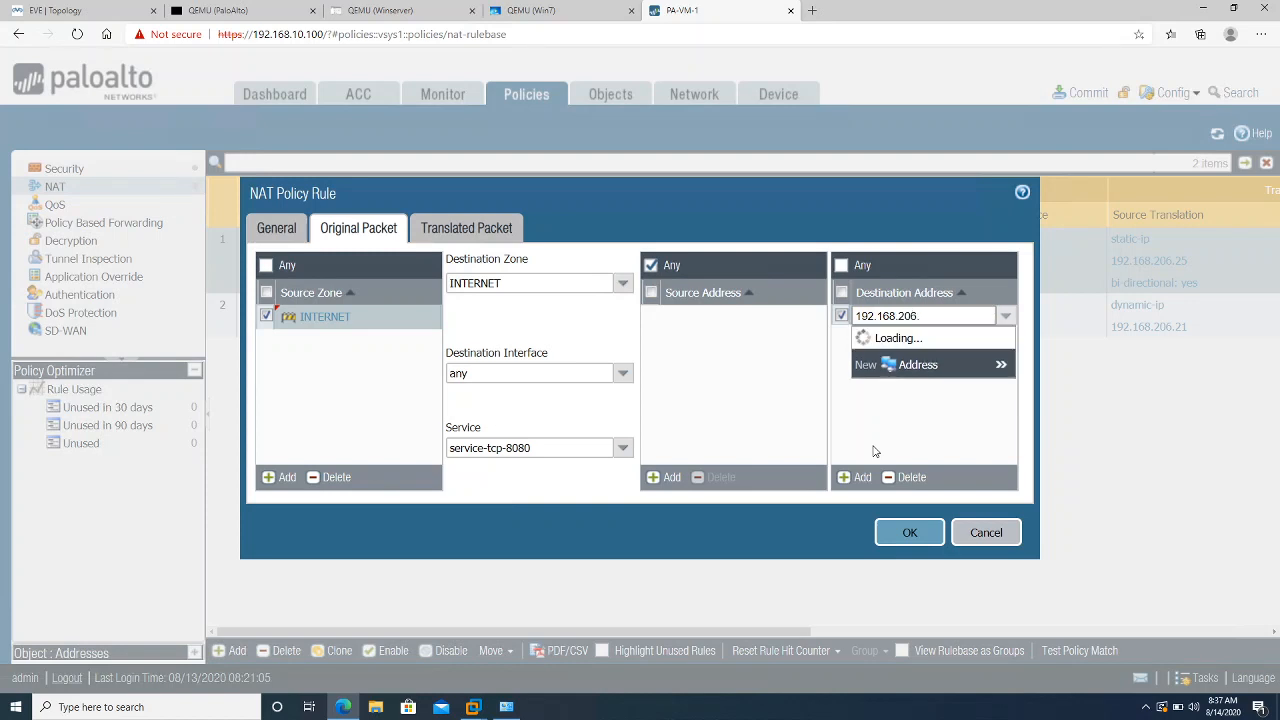
type(".25")
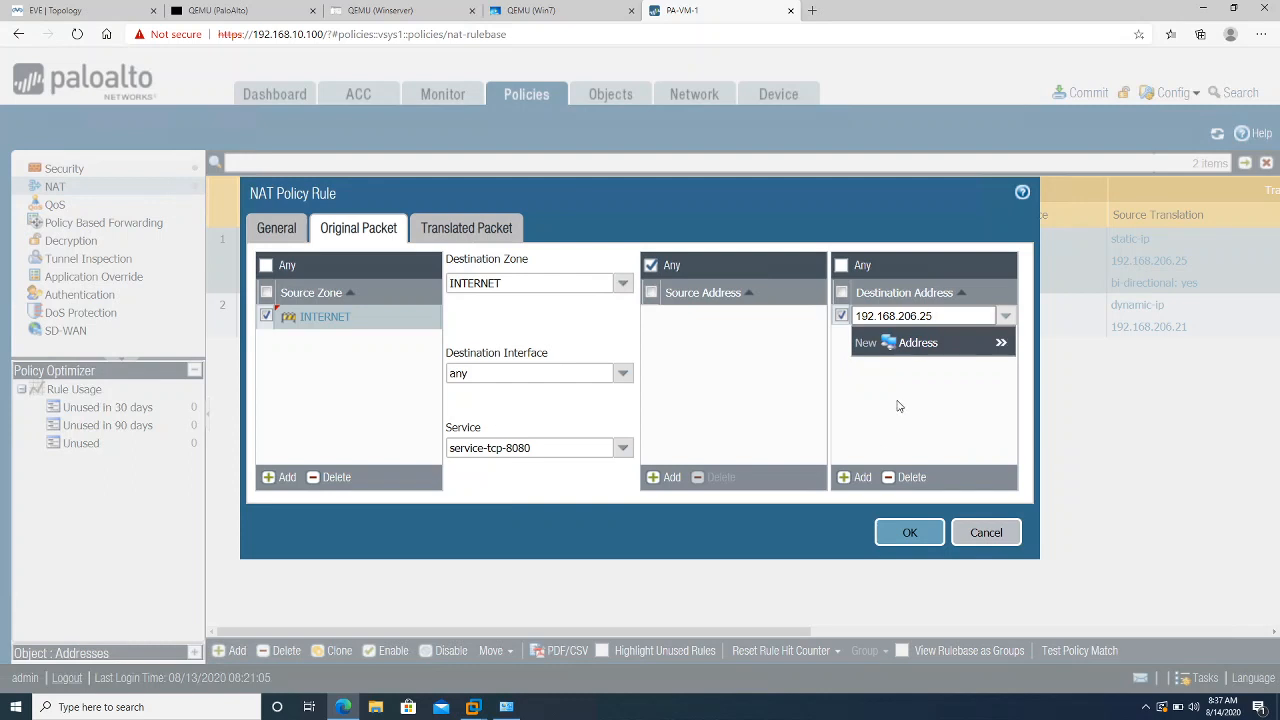
left_click(898, 406)
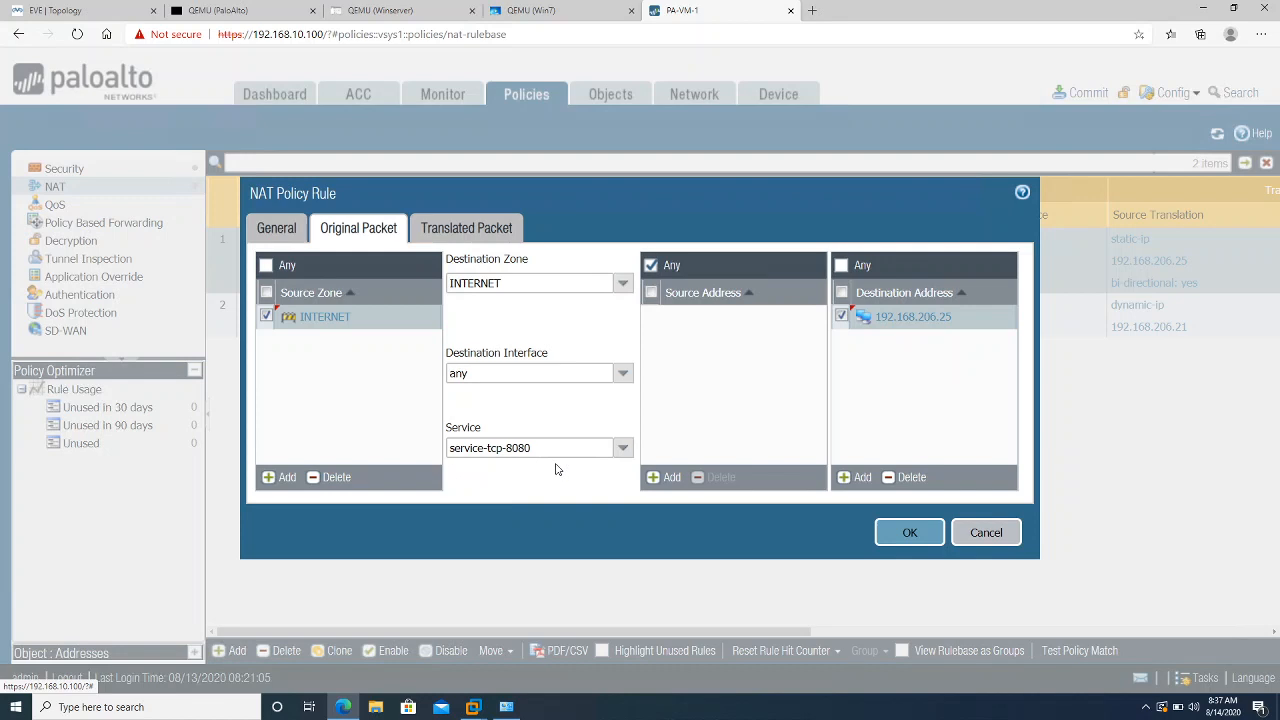
left_click(484, 228)
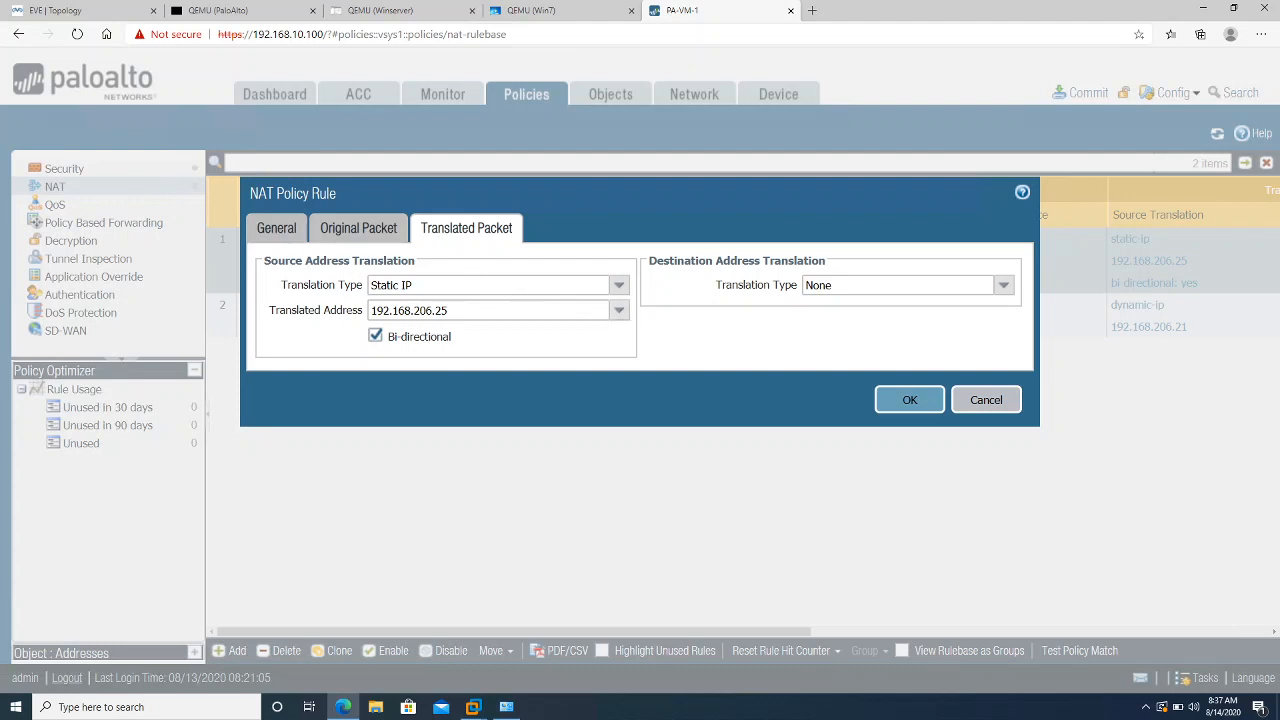
Set source translation to None and destination translation type to Static IP
left_click(619, 286)
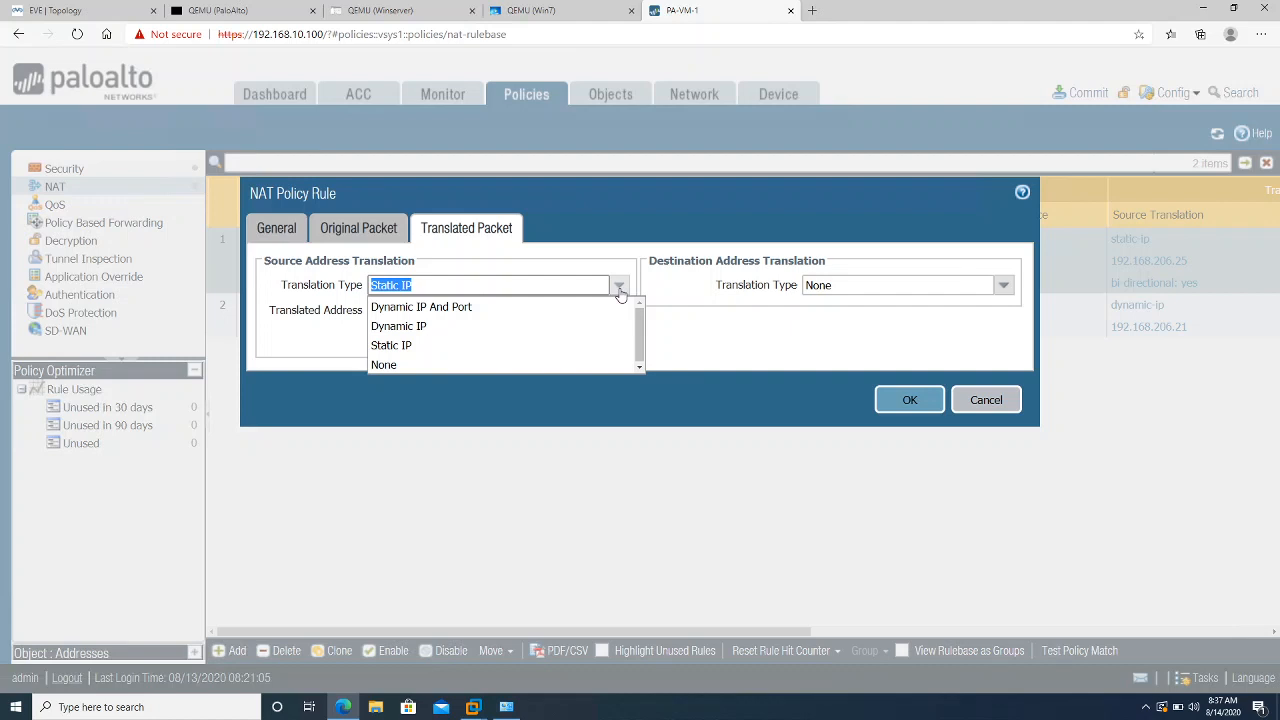
left_click(440, 364)
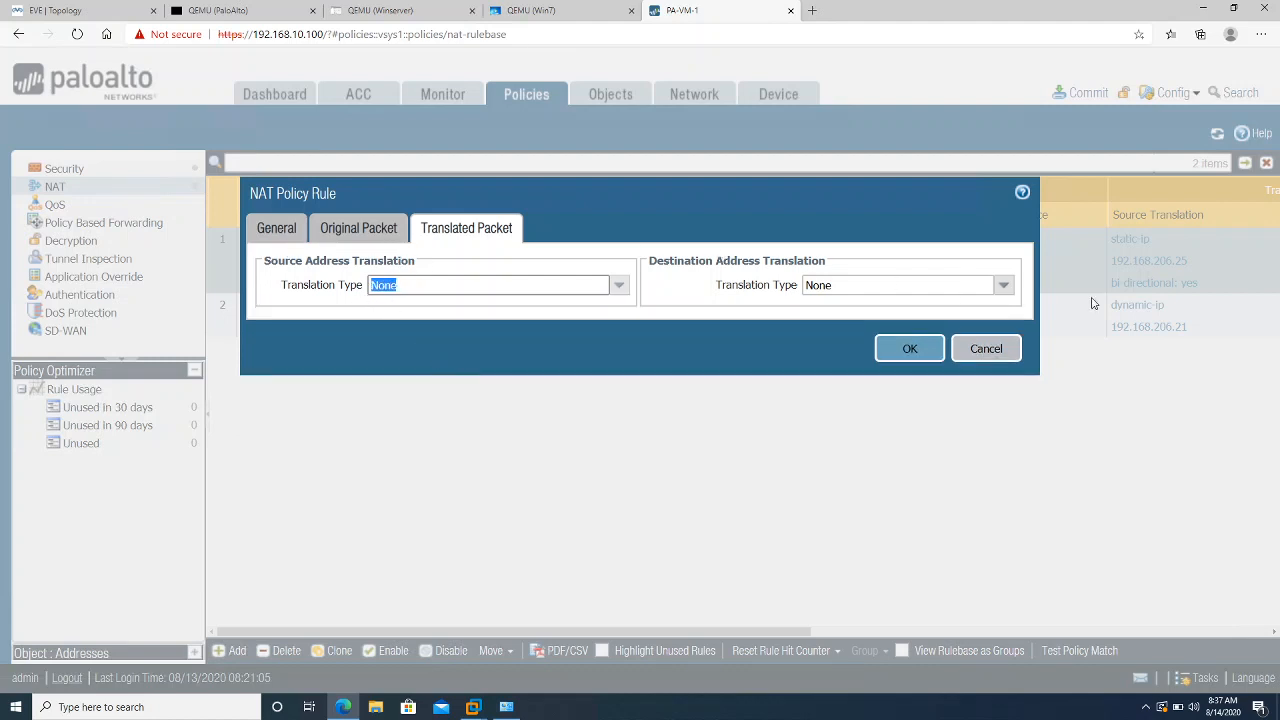
left_click(1004, 286)
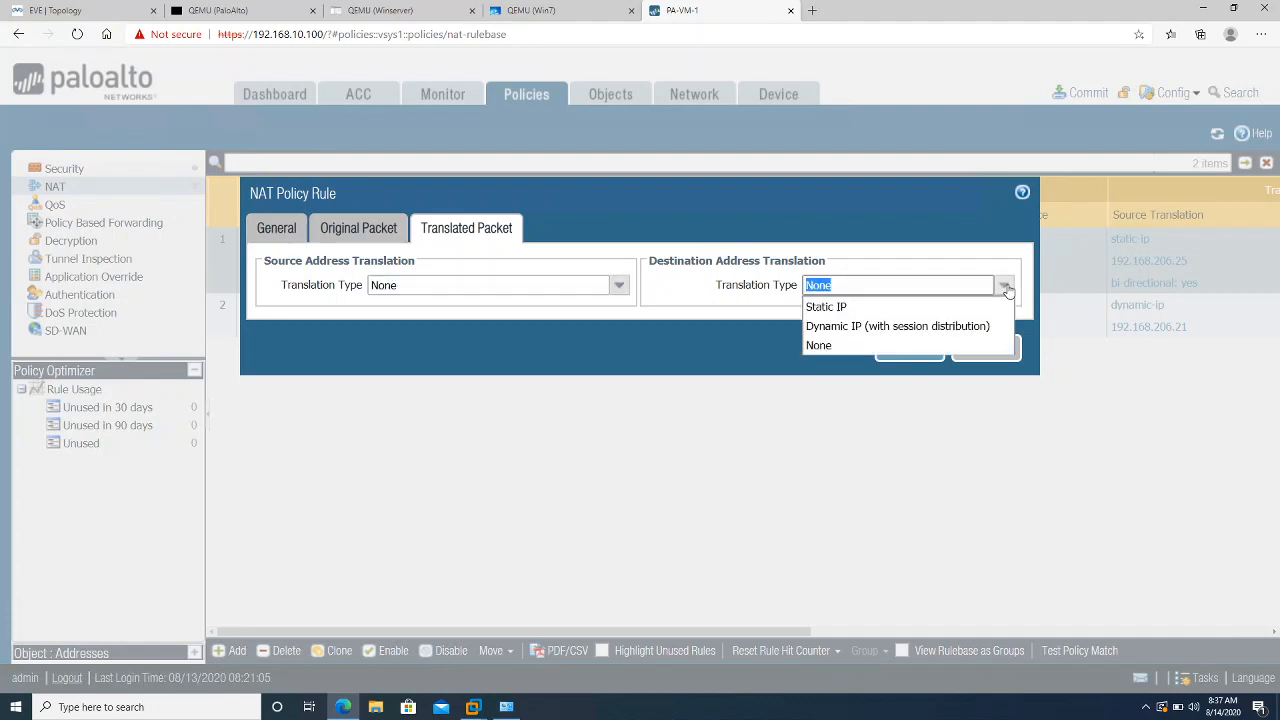
left_click(946, 310)
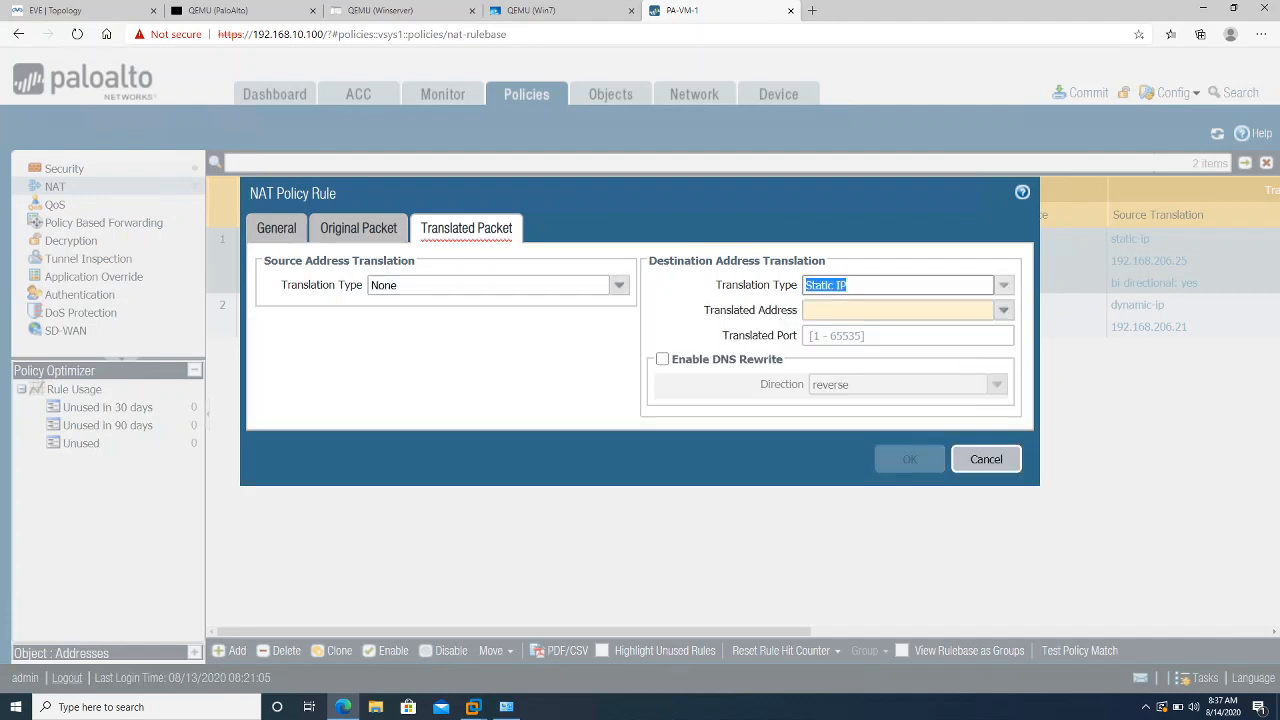
Translate the destination to 172.16.2.2 port 80, checking it against the NAT notes
left_click(1002, 312)
left_click(1001, 314)
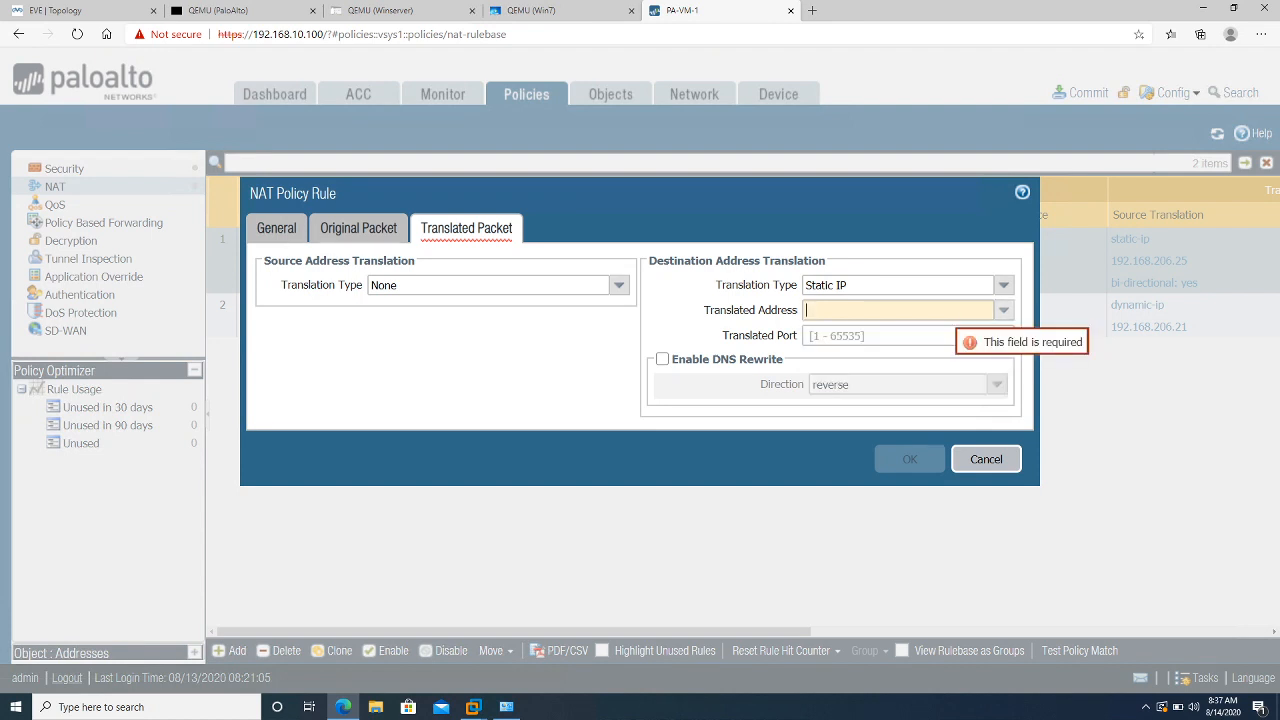
type("172.16.")
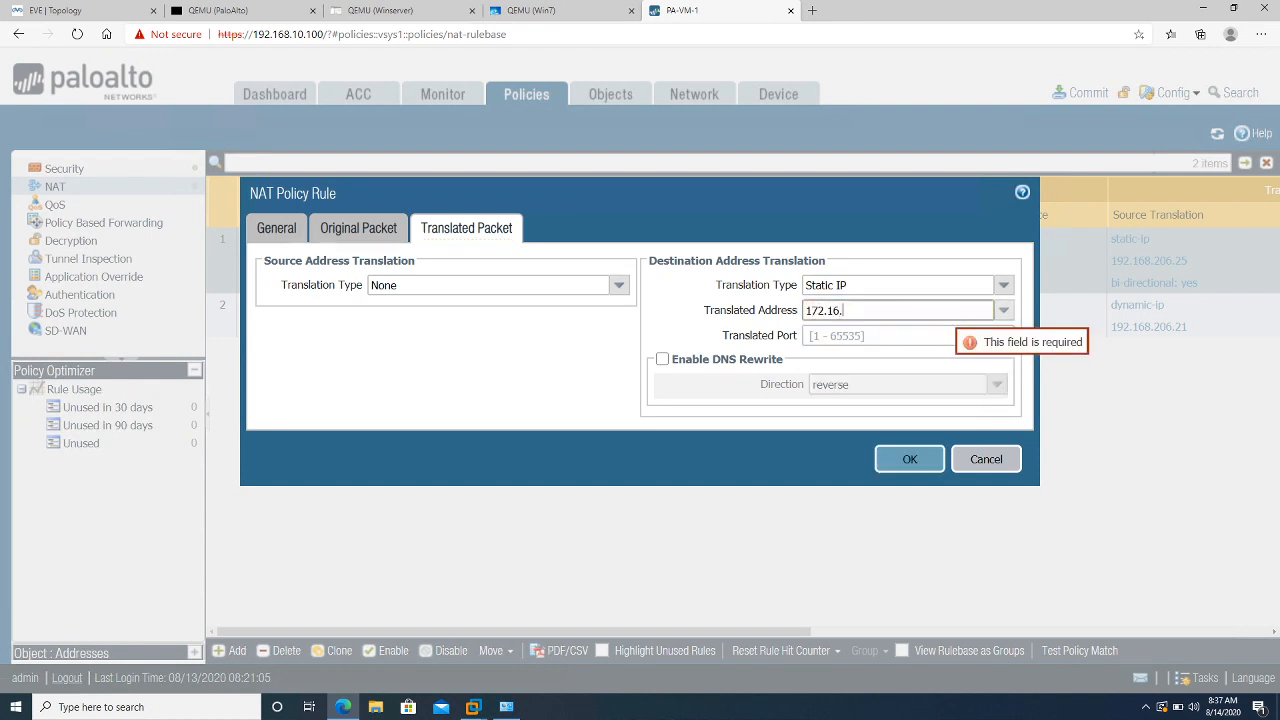
type("2.2")
key("Tab")
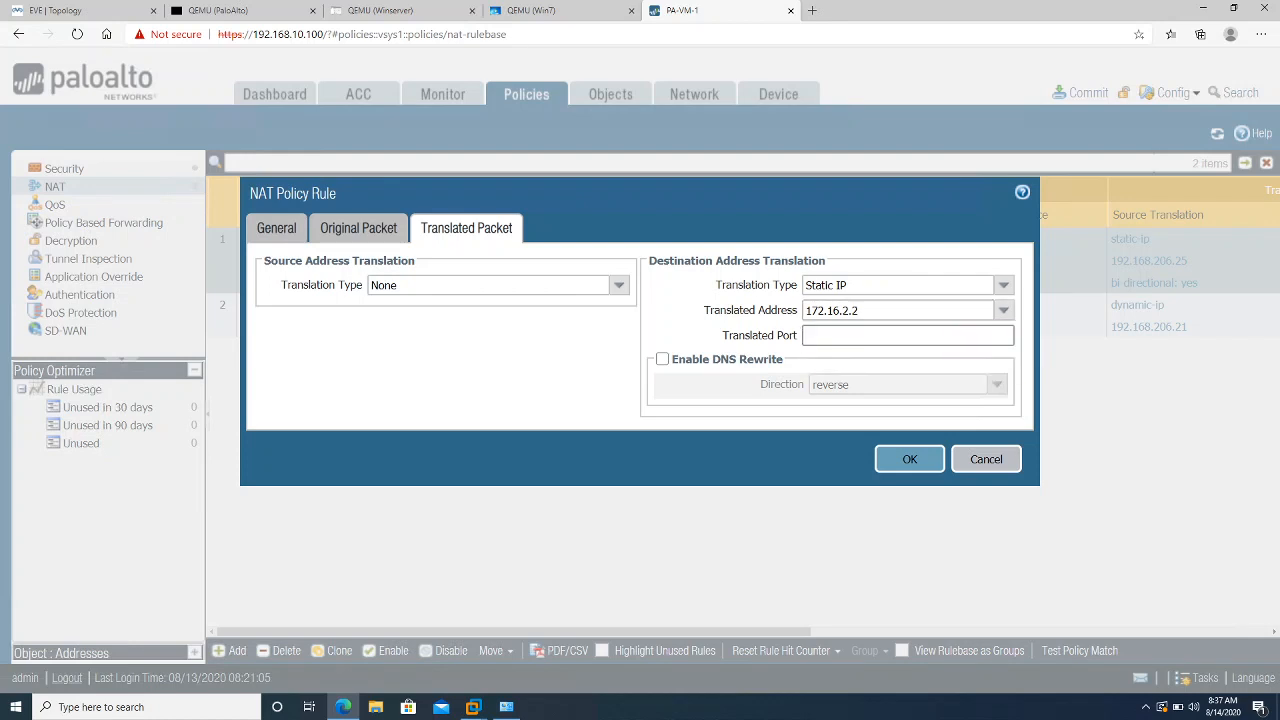
type("80")
left_click(864, 453)
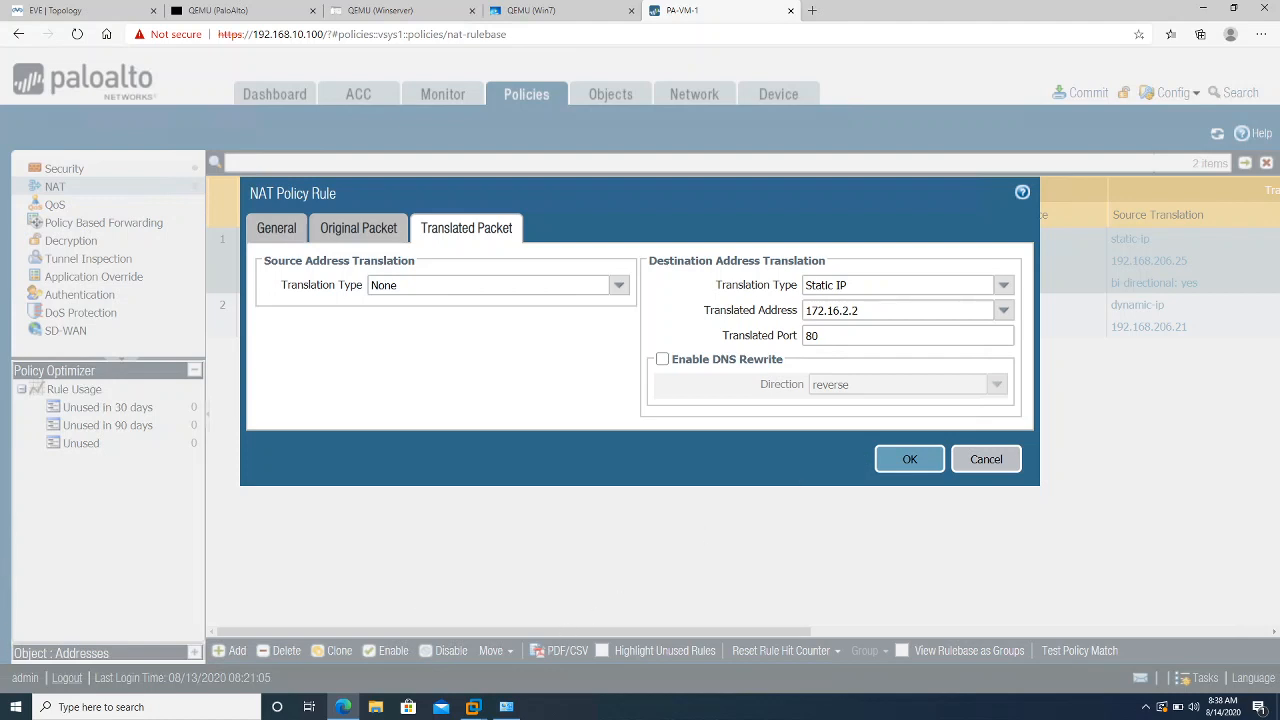
key("alt+Tab")
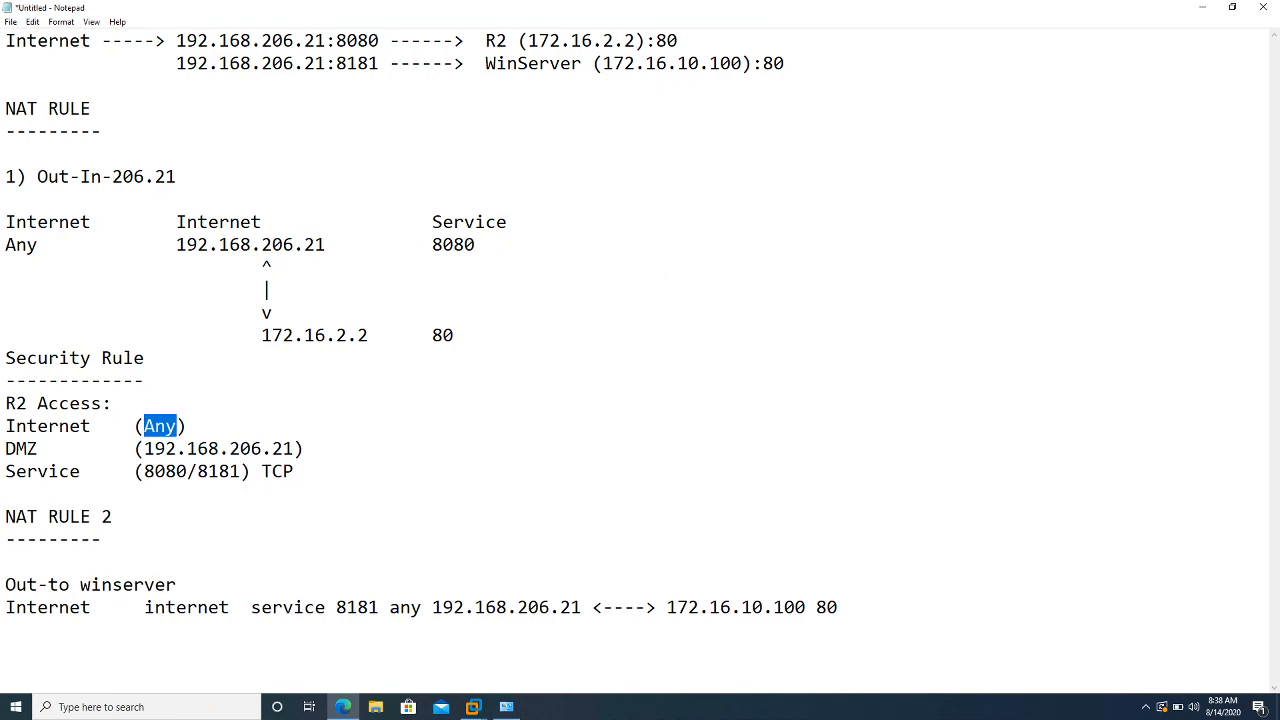
key("alt+Tab")
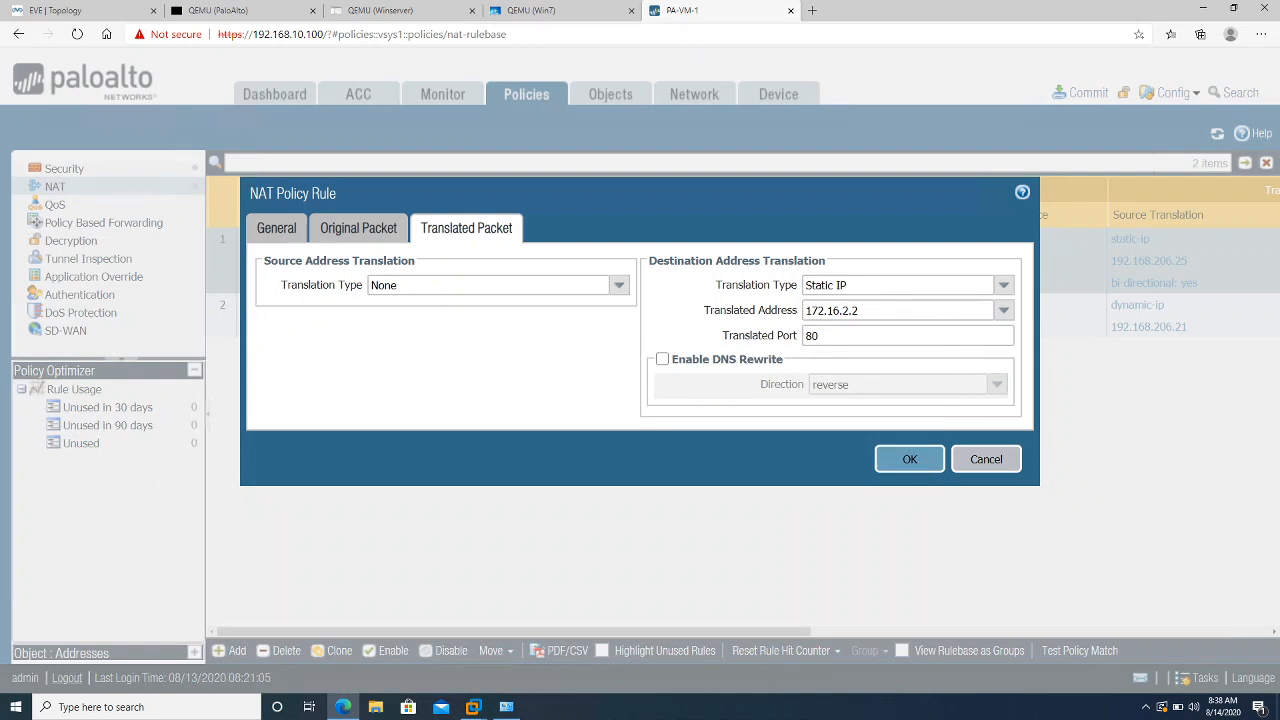
Save PF-NAT-RULE-R2 and clone it, placing the copy after the original rule
left_click(912, 460)
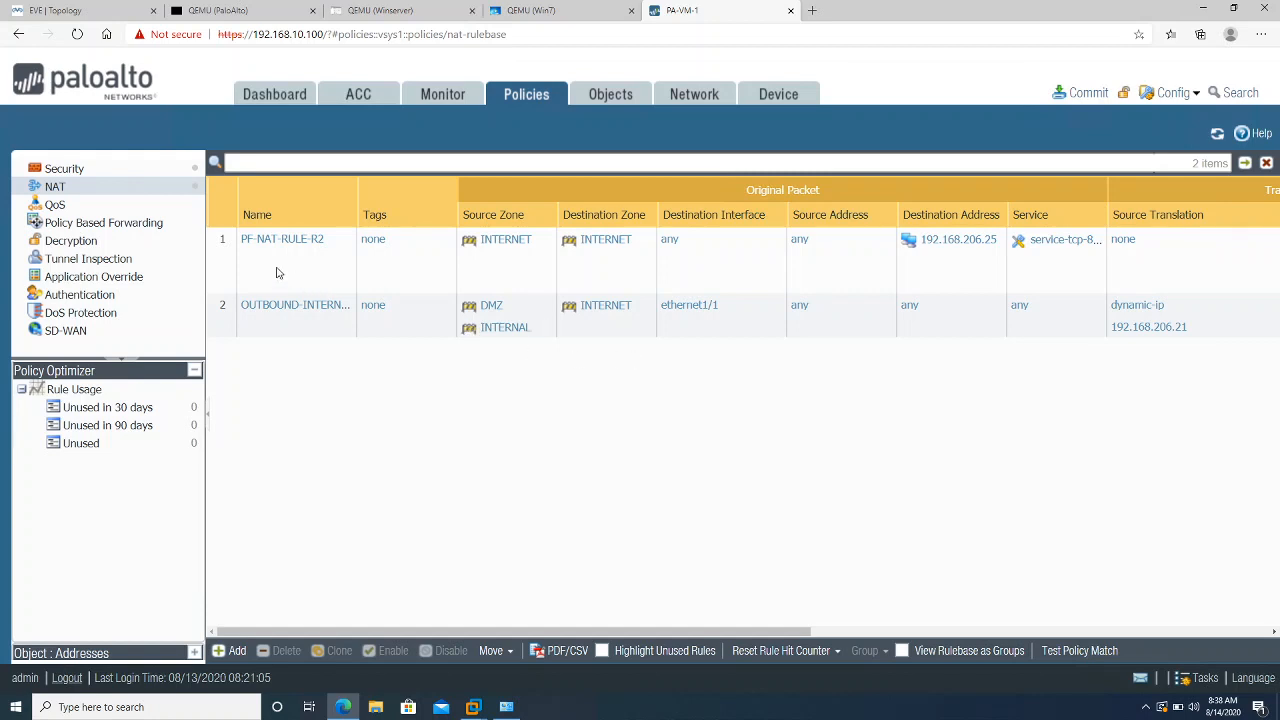
left_click(218, 254)
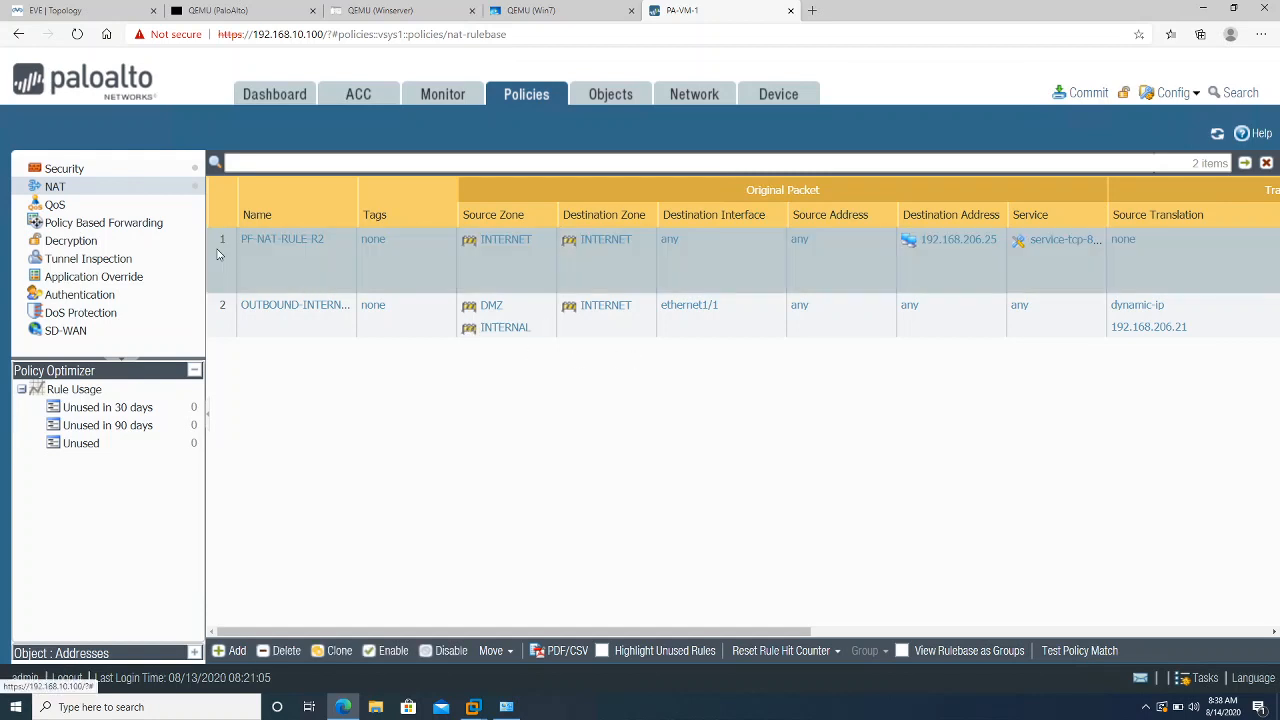
left_click(338, 651)
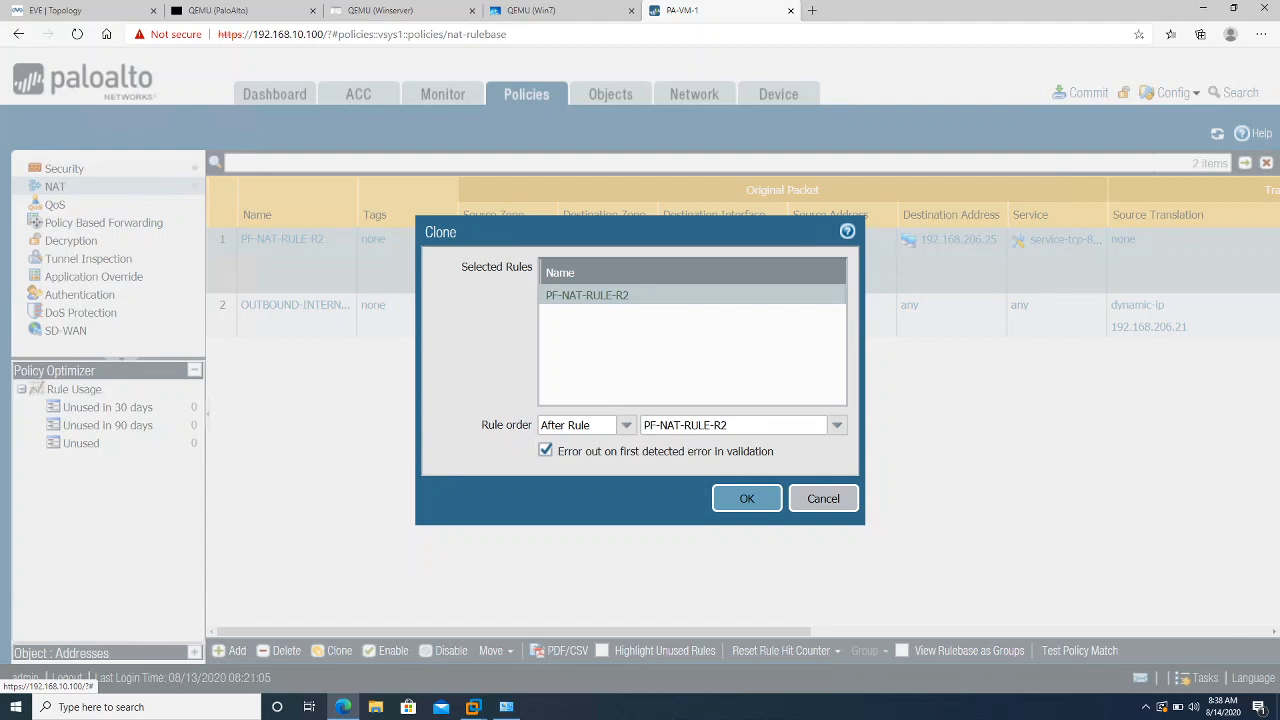
left_click(626, 425)
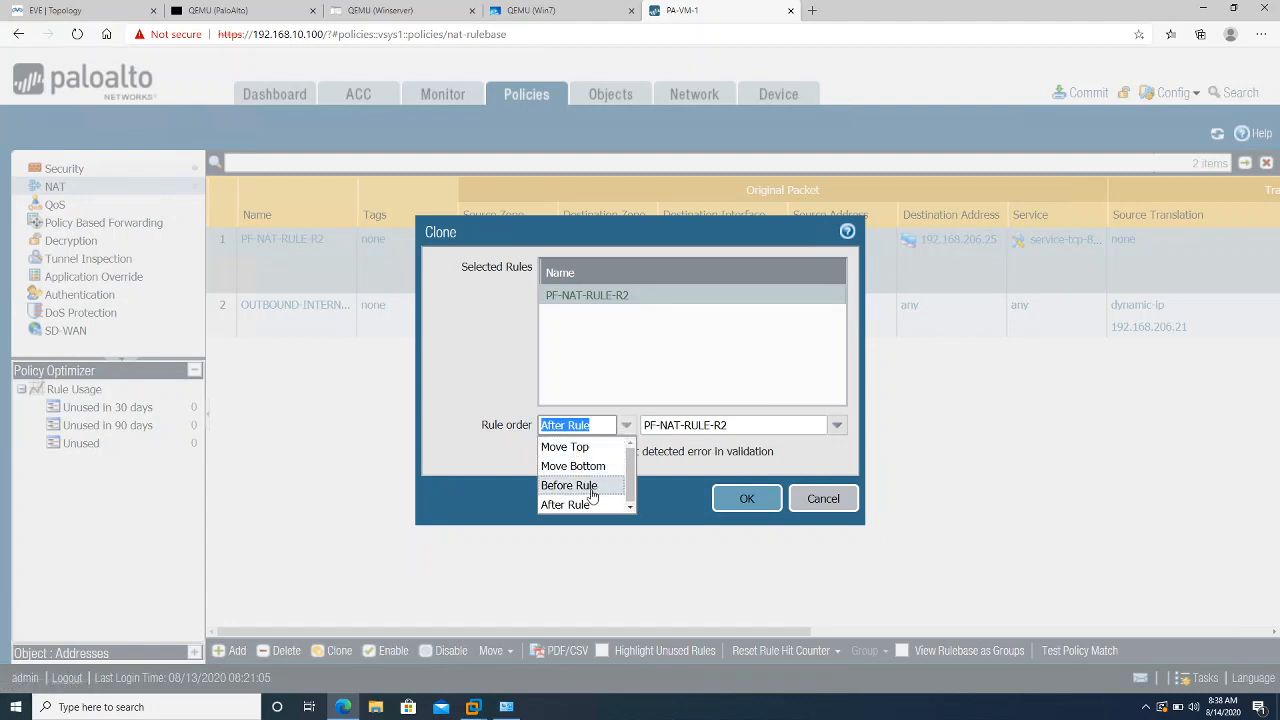
left_click(700, 474)
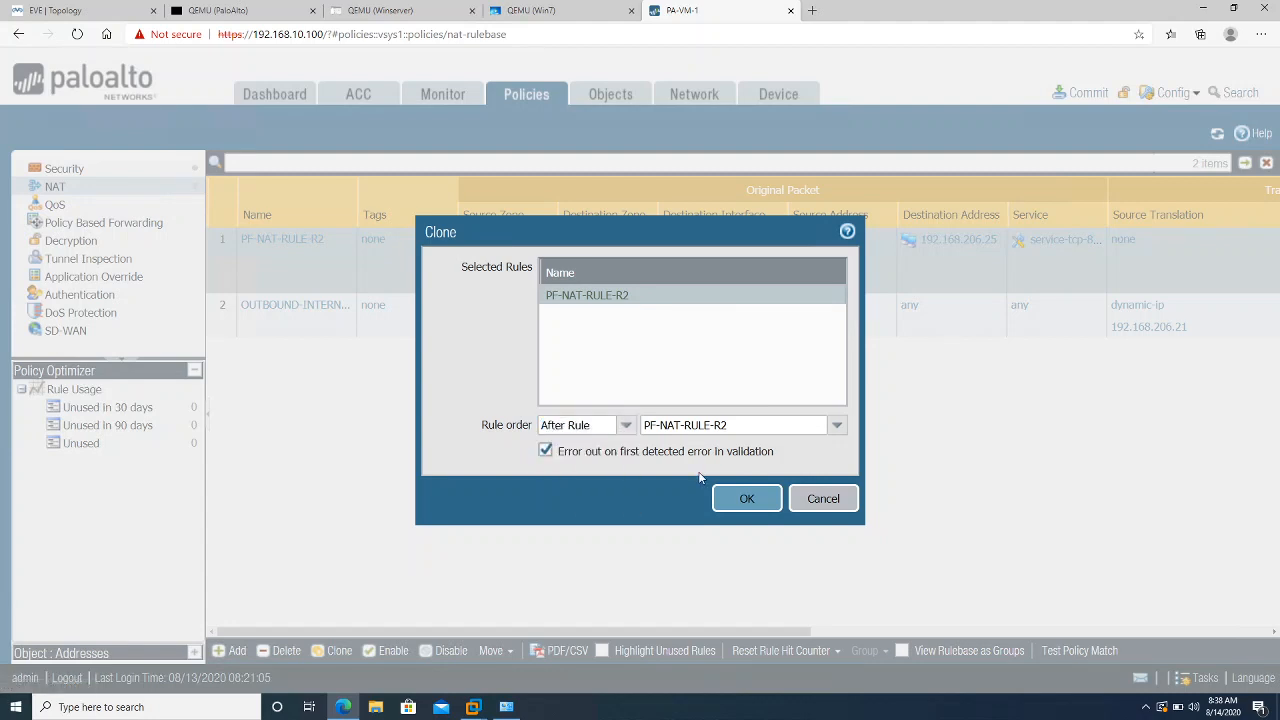
left_click(750, 503)
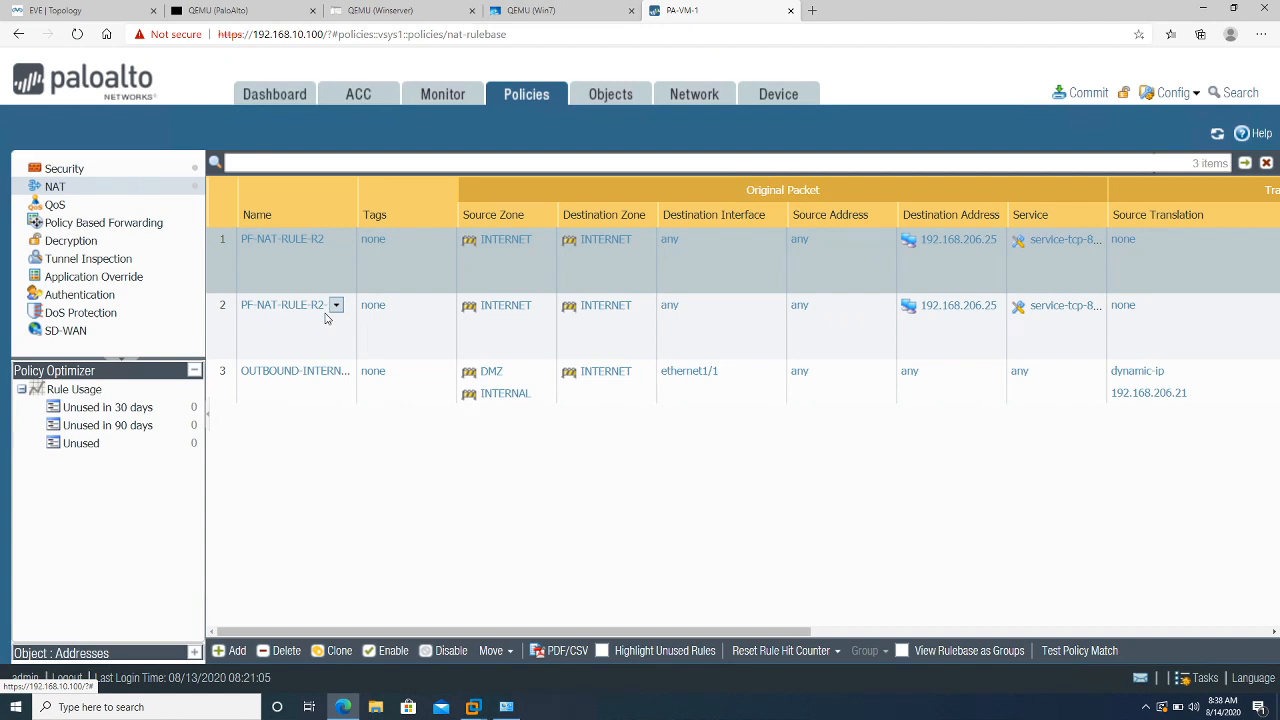
Rename the cloned NAT rule with a WINServer suffix
left_click(266, 306)
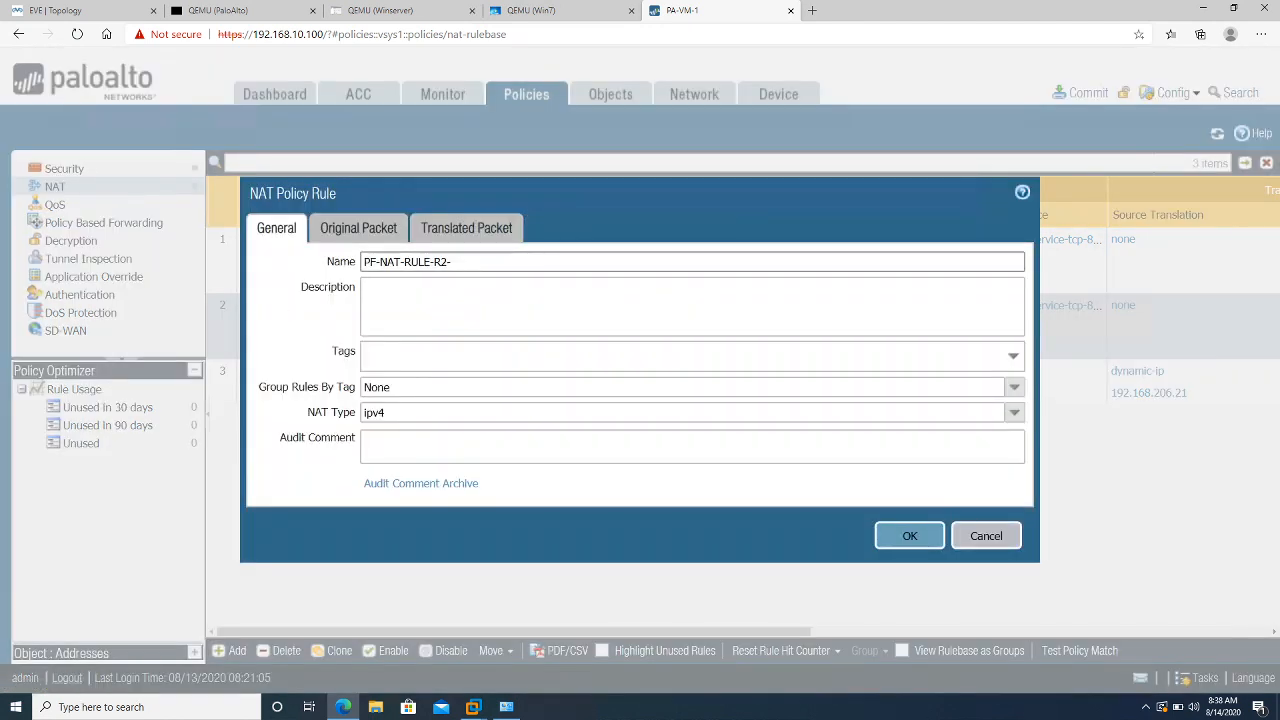
key("BackSpace")
key("BackSpace")
type("WINServer")
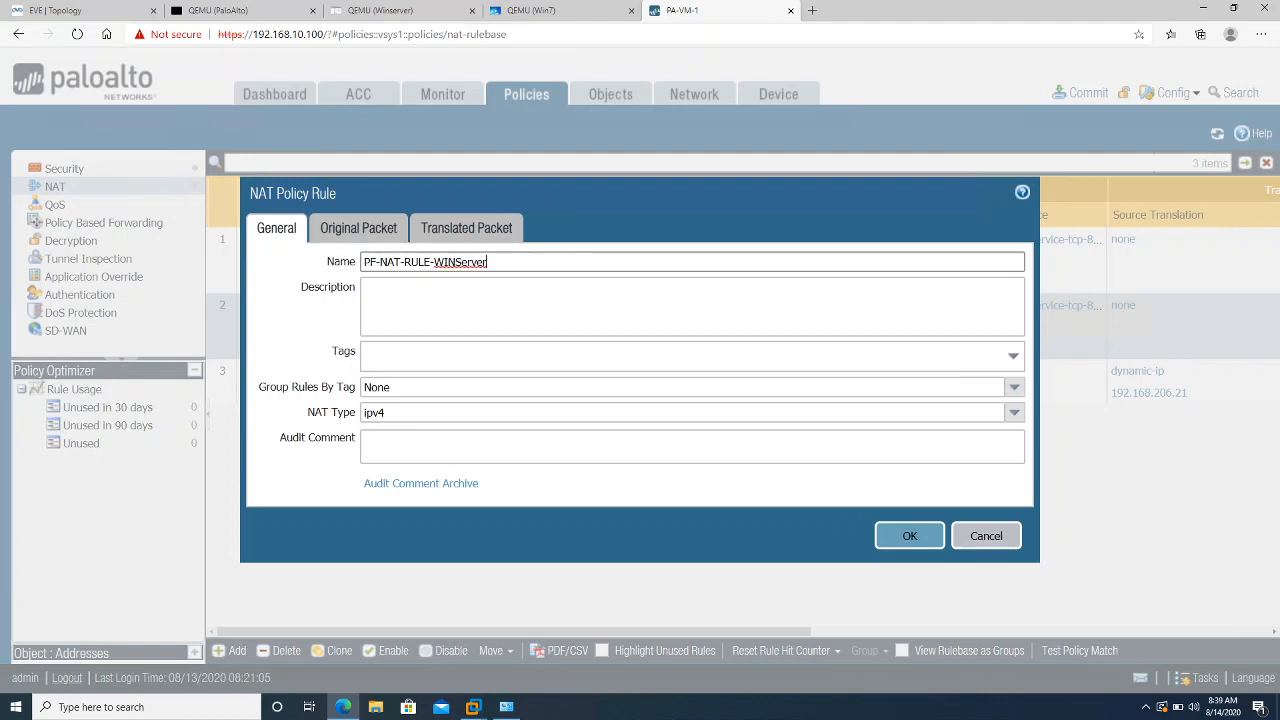
Create and assign TCP service service-tcp-8181 with destination port 8181
left_click(362, 236)
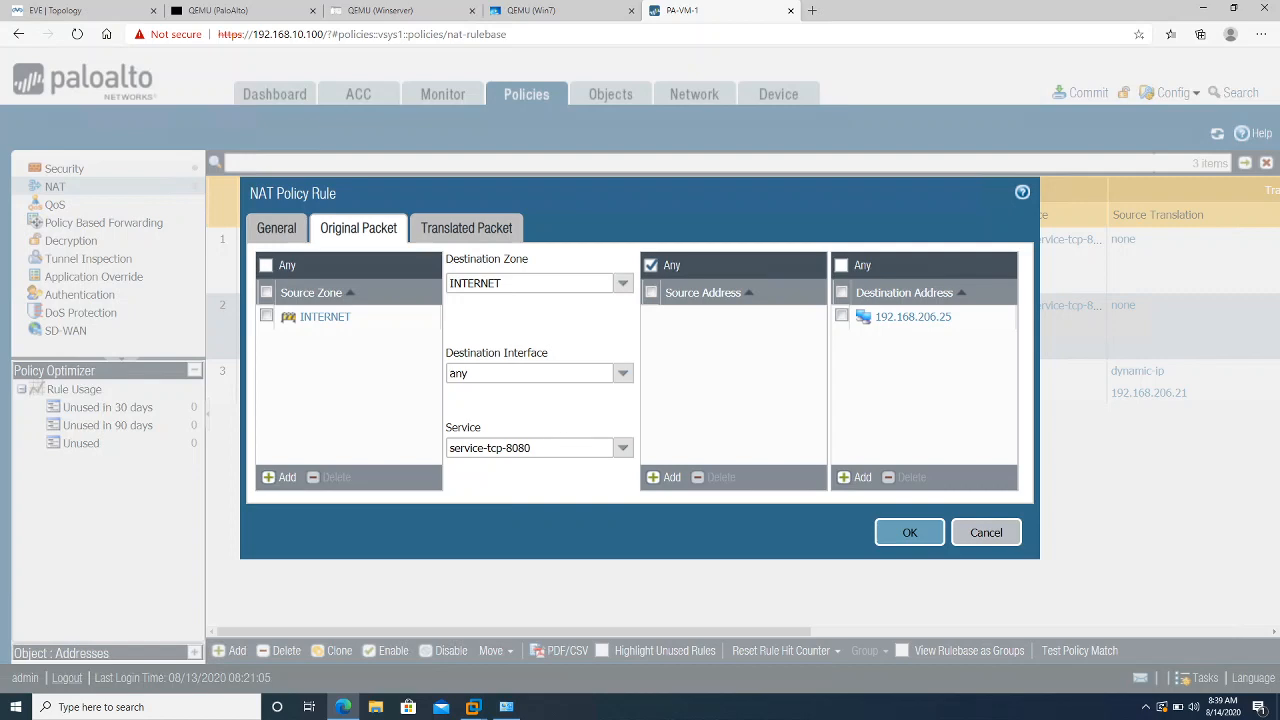
left_click(622, 448)
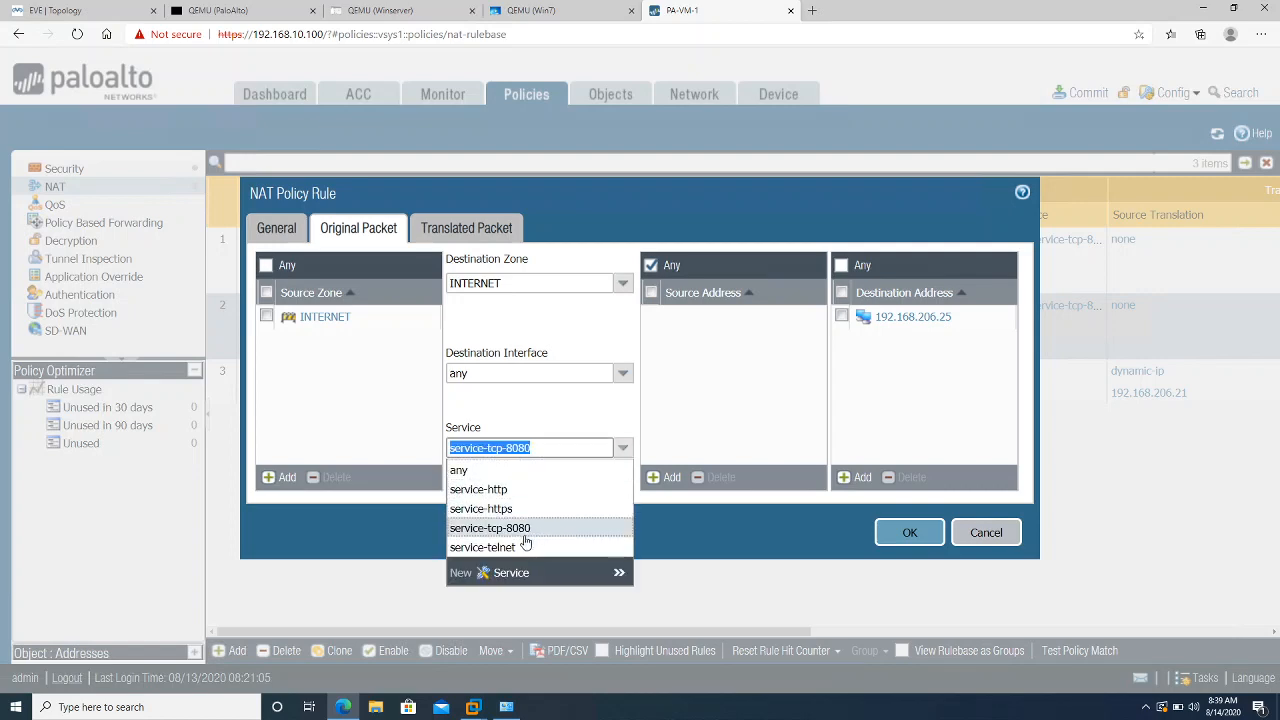
left_click(505, 574)
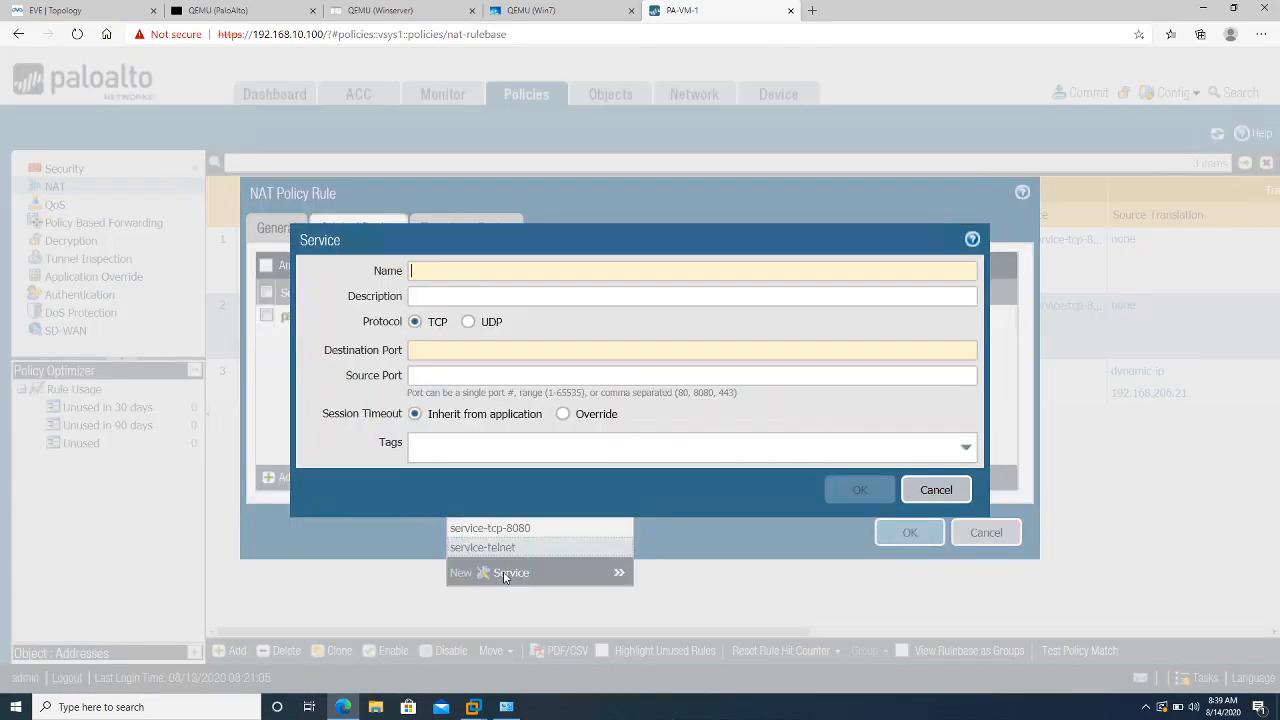
type("service-tcp-")
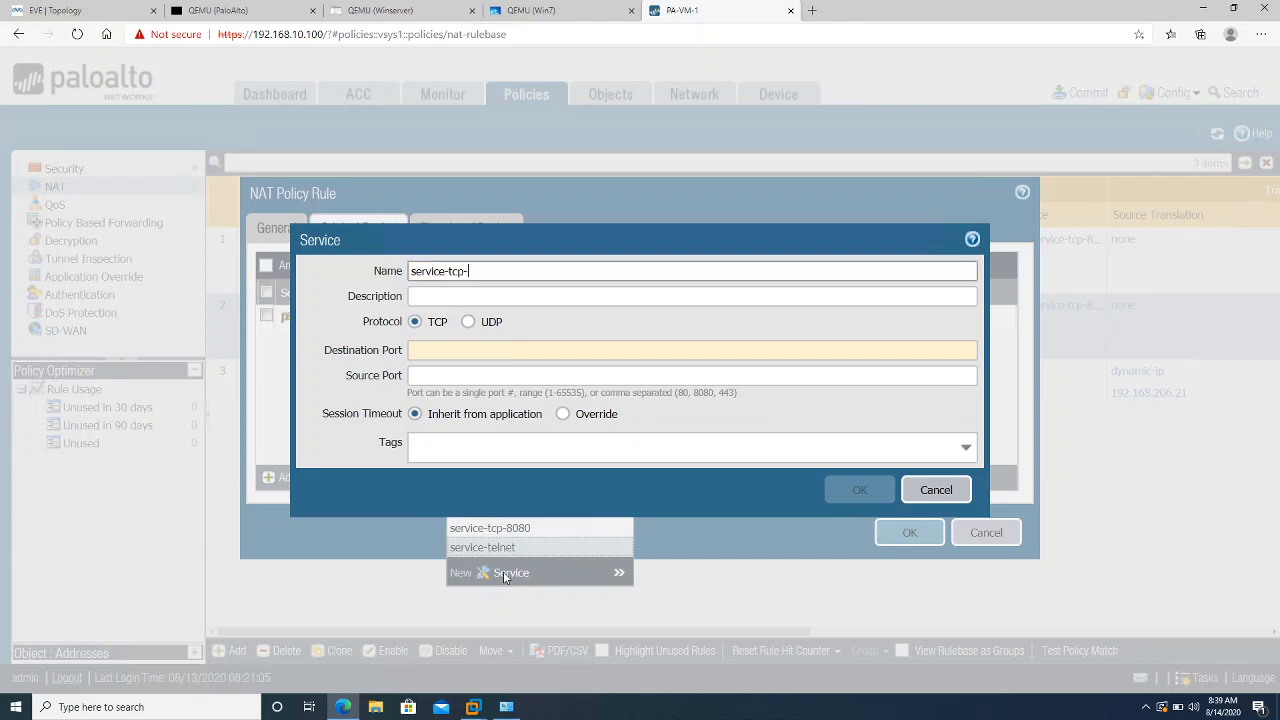
type("8181")
left_click(532, 352)
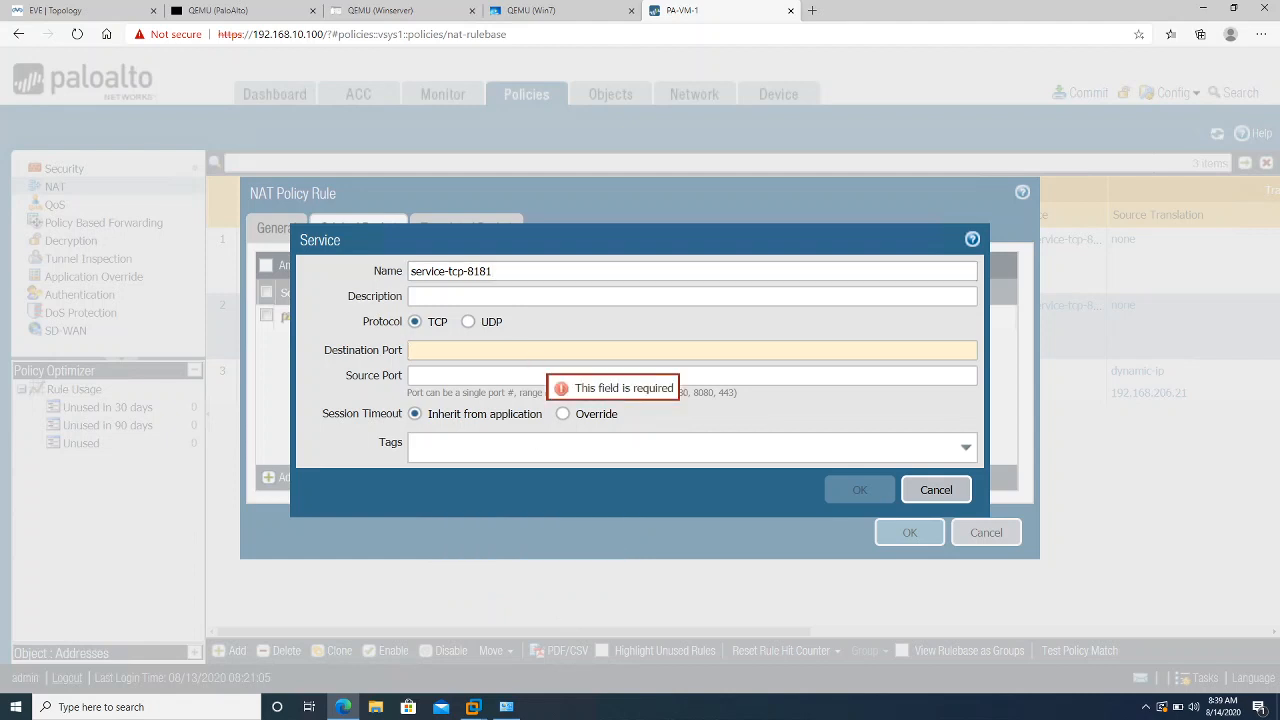
type("8181")
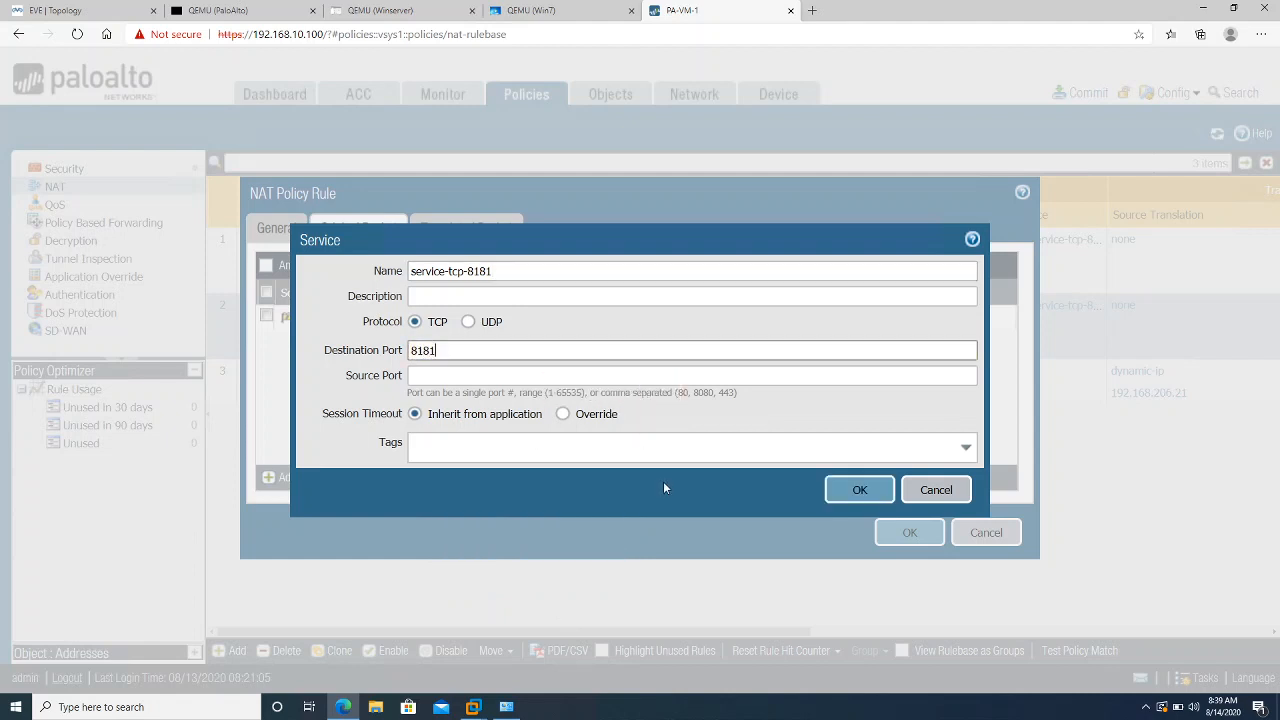
left_click(857, 492)
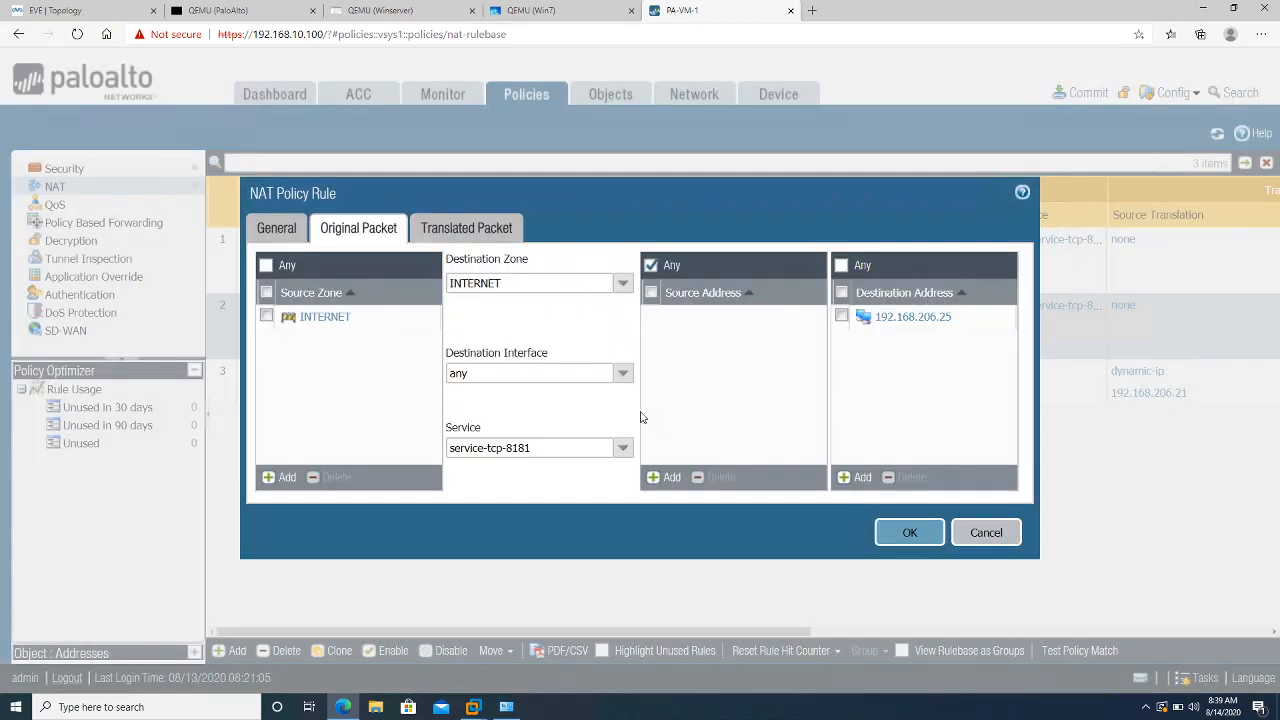
Change the translated address to 172.16.10.100, keep port 80, and save PF-NAT-RULE-WINServer
left_click(450, 233)
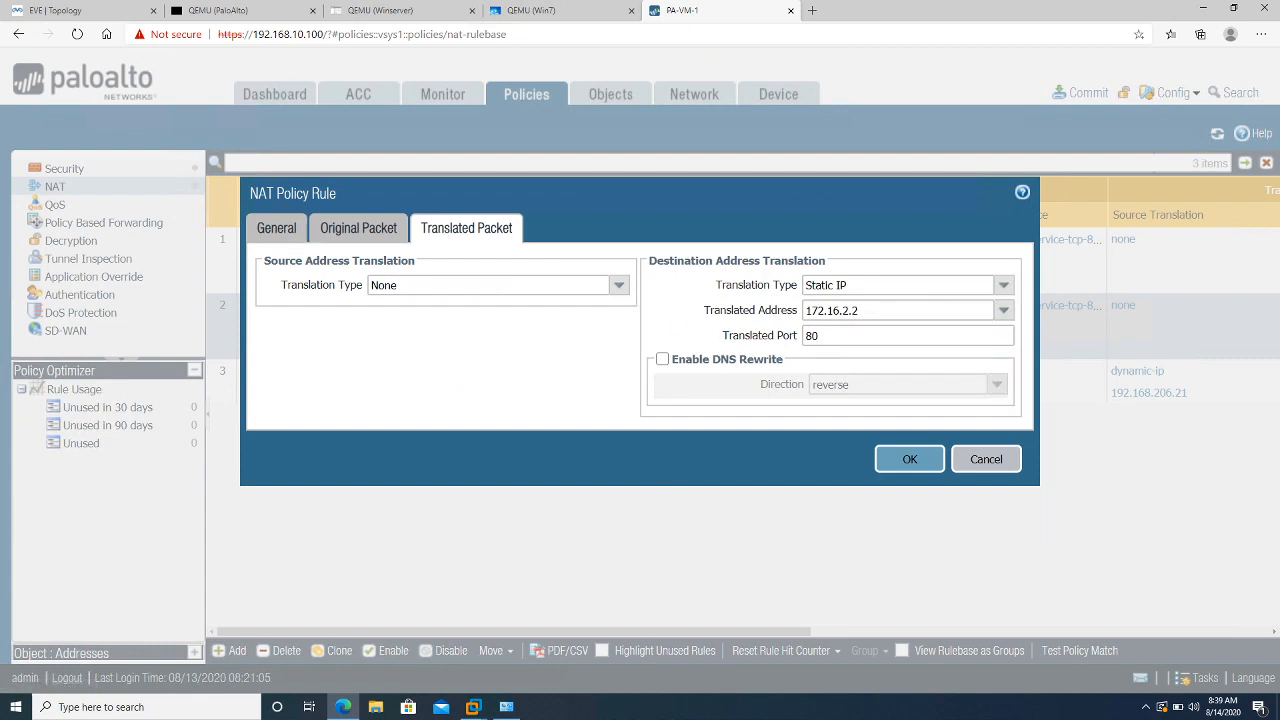
left_click(850, 311)
left_click(862, 311)
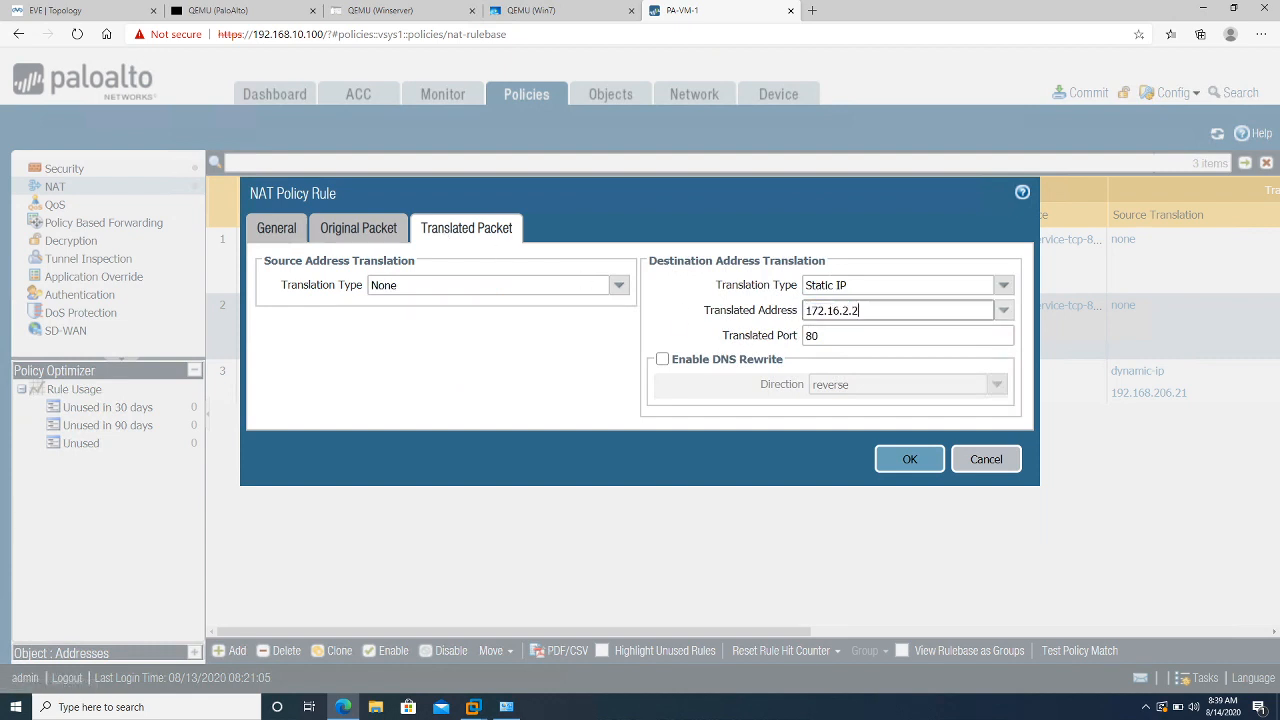
type("10.100")
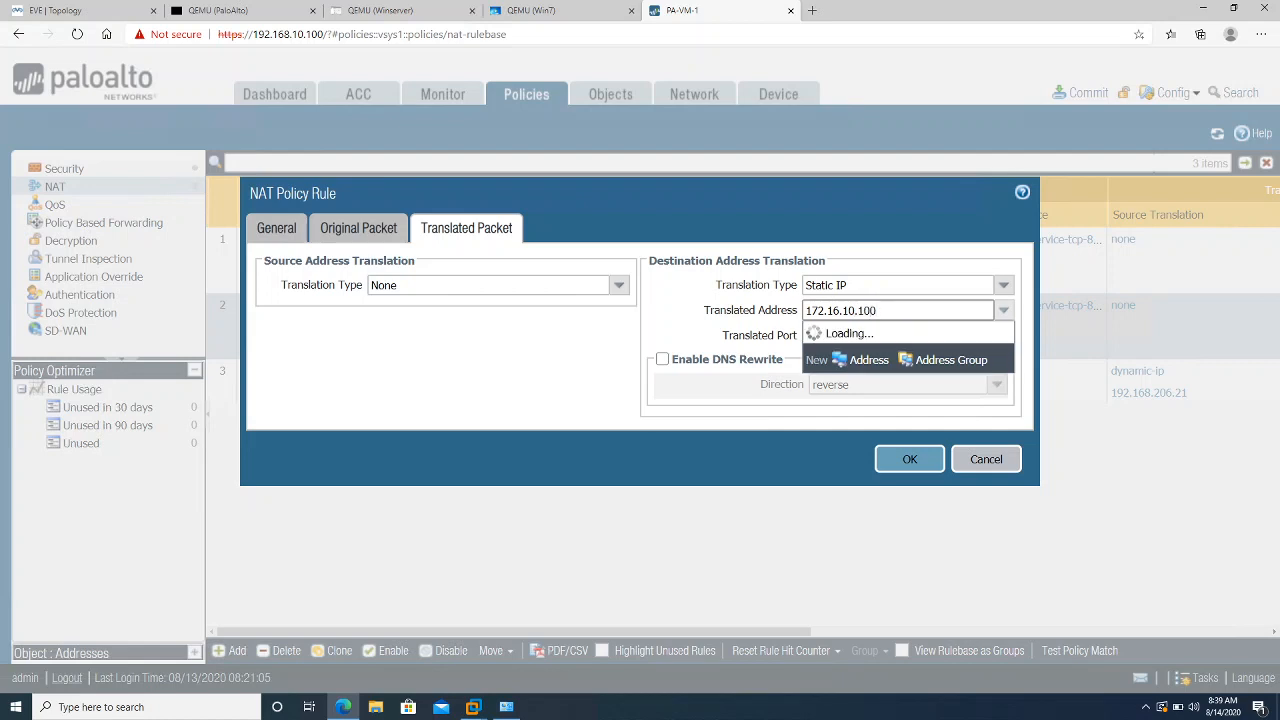
key("Tab")
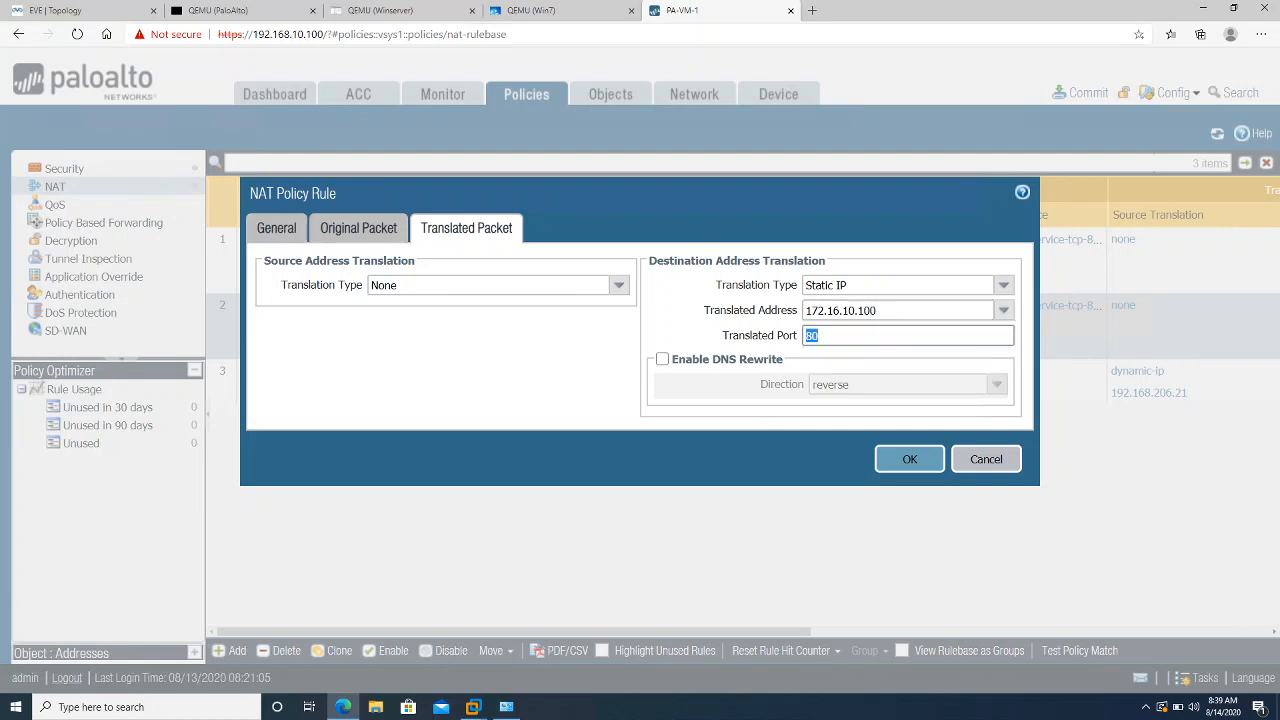
left_click(791, 453)
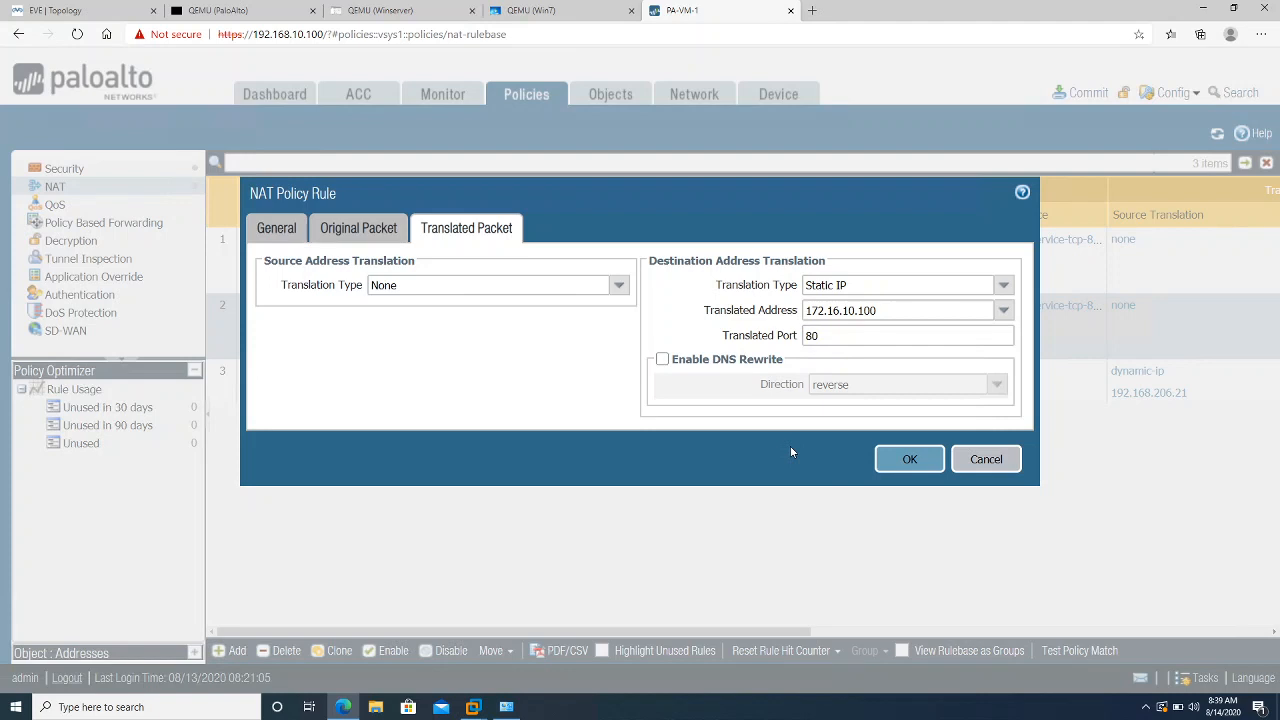
left_click(882, 463)
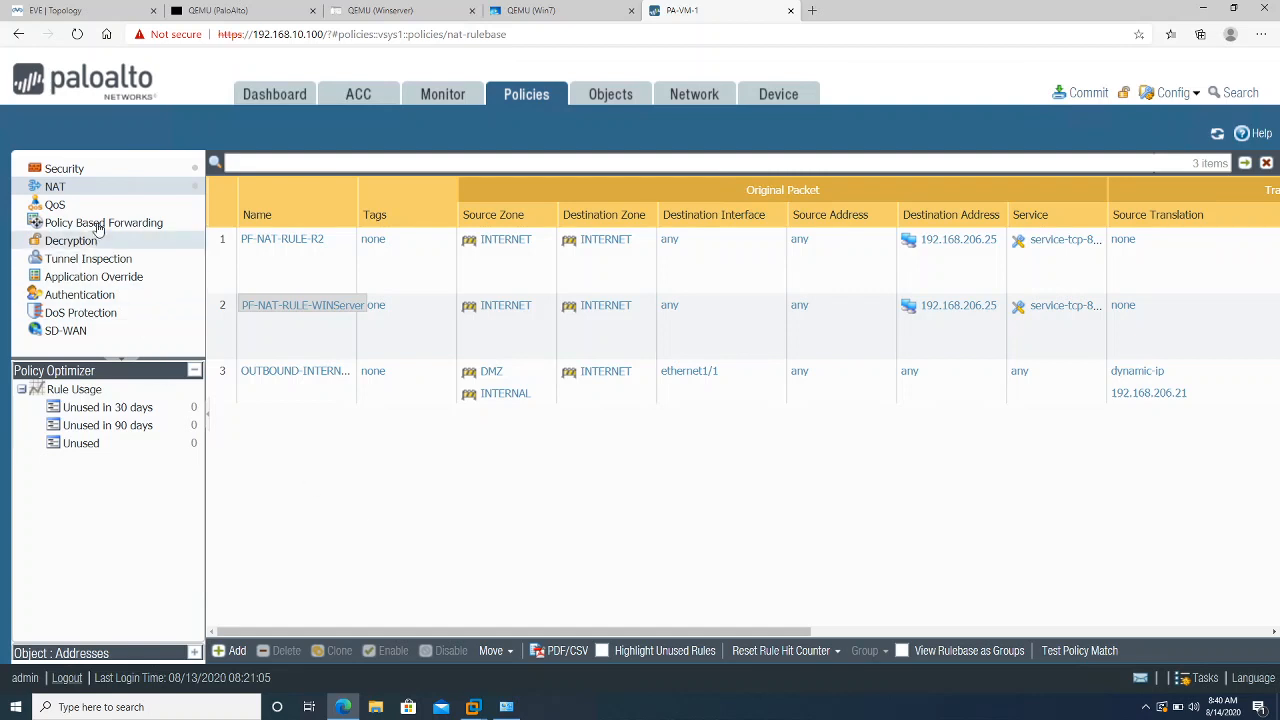
Open the INBOUND-ACCESS security rule and review its source and destination settings
left_click(64, 172)
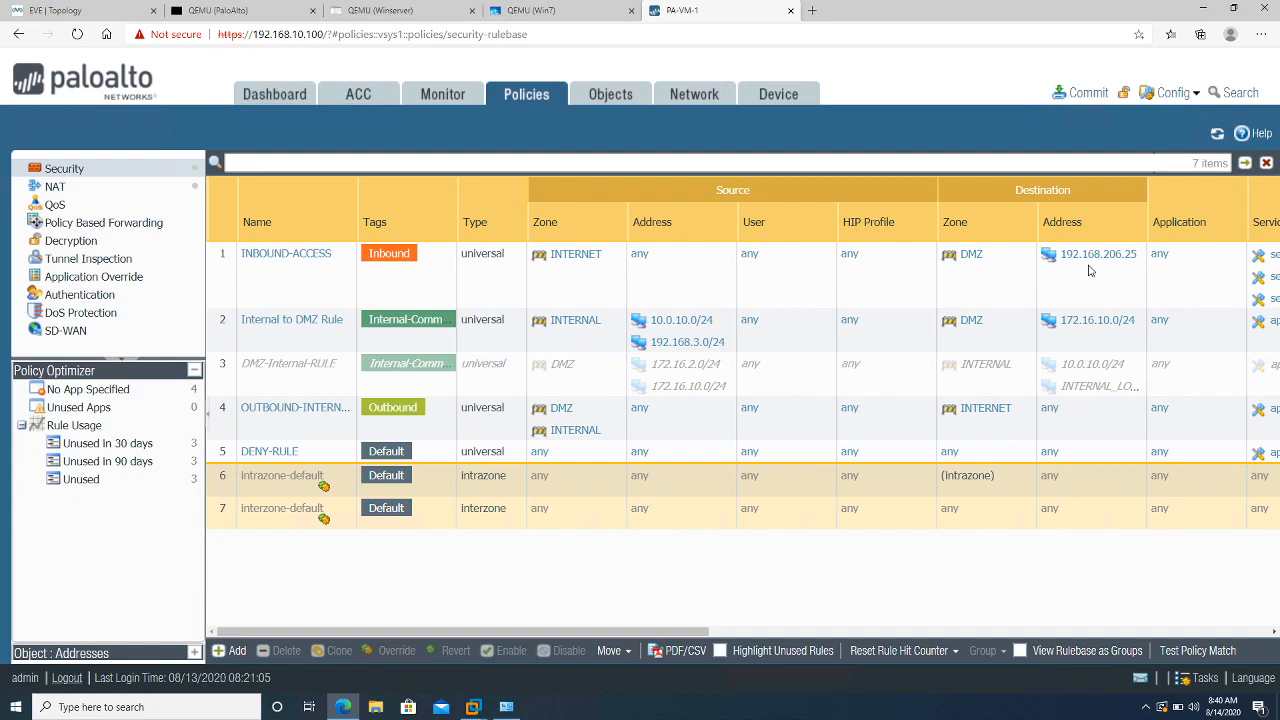
left_click(263, 255)
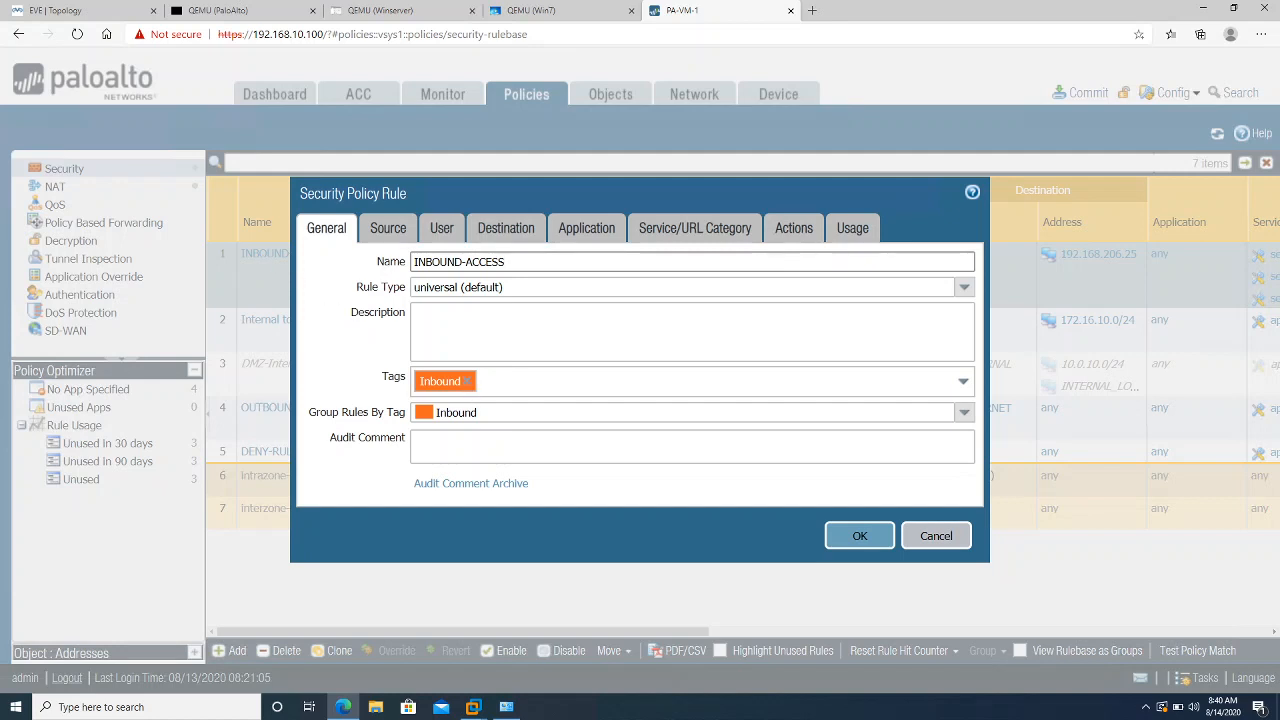
left_click(386, 232)
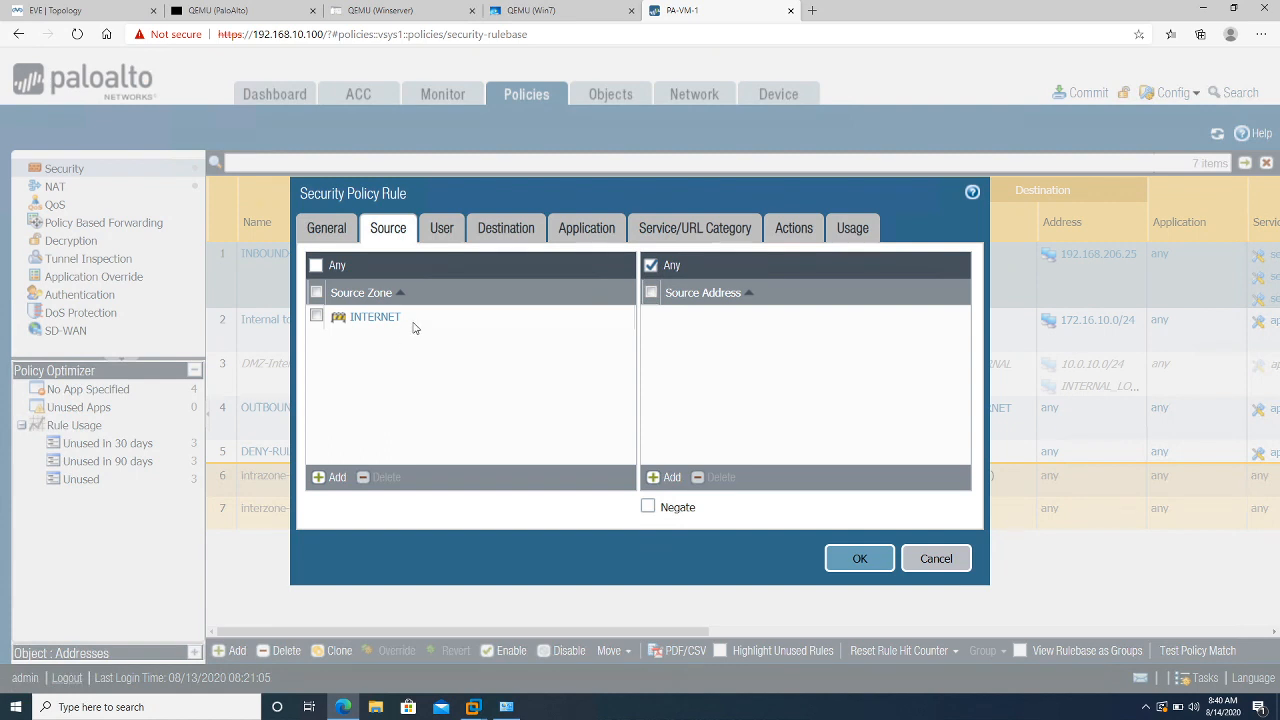
left_click(499, 230)
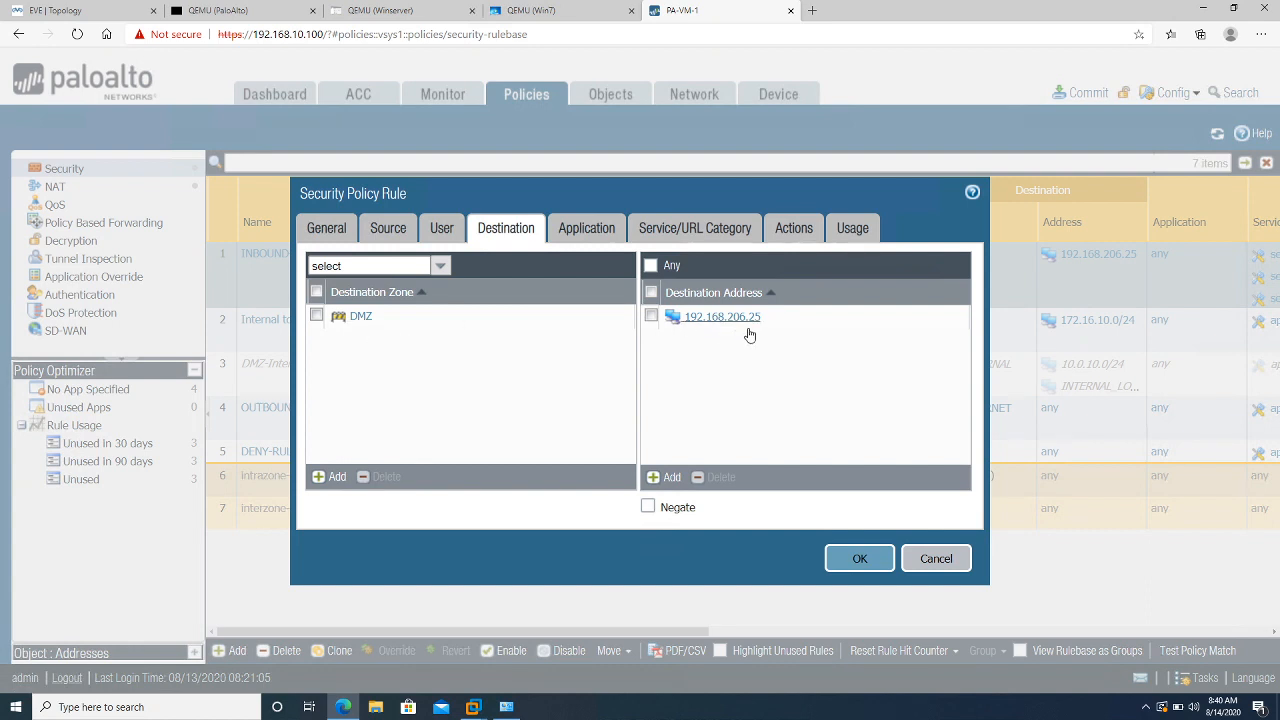
Replace the http, https and telnet services with service-tcp-8080 and service-tcp-8181, keeping action Allow
left_click(676, 229)
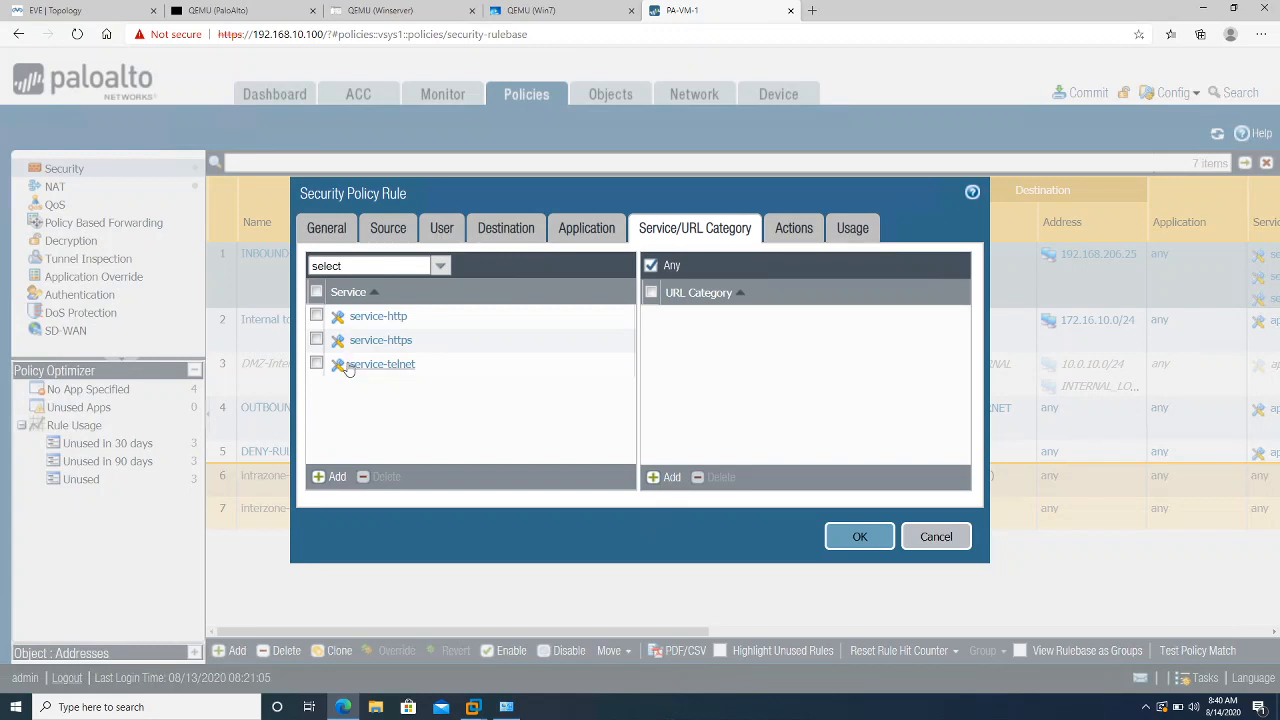
left_click(316, 292)
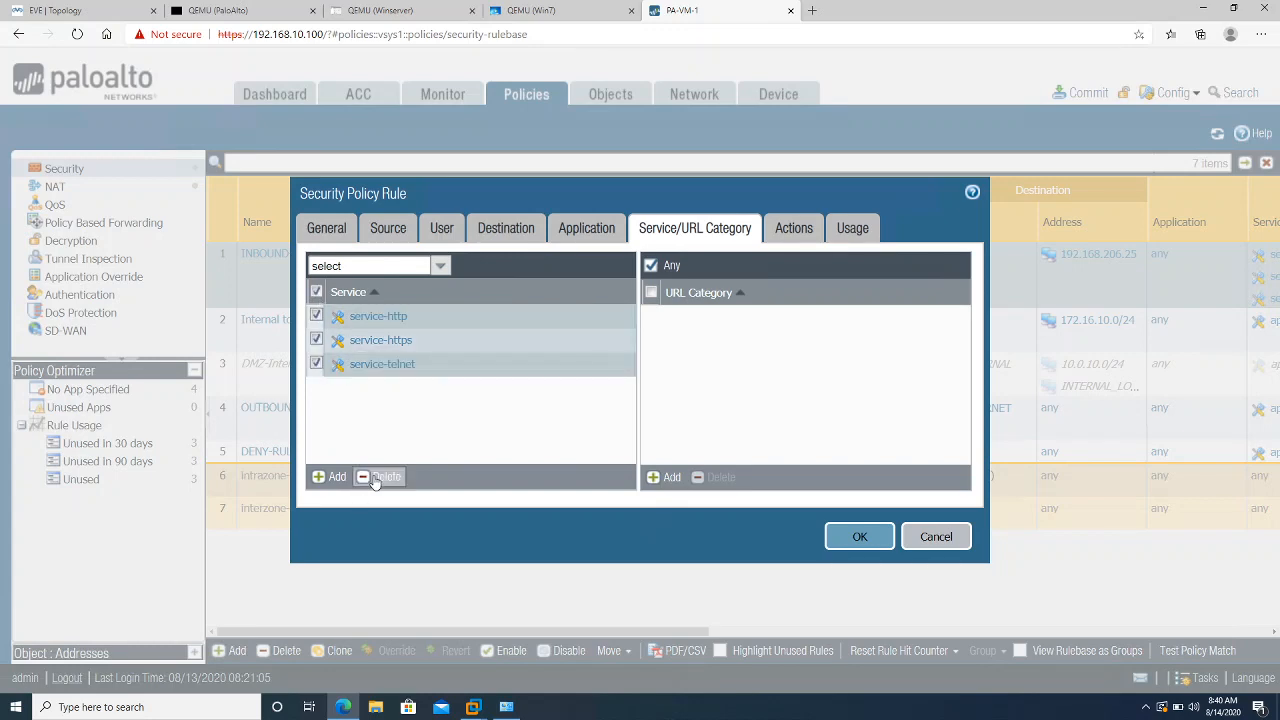
left_click(376, 476)
left_click(322, 476)
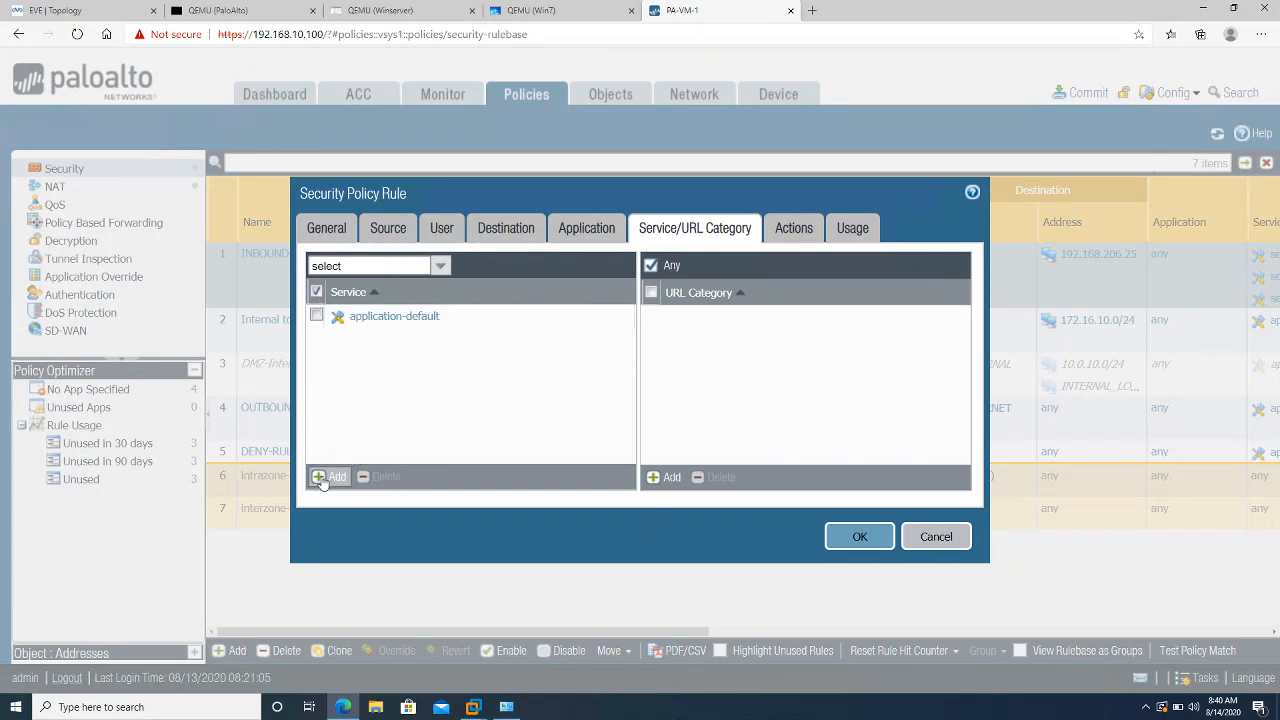
left_click(443, 384)
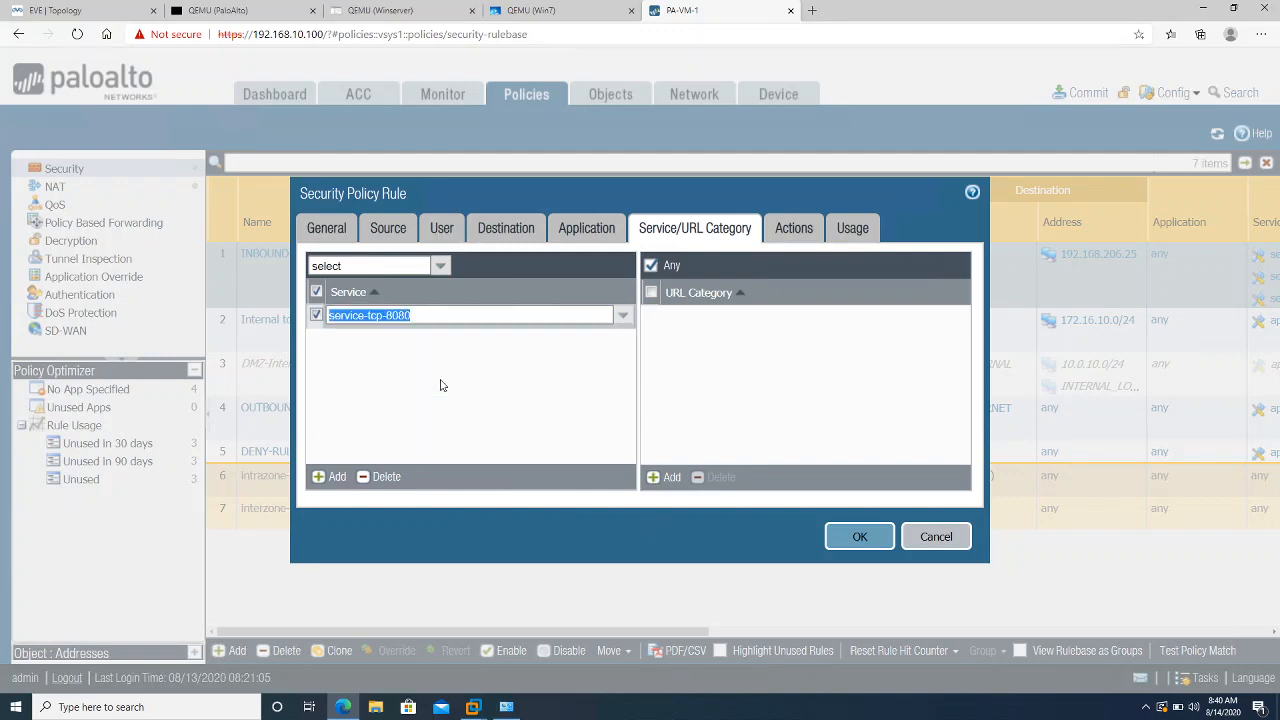
left_click(331, 480)
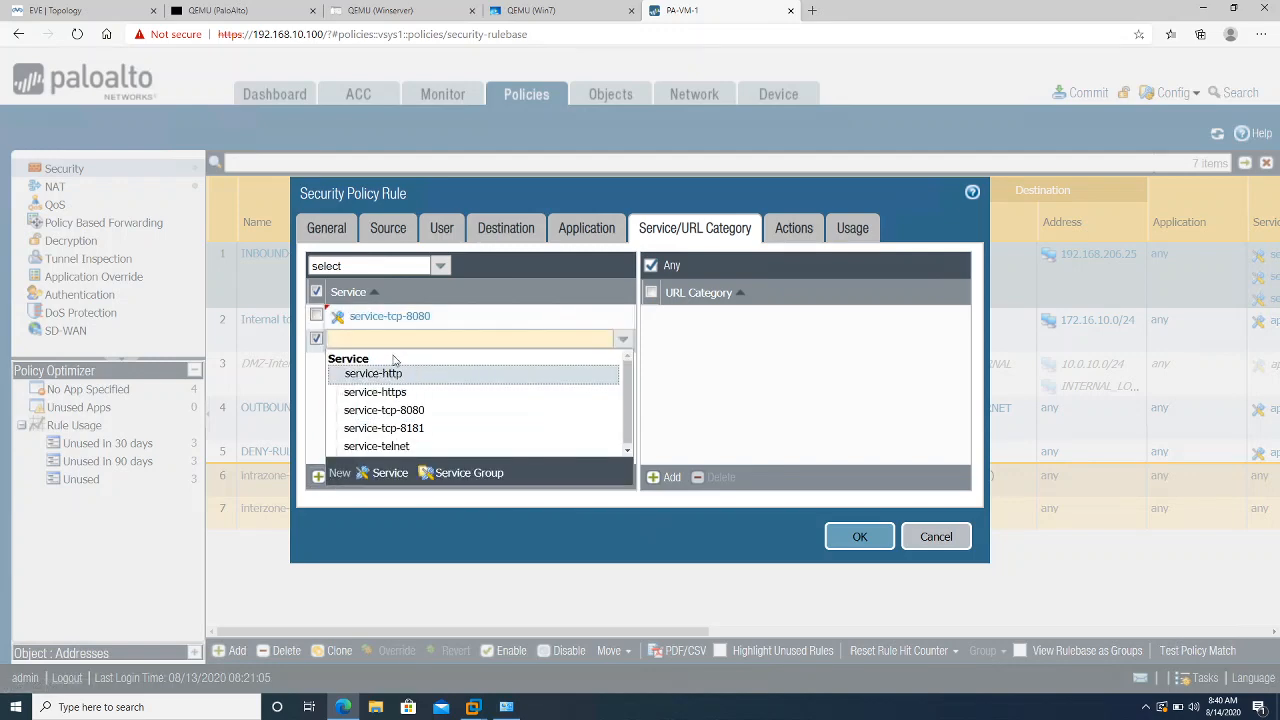
left_click(384, 430)
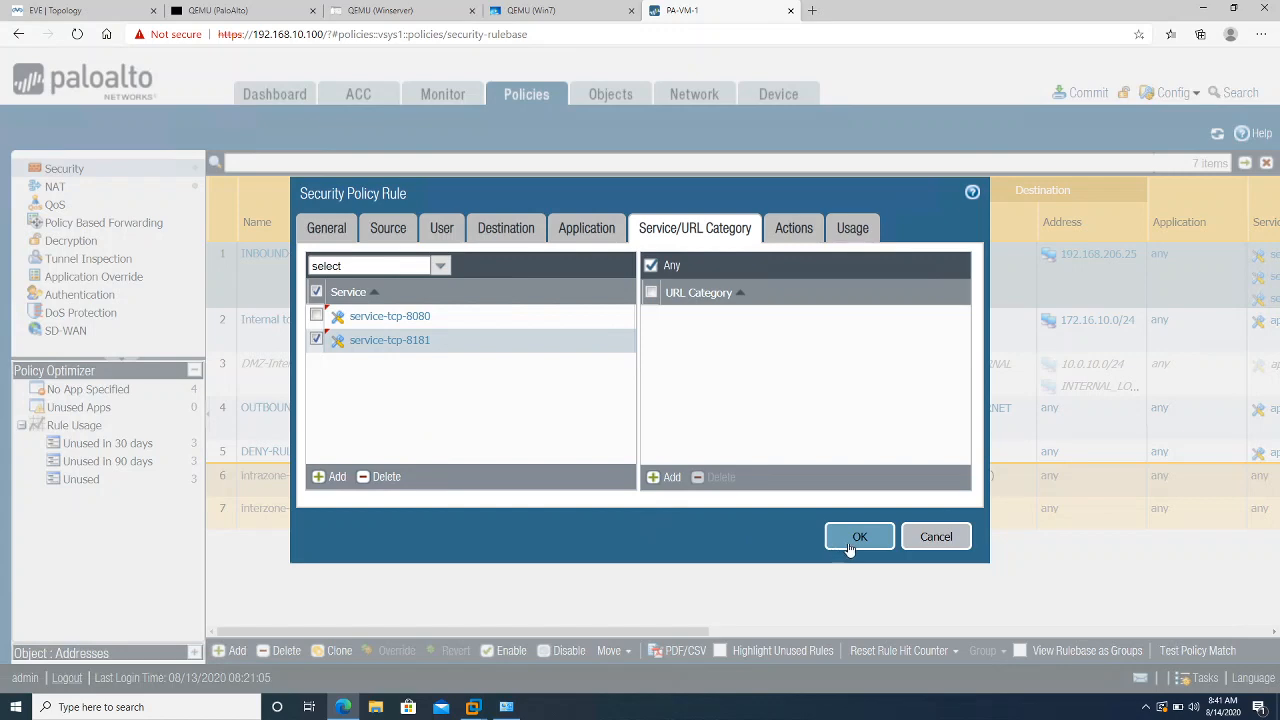
left_click(800, 231)
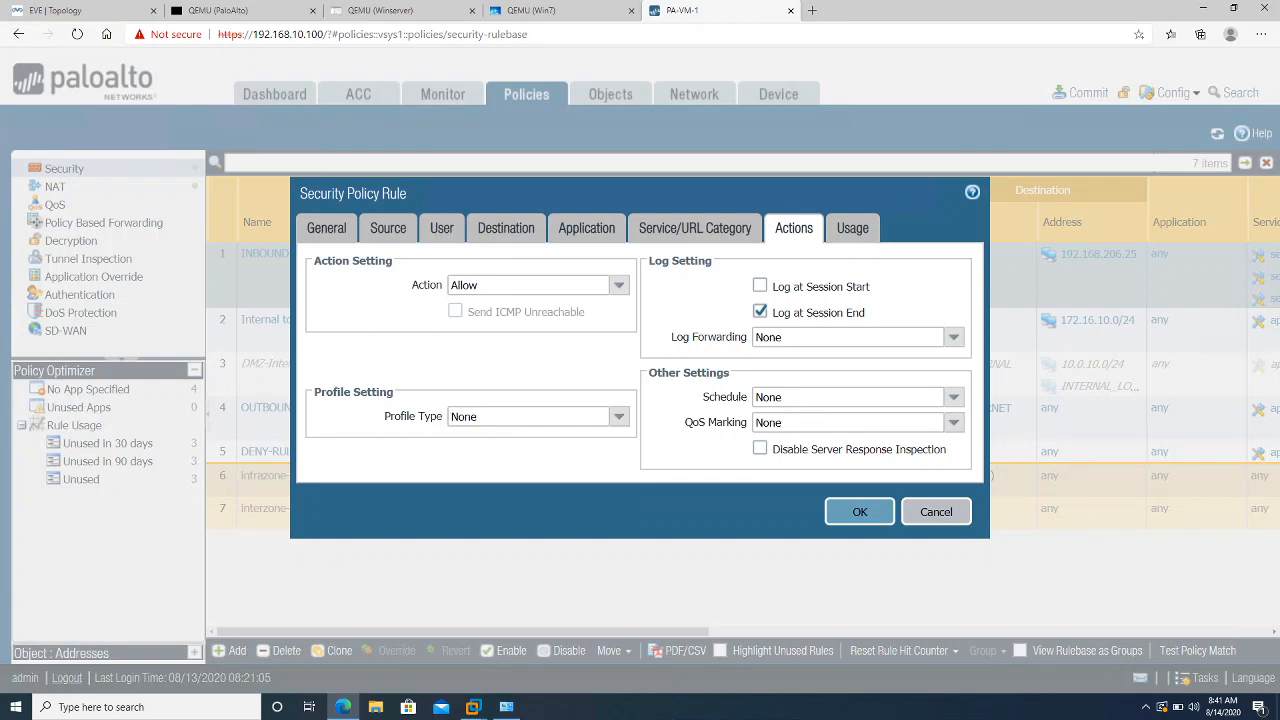
Apply the INBOUND-ACCESS rule edits and save the candidate configuration to .snapshot.xml
left_click(860, 513)
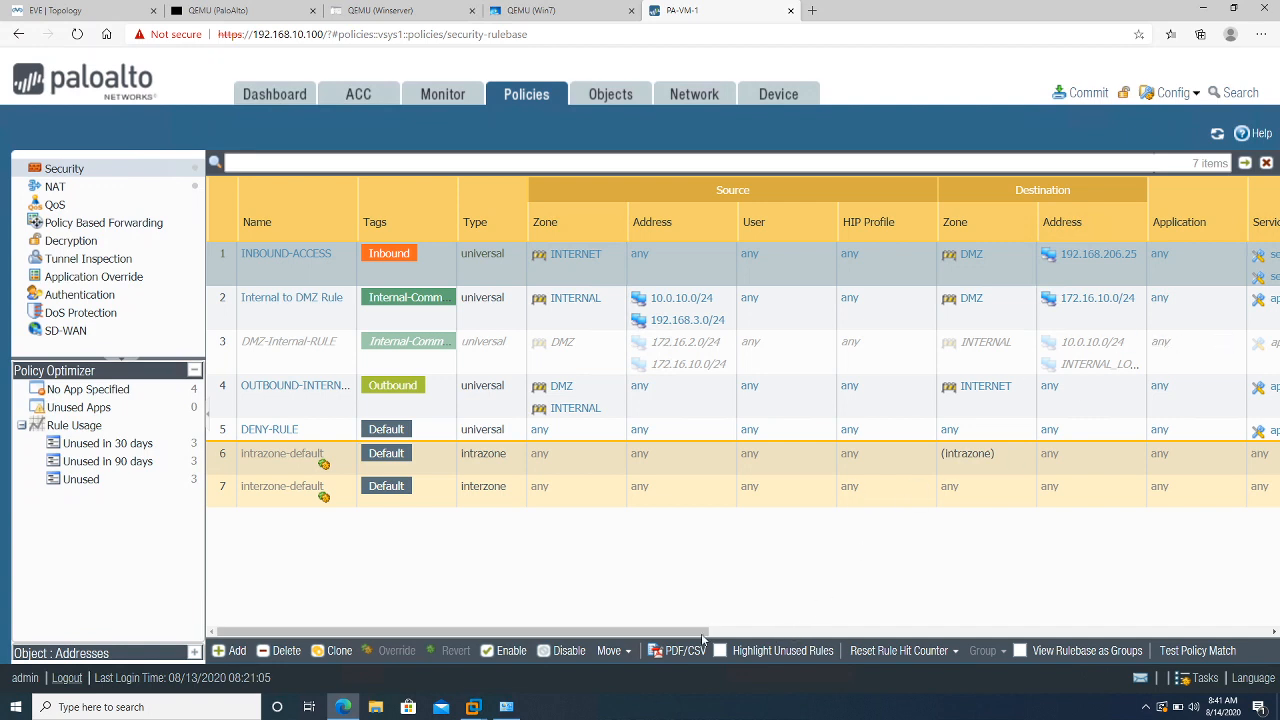
left_click_drag(701, 633, 563, 630)
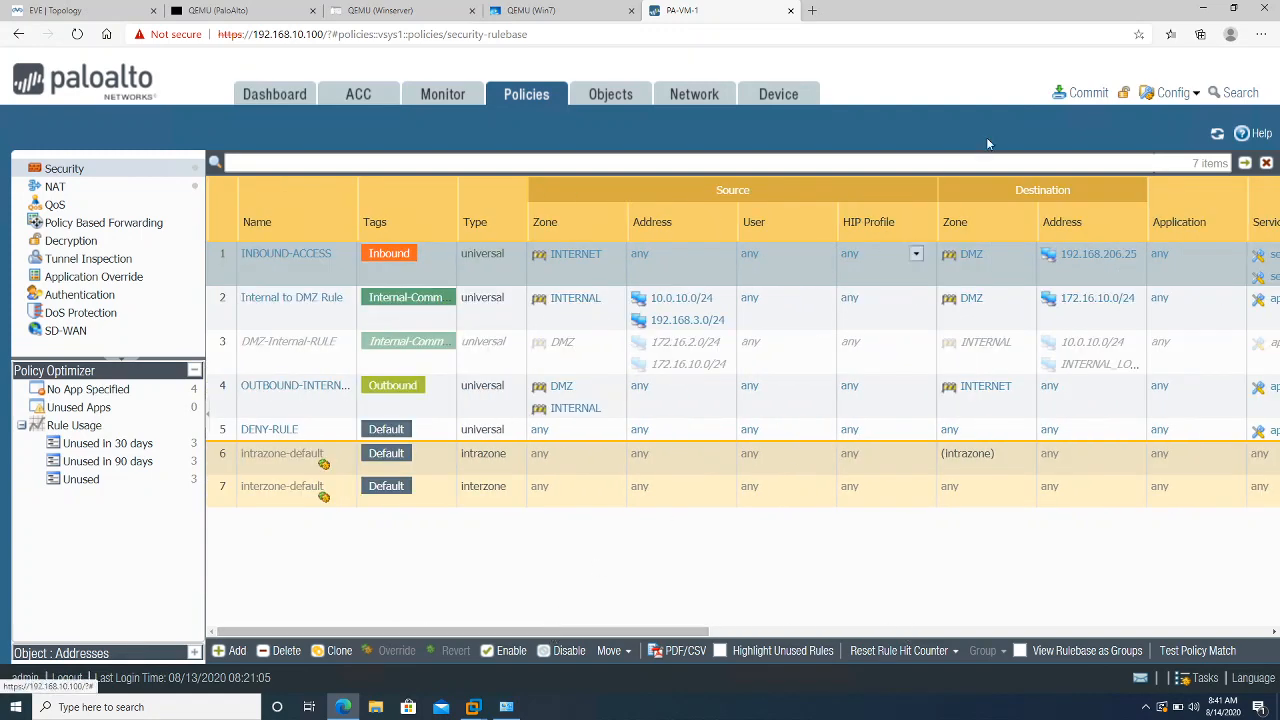
left_click(1168, 93)
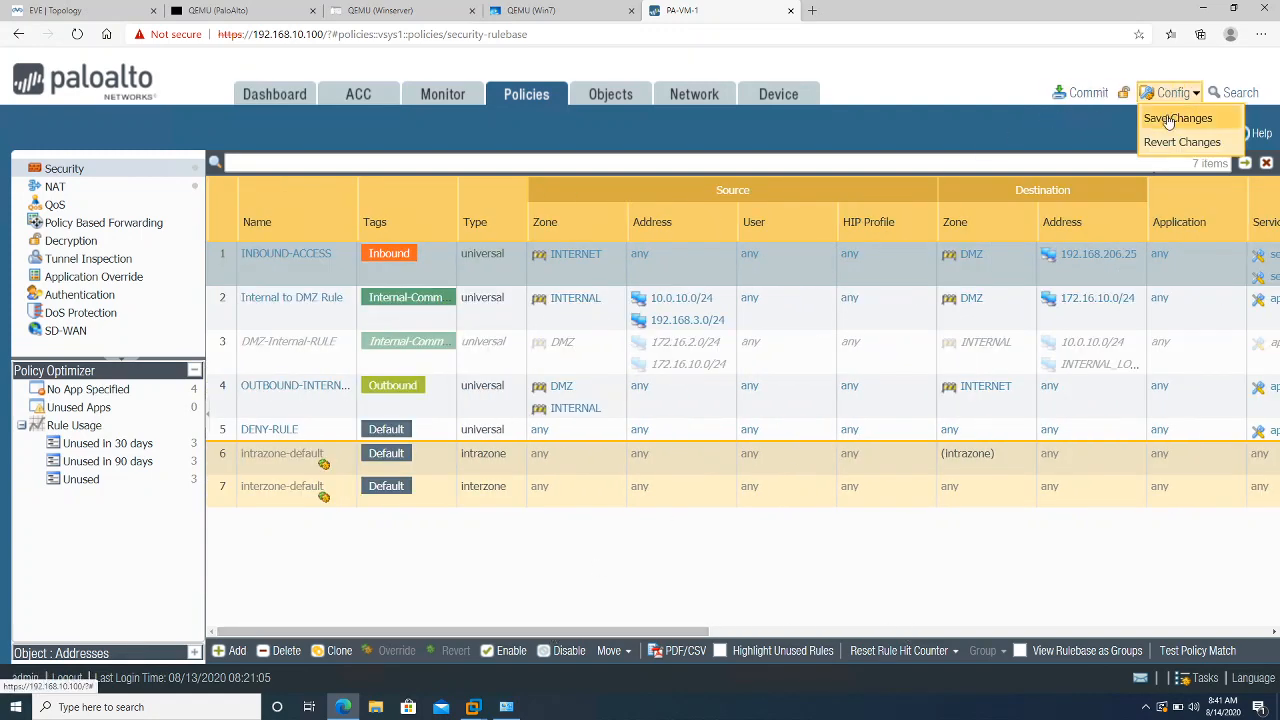
left_click(1166, 114)
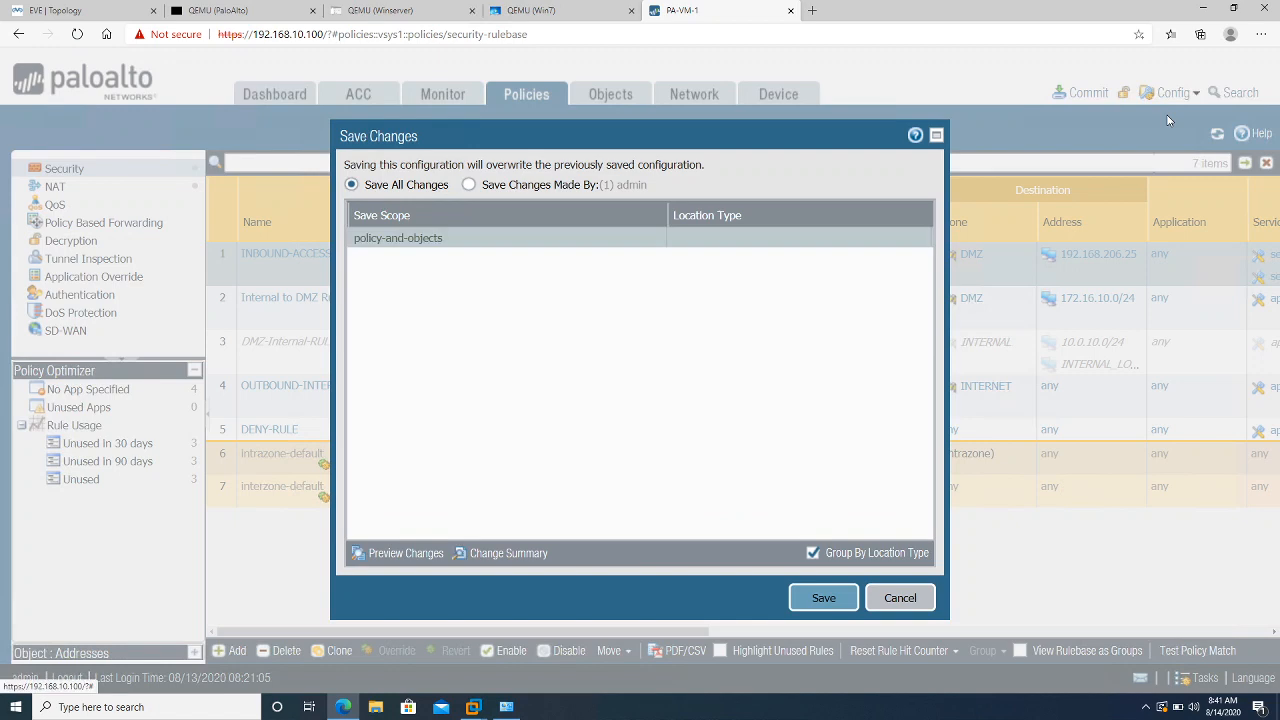
left_click(818, 598)
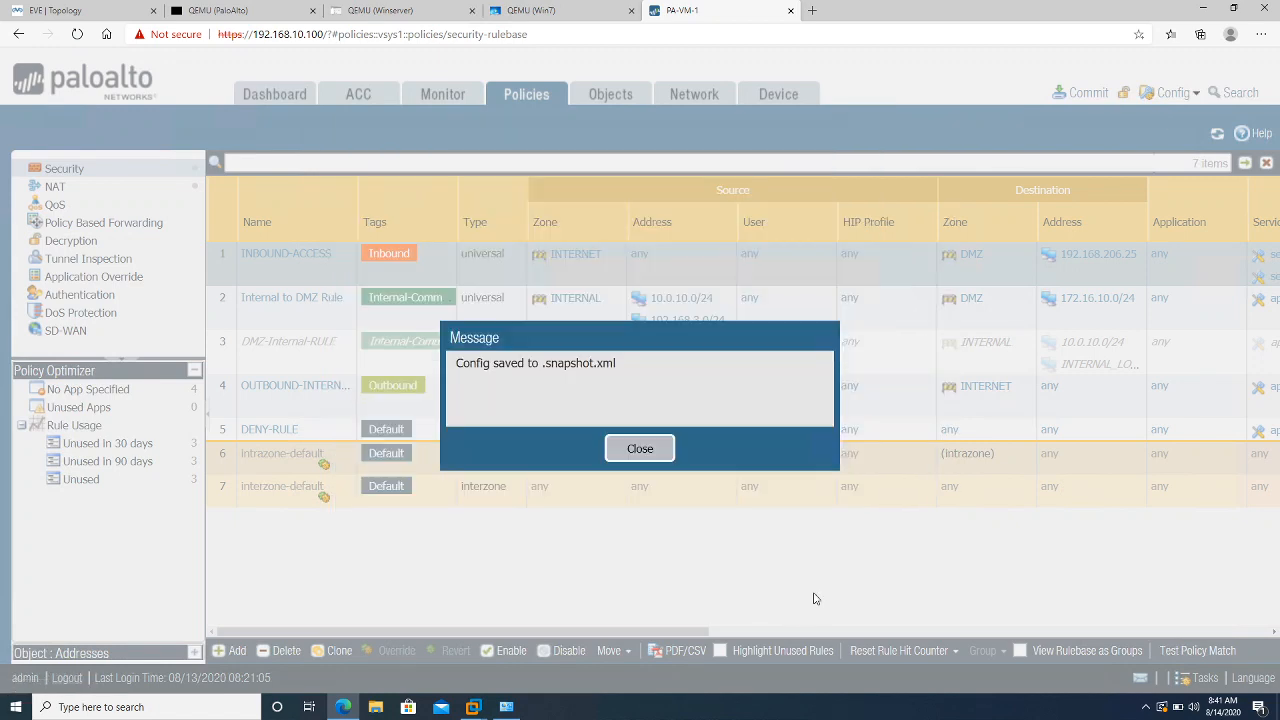
left_click(660, 458)
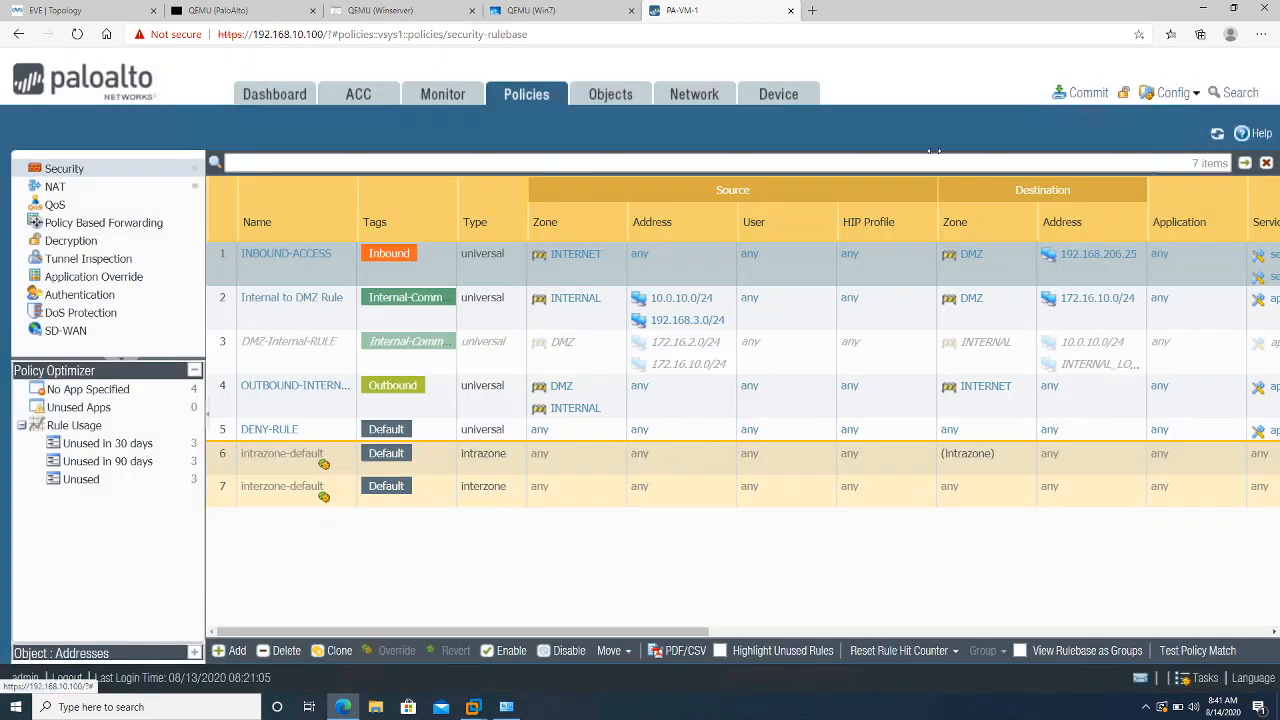
Commit all pending changes to PA-VM-1 and close the status report once it succeeds
left_click(1068, 92)
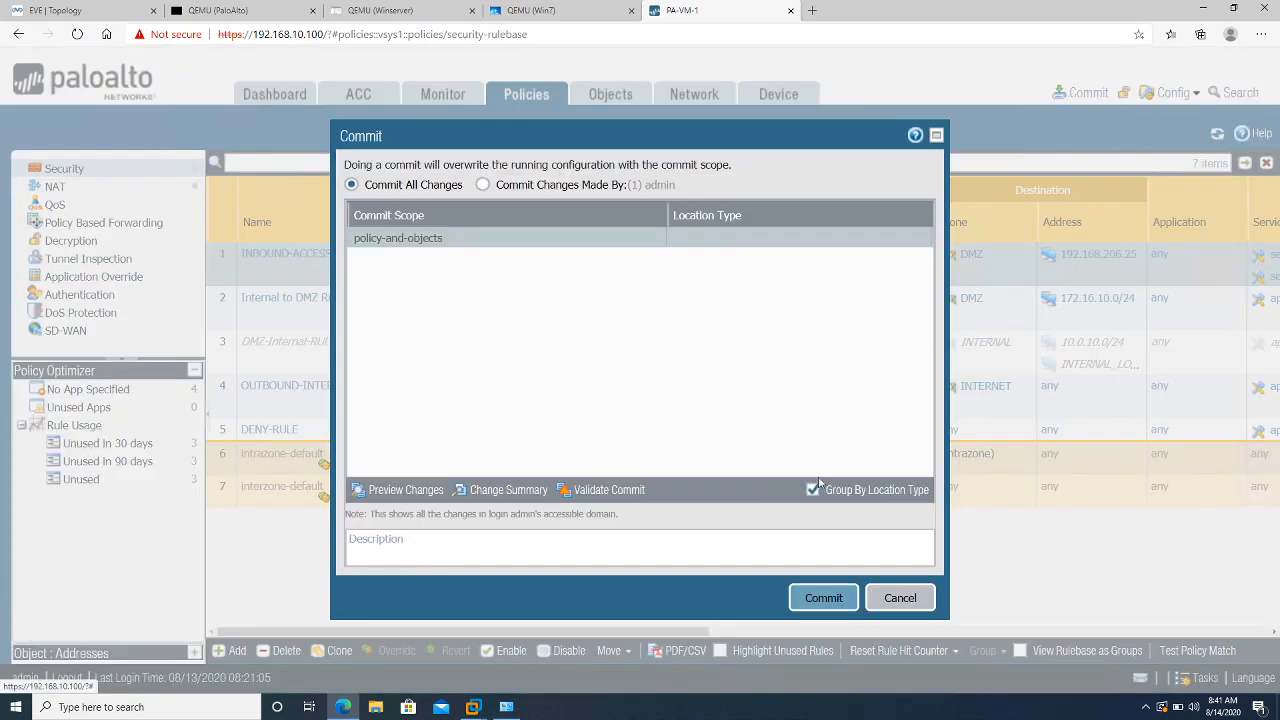
left_click(821, 597)
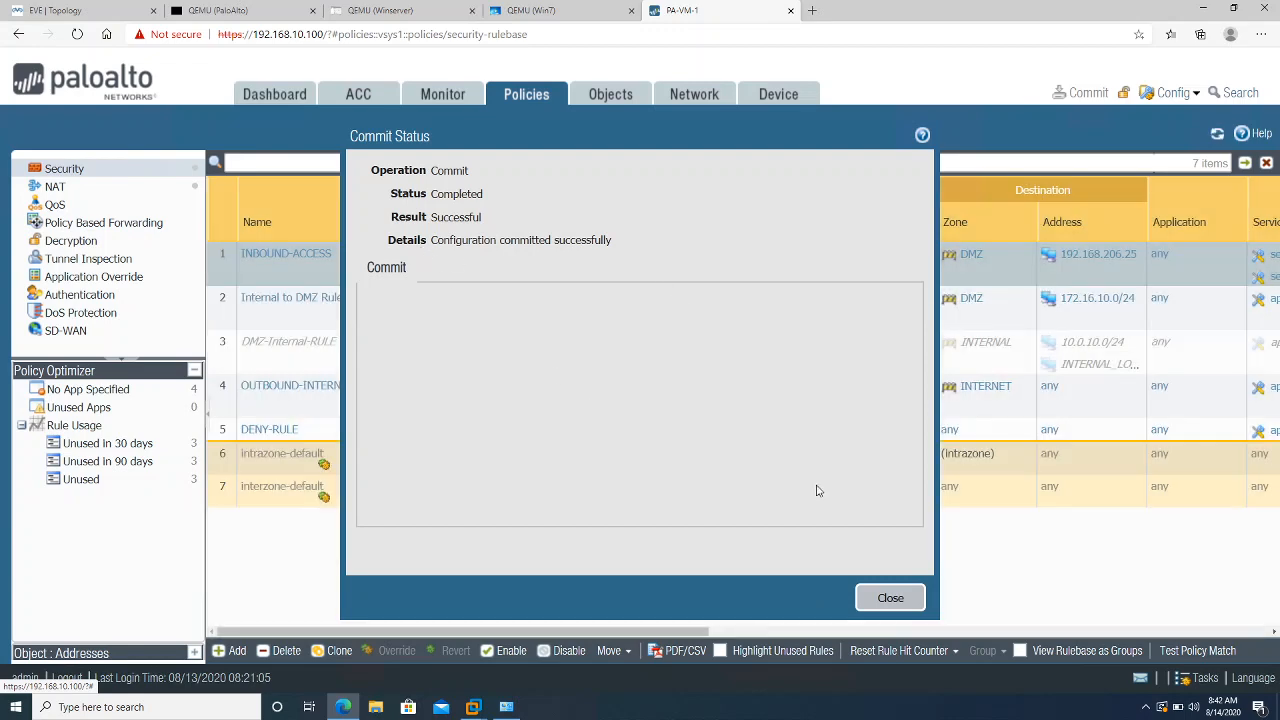
left_click(886, 598)
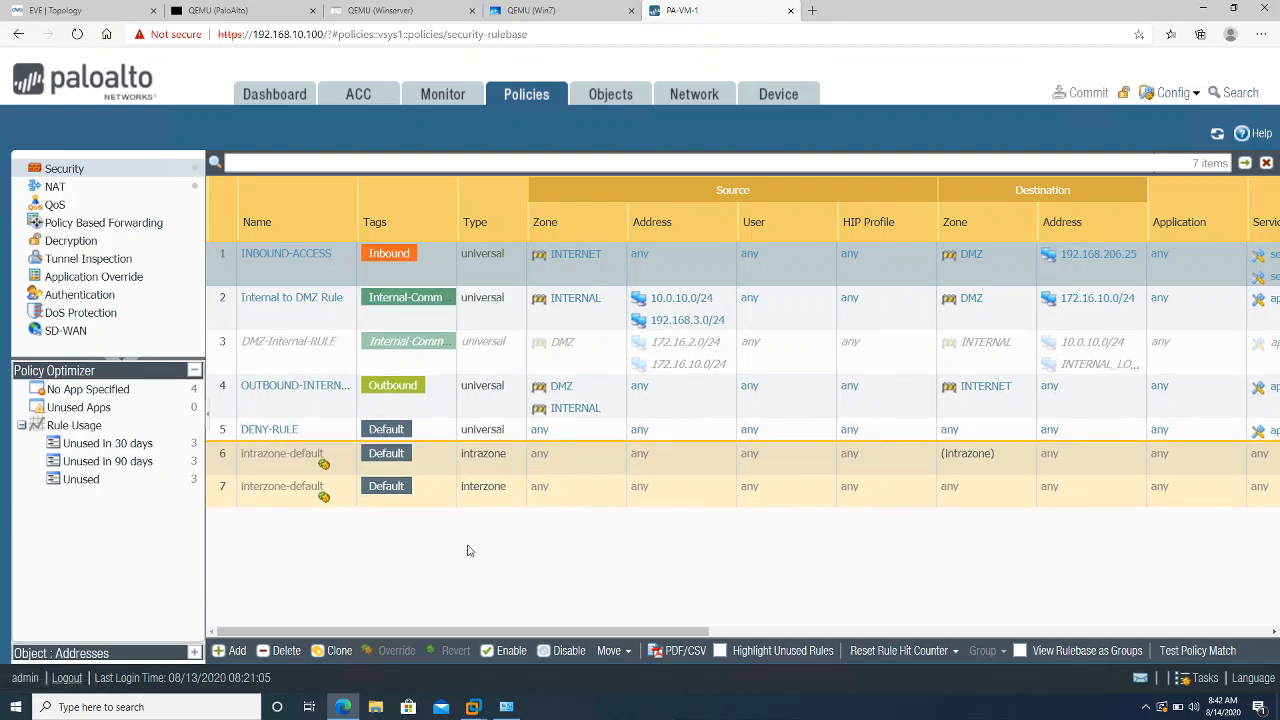
left_click(814, 11)
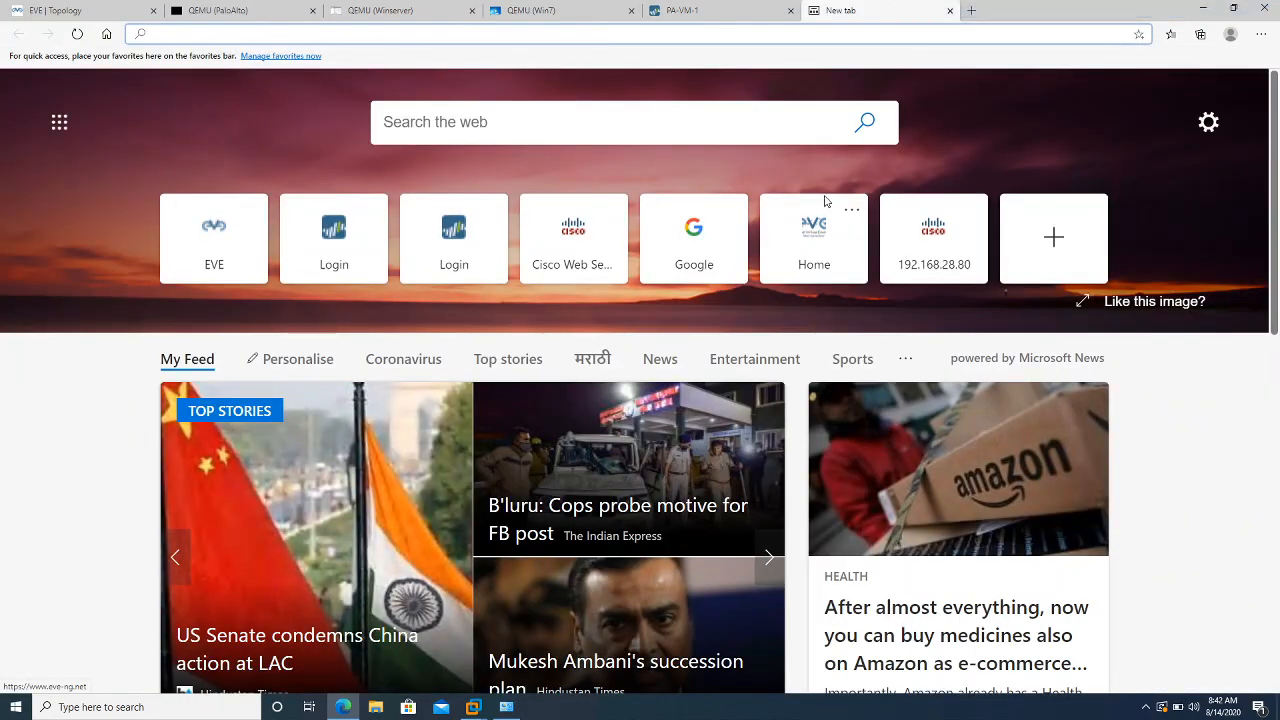
type("http://")
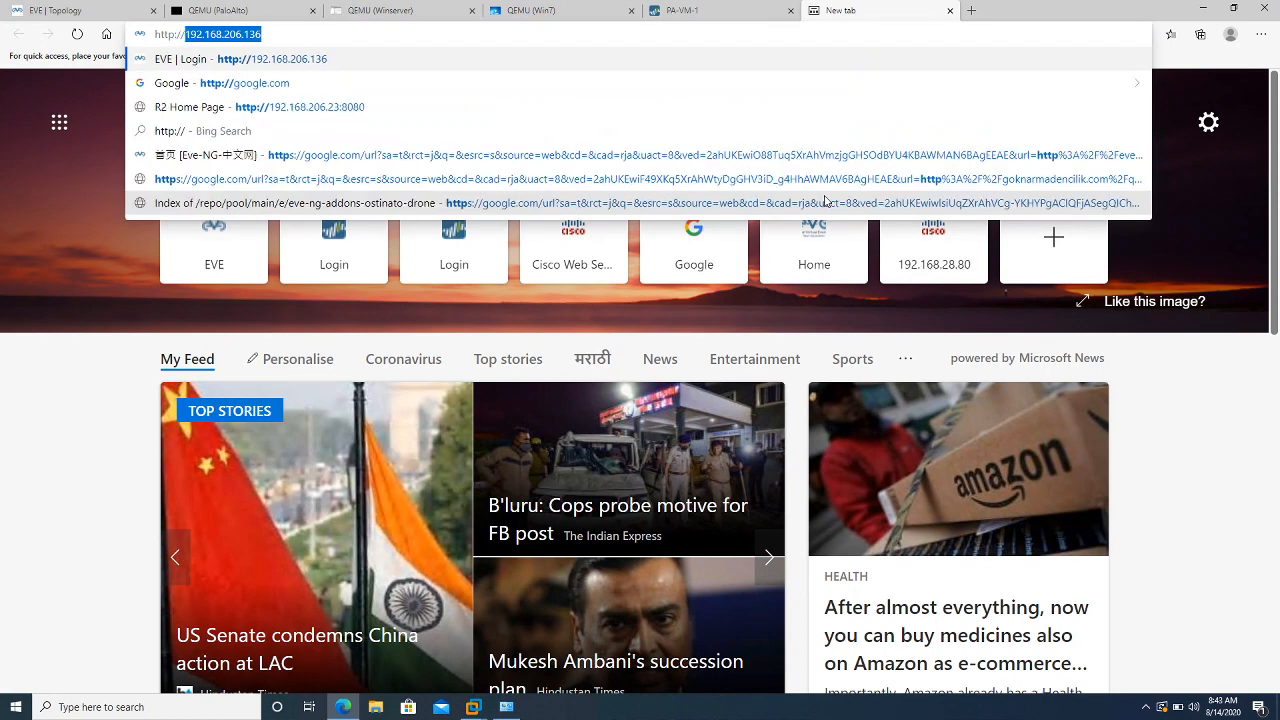
type("1")
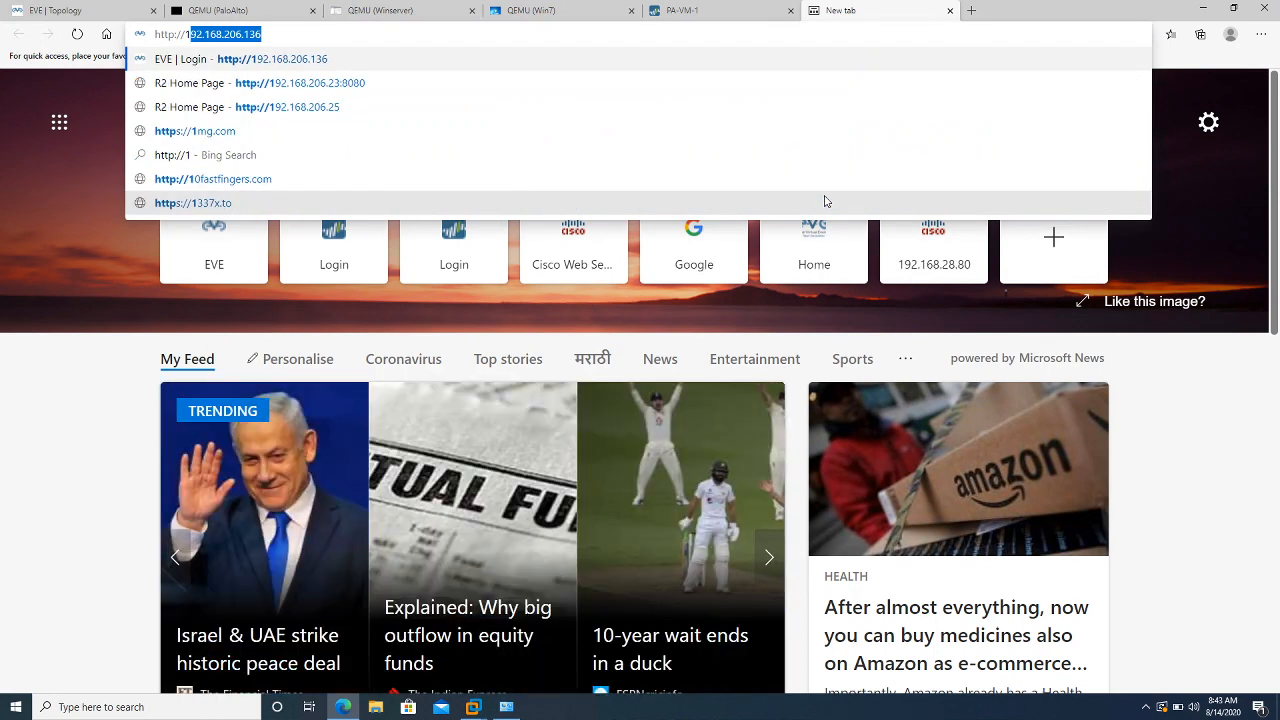
type("92.168")
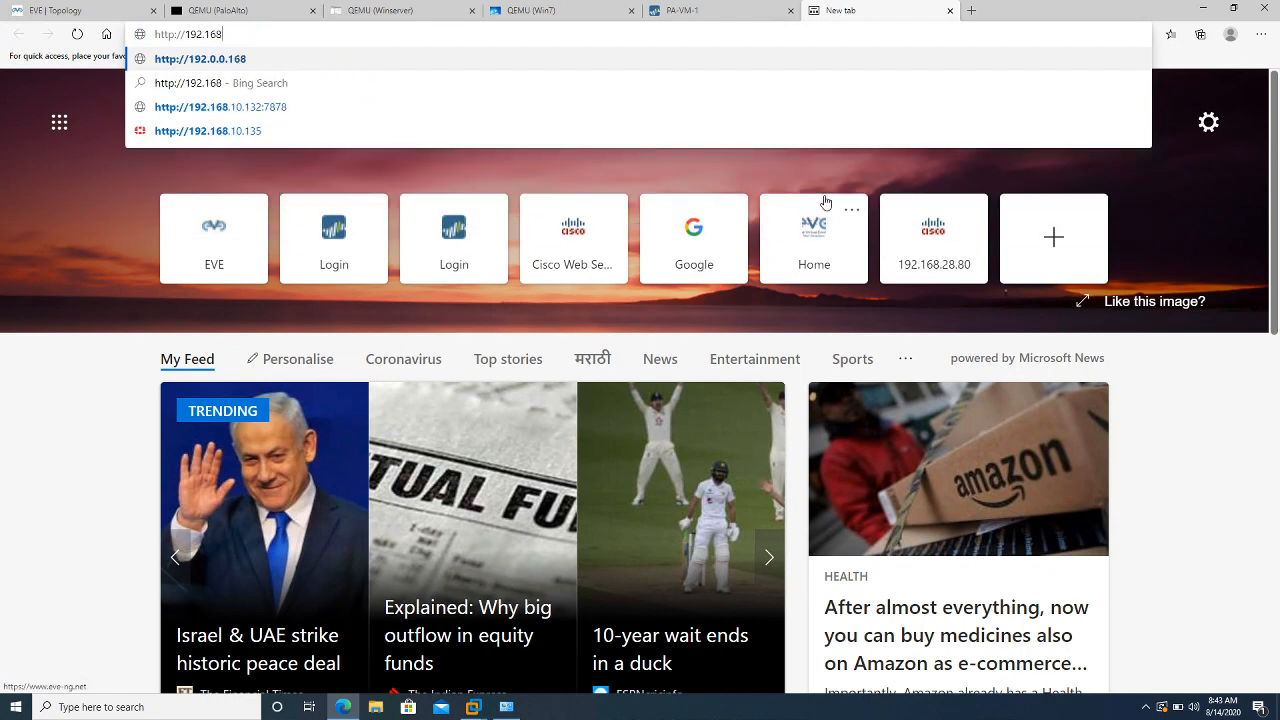
type(".206")
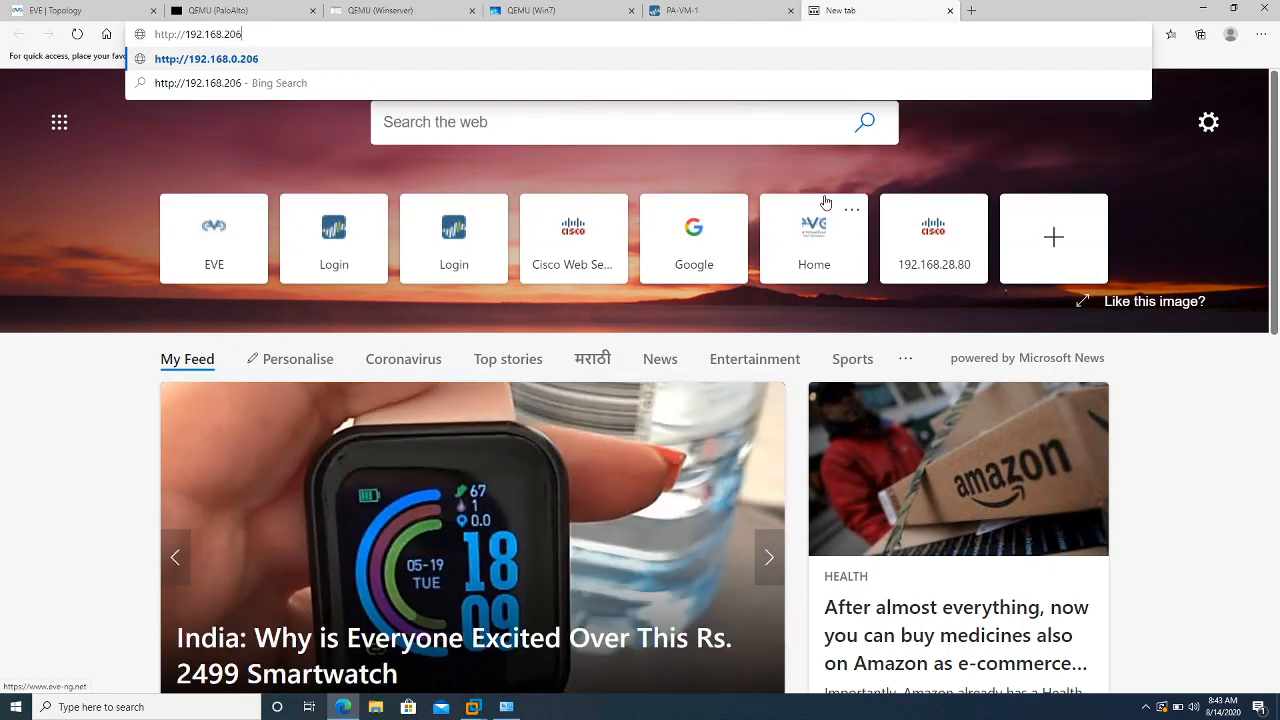
type(".25")
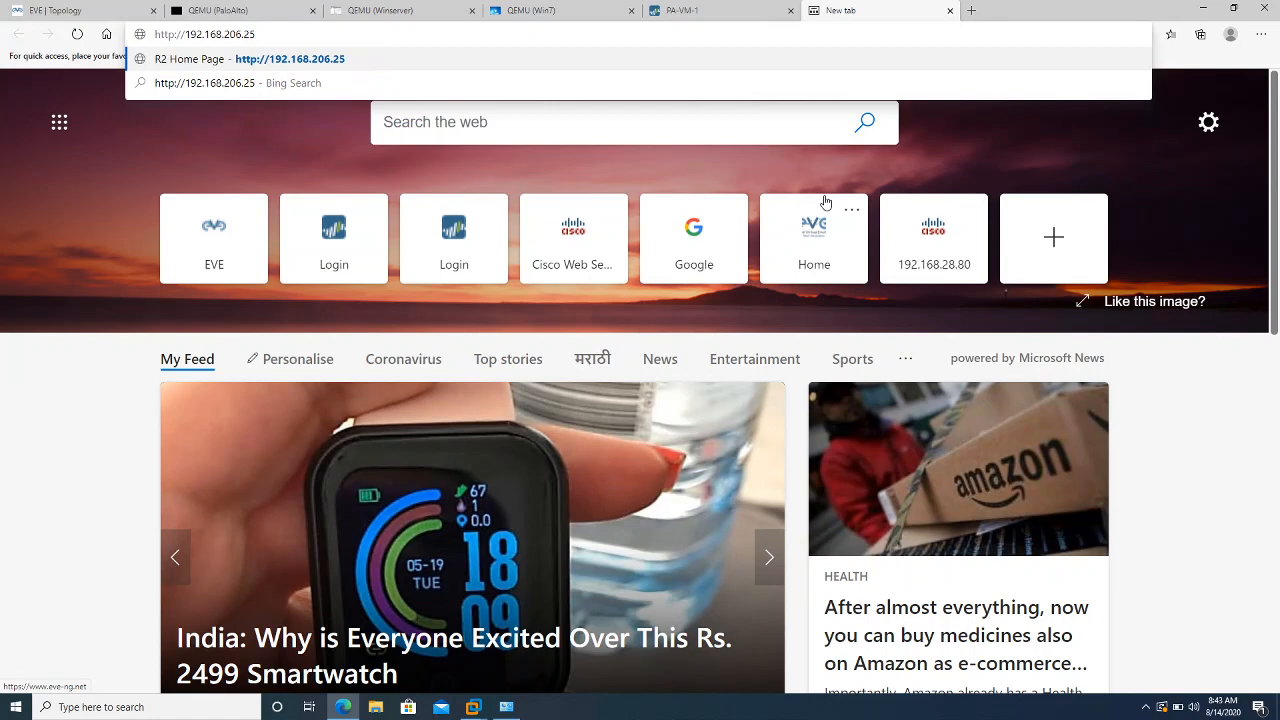
type(":")
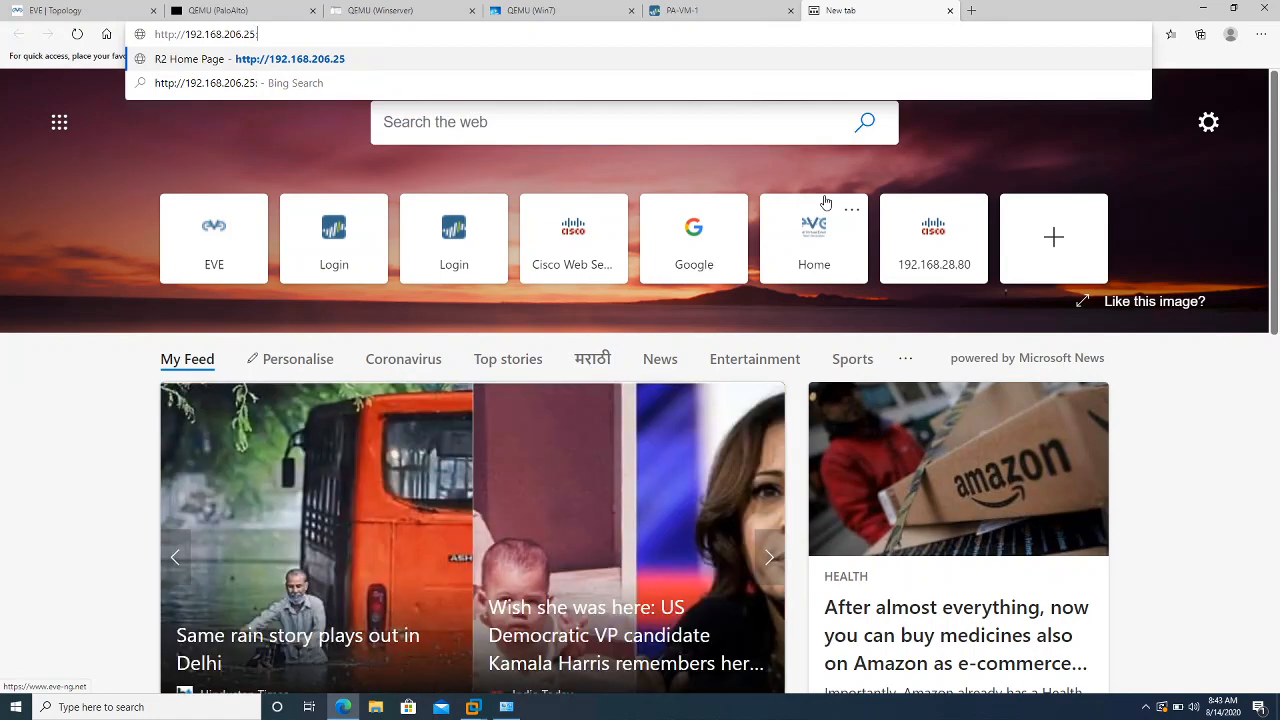
type("8080")
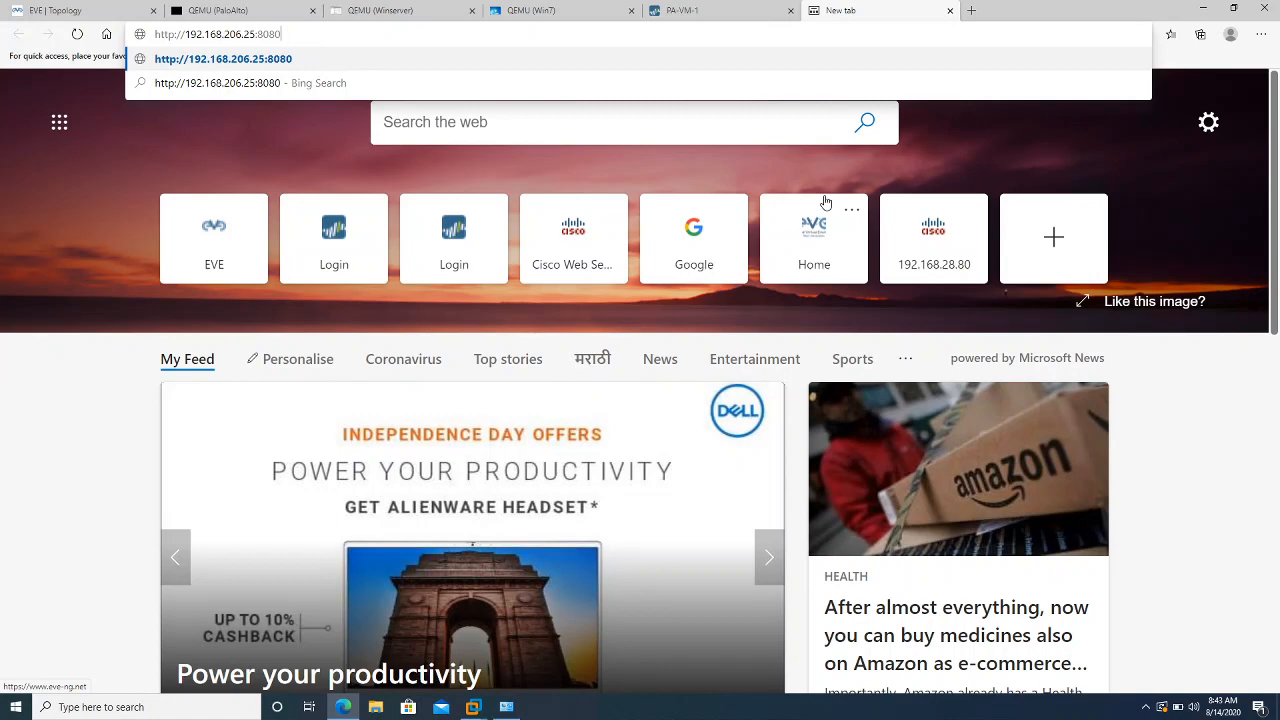
key("Return")
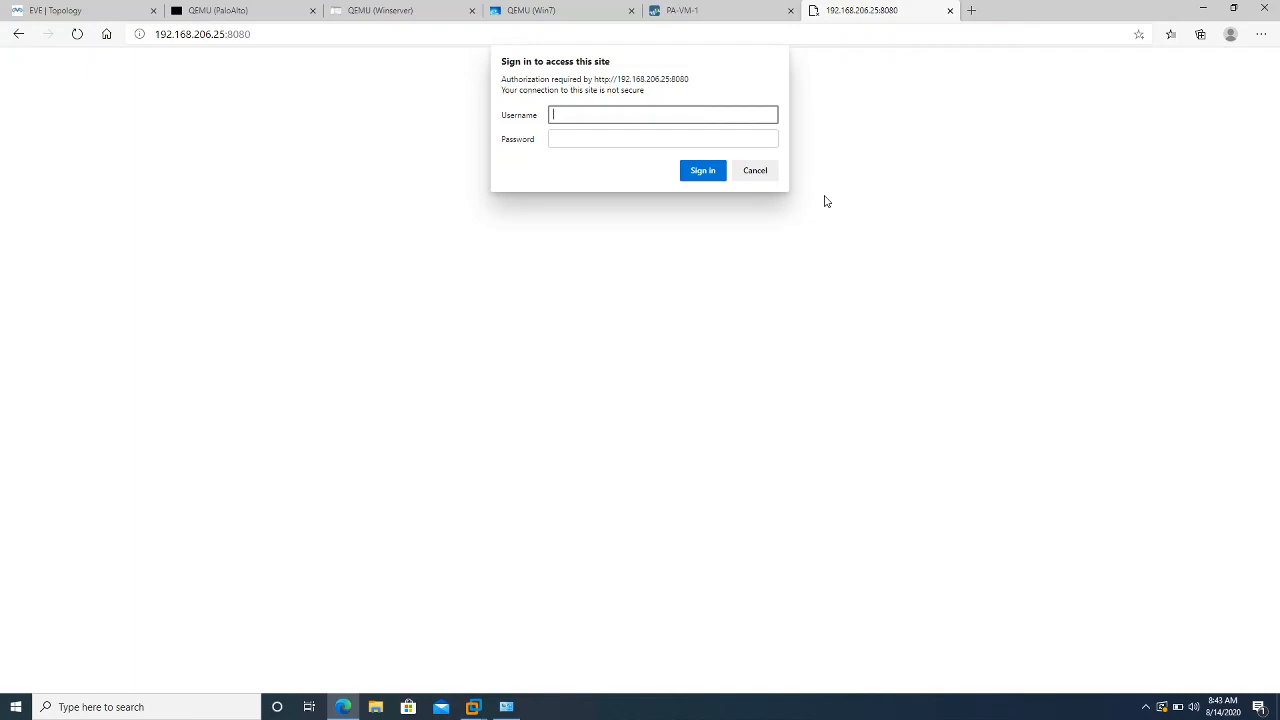
type("admin")
key("Tab")
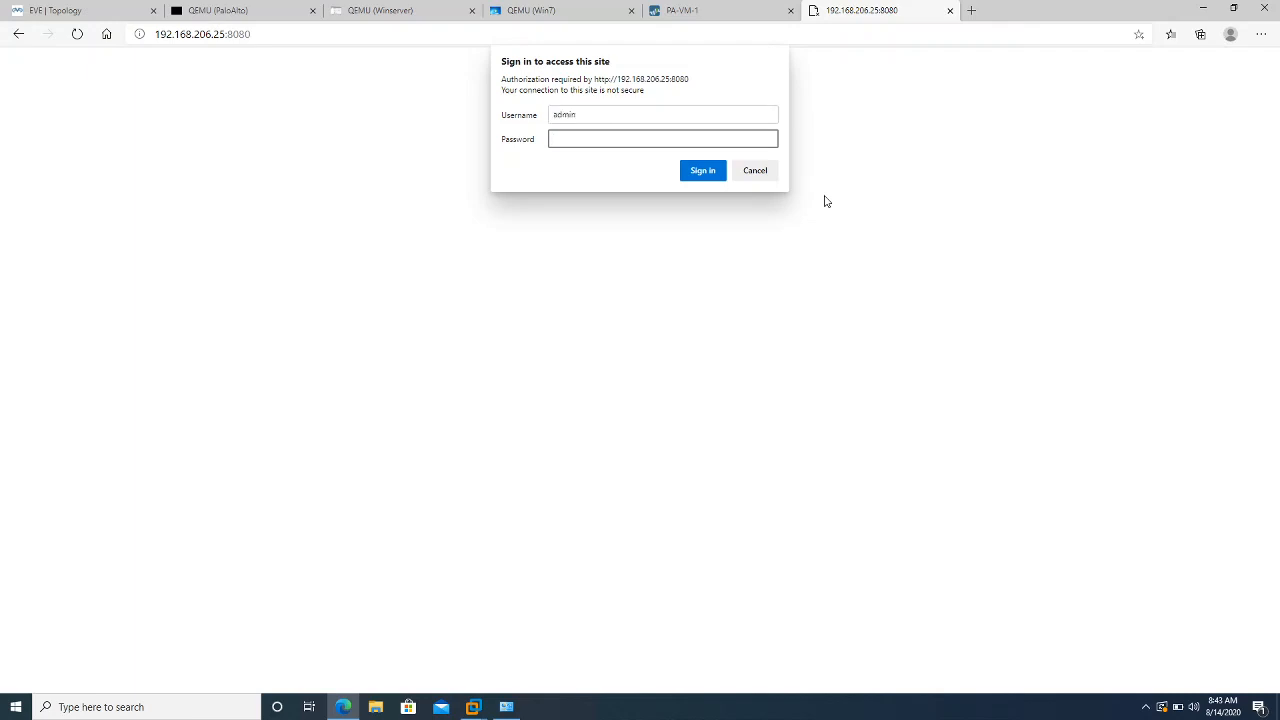
type("admin")
key("Return")
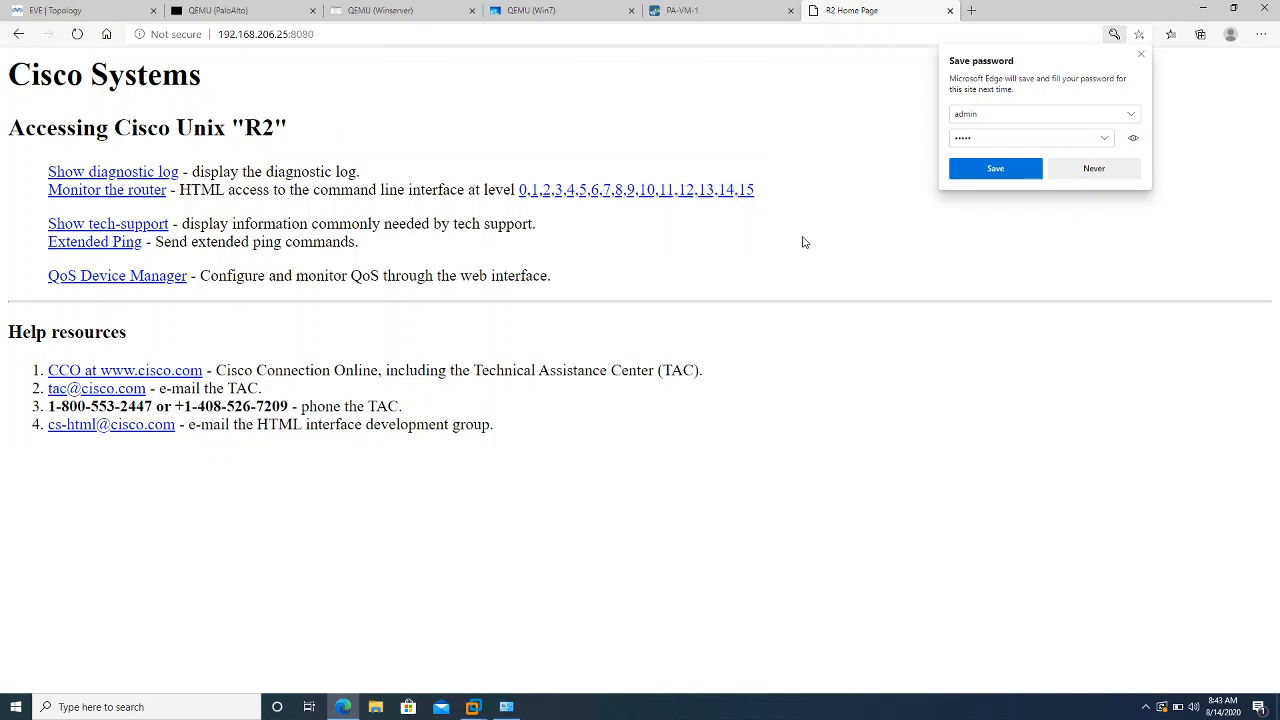
left_click(970, 8)
type("http://")
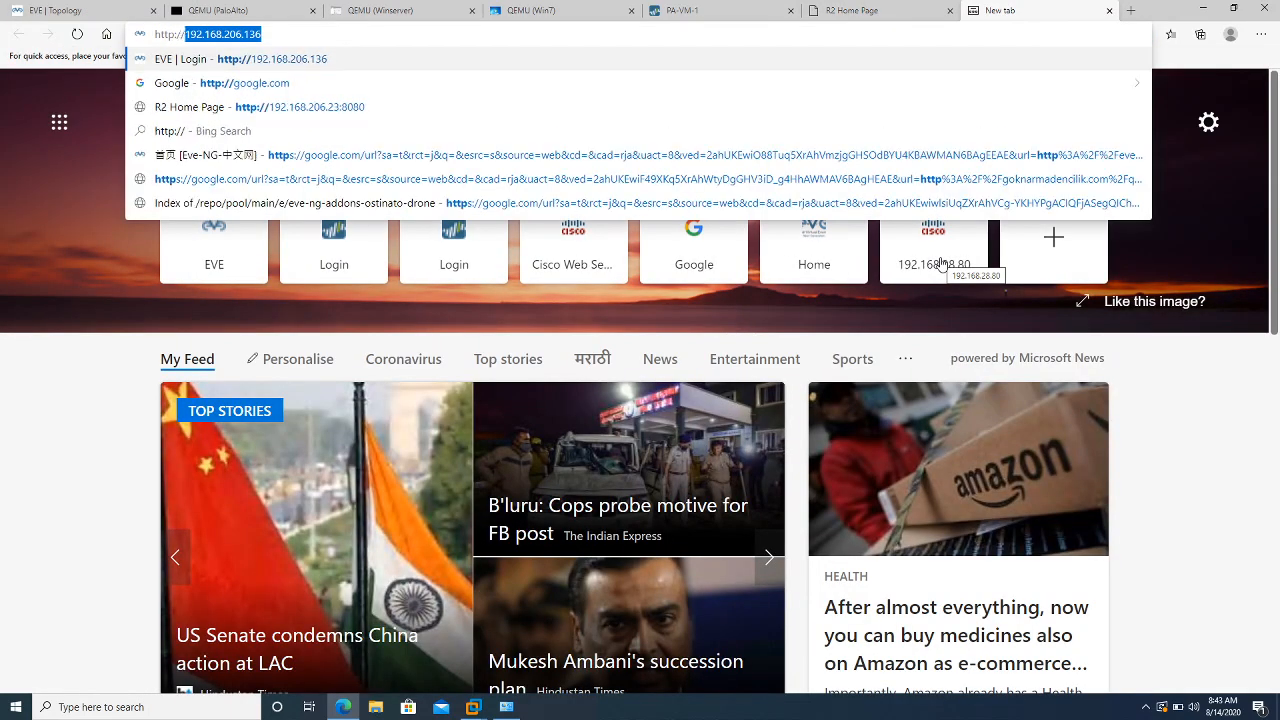
type("192.168.206.")
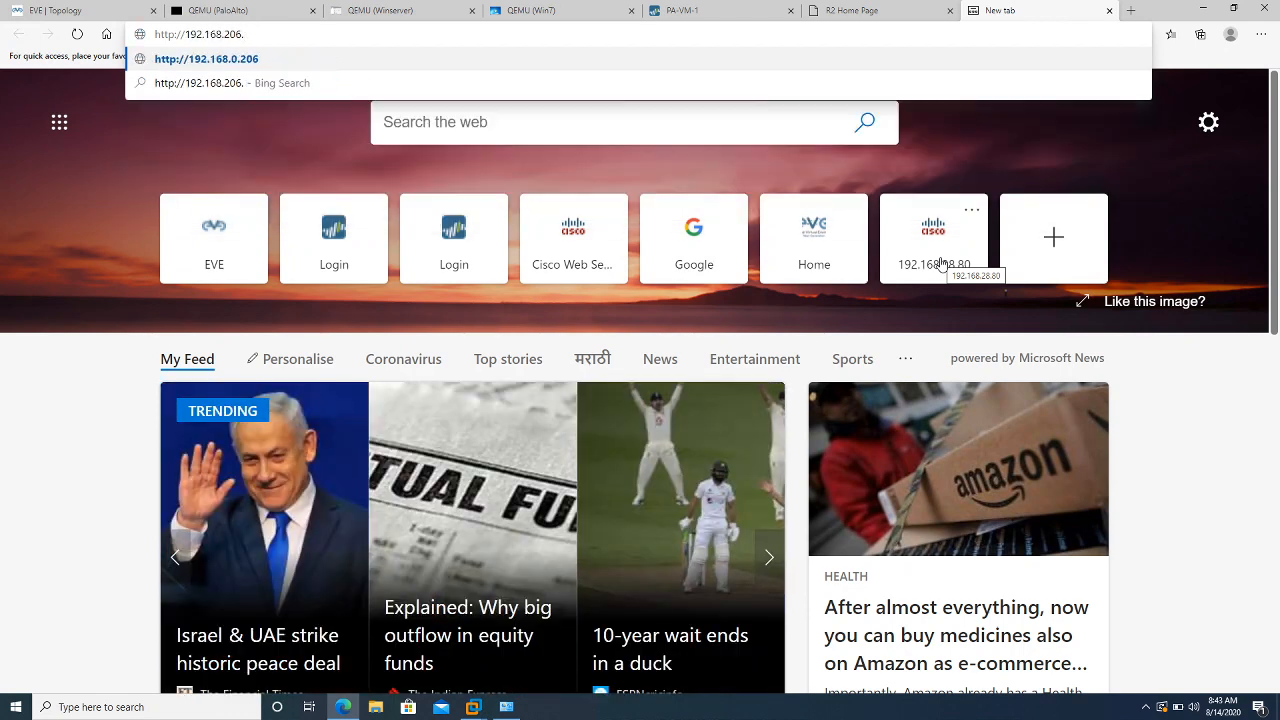
type("25:")
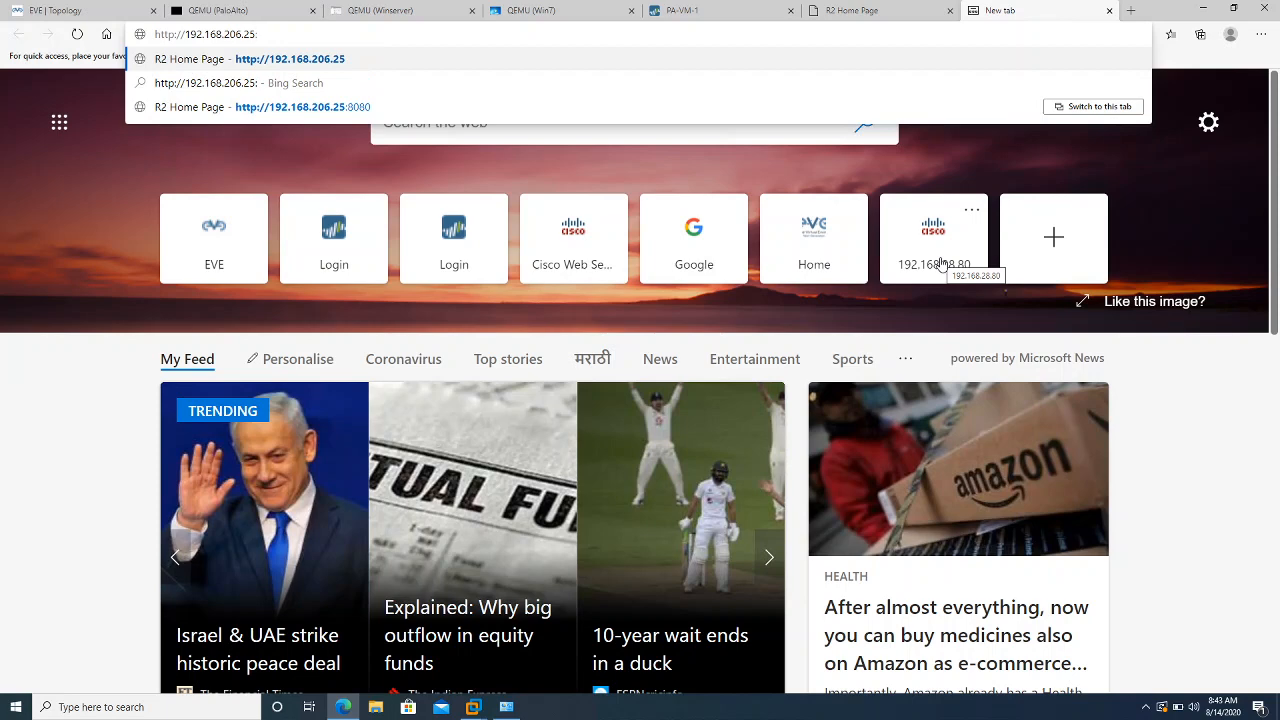
type("8181")
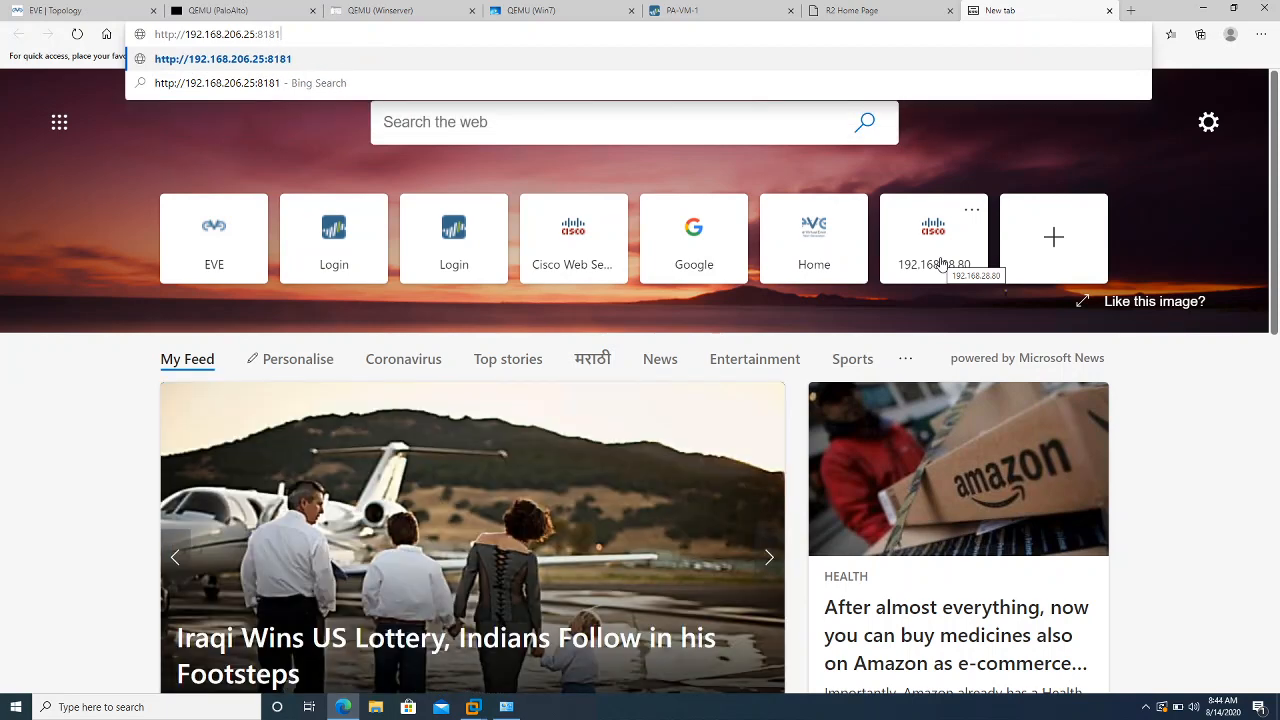
key("Return")
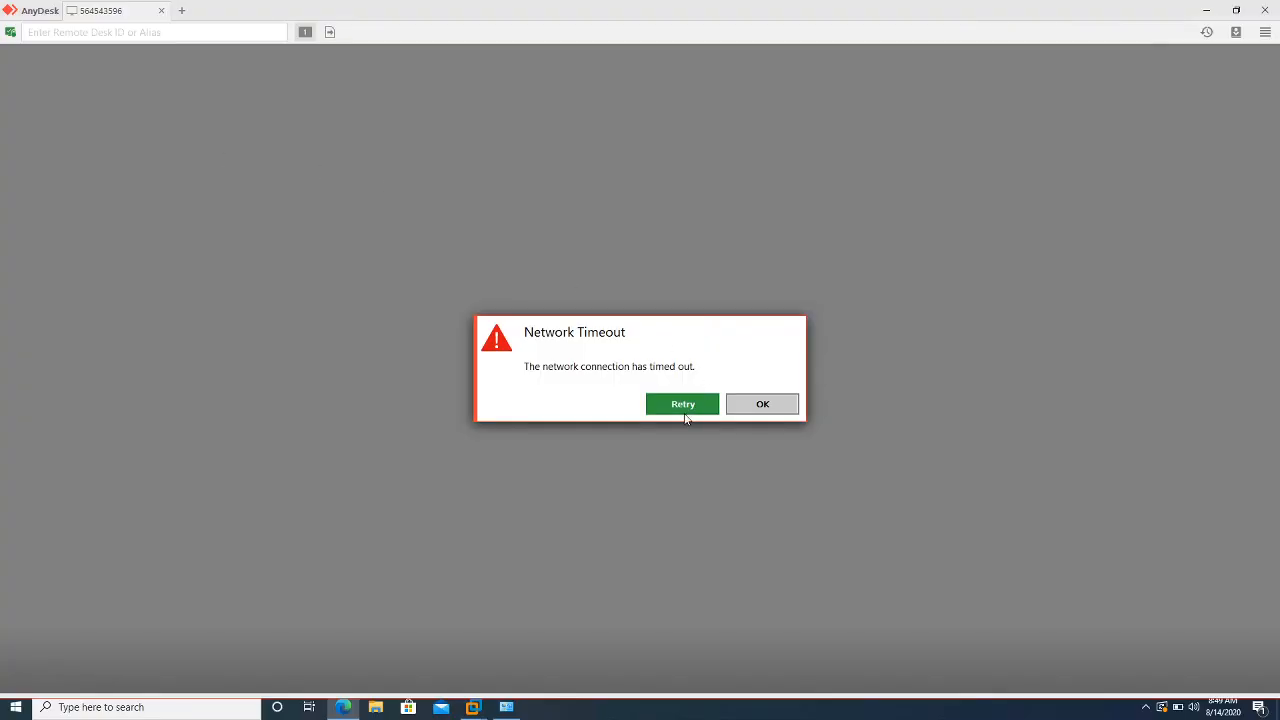
Retry the timed-out AnyDesk connection to restore the remote session
left_click(683, 405)
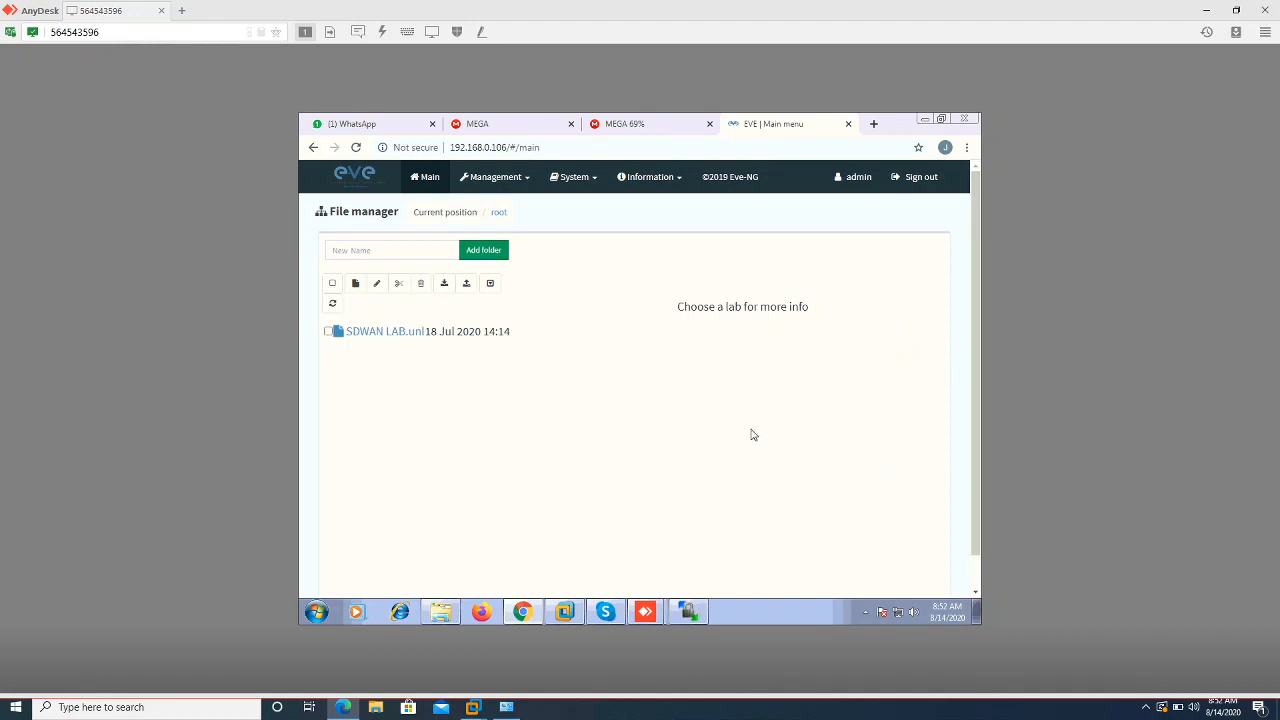
Bring up the EVE-COMM-VM console in VMware Workstation, then release input with Ctrl+Alt
left_click(565, 611)
left_click(616, 424)
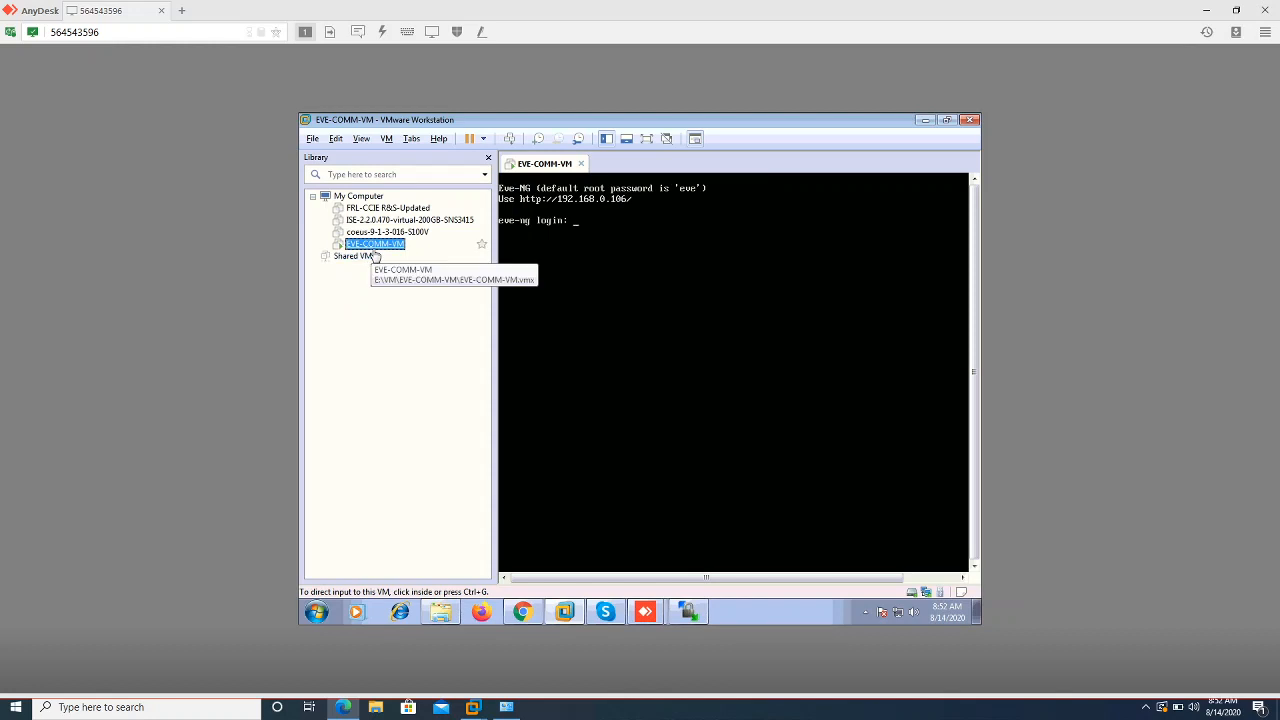
left_click(552, 256)
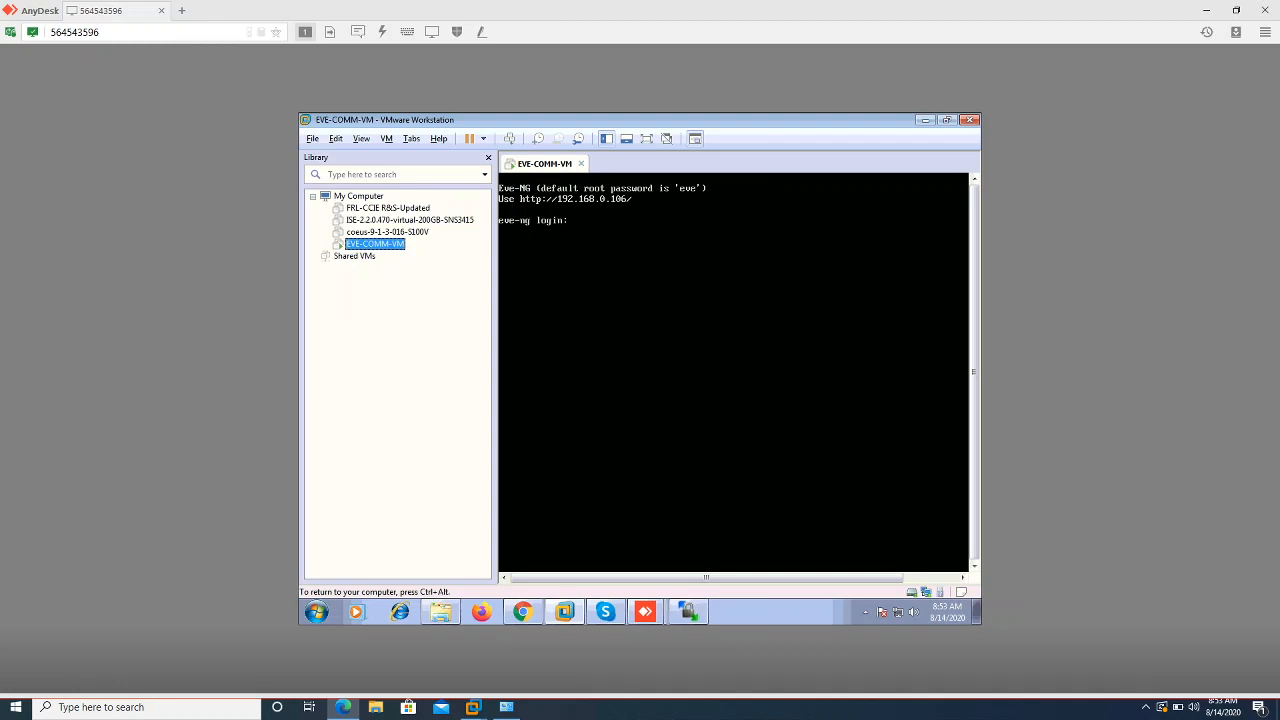
key("ctrl+alt")
left_click(609, 209)
key("ctrl+alt")
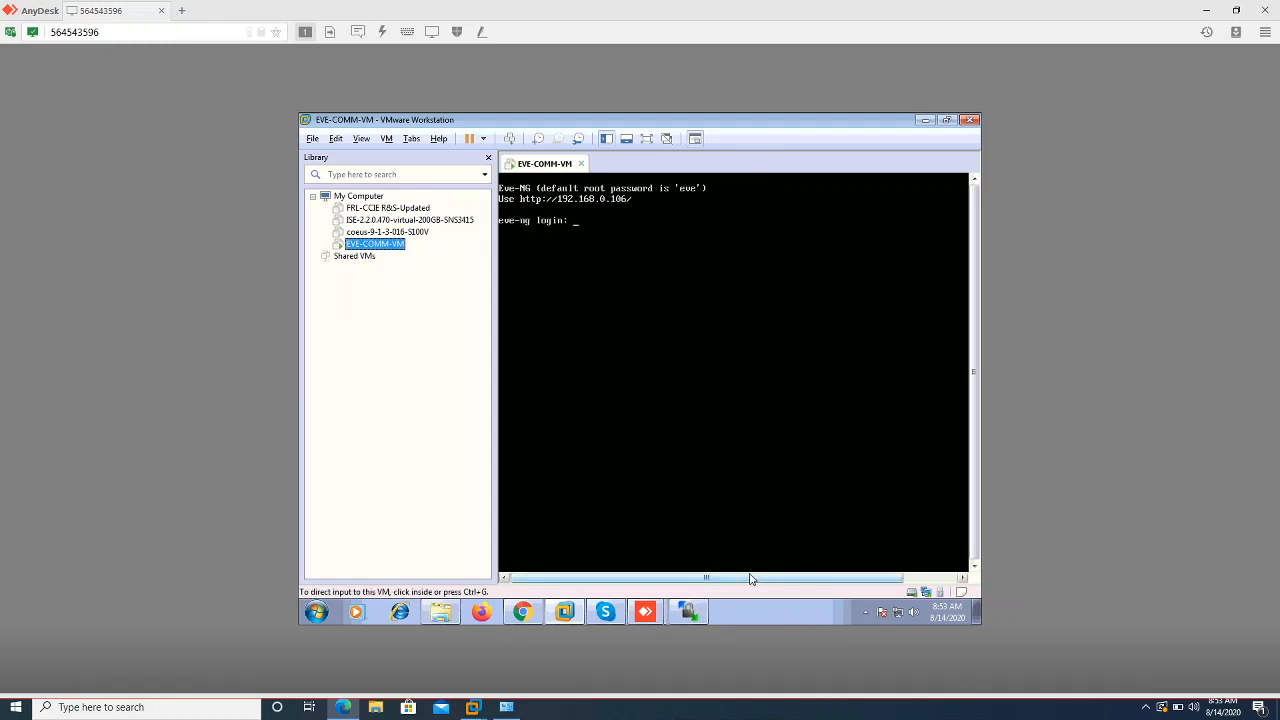
Disconnect WinSCP's current session to 192.168.0.106 to get a fresh Login form
left_click(702, 612)
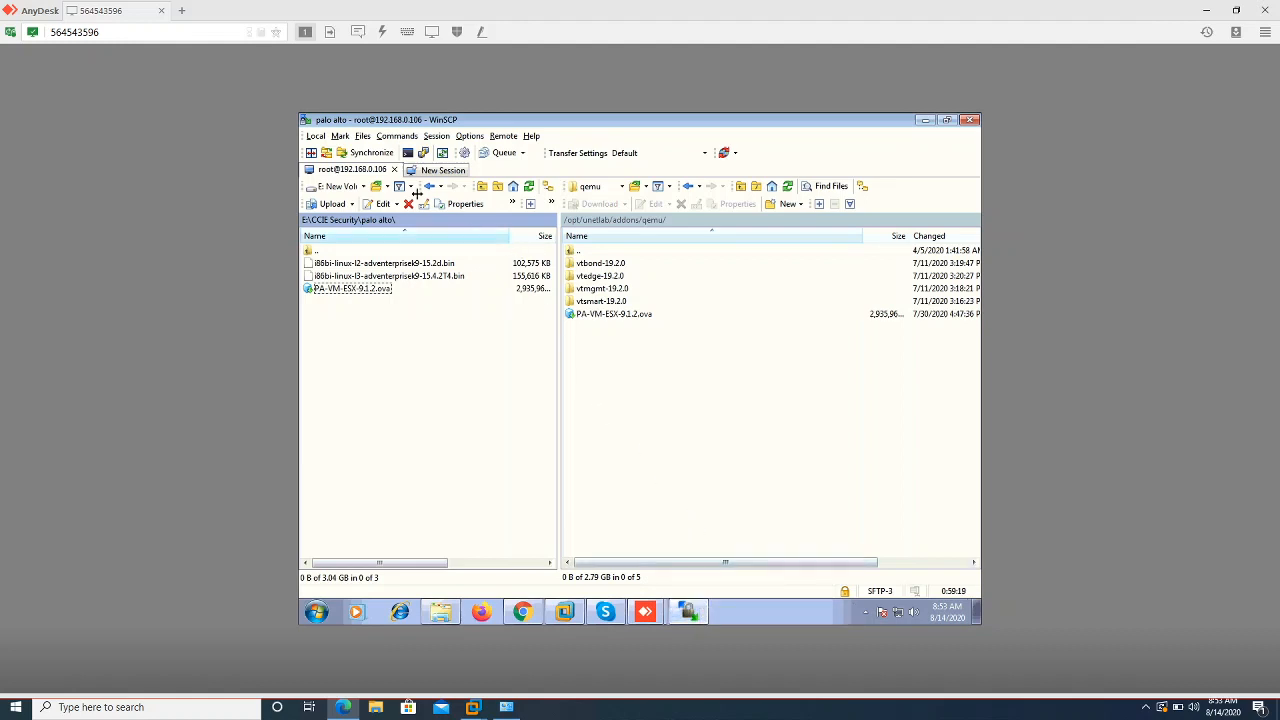
right_click(344, 175)
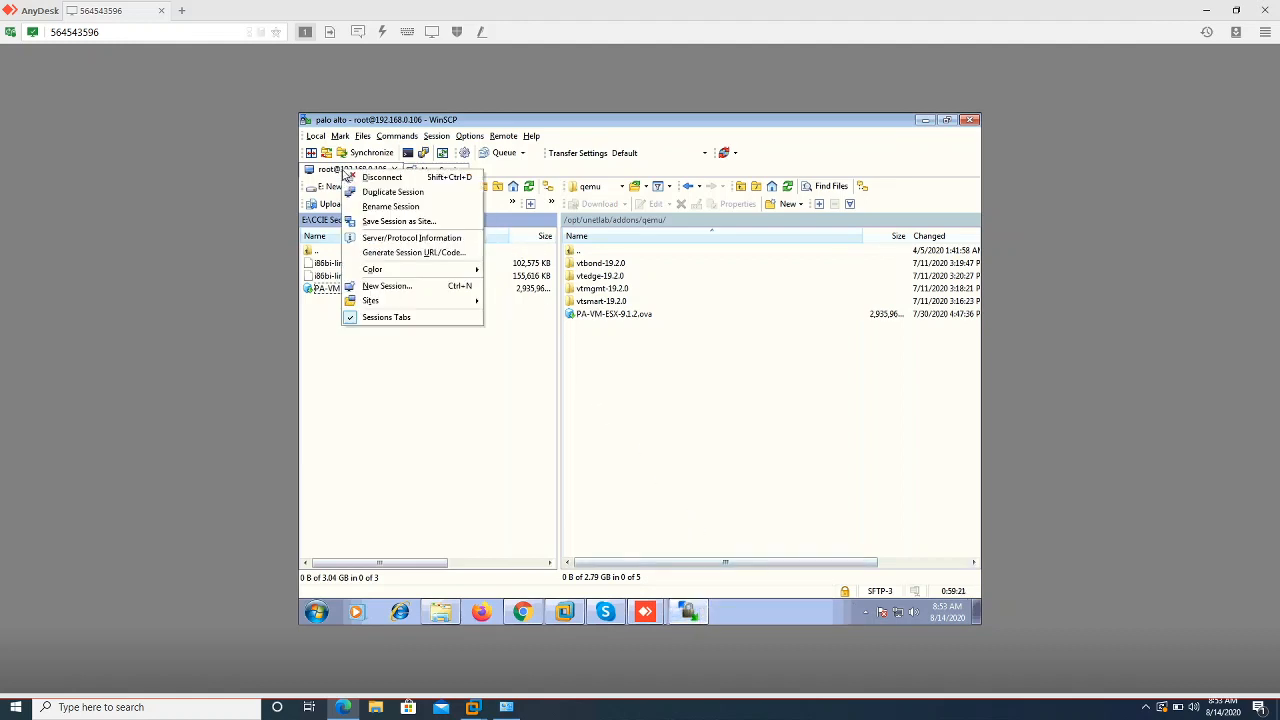
left_click(372, 179)
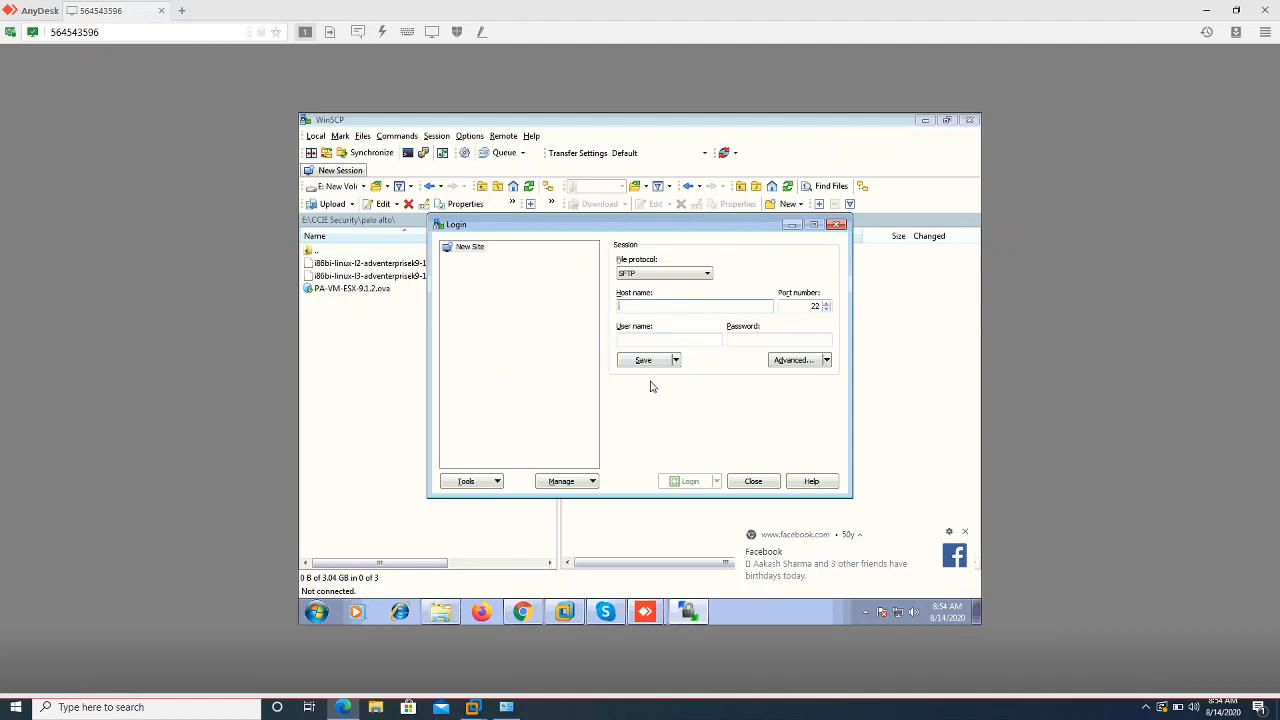
Enter host 192.168.0.106, user root and its password, and save them as a site
type("1")
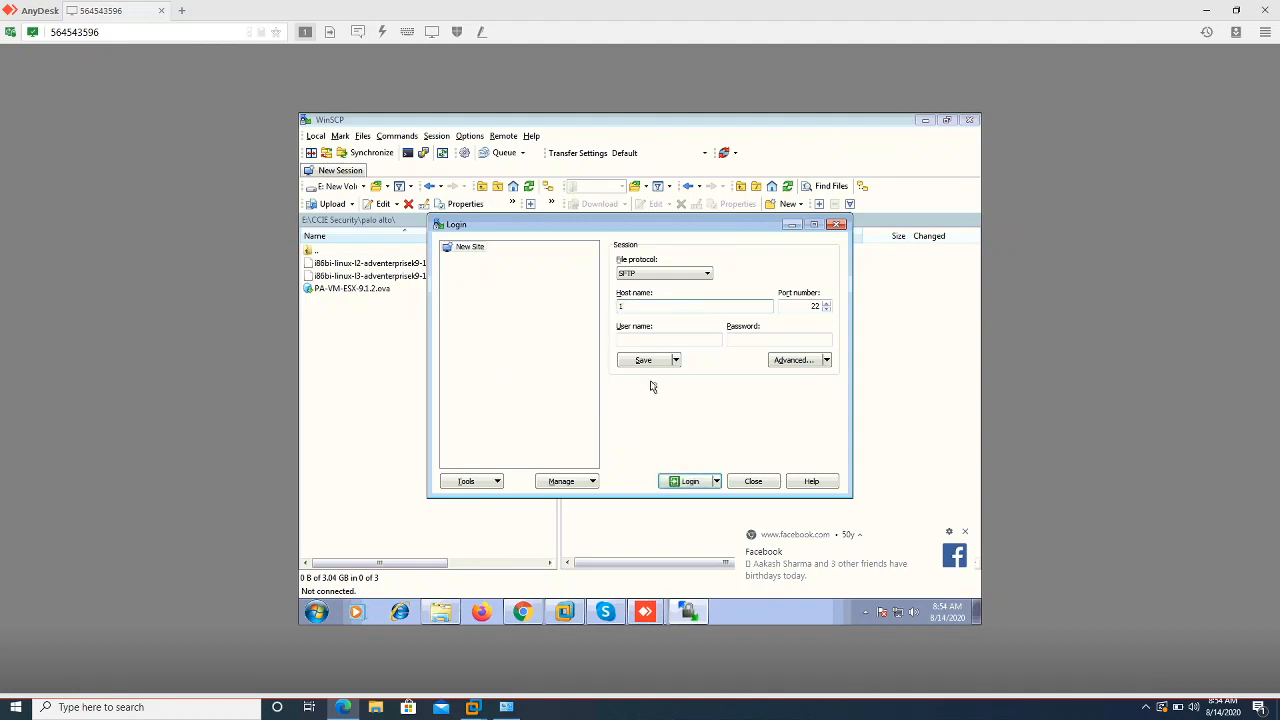
type("92.168.0.106")
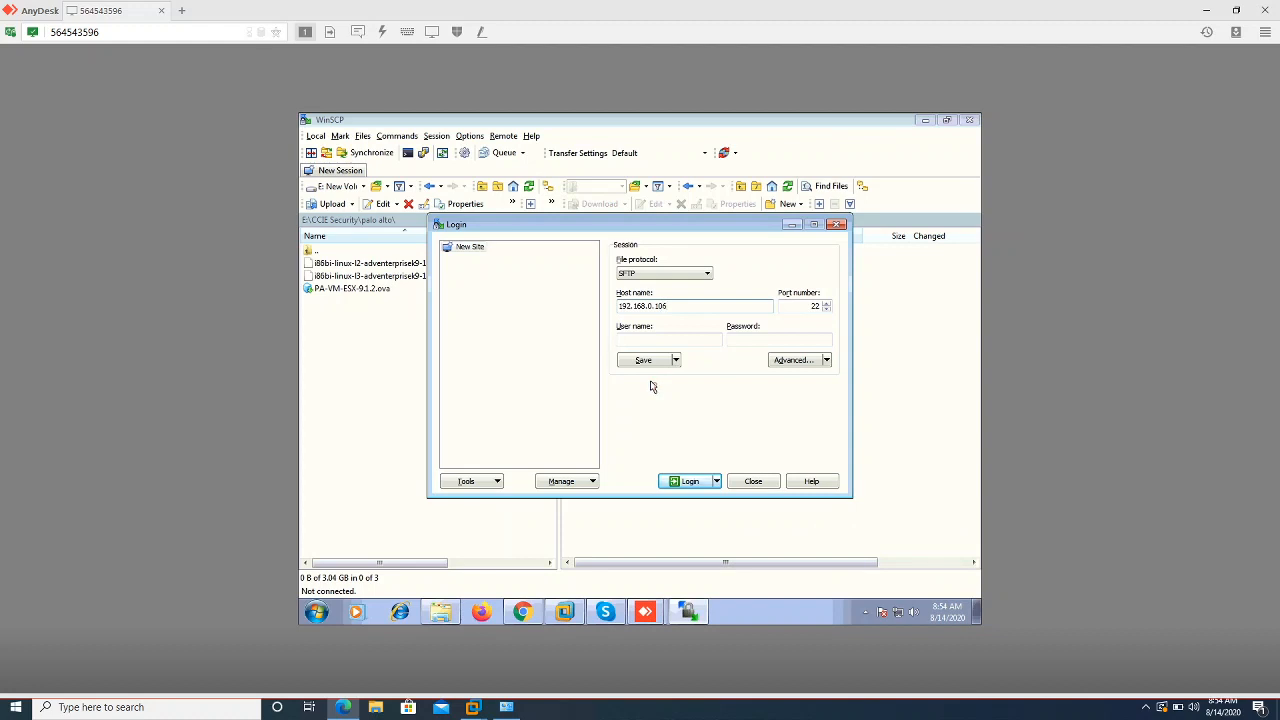
key("Tab")
key("Tab")
type("root")
key("Tab")
type("•••")
left_click(649, 365)
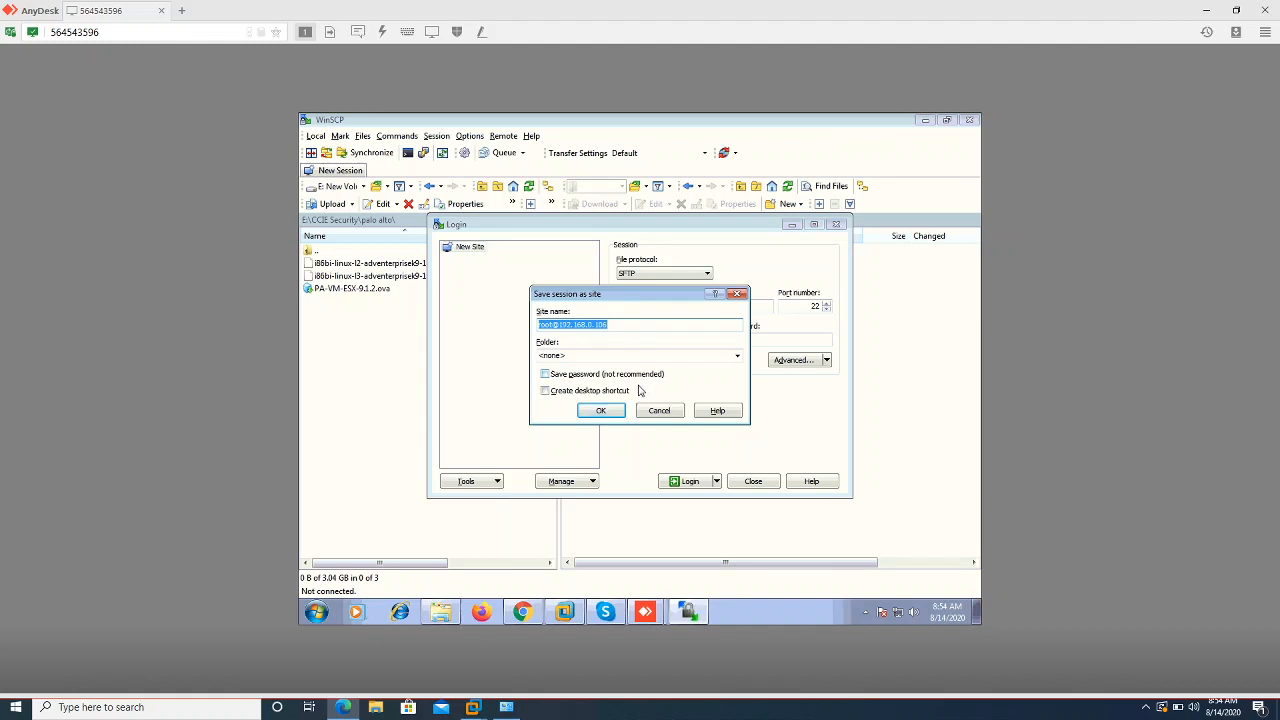
left_click(603, 414)
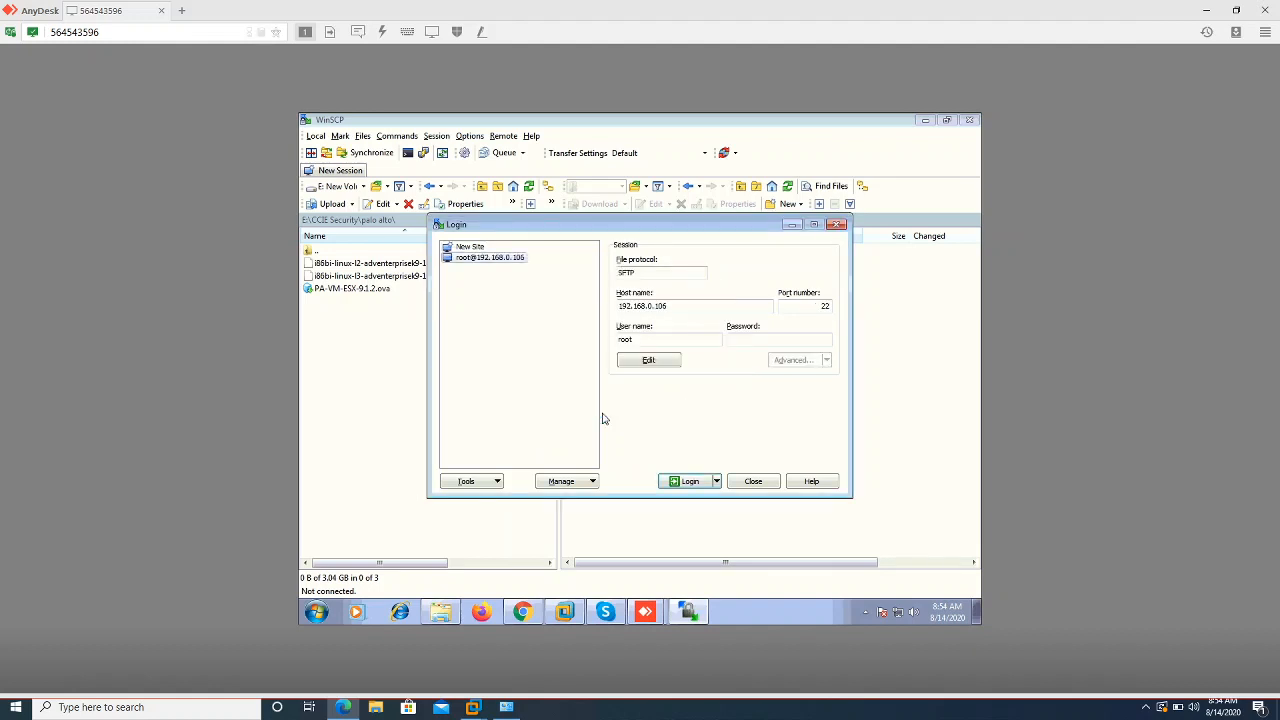
Connect to the saved 192.168.0.106 site, confirming the root password
left_click(482, 260)
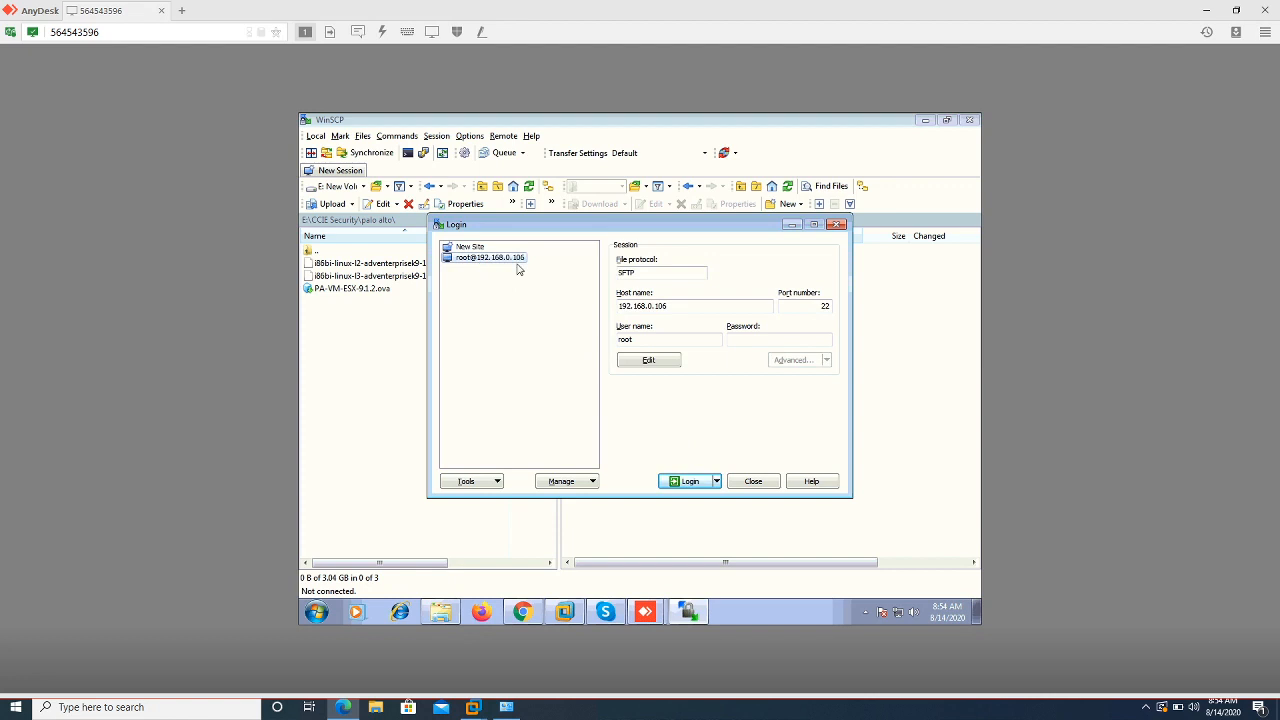
left_click(684, 482)
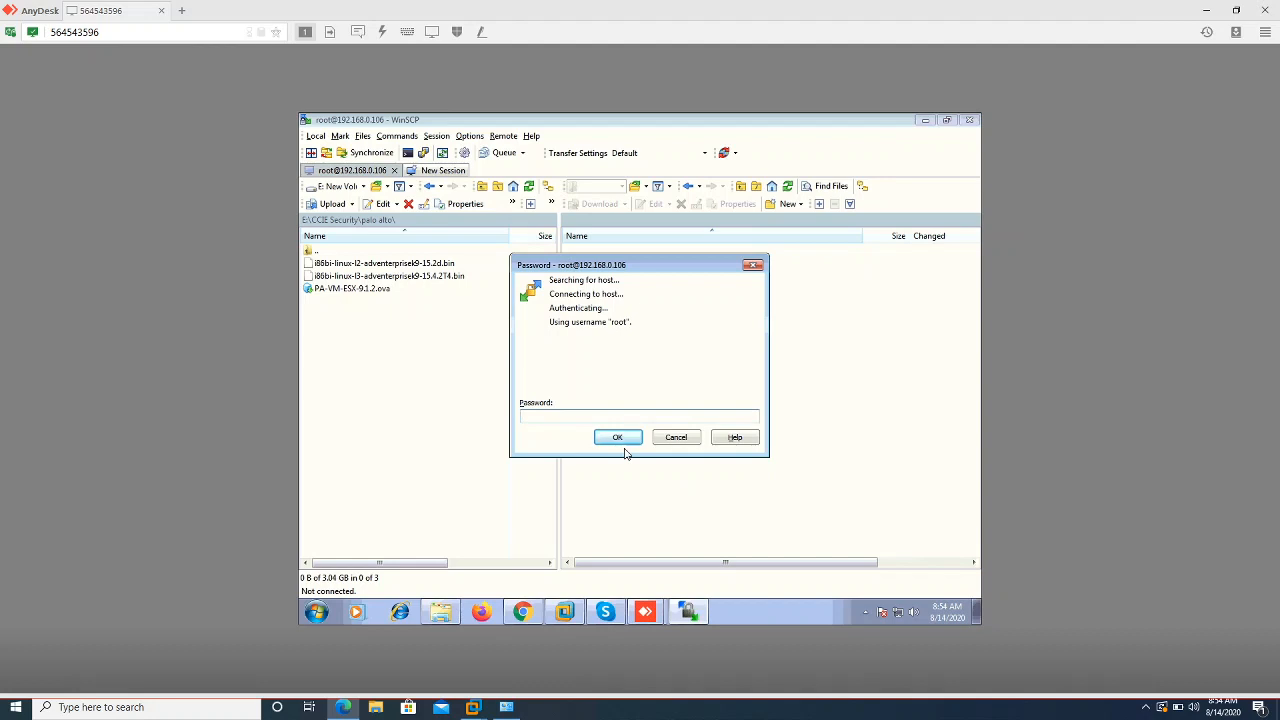
type("***")
left_click(621, 440)
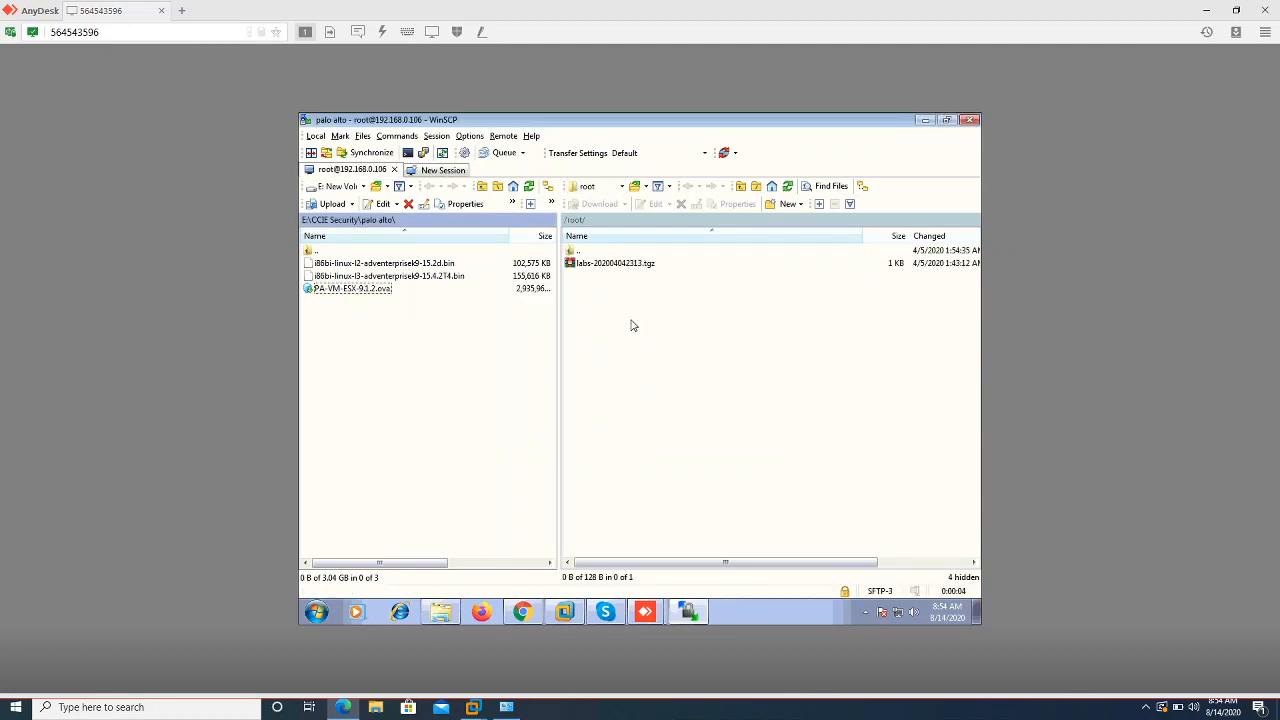
Navigate the remote panel from /root/ to /opt/unetlab/addons/iol/bin/
double_click(577, 252)
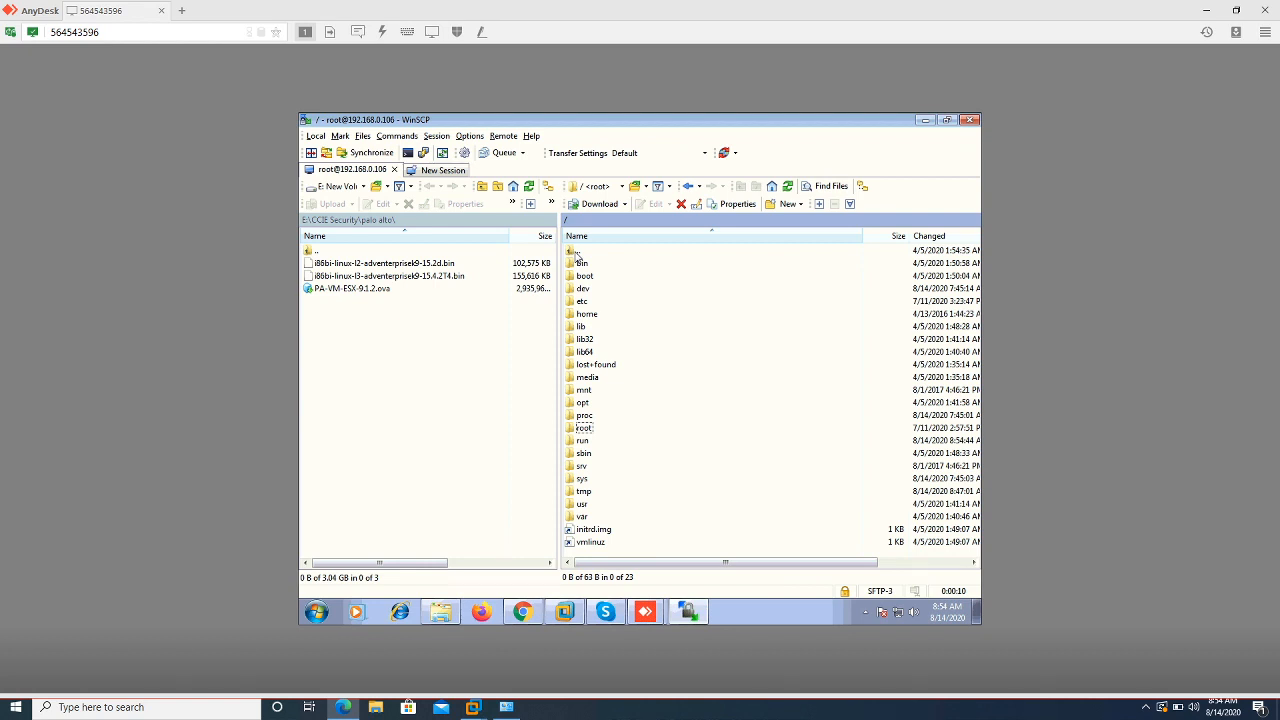
double_click(584, 405)
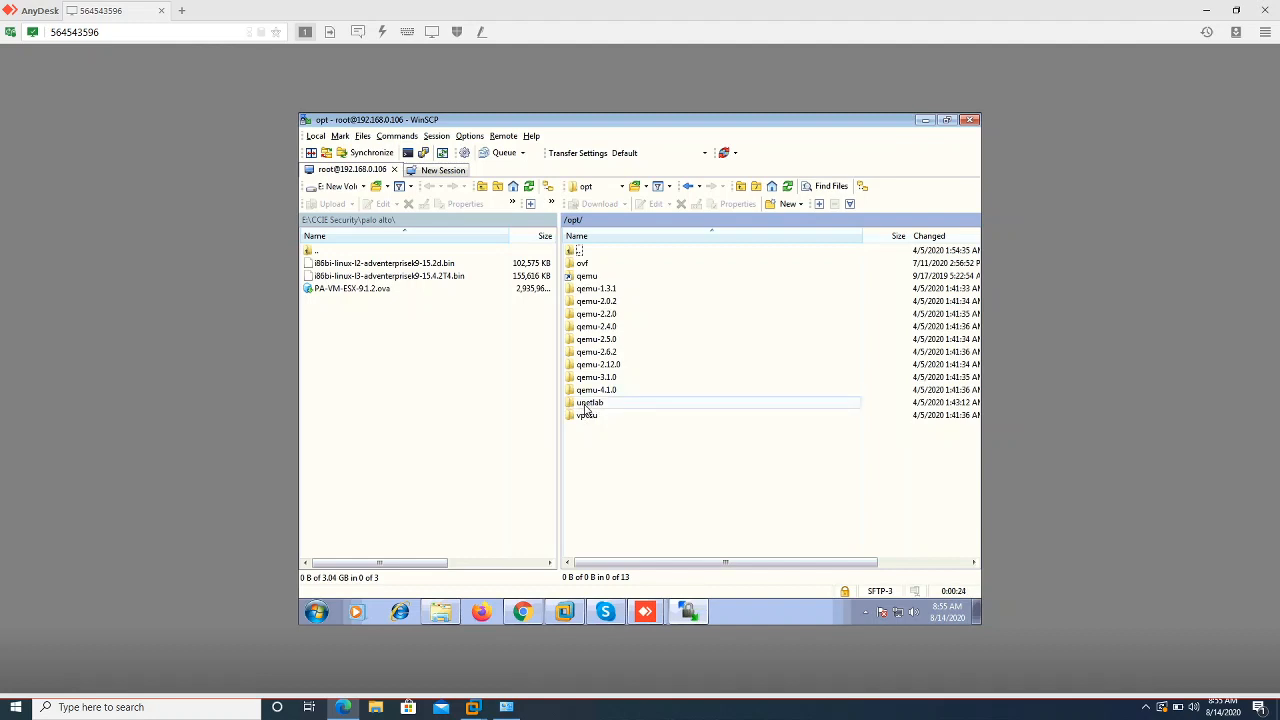
double_click(588, 404)
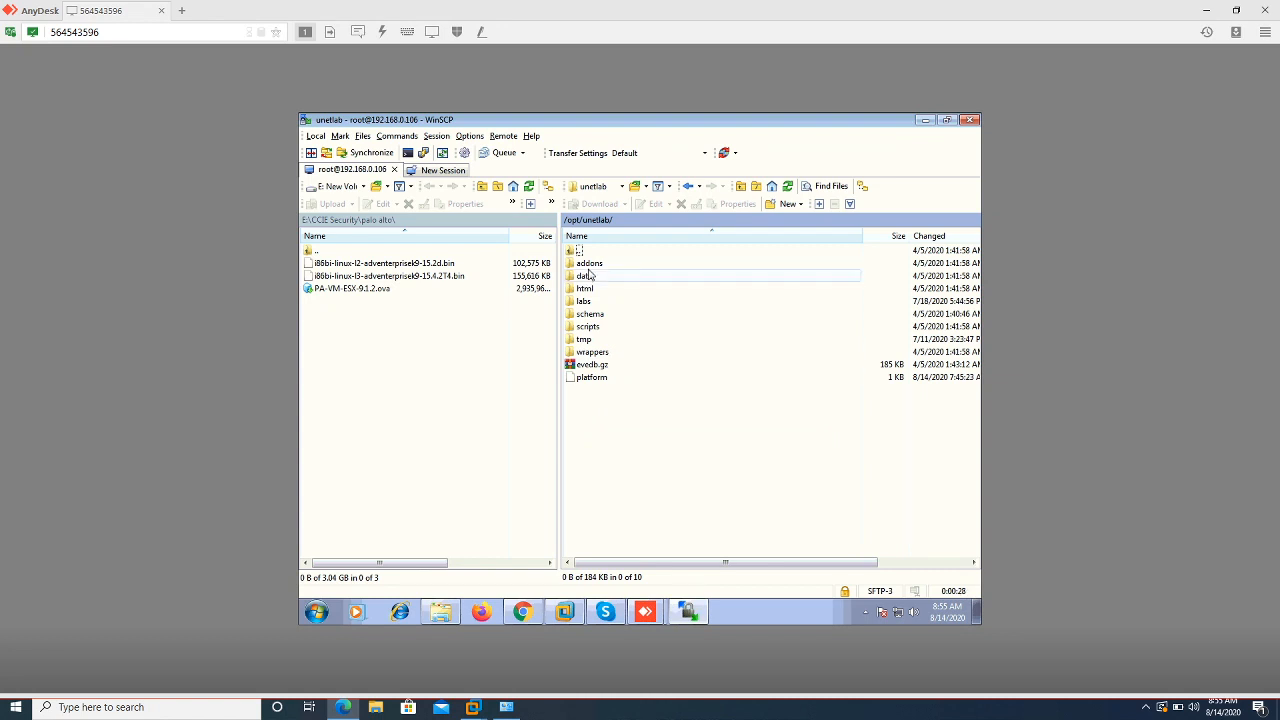
double_click(590, 264)
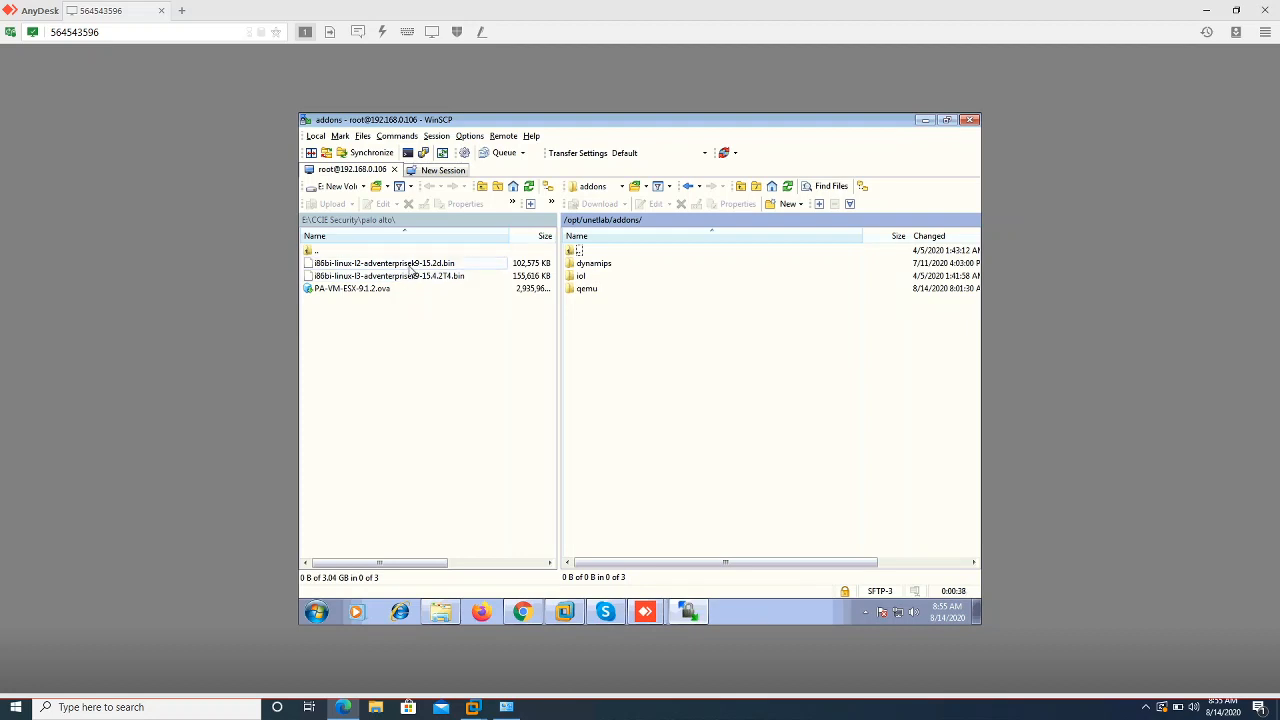
left_click(374, 277)
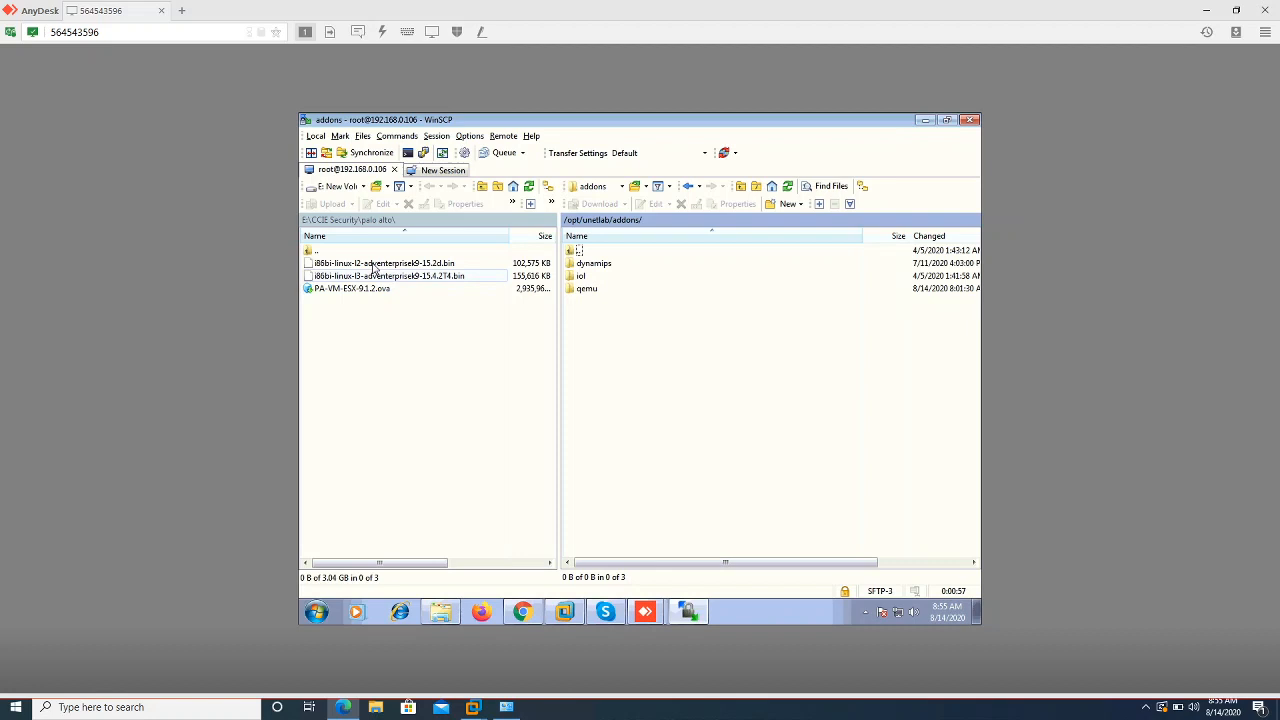
double_click(586, 279)
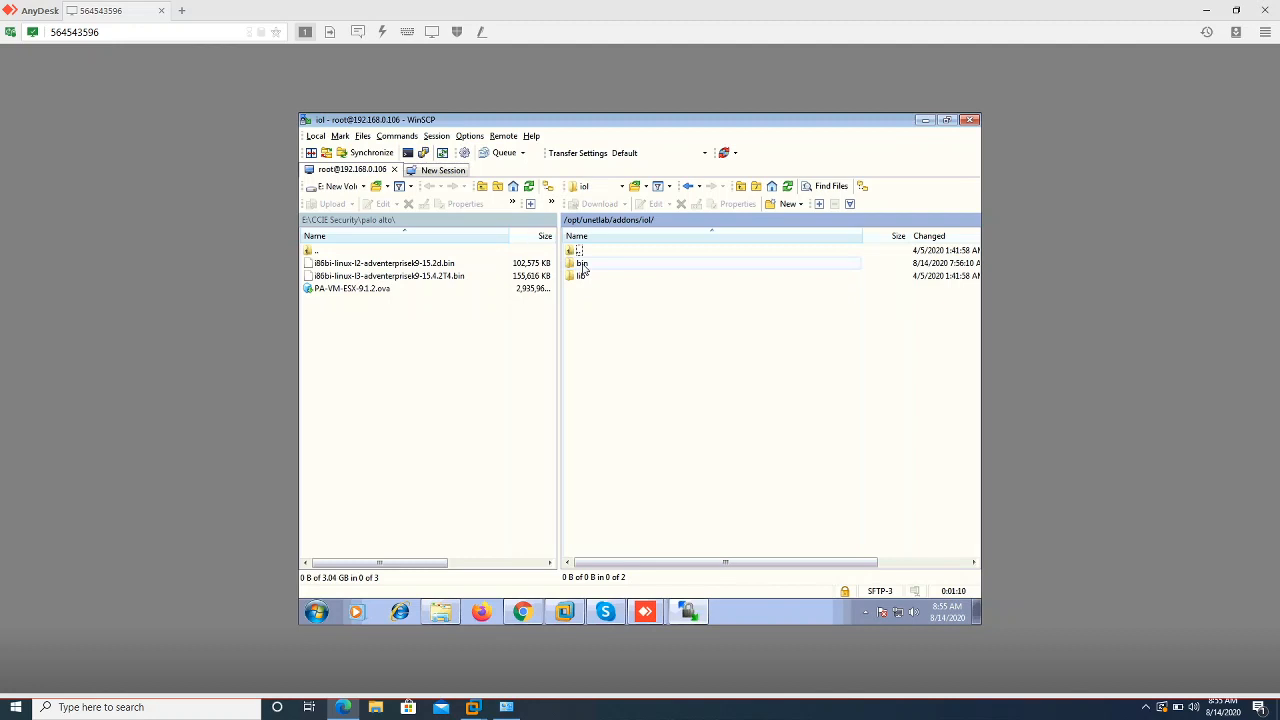
double_click(583, 265)
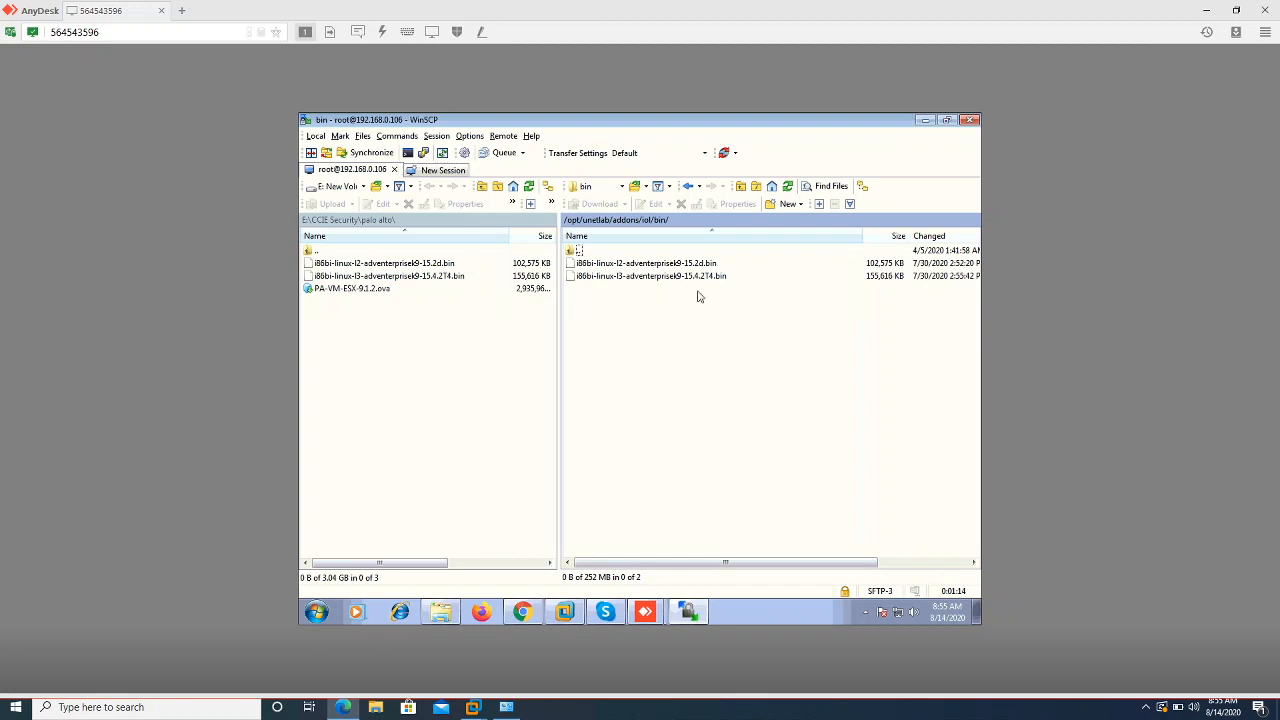
Copy the i86bi-linux l2 and l3 IOL .bin images into the remote /opt/unetlab/addons/iol/bin/ folder
left_click(431, 265)
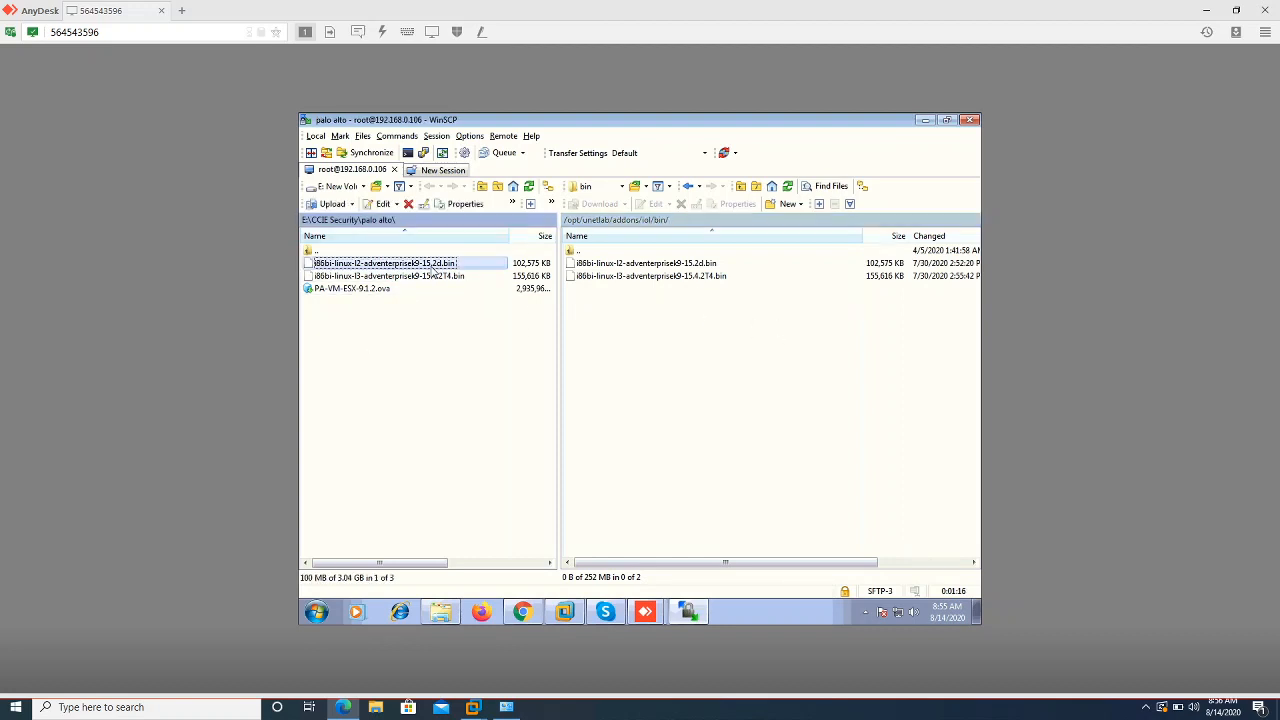
left_click(432, 277, "shift")
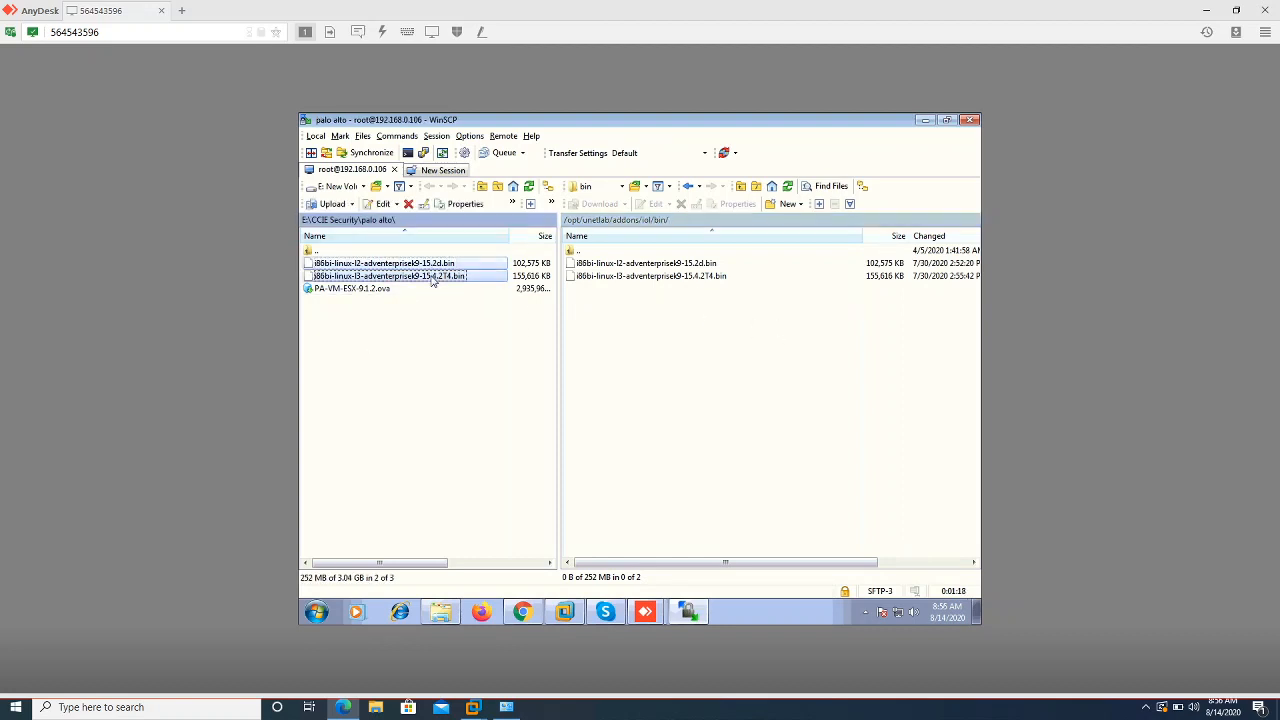
left_click_drag(432, 281, 457, 265)
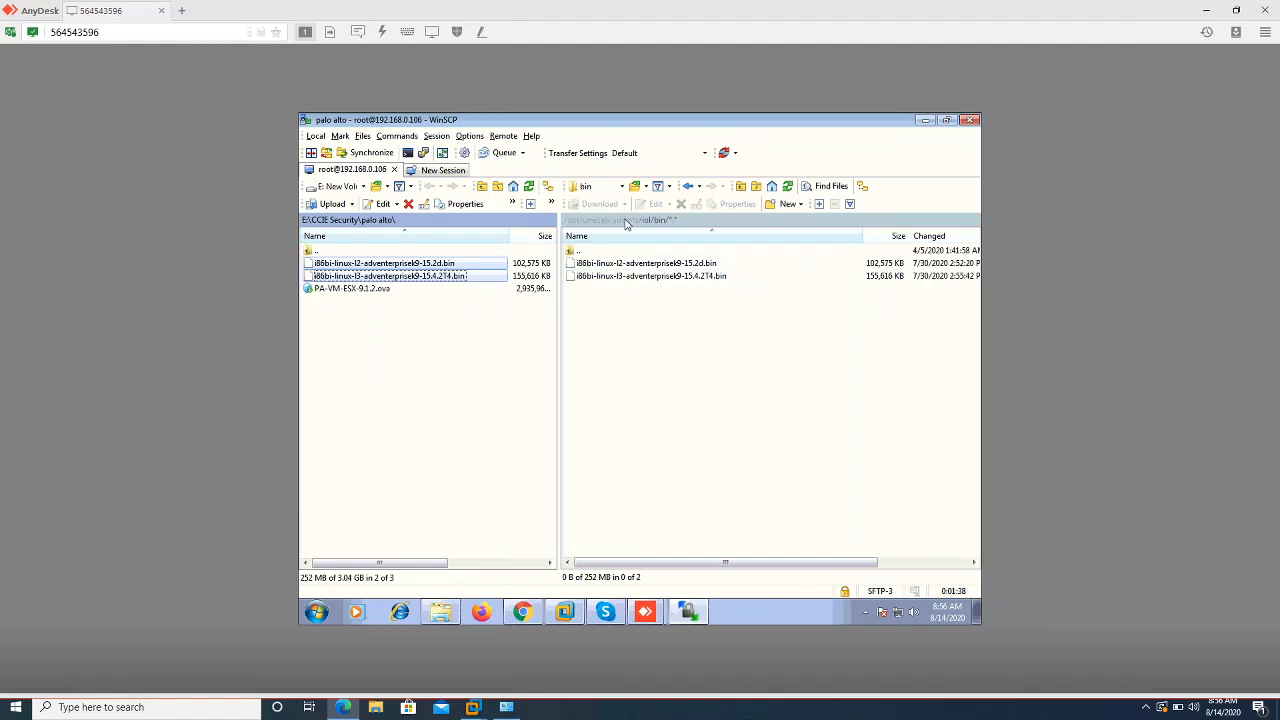
Verify PA-VM-ESX-9.1.2.ova sits in the remote qemu folder, then return to /opt/unetlab/addons/
left_click(626, 221)
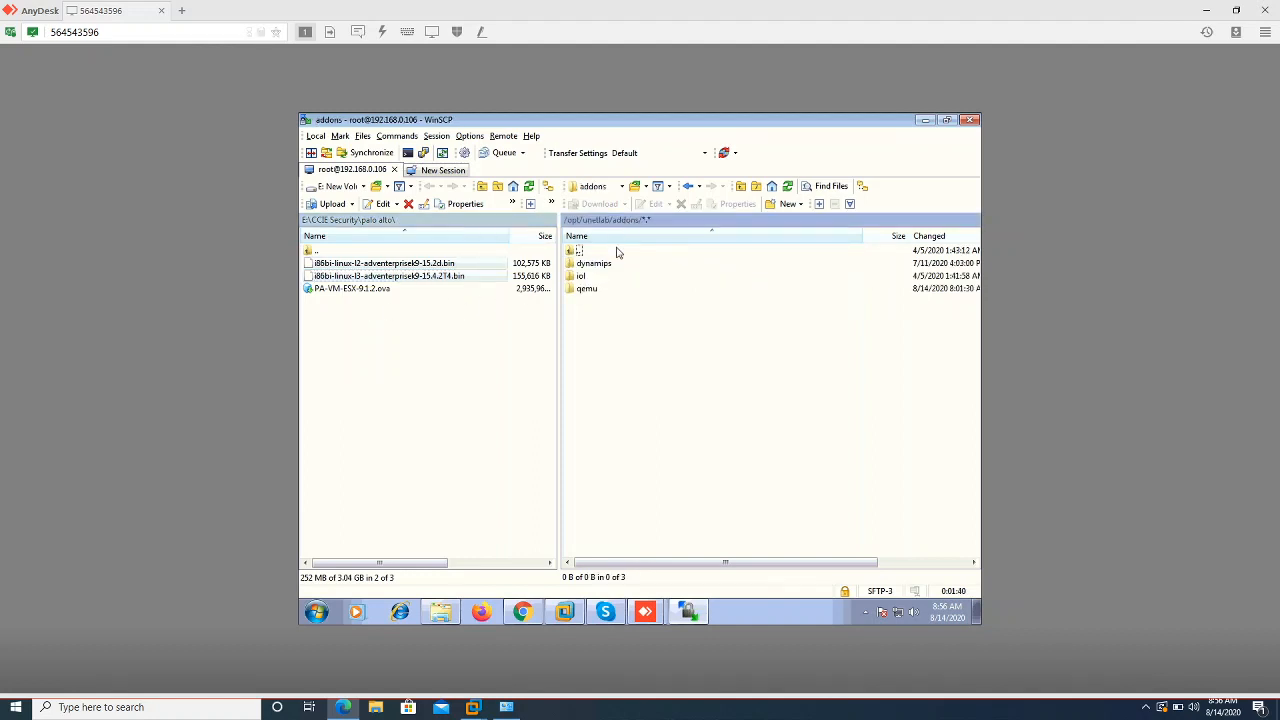
double_click(586, 289)
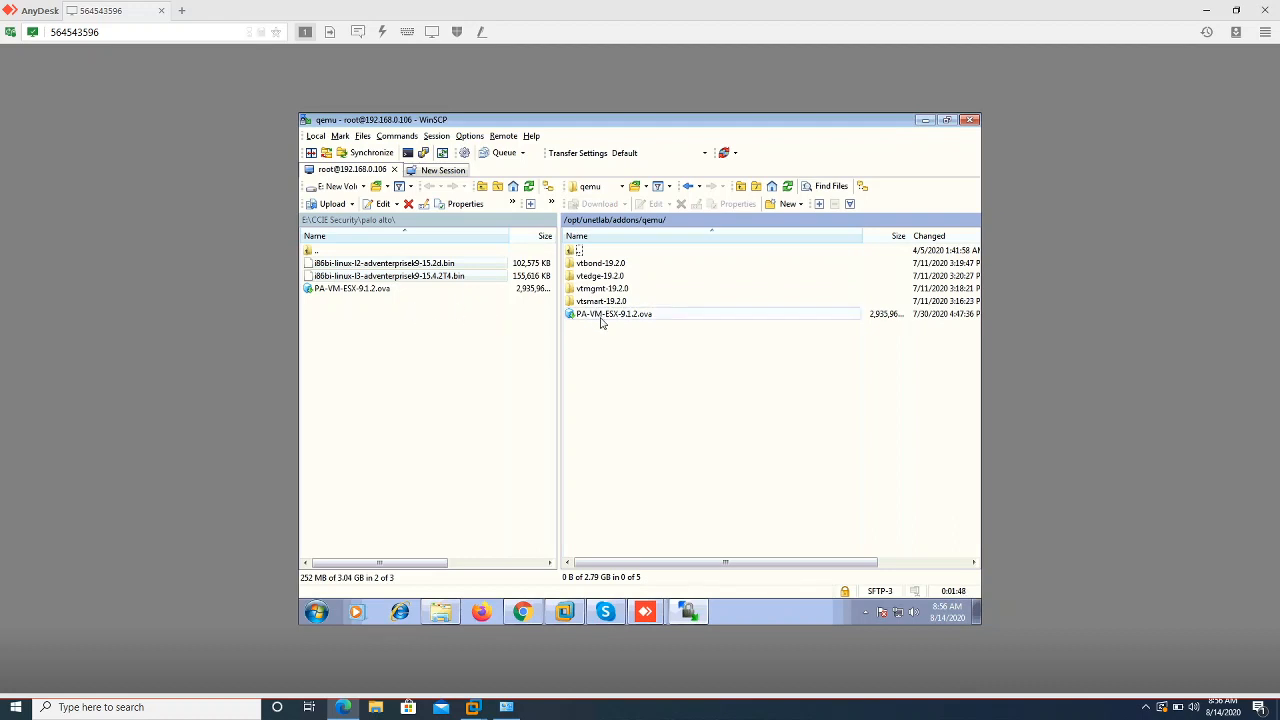
left_click(333, 289)
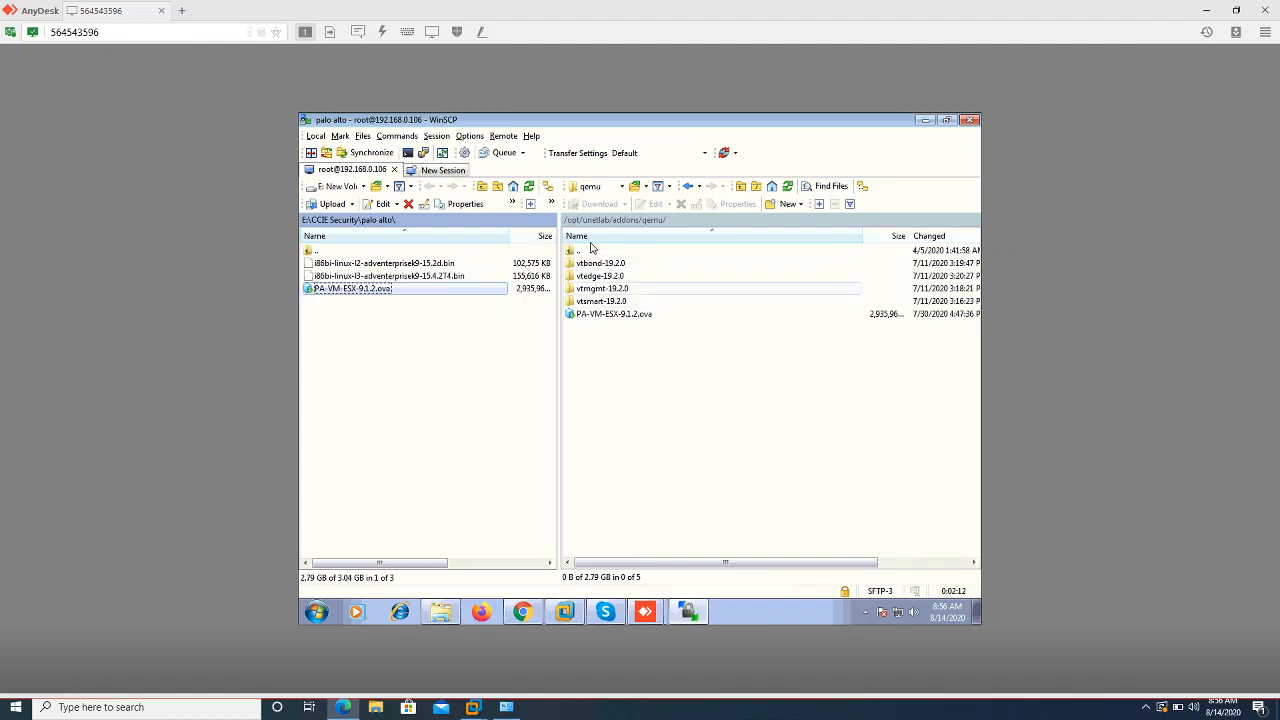
double_click(585, 255)
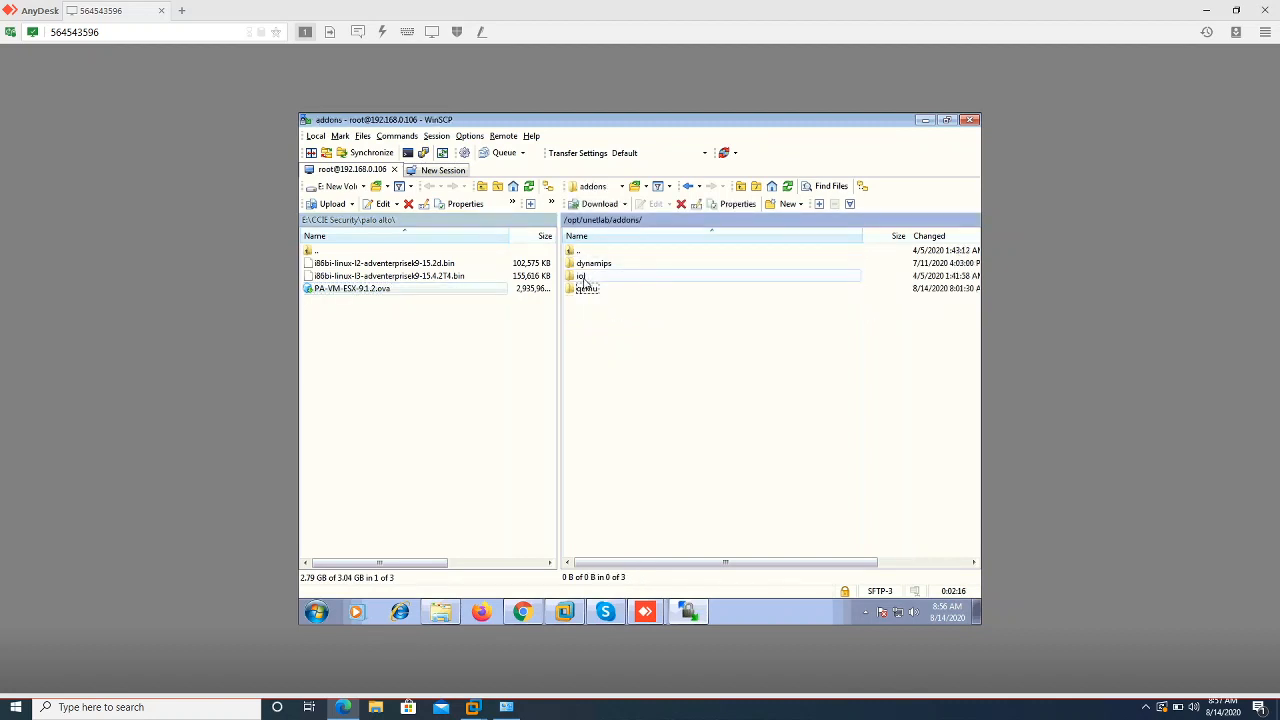
left_click(315, 615)
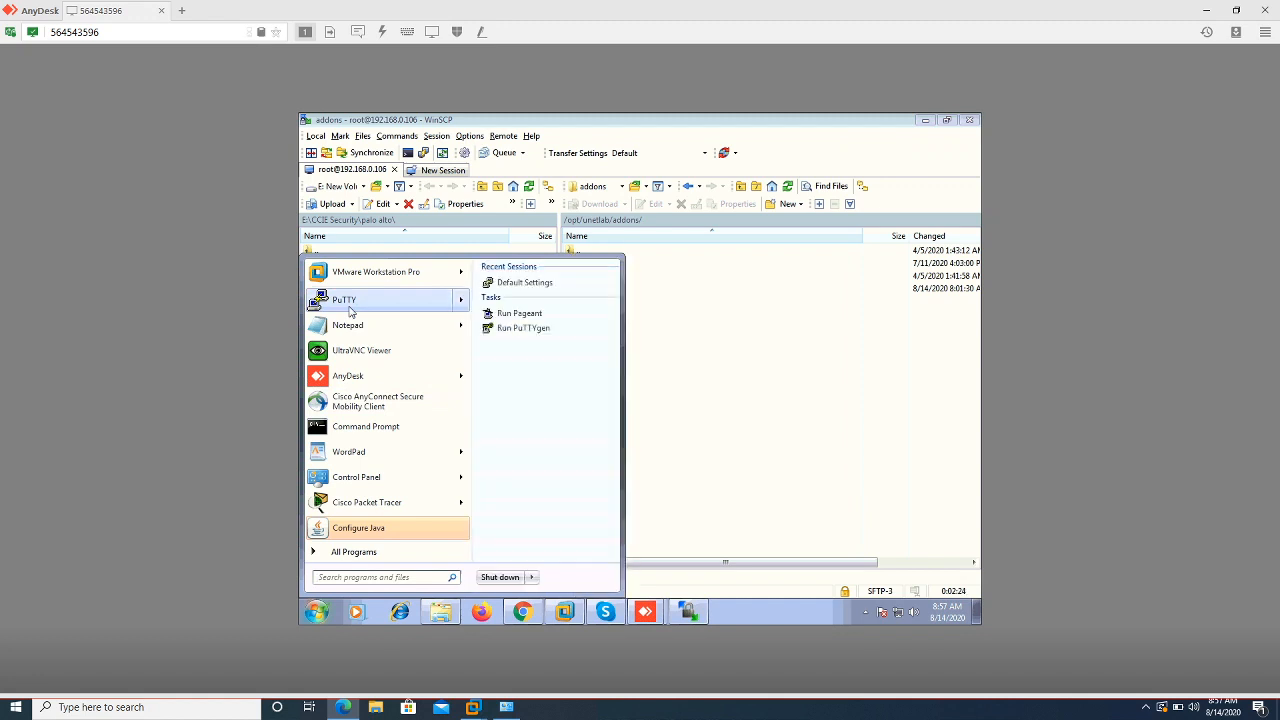
Open a PuTTY SSH session to 192.168.0.106 and accept the server's host key
left_click(350, 312)
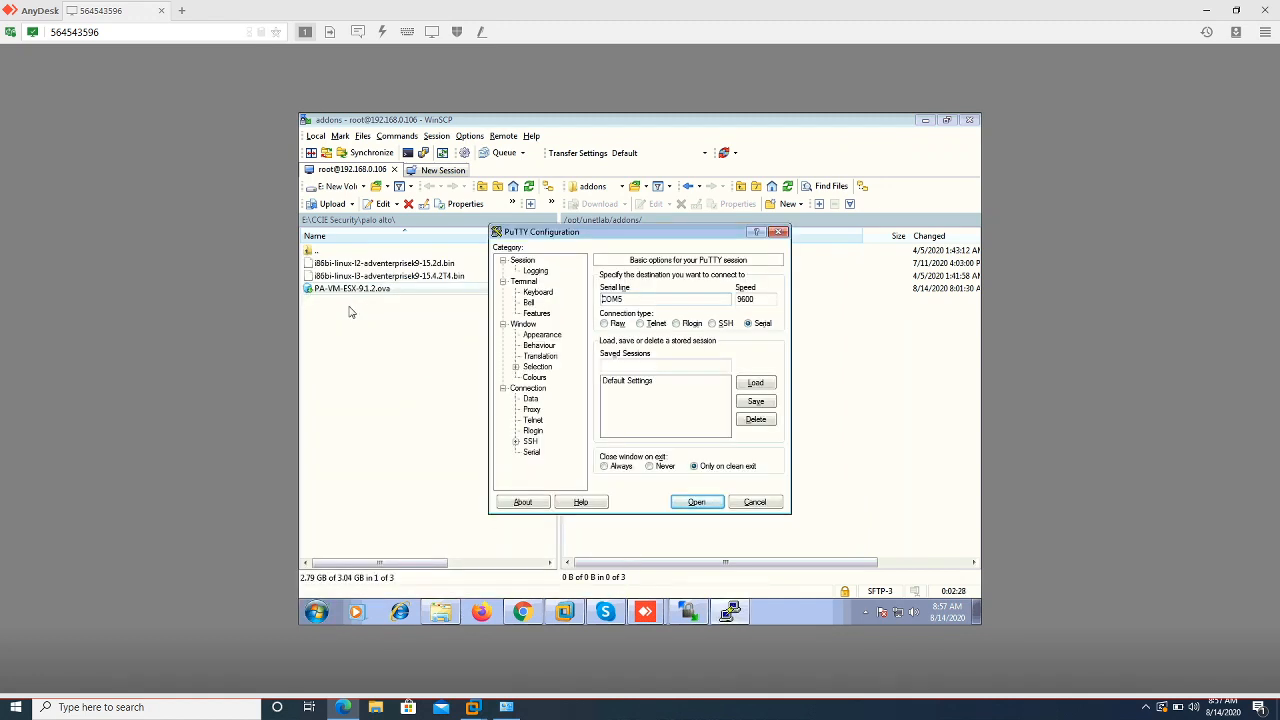
left_click(712, 324)
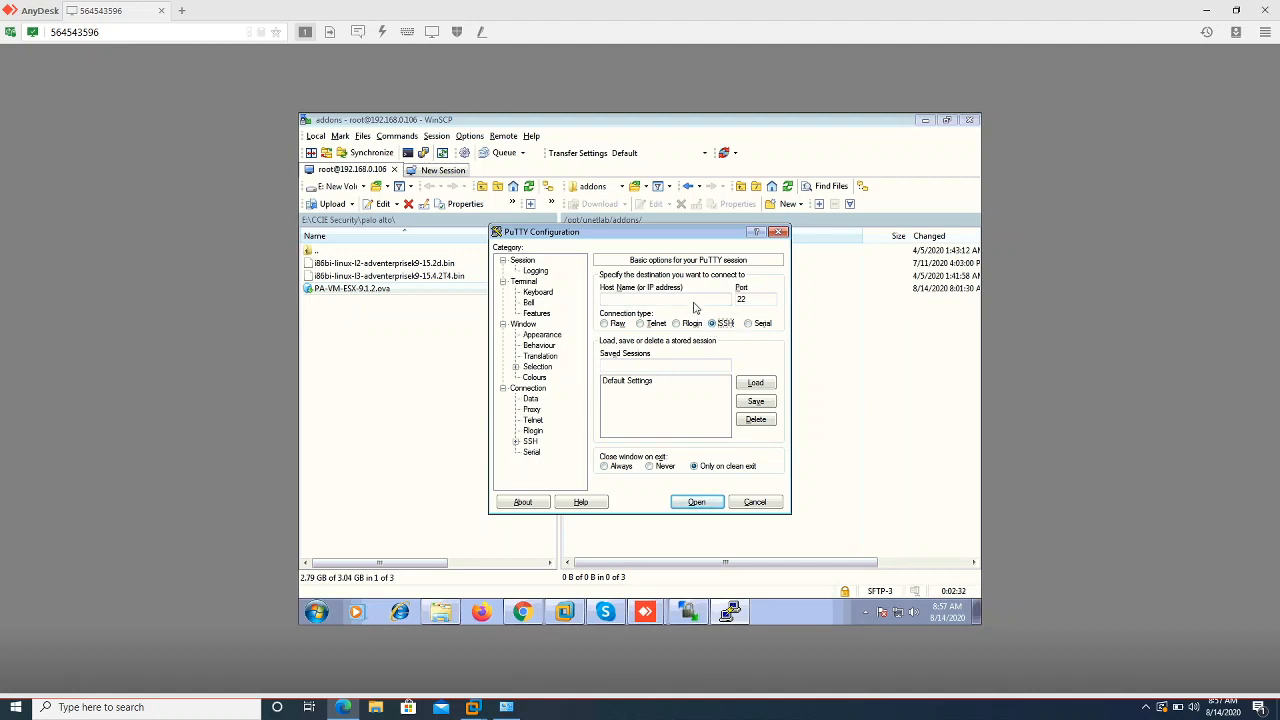
left_click(694, 299)
type("192.168.0.106")
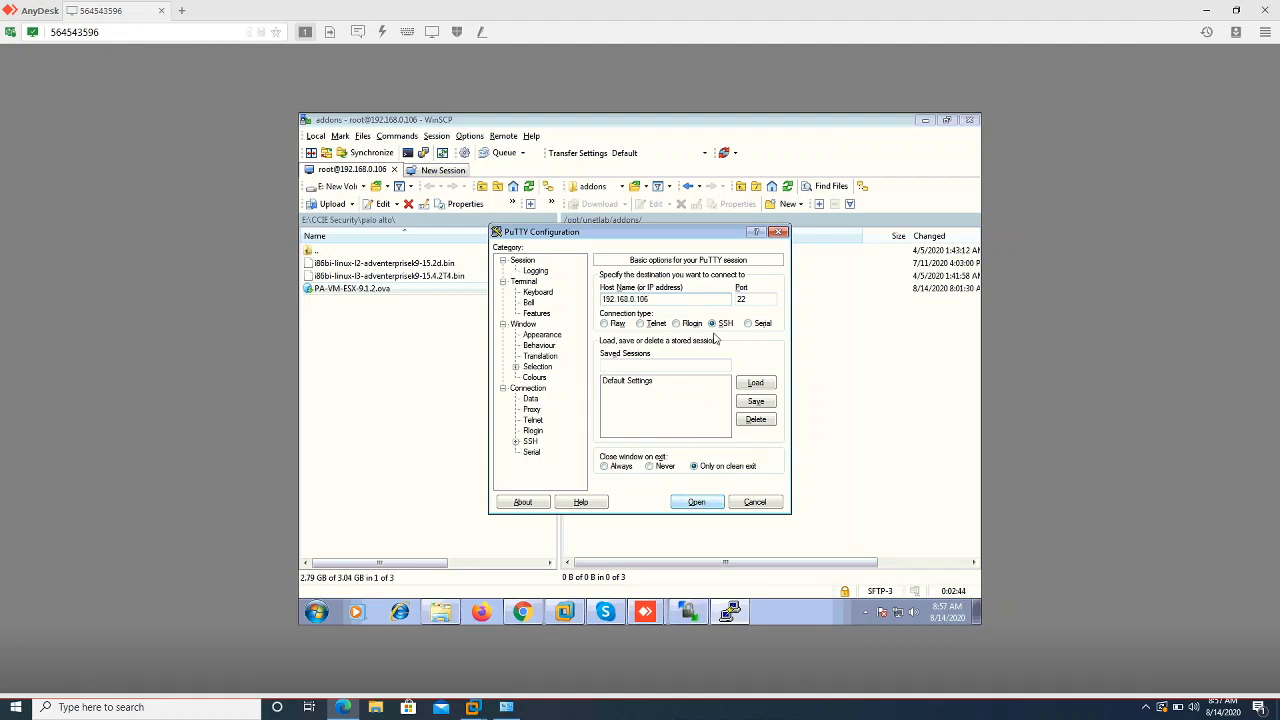
left_click(696, 502)
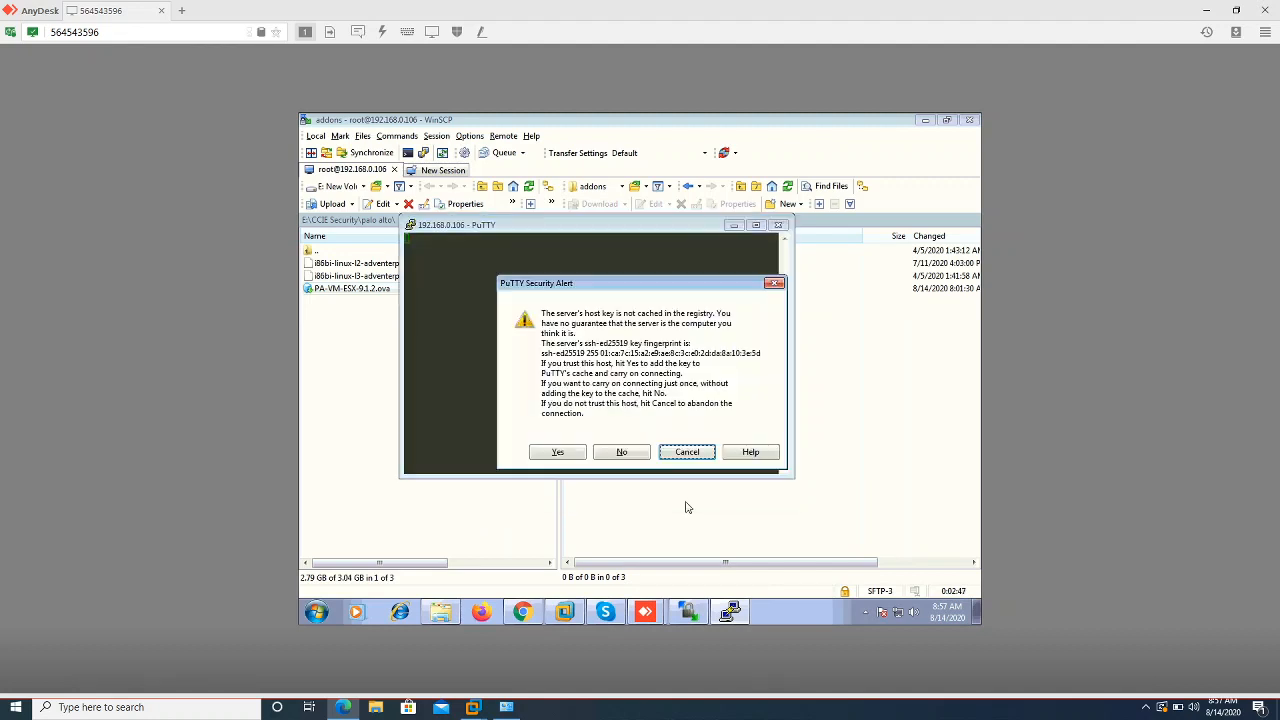
left_click(563, 452)
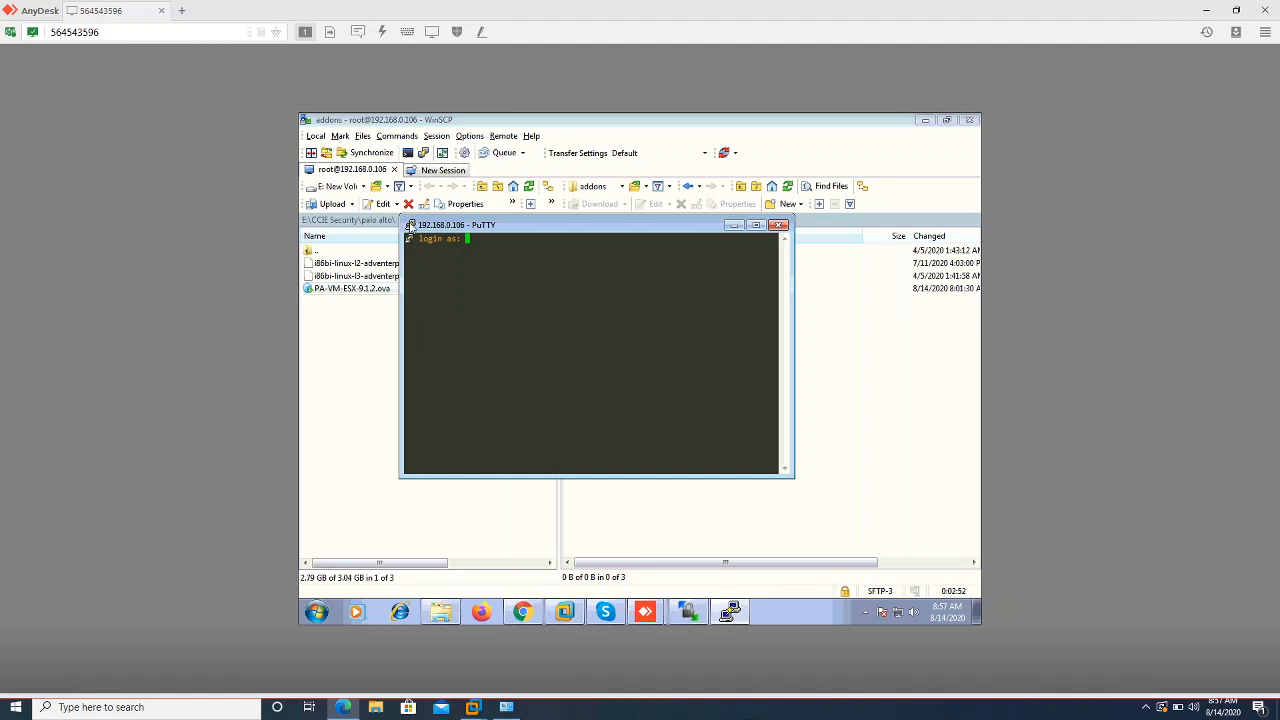
Change the terminal font to Consolas 16-point and apply it
left_click(410, 227)
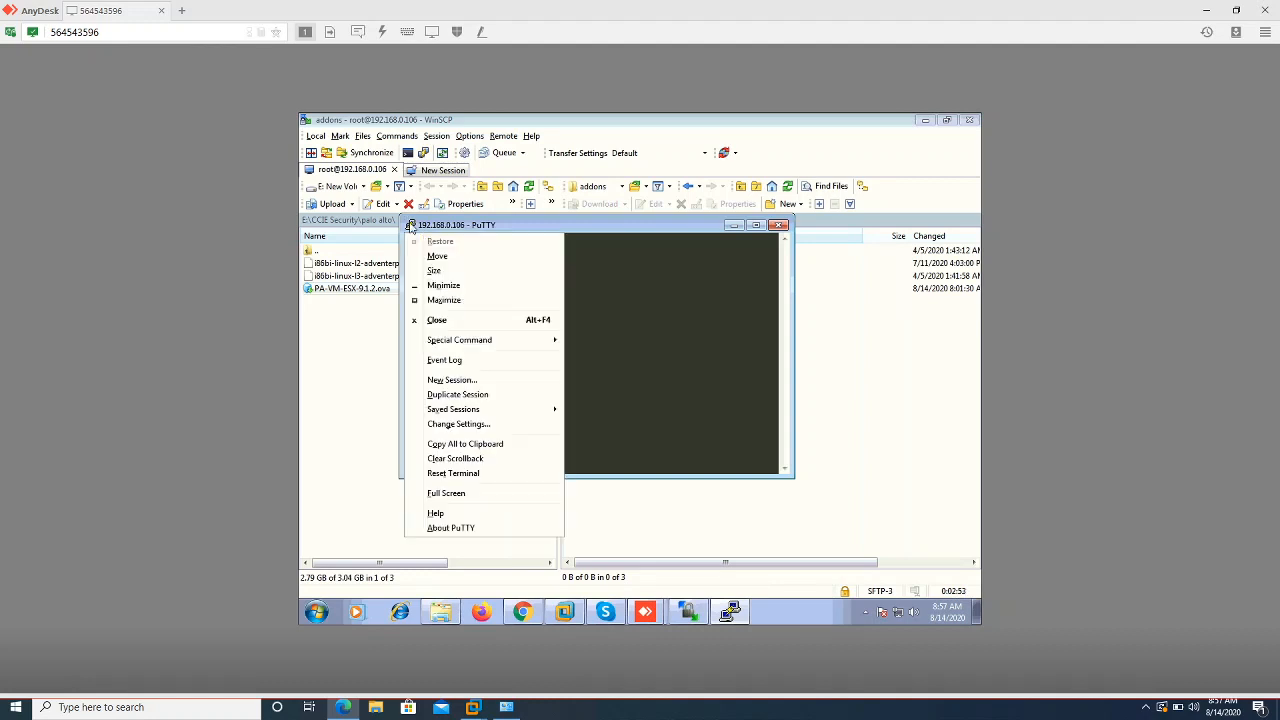
left_click(458, 424)
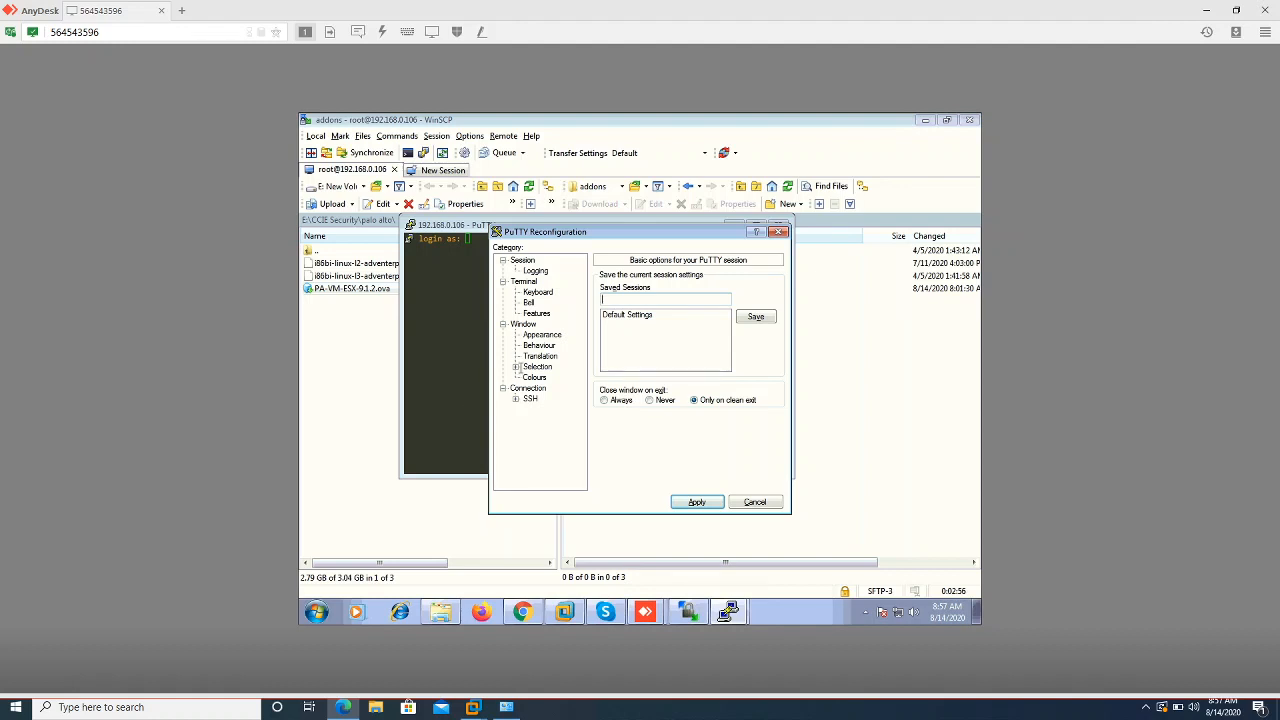
left_click(536, 335)
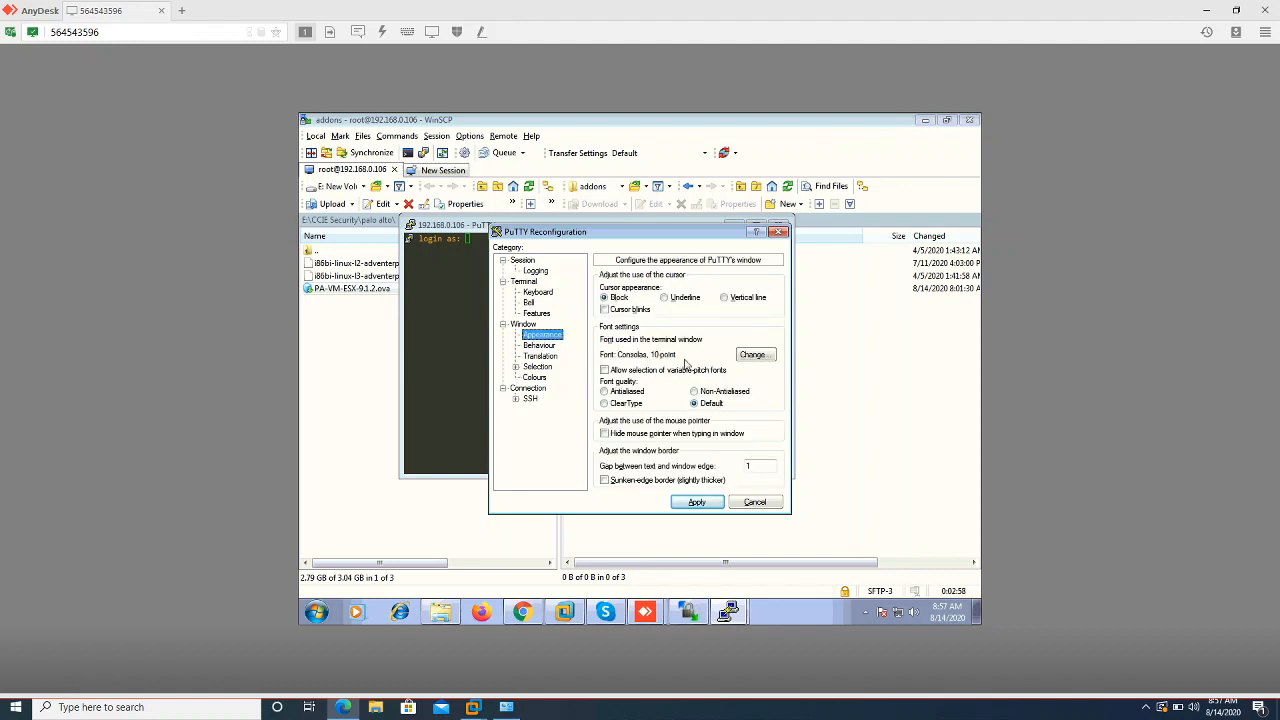
left_click(758, 356)
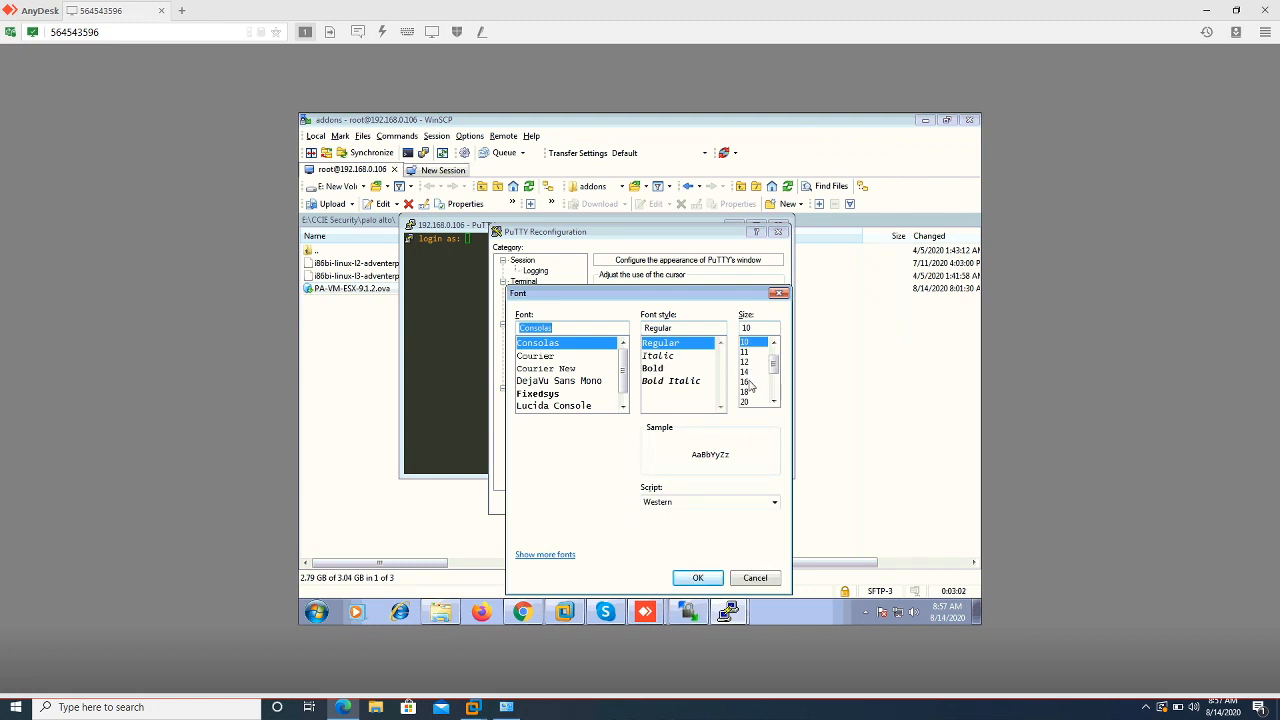
left_click(746, 381)
left_click(699, 578)
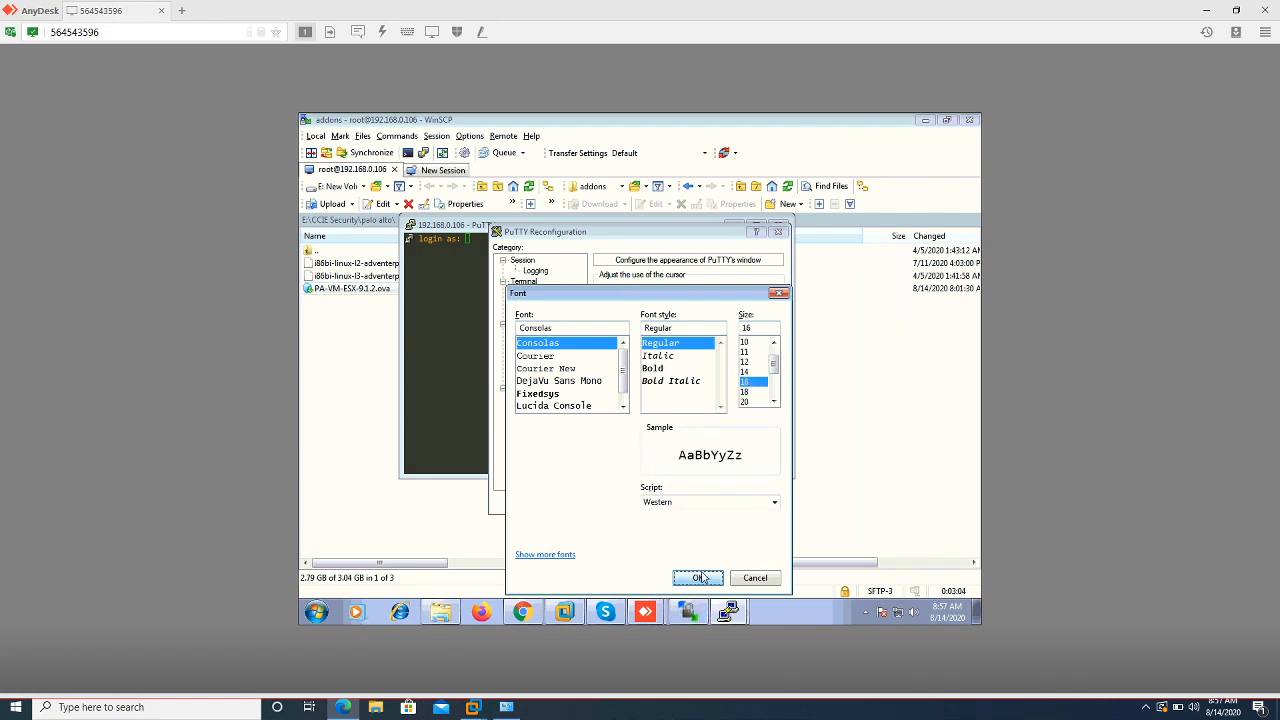
left_click(698, 502)
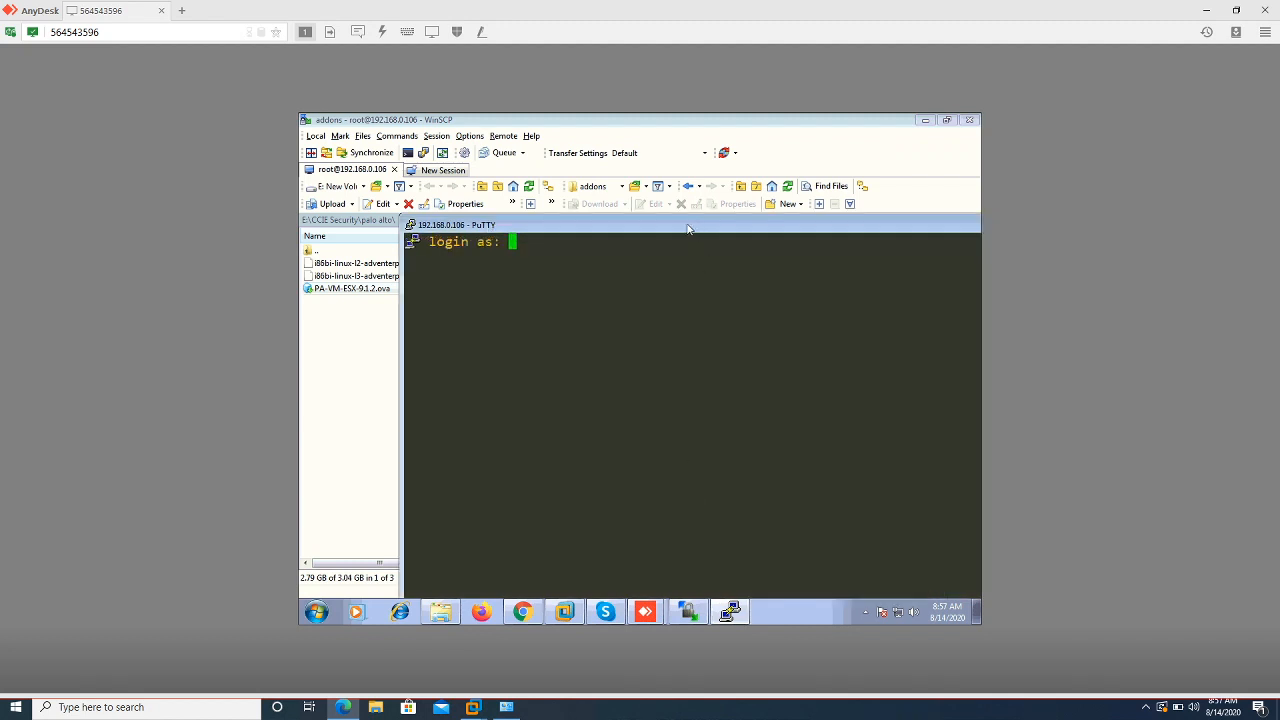
Log in to the eve-ng server as root with the account password
left_click_drag(681, 223, 615, 167)
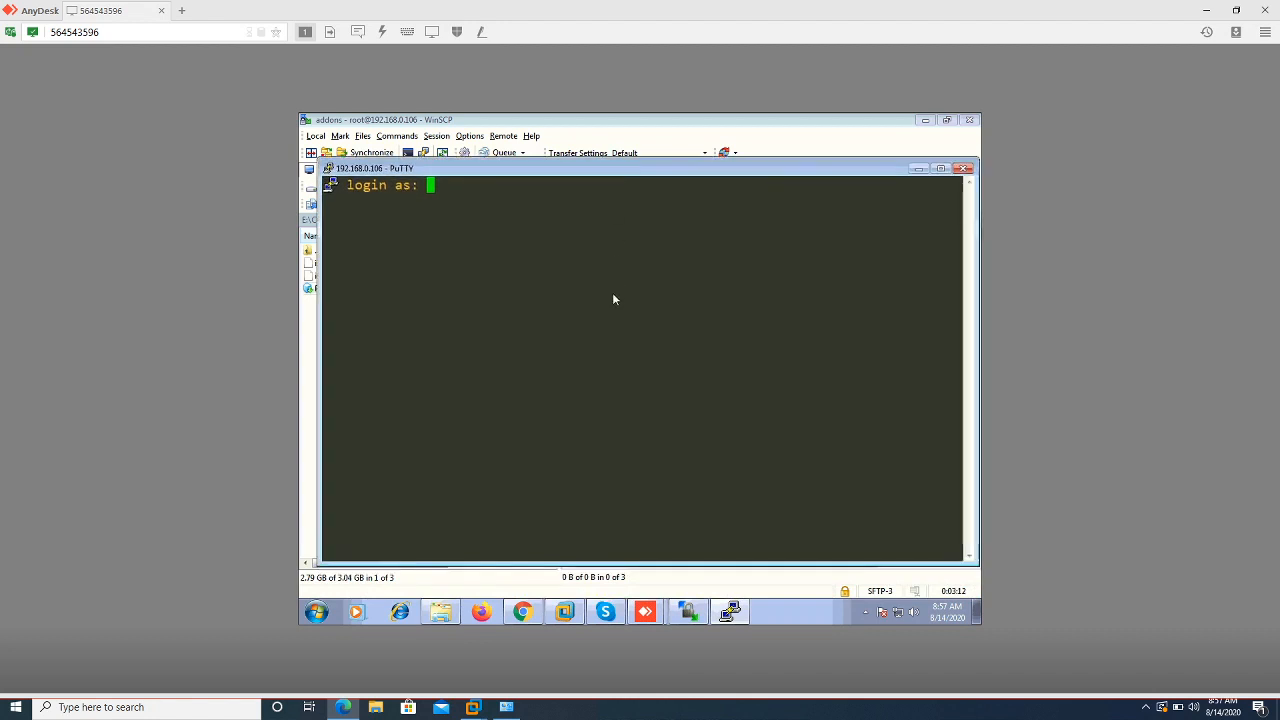
type("root")
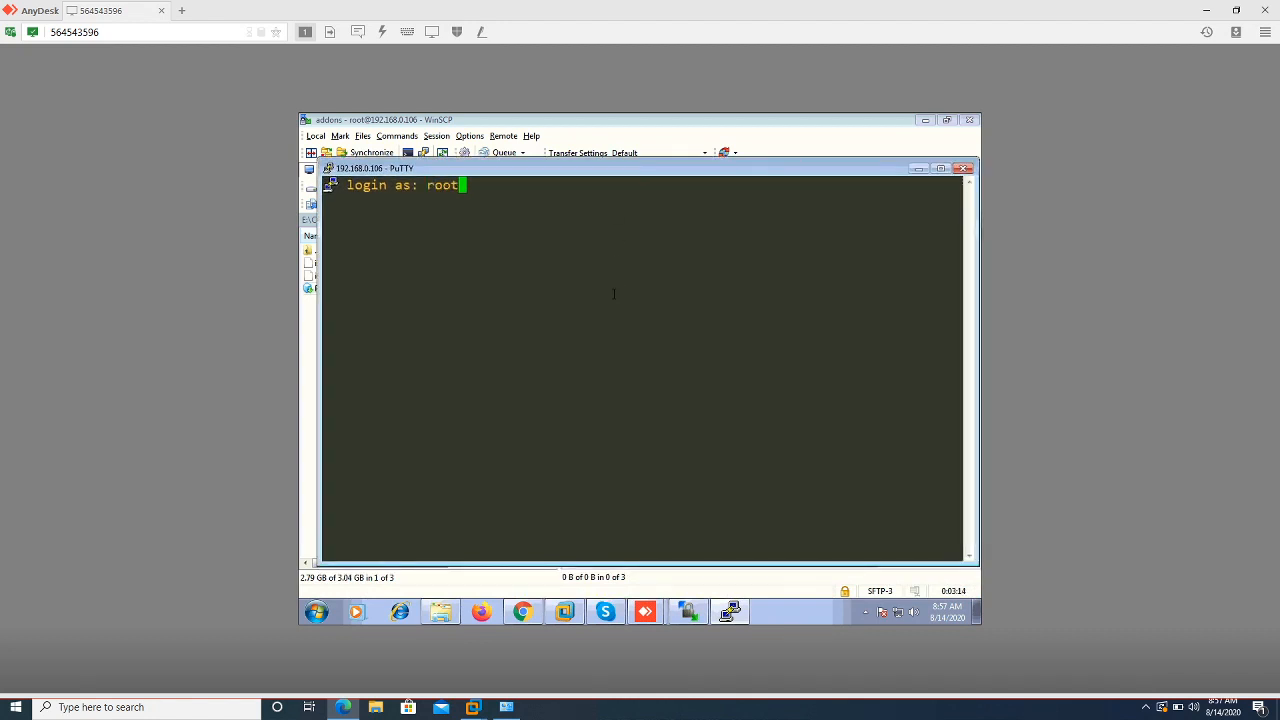
key("Return")
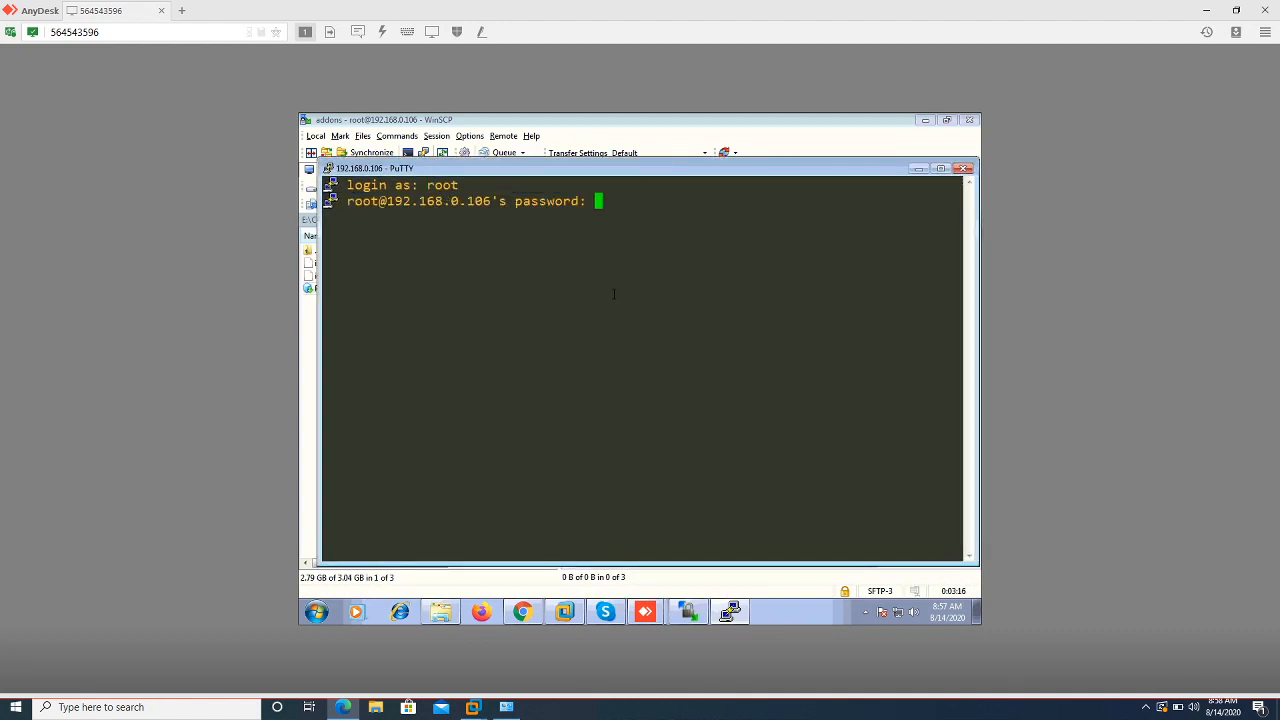
key("Return")
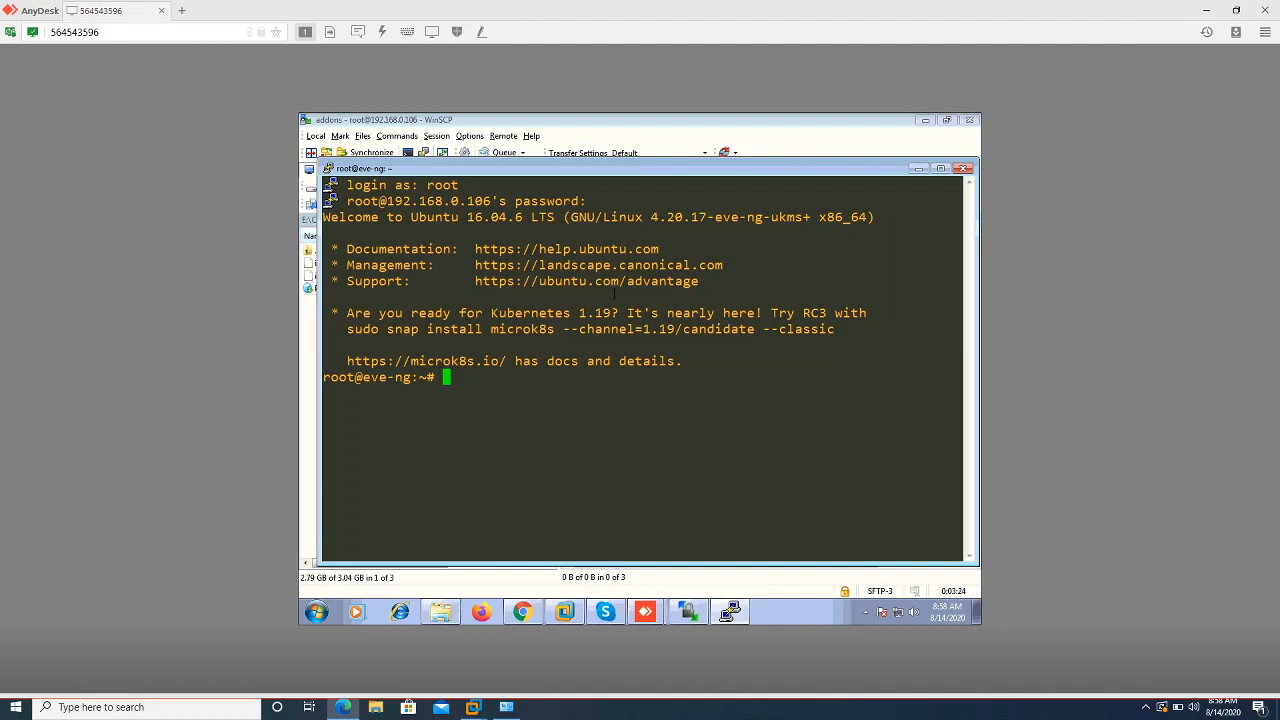
key("Return")
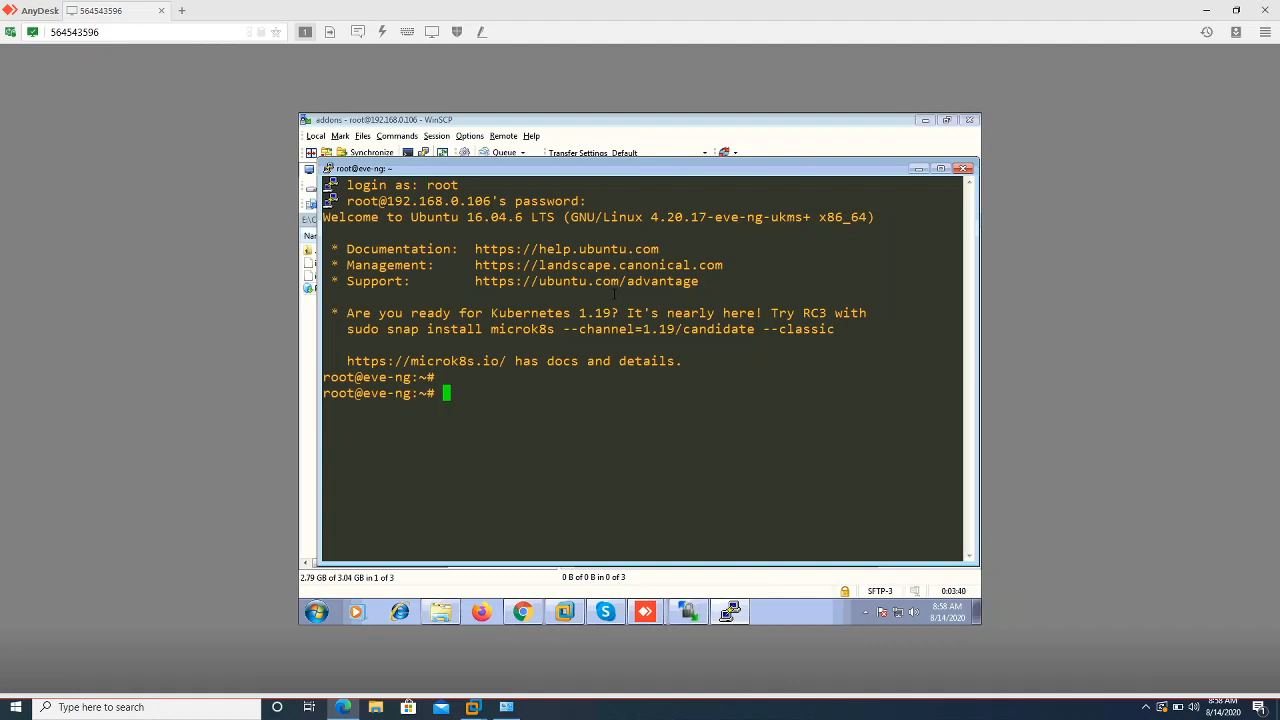
Change into /opt/unetlab/addons/iol/bin/ and list its two i86bi-linux images with ls
type("cd /opt/unetlab/addons/iol/bin/")
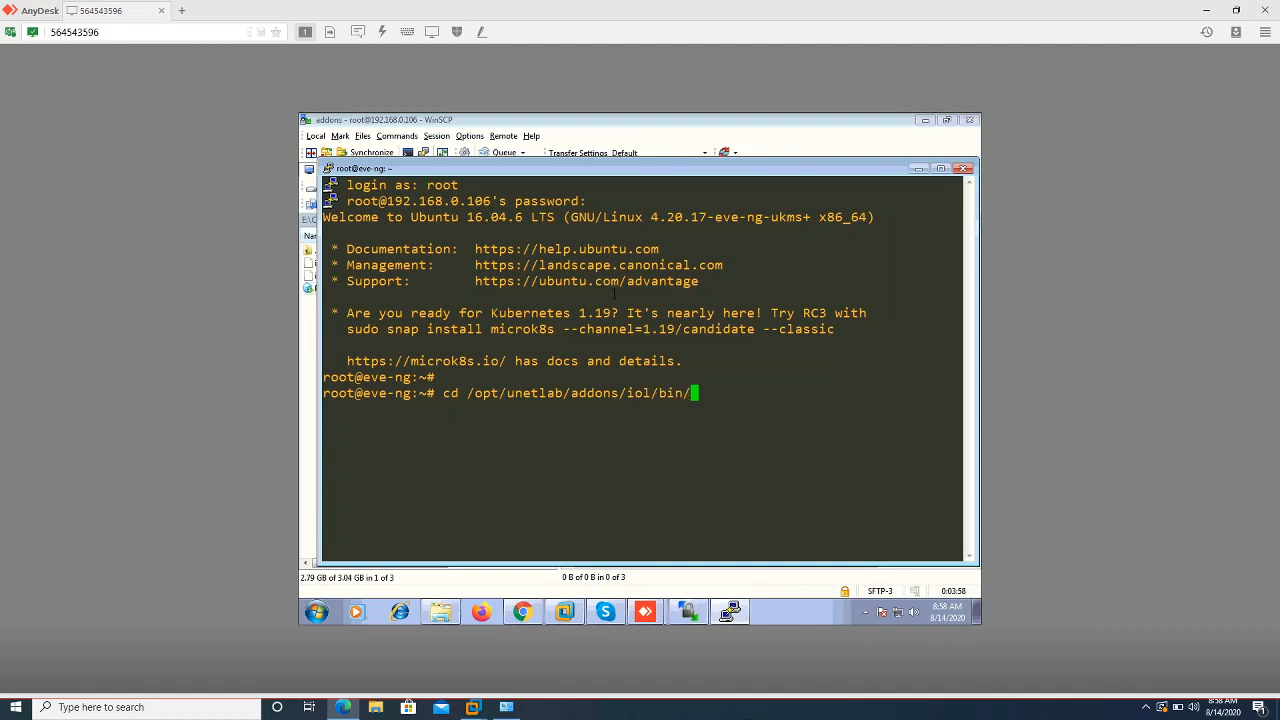
key("Return")
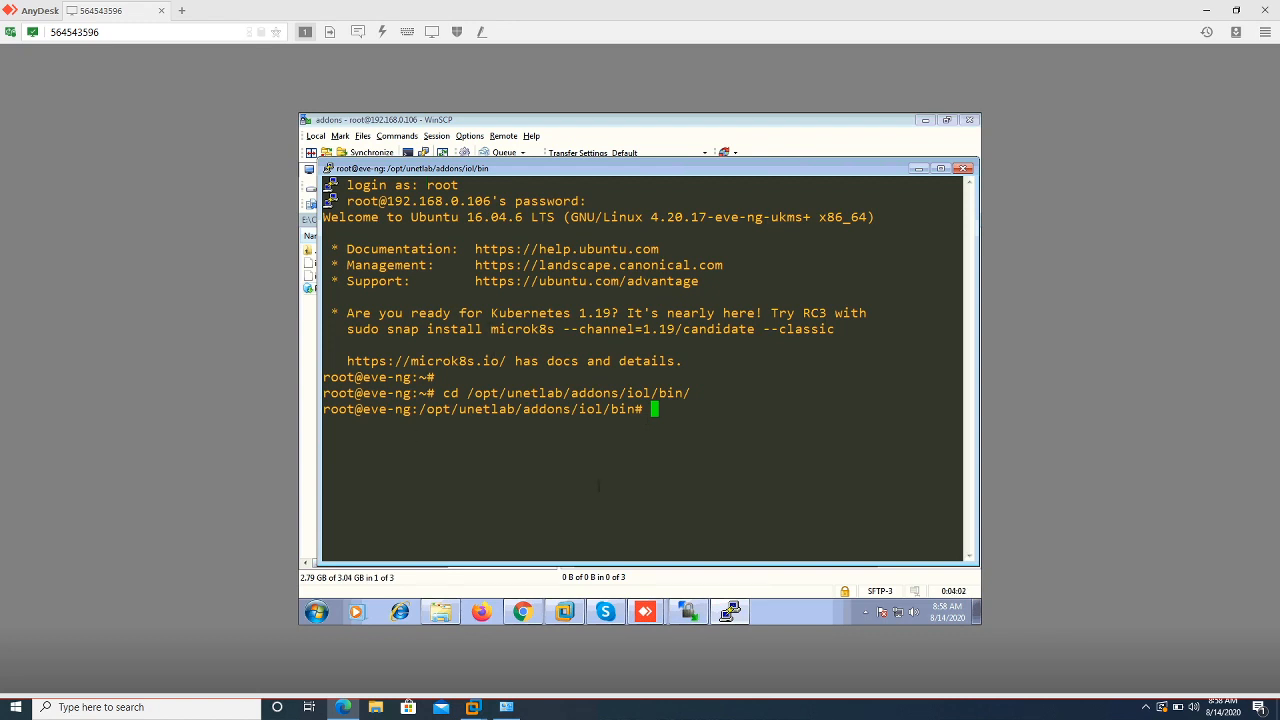
type("ls")
key("Return")
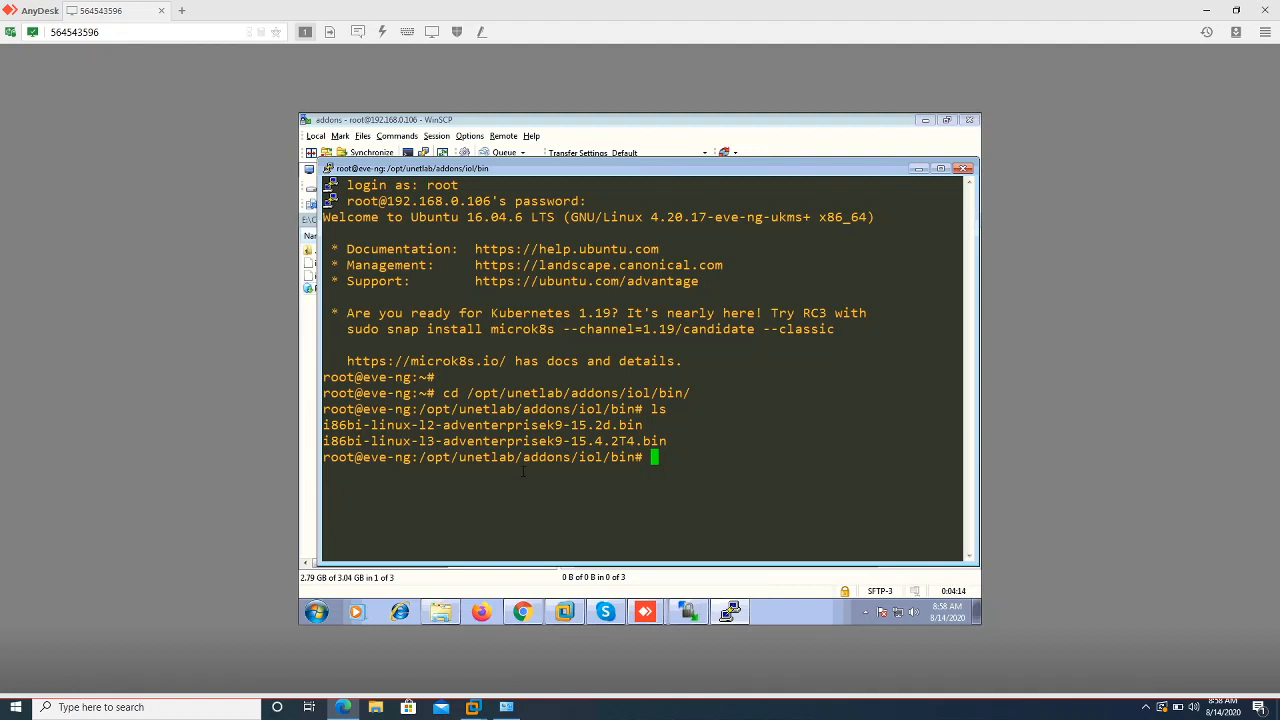
Open a new Chrome tab, glance at both MEGA download tabs, then return to it
left_click(511, 609)
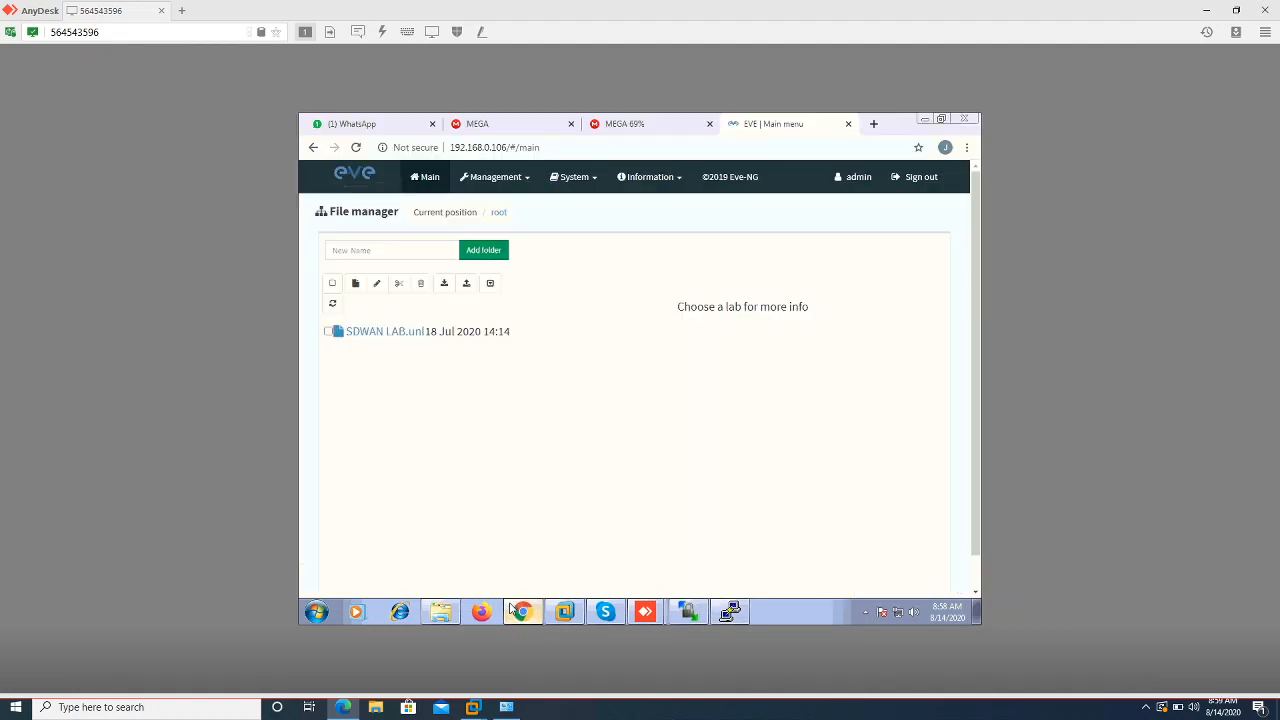
left_click(872, 126)
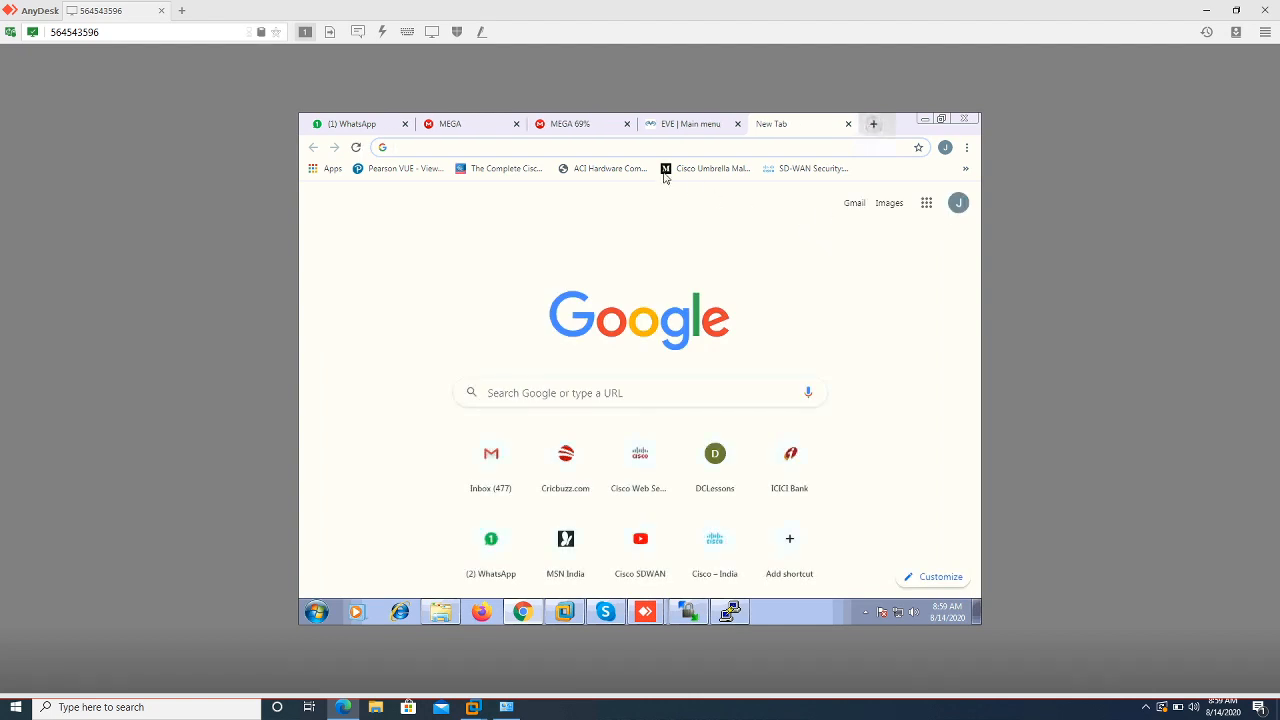
left_click(550, 124)
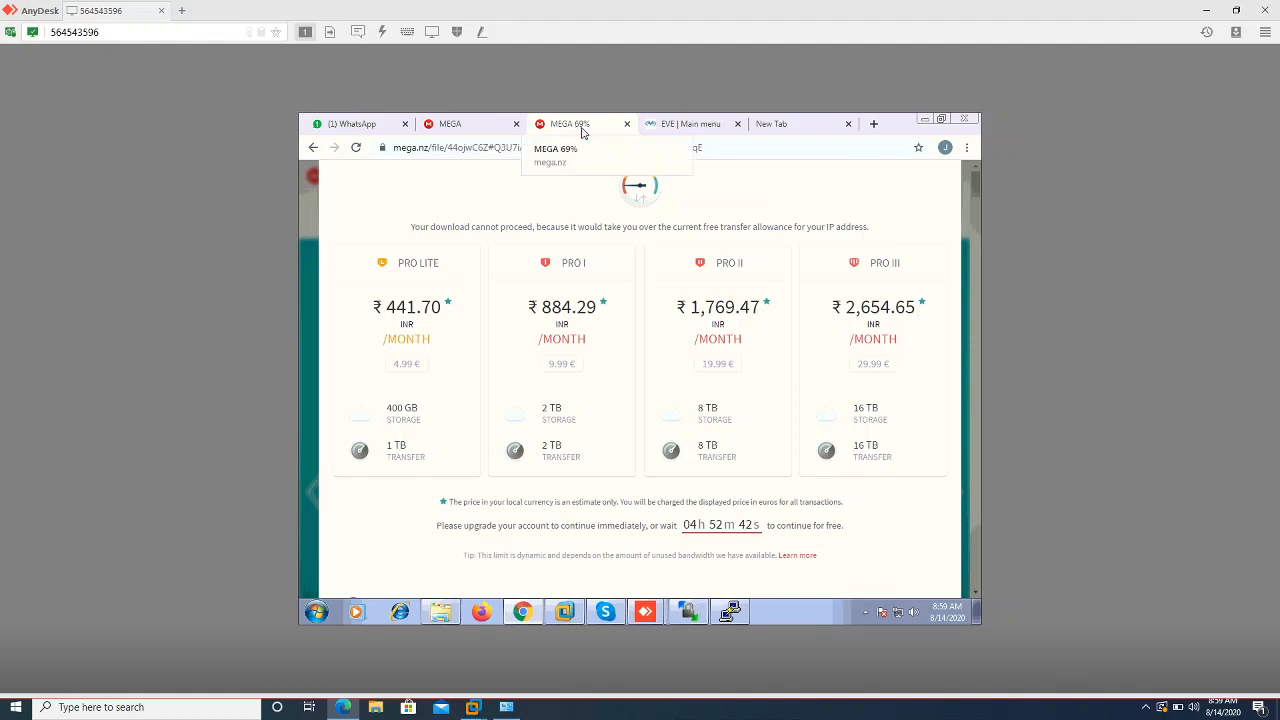
left_click(457, 125)
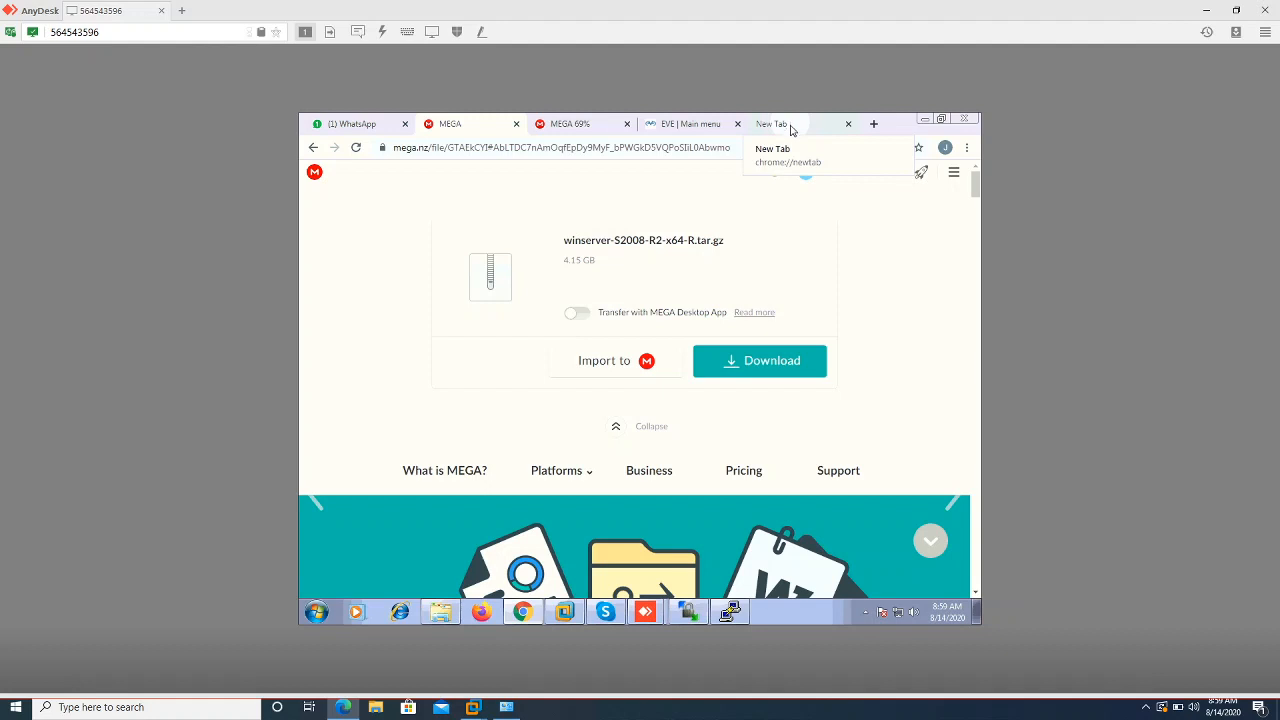
left_click(785, 127)
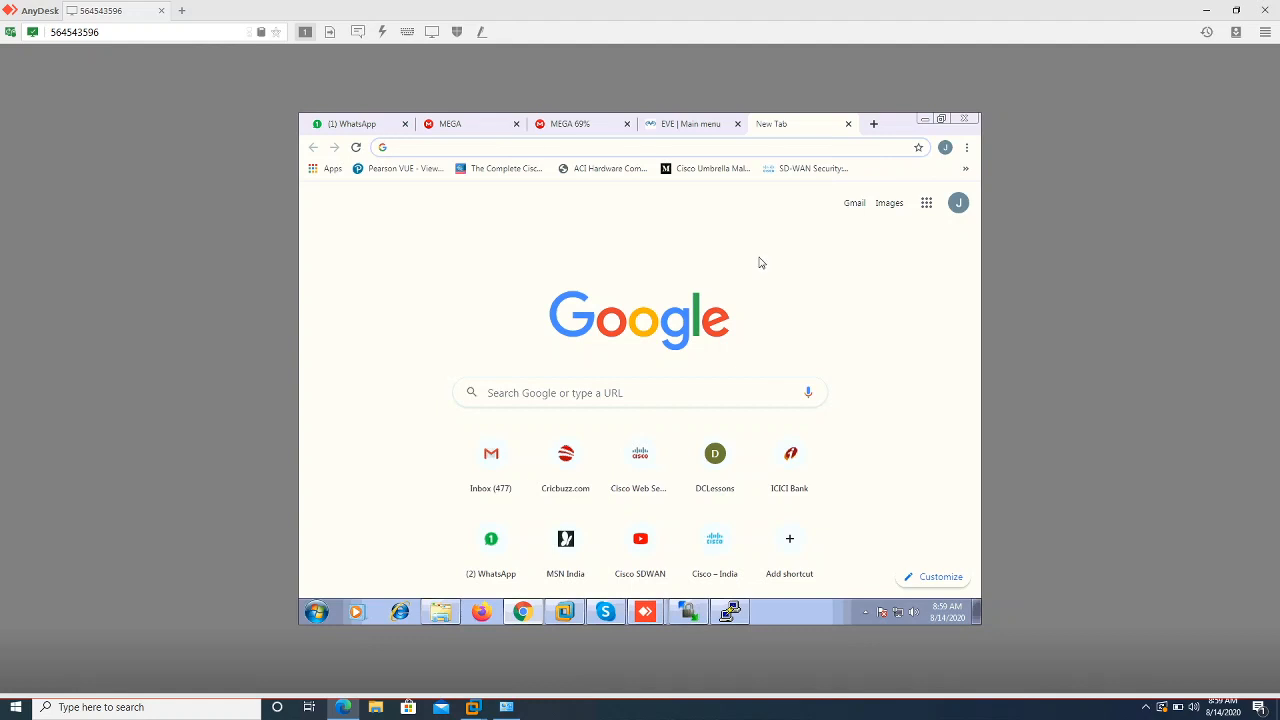
Search Google for 'iourc license file eve-ng' and scroll through the results
type("iourc")
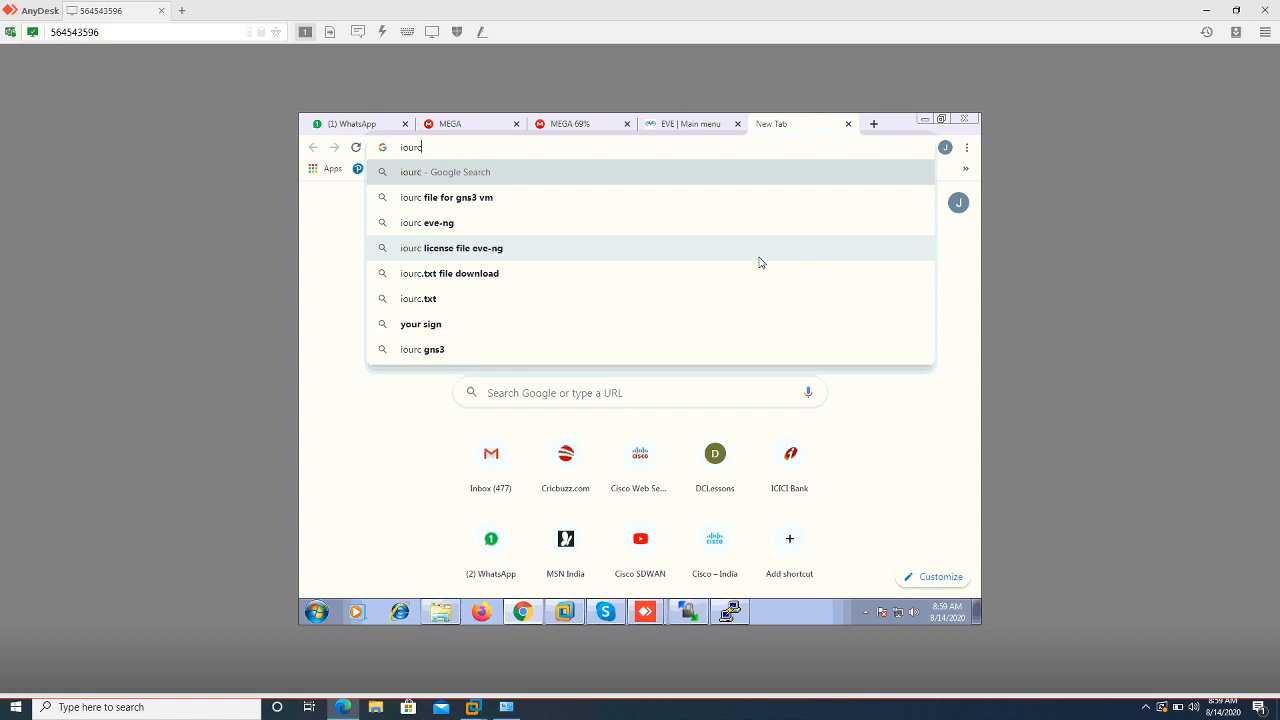
key("Down")
key("Down")
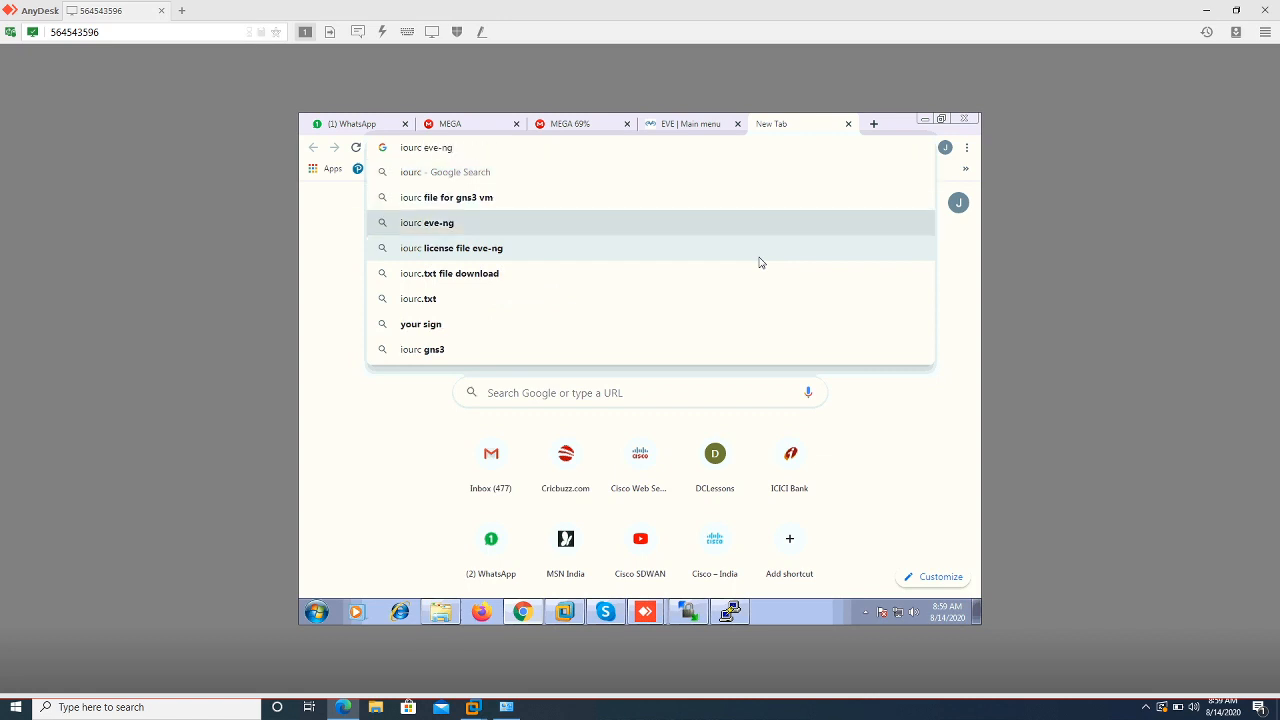
key("Down")
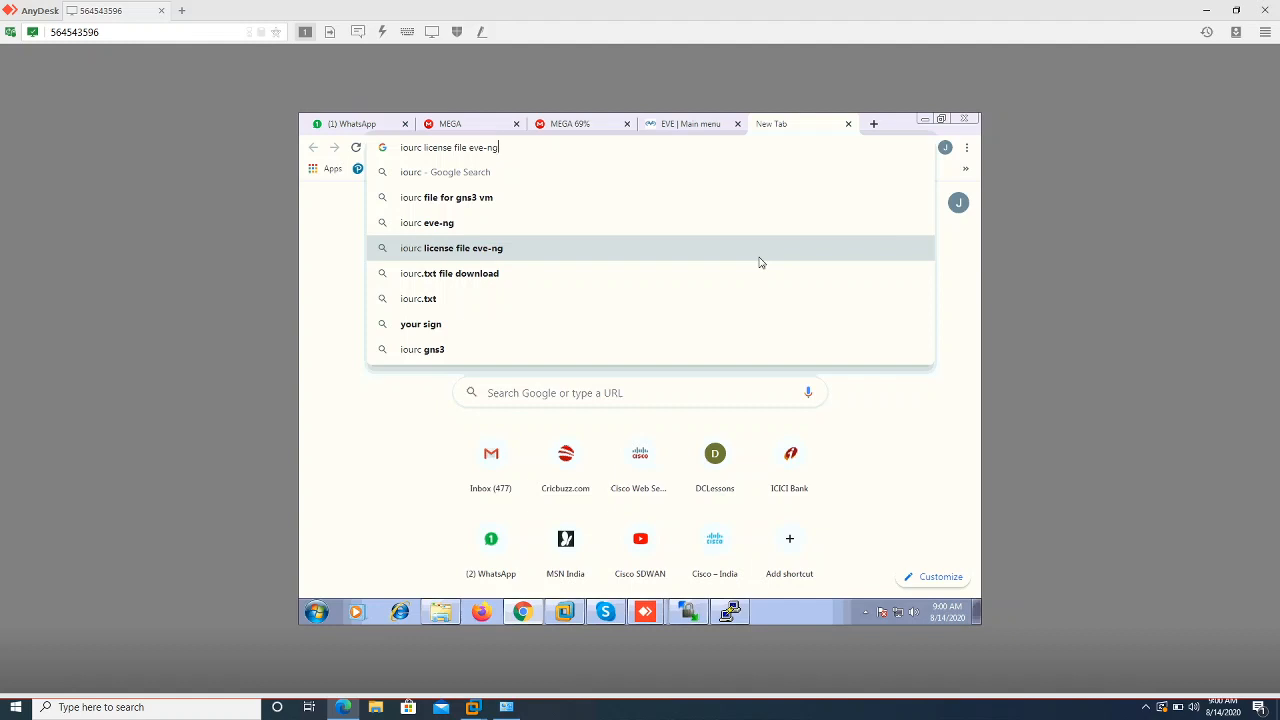
key("Return")
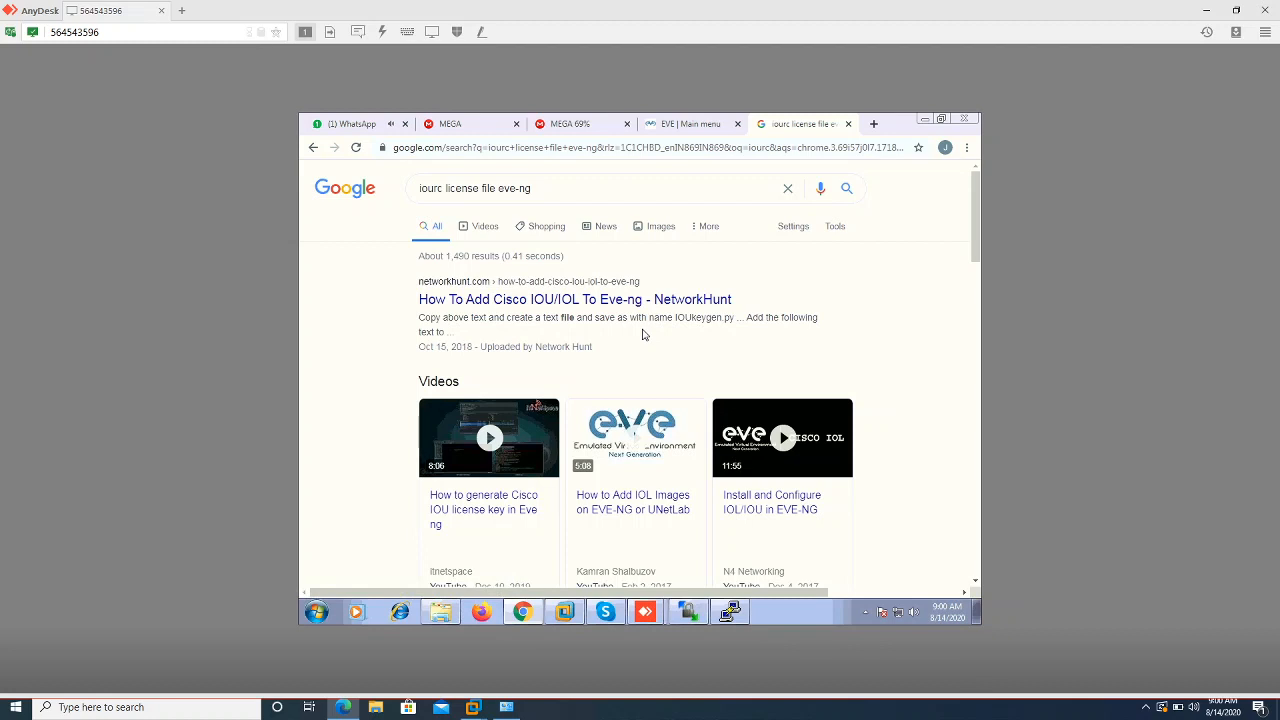
scroll(643, 335, "down", 1)
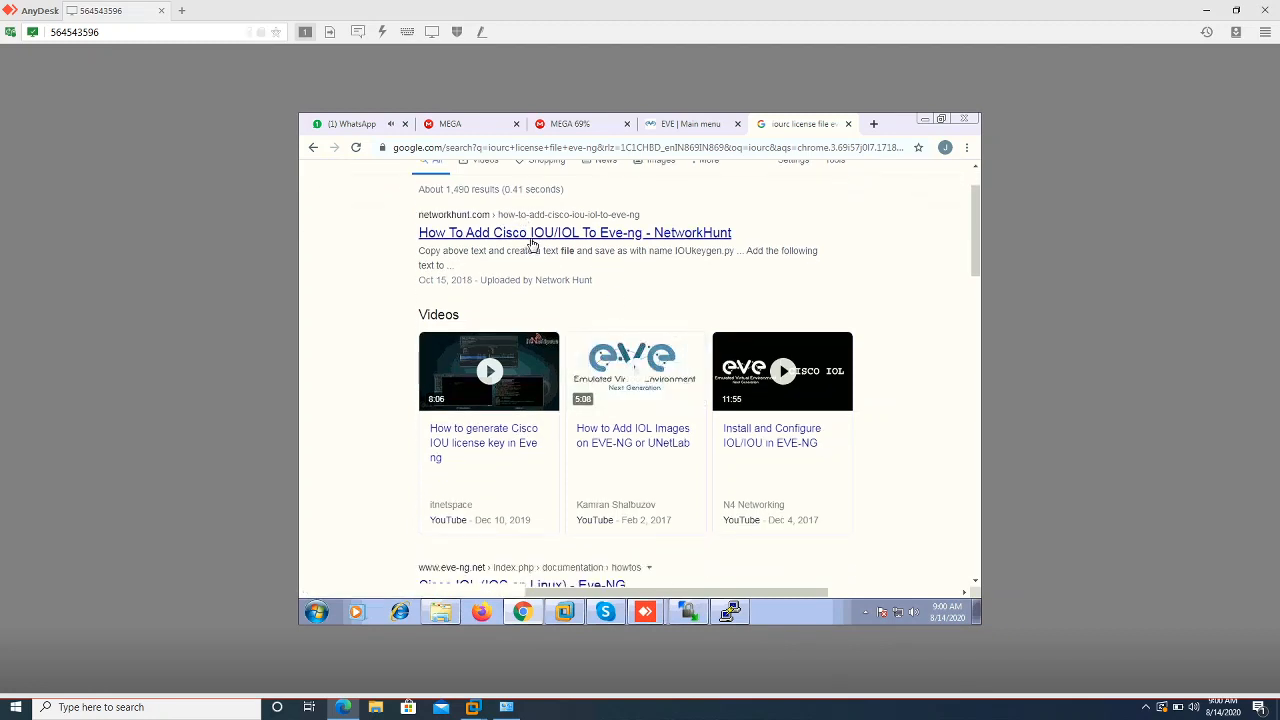
left_click(670, 242)
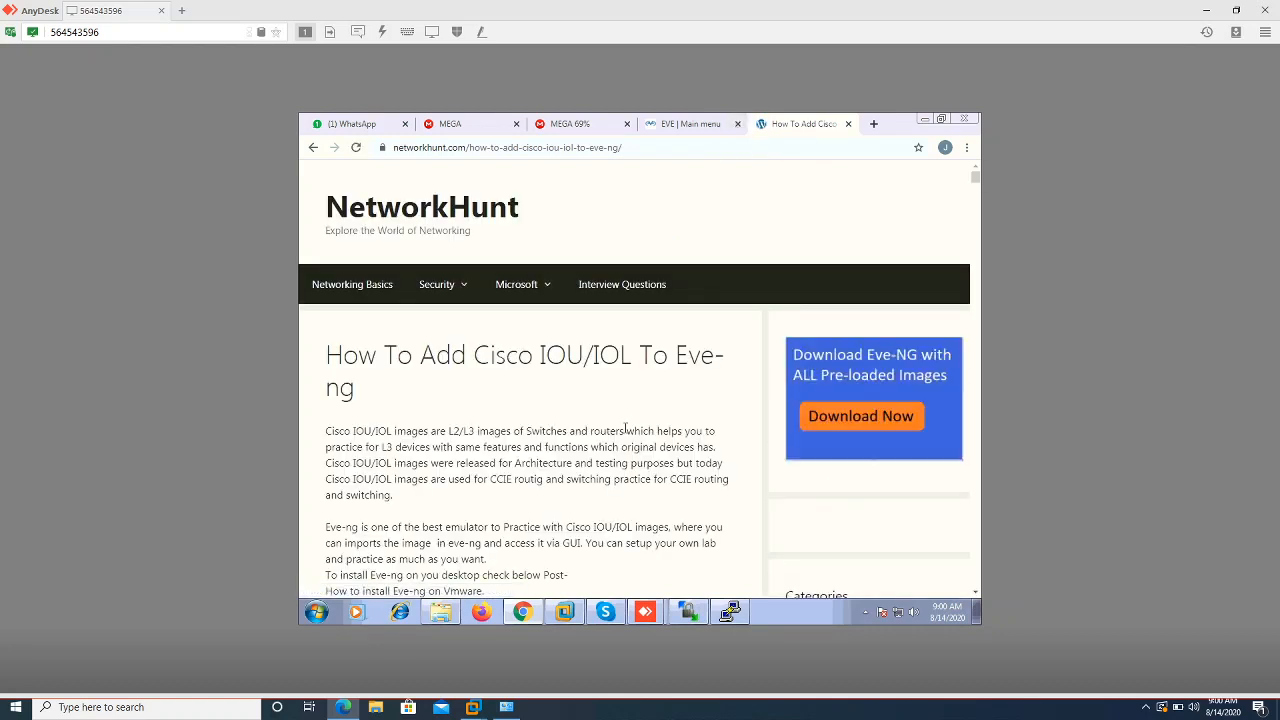
scroll(626, 428, "down", 4)
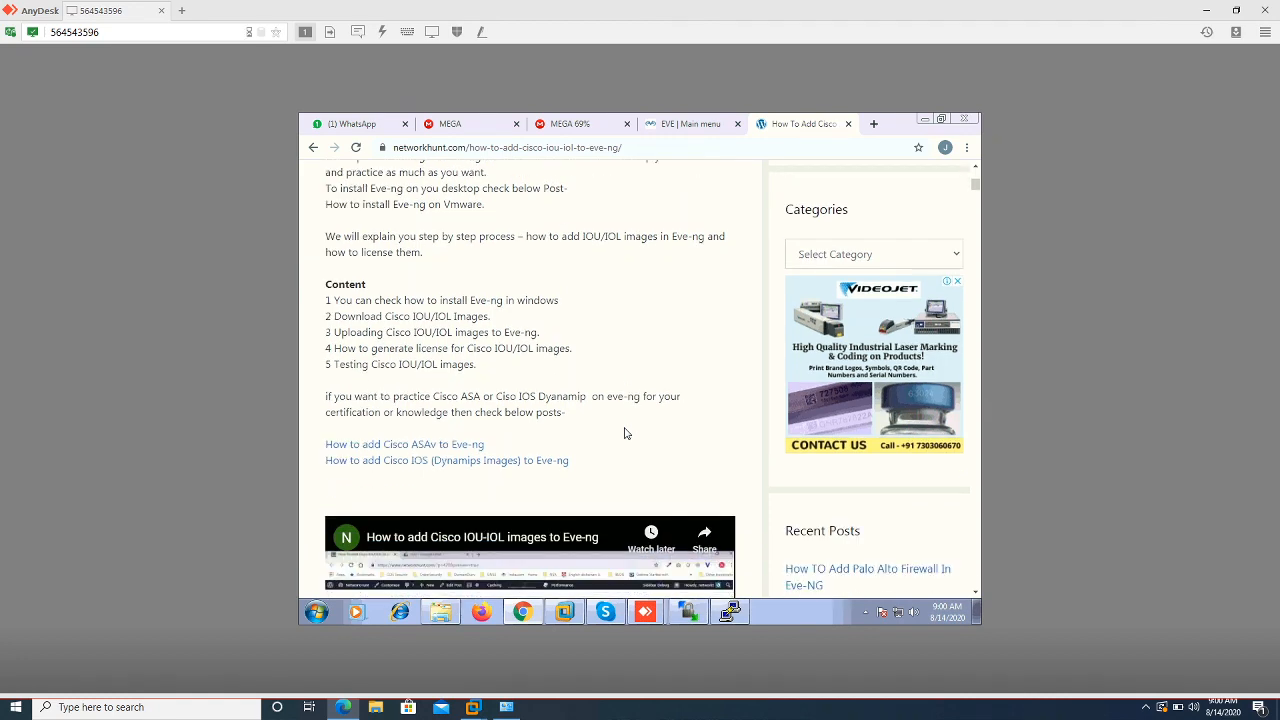
scroll(624, 433, "down", 2)
scroll(624, 433, "down", 2)
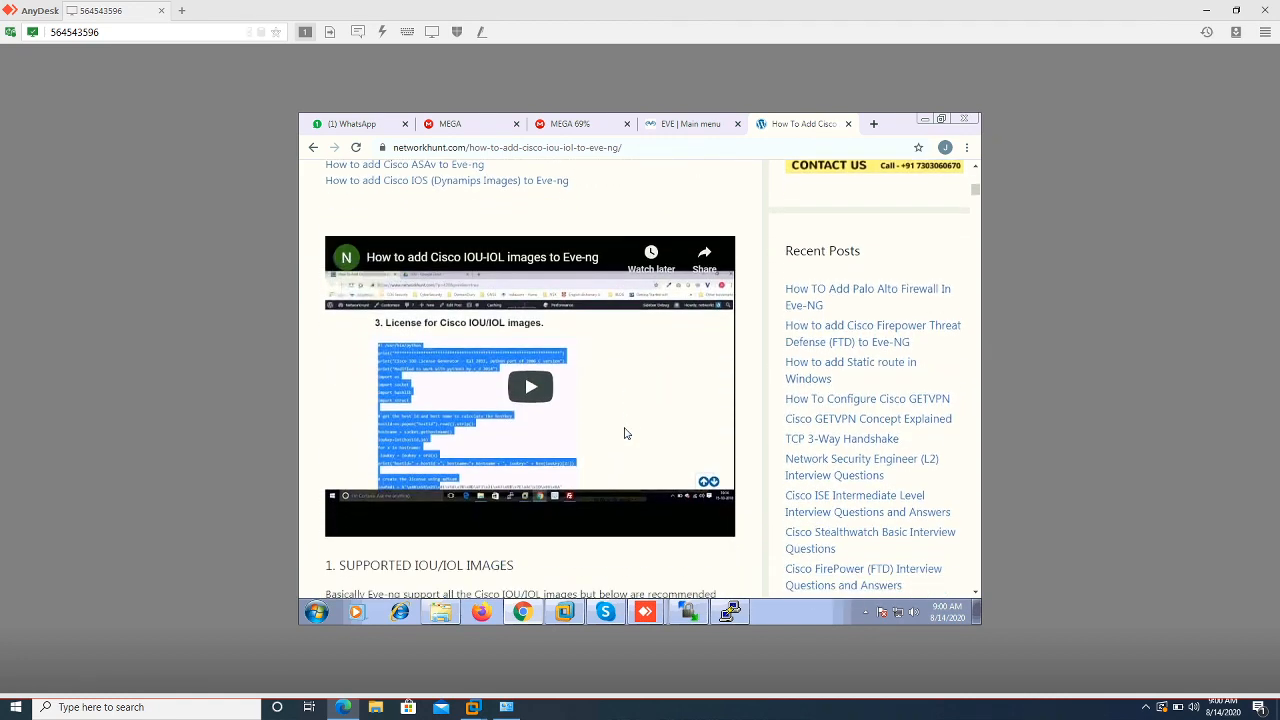
scroll(624, 430, "down", 2)
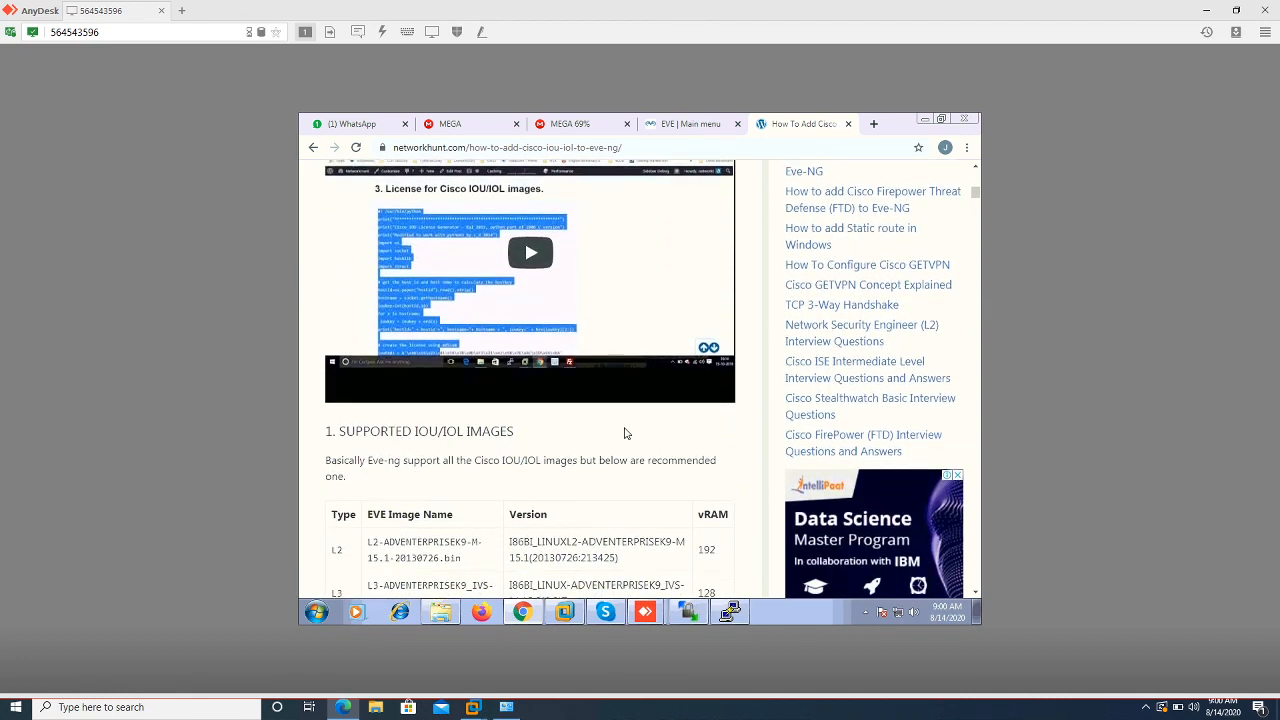
scroll(624, 433, "down", 2)
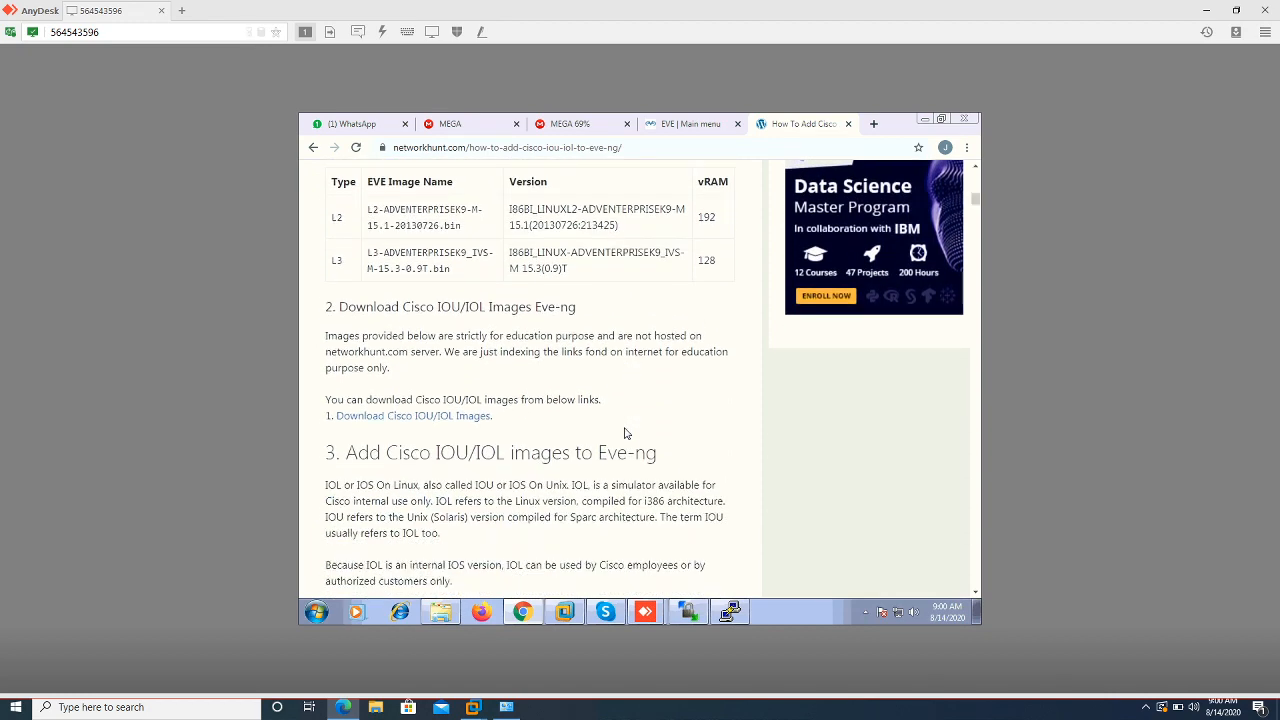
scroll(624, 433, "down", 3)
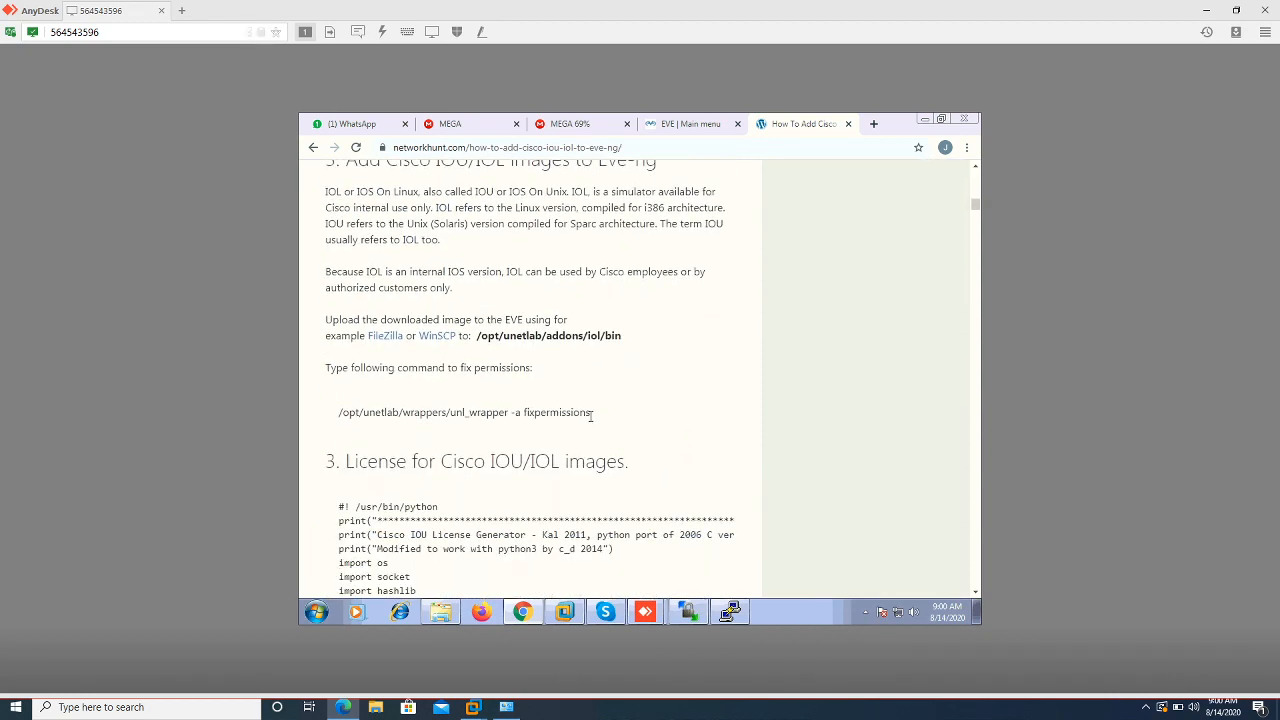
scroll(590, 418, "down", 3)
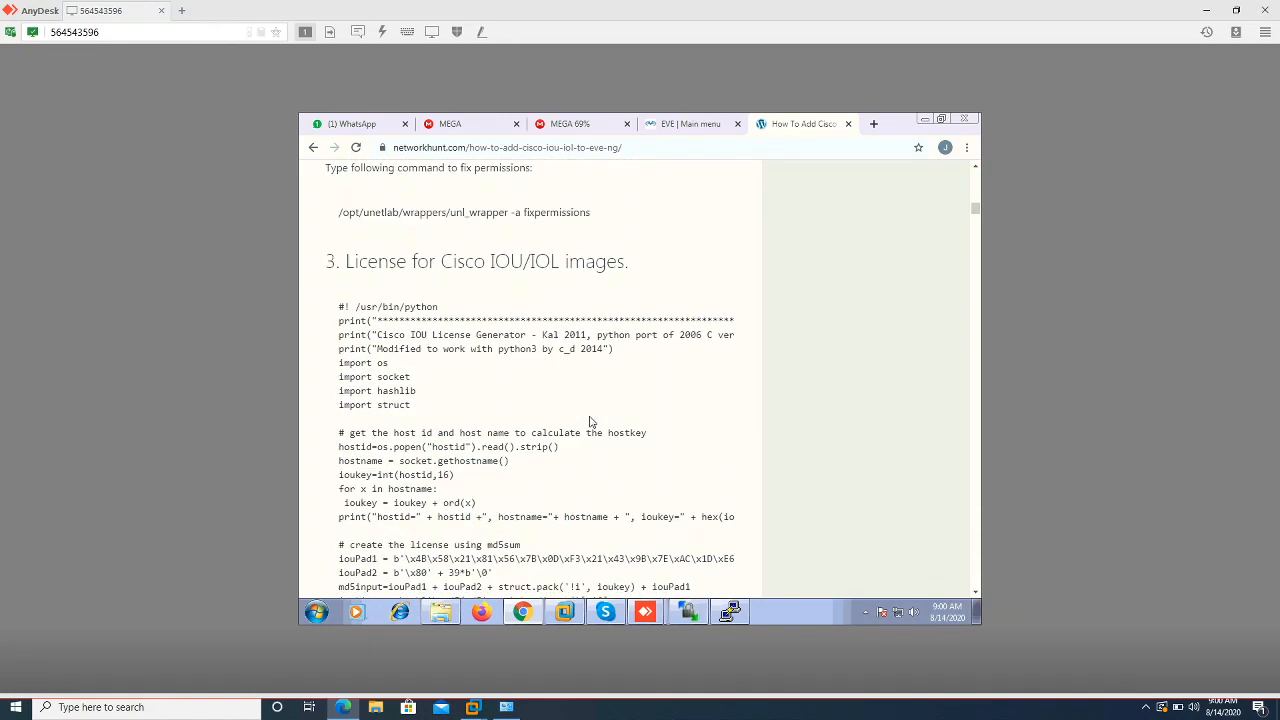
scroll(590, 422, "down", 2)
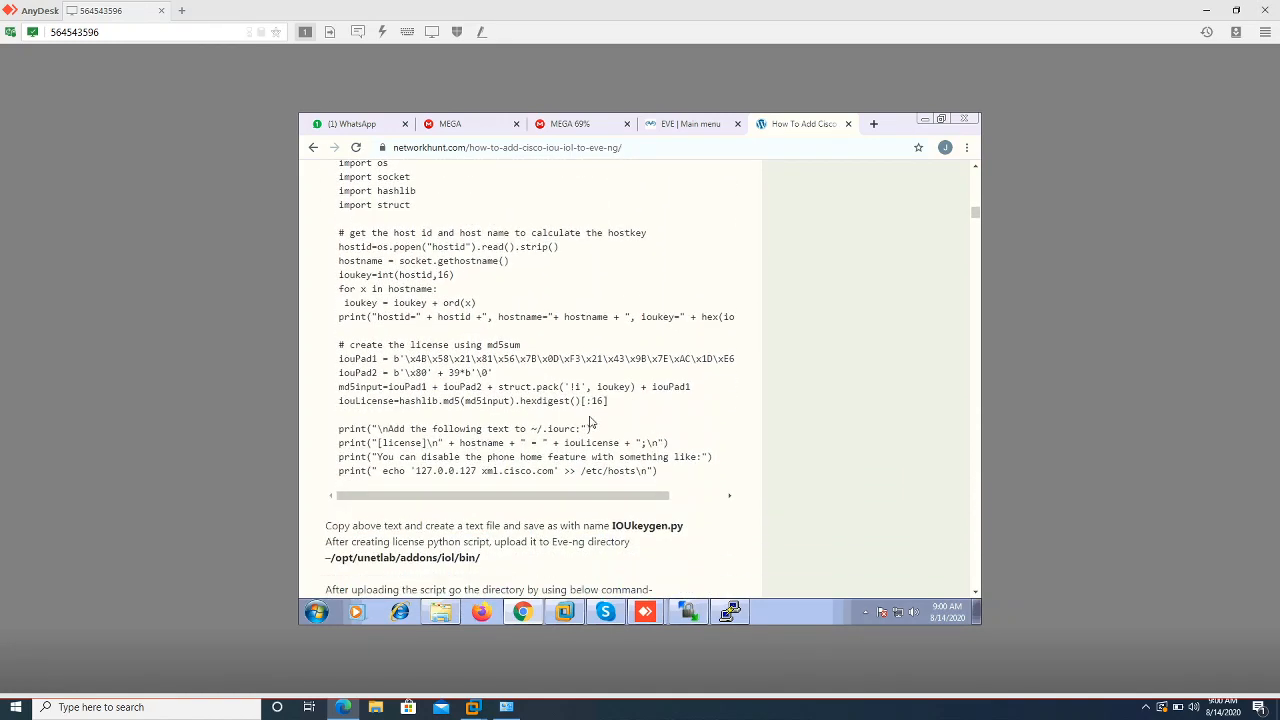
scroll(590, 422, "down", 3)
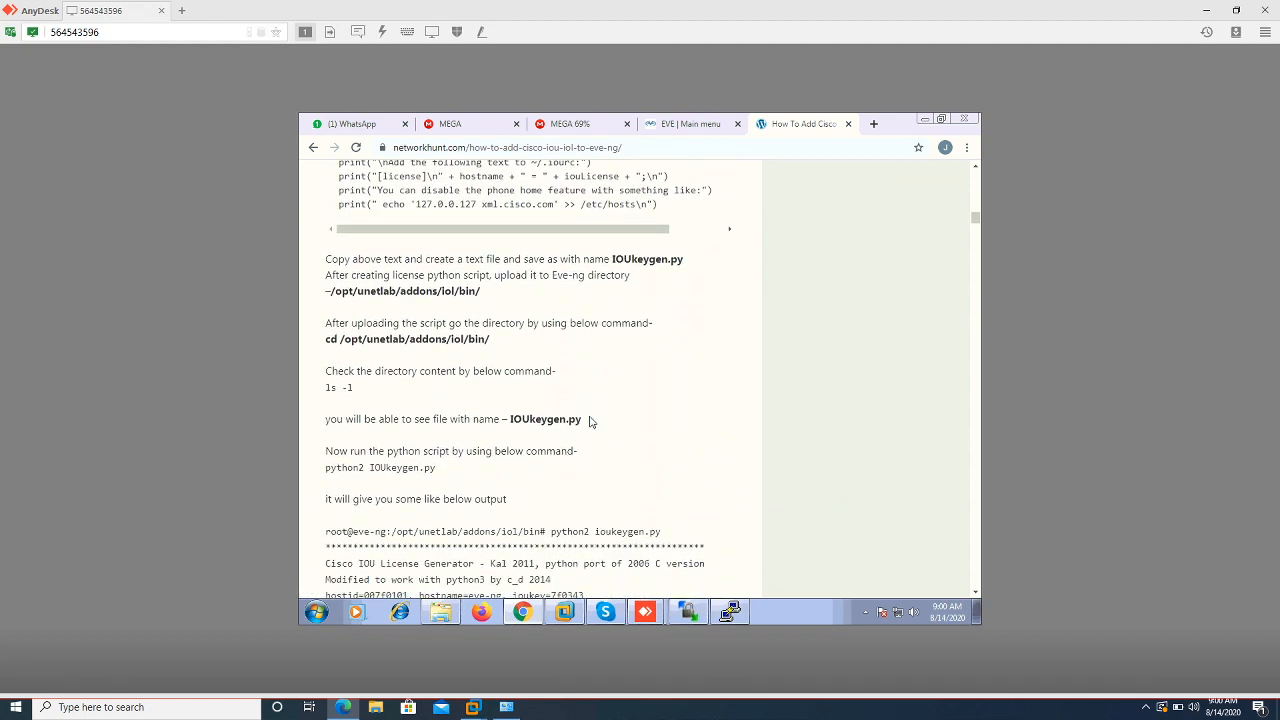
scroll(590, 422, "down", 3)
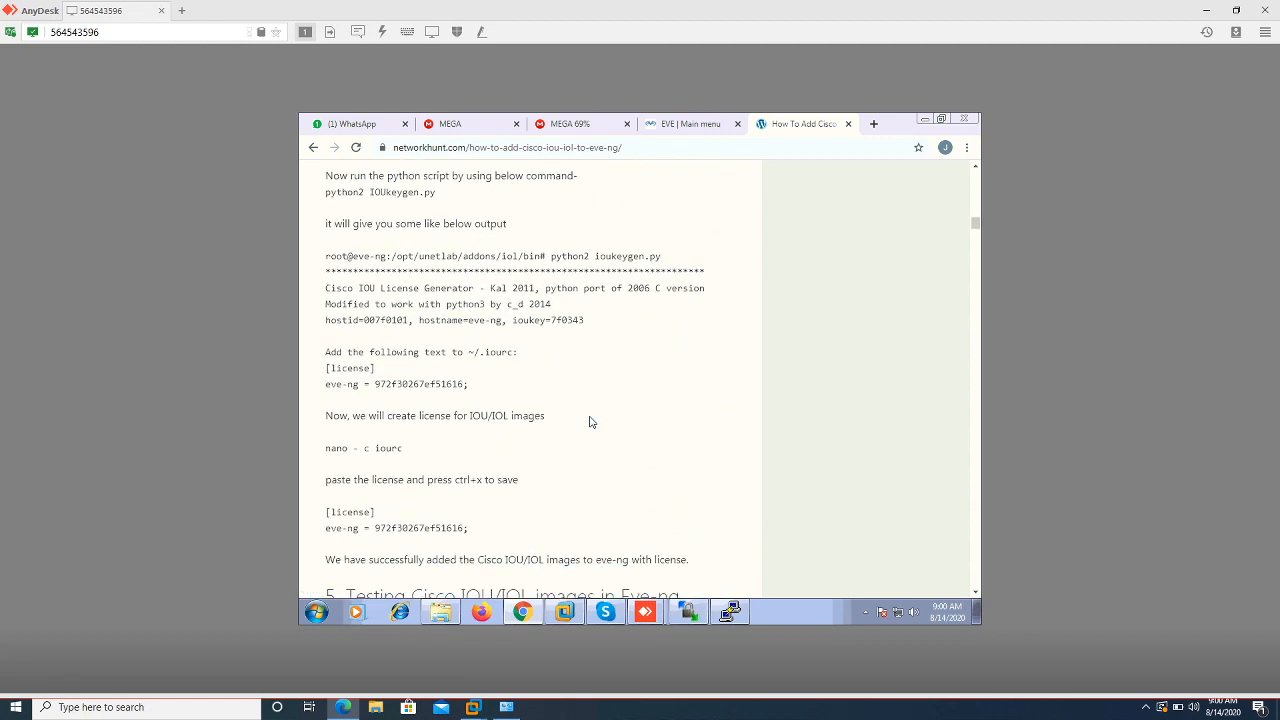
scroll(590, 422, "down", 1)
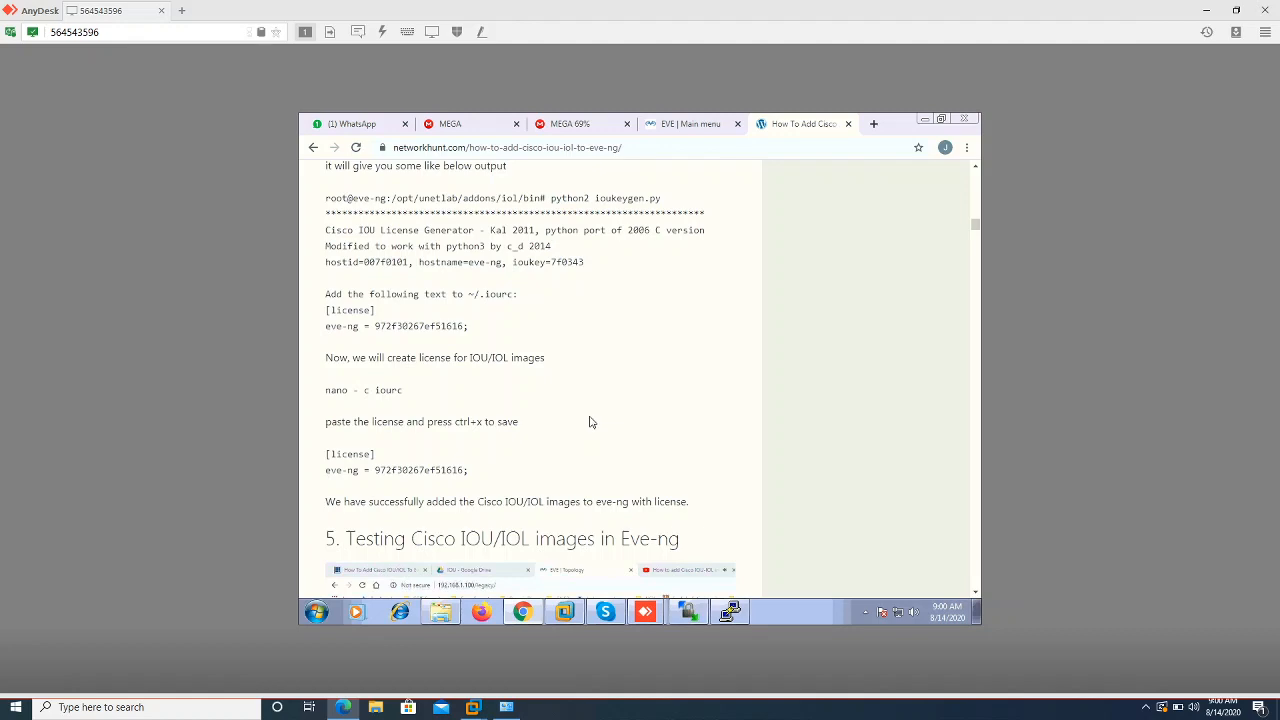
scroll(590, 422, "down", 2)
scroll(590, 420, "down", 4)
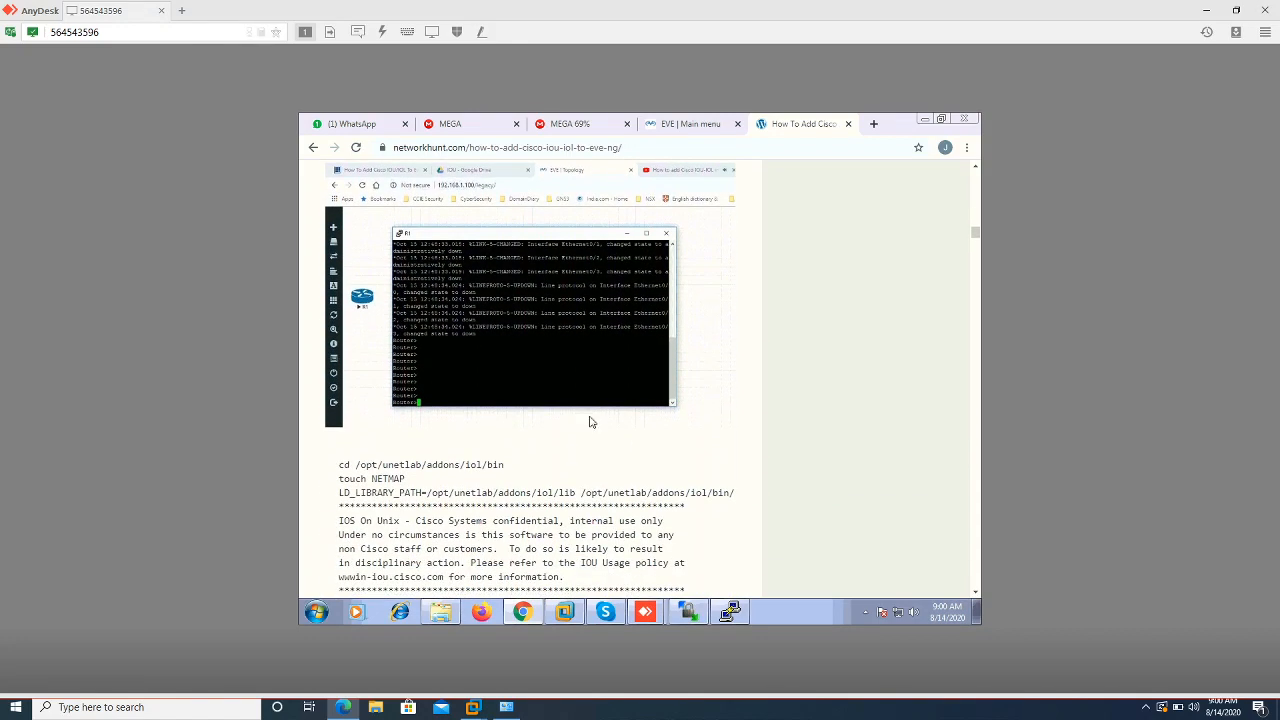
scroll(590, 422, "down", 6)
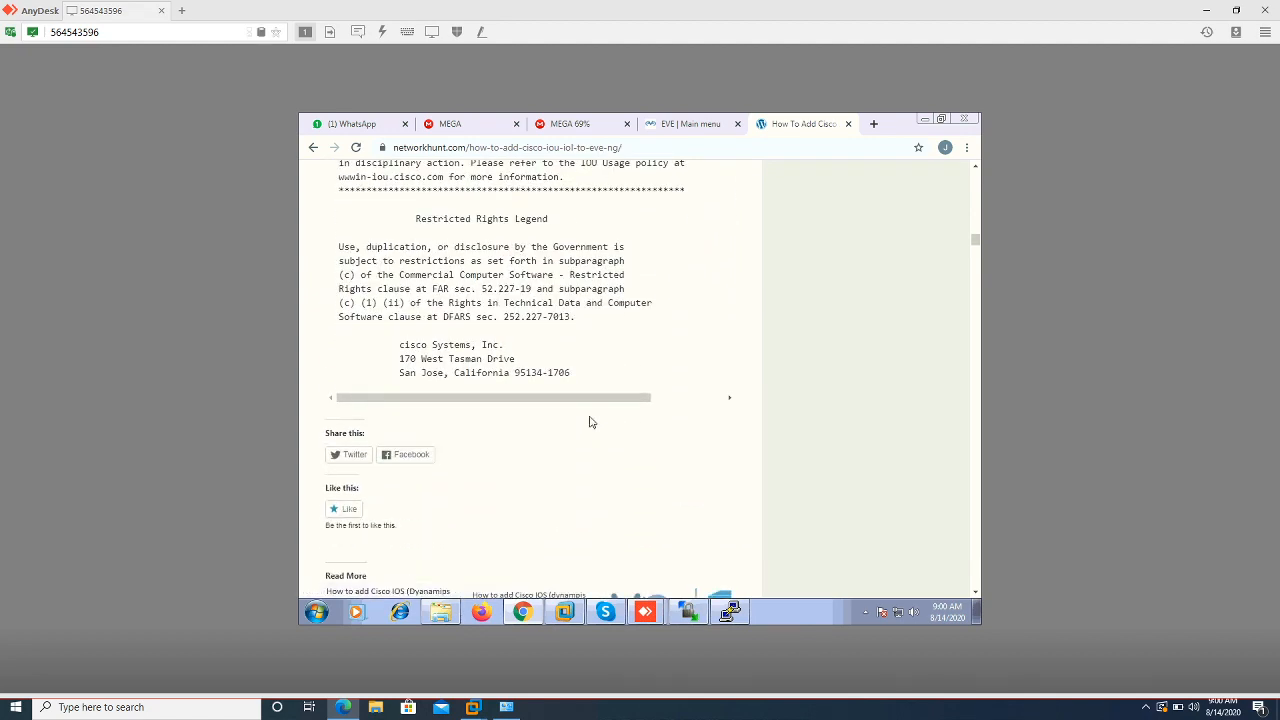
scroll(590, 422, "up", 5)
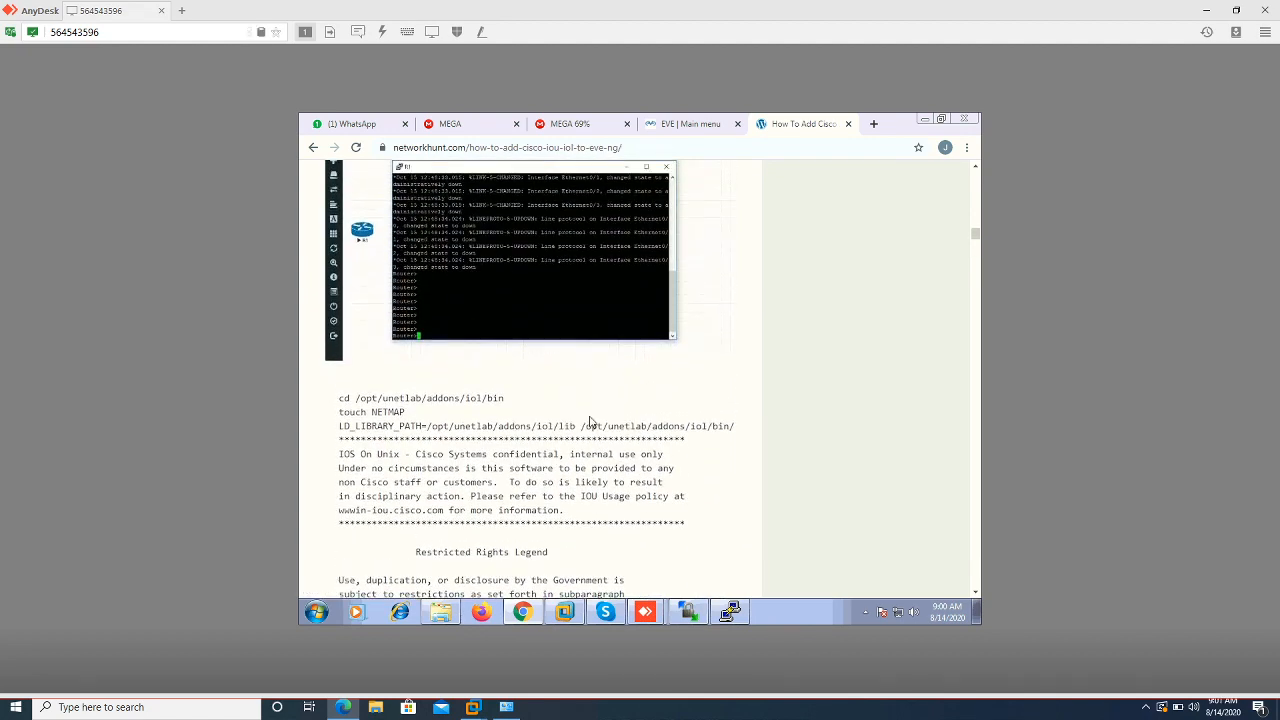
scroll(589, 422, "up", 3)
scroll(589, 422, "up", 6)
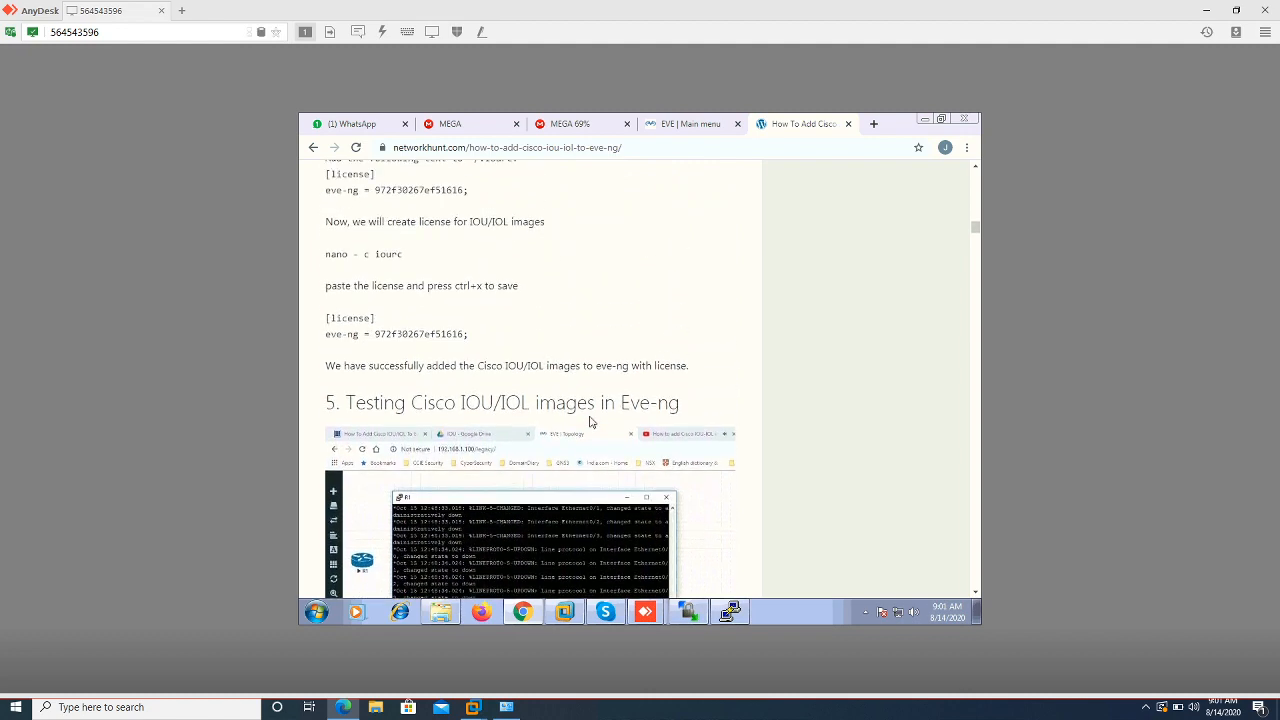
scroll(589, 422, "up", 3)
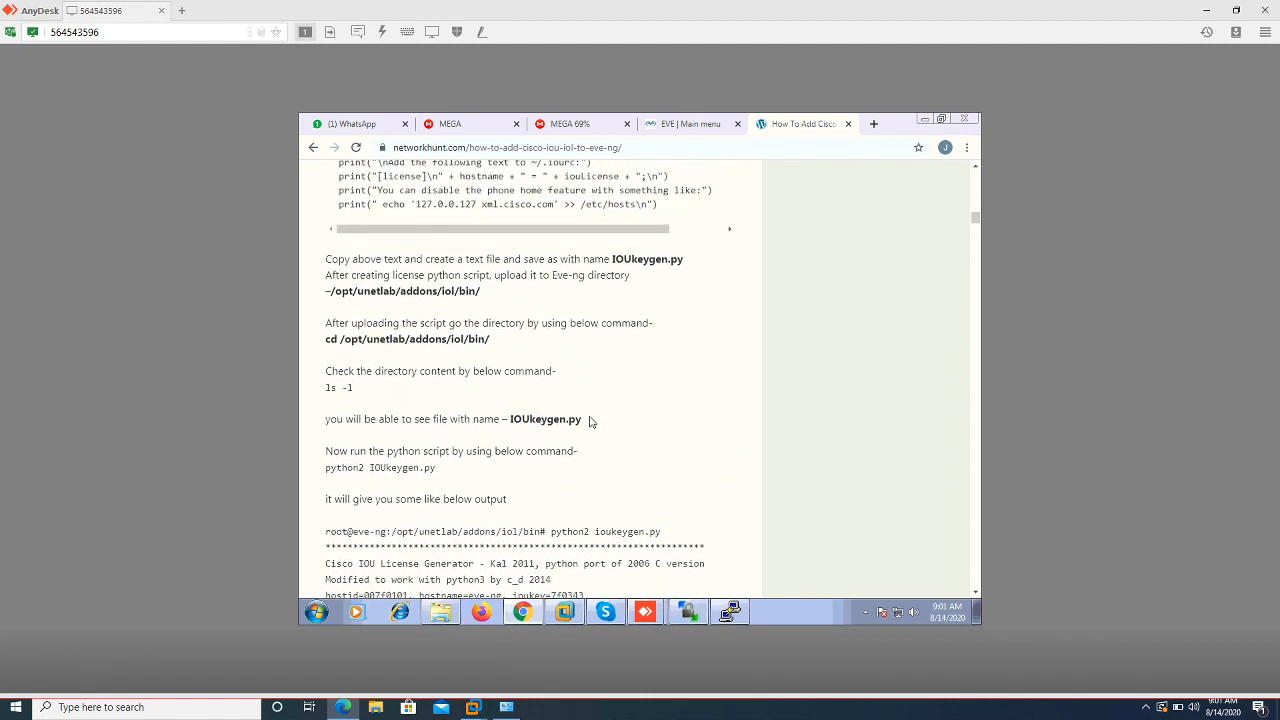
scroll(589, 422, "up", 3)
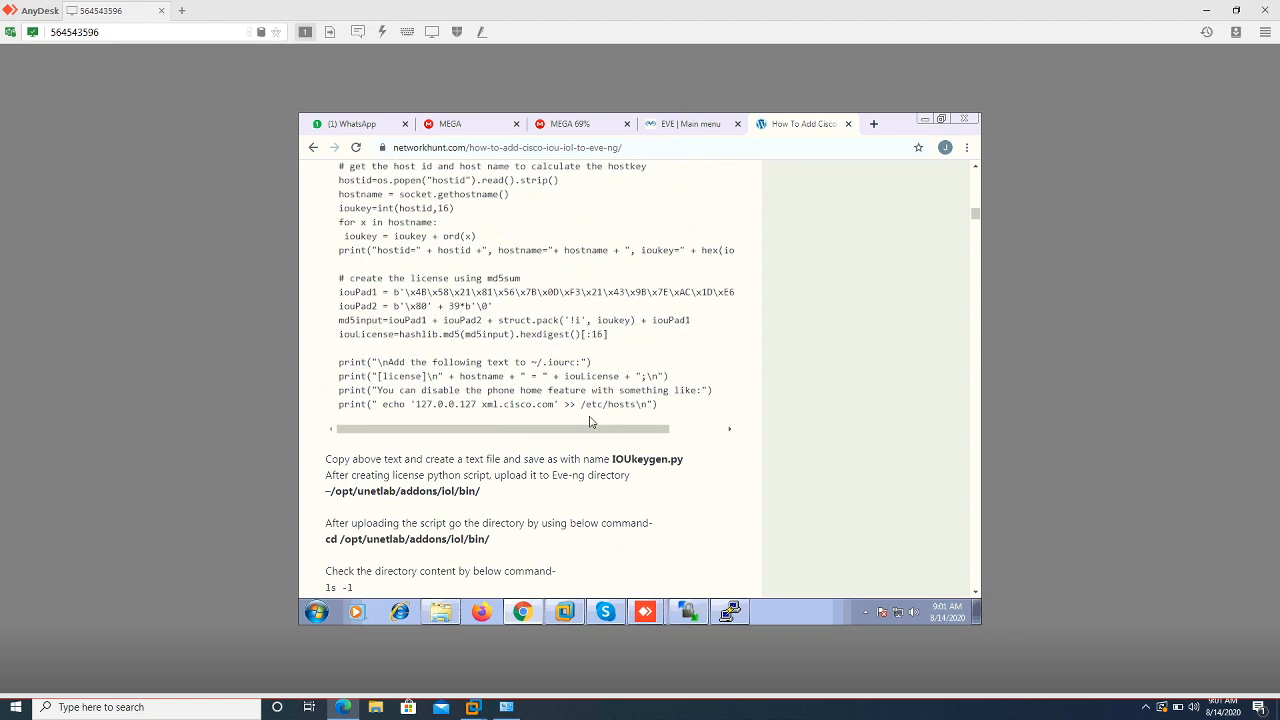
scroll(589, 422, "up", 3)
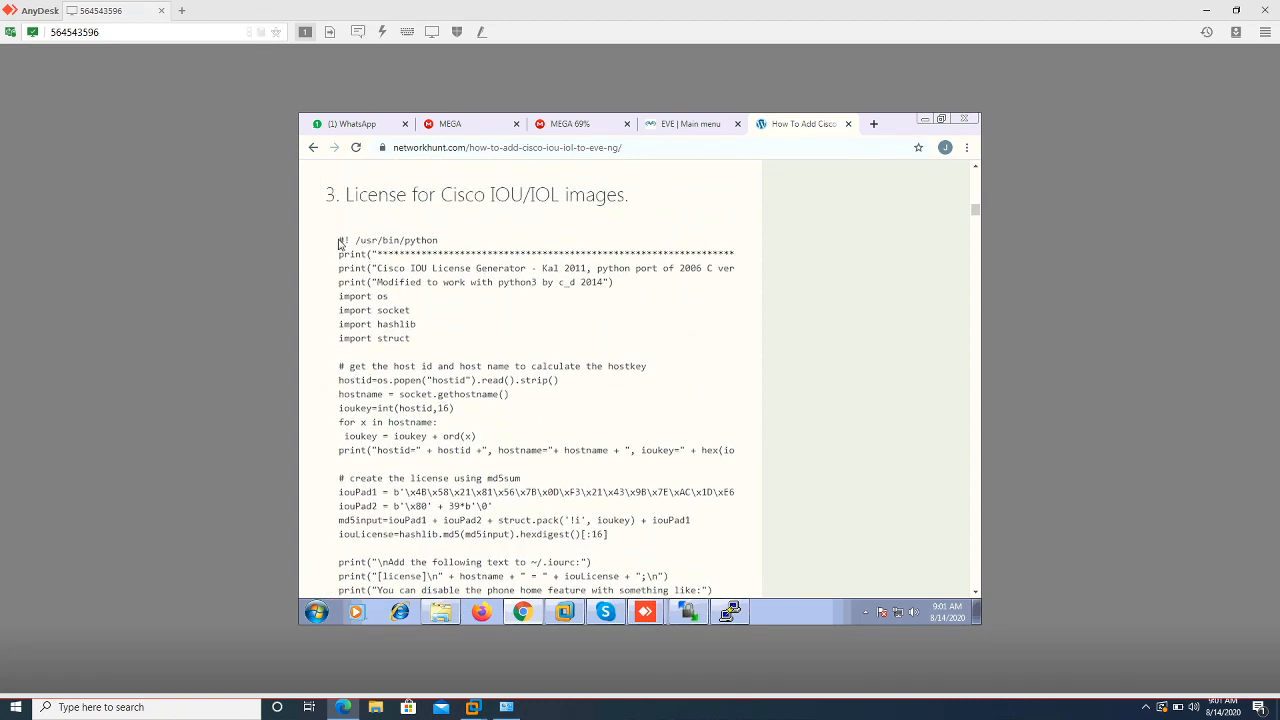
Copy the entire IOUkeygen.py license script from the NetworkHunt guide, then return to PuTTY
left_click_drag(339, 243, 590, 158)
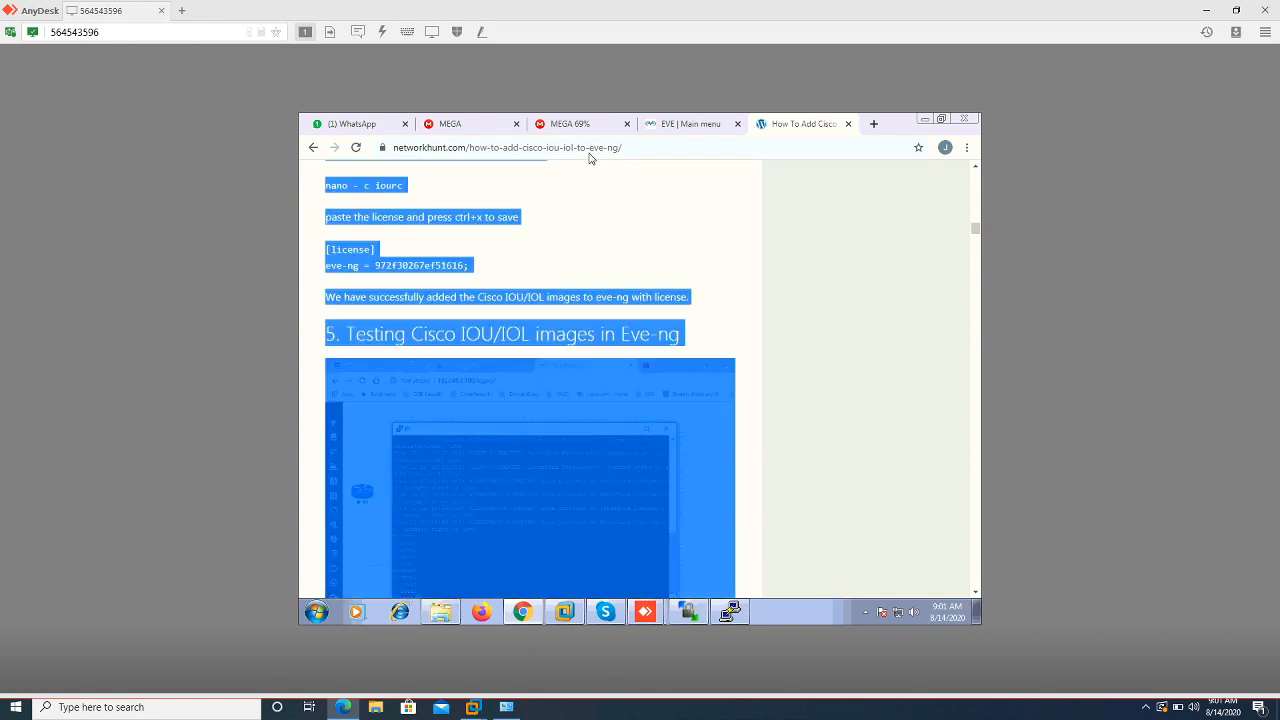
left_click(850, 268)
left_click_drag(977, 232, 977, 211)
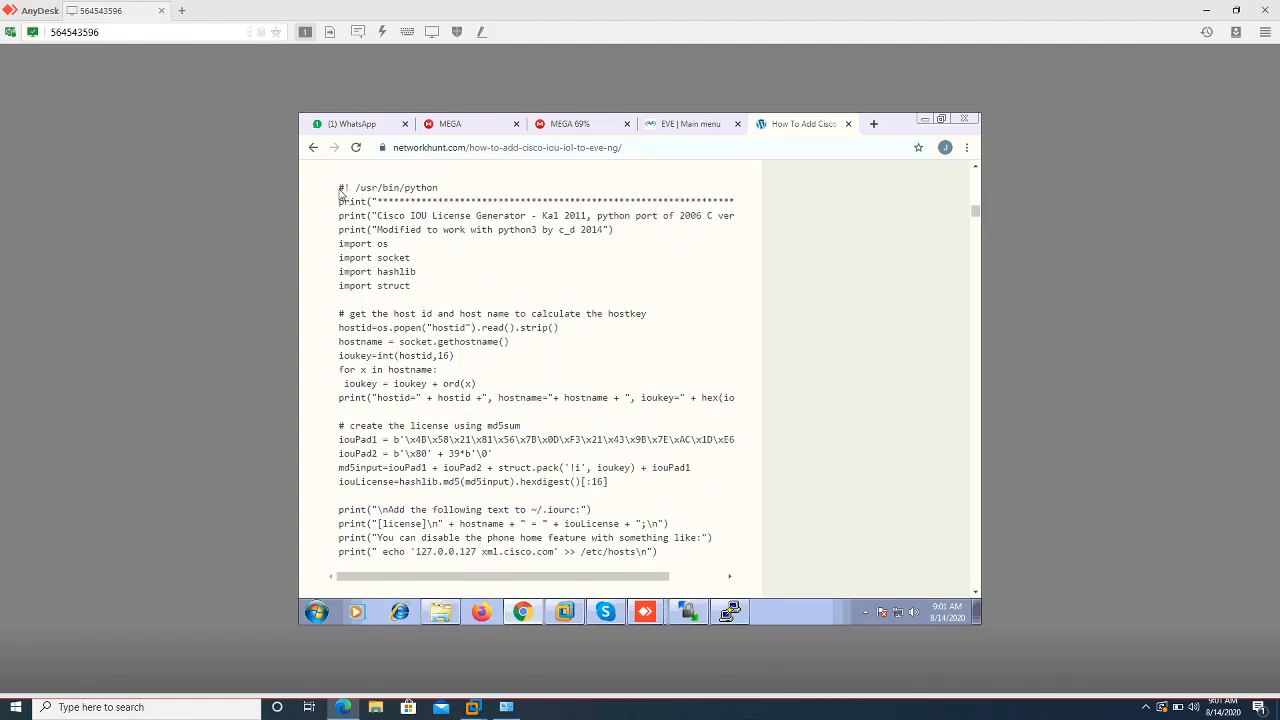
left_click_drag(340, 193, 322, 527)
key("shift+Left")
key("shift+Right")
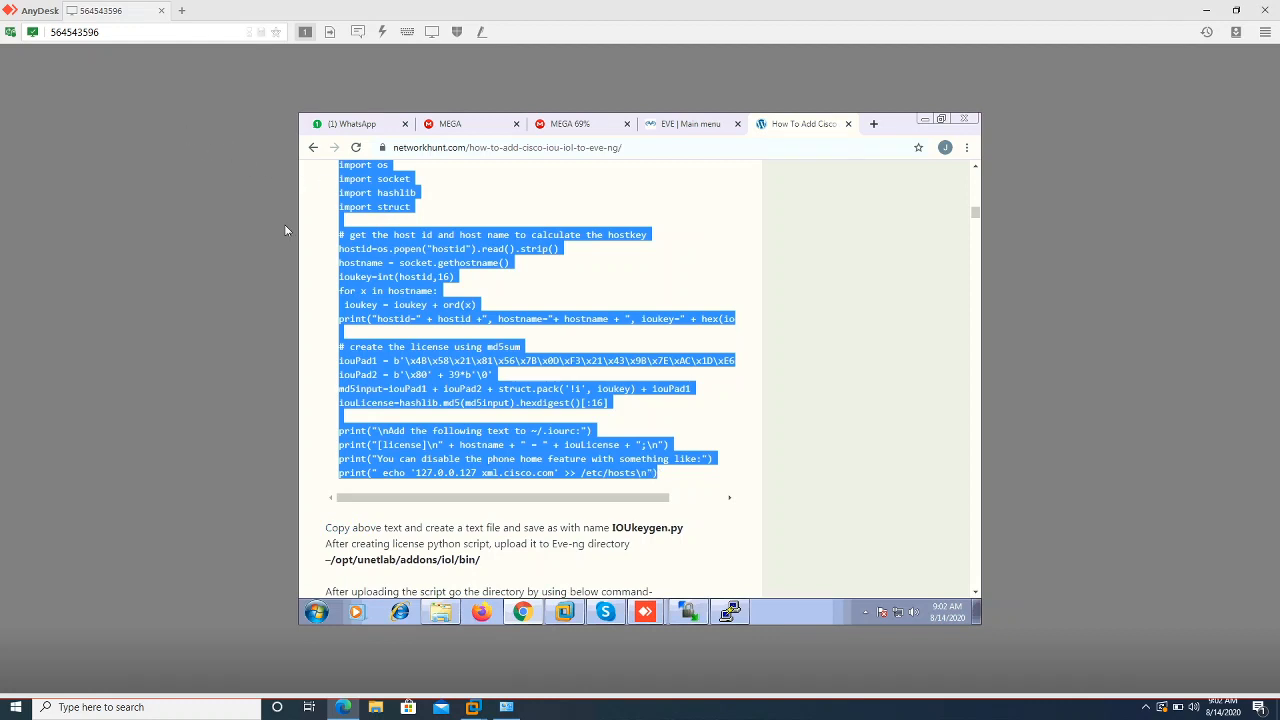
right_click(356, 268)
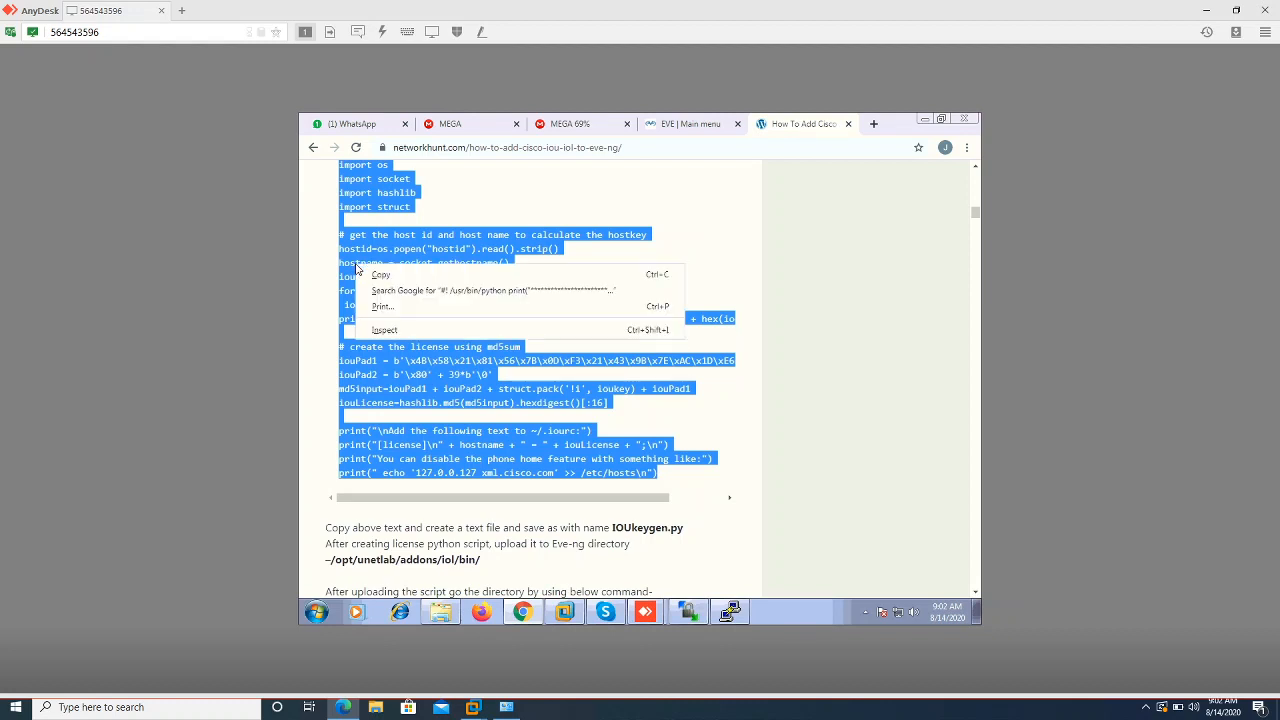
left_click(371, 273)
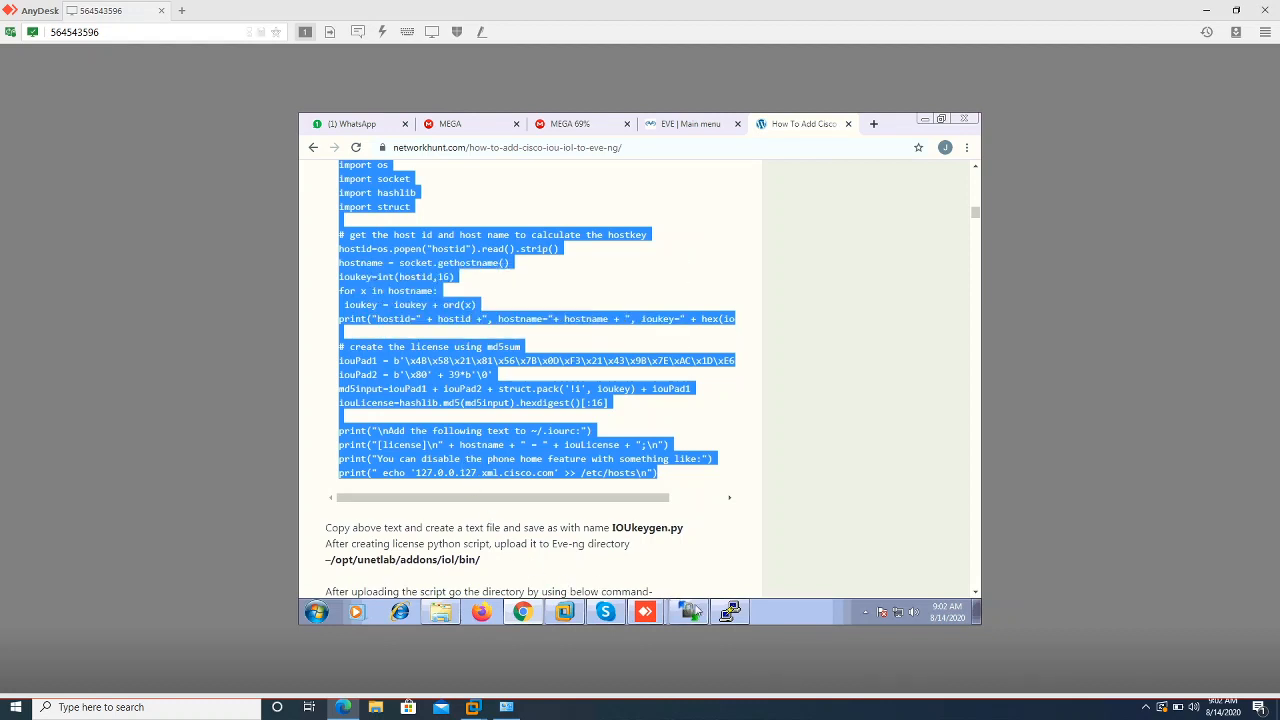
left_click(730, 613)
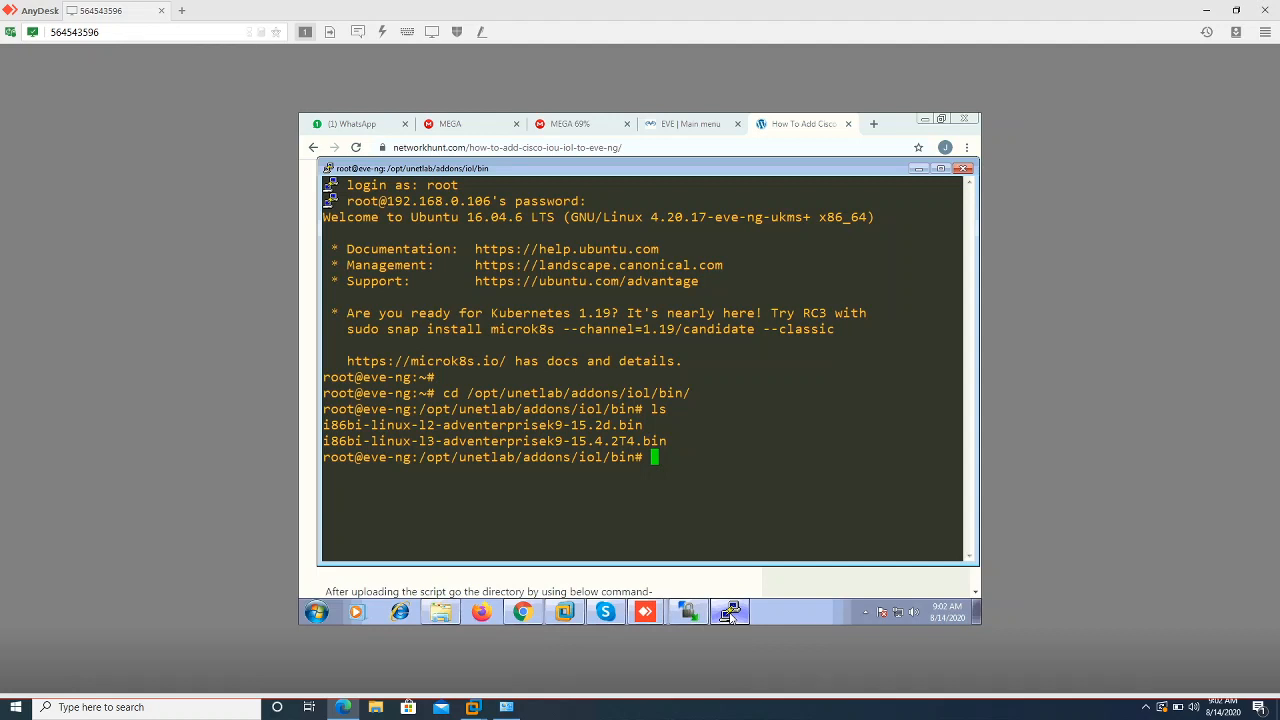
Enter 'vim IOUKeygen.py' at the root prompt in the IOL bin folder without running it
type("n")
key("BackSpace")
type("vim IOUKeygen.p")
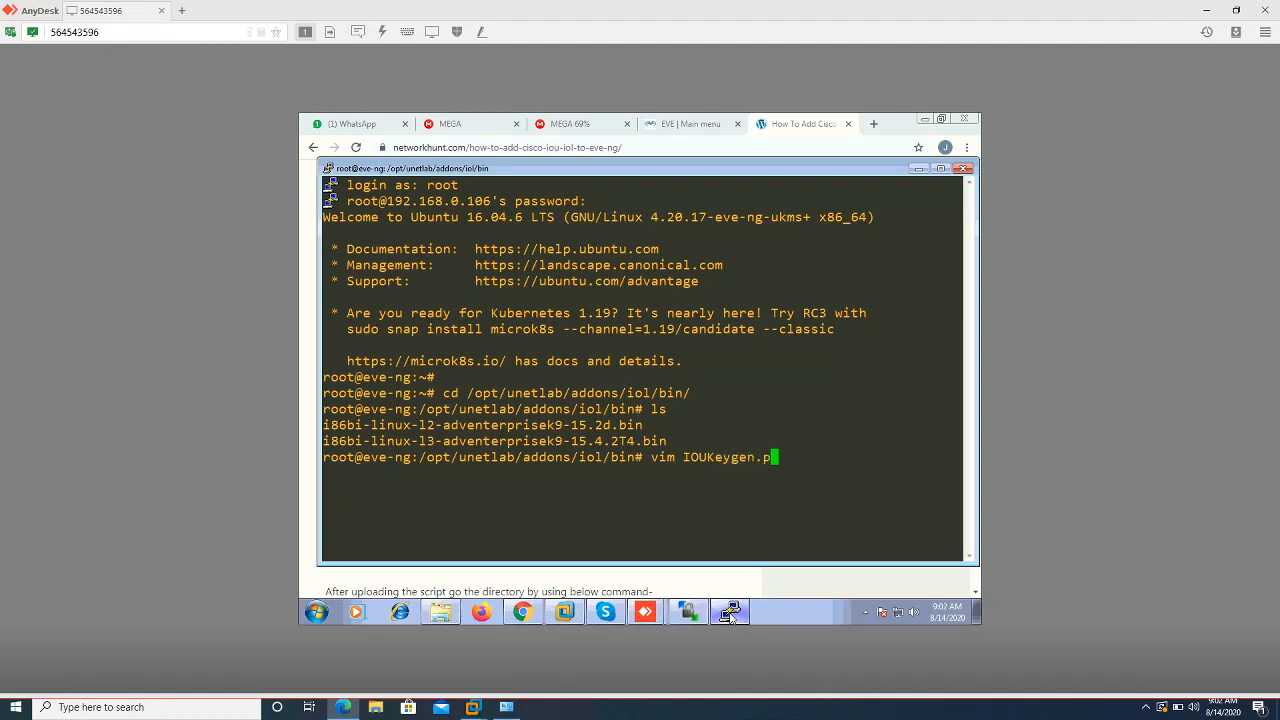
type("y")
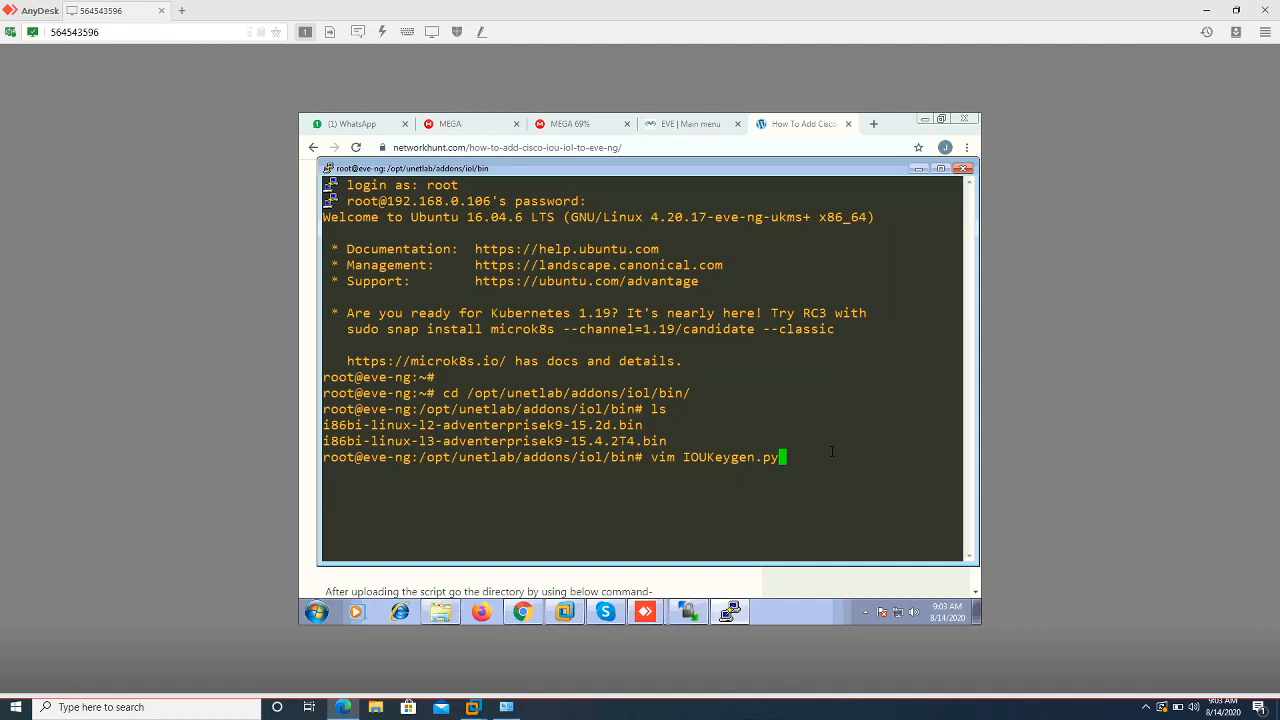
Open IOUKeygen.py in vi after the vim command is not found
key("Return")
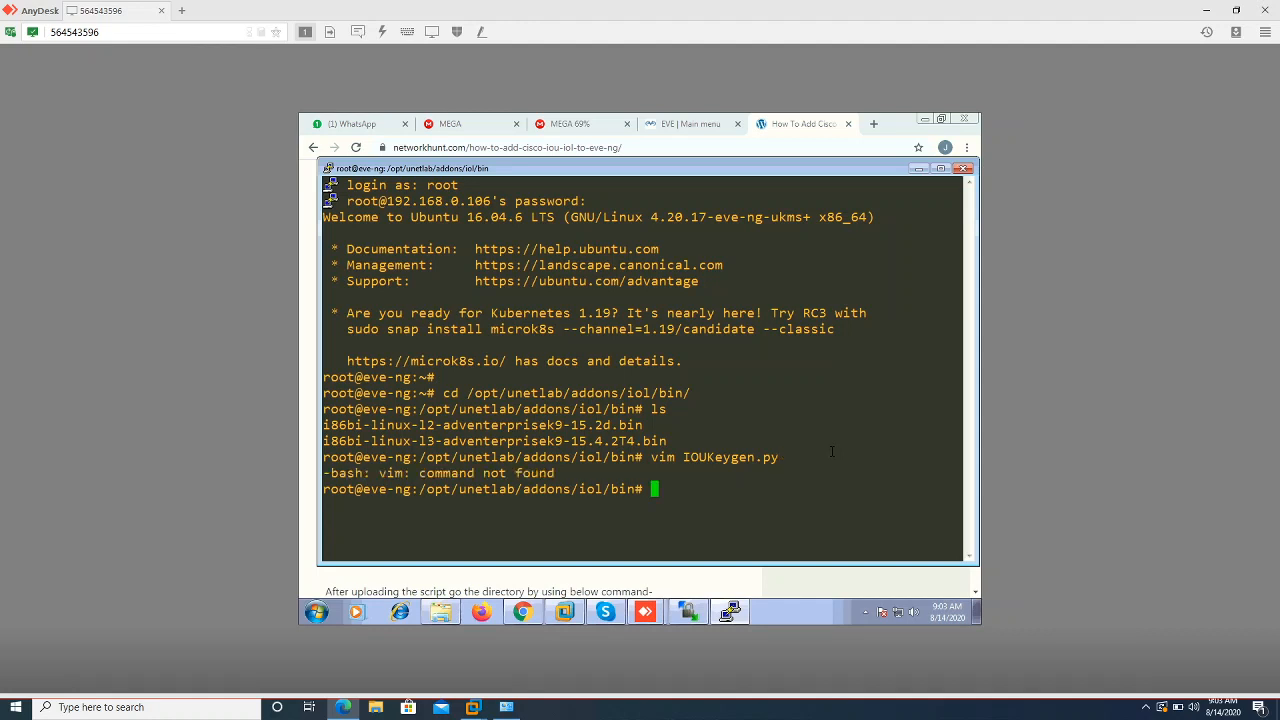
key("Up")
key("Left")
key("Left")
key("Left")
key("Left")
key("Left")
key("Left")
key("Left")
key("Left")
key("Left")
key("Left")
key("Left")
key("Left")
key("Left")
key("Left")
key("Left")
key("Right")
key("Right")
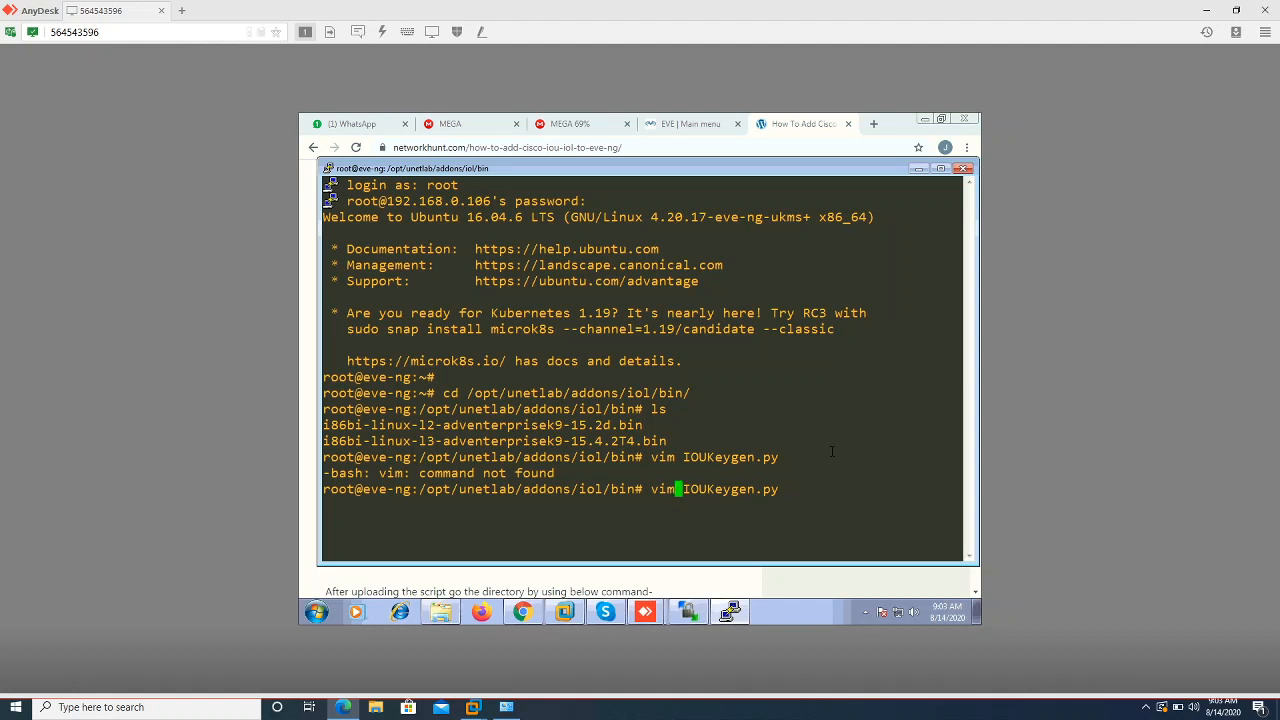
key("BackSpace")
key("Return")
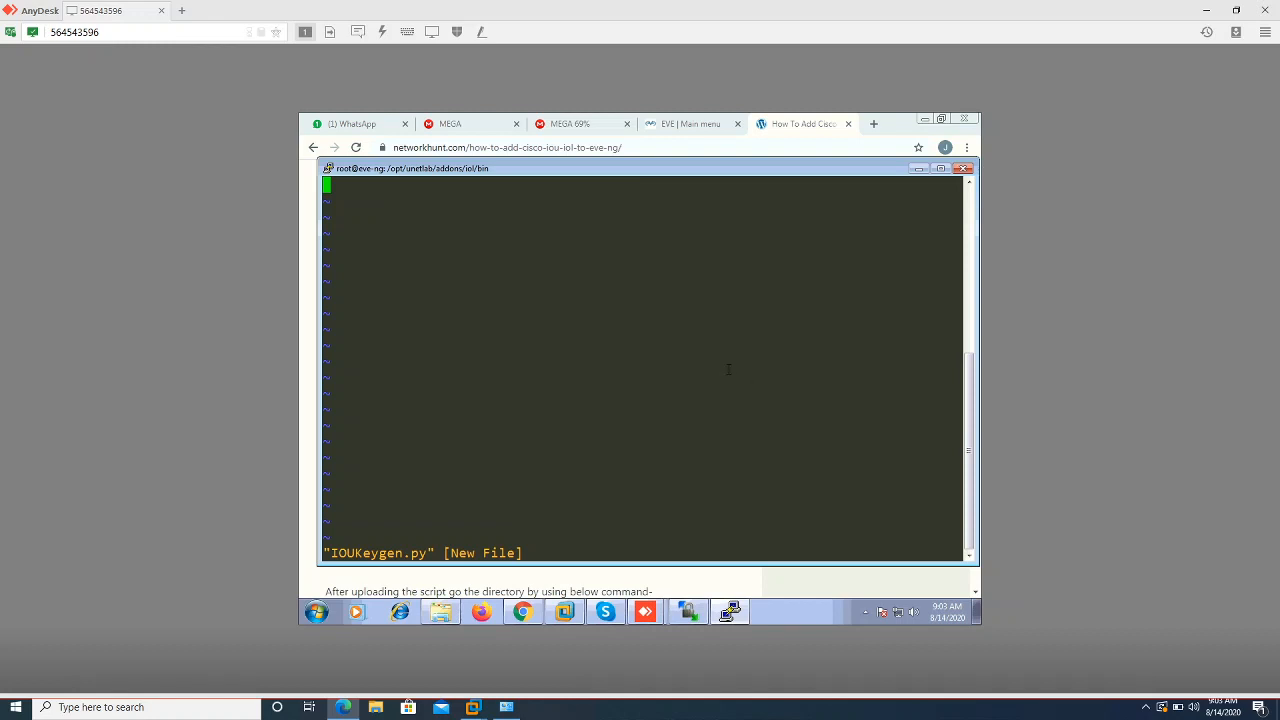
Type some test text in the vi buffer and move around the file
type("ifhfjhfhfjhf")
key("BackSpace")
key("BackSpace")
key("BackSpace")
key("BackSpace")
key("BackSpace")
key("BackSpace")
key("BackSpace")
key("BackSpace")
key("BackSpace")
key("Right")
key("Right")
key("Right")
key("Right")
key("Right")
key("Right")
key("Right")
key("Right")
key("Right")
key("Right")
key("Right")
key("Right")
key("Right")
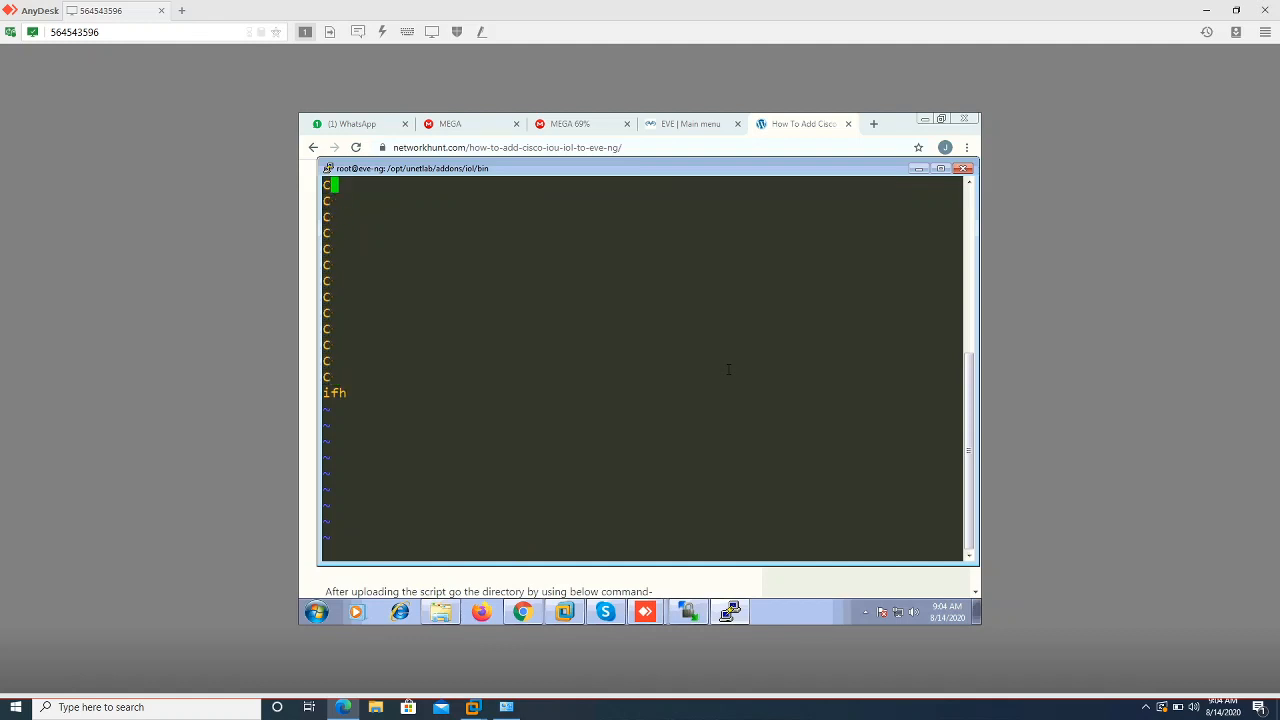
key("Down")
key("Down")
key("Down")
key("Down")
key("Down")
key("Down")
key("Down")
key("Down")
key("Down")
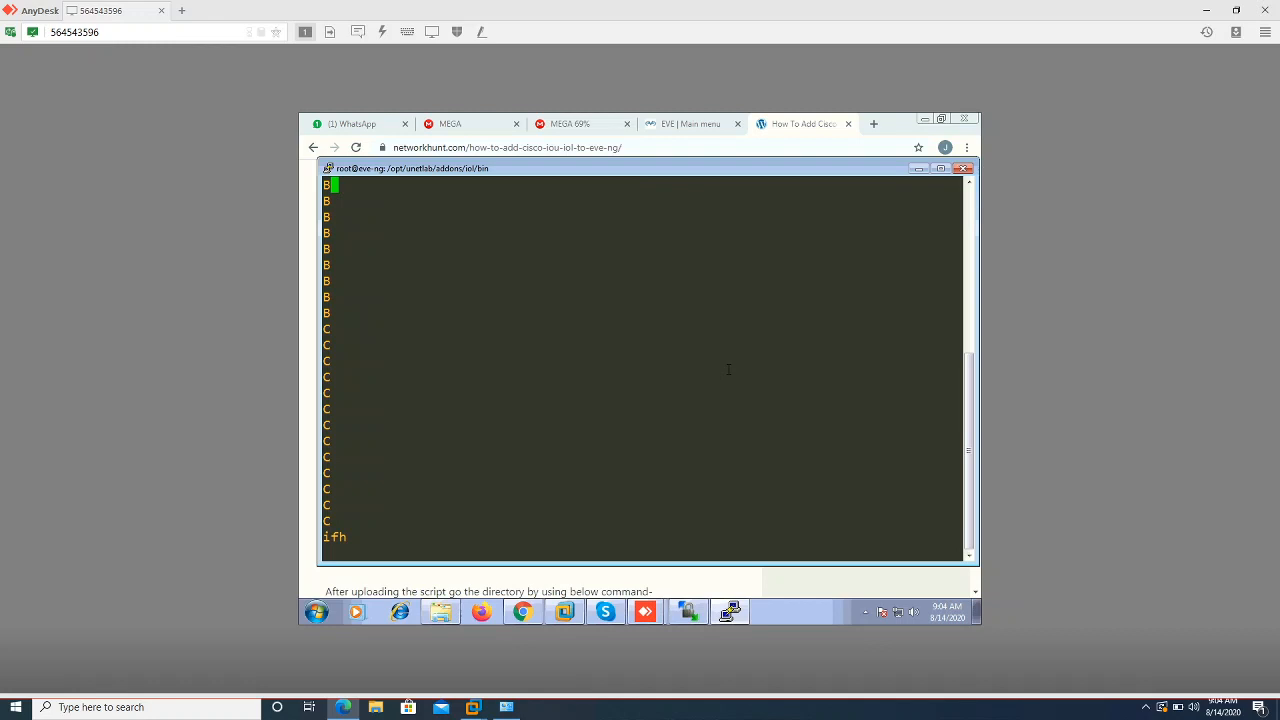
key("Escape")
key("ctrl+d")
key("ctrl+d")
key("l")
key("l")
key("h")
key("h")
Quit vi with :q!, discarding the changes to IOUKeygen.py
key("ctrl+c")
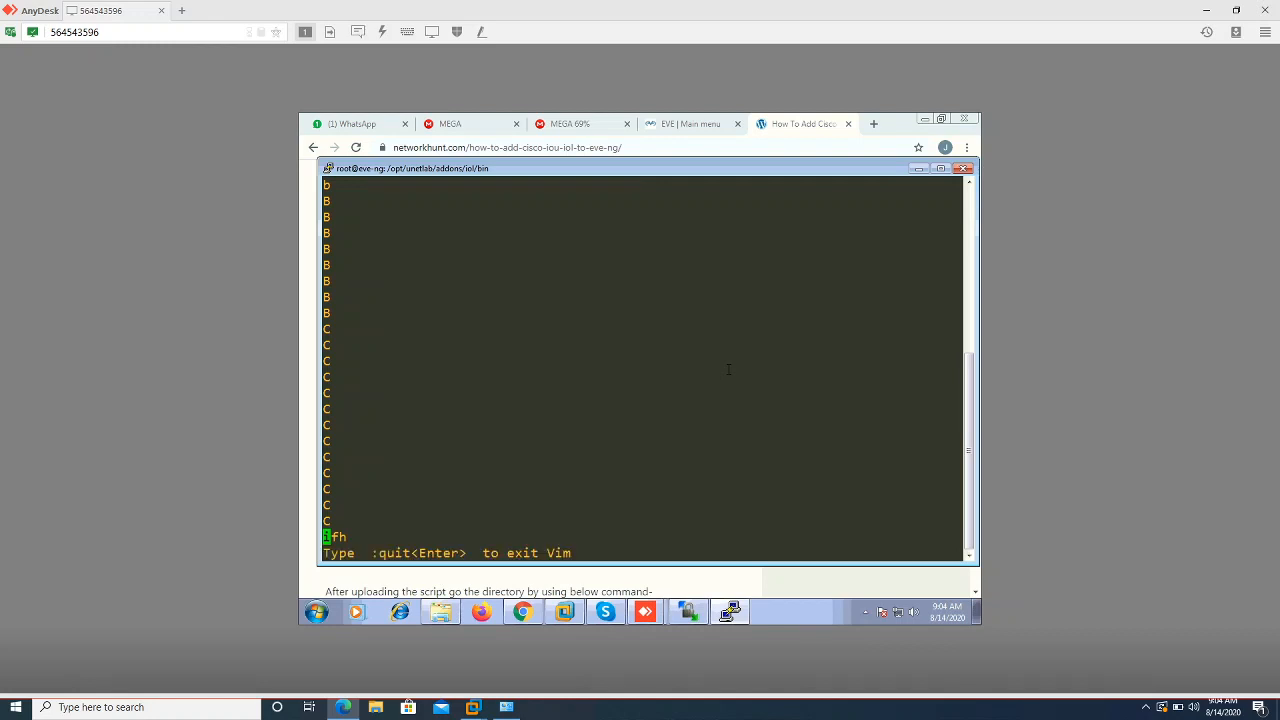
type(":q")
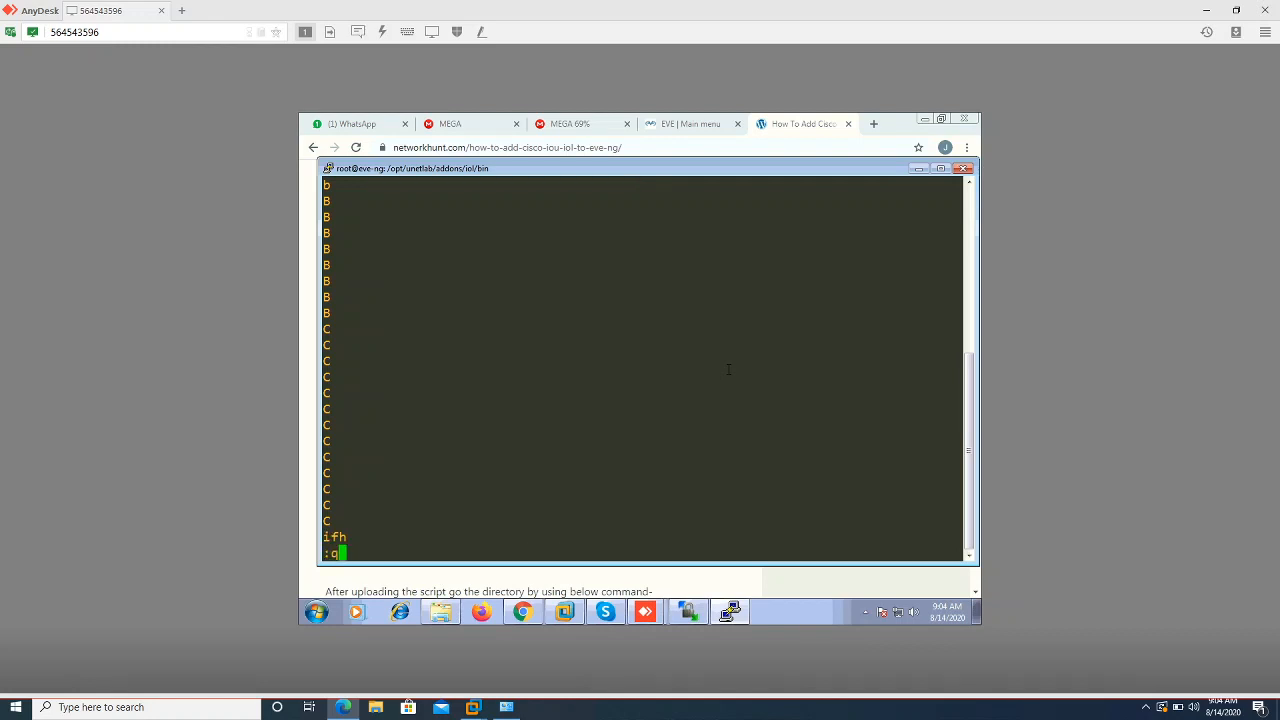
key("Return")
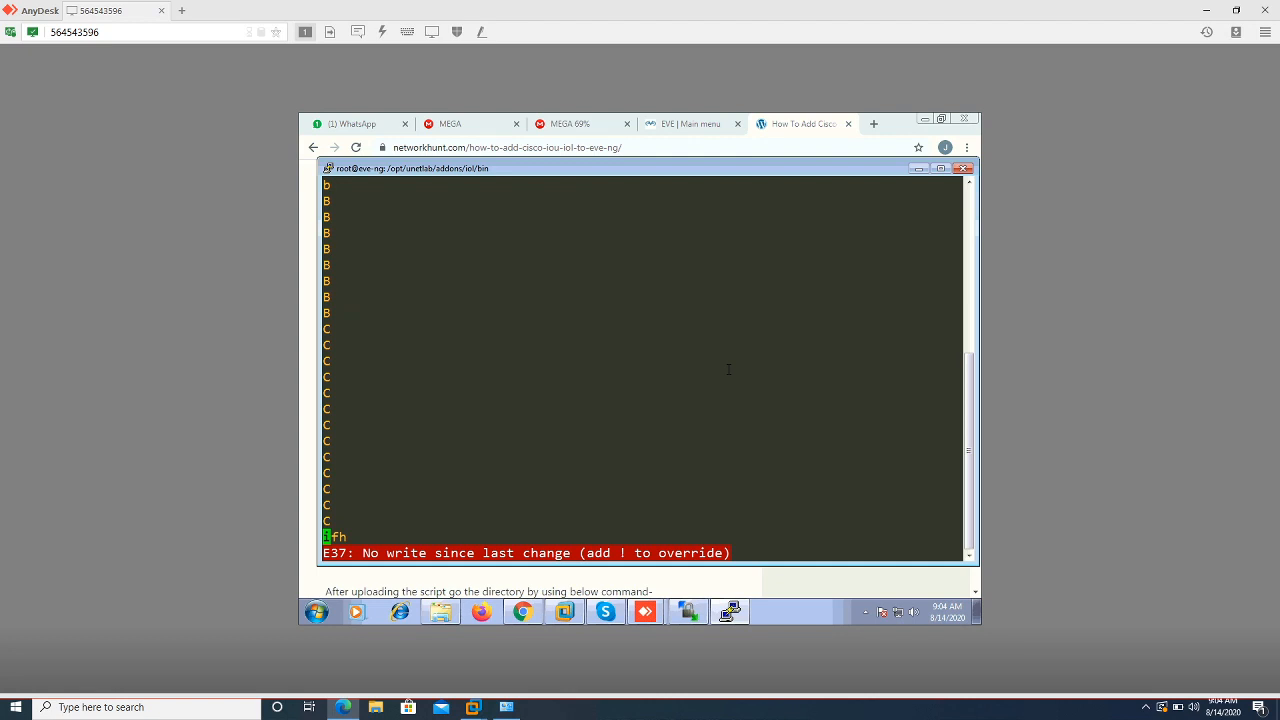
type(":q!")
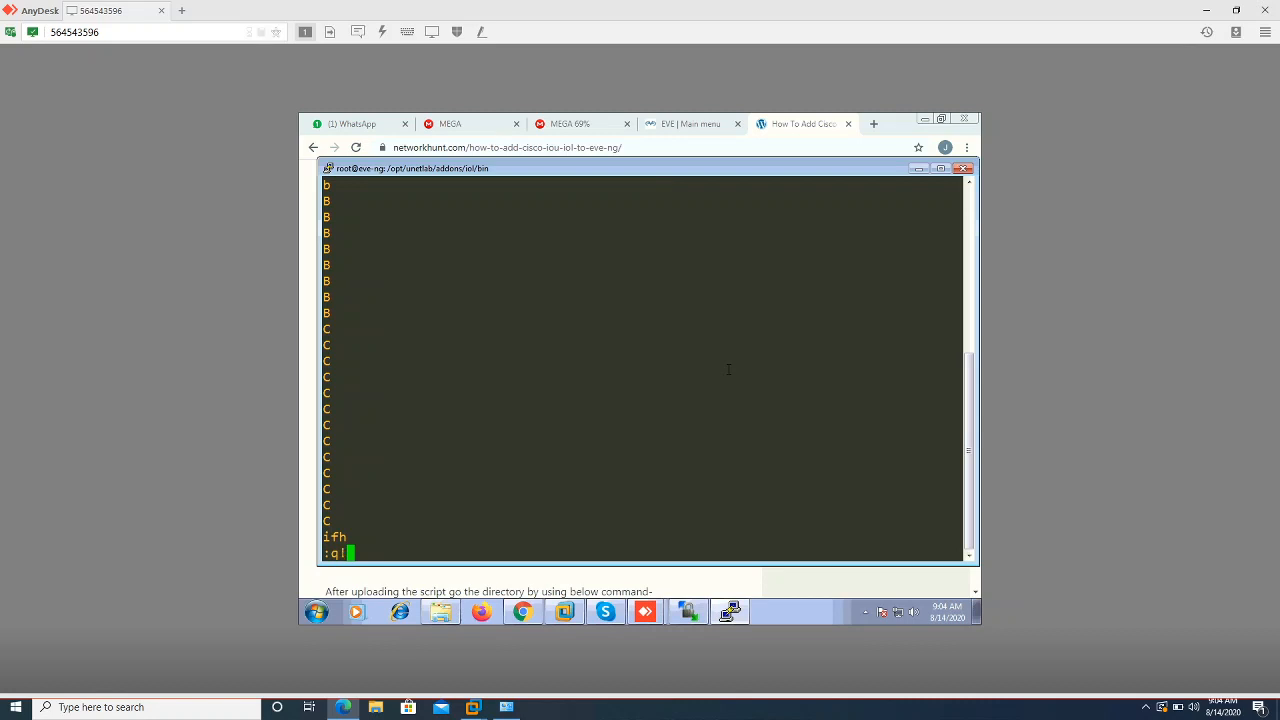
key("Return")
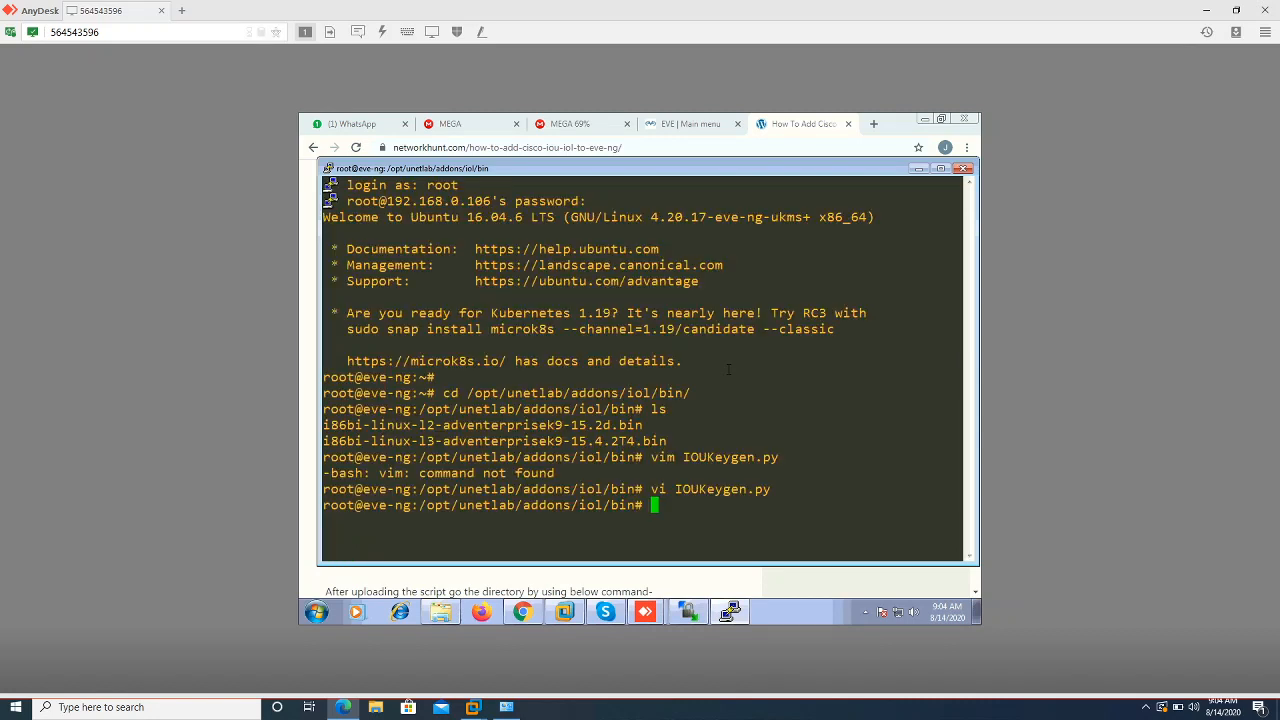
key("Up")
key("Return")
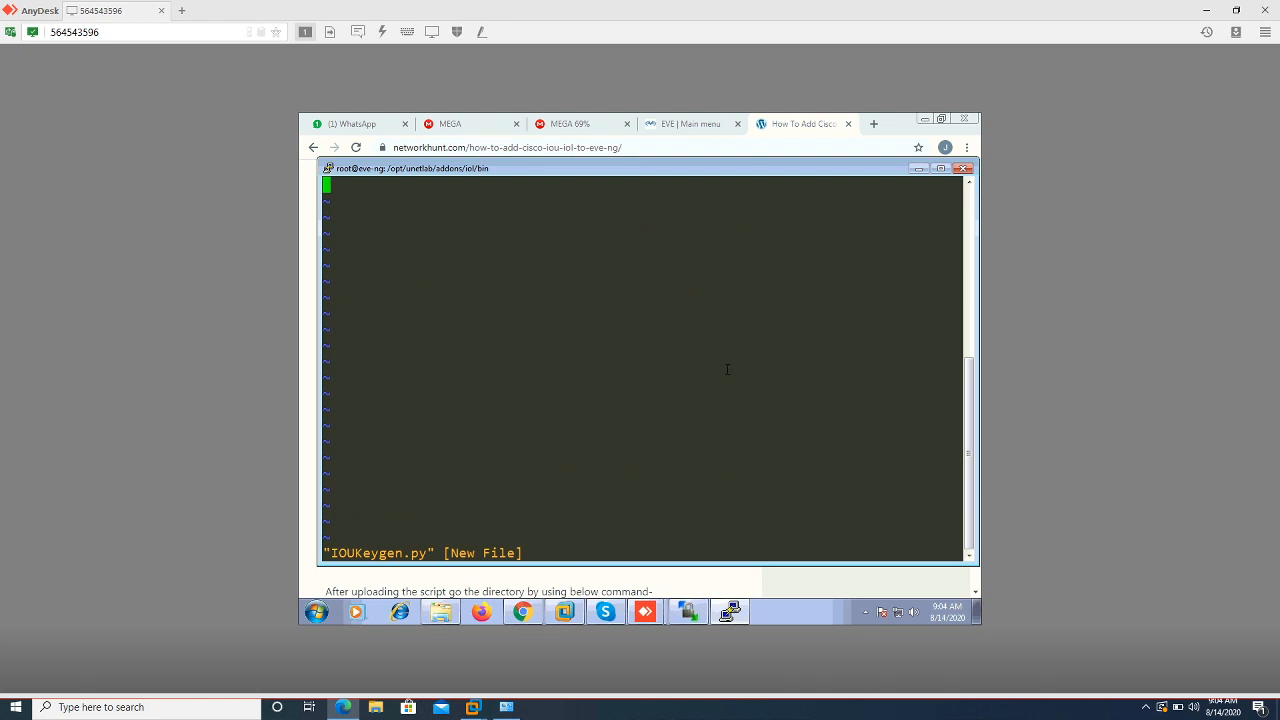
right_click(566, 271)
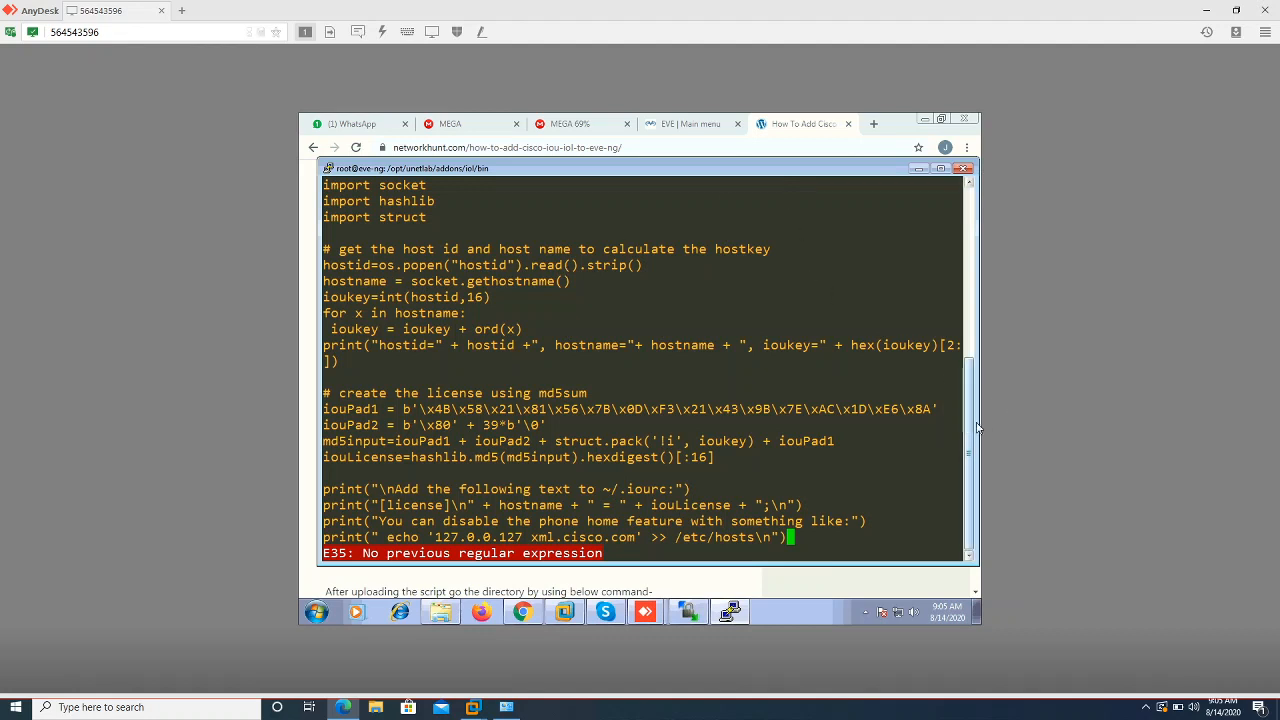
left_click_drag(972, 425, 970, 400)
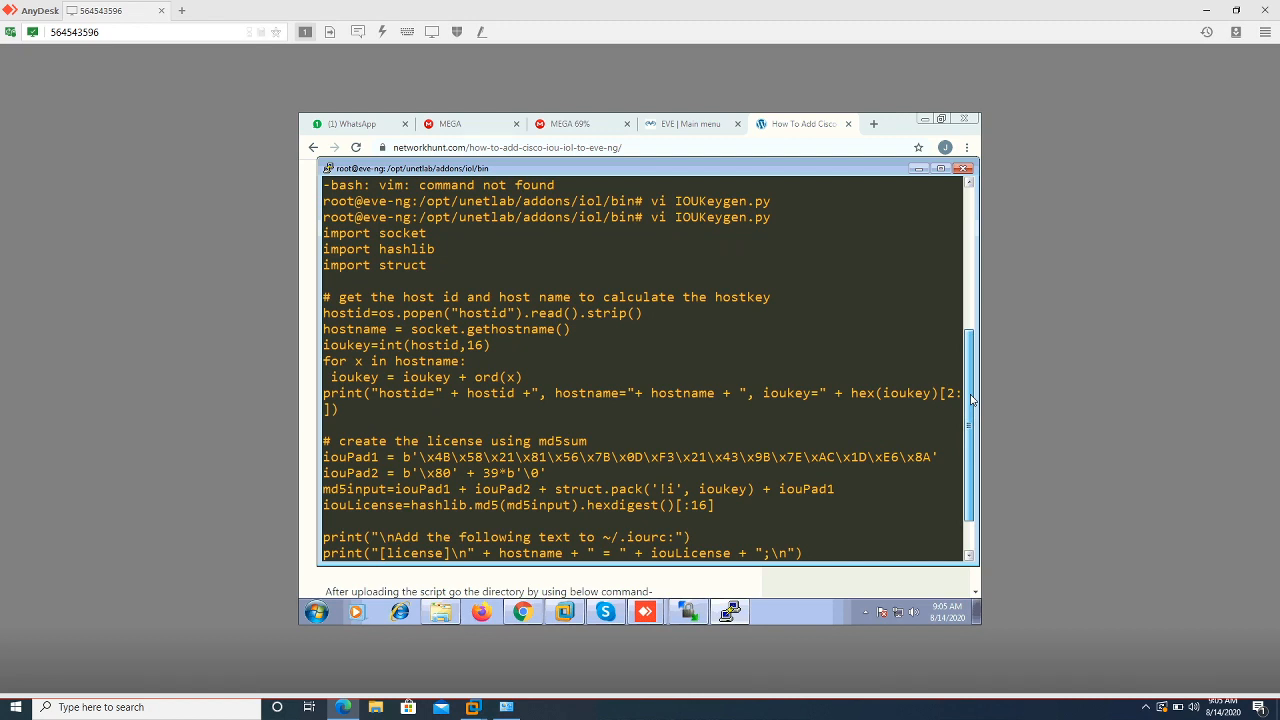
left_click_drag(970, 400, 975, 420)
key("n")
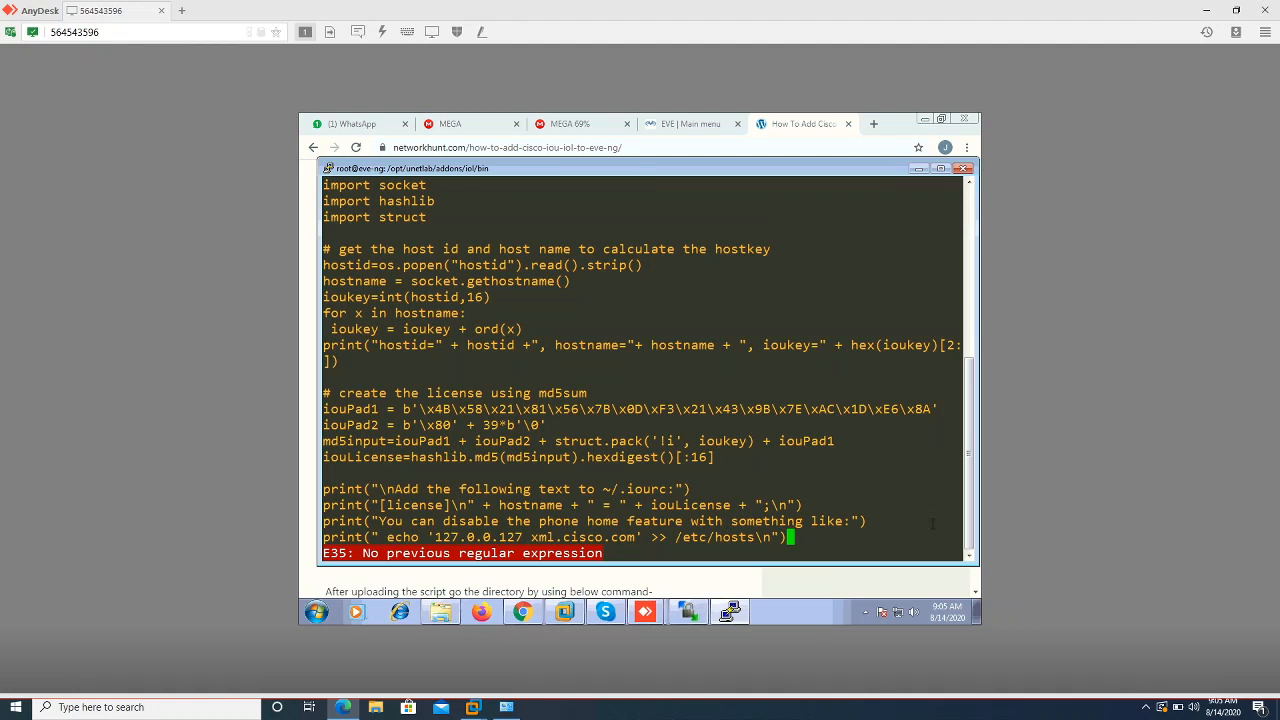
type(";")
key("Escape")
key("x")
key("ctrl+c")
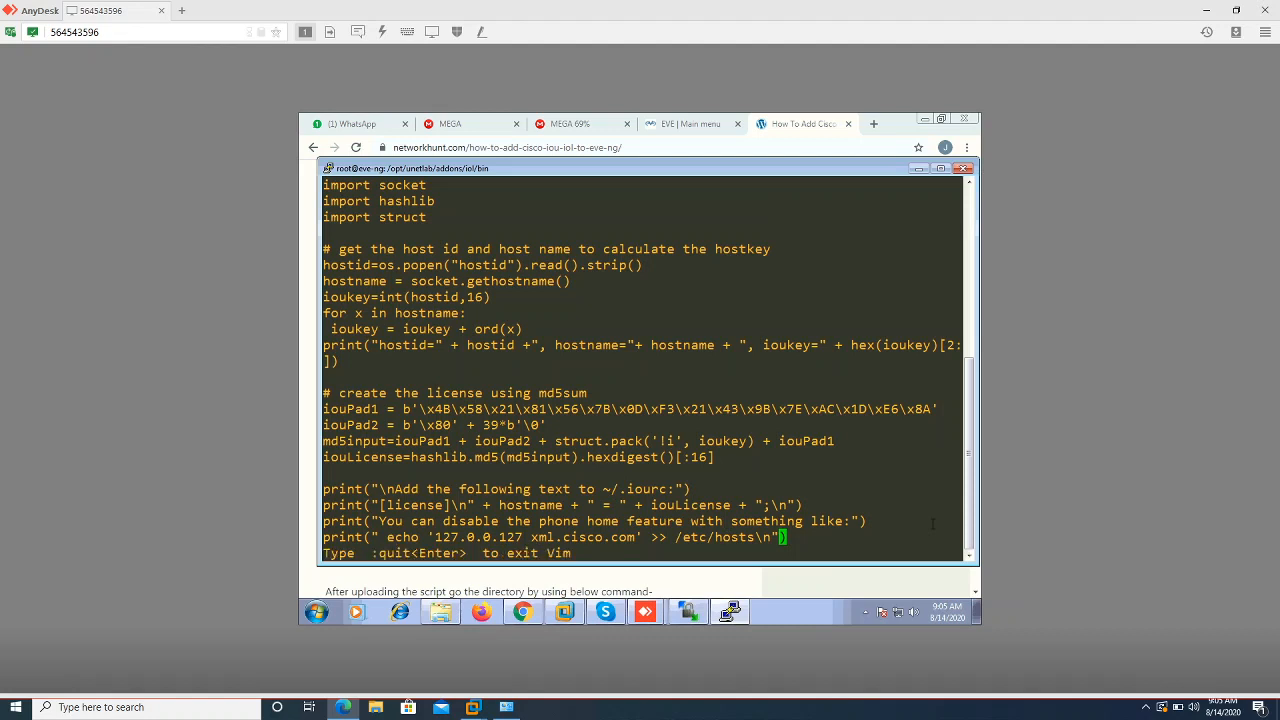
type(":q!")
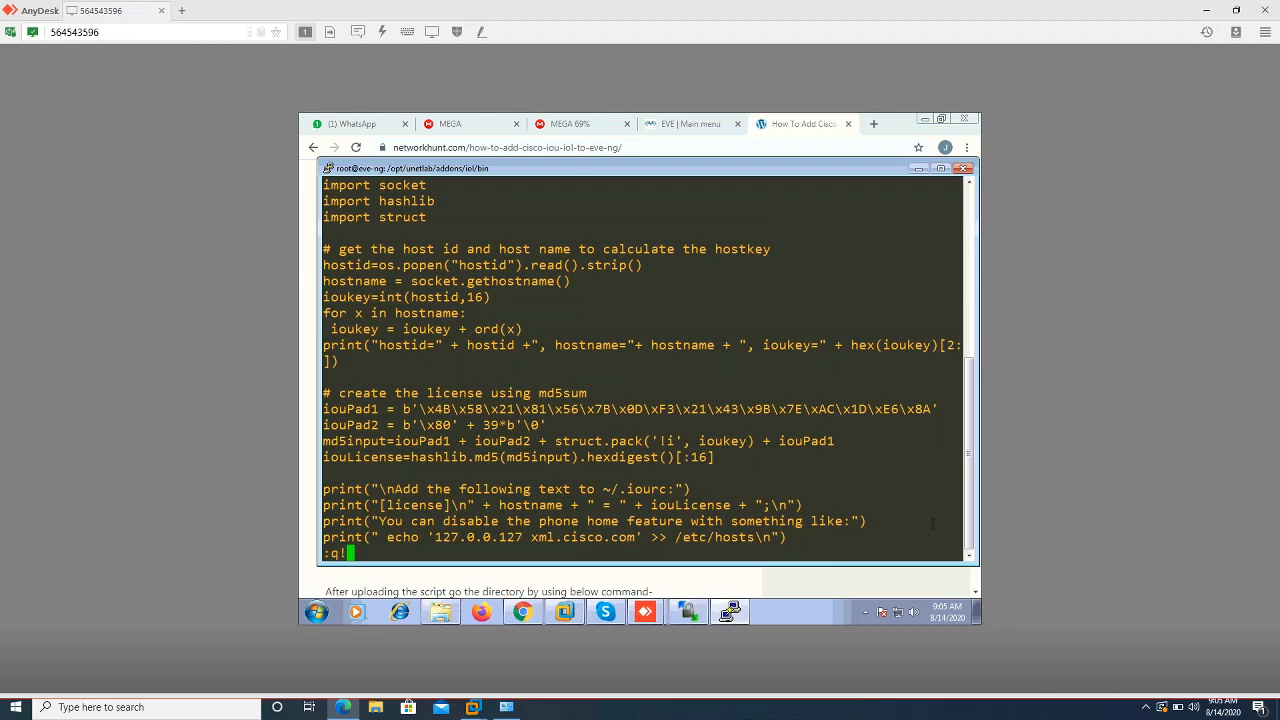
key("Return")
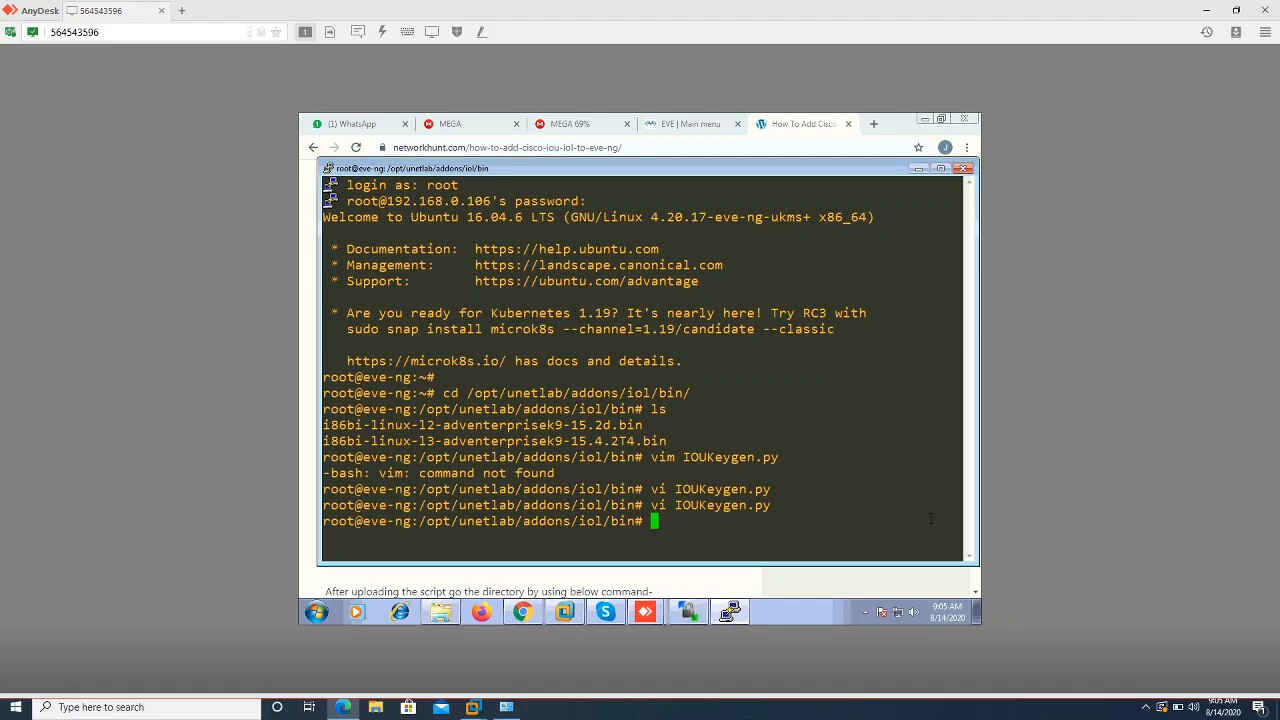
Return to the Google results and open the NetSysHorizon article on IOU/IOL images
left_click(917, 169)
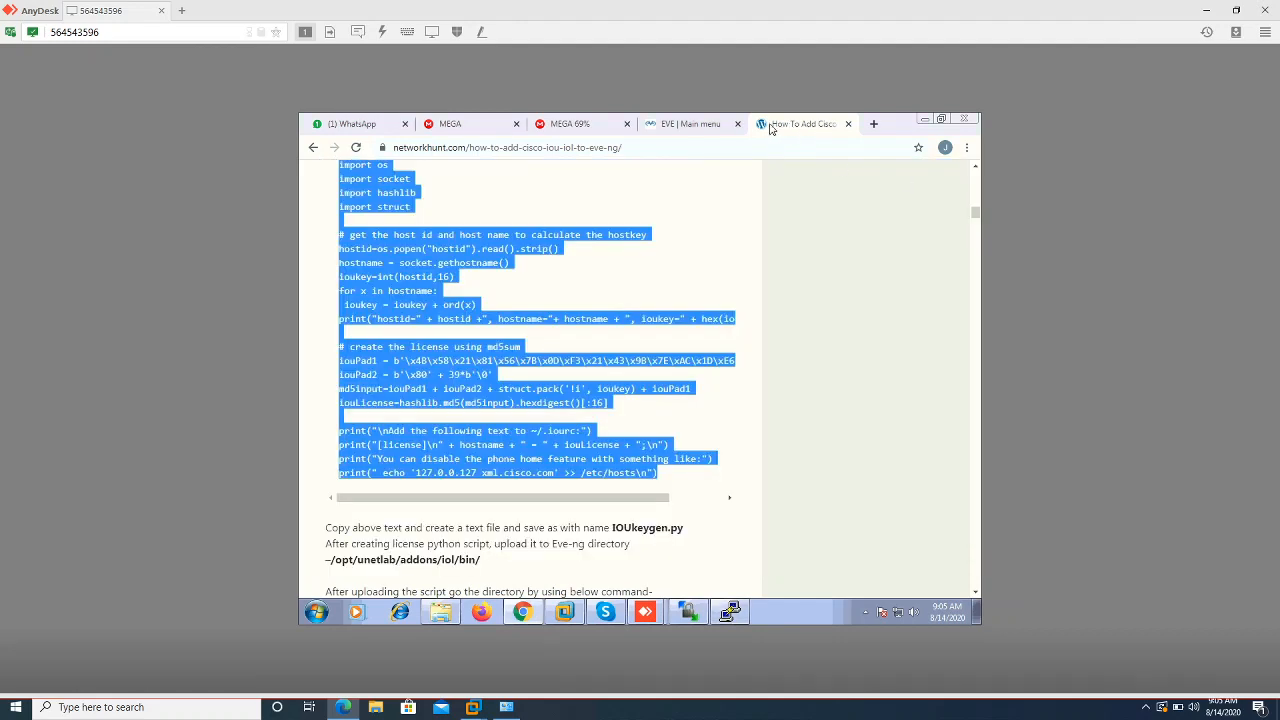
left_click(313, 147)
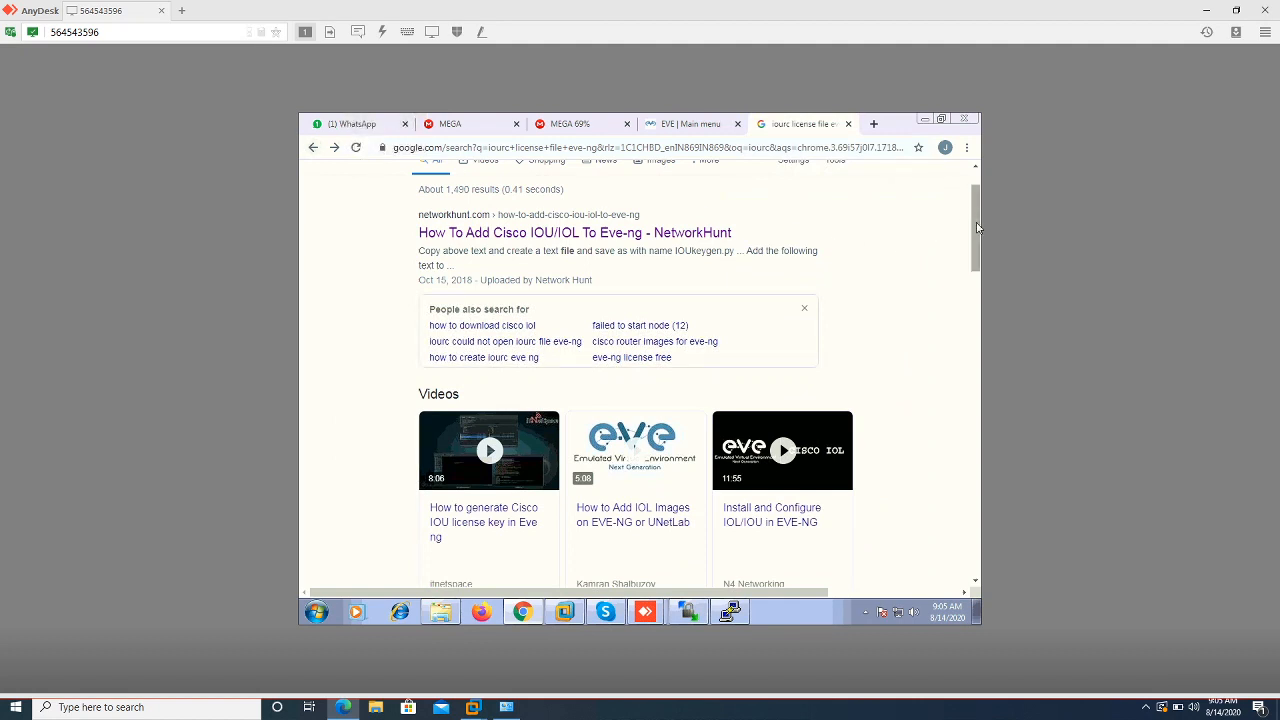
left_click_drag(977, 228, 991, 312)
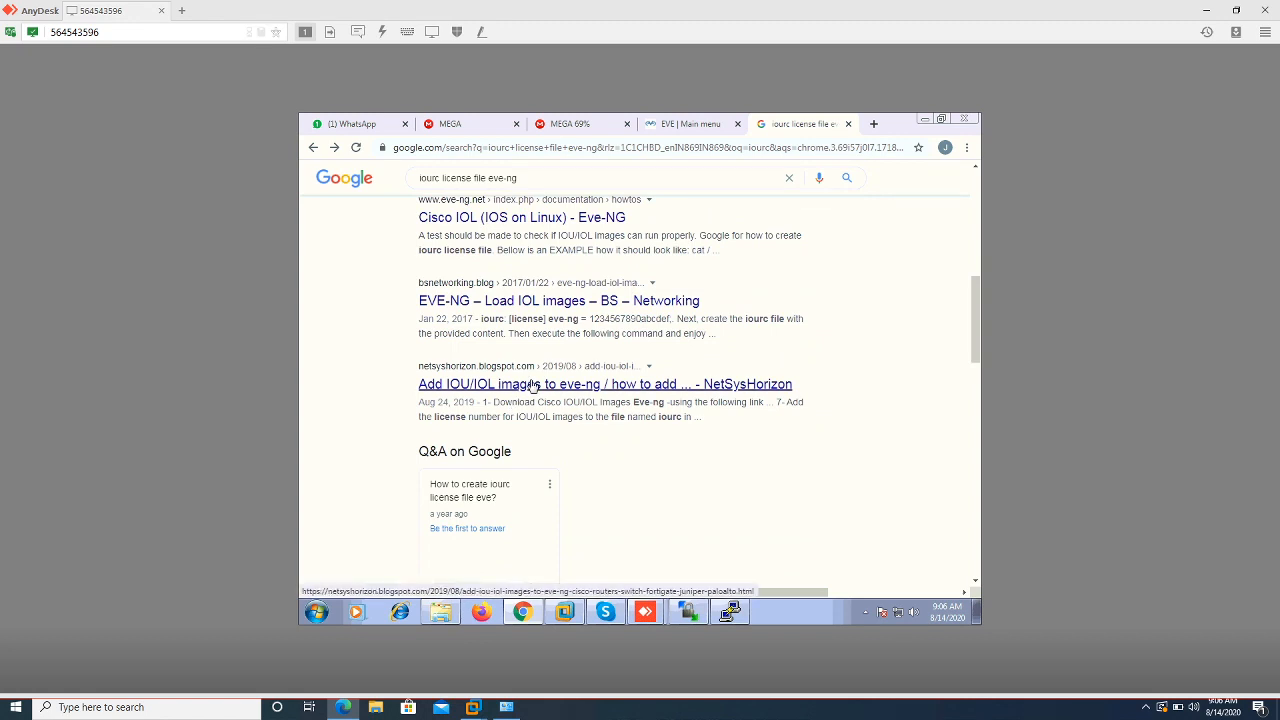
left_click(533, 386)
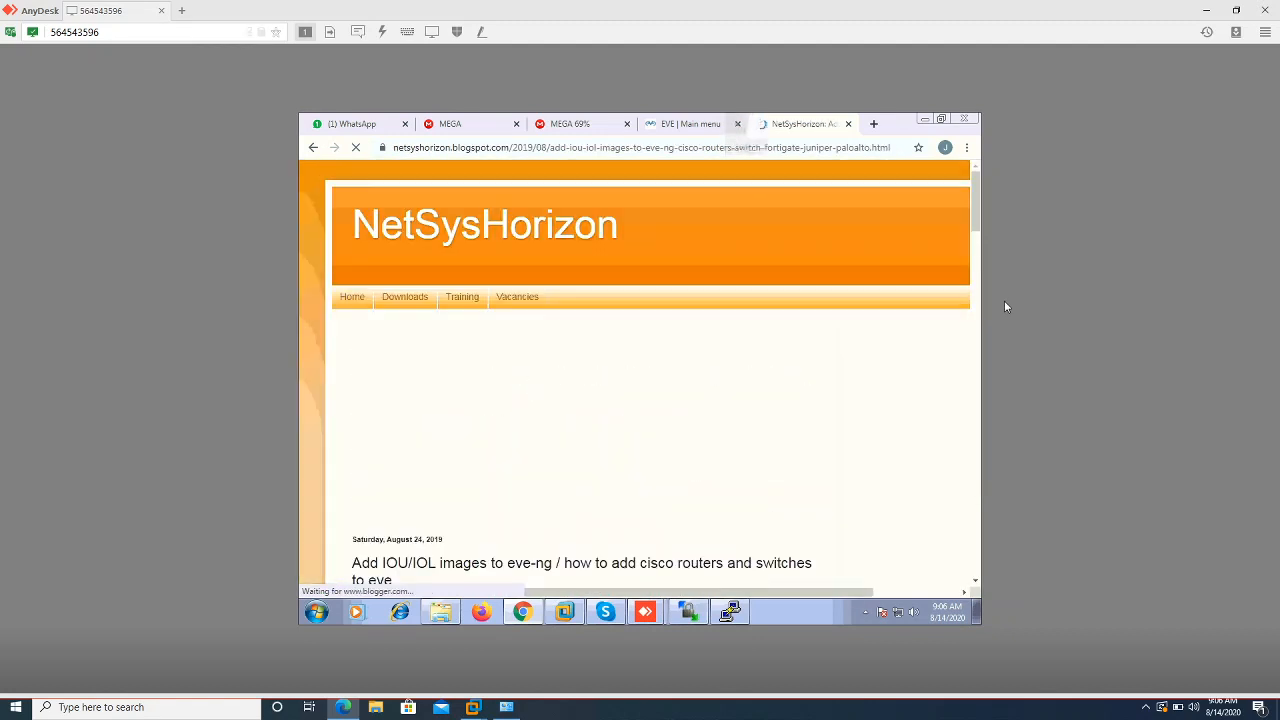
Download CiscoIOUKeygen.py from the article's Google Drive license link
left_click_drag(979, 224, 980, 240)
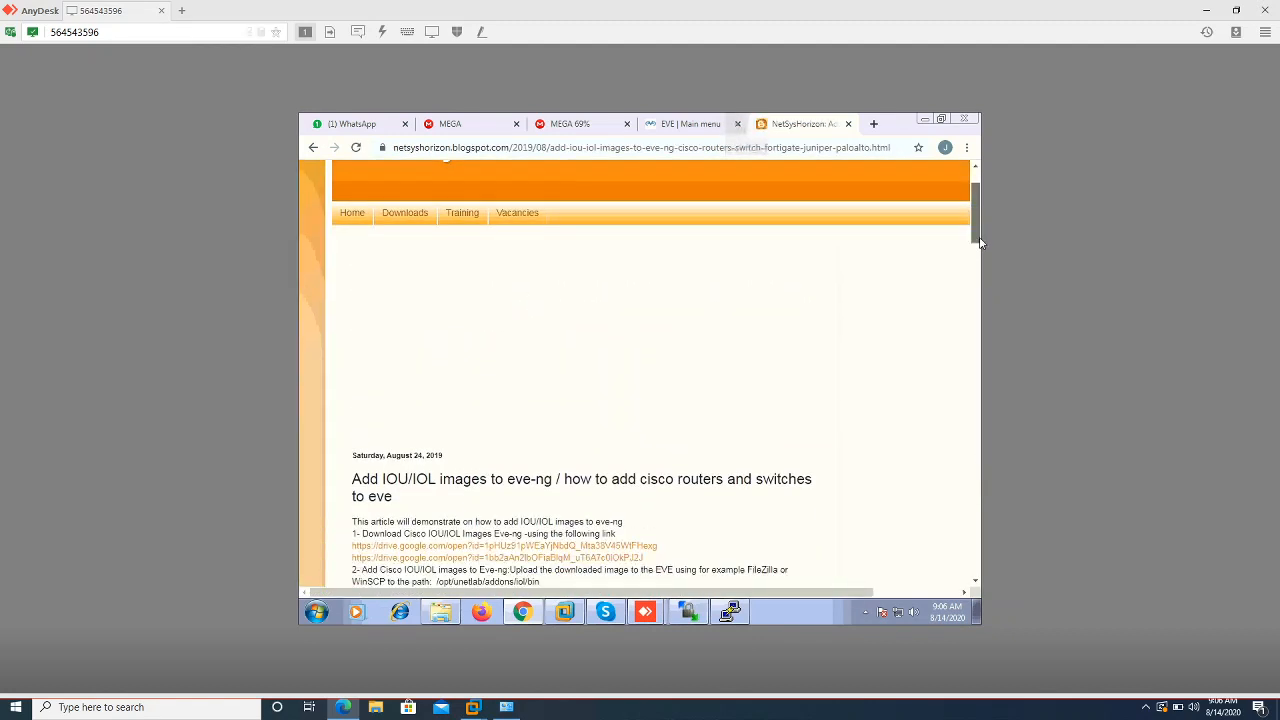
scroll(980, 241, "down", 3)
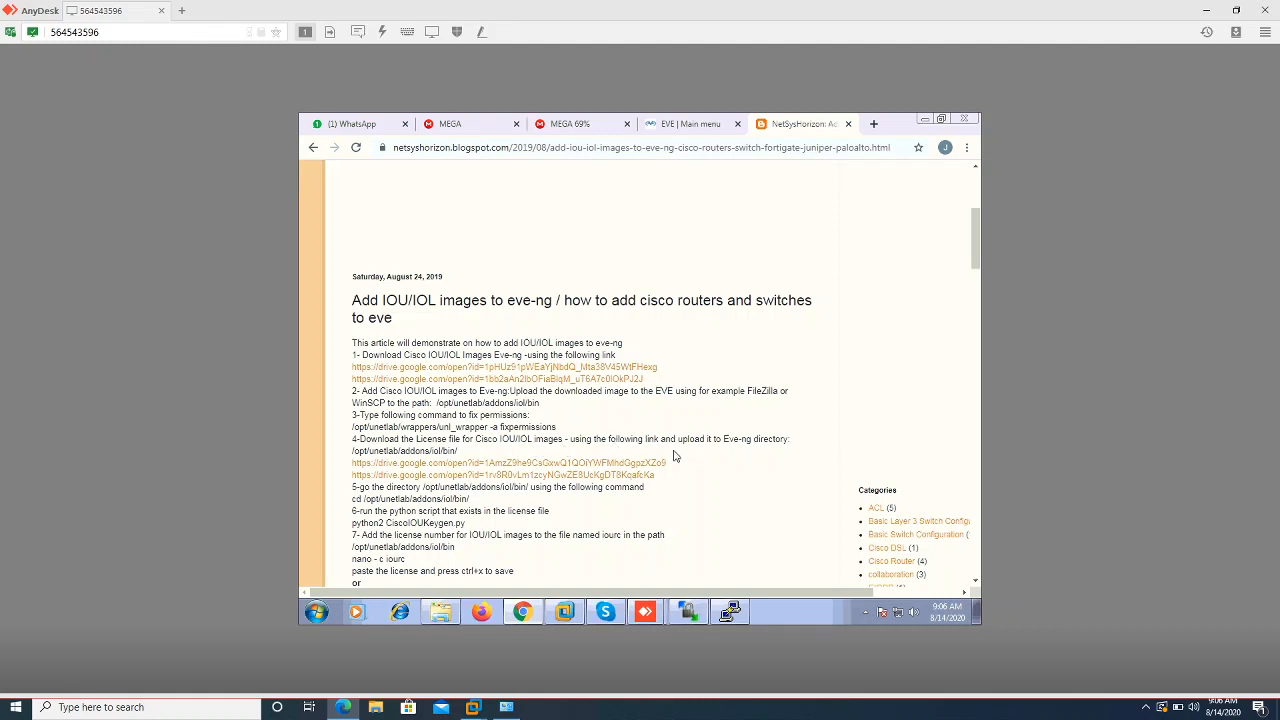
left_click(585, 464)
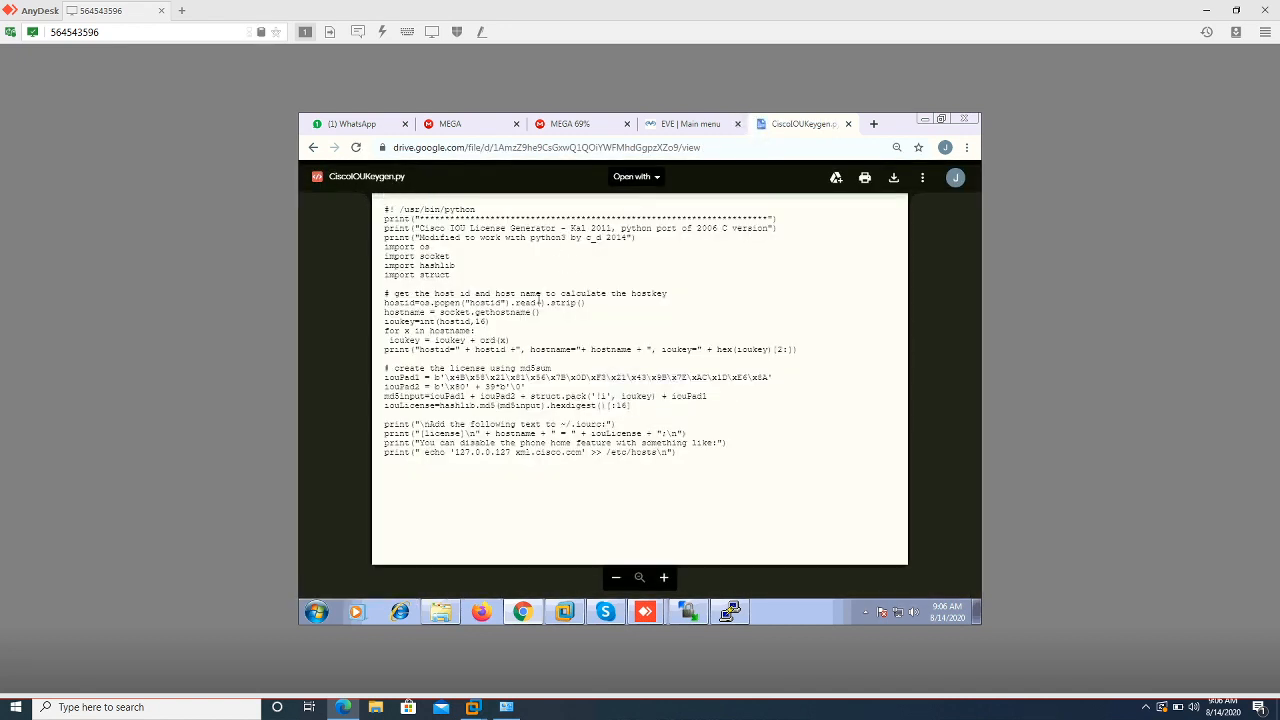
left_click(893, 179)
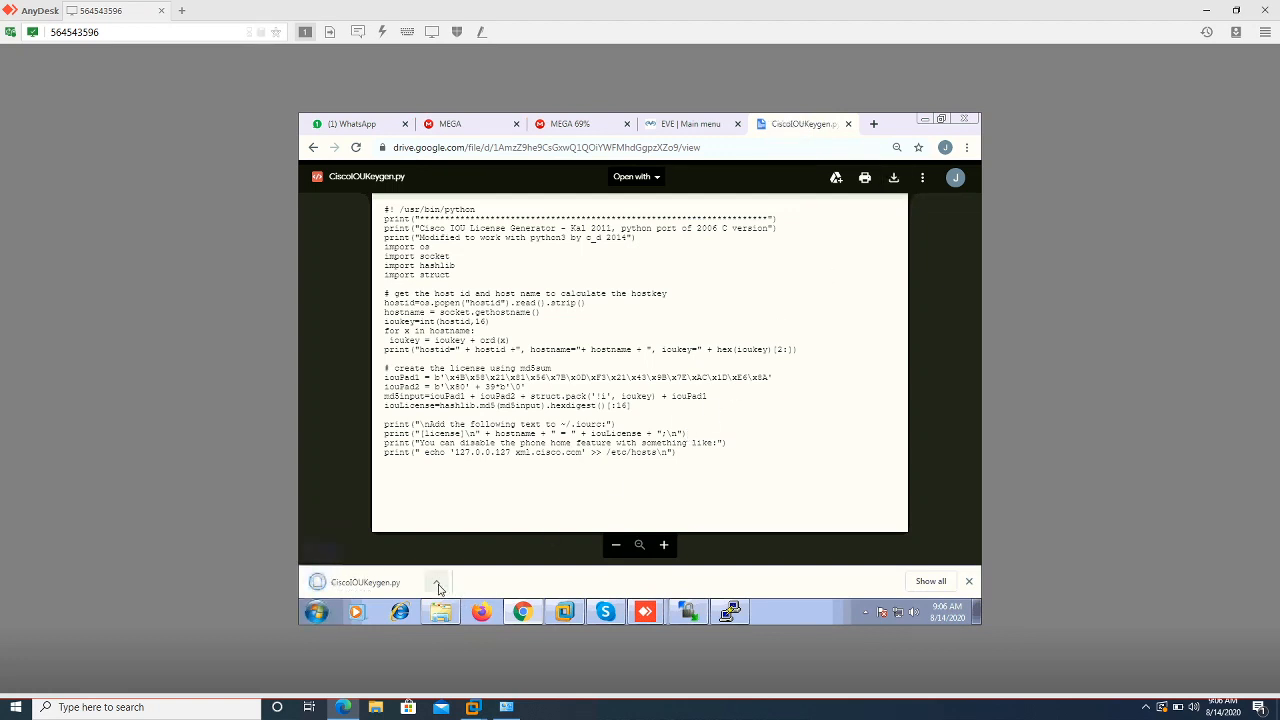
left_click(690, 611)
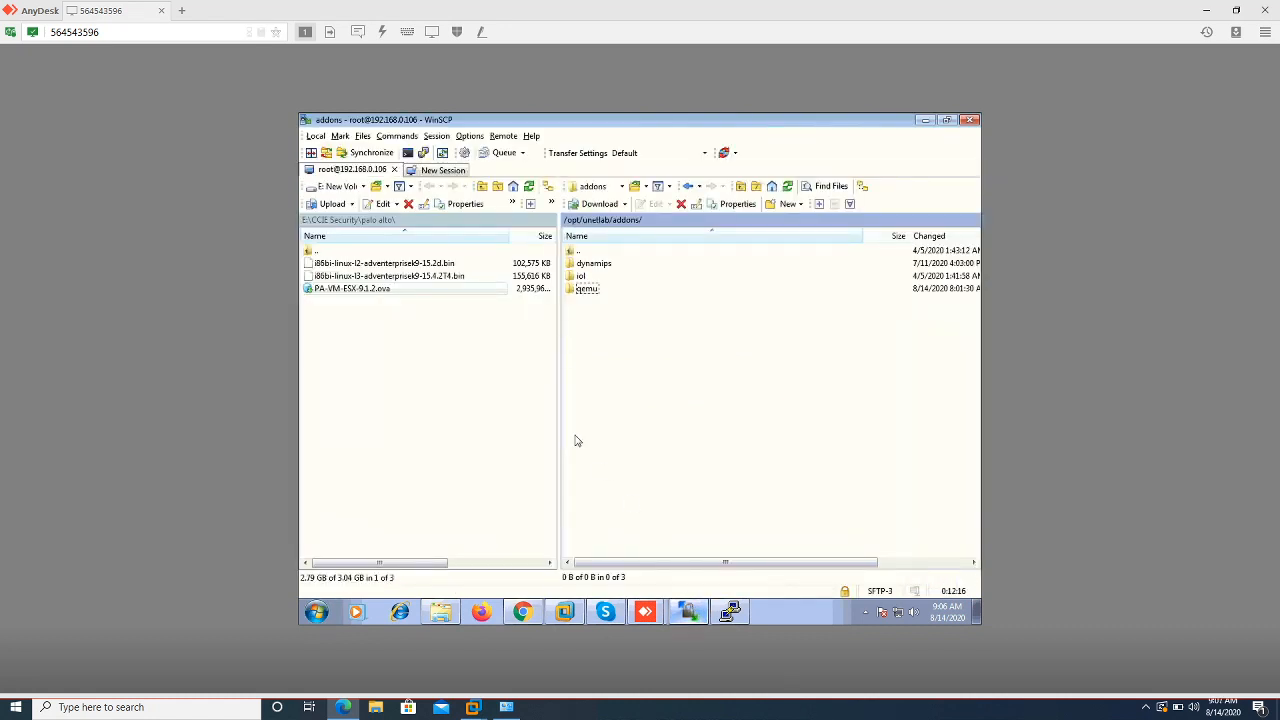
Browse WinSCP's local panel to Downloads and select CiscoIOUKeygen.py
left_click(362, 188)
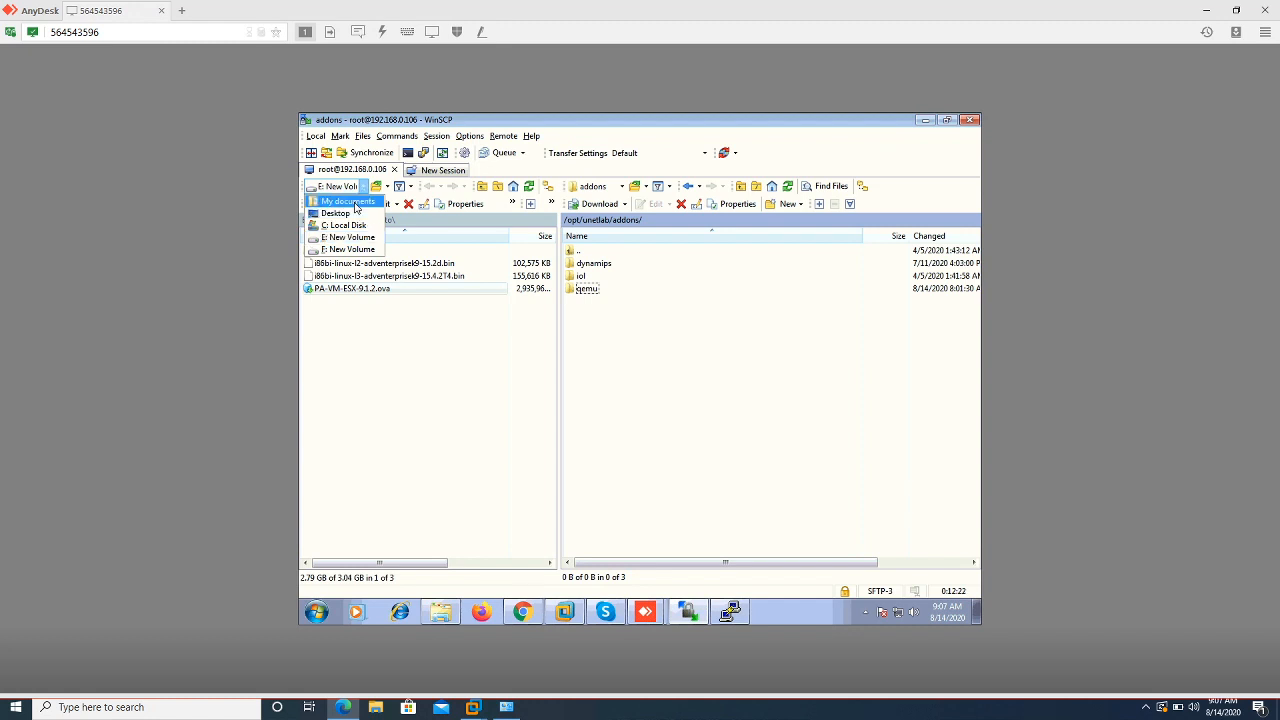
left_click(350, 201)
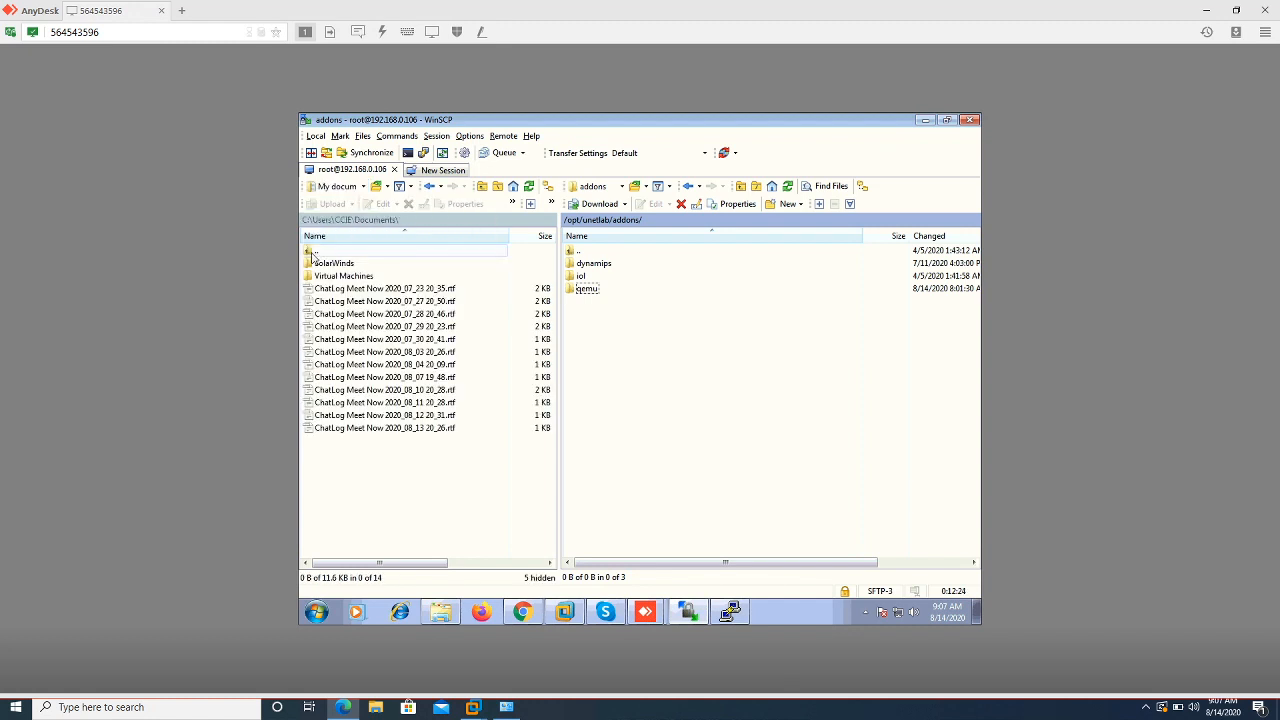
double_click(310, 252)
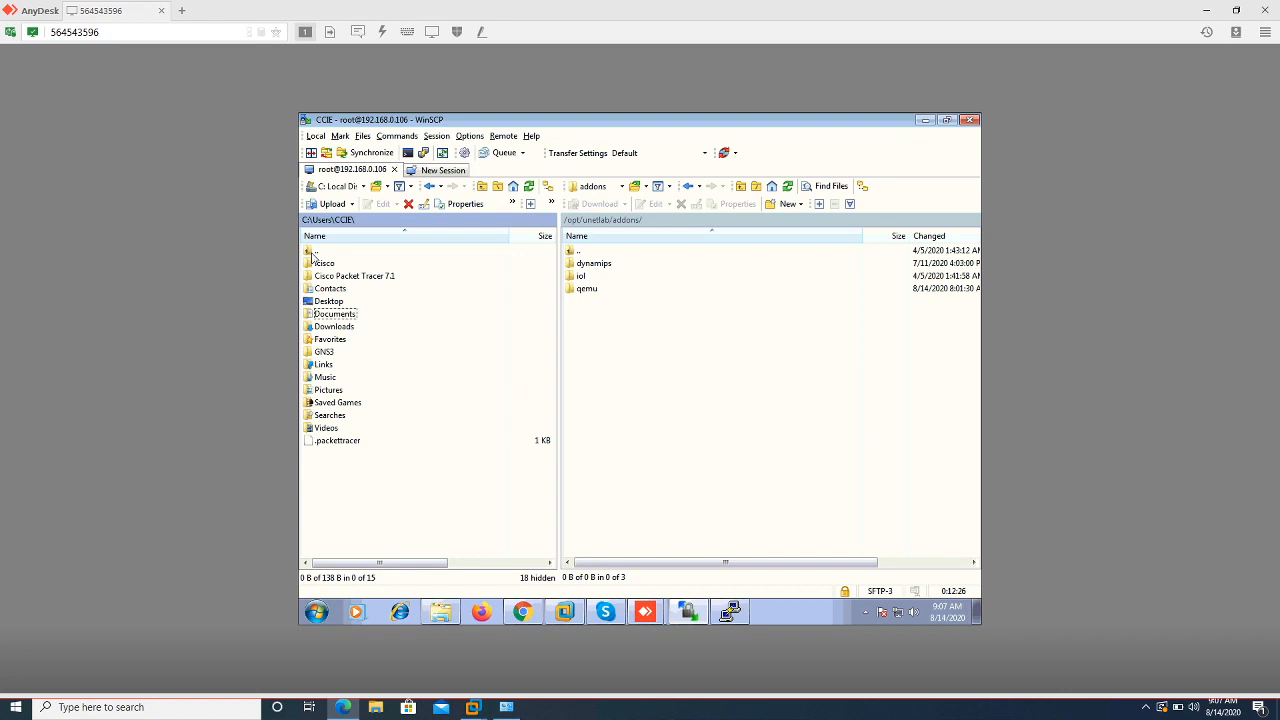
double_click(336, 327)
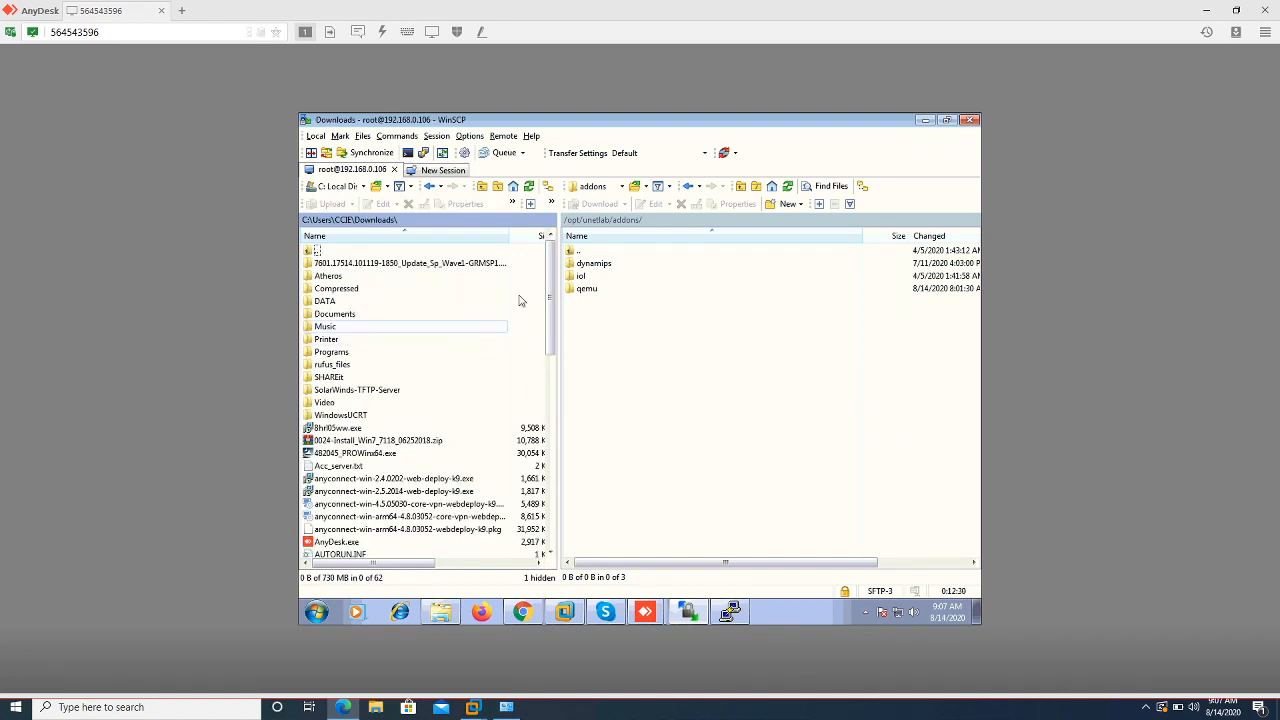
left_click_drag(554, 295, 557, 318)
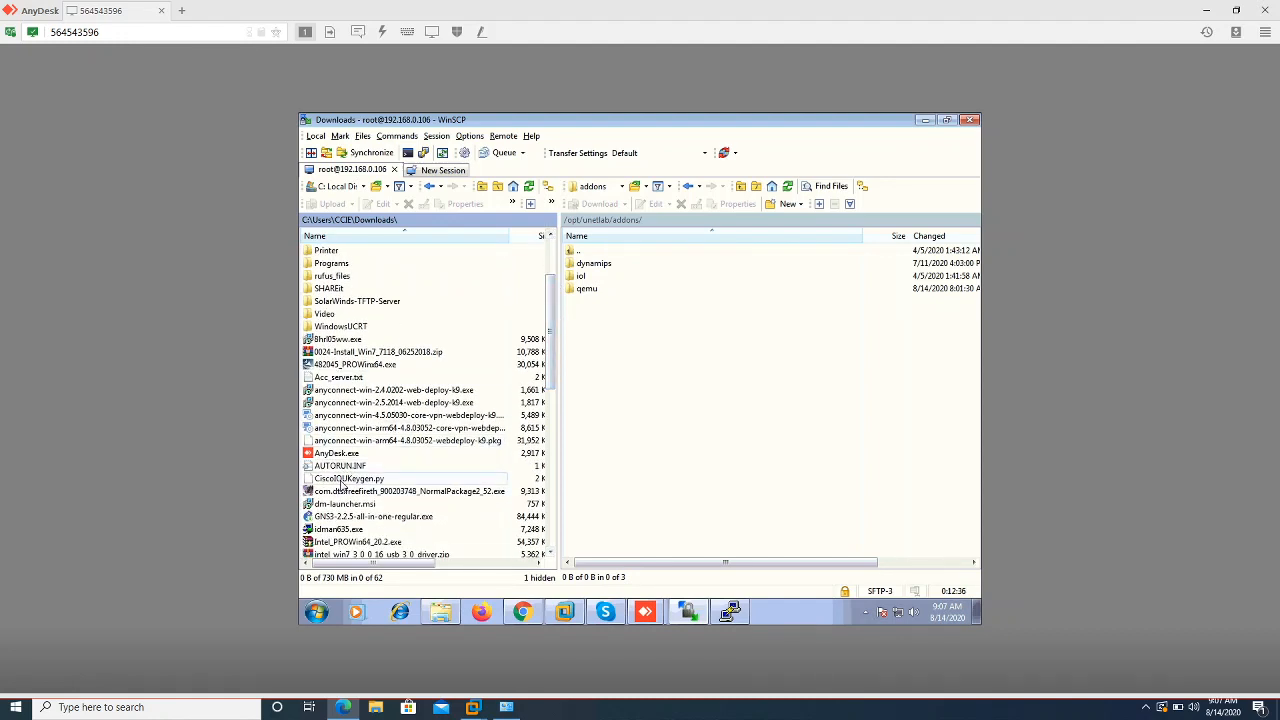
left_click(340, 480)
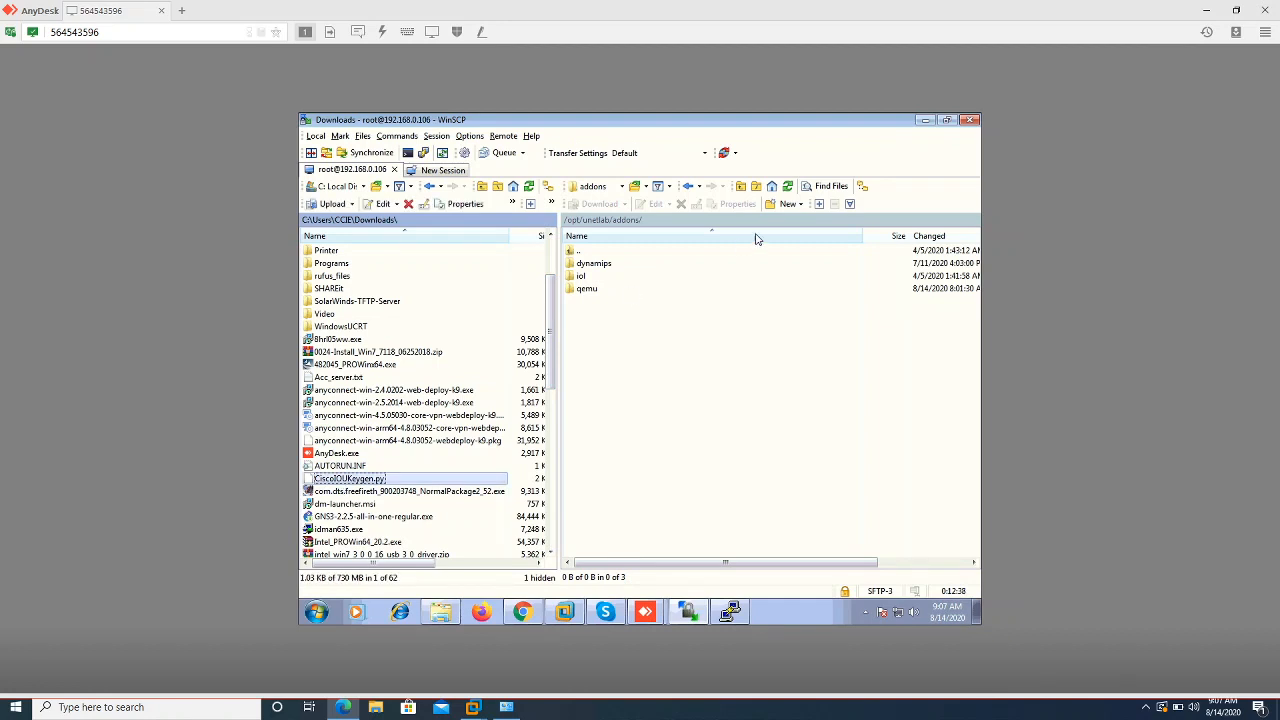
Copy CiscoIOUKeygen.py into the server's /opt/unetlab/addons/iol/bin folder
double_click(584, 278)
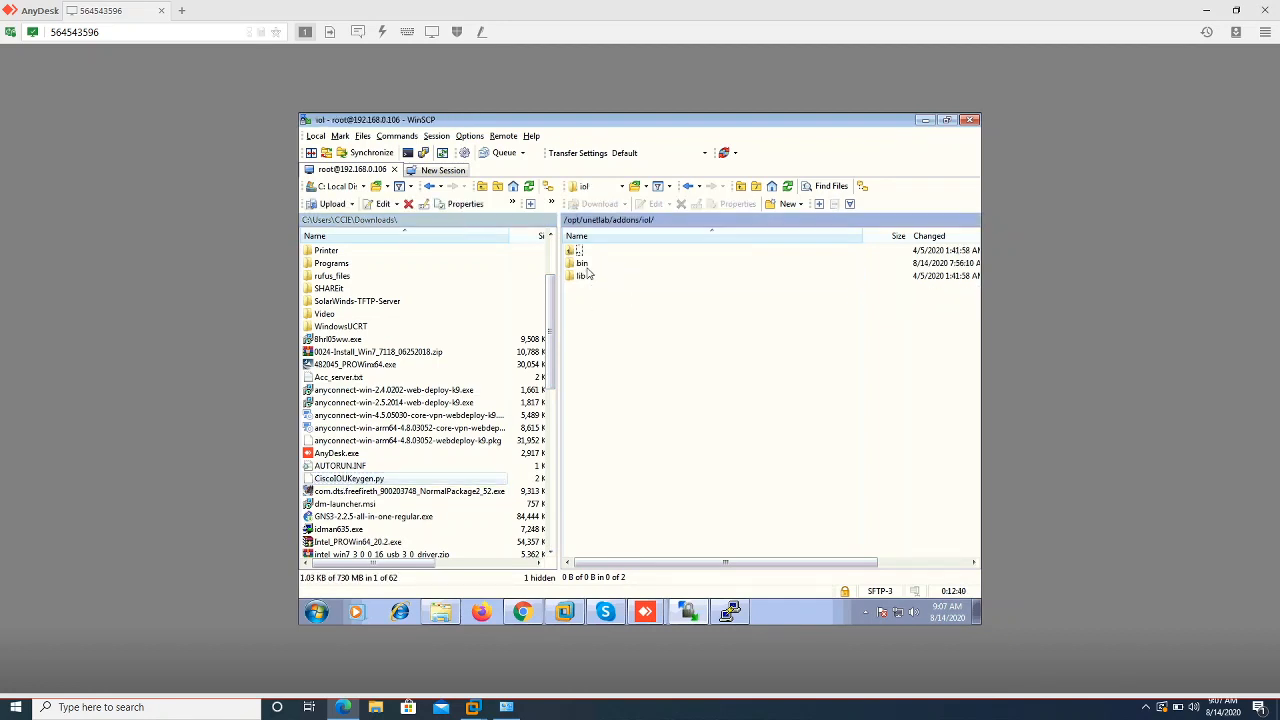
double_click(589, 266)
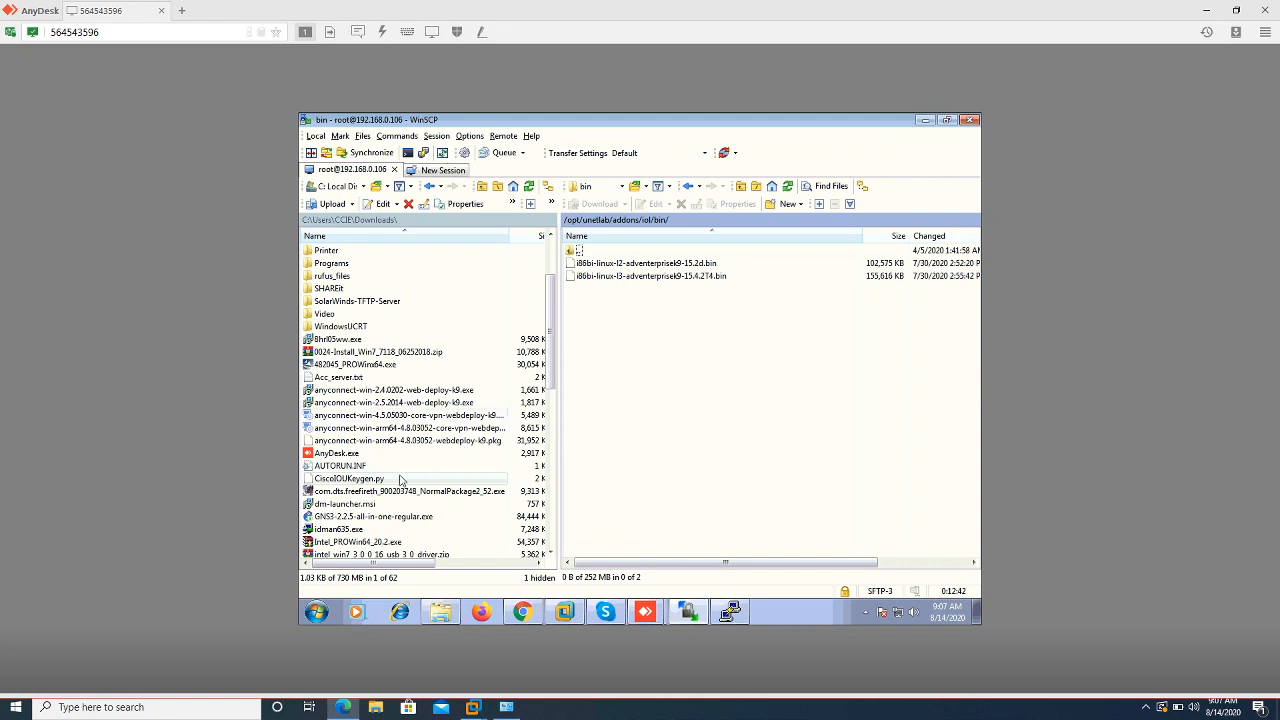
left_click_drag(382, 485, 704, 390)
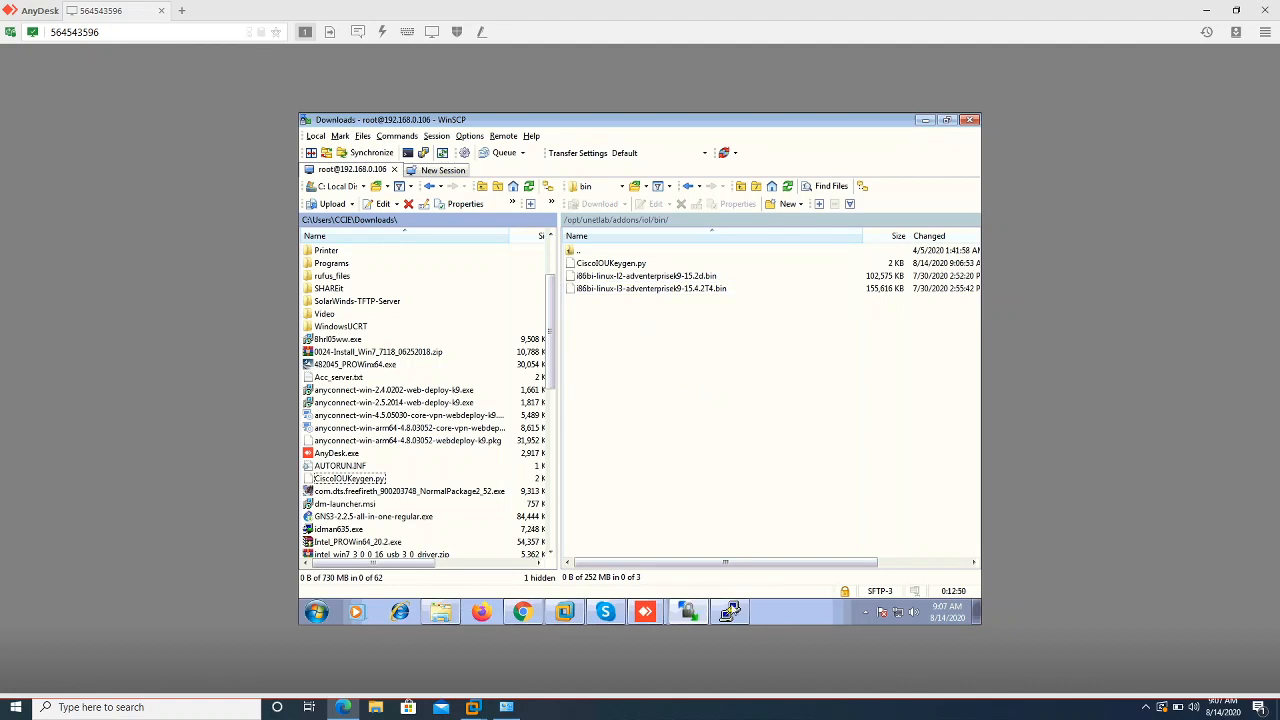
left_click(731, 612)
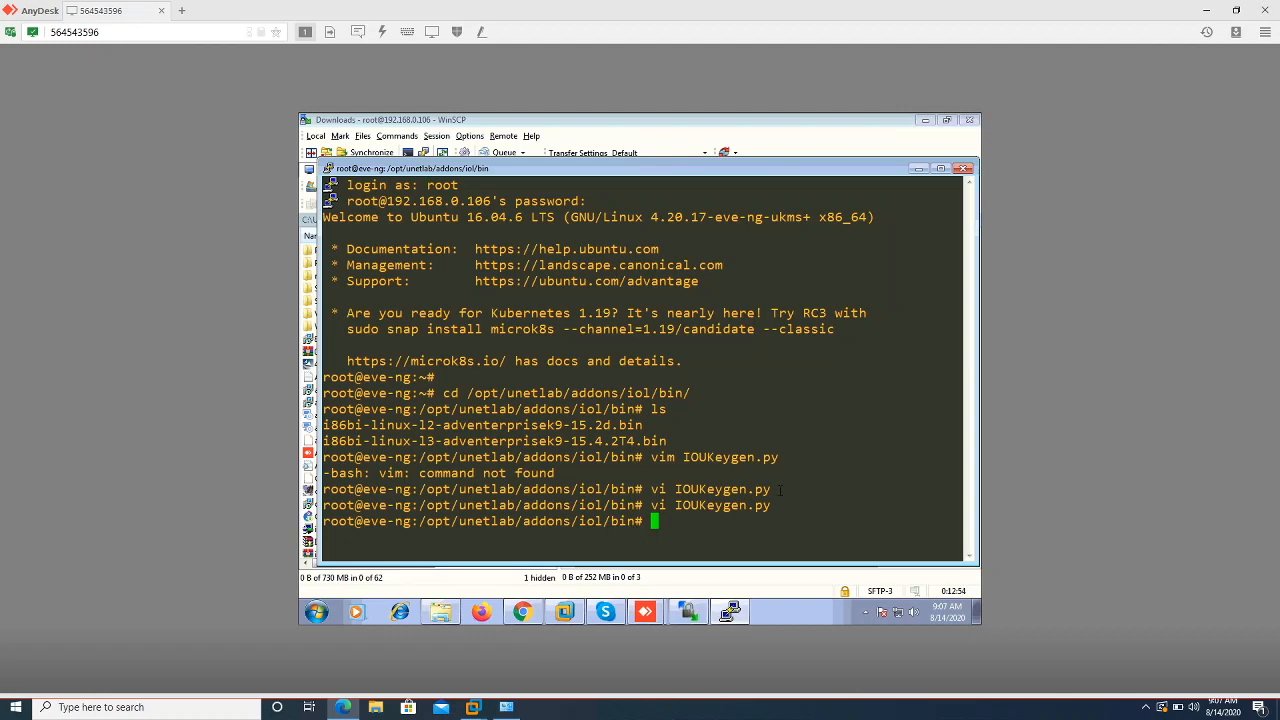
Run python3 CiscoIOUKeygen.py in the bin folder to generate the eve-ng license, listing files before and after
type("ls")
key("Return")
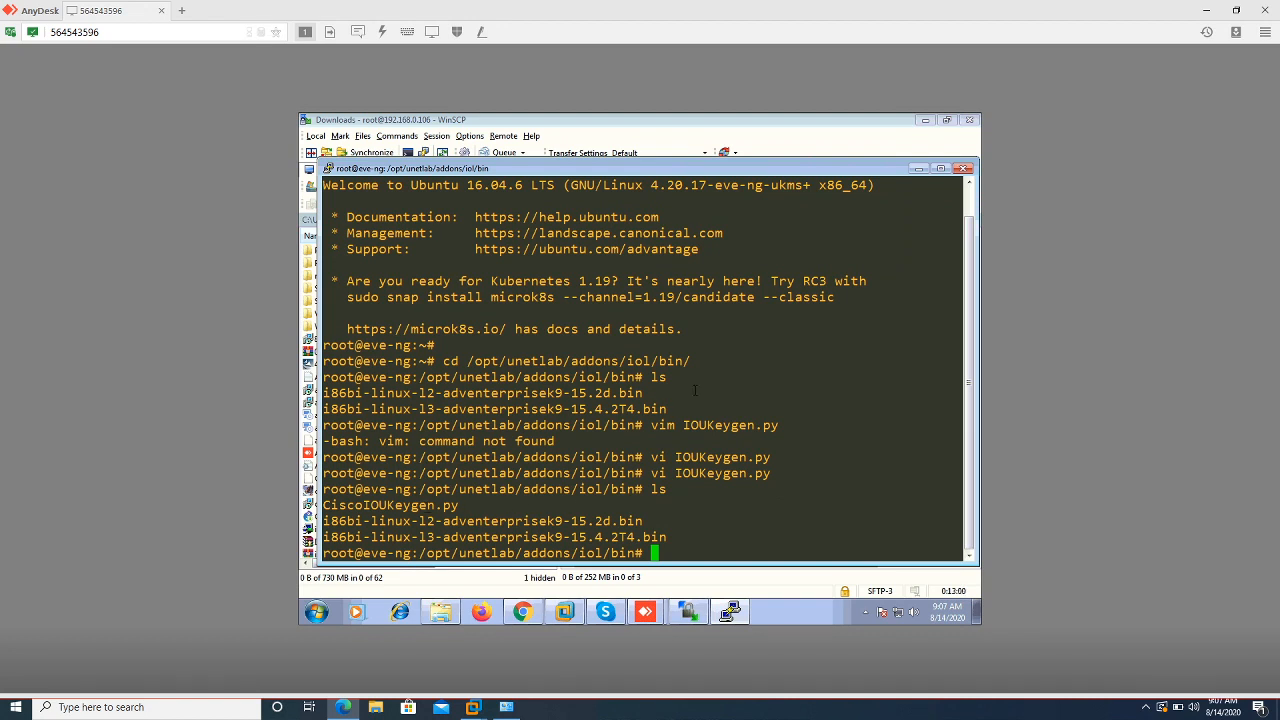
type("python3 C")
key("Tab")
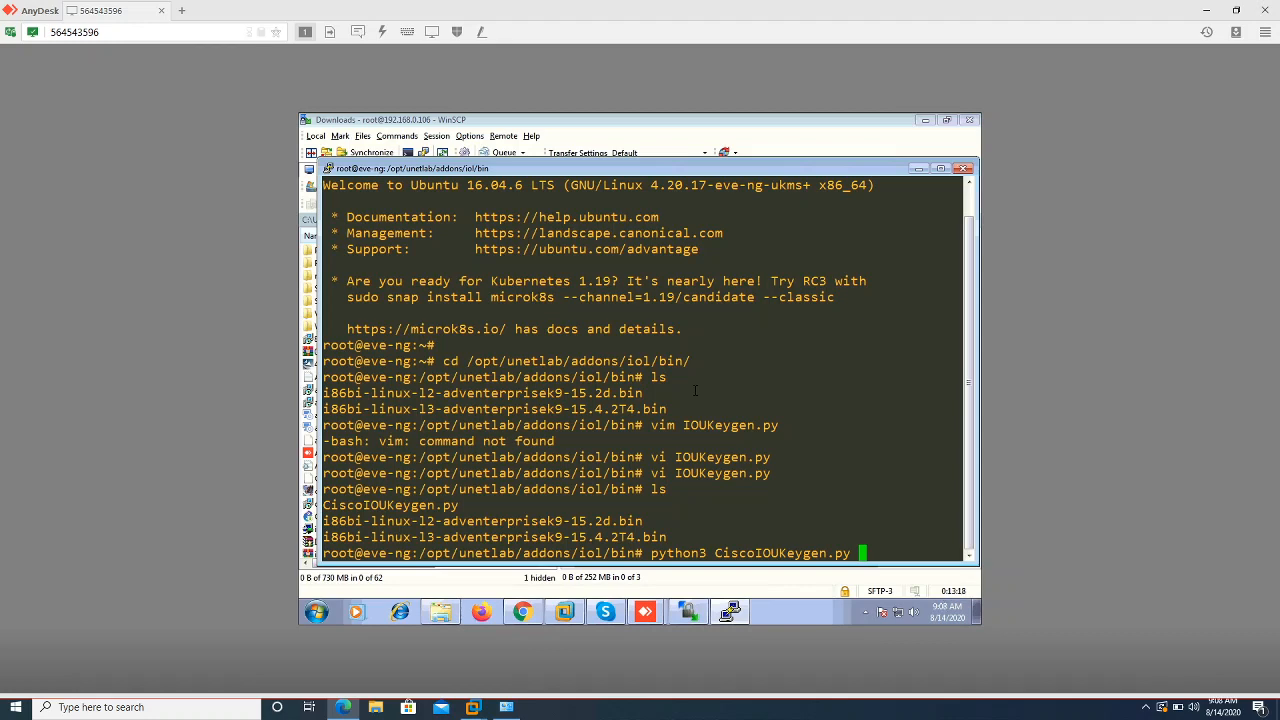
key("Return")
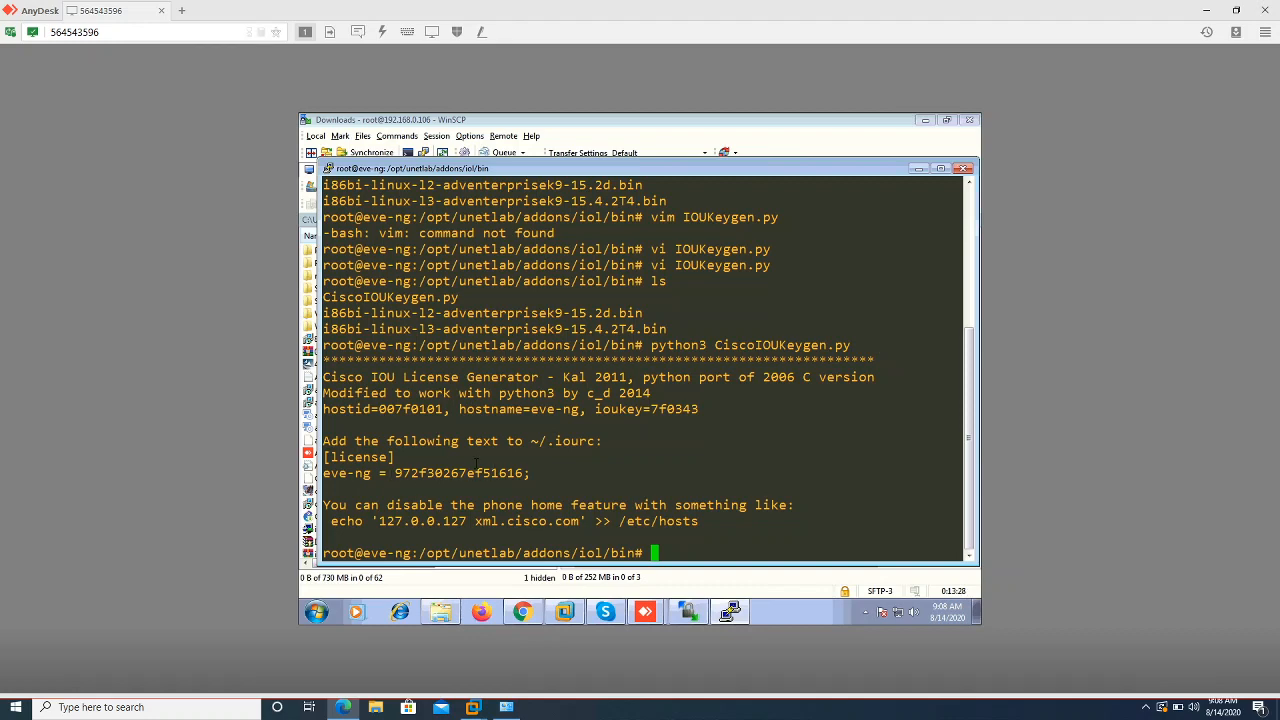
type("ls")
key("Return")
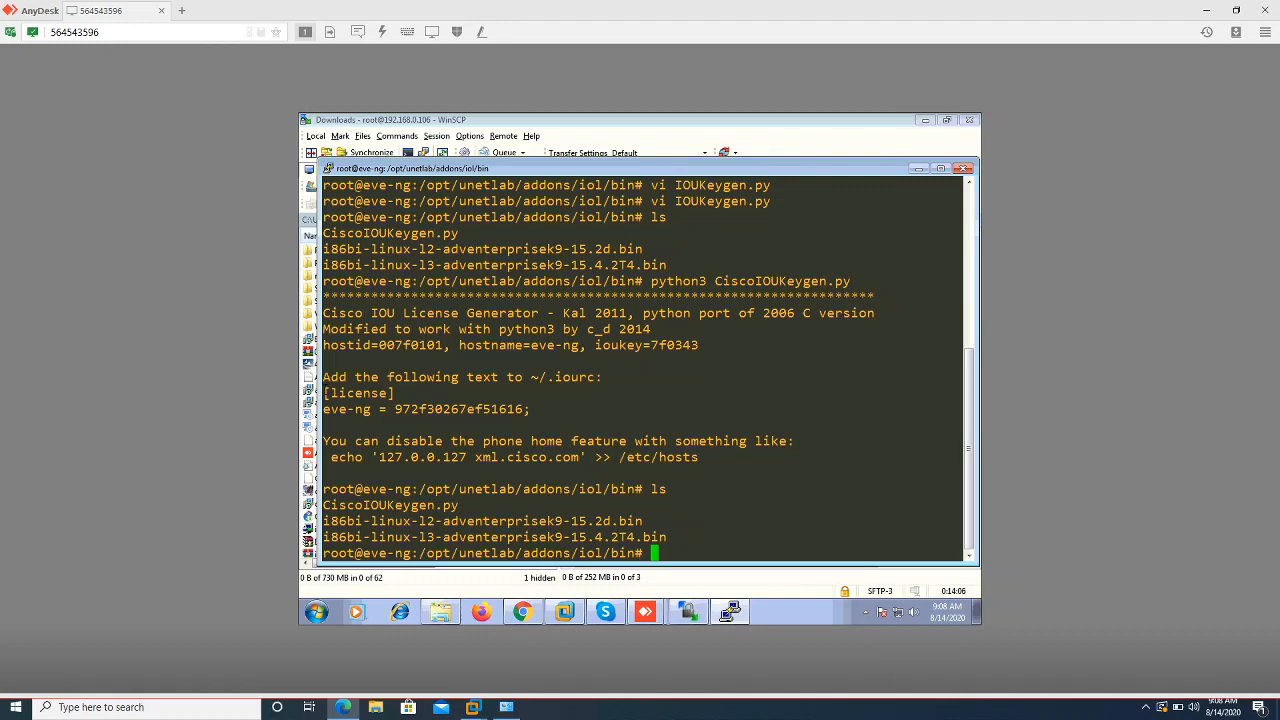
Copy the generated [license] lines and open a new iourc file in nano
left_click_drag(323, 393, 530, 409)
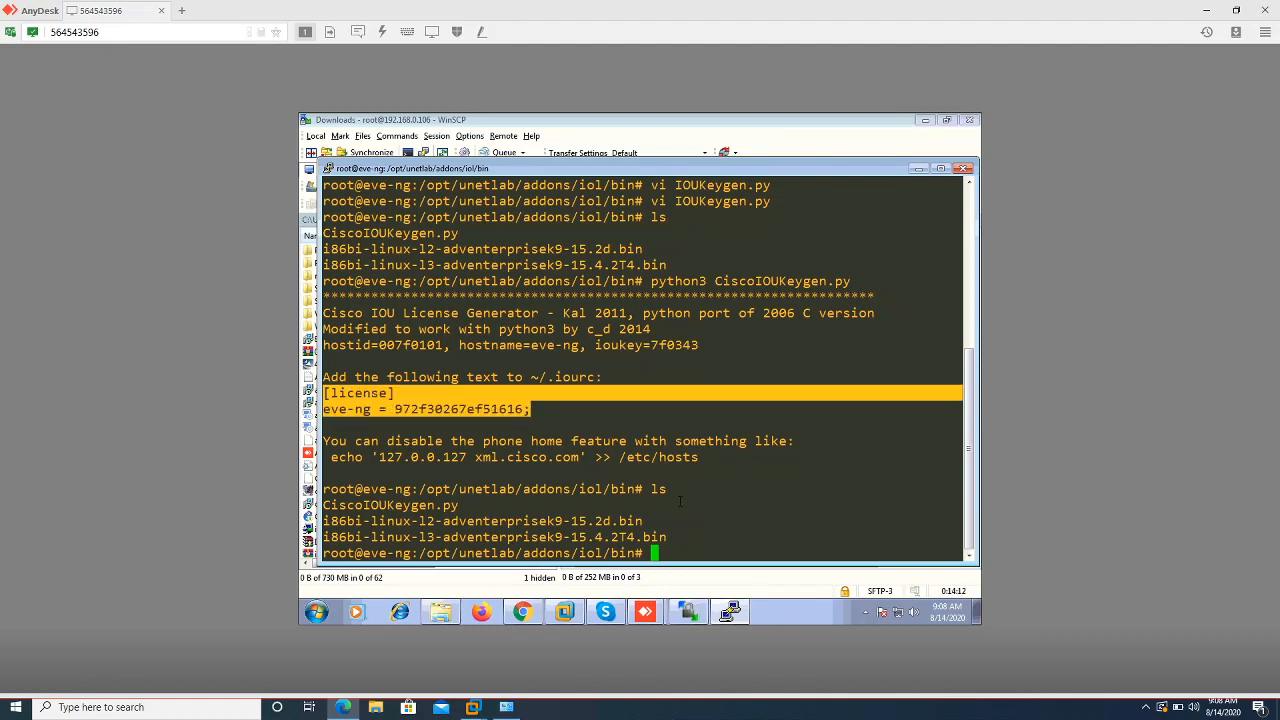
type("vi iourc")
key("BackSpace")
key("BackSpace")
key("BackSpace")
key("BackSpace")
key("BackSpace")
key("BackSpace")
key("BackSpace")
key("BackSpace")
type("nano ior")
key("BackSpace")
type("urc")
key("Return")
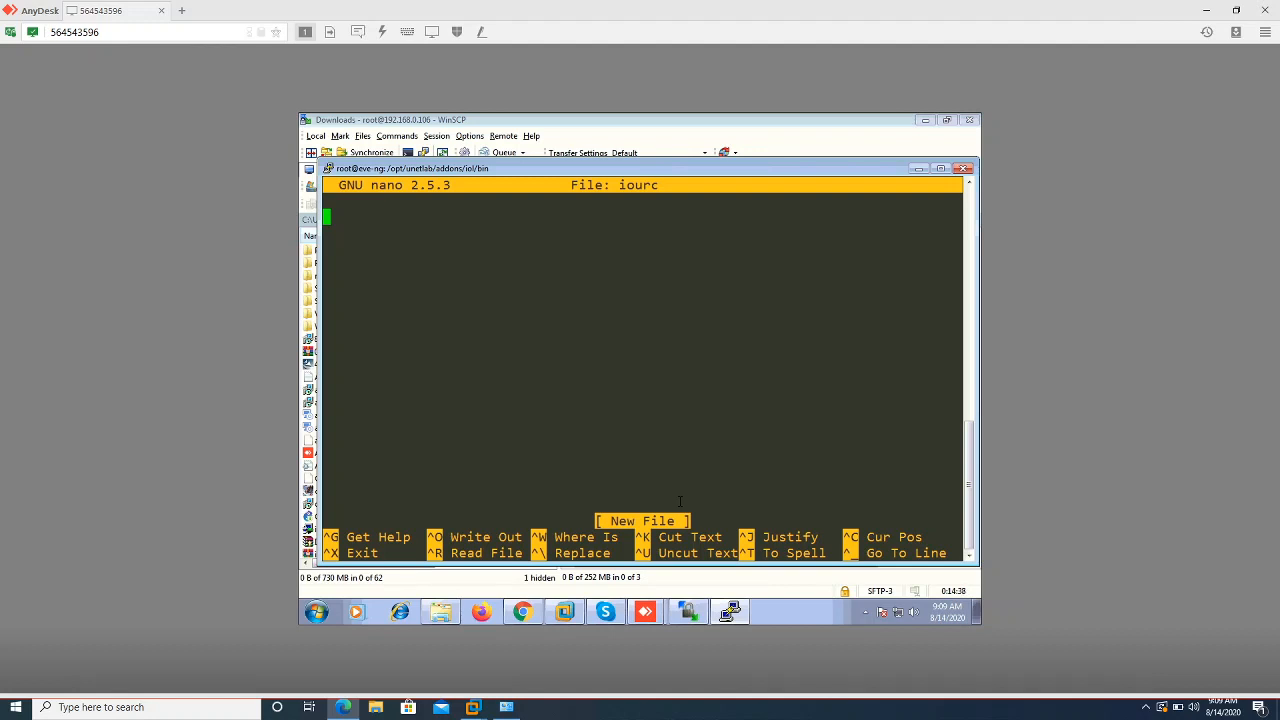
Paste the [license] block into iourc and save the file
right_click(520, 245)
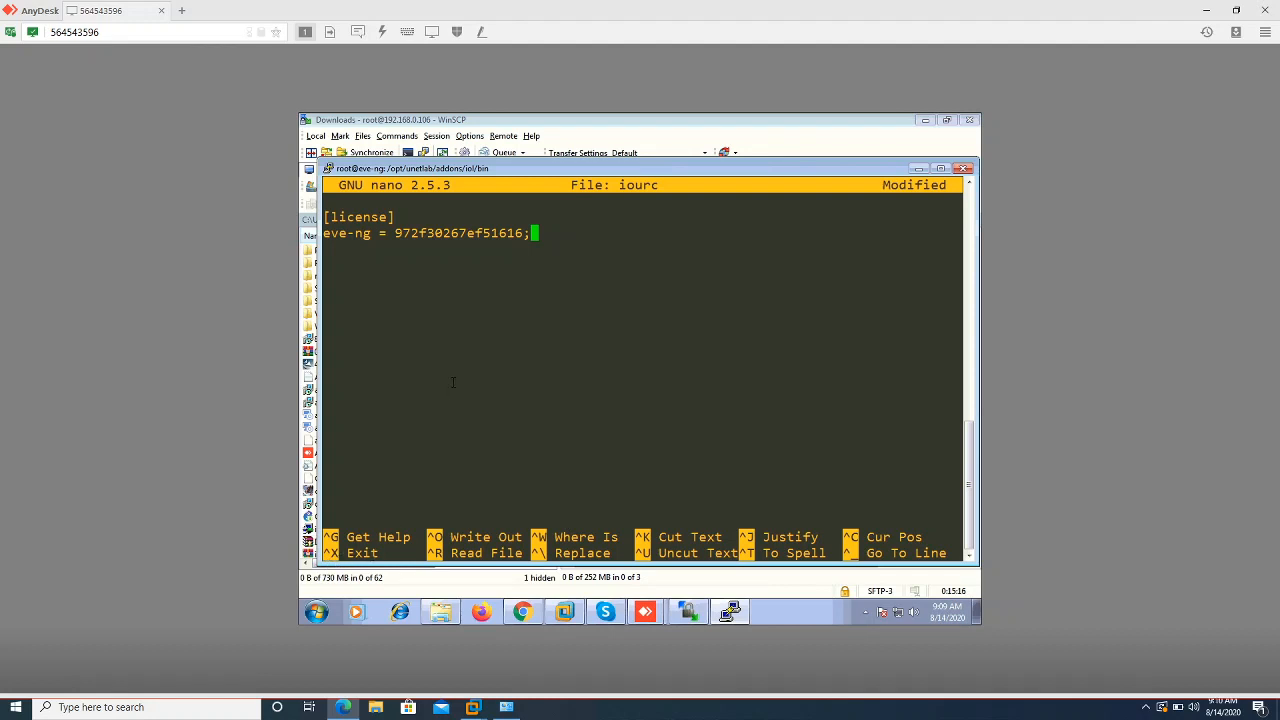
key("ctrl+x")
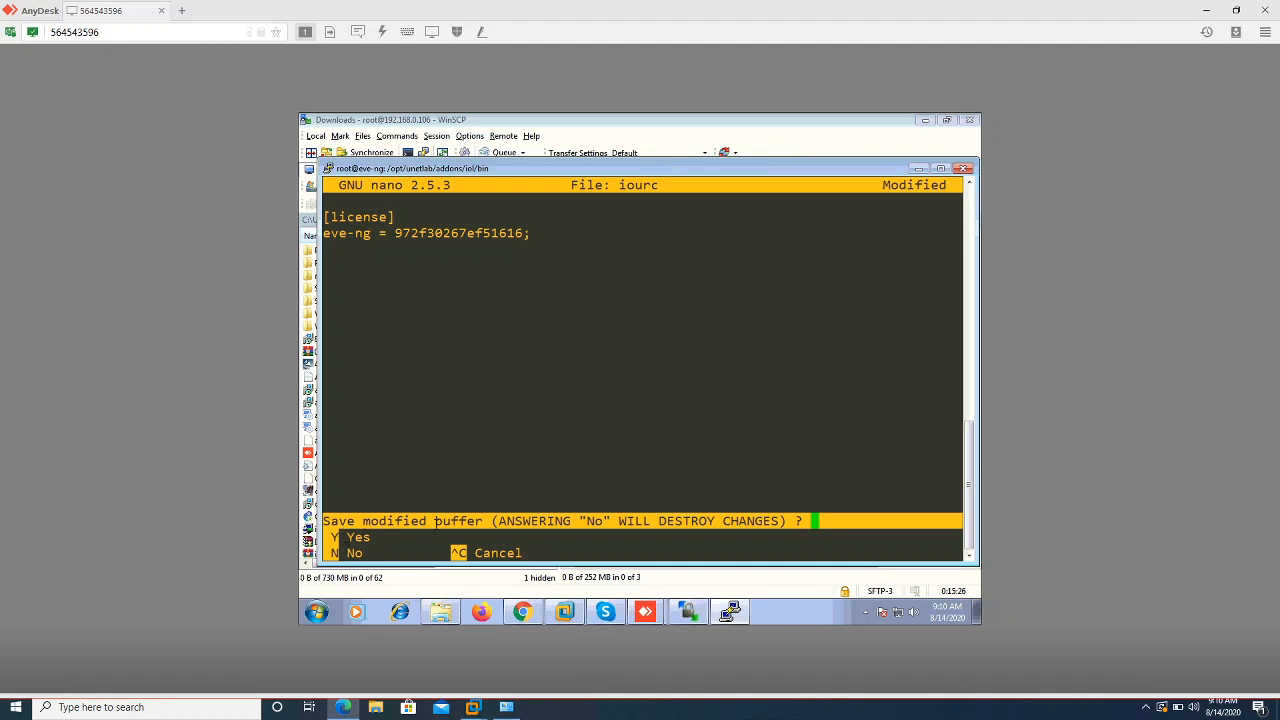
key("y")
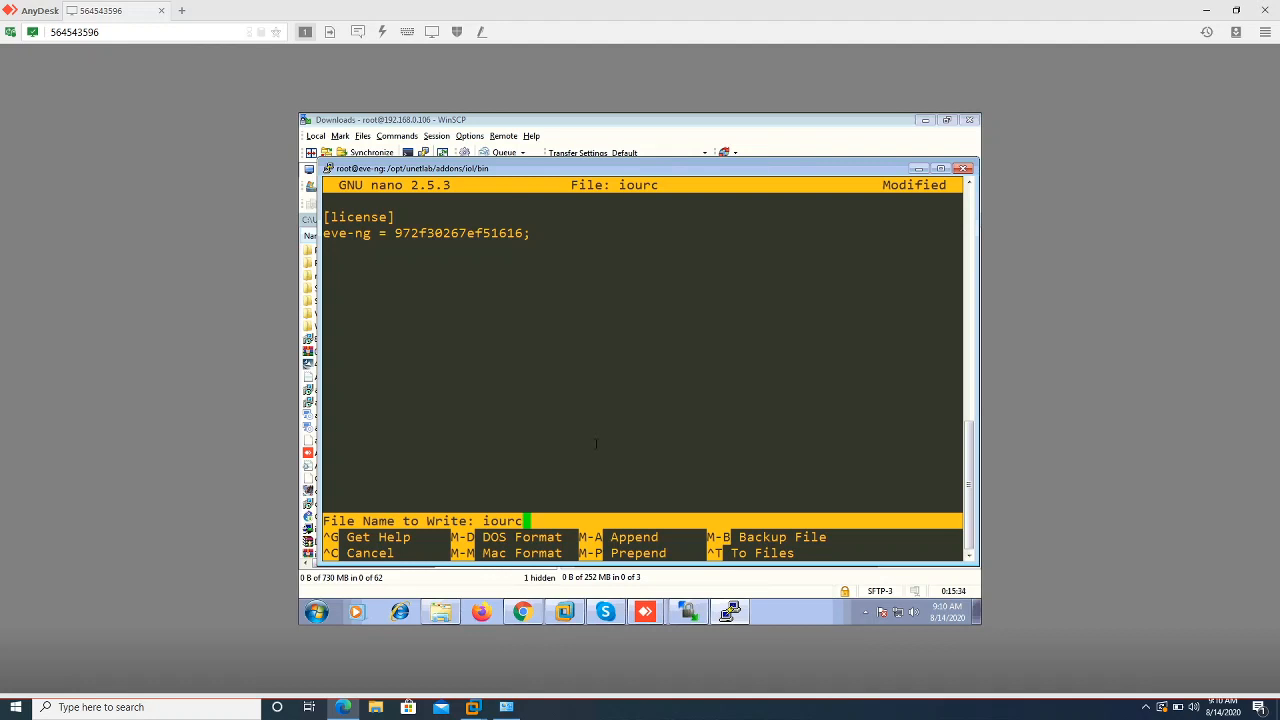
key("Return")
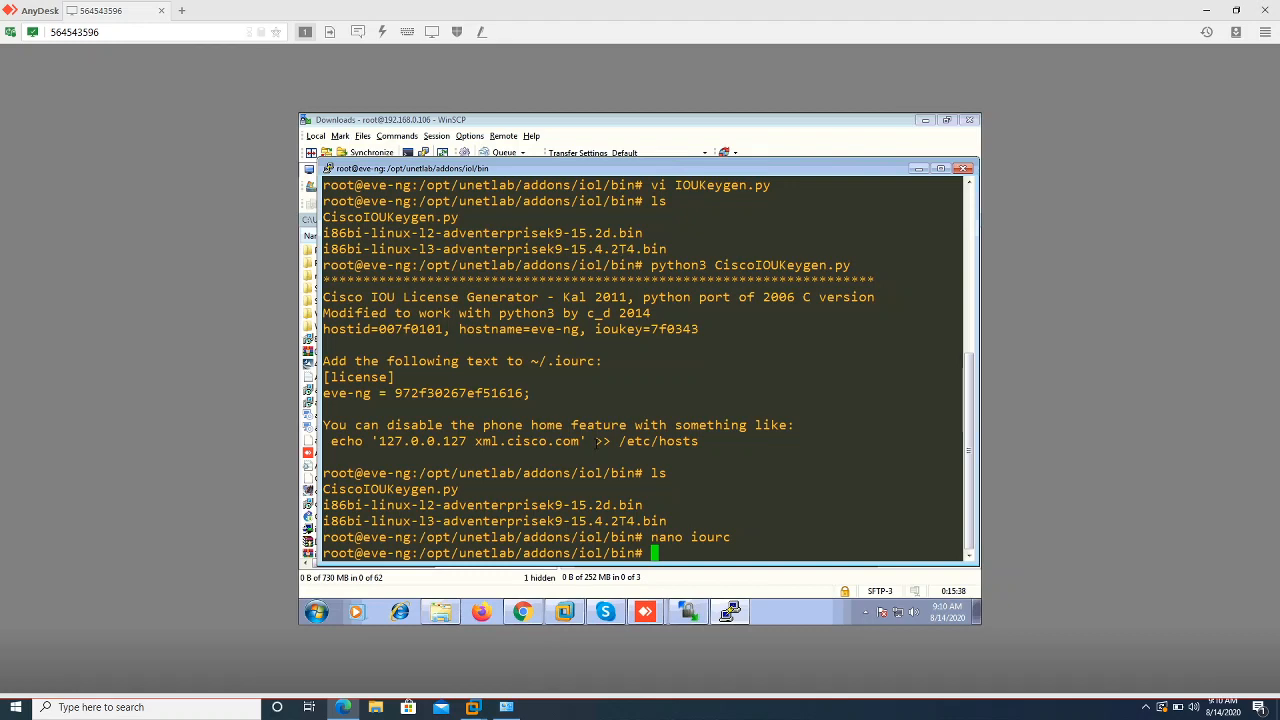
Confirm iourc exists and print its license contents with cat
key("Return")
key("Return")
type("ls")
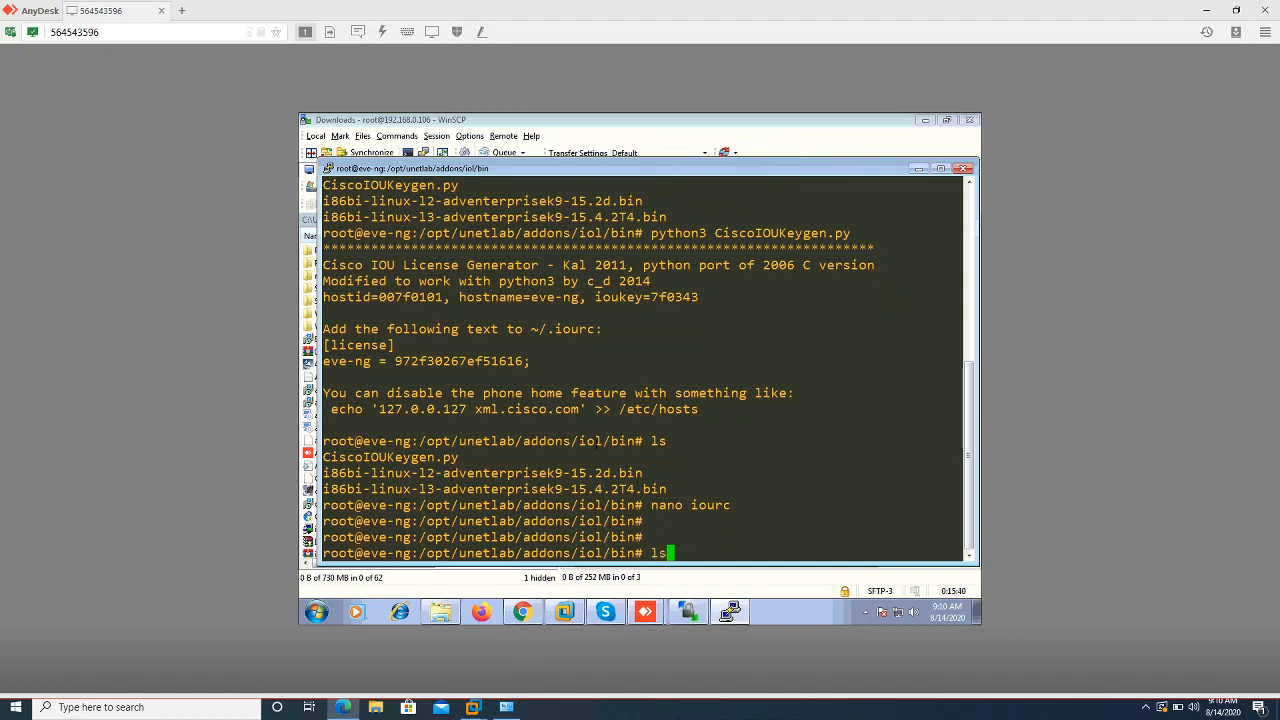
key("Return")
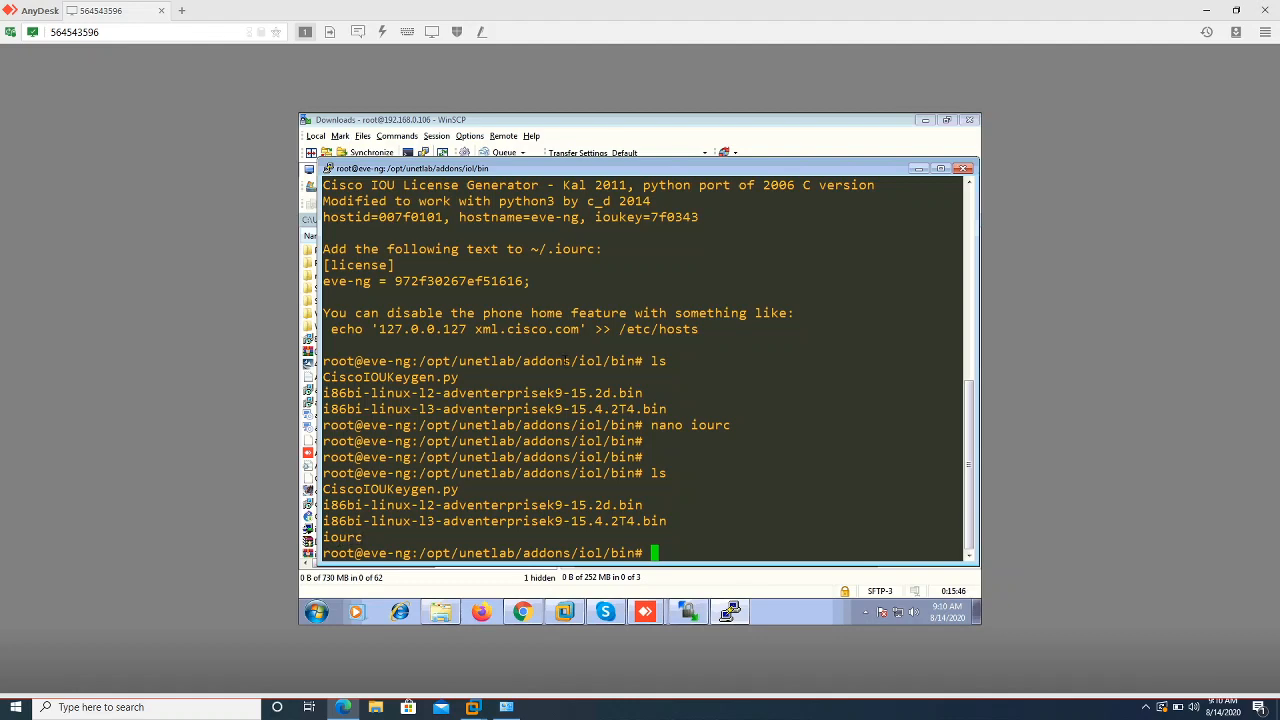
type("cat iour")
key("Tab")
key("Return")
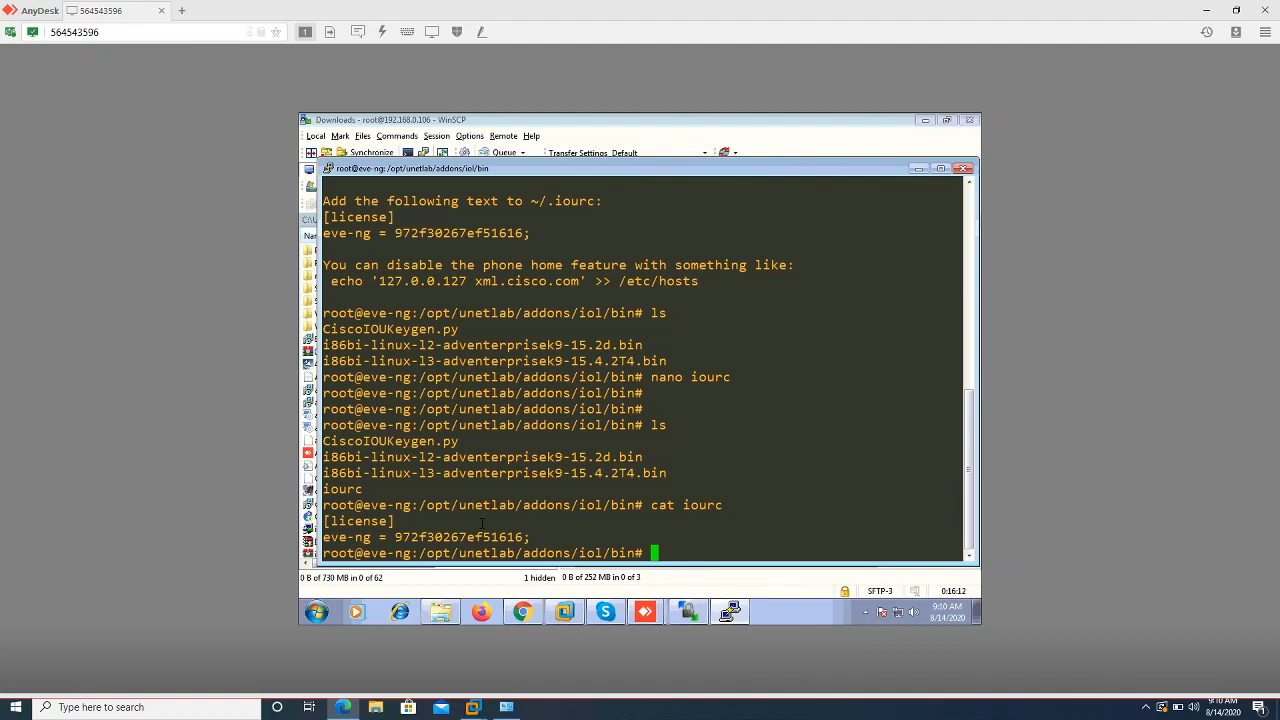
Run unl_wrapper -a fixpermissions to fix EVE permissions
type("unl_wrapper -a fixpermiss")
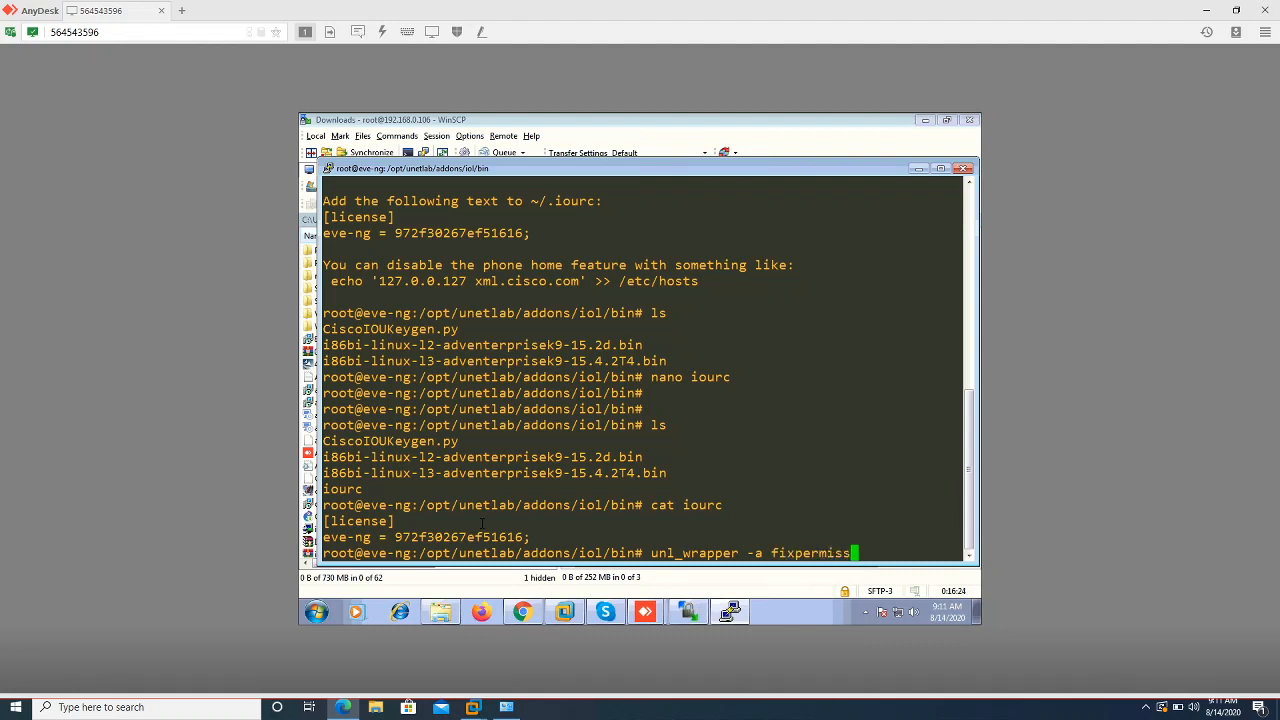
type("ions")
key("Return")
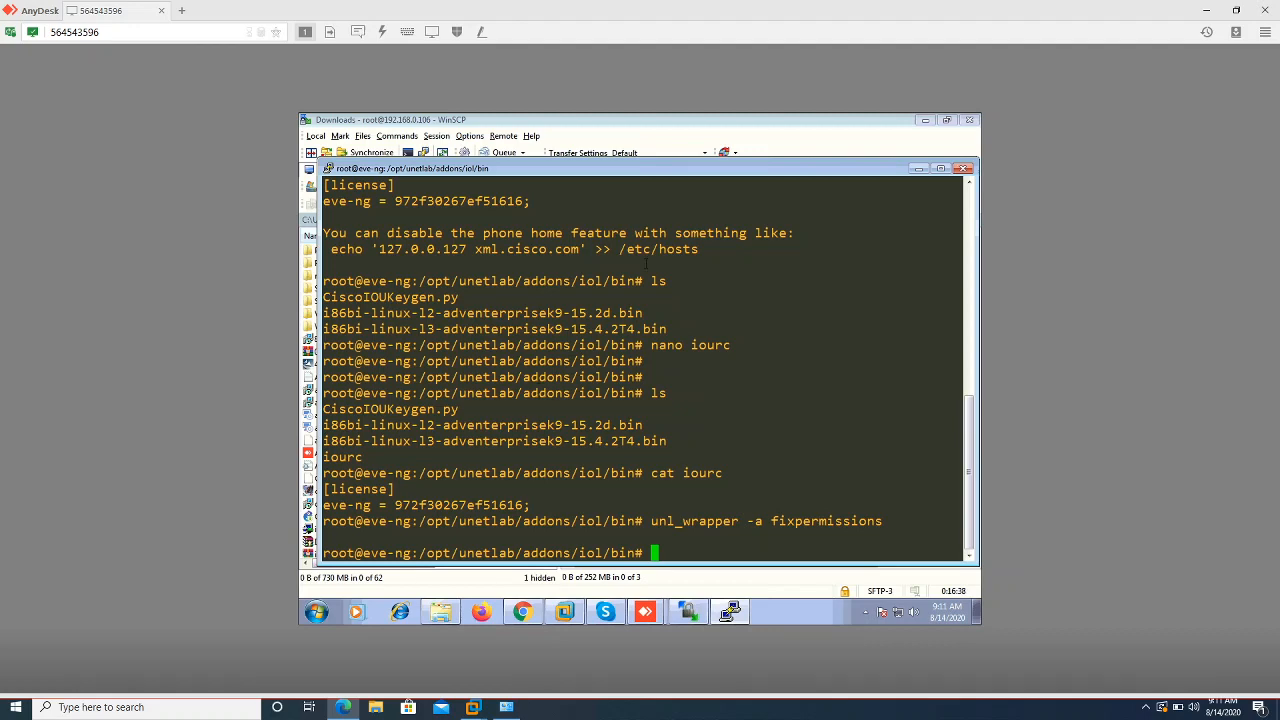
left_click(918, 168)
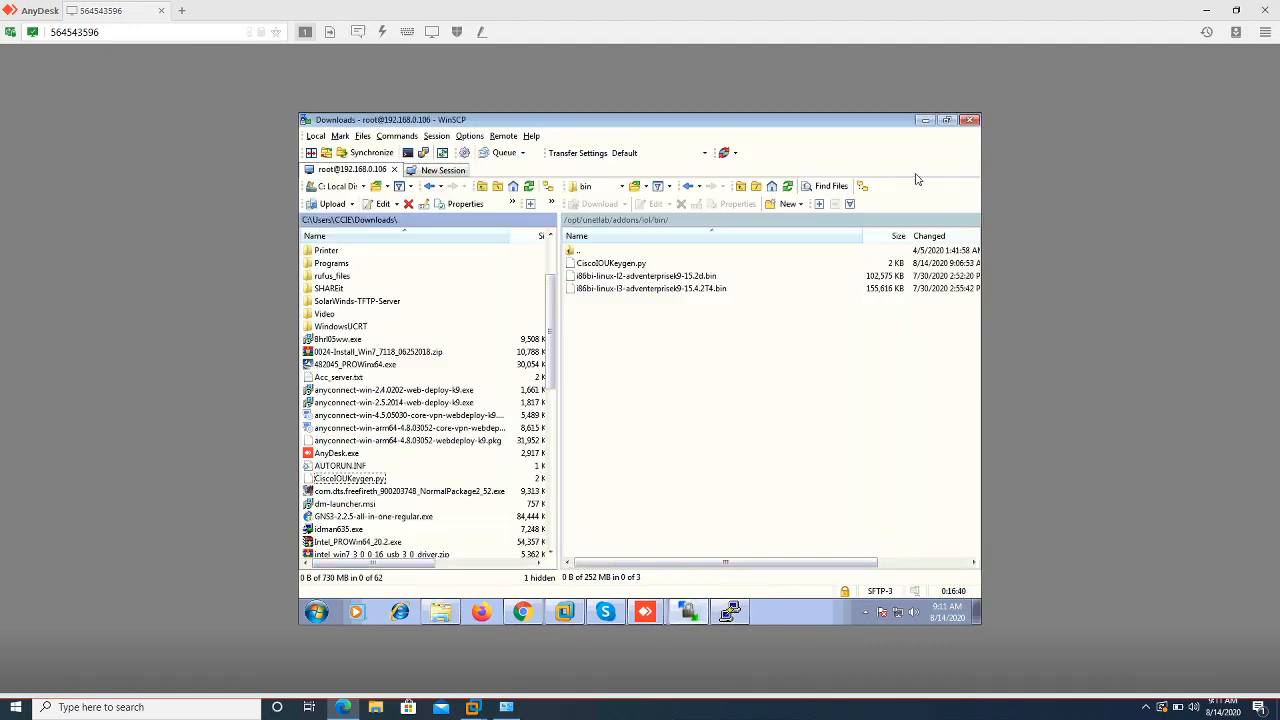
Try saving a new lab named 'PA LAB' in EVE-NG, then sign out after the session error
left_click(517, 615)
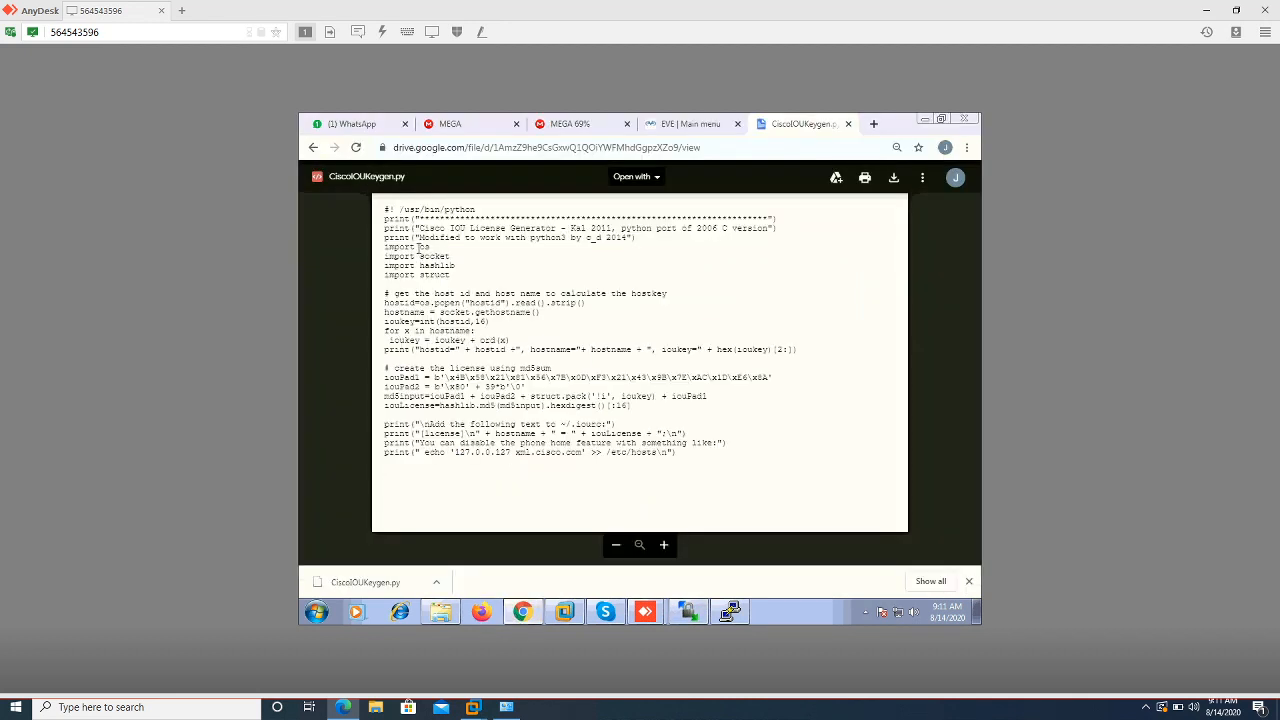
left_click(680, 126)
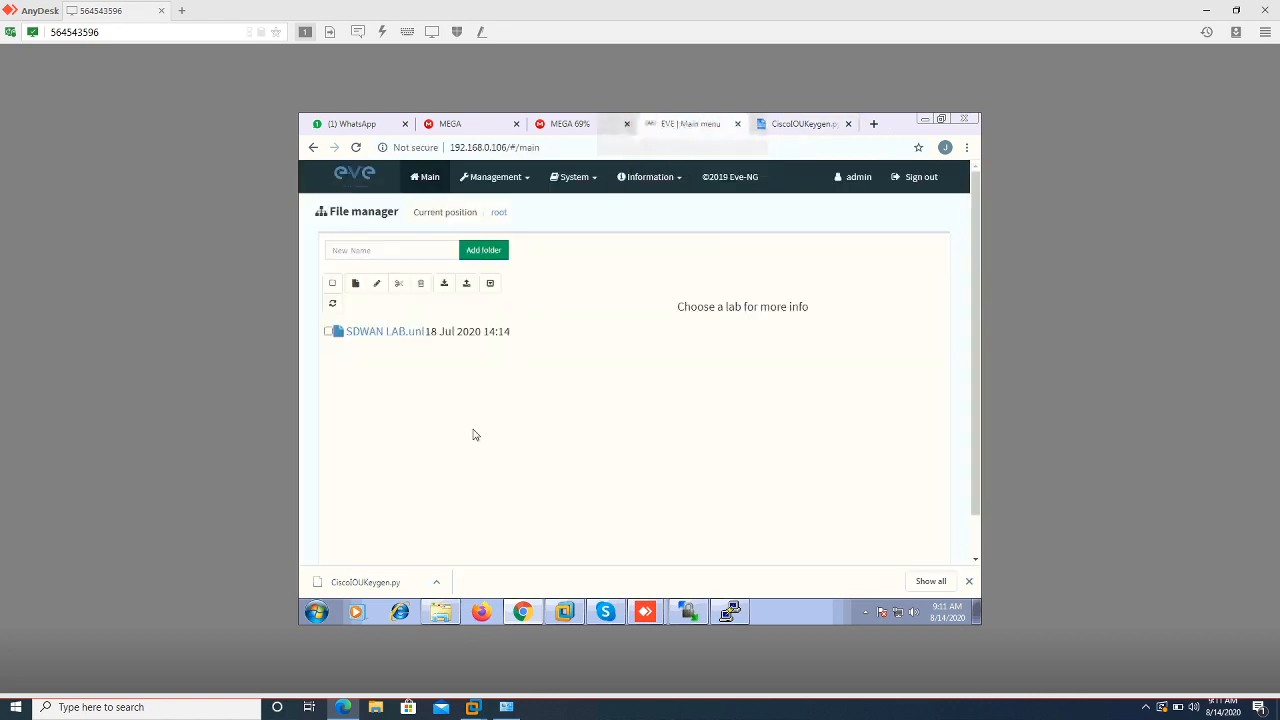
left_click(354, 284)
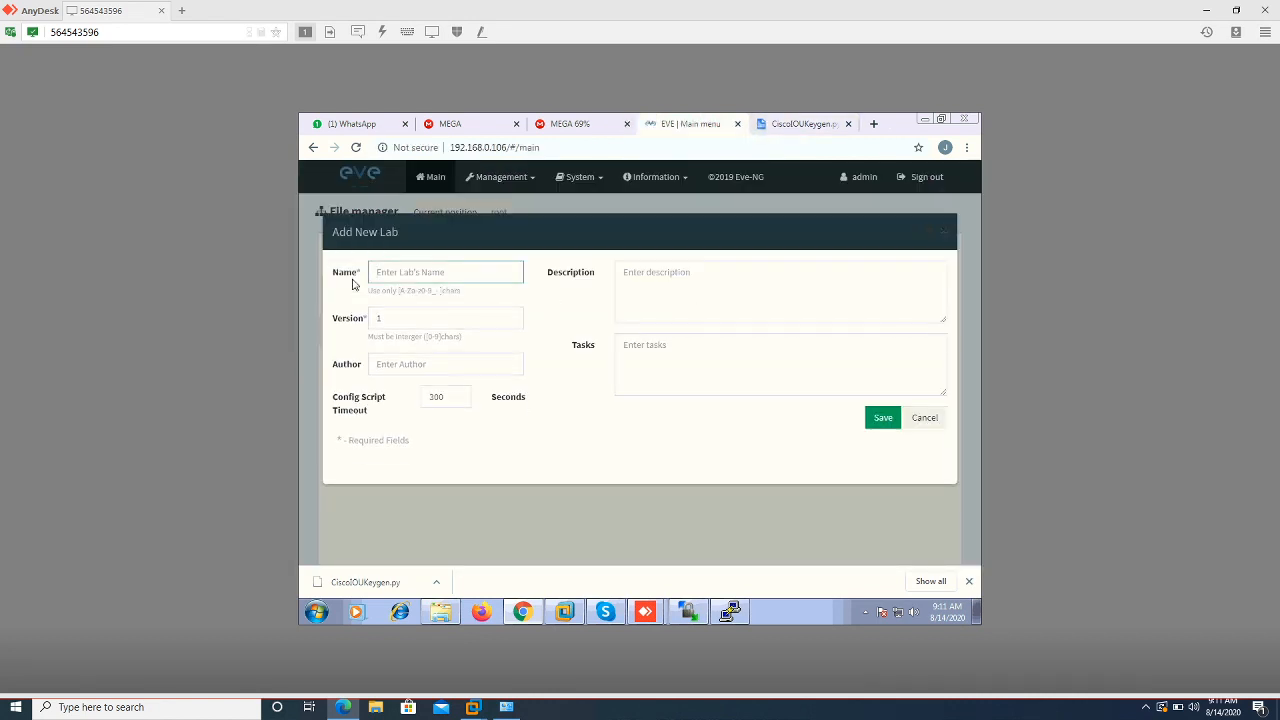
type("PA LAB")
left_click(881, 419)
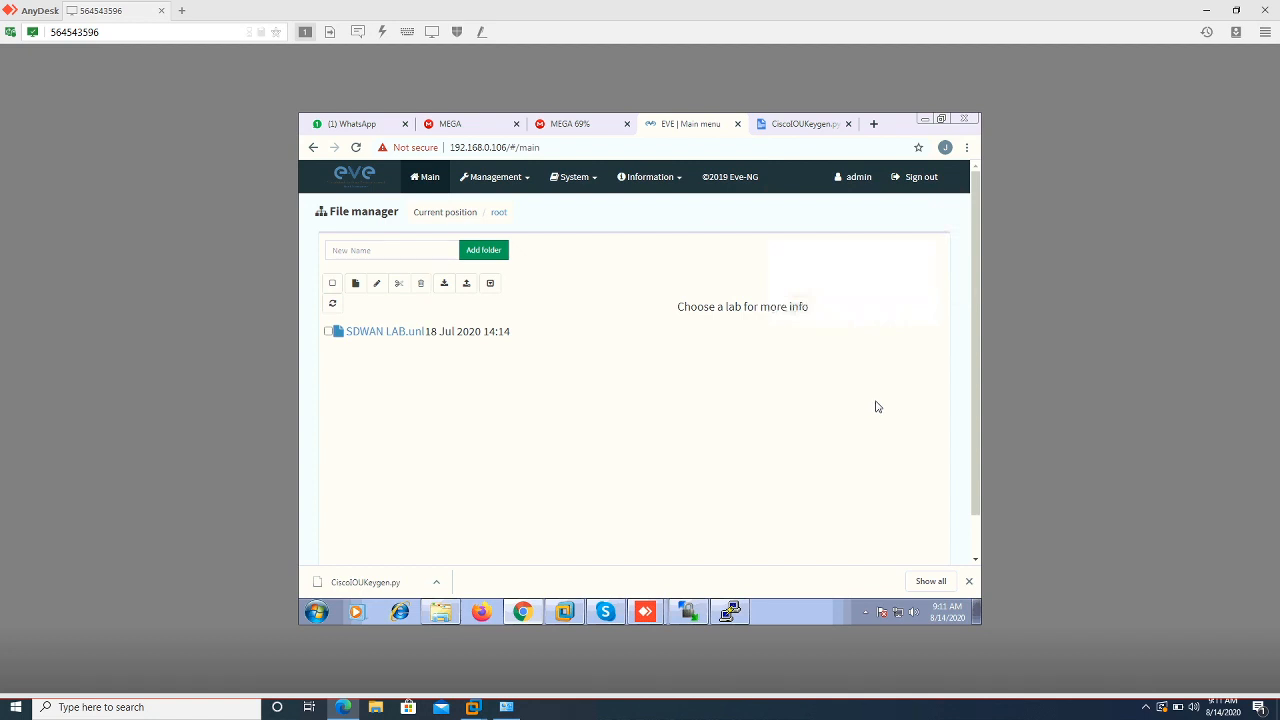
left_click(909, 180)
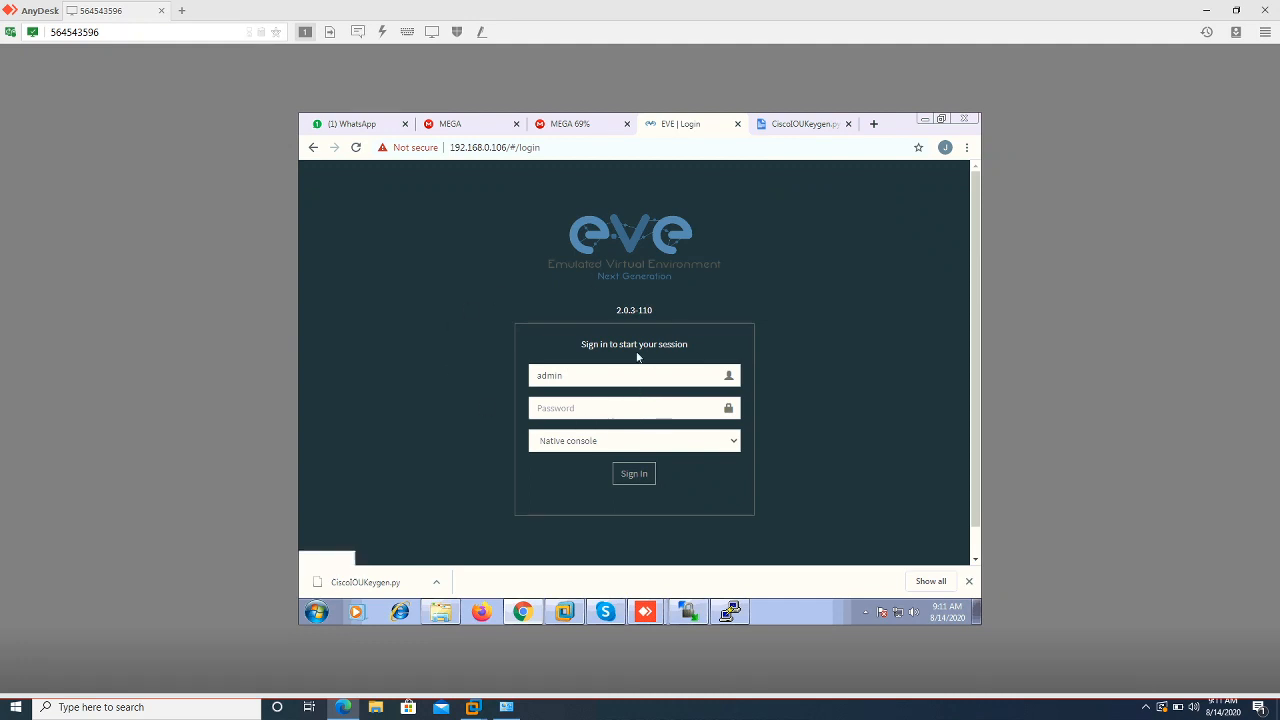
Log back in to EVE-NG with the account password and the Html5 console
left_click(562, 407)
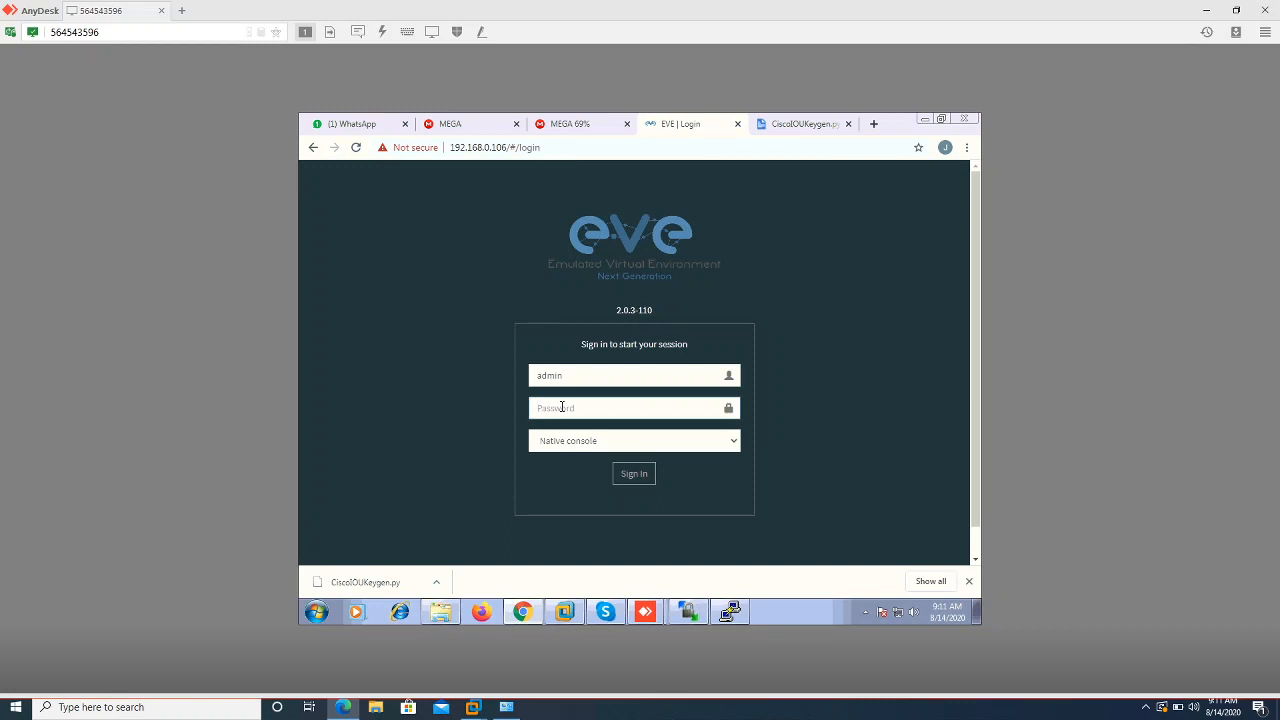
type("eve")
left_click(737, 450)
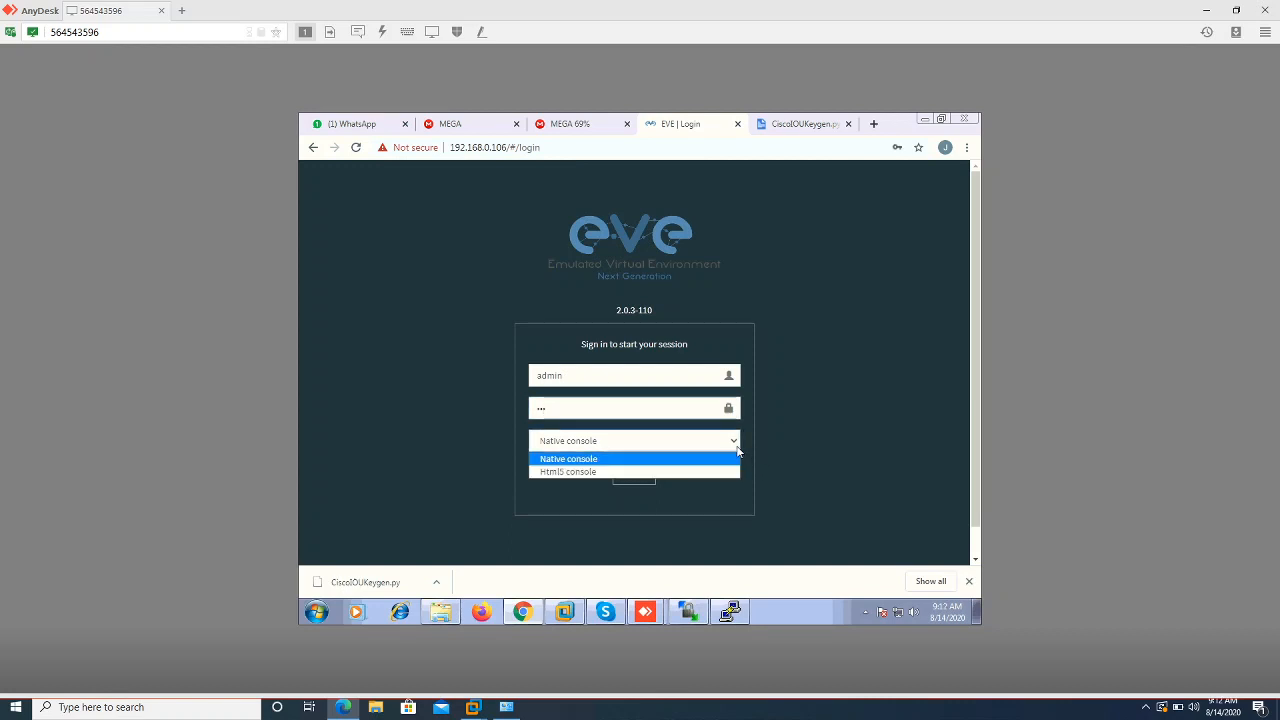
left_click(680, 472)
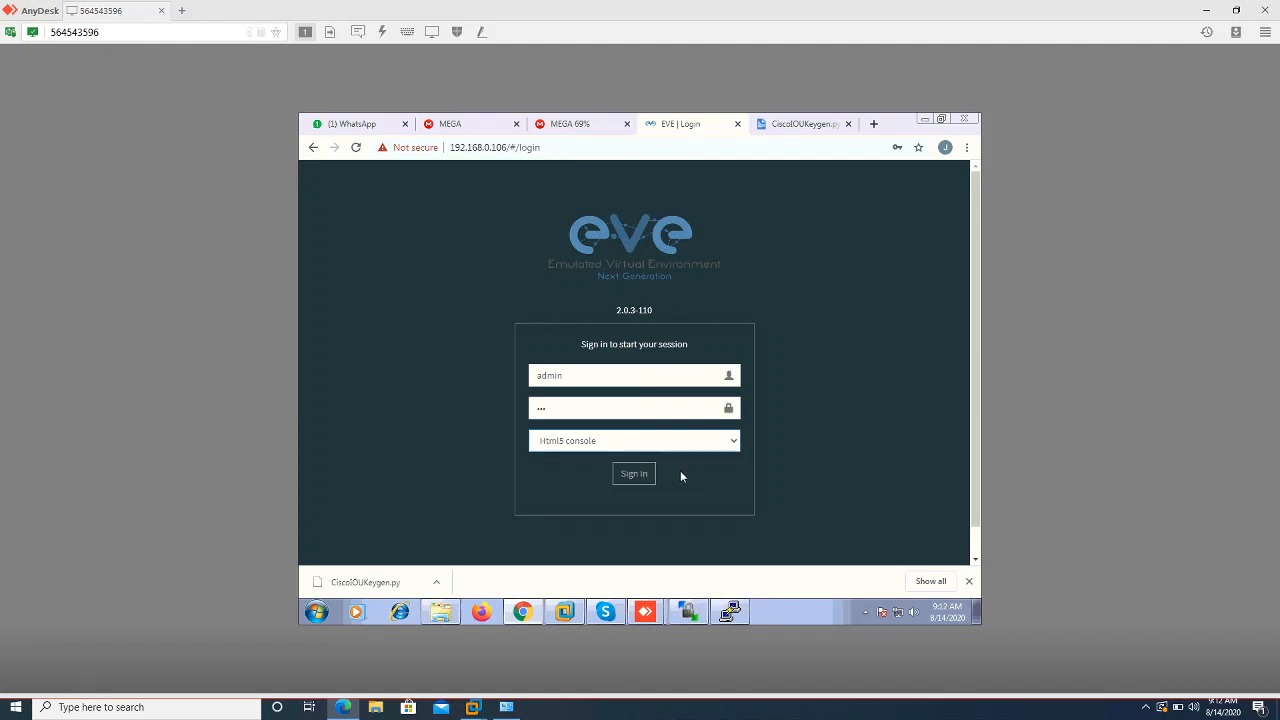
left_click(645, 476)
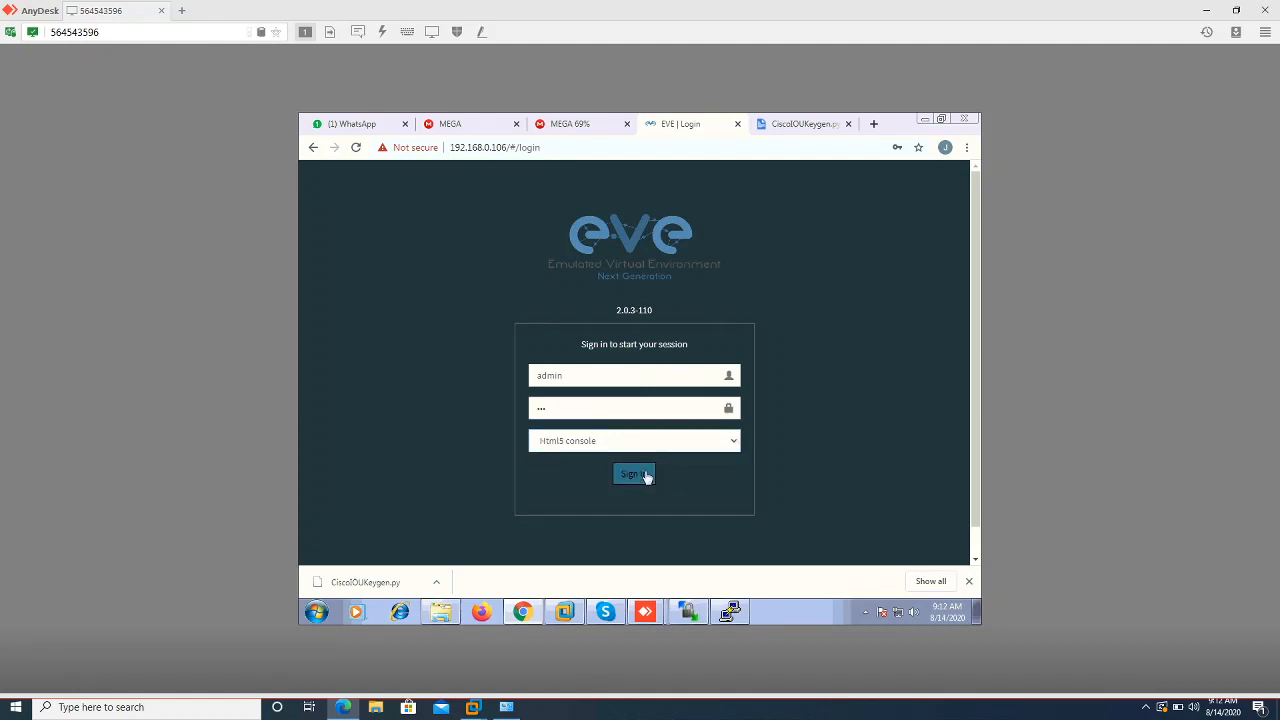
left_click(645, 476)
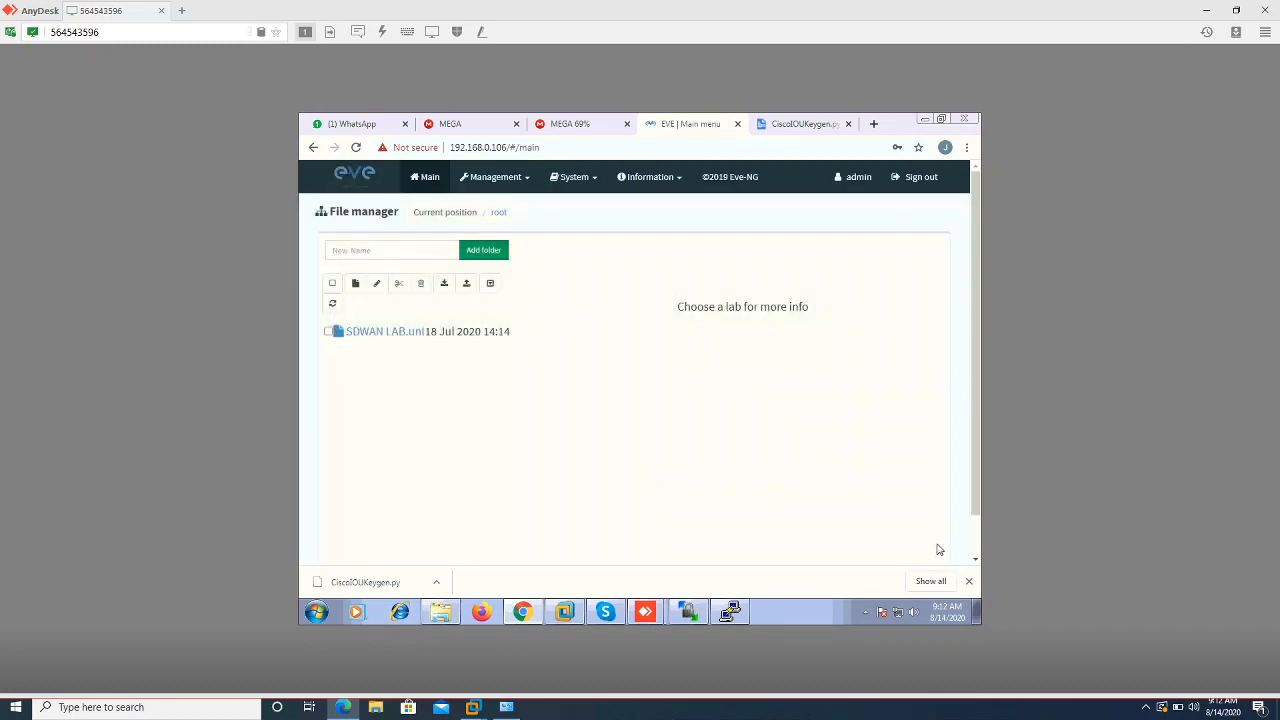
Create a new lab named 'PA LAB' with version 1
left_click(968, 581)
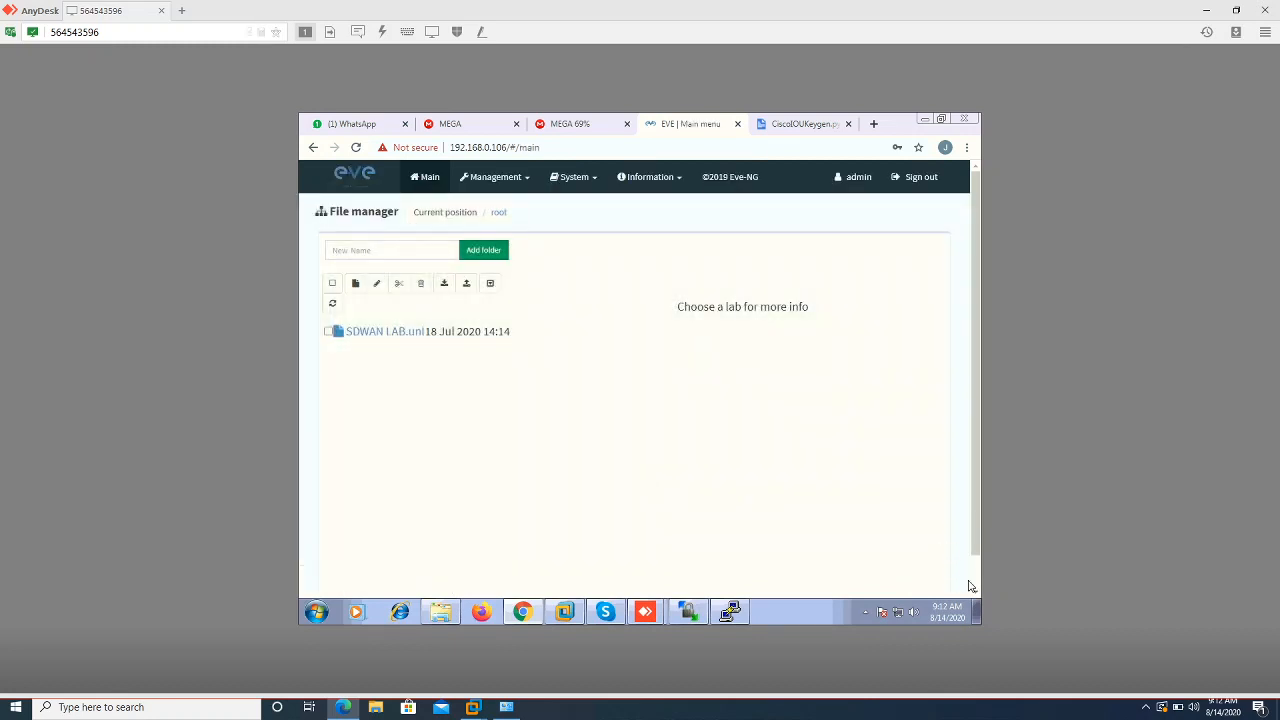
left_click(355, 284)
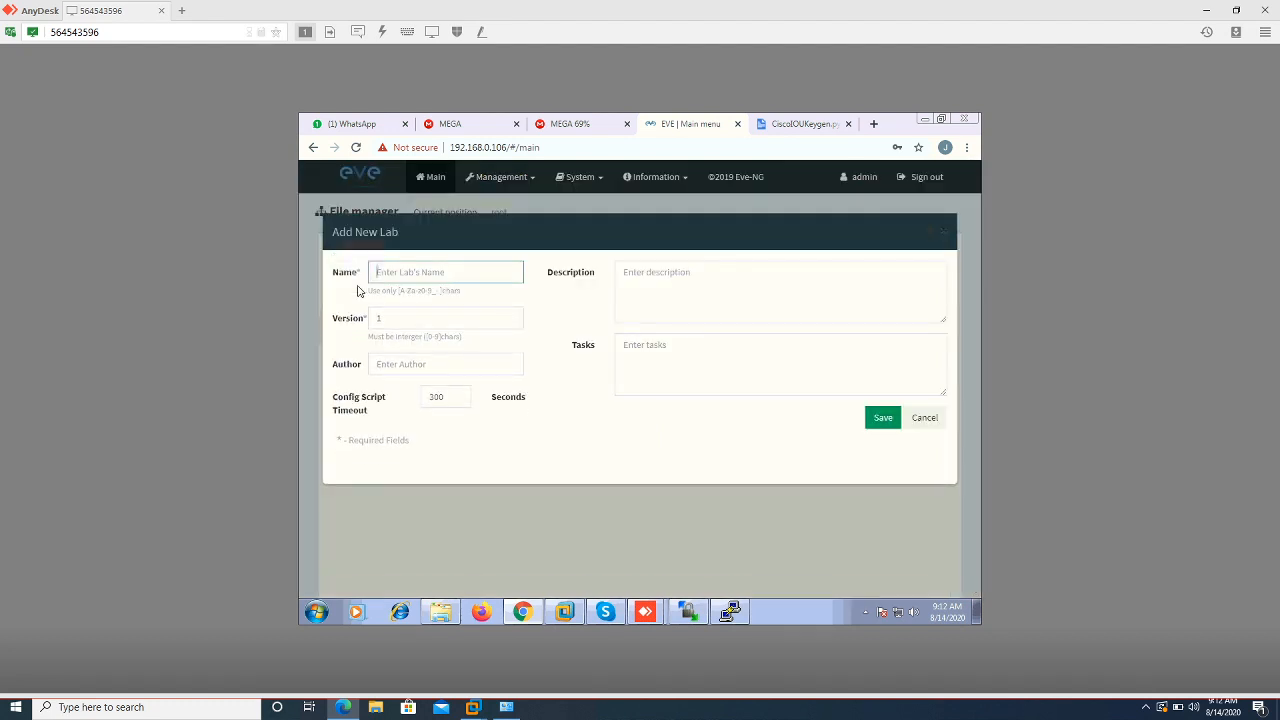
type("PA")
key("Down")
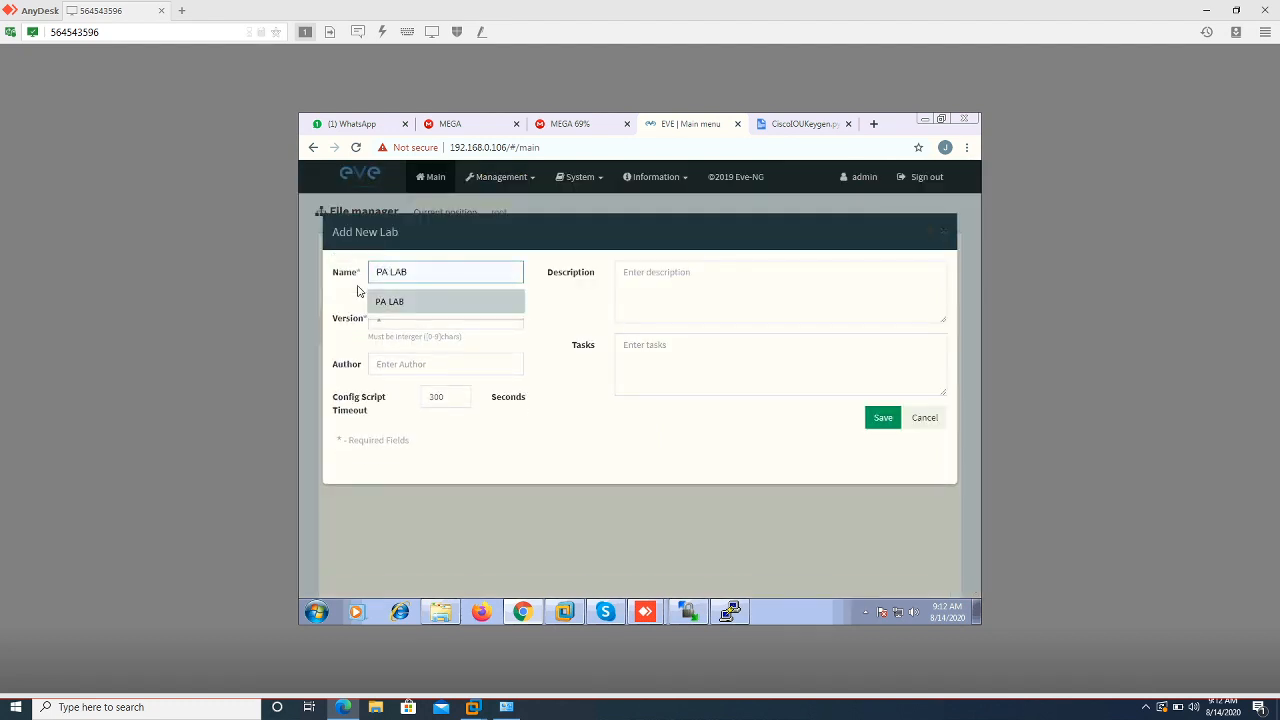
key("Tab")
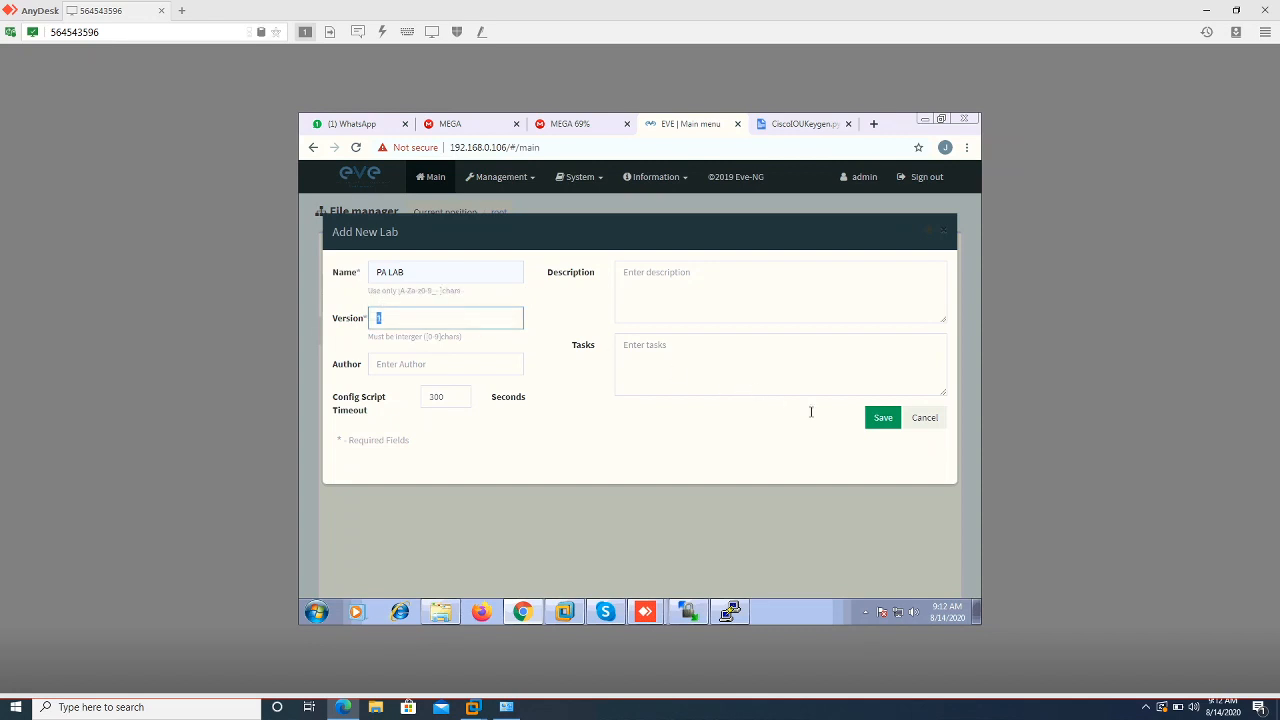
left_click(880, 428)
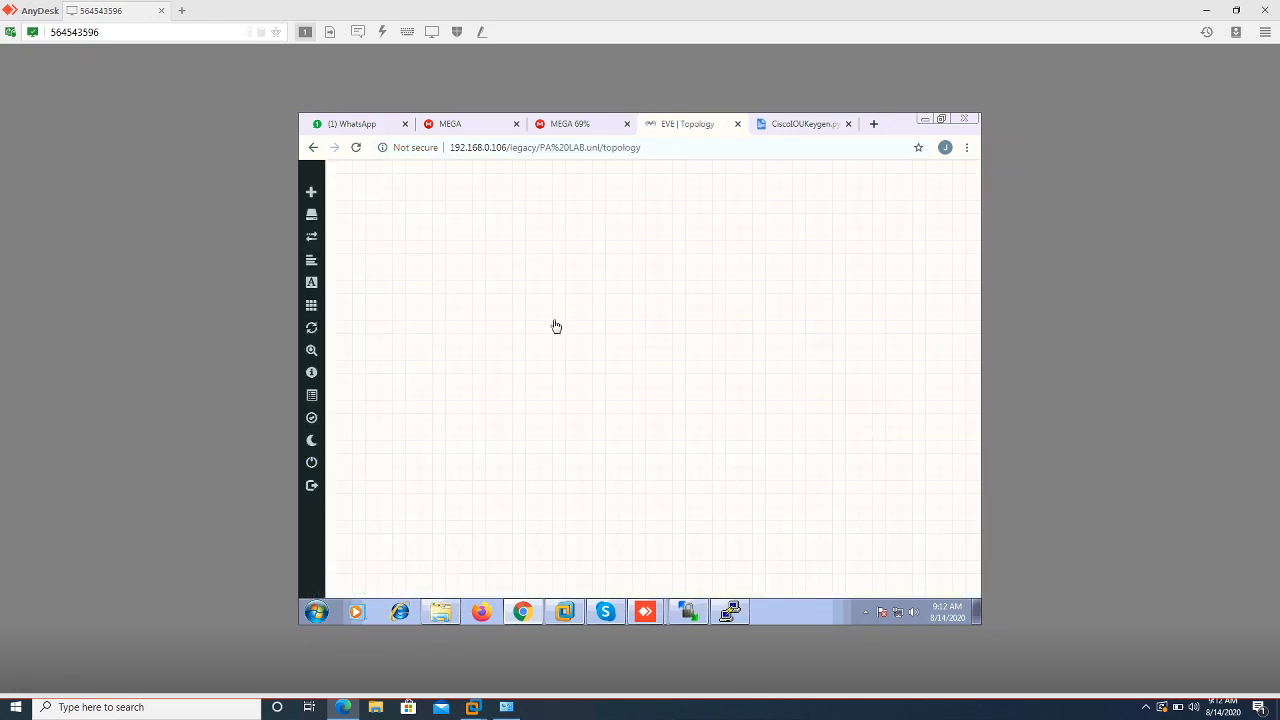
Close the CiscoIOUKeygen tab and pick the Cisco IOL template for a new node
left_click(848, 124)
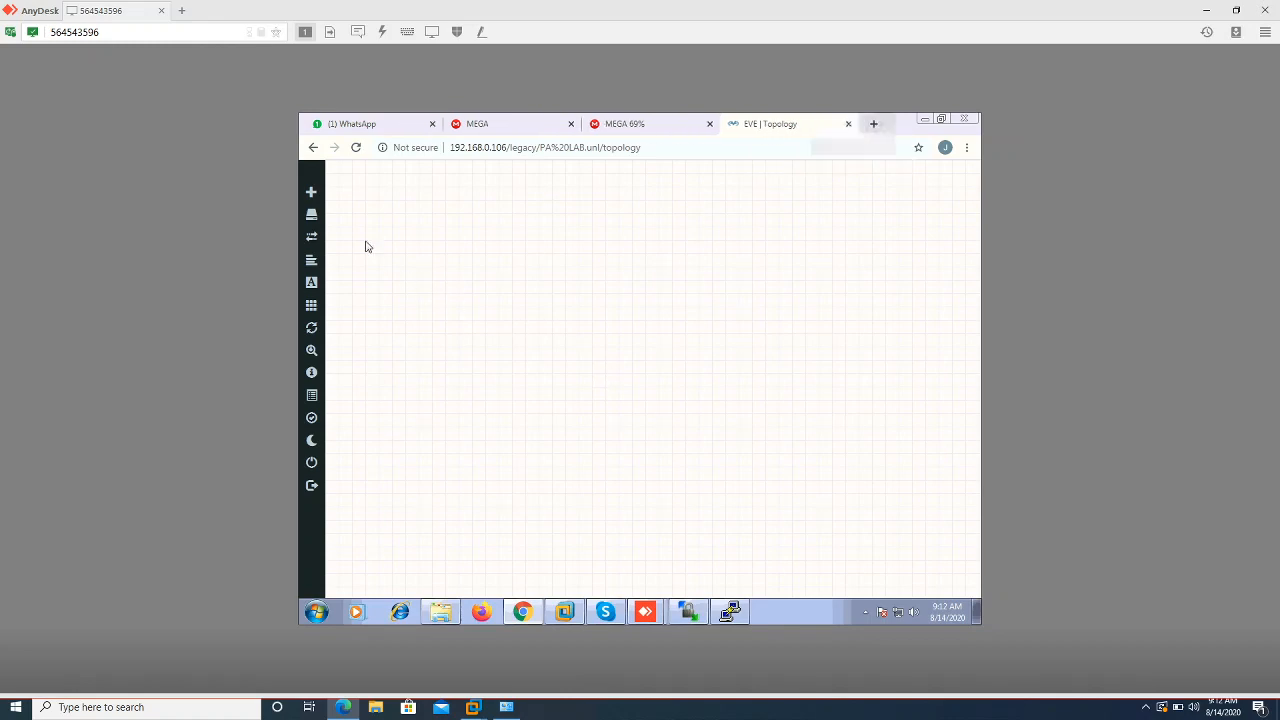
mouse_move(314, 199)
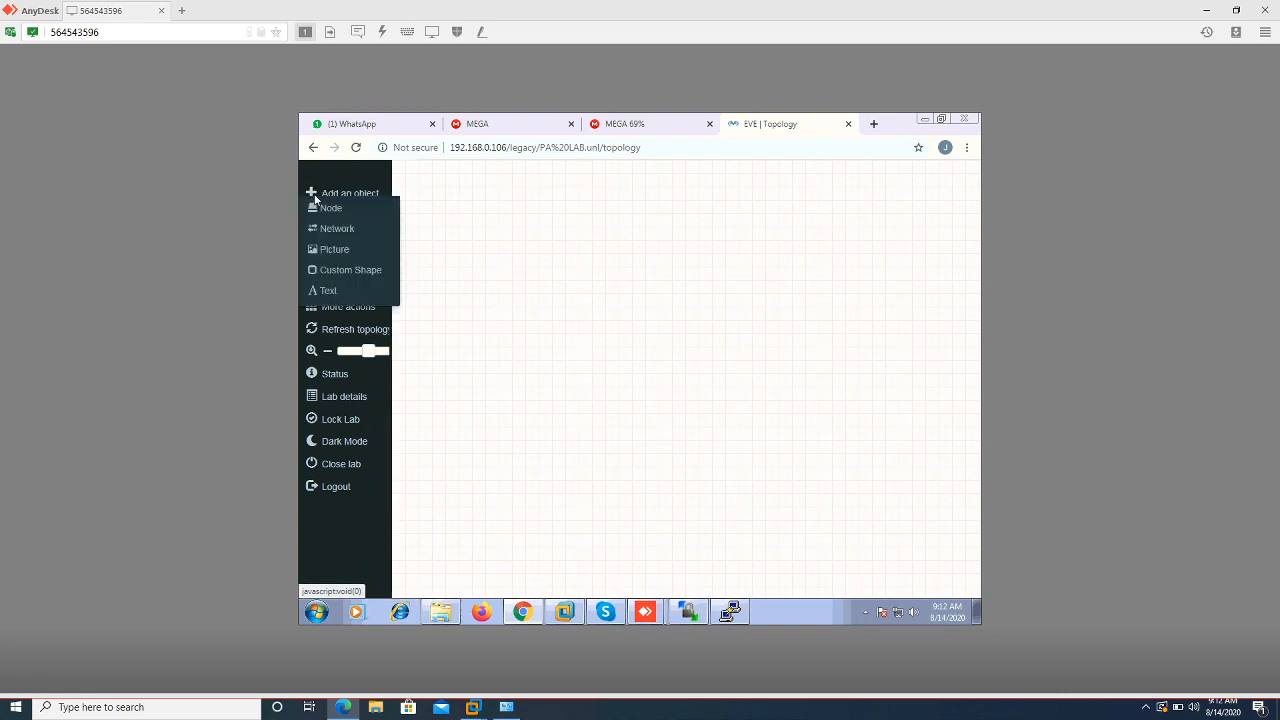
left_click(322, 208)
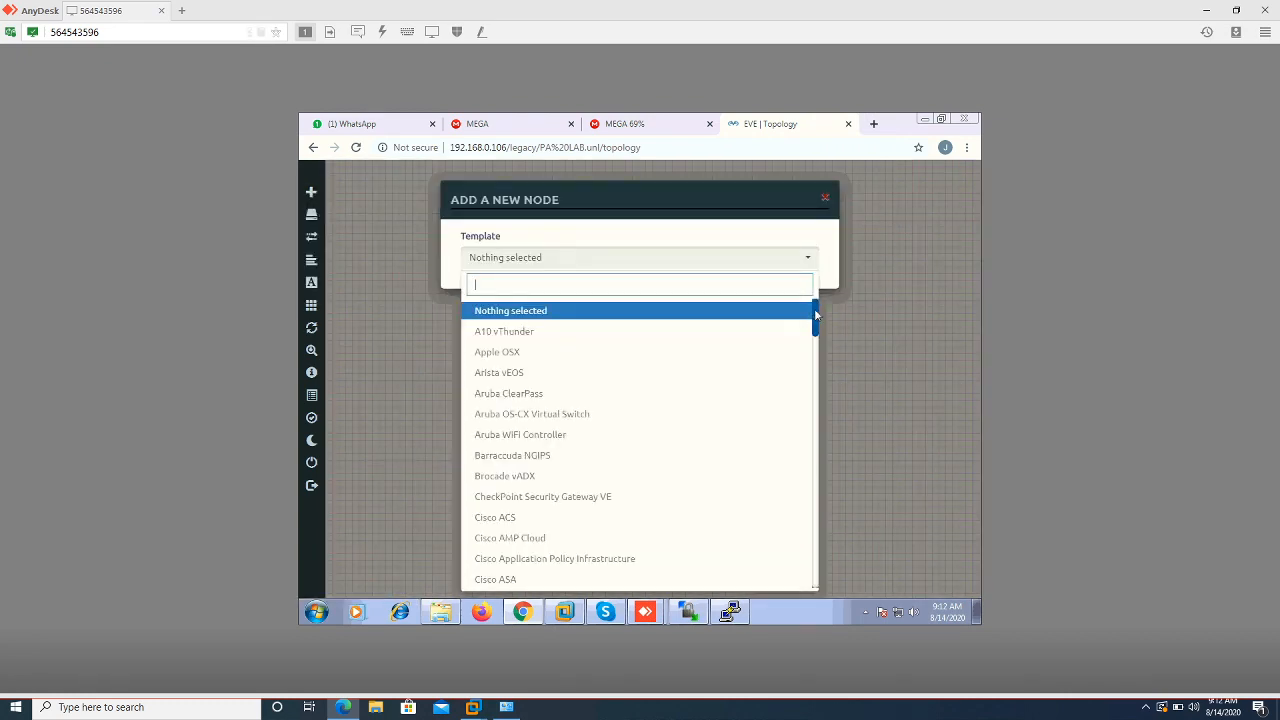
left_click_drag(816, 318, 820, 354)
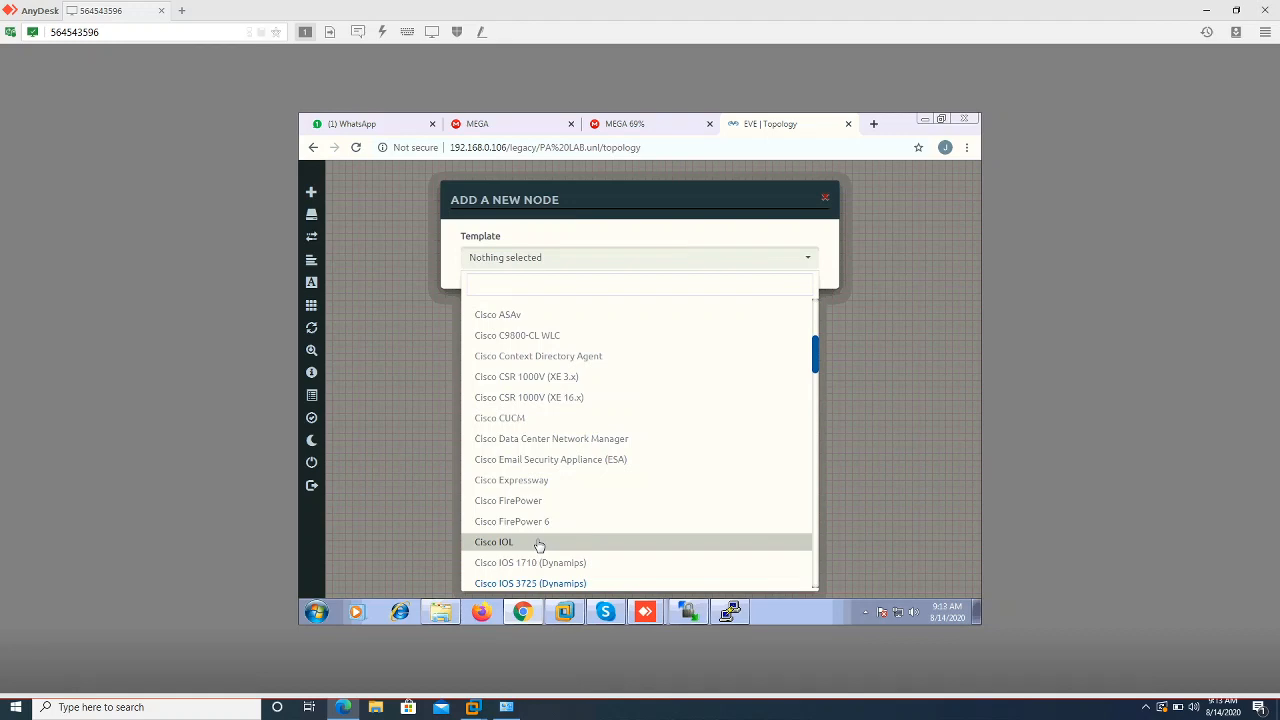
left_click(539, 545)
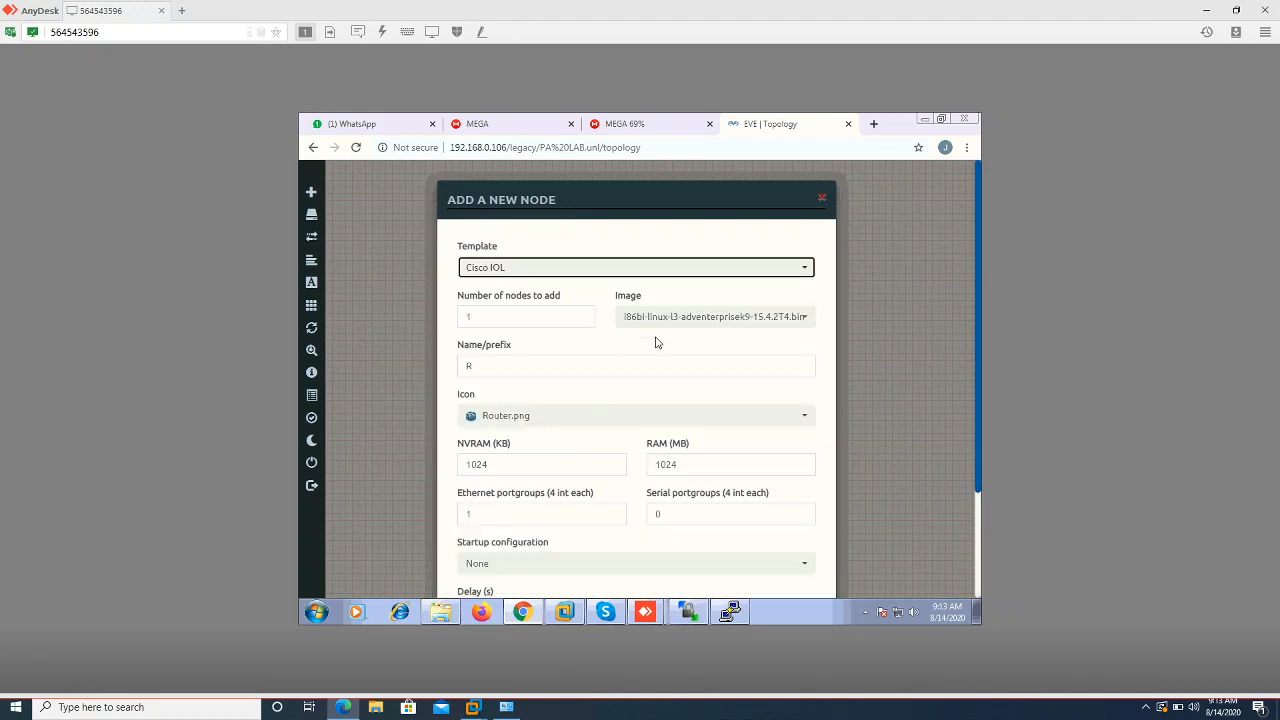
Keep the l3 adventerprise image, set 3 nodes, and add routers R1–R3 to the lab
left_click(735, 317)
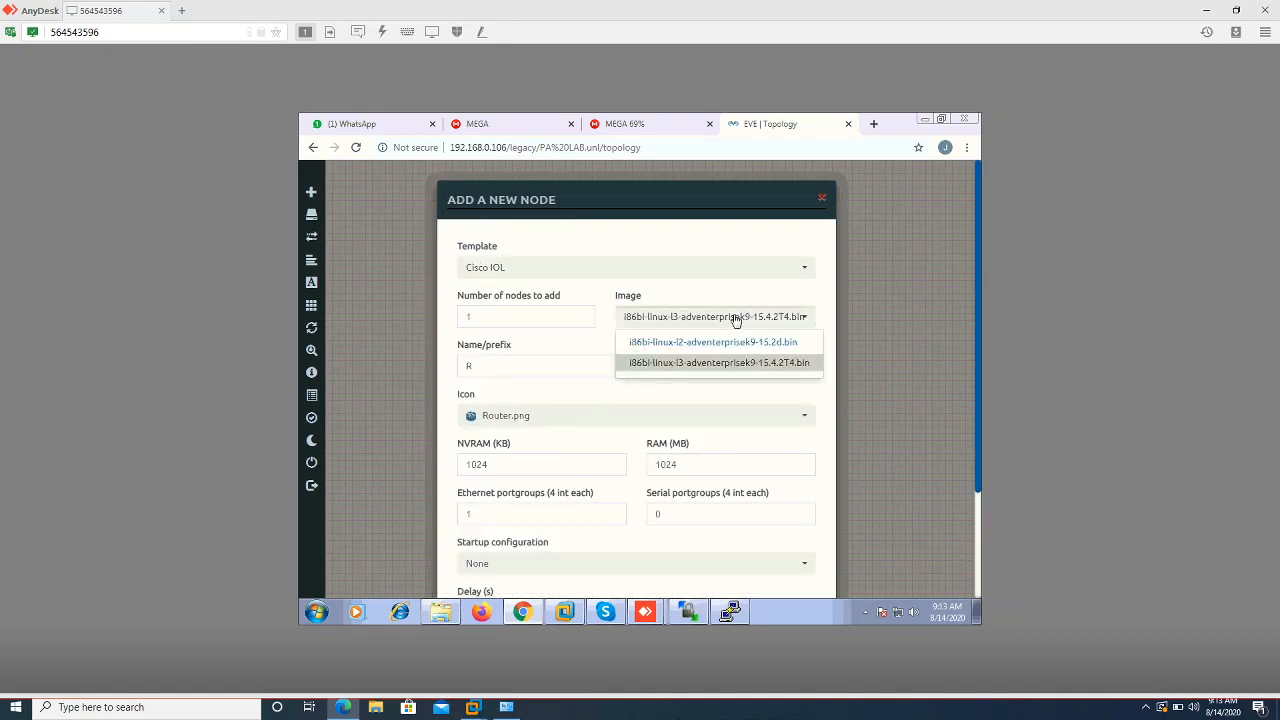
left_click(713, 362)
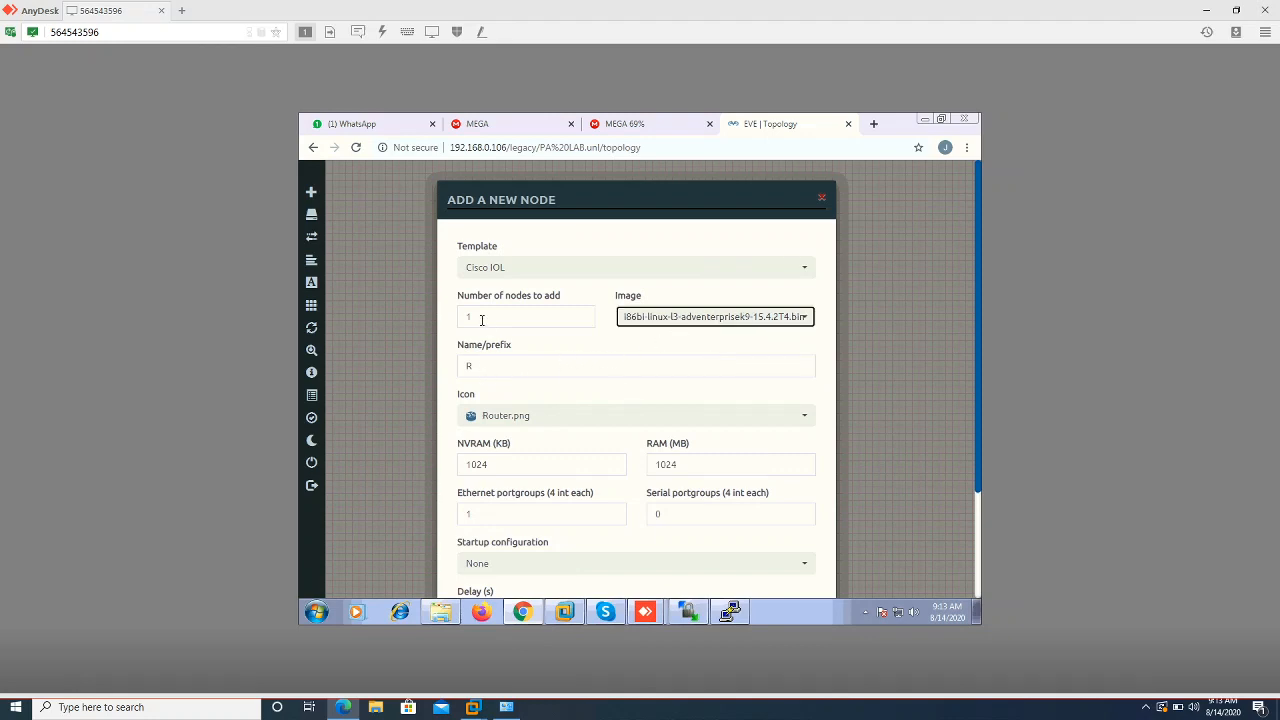
left_click_drag(481, 325, 426, 317)
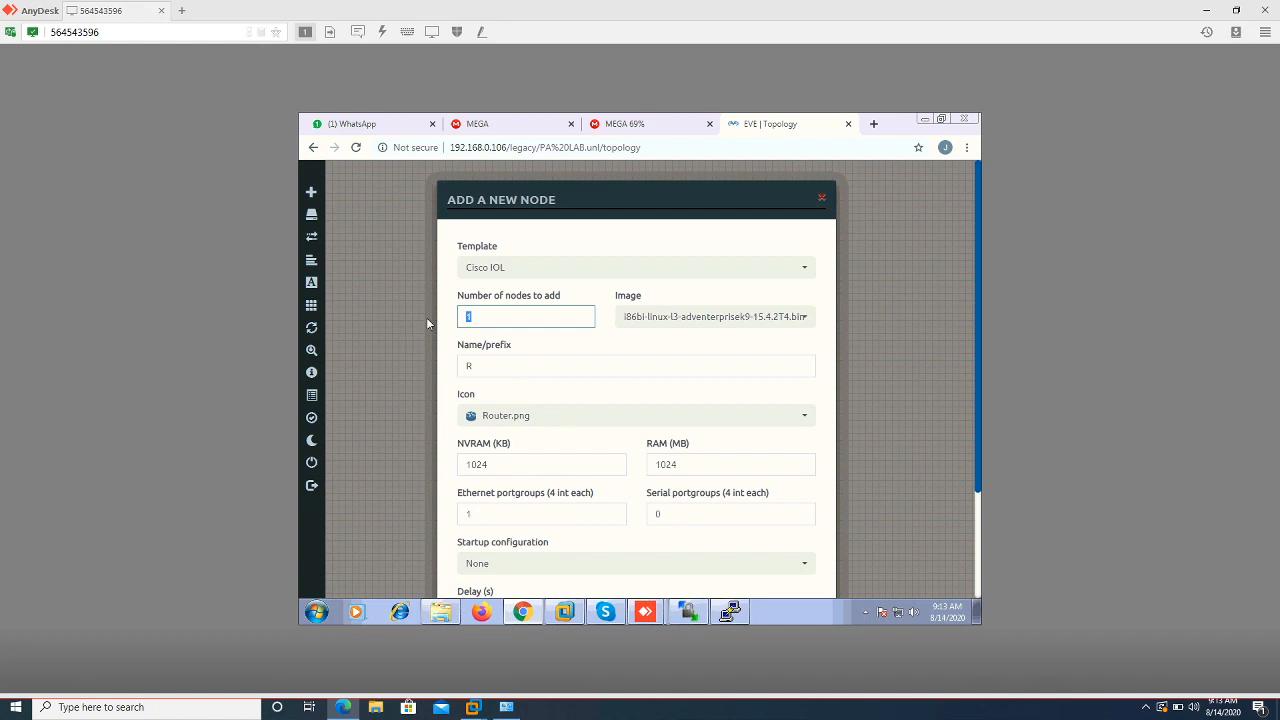
type("3")
left_click(824, 456)
scroll(825, 456, "down", 1)
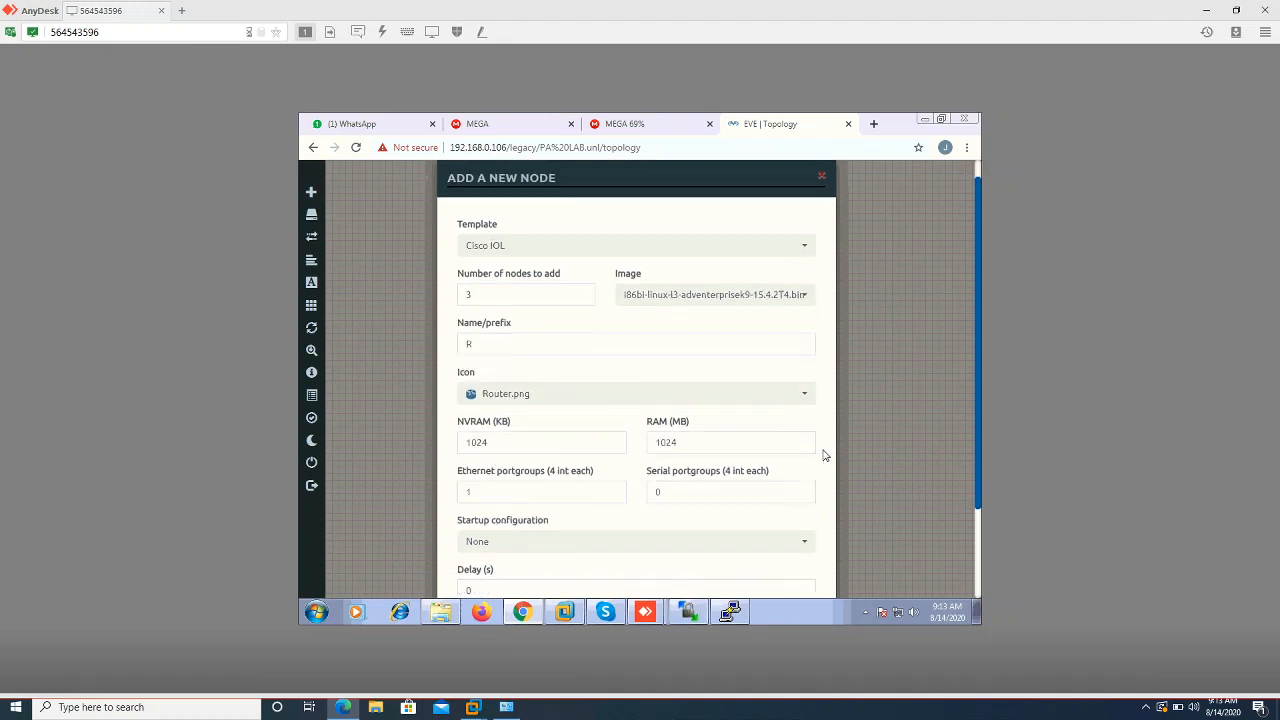
scroll(824, 456, "down", 2)
left_click(572, 557)
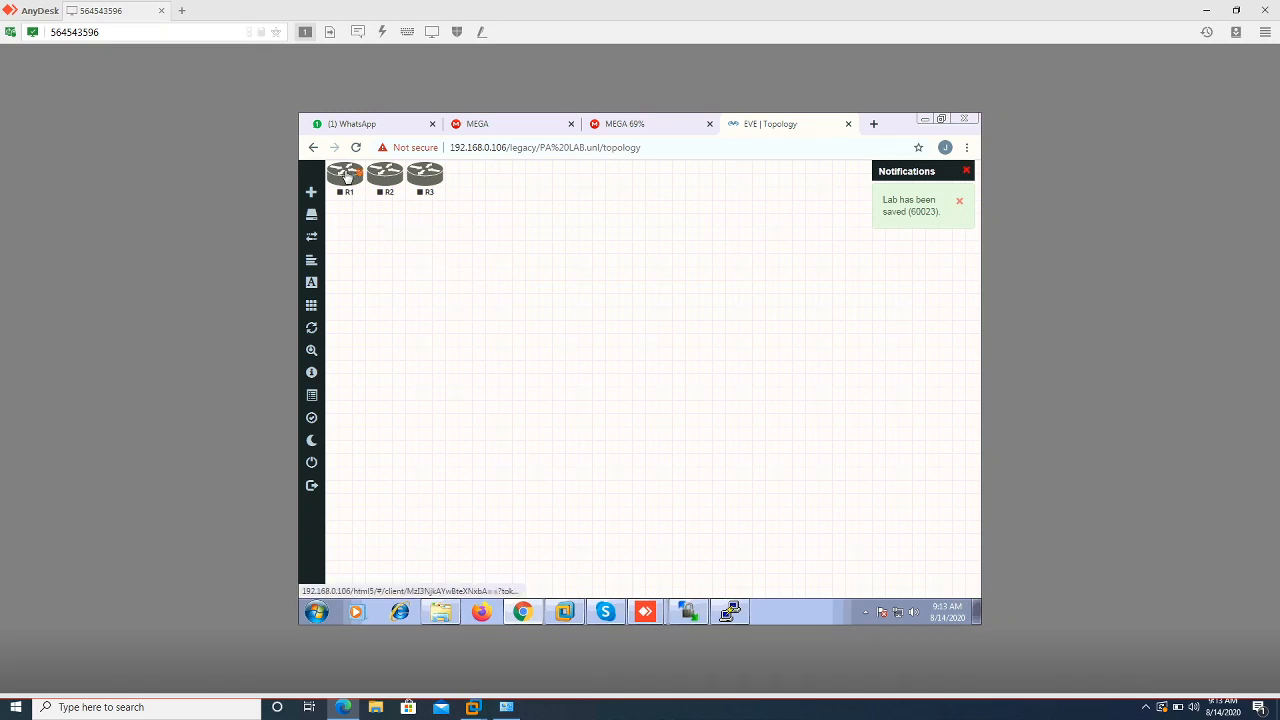
Start router R1 and open its HTML5 console at the initial configuration dialog
right_click(346, 176)
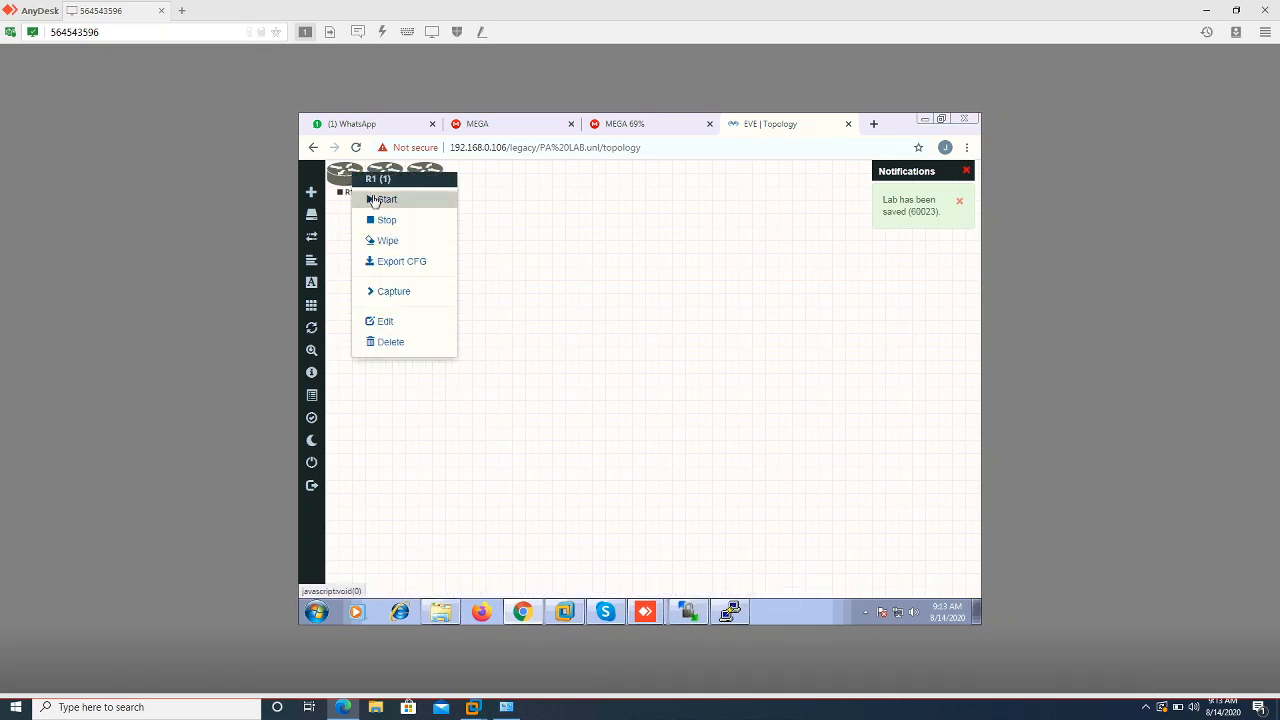
left_click(381, 199)
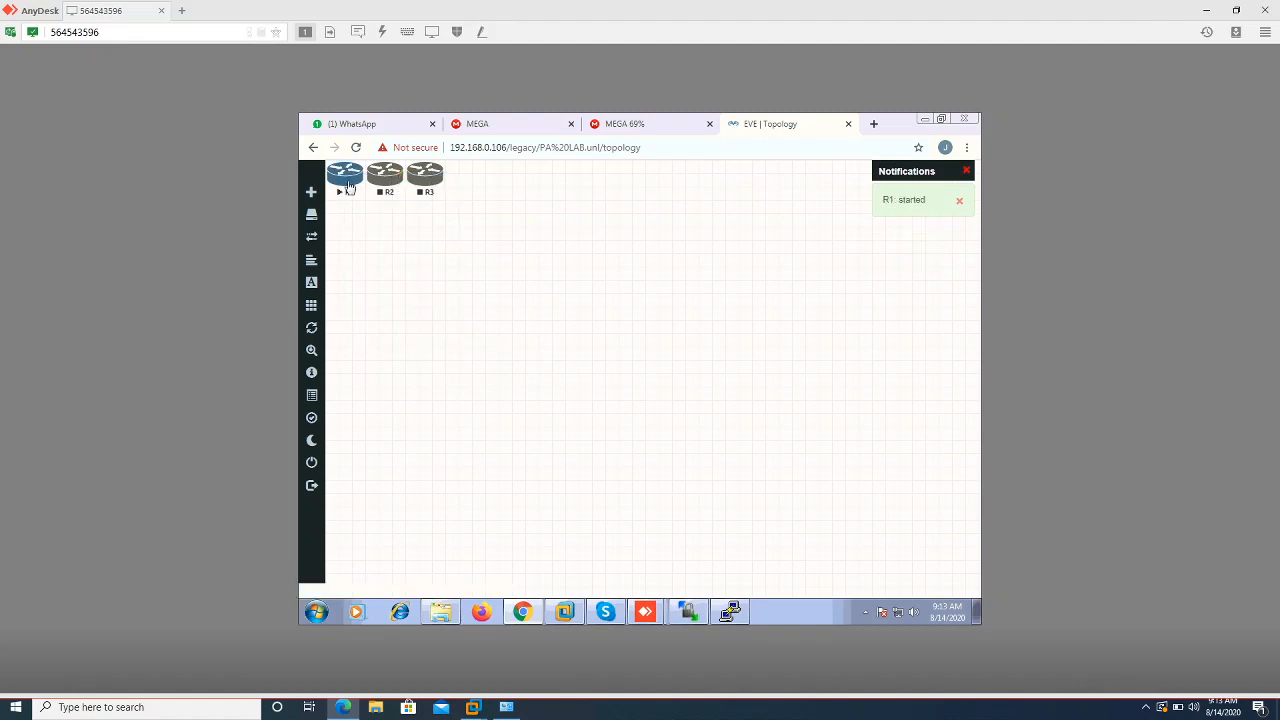
left_click(347, 185)
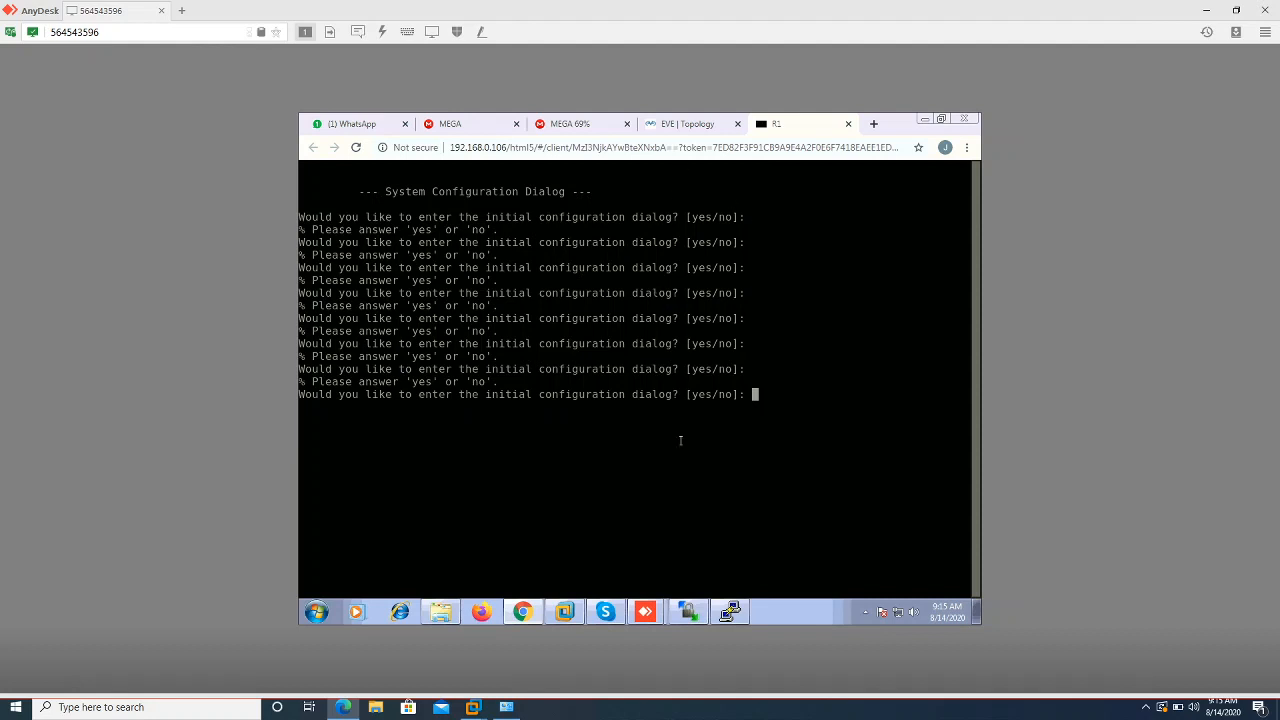
Highlight the unl_wrapper -a fixpermissions line in PuTTY, then bring WinSCP to the front
left_click(729, 613)
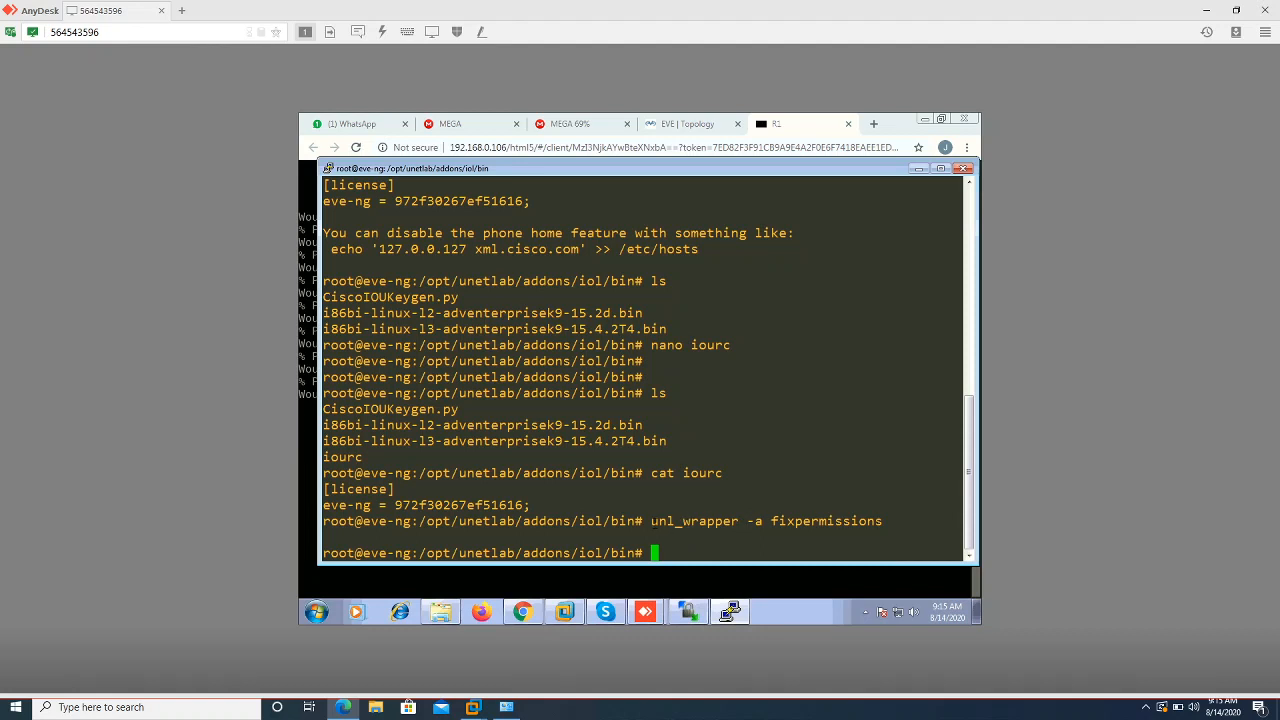
left_click_drag(652, 521, 878, 521)
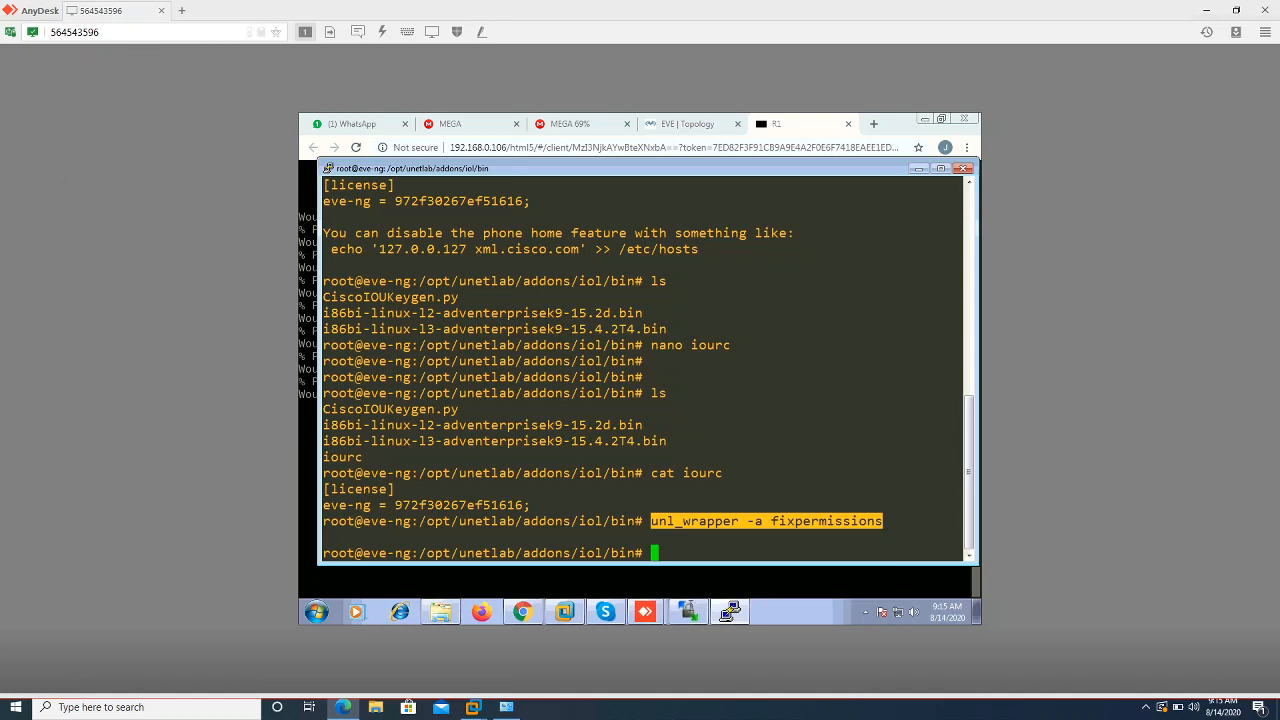
left_click(692, 614)
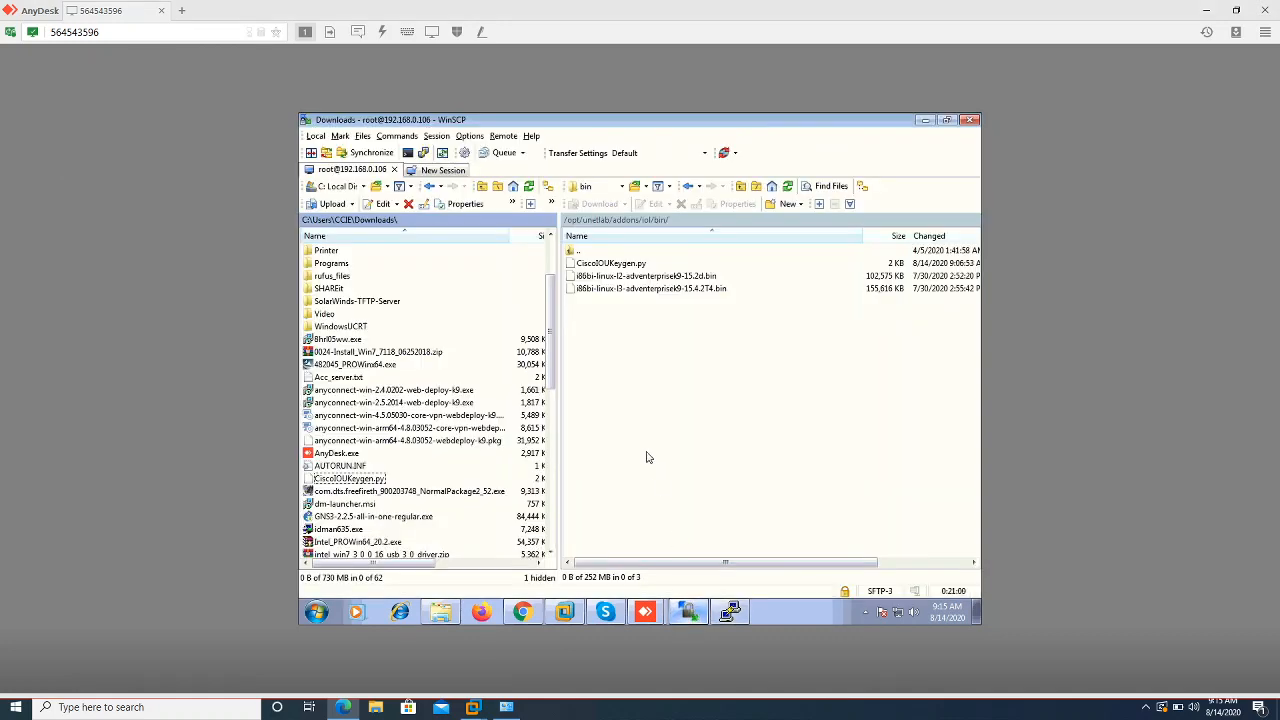
Browse WinSCP's server panel to /opt/unetlab/addons/qemu, then switch back to PuTTY
left_click(618, 221)
left_click(594, 290)
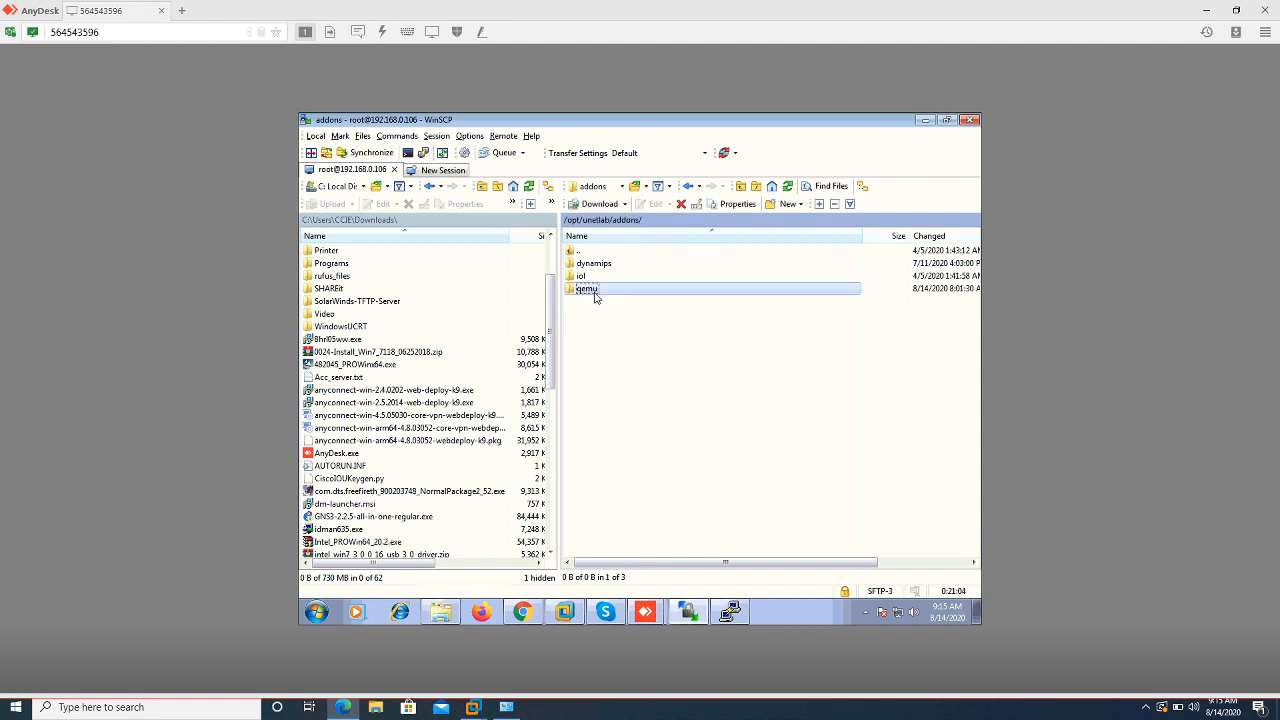
double_click(594, 292)
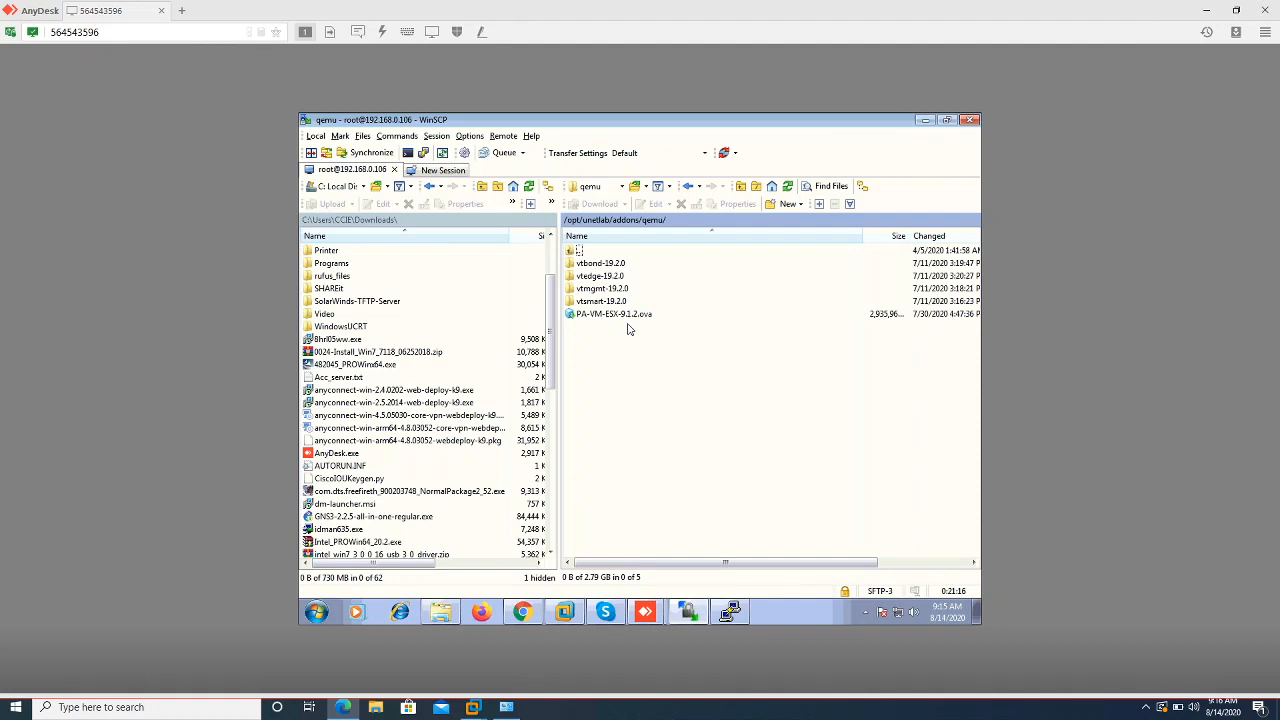
left_click(728, 613)
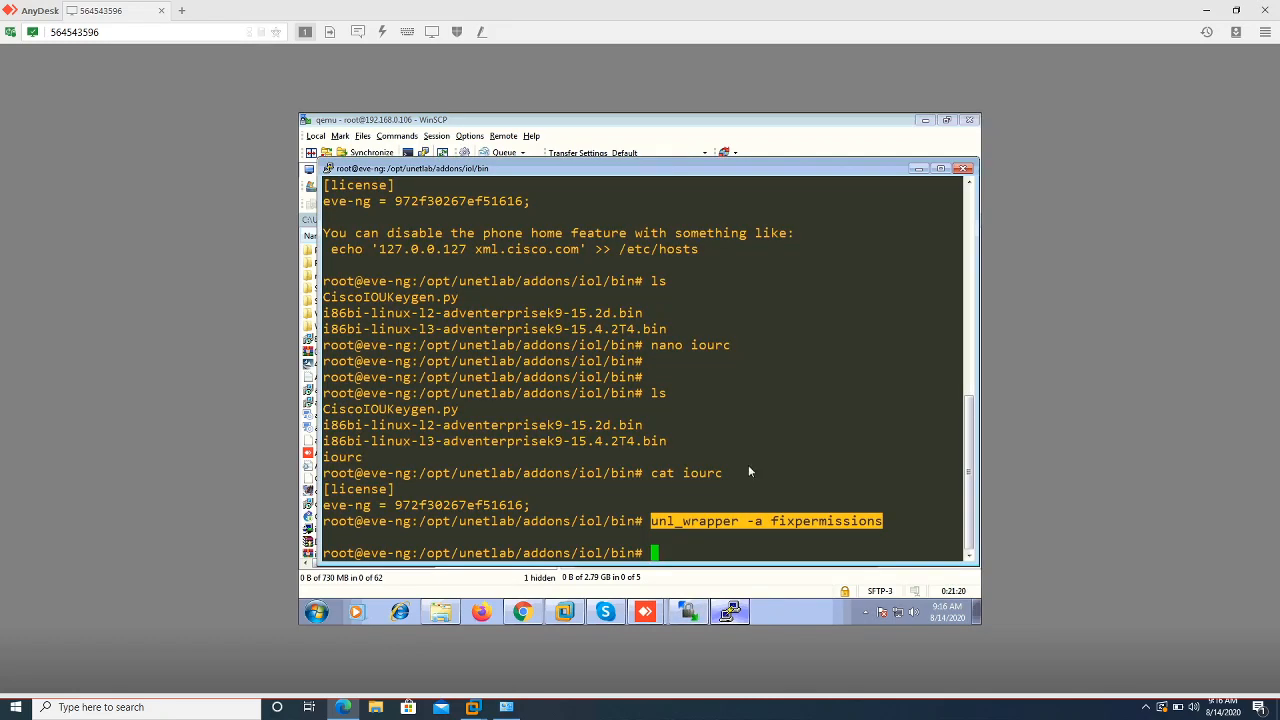
Change the shell to /opt/unetlab/addons/qemu and list its contents
key("Return")
key("Return")
key("Return")
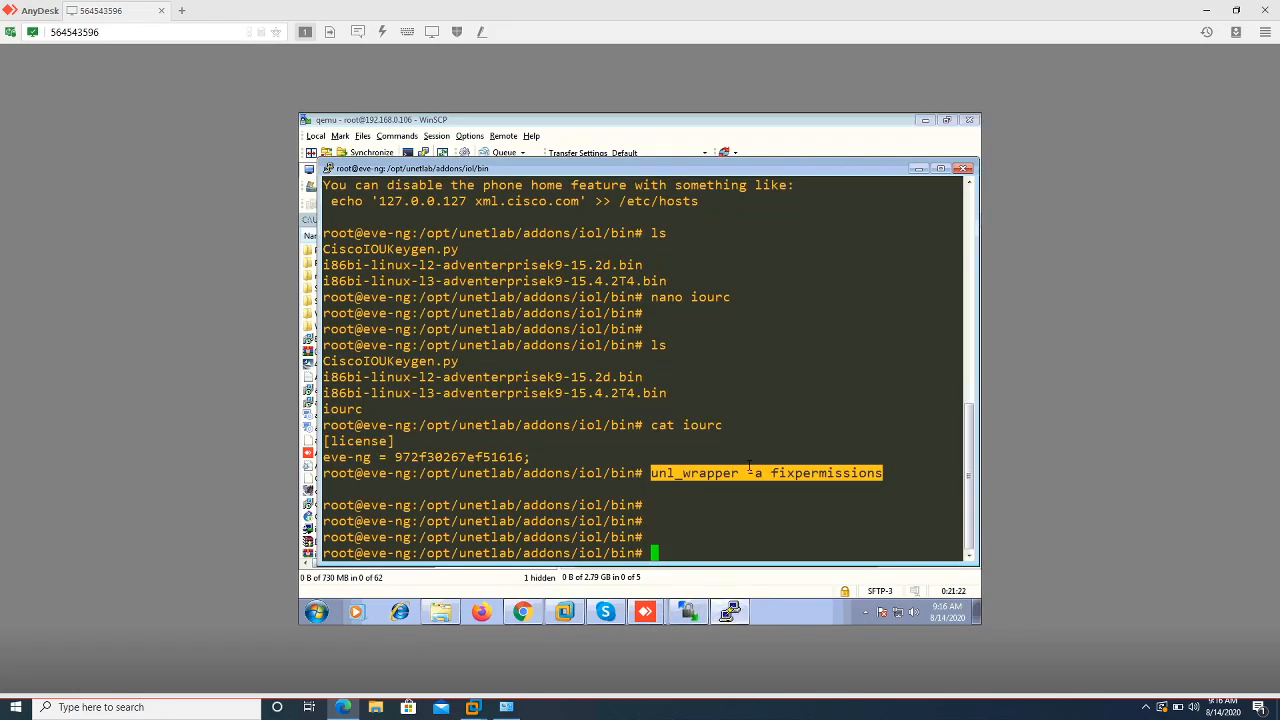
type("cd ..")
key("Return")
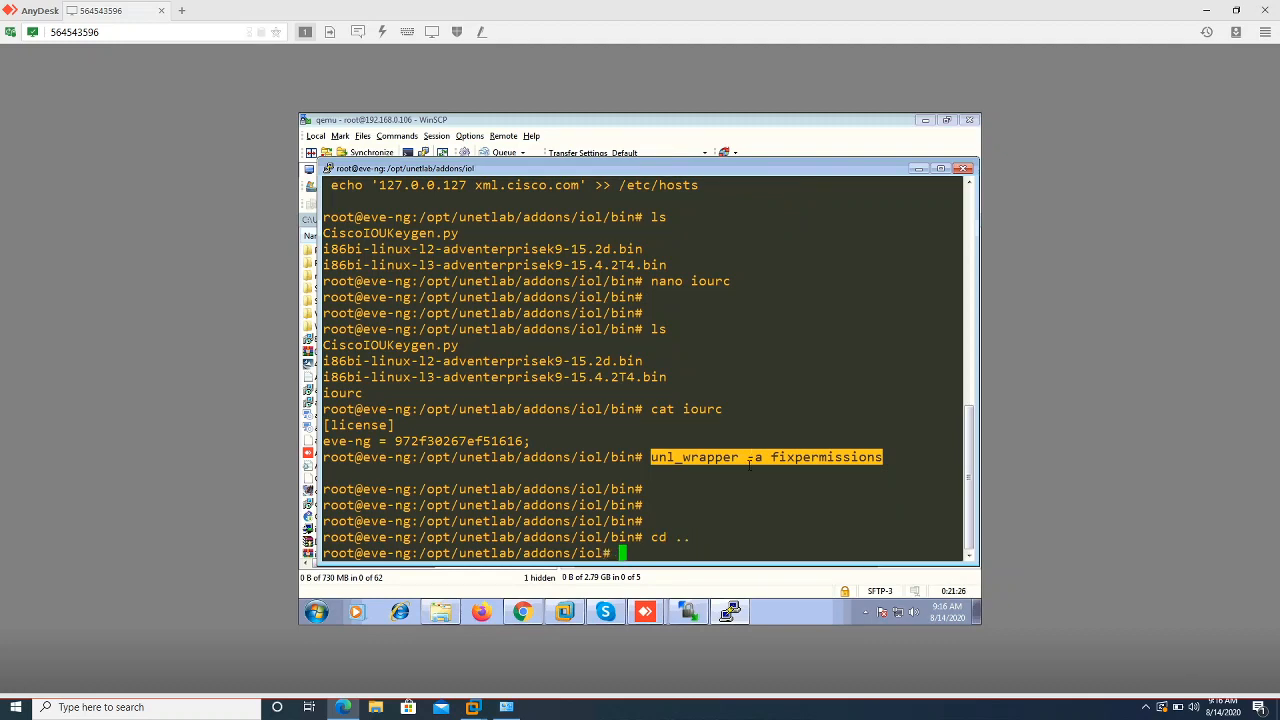
type("cd ..")
key("Return")
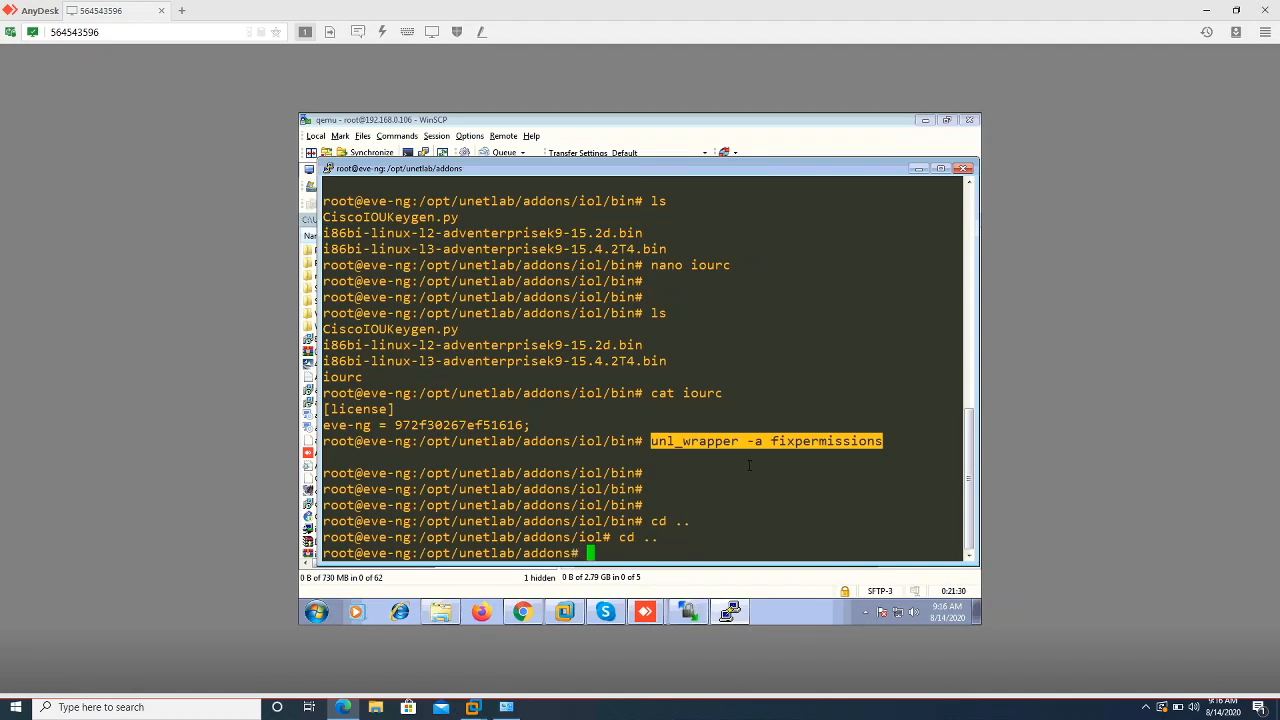
type("cd qe")
key("Tab")
key("Return")
key("Return")
key("Return")
key("Return")
key("Return")
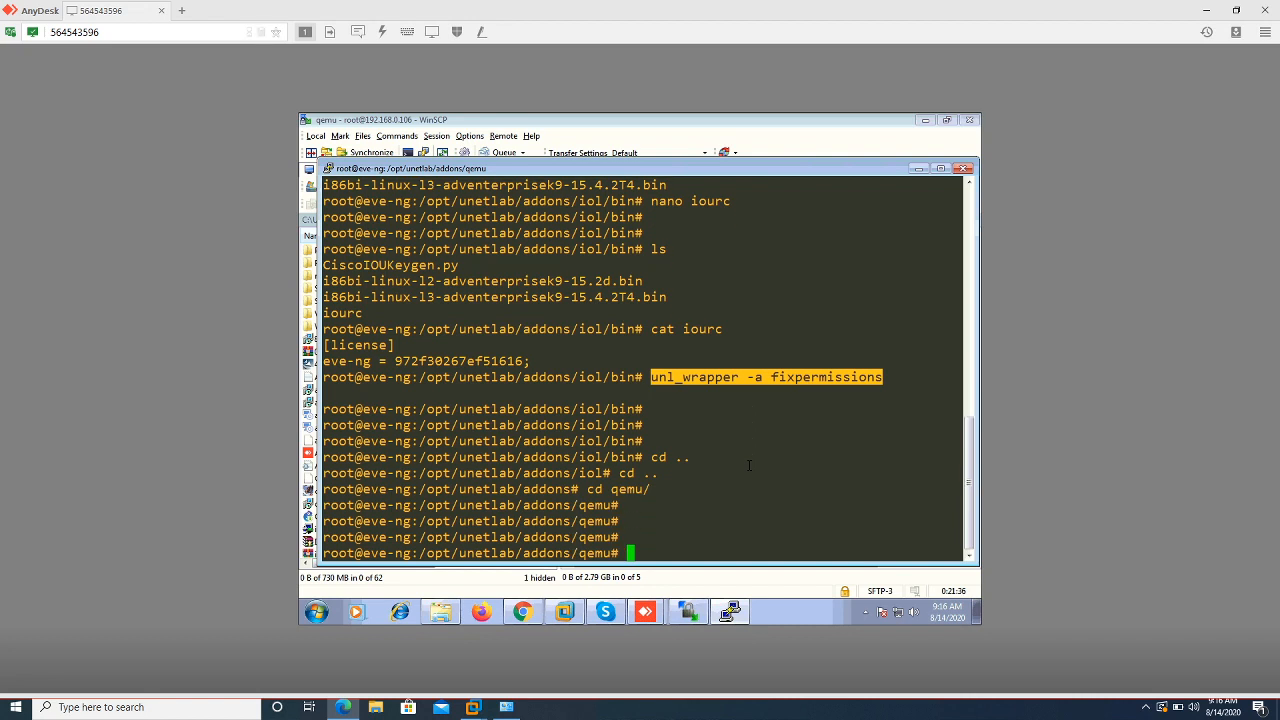
type("ls")
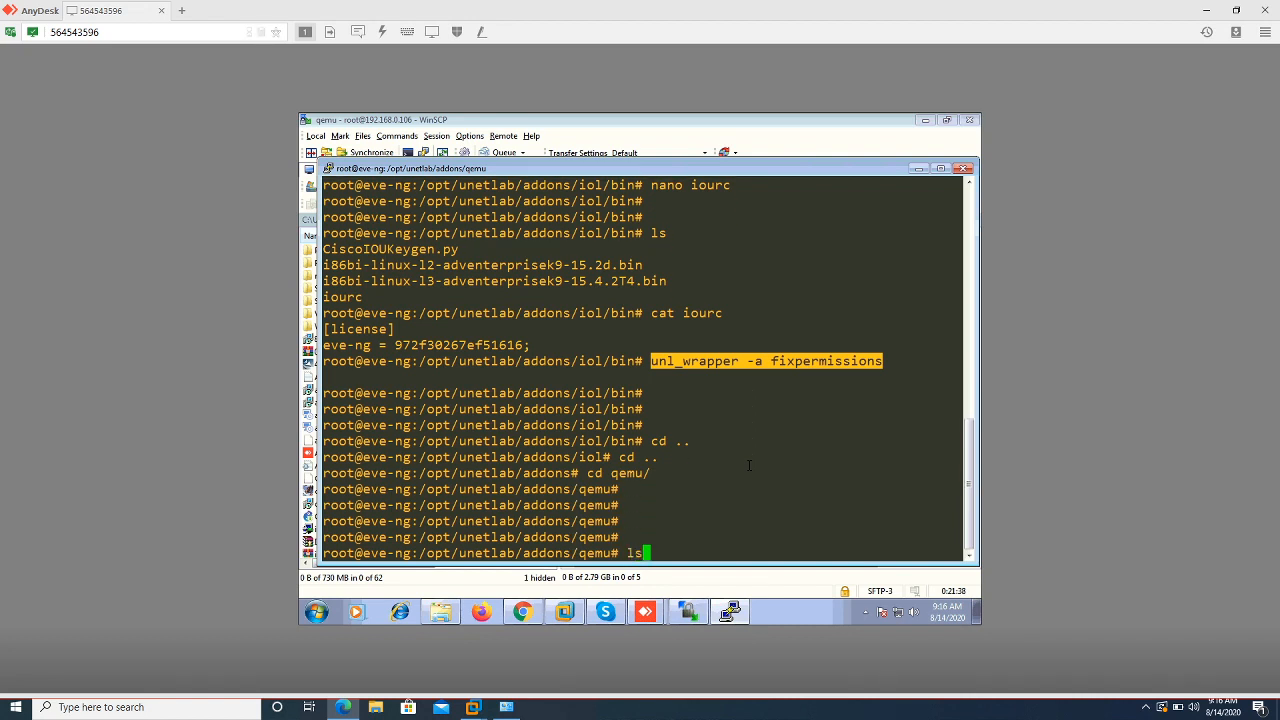
key("Return")
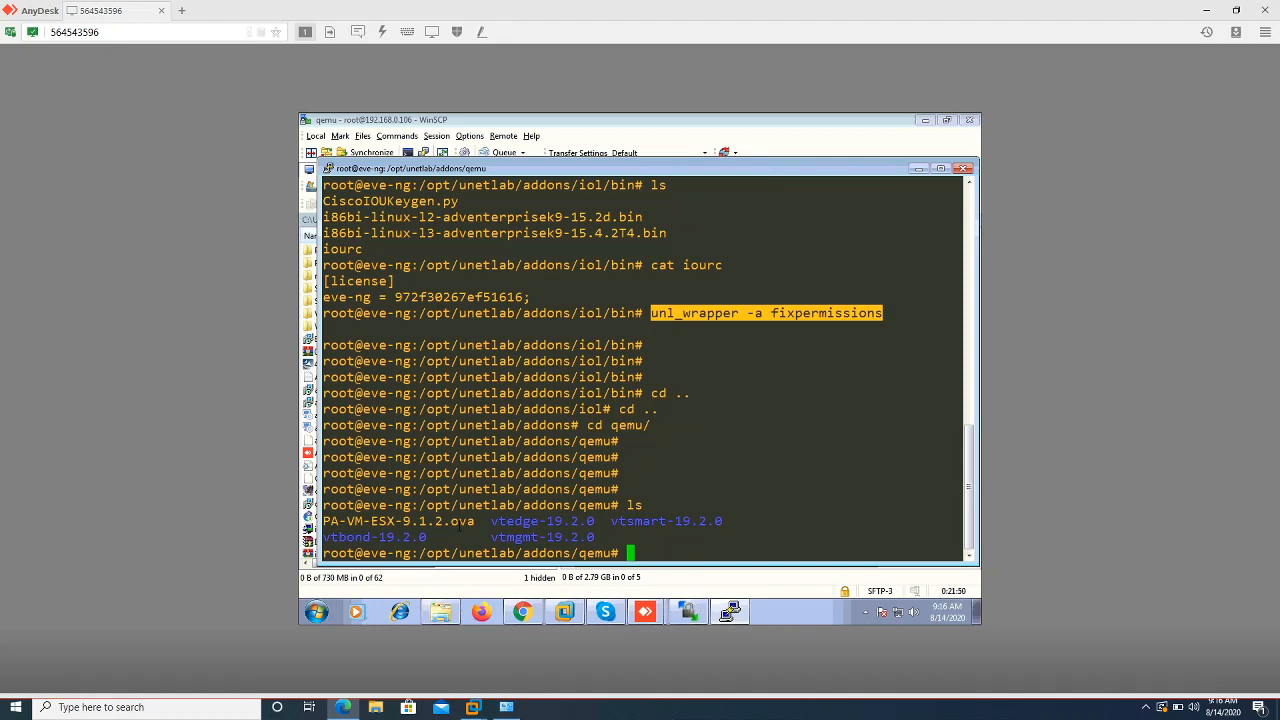
Create the paloalto-FW-9.1.2 directory with mkdir
type("mkdir")
type("paloalto")
type("-")
type("9.1.2")
key("Left")
key("Left")
key("Left")
key("Left")
key("Left")
type("FW-")
key("Right")
key("Right")
key("Right")
key("Right")
key("Right")
key("Return")
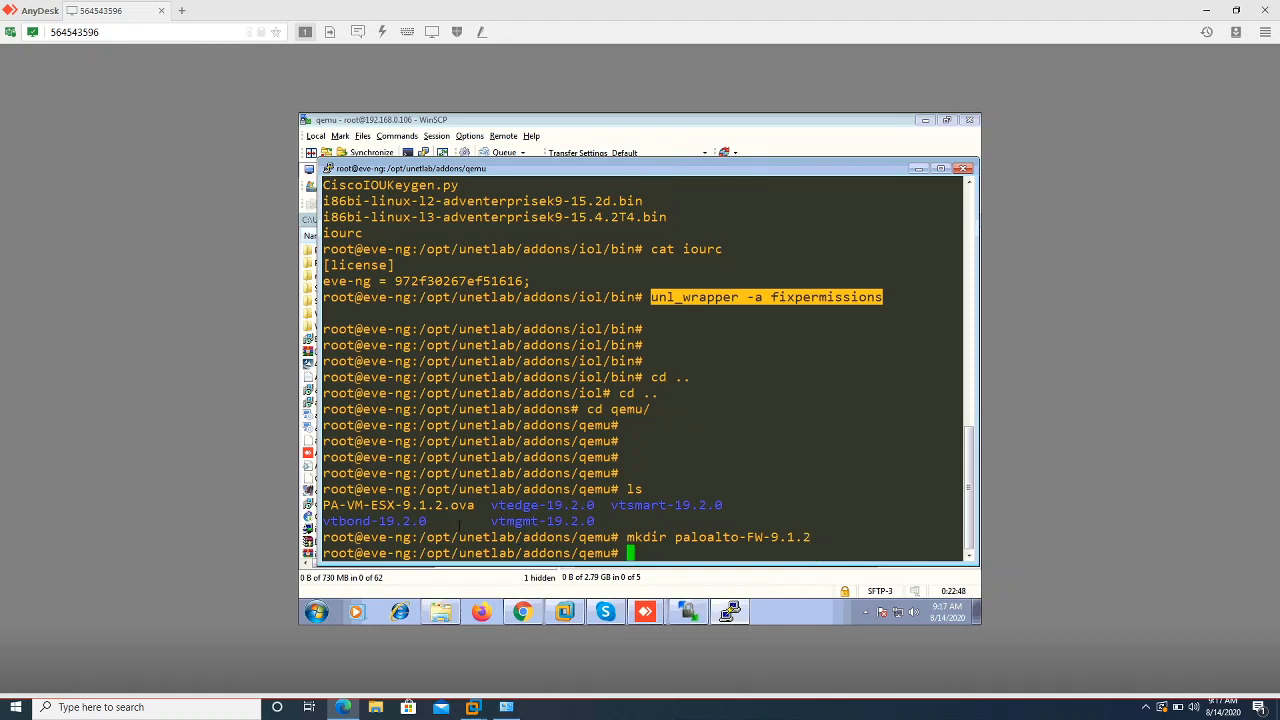
Move PA-VM-ESX-9.1.2.ova into paloalto-FW-9.1.2/ with mv
type("cd pa")
key("Tab")
key("Return")
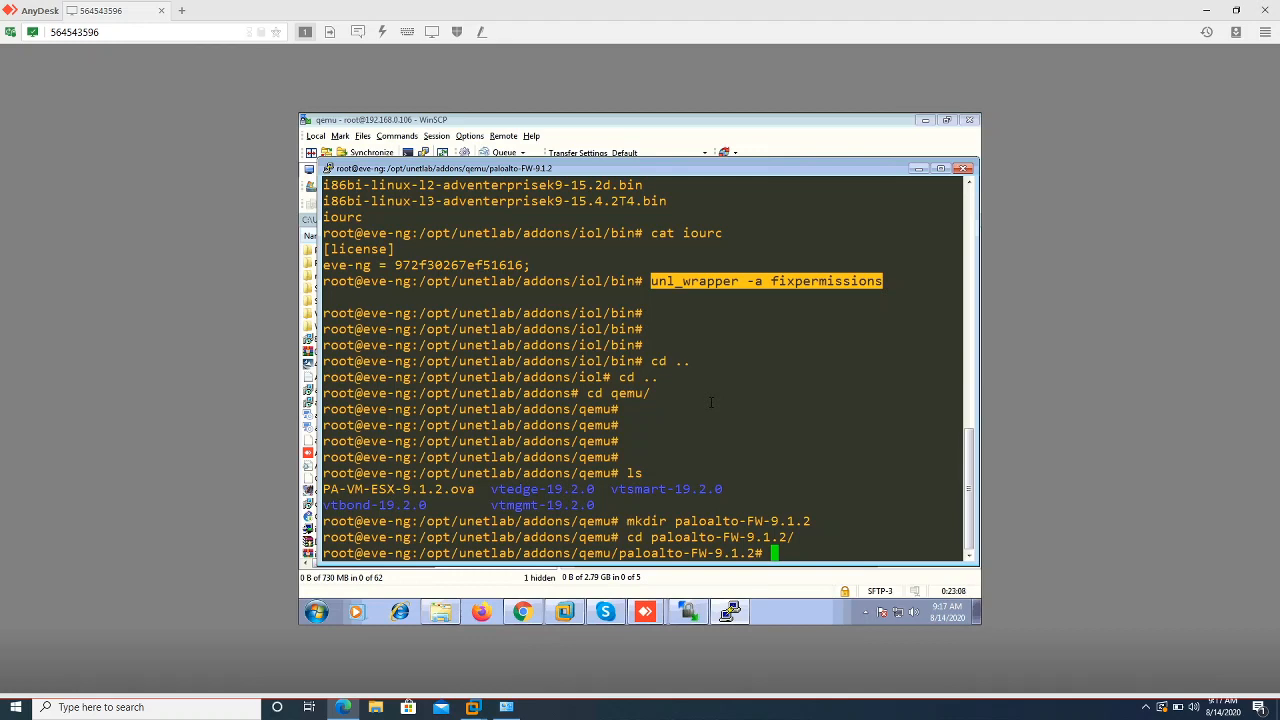
type("cd ..")
key("Return")
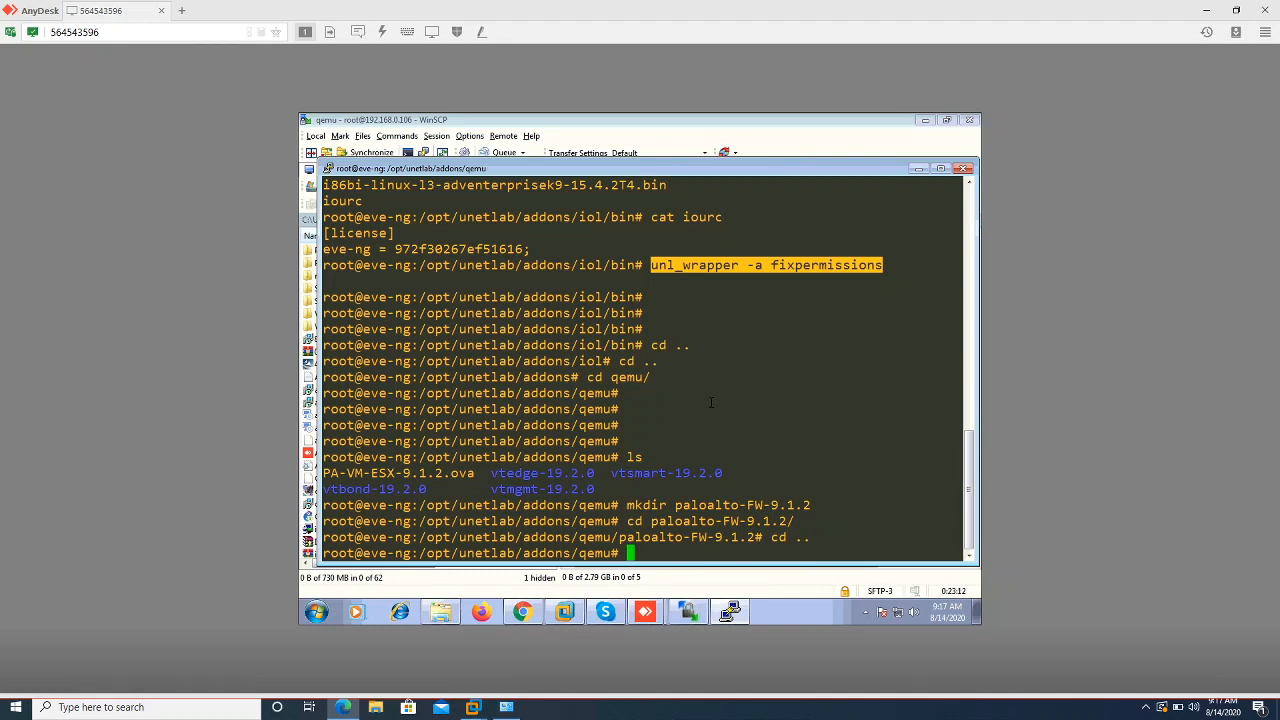
key("Return")
key("Return")
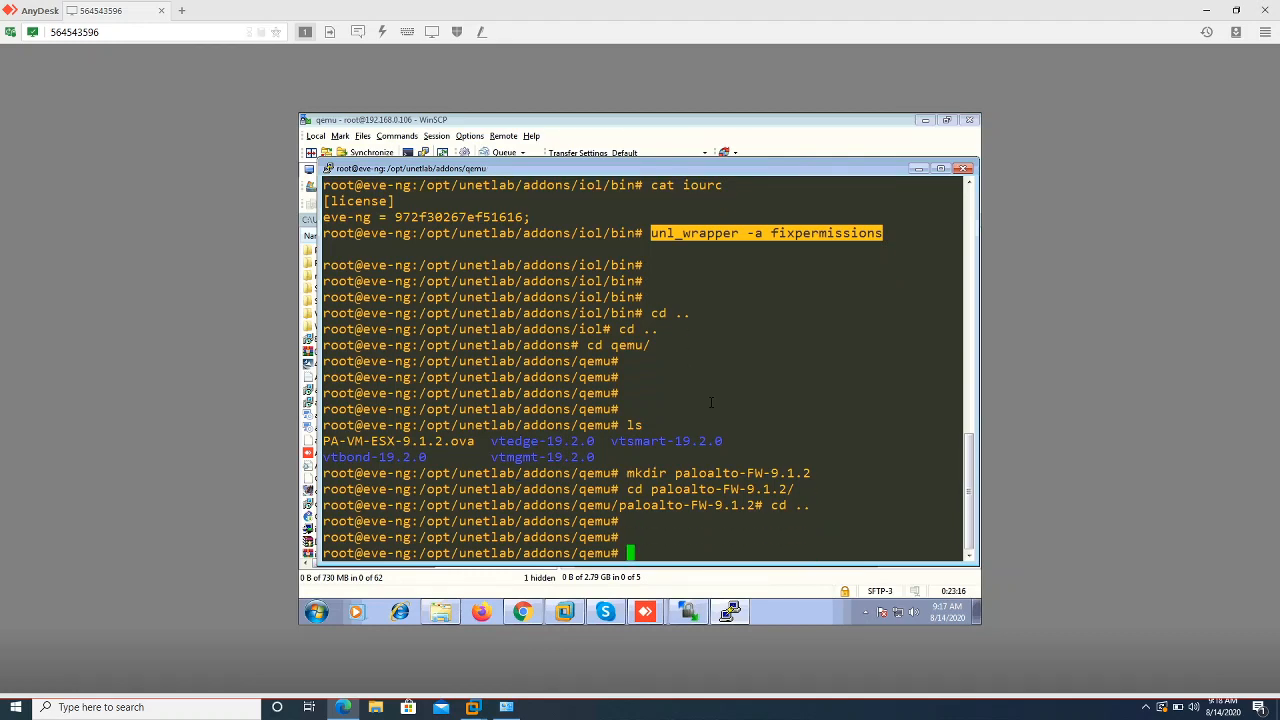
type("mv PA")
key("Tab")
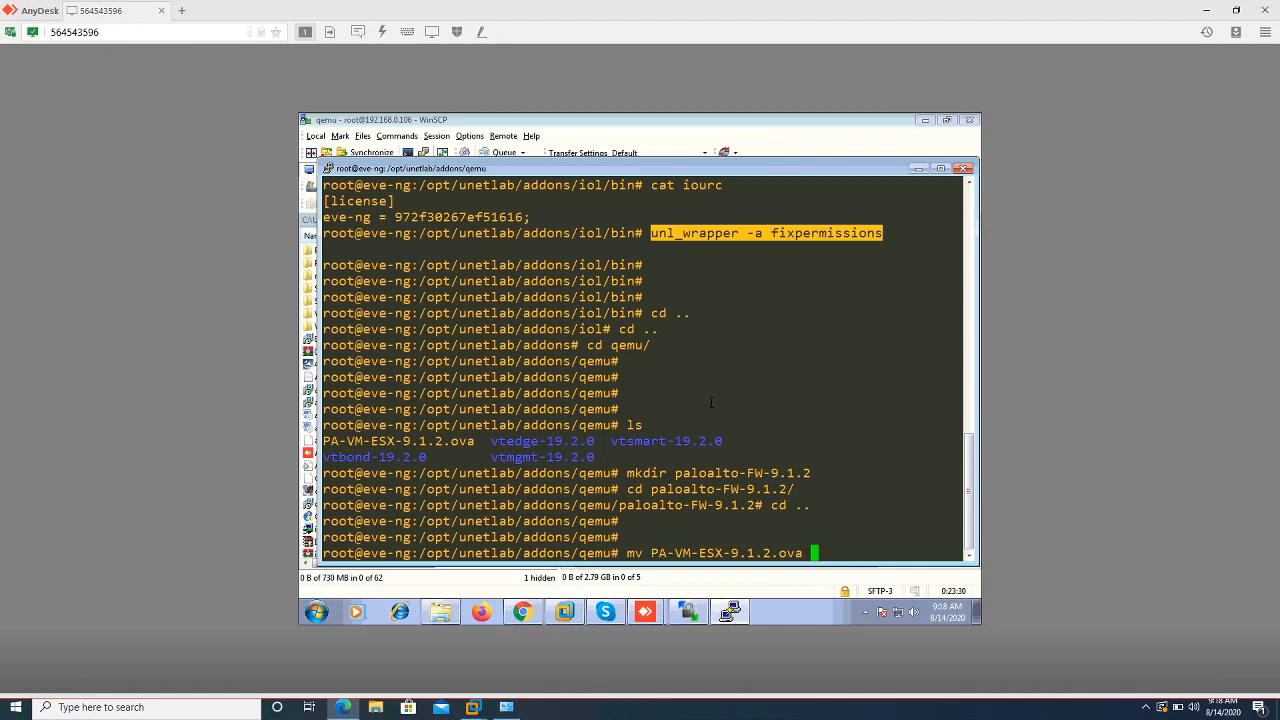
type("palo")
key("Tab")
type(".")
key("Return")
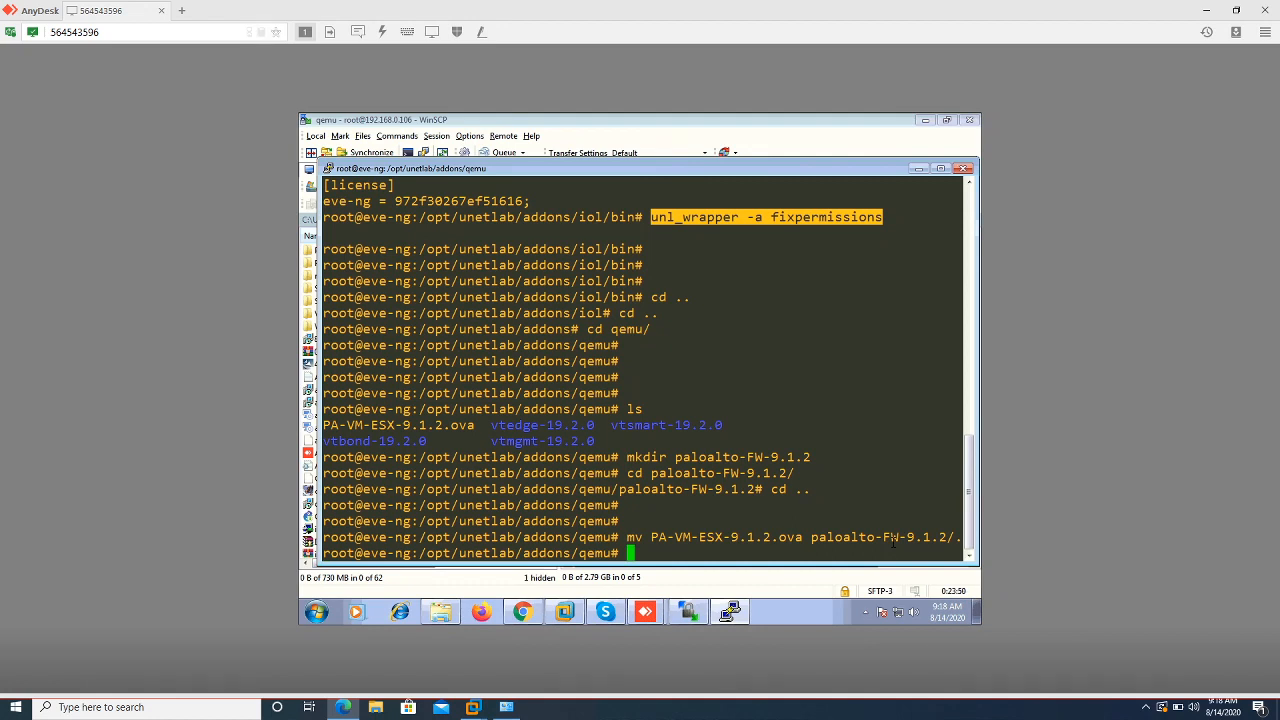
List qemu, then enter paloalto-FW-9.1.2 and confirm the ova image is there
key("Return")
key("Return")
key("Return")
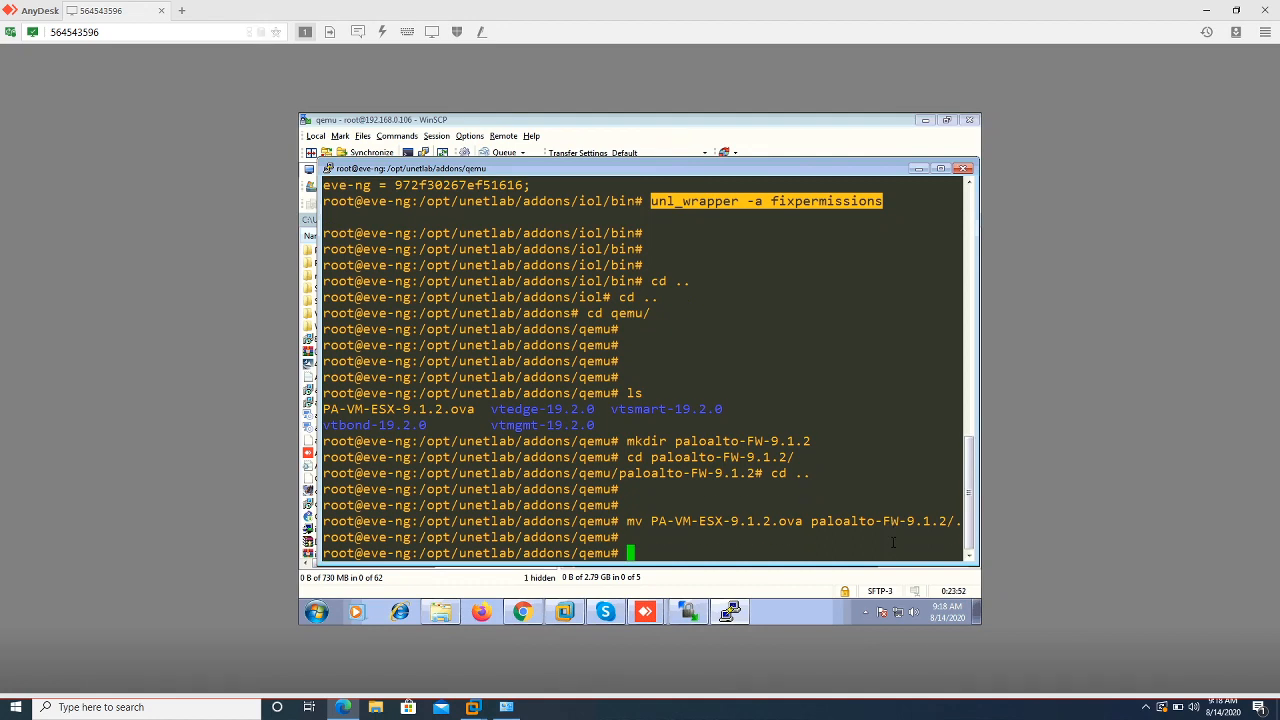
type("ls")
key("Return")
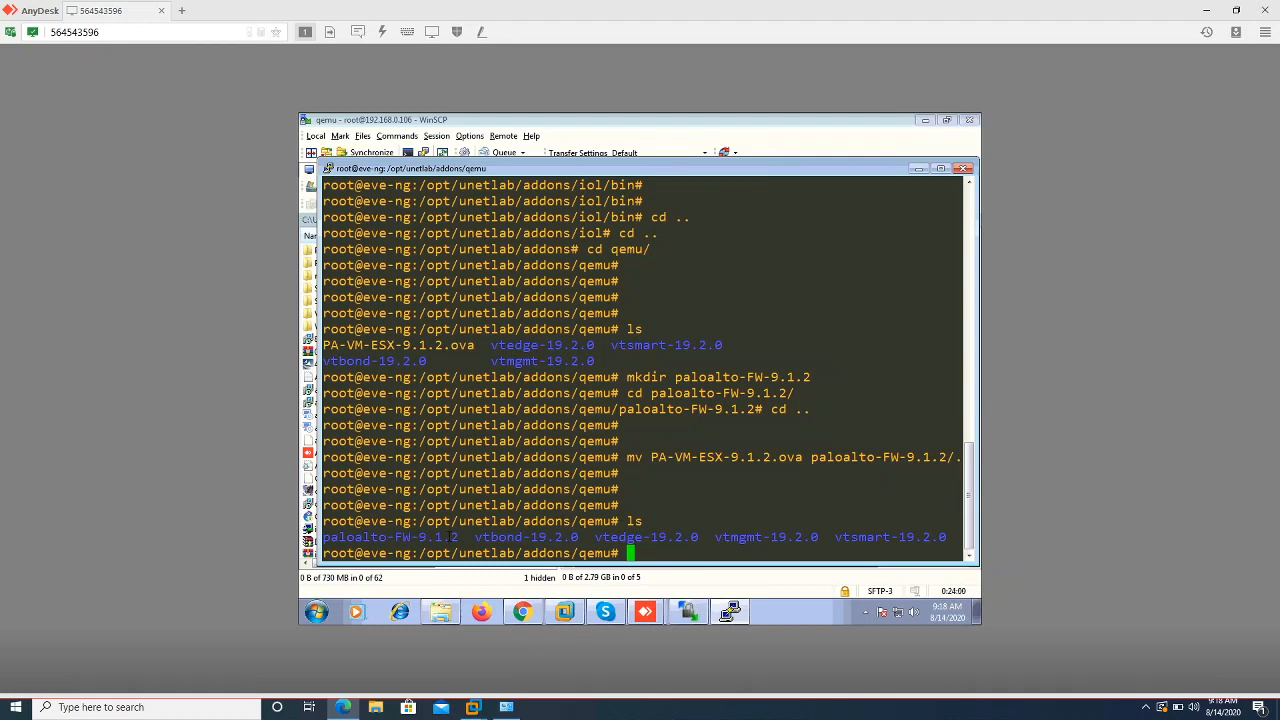
type("cd pa")
key("Tab")
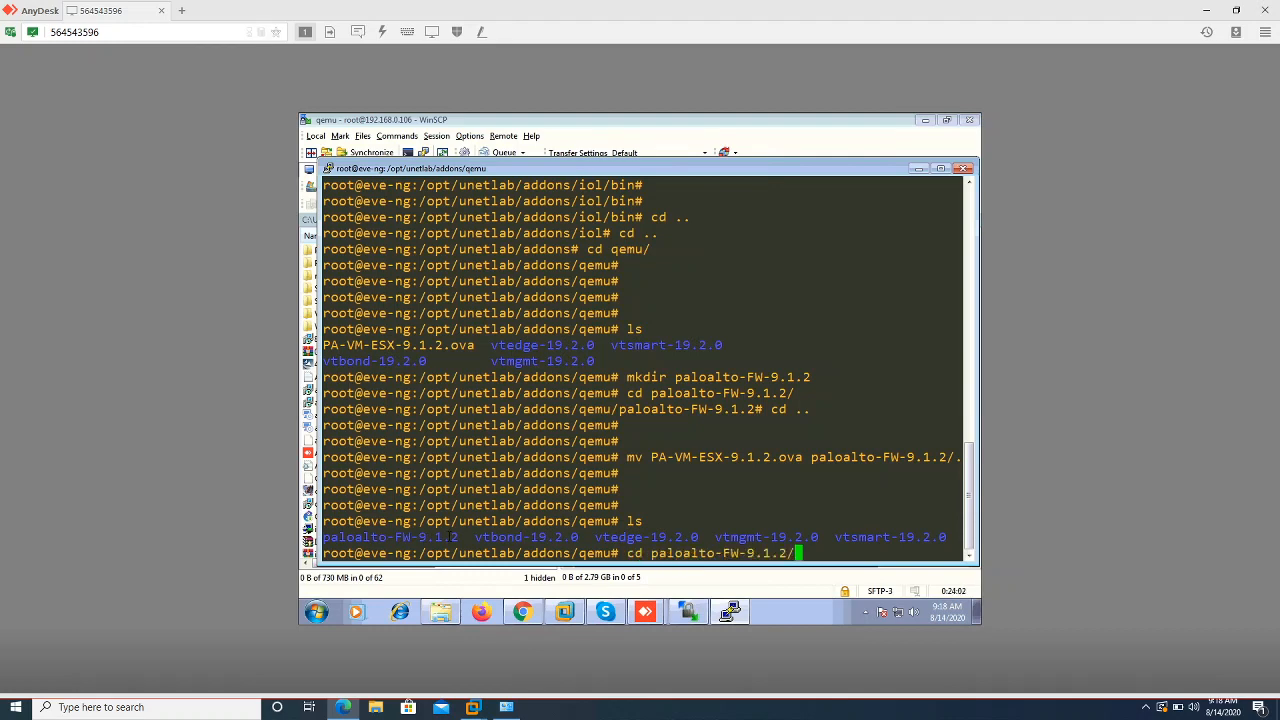
key("Return")
key("Return")
key("Return")
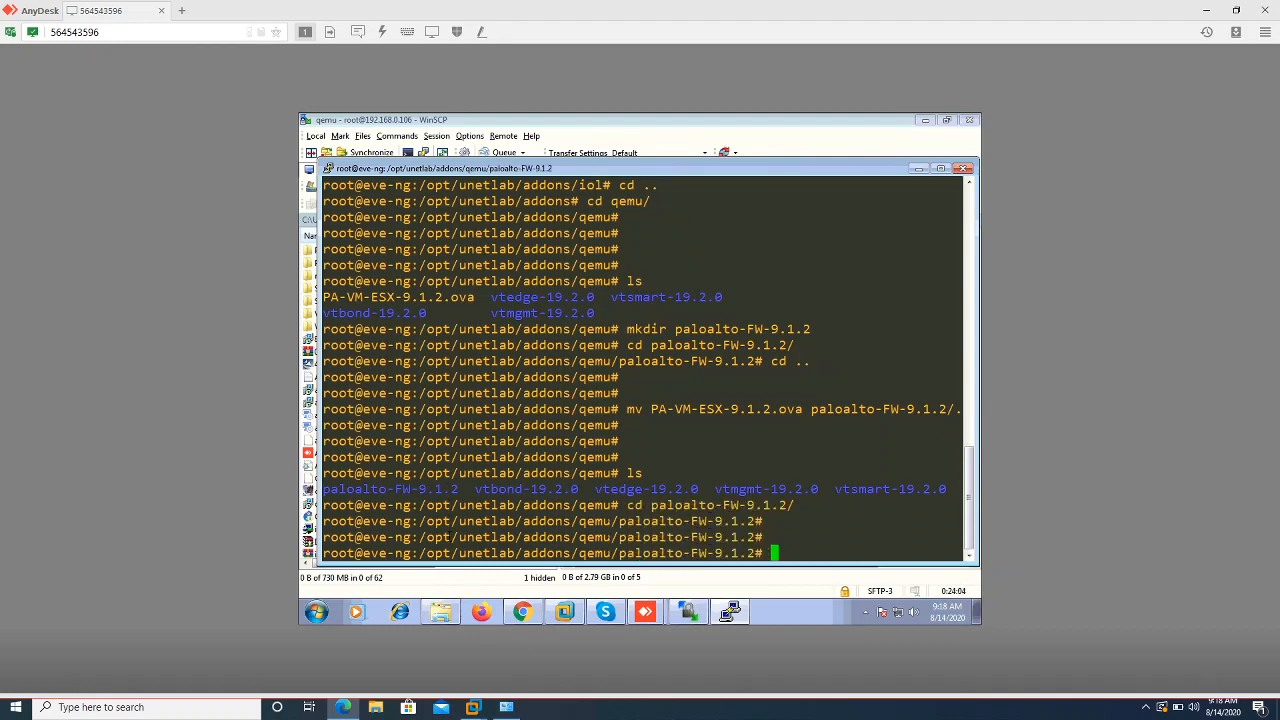
key("Return")
type("ls")
key("Return")
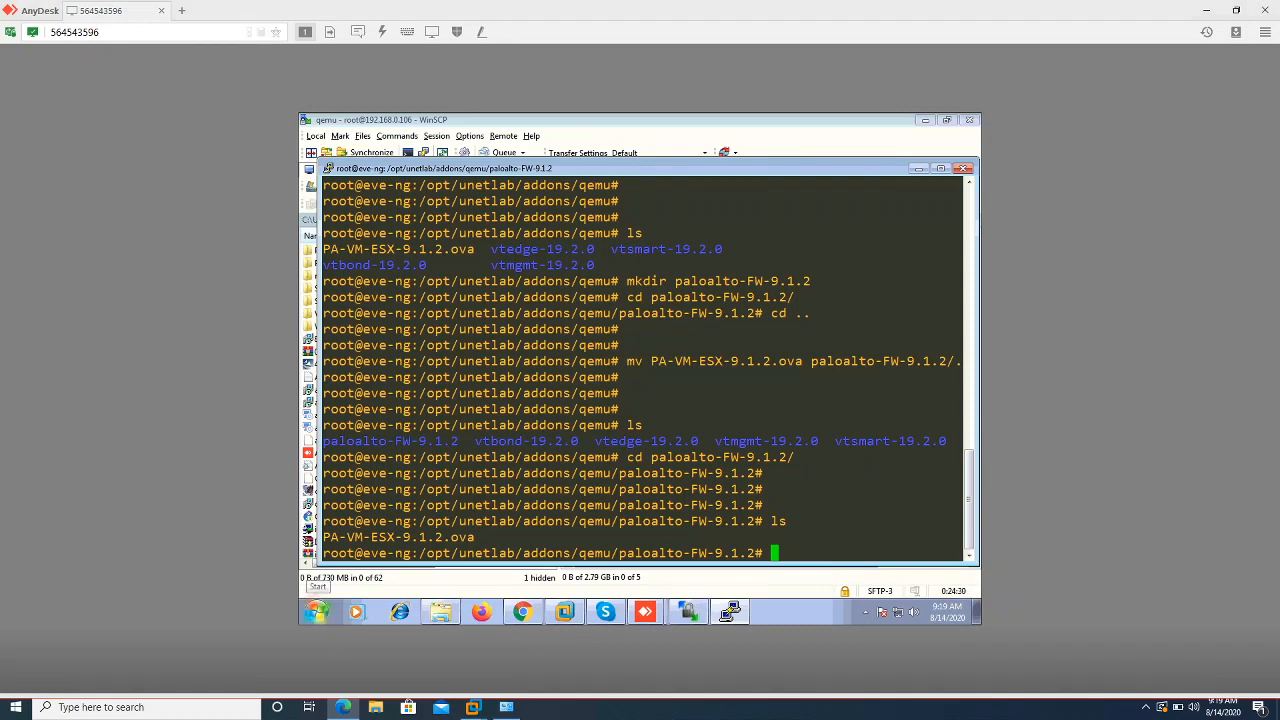
key("alt+Tab")
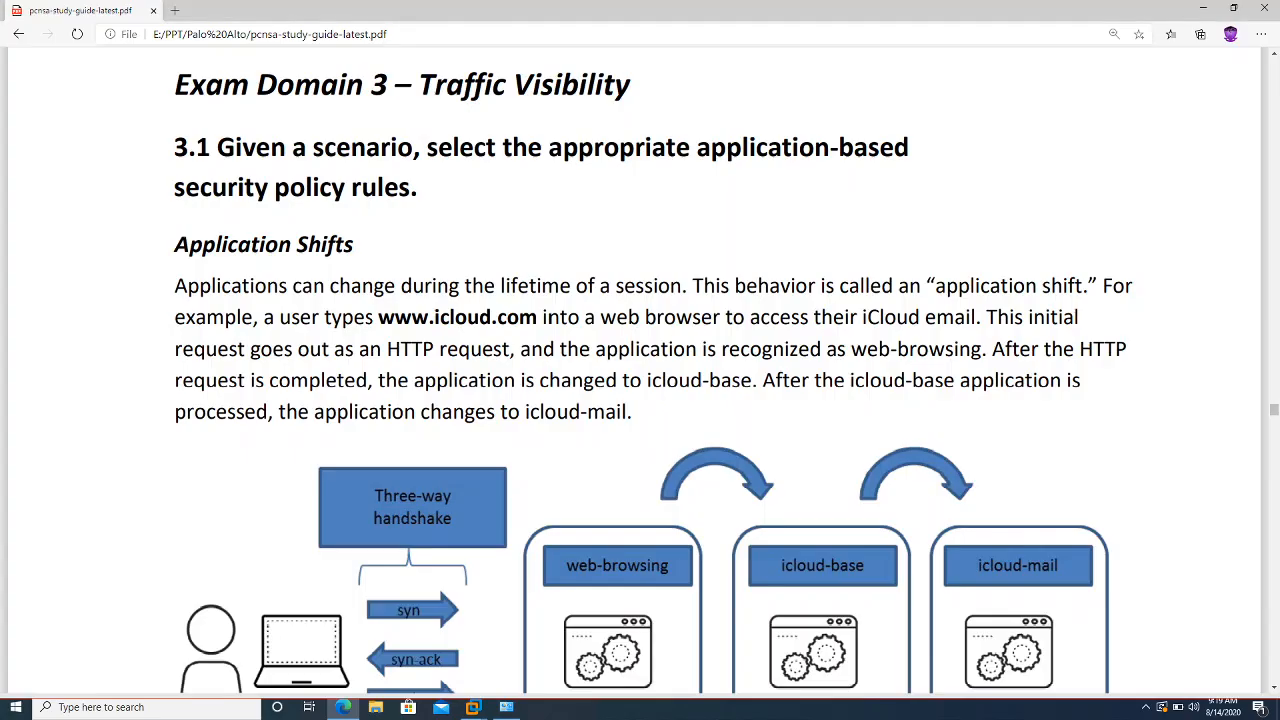
Load eve-ng.net in a new tab and go to Documentation > HowTo's
left_click(175, 12)
type("eve-ng.net")
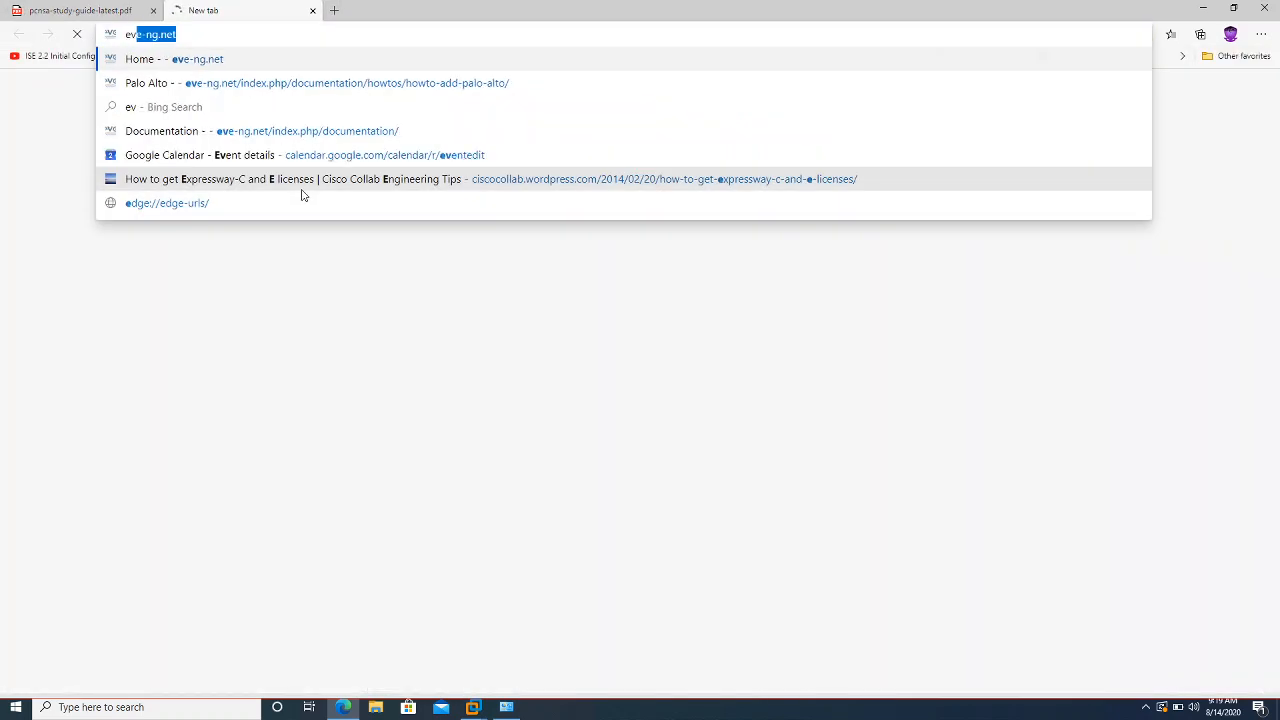
key("Return")
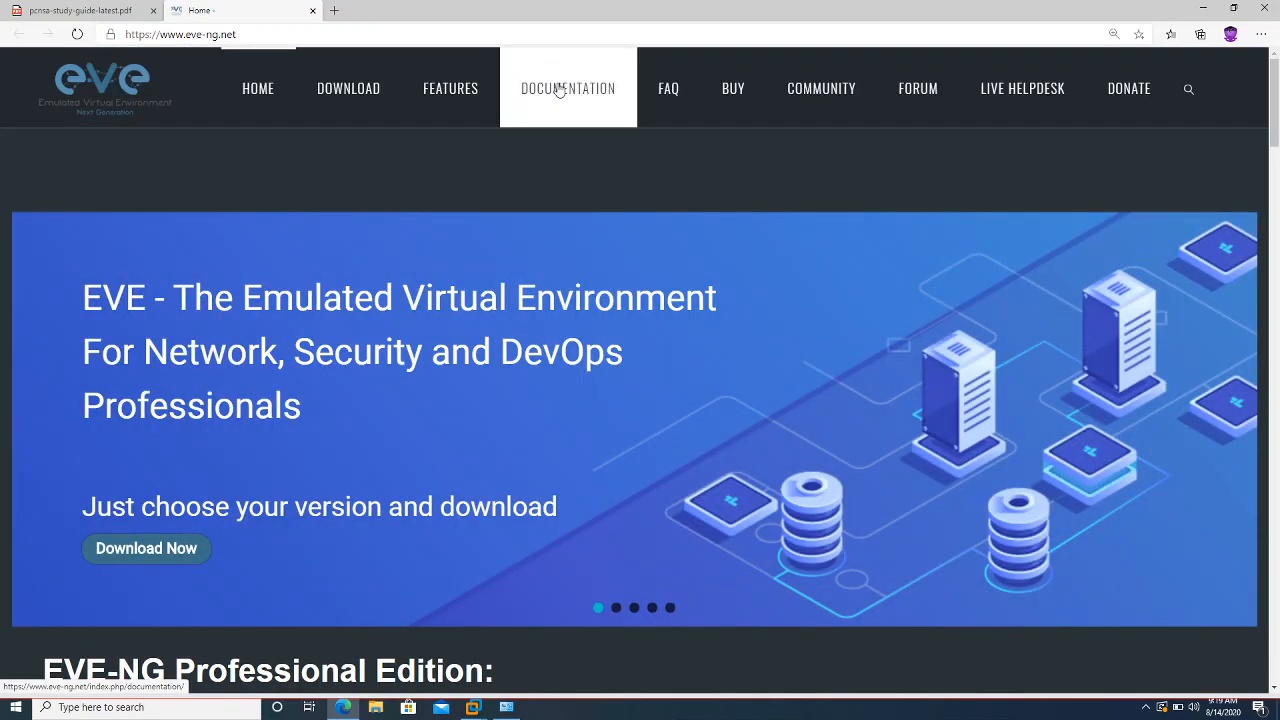
left_click(559, 90)
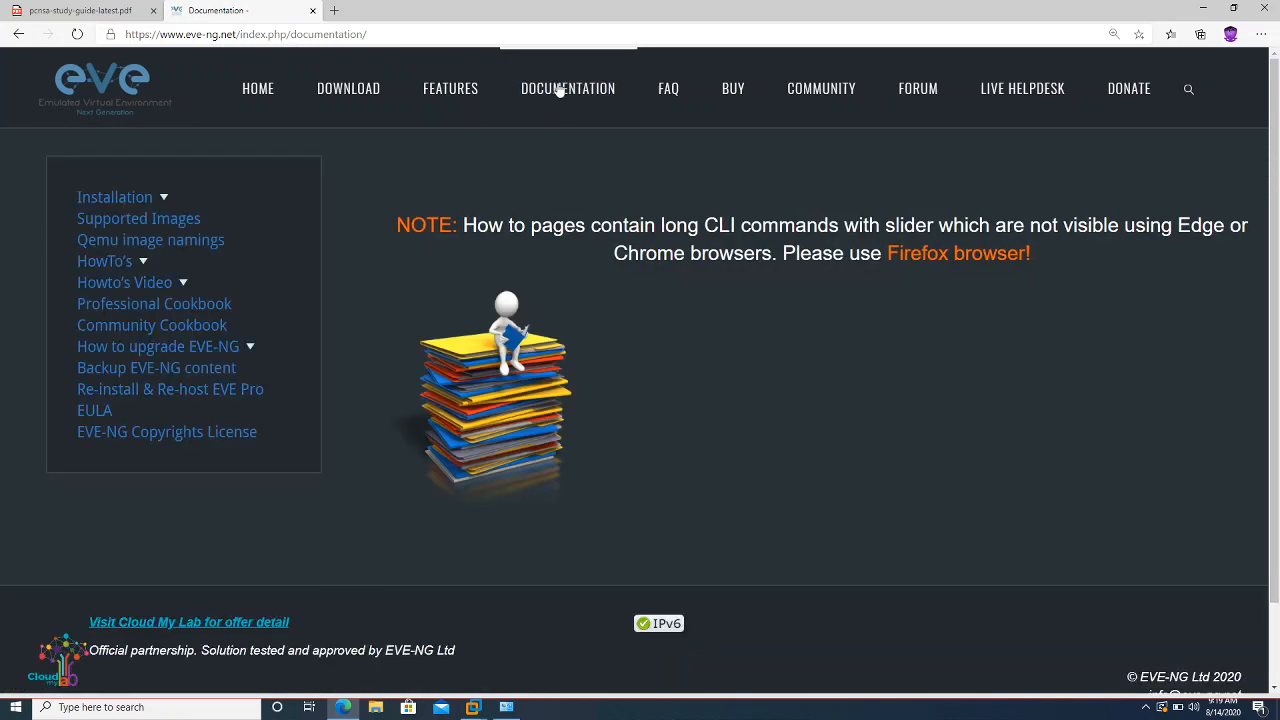
left_click(94, 266)
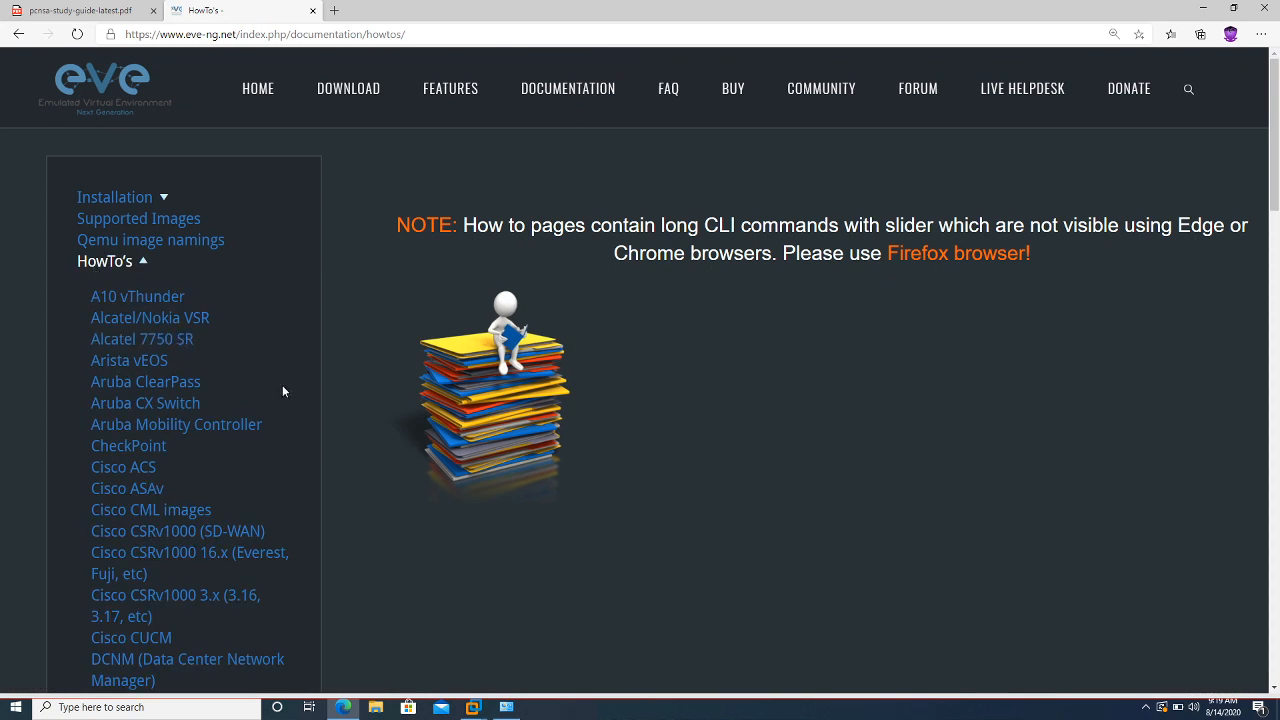
Open the Palo Alto how-to, scroll to its instructions, and return to the remote terminal
scroll(283, 391, "down", 2)
scroll(283, 391, "down", 7)
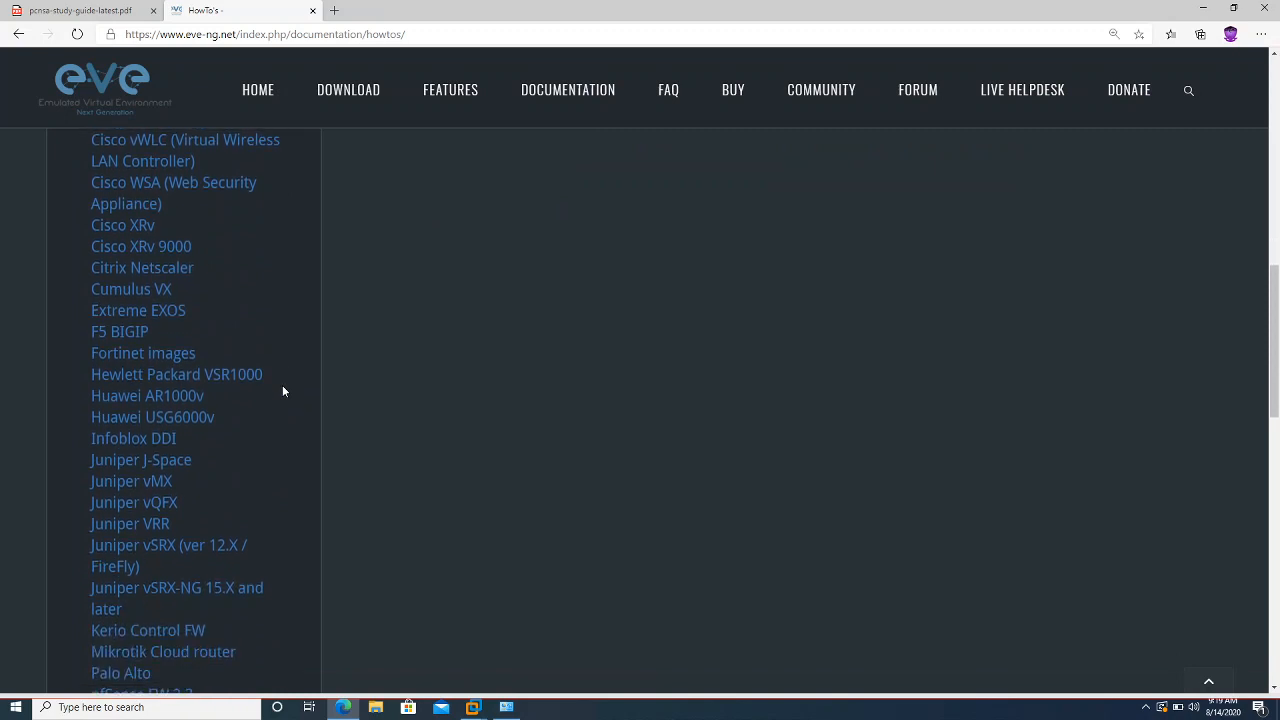
scroll(283, 391, "down", 2)
scroll(283, 391, "down", 1)
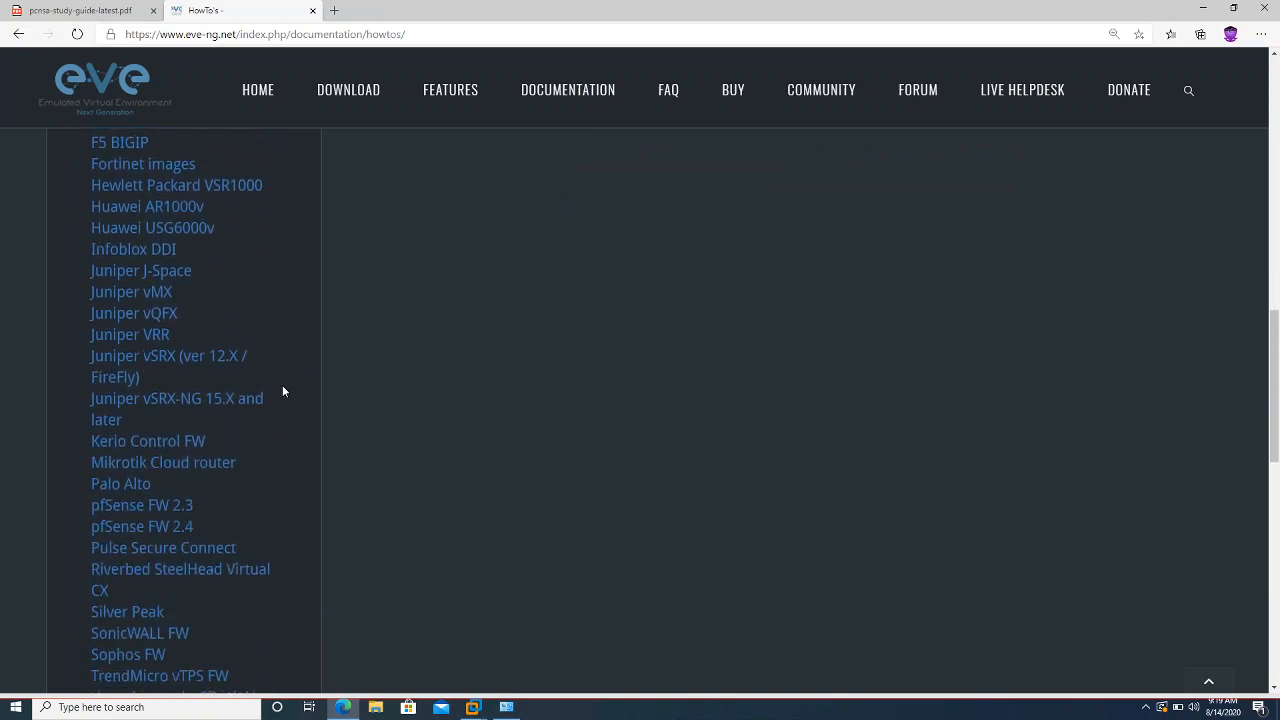
left_click(104, 490)
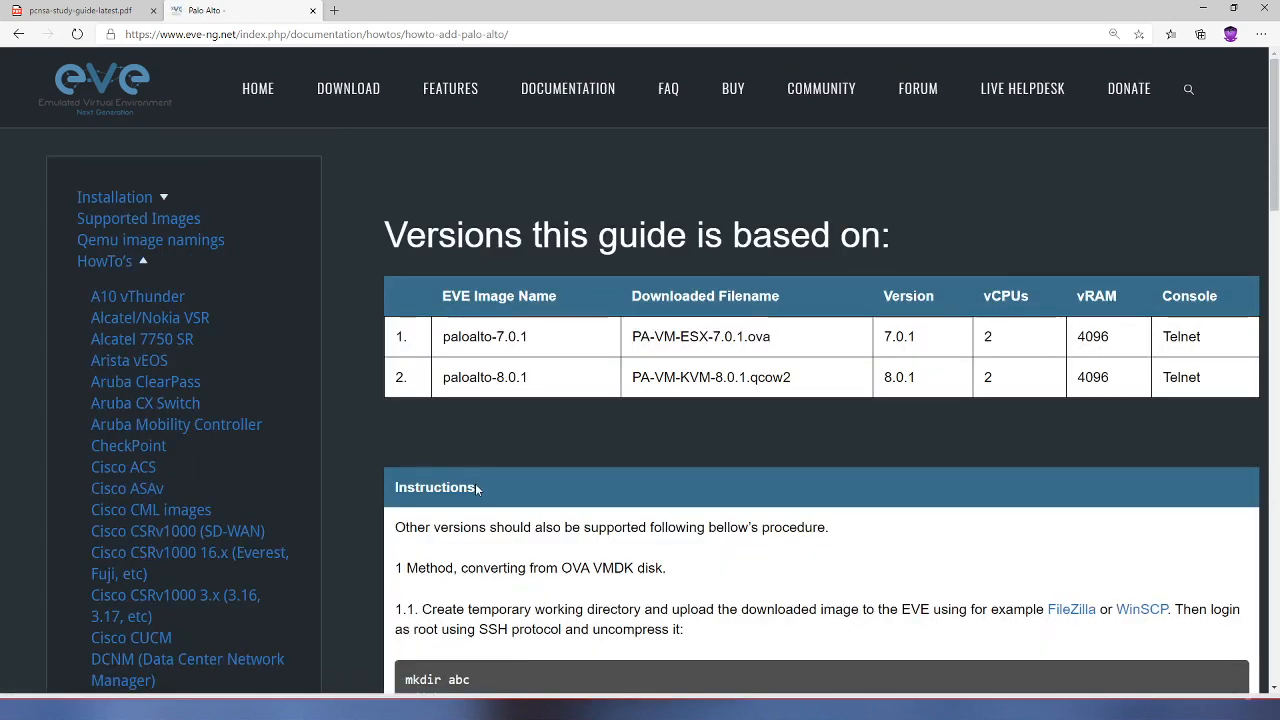
scroll(476, 489, "down", 1)
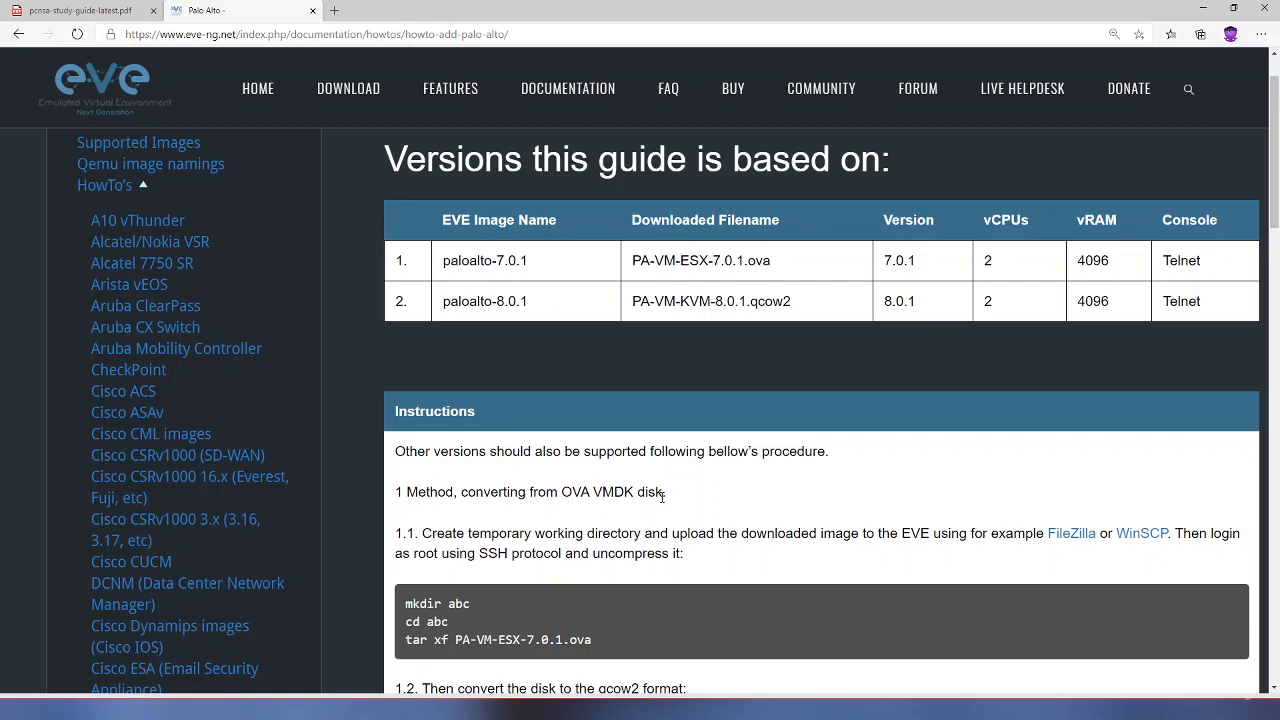
scroll(560, 480, "down", 2)
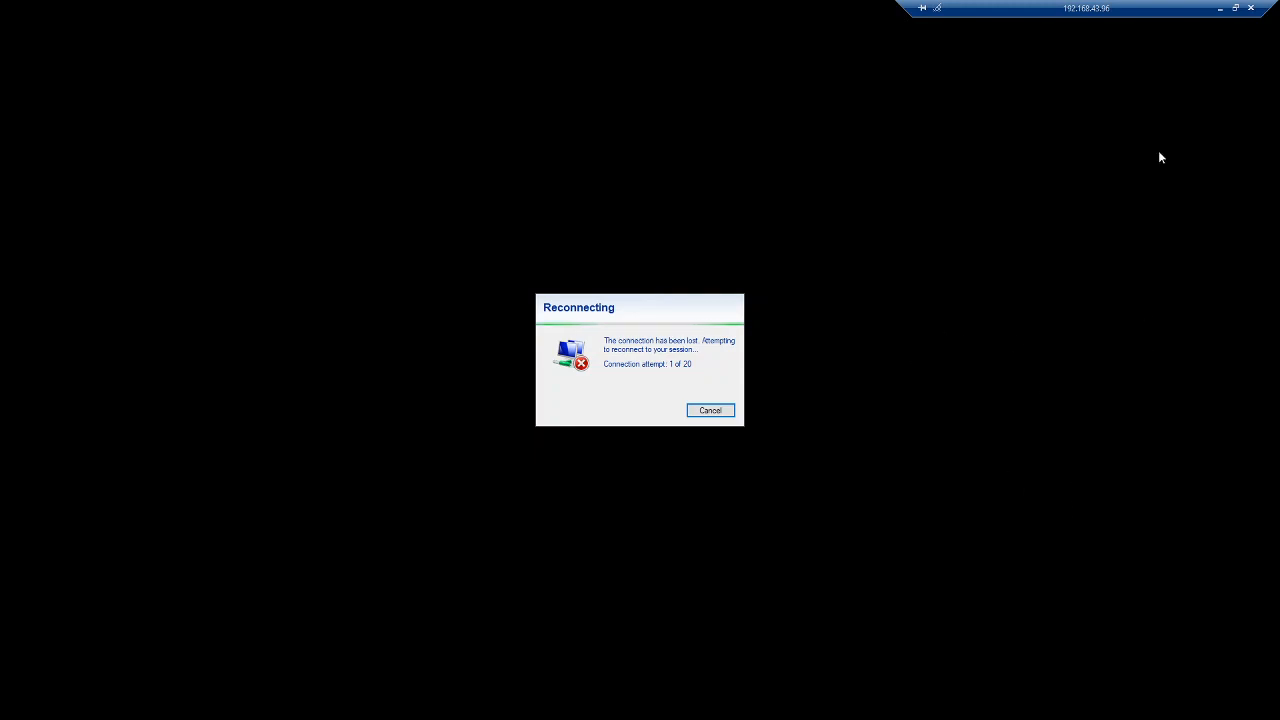
left_click(1220, 9)
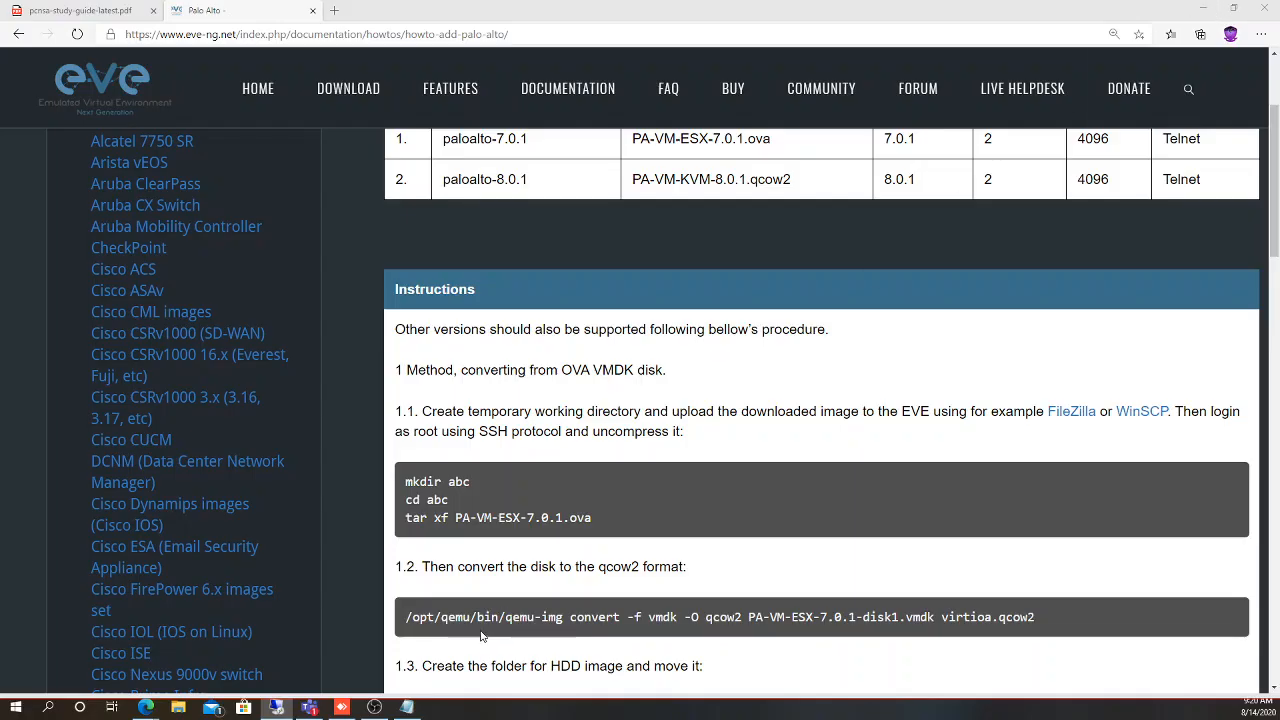
left_click(342, 707)
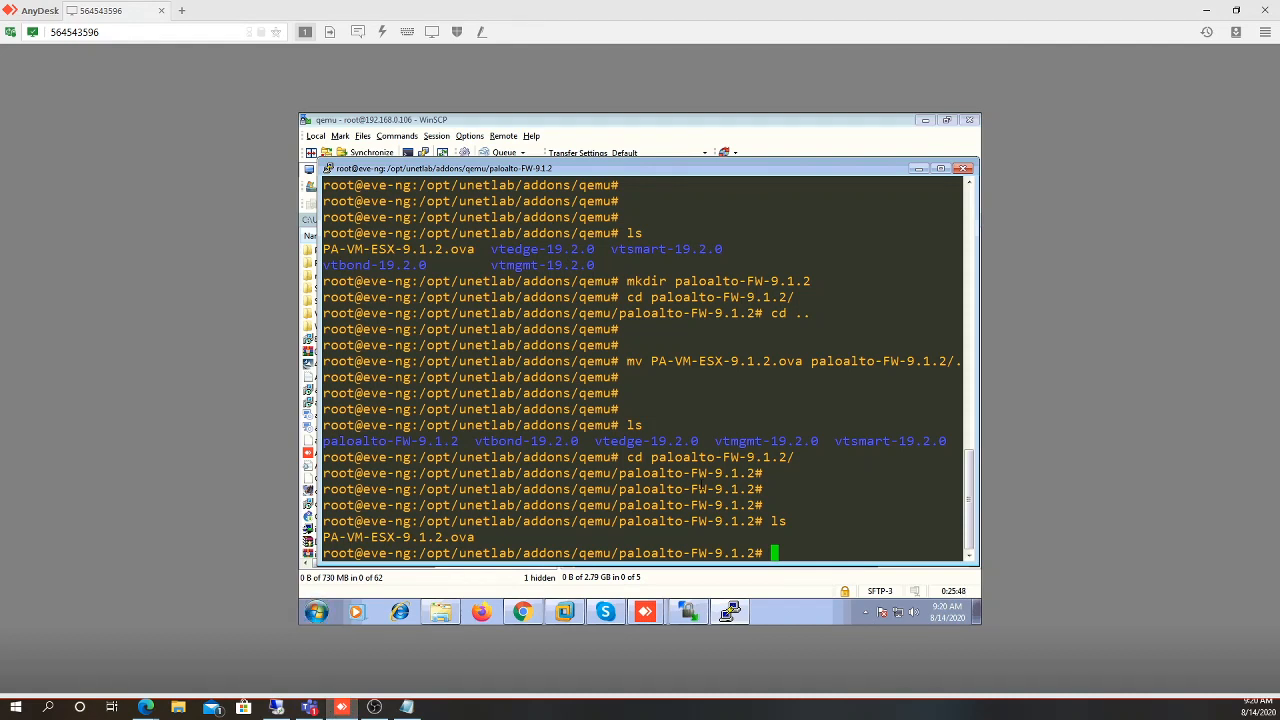
Extract PA-VM-ESX-9.1.2.ova with tar vxf and list the .ovf, .mf and disk1.vmdk files
type("tar")
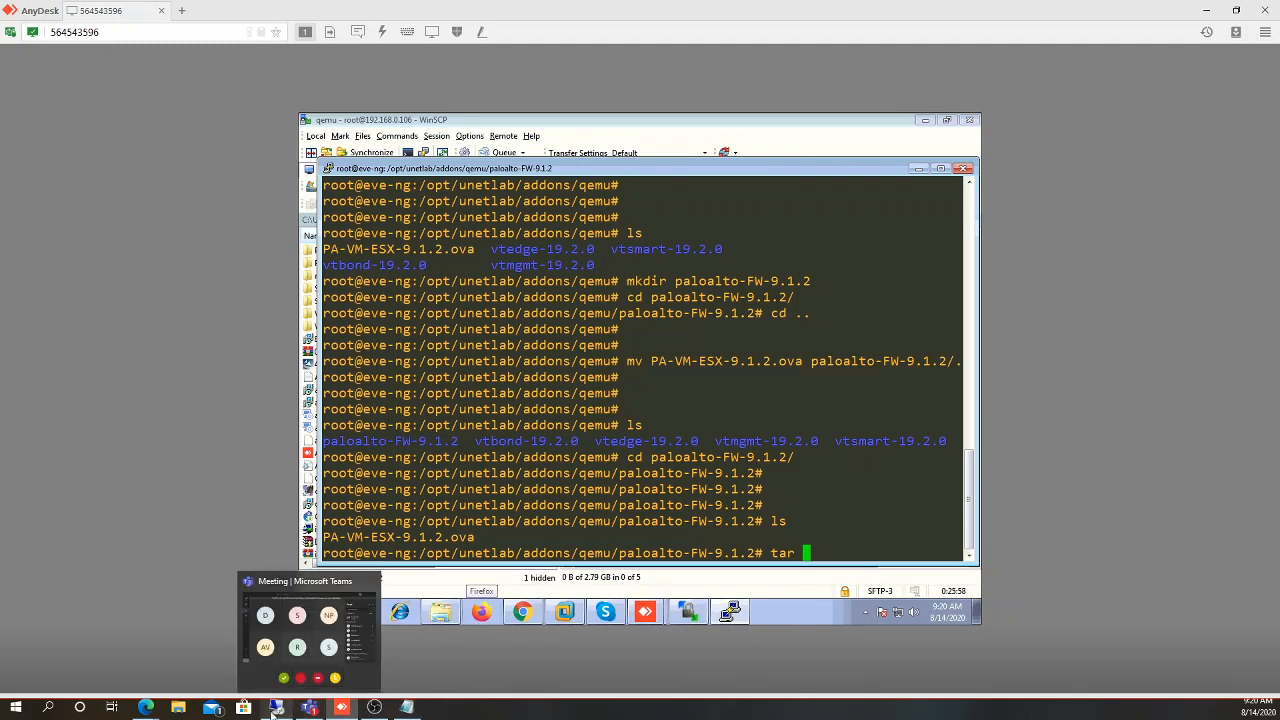
mouse_move(148, 708)
left_click(191, 663)
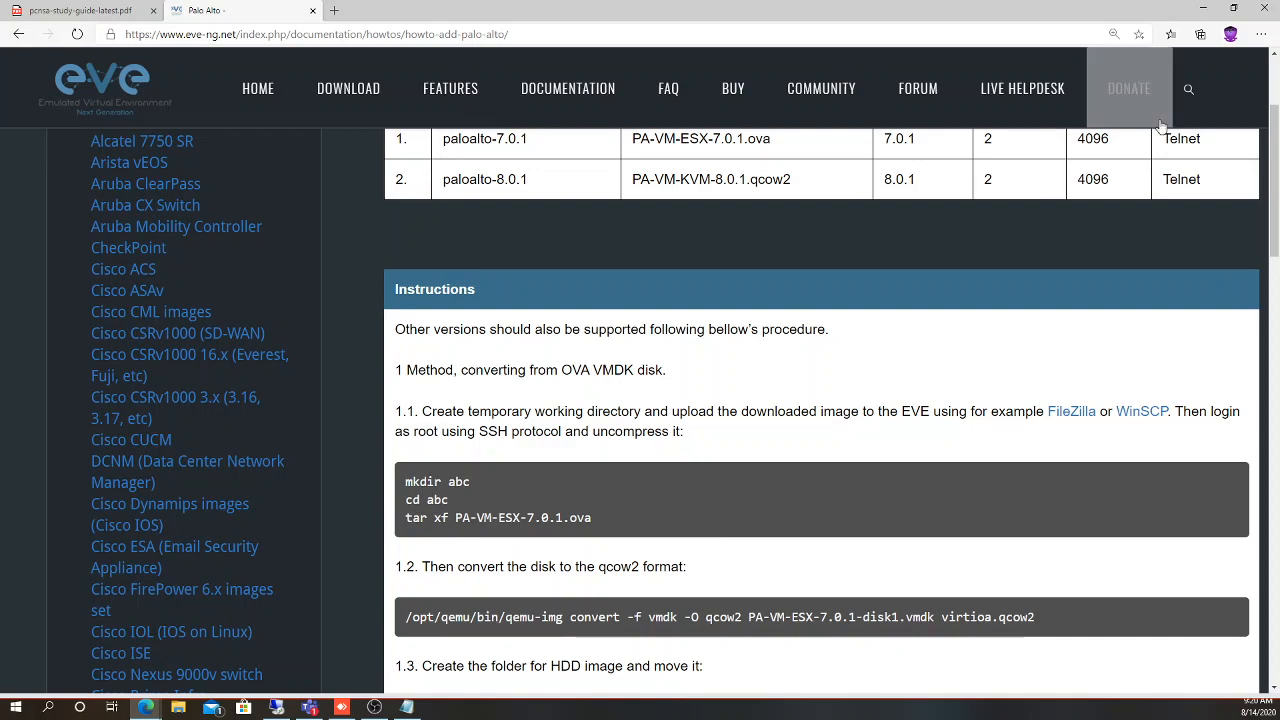
left_click(1206, 12)
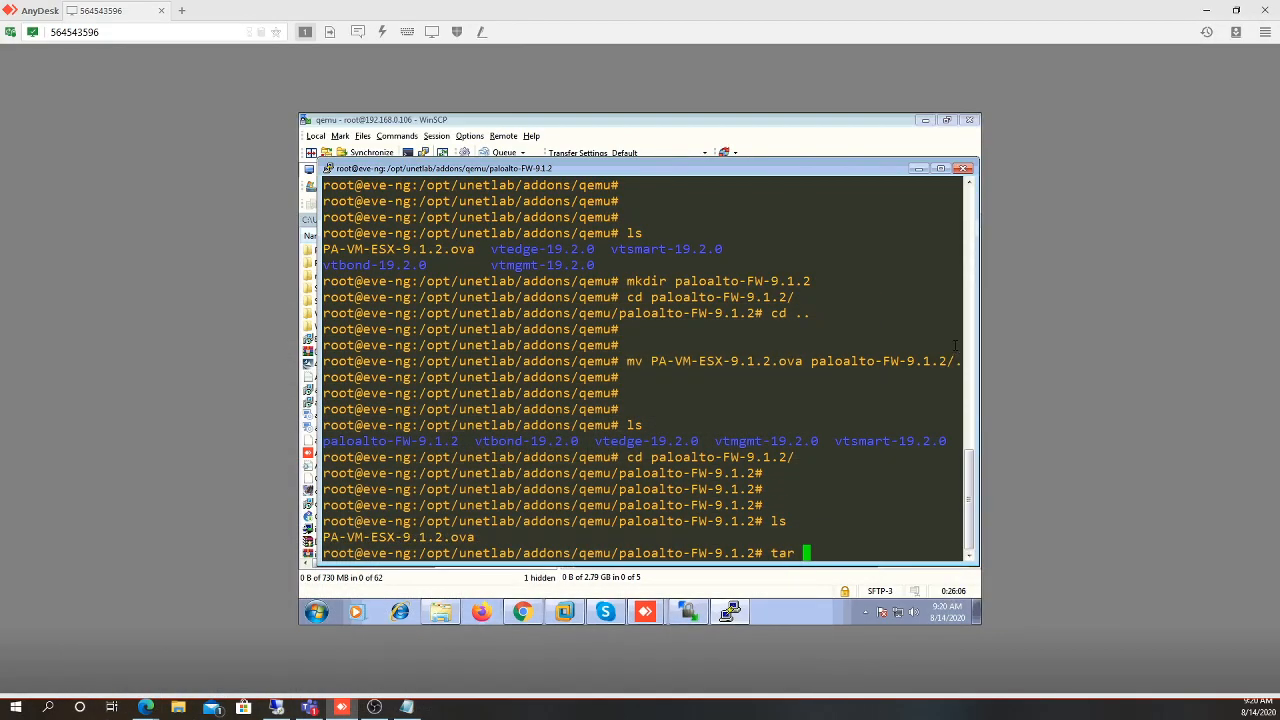
type("vxf PA")
key("Tab")
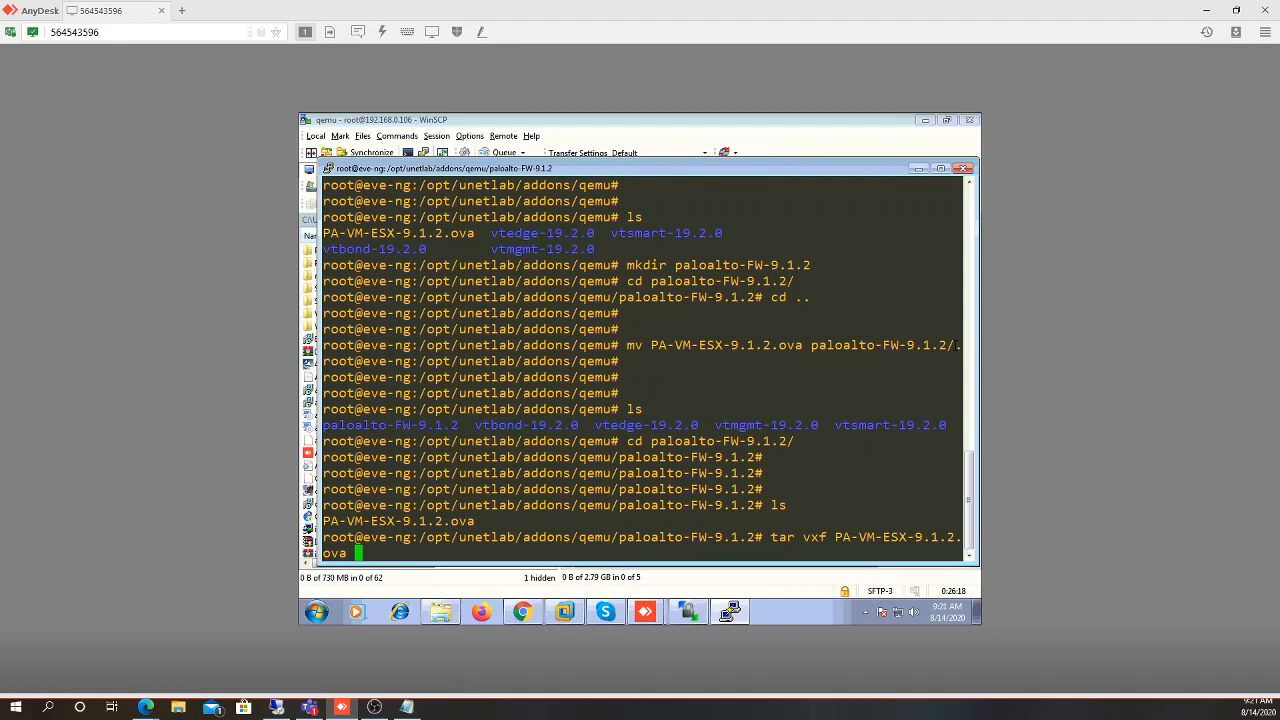
key("Return")
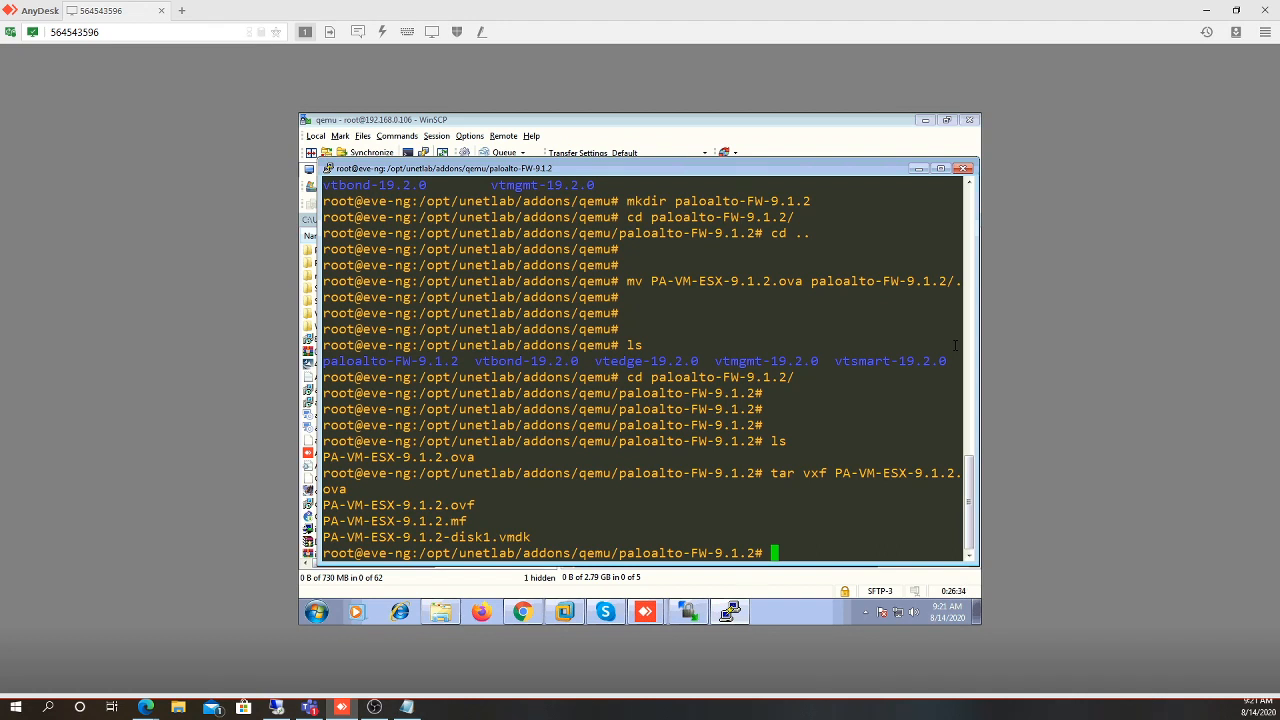
type("ls")
key("Return")
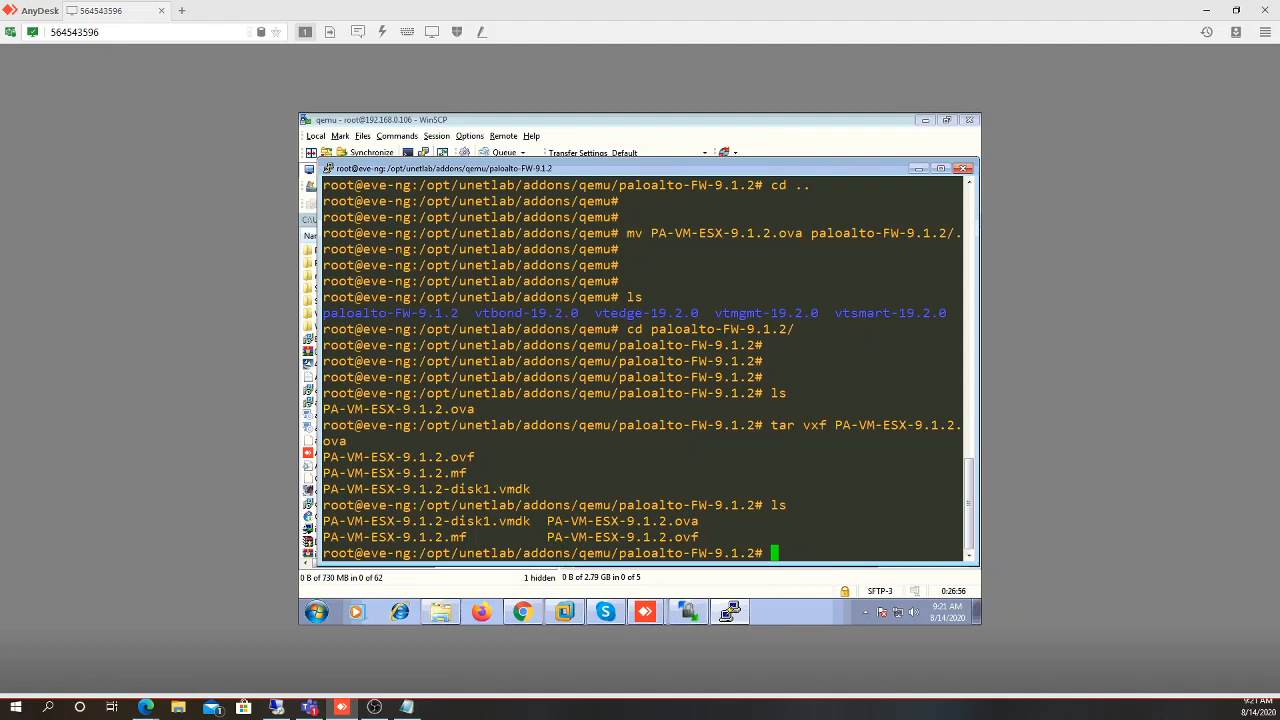
key("alt+Tab")
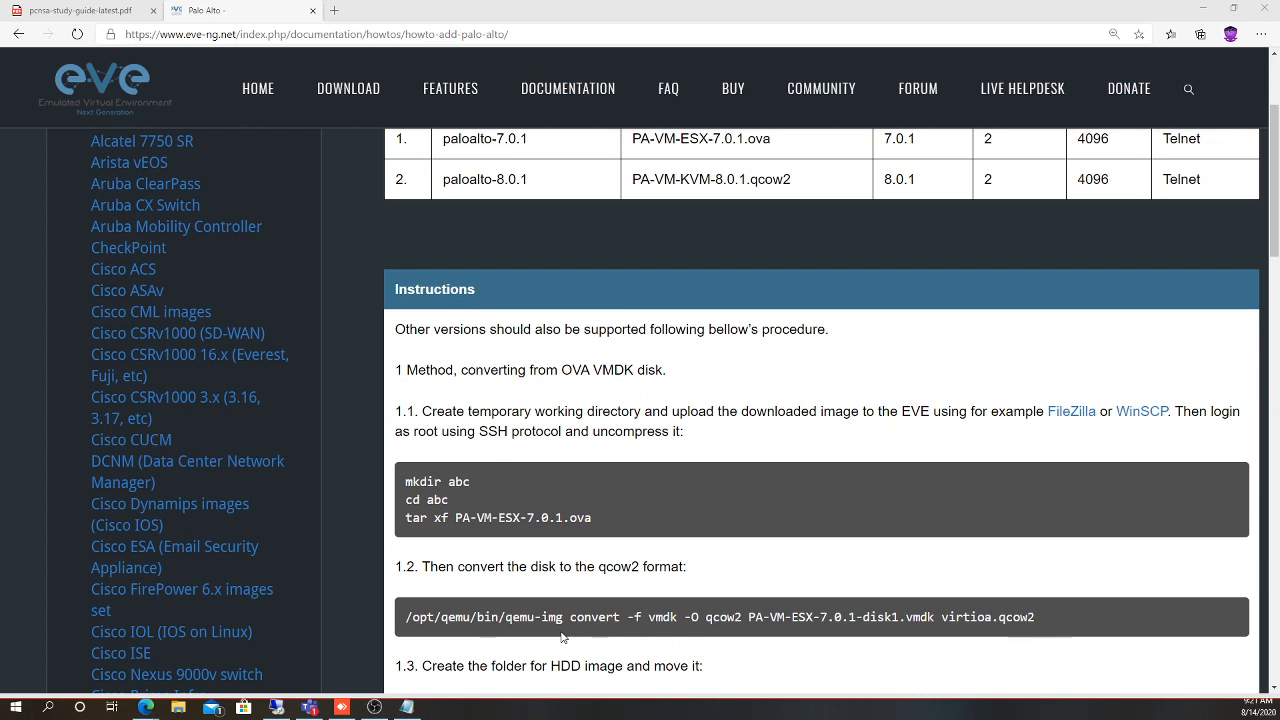
Start typing the /opt/qemu/bin tool path, checking the how-to page for the command
key("alt+Tab")
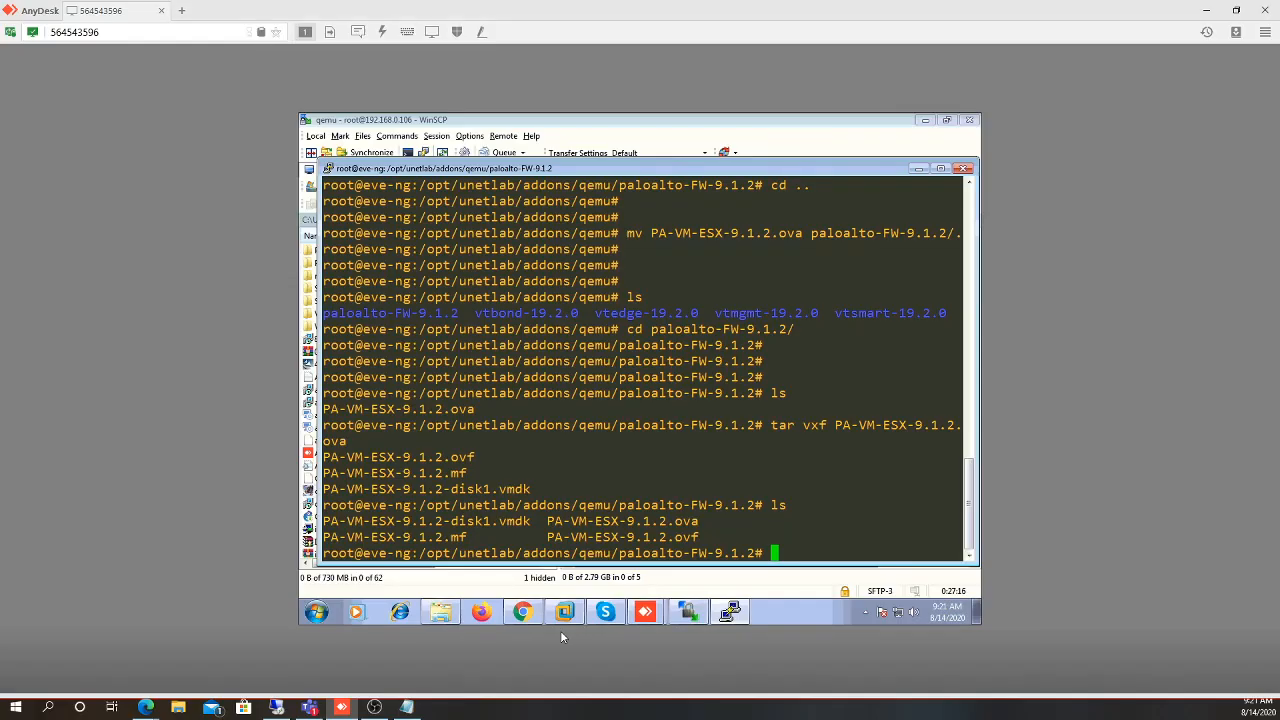
type("/opt/qemu/bin/i")
key("Tab")
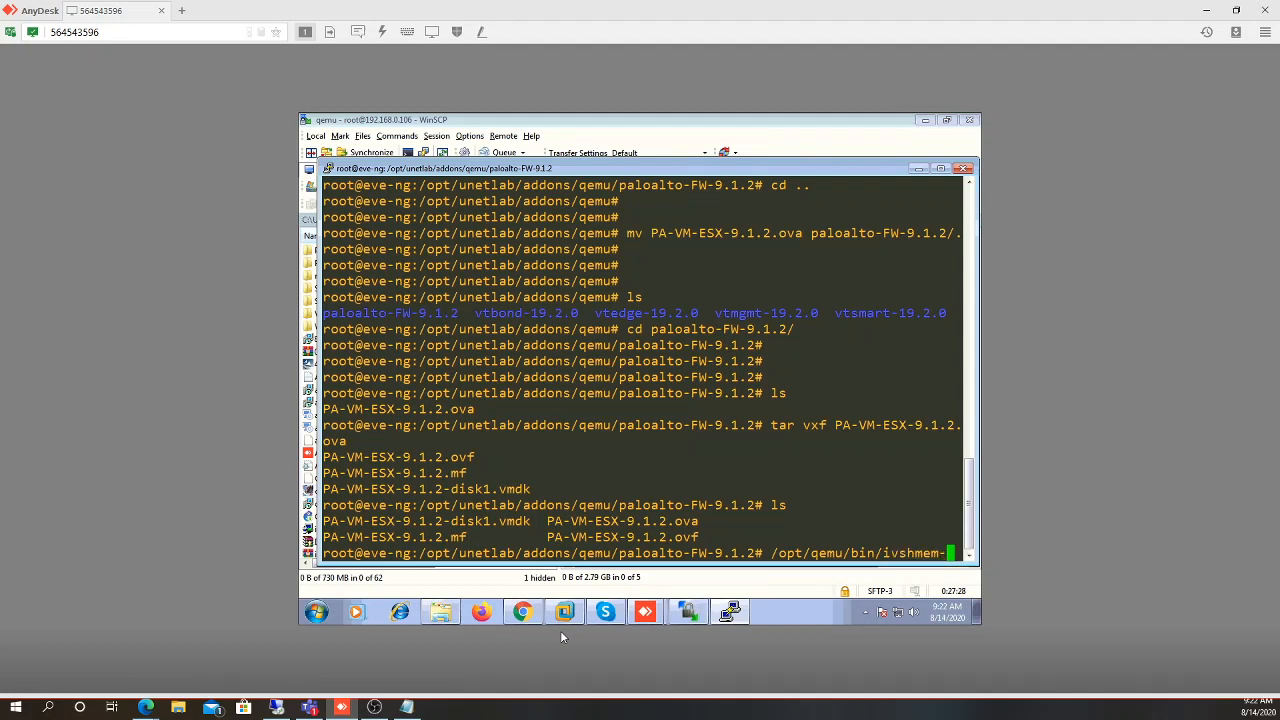
key("BackSpace")
key("BackSpace")
key("BackSpace")
key("BackSpace")
key("BackSpace")
key("BackSpace")
key("BackSpace")
key("BackSpace")
key("alt+Tab")
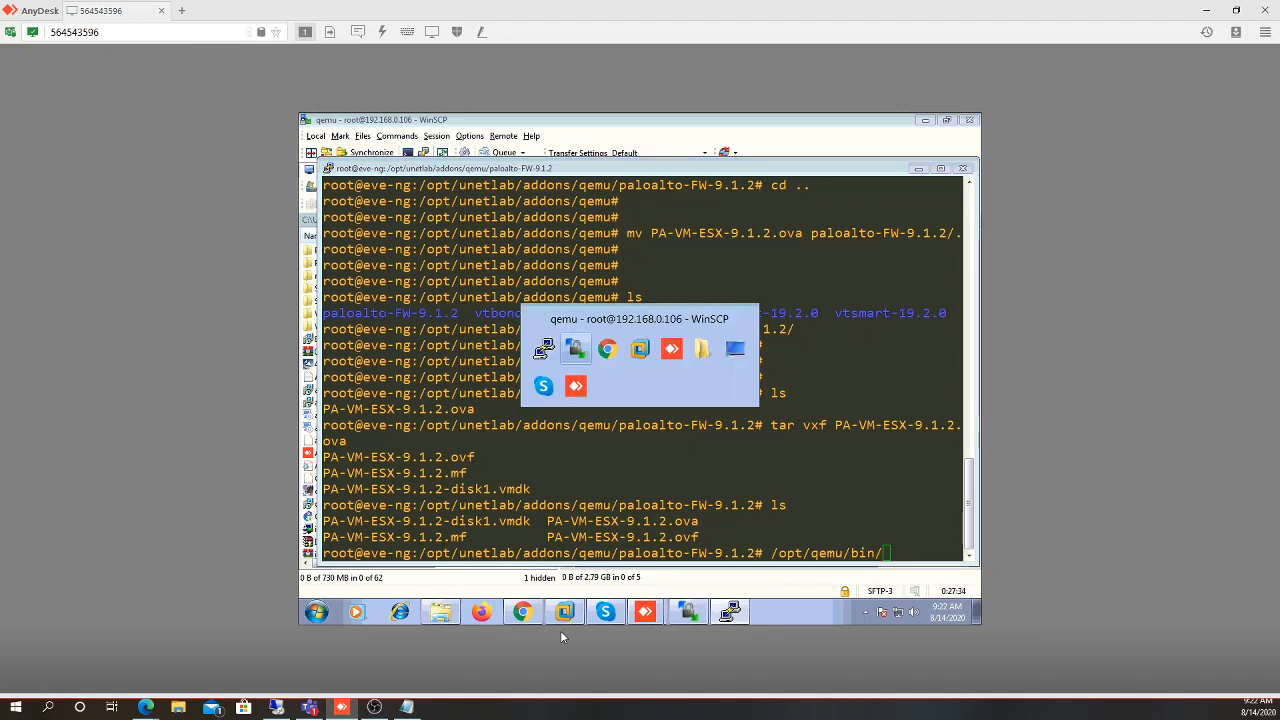
key("alt+Tab")
key("alt+Tab")
key("alt+Tab")
key("alt+Tab")
key("alt+Tab")
key("alt+Tab")
key("alt+Tab")
key("alt+Tab")
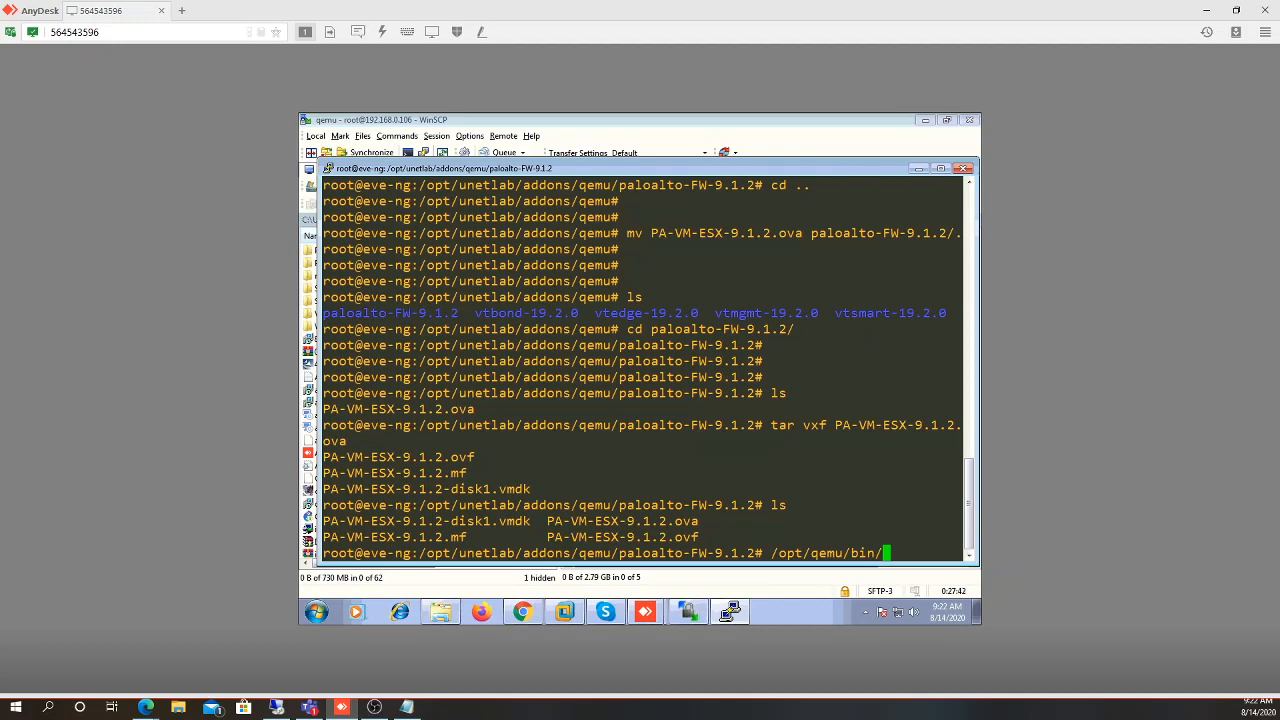
key("alt+Tab")
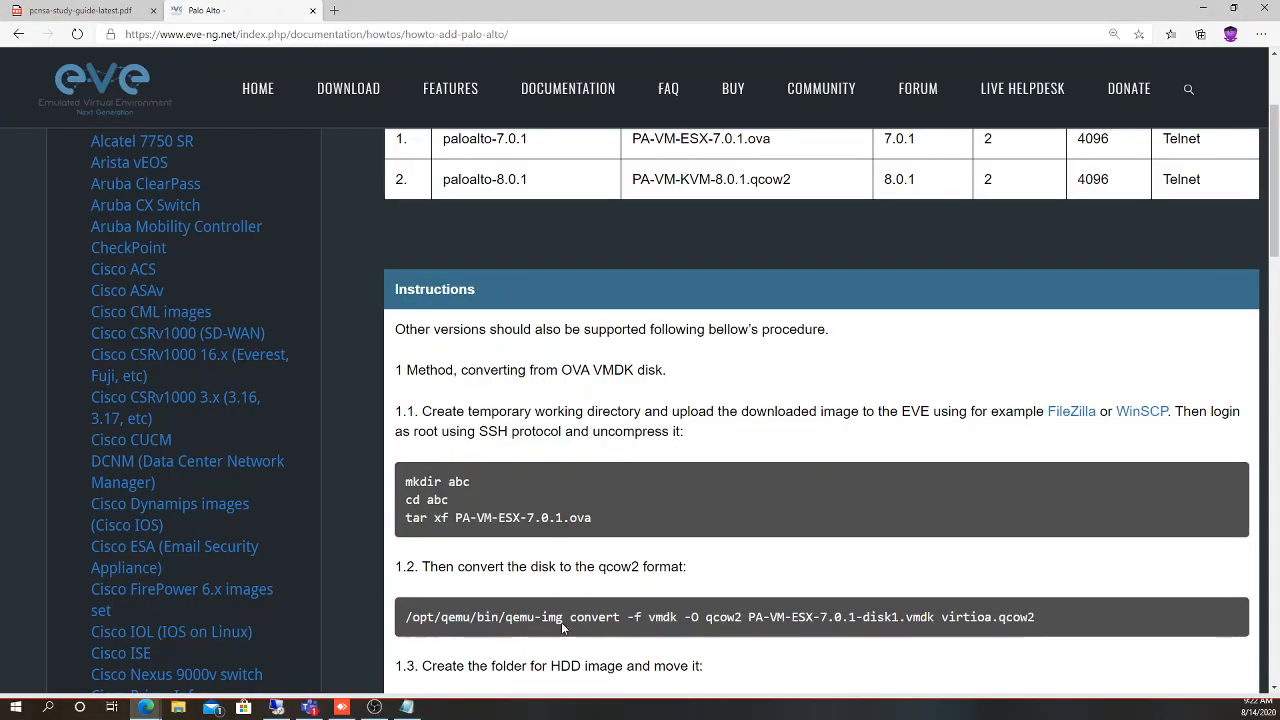
key("alt+Tab")
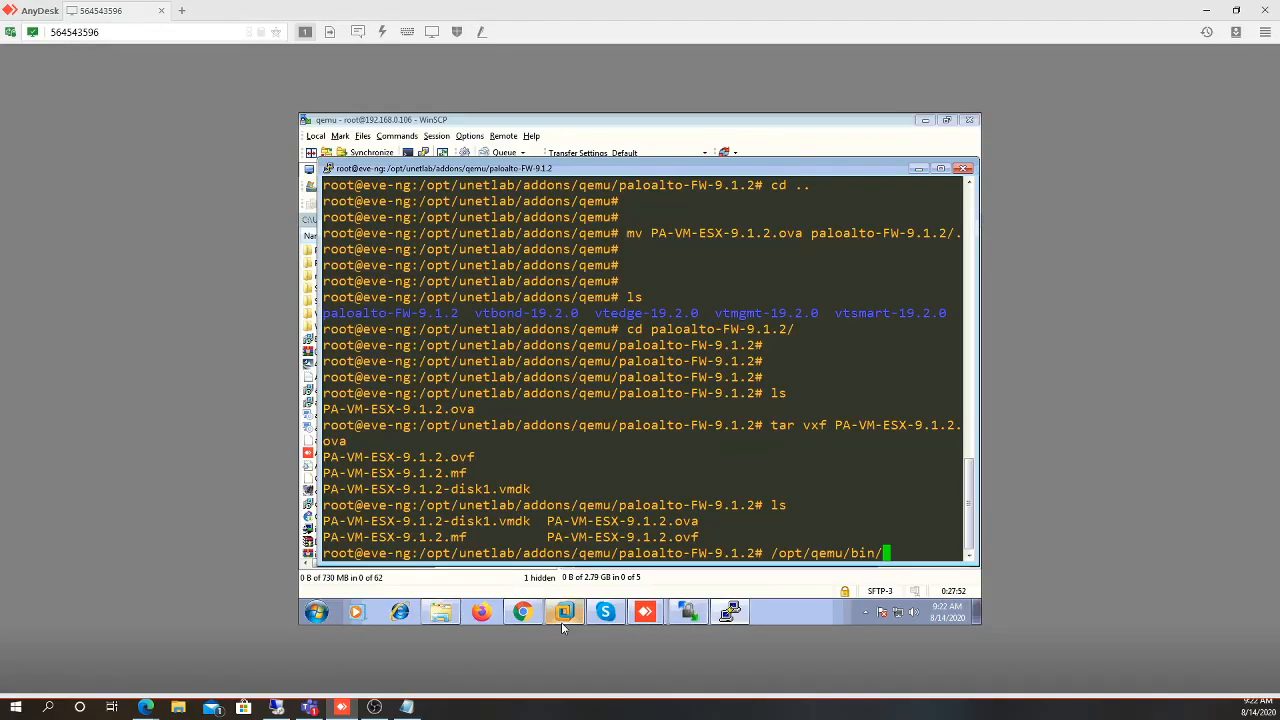
Run qemu-img -f vmdk -O qcow2 PA-VM-ESX-9.1.2-disk1.vmdk virtioa.qcow2, which fails on option -f
mouse_move(561, 622)
type("qemu-img")
type("-f ")
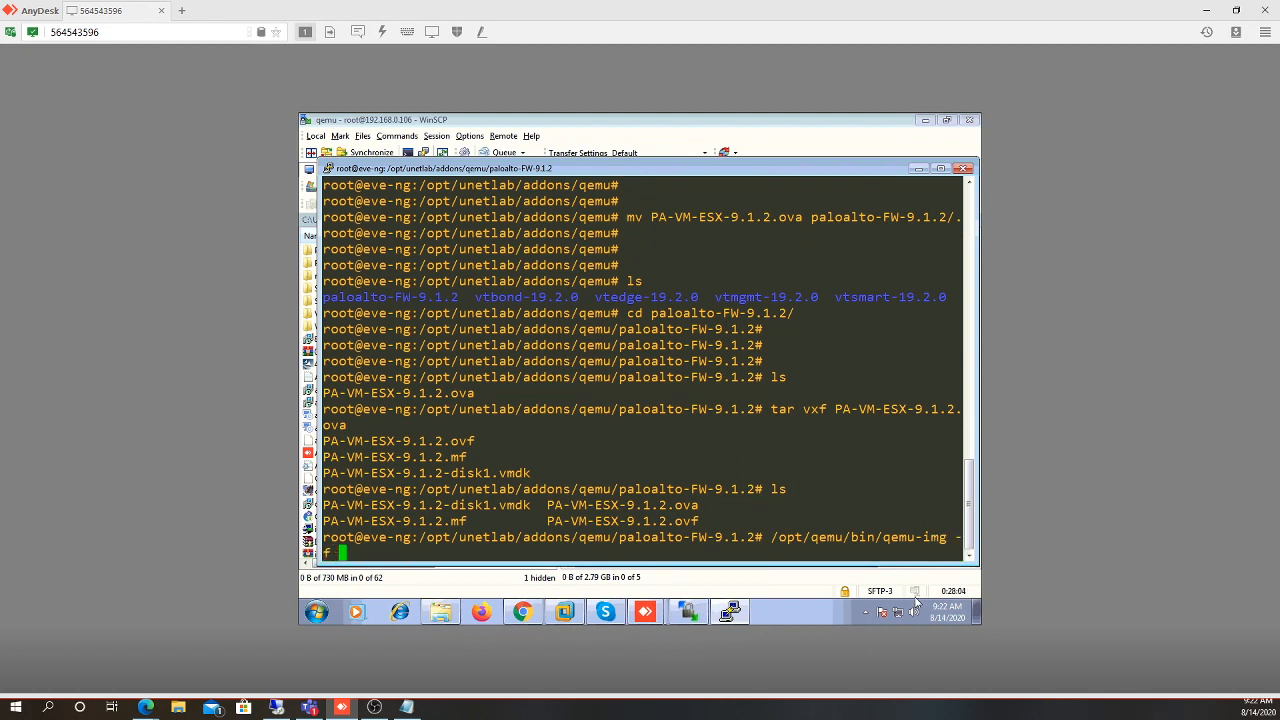
type("vmdk -O")
type("qcow2")
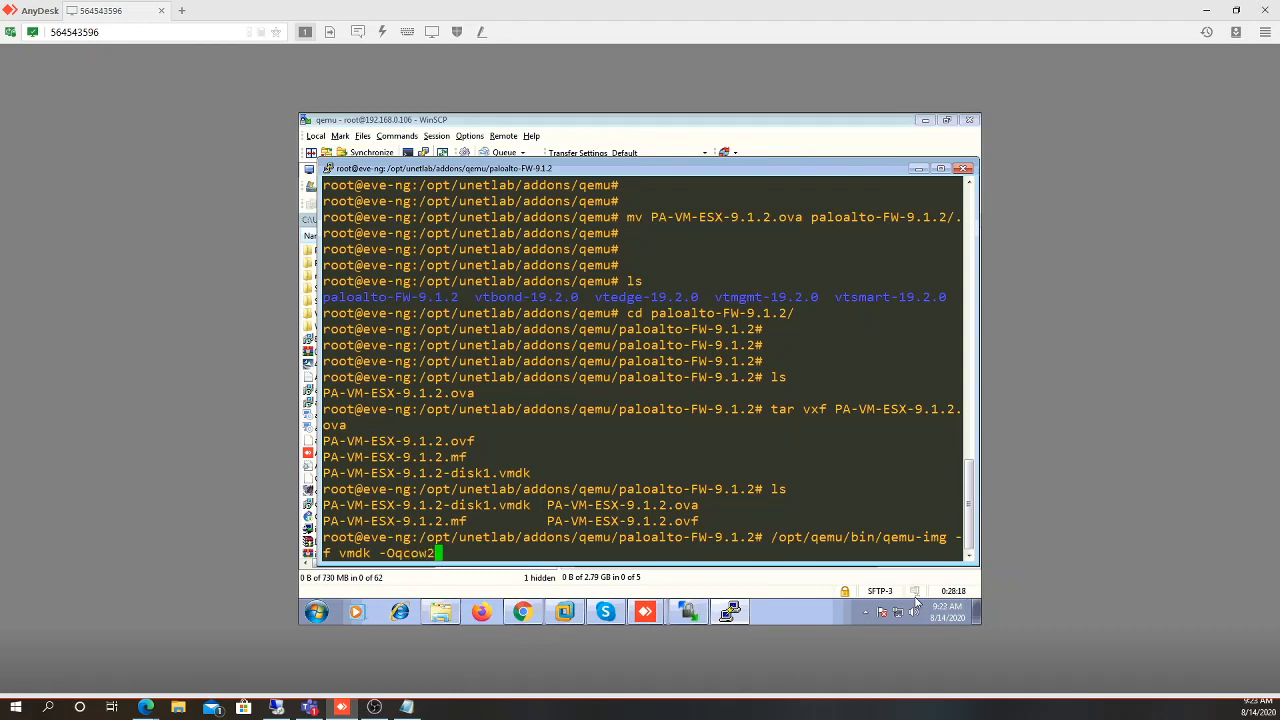
key("Left")
key("Left")
key("Left")
key("Left")
key("Left")
key("Right")
key("Right")
key("Right")
key("Right")
key("Right")
type("PA")
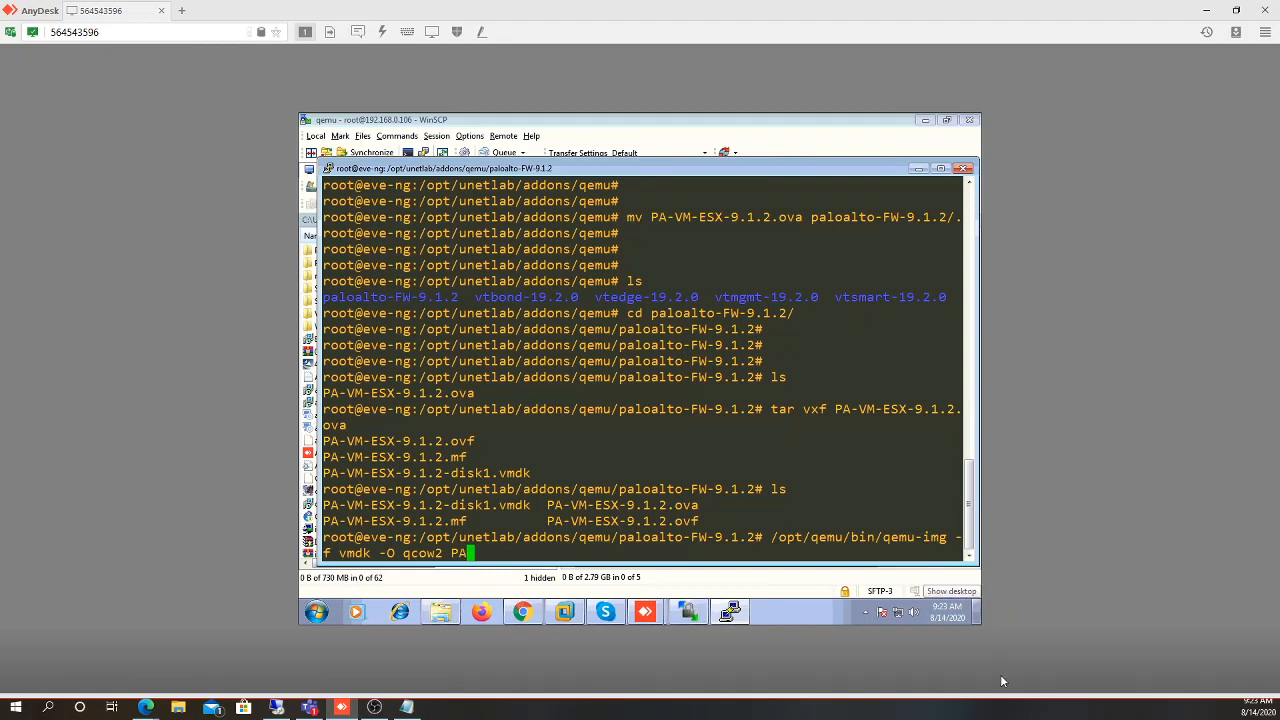
key("Tab")
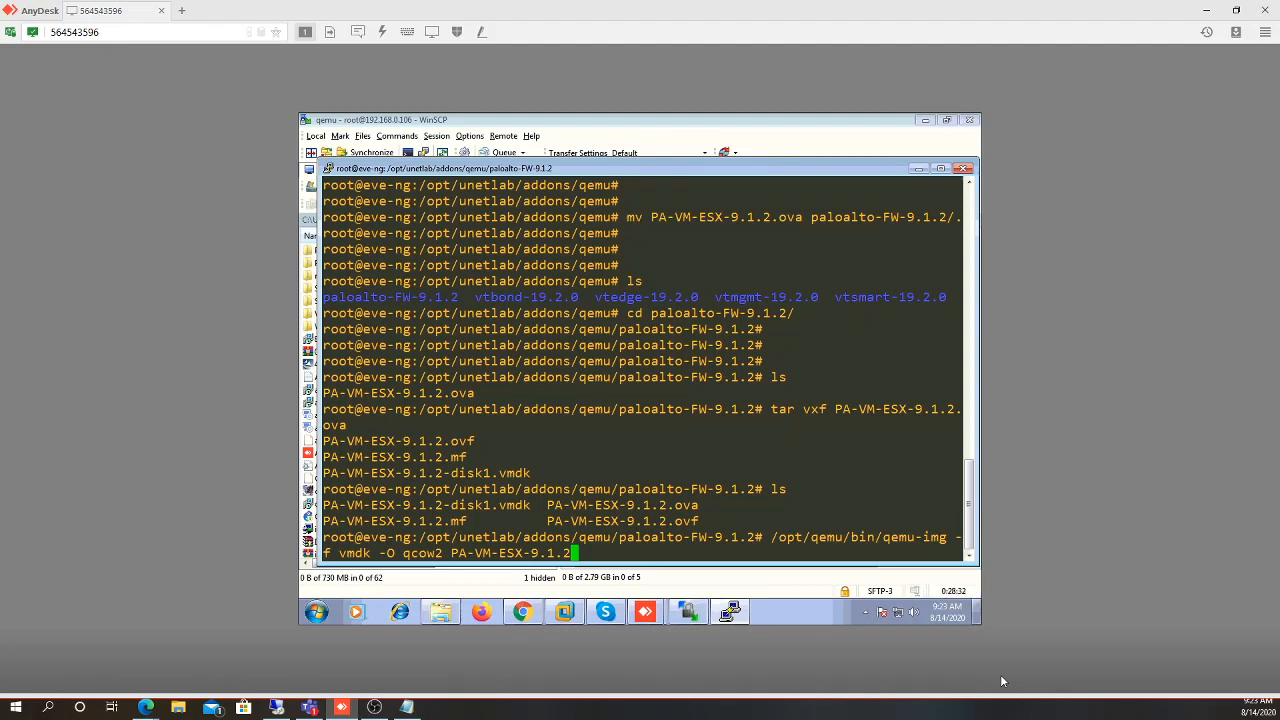
type("-d")
key("Tab")
type("virtioa.qc")
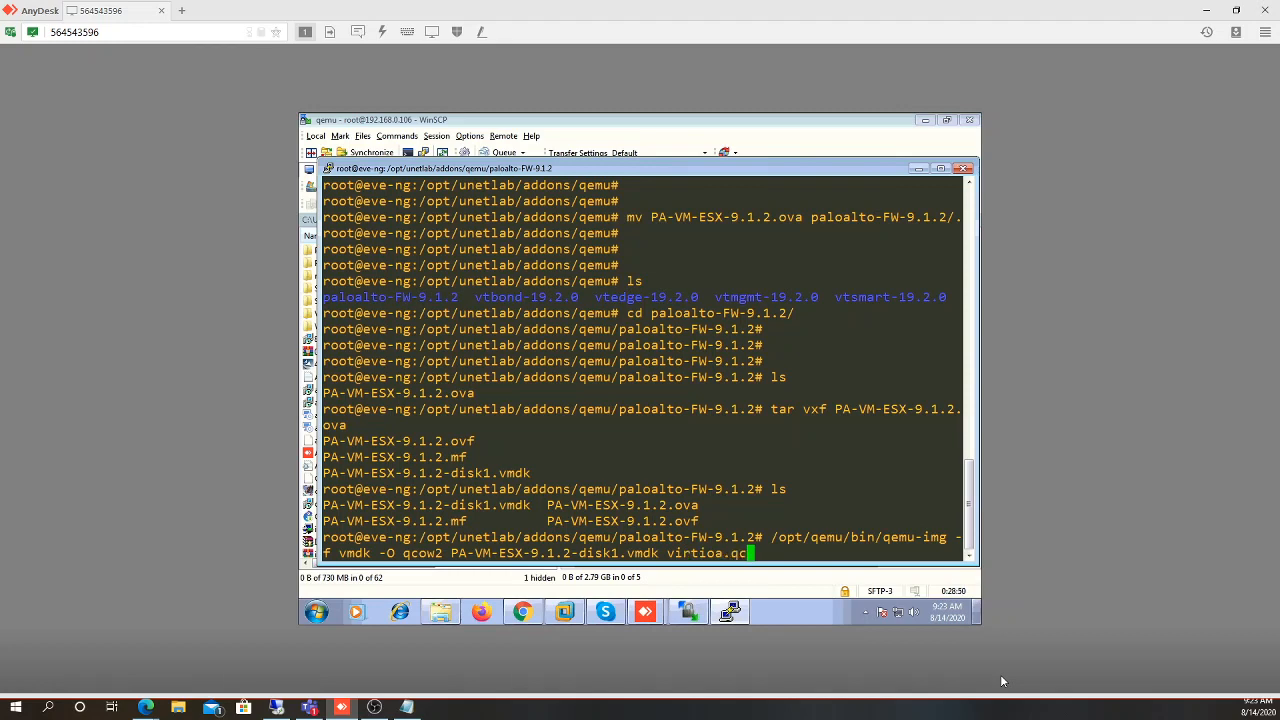
type("ow2")
key("Return")
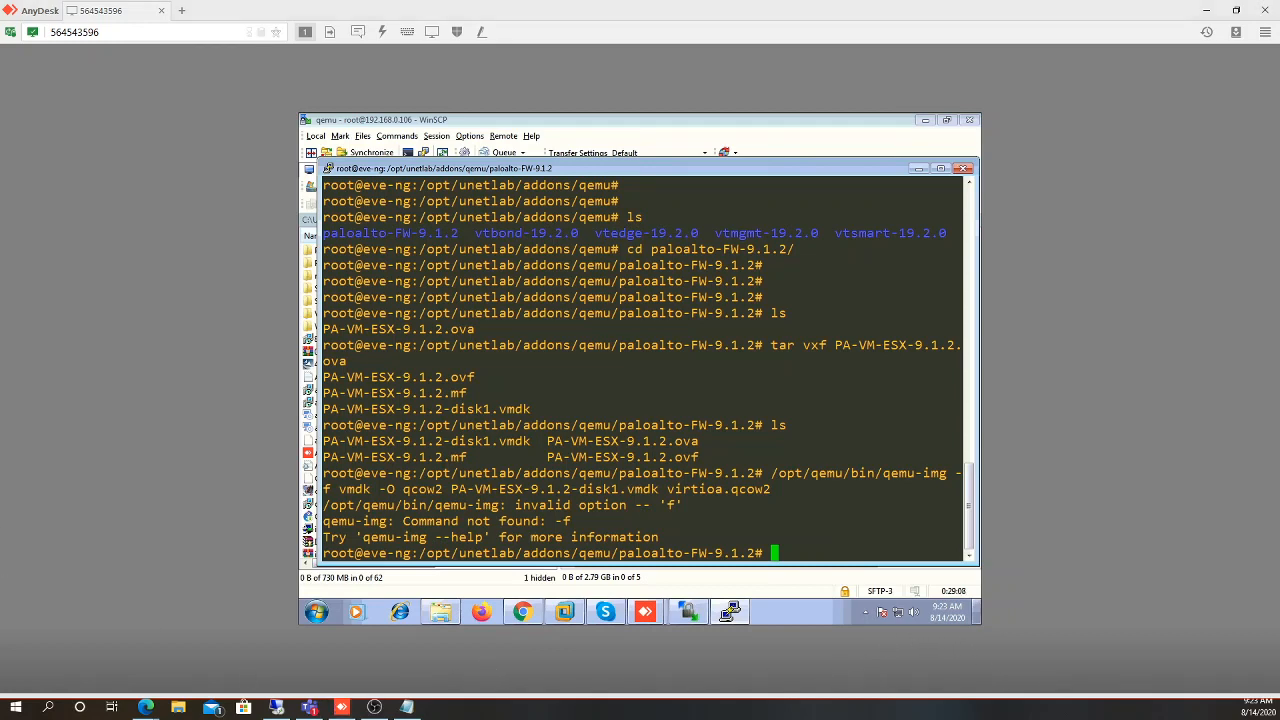
Recall the qemu-img command, insert 'convert', and rerun it to produce virtioa.qcow2
key("alt+Tab")
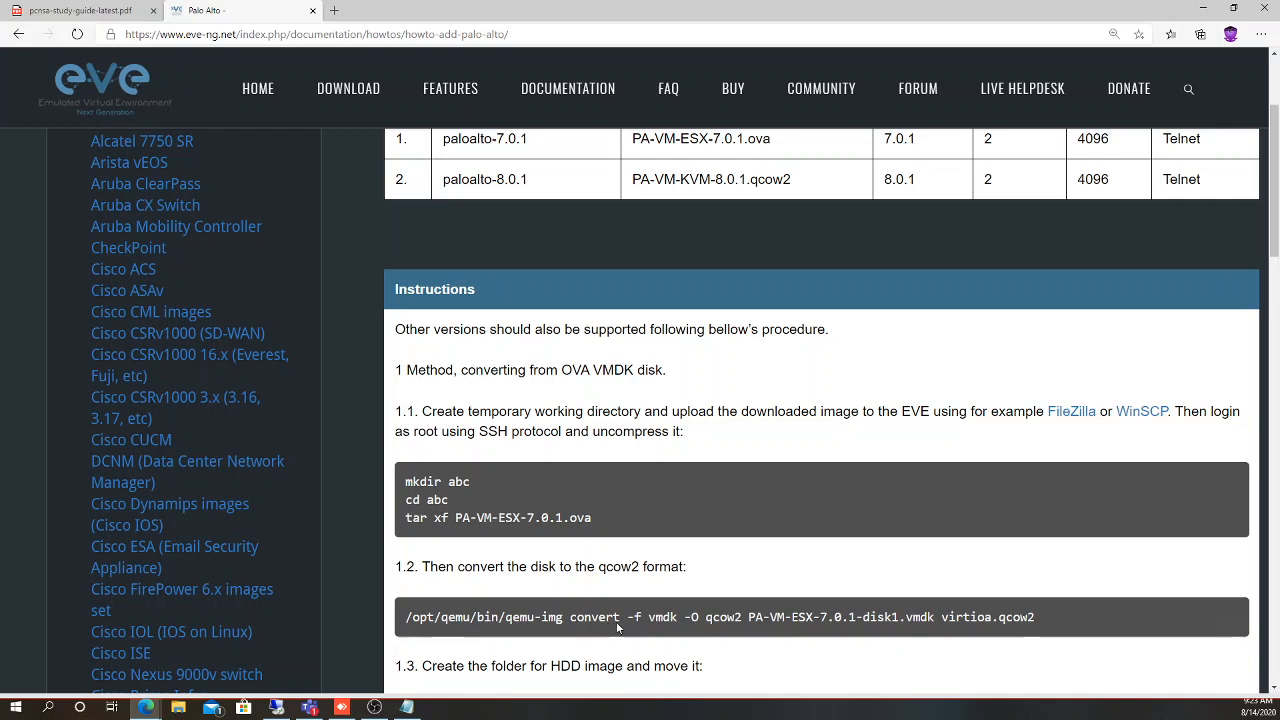
left_click(342, 707)
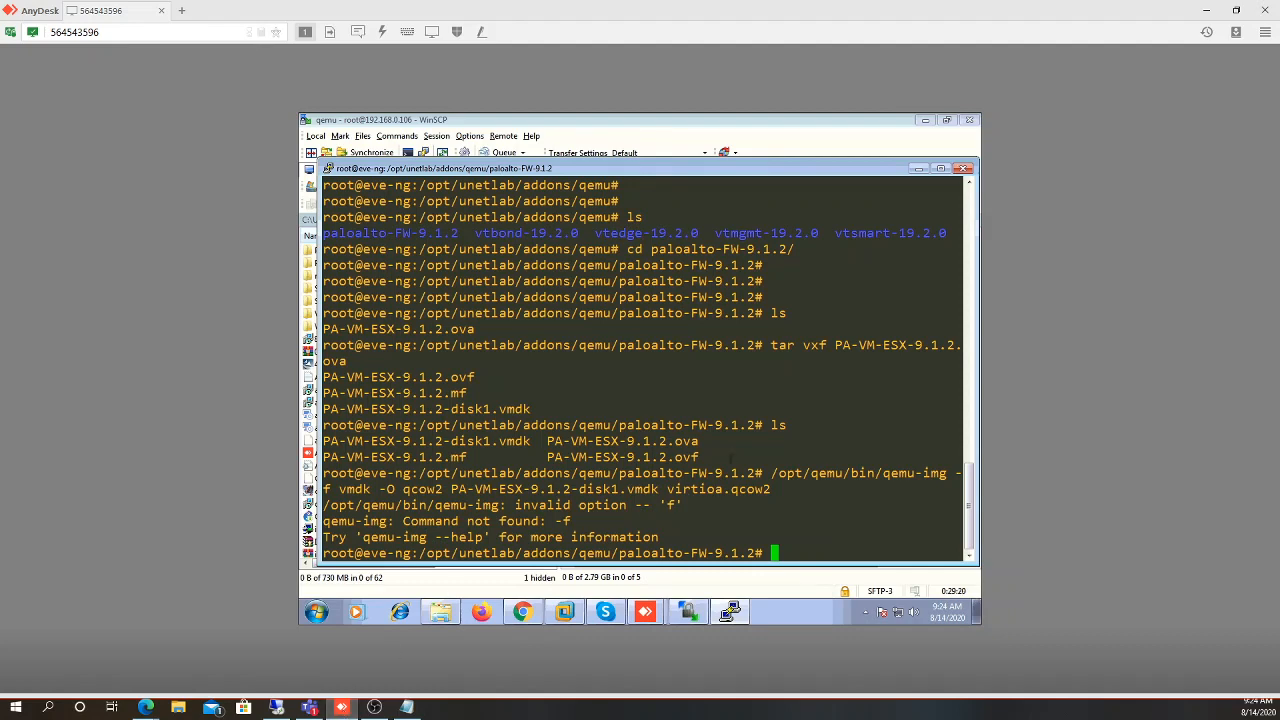
key("Up")
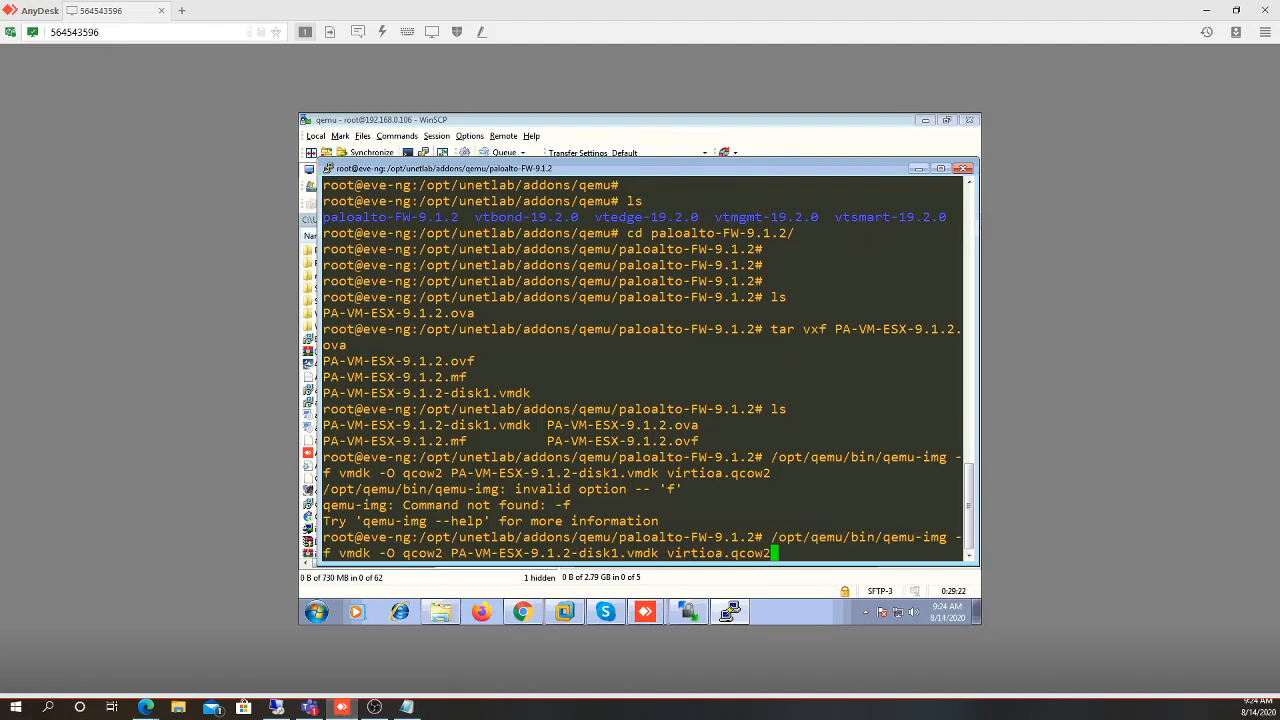
key("Left")
key("Left")
key("Left")
key("Left")
key("Left")
key("Left")
key("Left")
key("Left")
key("Left")
key("Left")
key("Left")
key("Left")
key("Left")
key("Left")
key("Left")
key("Left")
key("Left")
key("Left")
key("Left")
key("Left")
key("Left")
key("Left")
key("Left")
key("Left")
key("Left")
key("Left")
key("Left")
key("Left")
key("Left")
key("Left")
key("Left")
key("Left")
key("Left")
key("Left")
key("Left")
key("Left")
key("Left")
key("Left")
key("Left")
key("Left")
key("Left")
key("Right")
key("Right")
key("Right")
key("Right")
key("Right")
key("Right")
key("Right")
key("Right")
key("Right")
key("Right")
key("Right")
key("Right")
key("Right")
type("convert")
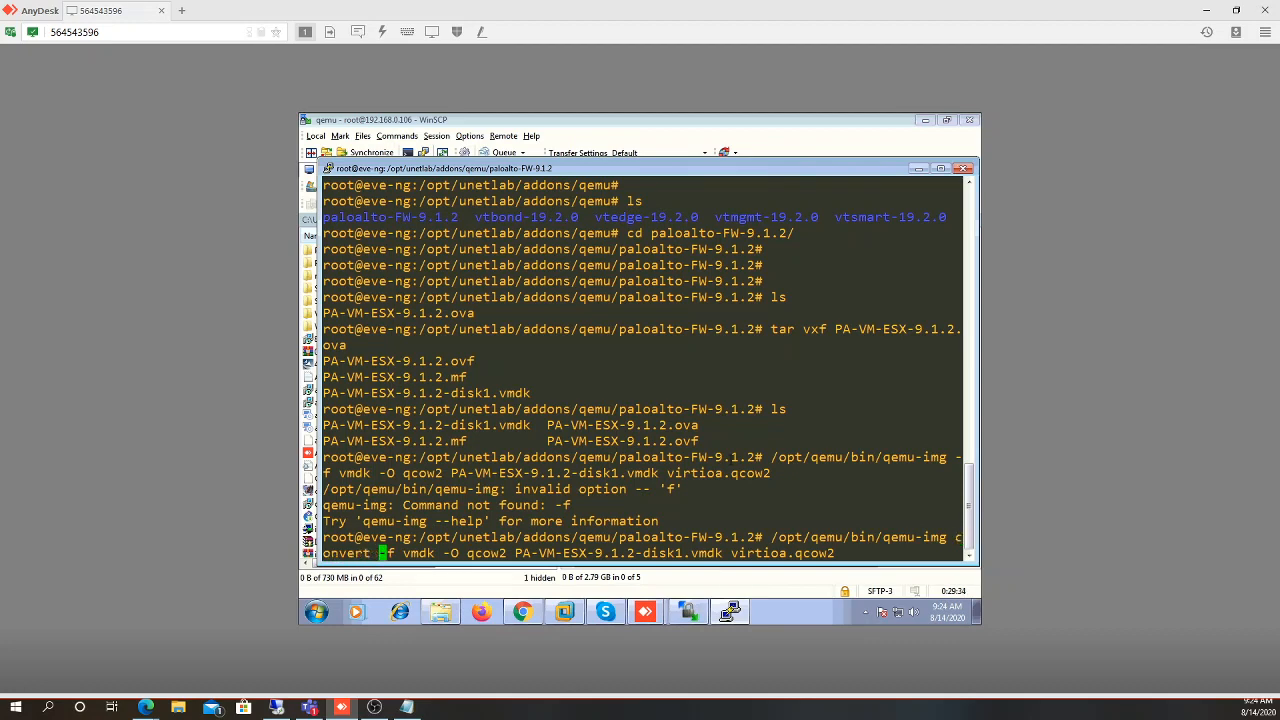
key("Return")
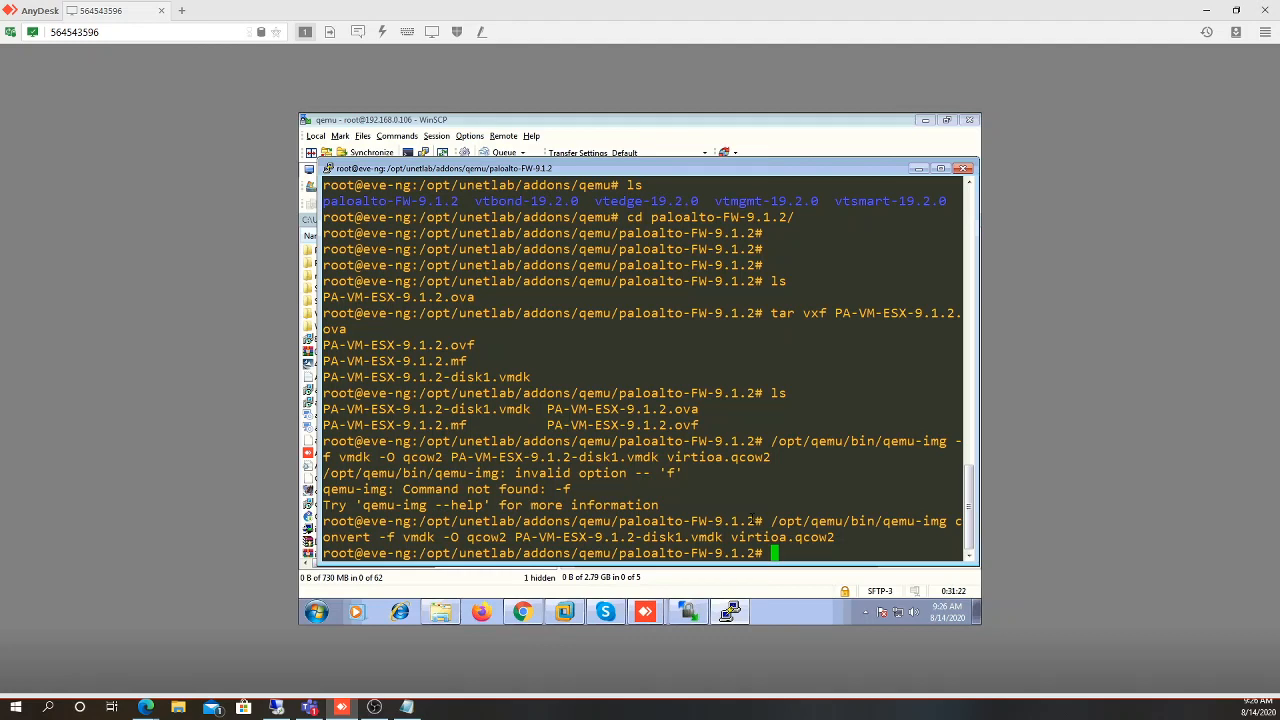
key("Return")
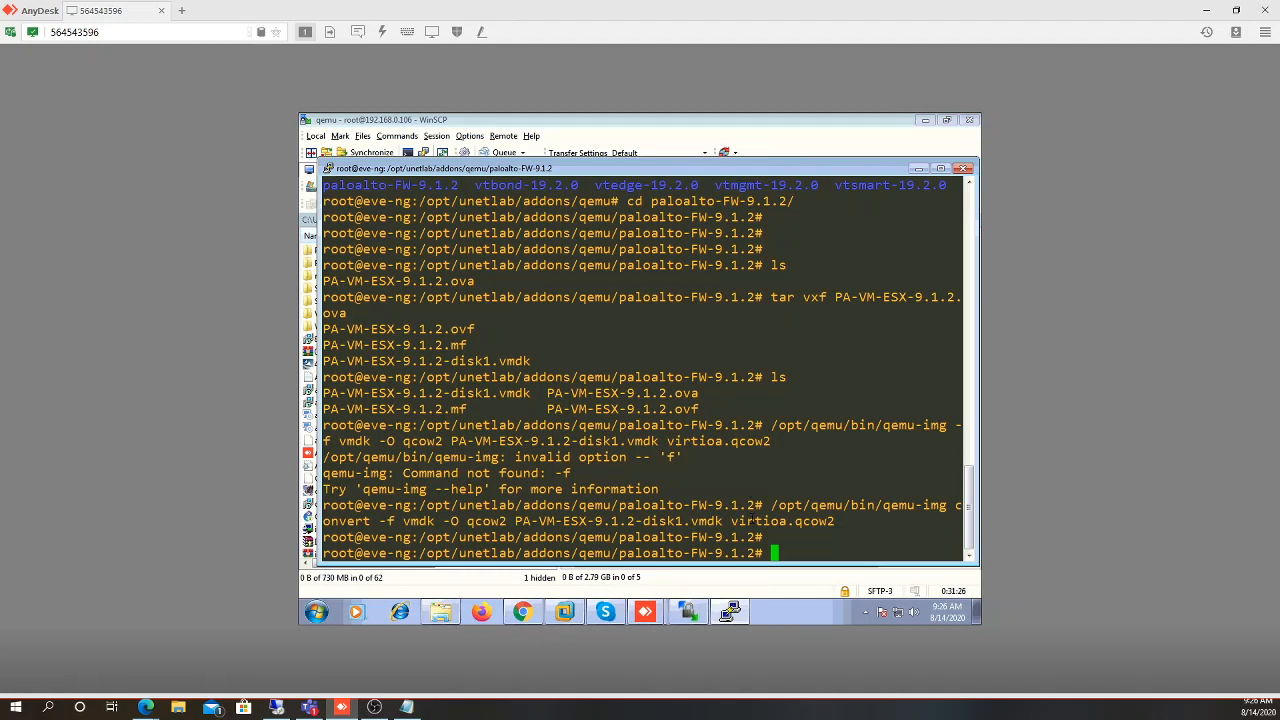
List the paloalto-FW-9.1.2 folder and delete the PA-VM-ESX-9.1.2* files with rm -f
type("ls")
key("Return")
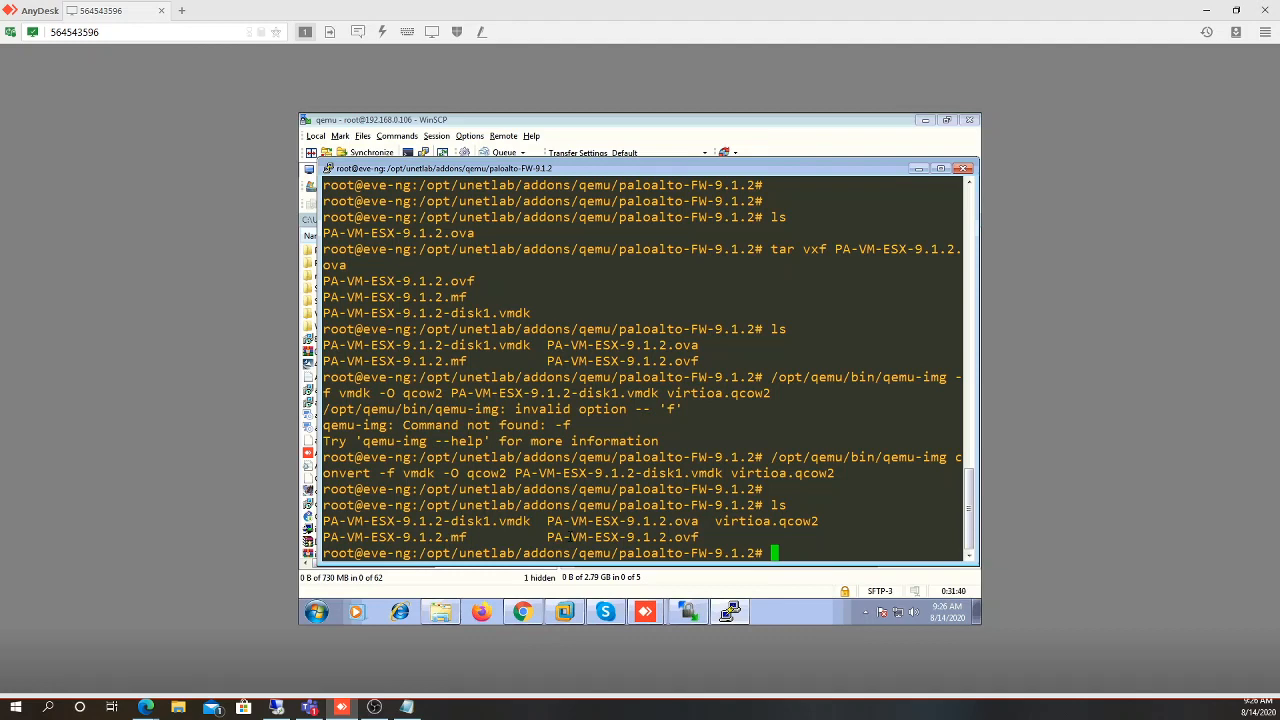
type("rm -f PA-")
key("Tab")
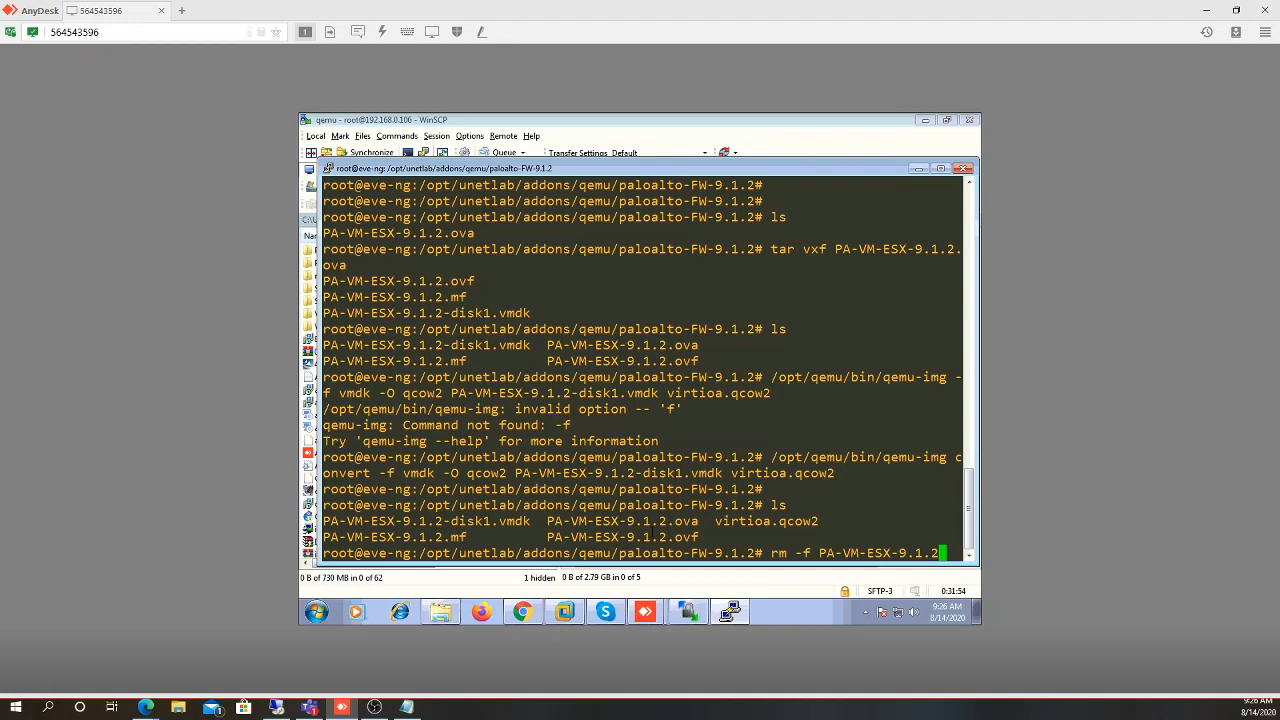
type("*")
key("Return")
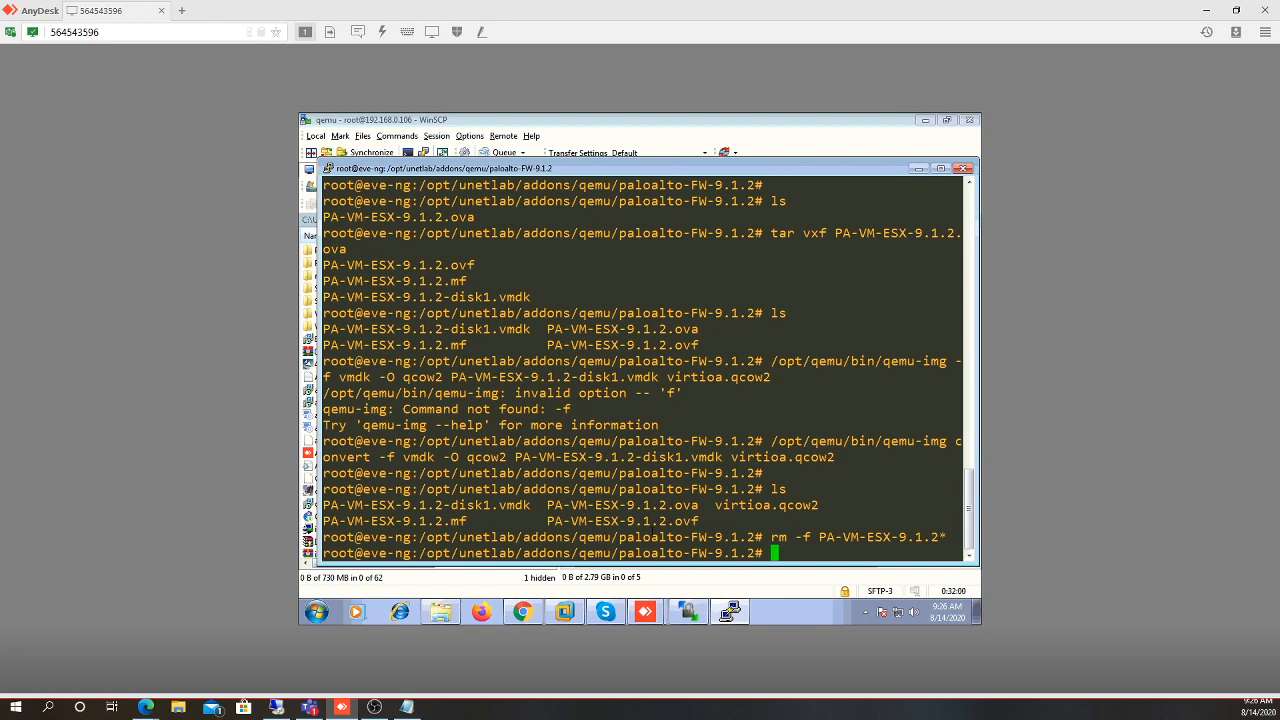
List the folder again to confirm only virtioa.qcow2 remains
key("Return")
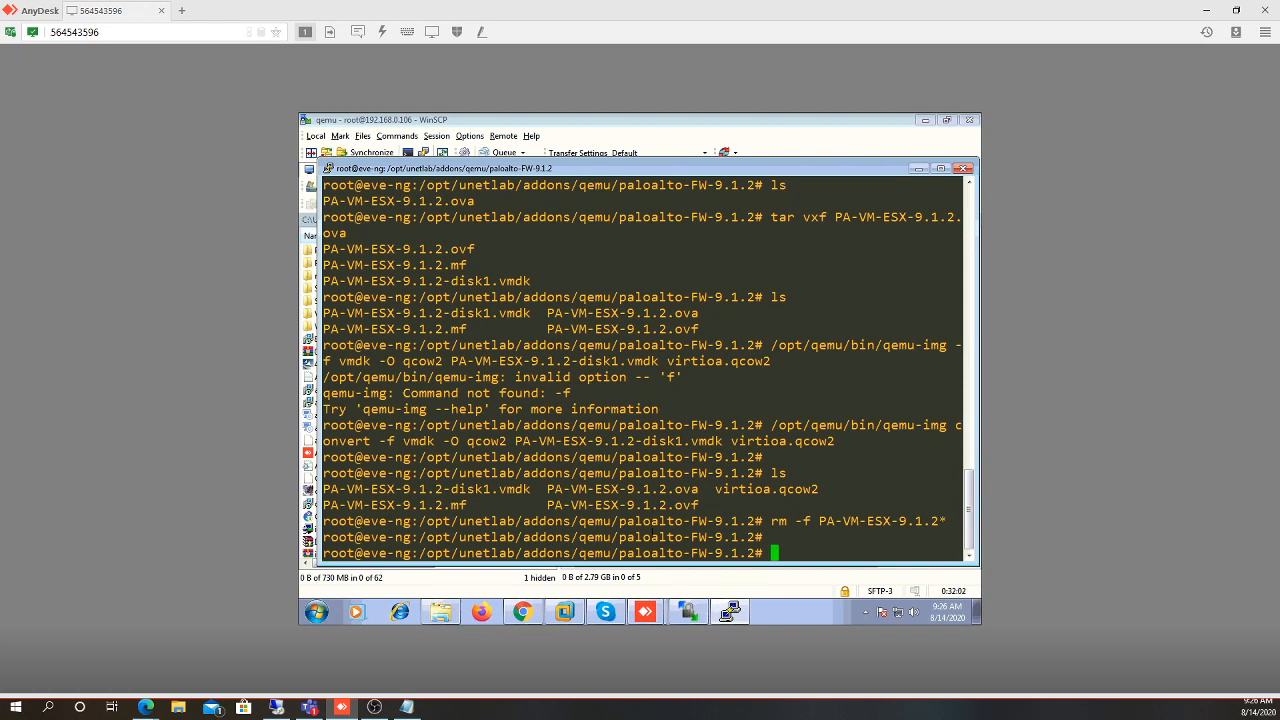
type("ls")
key("Return")
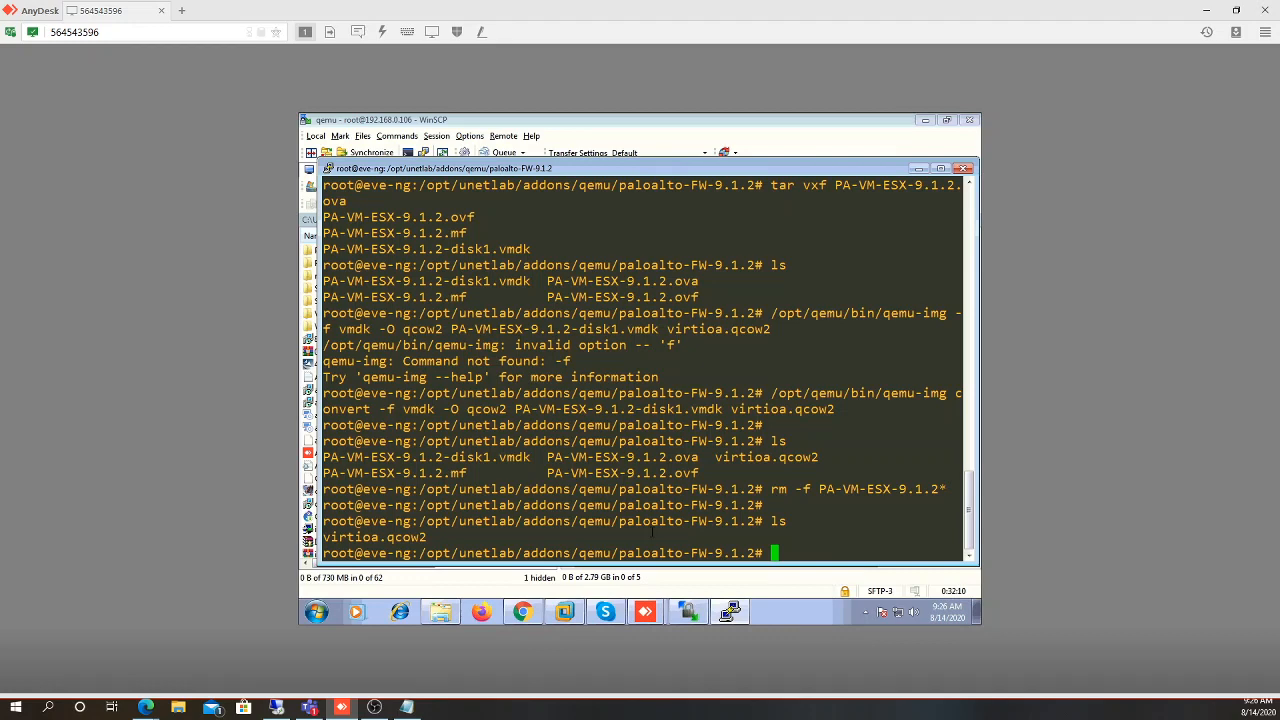
type("unl_wrapper -a fixpermissions")
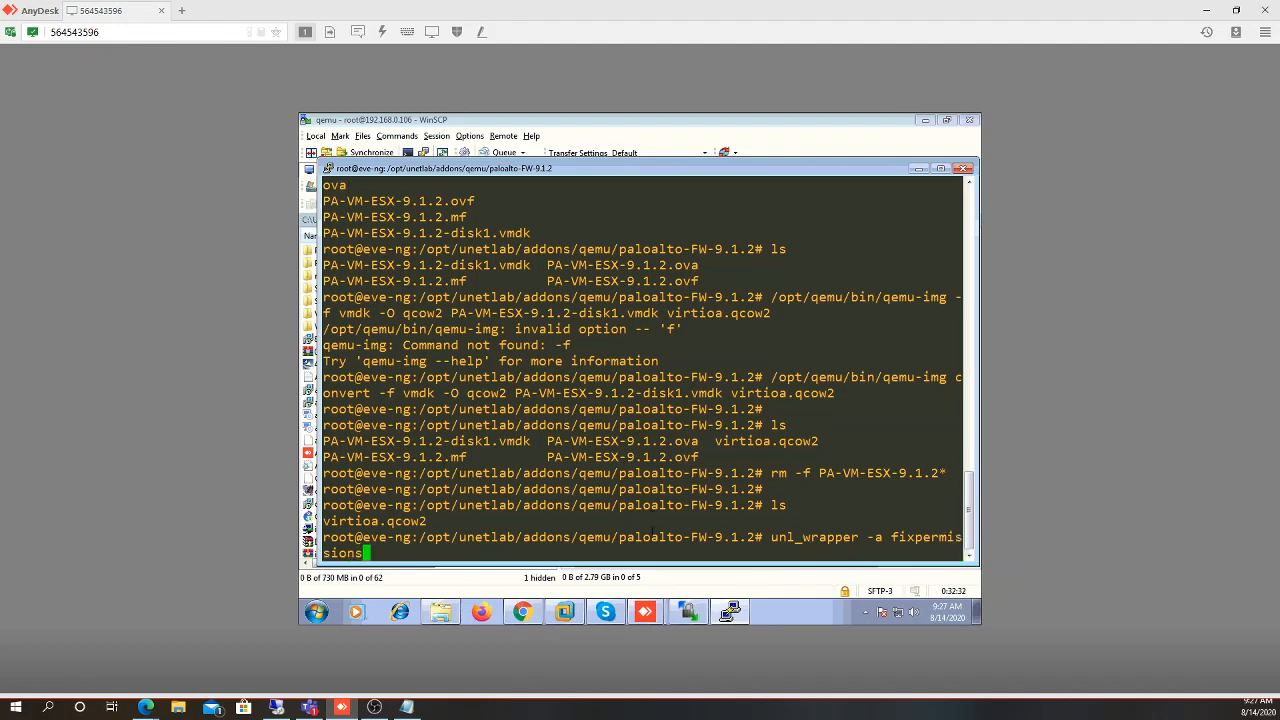
Run unl_wrapper -a fixpermissions, then return to the EVE lab topology in Chrome
key("Return")
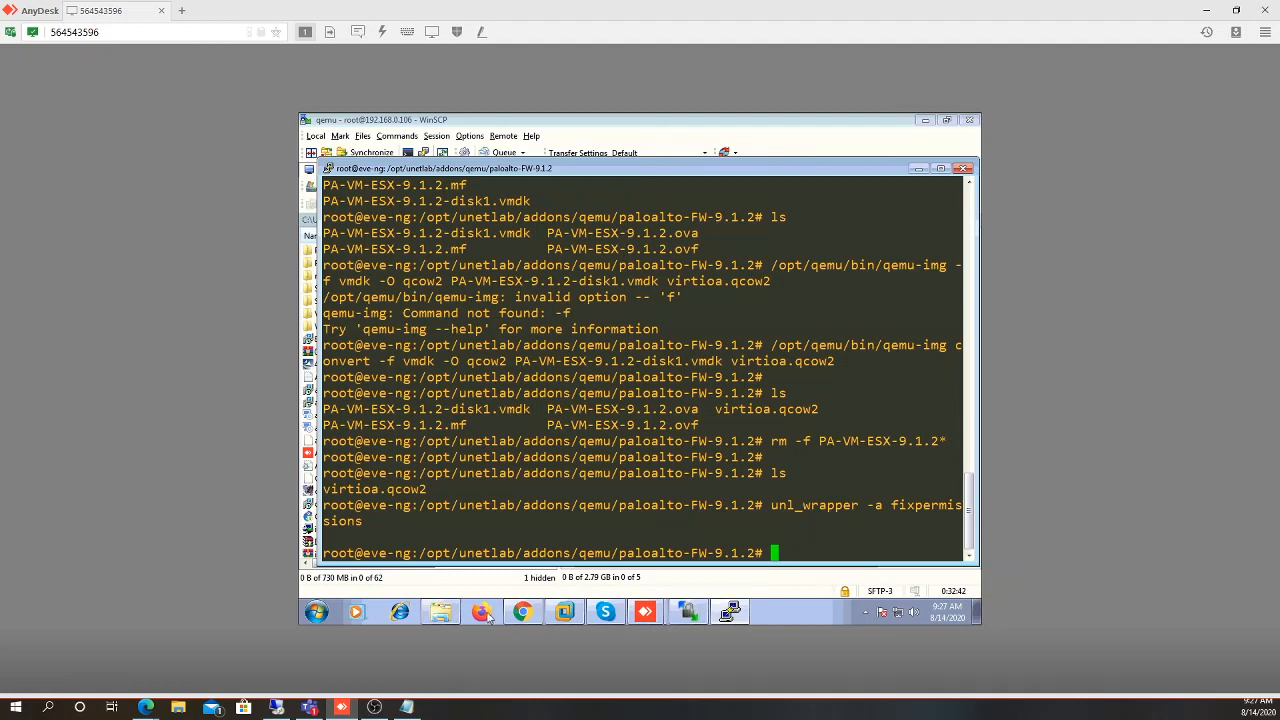
left_click(520, 613)
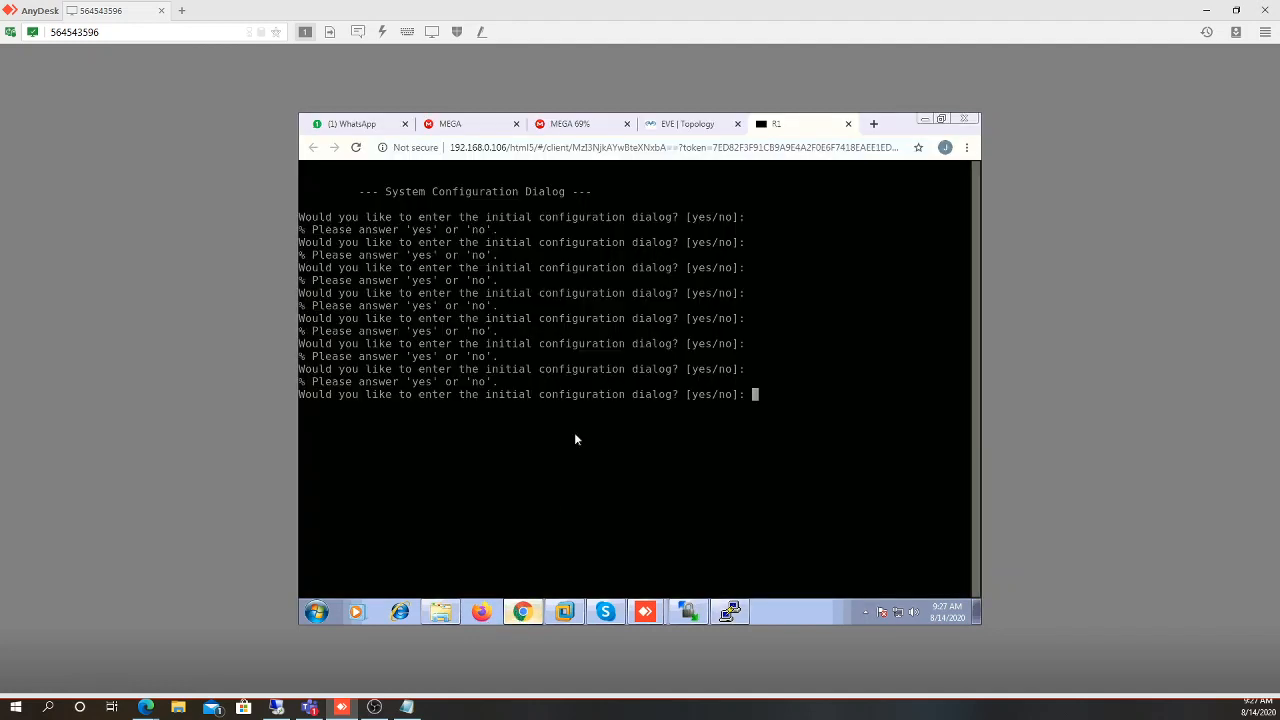
left_click(666, 125)
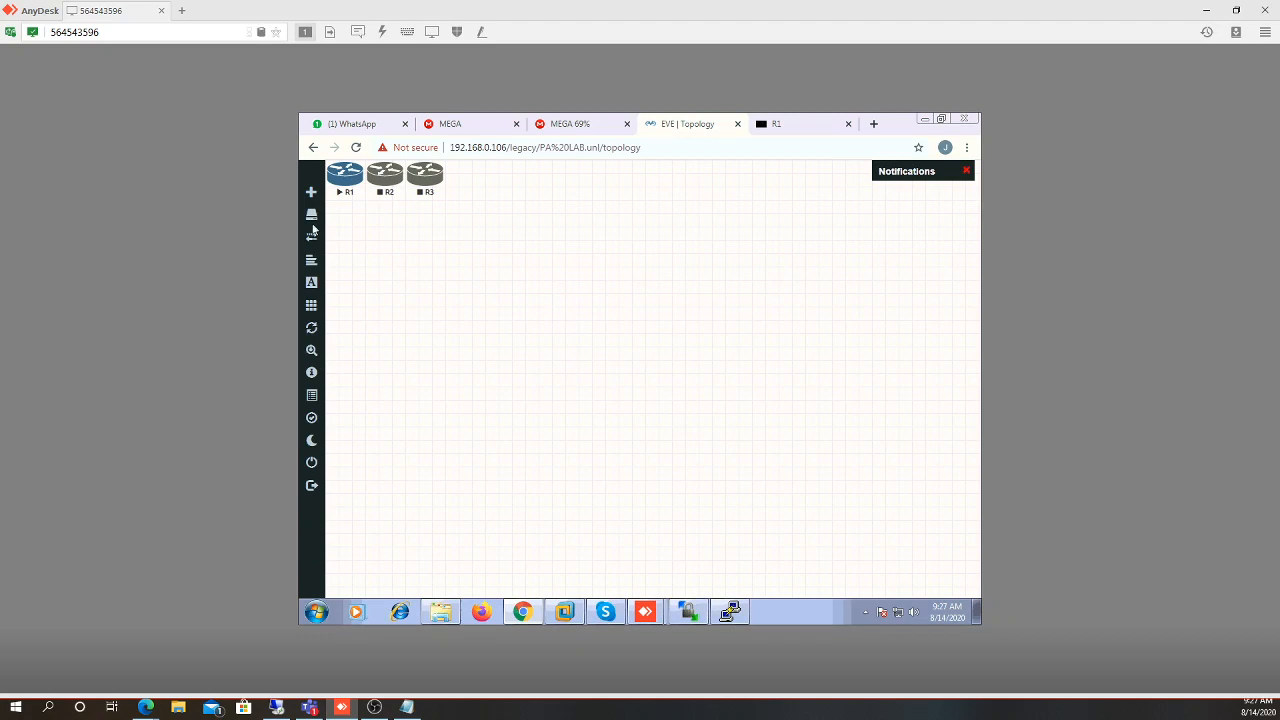
Start adding a new node and scroll the template list down to Palo Alto
left_click(313, 195)
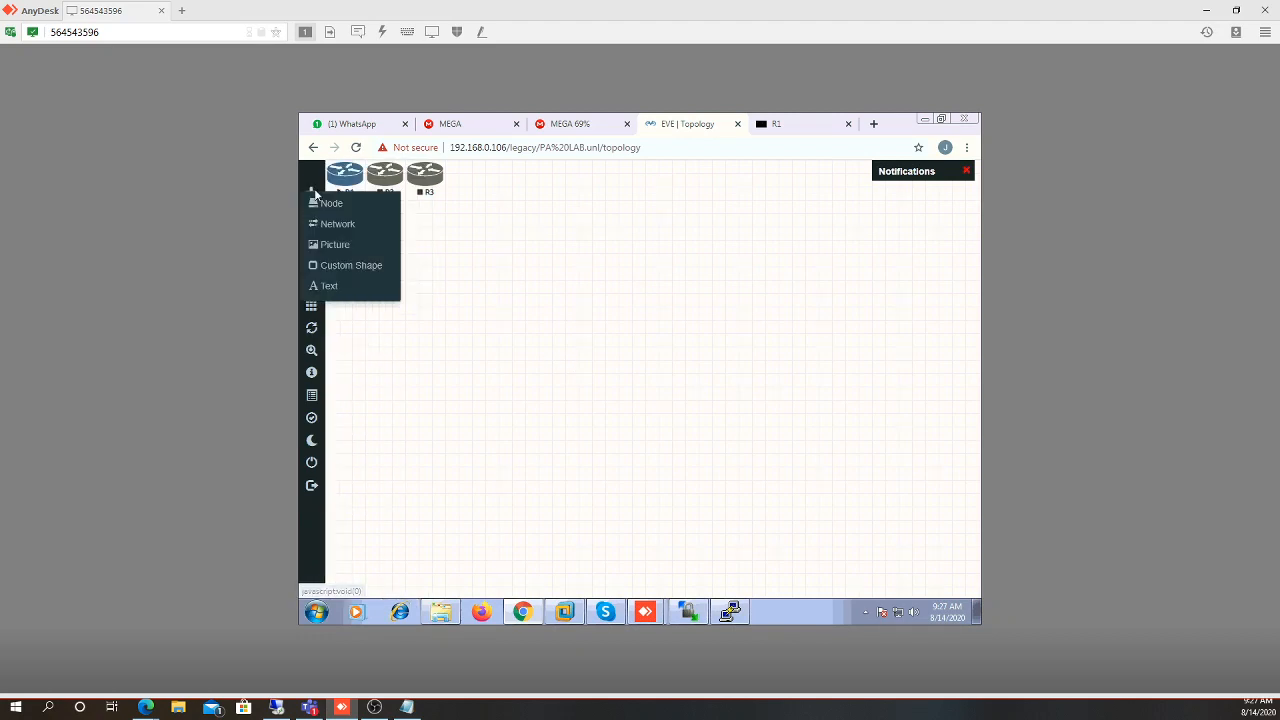
left_click(321, 204)
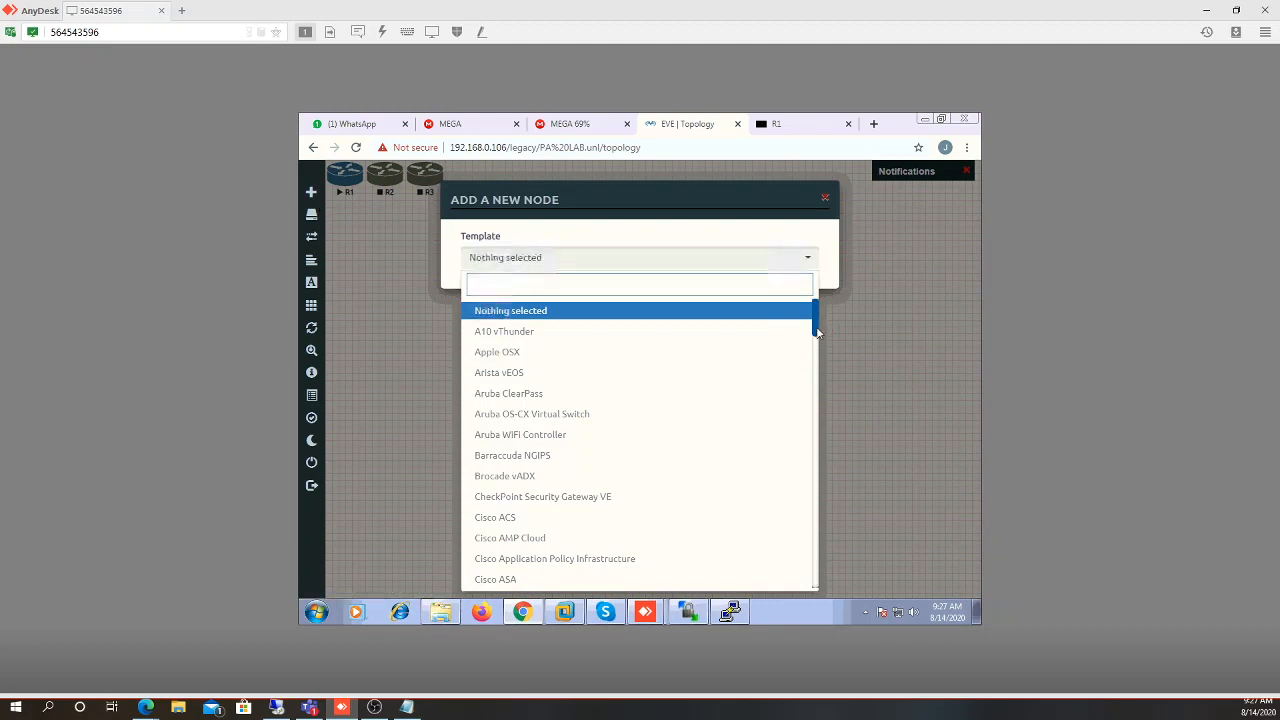
scroll(820, 346, "down", 3)
scroll(822, 363, "down", 5)
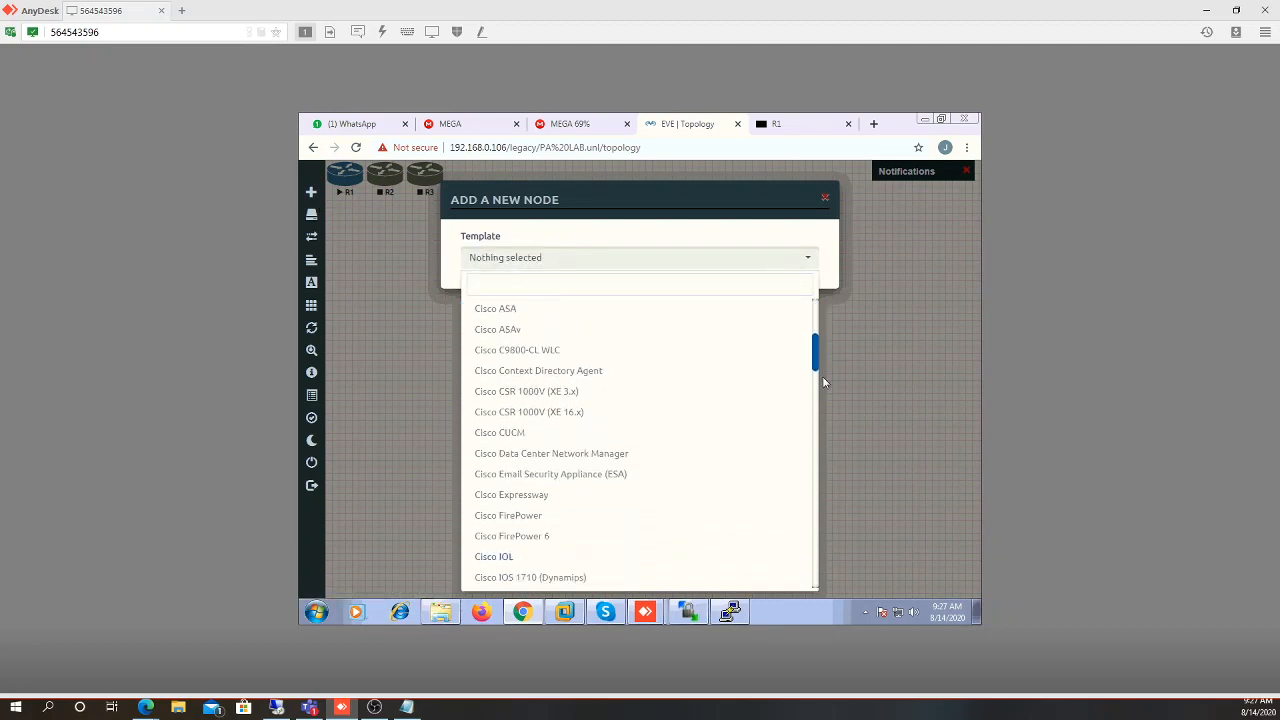
scroll(822, 395, "down", 5)
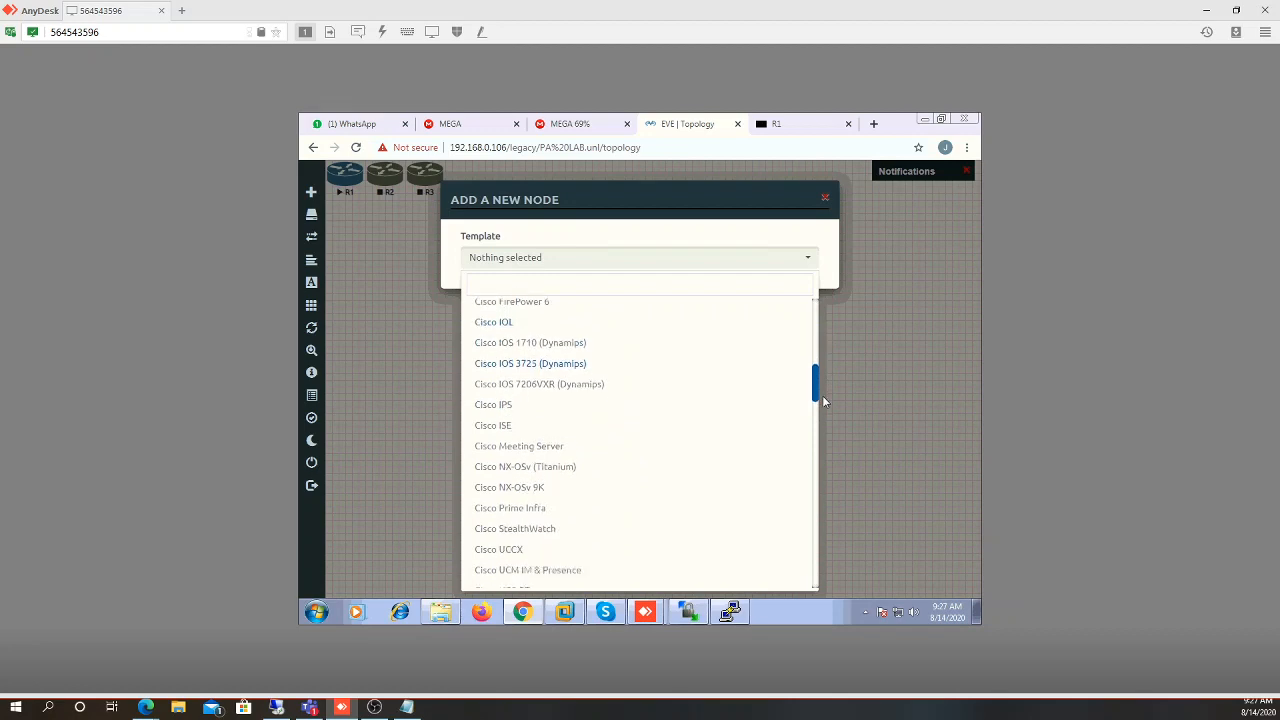
scroll(822, 430, "down", 5)
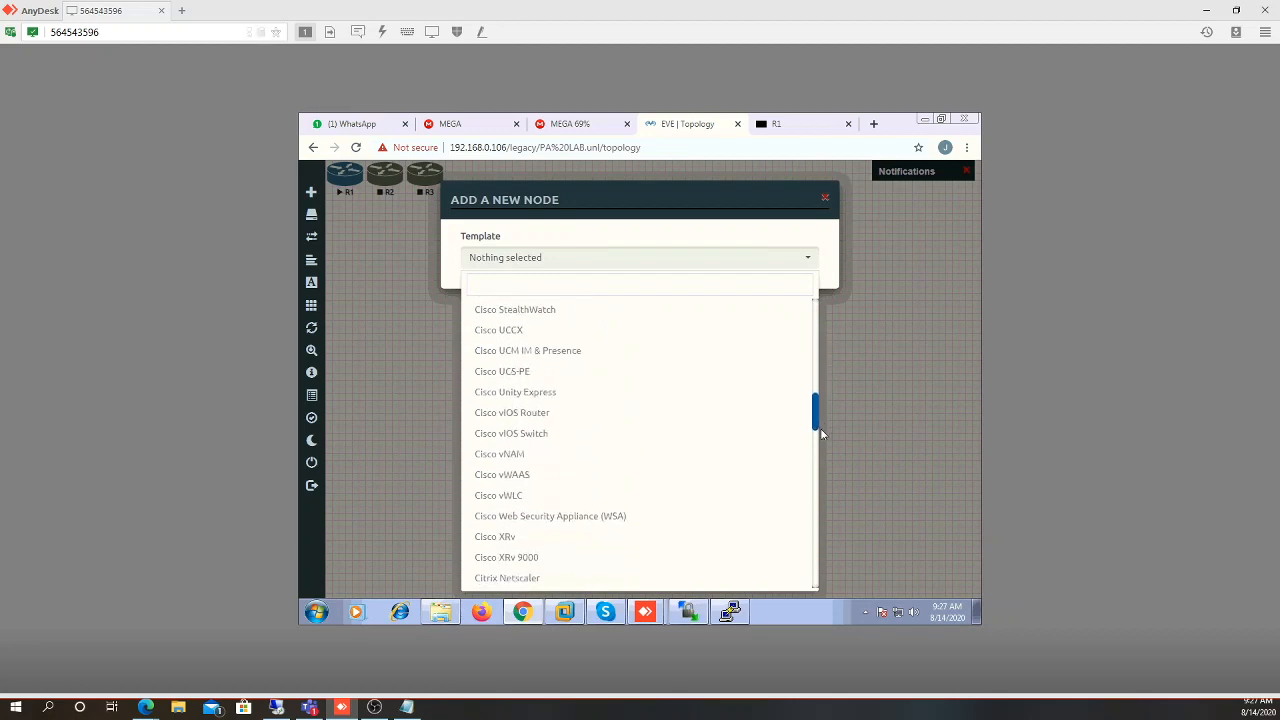
left_click_drag(820, 447, 814, 510)
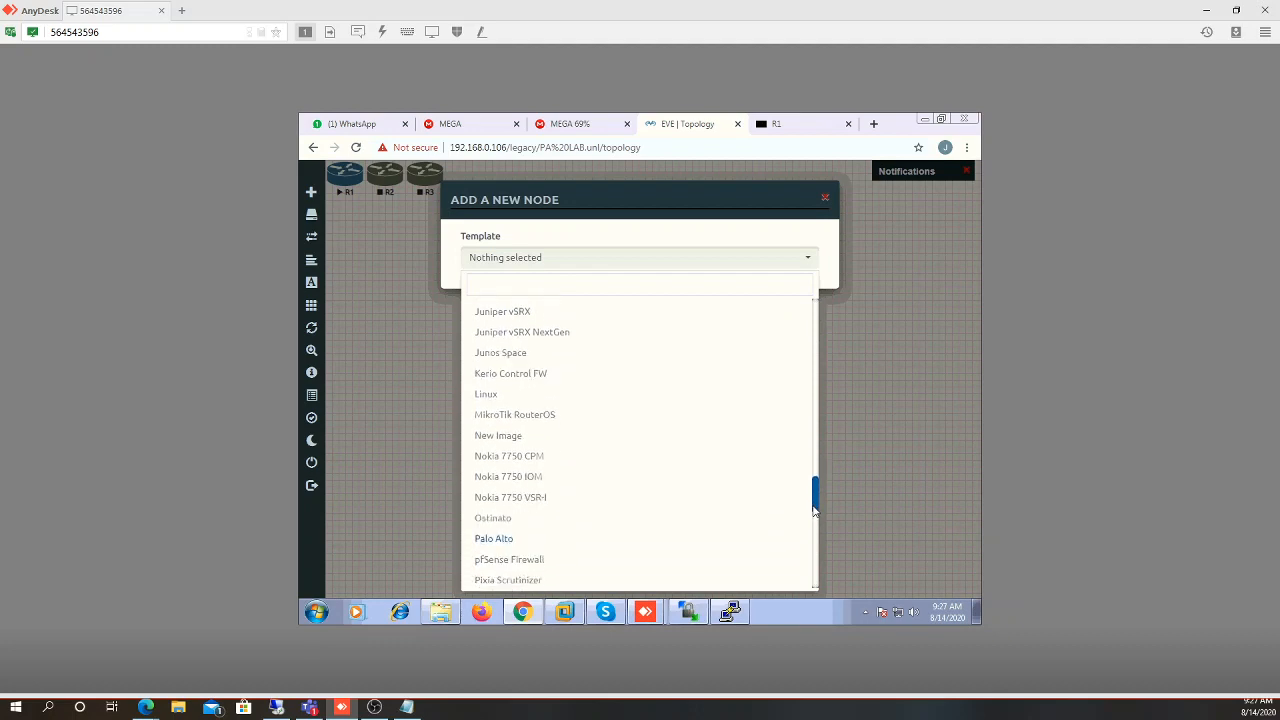
Add a Palo Alto node named PaloAlto-FW-1 using the paloalto-FW-9.1.2 image and save it
left_click(616, 540)
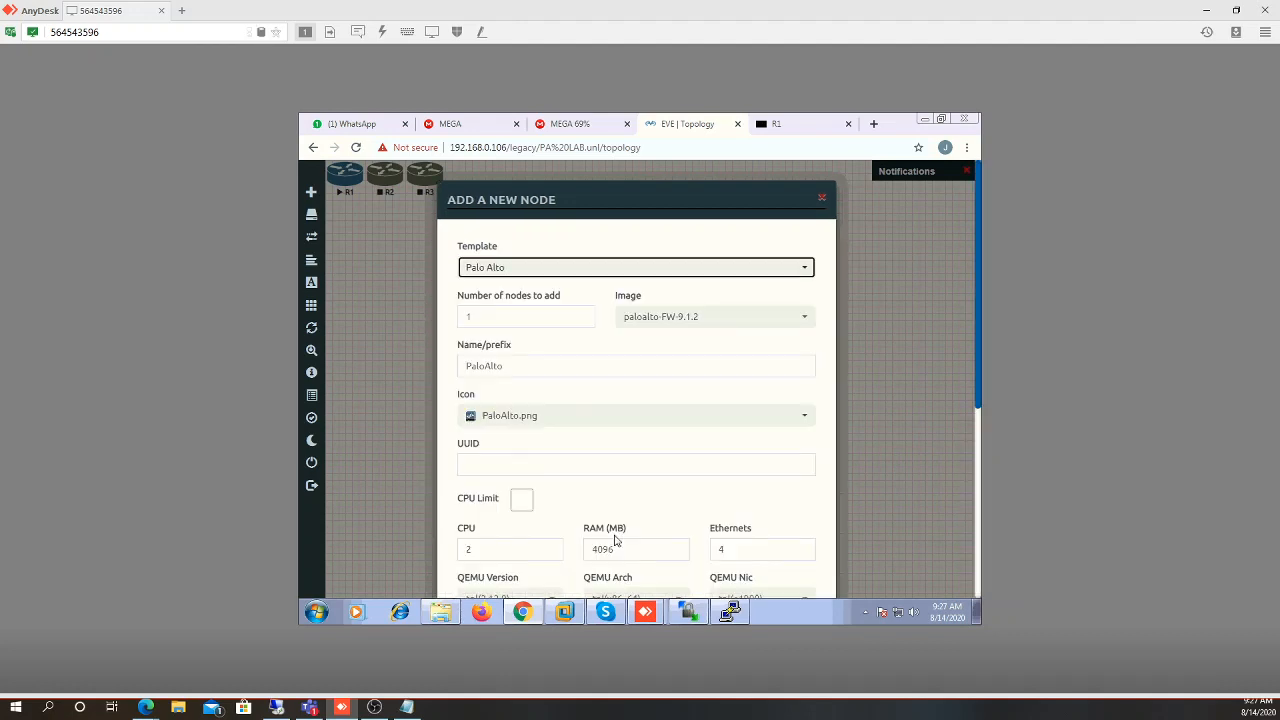
left_click(687, 322)
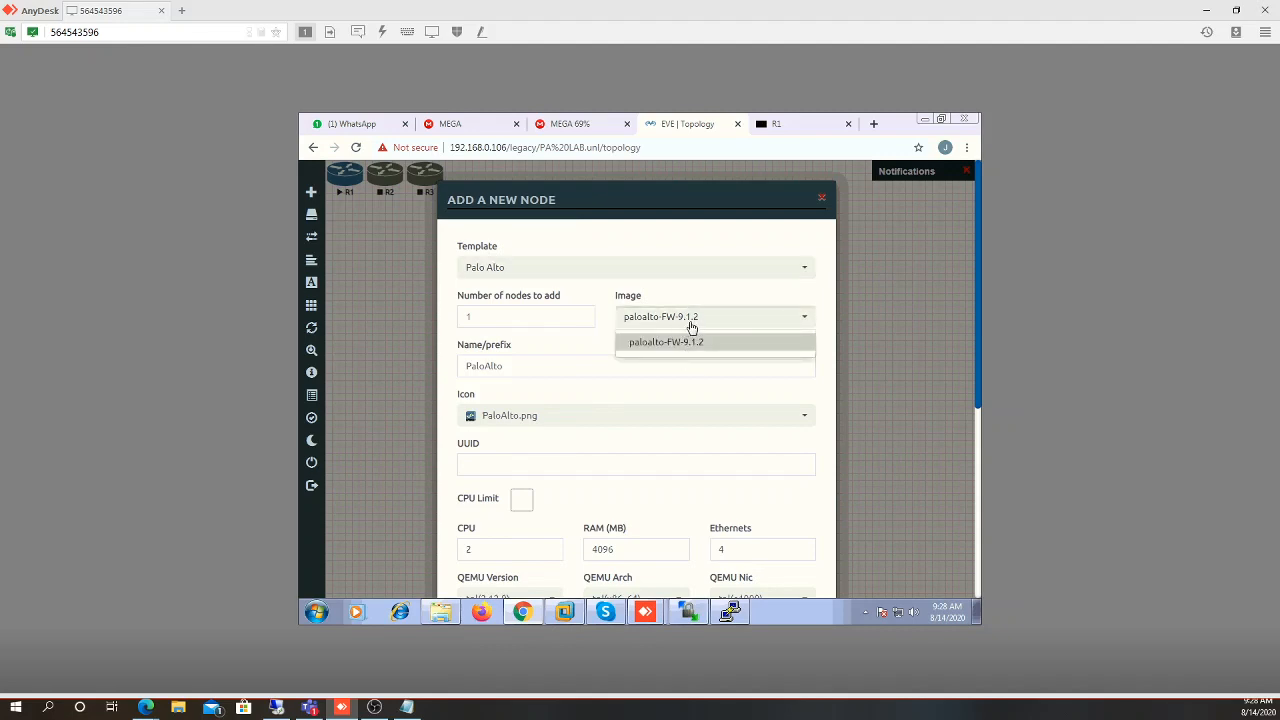
left_click(665, 342)
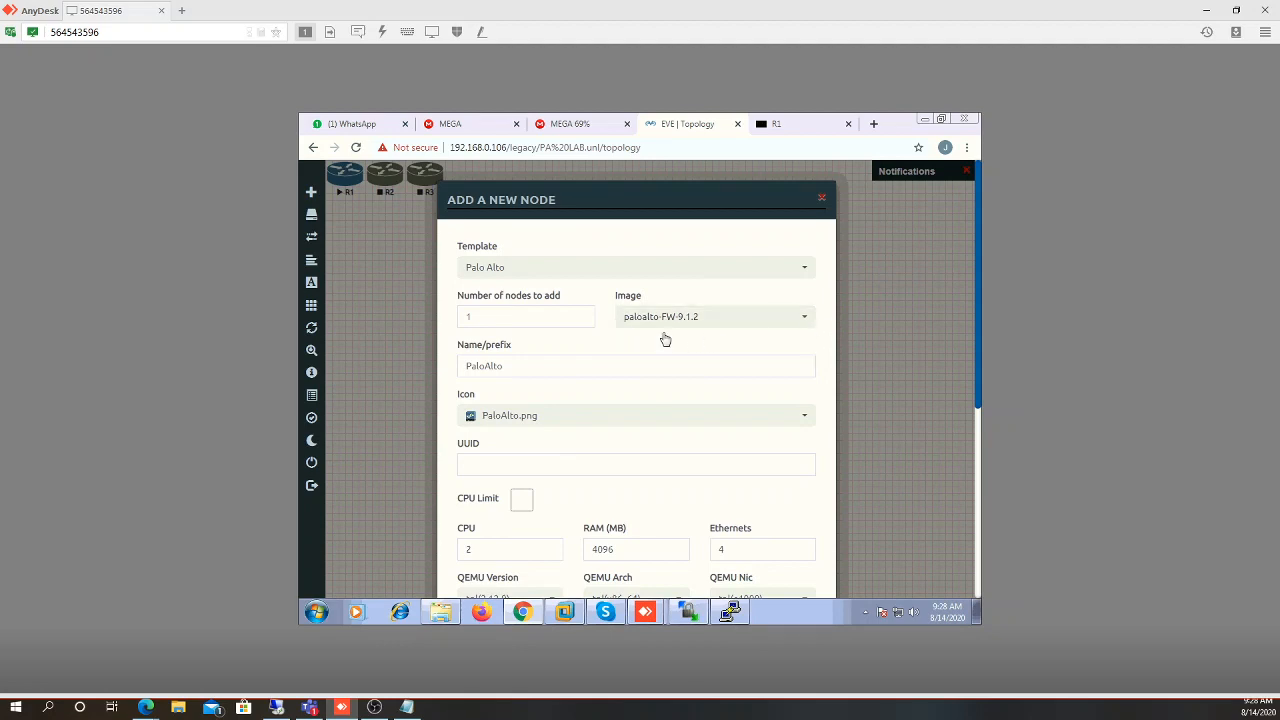
left_click(534, 366)
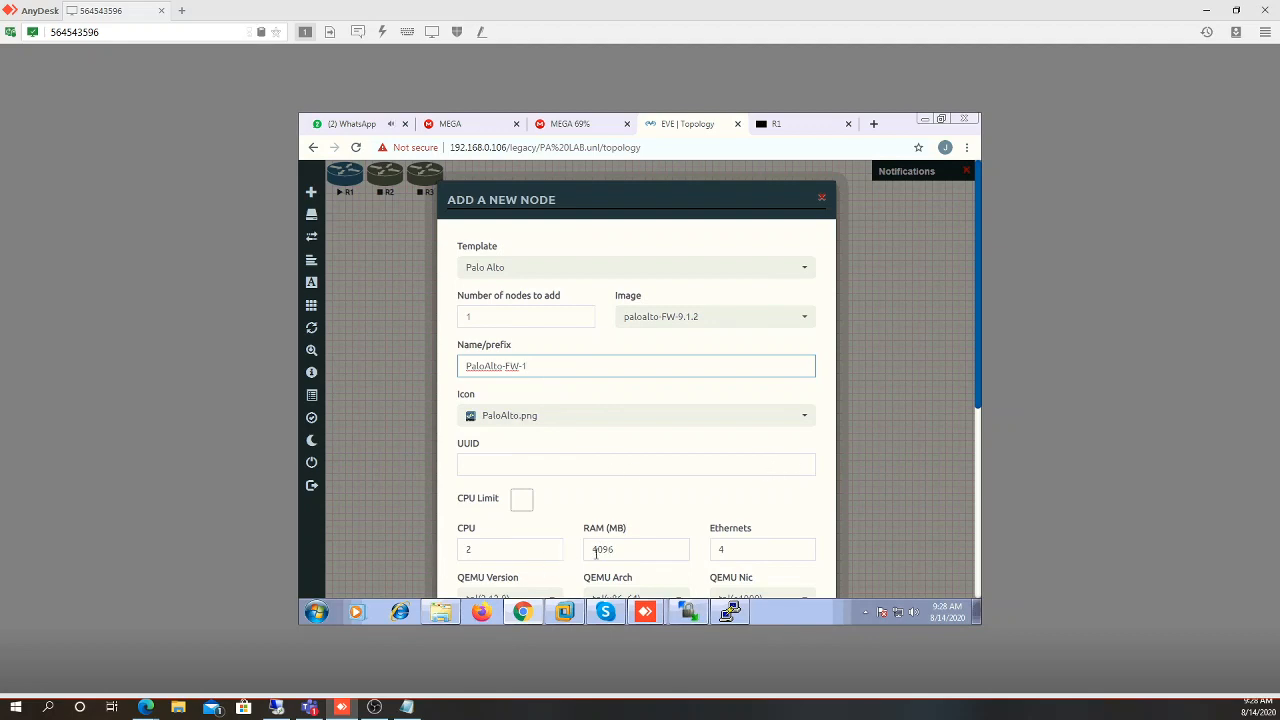
left_click(803, 510)
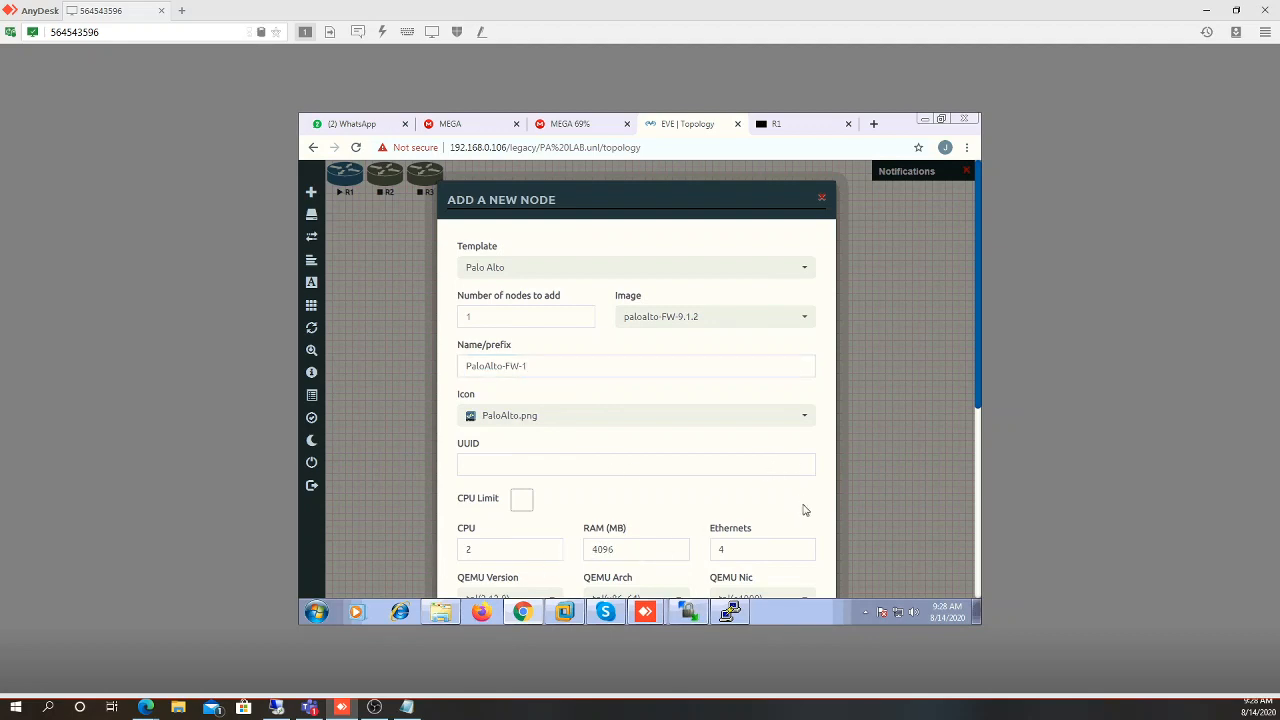
scroll(803, 510, "down", 4)
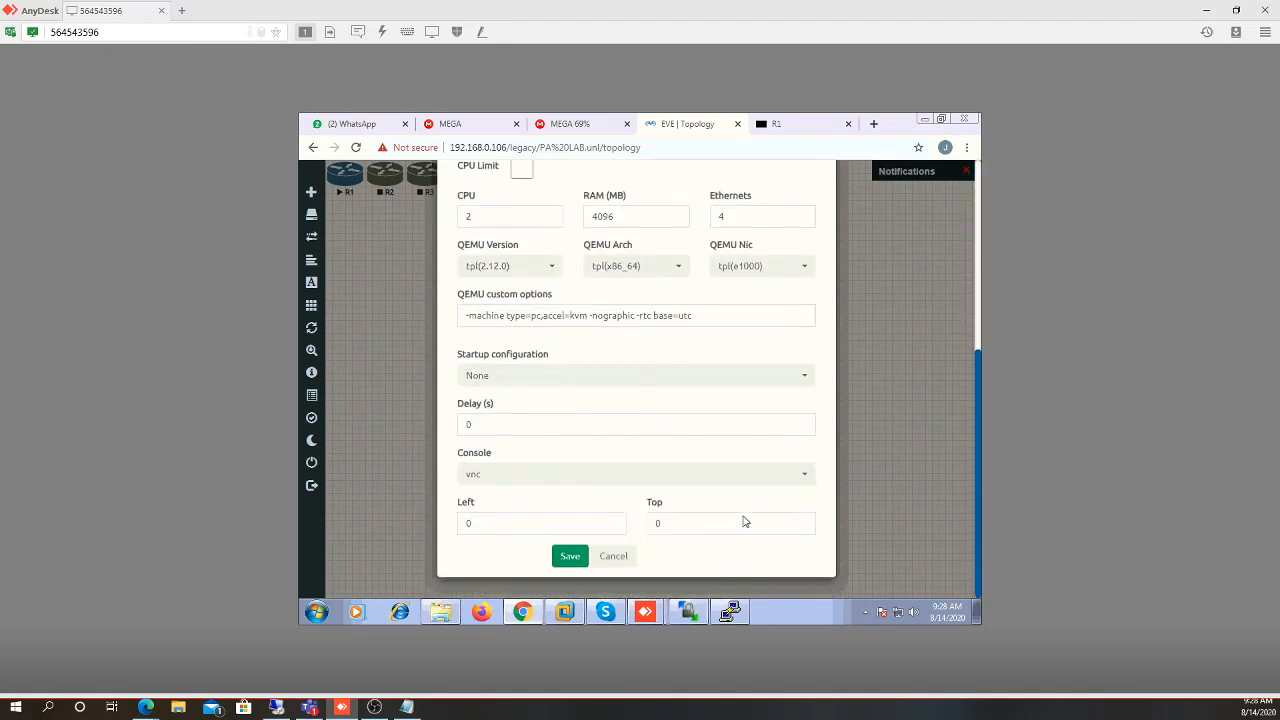
left_click(584, 558)
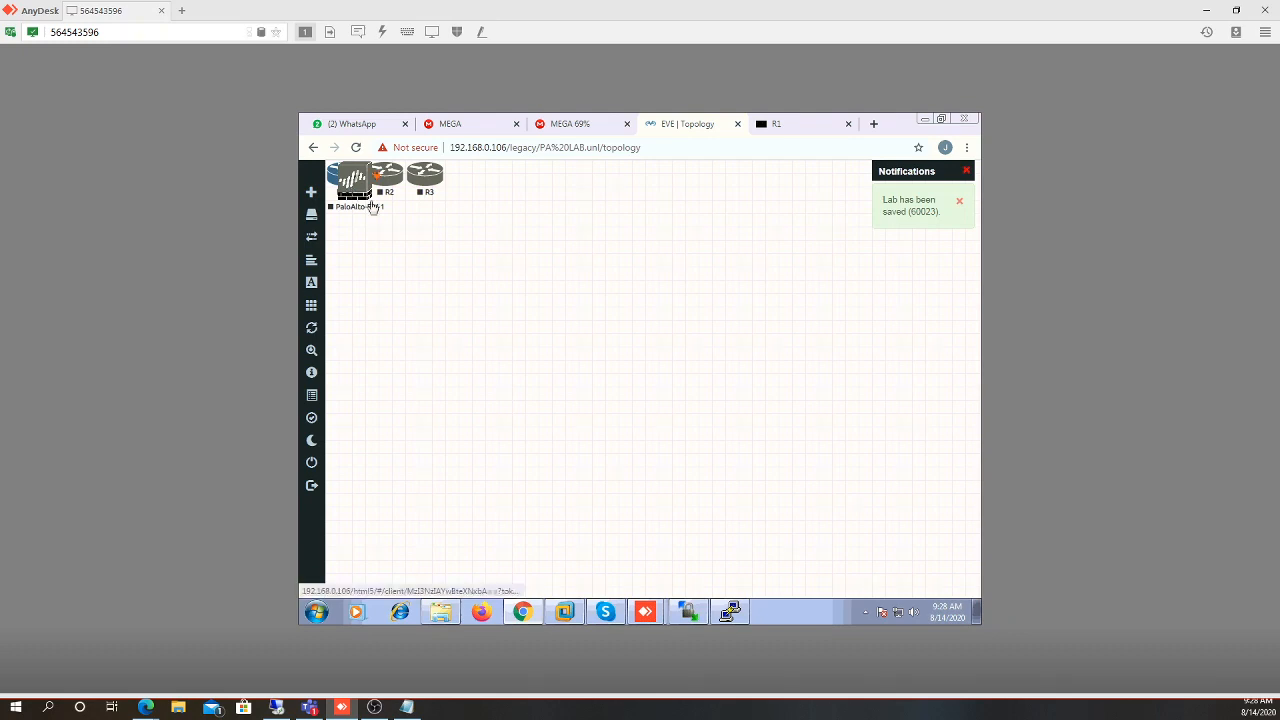
Move PaloAlto-FW-1 to the canvas centre, stop R1, and switch to VMware Workstation
left_click_drag(371, 206, 459, 276)
left_click_drag(574, 340, 620, 337)
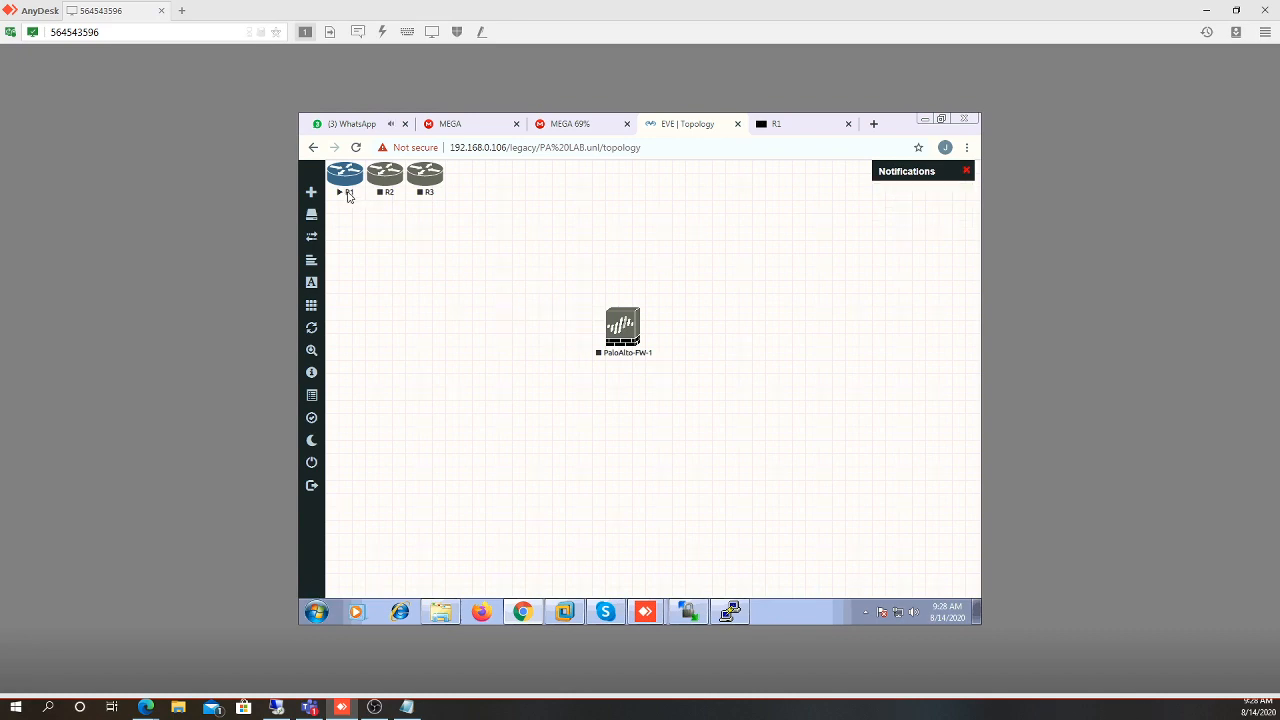
right_click(337, 183)
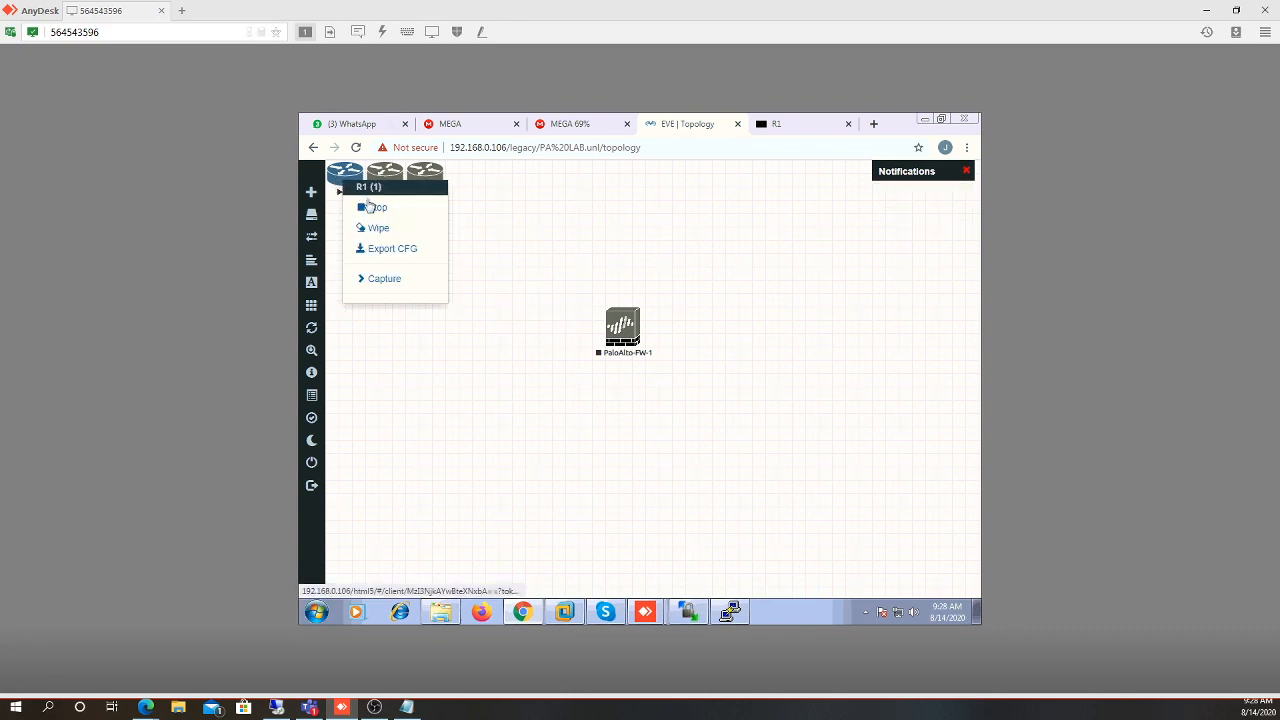
left_click(370, 207)
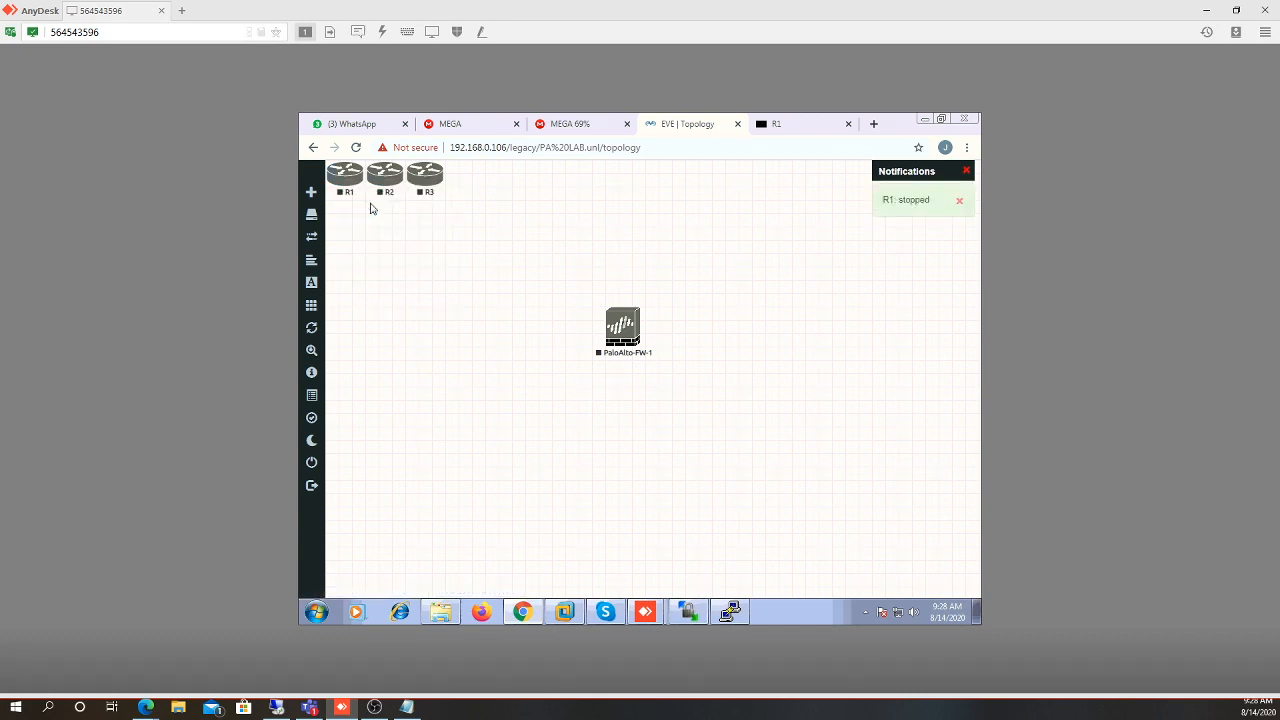
left_click(565, 614)
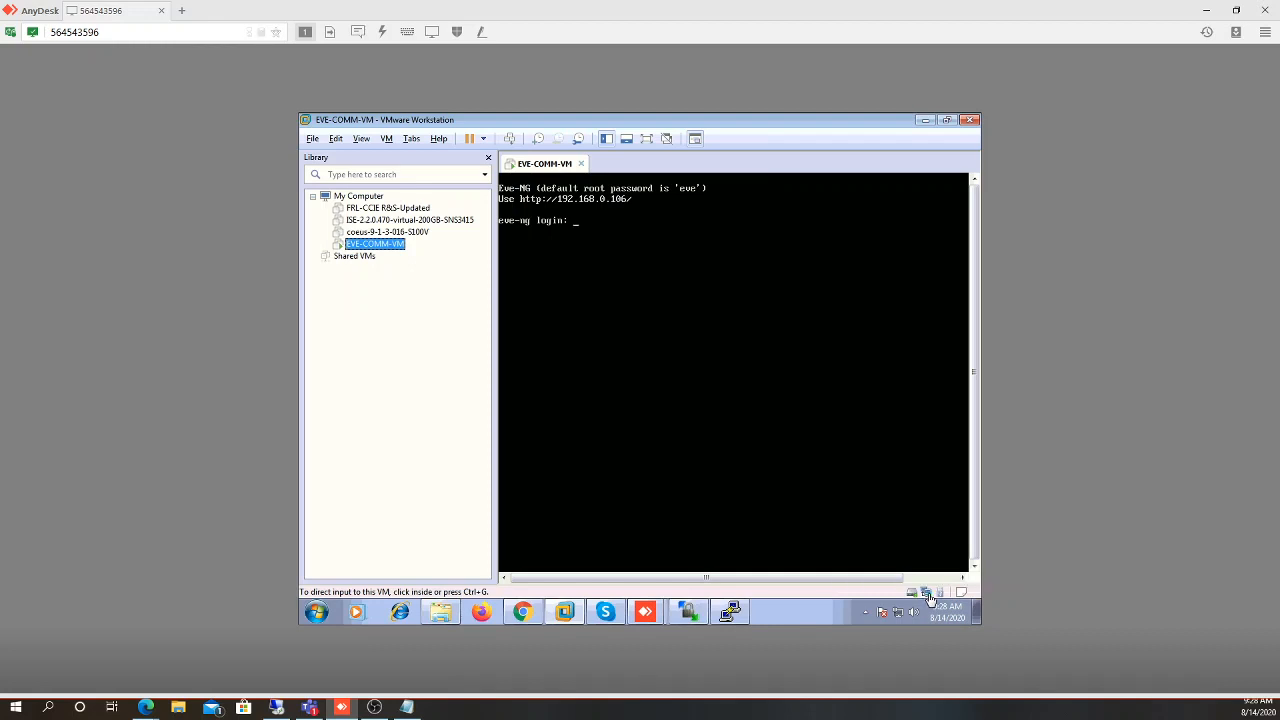
Open EVE-COMM-VM's settings and launch the Add Hardware Wizard, approving the UAC prompt
left_click(789, 541)
key("ctrl+alt")
right_click(532, 170)
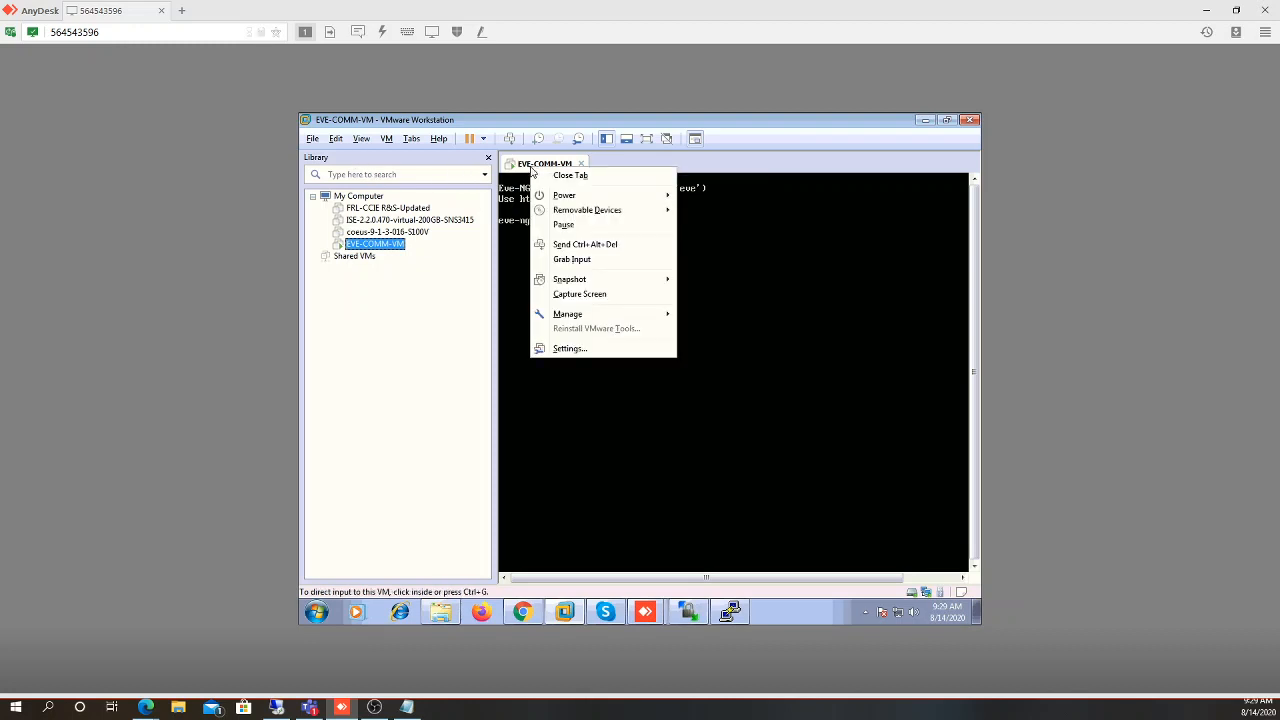
left_click(568, 348)
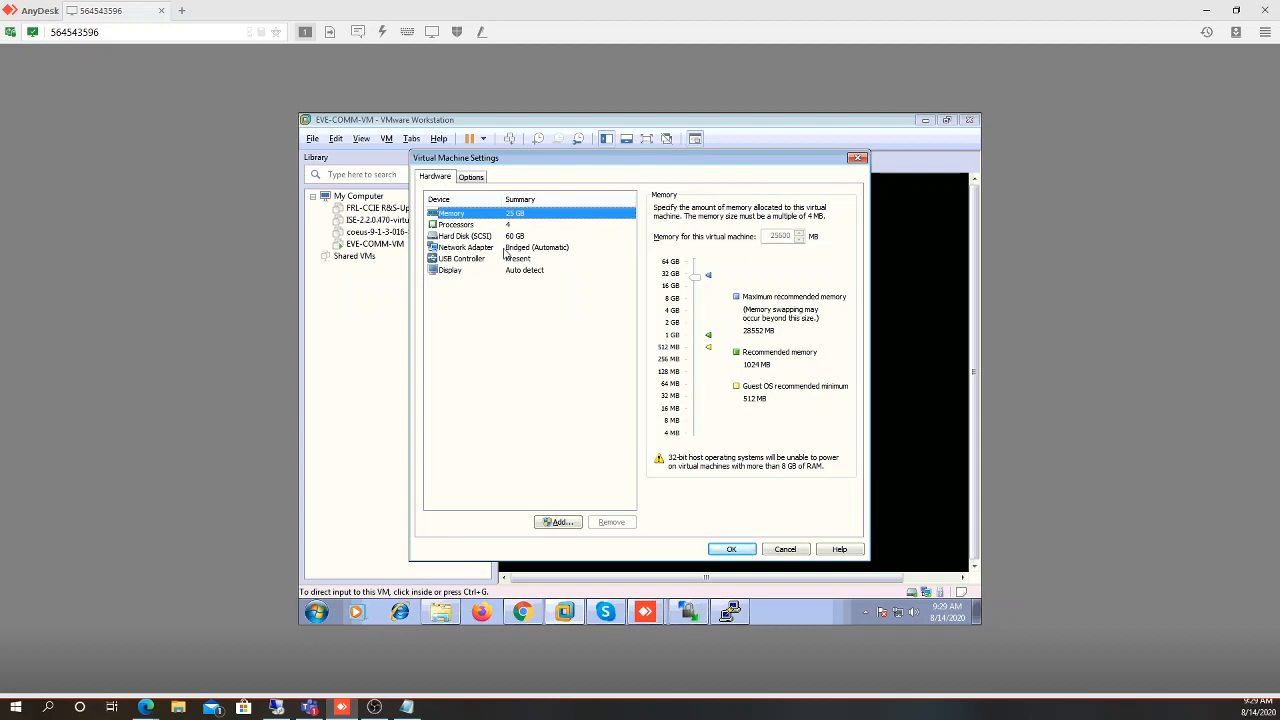
left_click(551, 526)
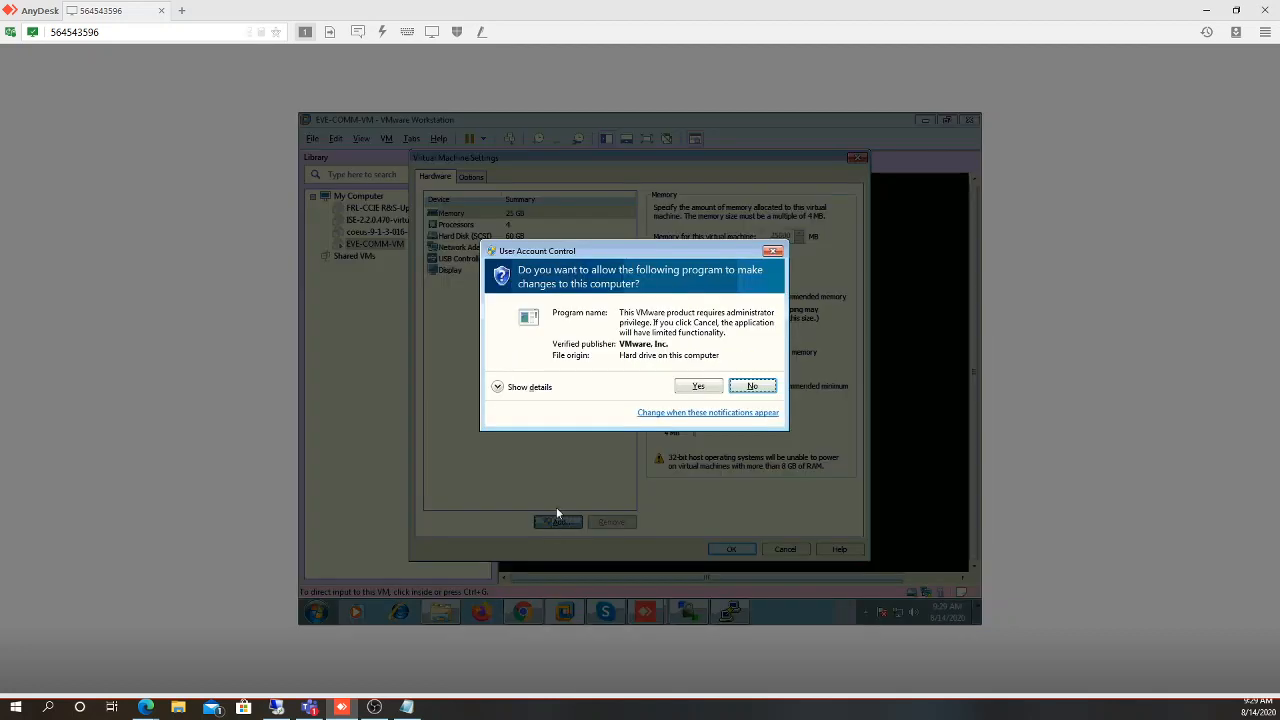
left_click(687, 388)
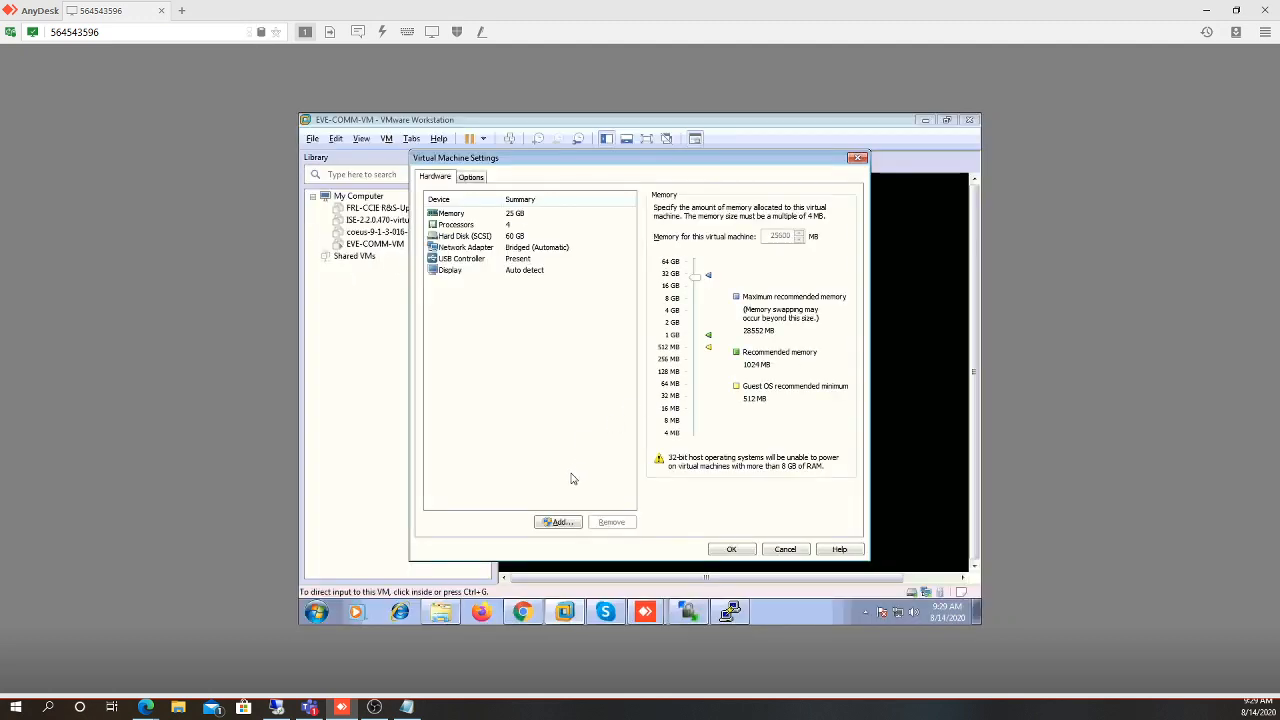
left_click(551, 525)
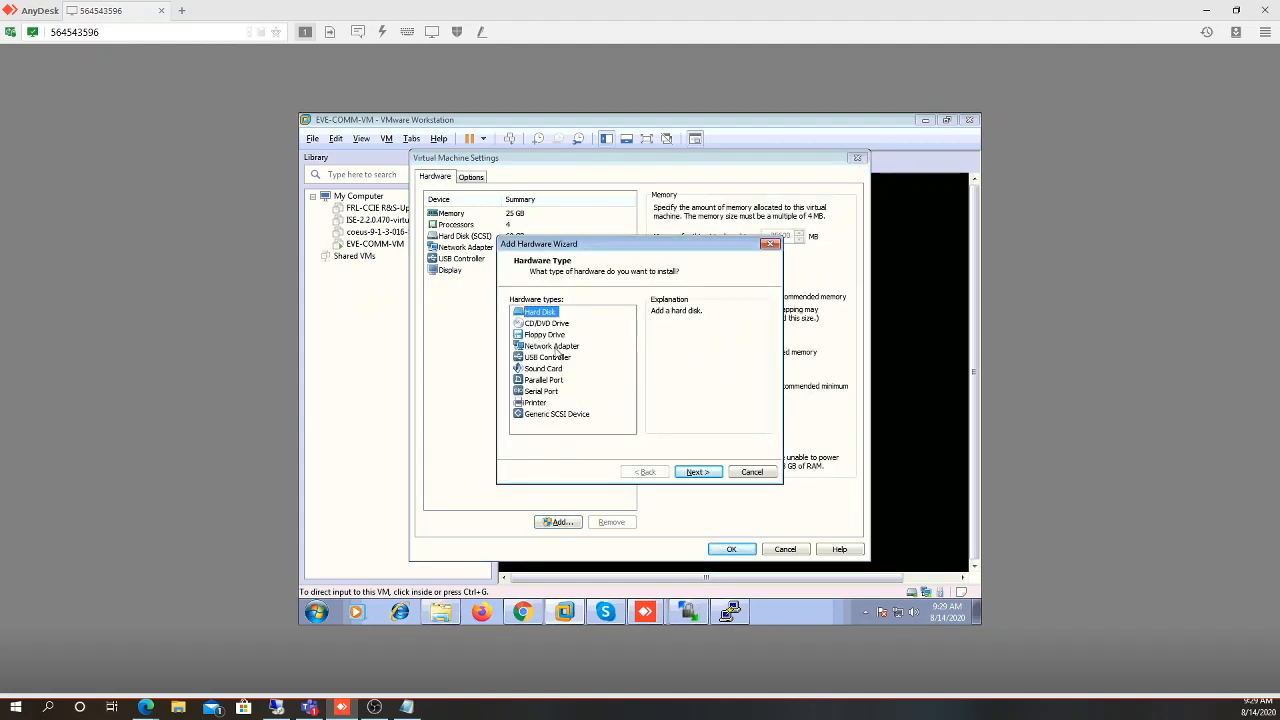
Add a second network adapter to EVE-COMM-VM connected as Host-only
left_click(552, 346)
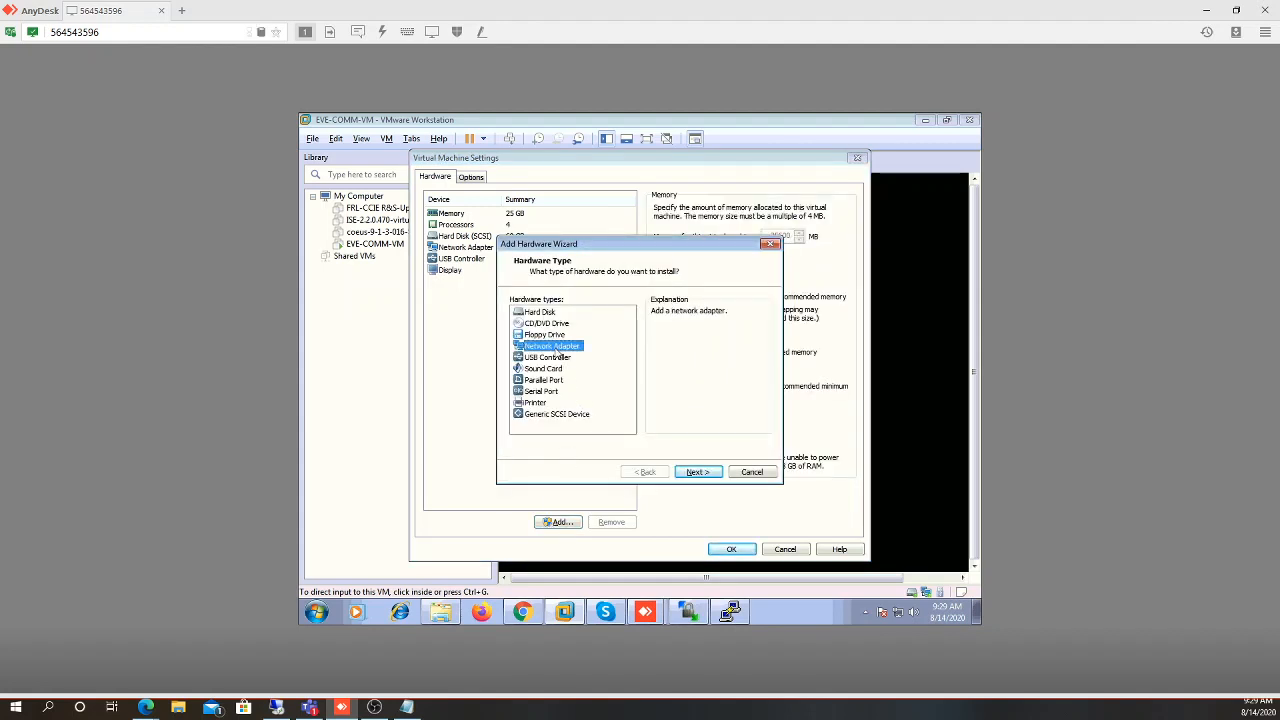
left_click(696, 474)
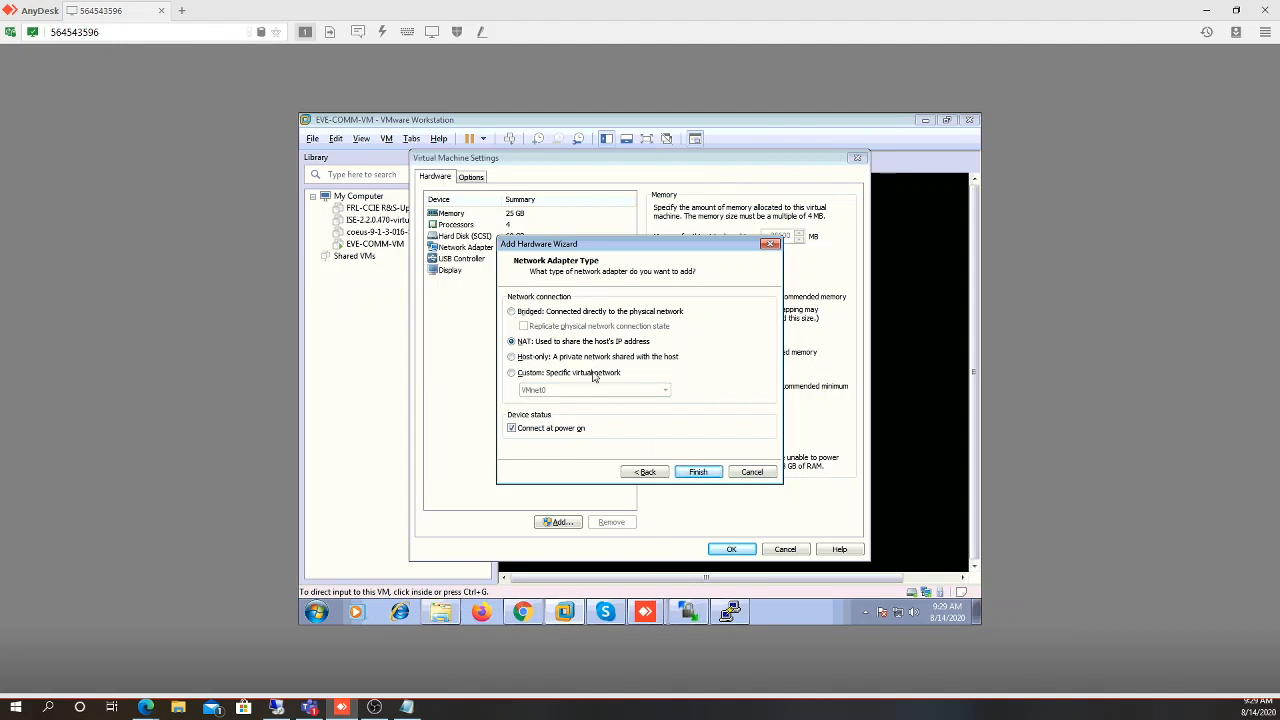
left_click(522, 375)
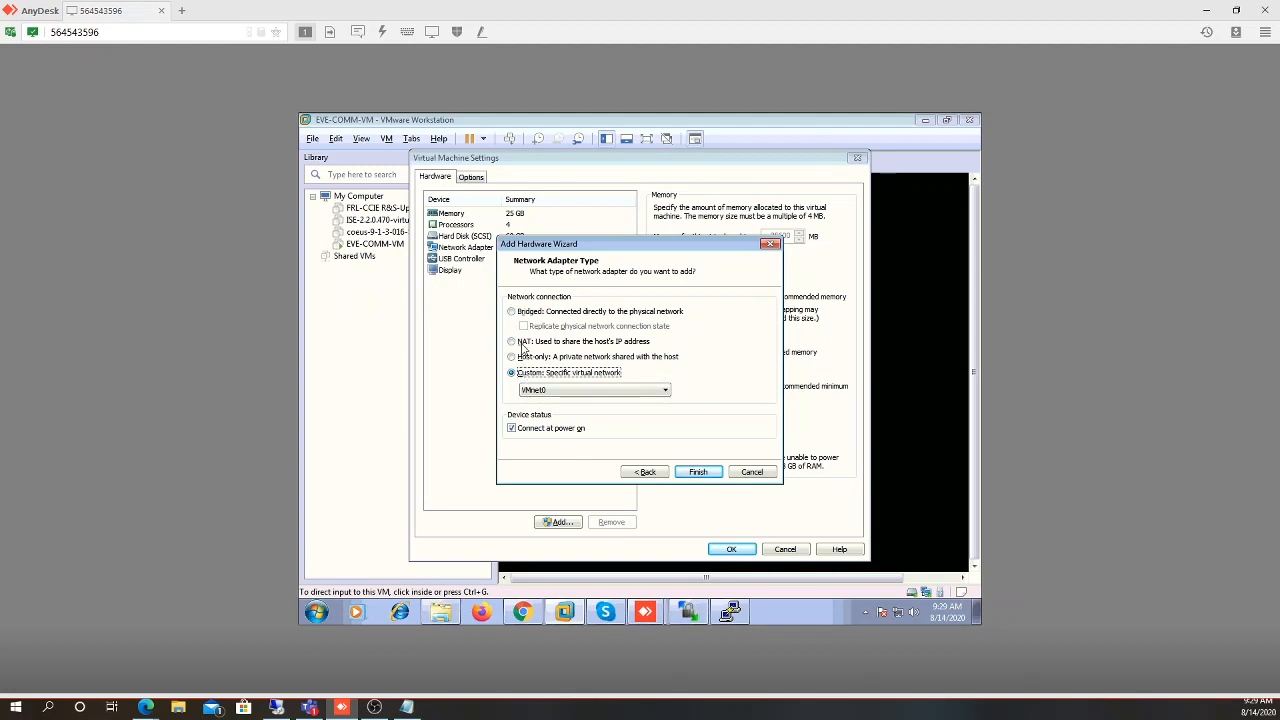
left_click(522, 344)
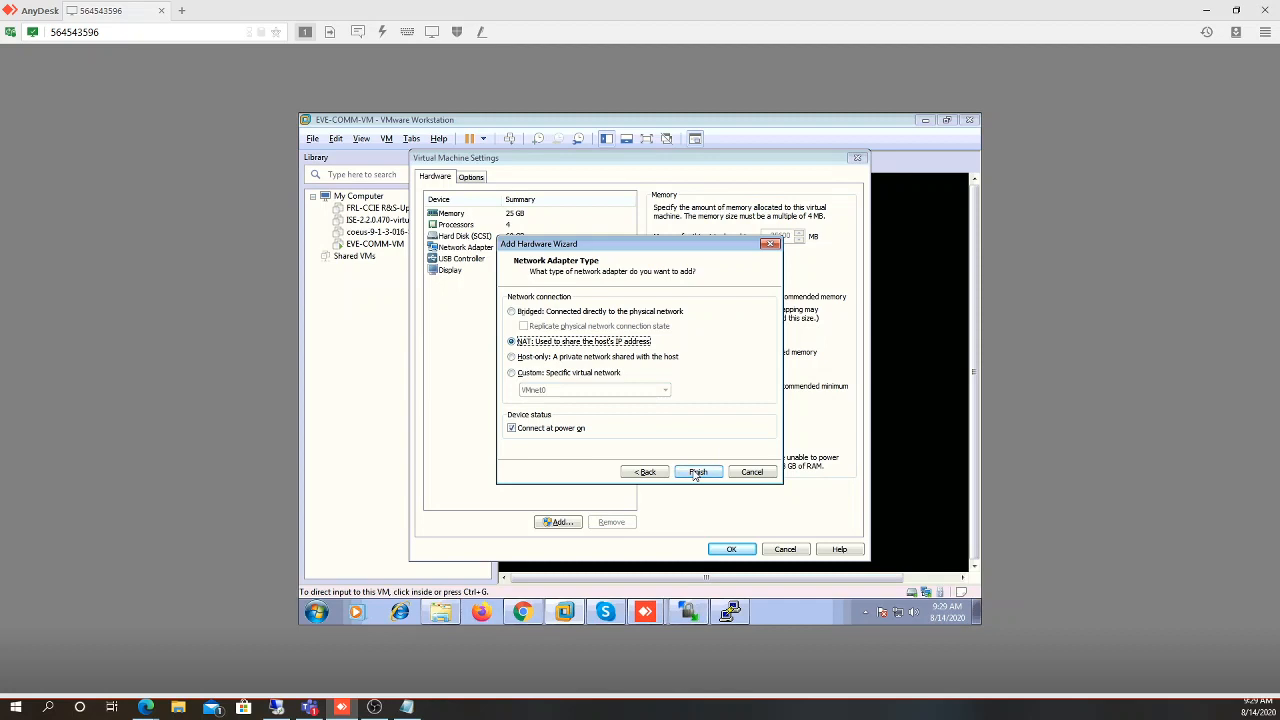
left_click(580, 360)
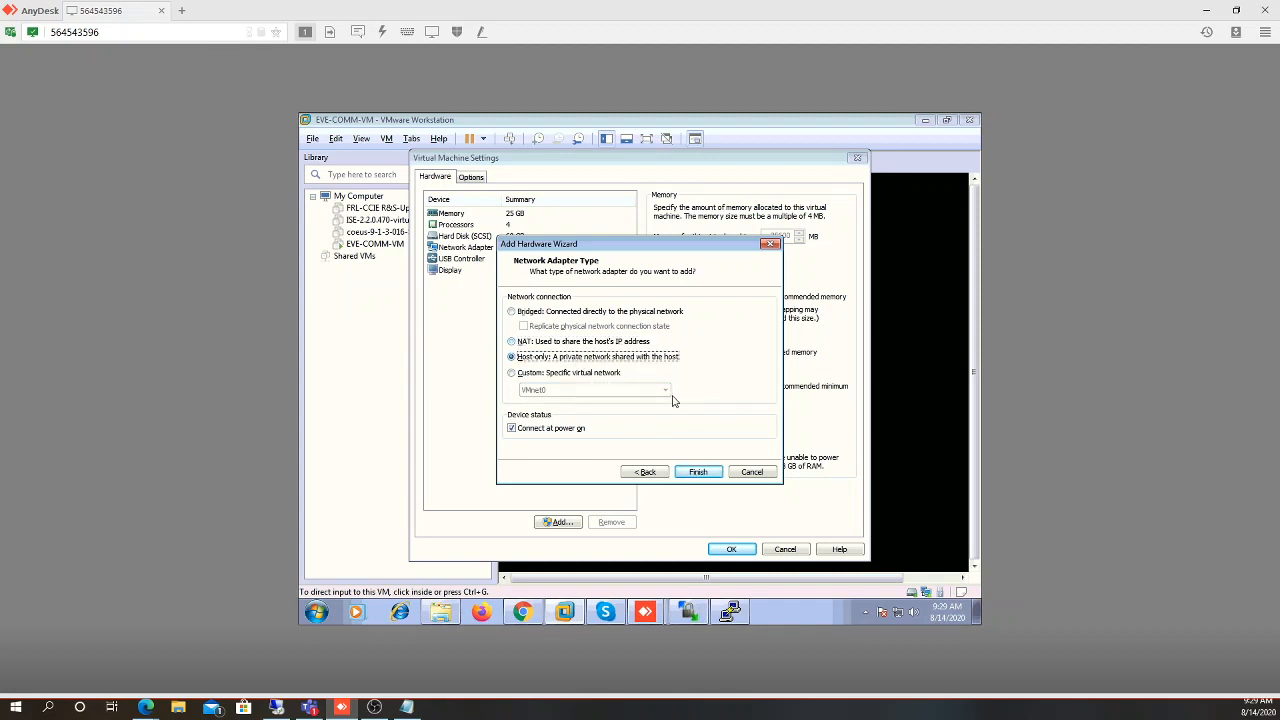
left_click(706, 472)
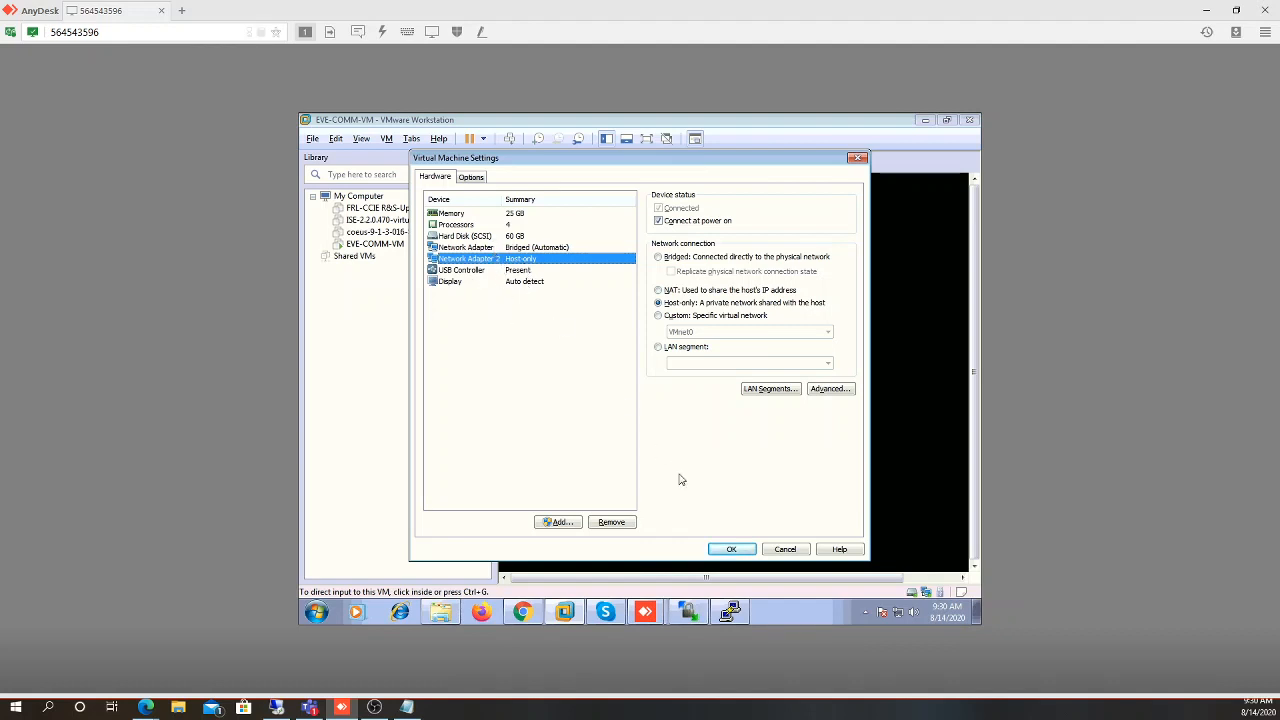
Save EVE-COMM-VM's settings, dismiss the removable devices hint, and return to the Chrome topology
left_click(730, 550)
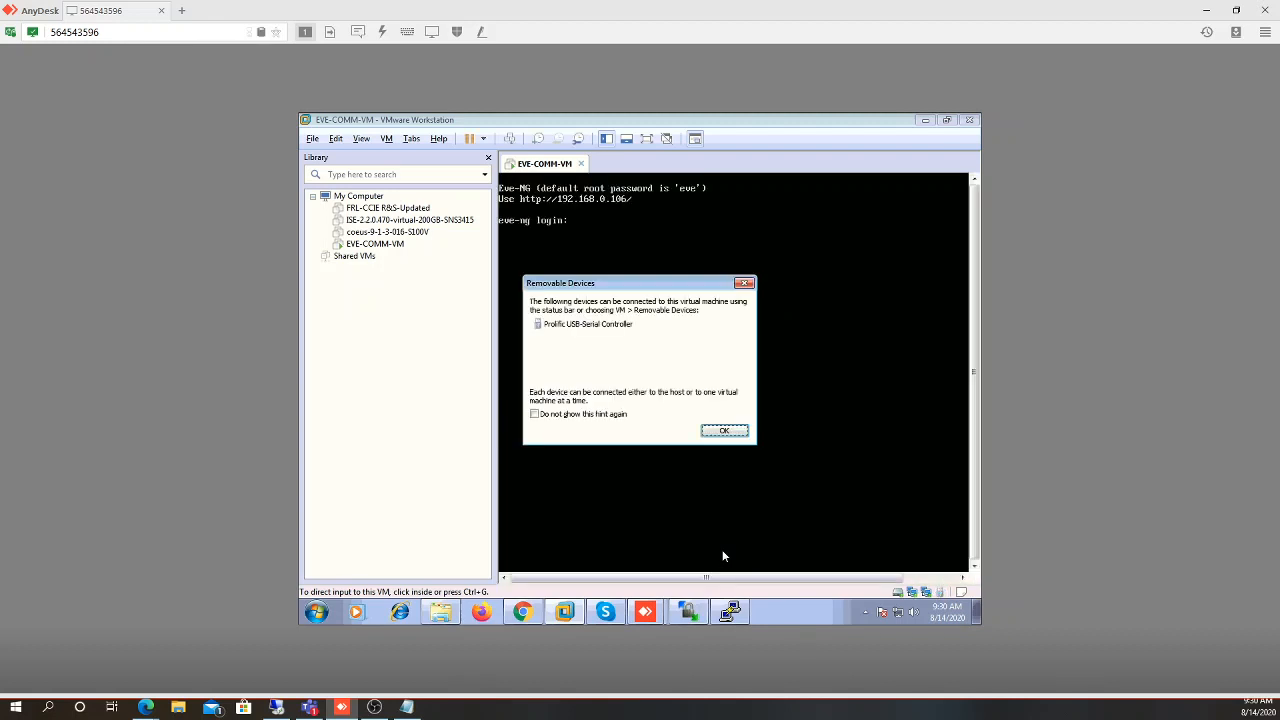
left_click(716, 430)
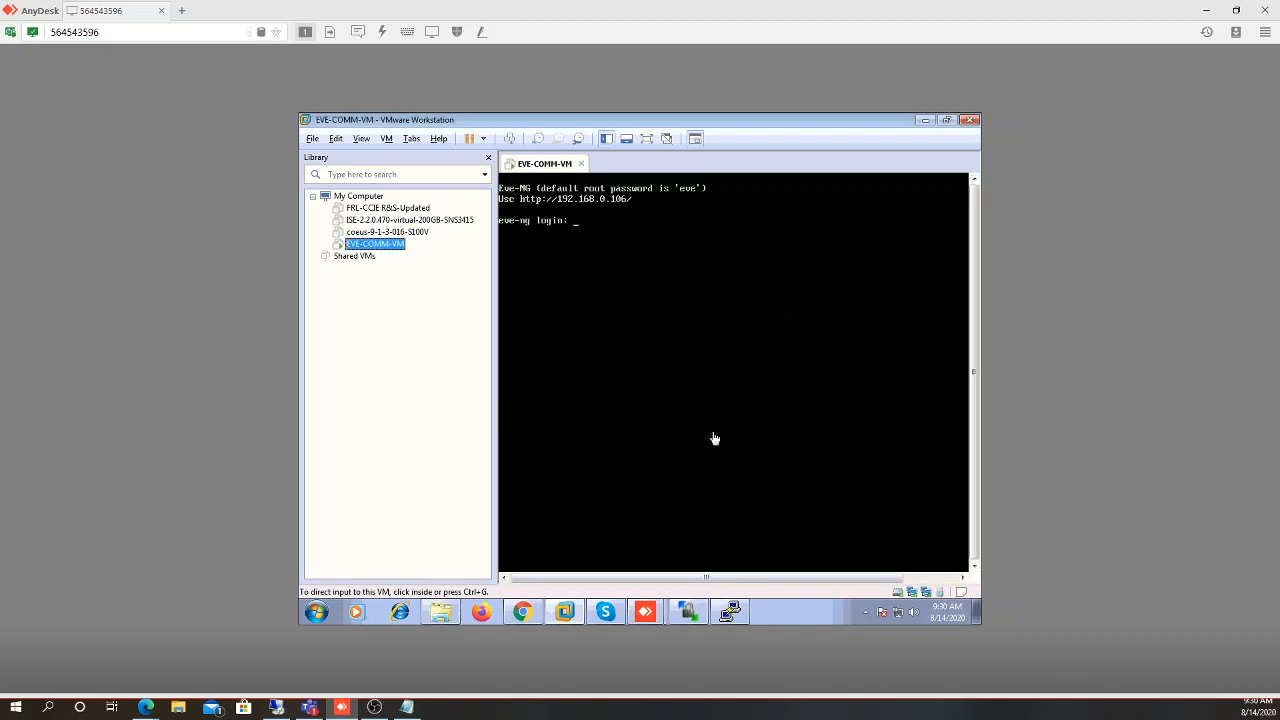
left_click(524, 614)
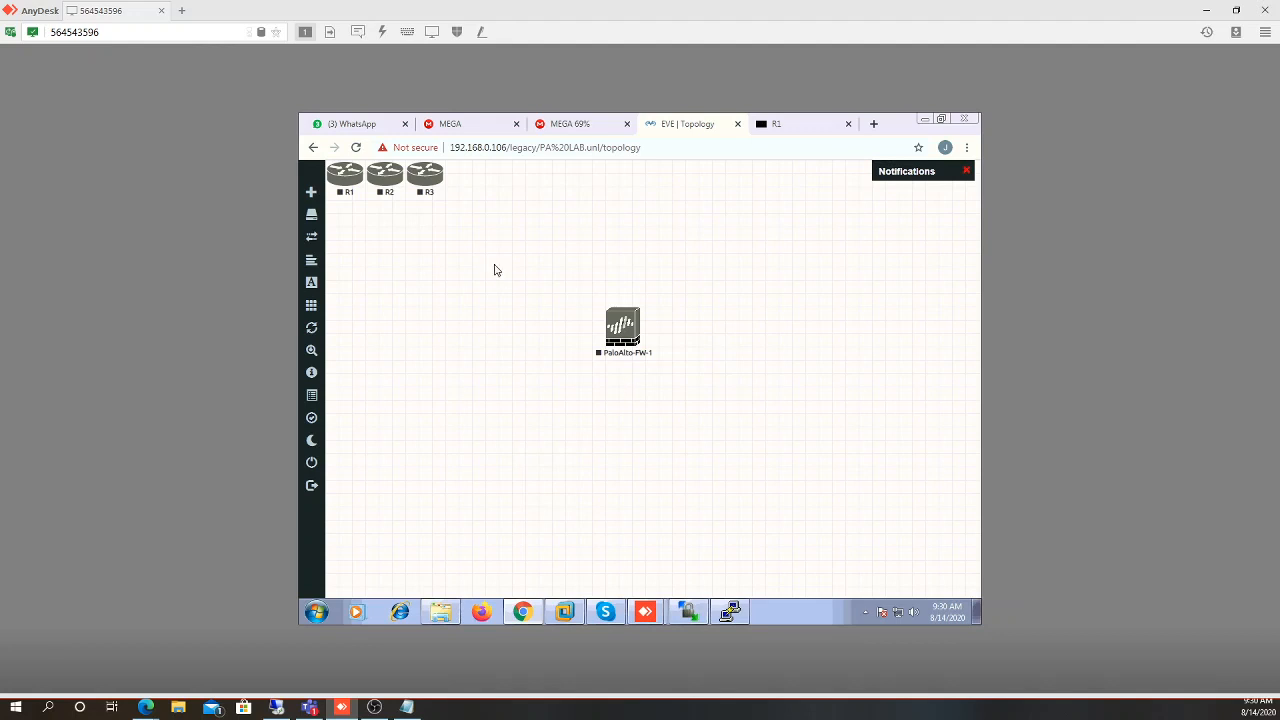
Reload the topology and start a new network with prefix Mgmt, showing its type choices
left_click(355, 148)
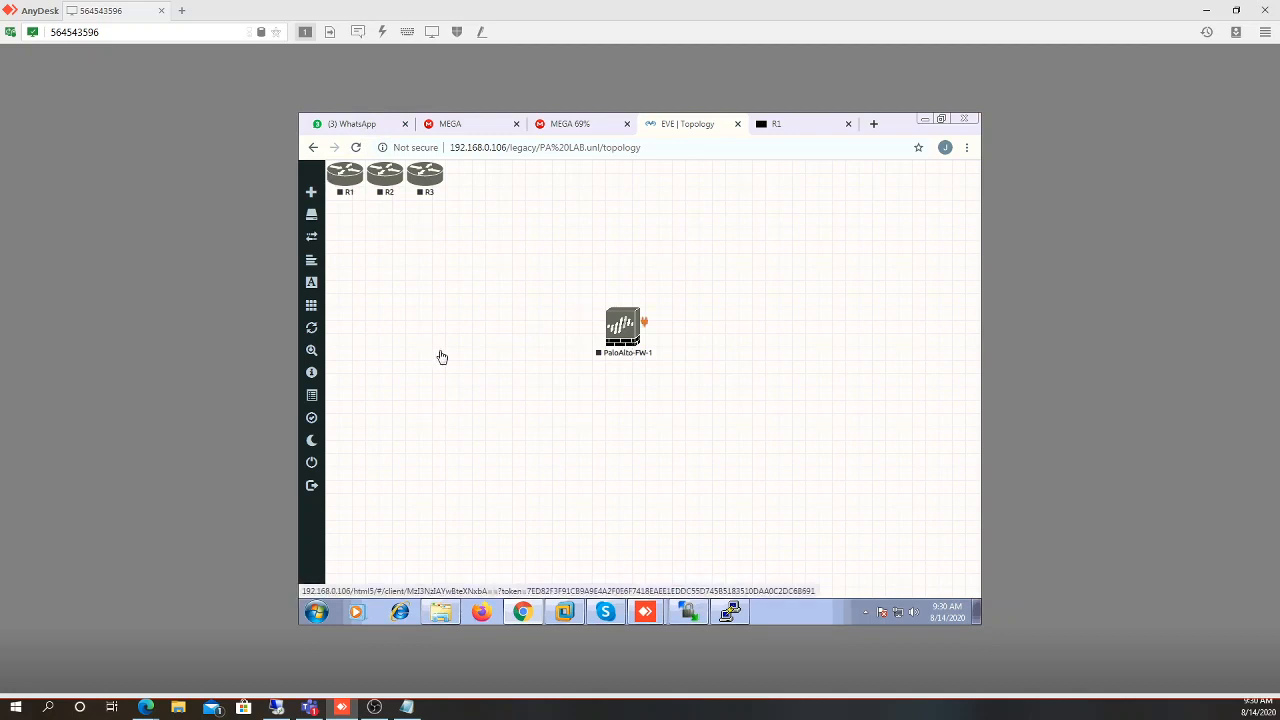
left_click(314, 194)
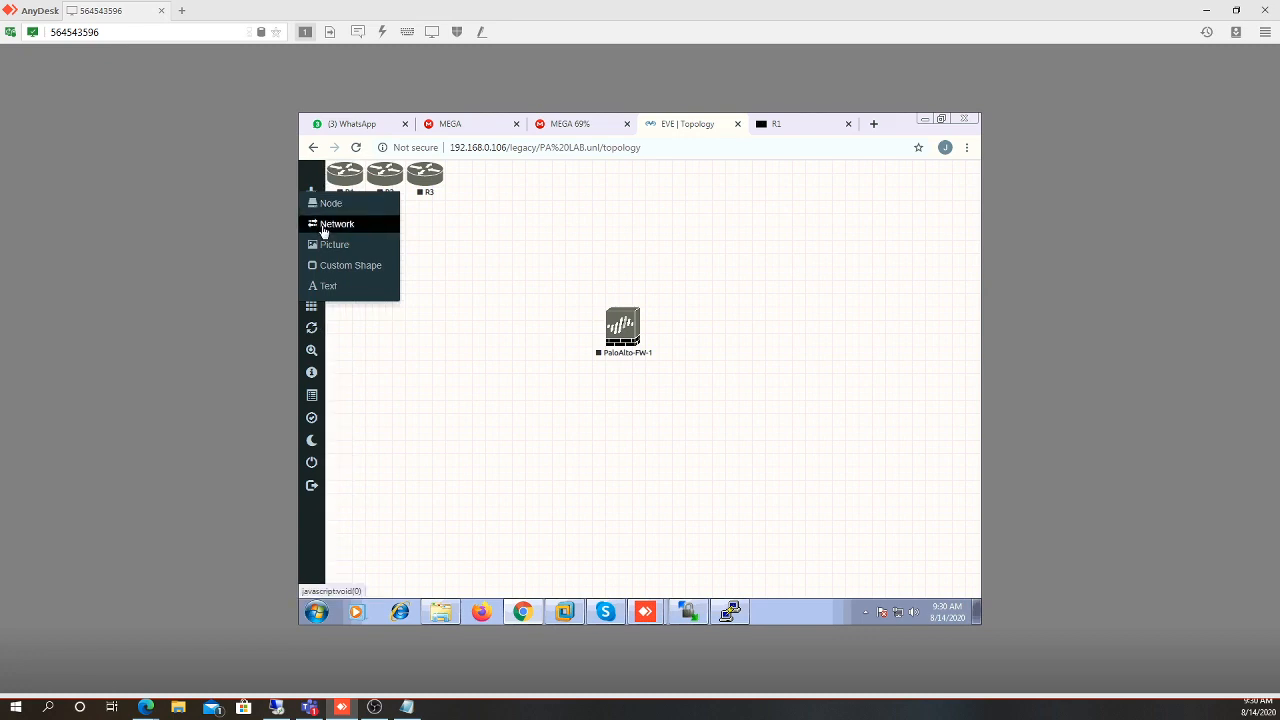
left_click(323, 228)
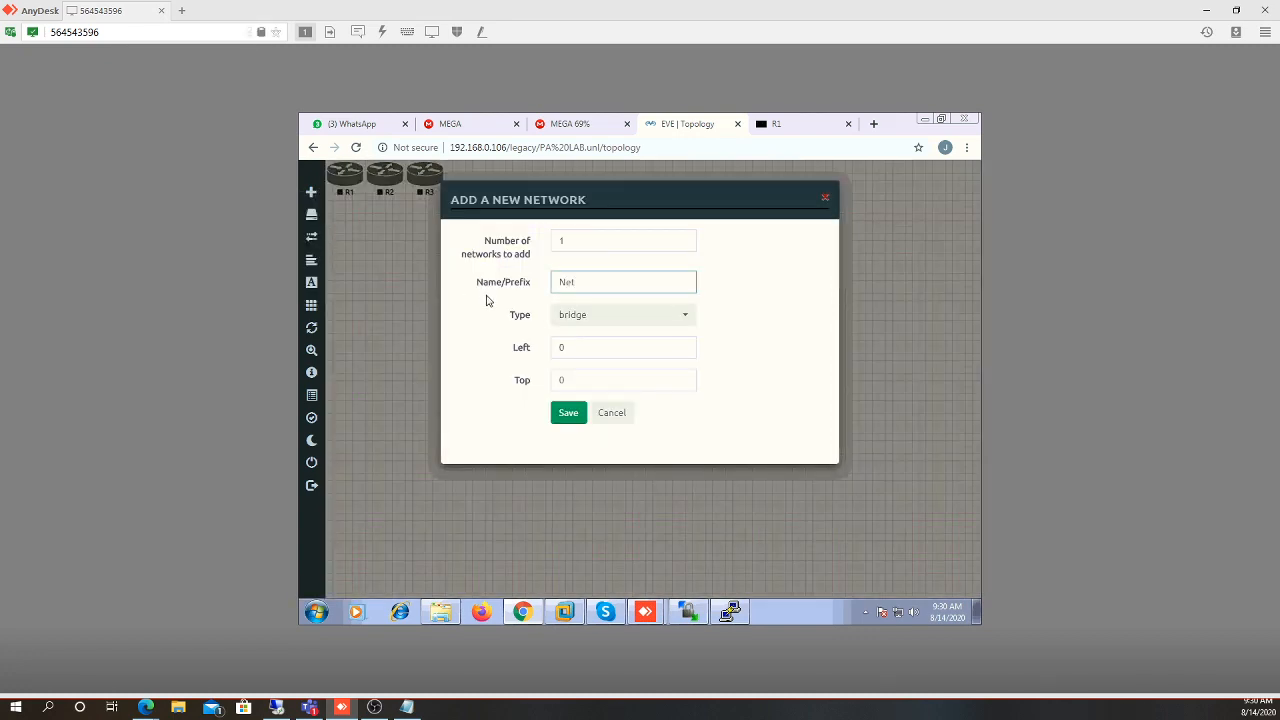
type("Mgmt")
left_click(607, 315)
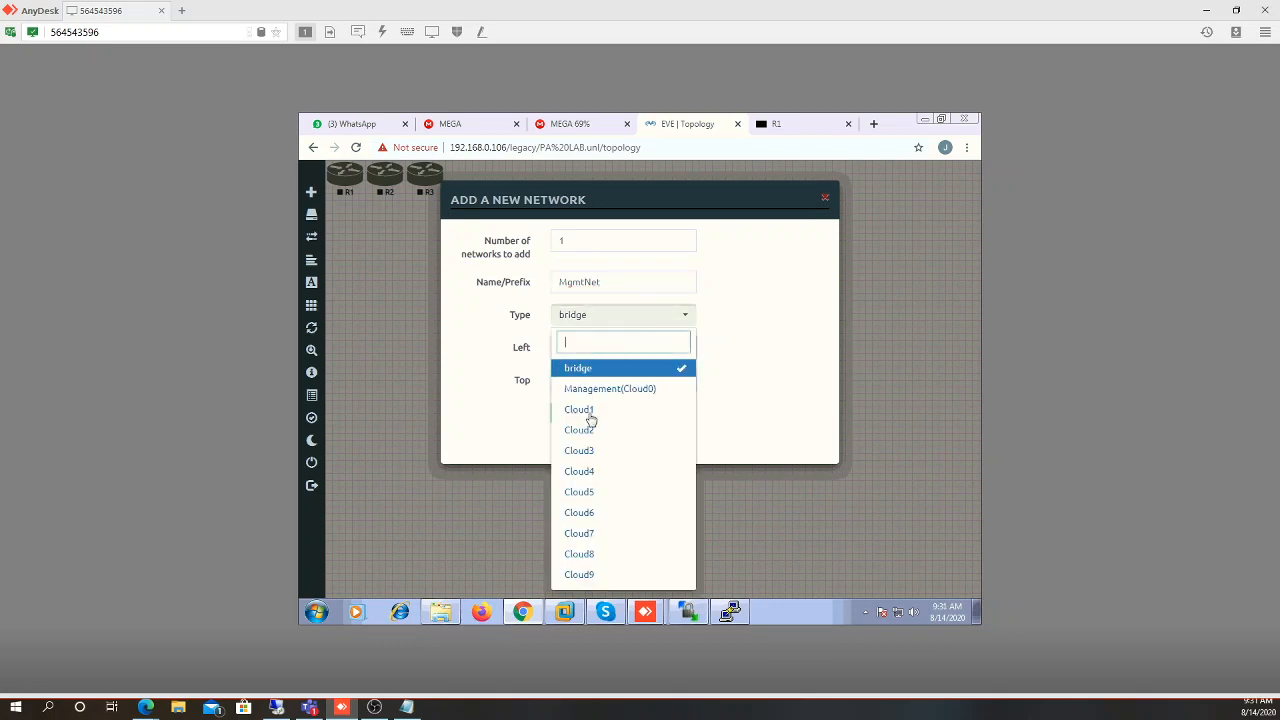
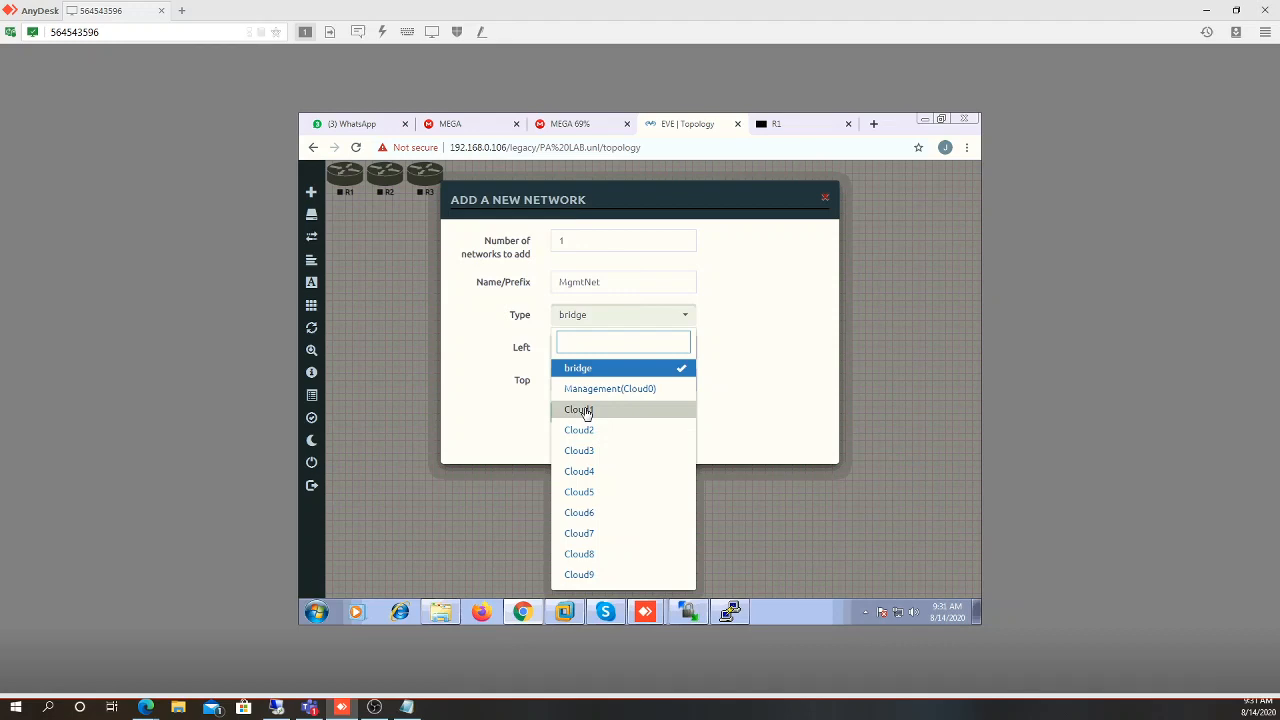
Create the MgmtNet Cloud1 network and place it below PaloAlto-FW-1, moving R1 aside
left_click(587, 413)
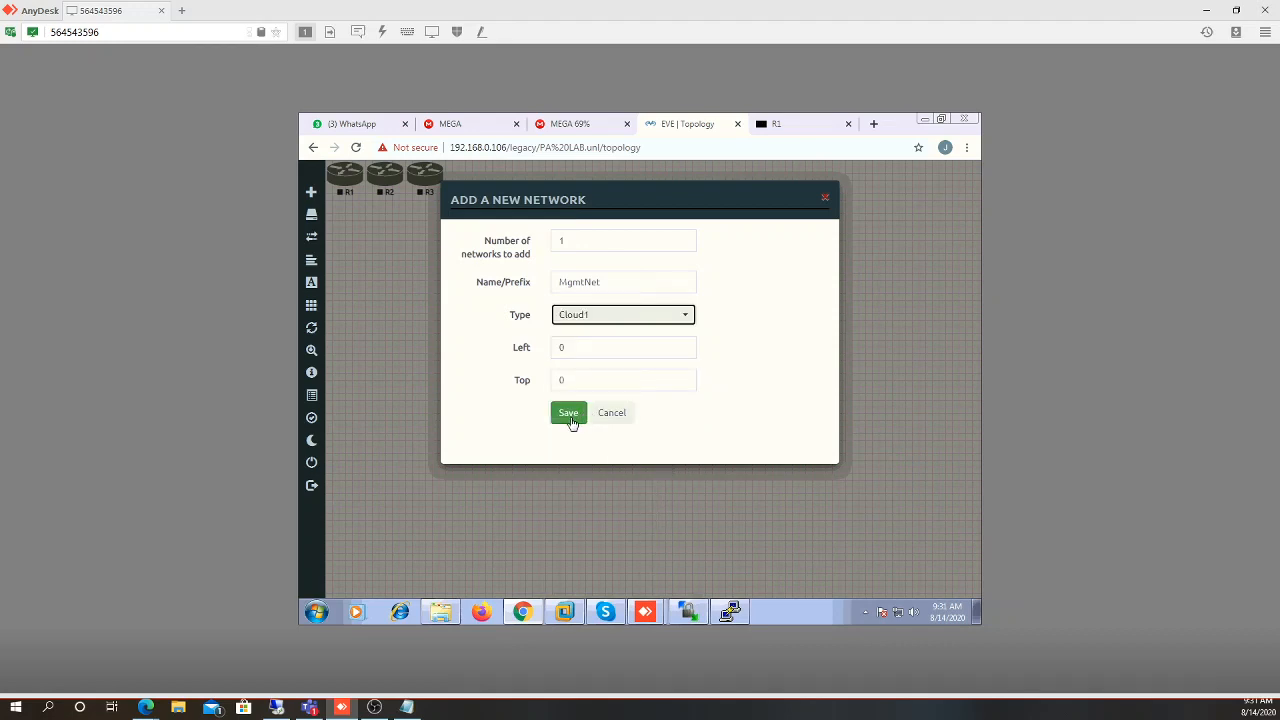
left_click(570, 421)
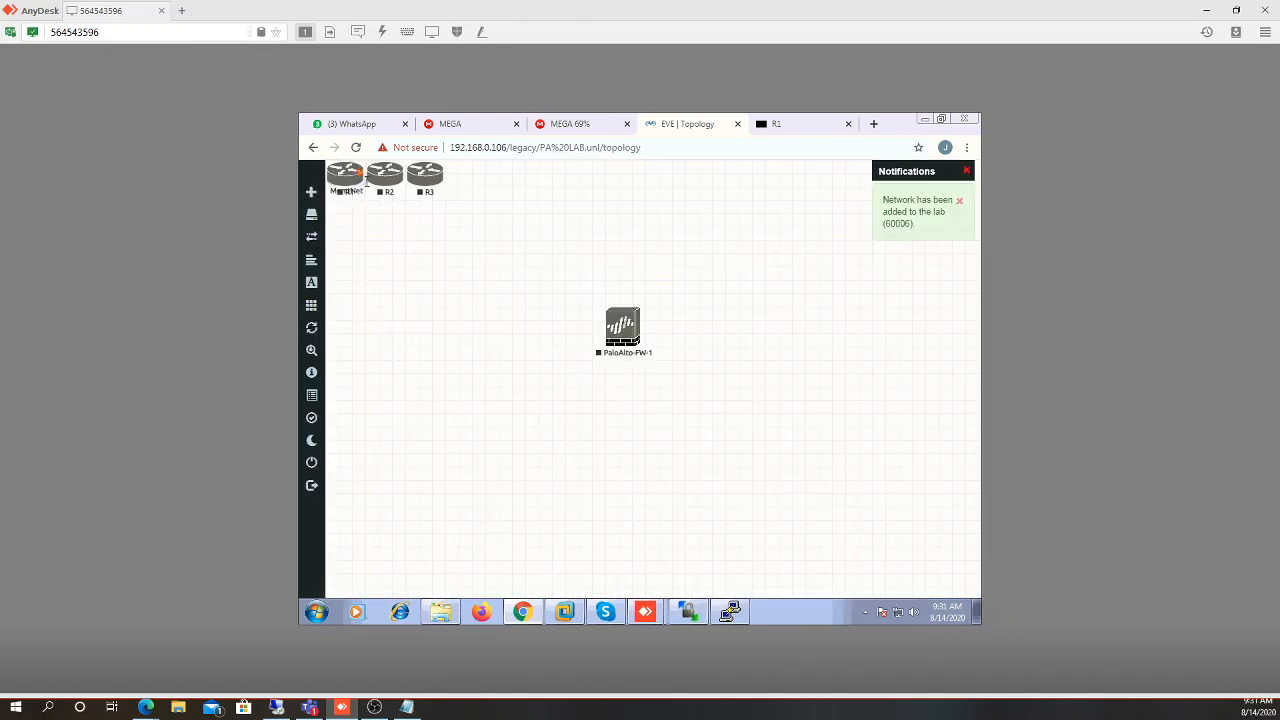
left_click_drag(364, 188, 518, 209)
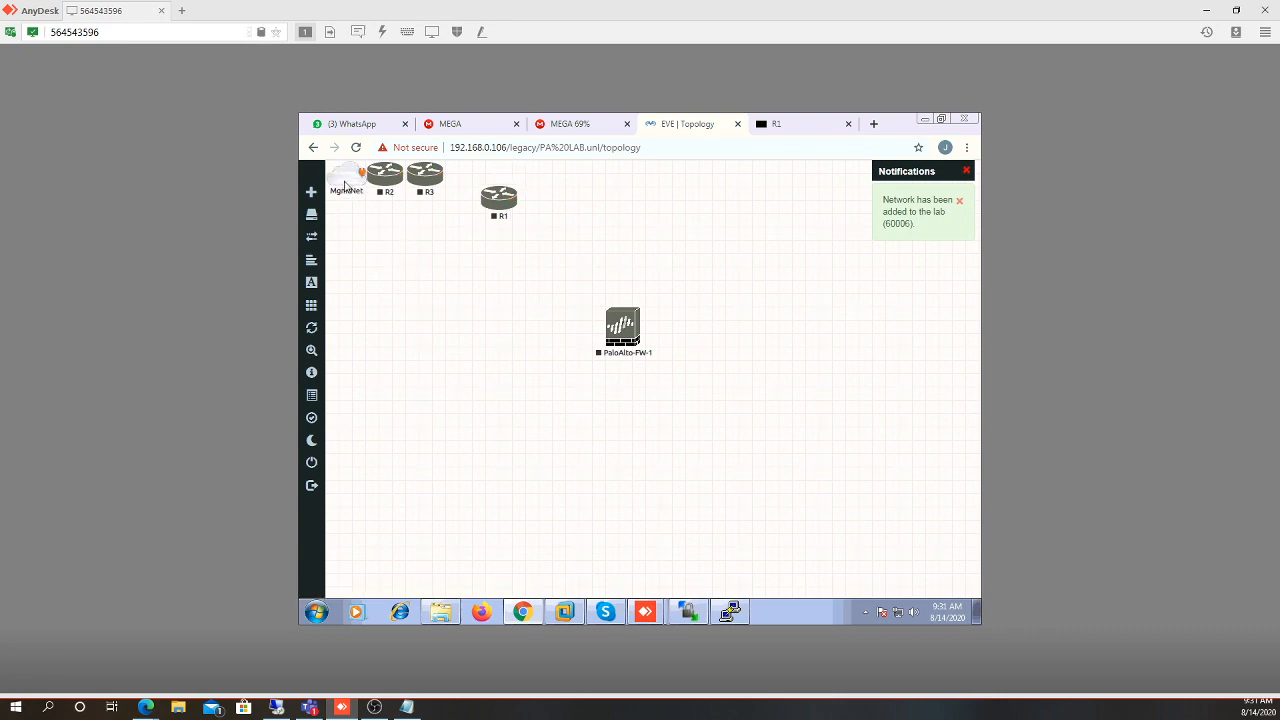
left_click_drag(345, 186, 621, 452)
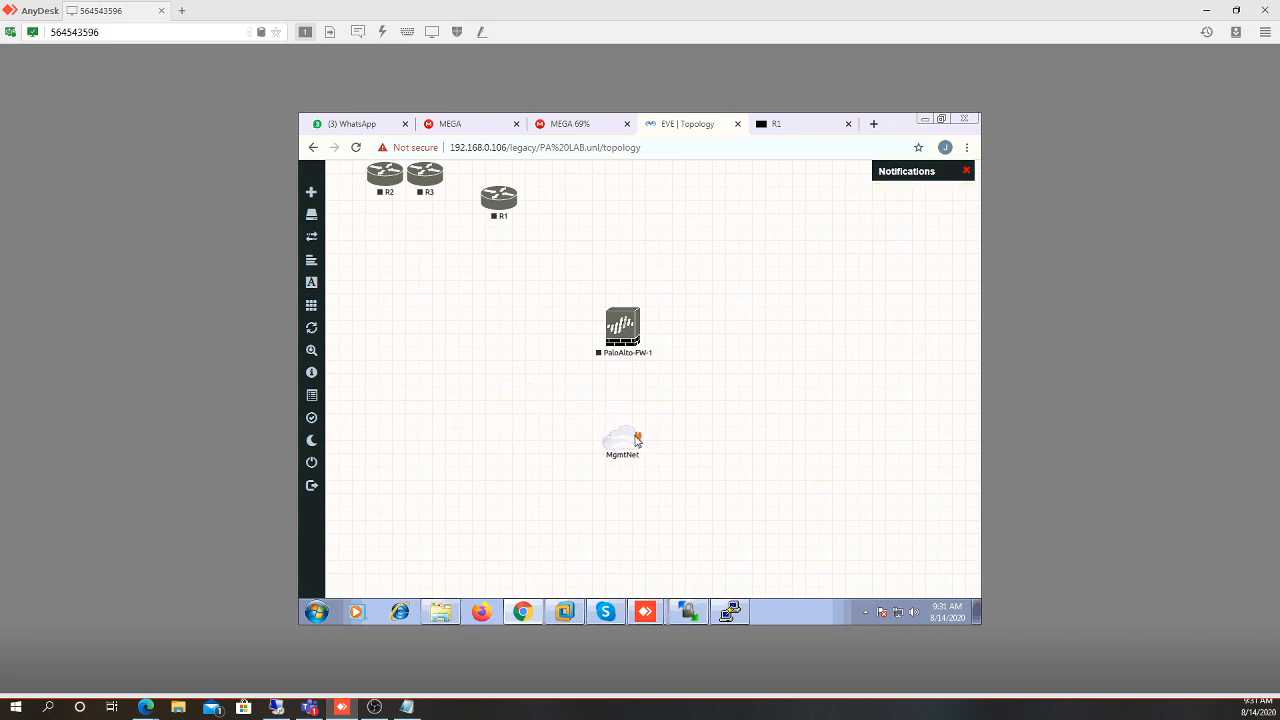
Link MgmtNet to PaloAlto-FW-1's mgmt interface
left_click_drag(641, 441, 621, 331)
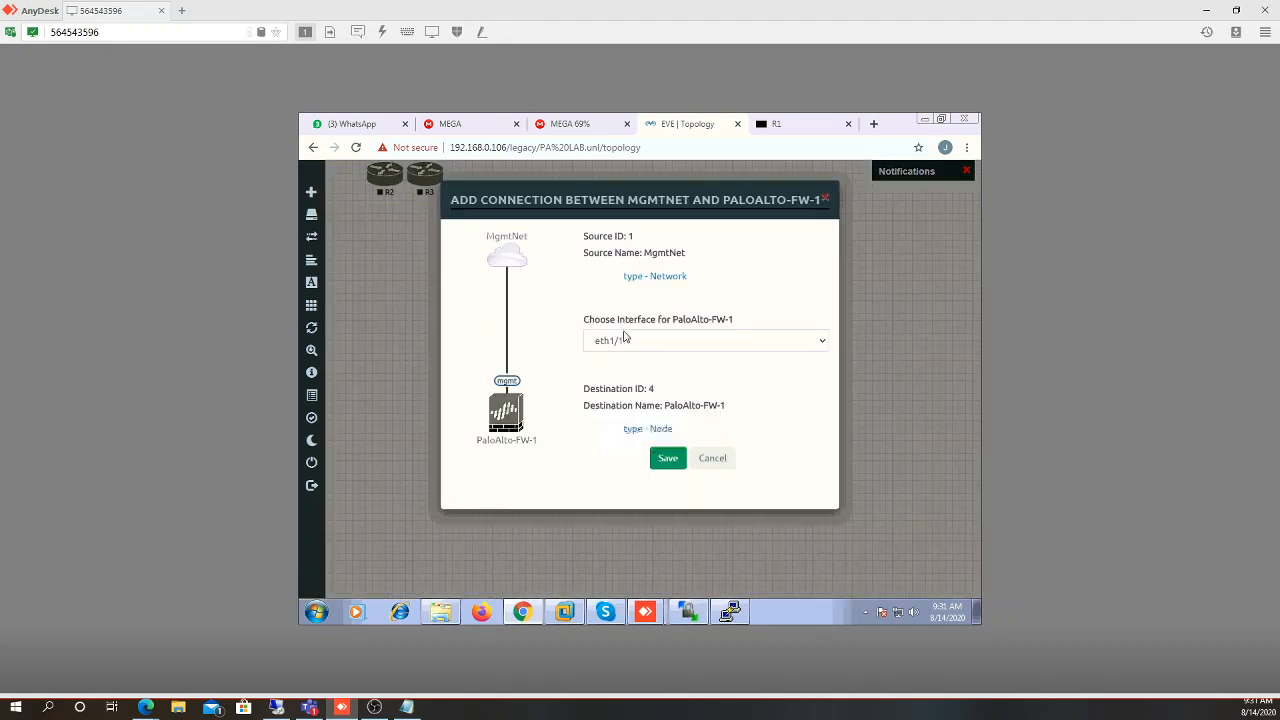
left_click(660, 345)
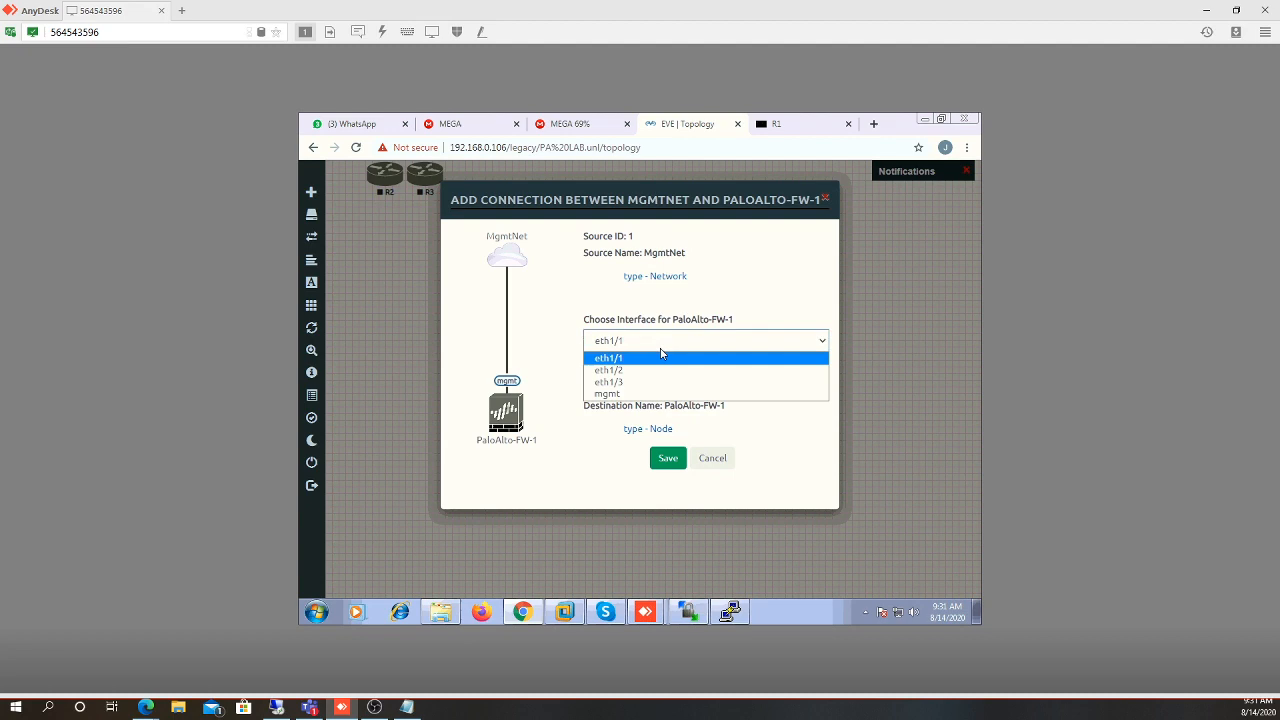
left_click(630, 395)
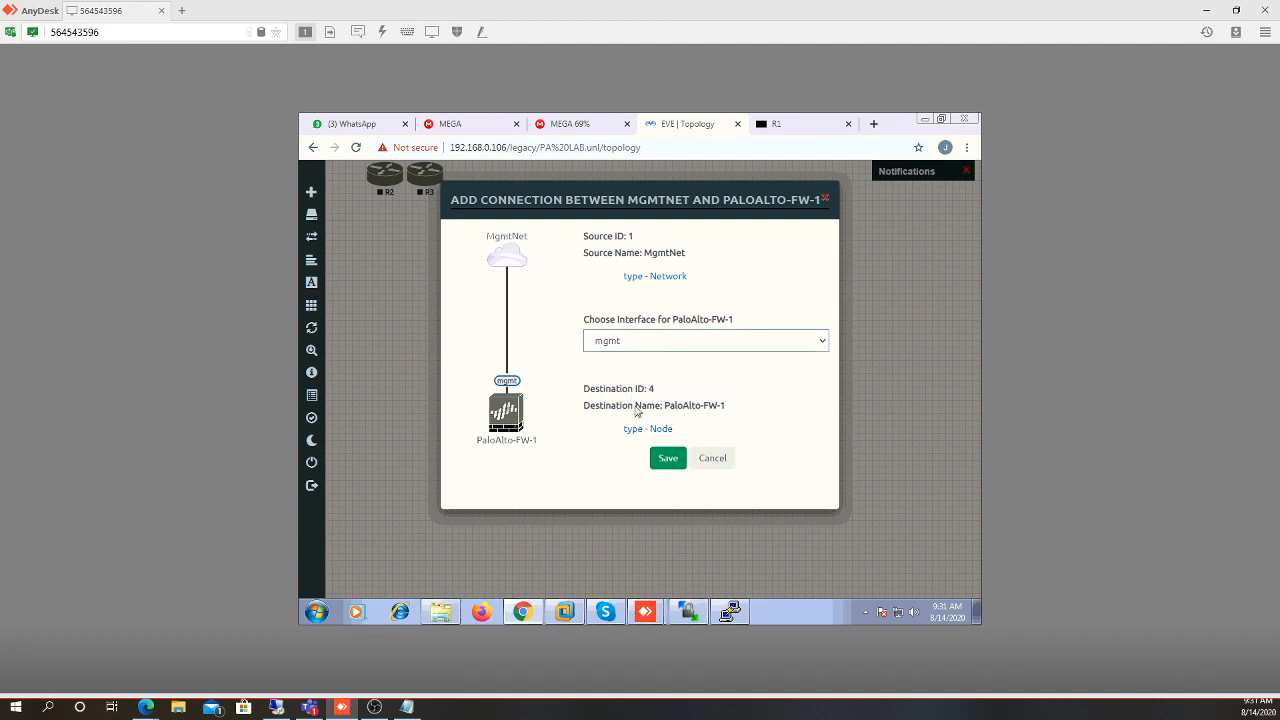
left_click(670, 464)
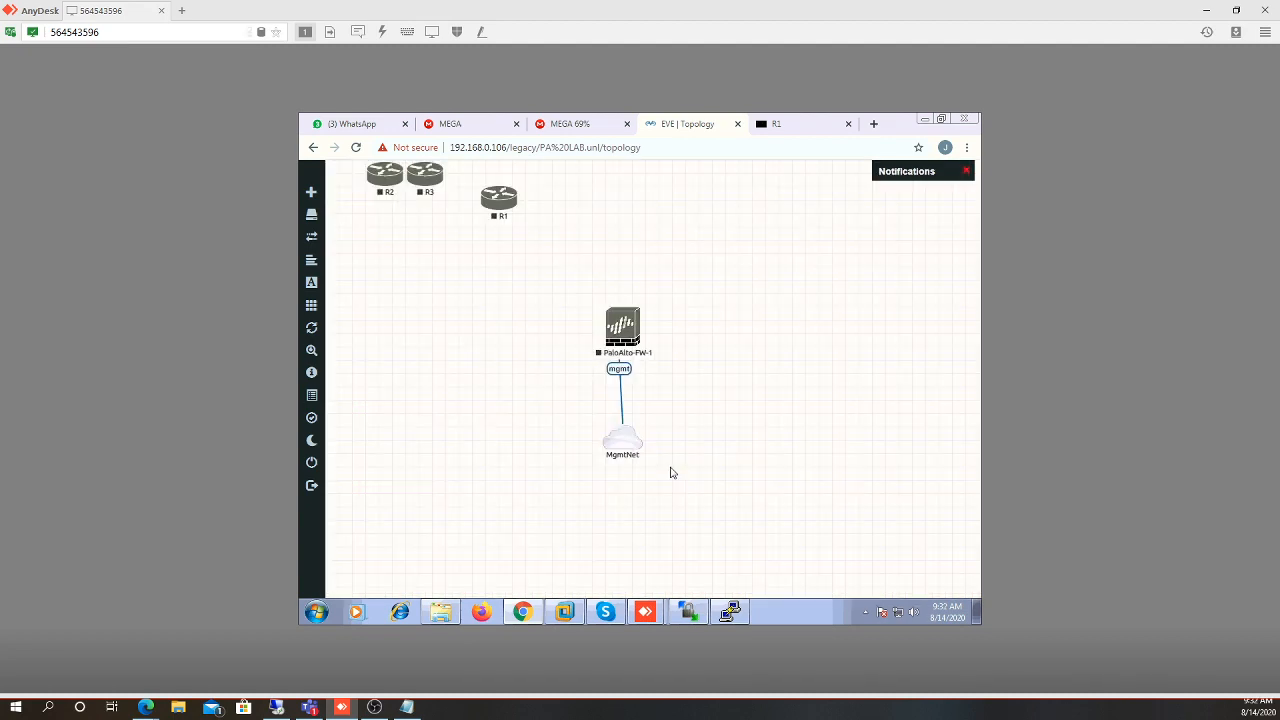
Move R1 left of PaloAlto-FW-1 and connect its e0/0 to the firewall's eth1/2
left_click_drag(623, 447, 620, 468)
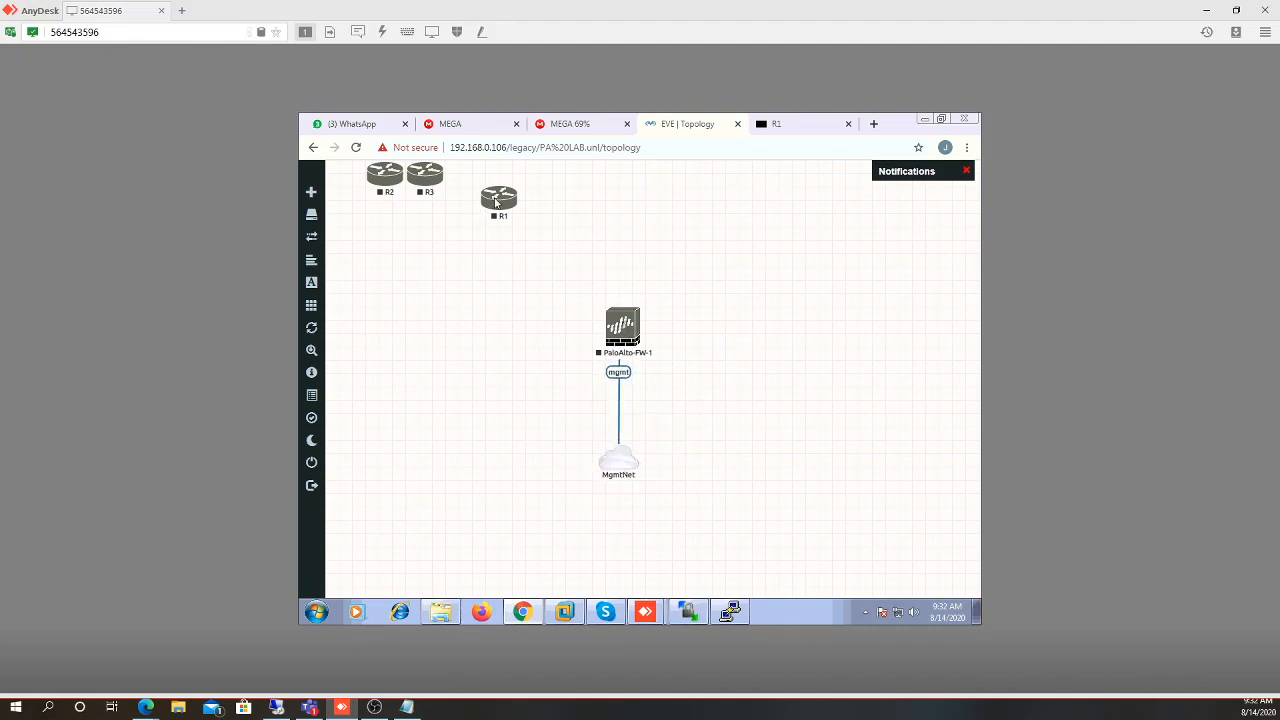
left_click_drag(495, 202, 435, 340)
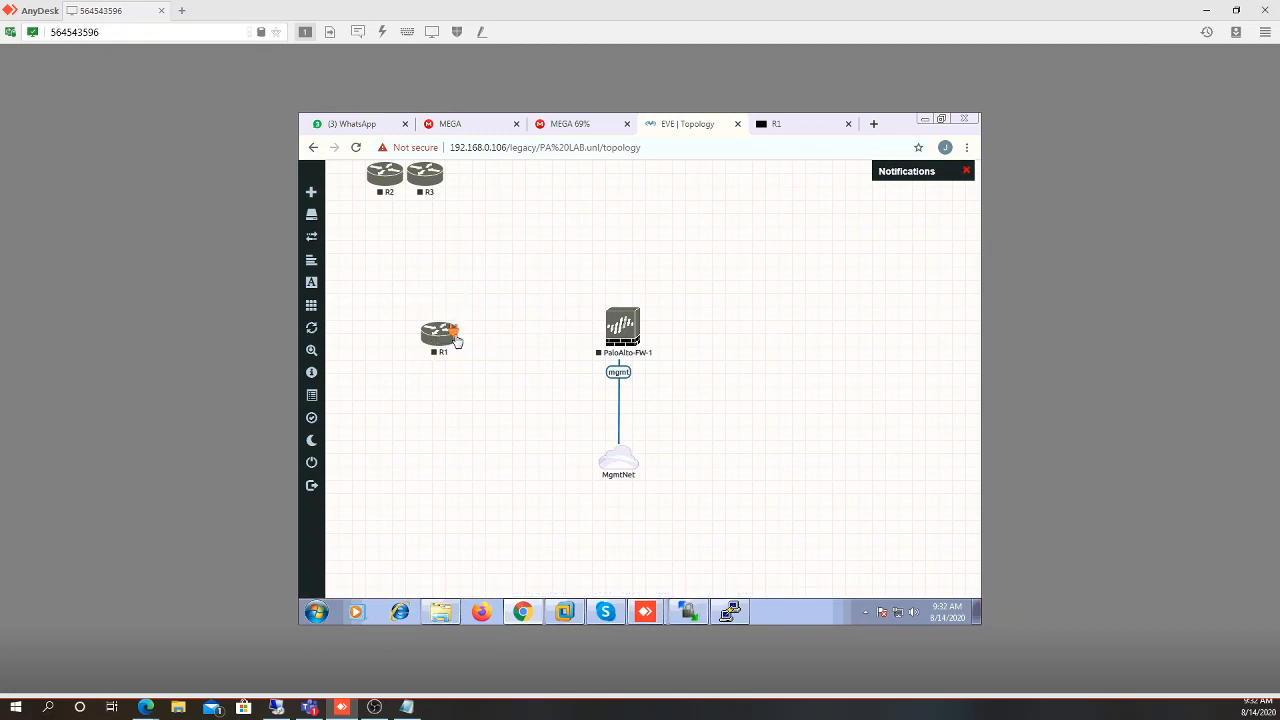
left_click_drag(450, 335, 625, 338)
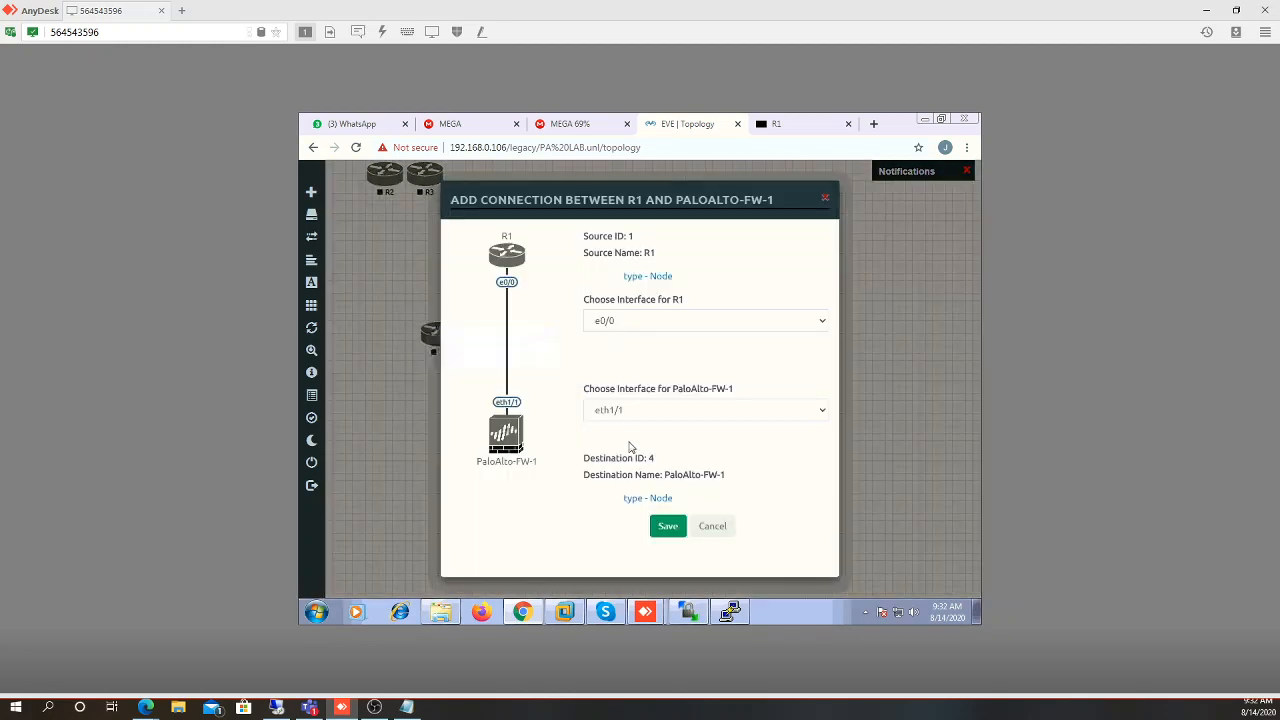
left_click(626, 412)
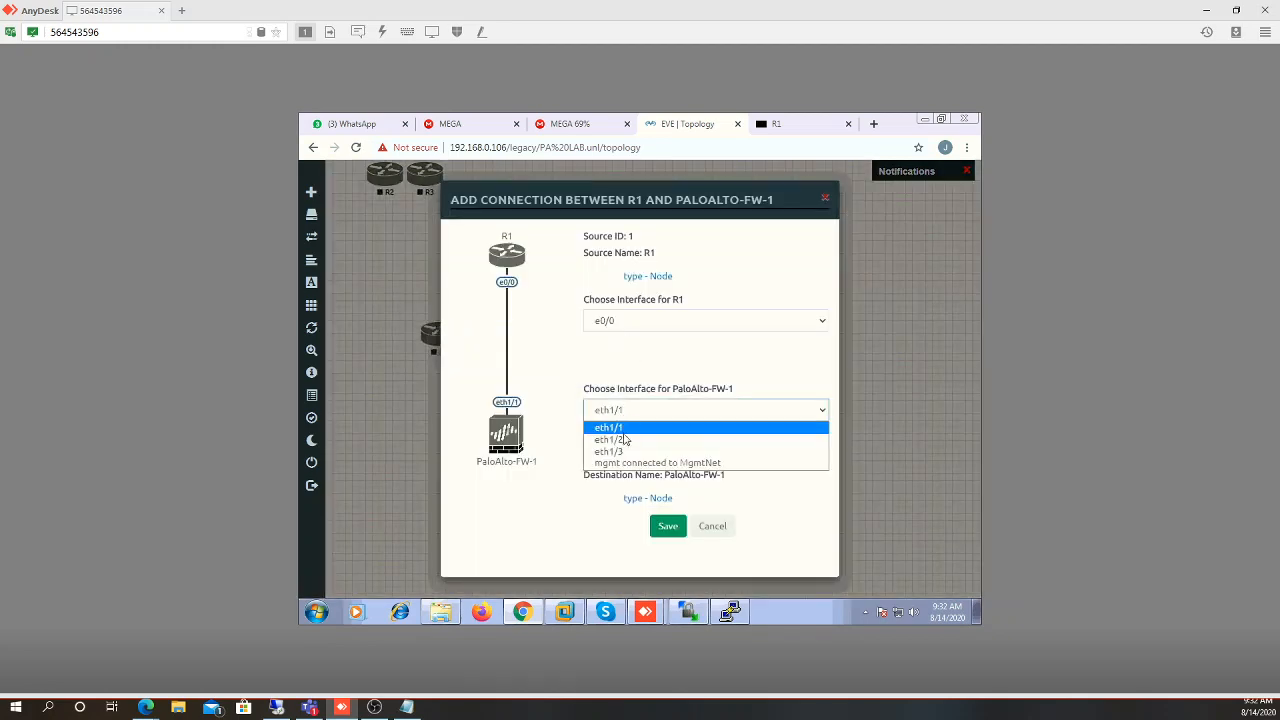
left_click(622, 440)
left_click(667, 526)
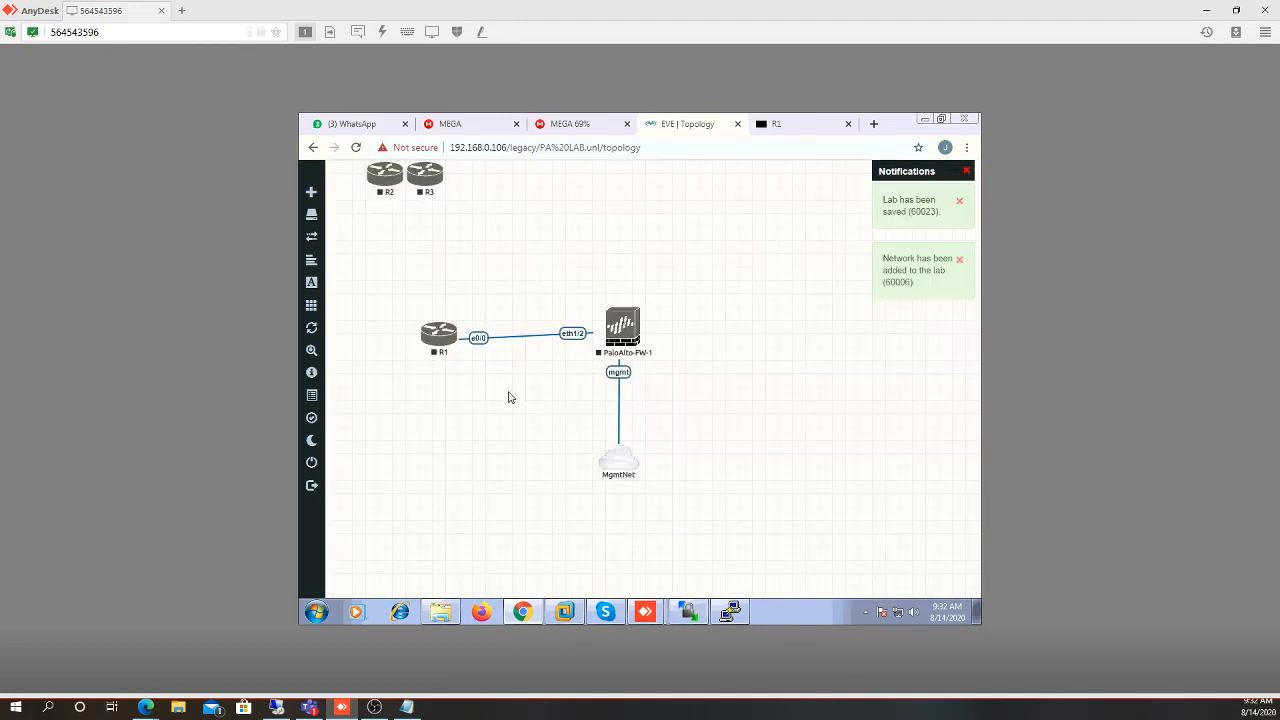
Add a network named InterNet of type Management(Cloud0)
left_click(315, 196)
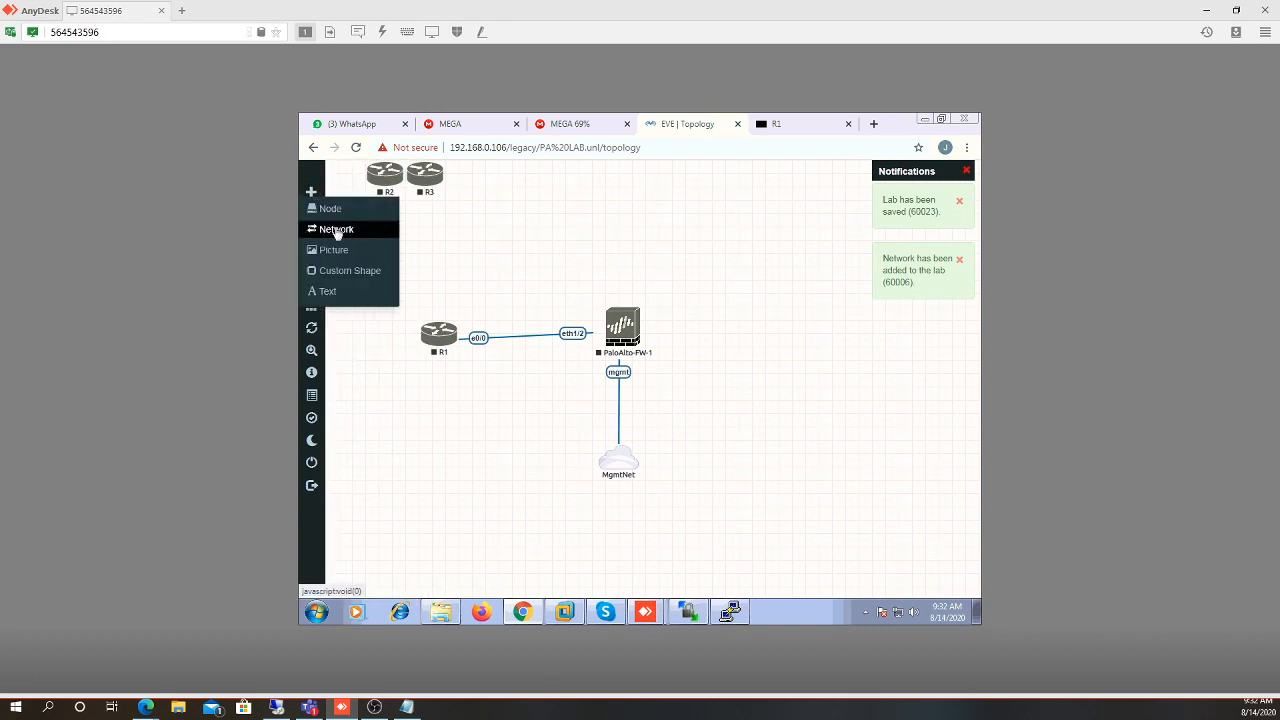
left_click(336, 231)
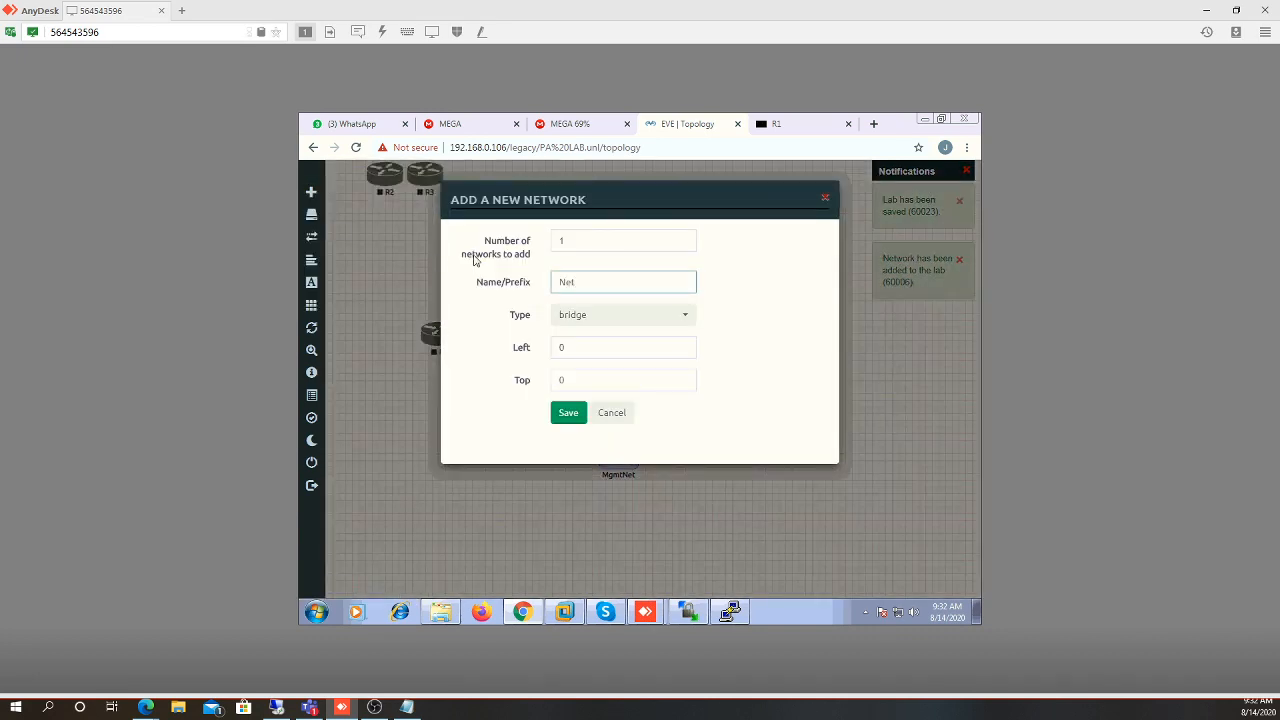
type("Inter")
left_click(587, 318)
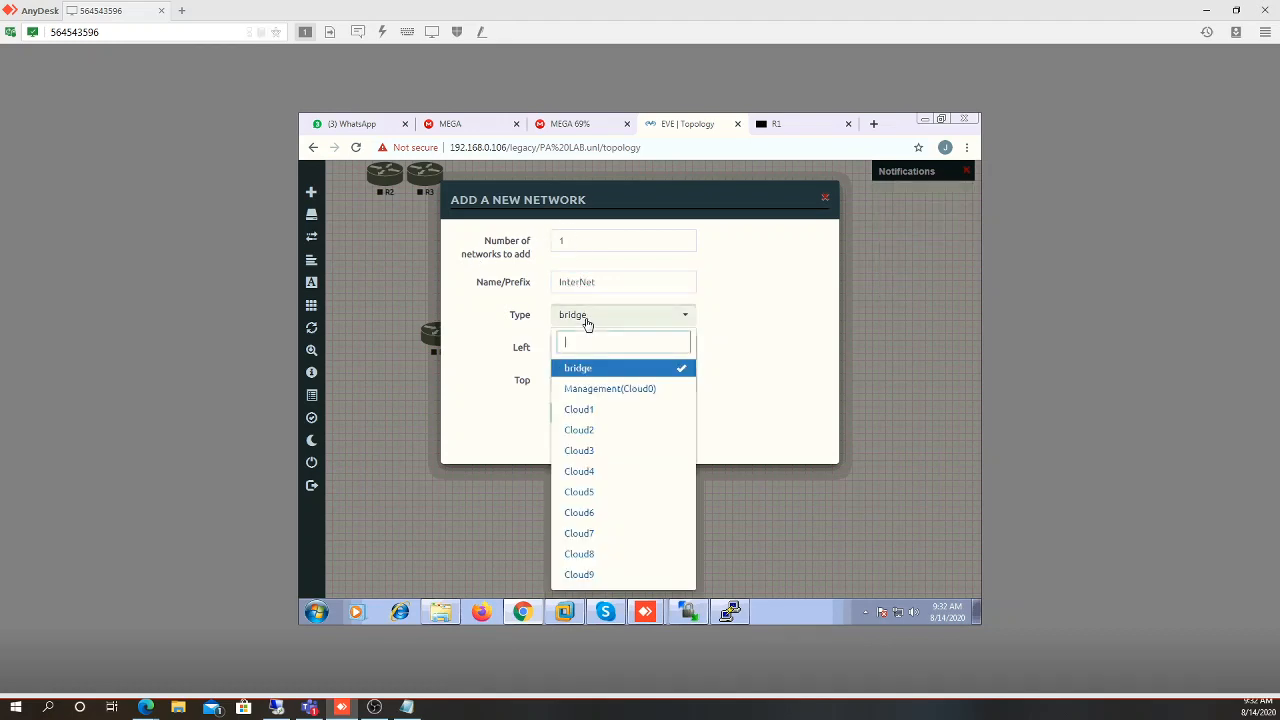
left_click(596, 389)
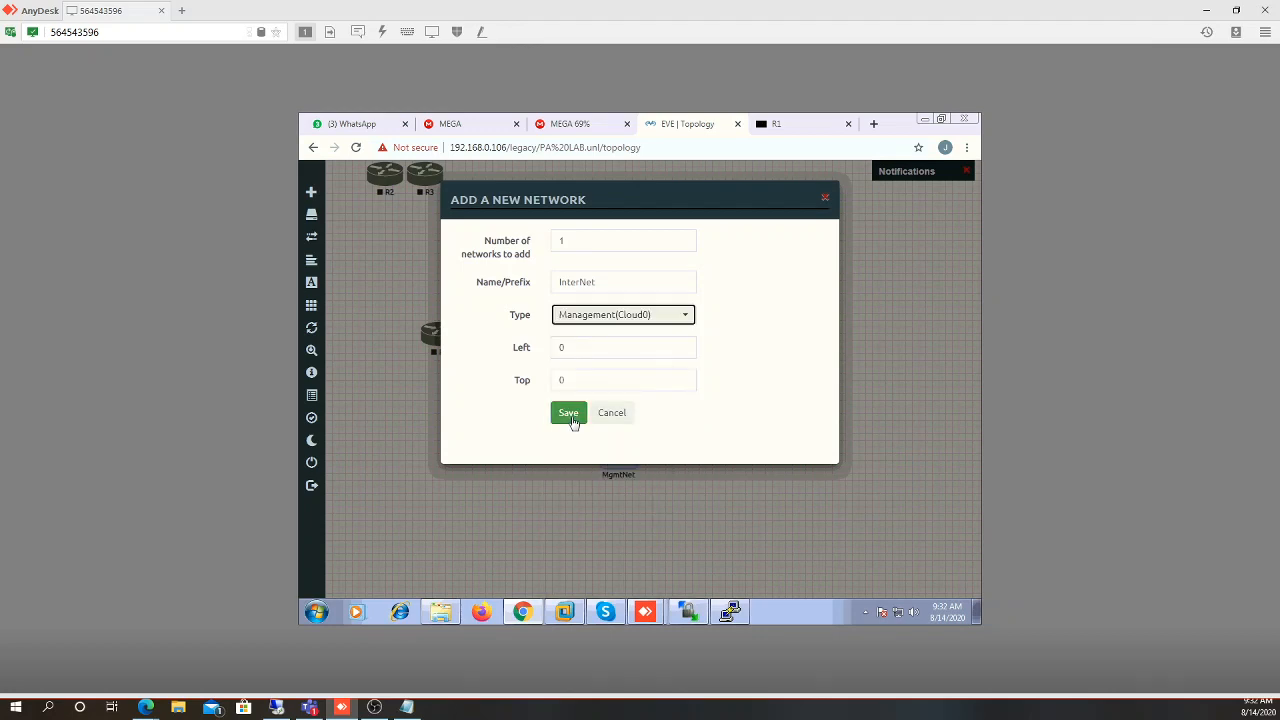
left_click(571, 414)
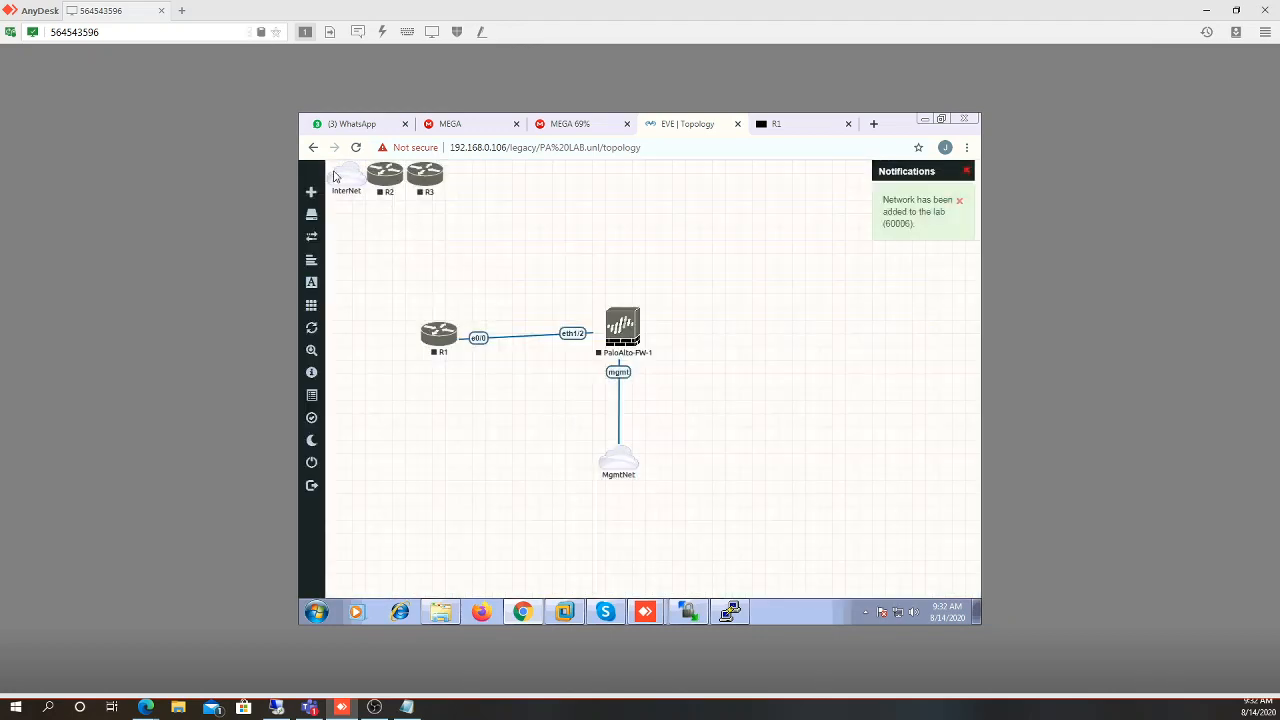
Place InterNet right of PaloAlto-FW-1, link it to eth1/1, and move R2 above the firewall
mouse_move(343, 179)
left_click_drag(343, 179, 627, 331)
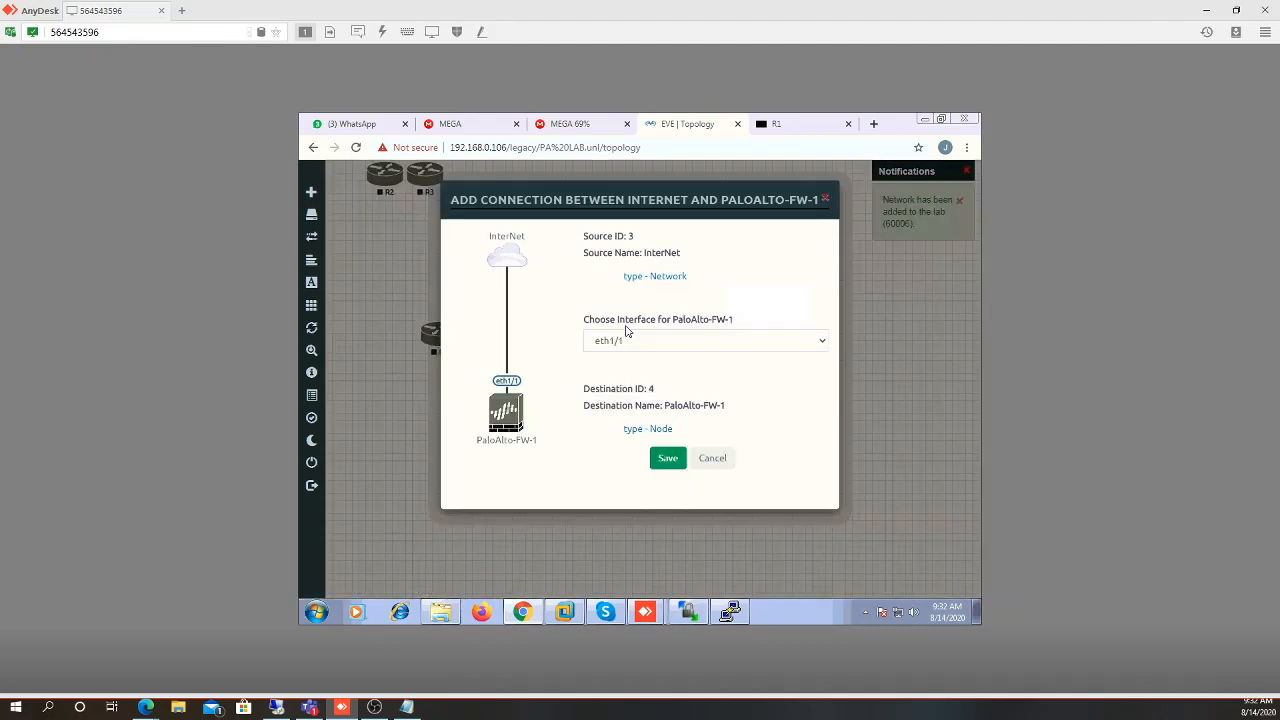
left_click(608, 345)
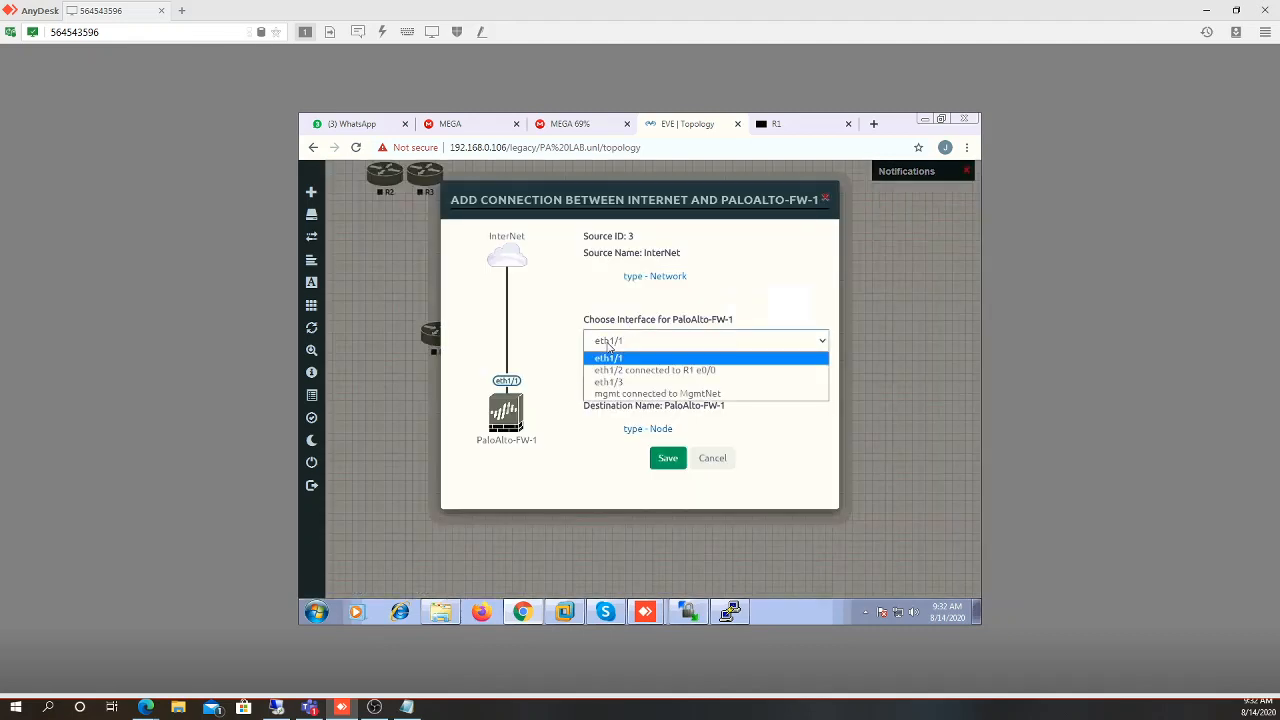
left_click(608, 358)
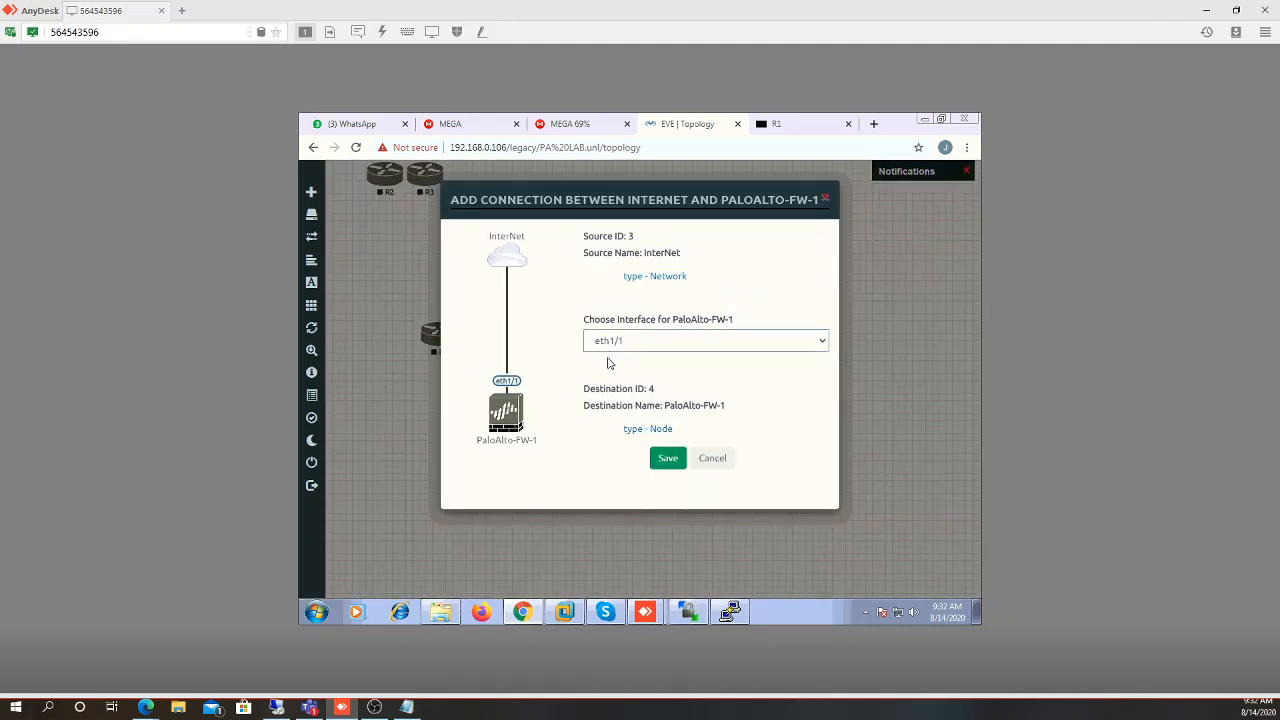
left_click(668, 458)
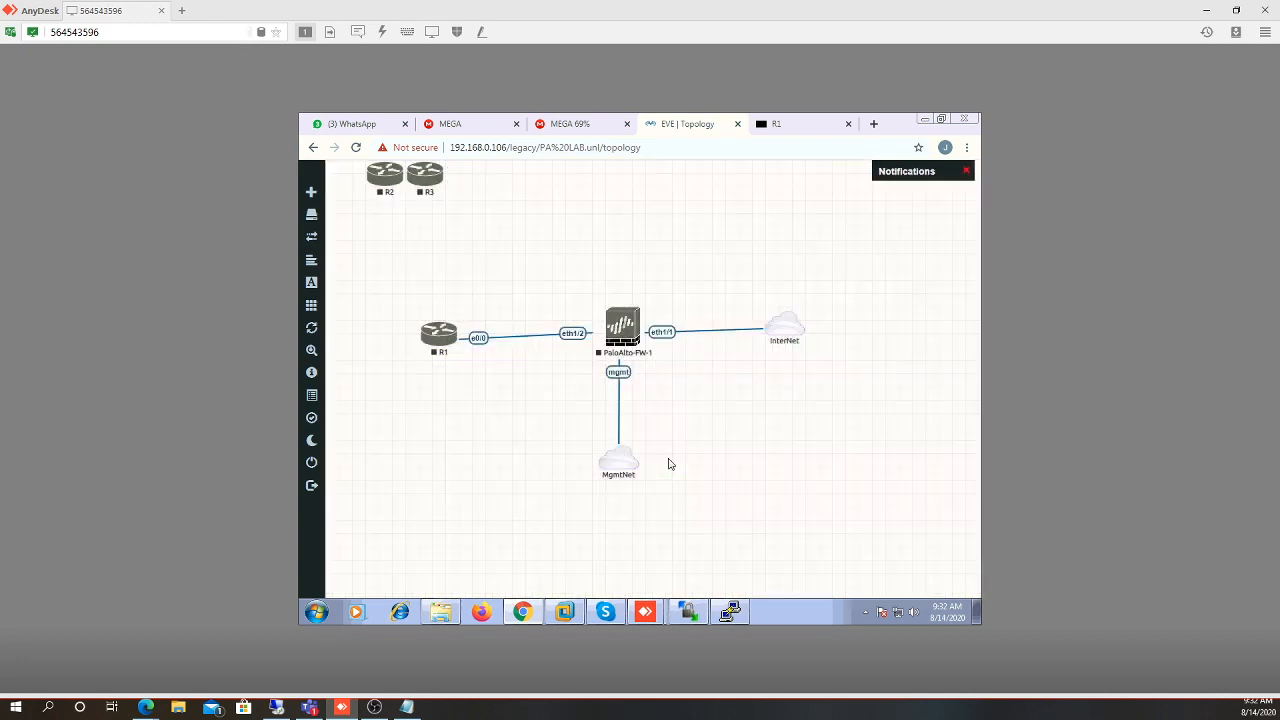
left_click_drag(381, 181, 619, 196)
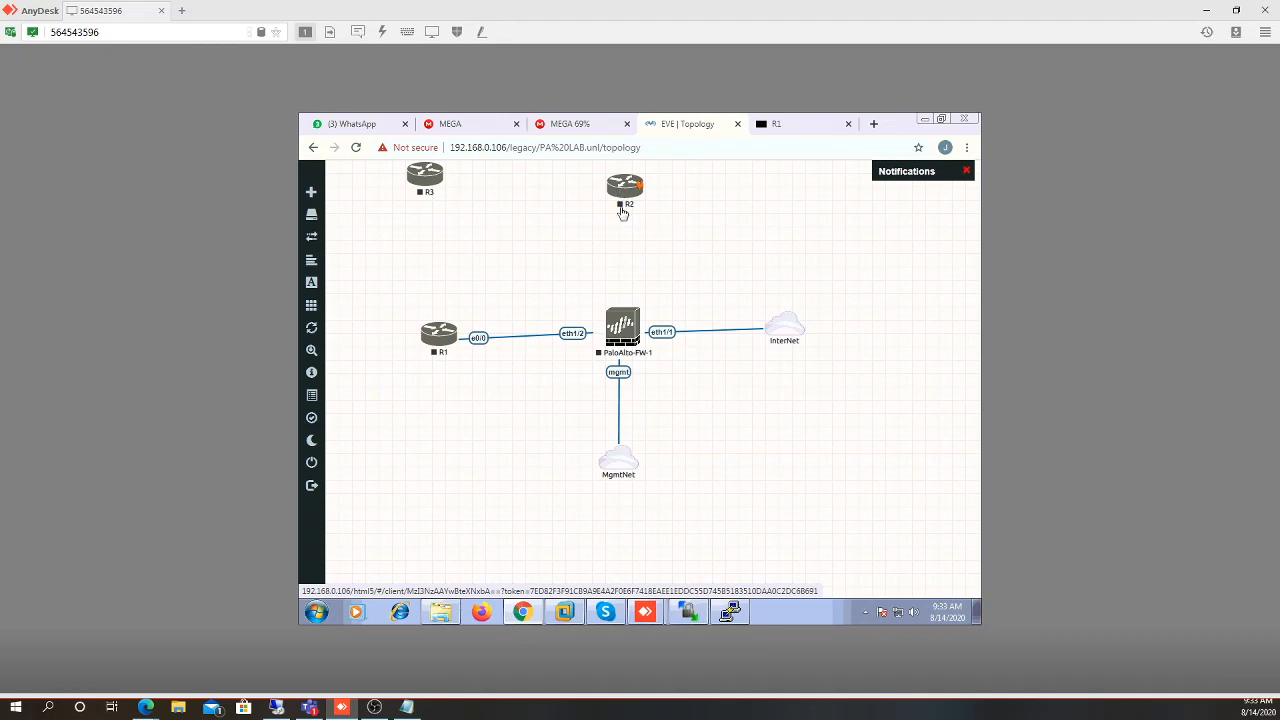
Connect R2's e0/0 to the firewall's eth1/3 and R3's e0/0 to the InterNet cloud
left_click_drag(640, 192, 628, 325)
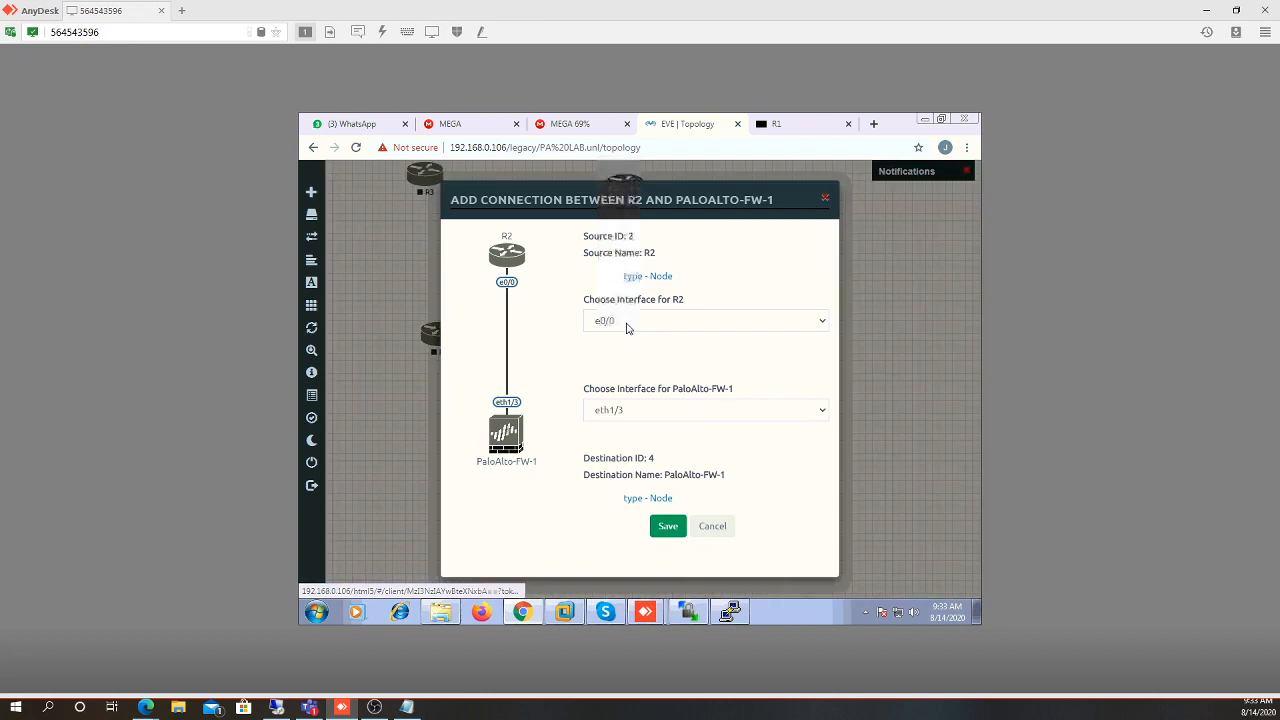
left_click(630, 413)
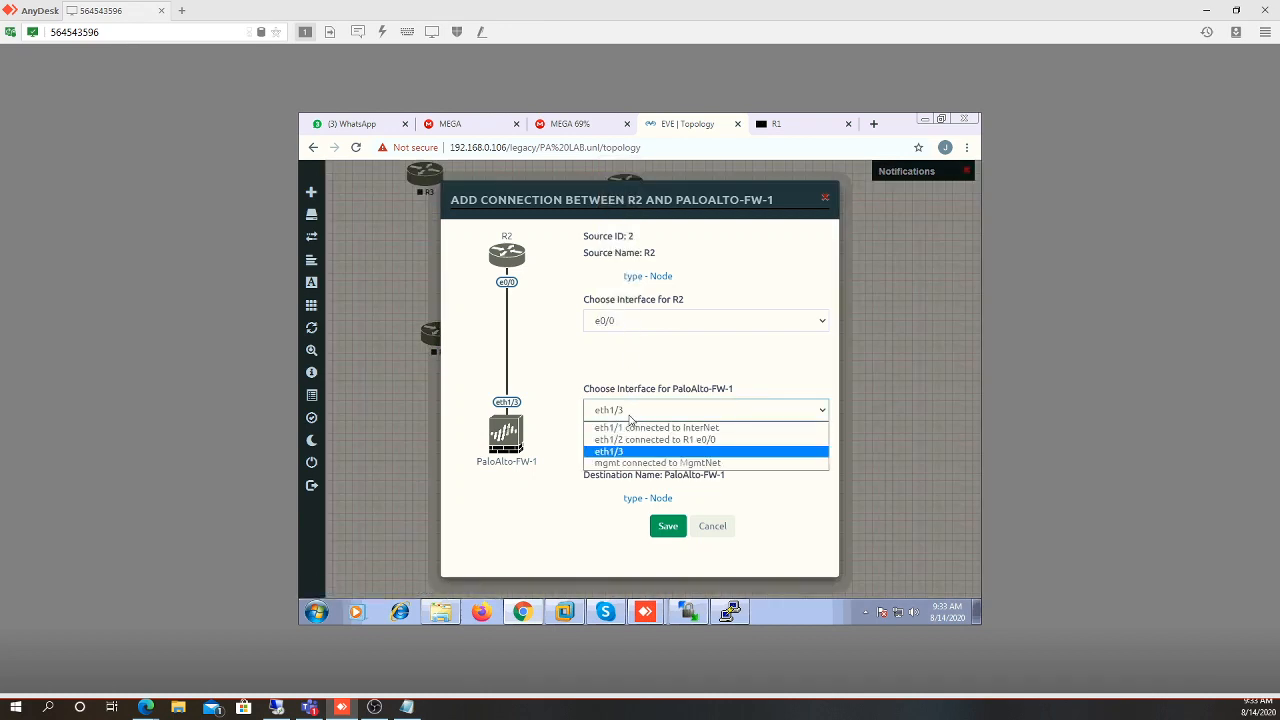
left_click(630, 420)
left_click(664, 527)
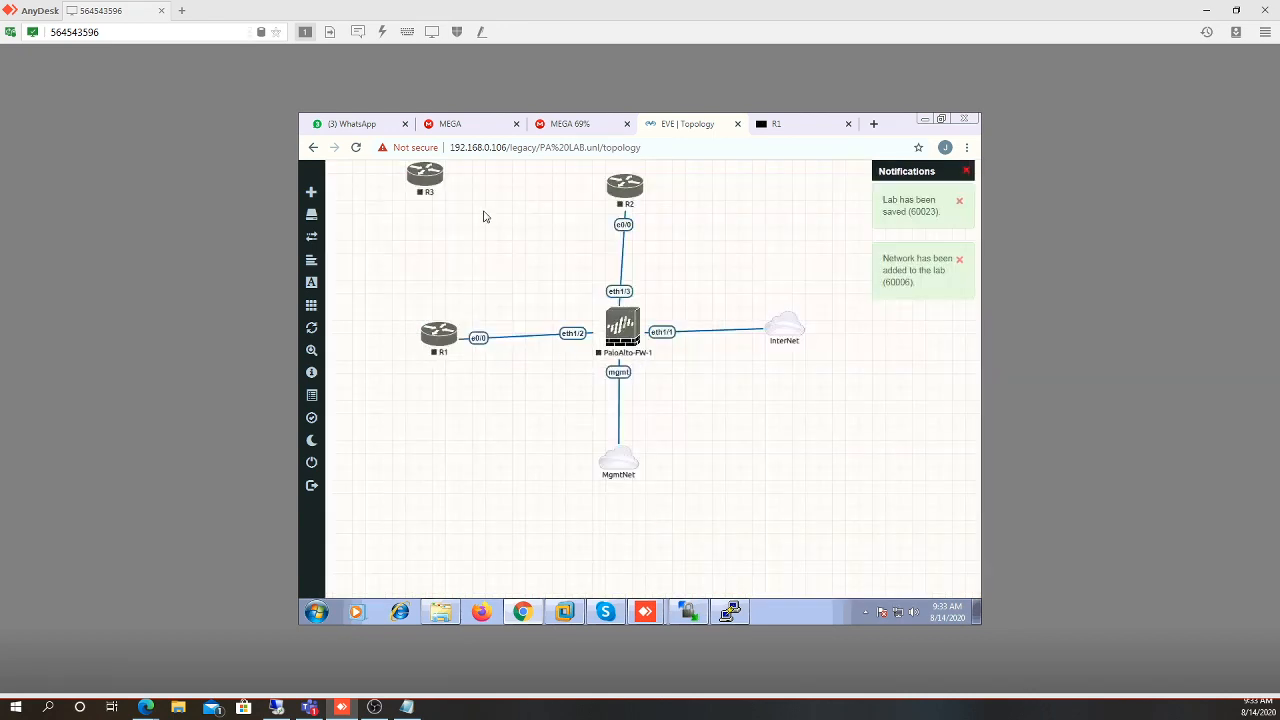
mouse_move(790, 342)
left_mouse_down()
mouse_move(920, 329)
mouse_move(793, 340)
left_mouse_up()
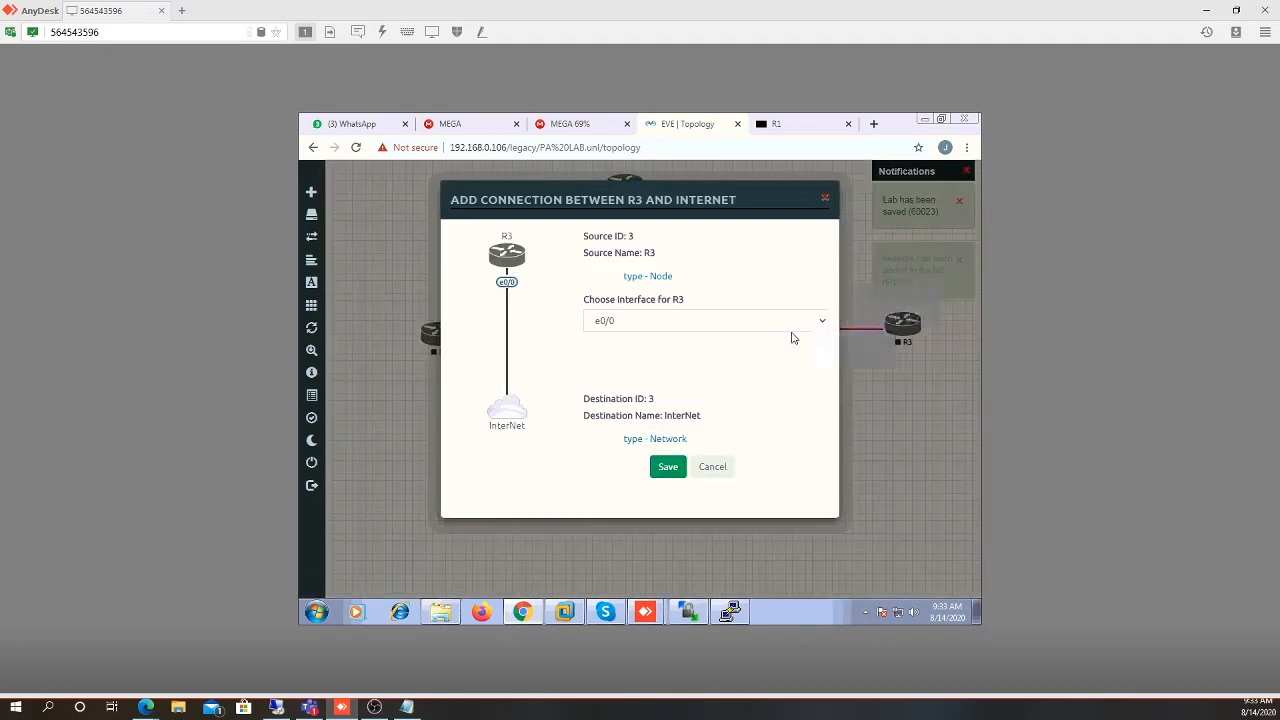
left_click(668, 467)
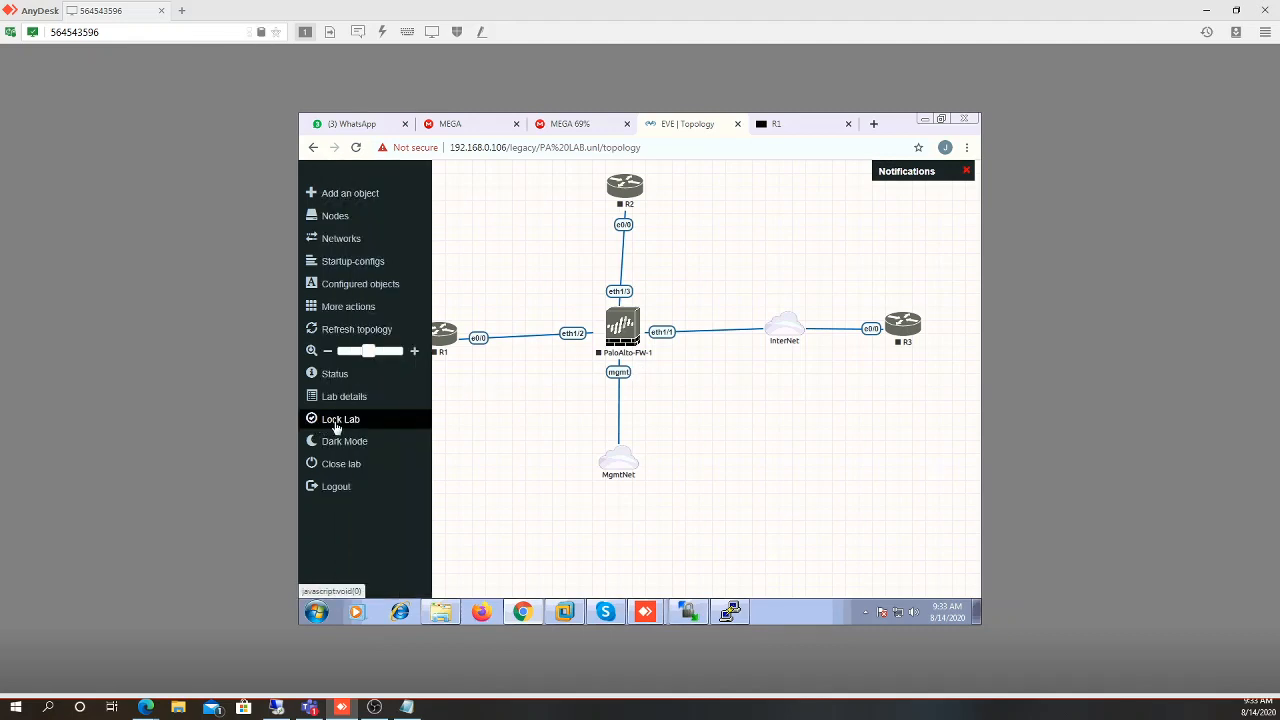
Lock the lab, then start PaloAlto-FW-1, R3, R2 and R1
left_click(336, 424)
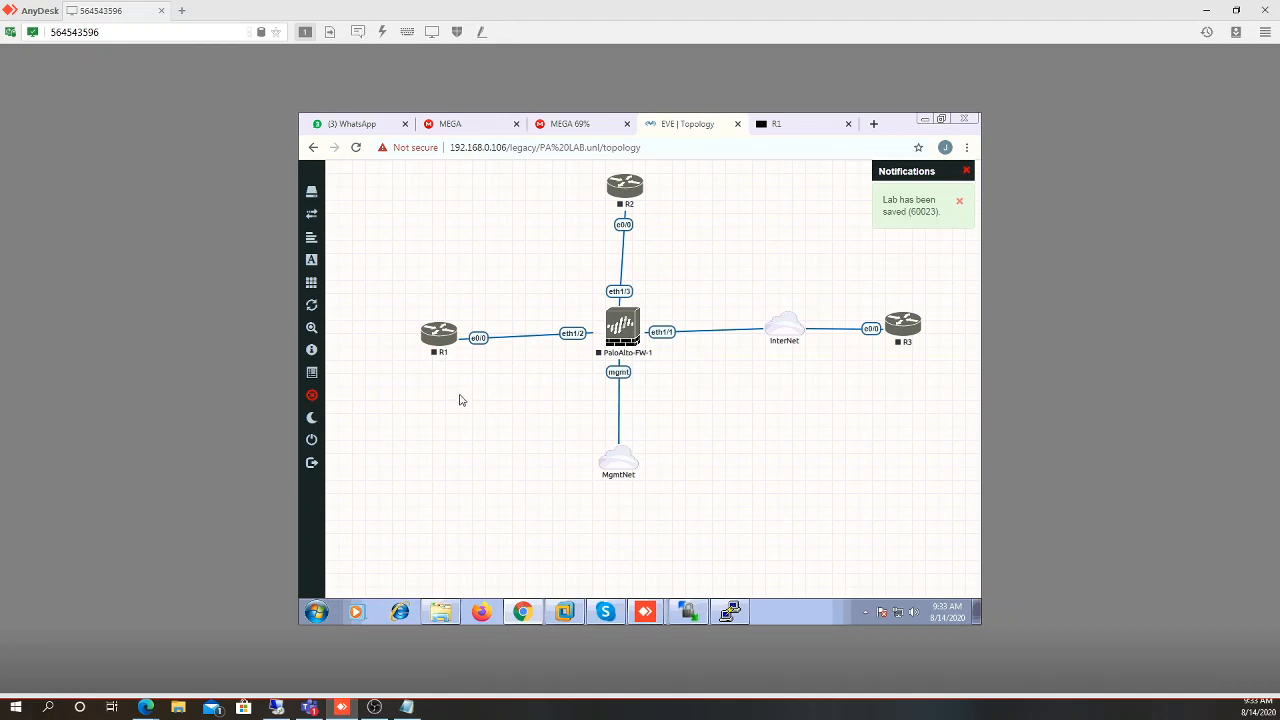
right_click(632, 342)
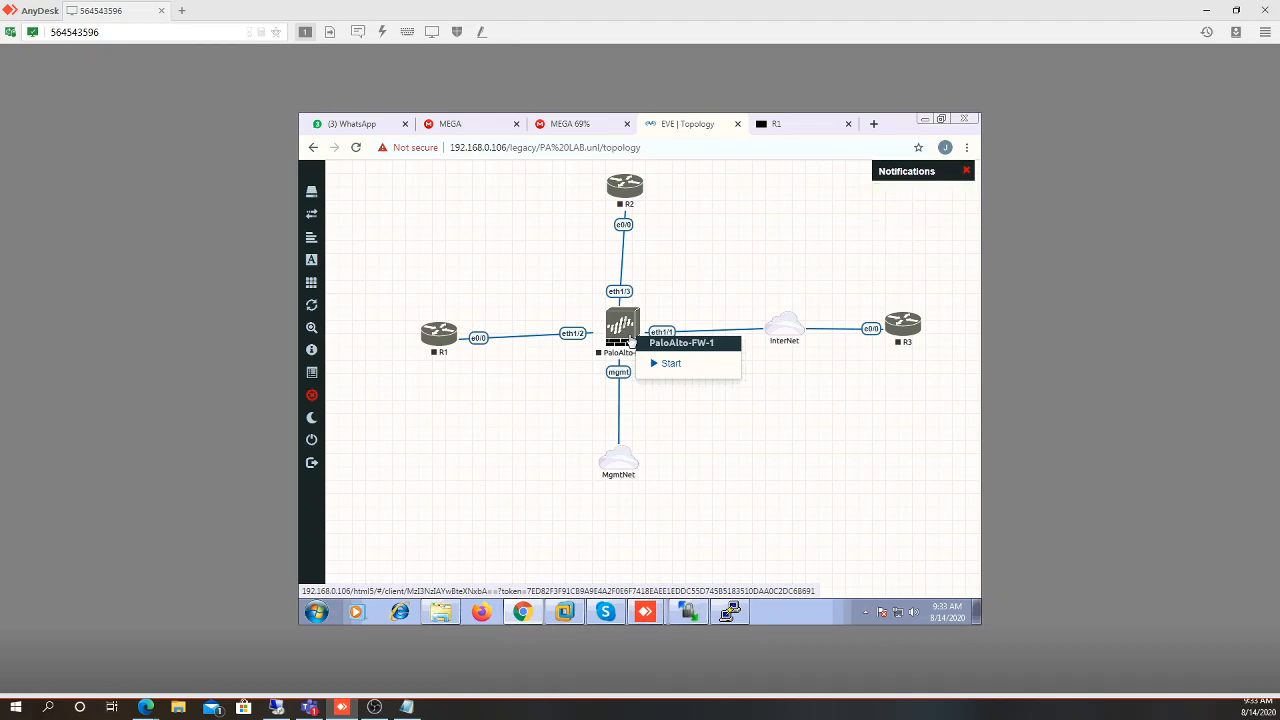
left_click(665, 364)
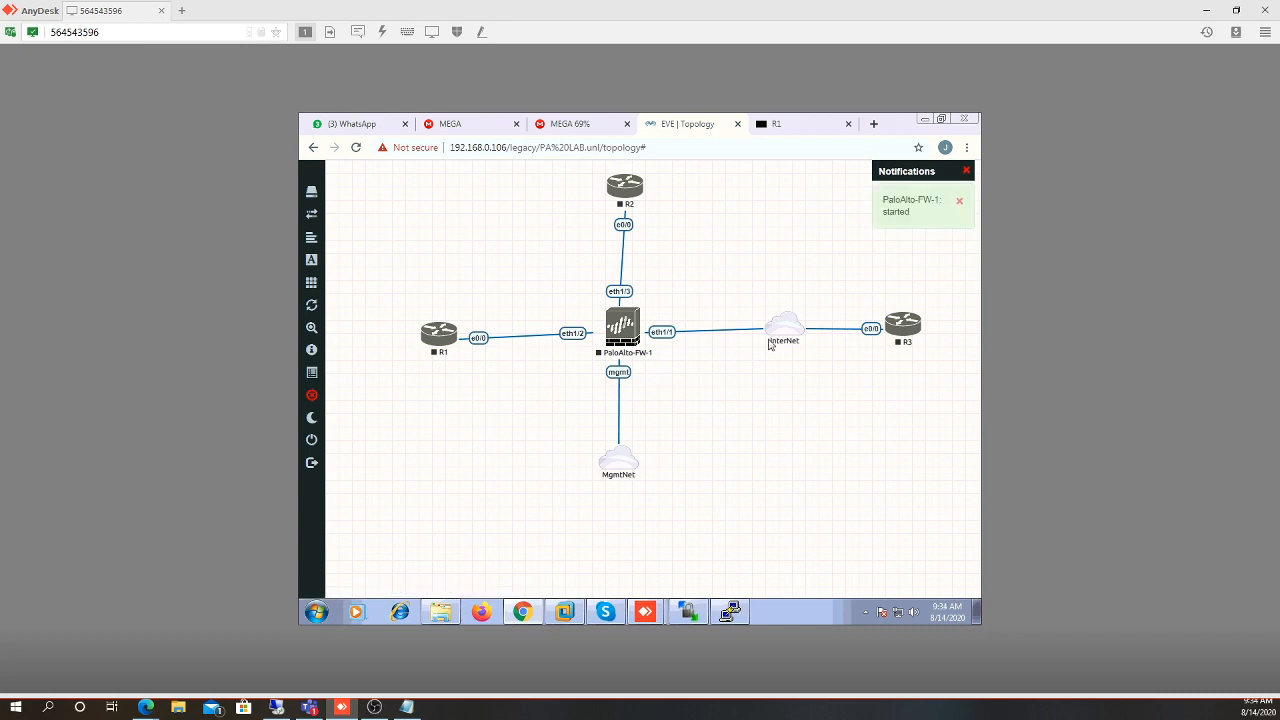
right_click(907, 333)
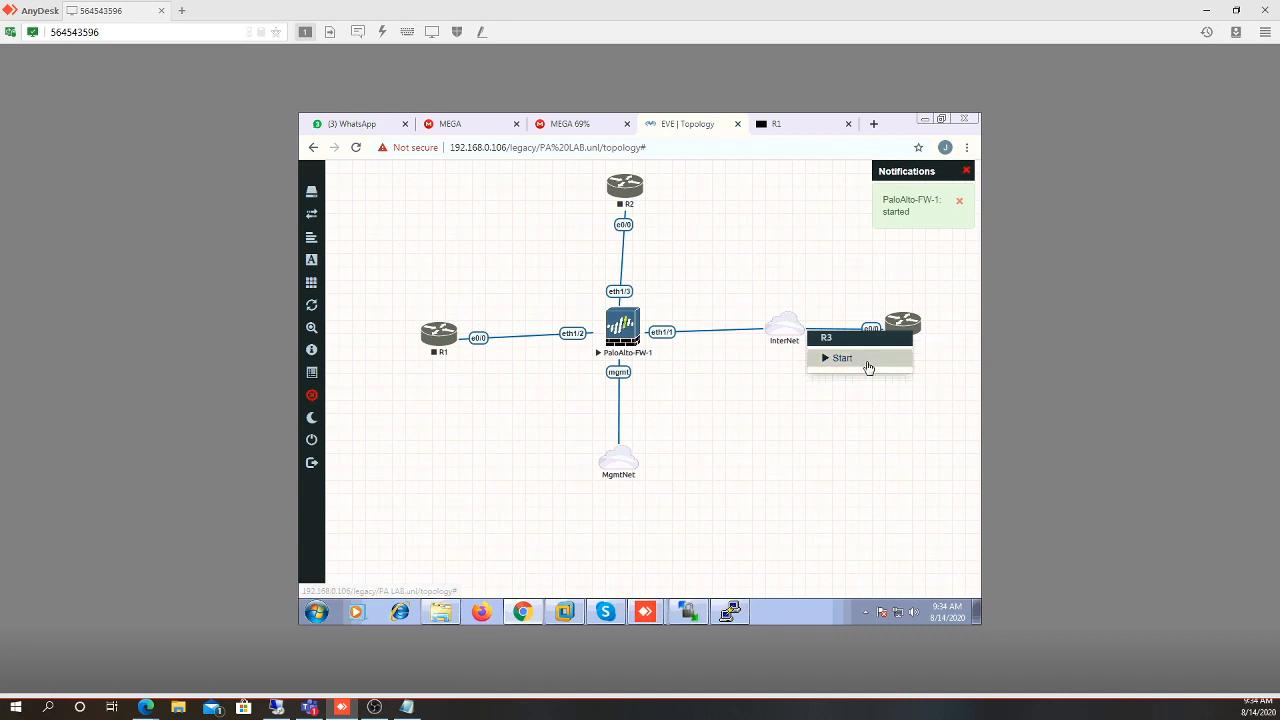
left_click(866, 362)
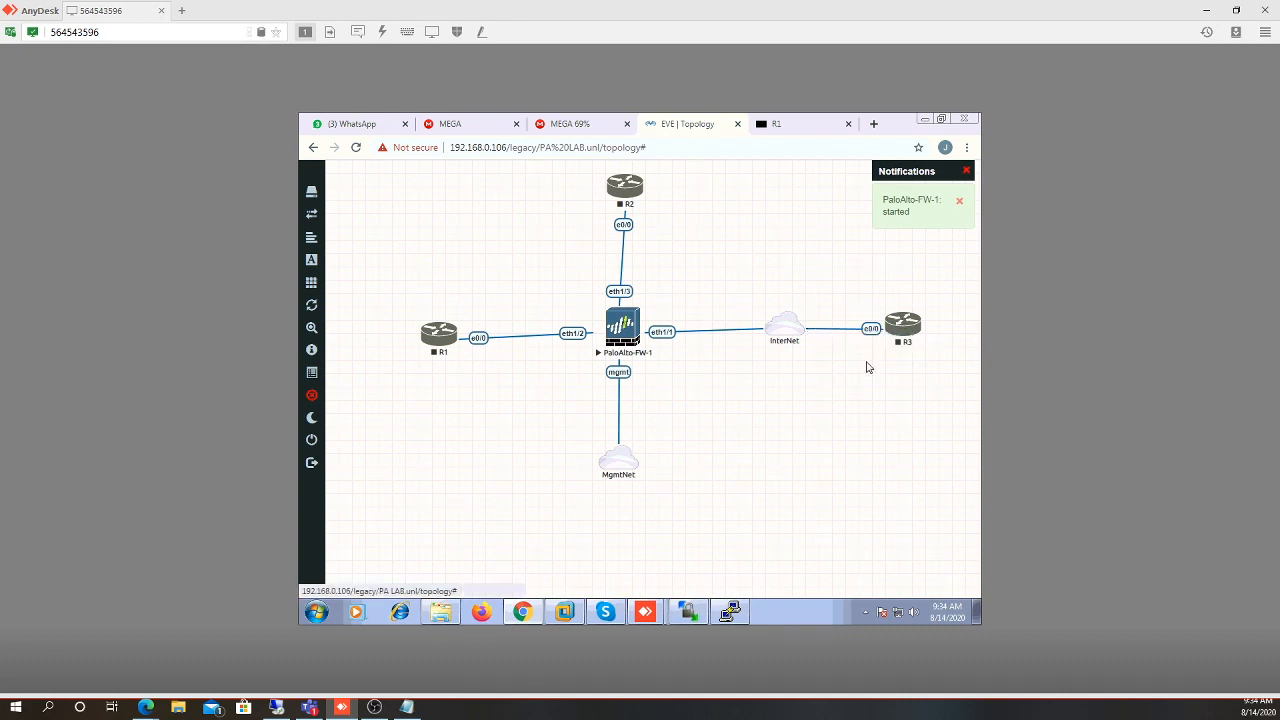
right_click(631, 189)
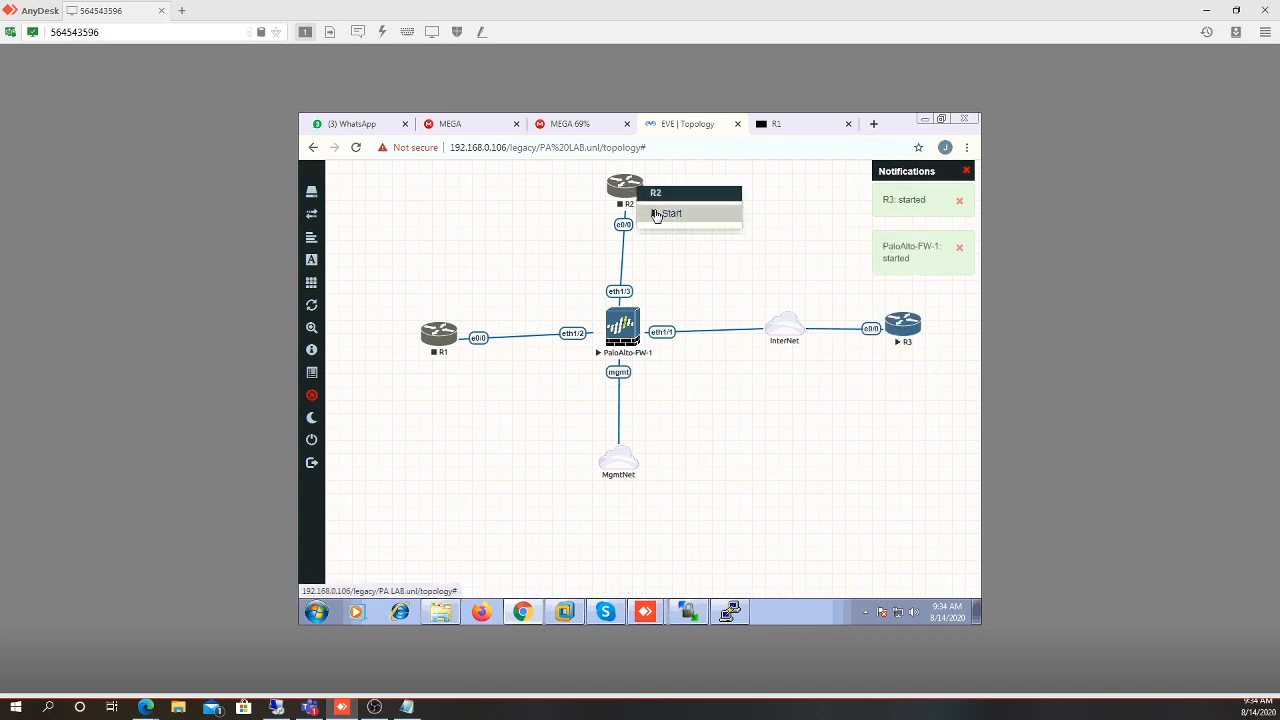
left_click(656, 214)
right_click(440, 336)
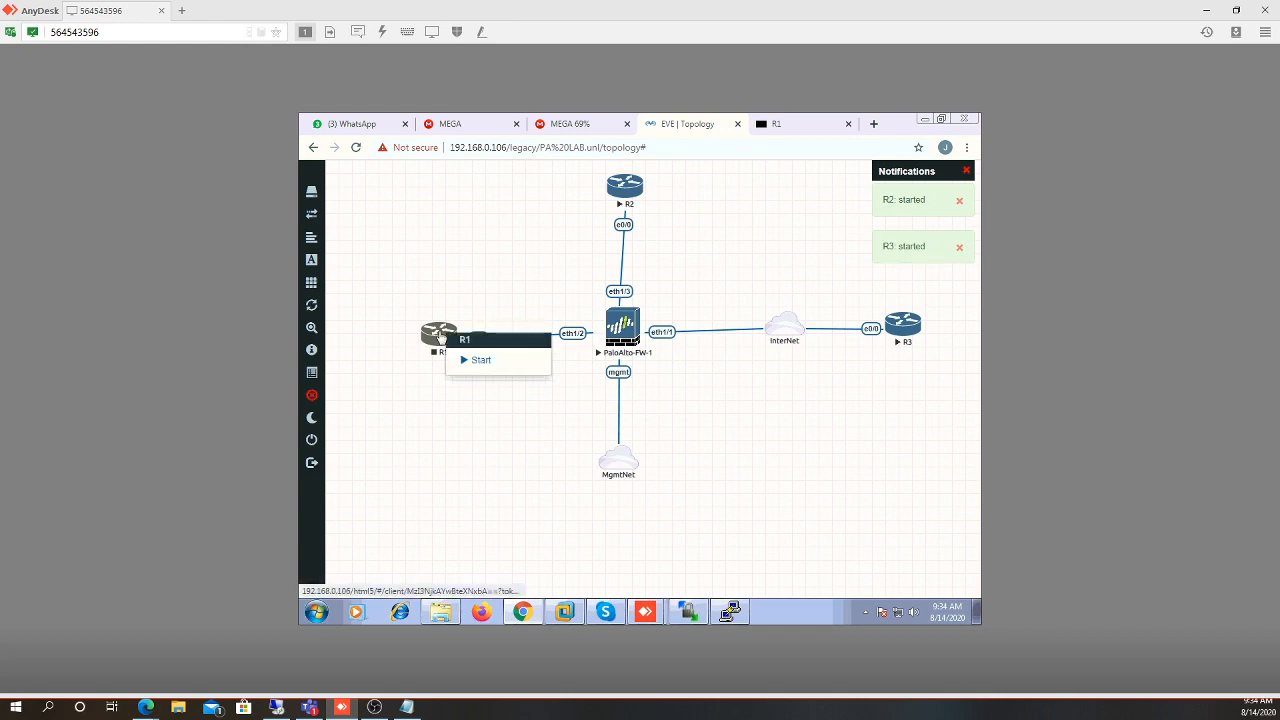
left_click(458, 360)
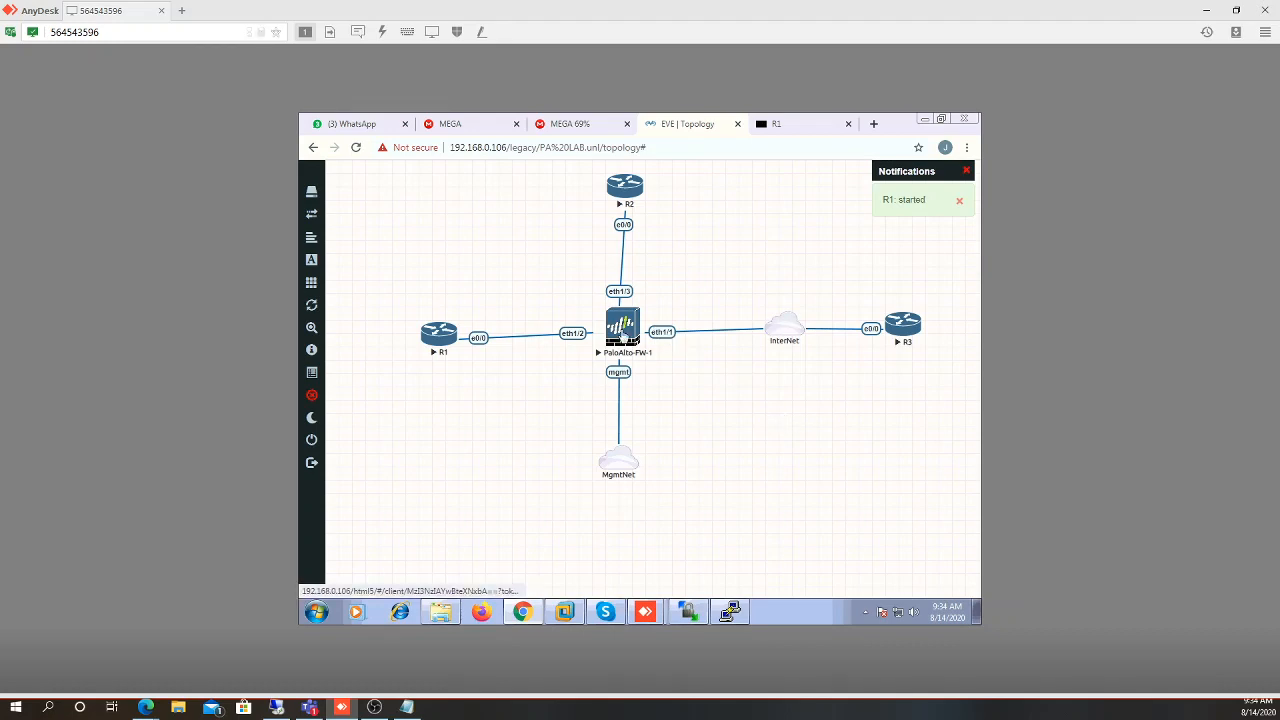
Open the PaloAlto-FW-1 console tab, then attempt Close lab and dismiss the running-nodes error
left_click(622, 335)
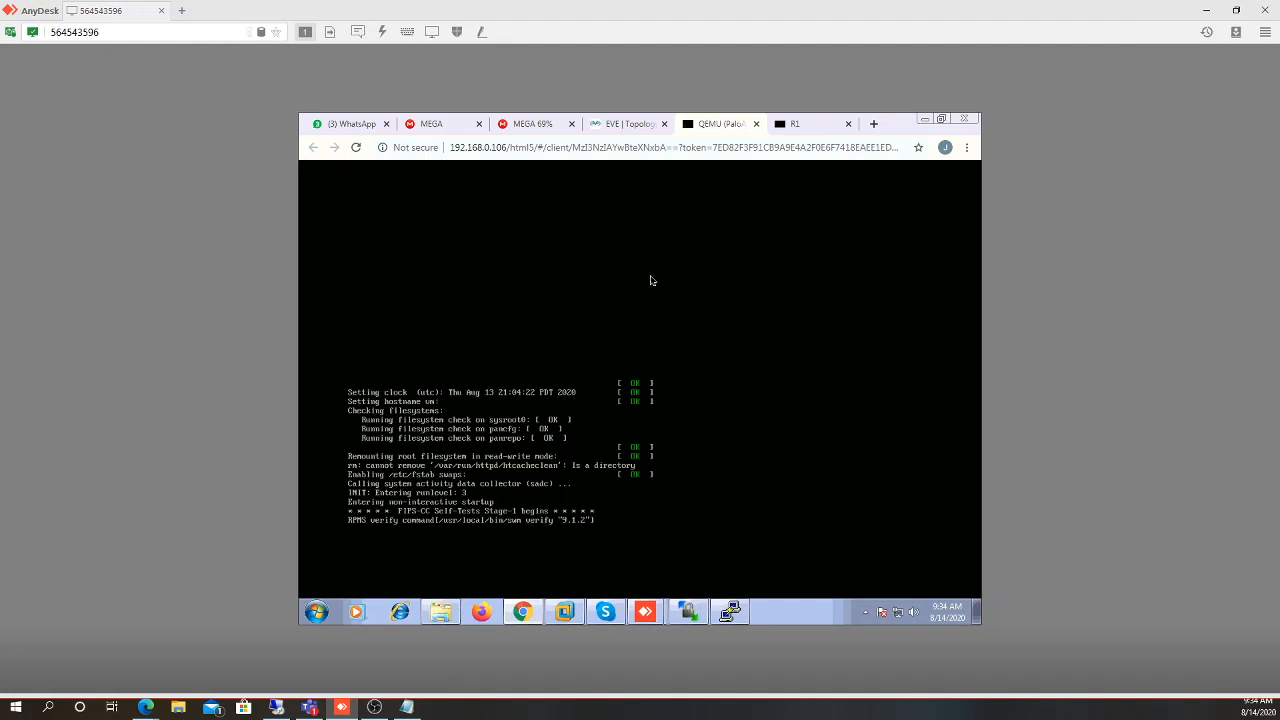
left_click(618, 124)
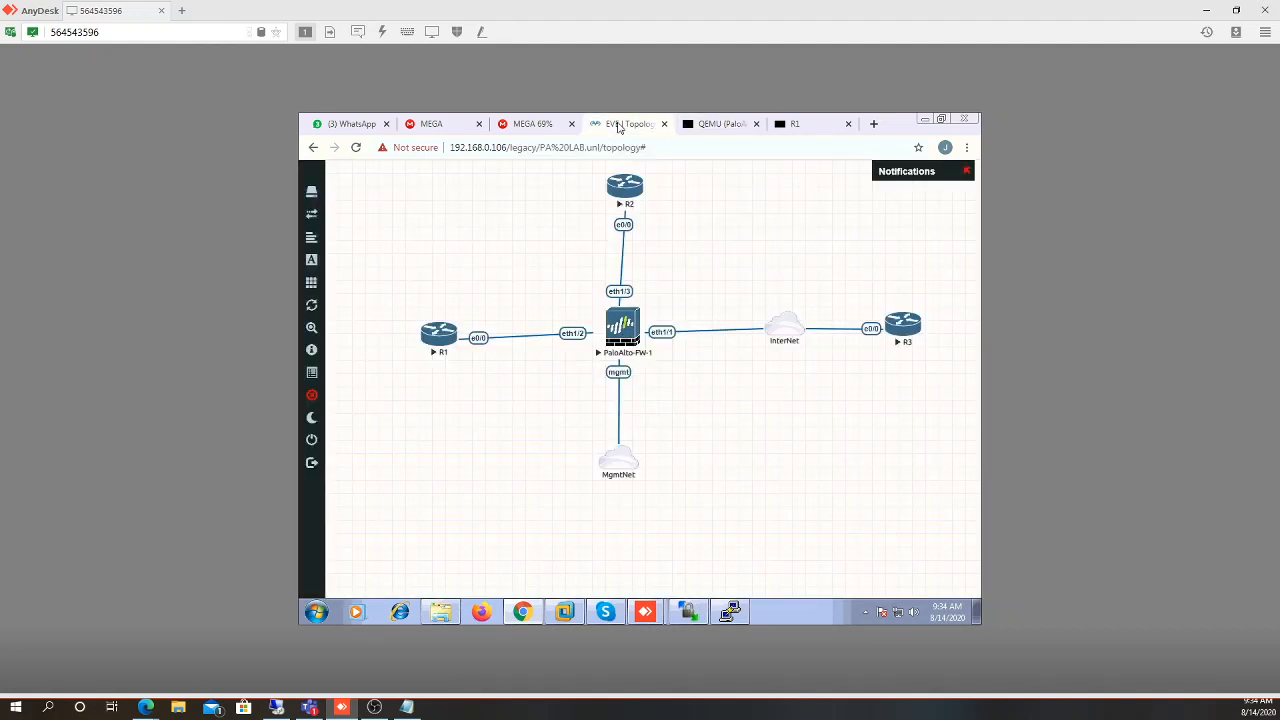
mouse_move(316, 442)
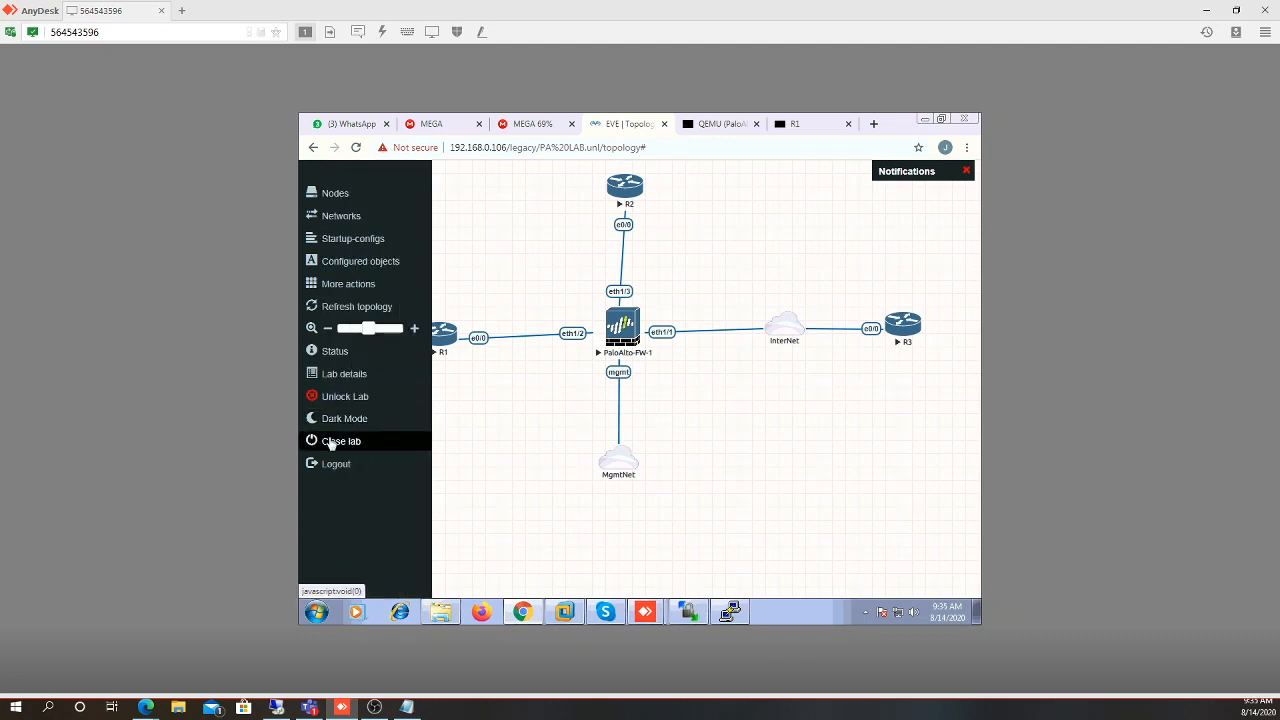
left_click(331, 443)
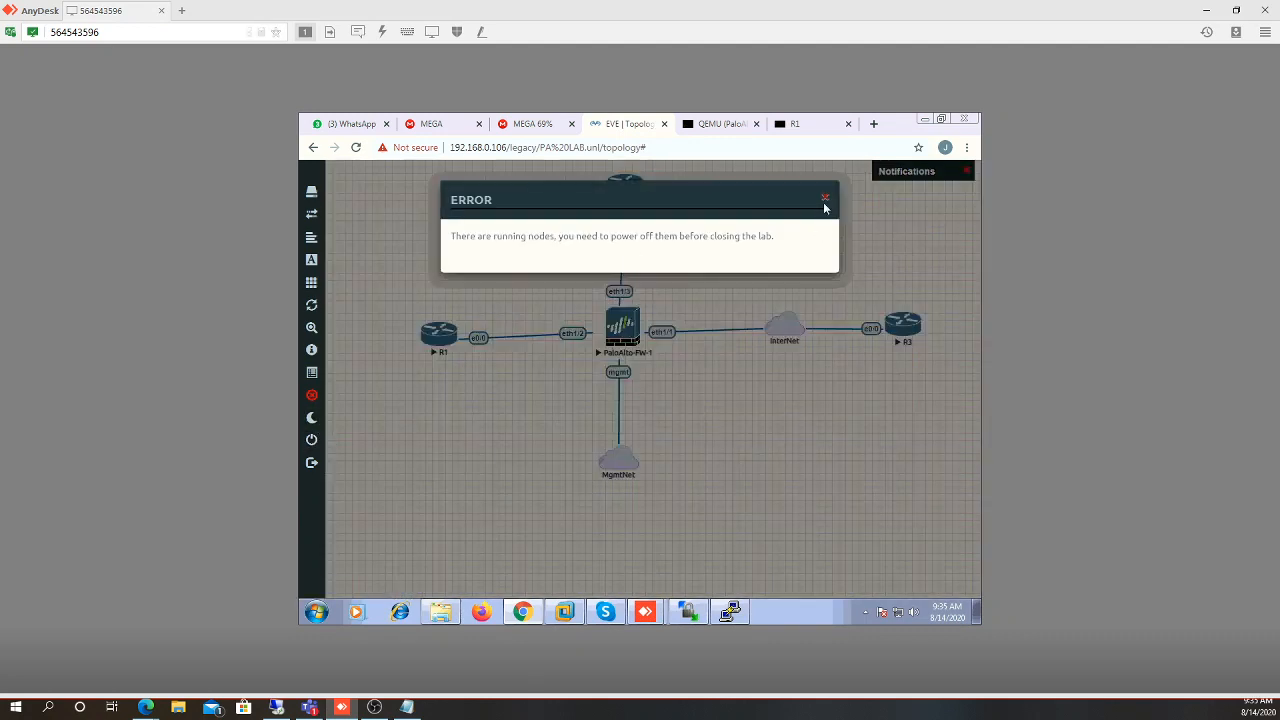
left_click(825, 200)
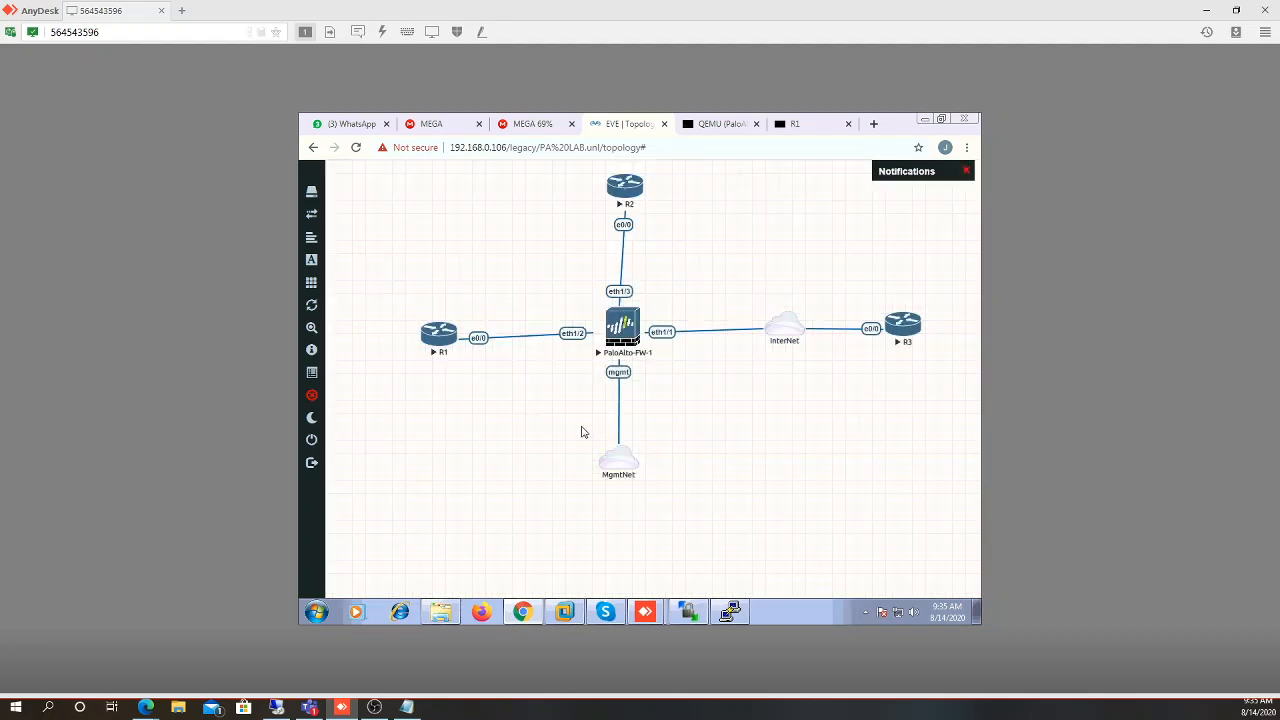
mouse_move(304, 466)
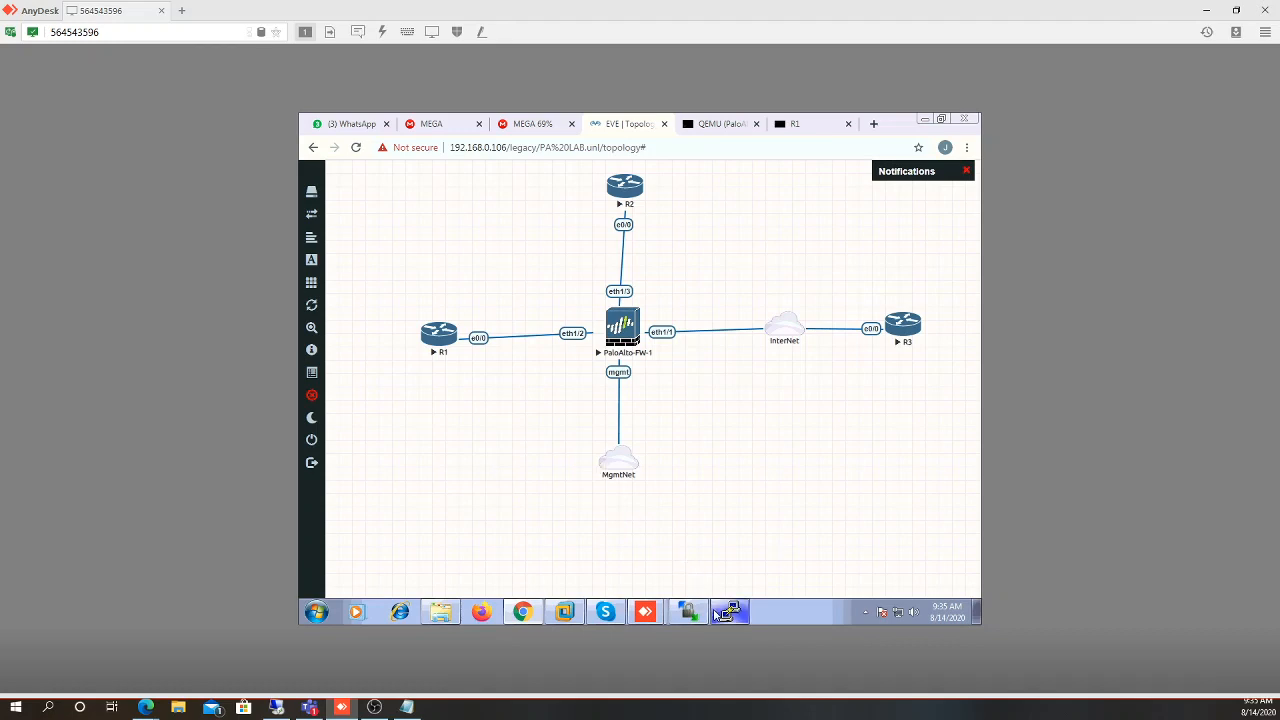
mouse_move(716, 612)
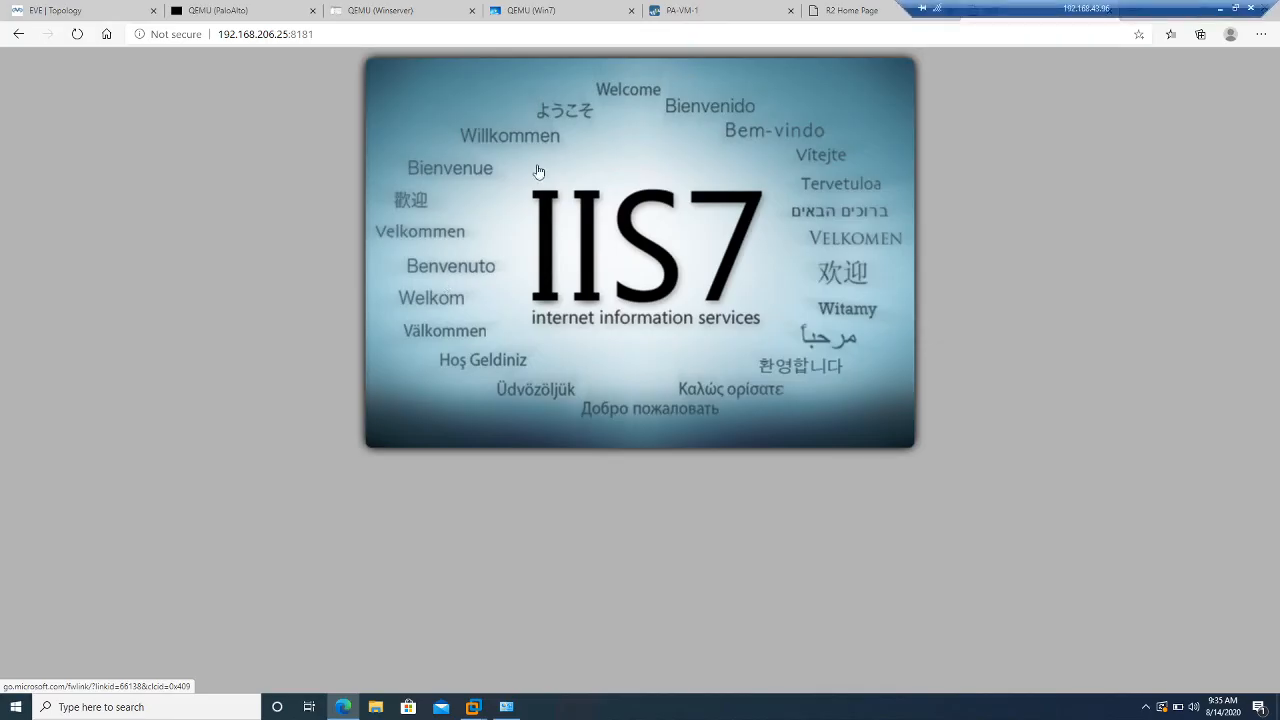
In the PA-VM-1 tab, open Dashboard, then Device Setup Services, dismissing the unable-to-connect error
left_click(675, 13)
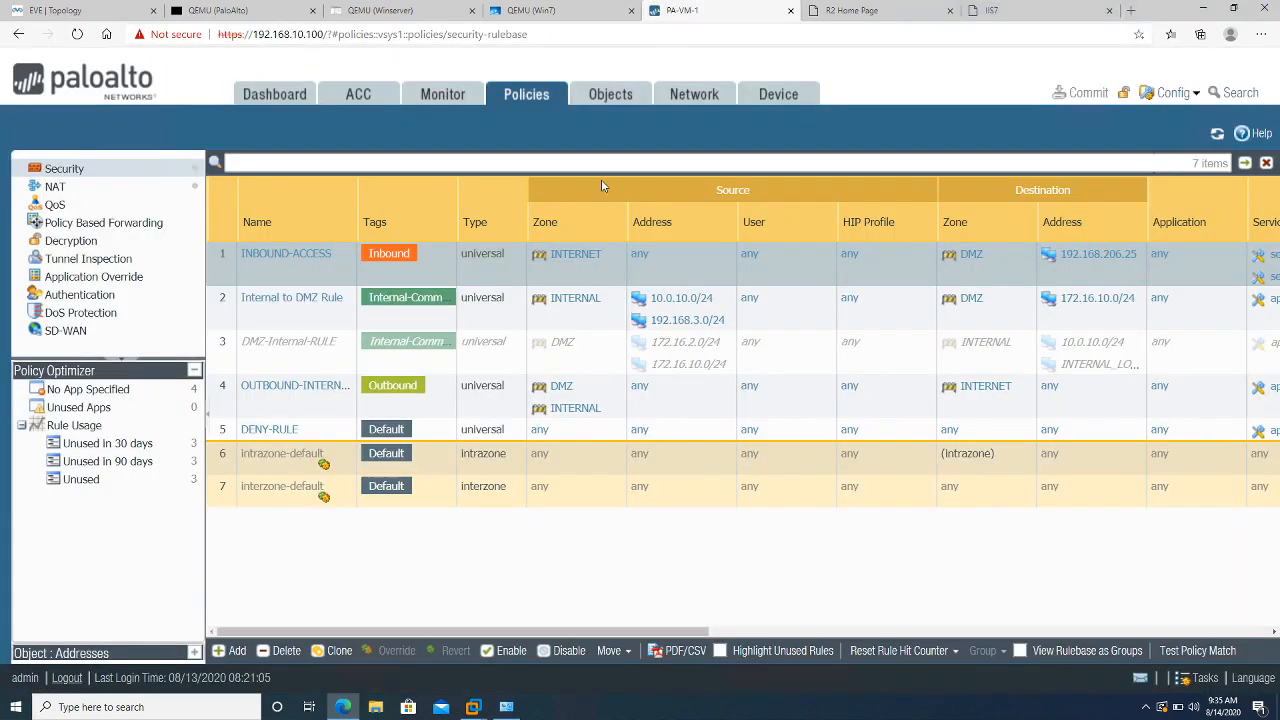
left_click(258, 96)
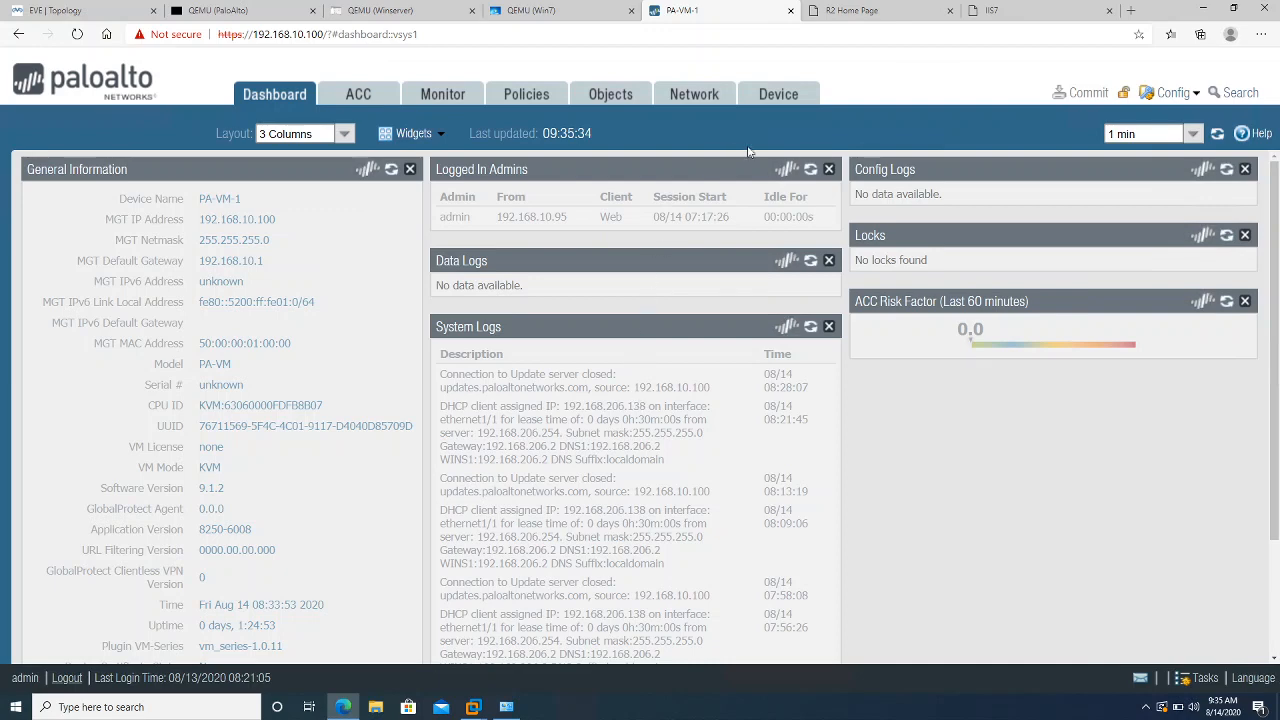
left_click(771, 100)
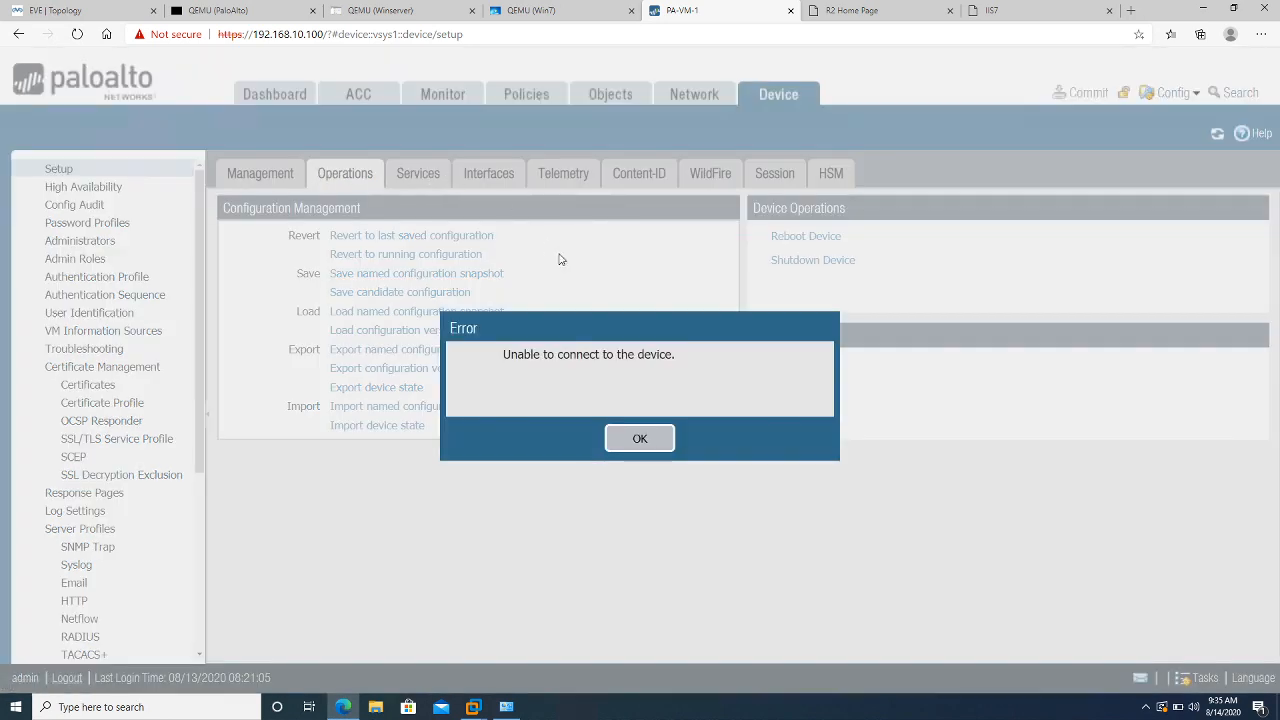
left_click(634, 440)
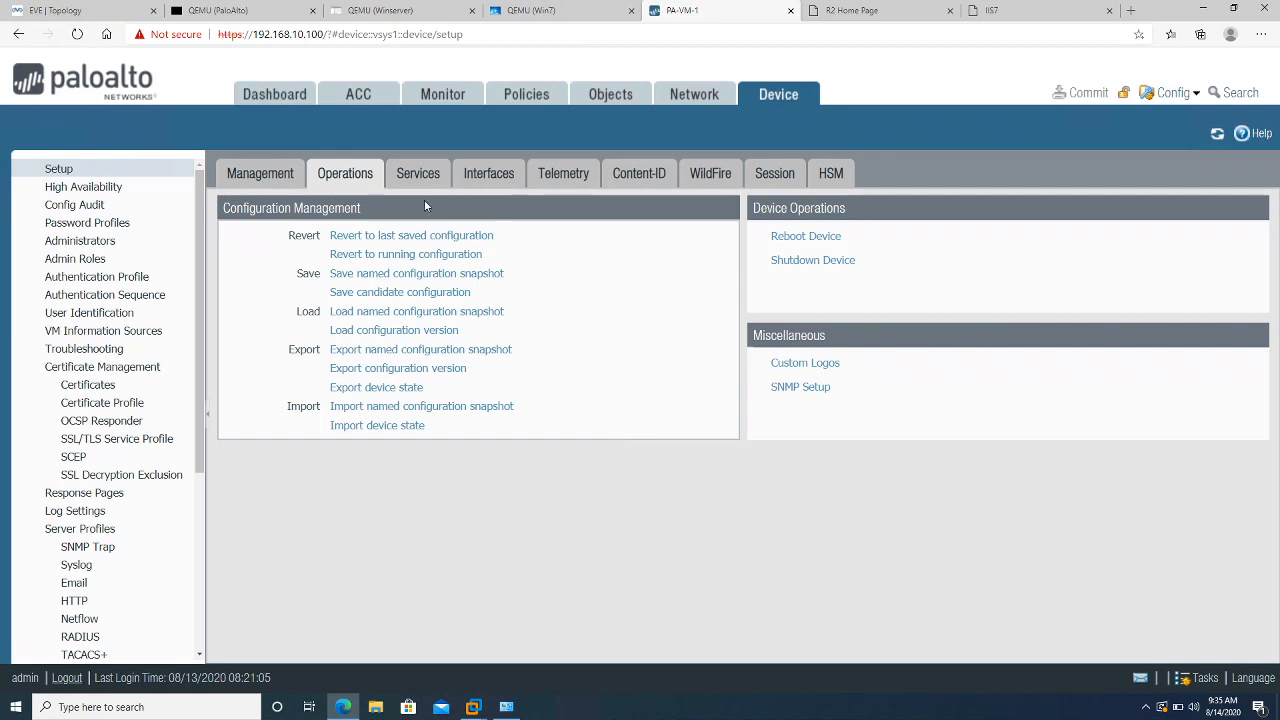
left_click(419, 178)
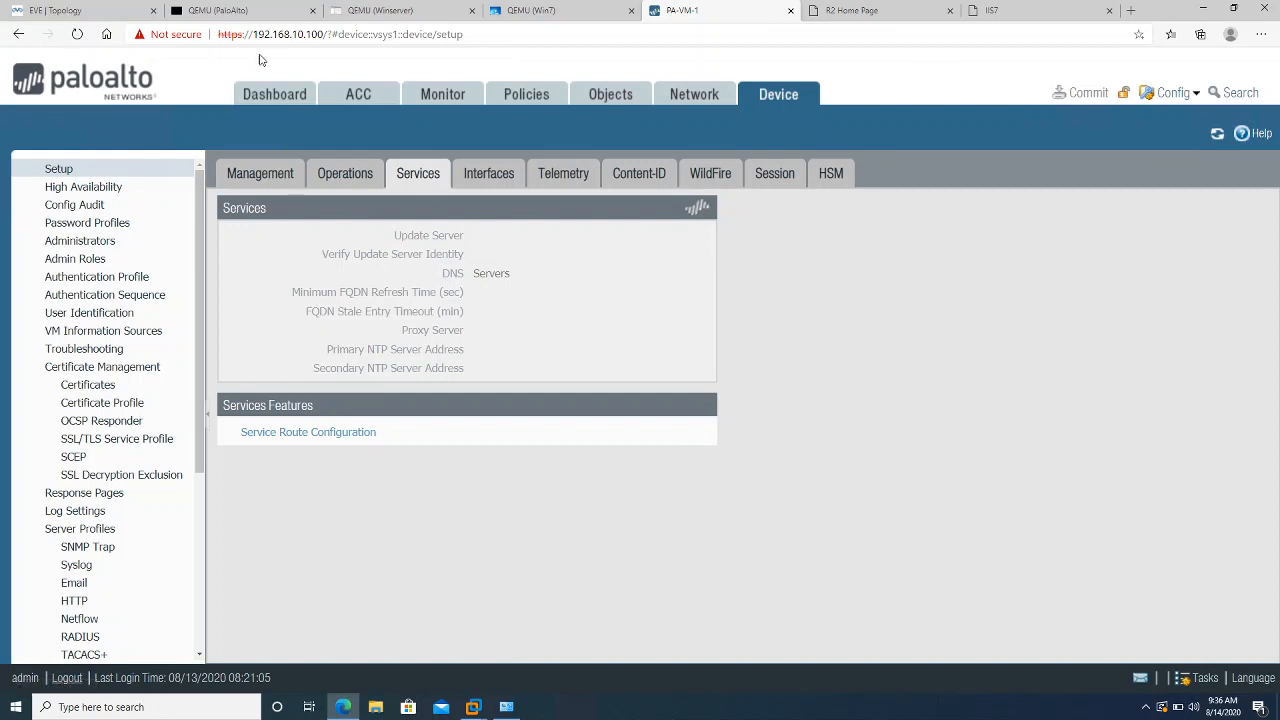
left_click(228, 14)
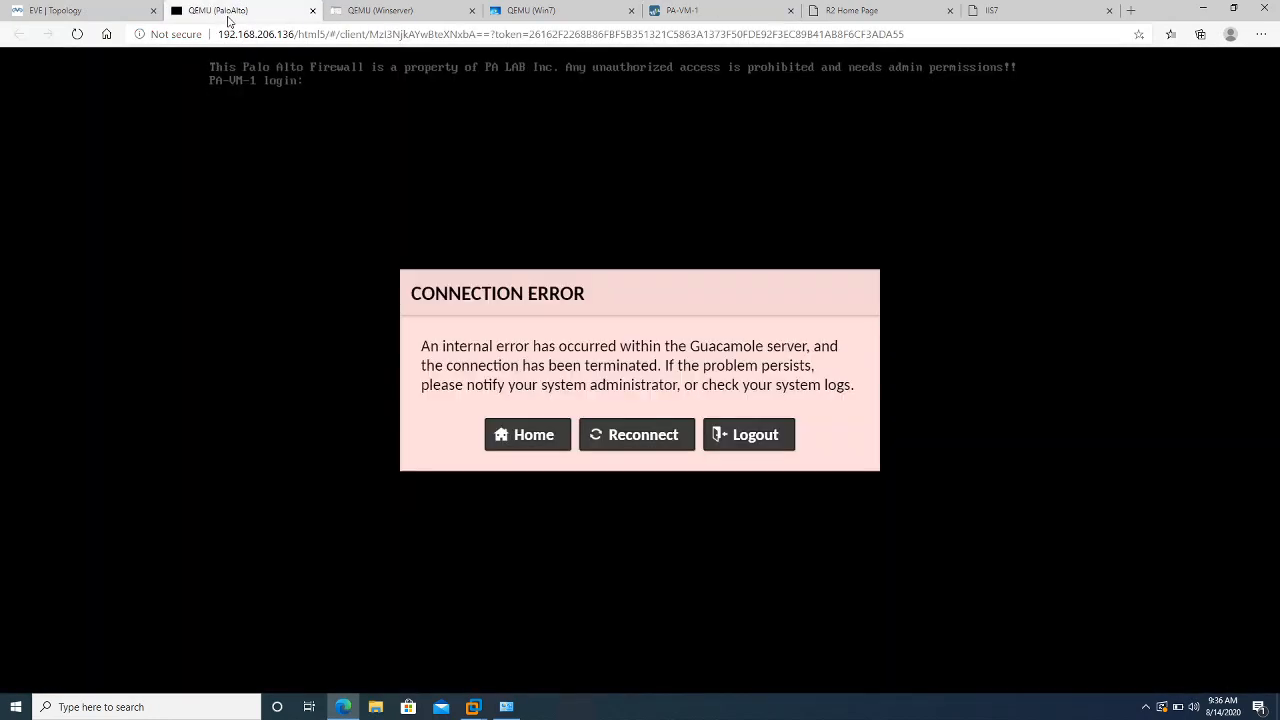
Reconnect the firewall console and reload the EVE topology page, which times out
left_click(595, 434)
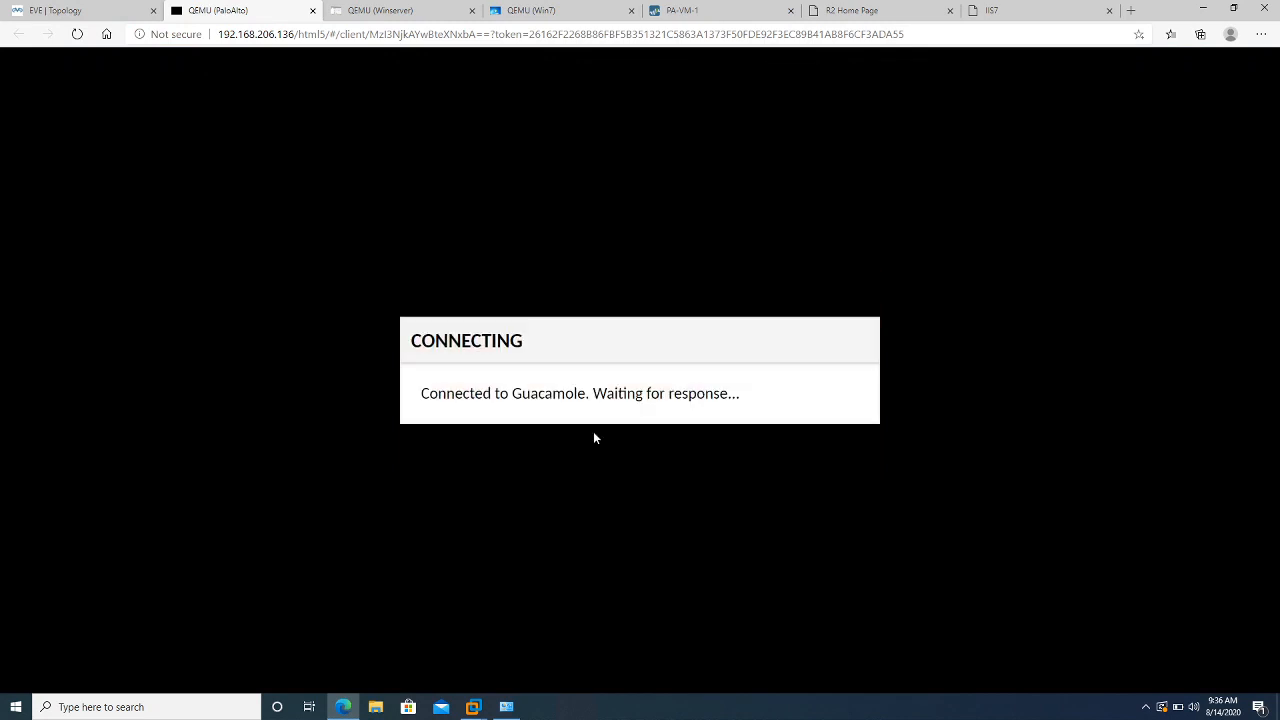
left_click(83, 15)
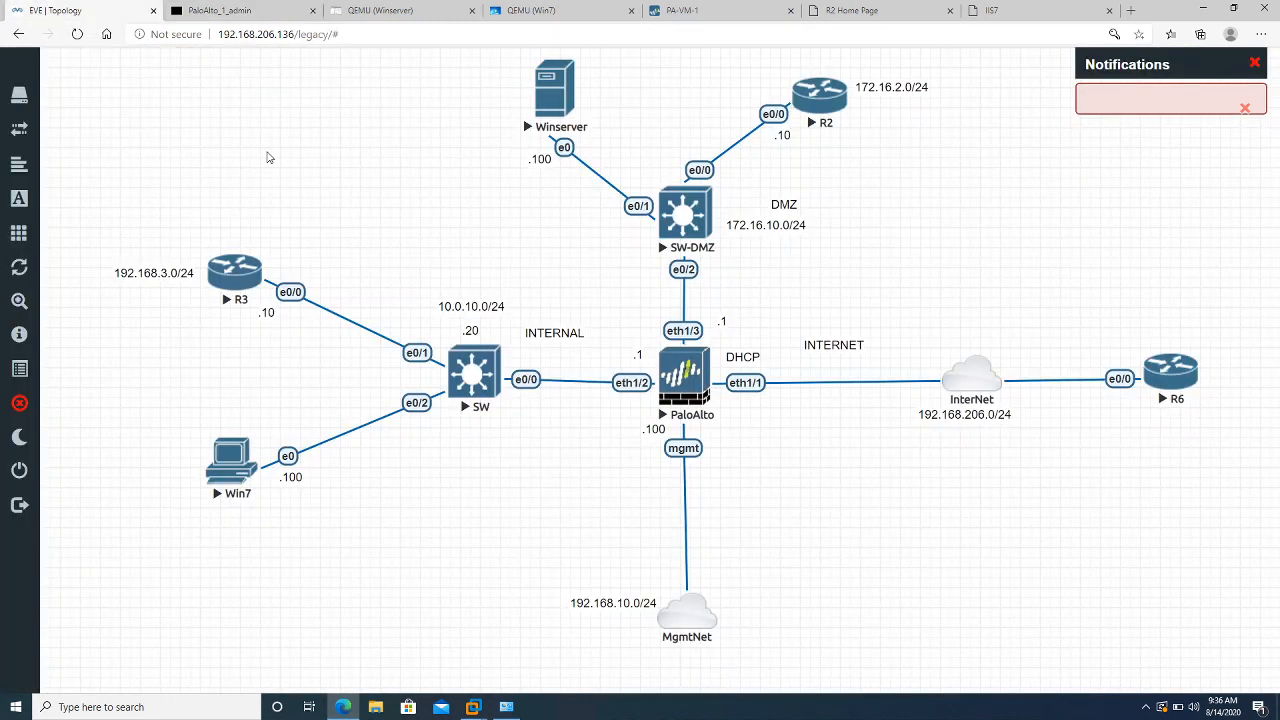
left_click(77, 34)
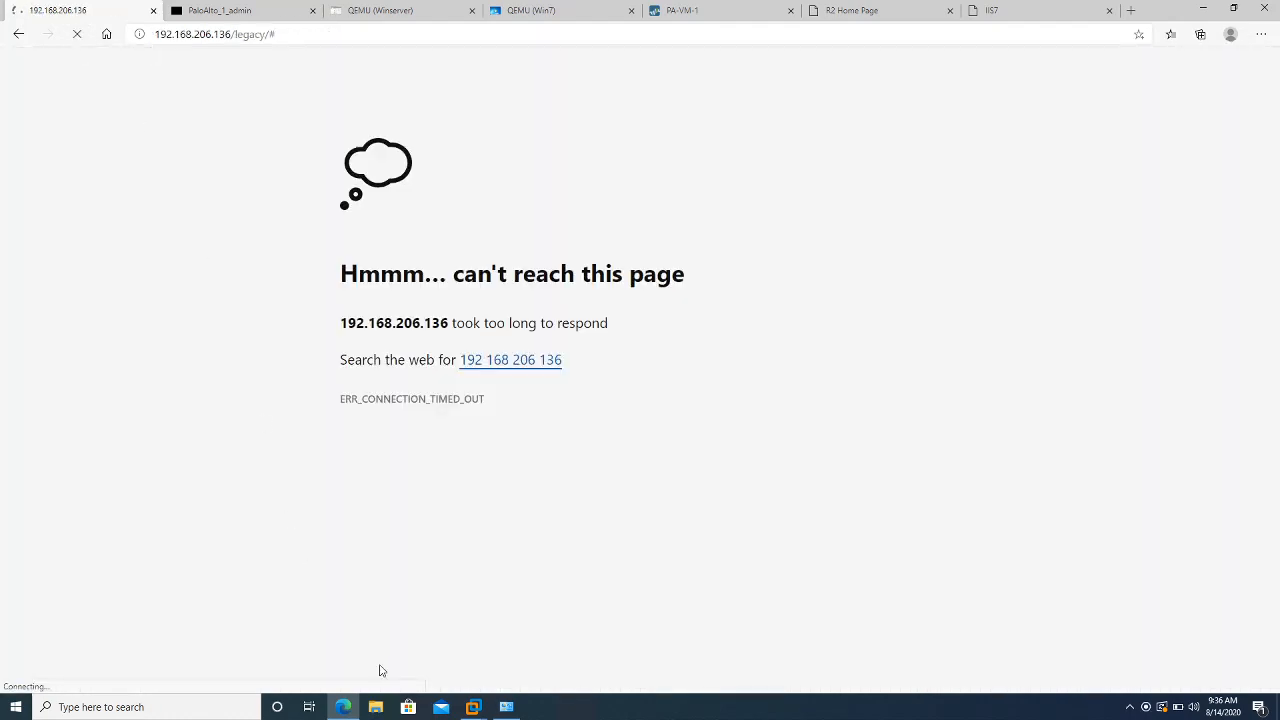
left_click(506, 707)
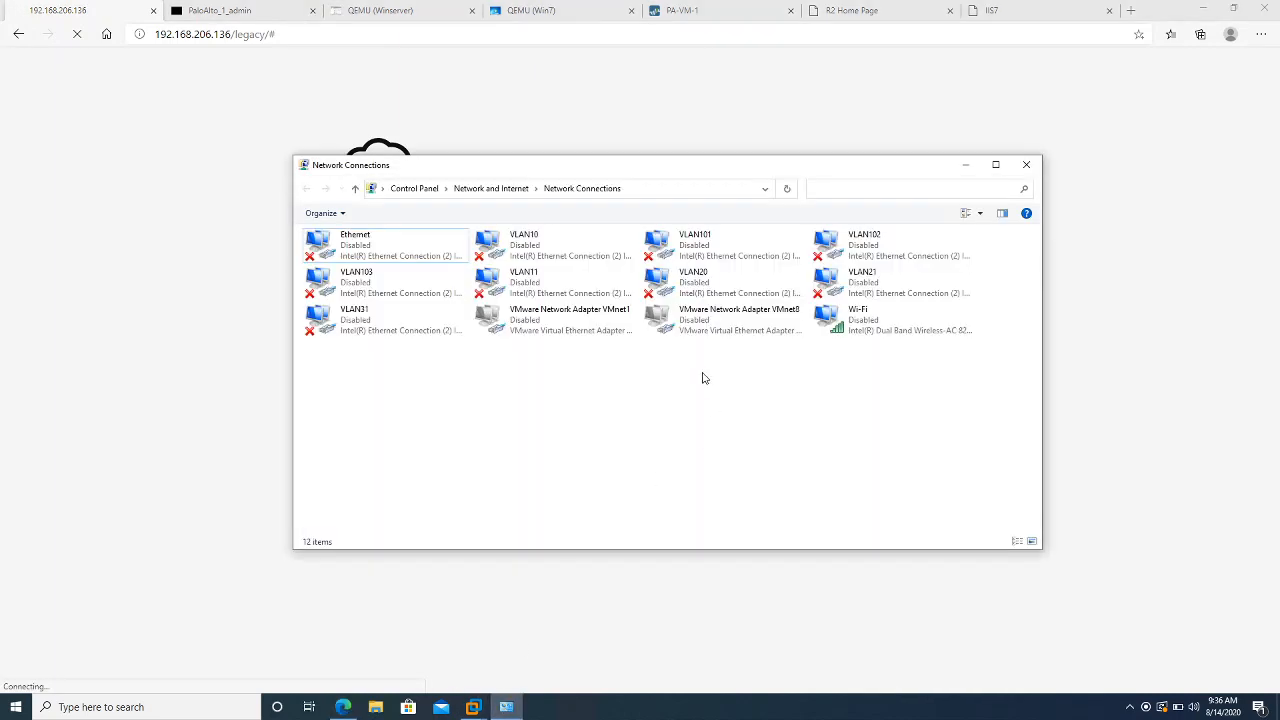
Refresh the adapter list and disable then re-enable VMware Network Adapter VMnet8
left_click(683, 330)
left_click(634, 437)
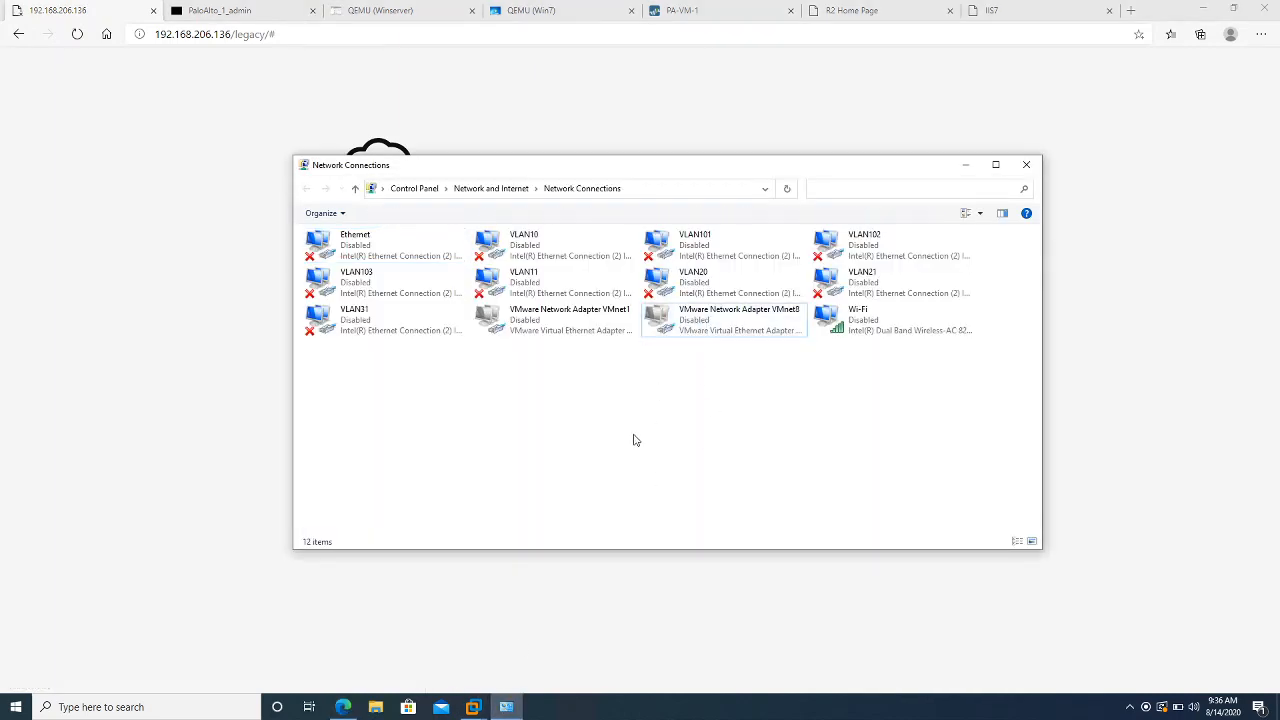
right_click(634, 437)
left_click(590, 490)
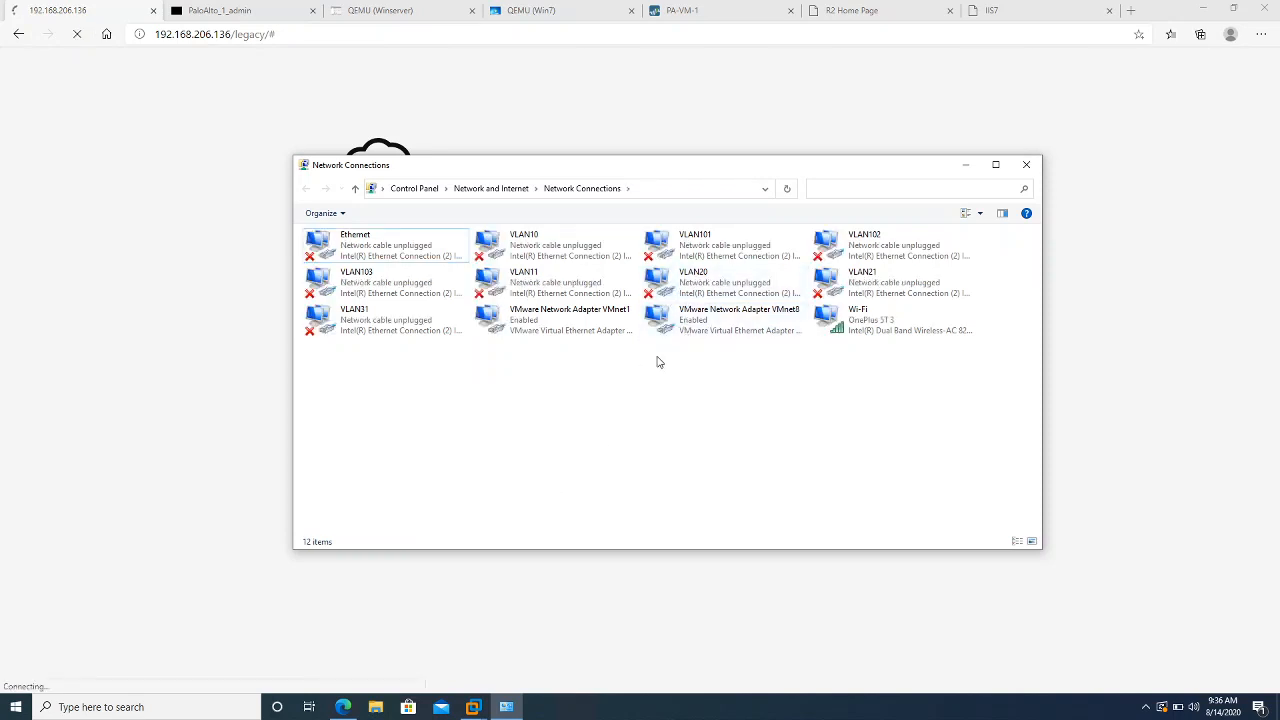
right_click(666, 325)
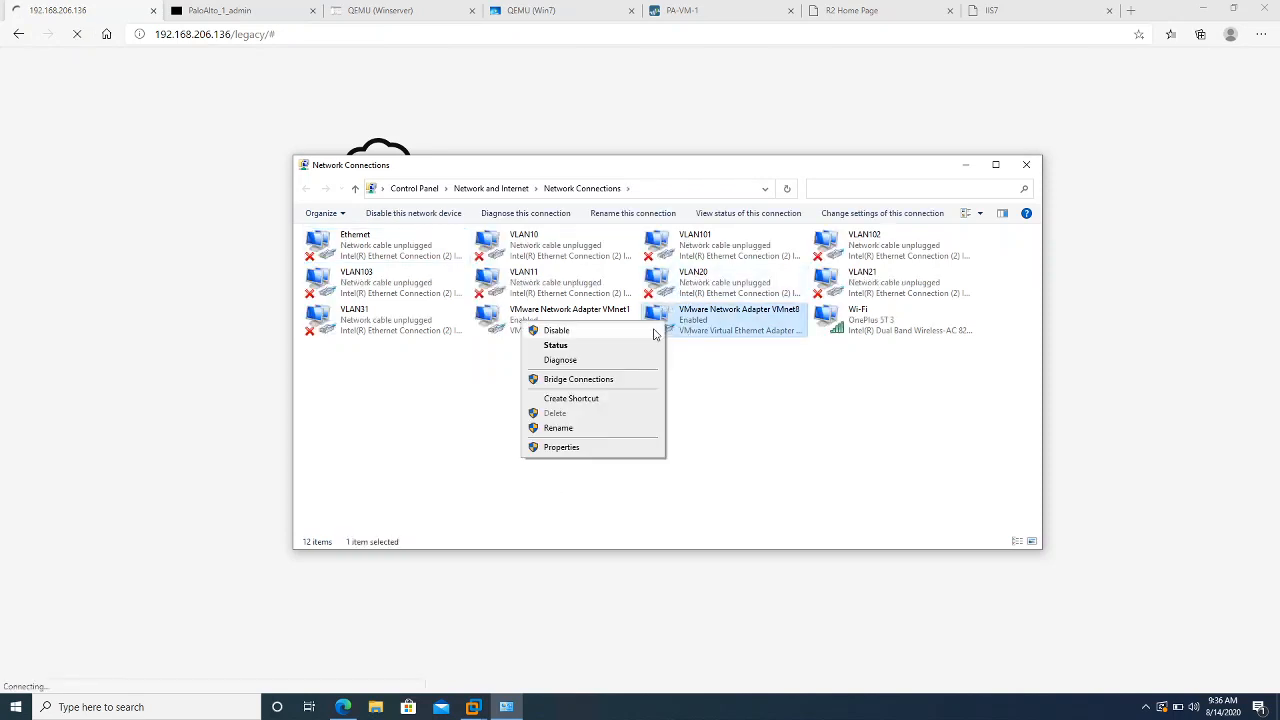
left_click(556, 330)
right_click(678, 328)
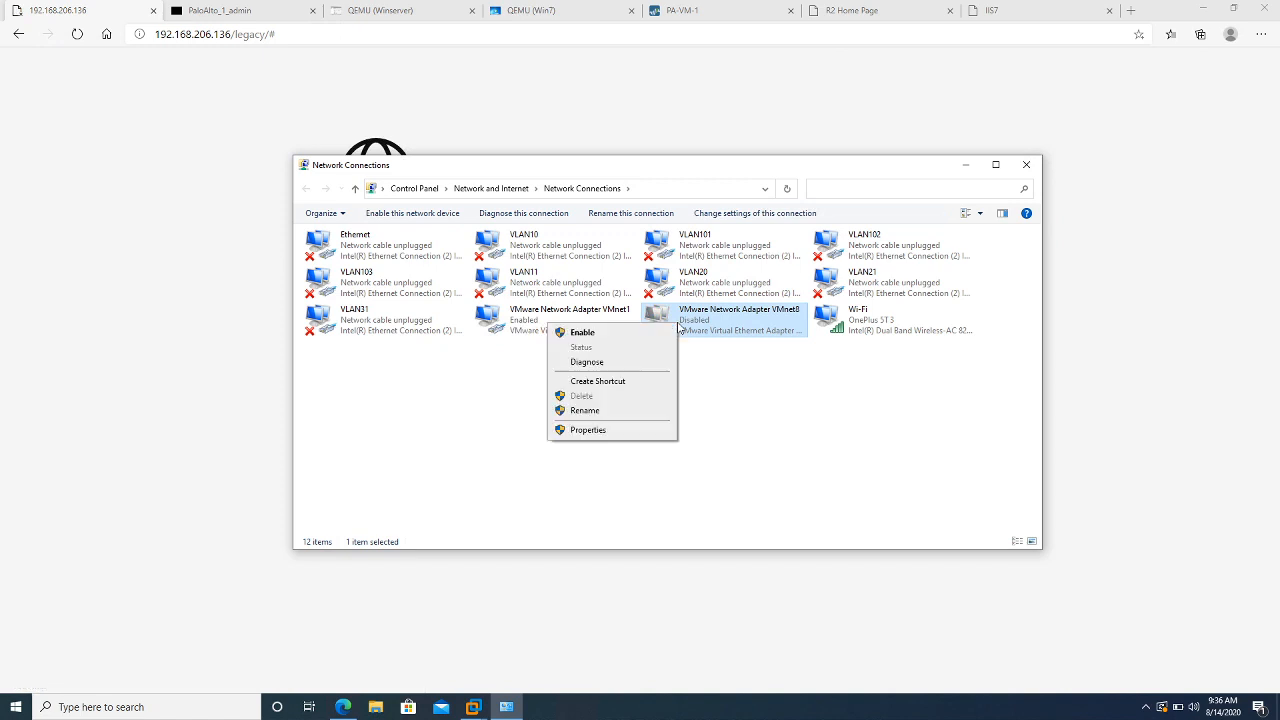
left_click(612, 333)
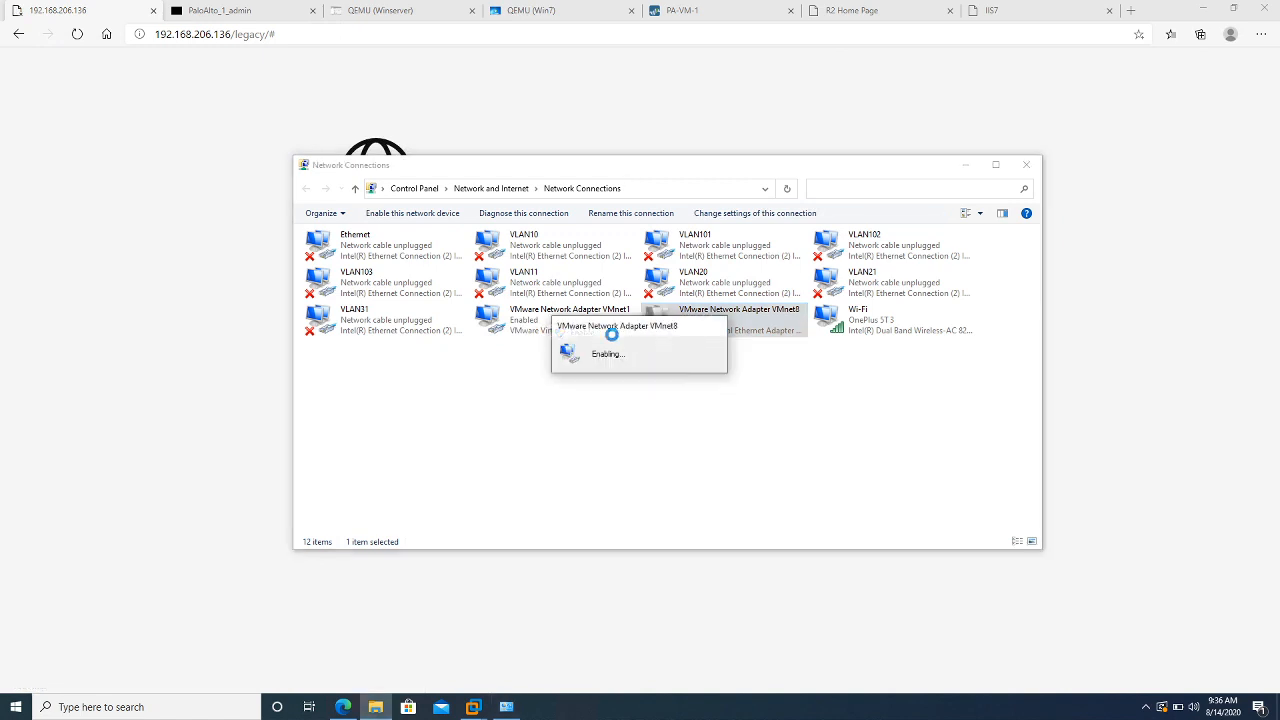
Disable then re-enable VMware Network Adapter VMnet1
right_click(511, 336)
left_click(492, 340)
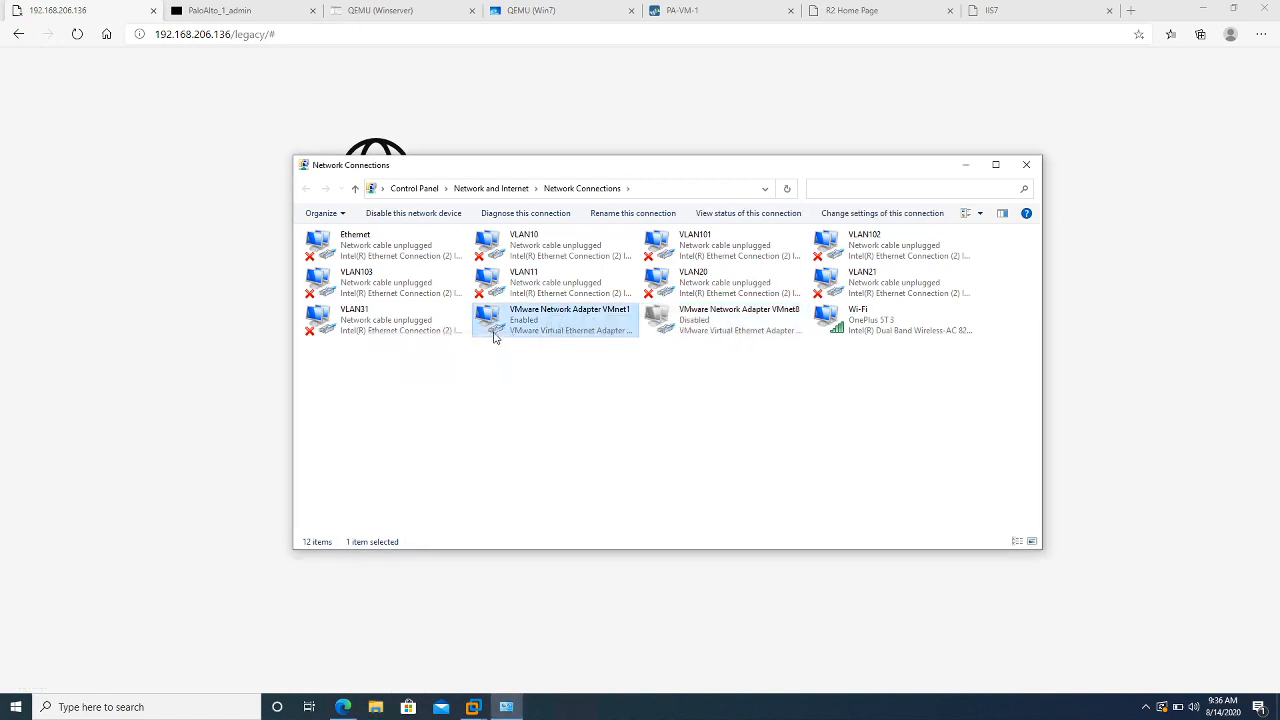
right_click(497, 333)
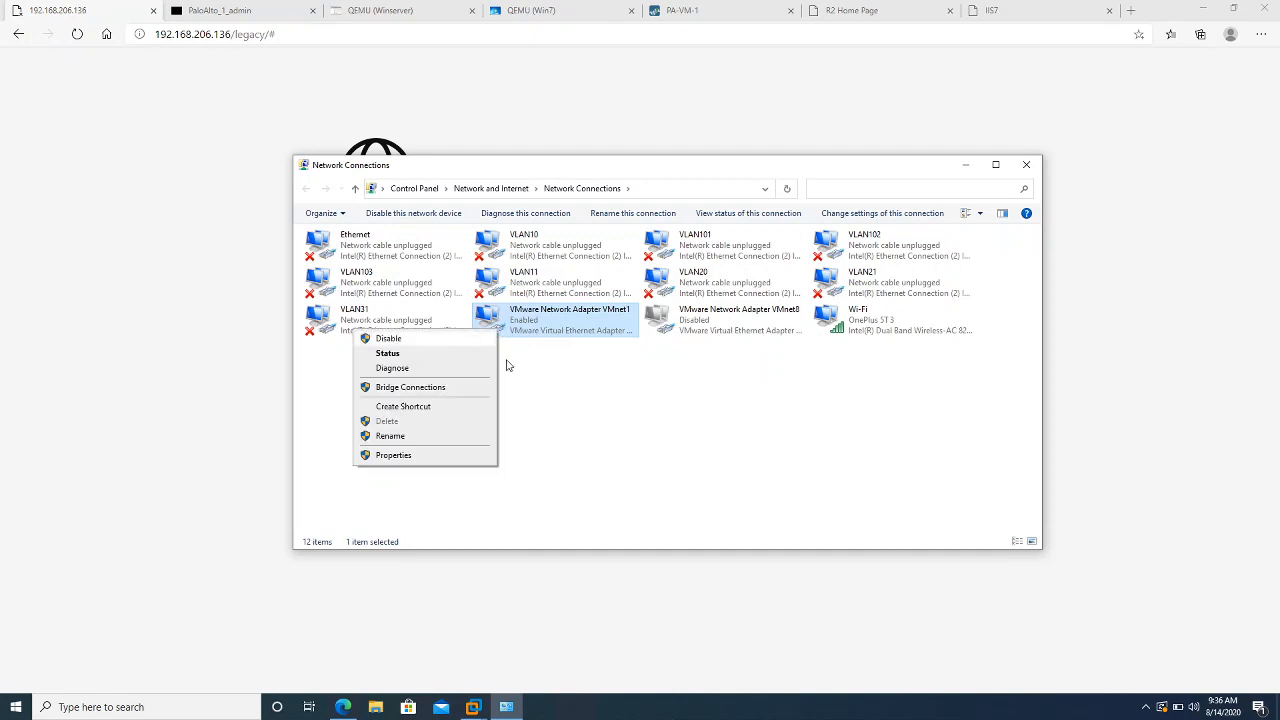
left_click(538, 380)
right_click(538, 380)
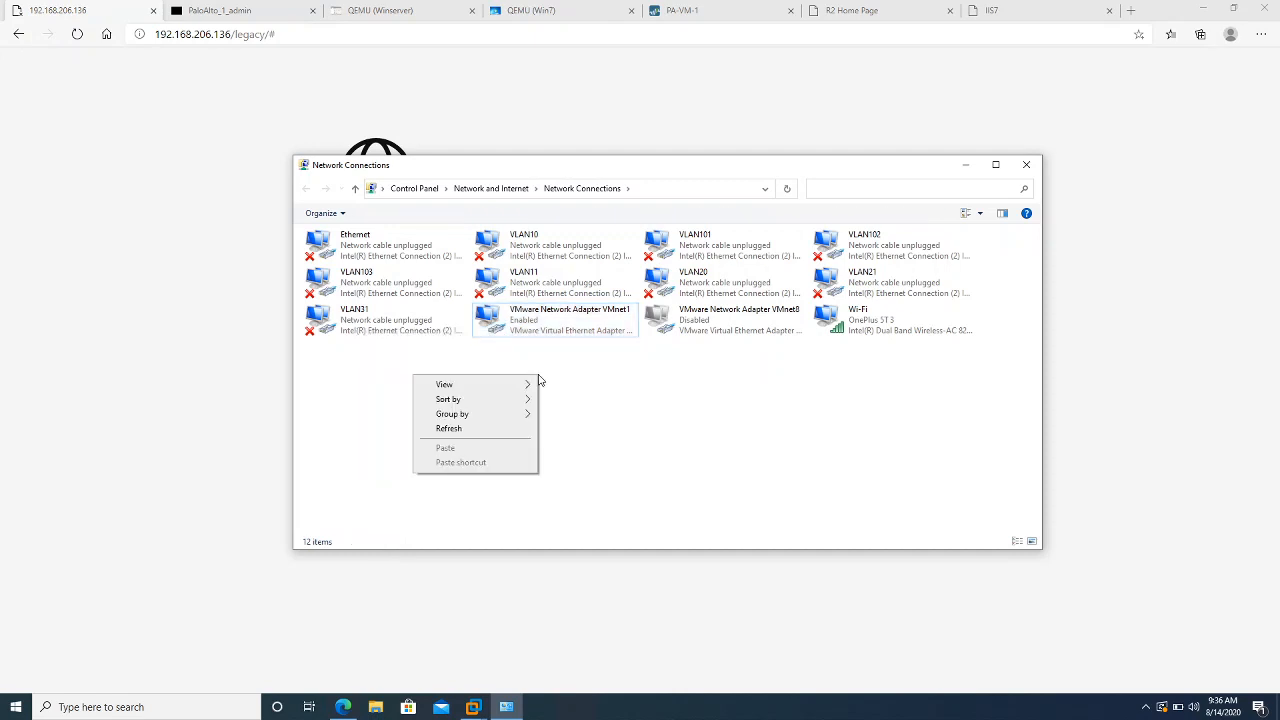
left_click(489, 430)
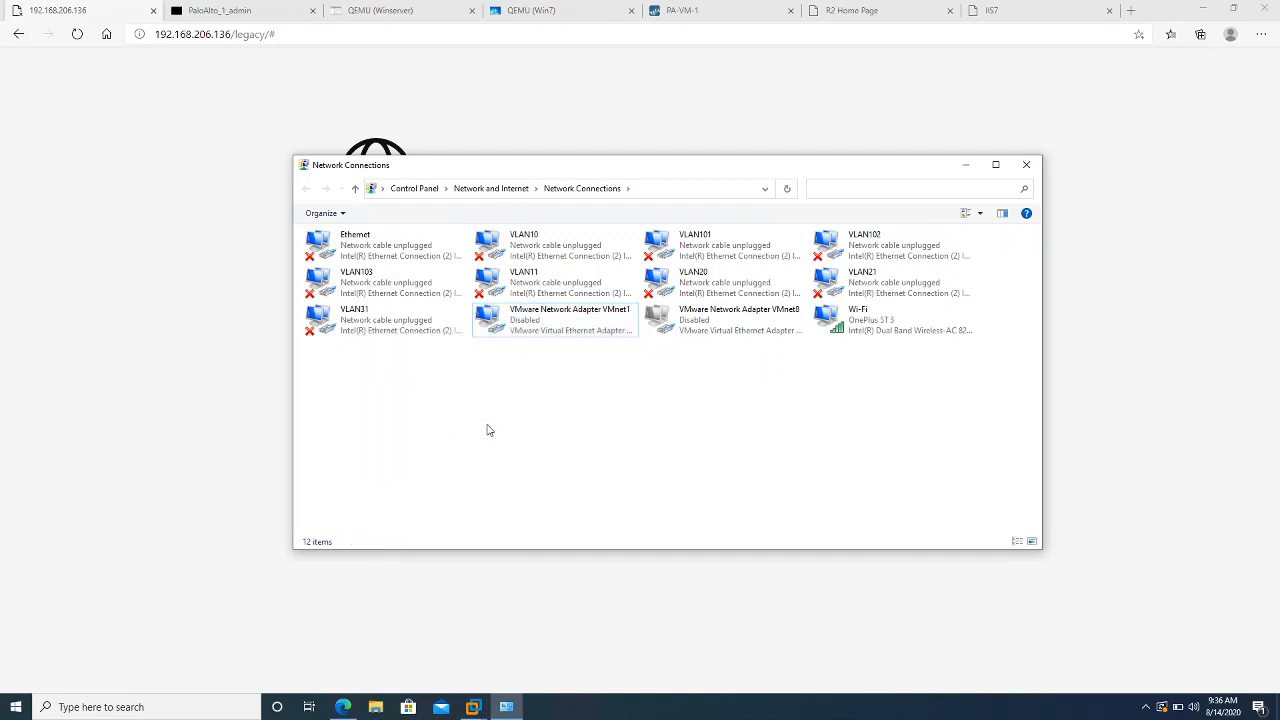
right_click(563, 327)
left_click(548, 333)
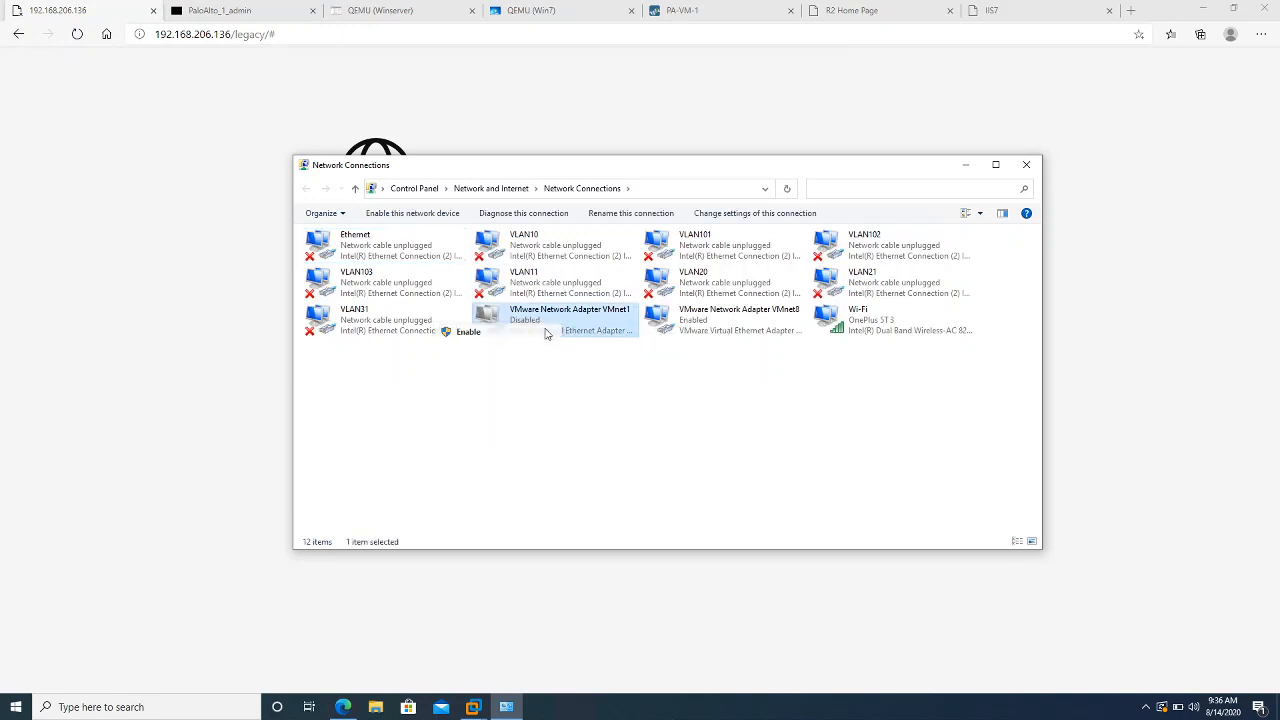
Reload the EVE-NG lab page in the browser and close the HTML5 Engine console tab
left_click(176, 91)
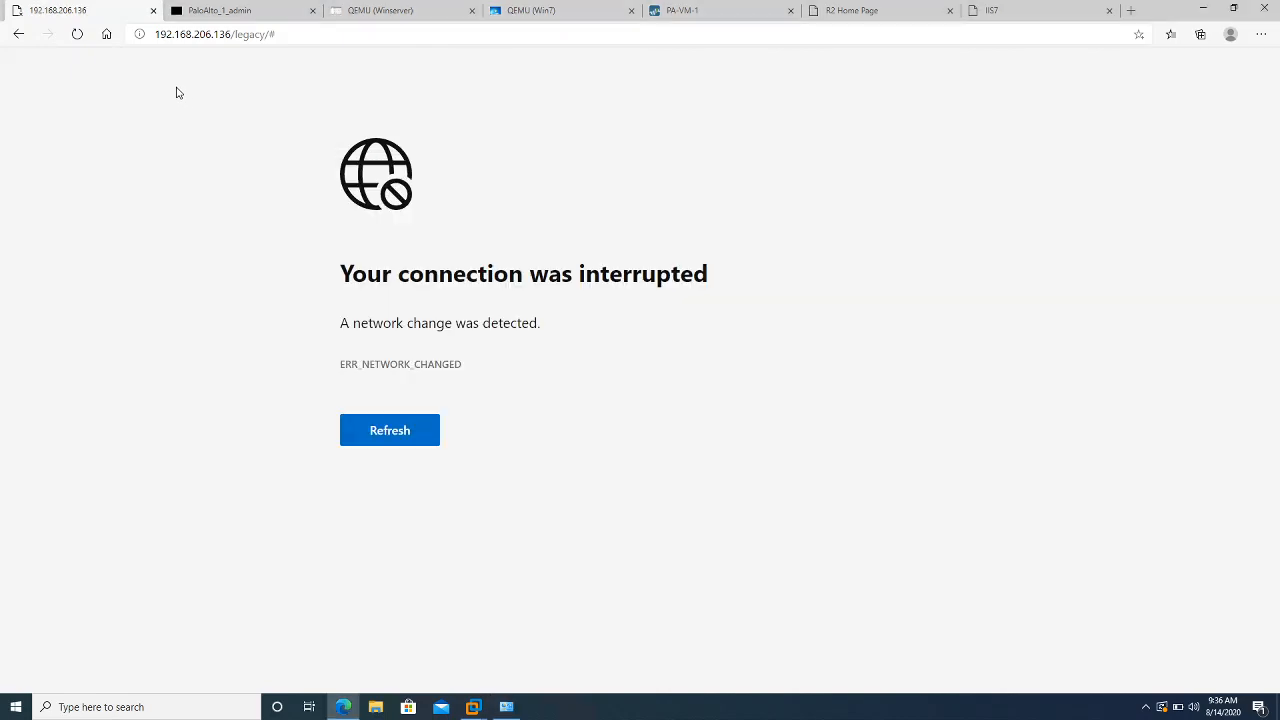
left_click(76, 35)
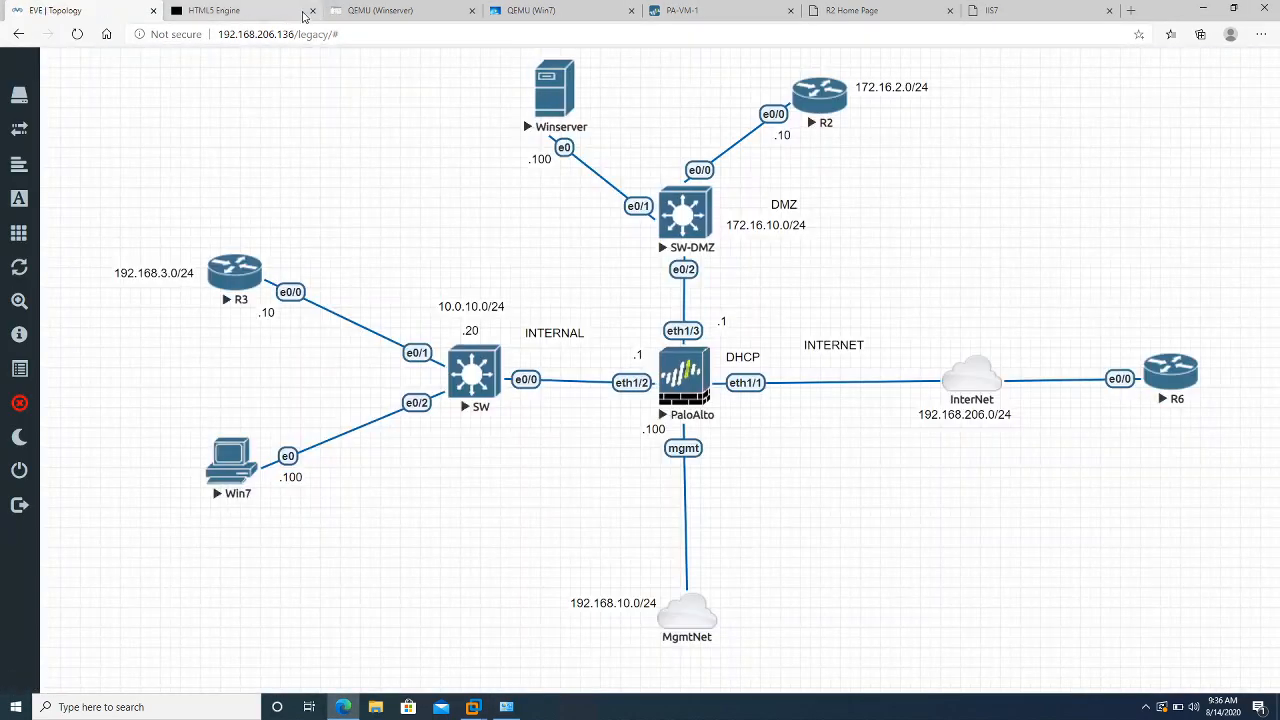
left_click(312, 11)
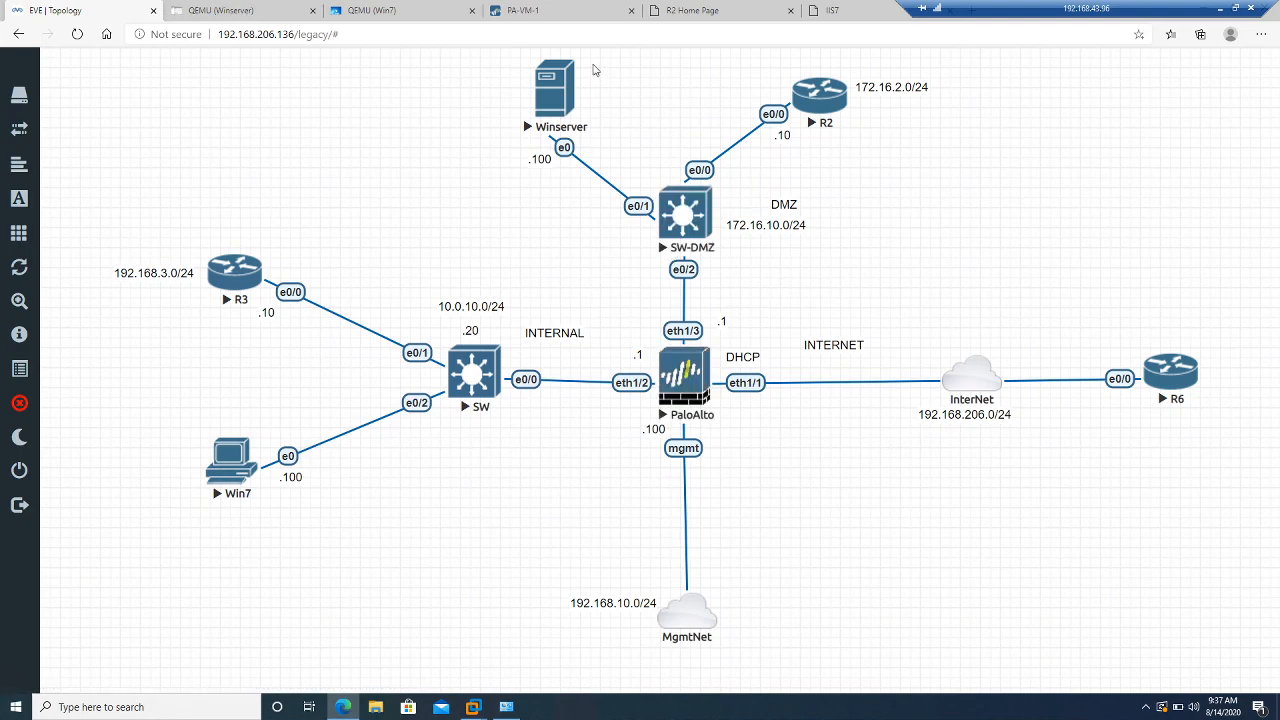
Reload the PA-VM-1 page and edit the Services settings showing DNS 8.8.4.4 and 8.8.8.8
left_click(575, 21)
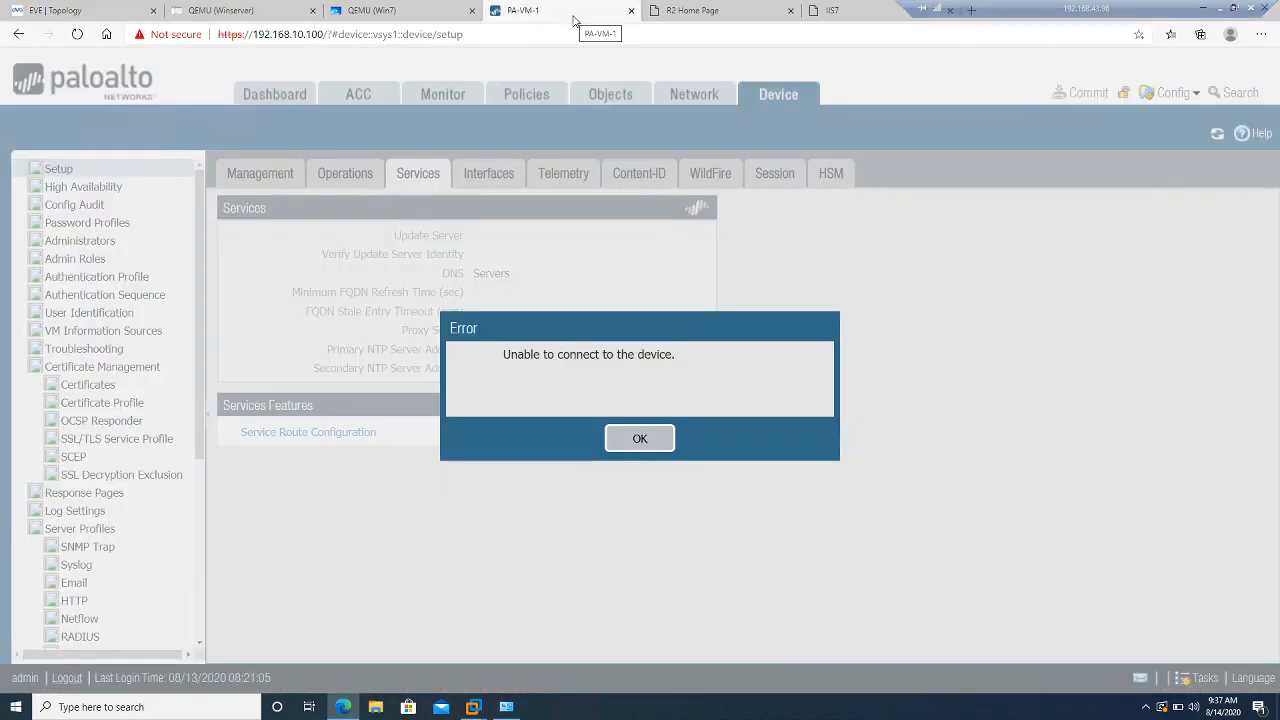
left_click(622, 446)
left_click(76, 35)
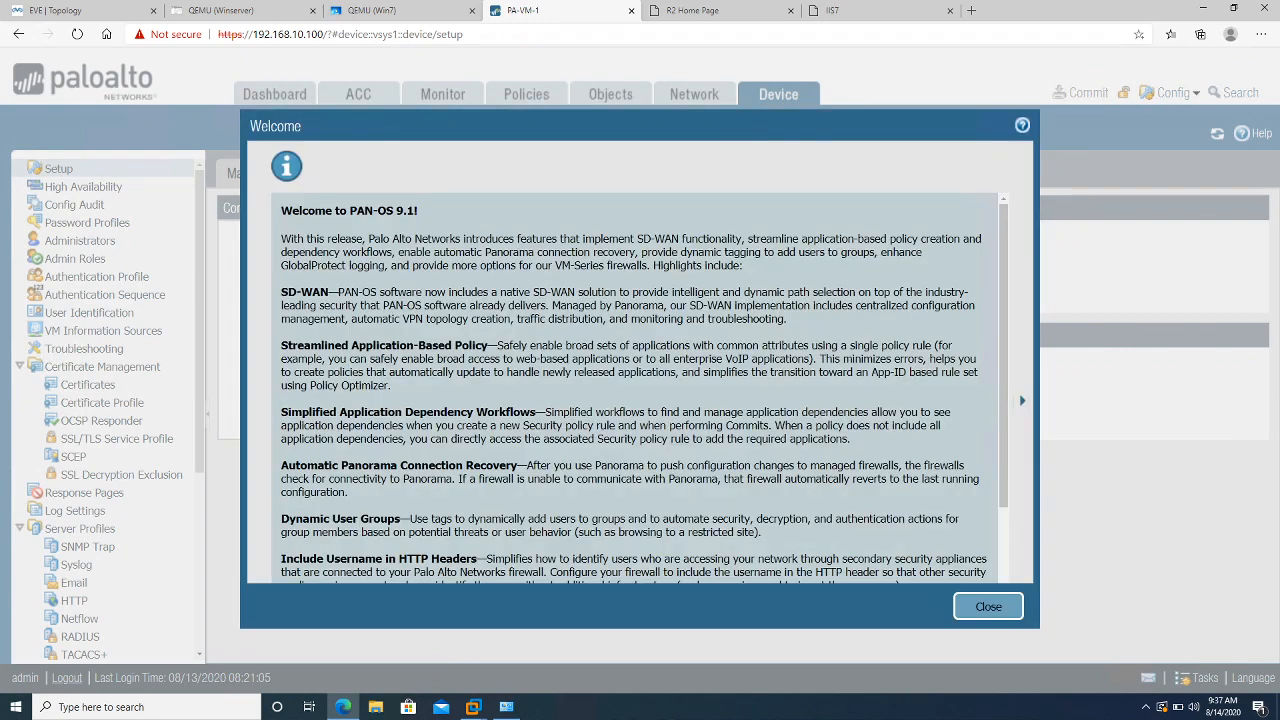
left_click(1003, 616)
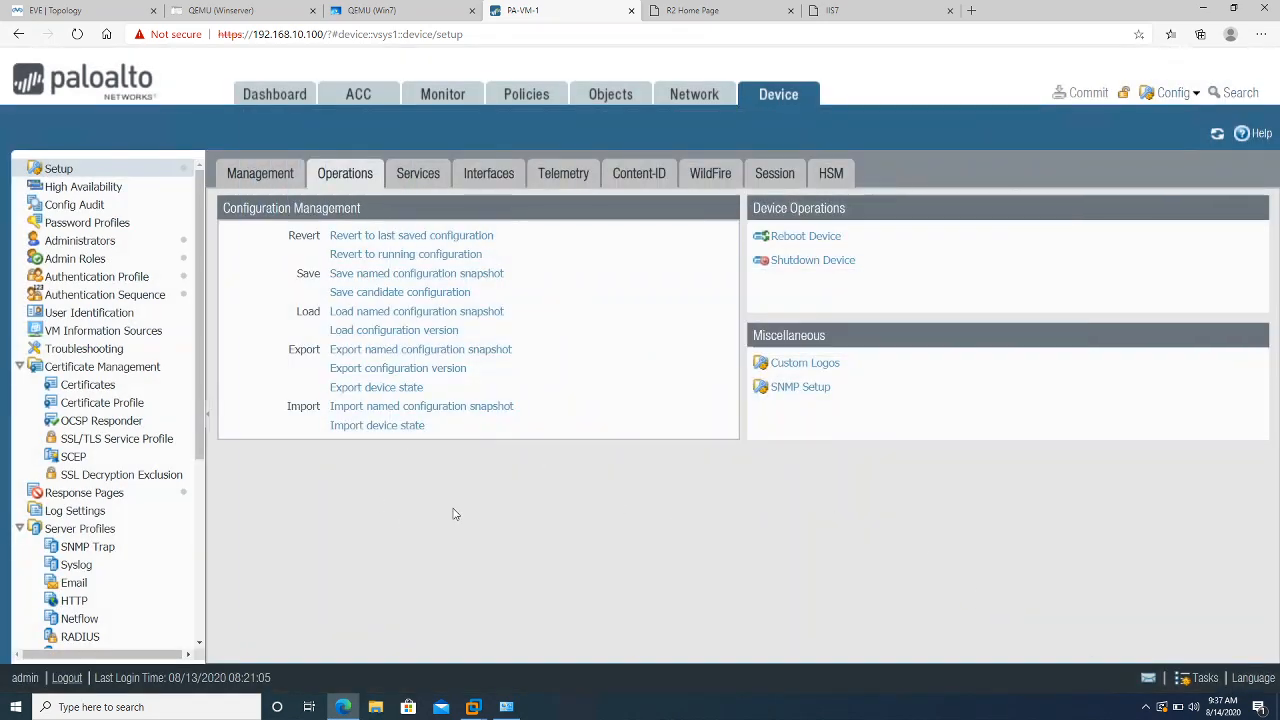
left_click(420, 180)
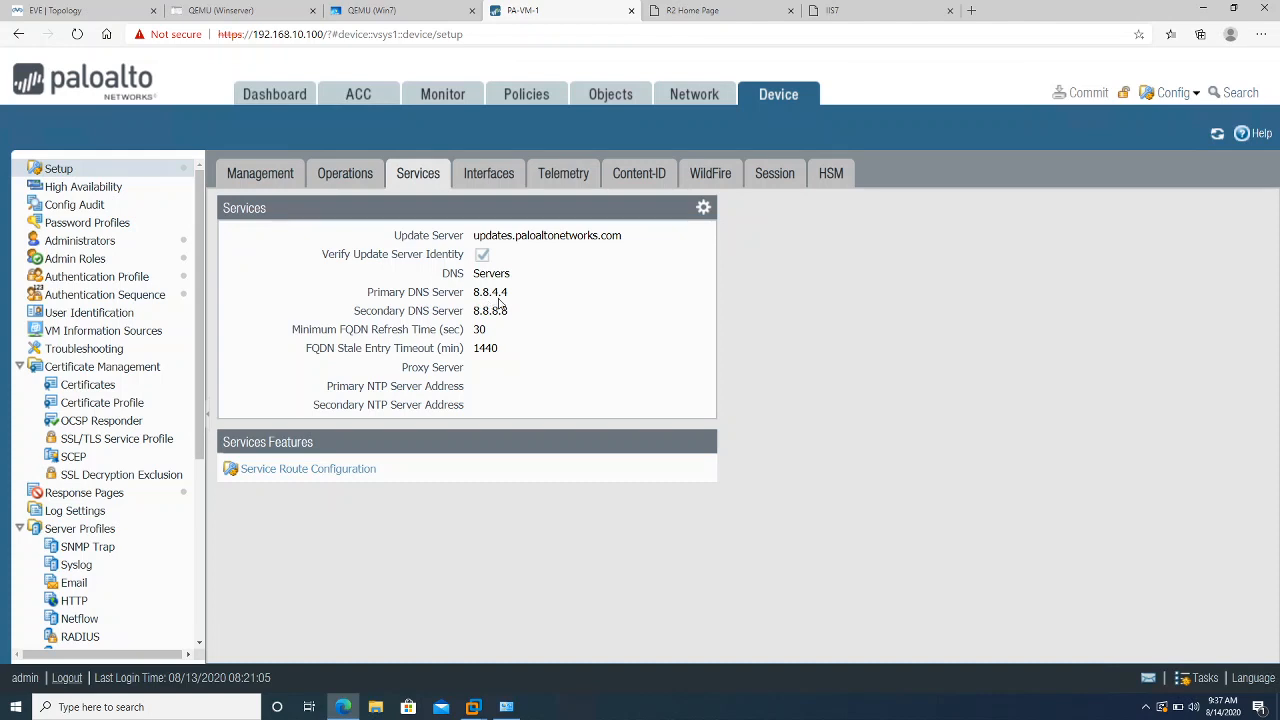
left_click(703, 207)
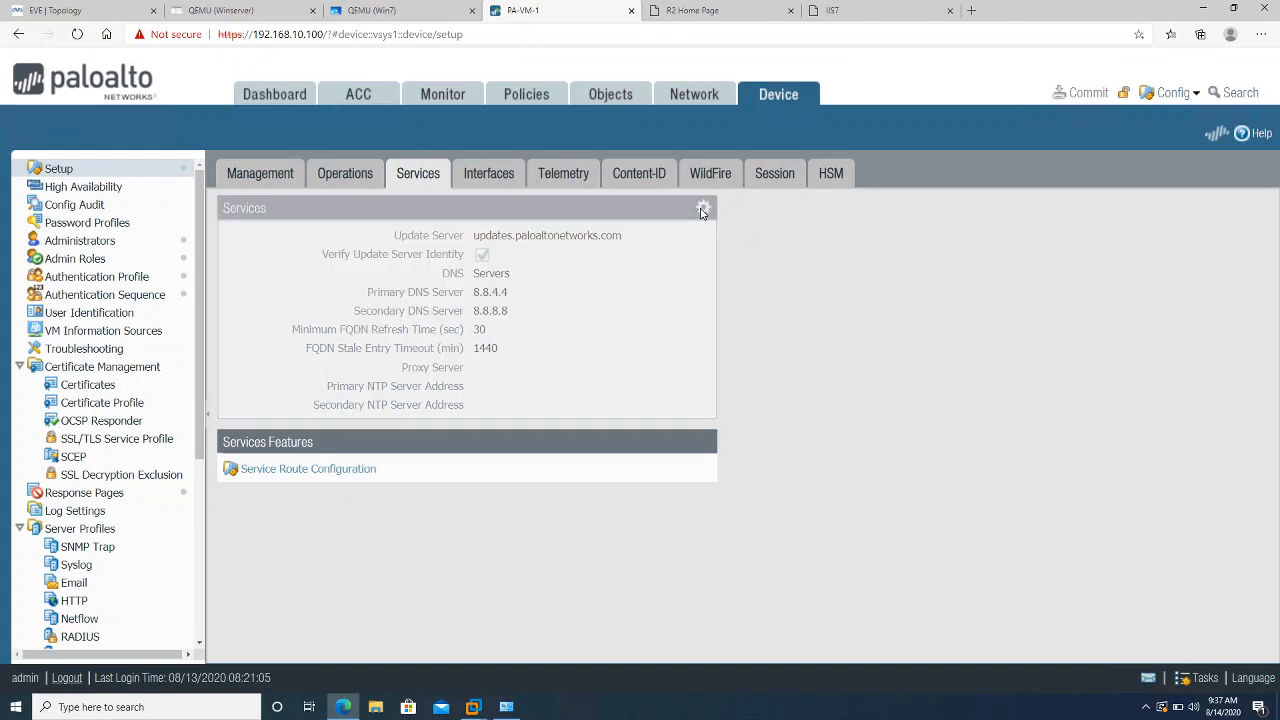
Set the primary DNS to 172.16.10.100, leave the secondary DNS blank, and save
key("Tab")
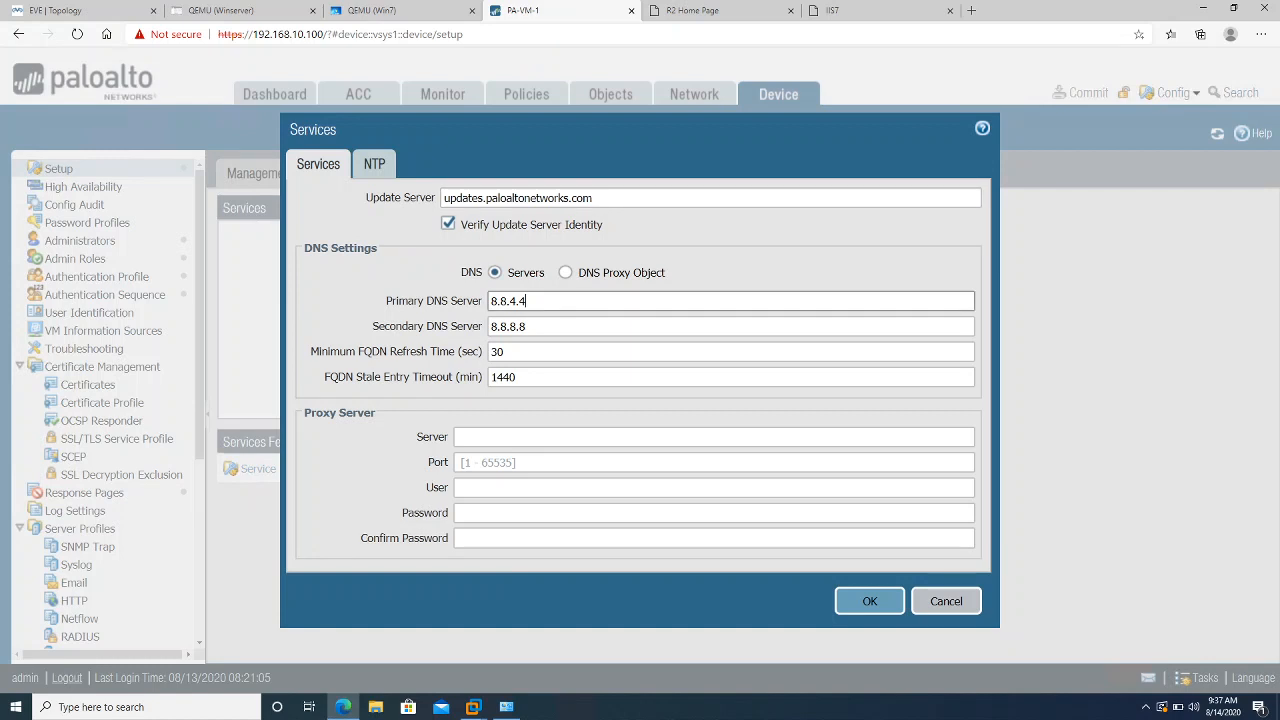
type("172.16.1")
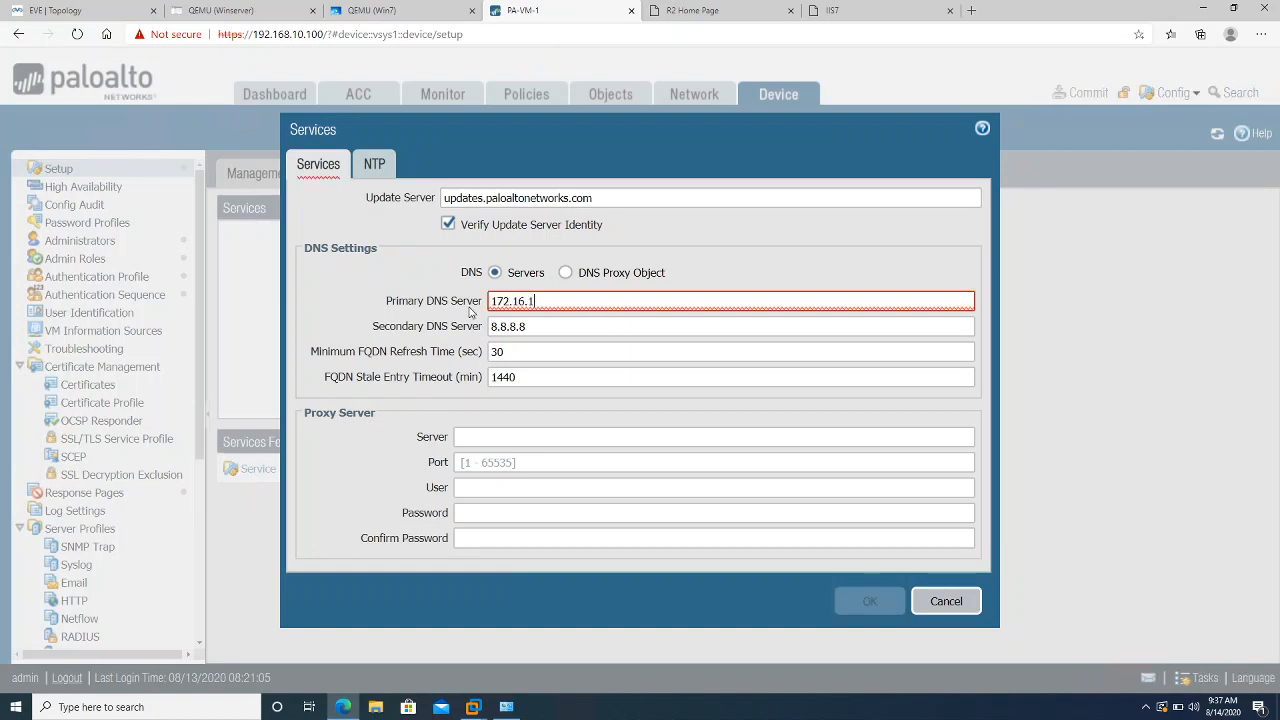
type("0.100")
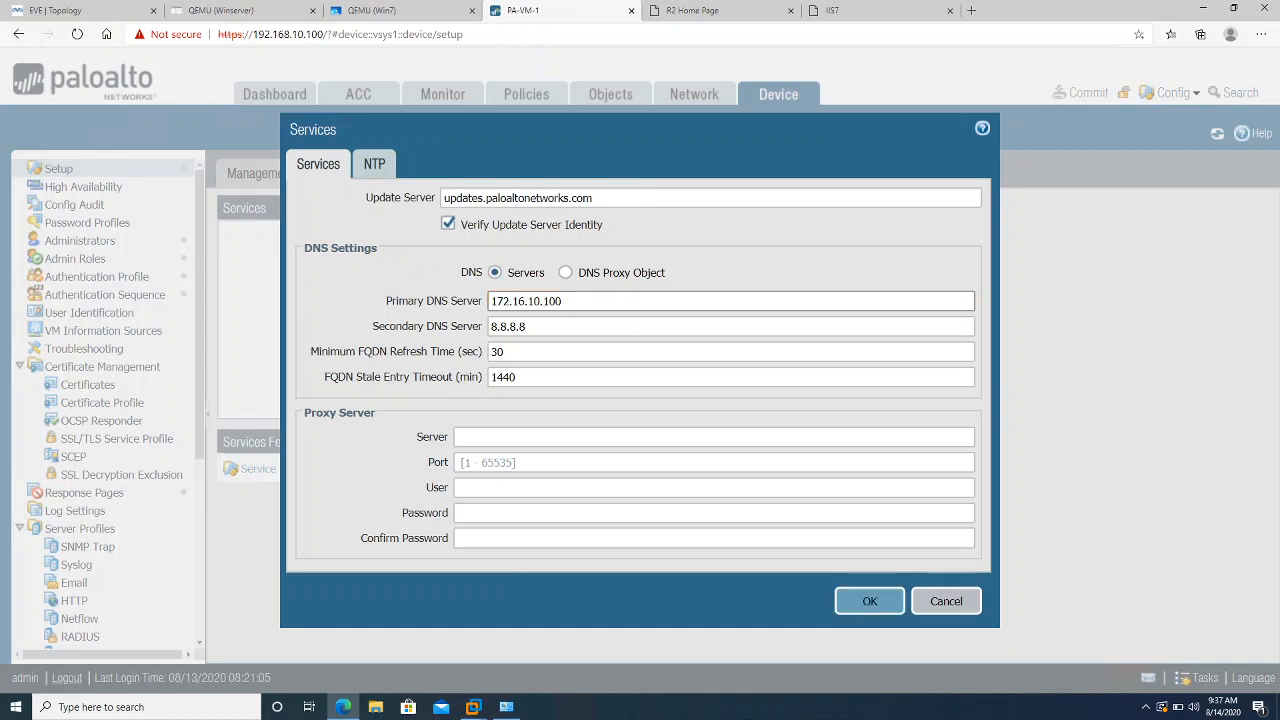
key("Tab")
key("BackSpace")
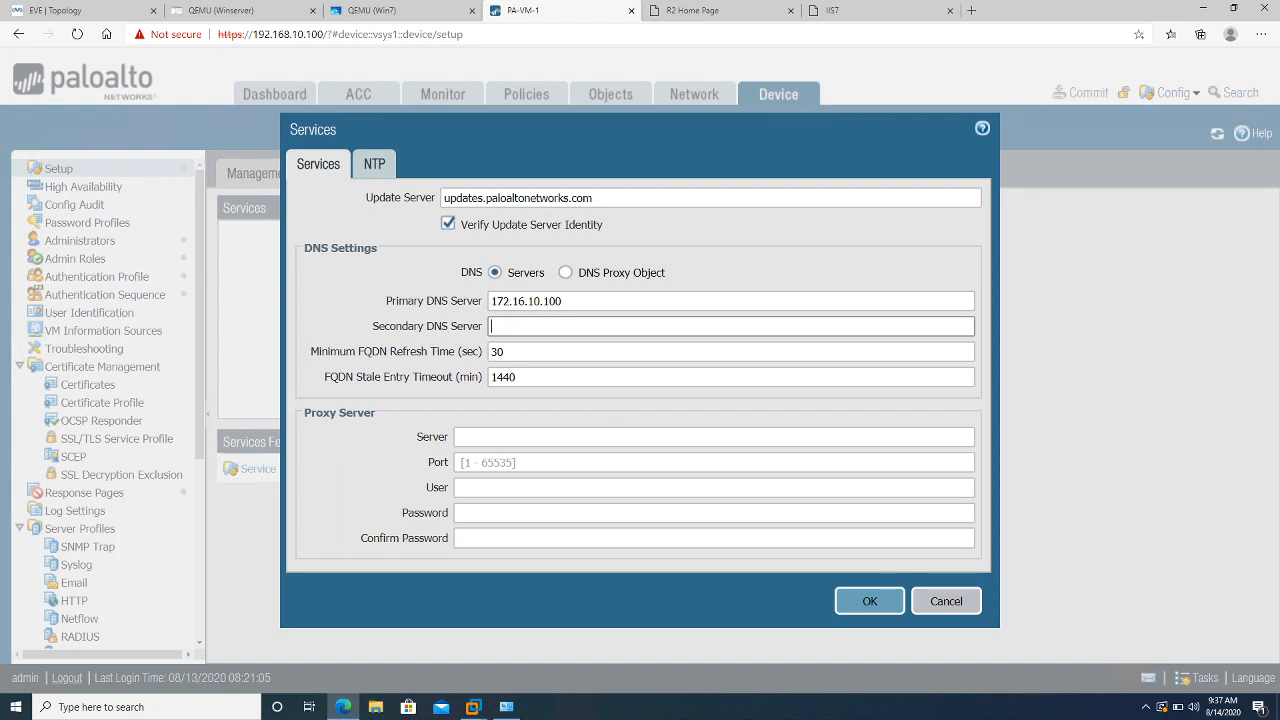
left_click(855, 604)
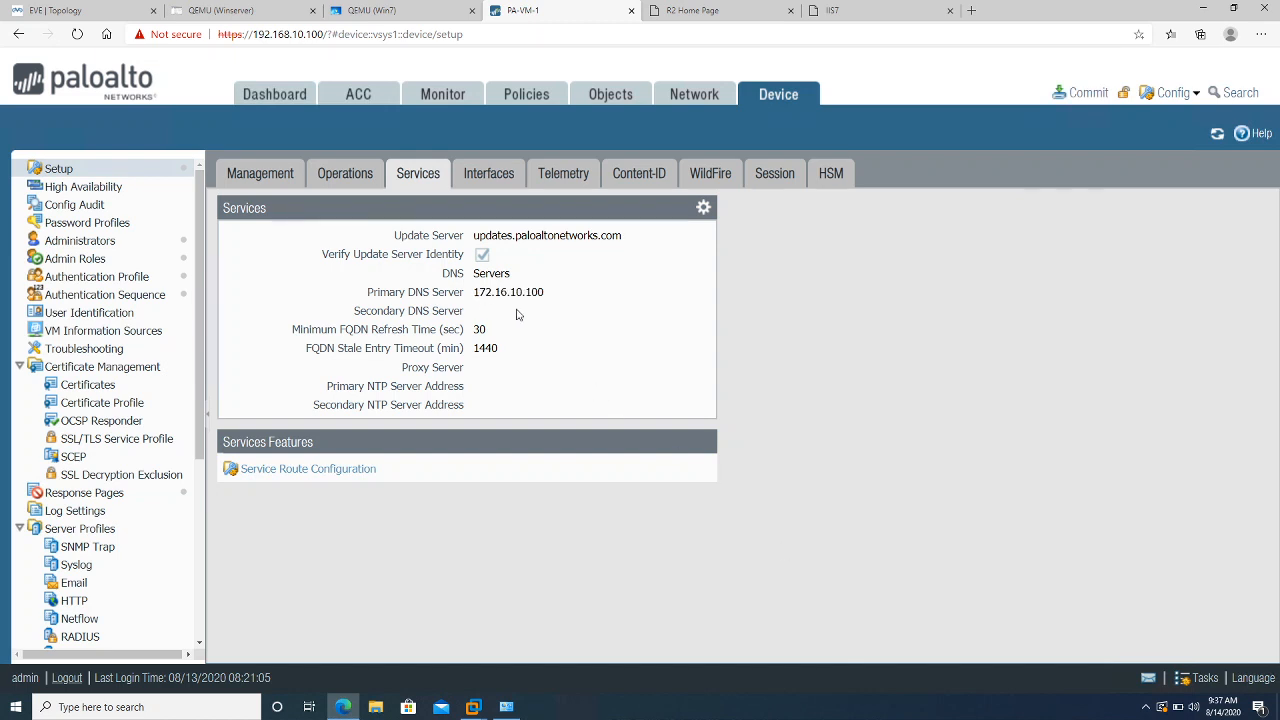
left_click(318, 470)
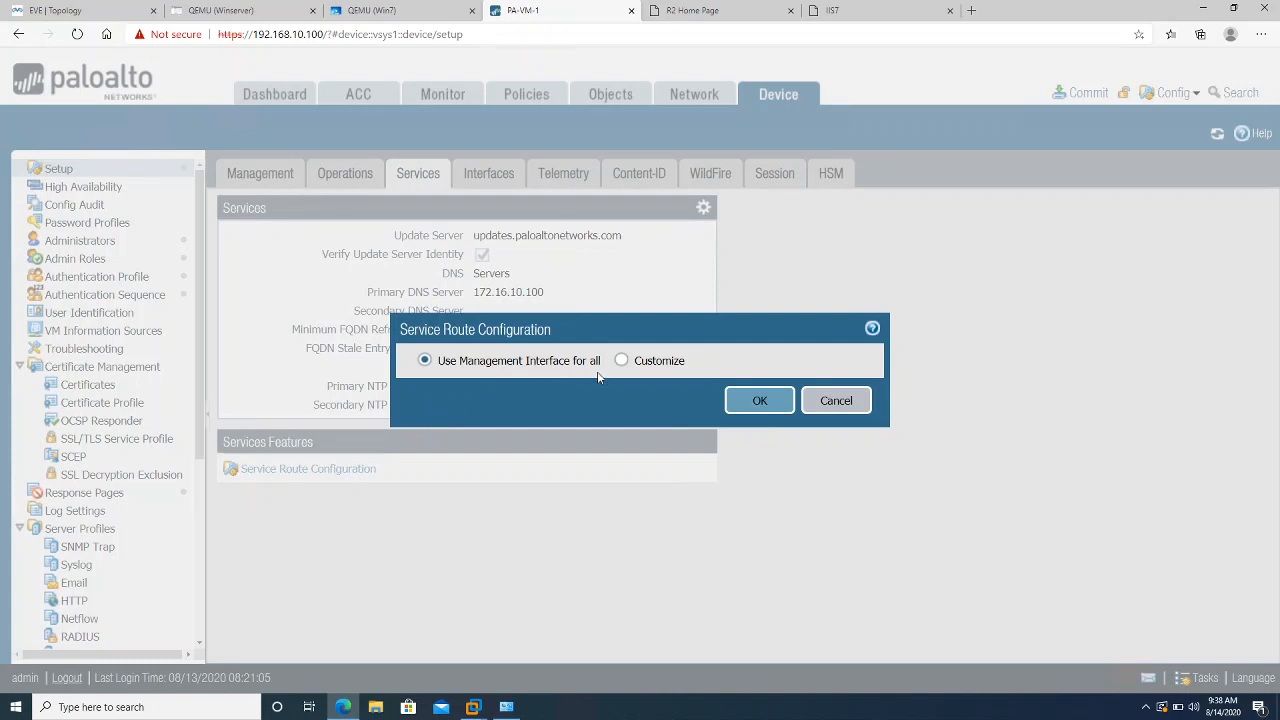
Switch service routes to Customize and source DNS from ethernet1/3
left_click(621, 360)
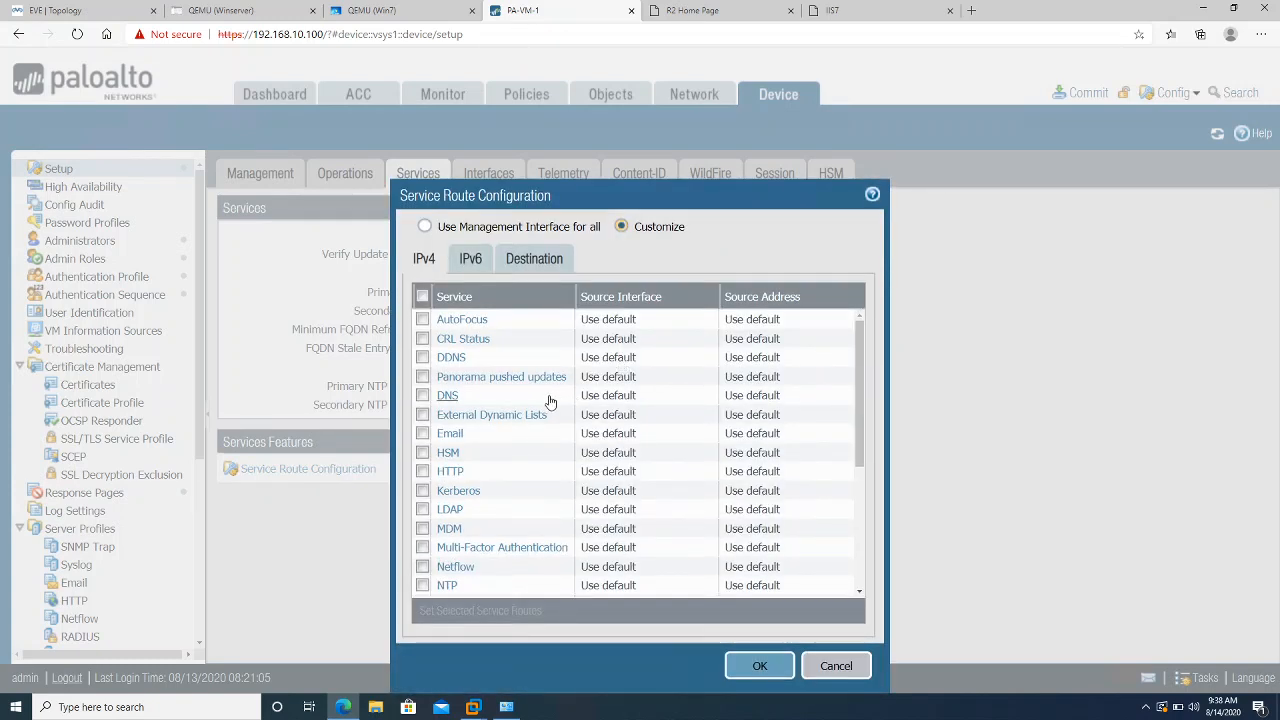
left_click(446, 396)
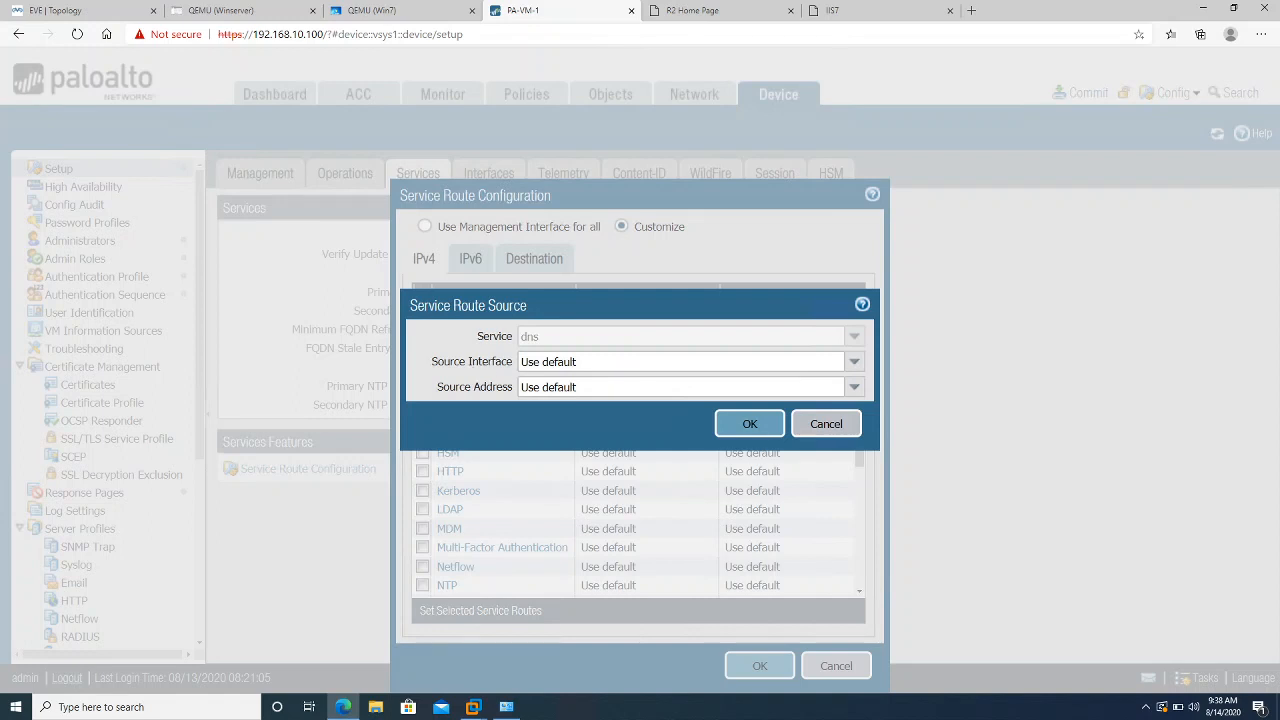
left_click(853, 366)
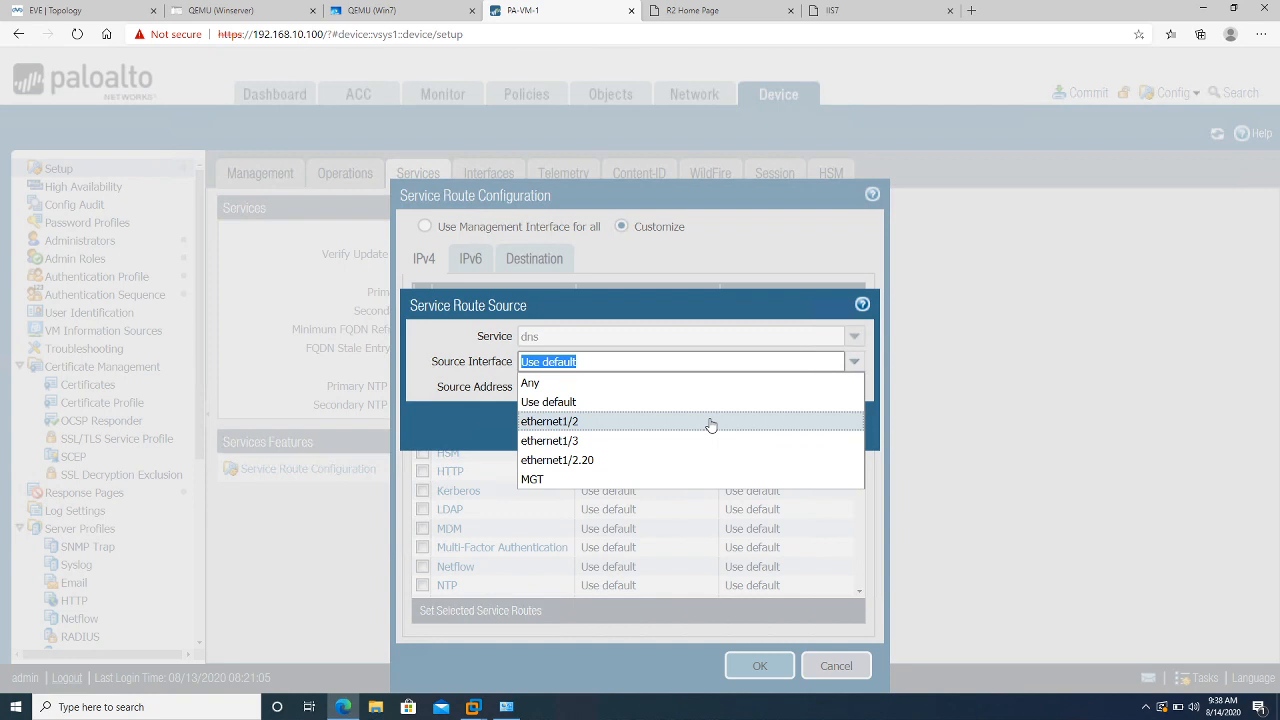
left_click(616, 448)
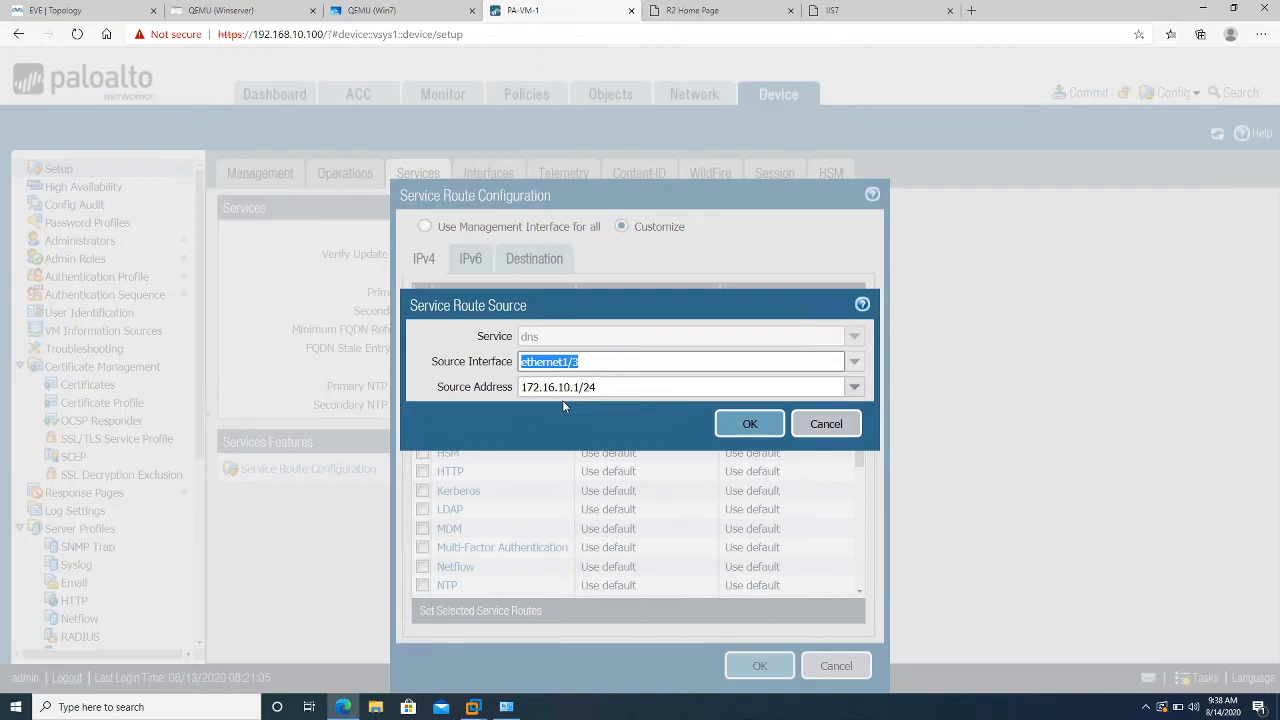
left_click(749, 423)
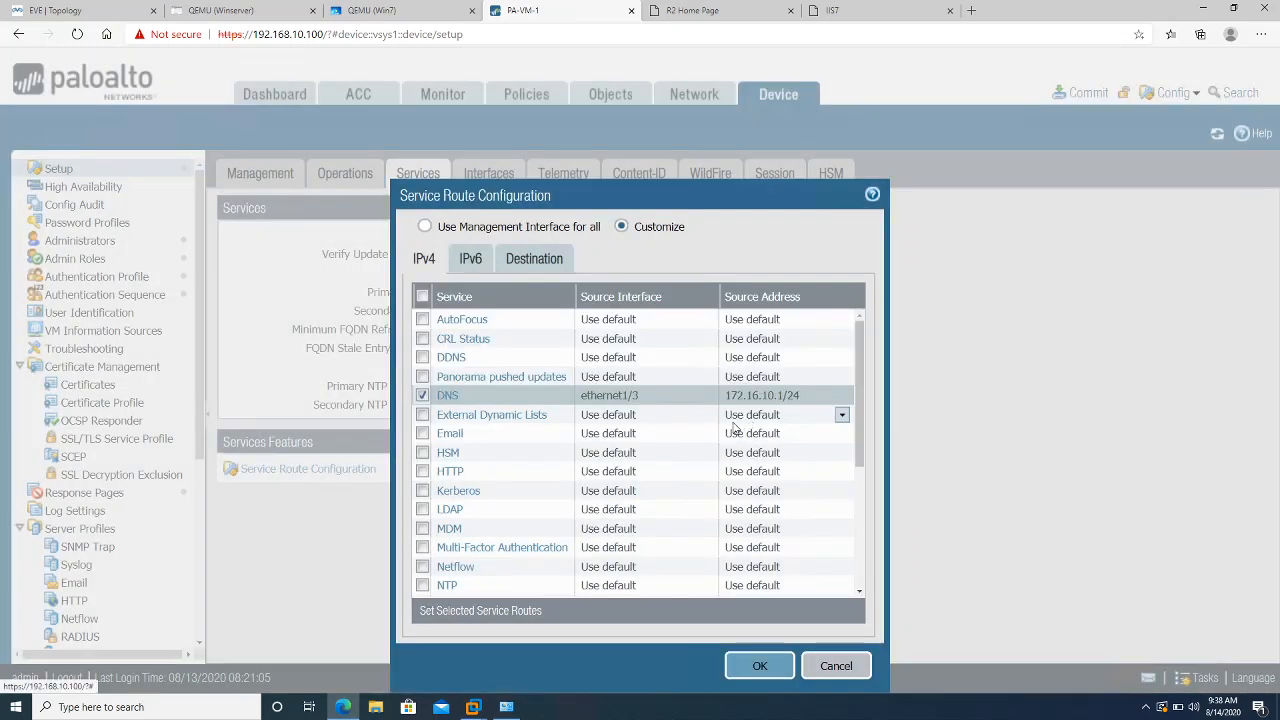
Route External Dynamic Lists through ethernet1/2
left_click(446, 417)
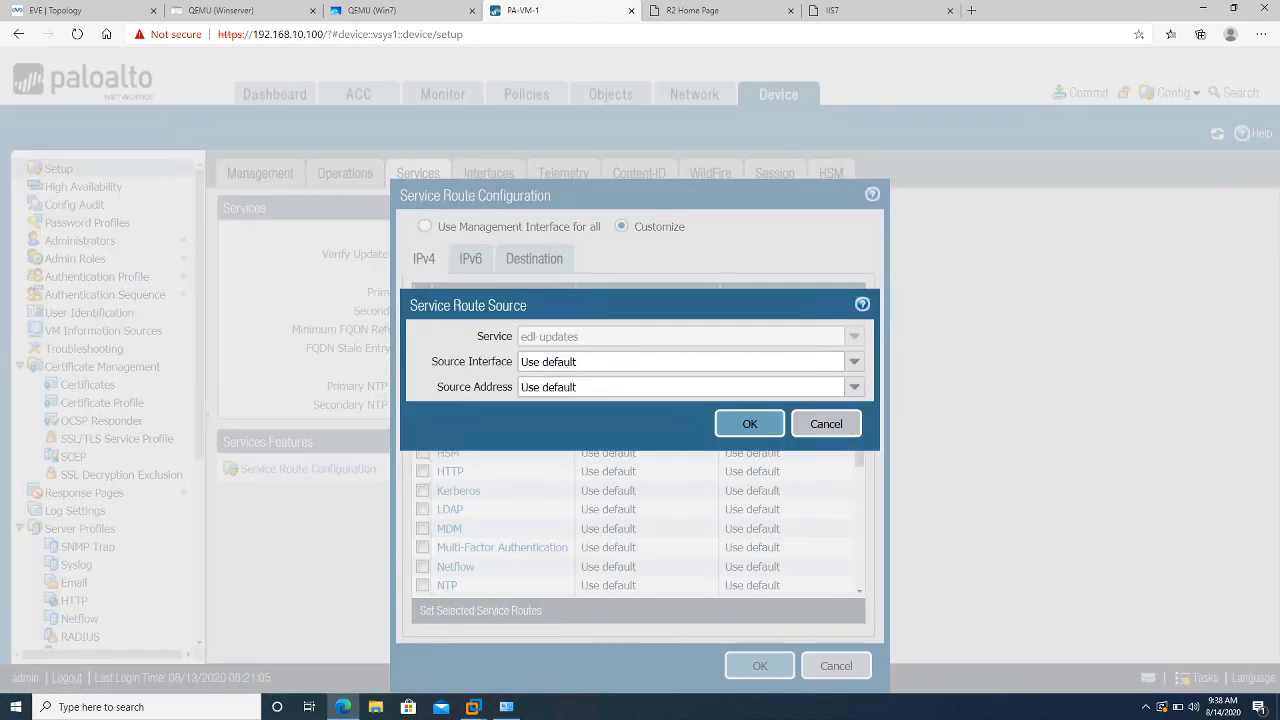
left_click(853, 362)
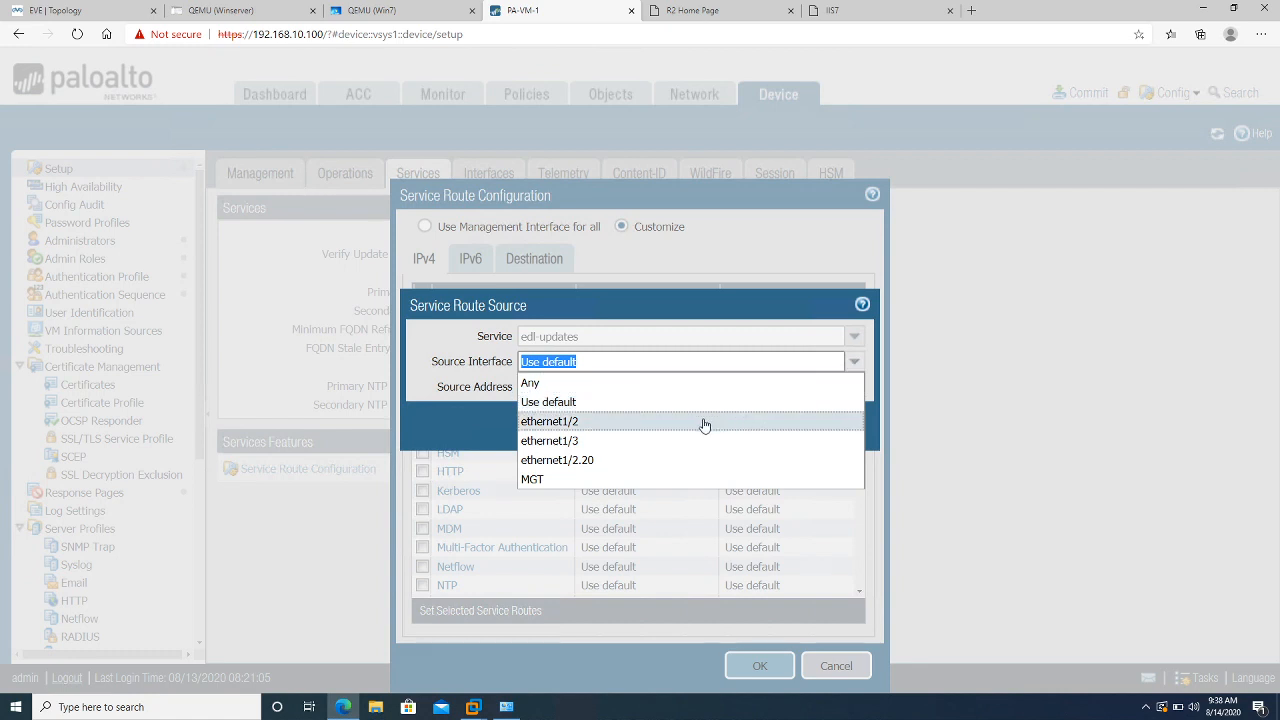
left_click(676, 440)
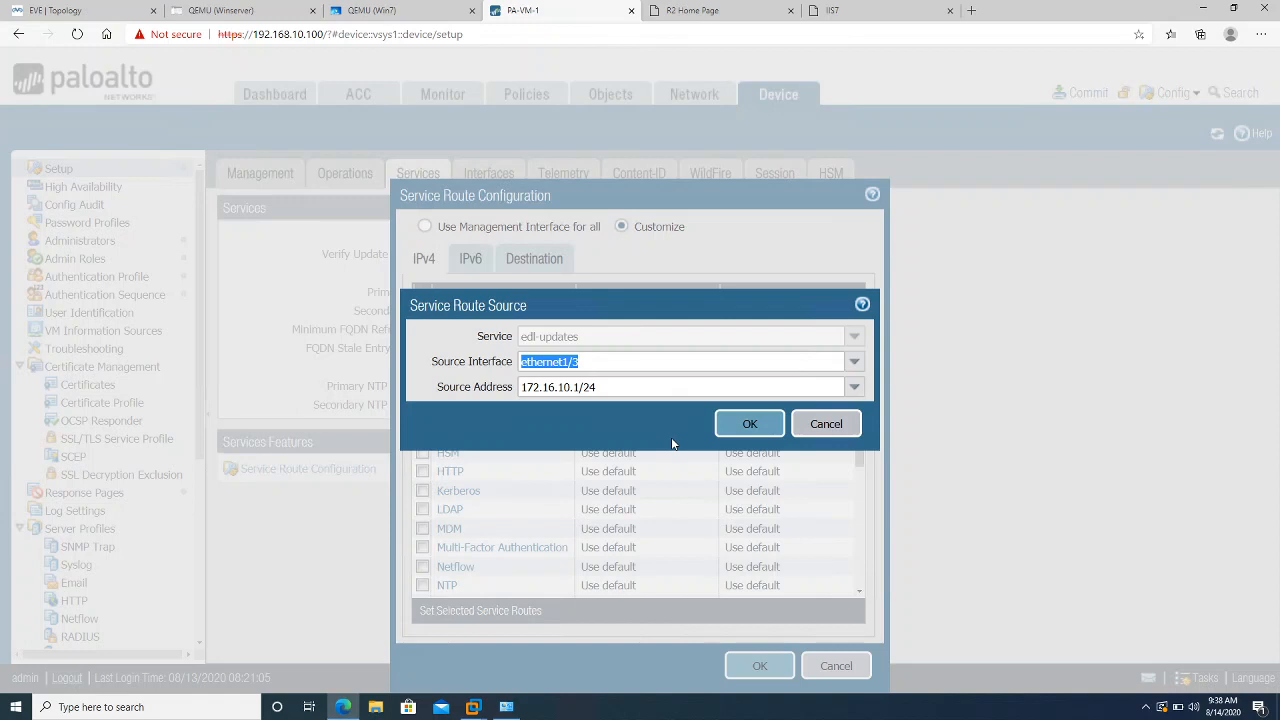
left_click(853, 362)
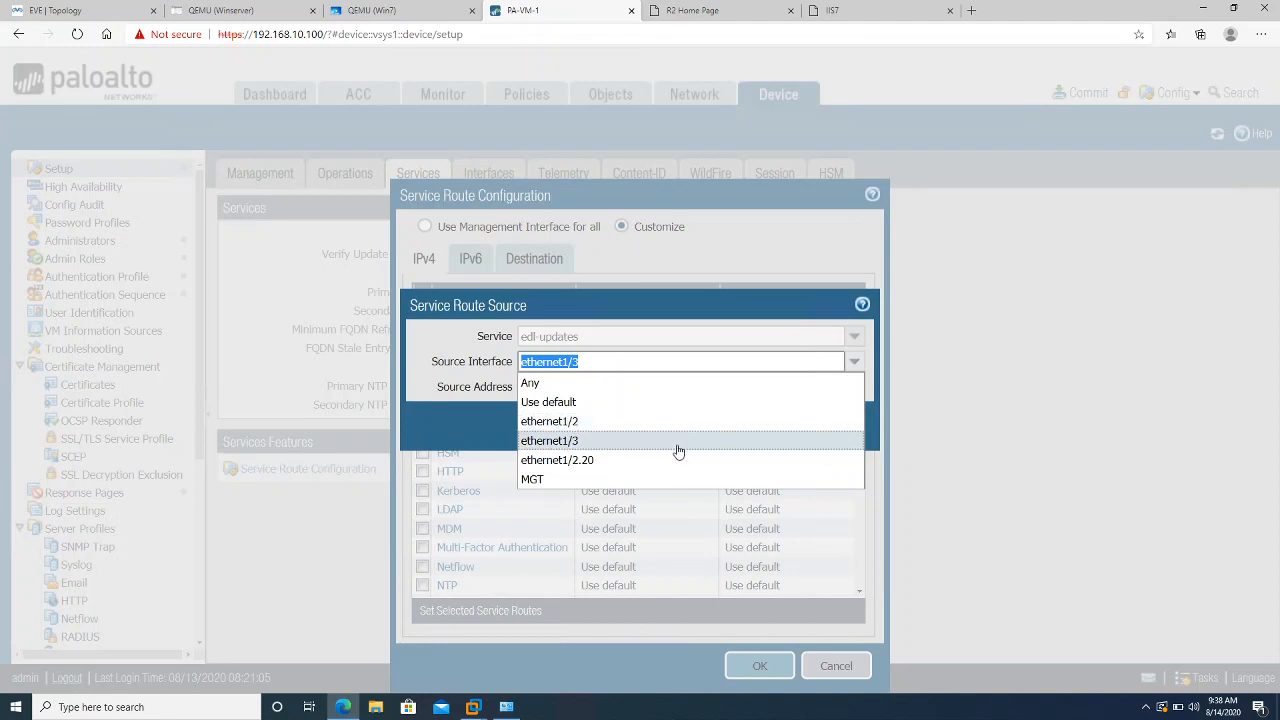
left_click(659, 421)
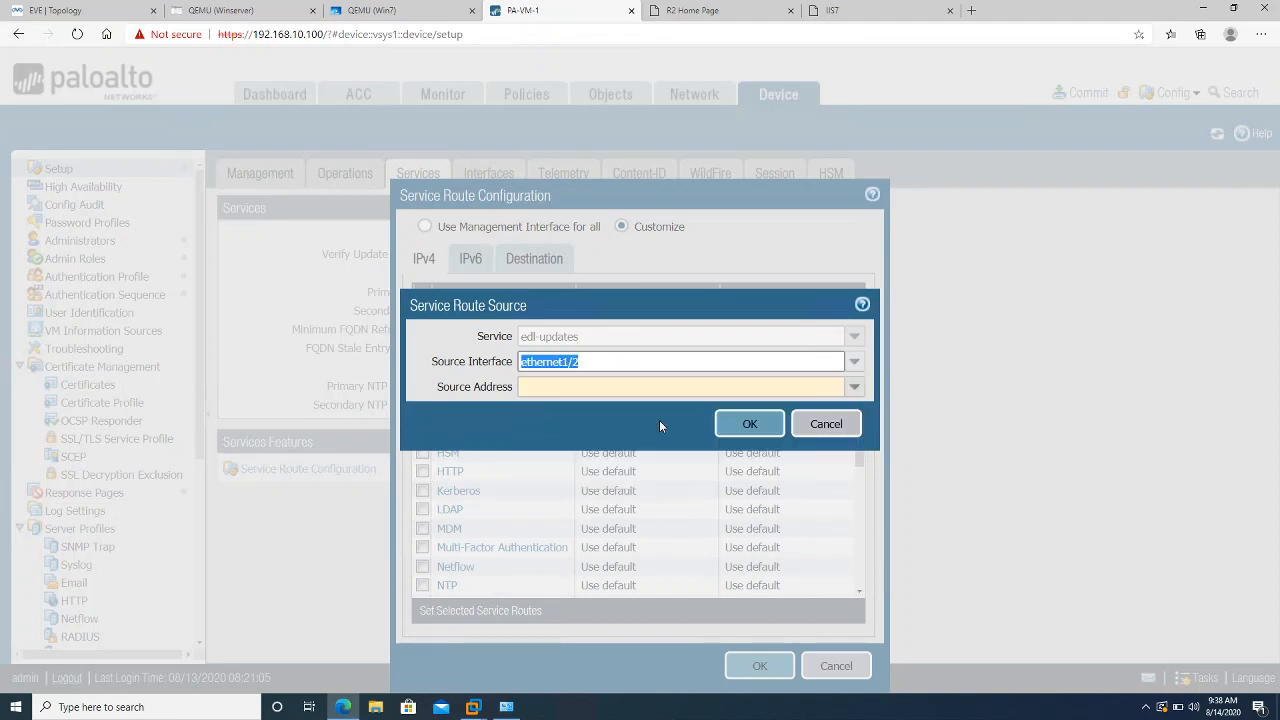
left_click(854, 364)
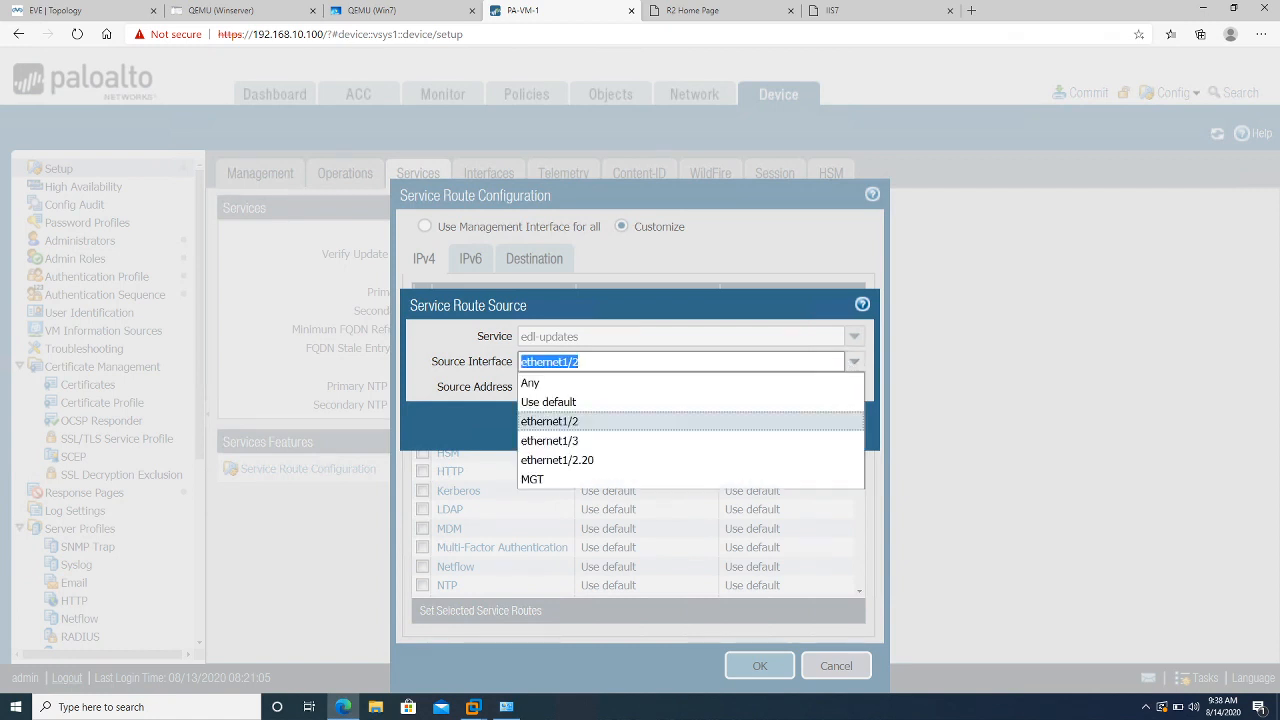
left_click(620, 429)
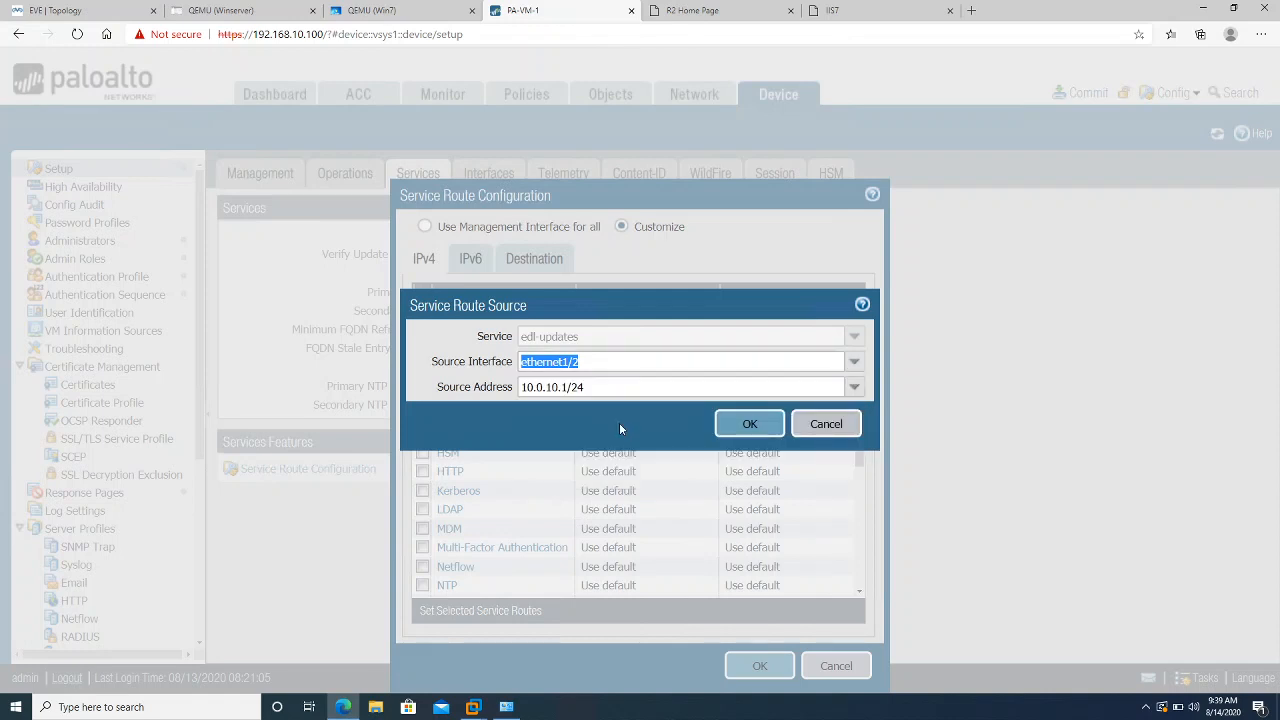
left_click(733, 429)
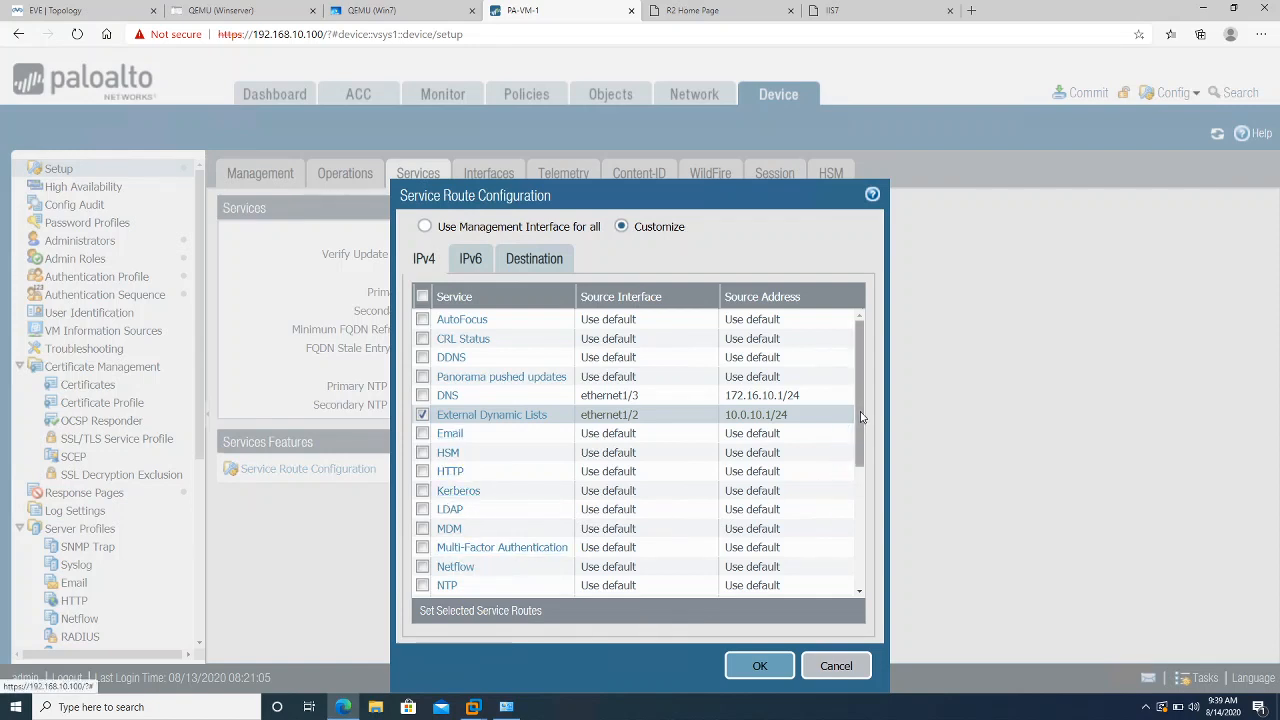
Route Palo Alto Networks Services through ethernet1/3
left_click_drag(859, 402, 848, 492)
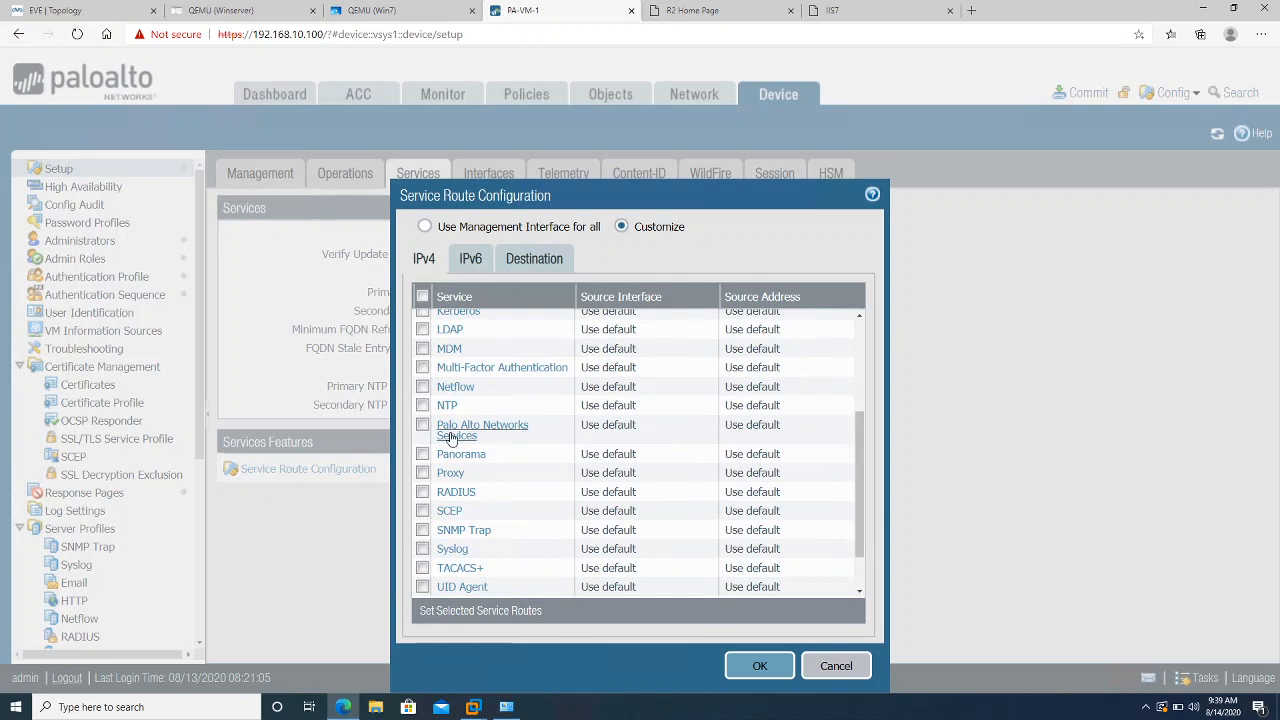
left_click(490, 428)
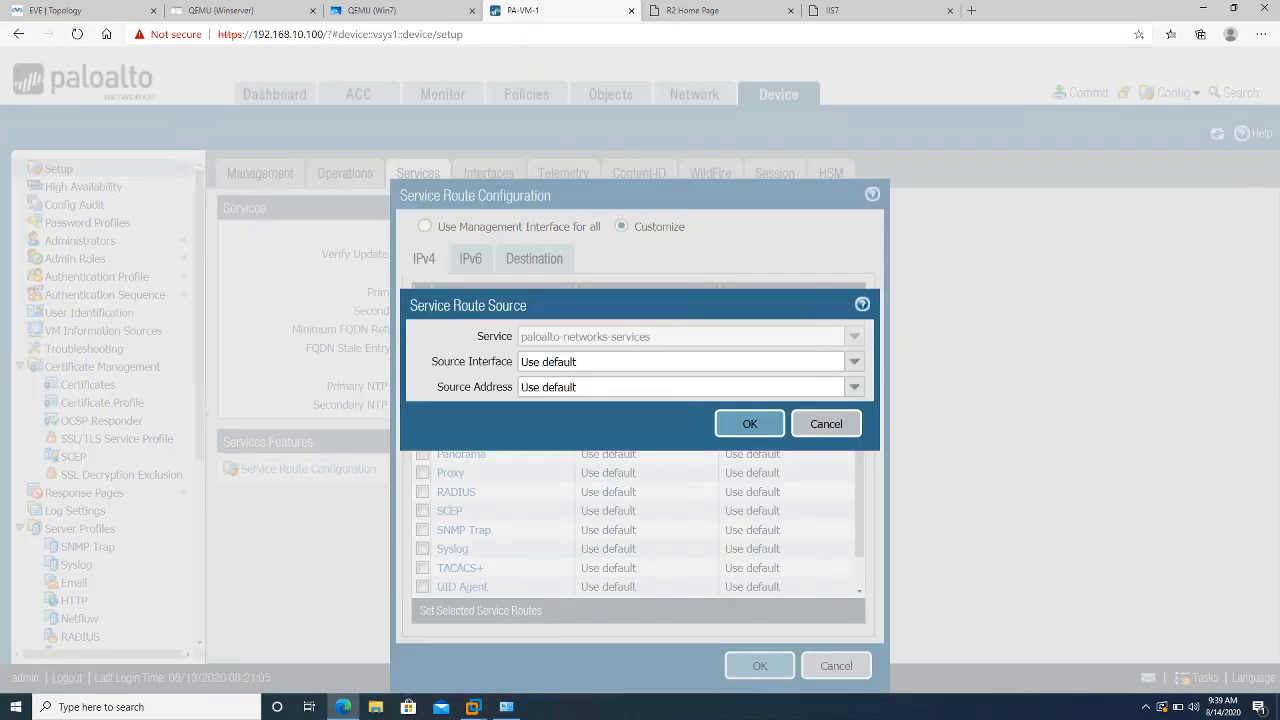
left_click(855, 366)
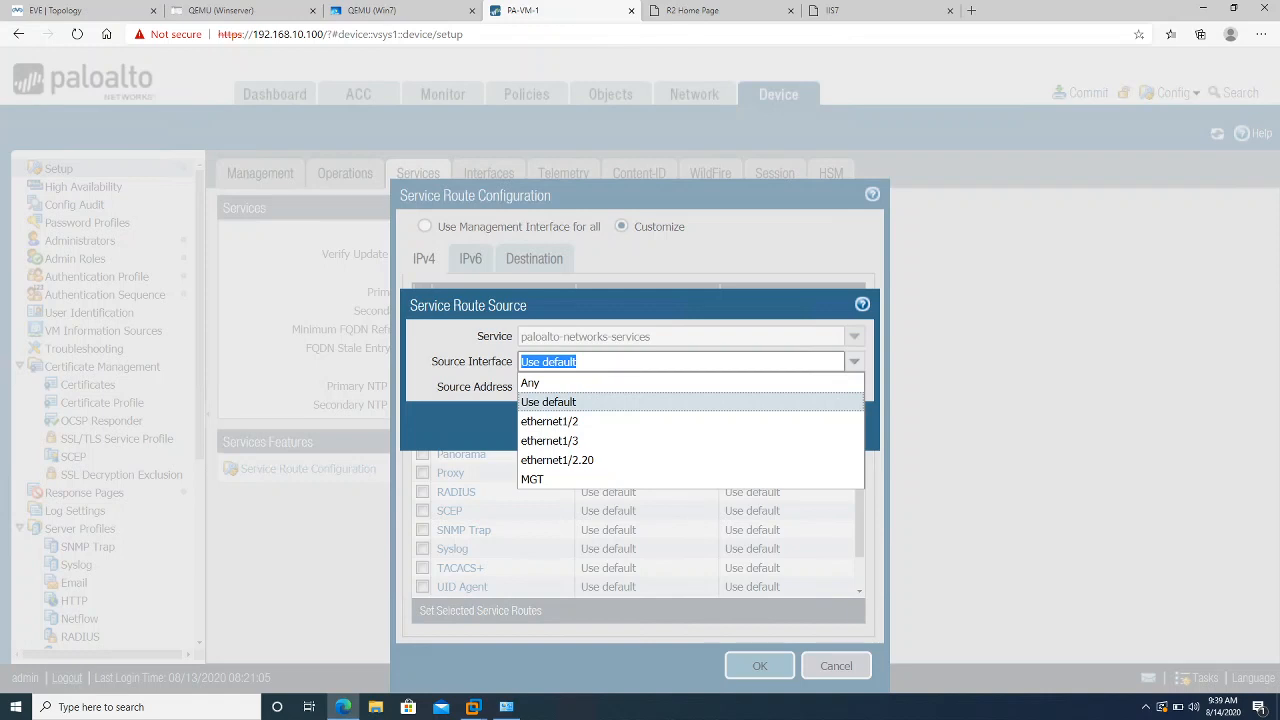
left_click(726, 441)
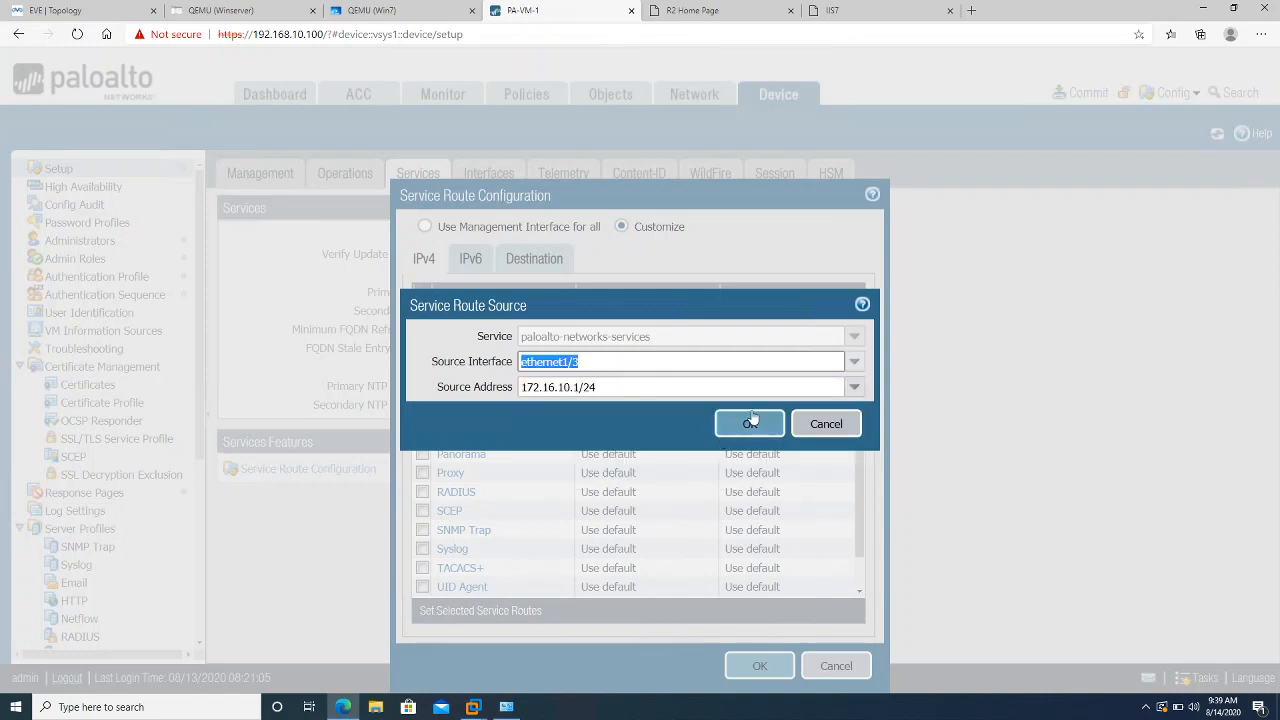
left_click(751, 421)
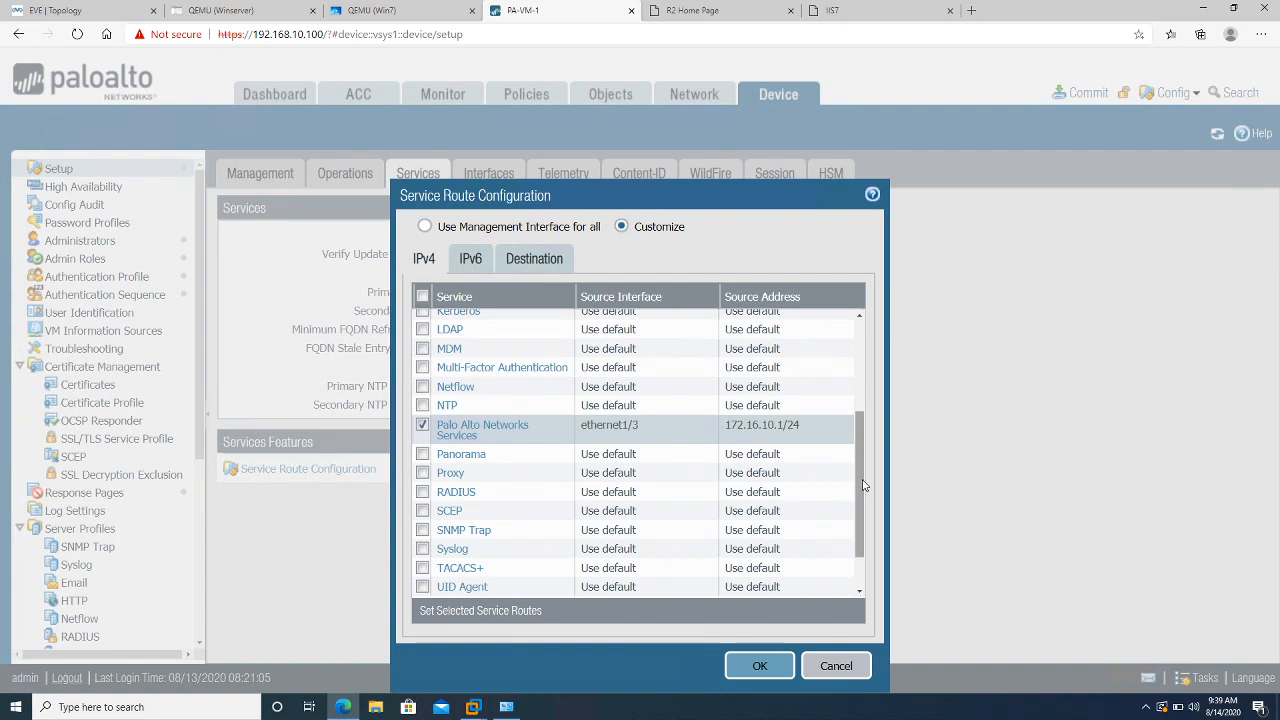
Route URL Updates through ethernet1/3
left_click_drag(864, 485, 871, 558)
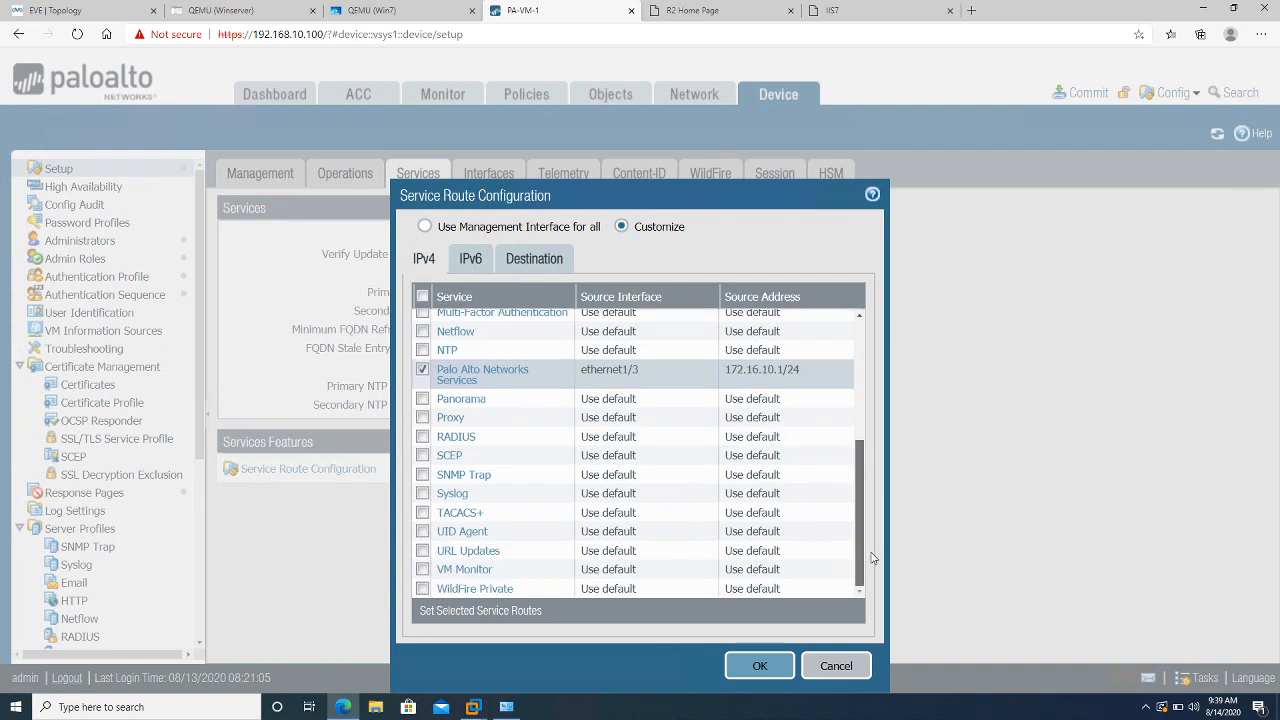
left_click(462, 552)
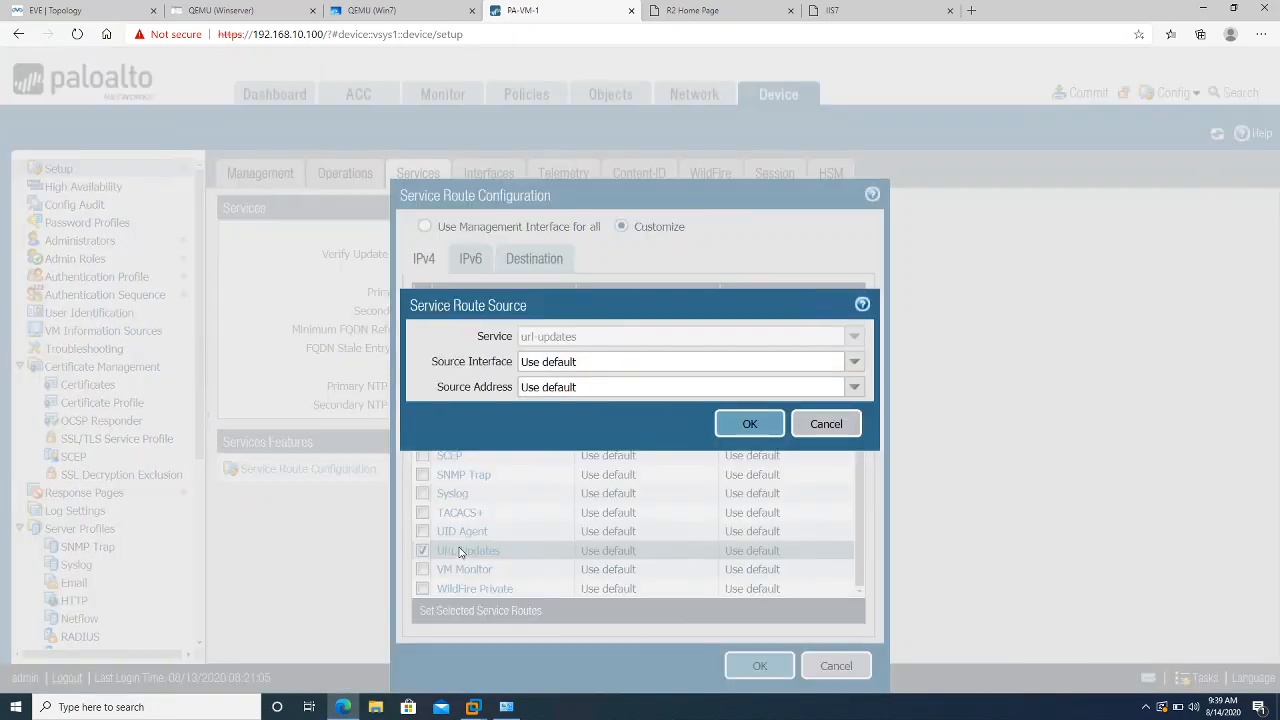
left_click(854, 362)
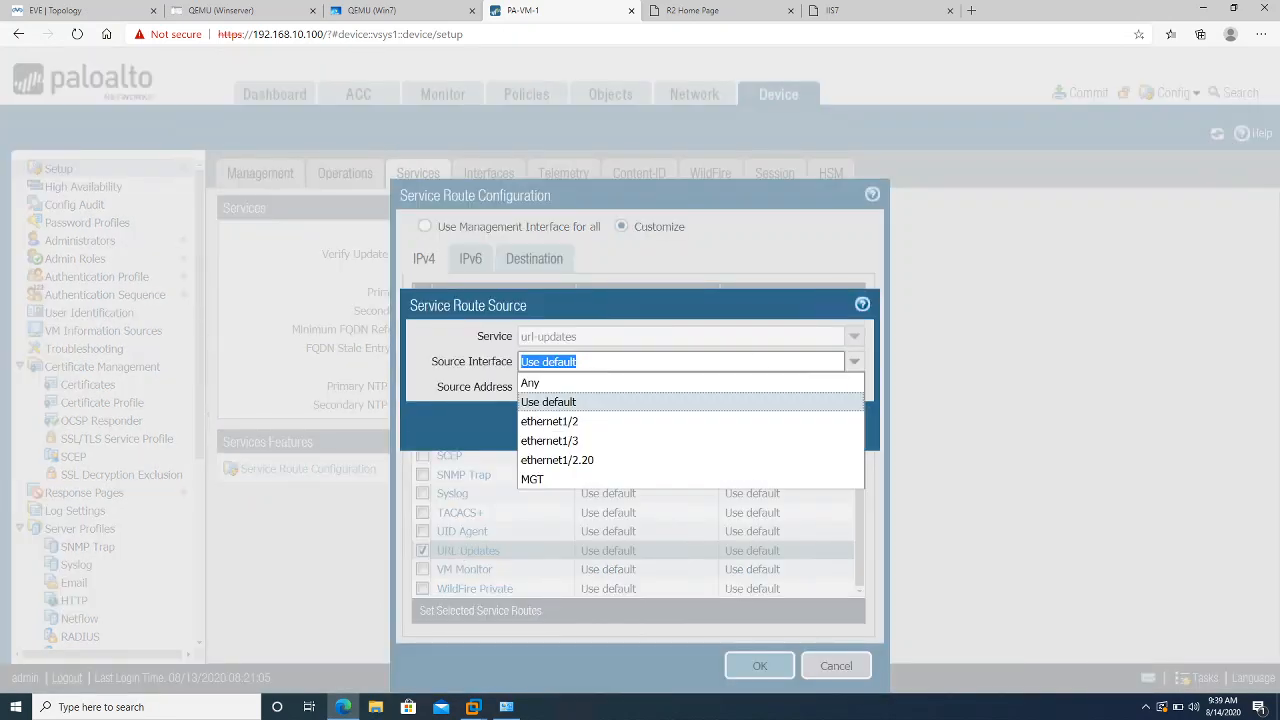
left_click(611, 440)
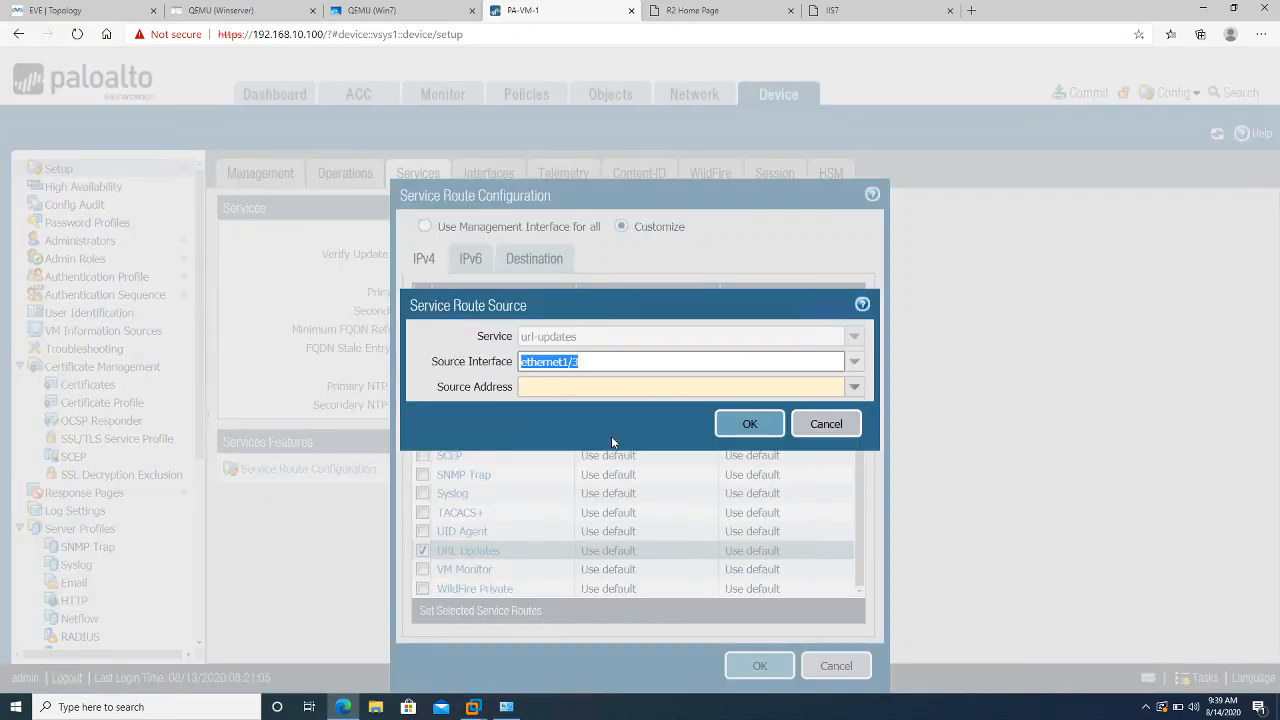
left_click(855, 363)
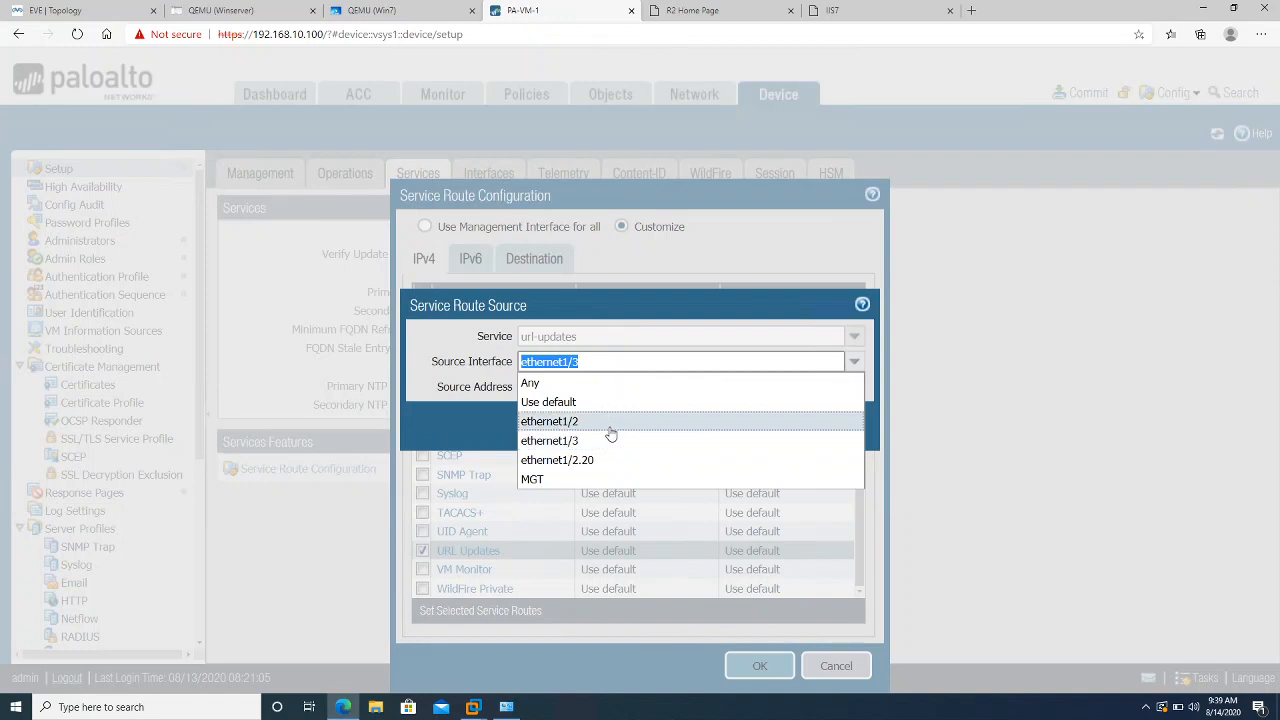
left_click(440, 417)
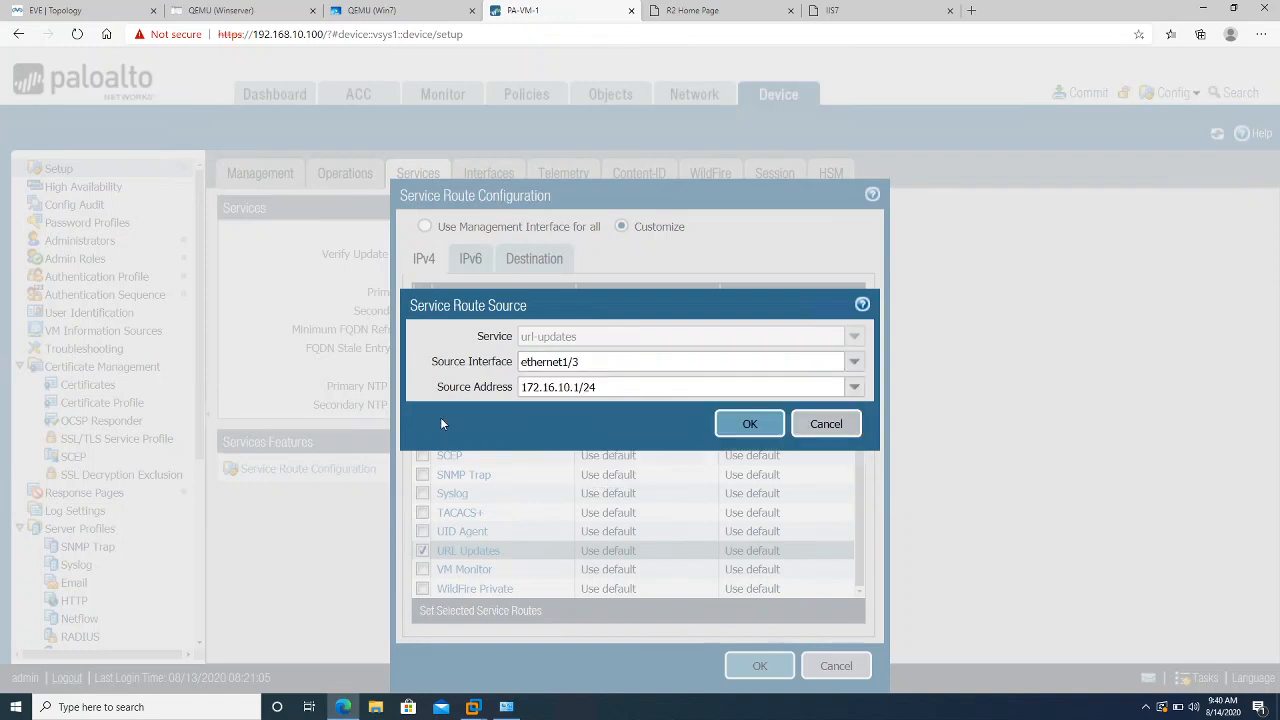
left_click(743, 423)
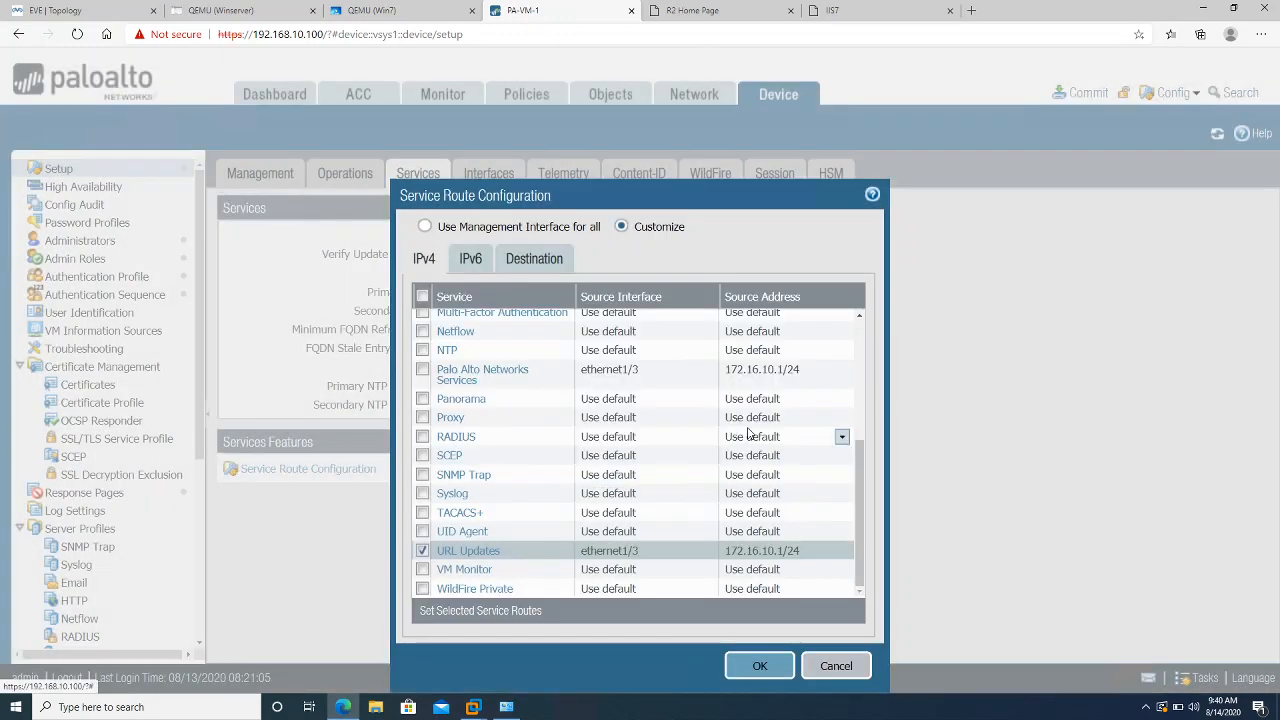
Route WildFire Private through ethernet1/3 and apply the service route configuration
left_click(466, 590)
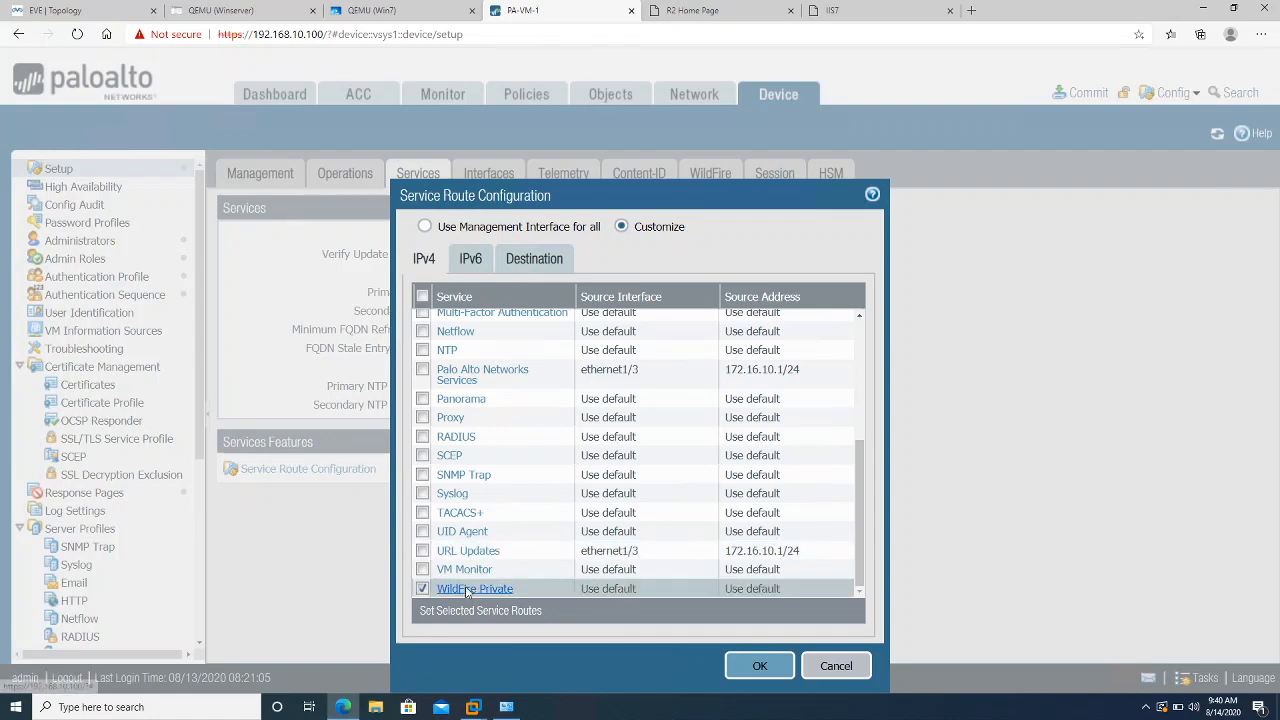
left_click(466, 590)
left_click(852, 366)
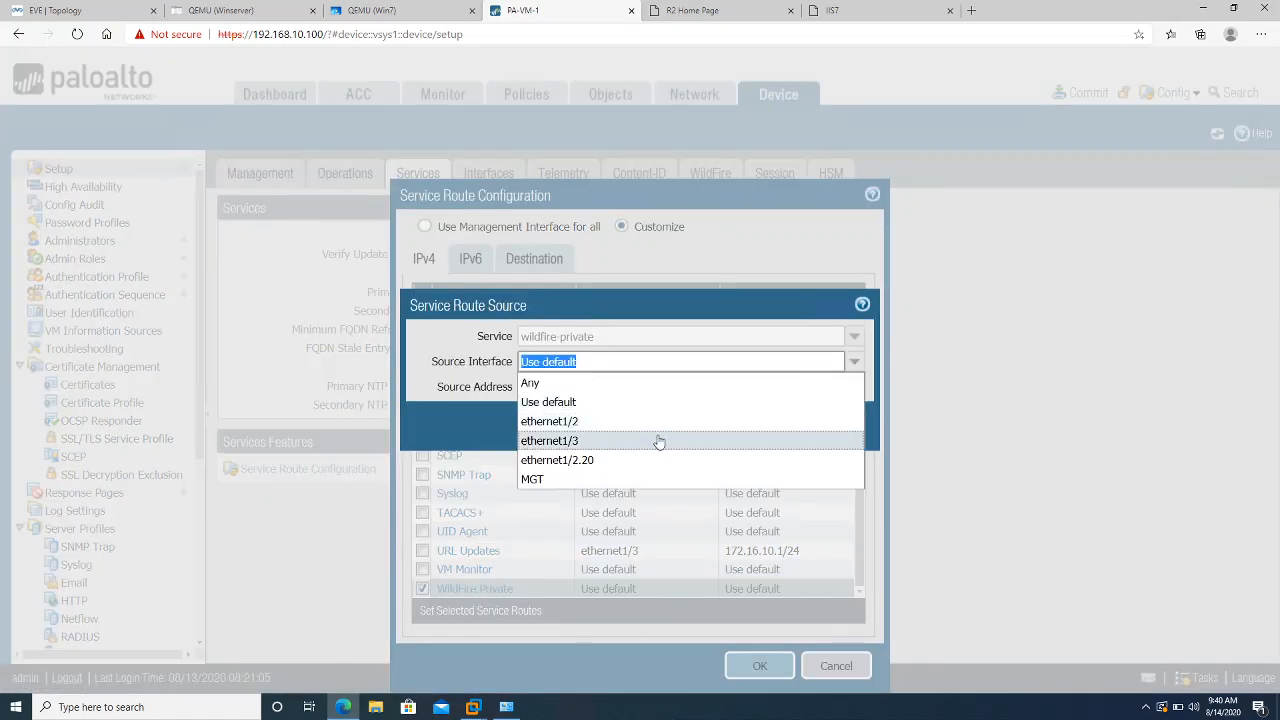
left_click(655, 441)
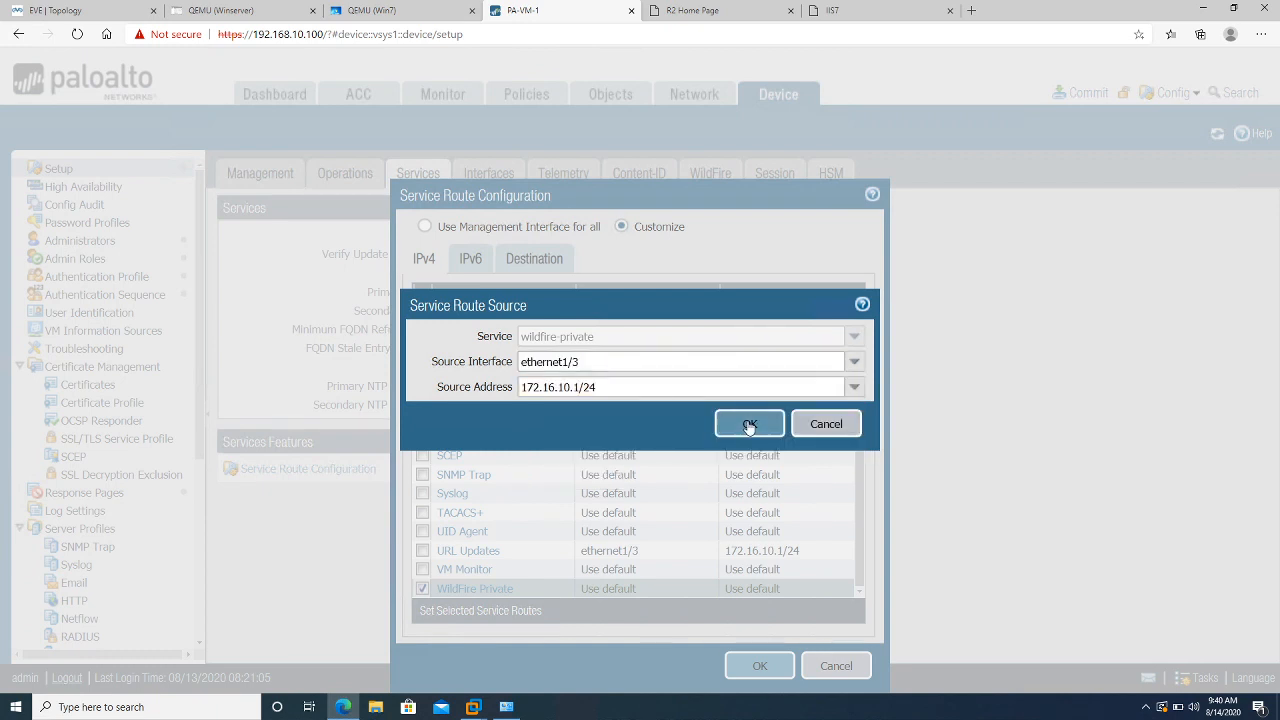
left_click(749, 423)
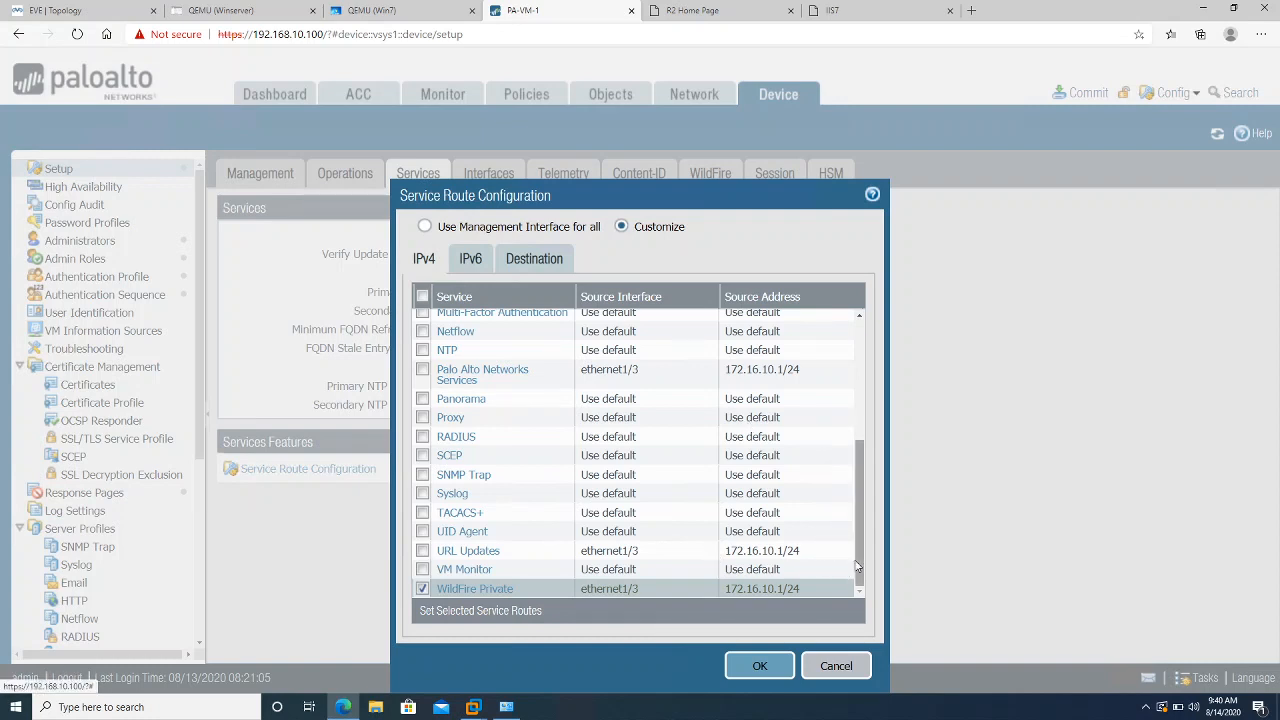
left_click(760, 666)
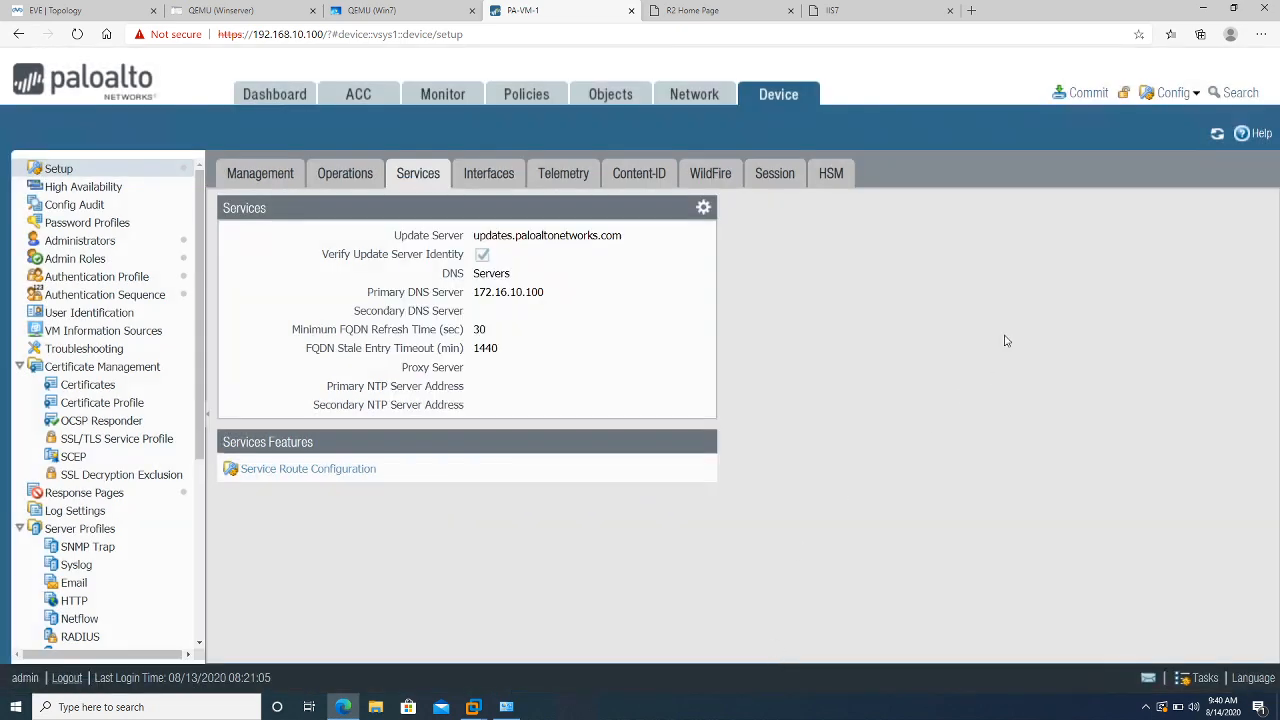
Save the pending changes as a candidate configuration snapshot
left_click(1163, 95)
left_click(1155, 118)
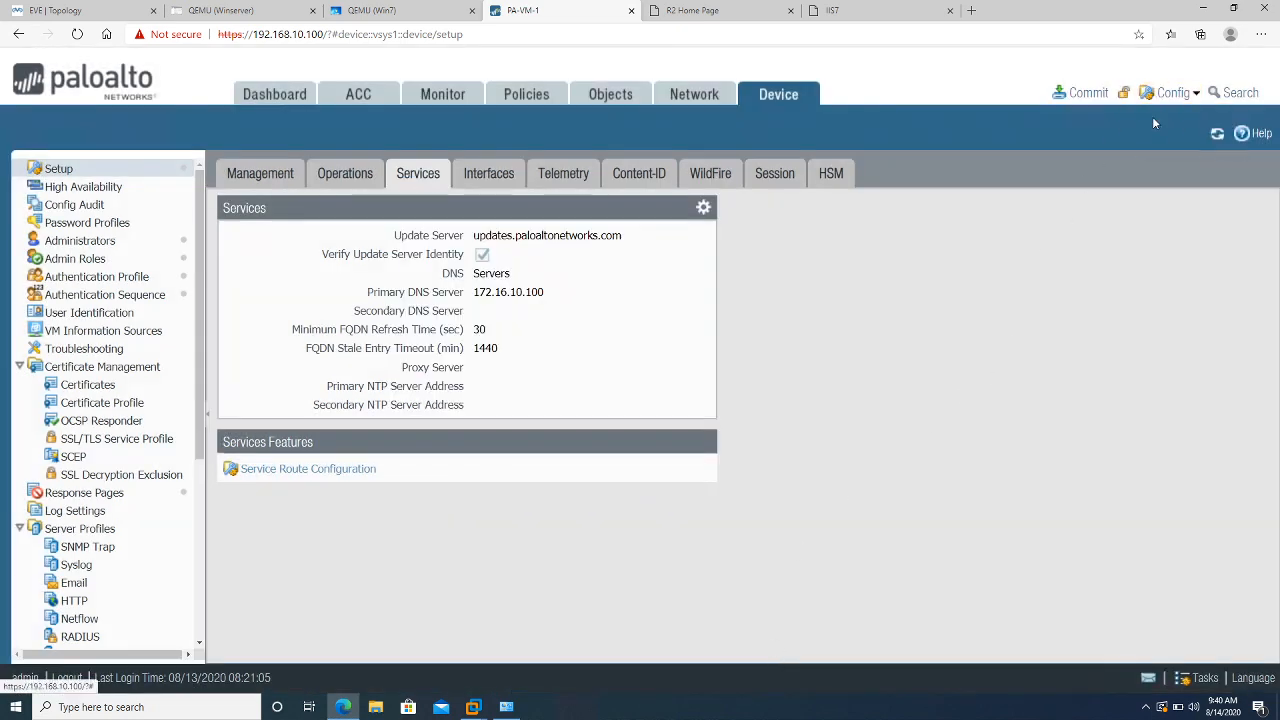
left_click(843, 603)
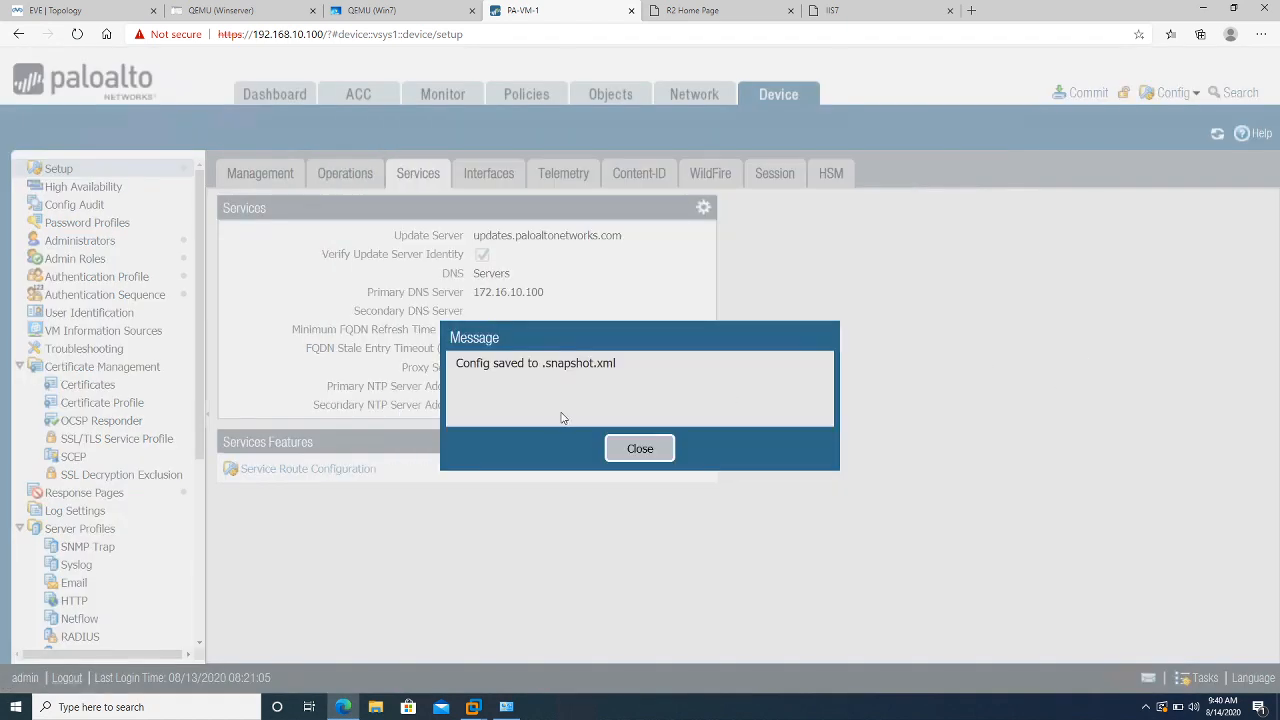
left_click(659, 455)
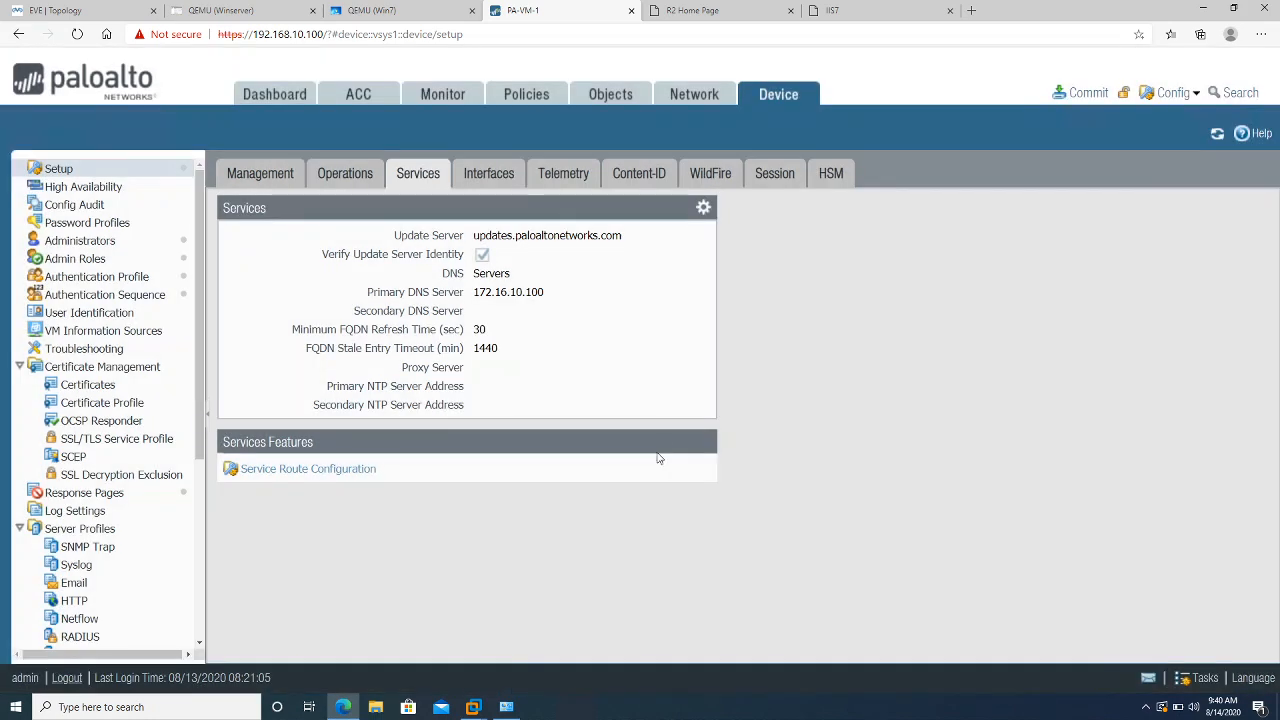
Commit all pending changes and close the commit status window
left_click(1075, 95)
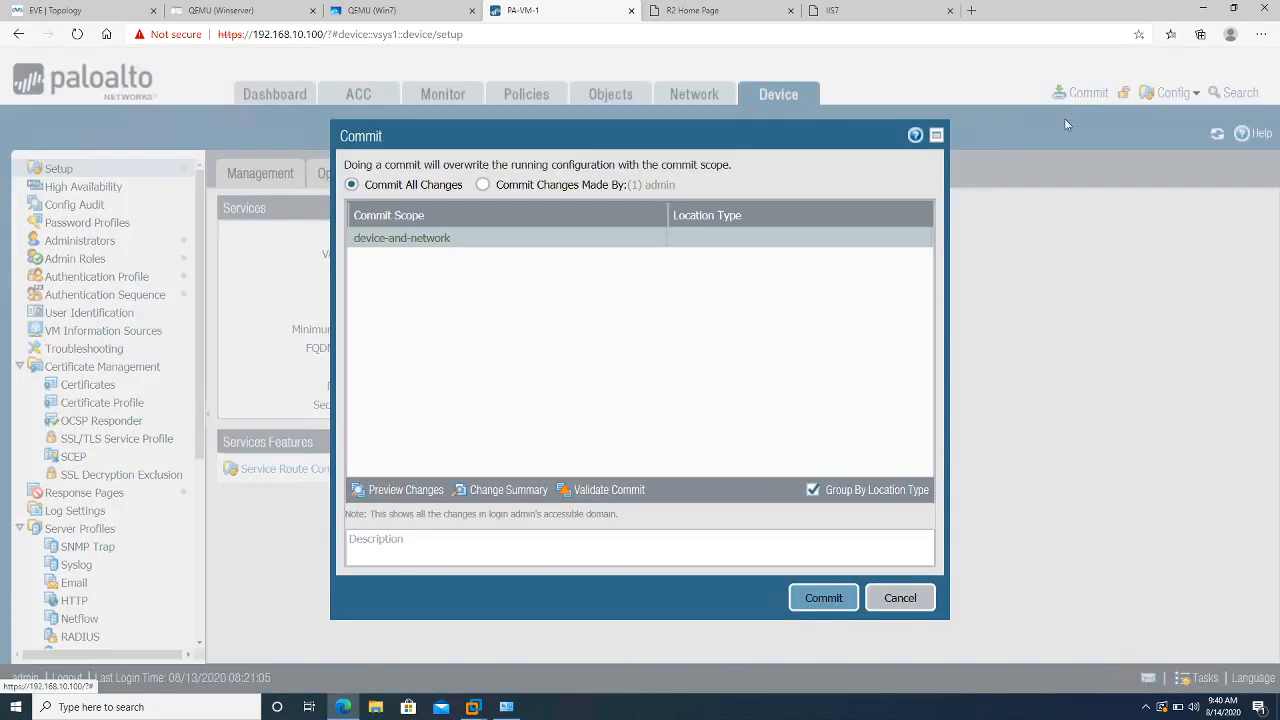
left_click(830, 598)
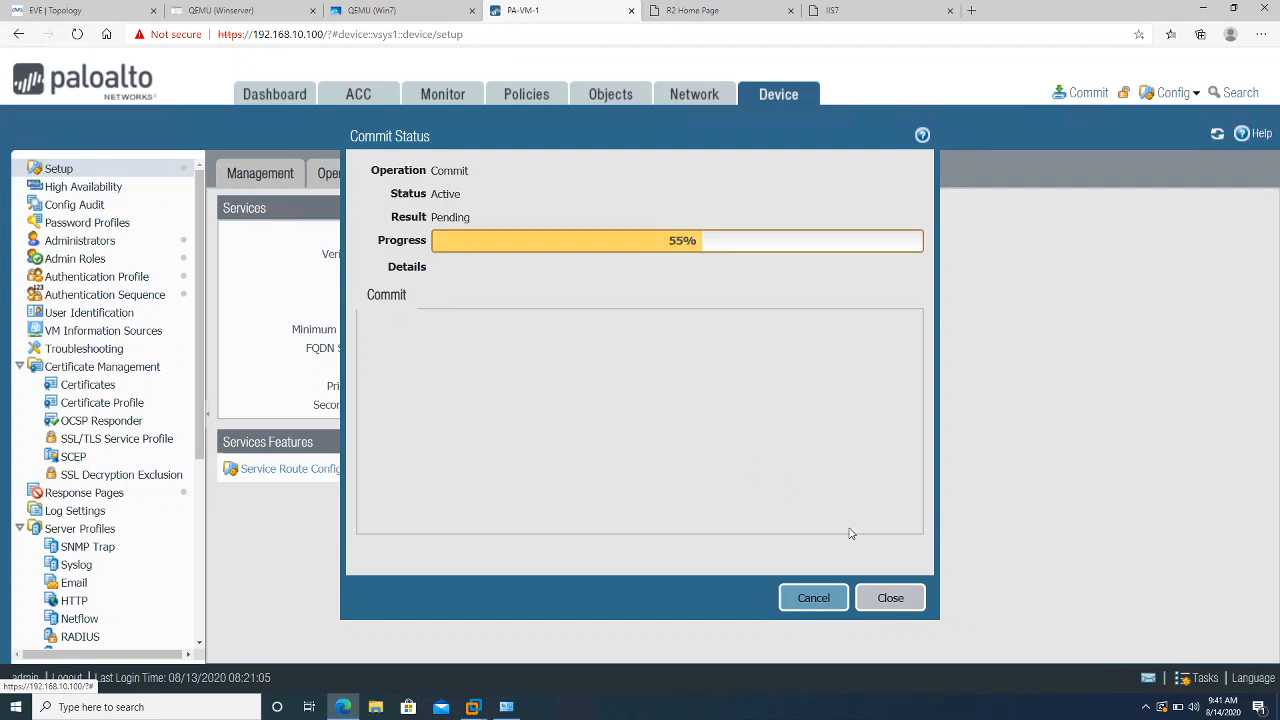
left_click(868, 610)
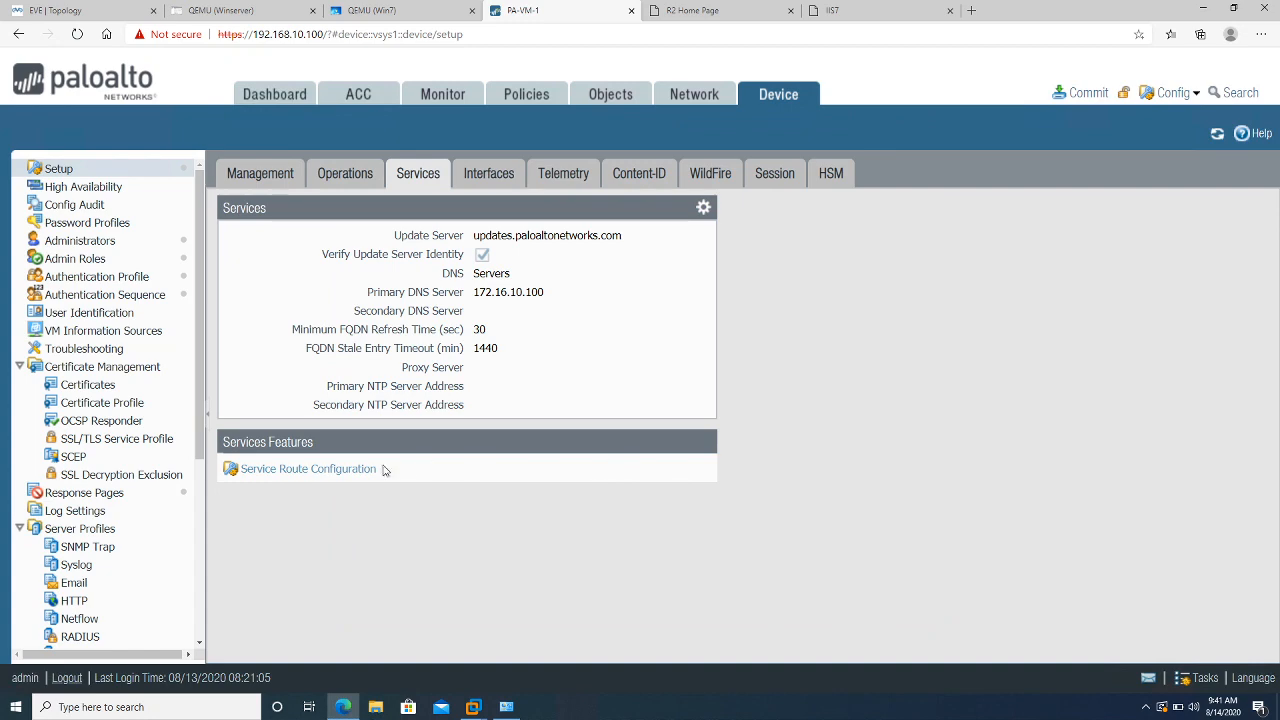
left_click(343, 471)
Choose Customize and look at destination service routes, discarding a new destination entry
left_click(621, 360)
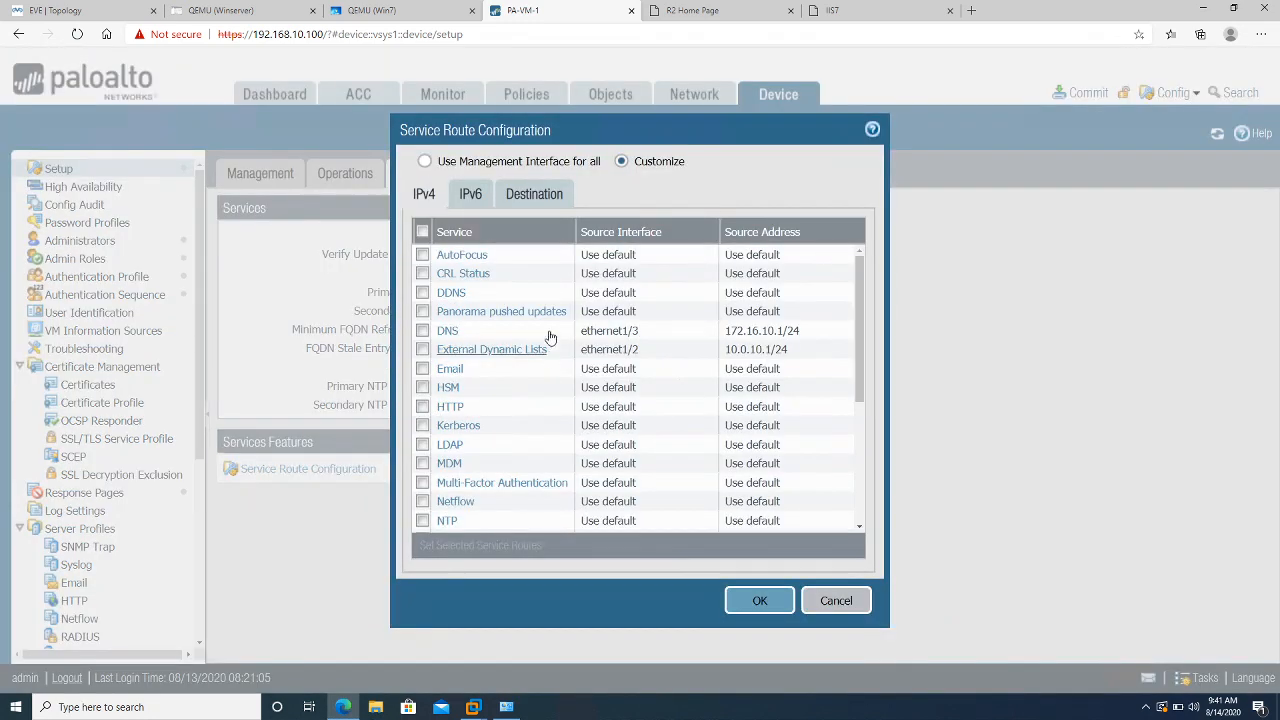
left_click(529, 196)
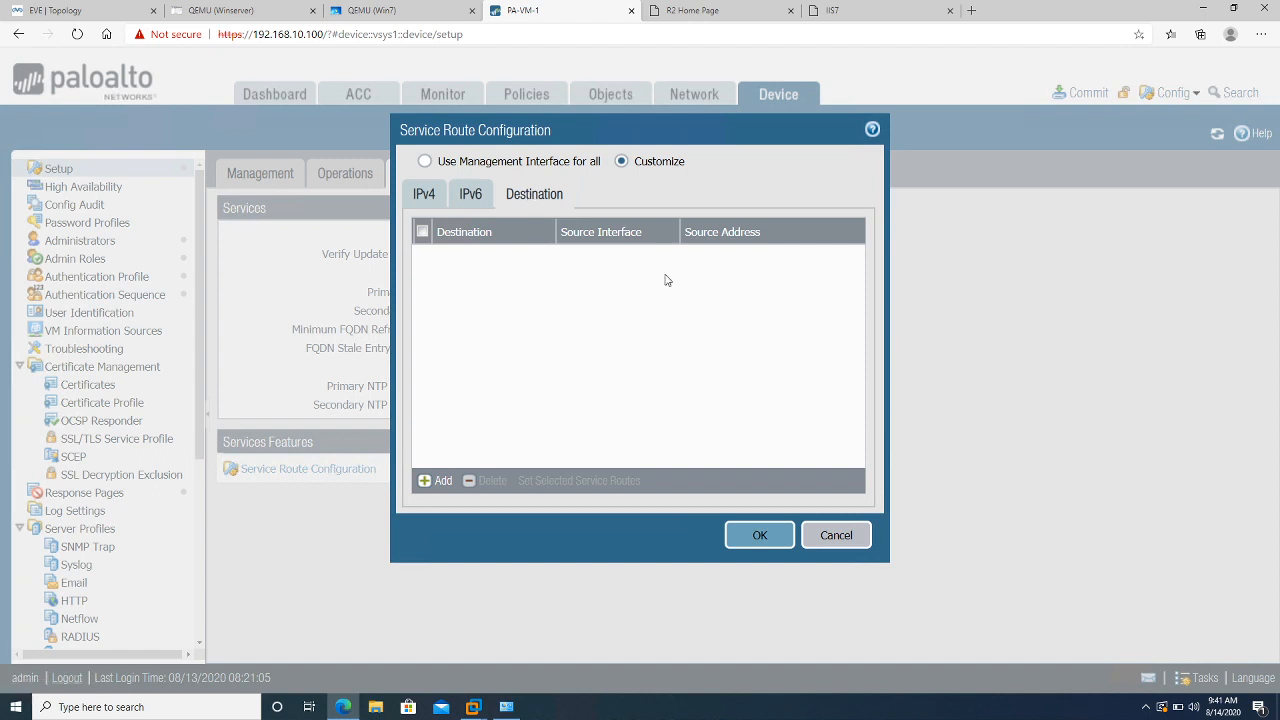
left_click(442, 480)
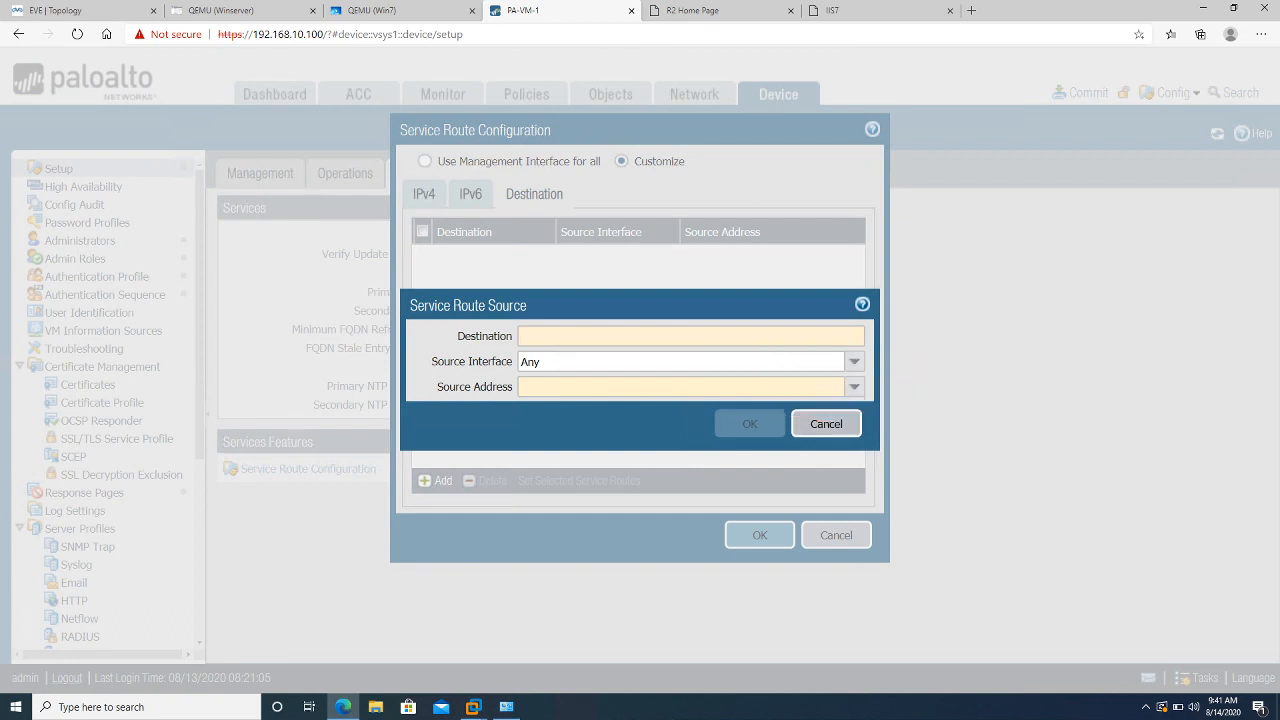
left_click(812, 420)
left_click(436, 197)
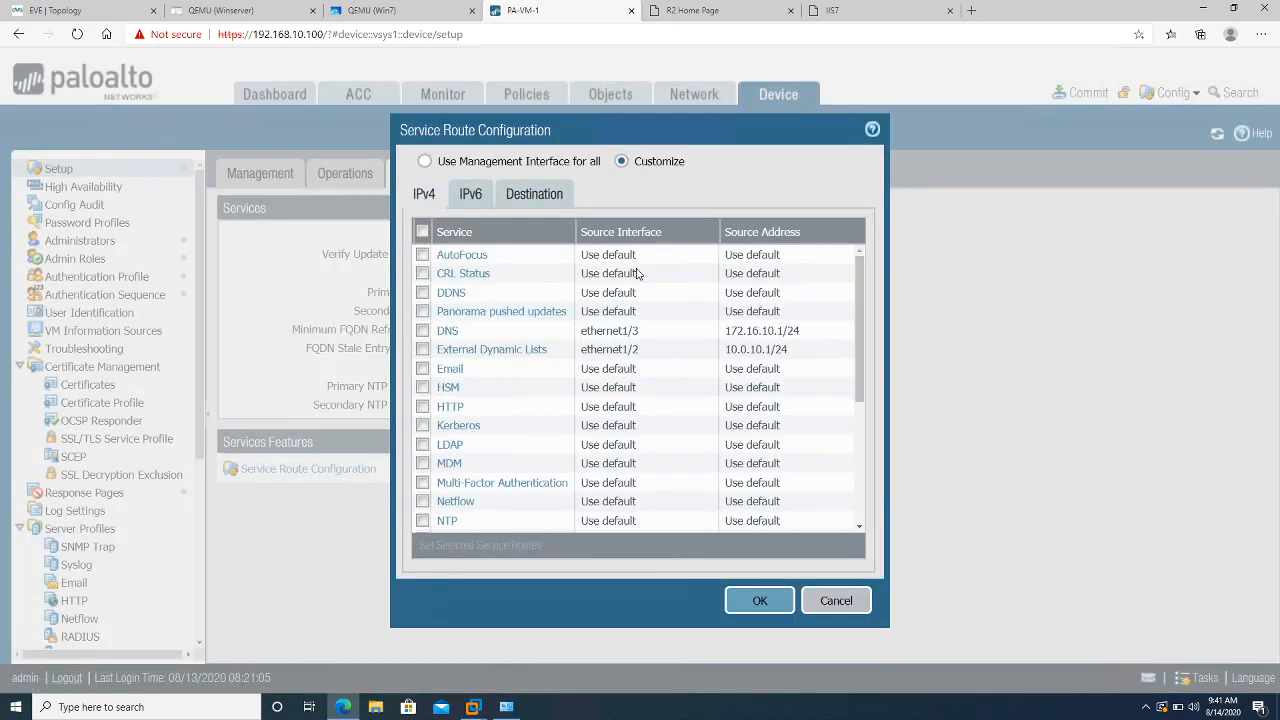
Route AutoFocus through ethernet1/3 and apply the service route configuration
left_click(464, 257)
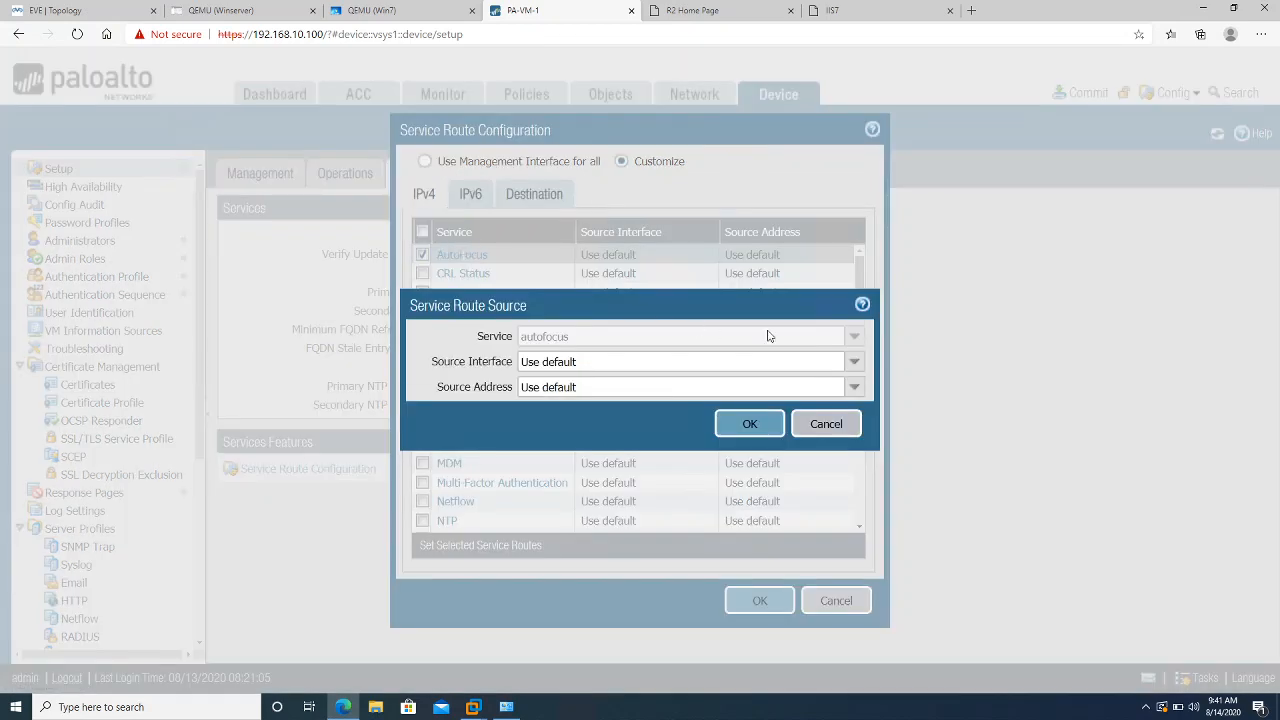
left_click(853, 363)
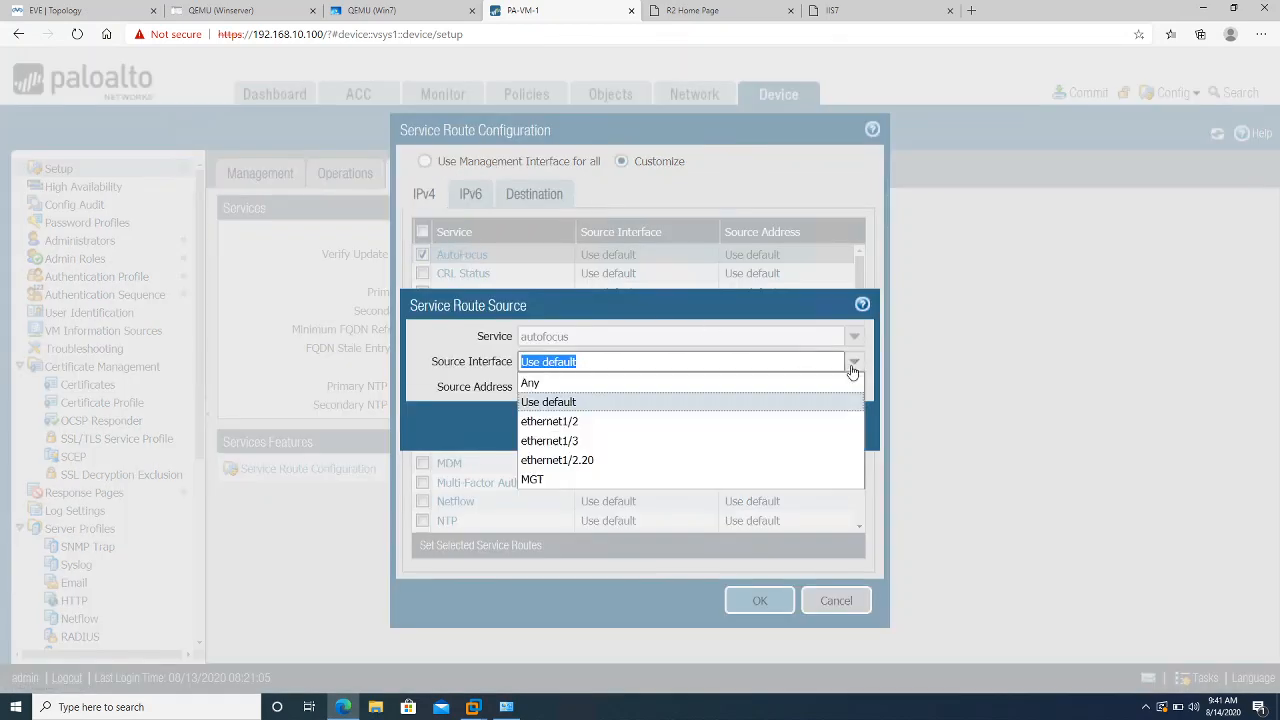
left_click(652, 440)
left_click(740, 424)
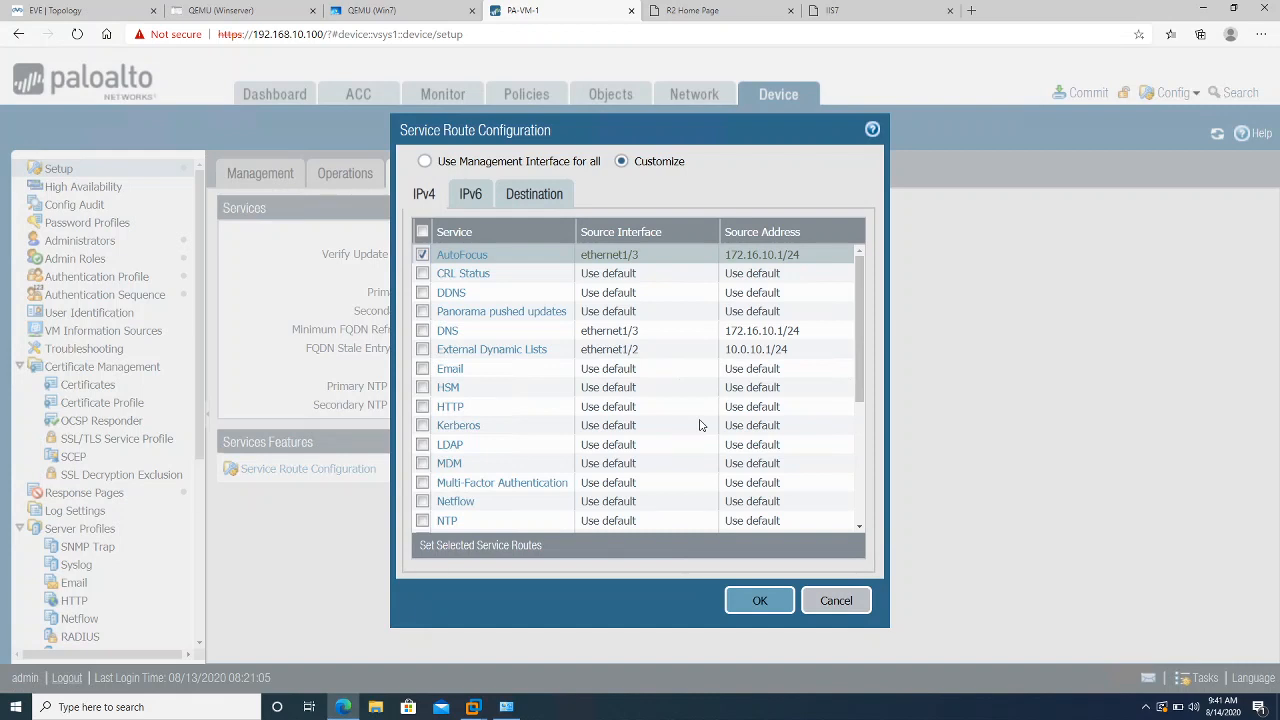
left_click(756, 601)
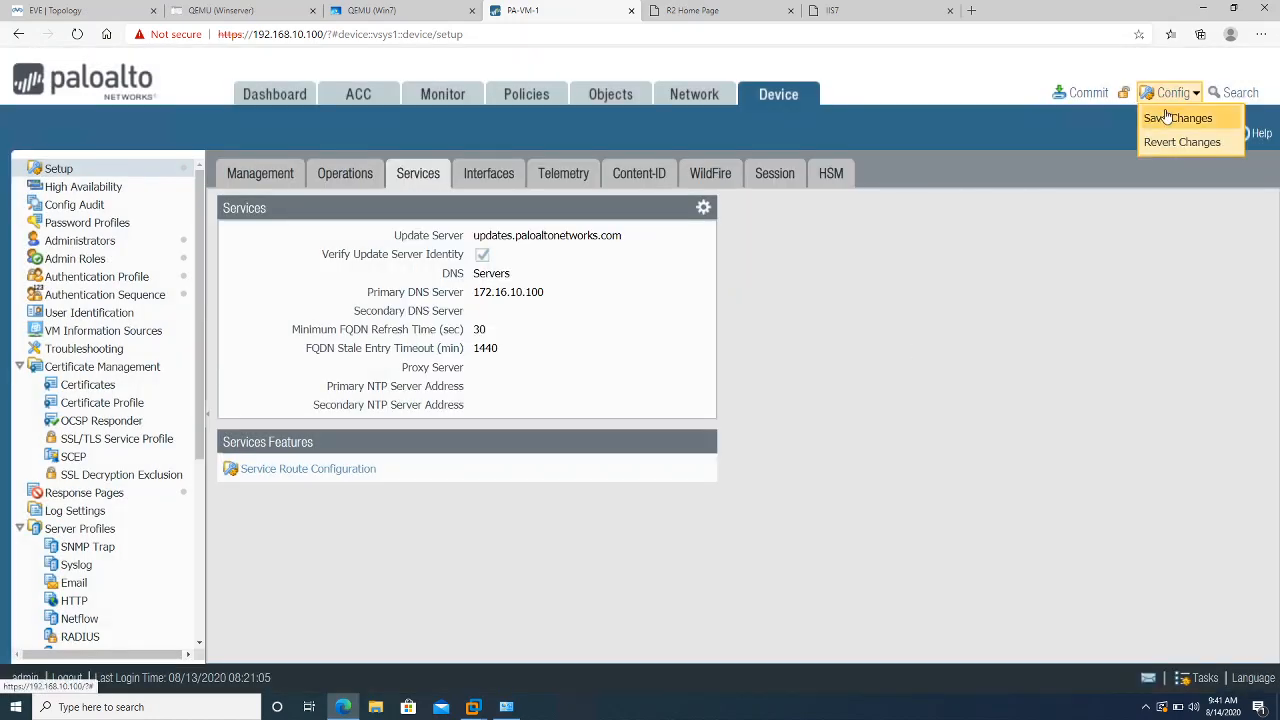
Save the configuration to .snapshot.xml and check that earlier tasks completed
left_click(1068, 95)
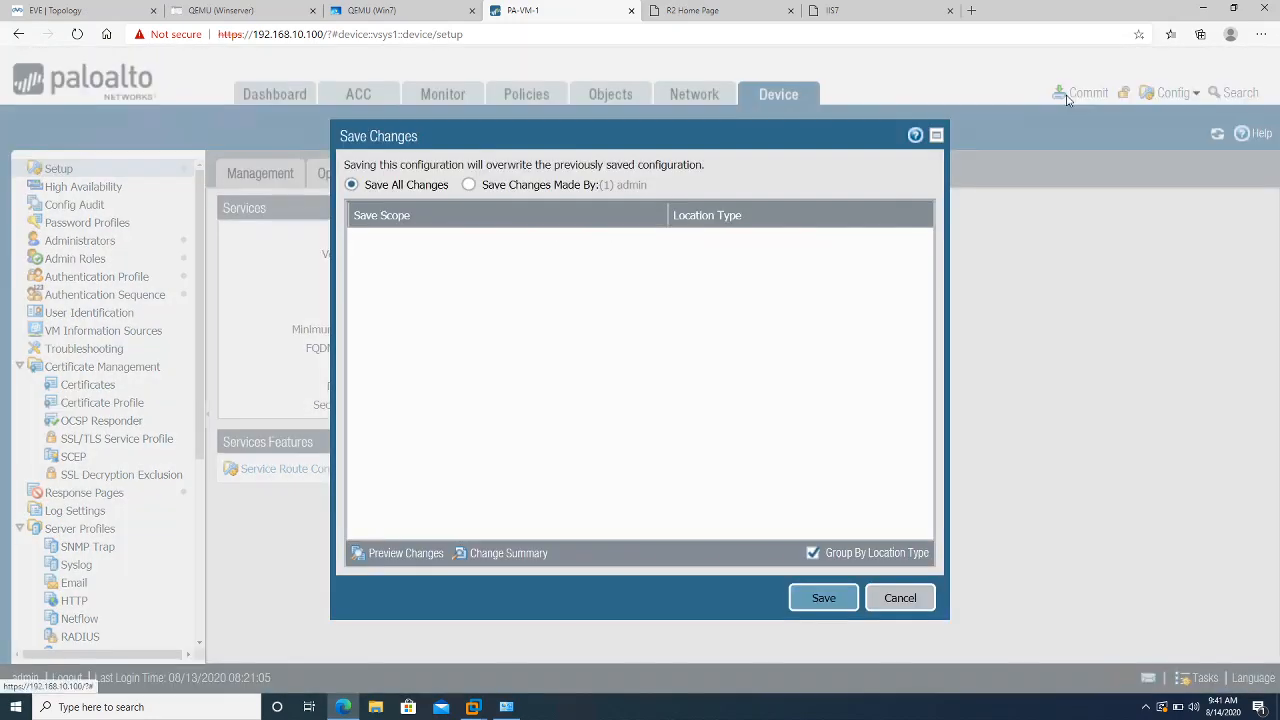
left_click(848, 600)
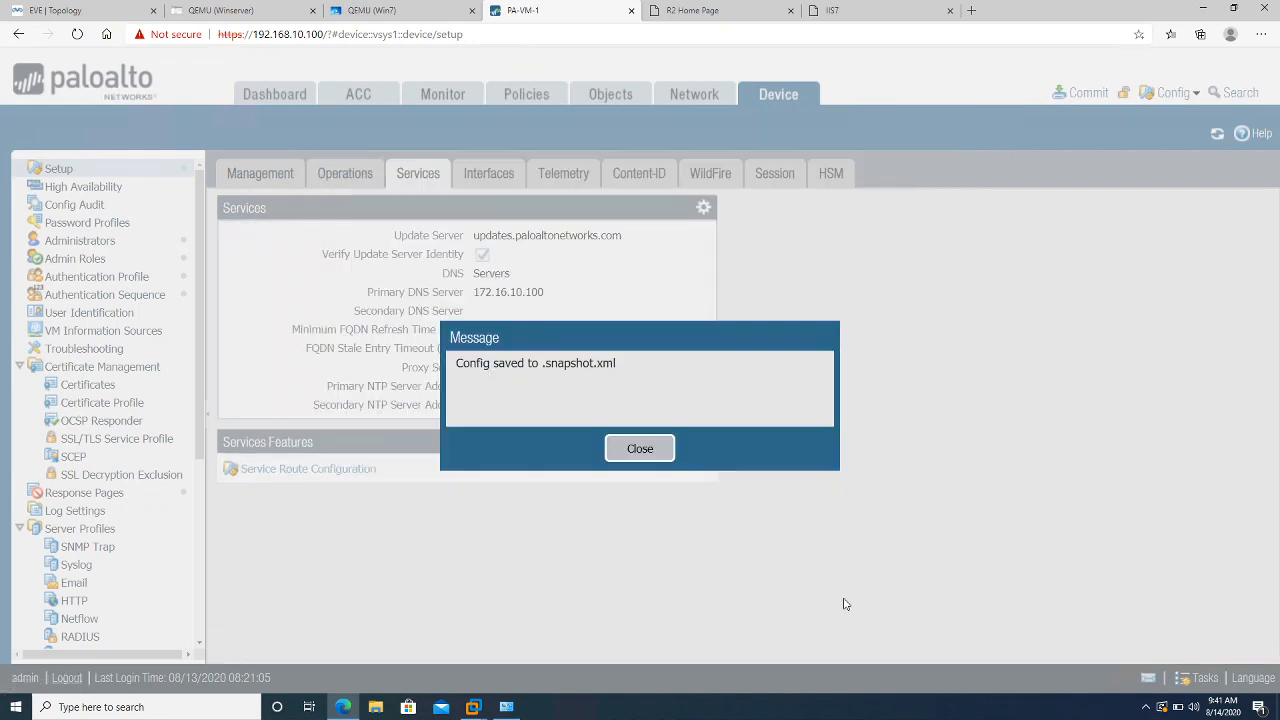
left_click(647, 455)
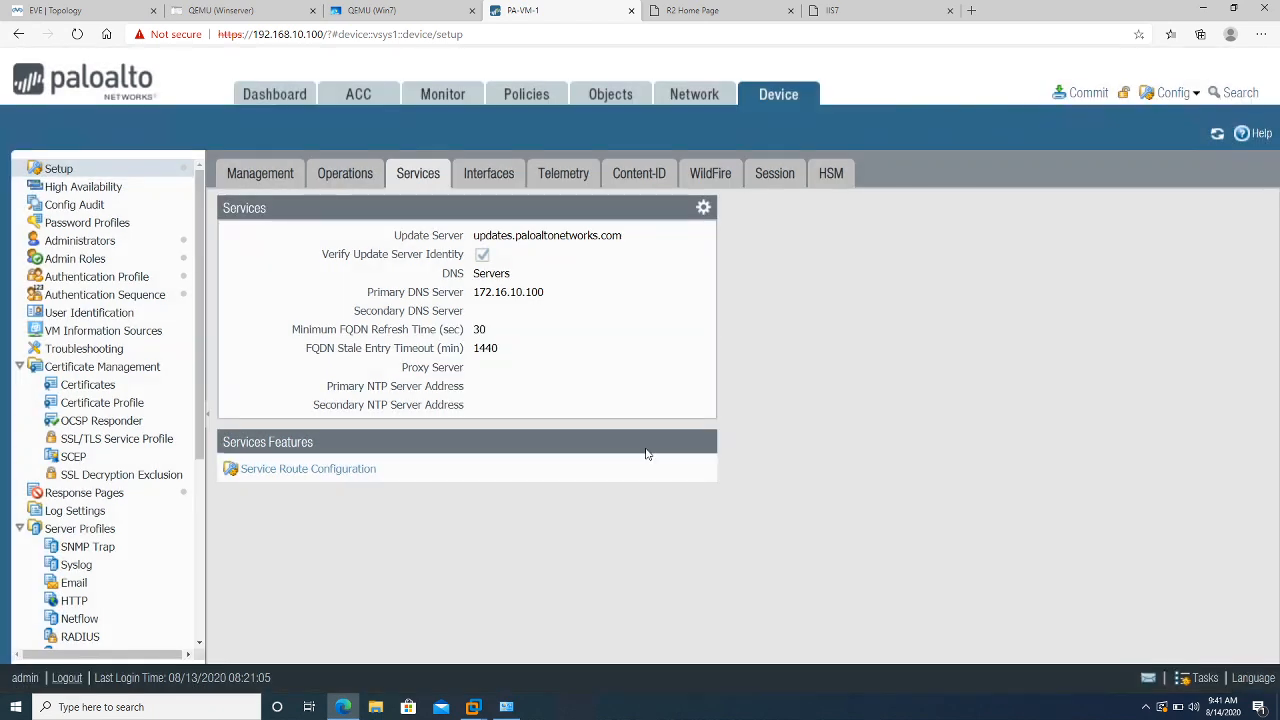
left_click(1205, 679)
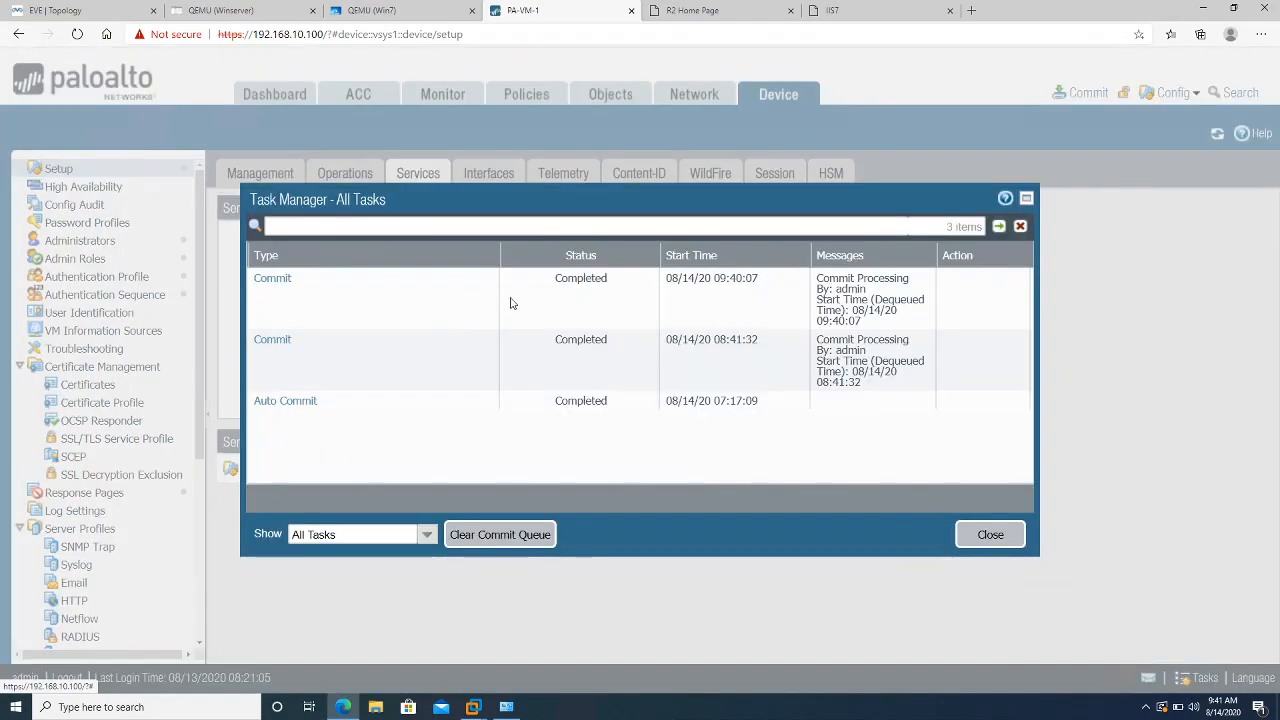
left_click(988, 548)
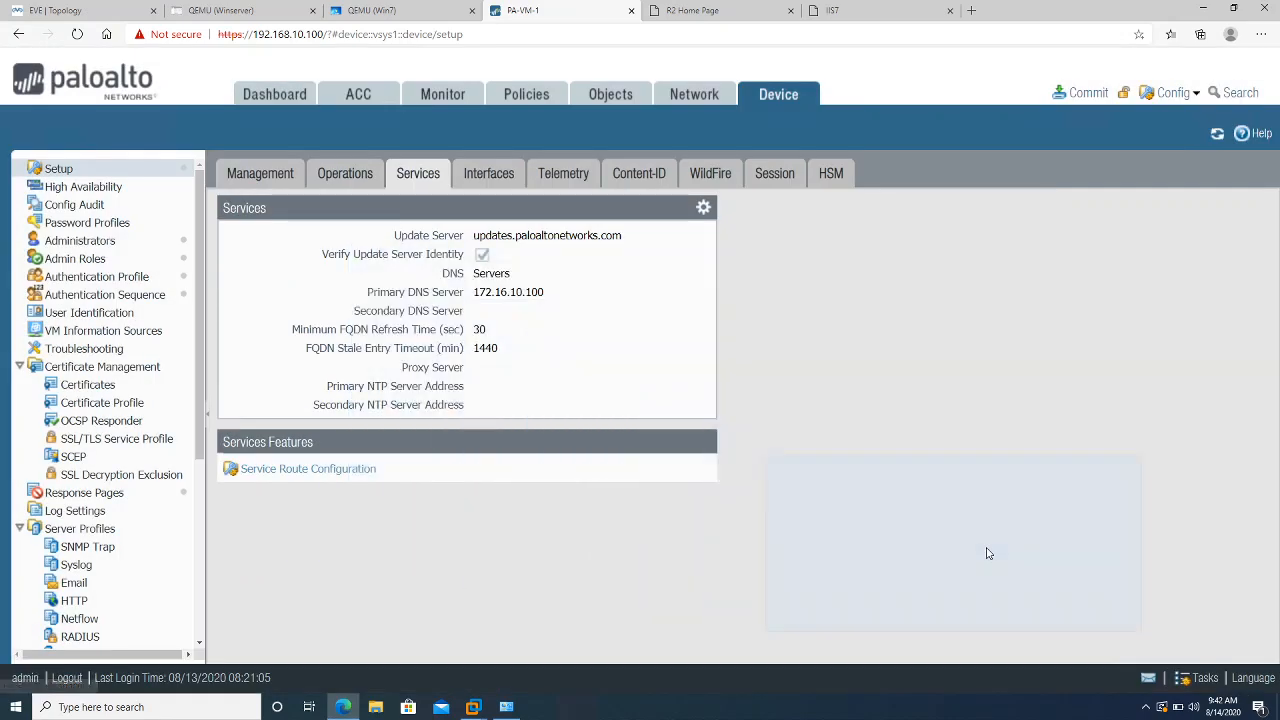
Commit all changes, close the successful commit status, and switch to the Dashboard
left_click(1081, 94)
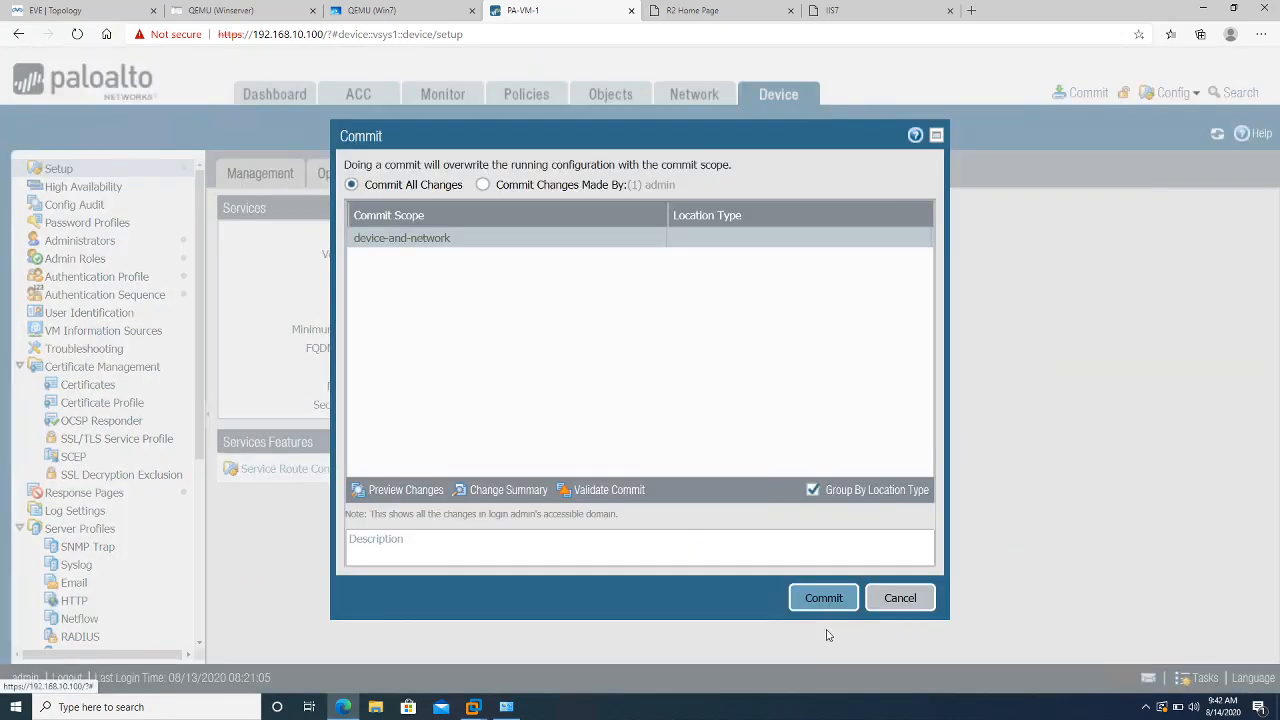
left_click(822, 598)
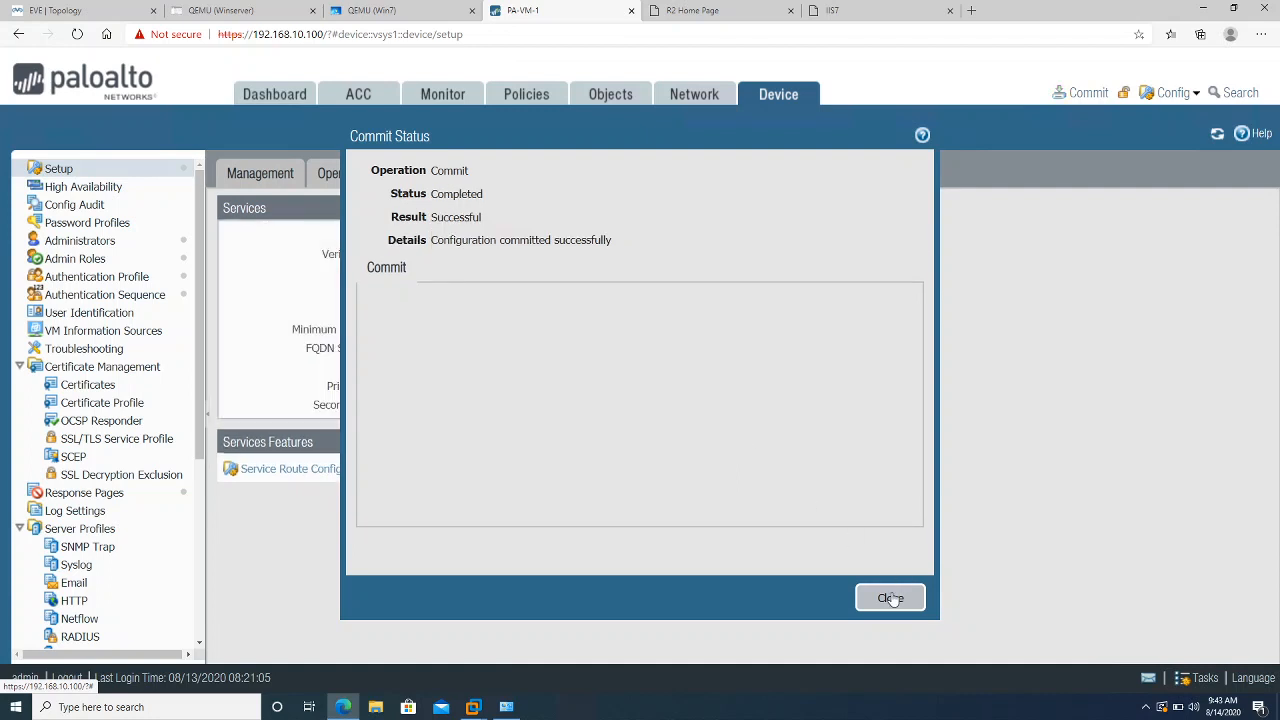
left_click(890, 598)
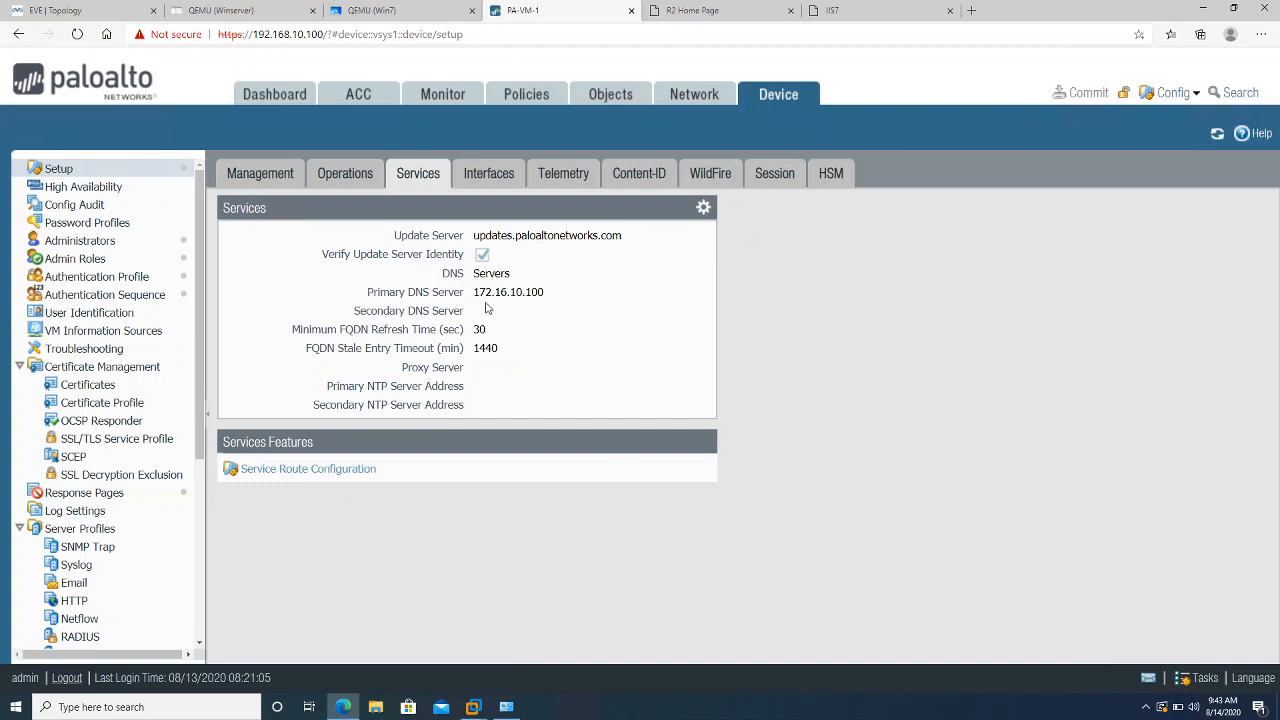
left_click(276, 97)
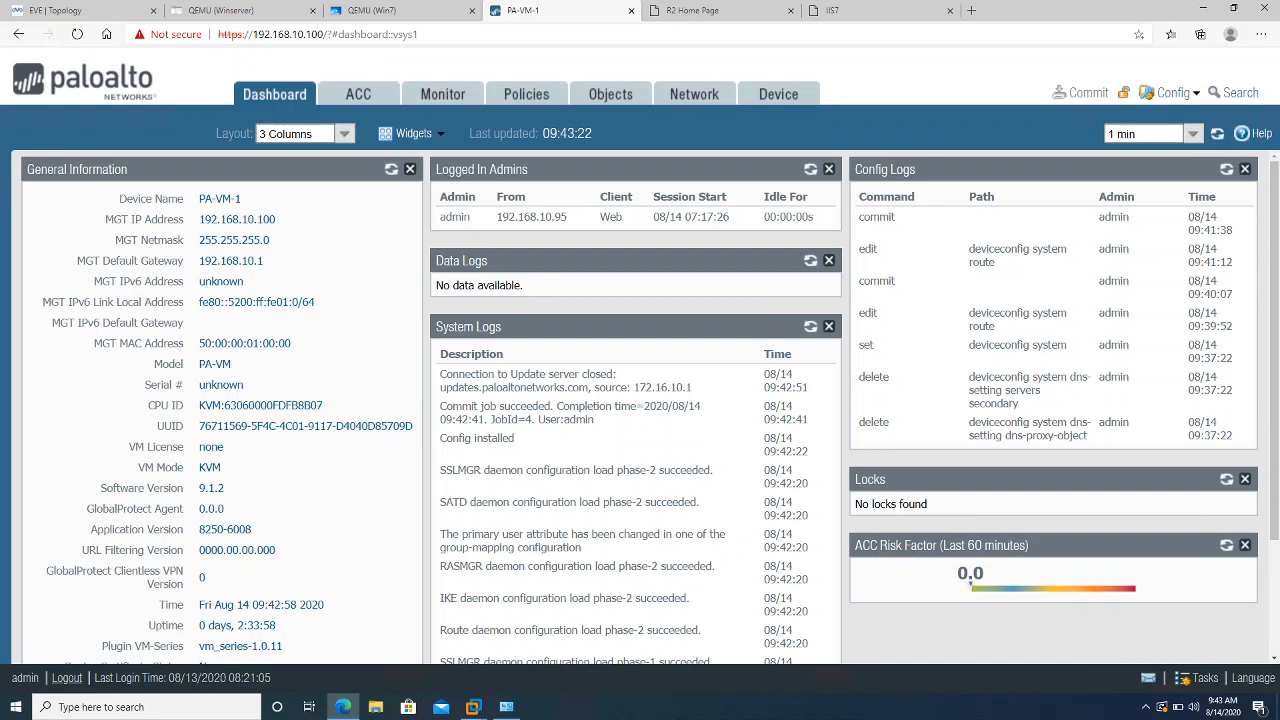
Refresh System Logs twice to review the commit and update-server entries
left_click(810, 328)
left_click(810, 328)
scroll(683, 567, "down", 2)
scroll(683, 567, "up", 2)
left_click(515, 98)
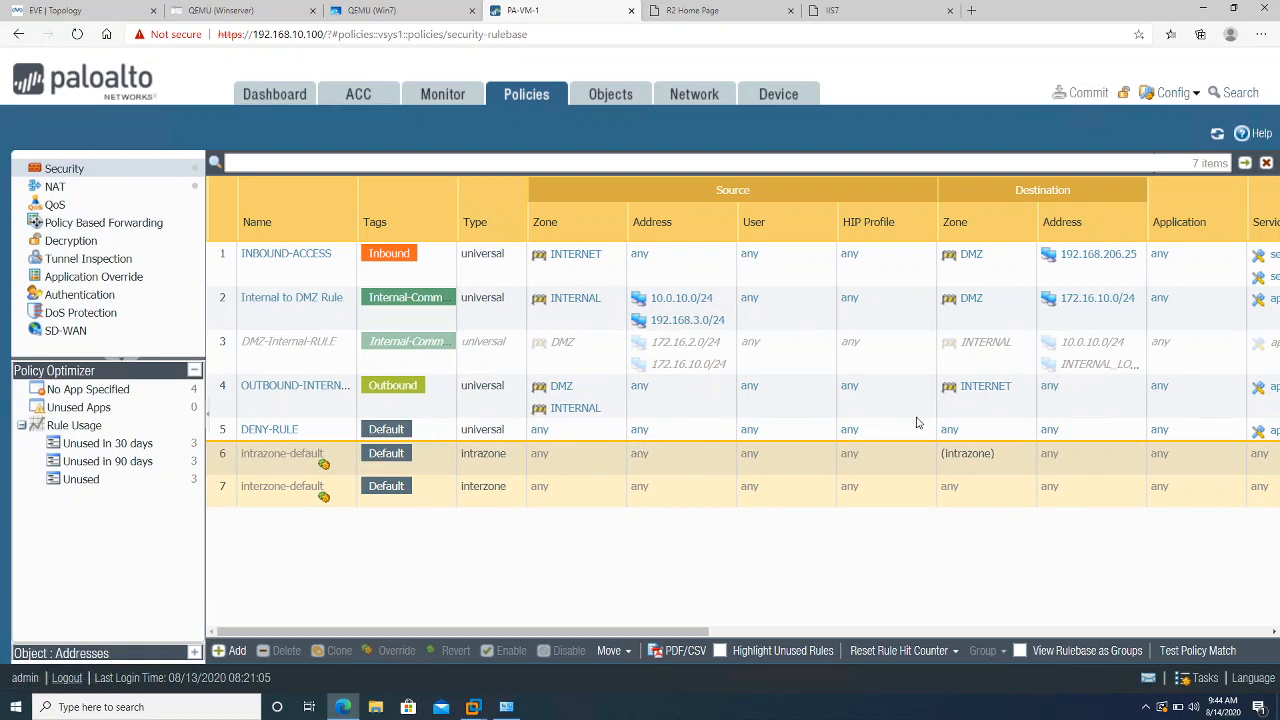
View Security rules grouped by tag (Default, Outbound, Internal-Communication, Inbound), then ungroup them
left_click(1015, 651)
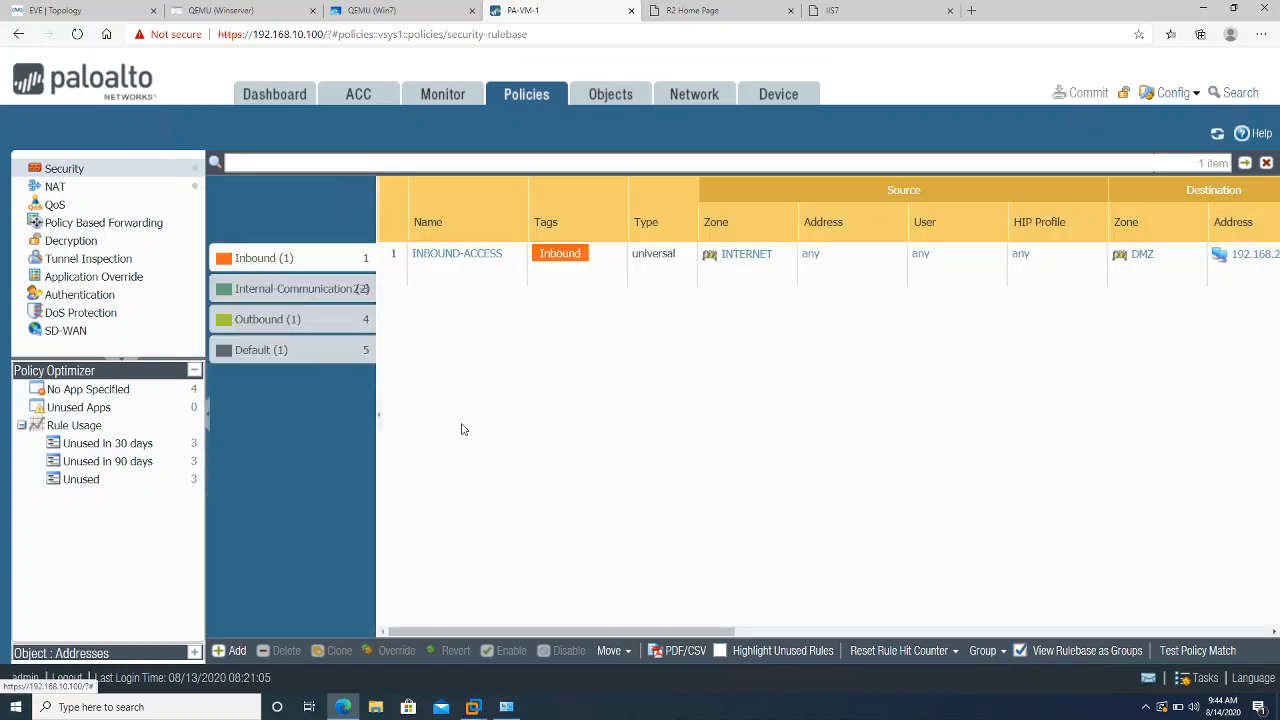
left_click(270, 355)
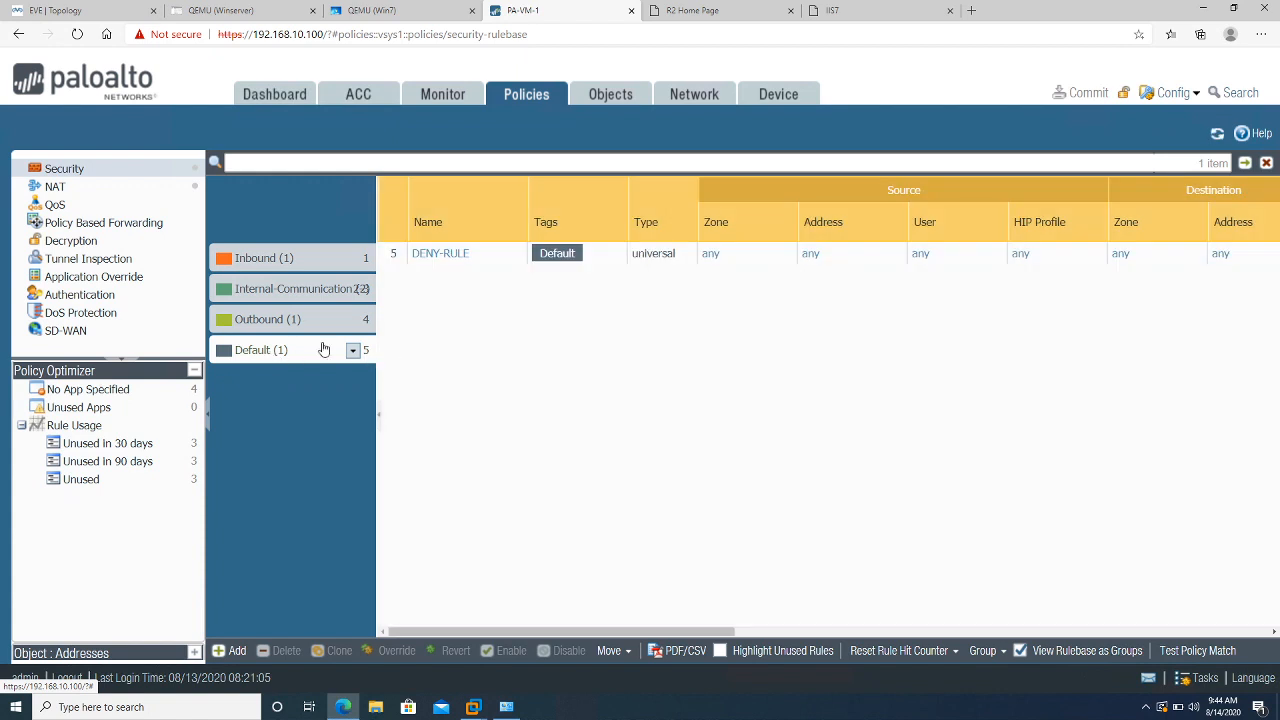
left_click(238, 319)
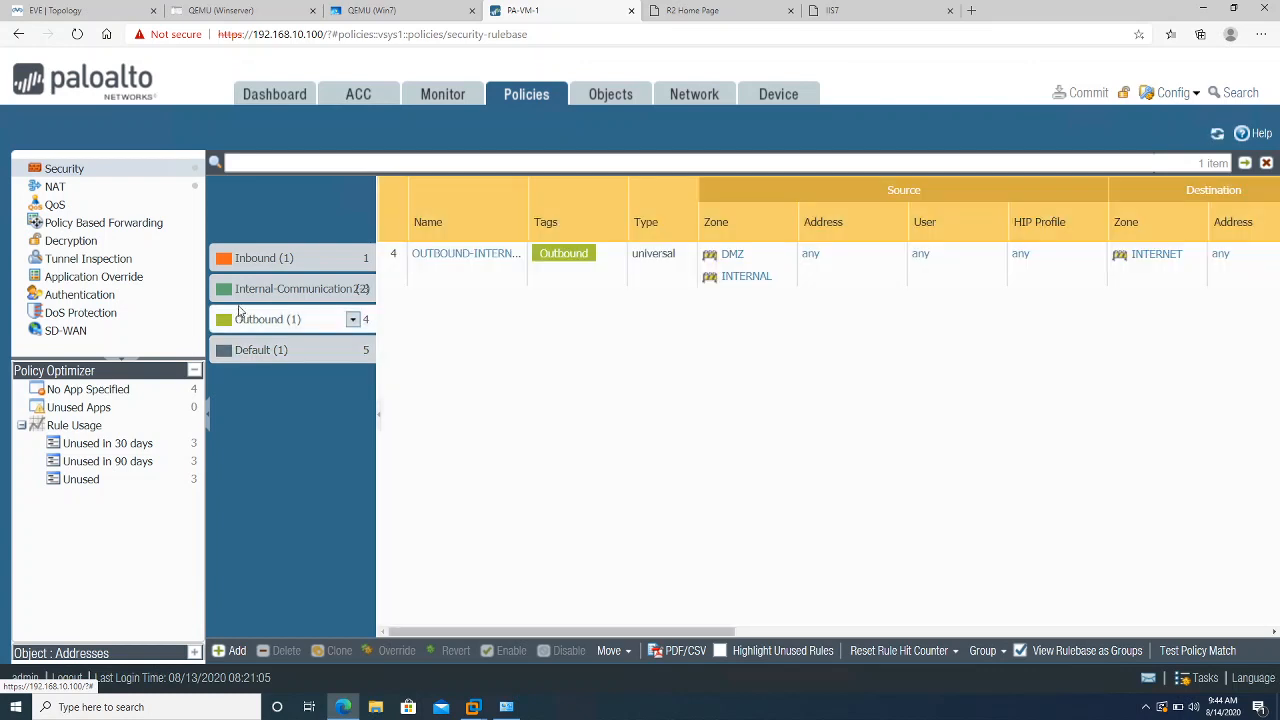
left_click(247, 292)
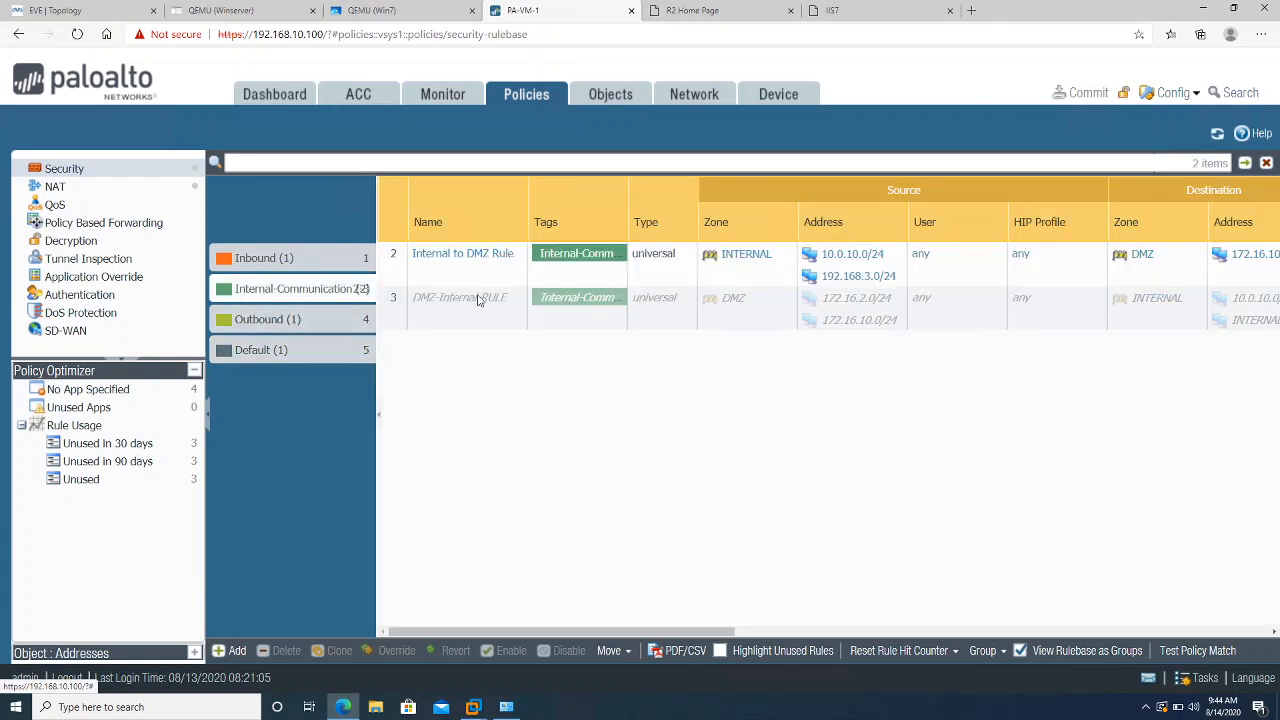
left_click(248, 260)
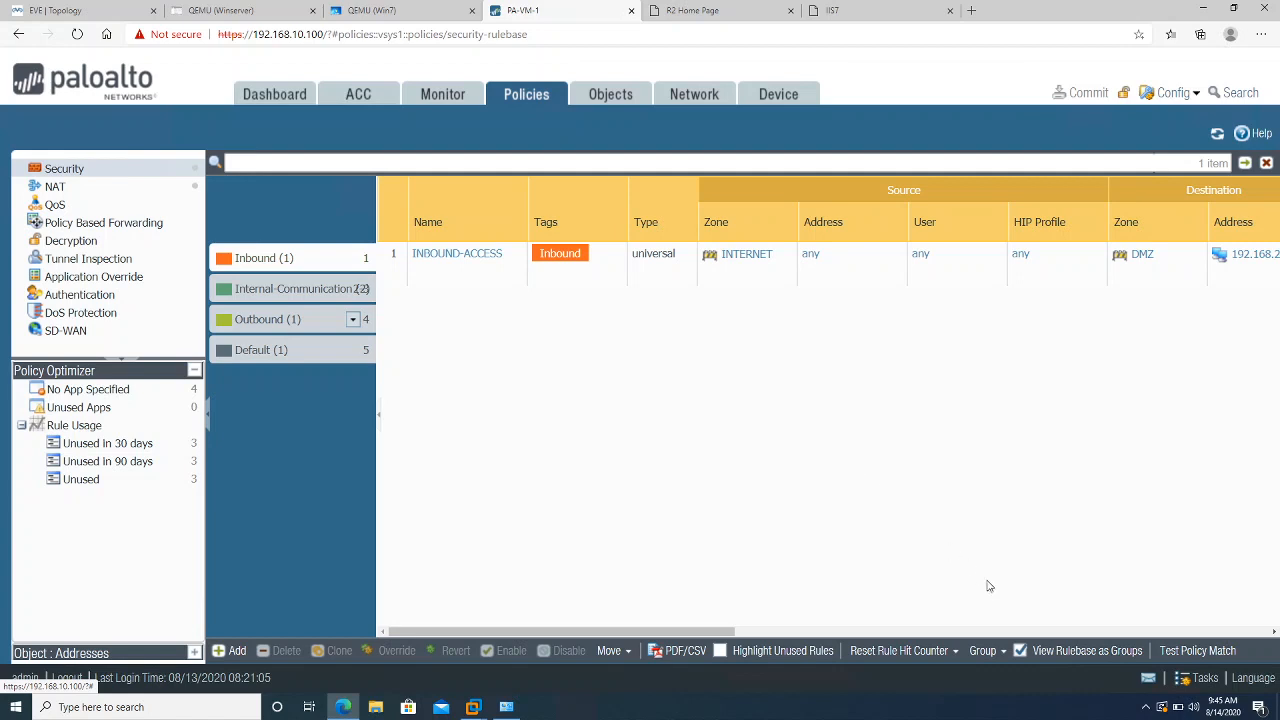
left_click(1020, 651)
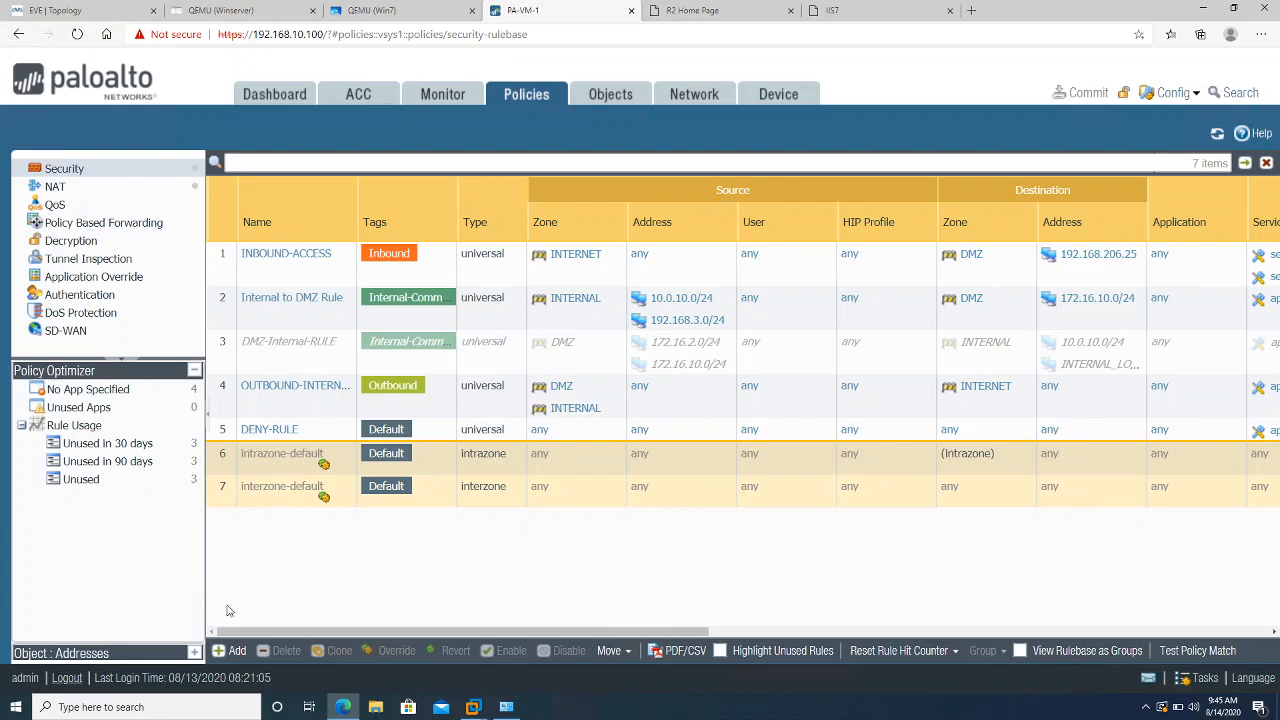
key("alt+Tab")
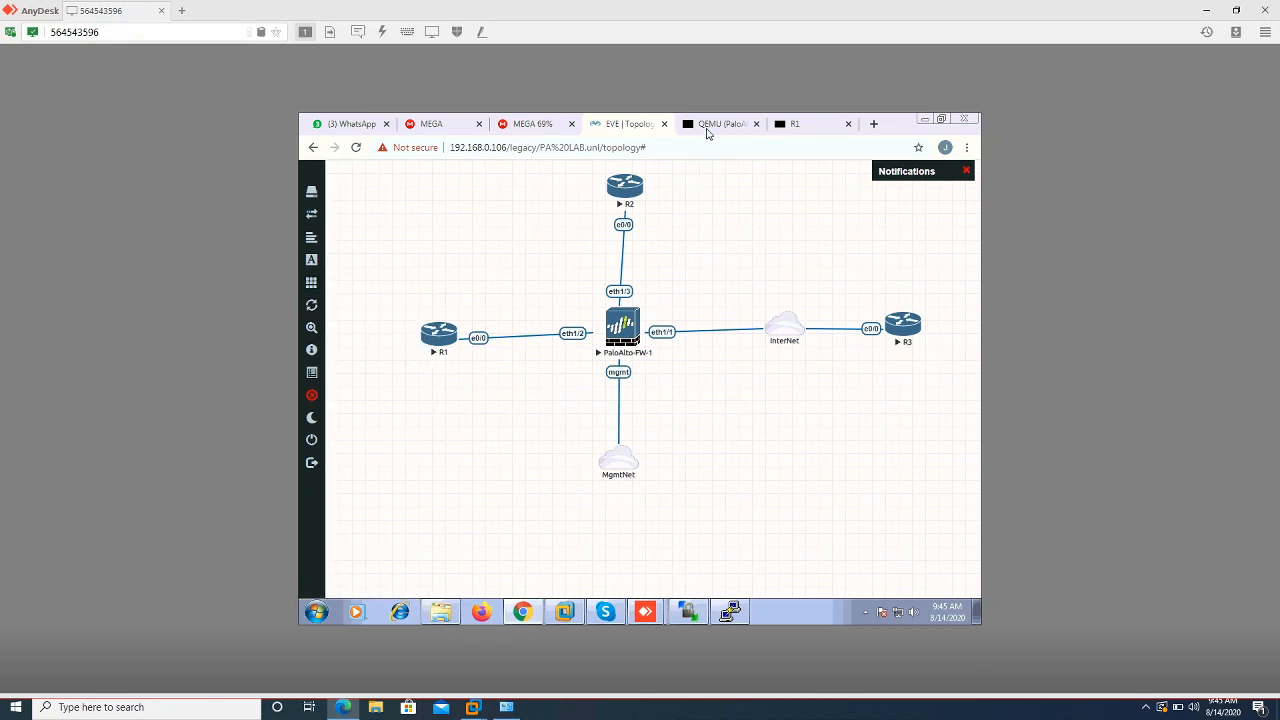
Open the PaloAlto-FW-1 console in EVE-NG, then return to the browser's rulebase
left_click(709, 123)
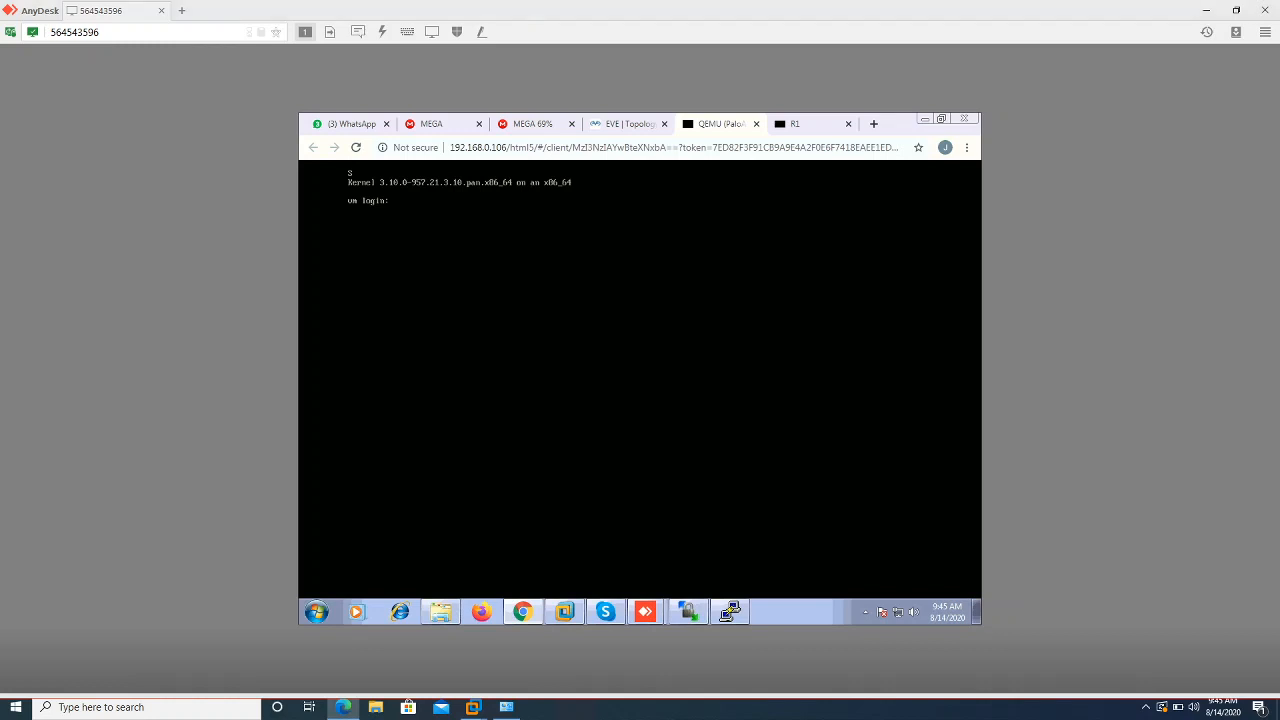
key("alt+Tab")
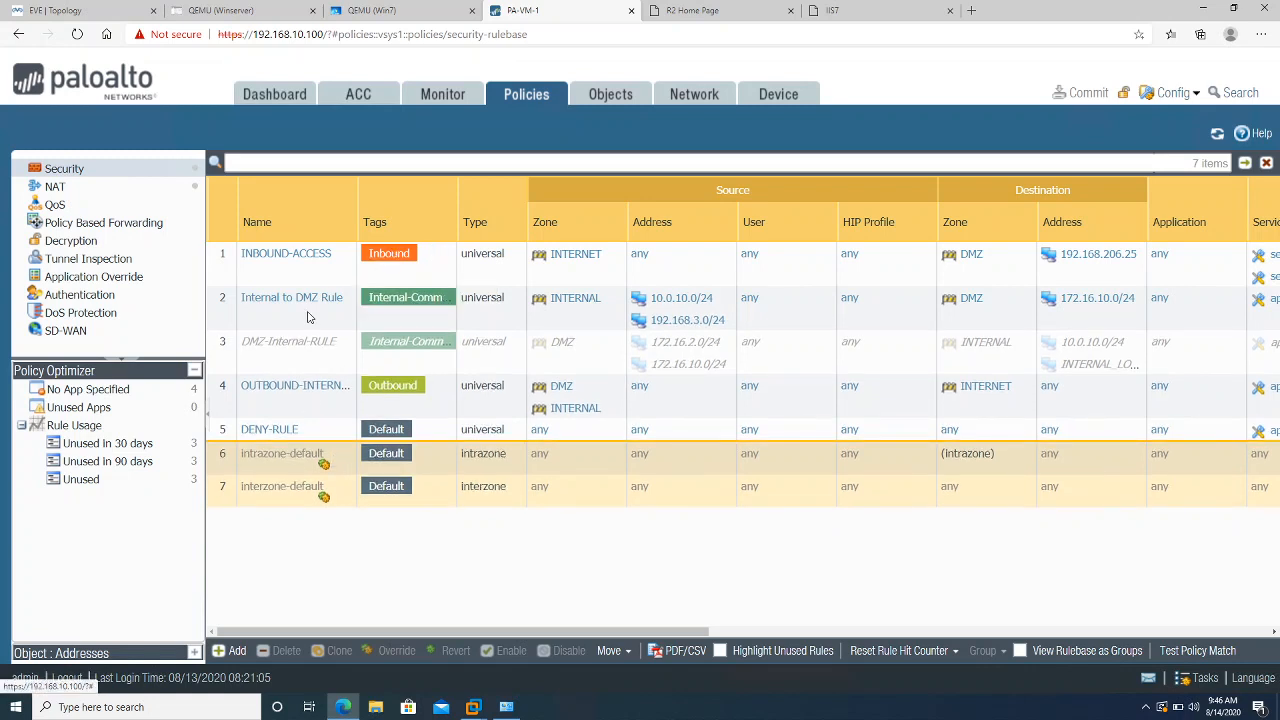
Browse INBOUND-ACCESS's available tags without changes, then view the Services objects list
left_click(398, 258)
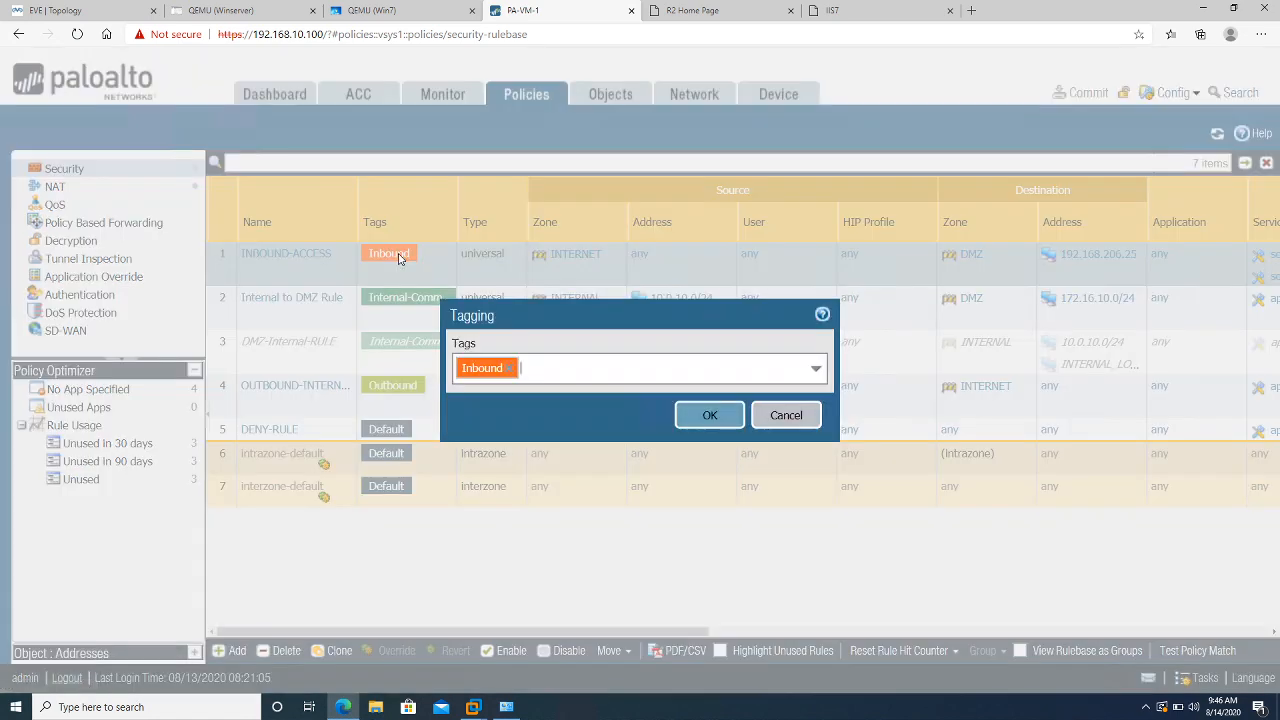
left_click(818, 370)
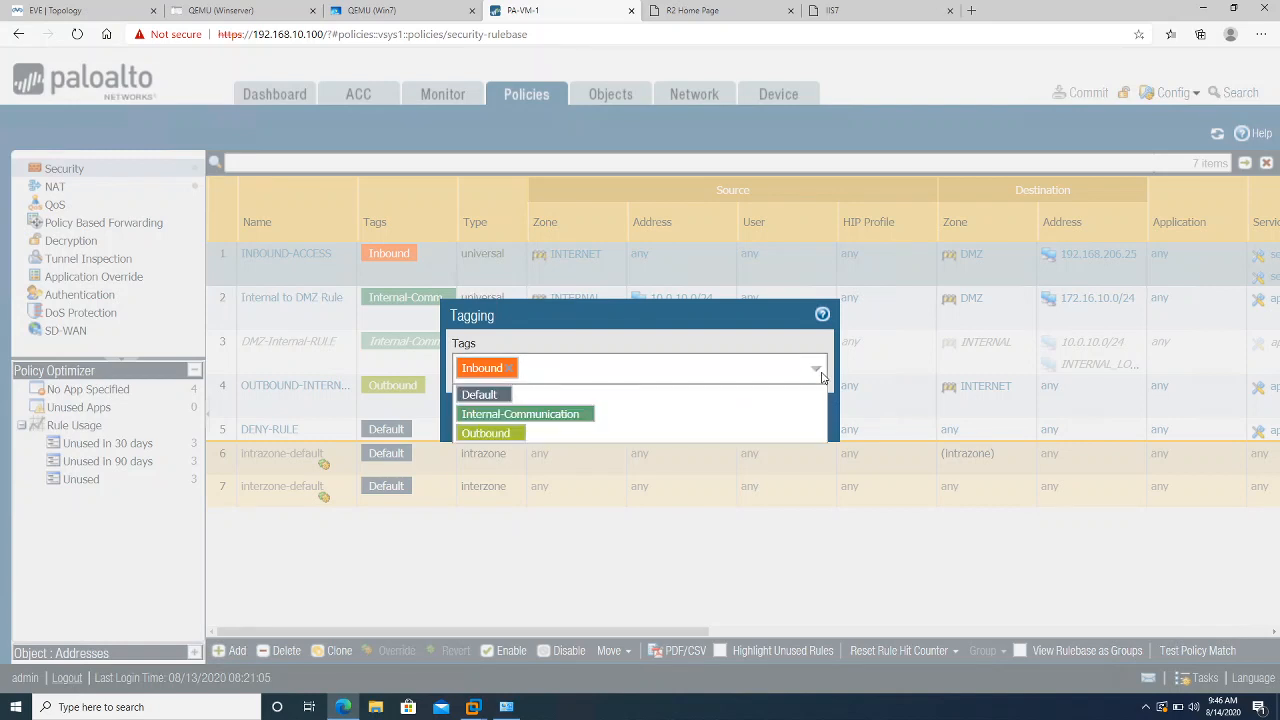
left_click(820, 373)
left_click(819, 371)
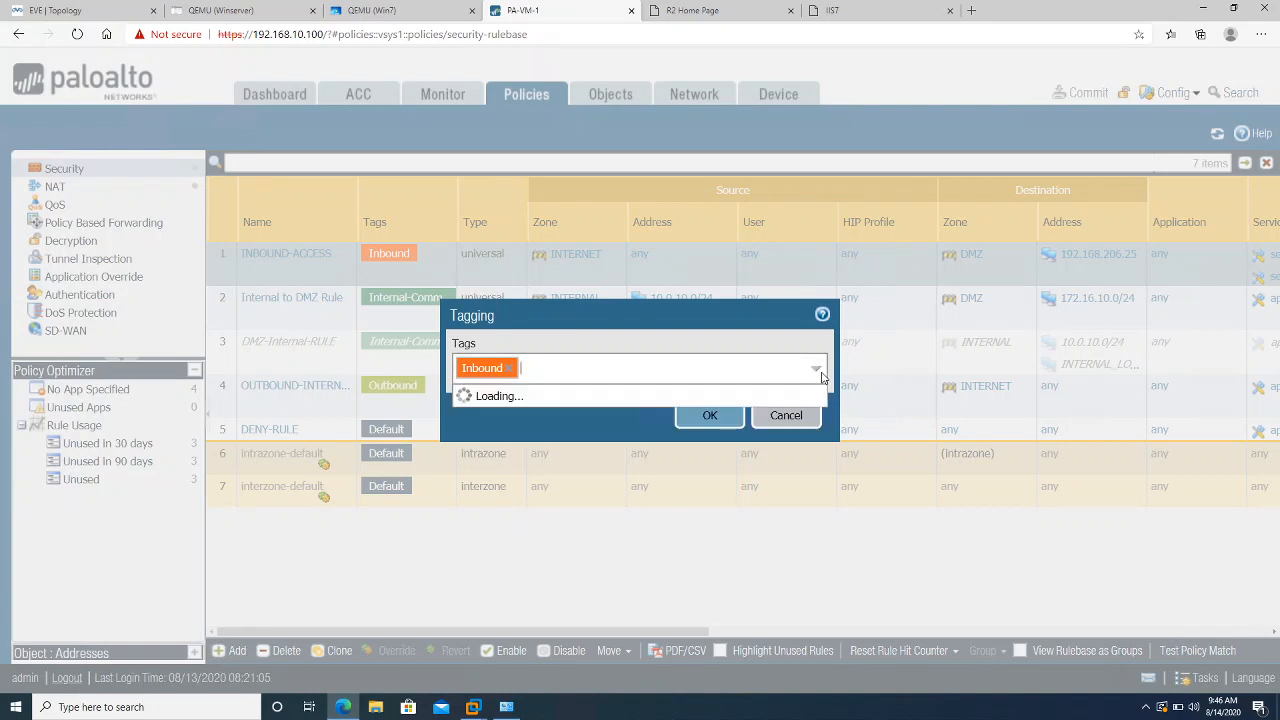
left_click(832, 370)
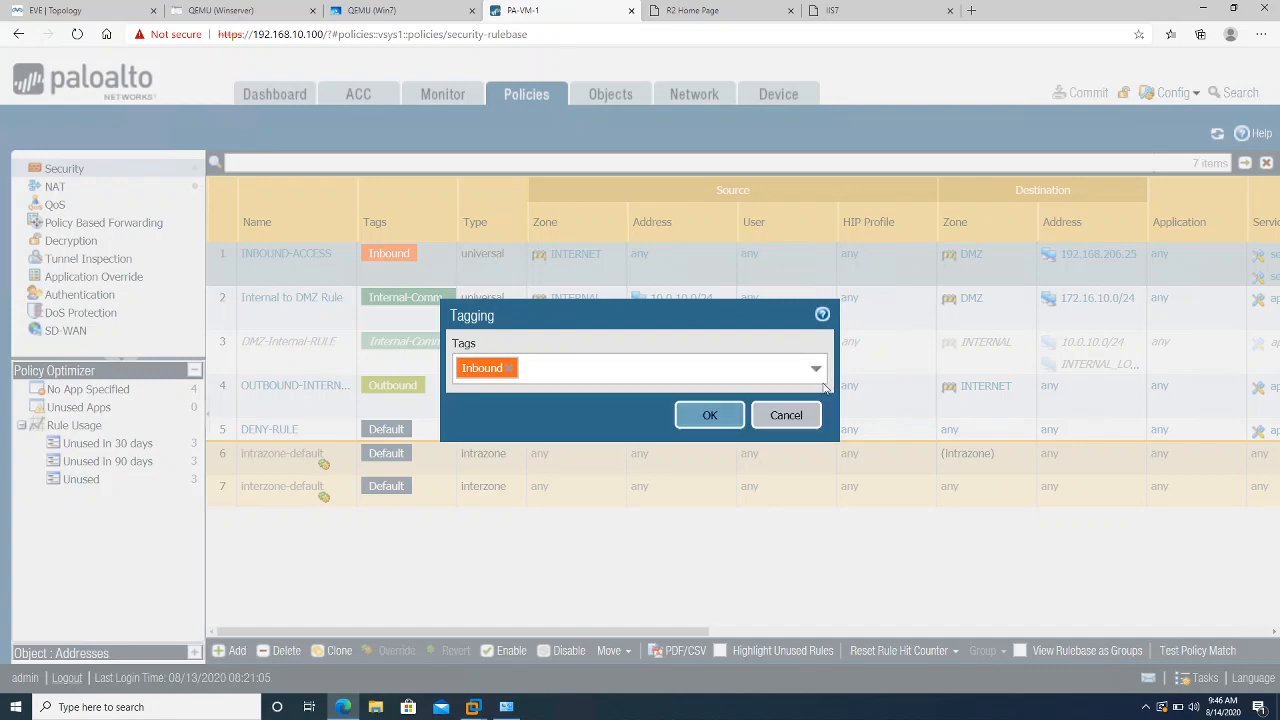
left_click(796, 415)
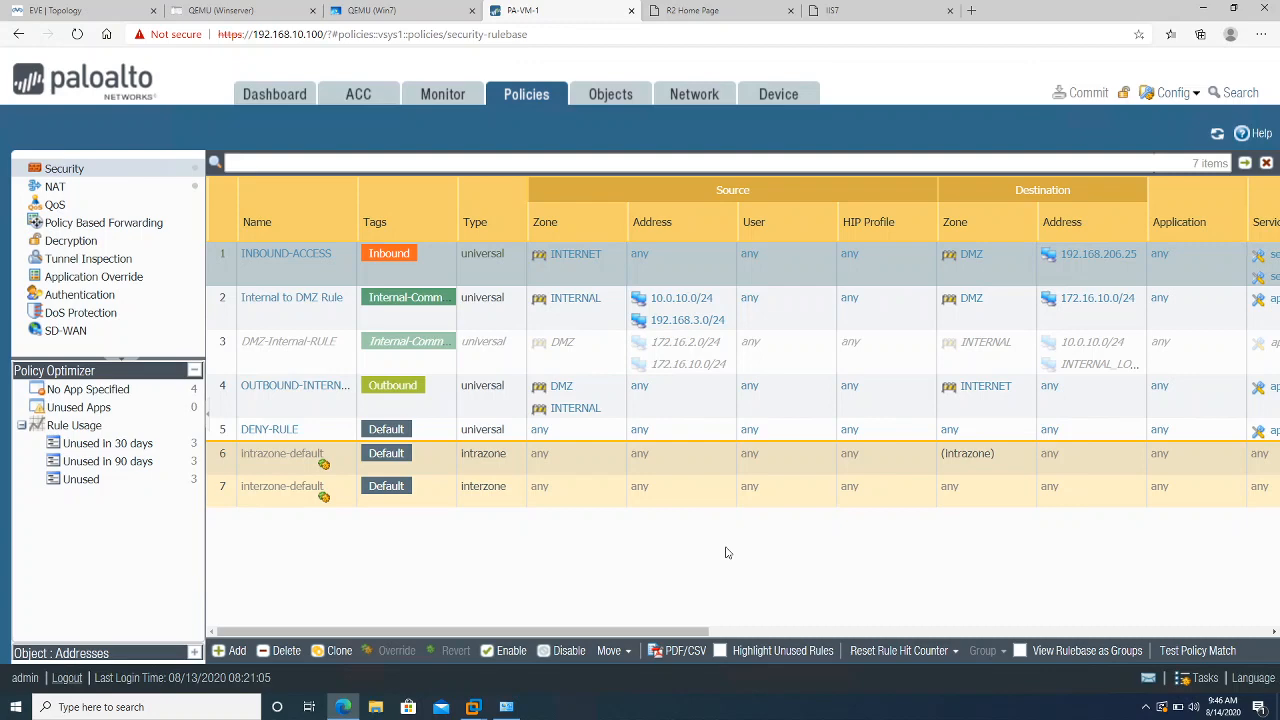
left_click(622, 96)
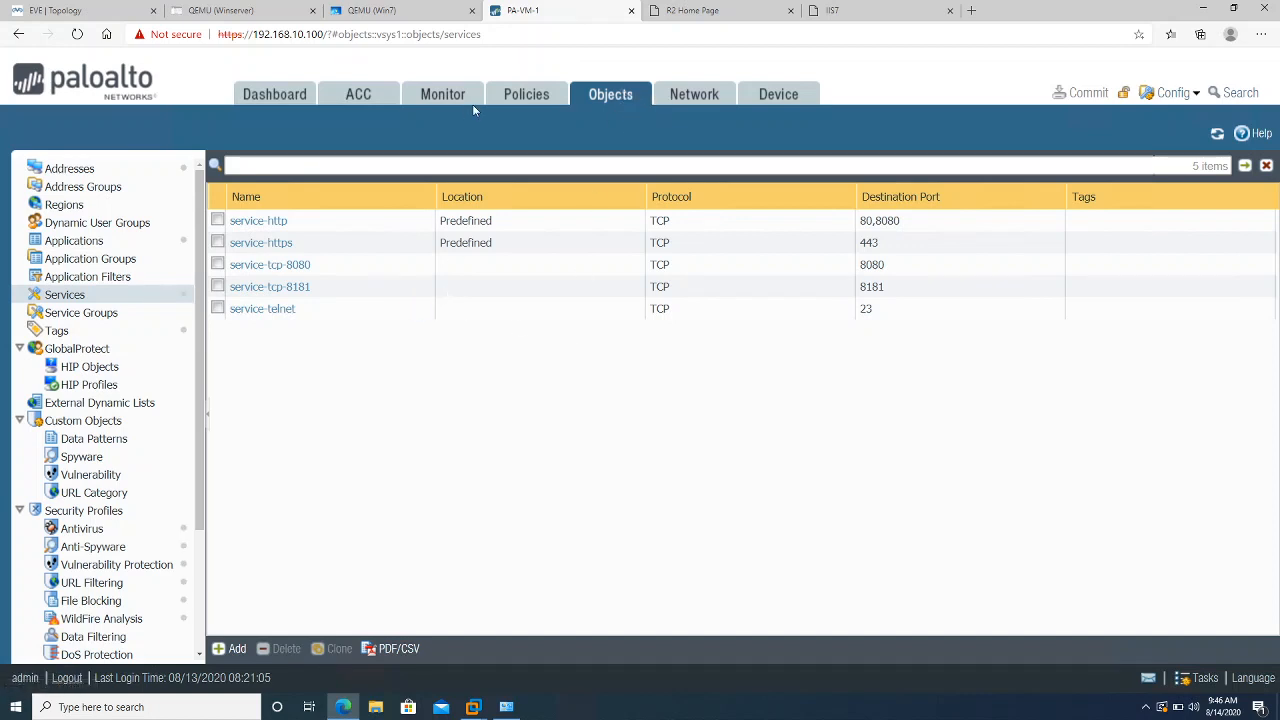
Return to the Security policy rules, then bring the AnyDesk remote session to the front
left_click(506, 100)
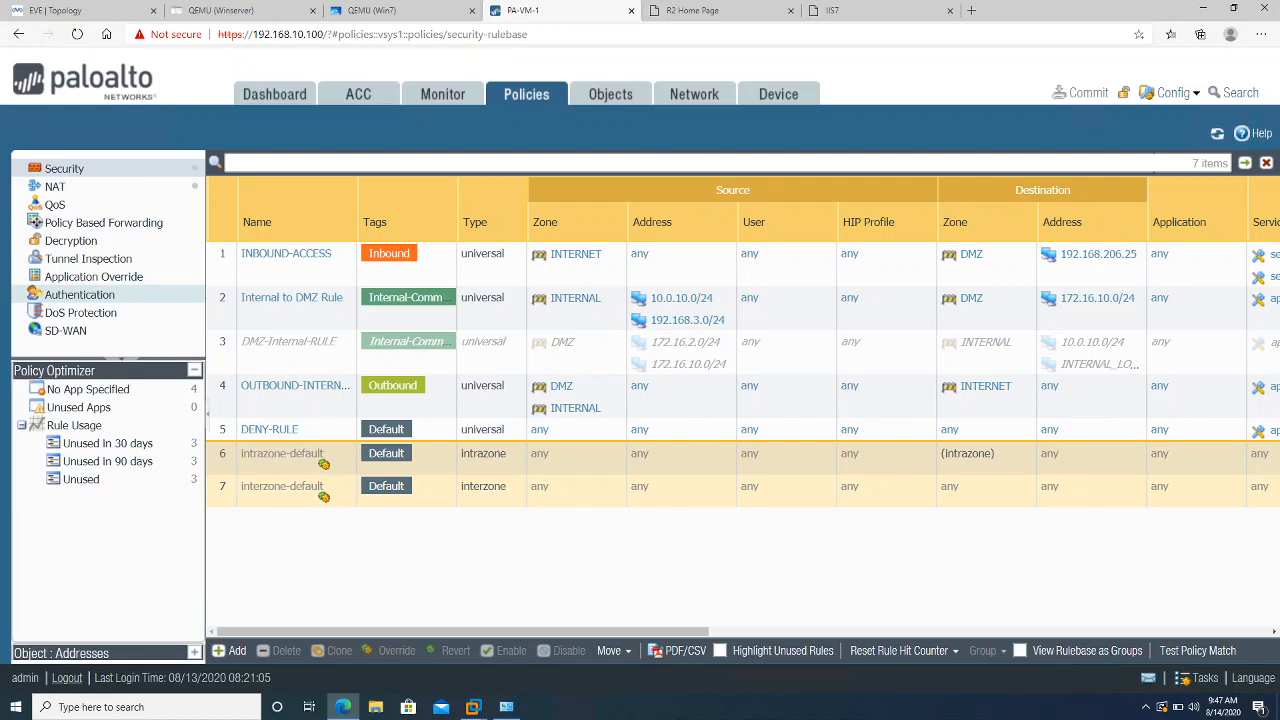
key("alt+Tab")
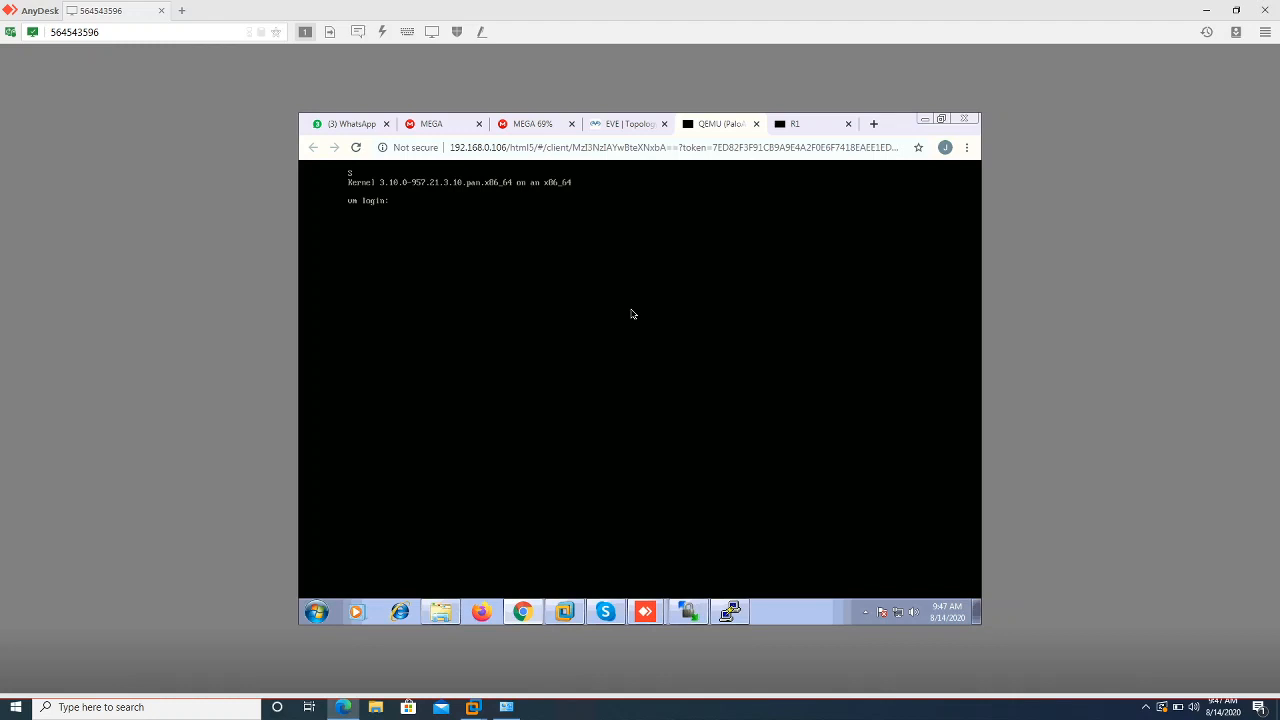
Log in at the PA-VM console and replace the default password with a new one
key("Return")
key("Return")
key("Return")
key("Return")
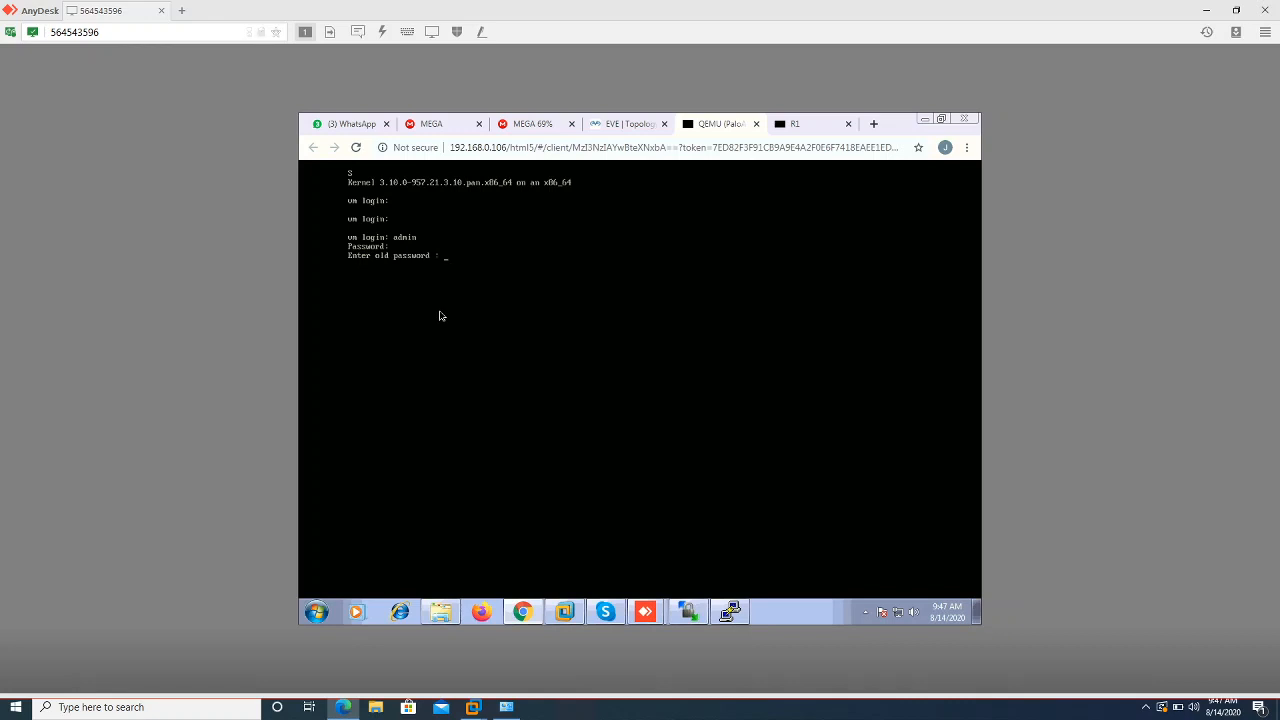
key("Return")
key("Return")
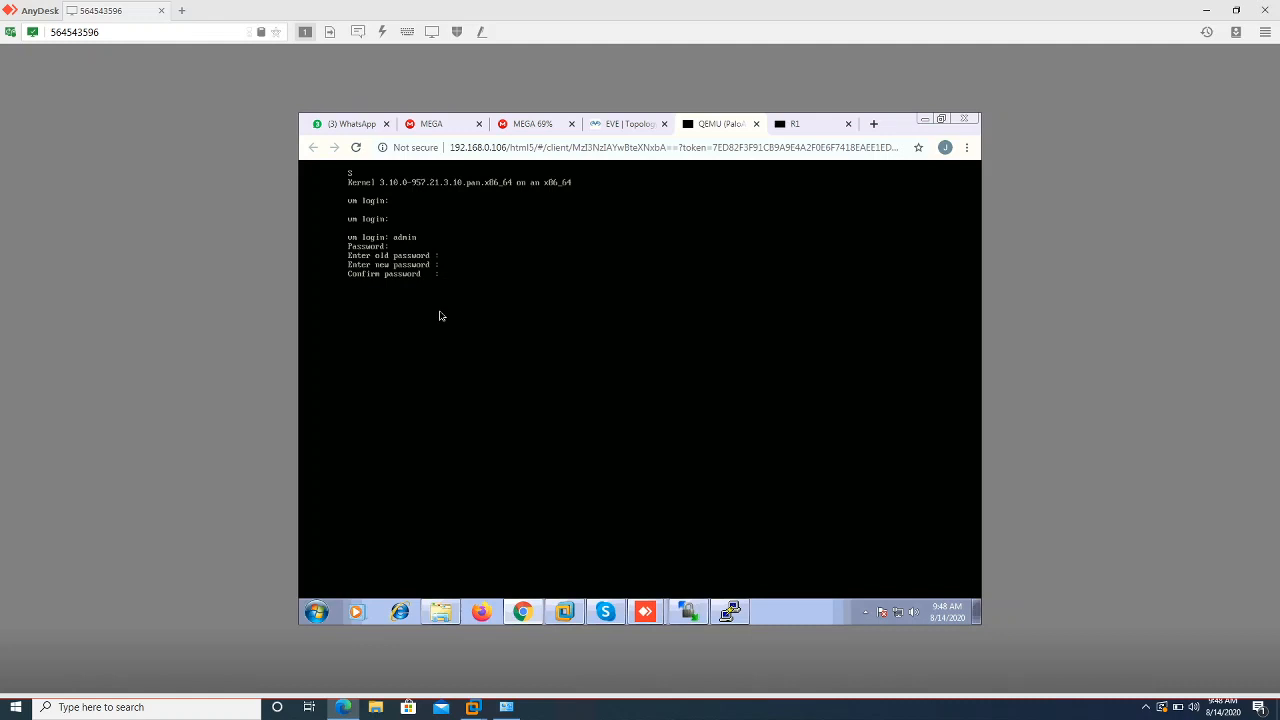
key("Return")
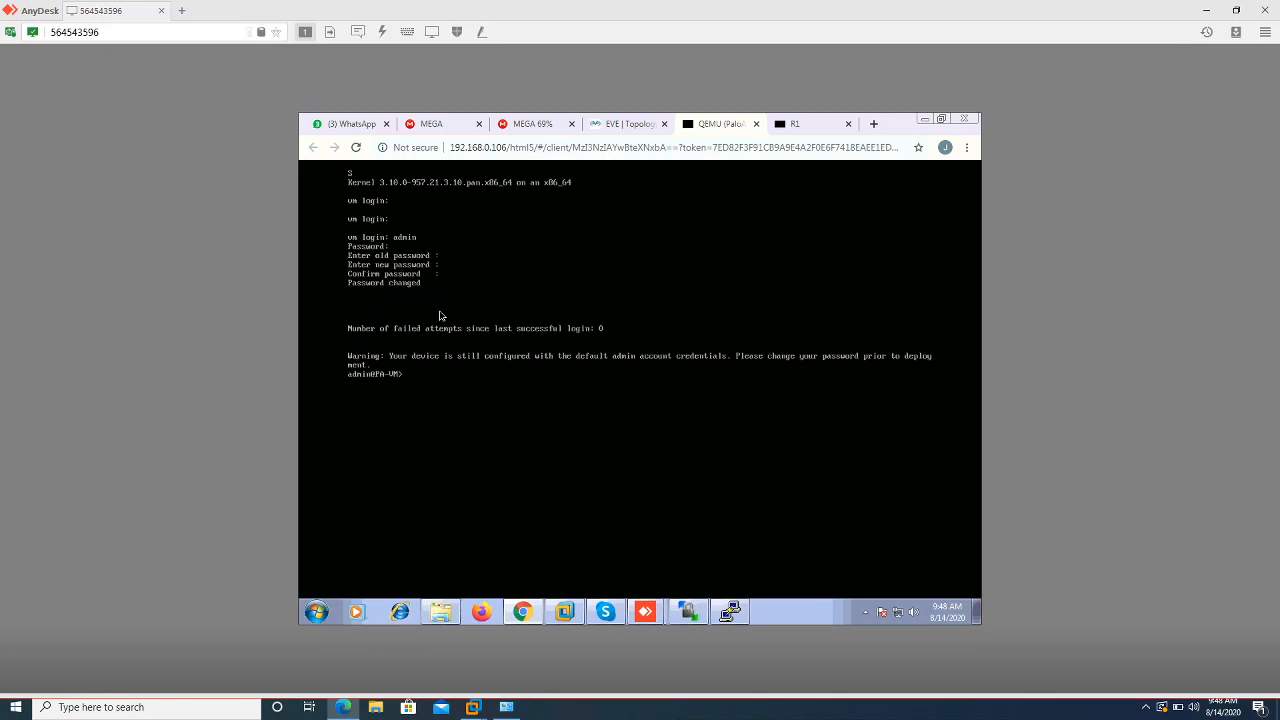
Run 'show interface management' to check the management interface's IP address
key("Return")
key("Return")
key("Return")
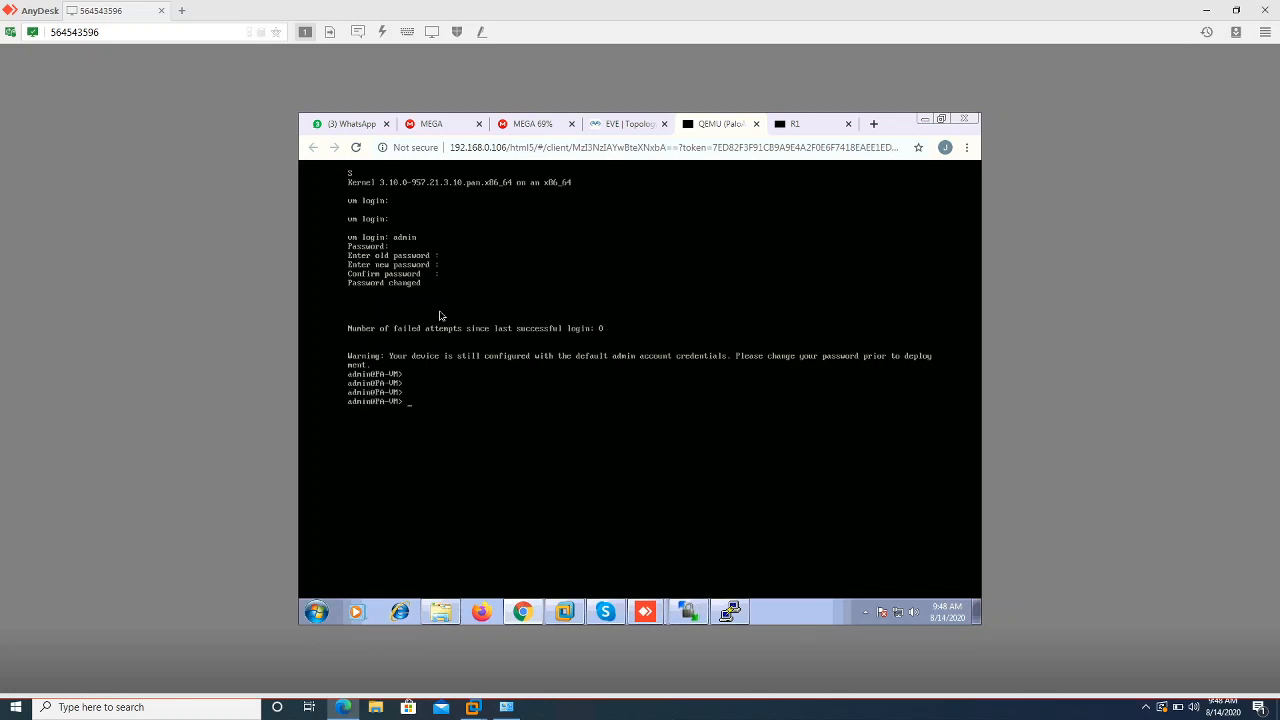
type("show interface management")
key("Return")
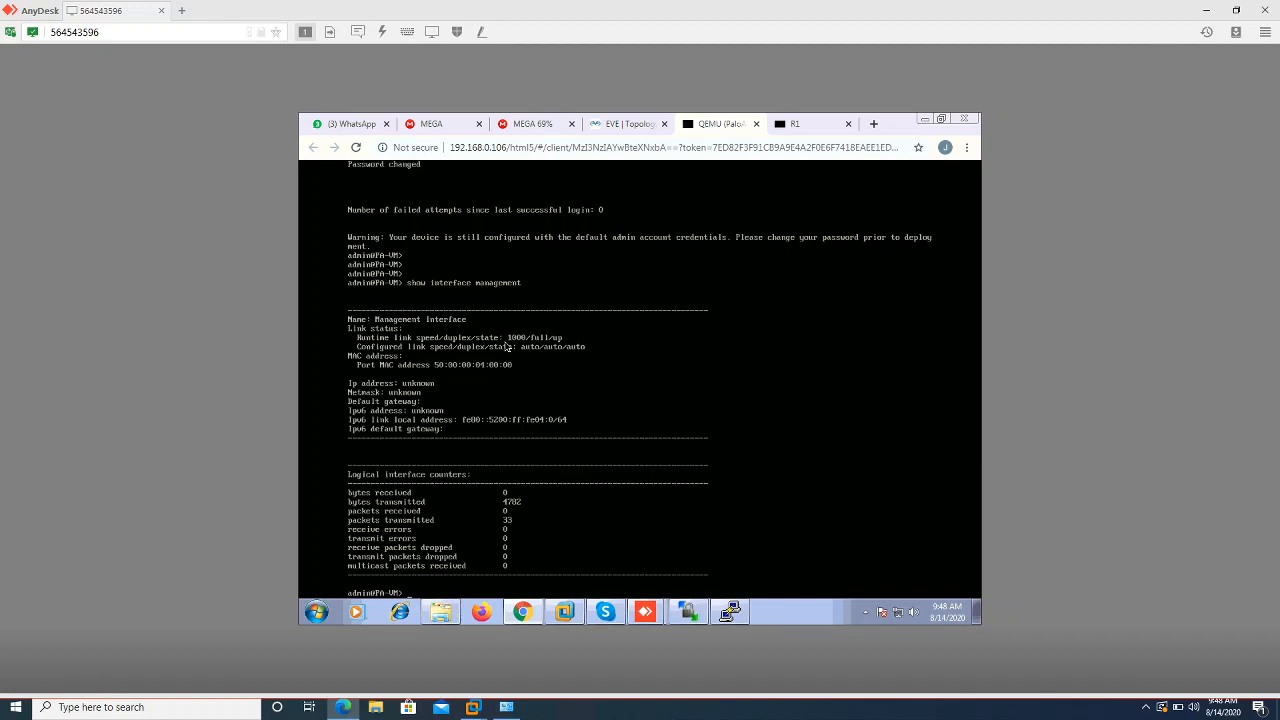
Review the eve connection status and the host's network adapters from Network and Sharing Center
right_click(900, 615)
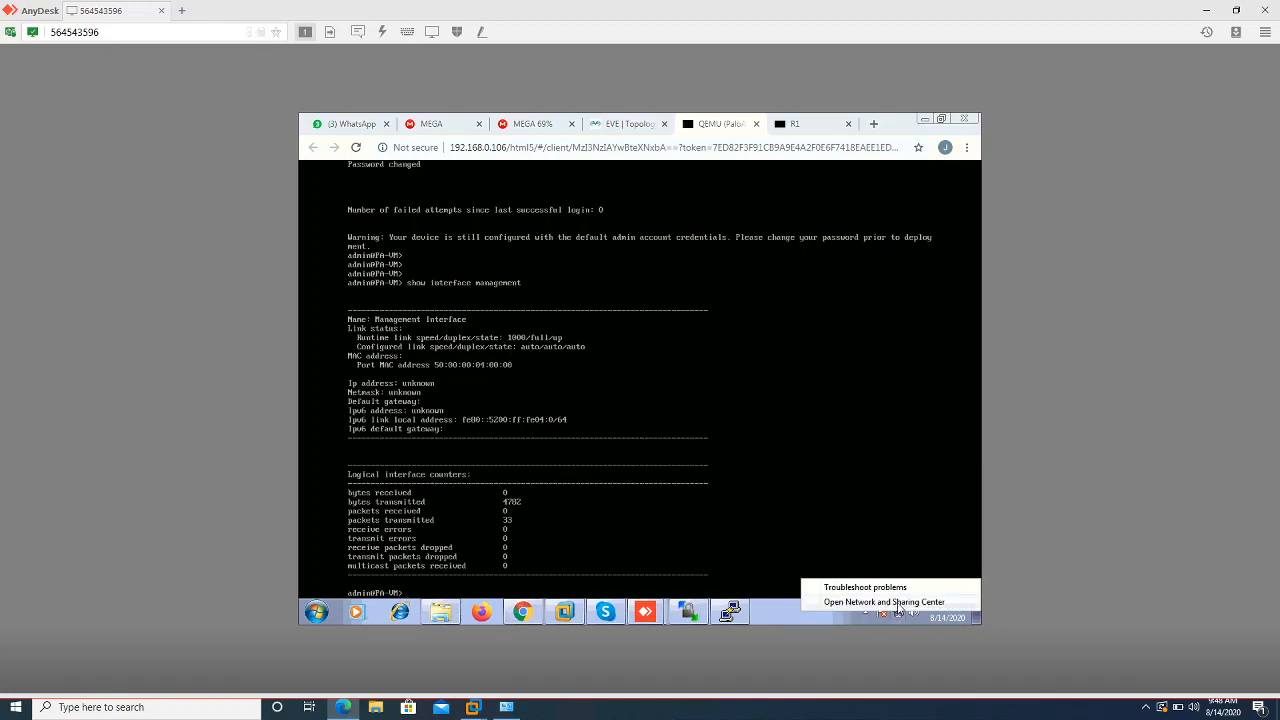
left_click(885, 604)
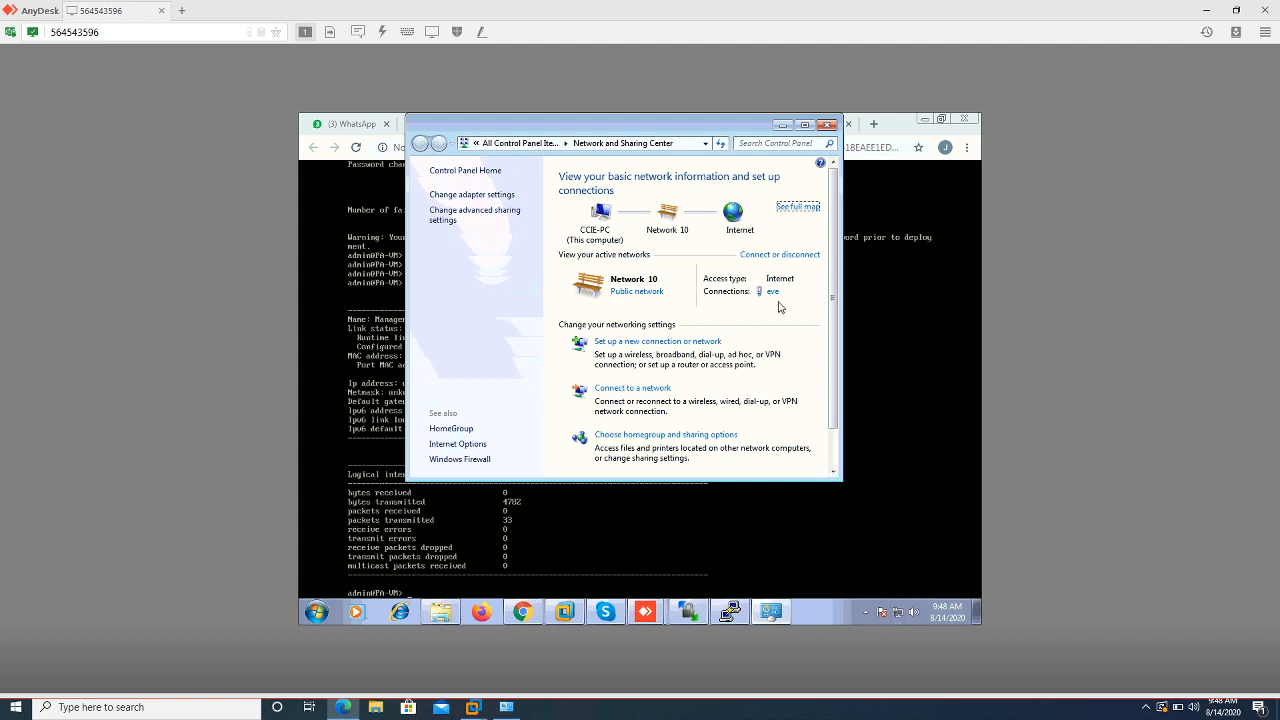
left_click(772, 292)
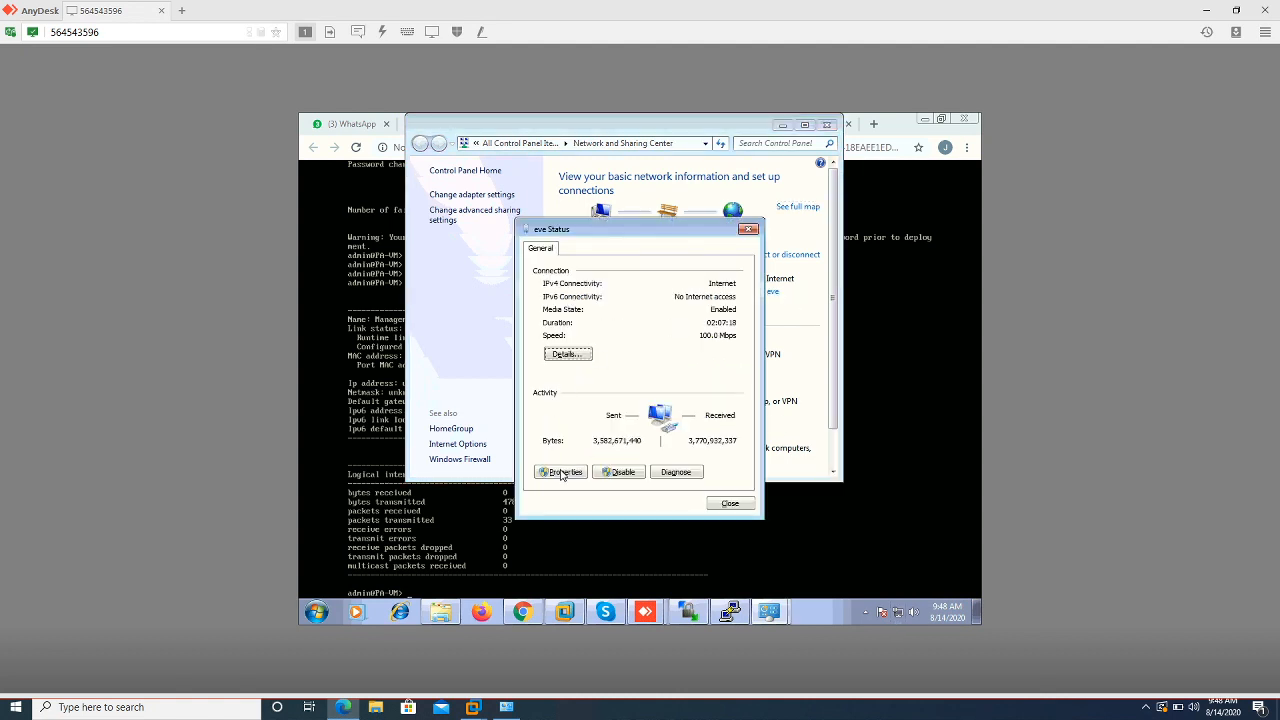
left_click(730, 503)
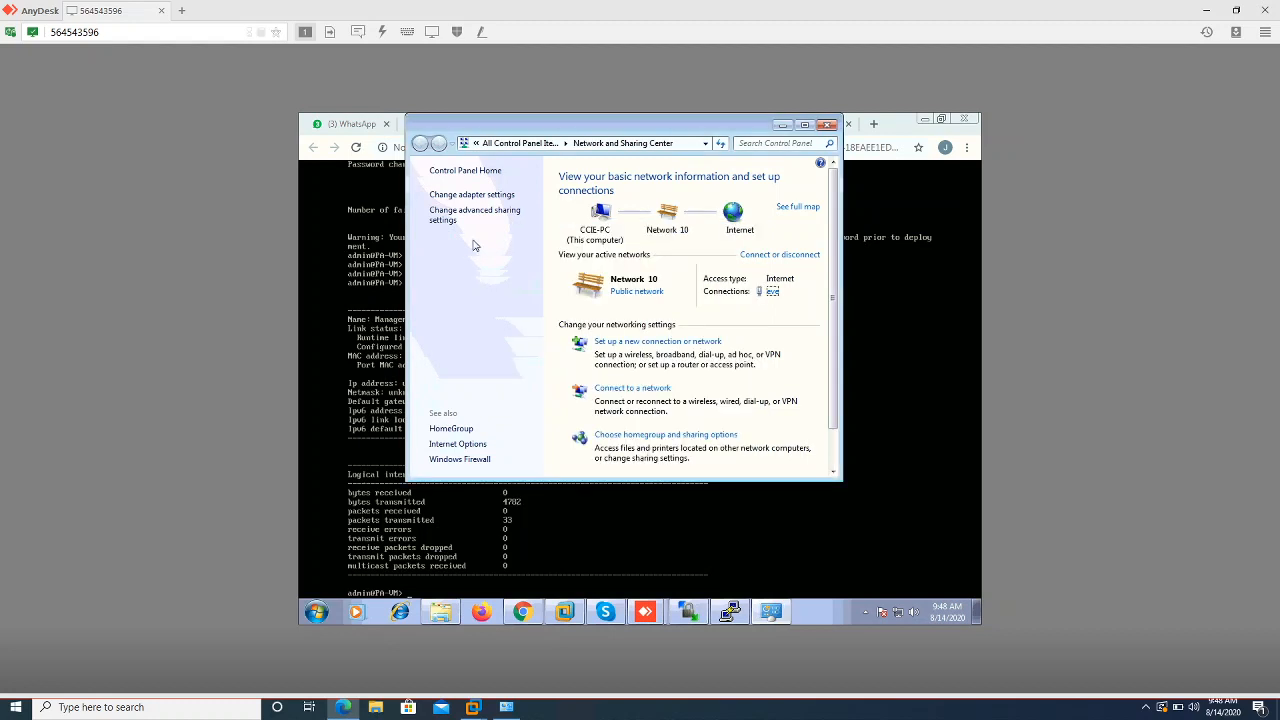
left_click(472, 195)
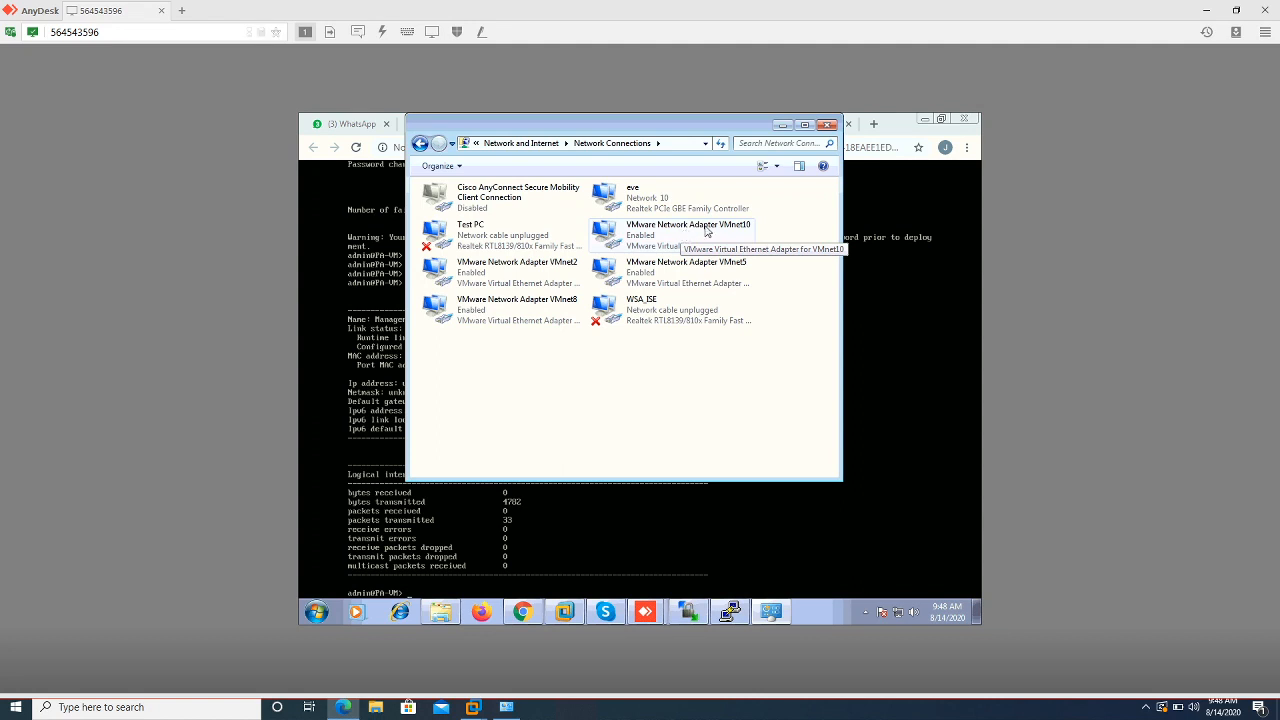
left_click(781, 125)
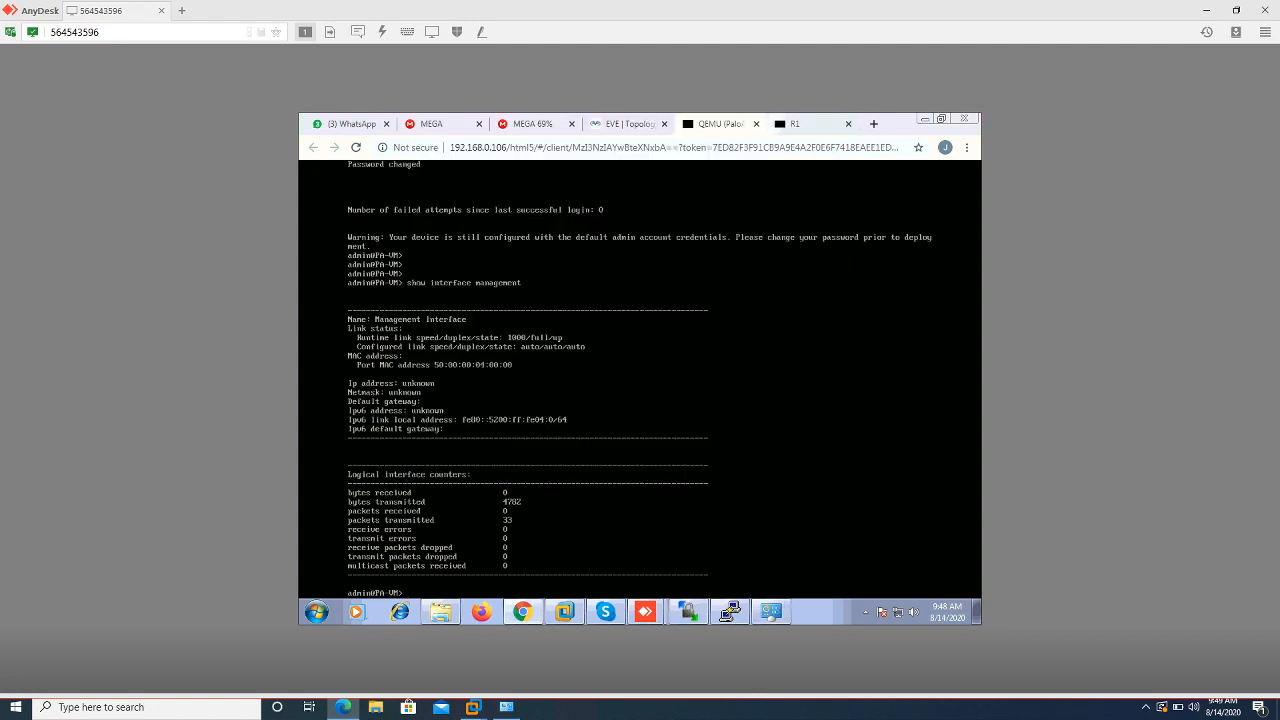
left_click(564, 612)
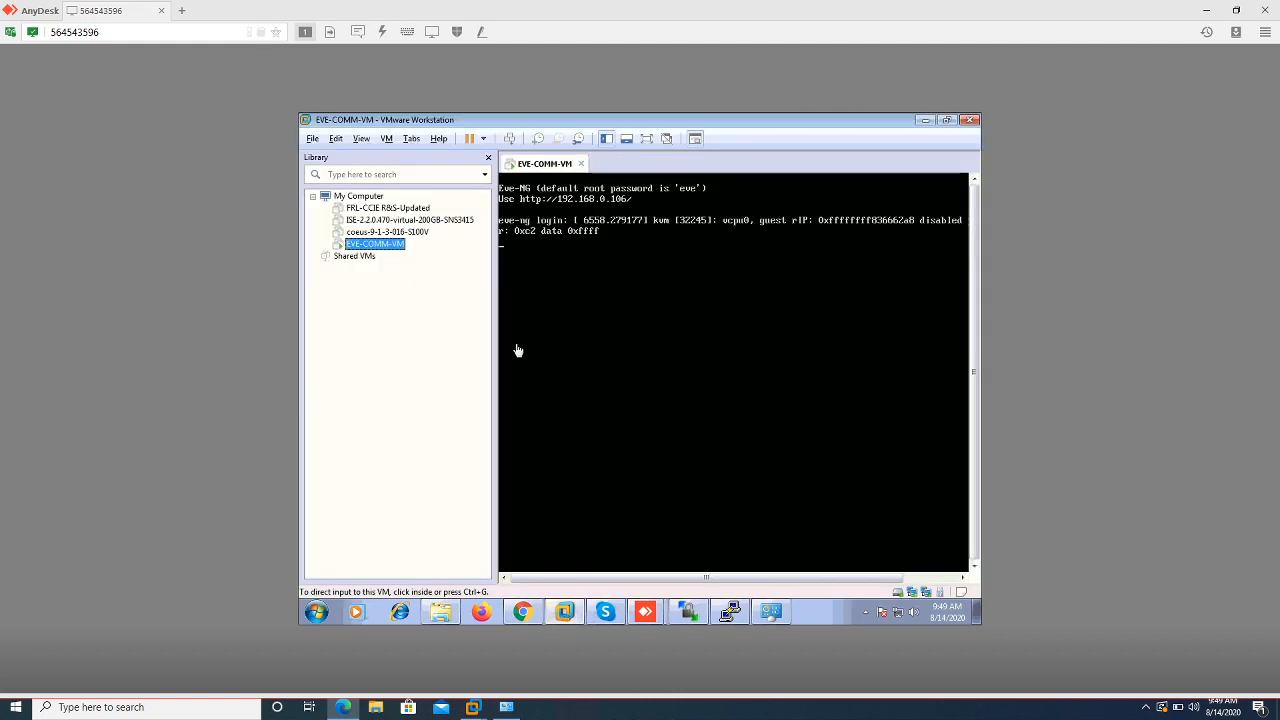
Open the EVE-COMM-VM virtual machine settings and close them without changes
left_click(362, 139)
left_click(386, 139)
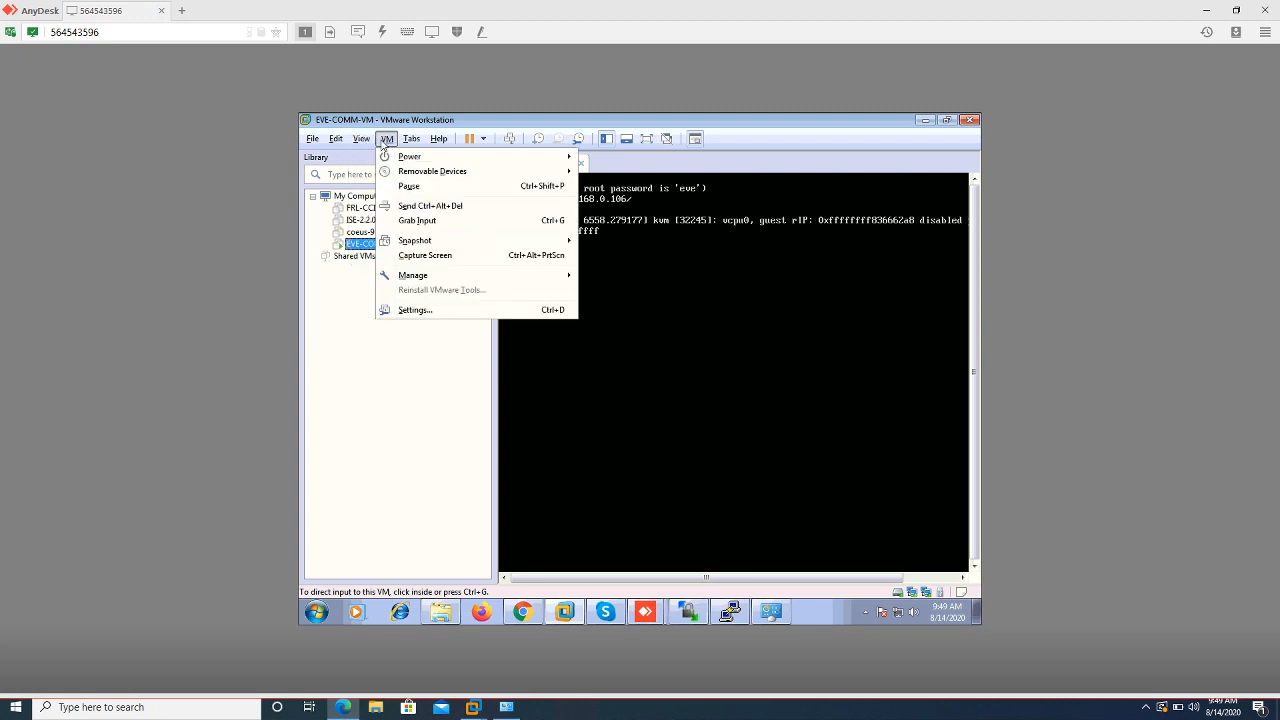
left_click(412, 310)
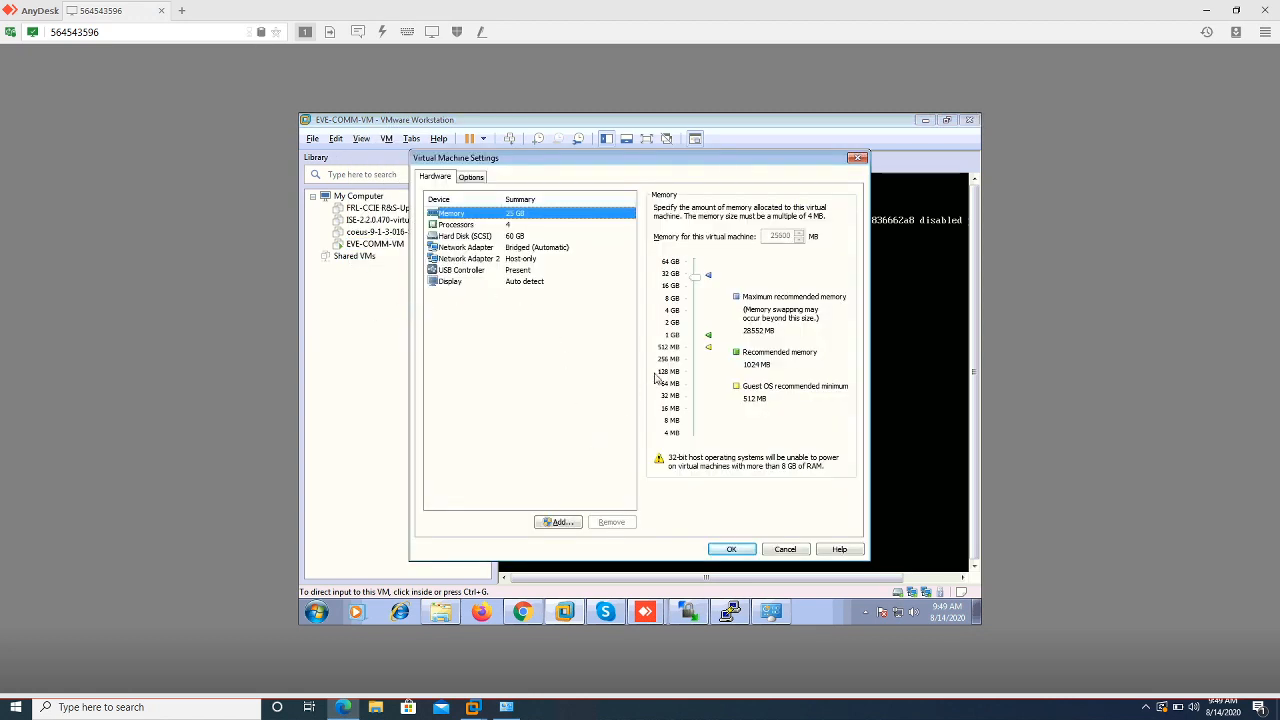
left_click(785, 549)
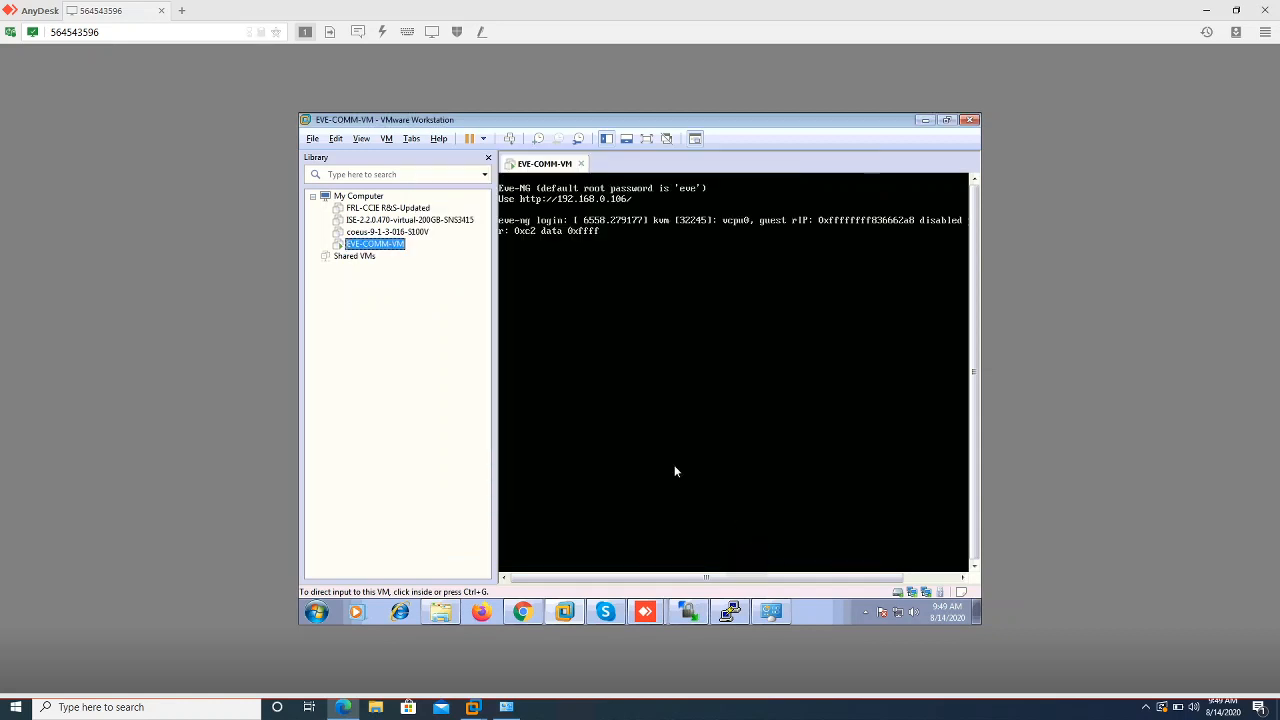
In the Virtual Network Editor, with admin rights, make VMnet1 a host-only network
left_click(340, 140)
left_click(361, 139)
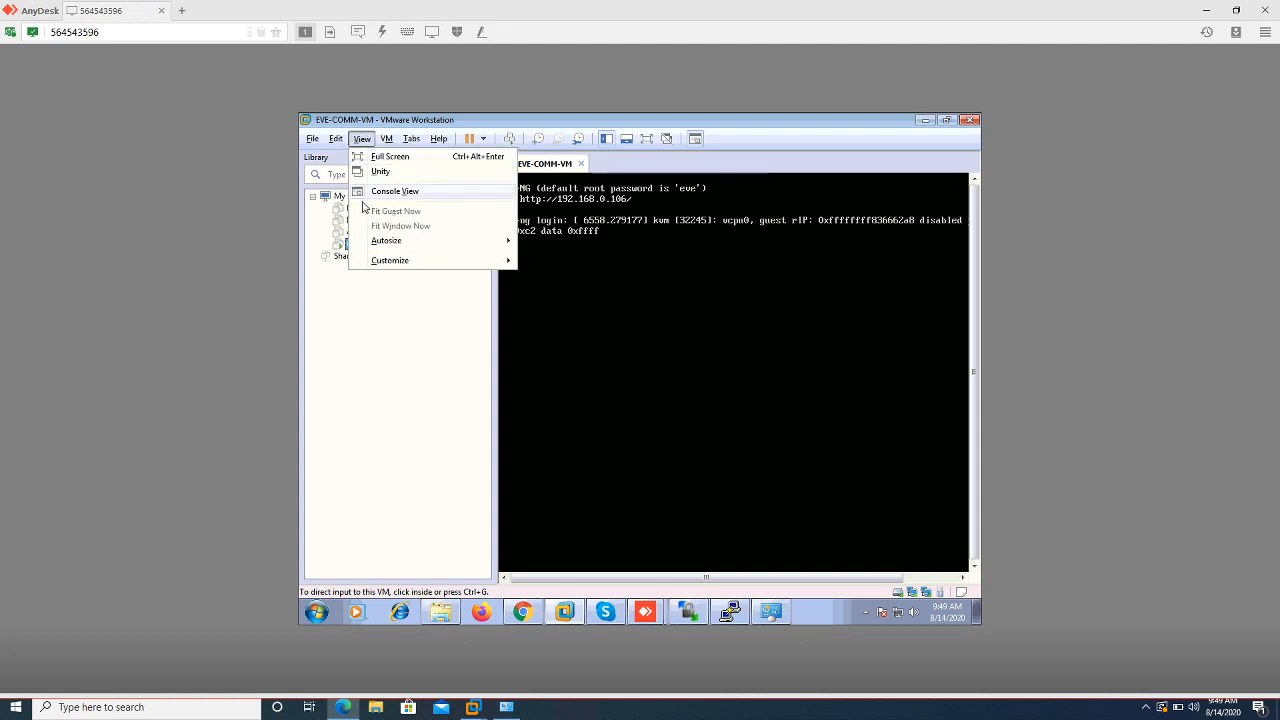
mouse_move(340, 142)
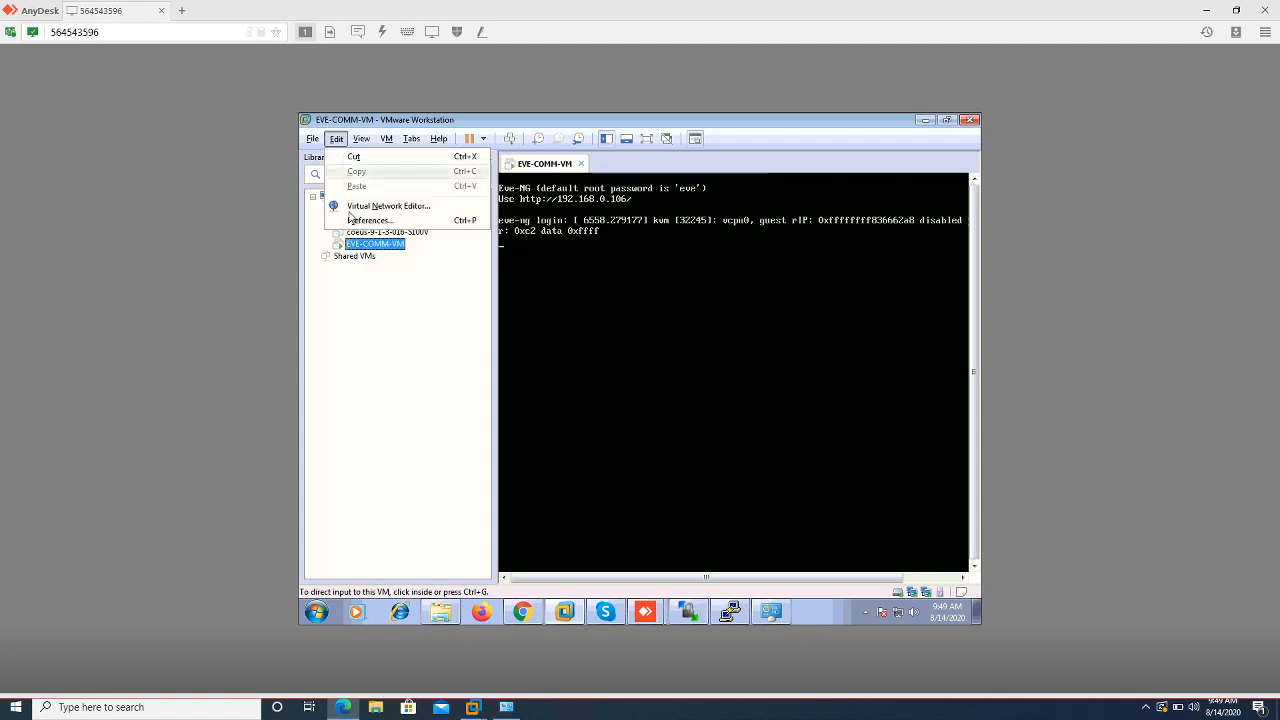
left_click(388, 206)
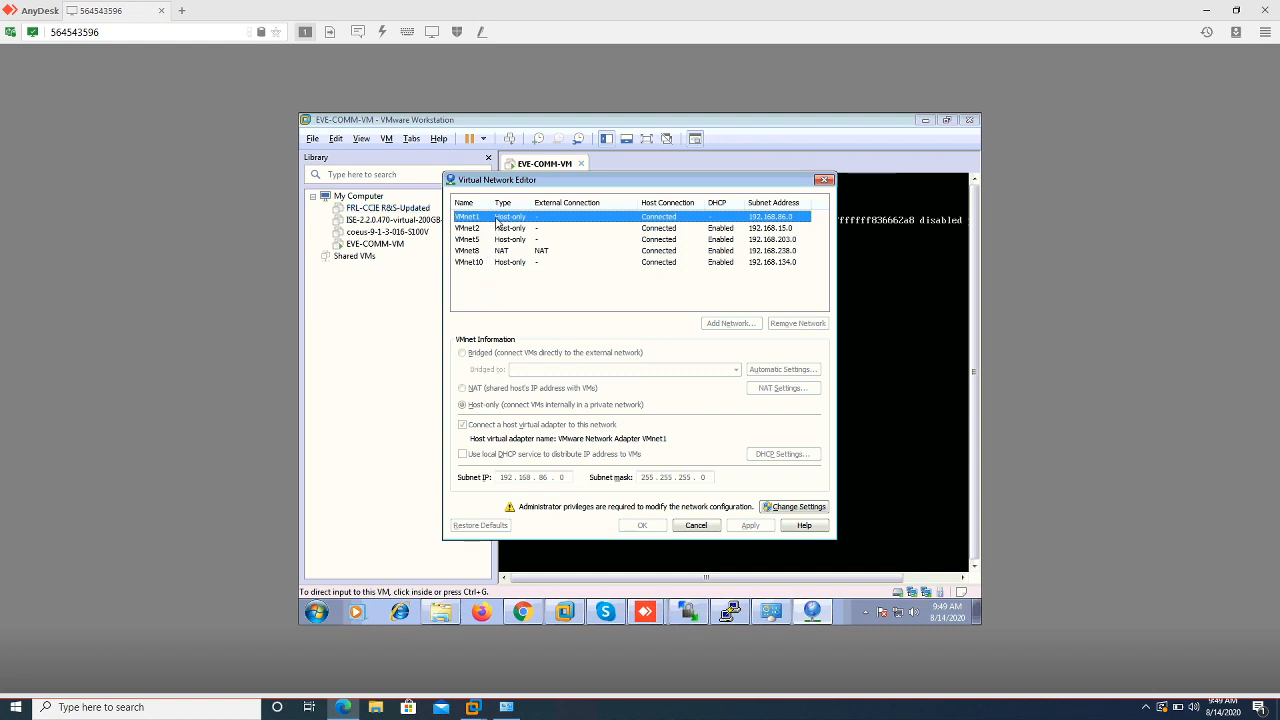
left_click(778, 509)
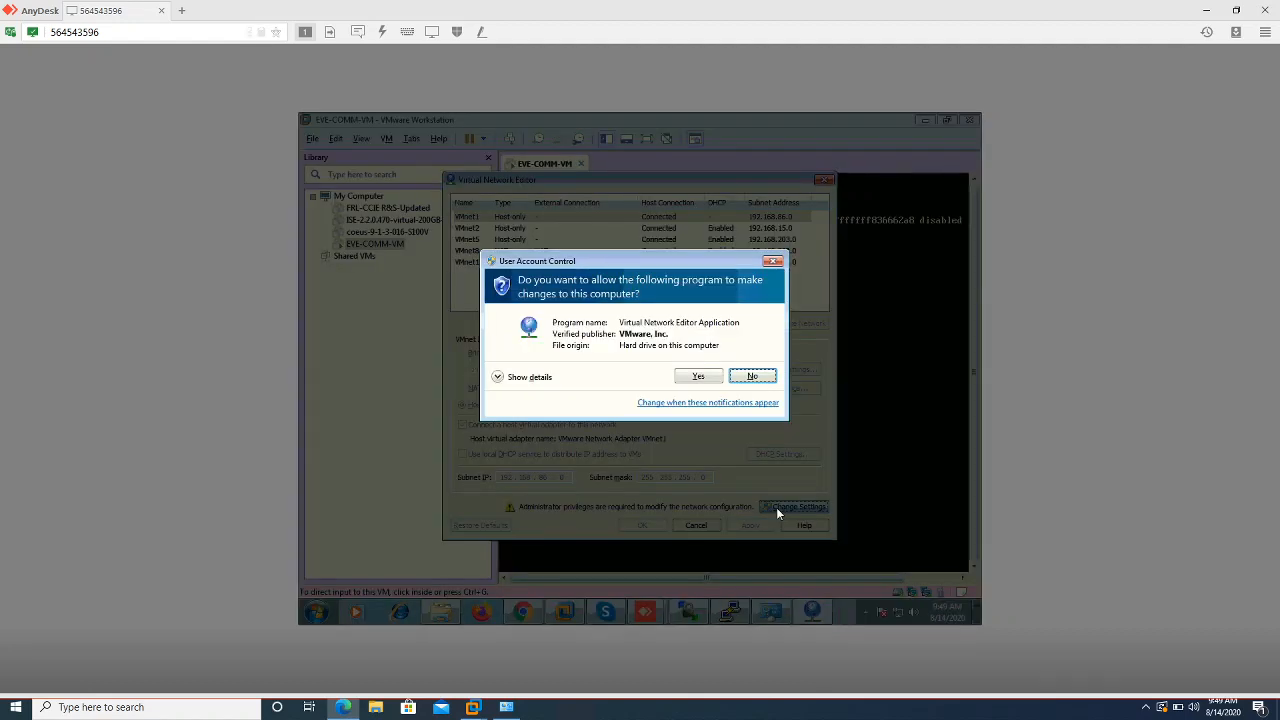
left_click(696, 376)
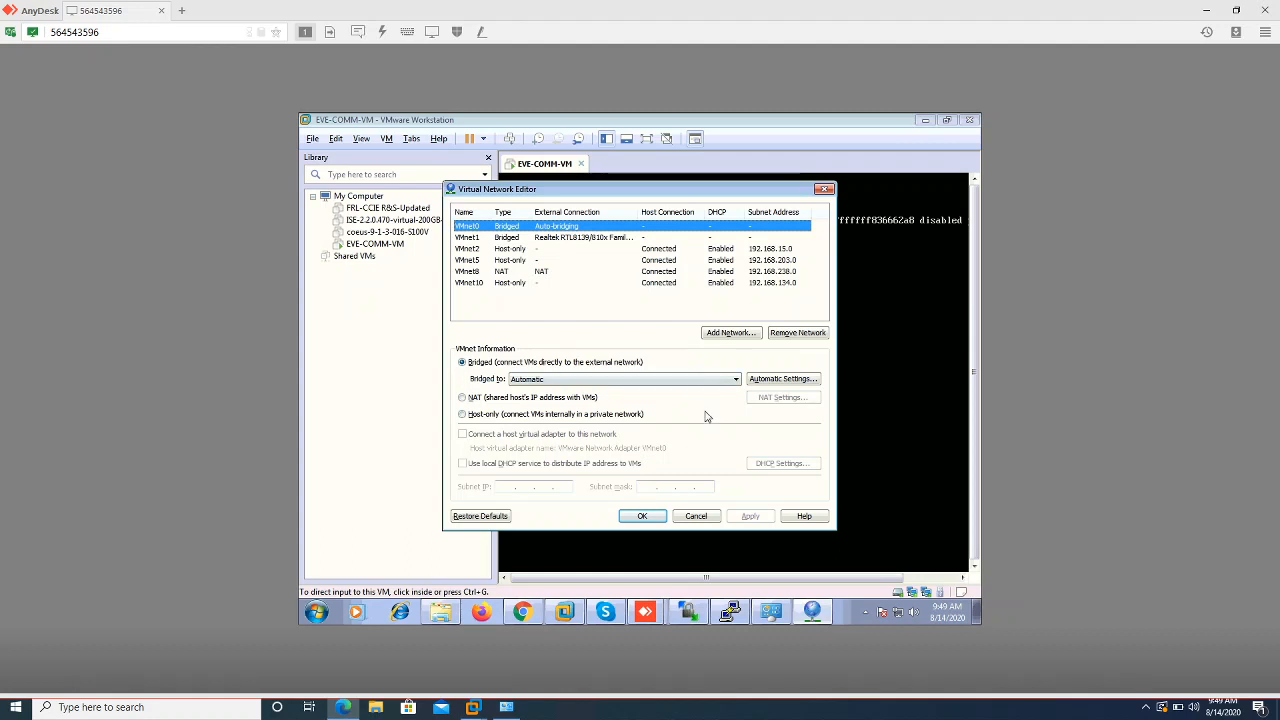
left_click(515, 240)
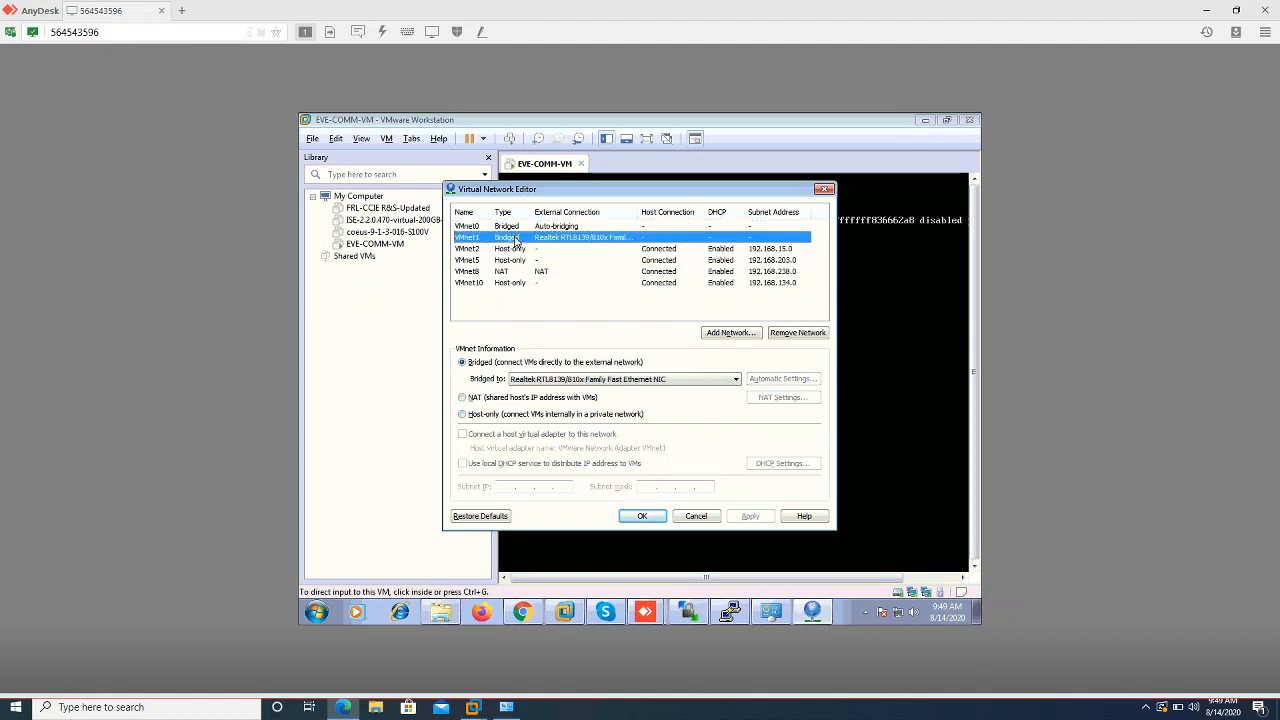
left_click(538, 418)
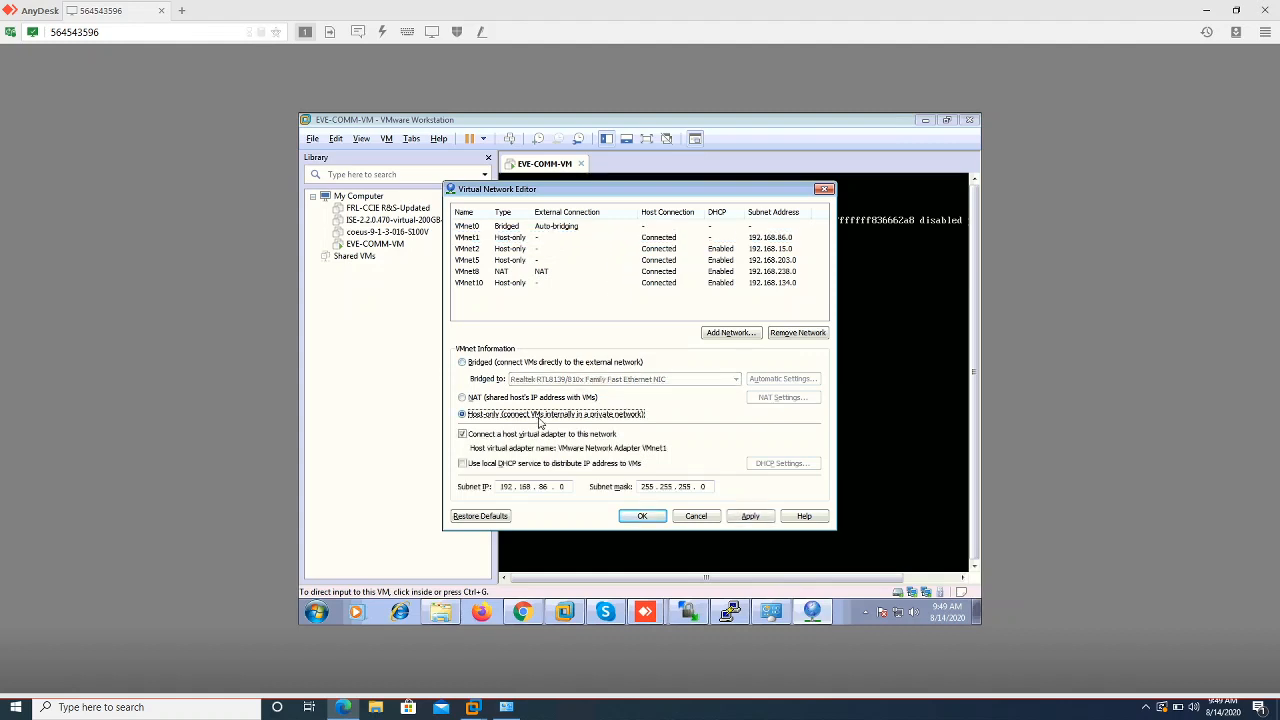
left_click(626, 517)
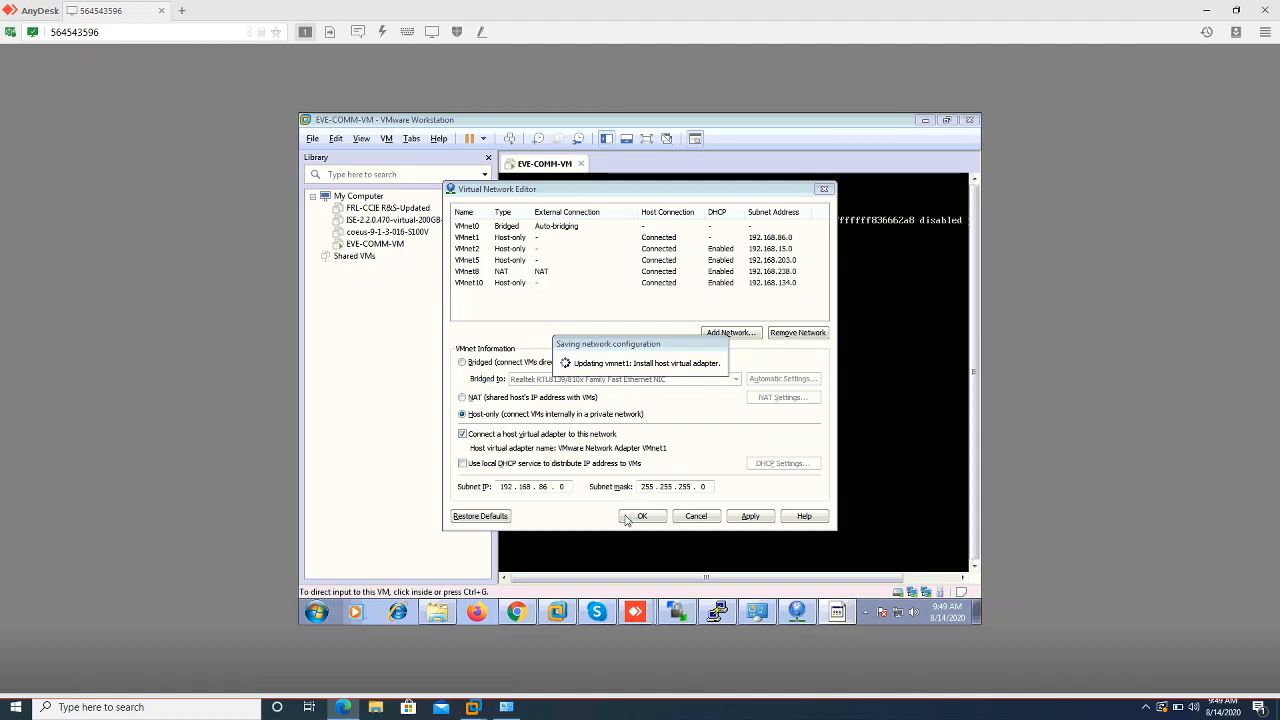
Try renaming Local Area Connection to the copied VMnet8 adapter name, dismissing the duplicate-name error
left_click(770, 613)
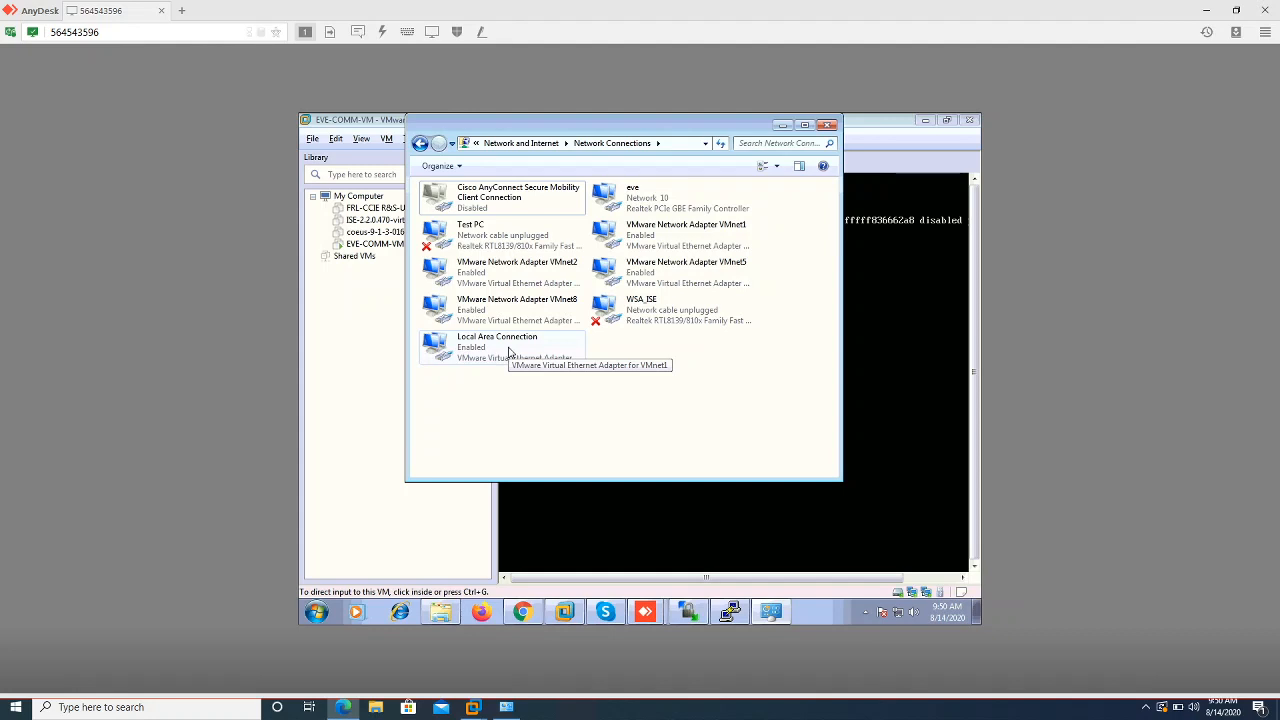
left_click(499, 304)
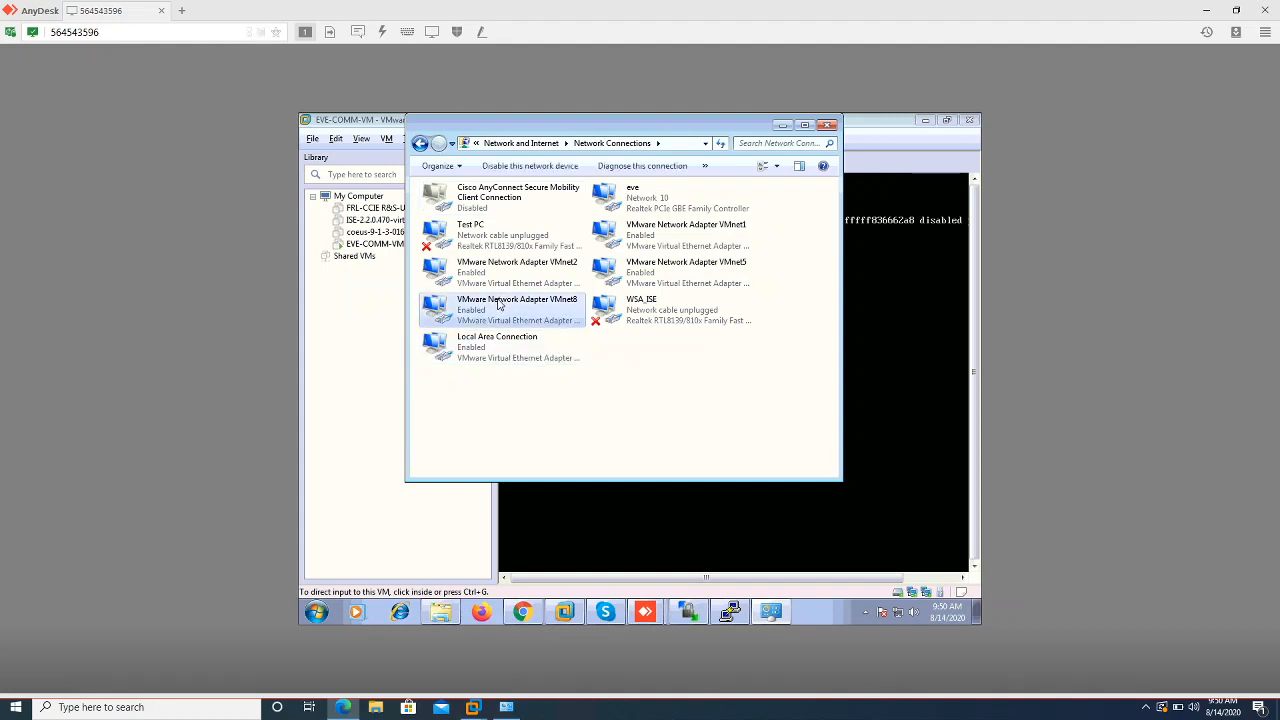
left_click(499, 300)
key("ctrl+c")
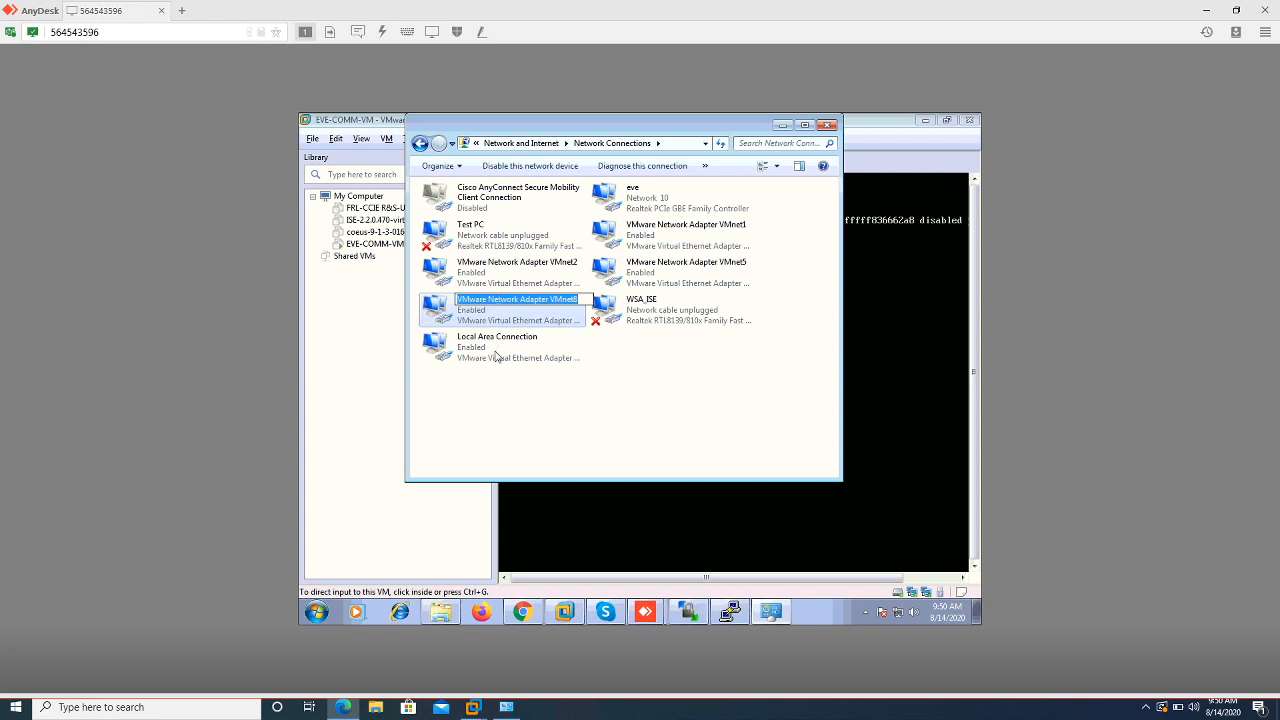
left_click(493, 347)
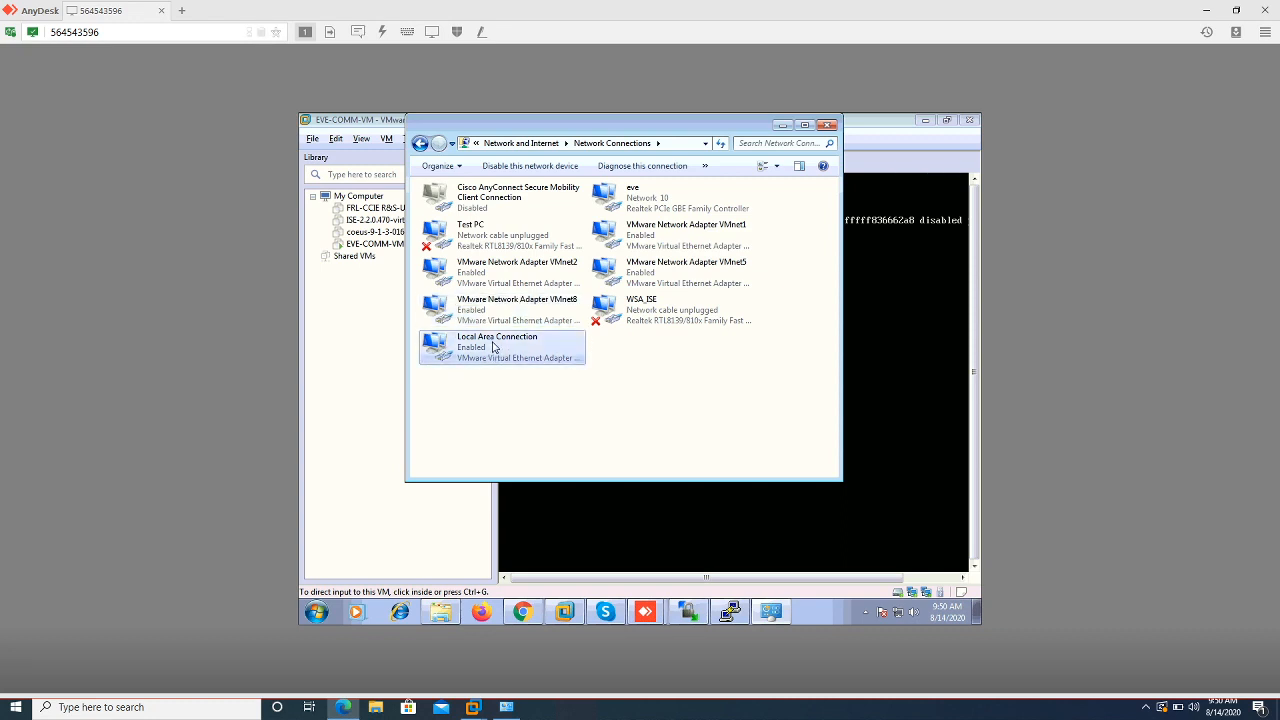
left_click(493, 347)
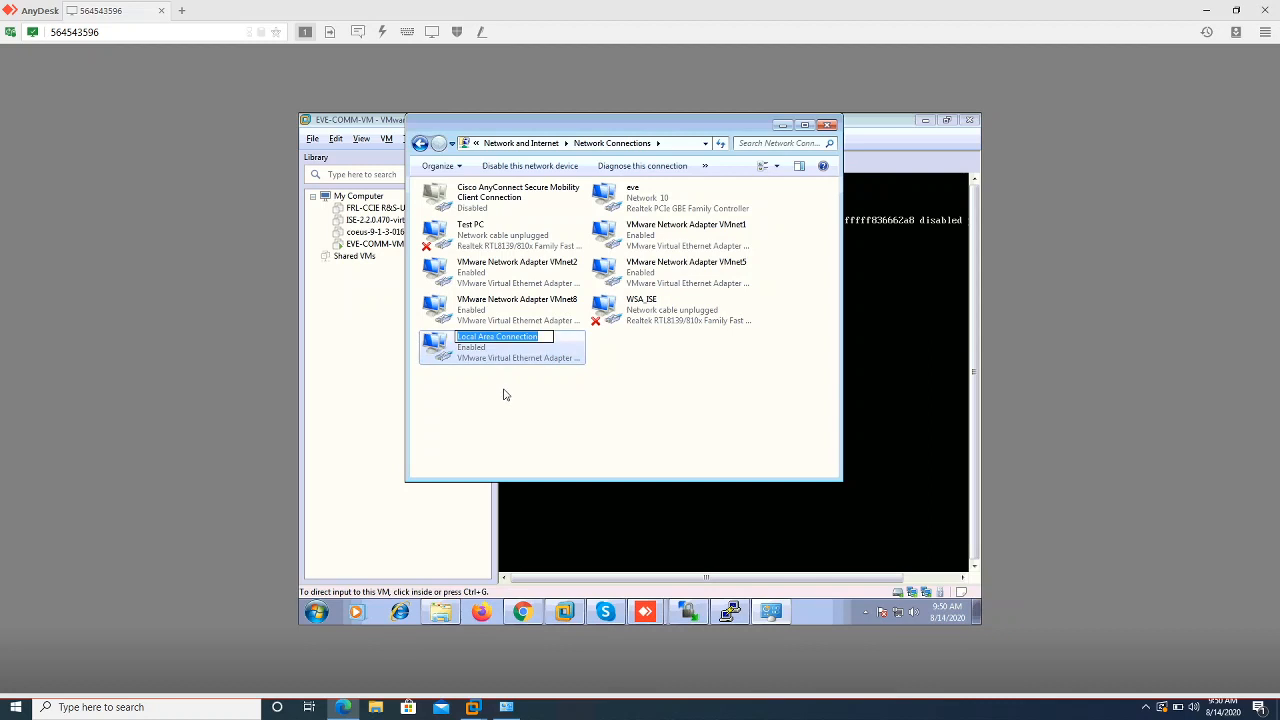
key("ctrl+v")
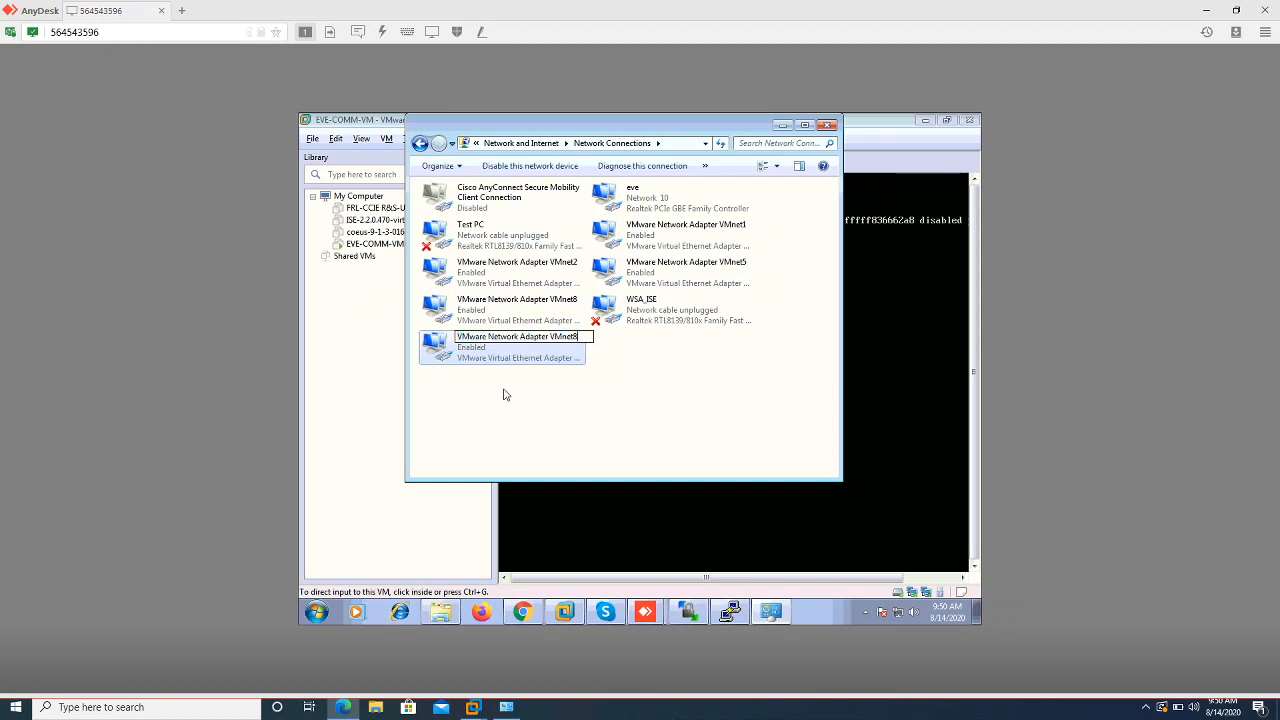
key("Return")
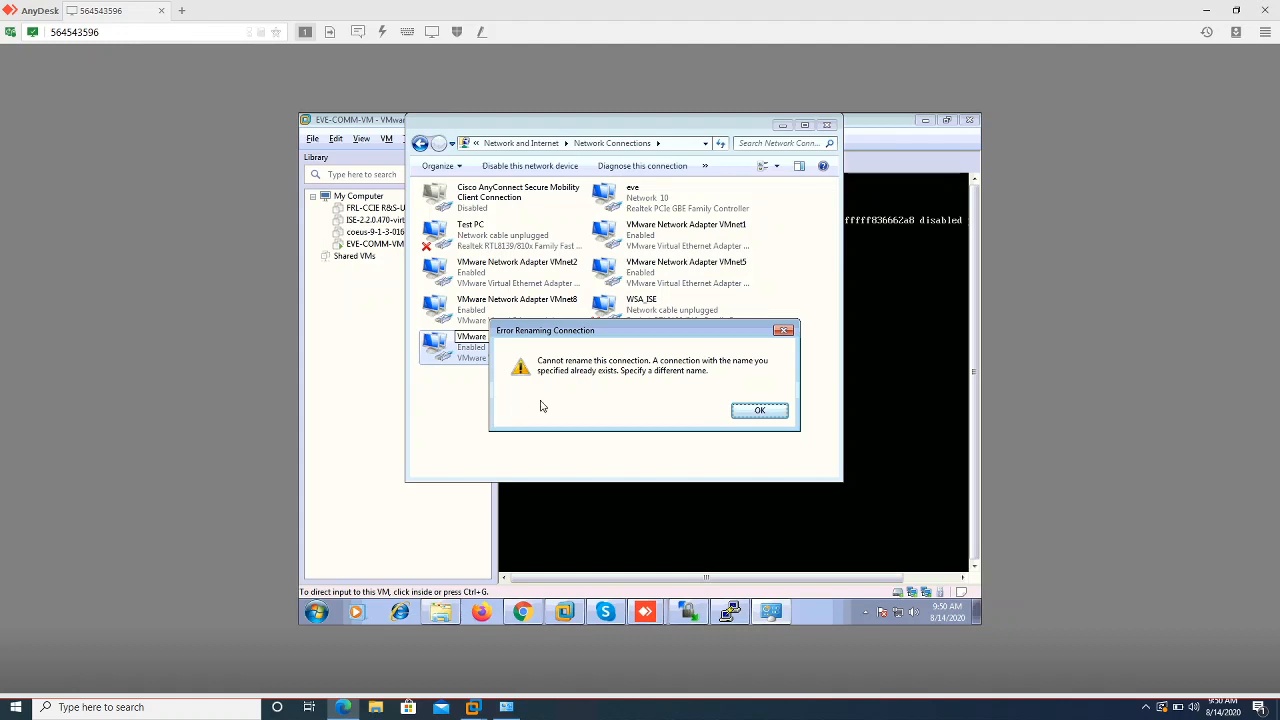
left_click(758, 418)
left_click(677, 378)
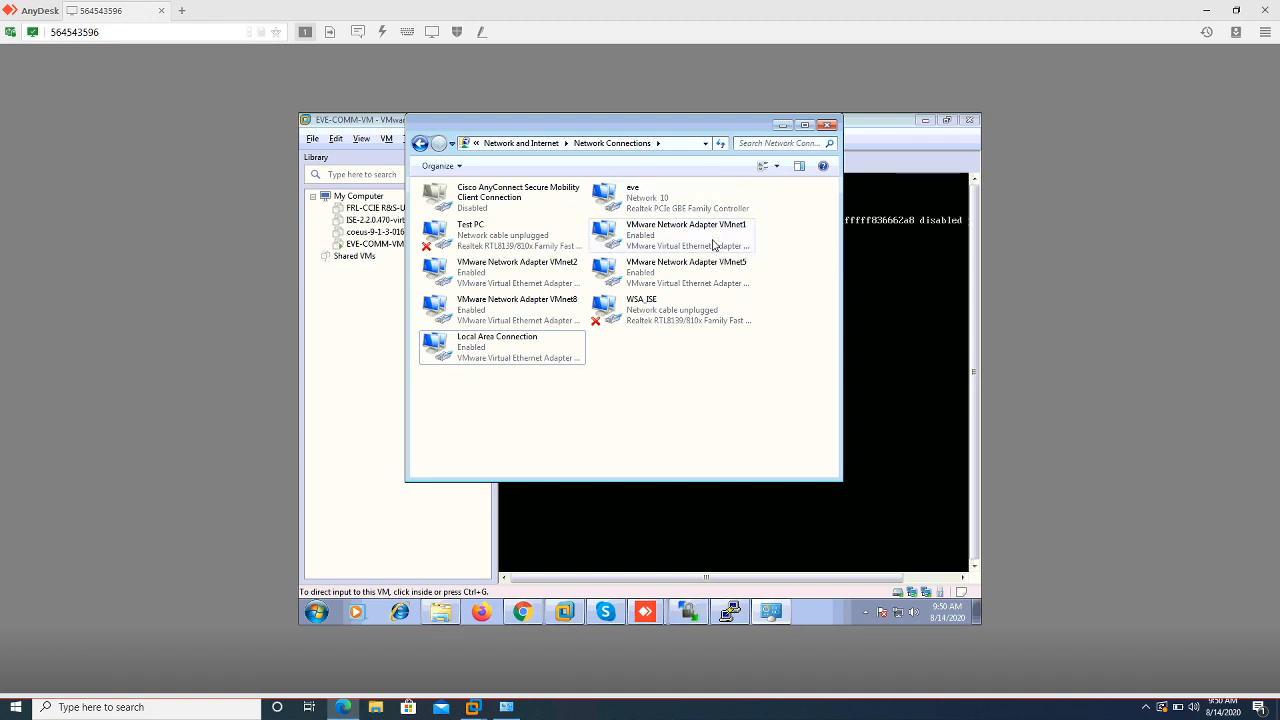
Rename the old VMnet1 adapter to VMware Network Adapter VMnet10
left_click(714, 245)
key("F2")
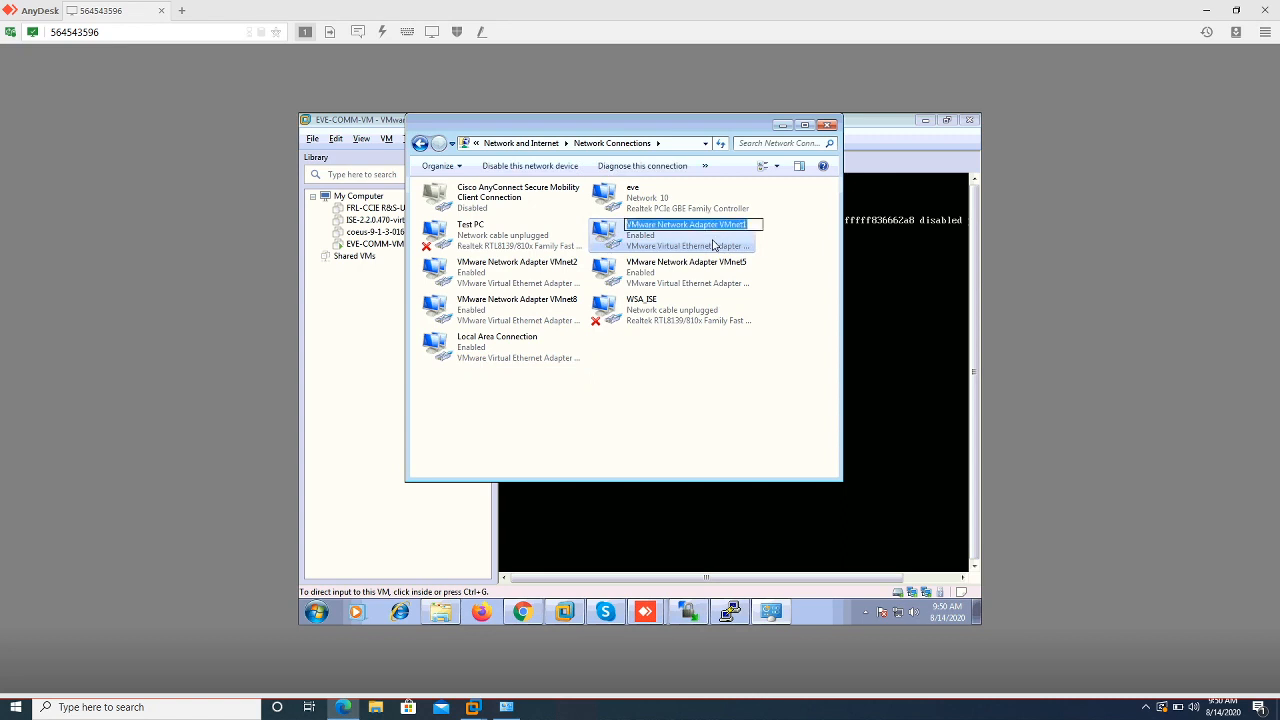
key("End")
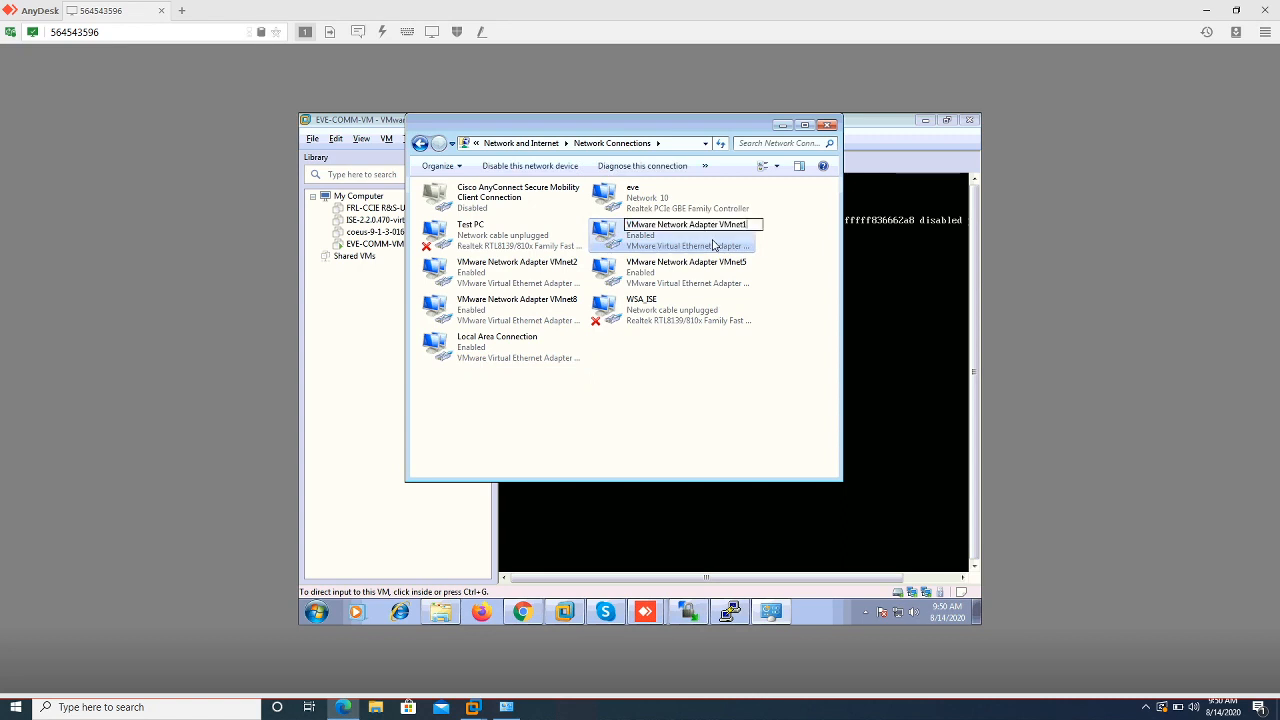
type("0")
key("Return")
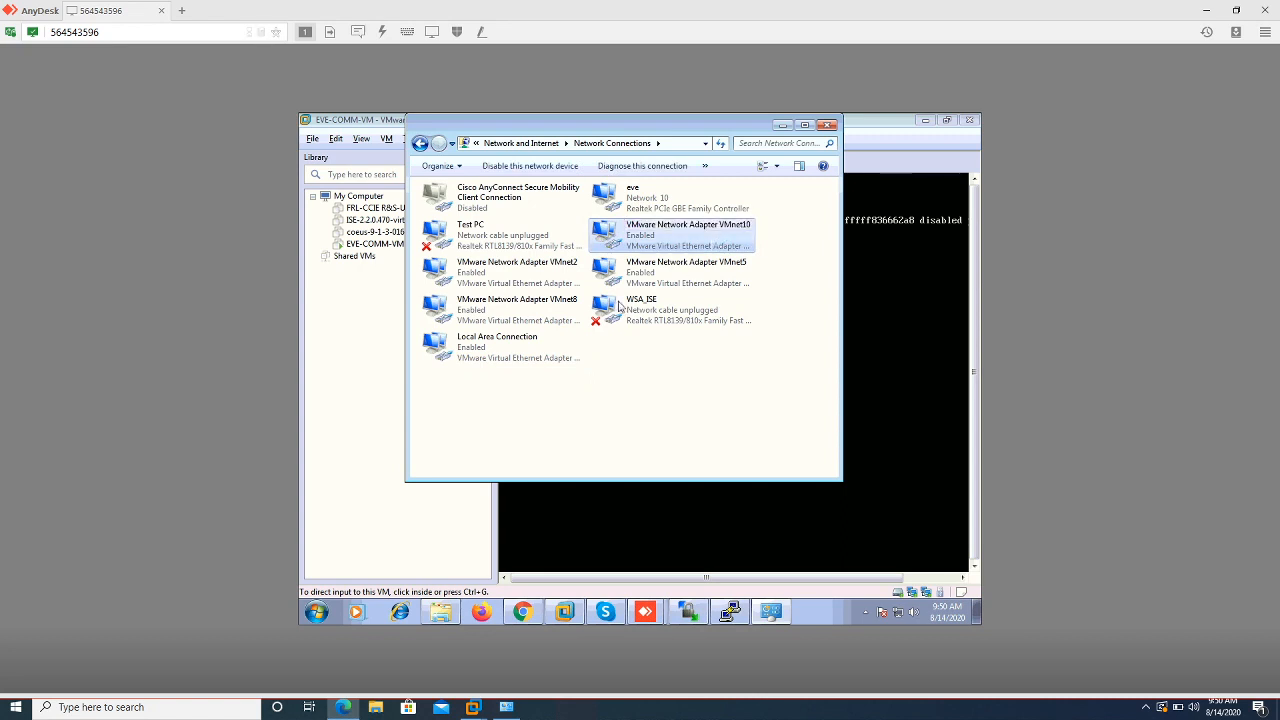
Rename Local Area Connection to VMware Network Adapter VMnet1
left_click(537, 346)
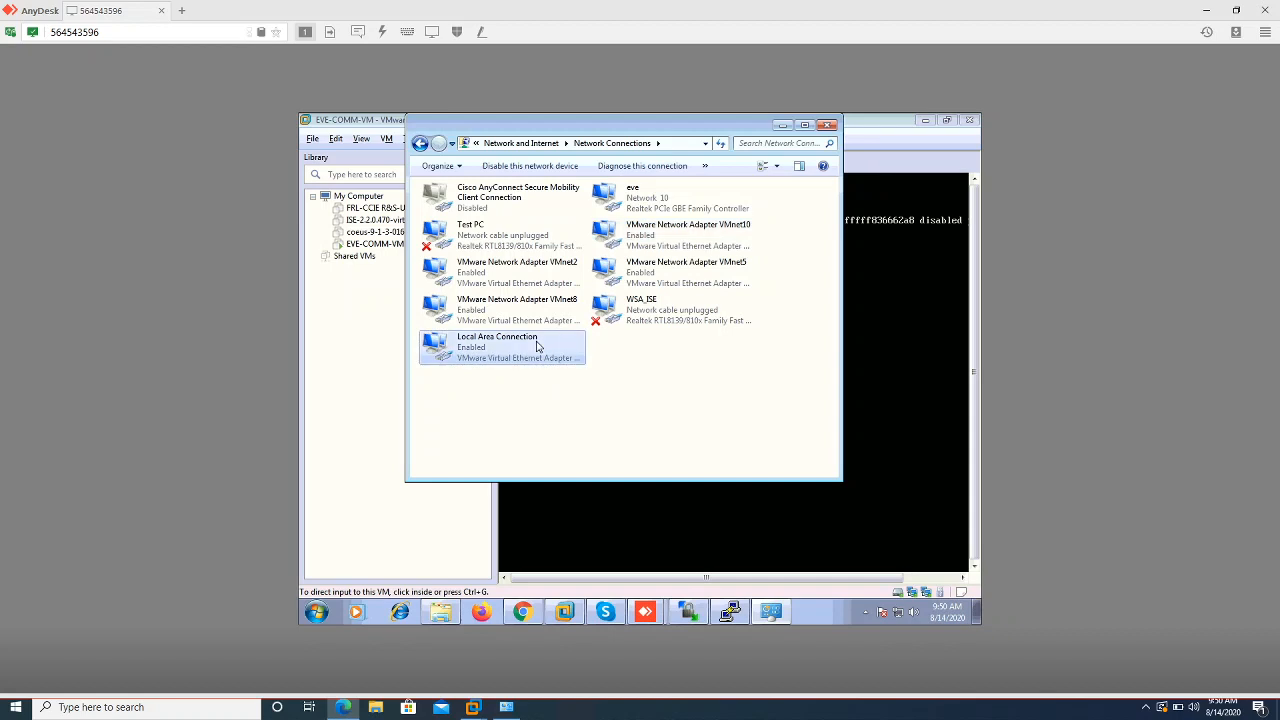
key("F2")
key("ctrl+v")
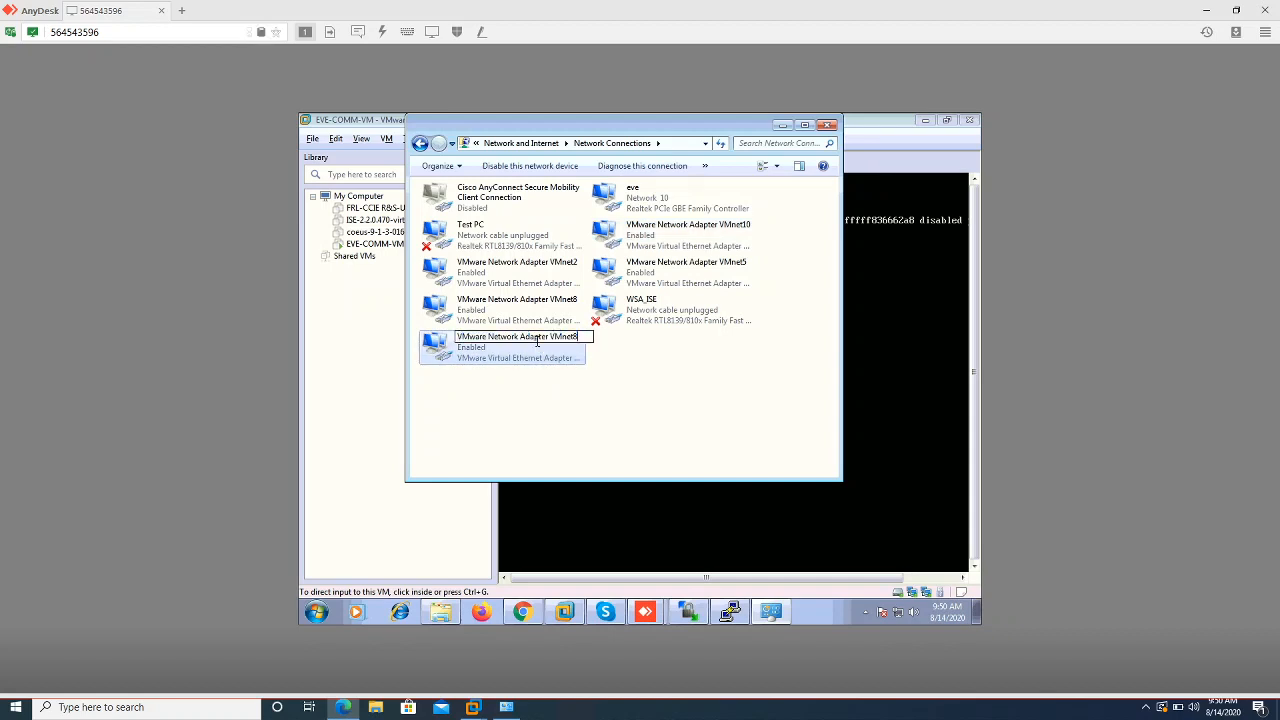
key("Return")
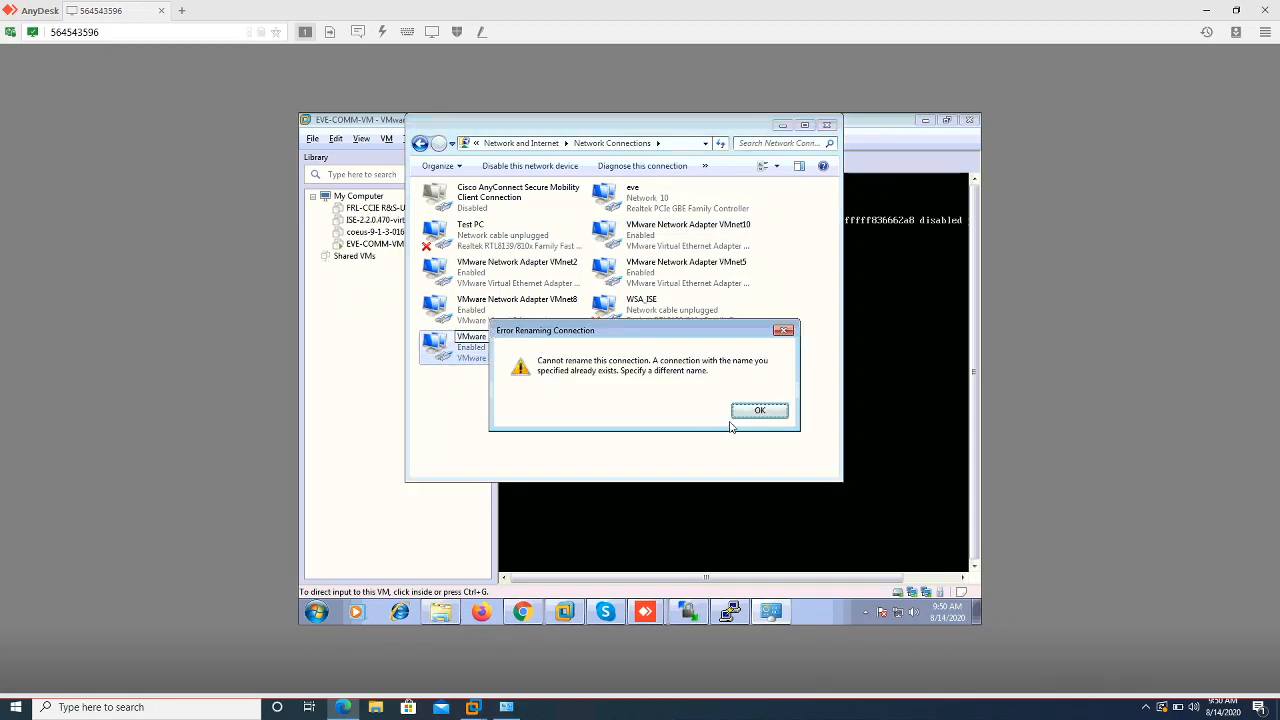
left_click(742, 415)
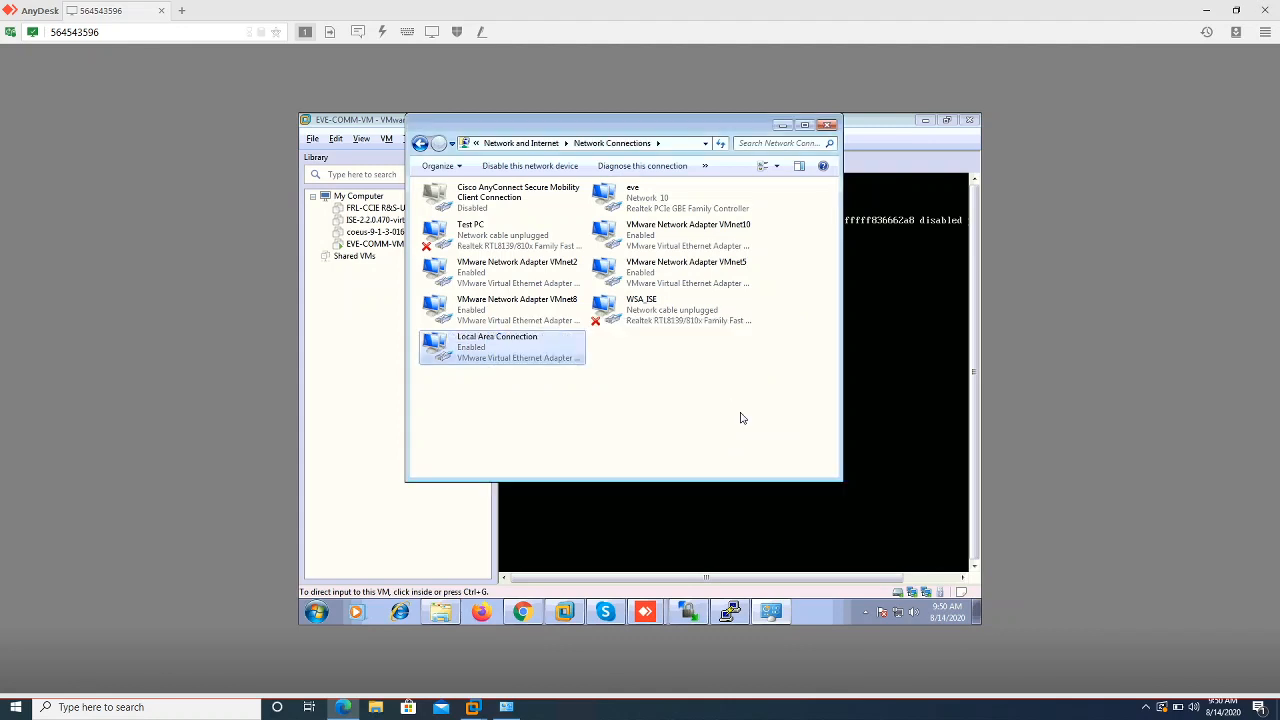
key("F2")
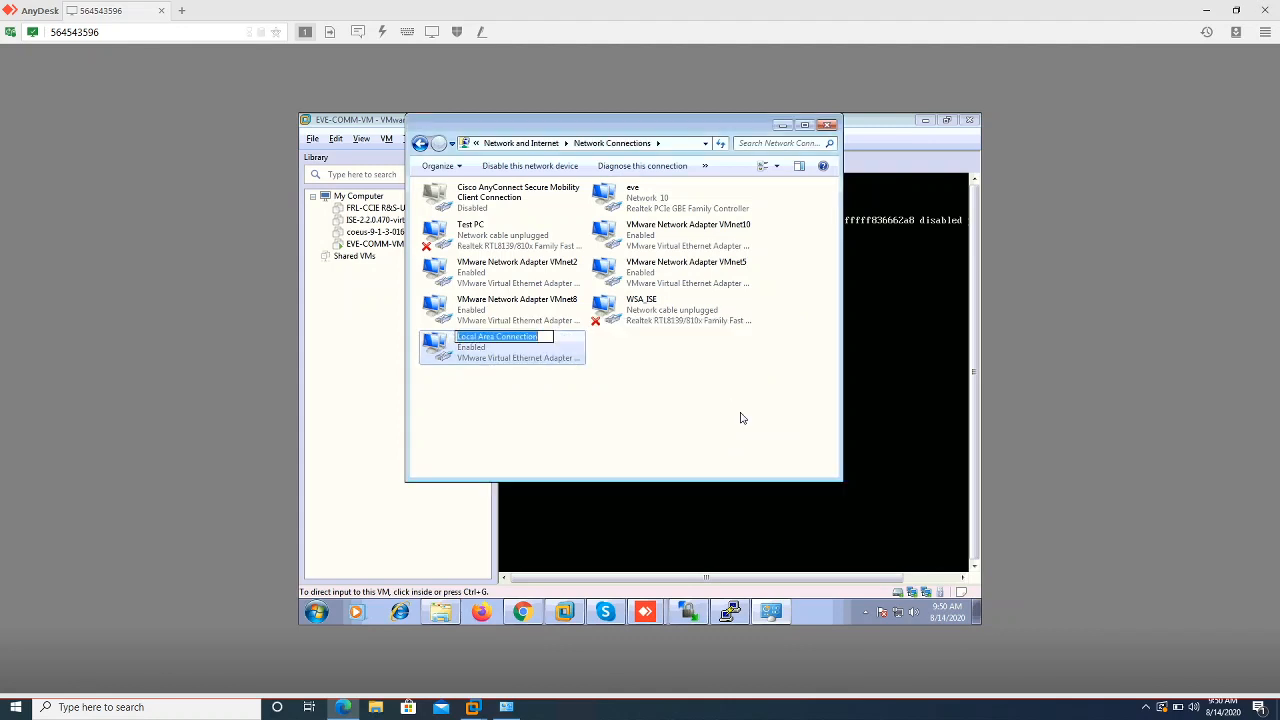
type("VMware Network Adapter VMnet8")
key("BackSpace")
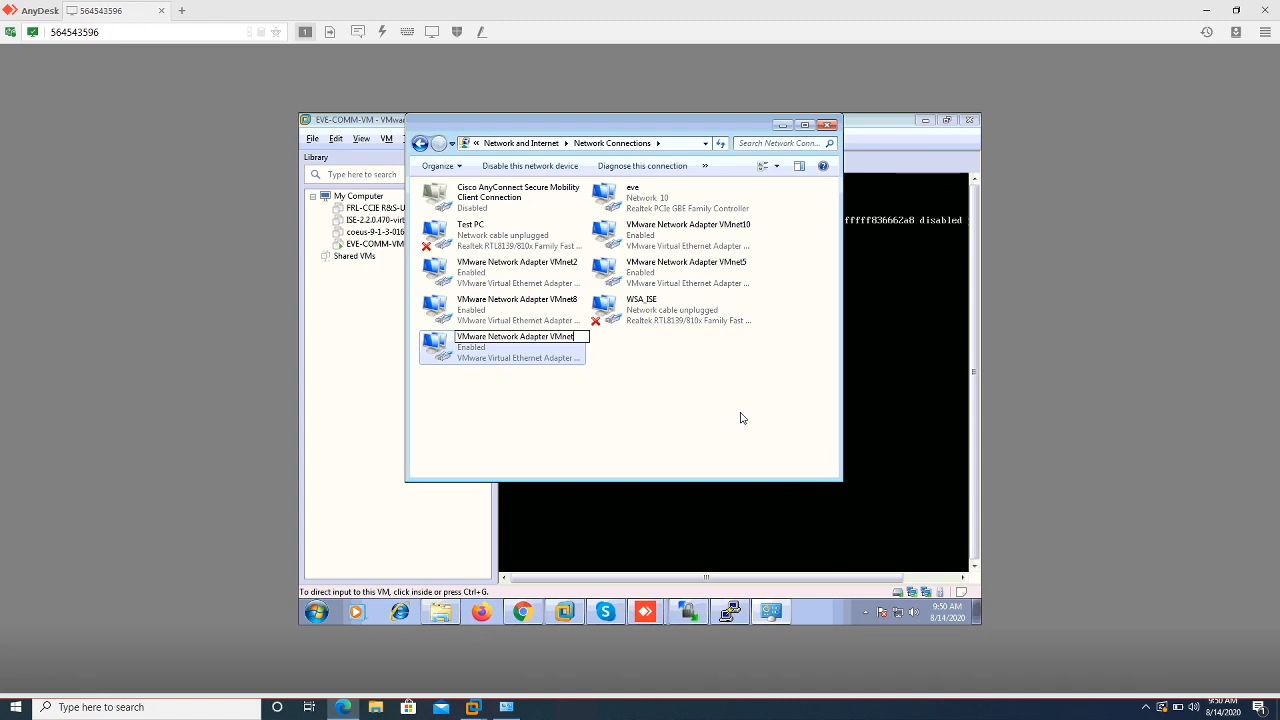
type("1")
key("Return")
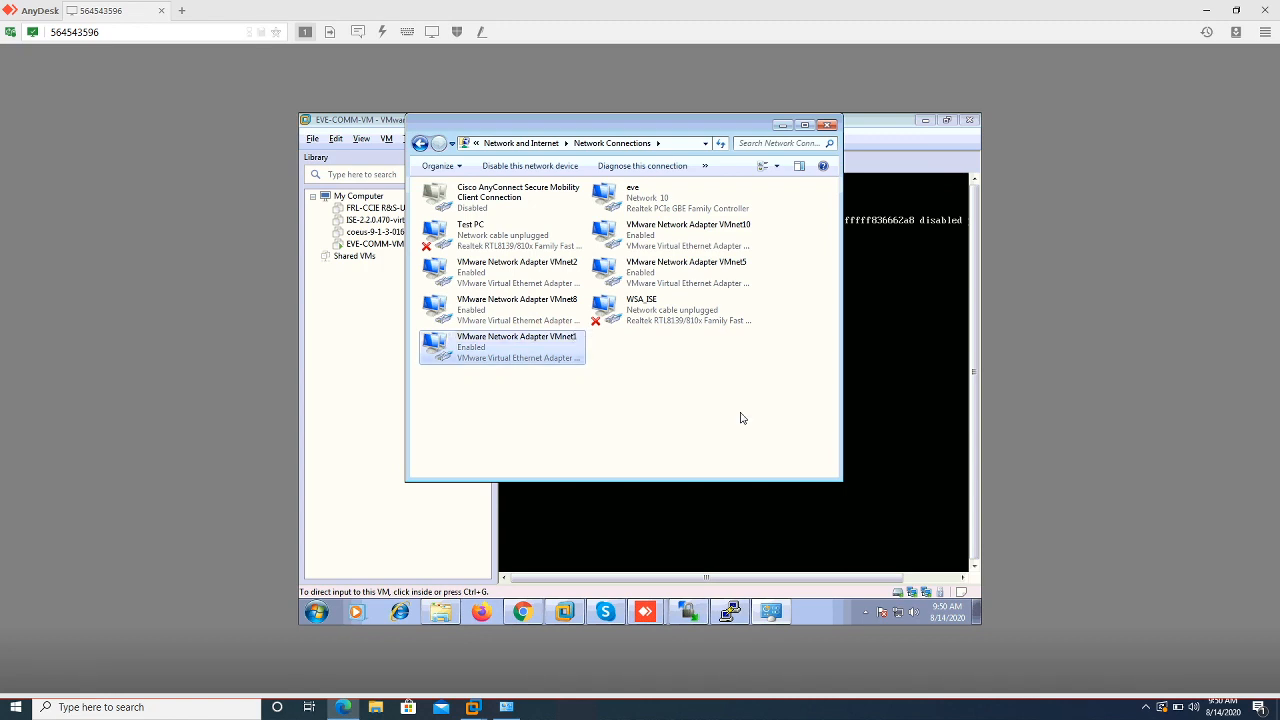
left_click(784, 126)
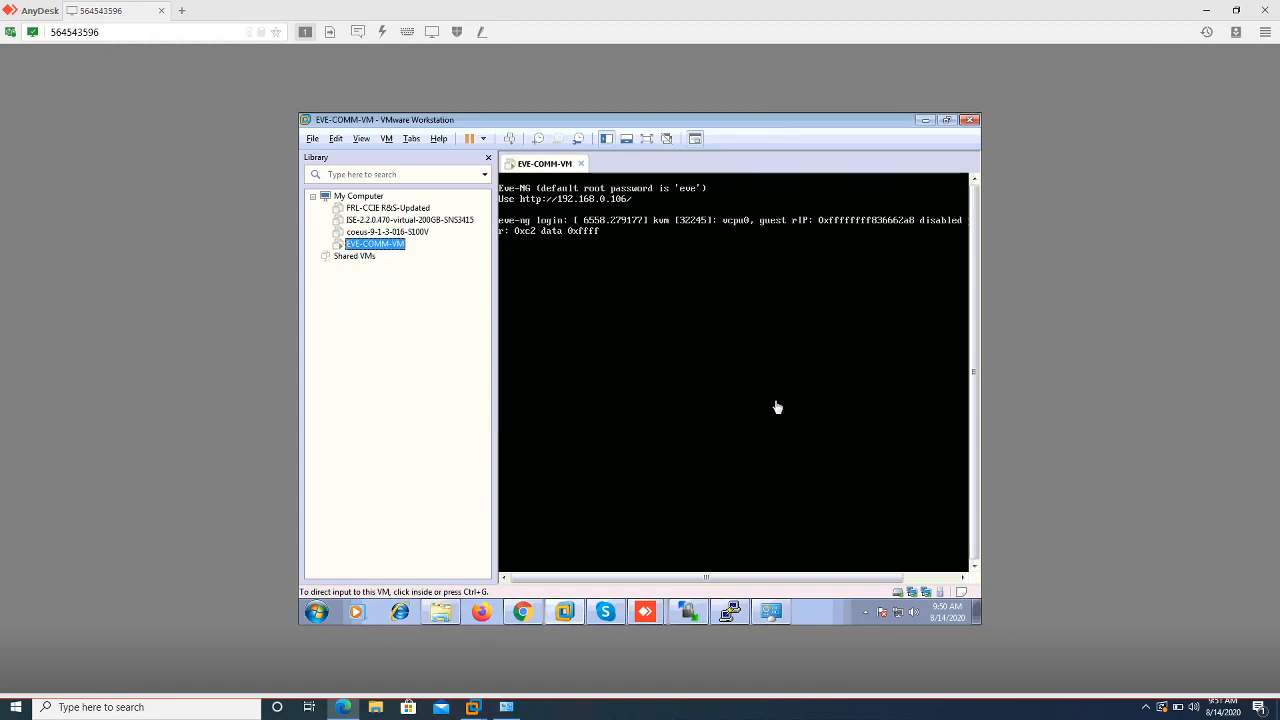
Rerun 'show interface management' on the PA-VM console to recheck the management address
left_click(522, 612)
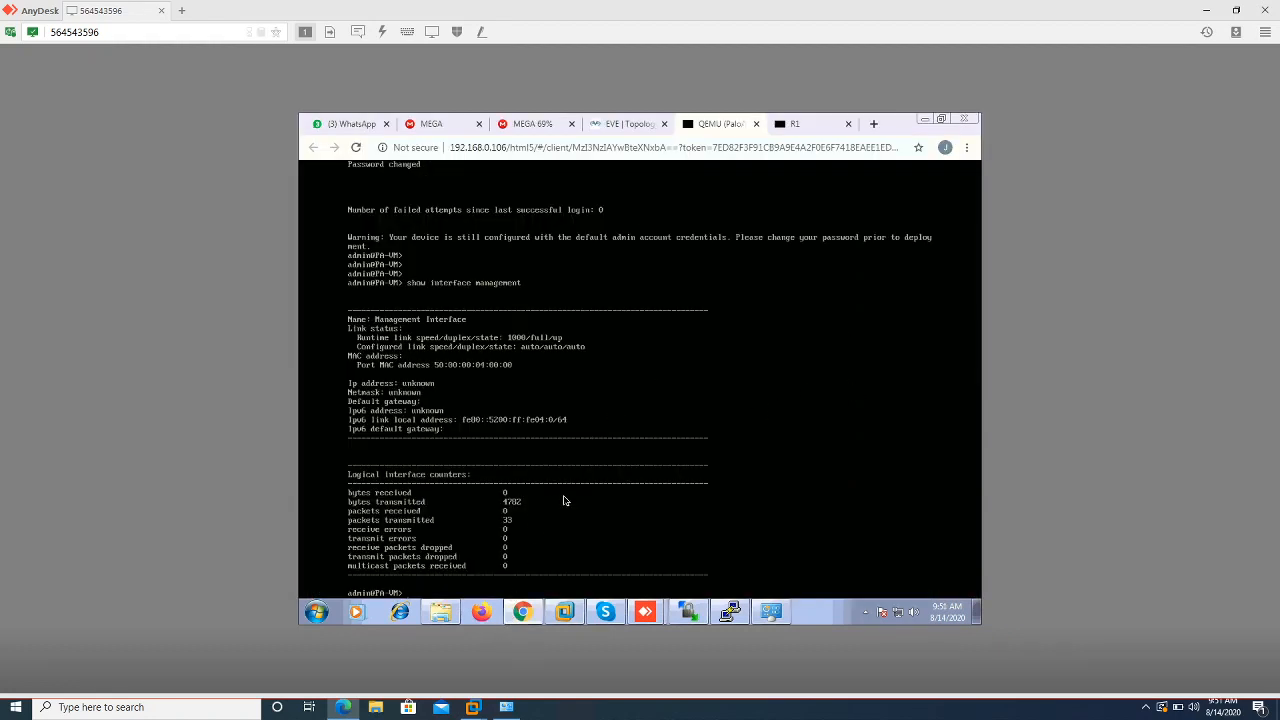
key("Return")
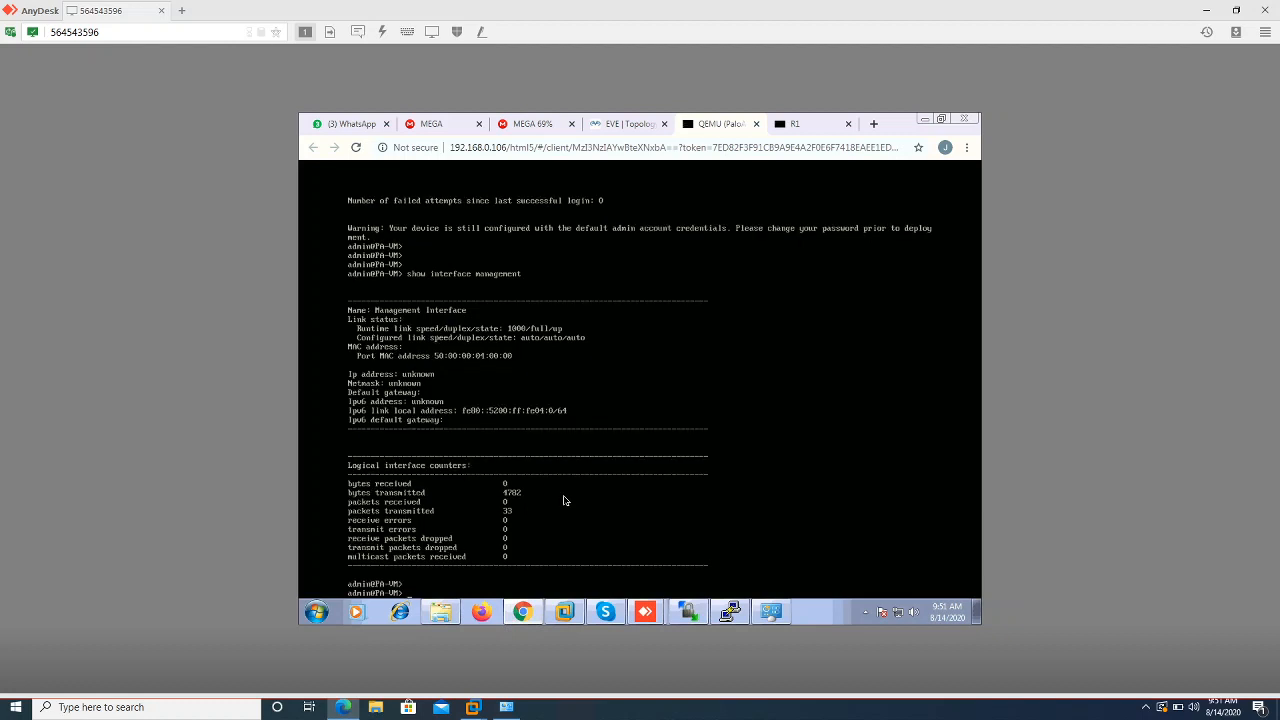
key("Return")
key("Return")
key("Up")
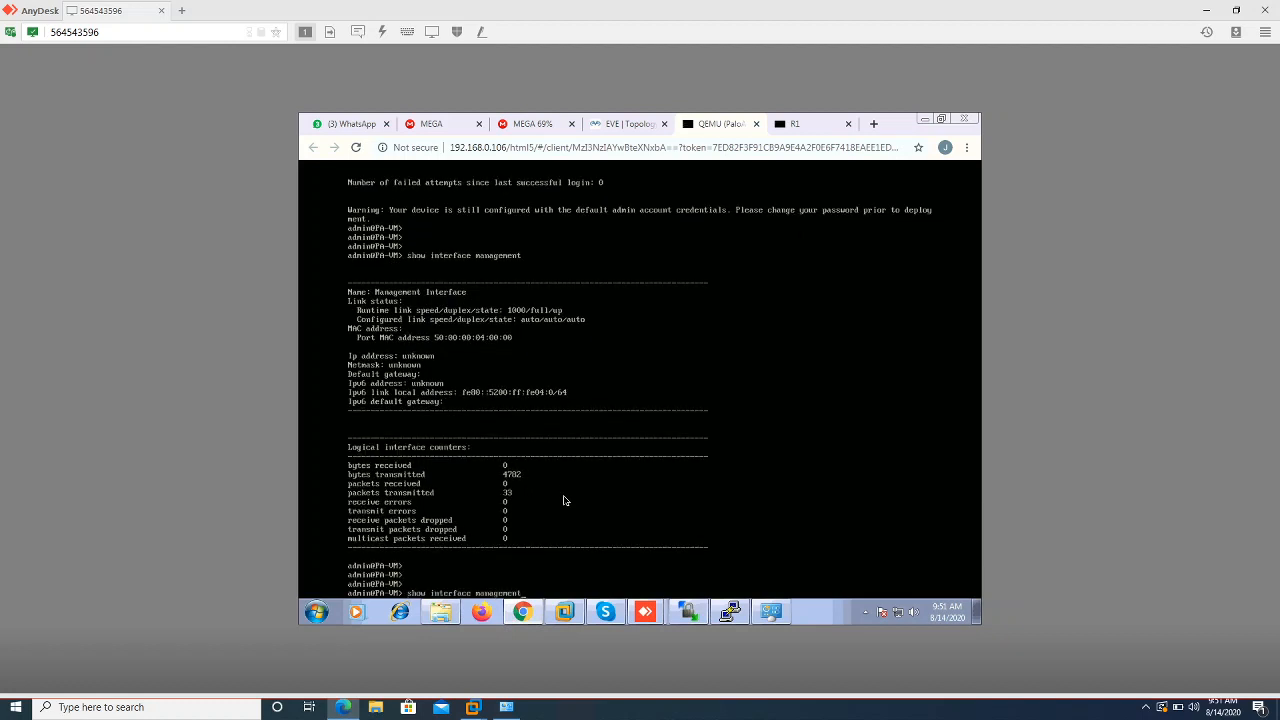
key("Return")
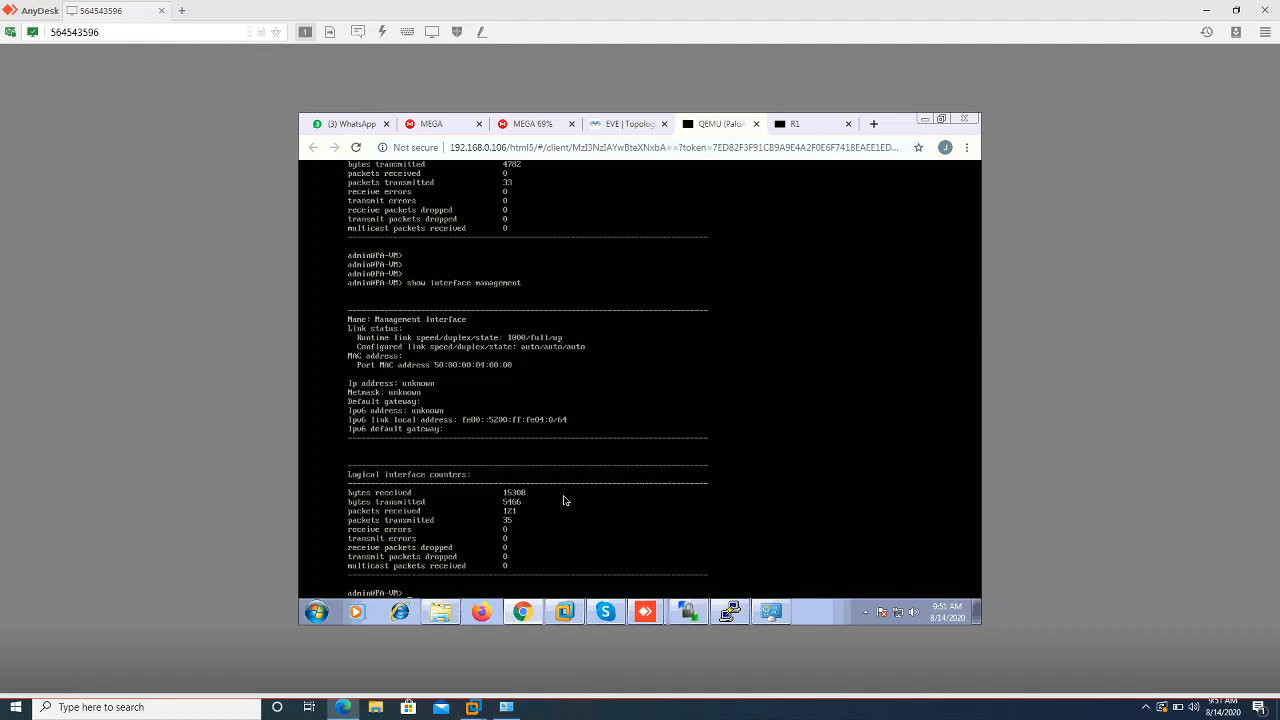
key("Return")
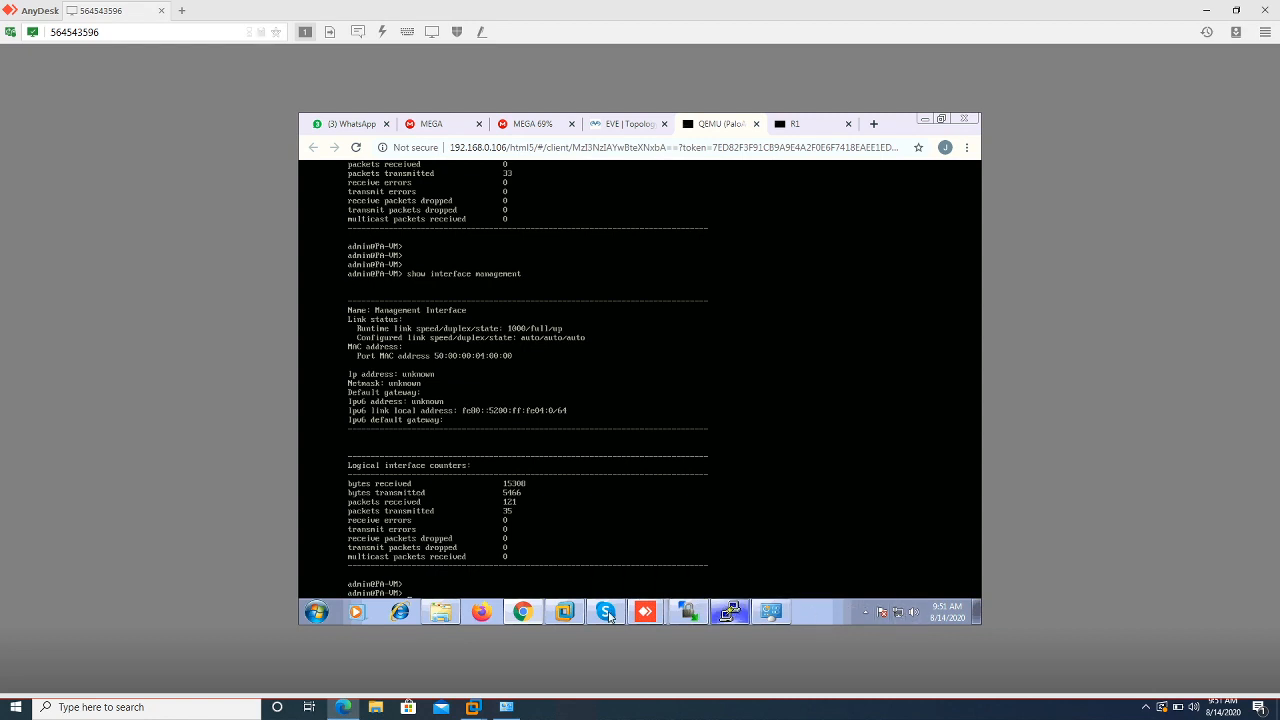
left_click(566, 614)
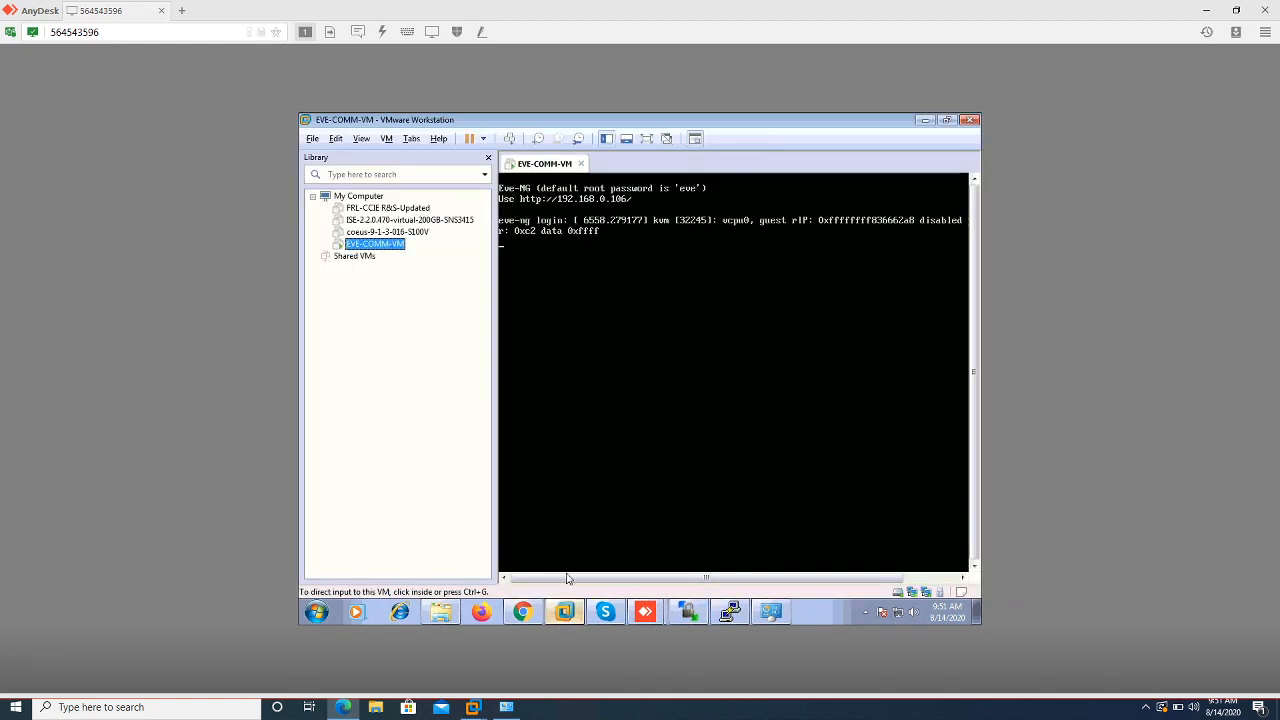
Set EVE-COMM-VM's Network Adapter 2 to Custom: VMnet1 (Host-only) and save
left_click(926, 592)
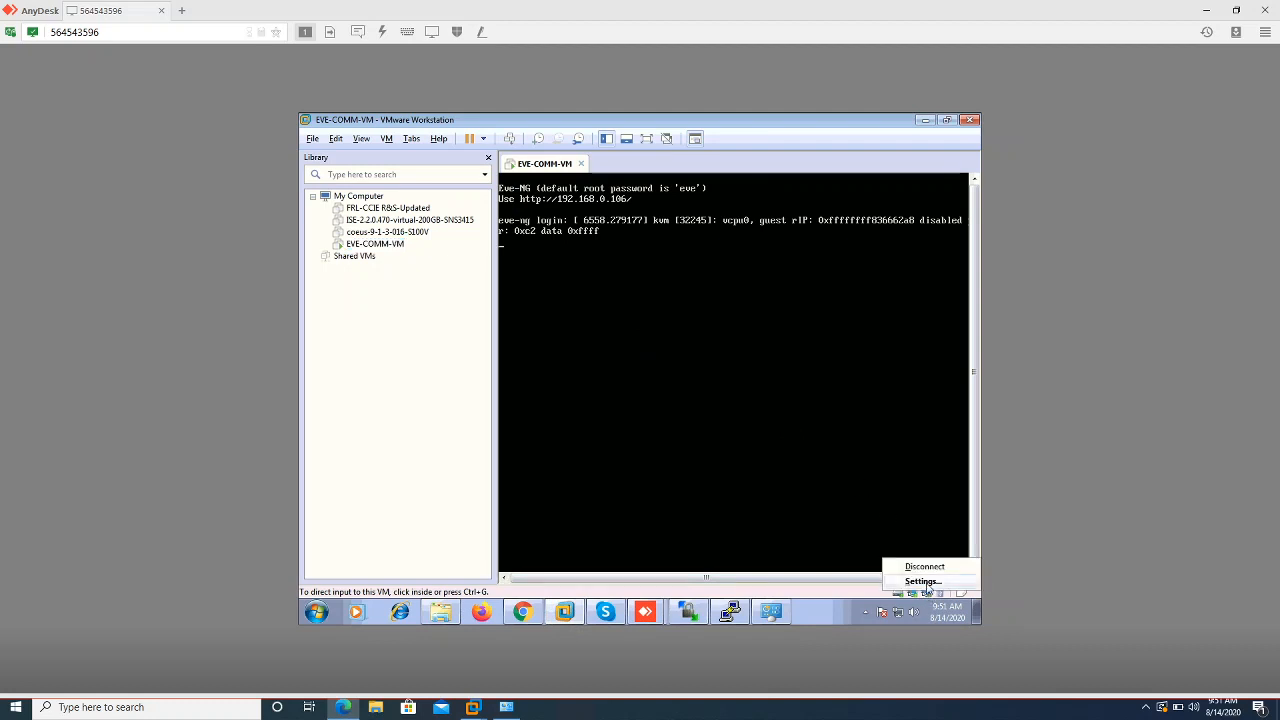
left_click(922, 581)
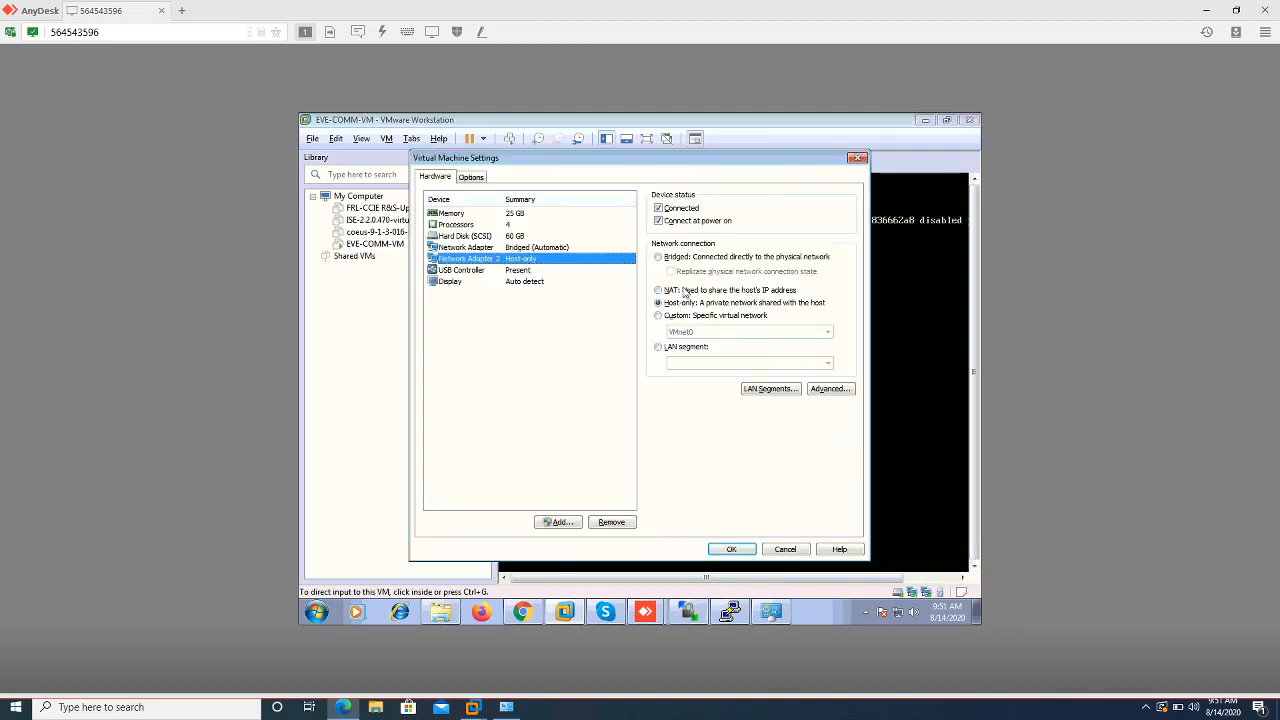
left_click(677, 318)
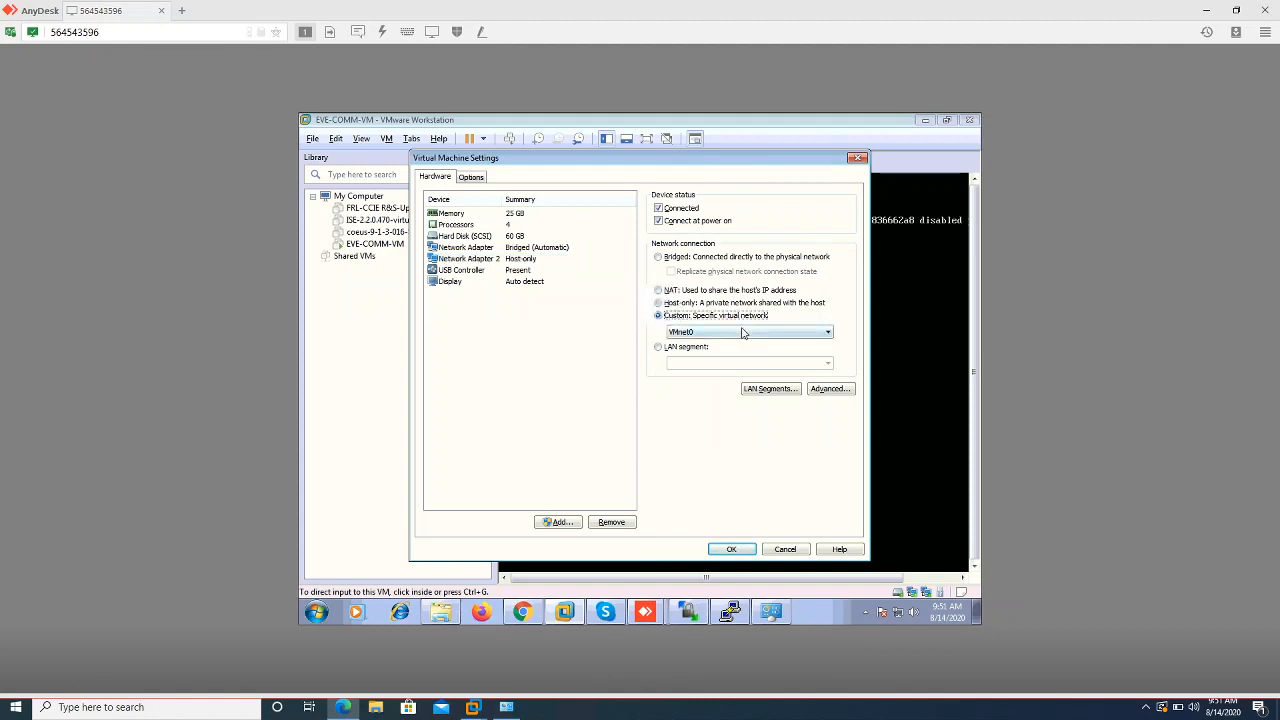
left_click(827, 332)
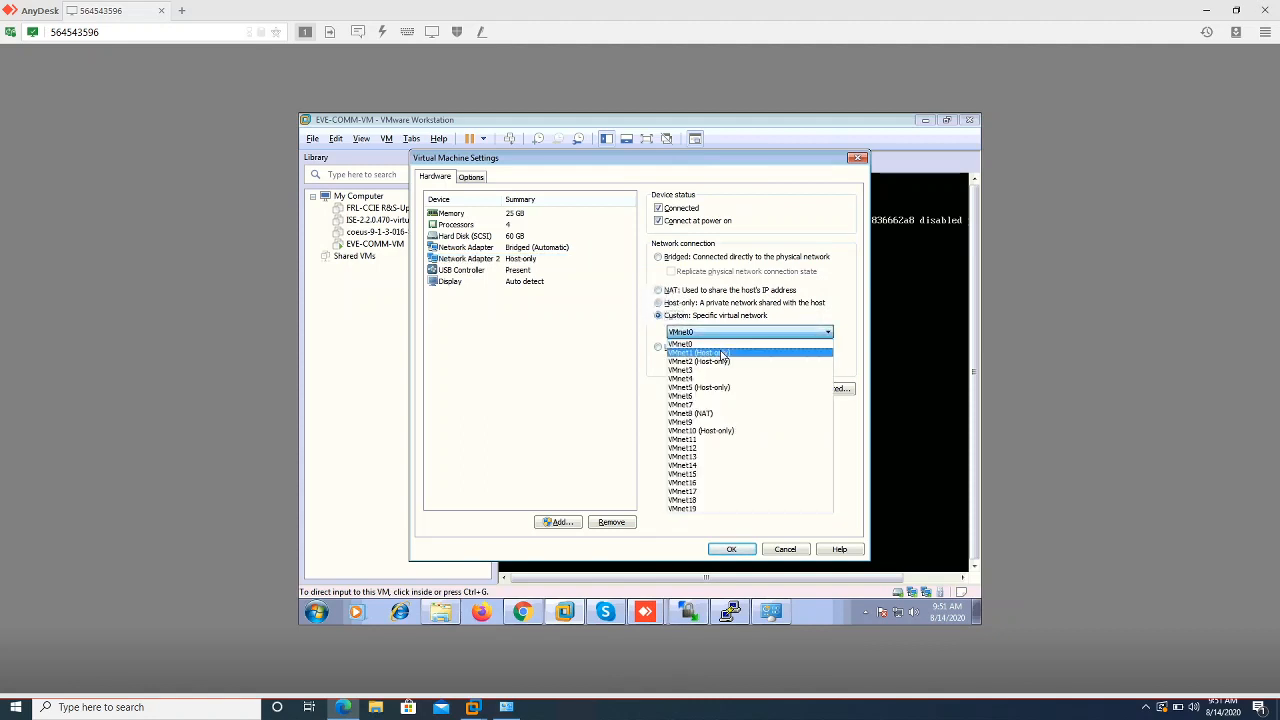
left_click(722, 354)
left_click(732, 549)
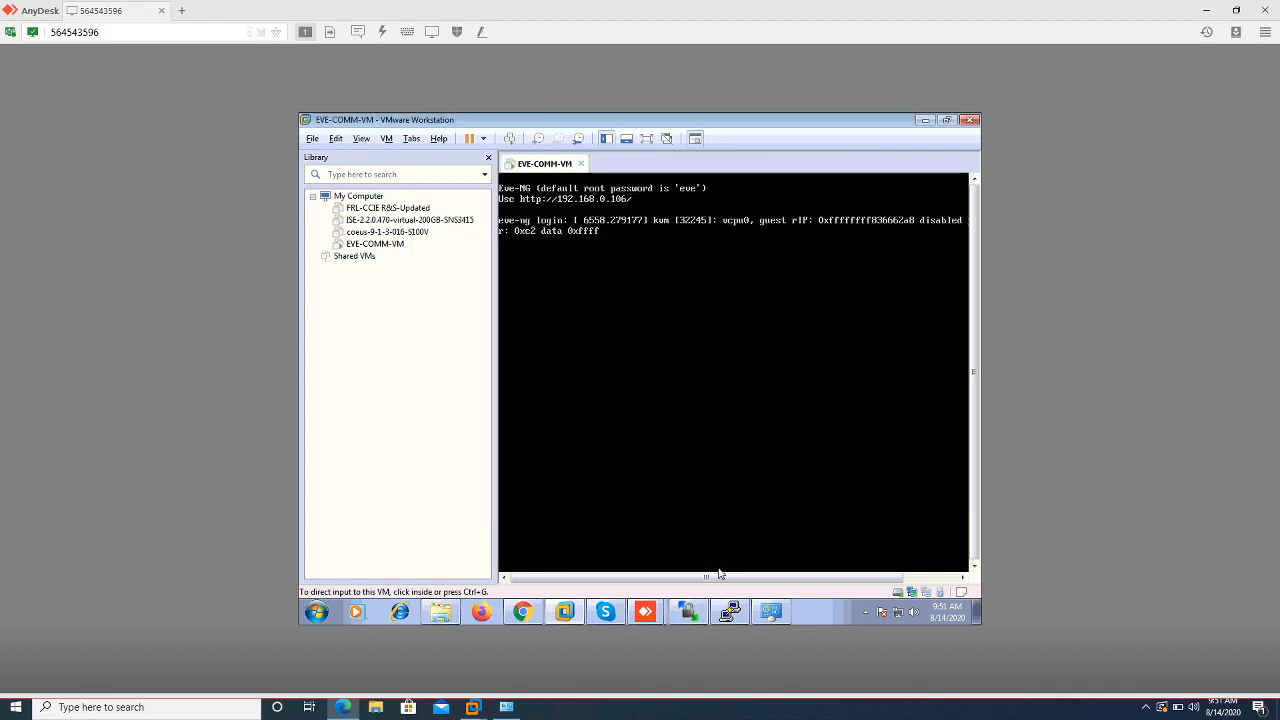
Rerun 'show interface management' repeatedly, seeing the IP stay unknown, and begin typing 'request restart system'
left_click(515, 618)
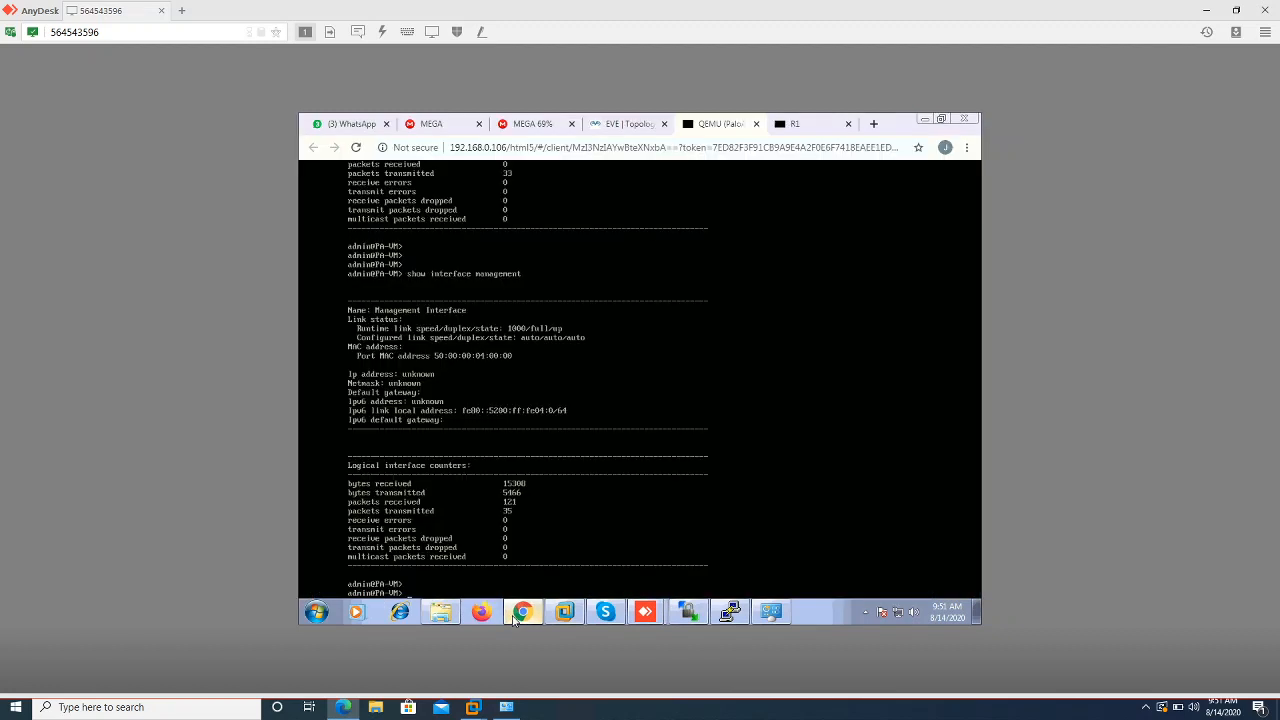
key("Return")
key("Return")
key("Return")
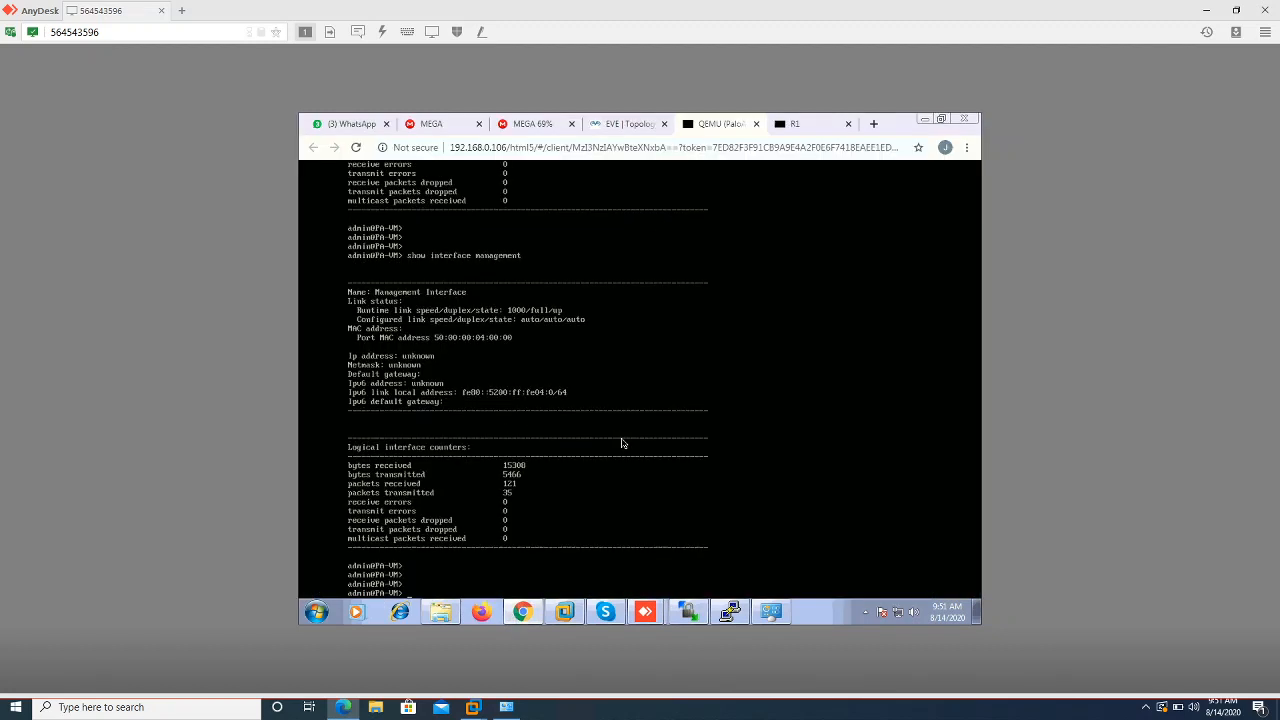
key("Up")
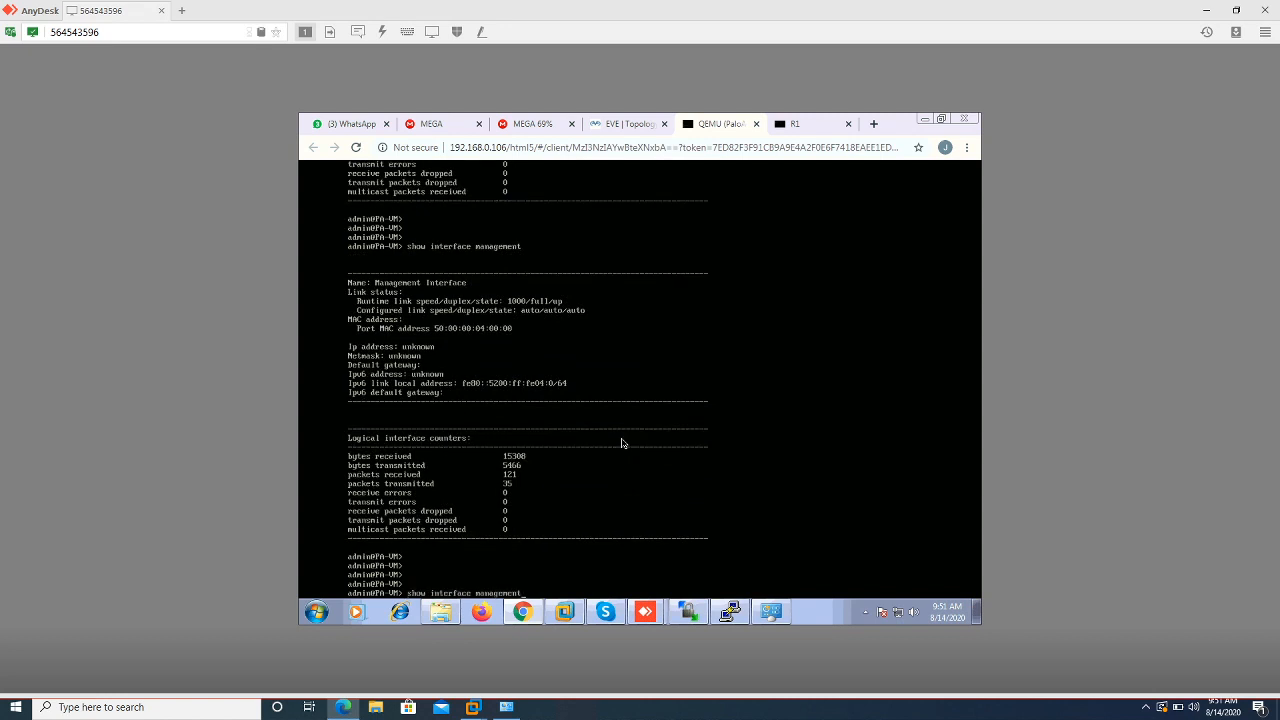
key("Return")
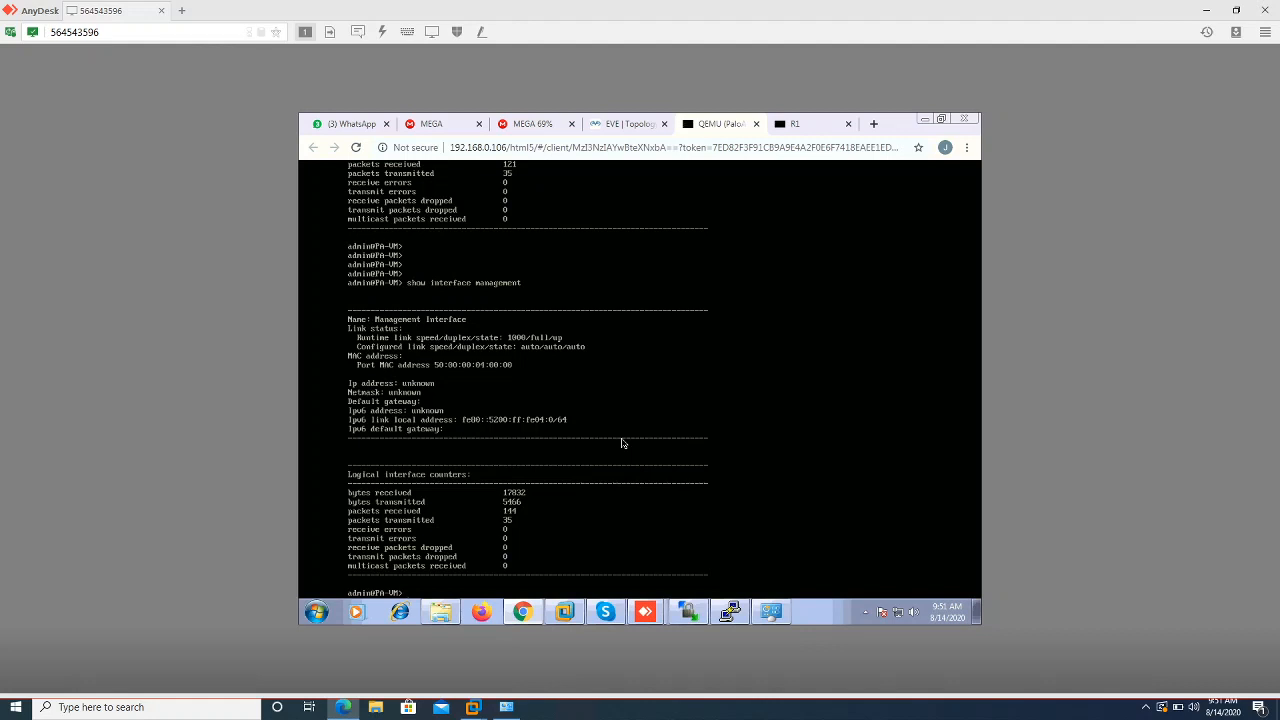
key("Up")
key("Return")
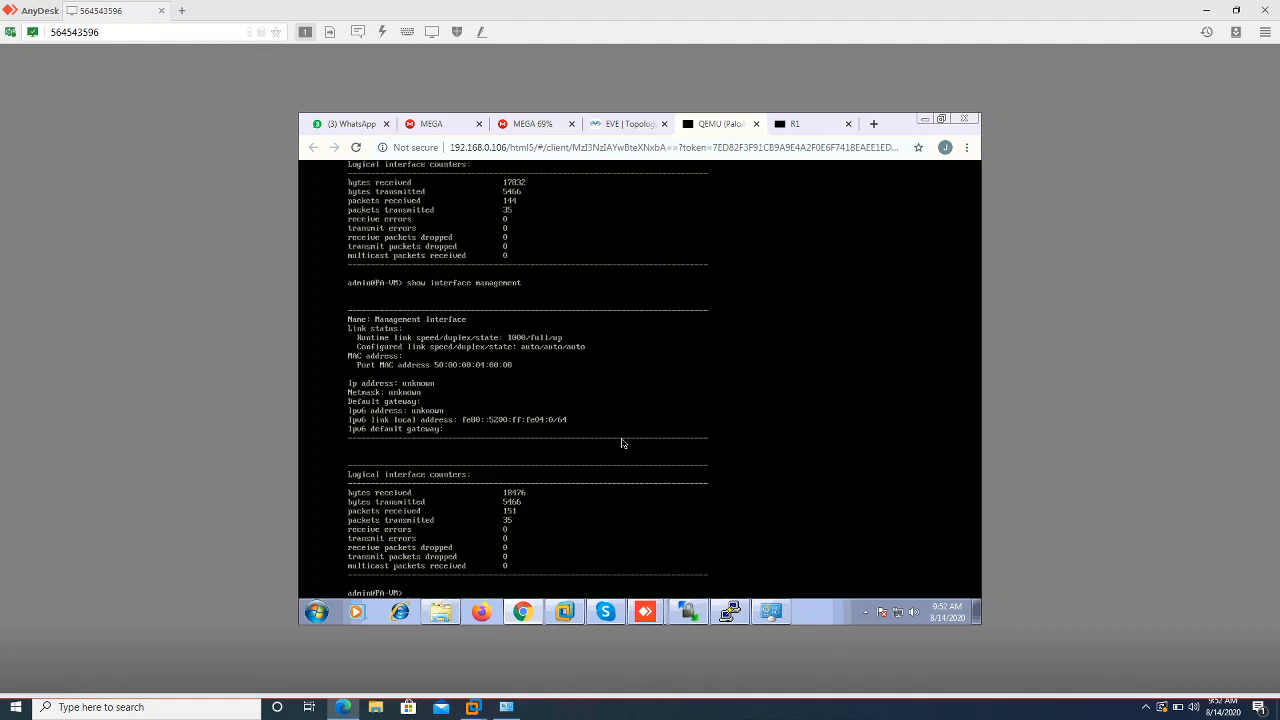
key("Up")
key("Return")
key("Up")
key("Return")
key("Return")
key("Up")
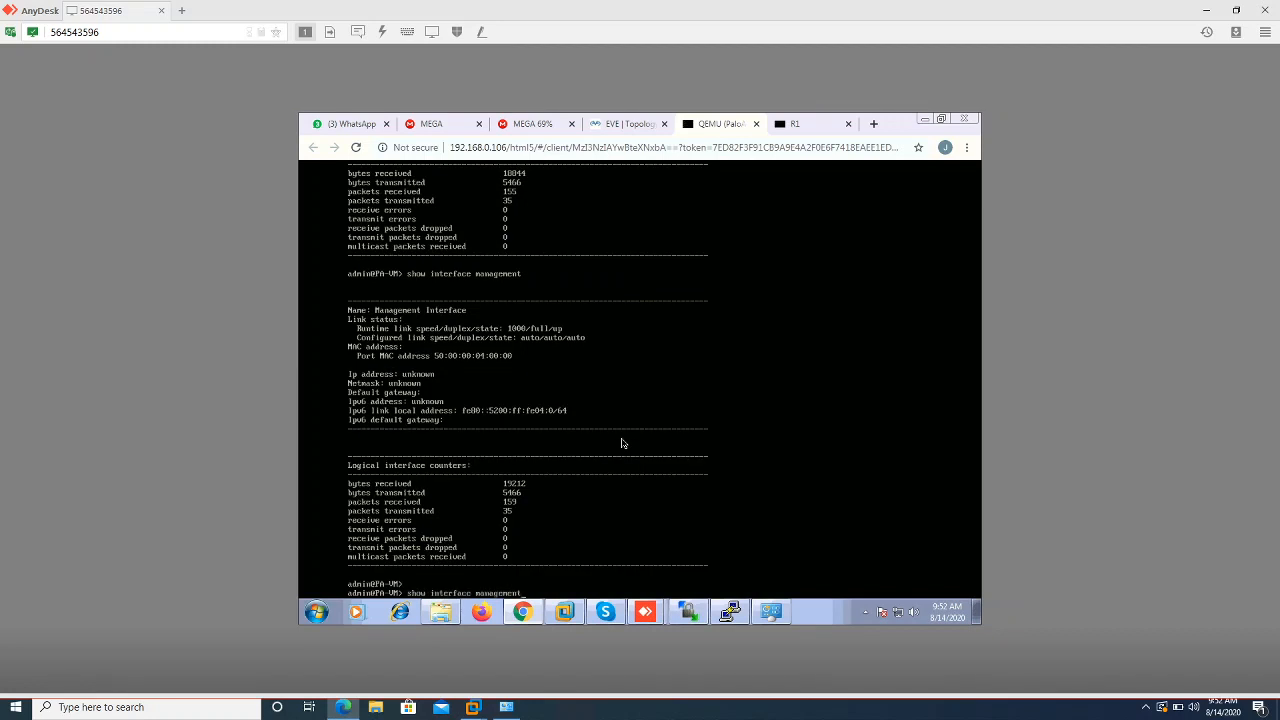
key("Return")
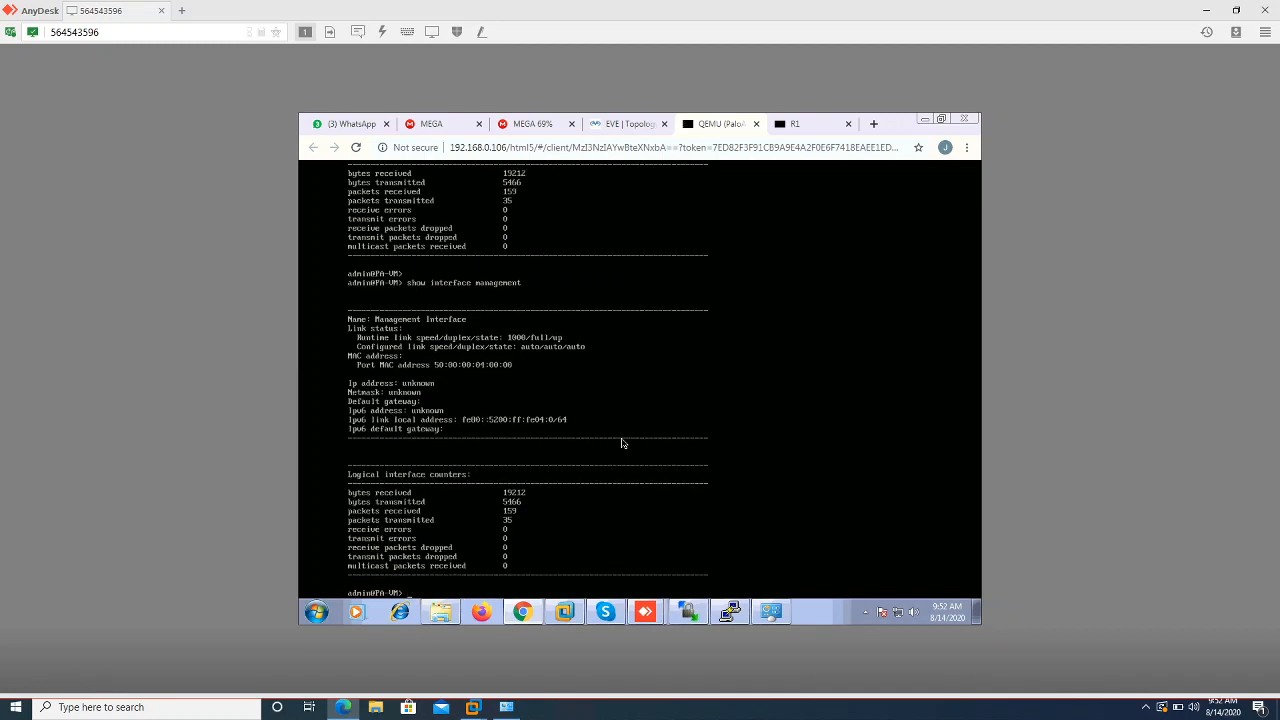
key("Up")
key("Return")
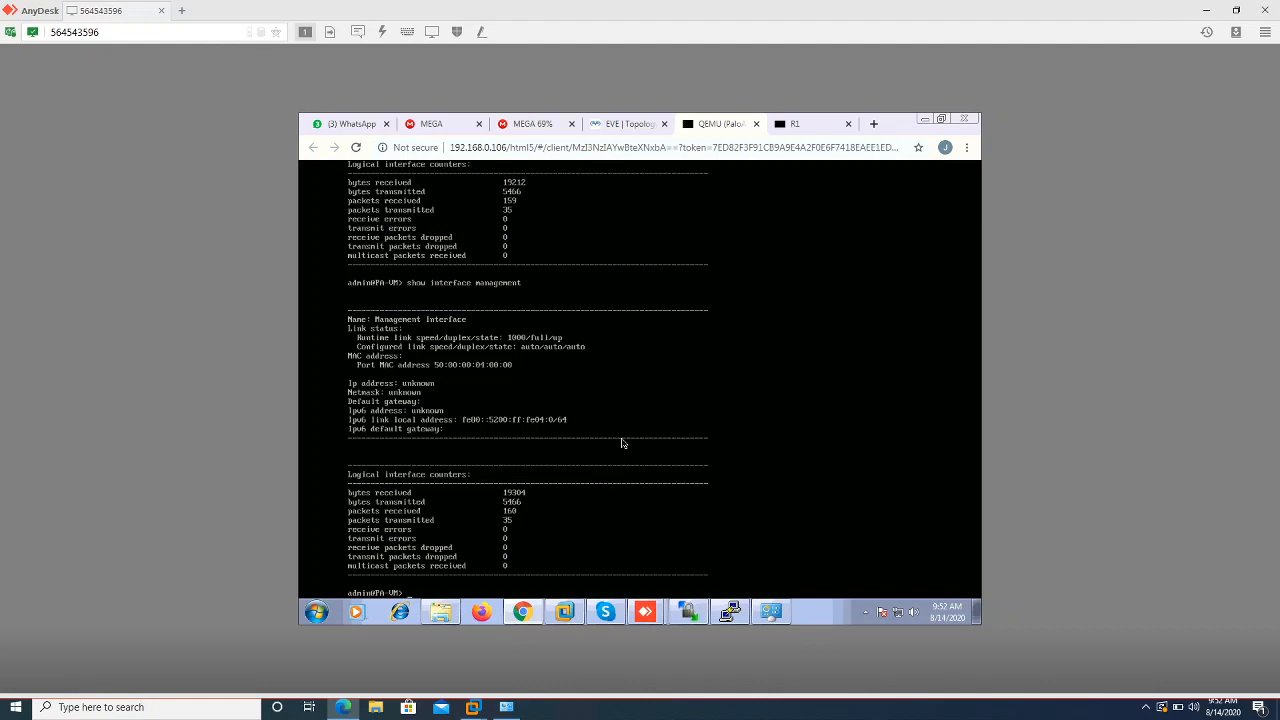
type("equest restart syste")
Run 'request restart system' and confirm with y to reboot the firewall
type("m")
key("Return")
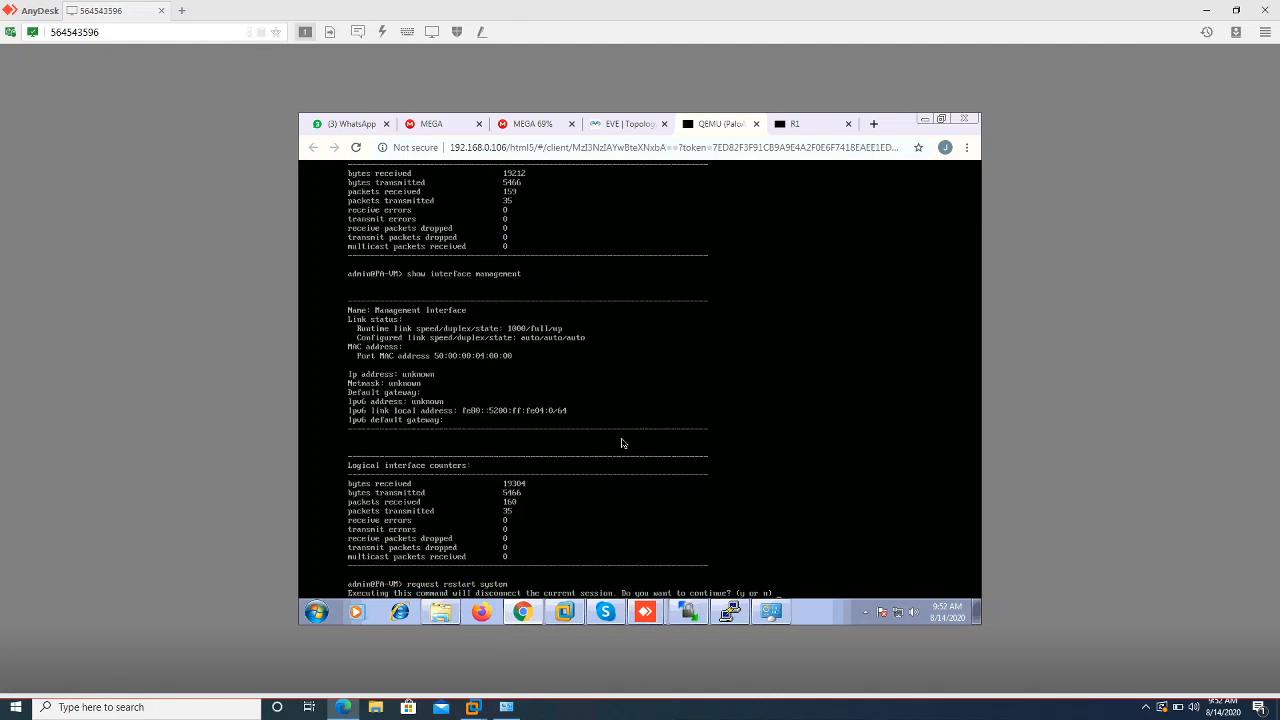
key("y")
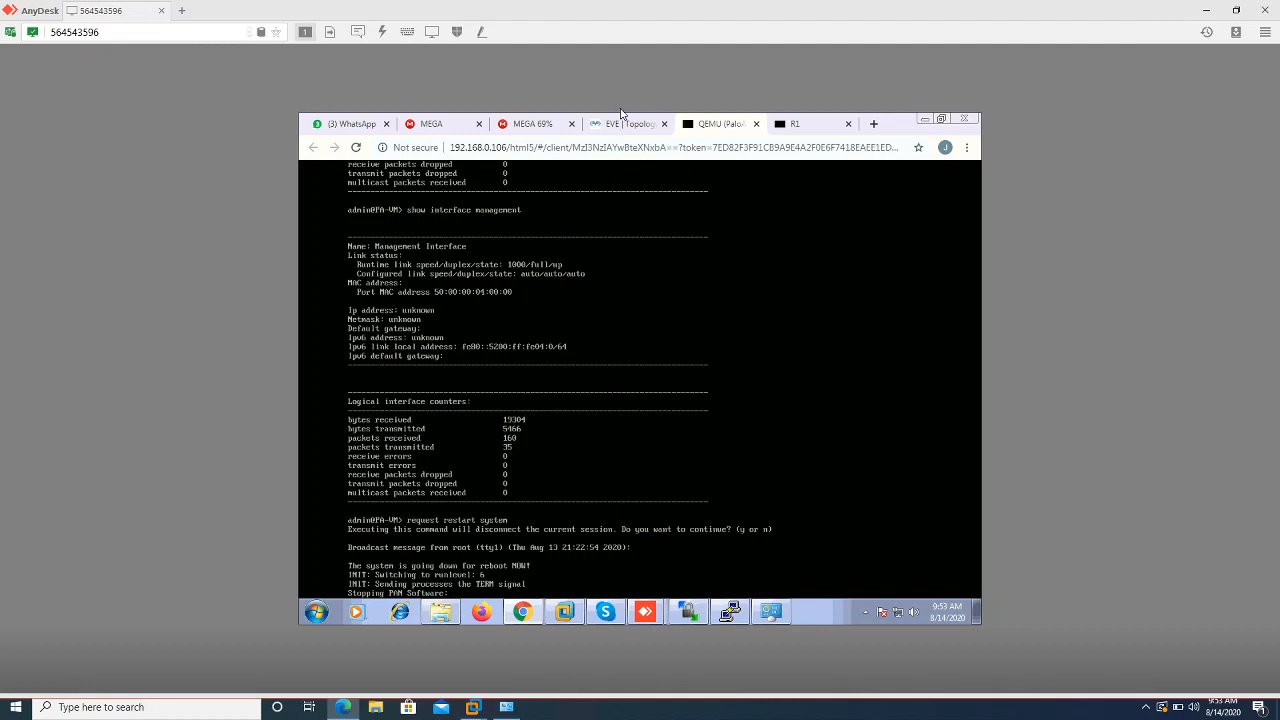
Stop all nodes from the topology's More actions menu and close the PA LAB
left_click(621, 124)
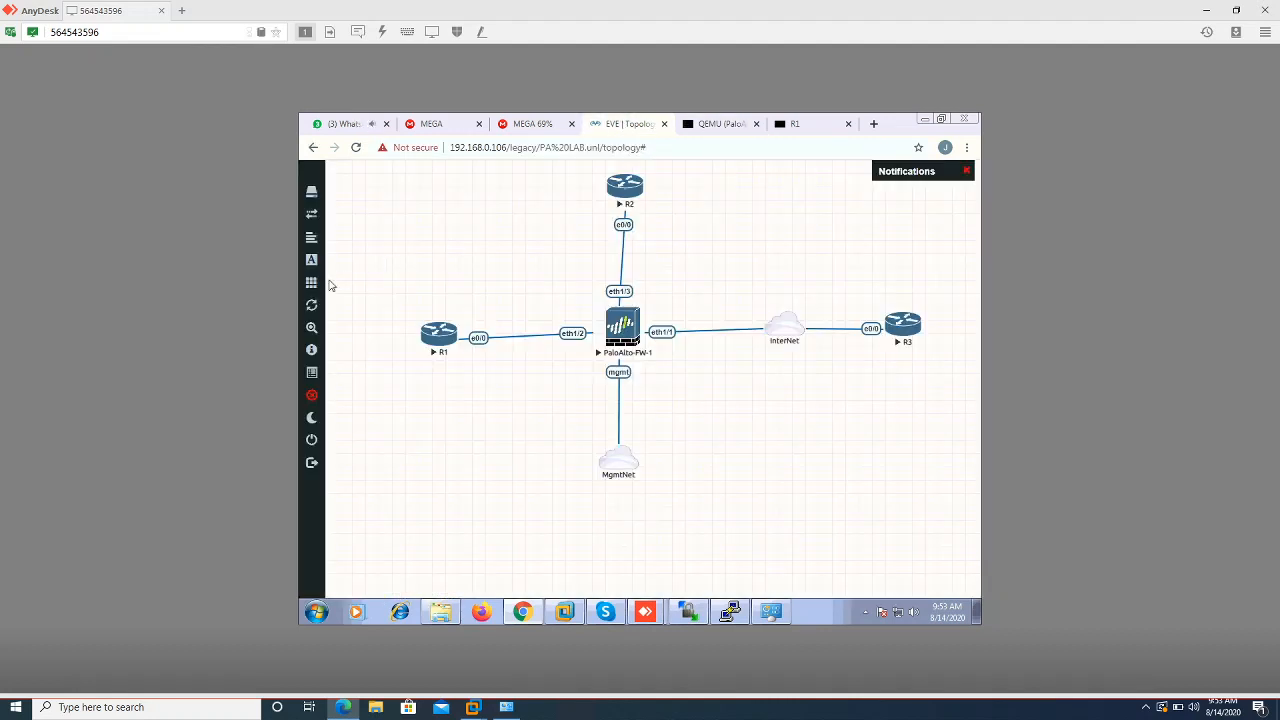
mouse_move(311, 285)
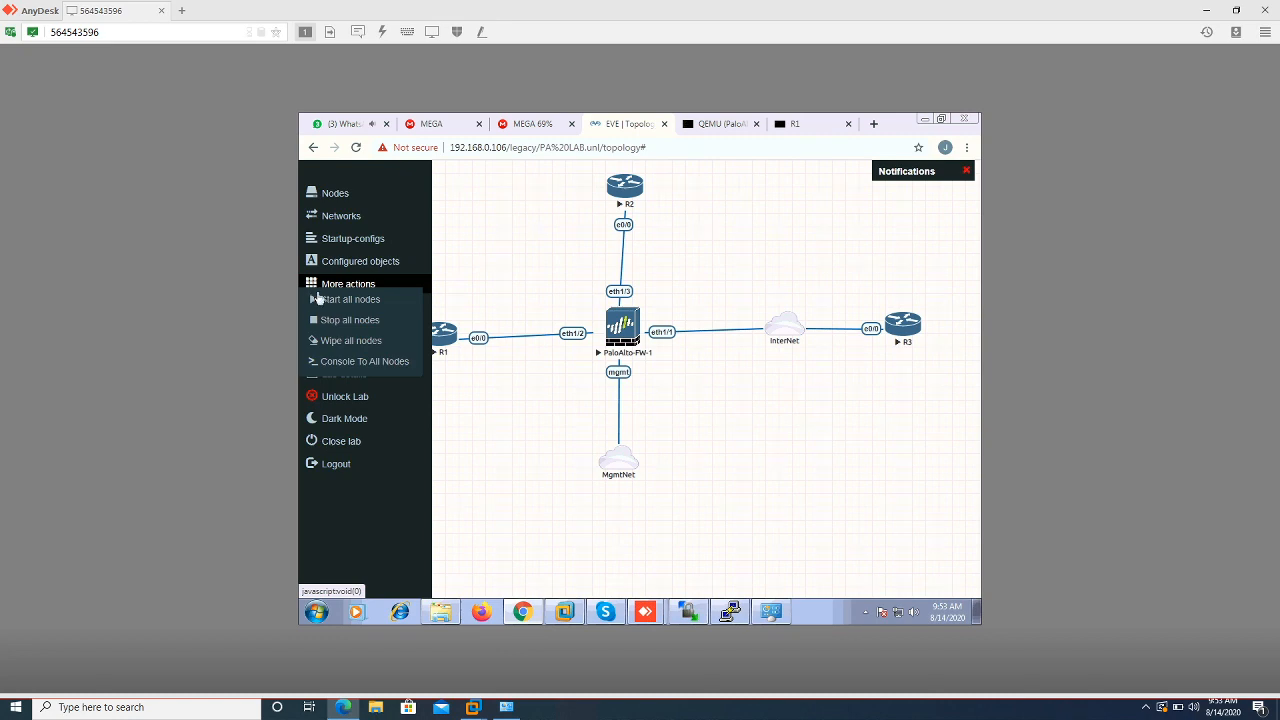
left_click(330, 324)
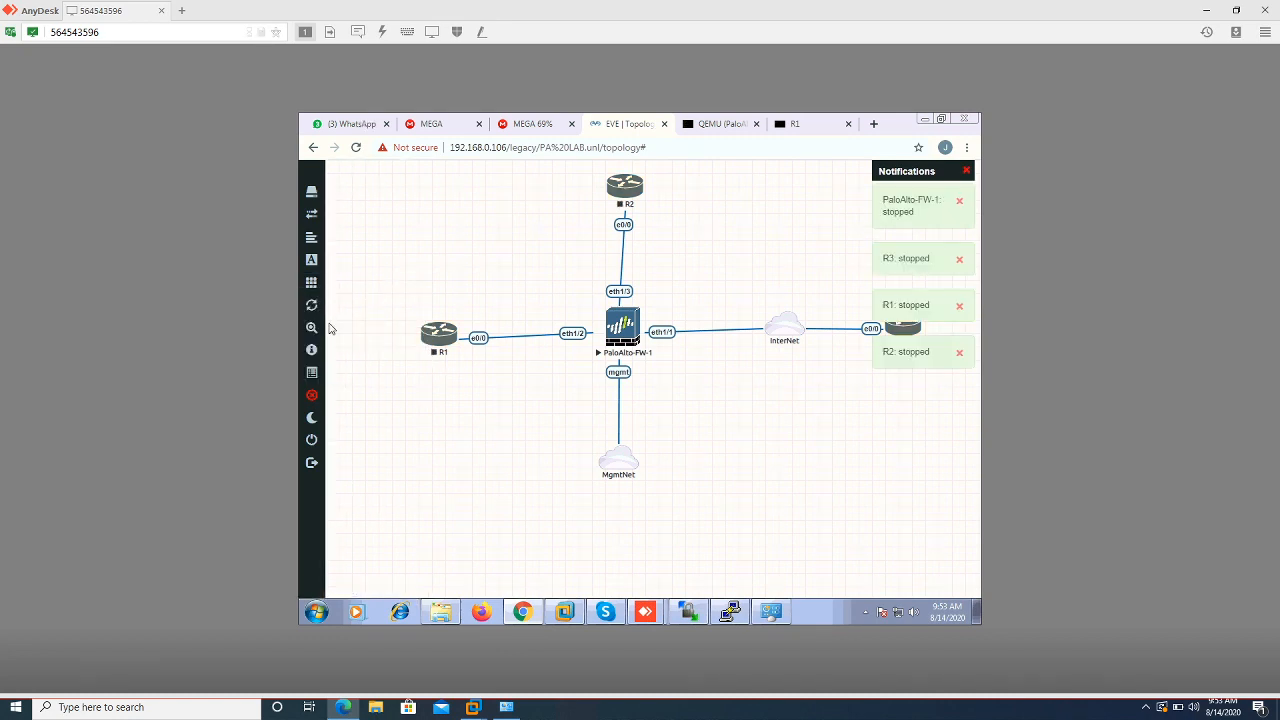
left_click(316, 447)
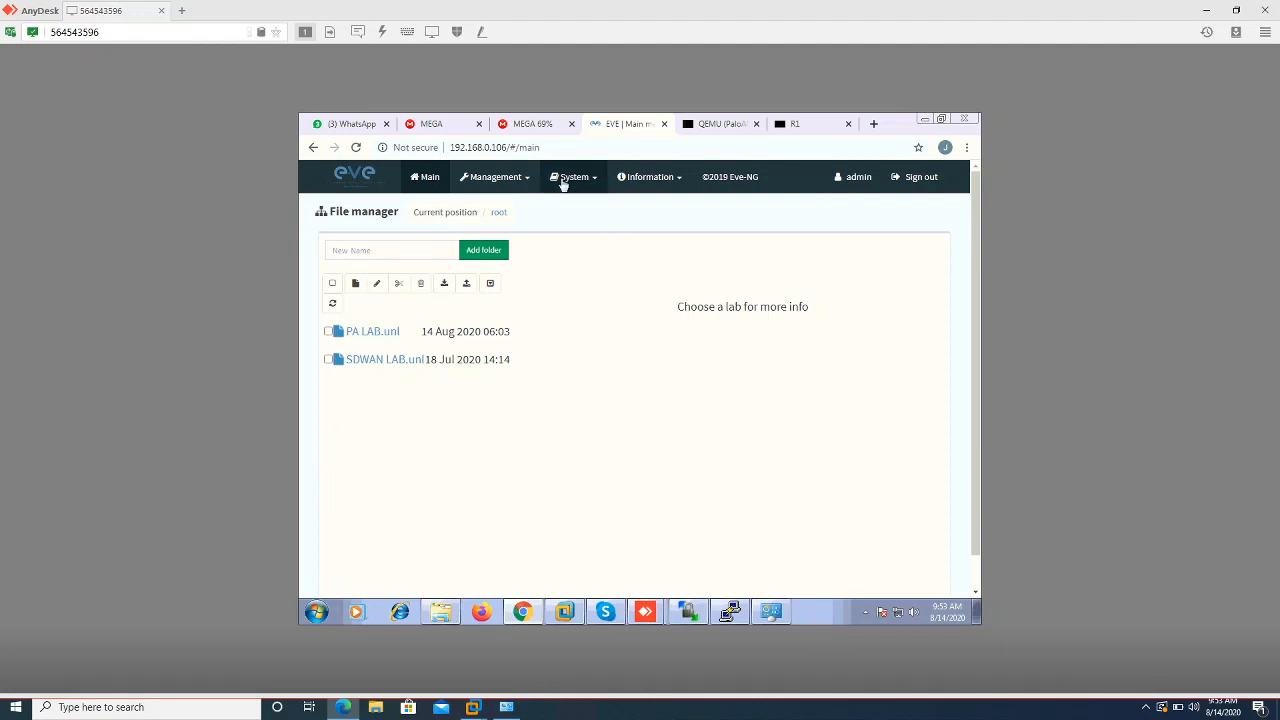
Open EVE-NG's User management page to review the single admin account, glancing at the PaloAlto-FW tab
left_click(508, 178)
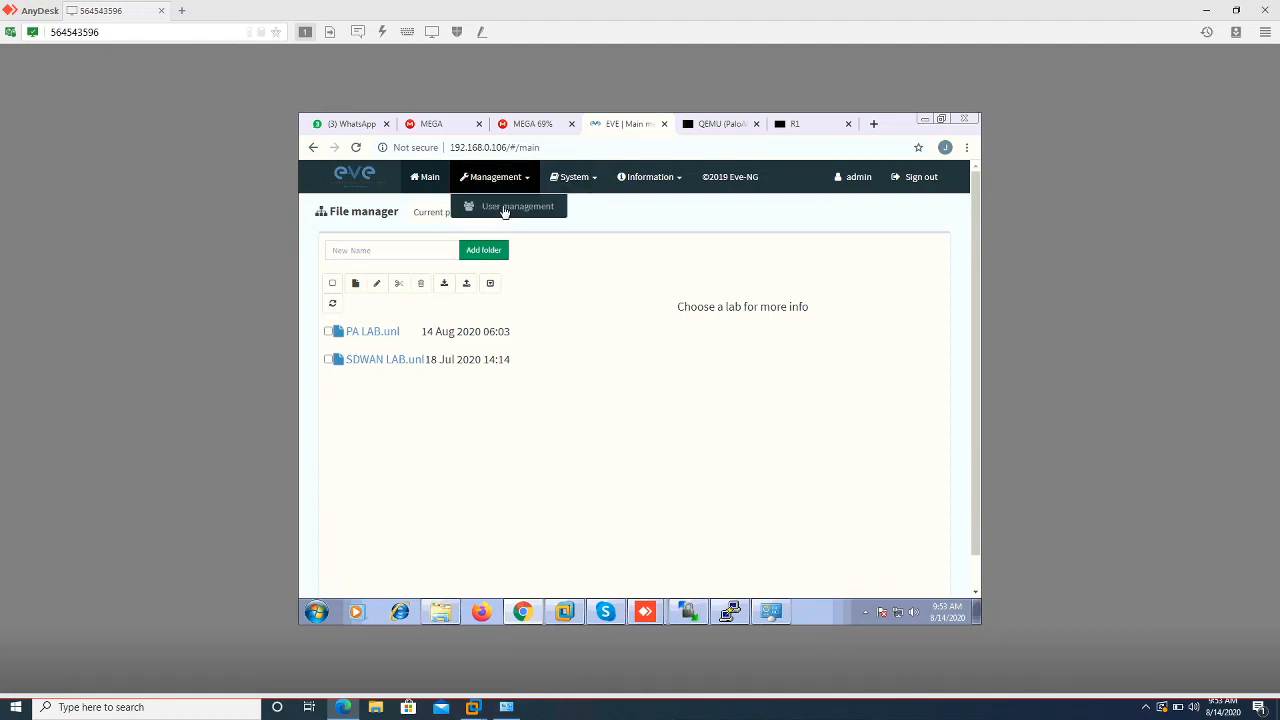
left_click(505, 208)
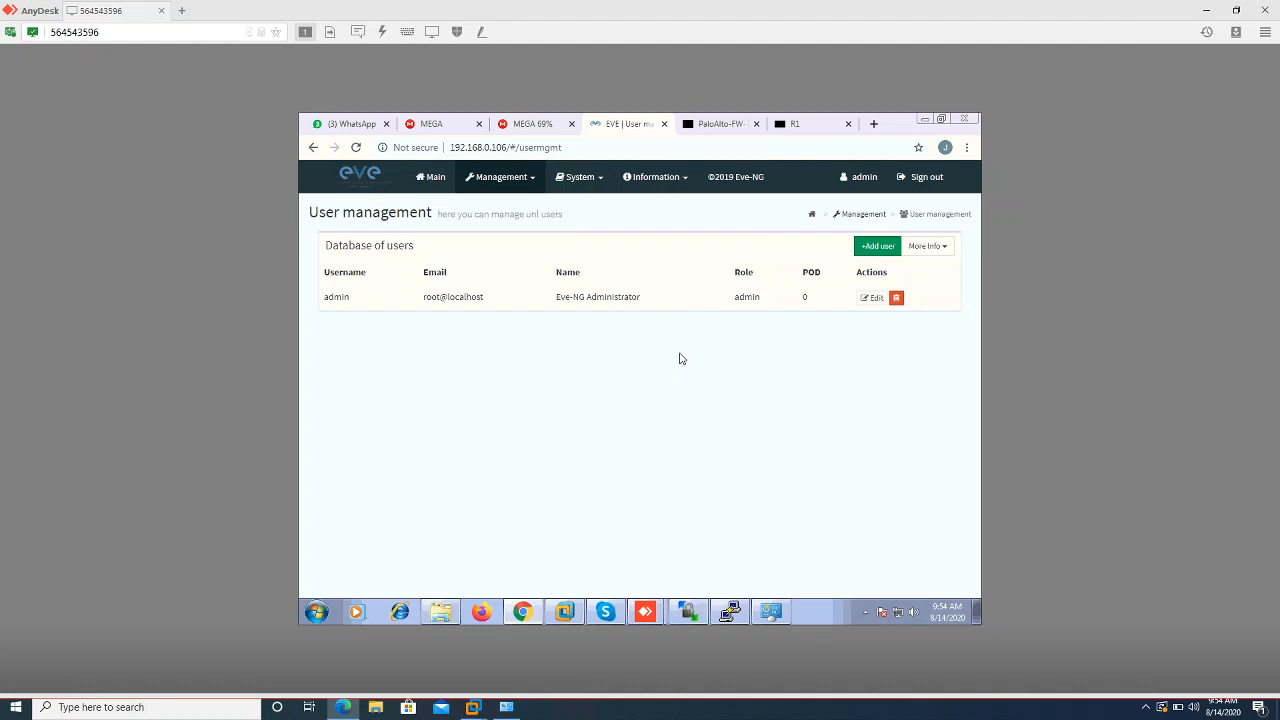
left_click(714, 124)
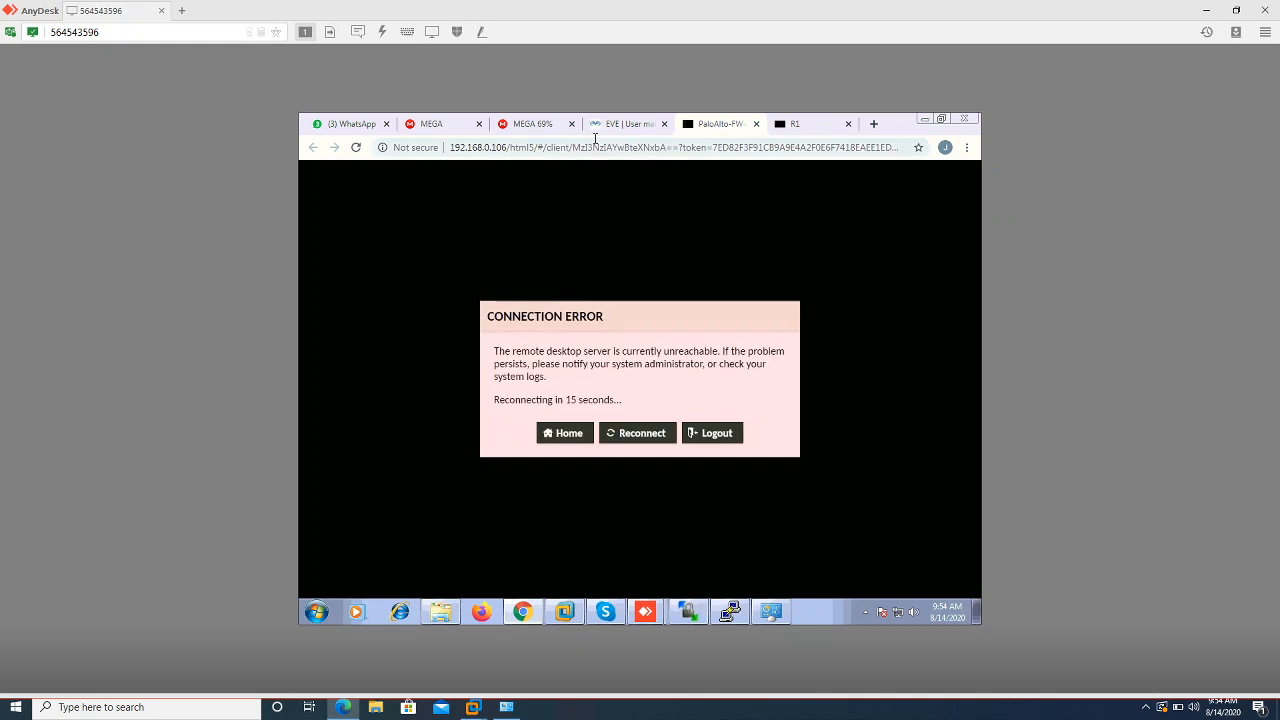
left_click(605, 124)
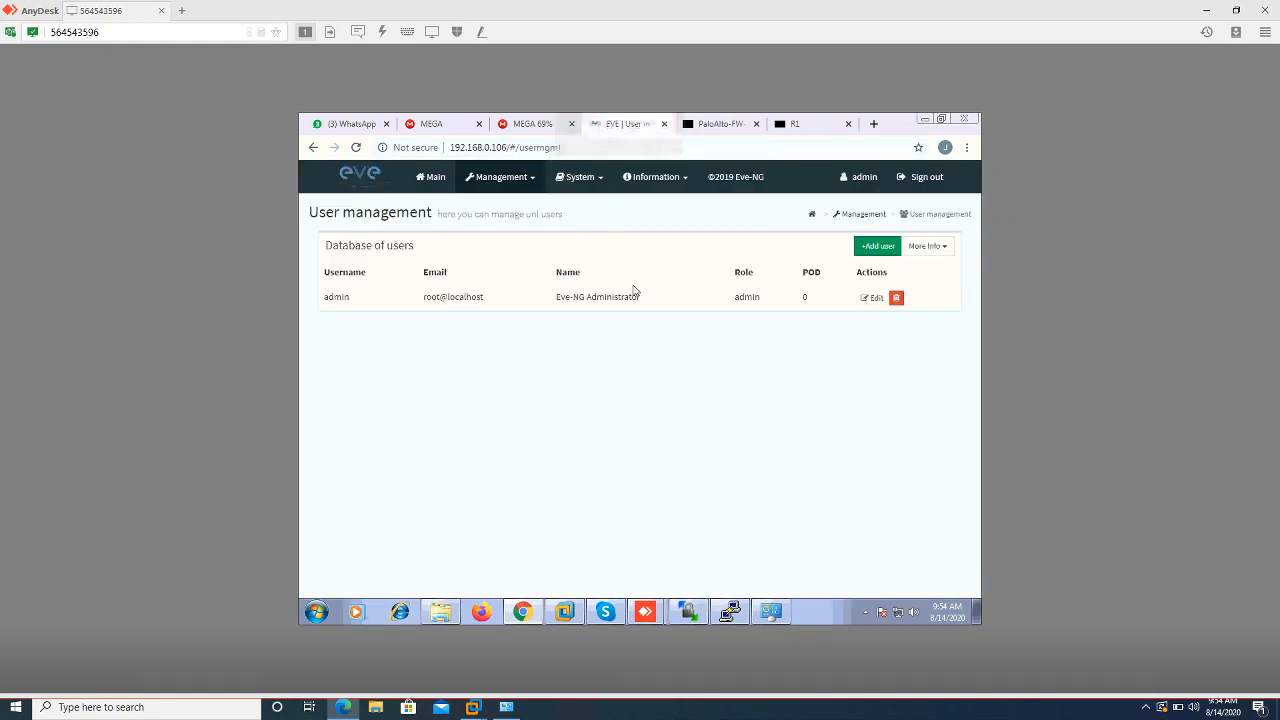
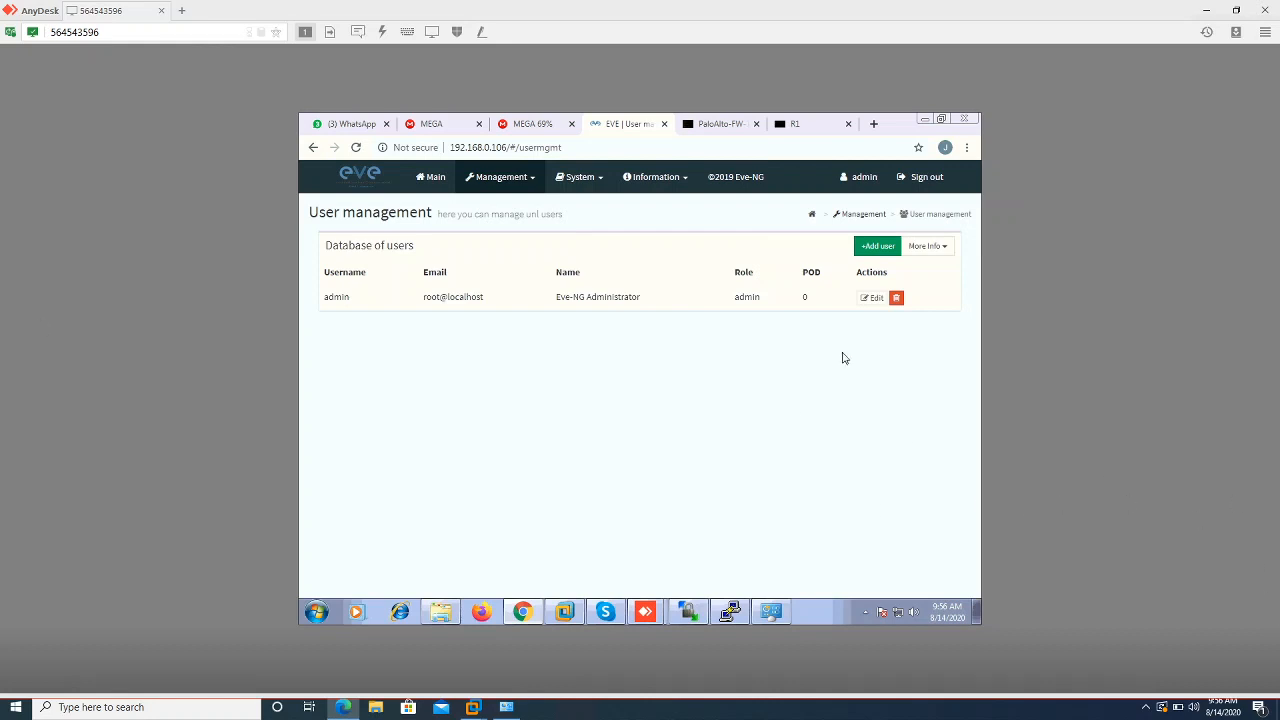
Start a new user named student1 and enter its password and confirmation
left_click(872, 249)
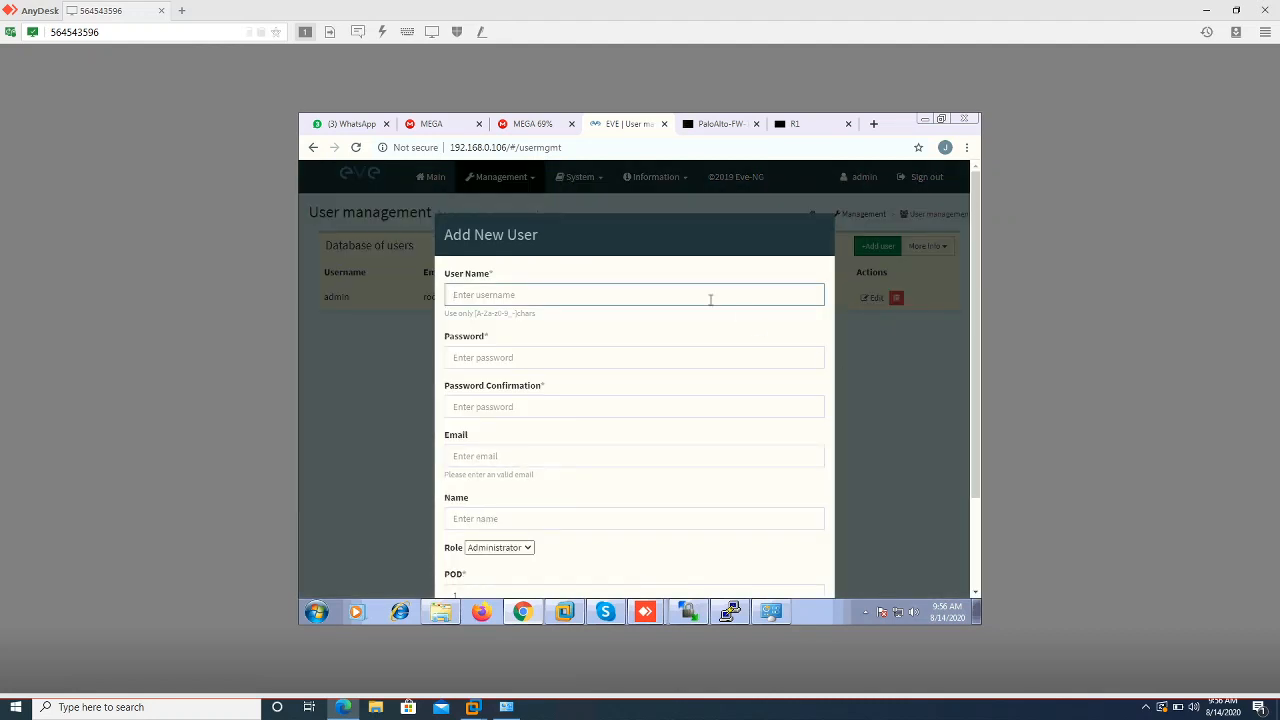
type("student1")
left_click(689, 363)
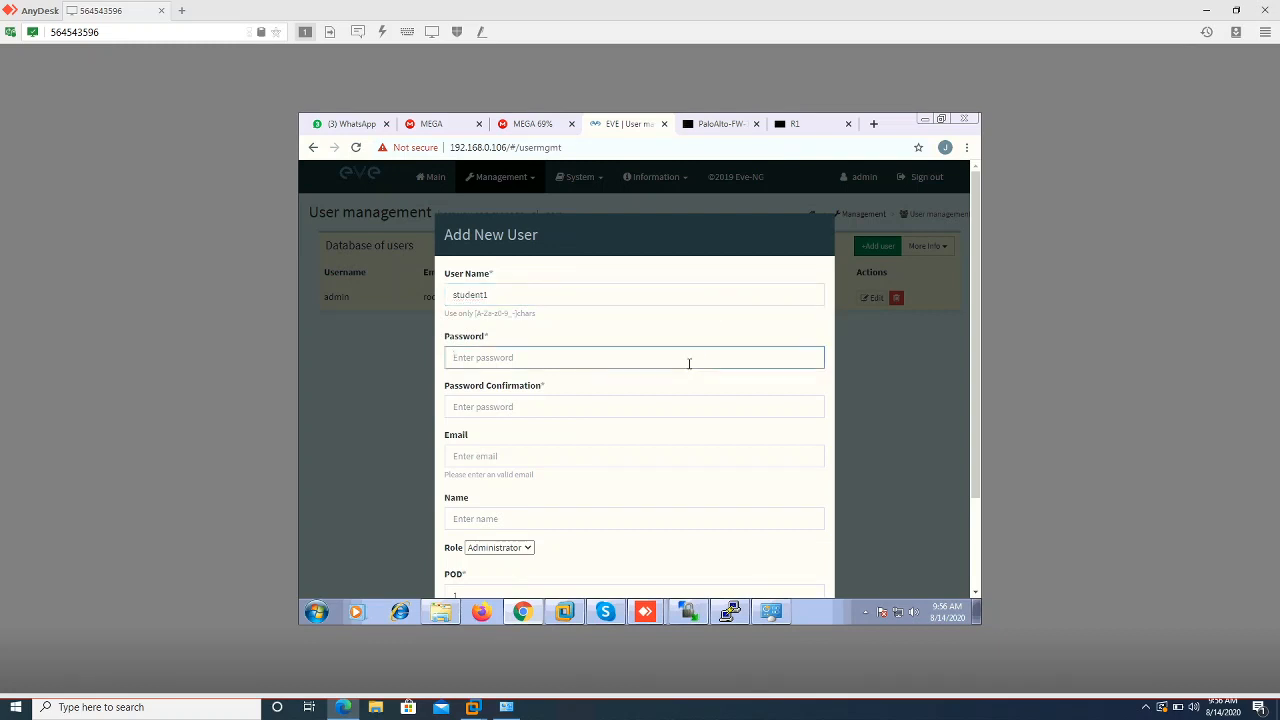
type("••••••••")
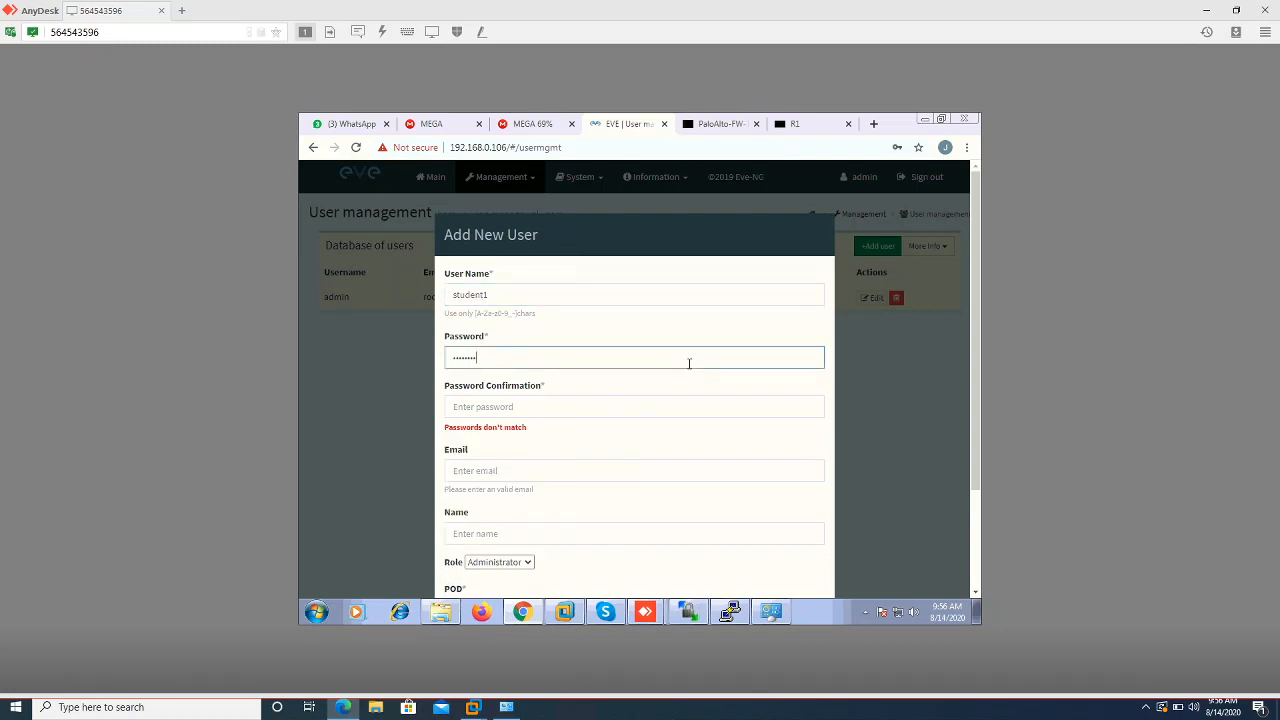
left_click(607, 404)
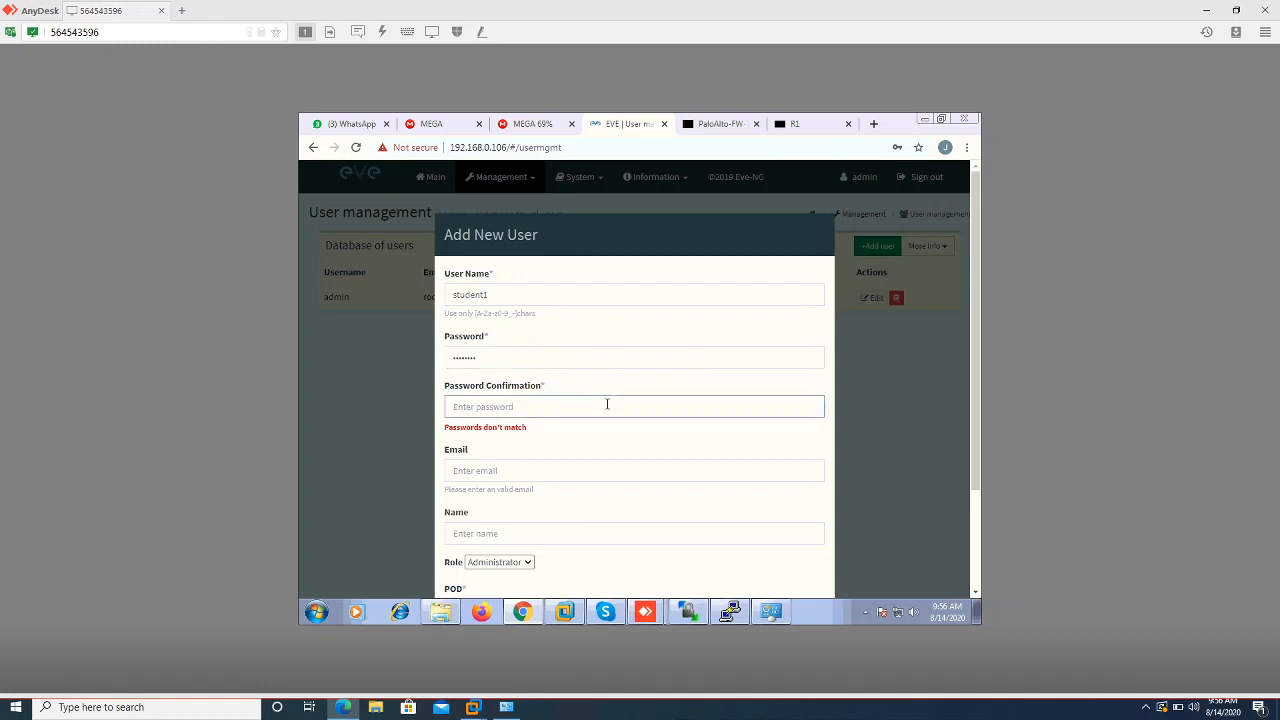
type("•••")
type("***")
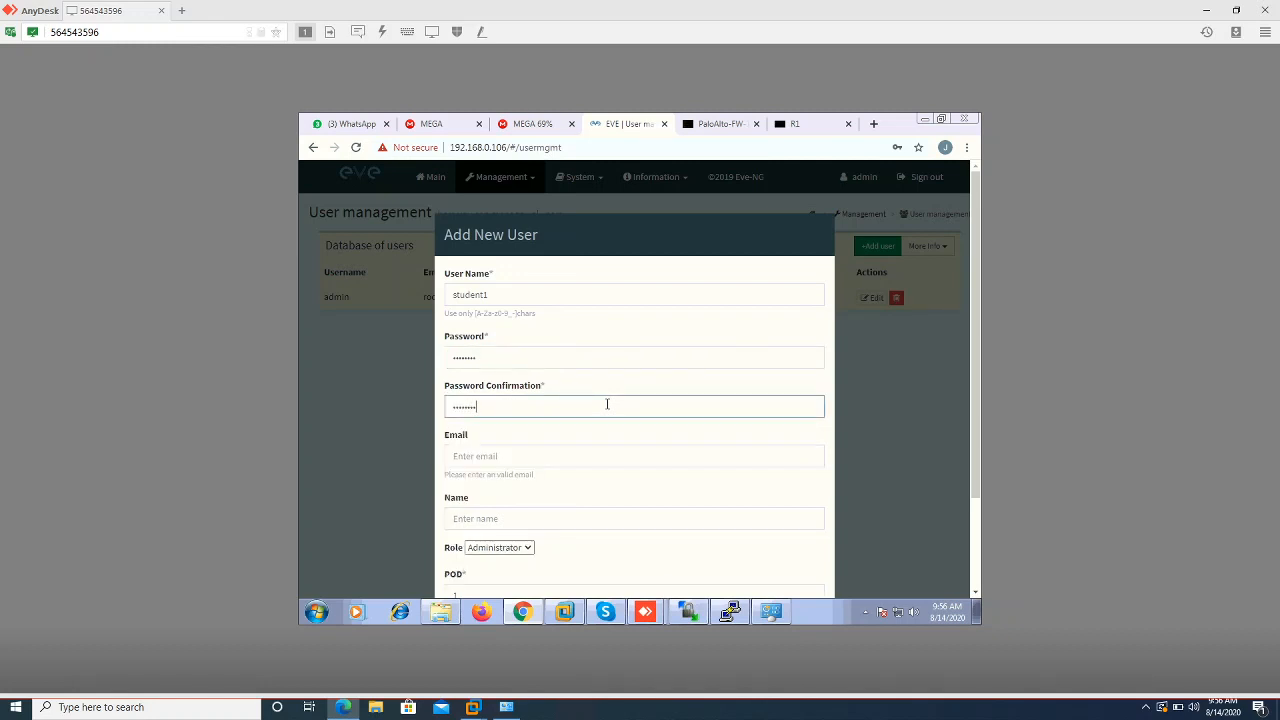
left_click(559, 457)
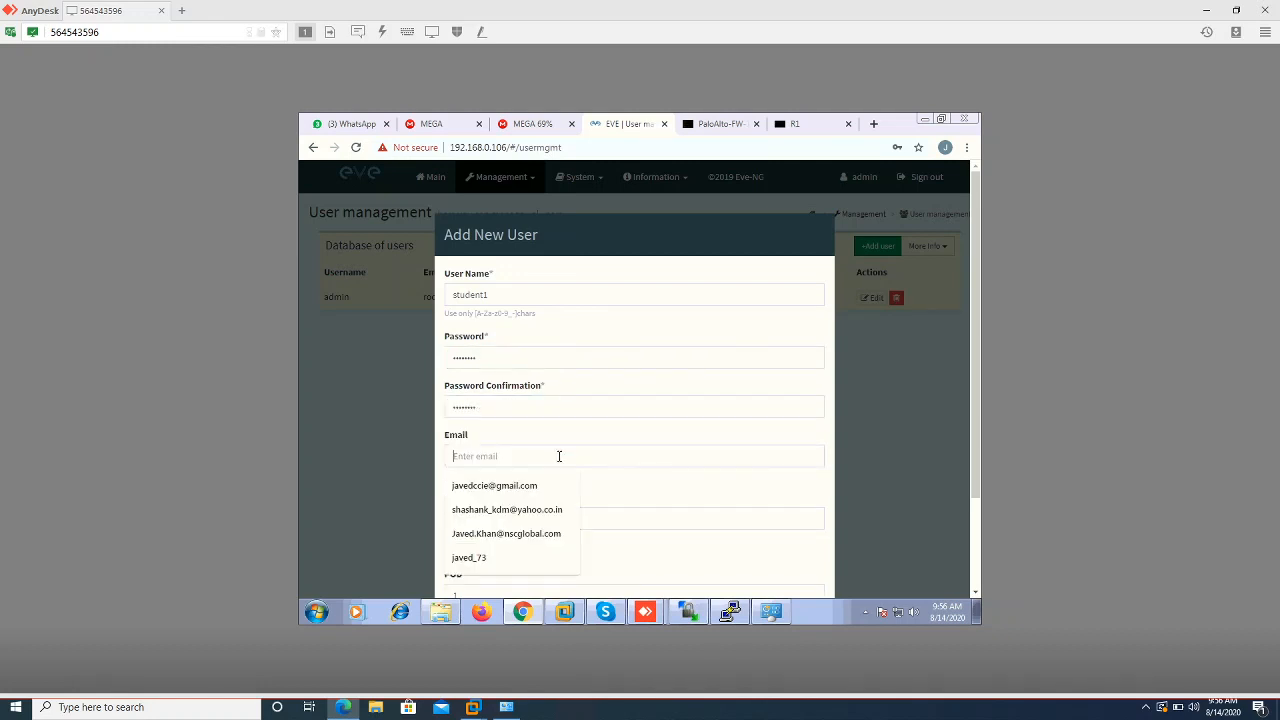
type("stu")
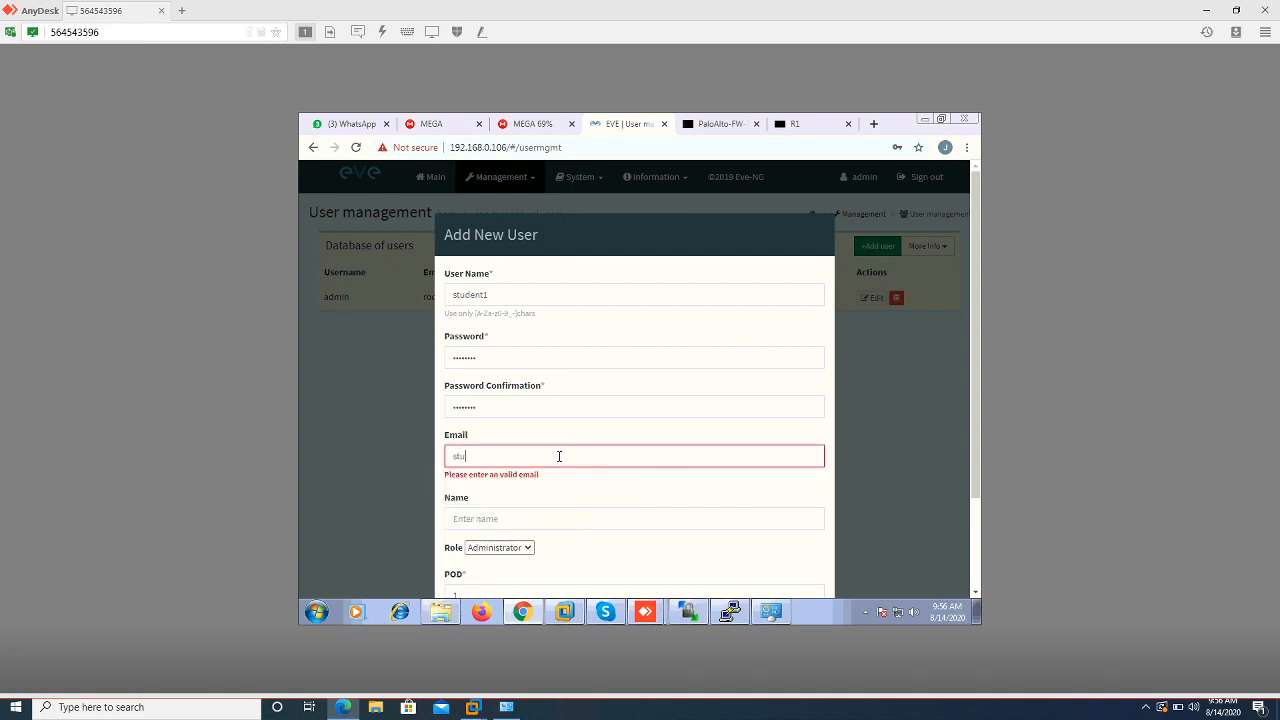
type("dent1@test.com")
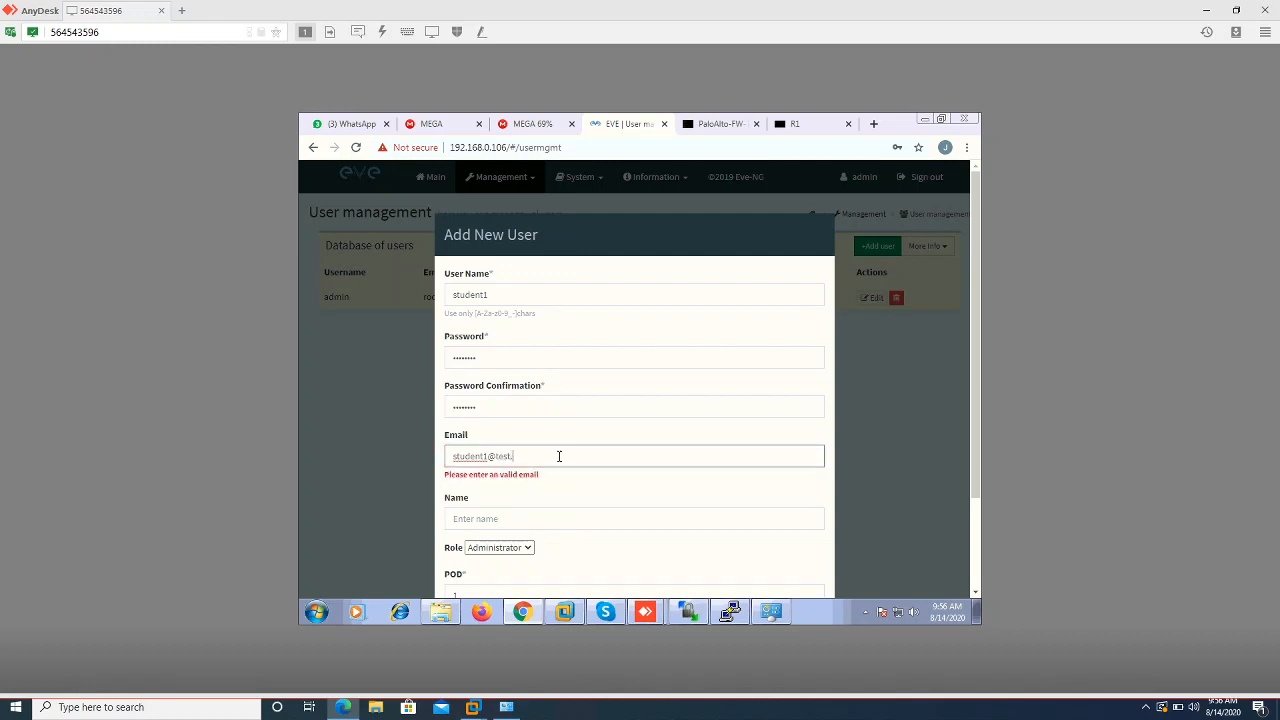
left_click(616, 512)
type("student1")
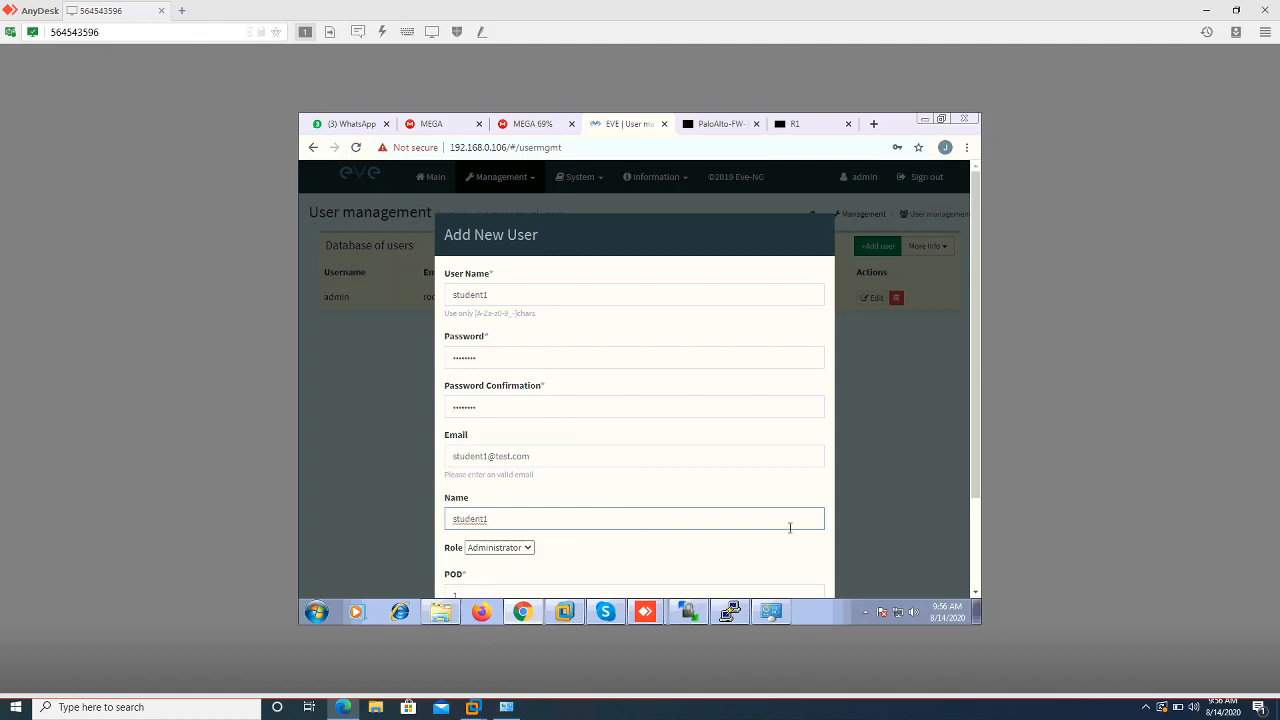
left_click(797, 558)
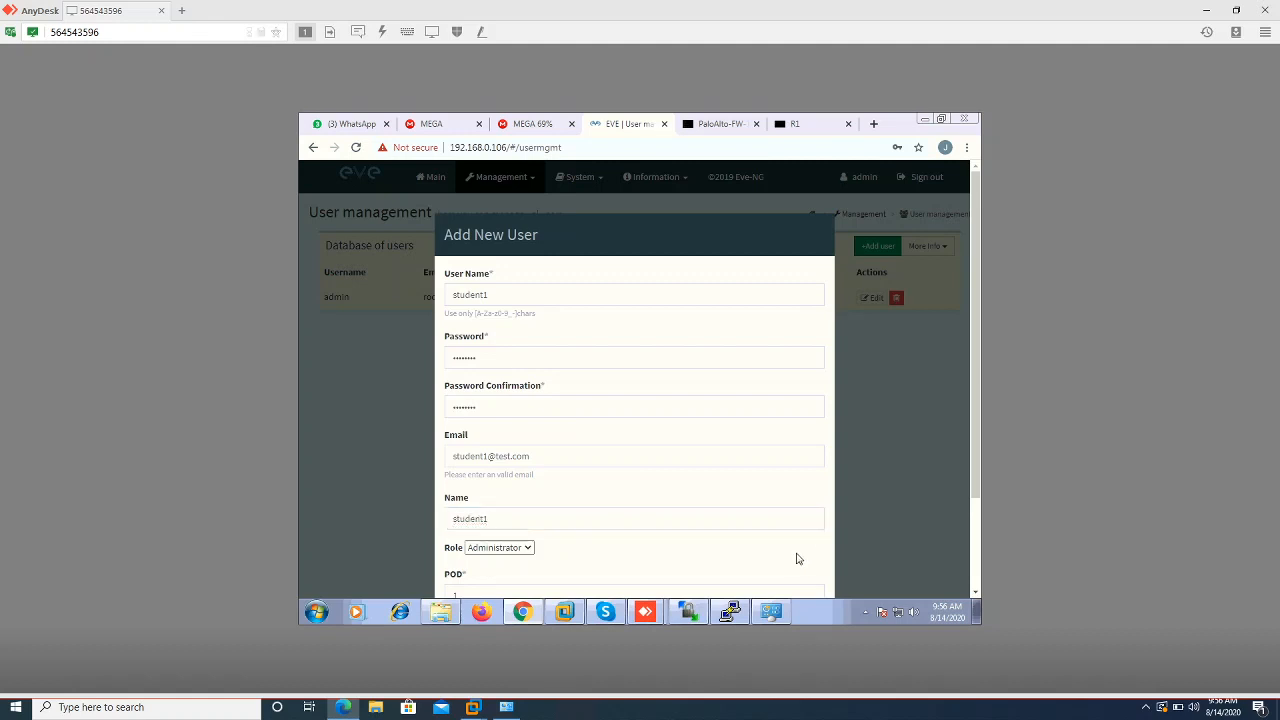
scroll(797, 558, "down", 3)
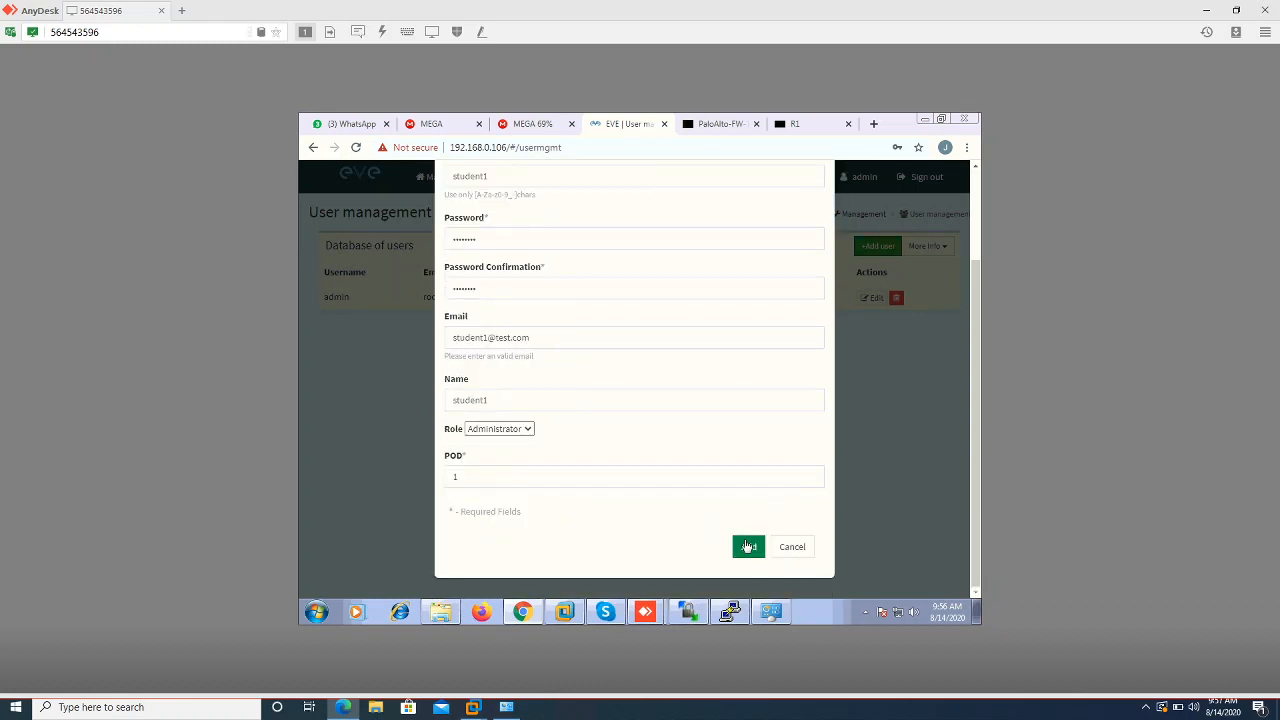
left_click(747, 546)
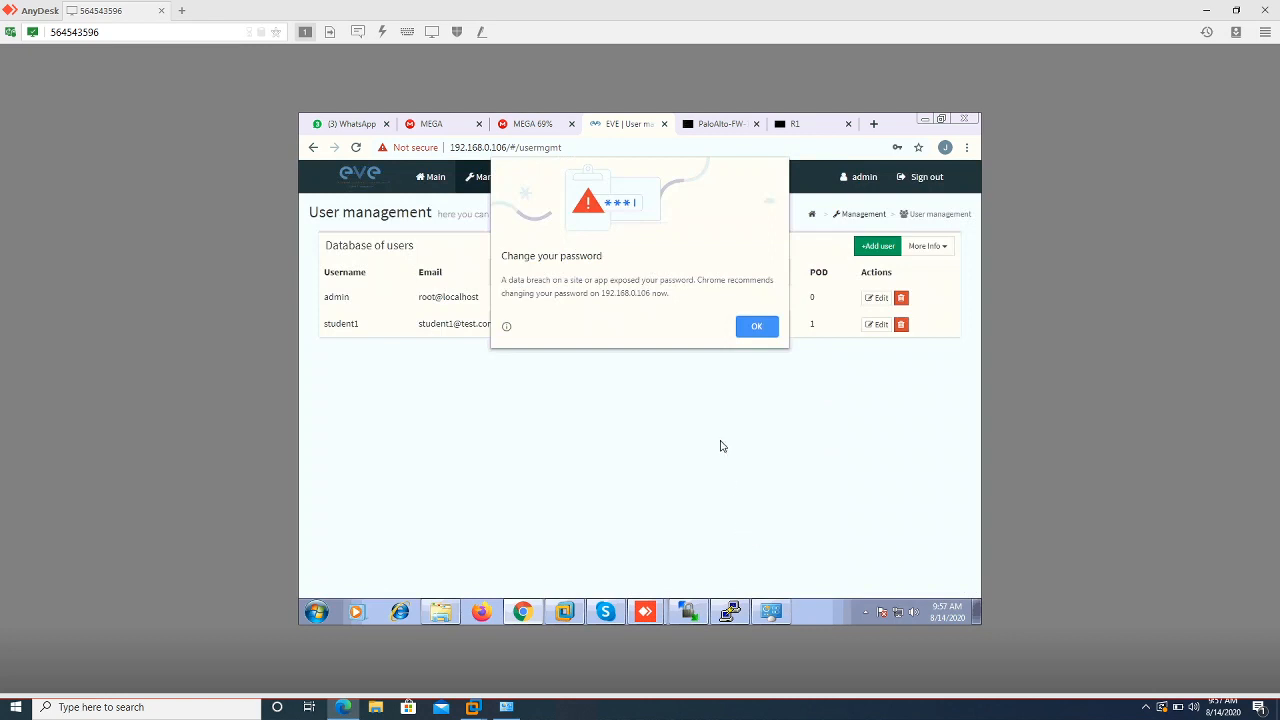
left_click(758, 328)
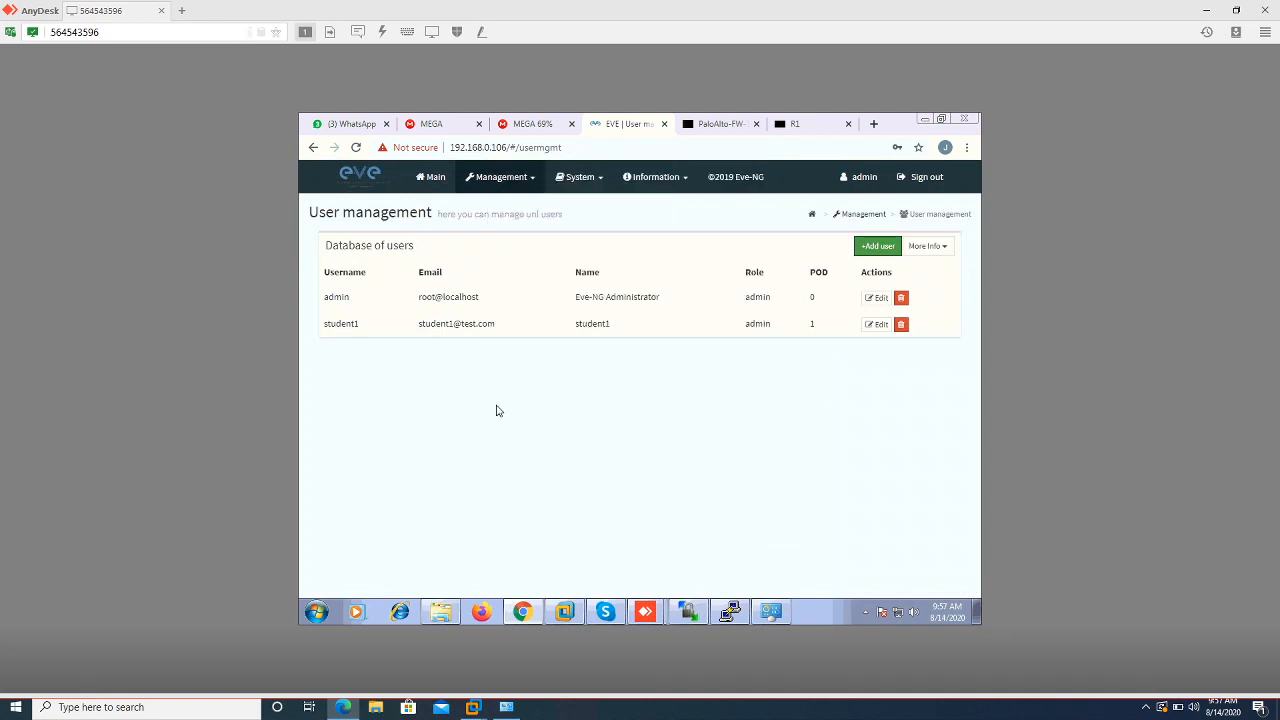
Start a new user named student2 and enter its password and confirmation
left_click(866, 247)
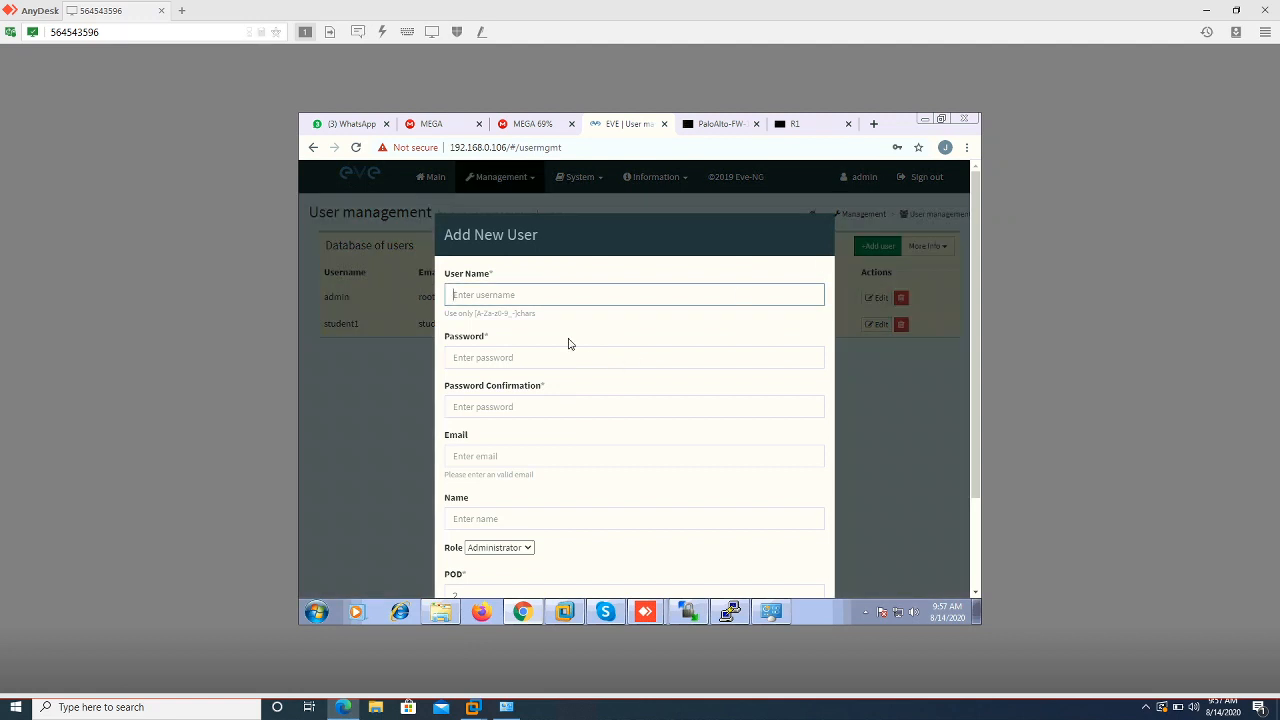
type("student2")
left_click(538, 356)
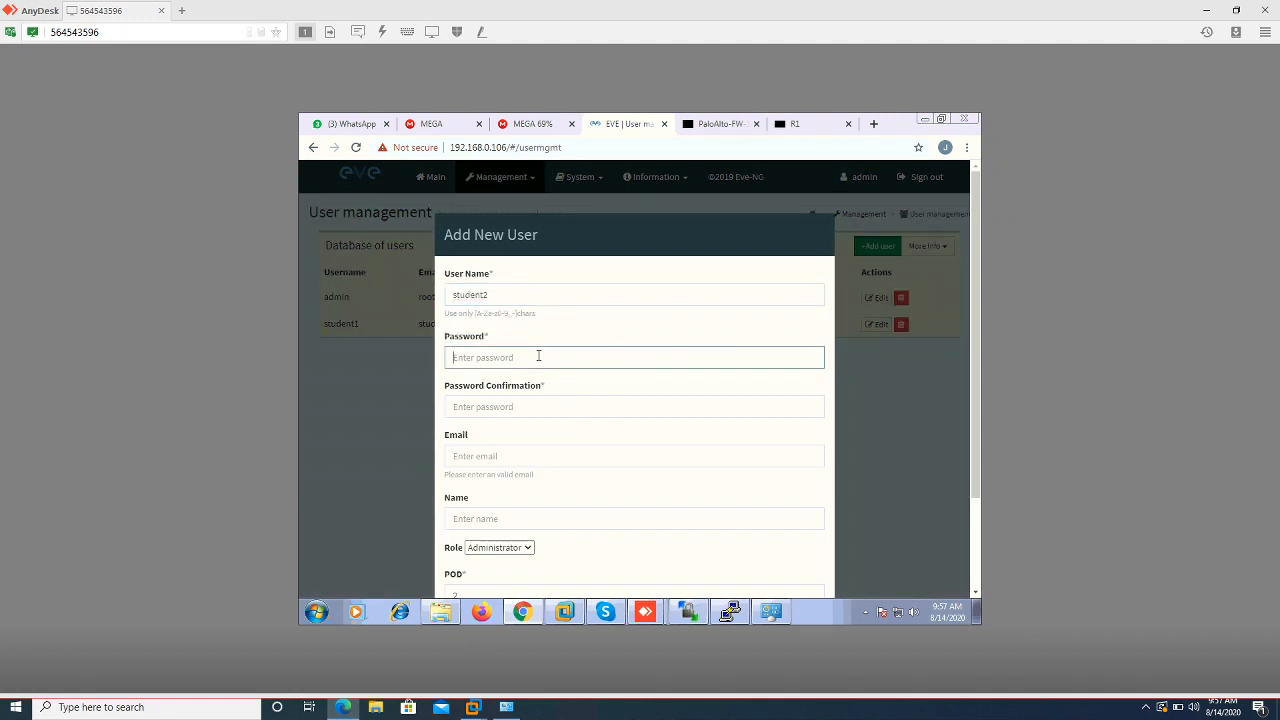
type("ev")
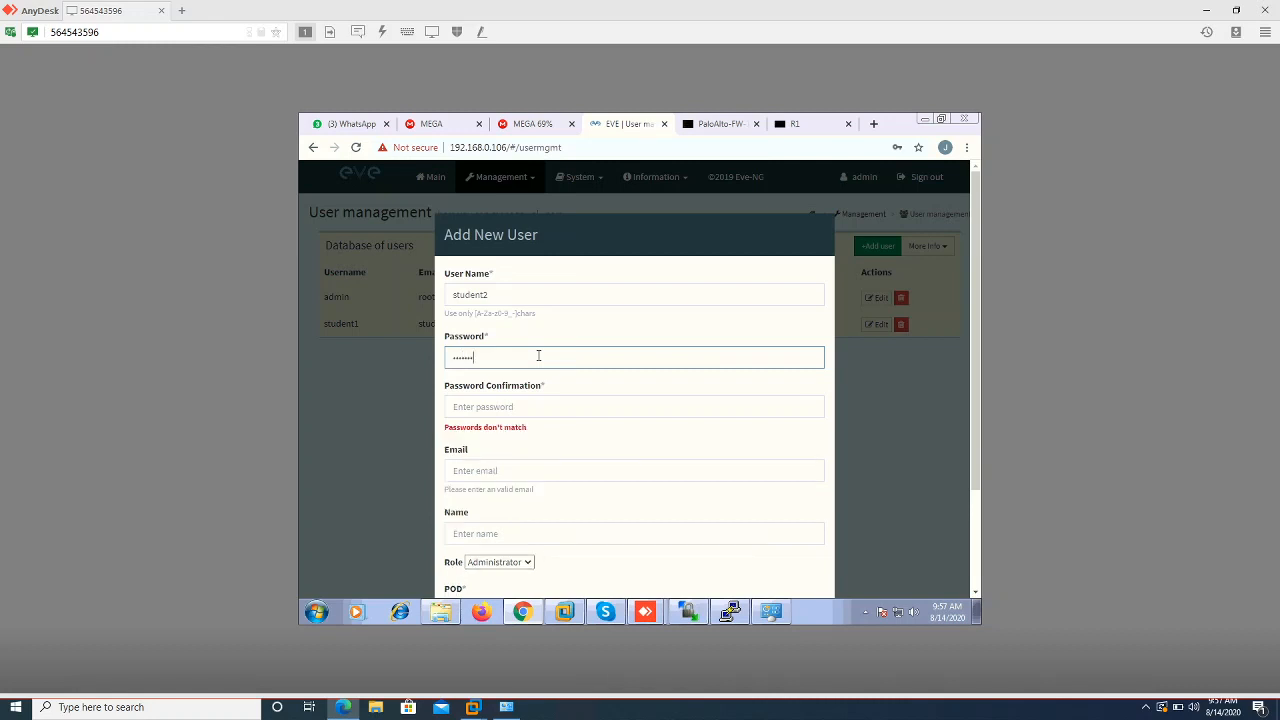
left_click(518, 407)
type("e")
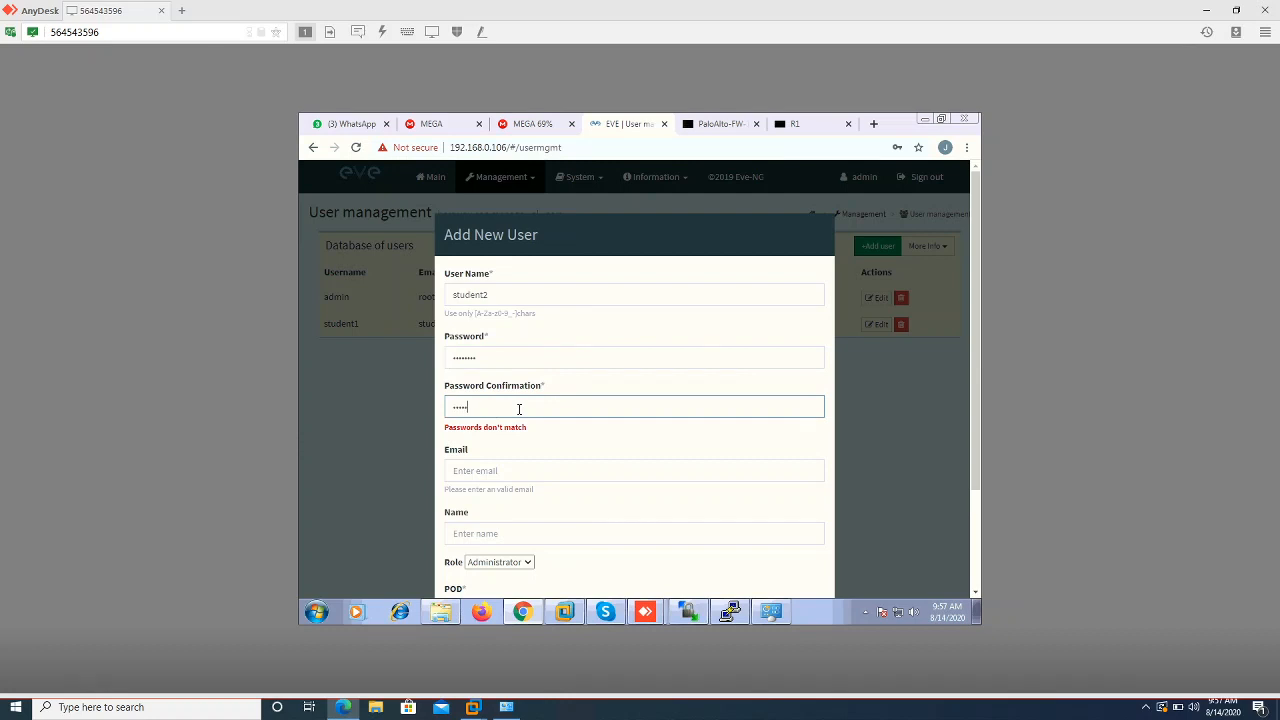
type("g")
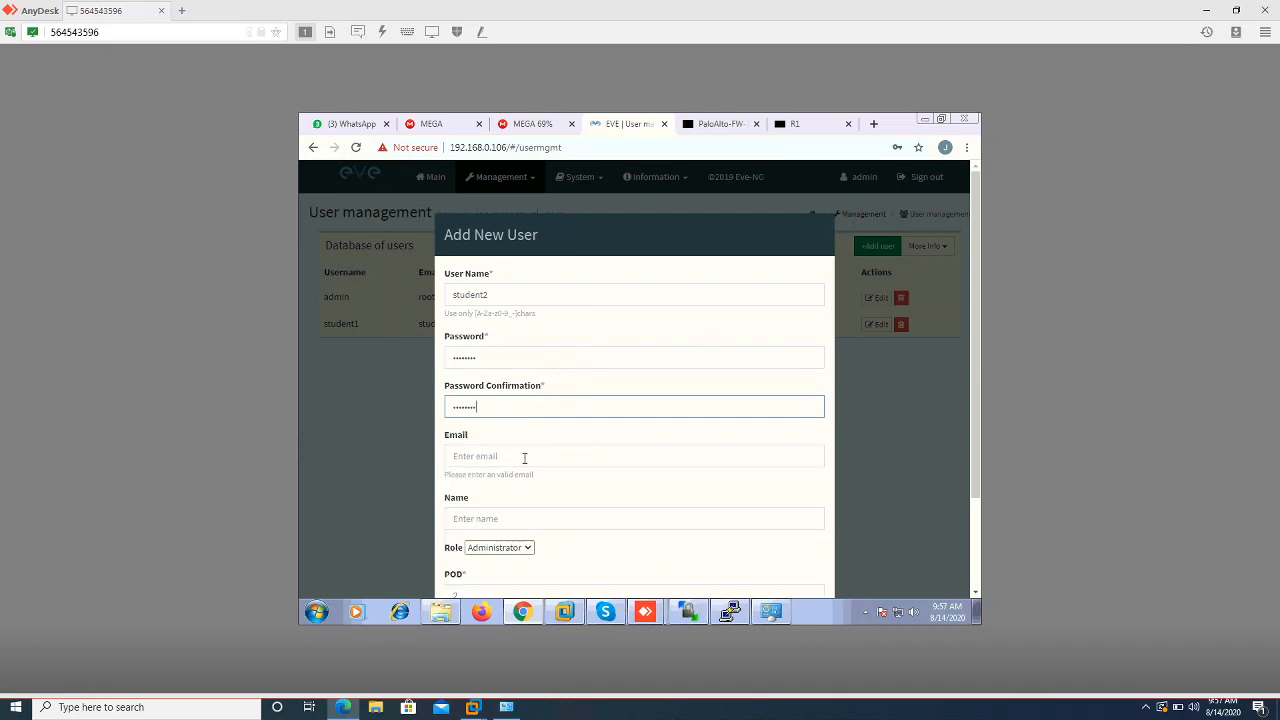
left_click(524, 457)
type("stud")
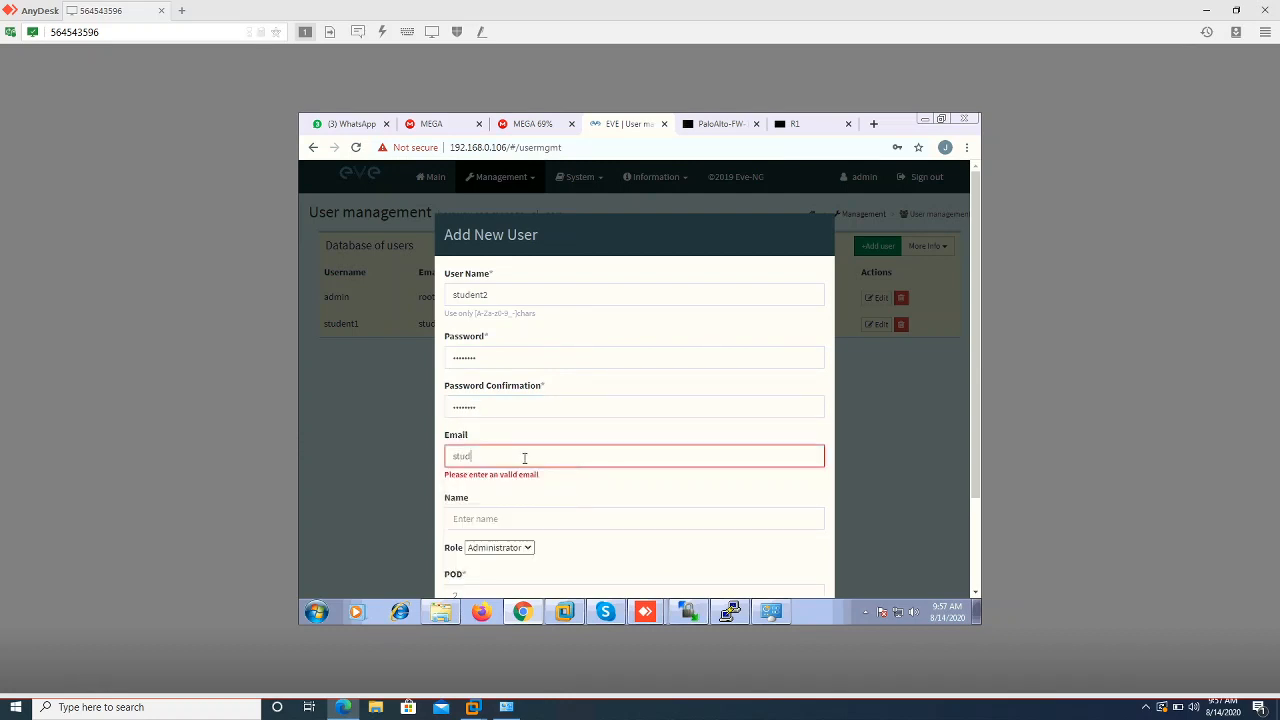
type("ent2@test")
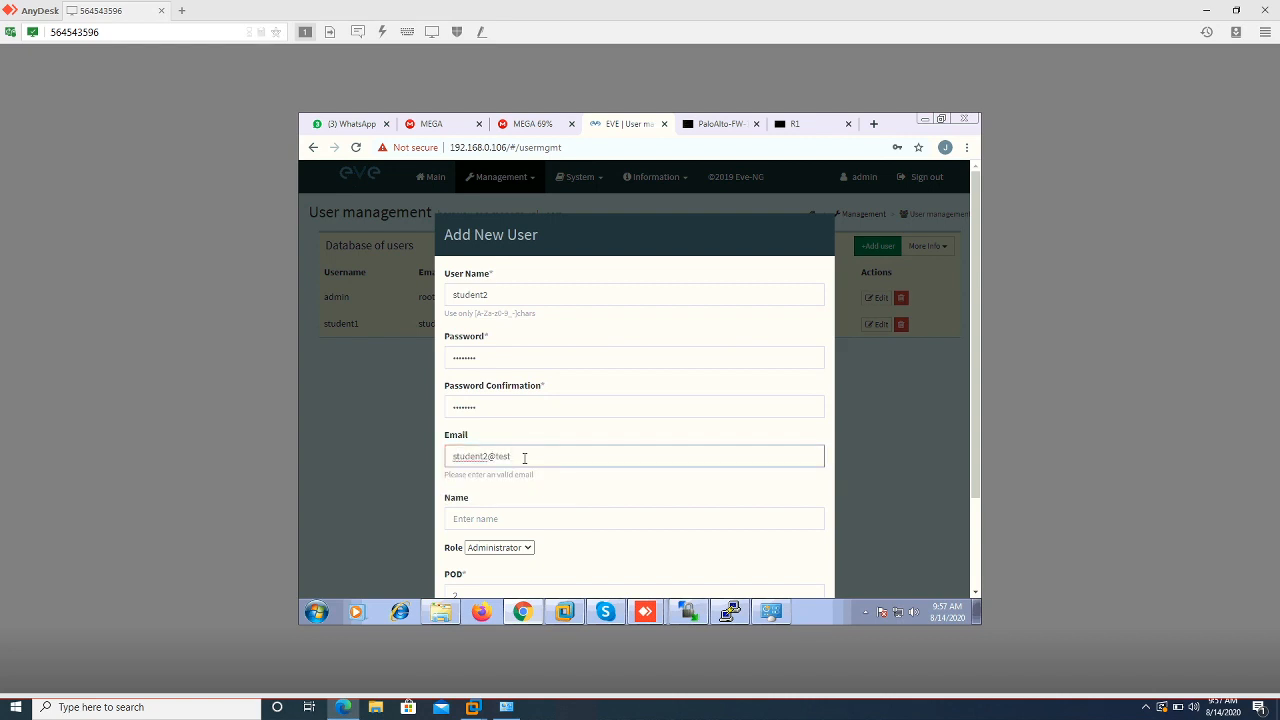
type(".com")
left_click(775, 496)
scroll(775, 496, "down", 2)
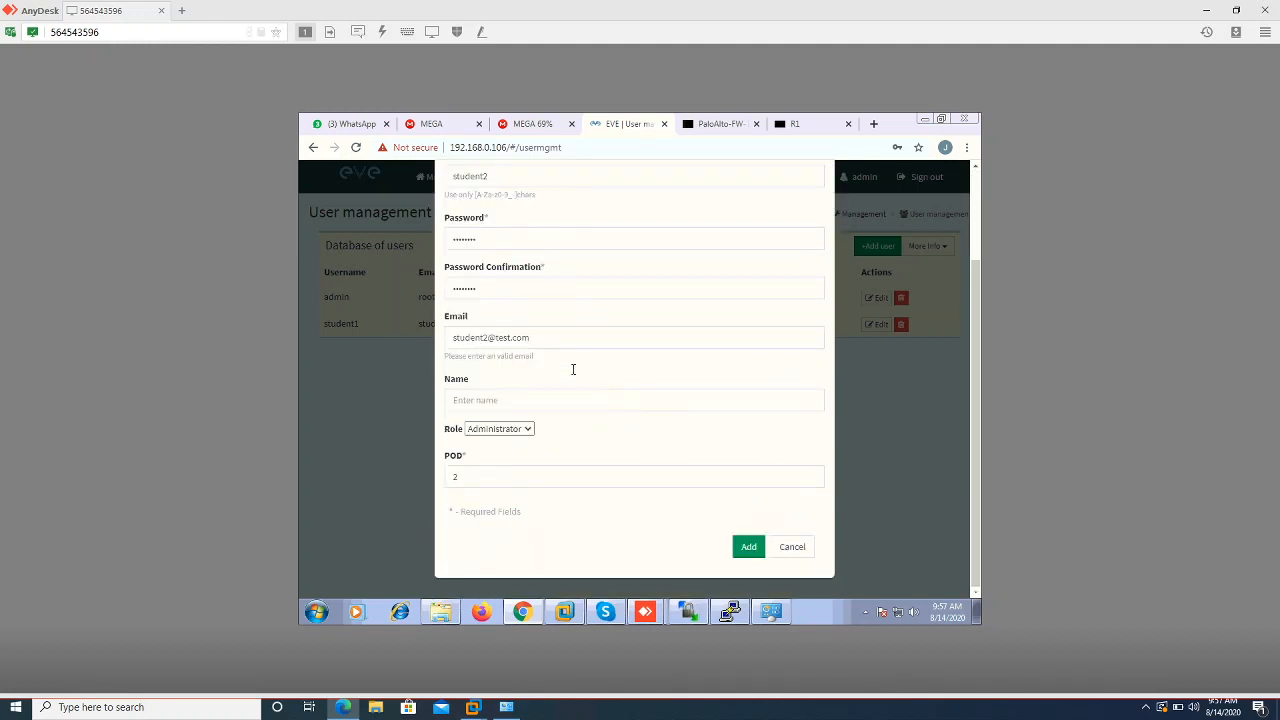
left_click(547, 407)
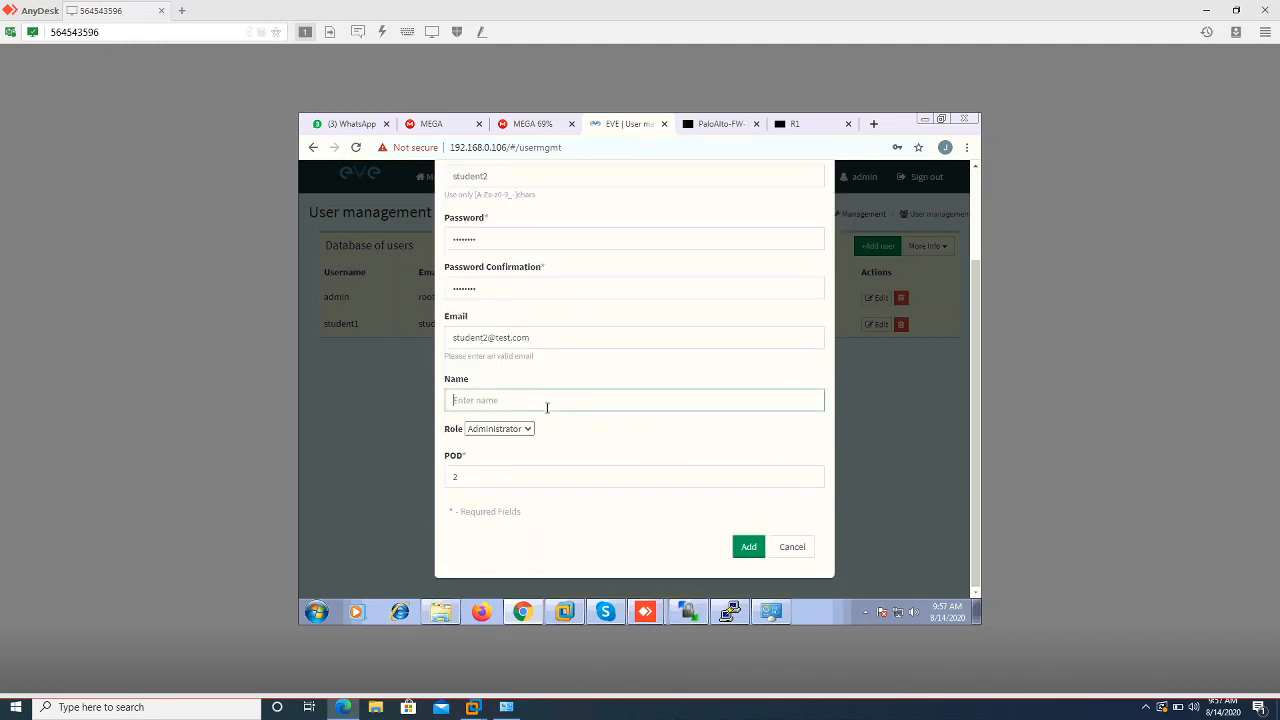
type("student2")
left_click(750, 554)
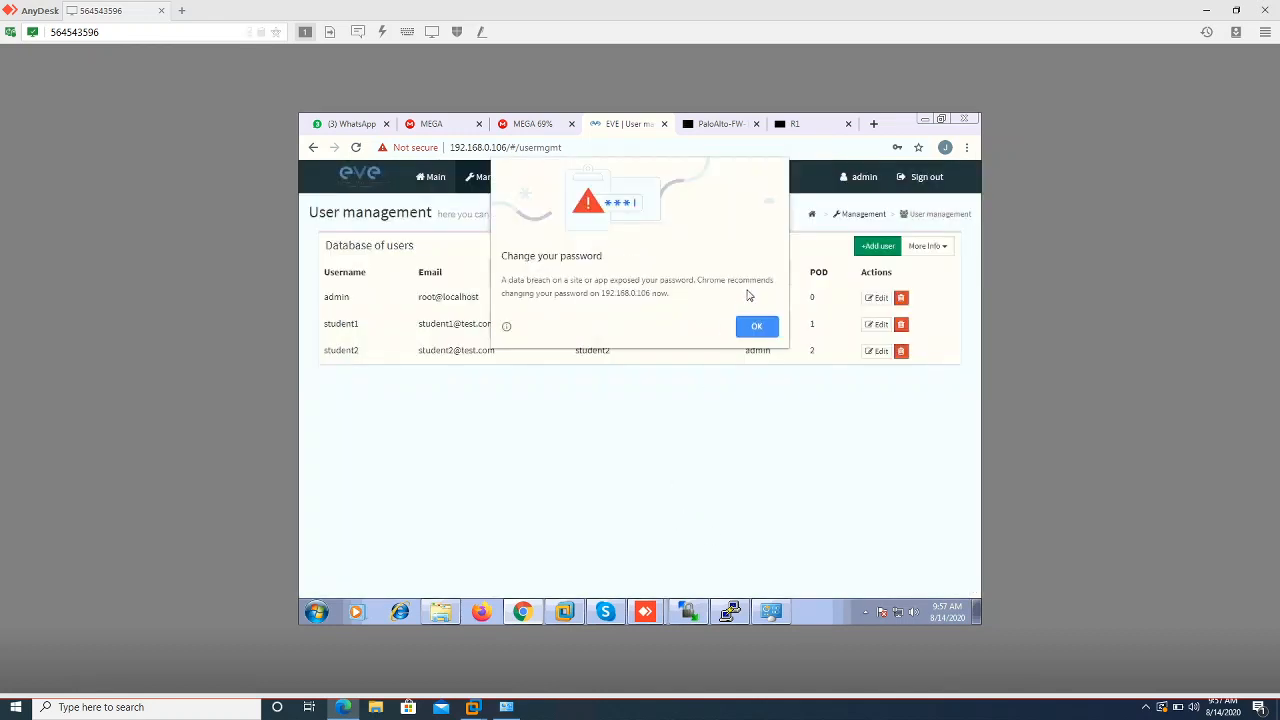
left_click(760, 328)
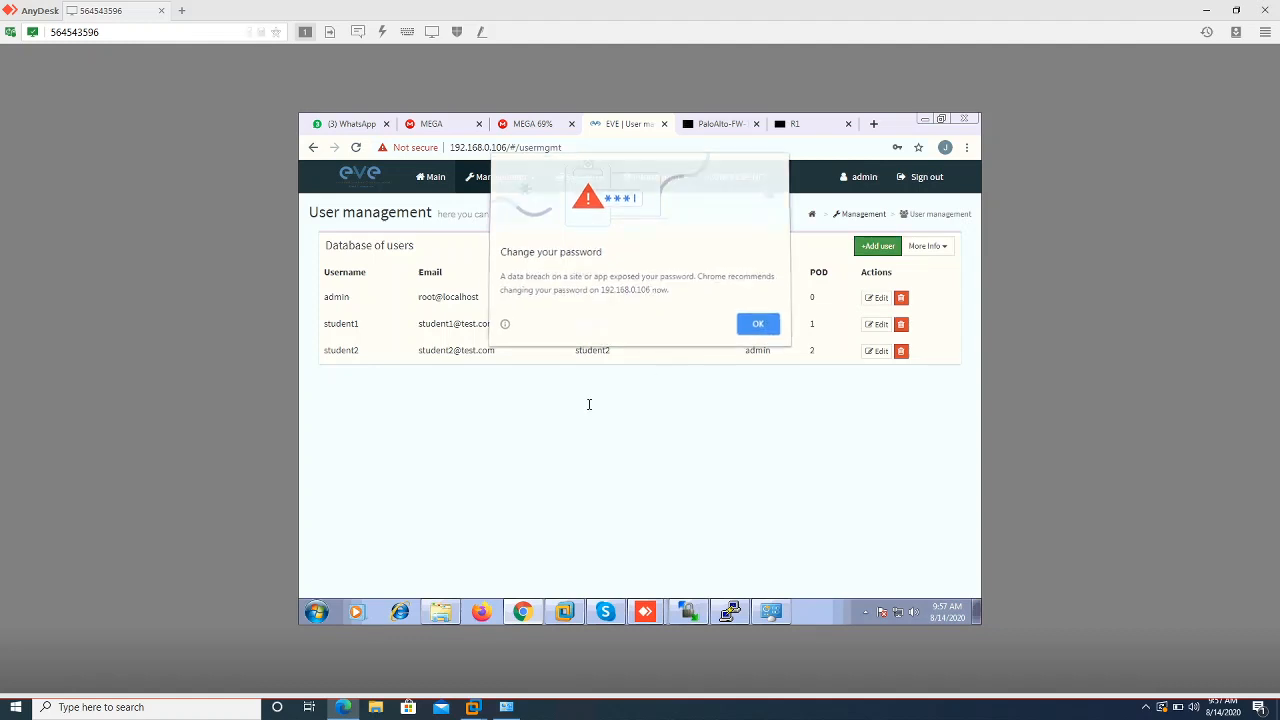
left_click(858, 246)
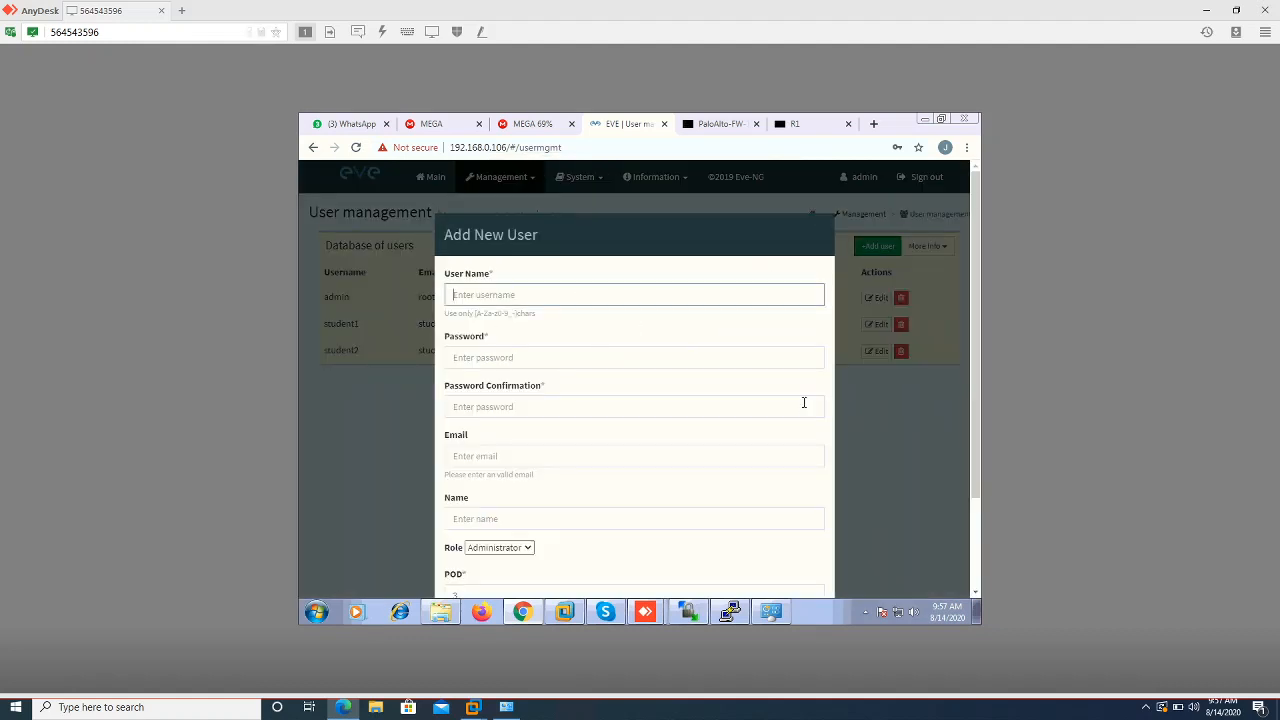
Enter user name student3 with its password and confirmation
type("student3")
left_click(716, 362)
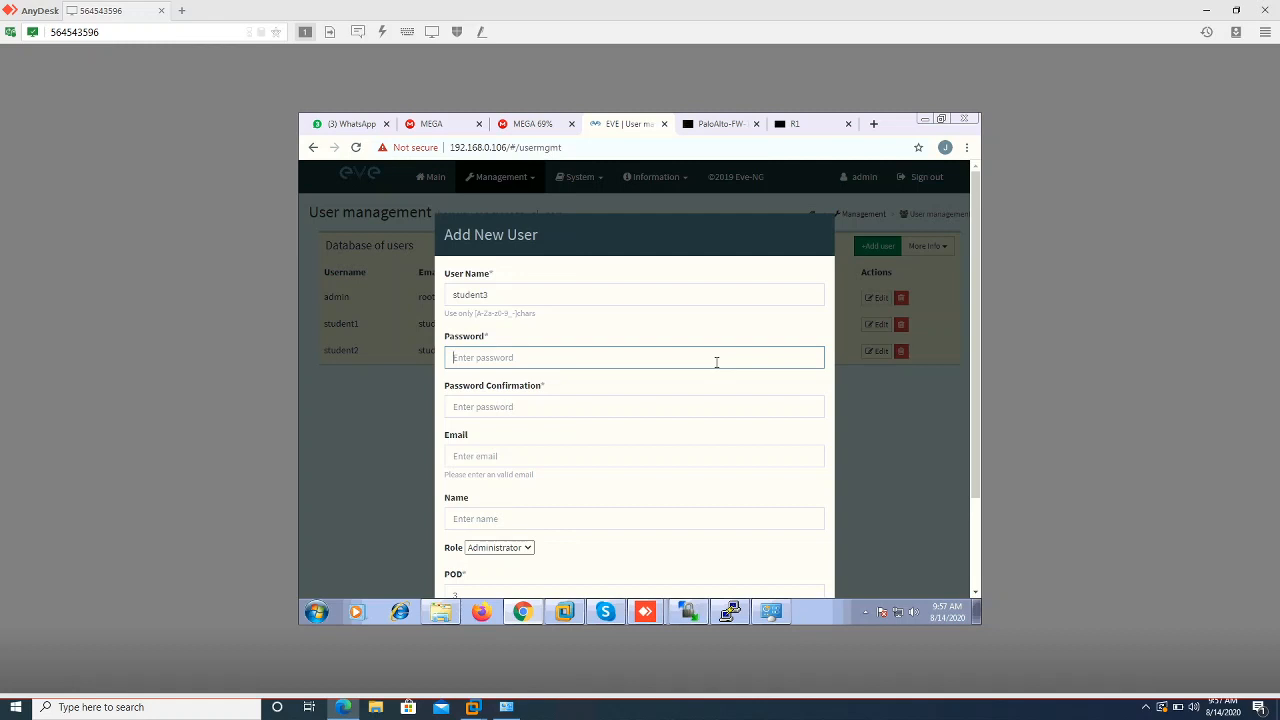
type("12udent")
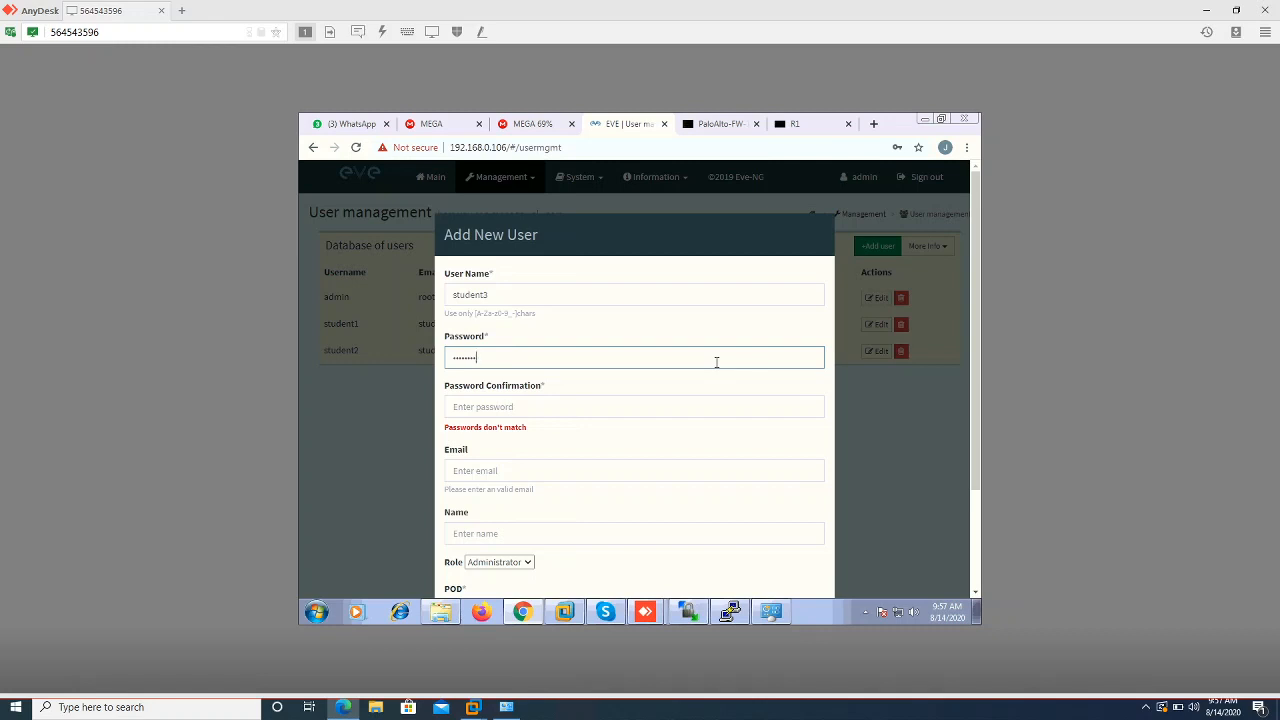
key("Tab")
type("s")
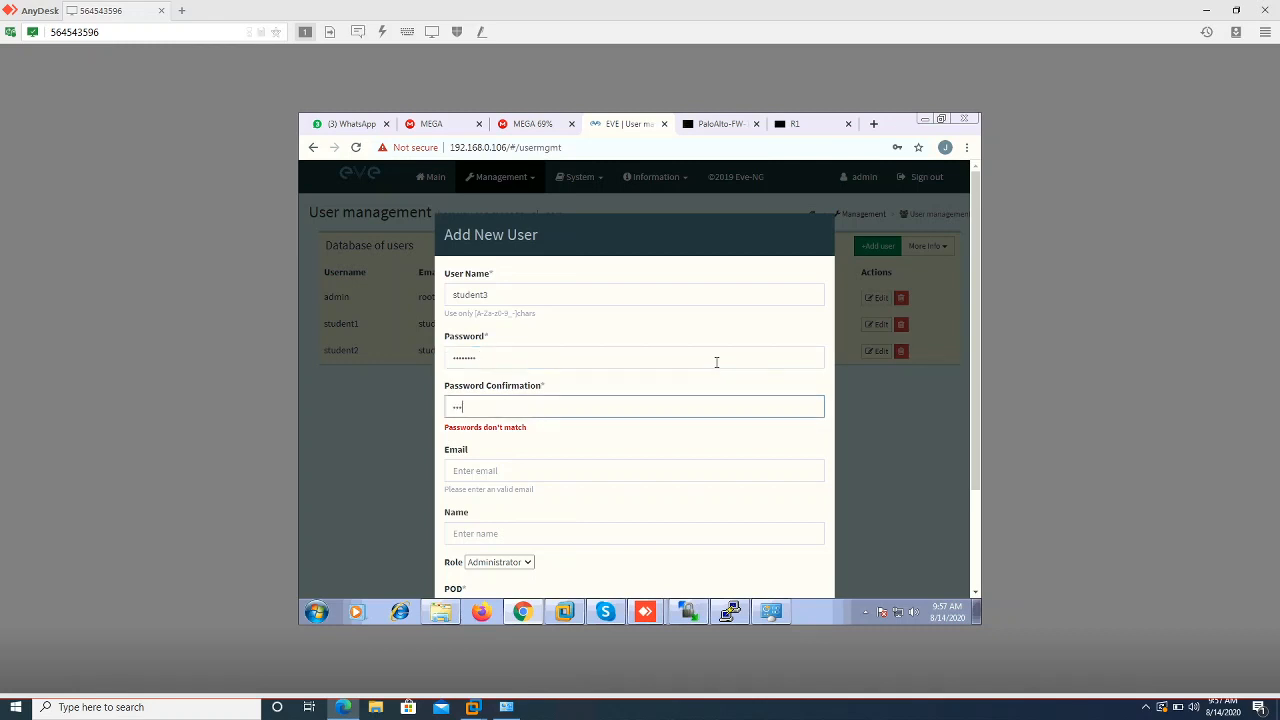
type("tudent3")
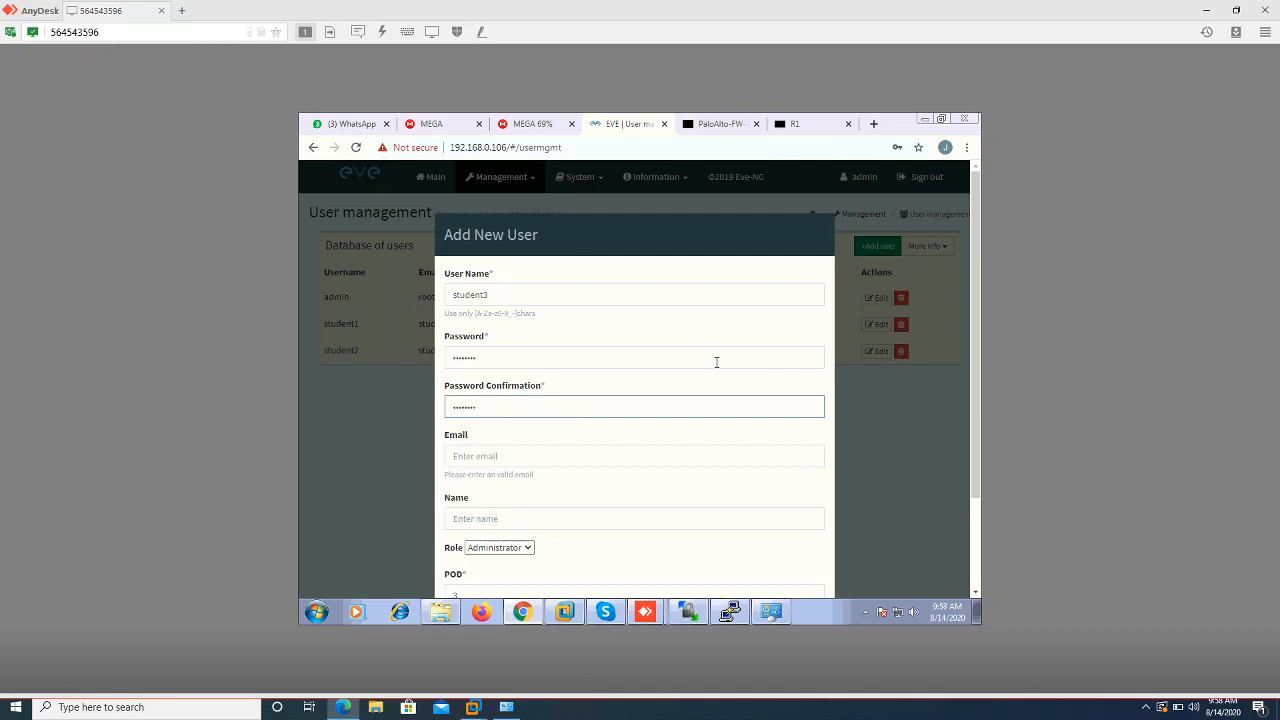
left_click(626, 458)
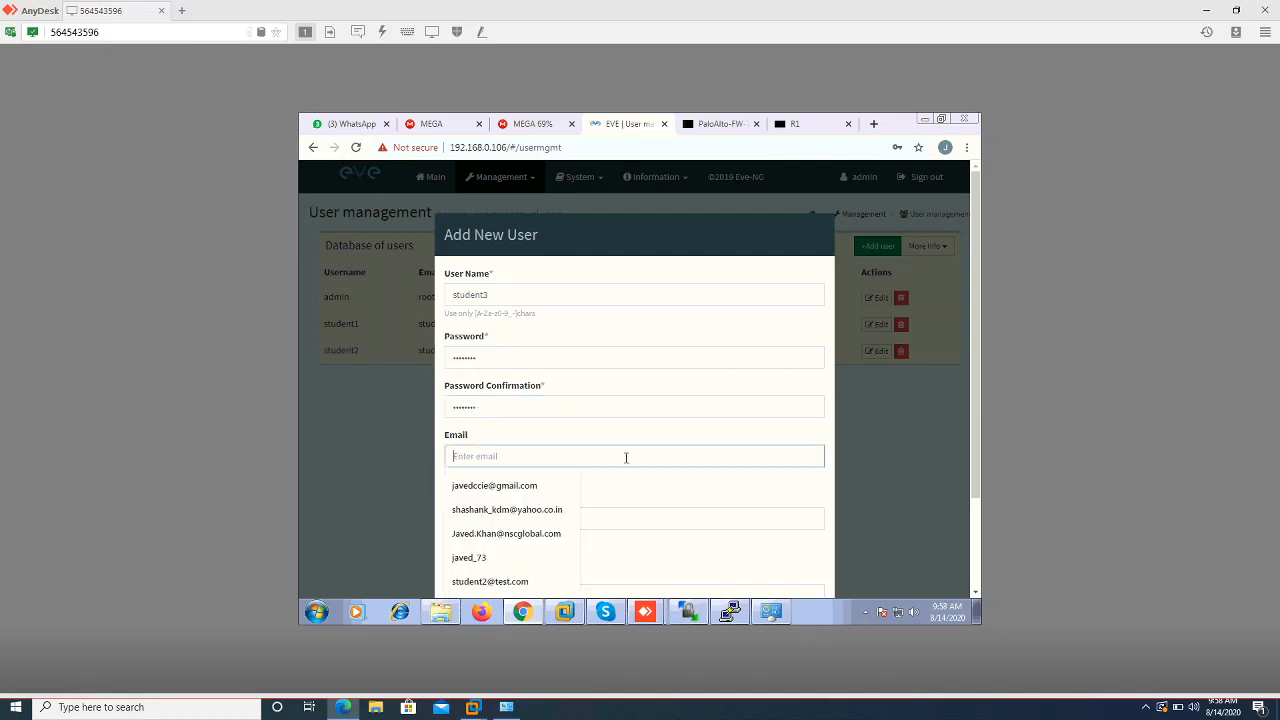
type("stud")
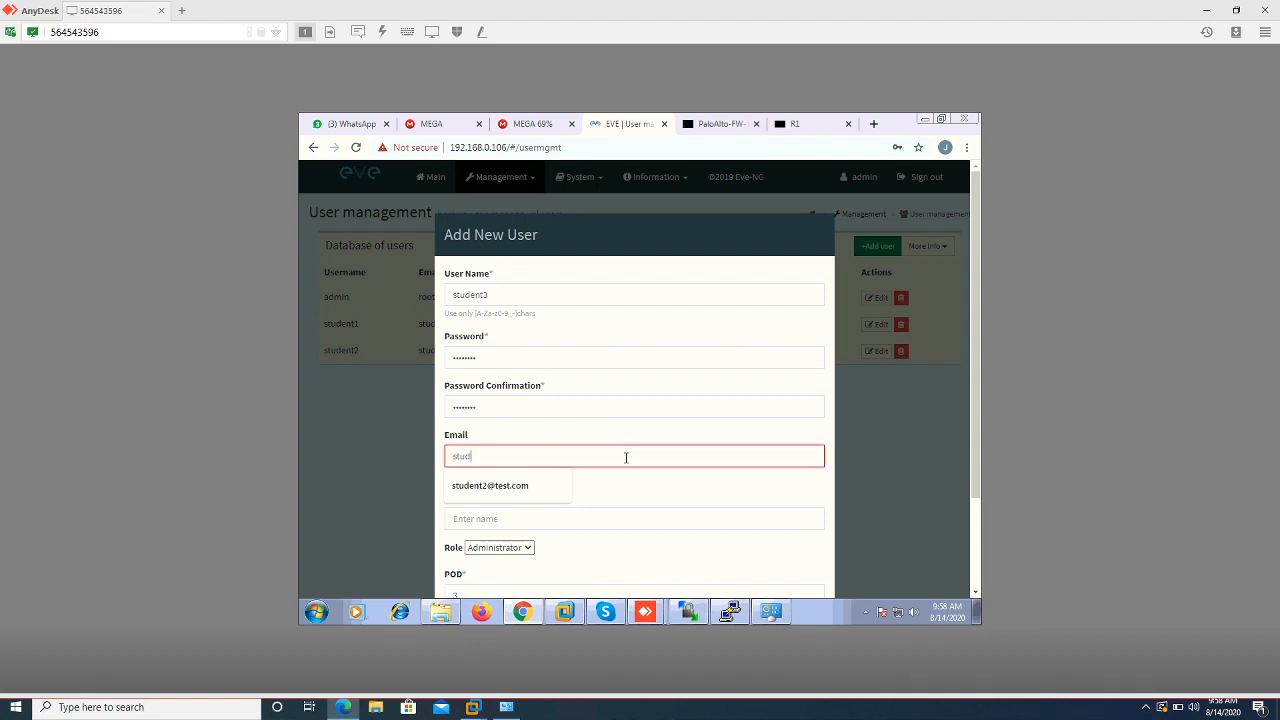
type("ent3")
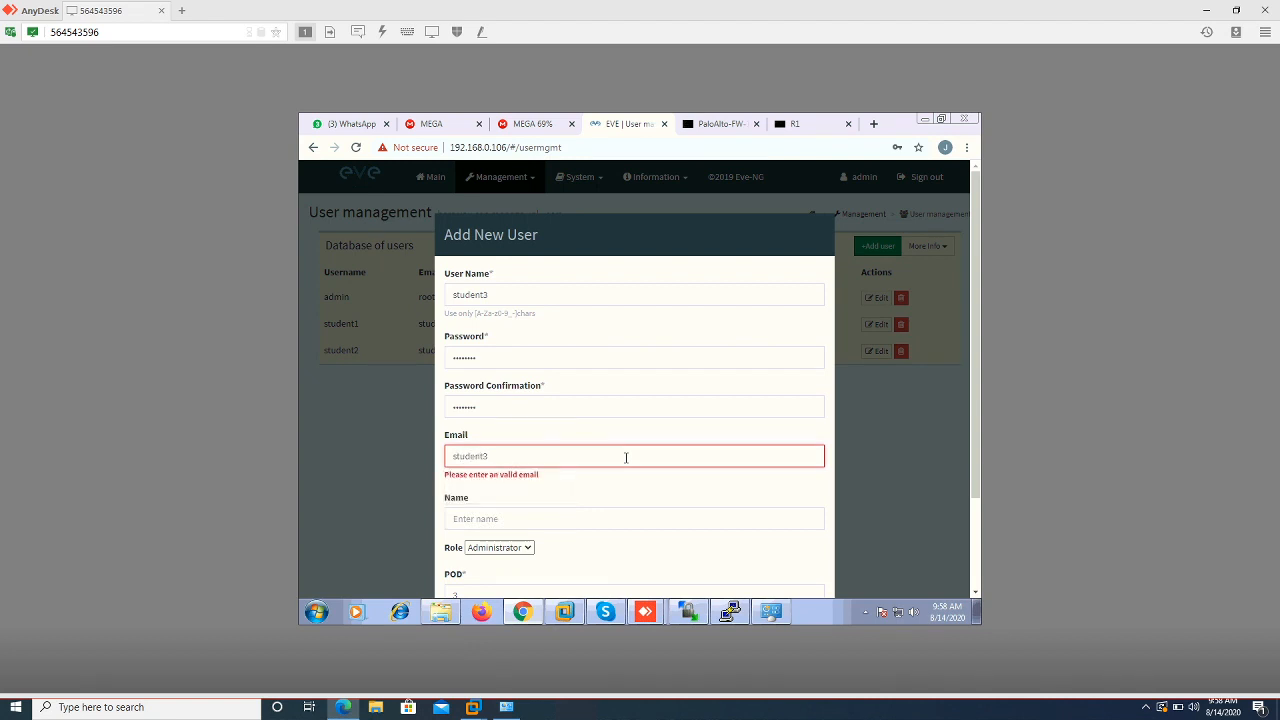
type("@test")
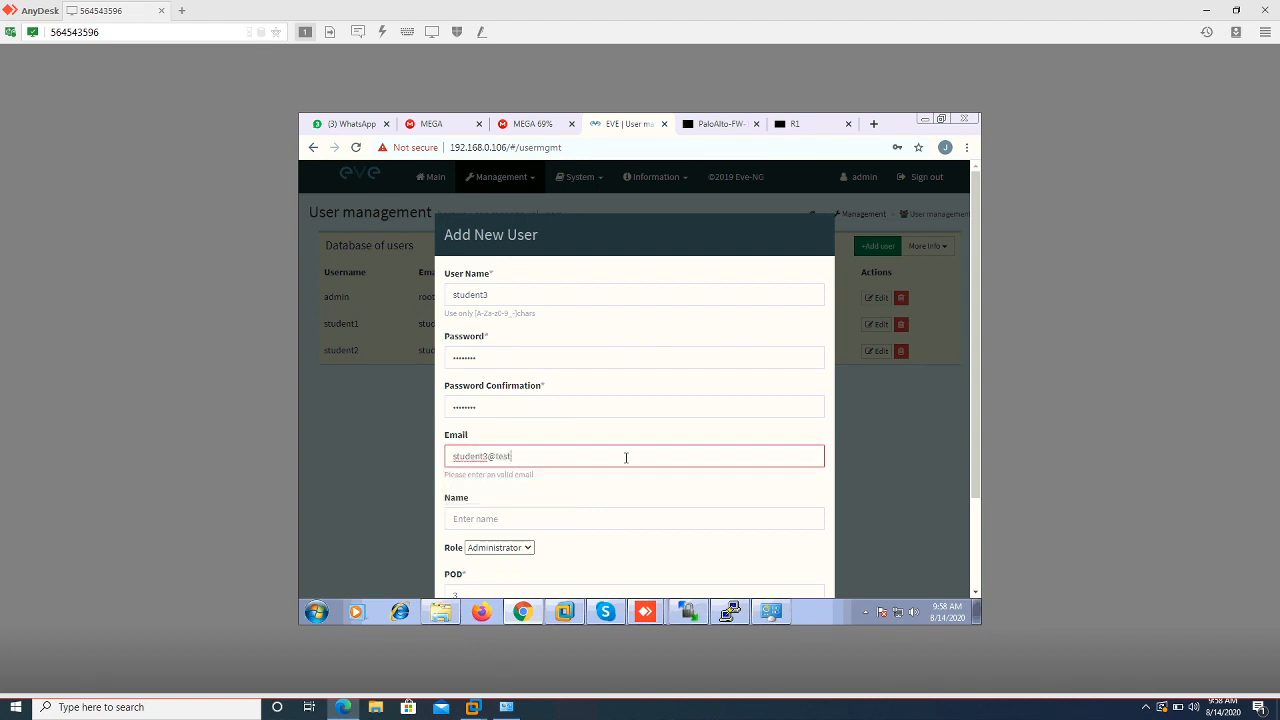
type(".com")
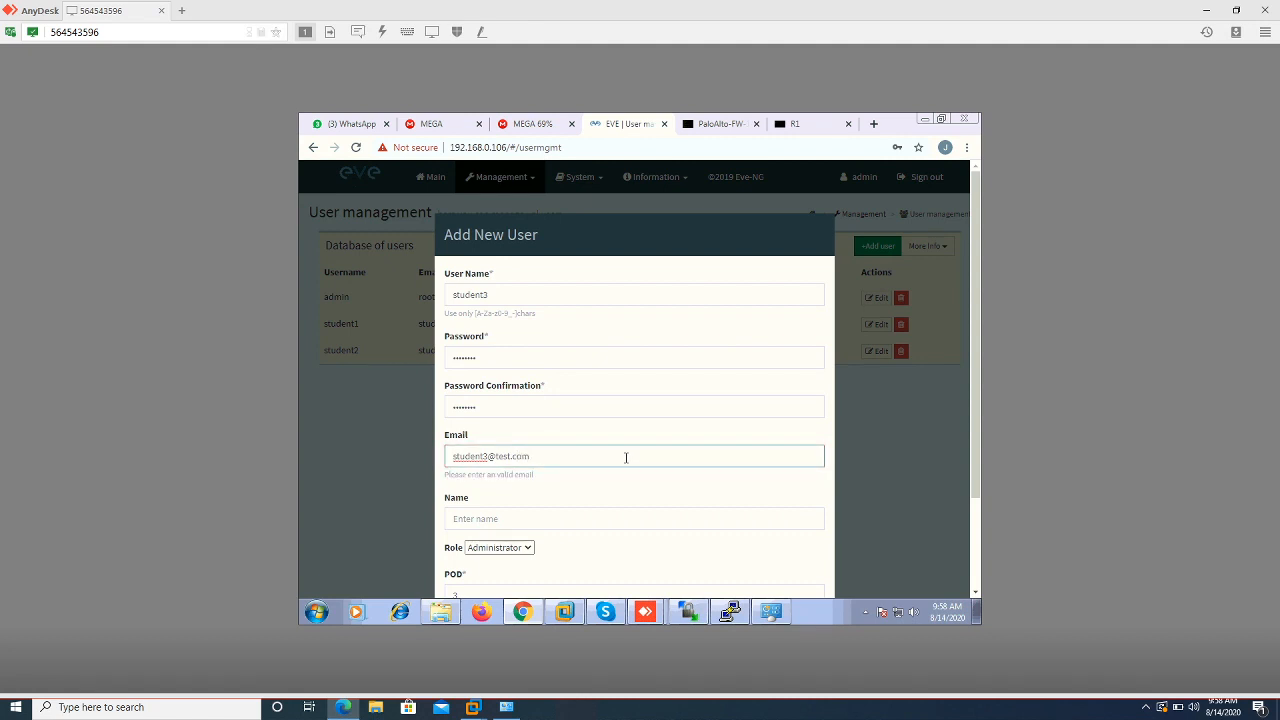
left_click(688, 495)
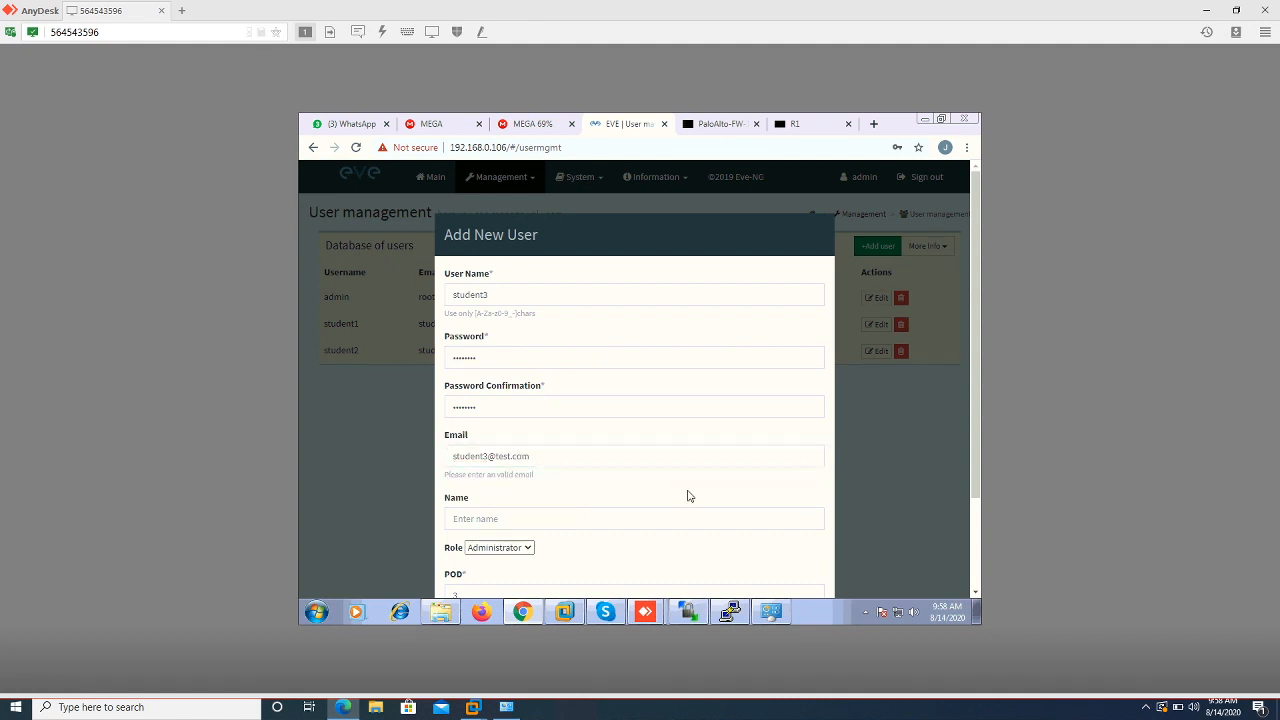
left_click(688, 518)
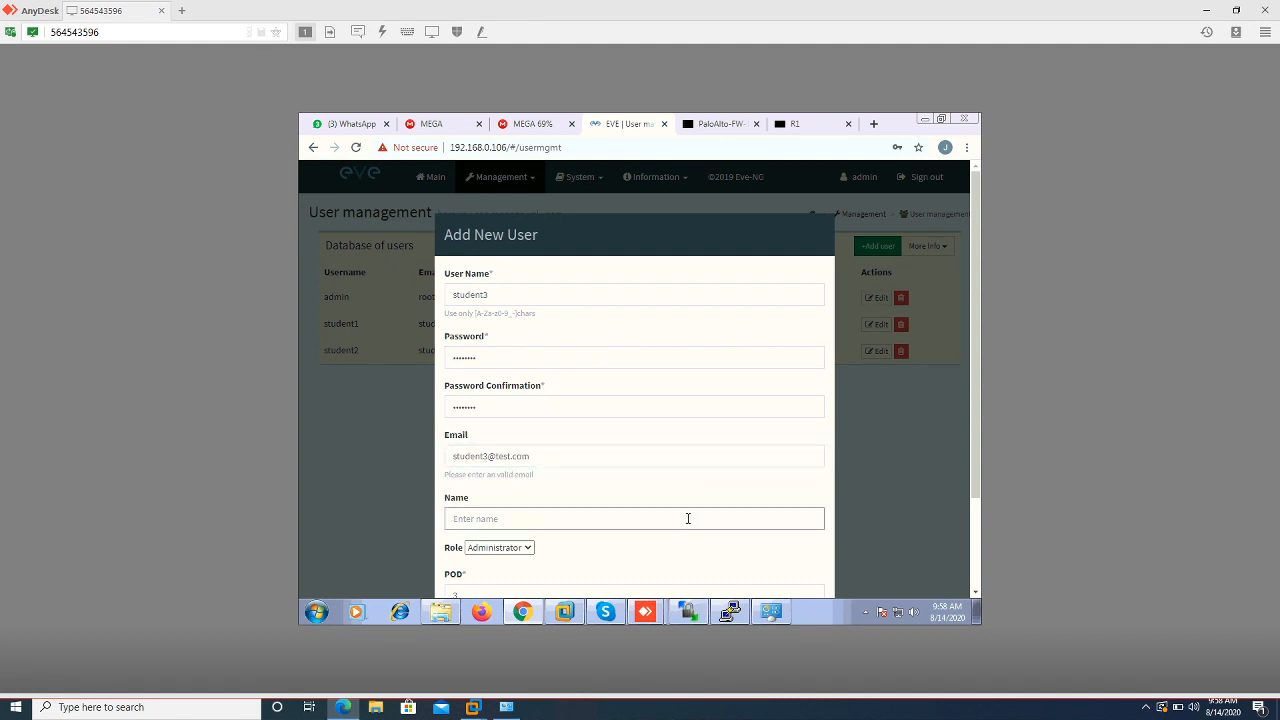
type("student3")
left_click(803, 551)
scroll(803, 551, "down", 3)
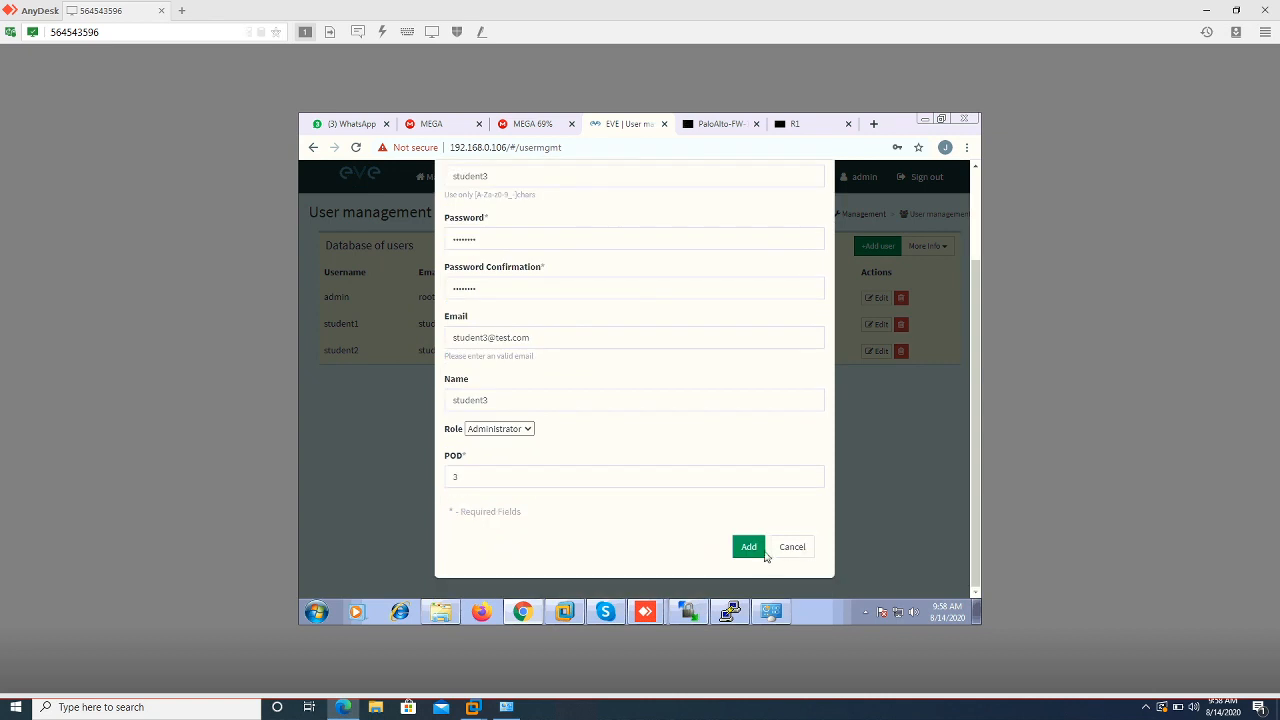
left_click(756, 548)
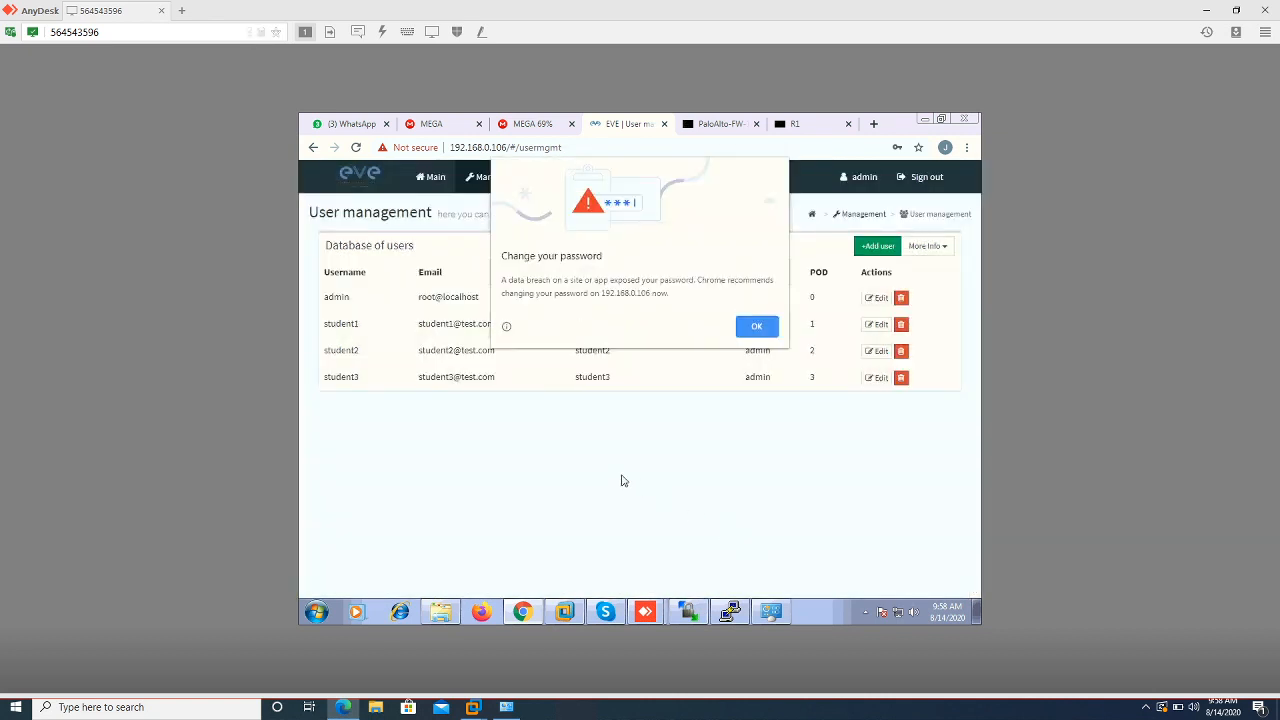
left_click(765, 328)
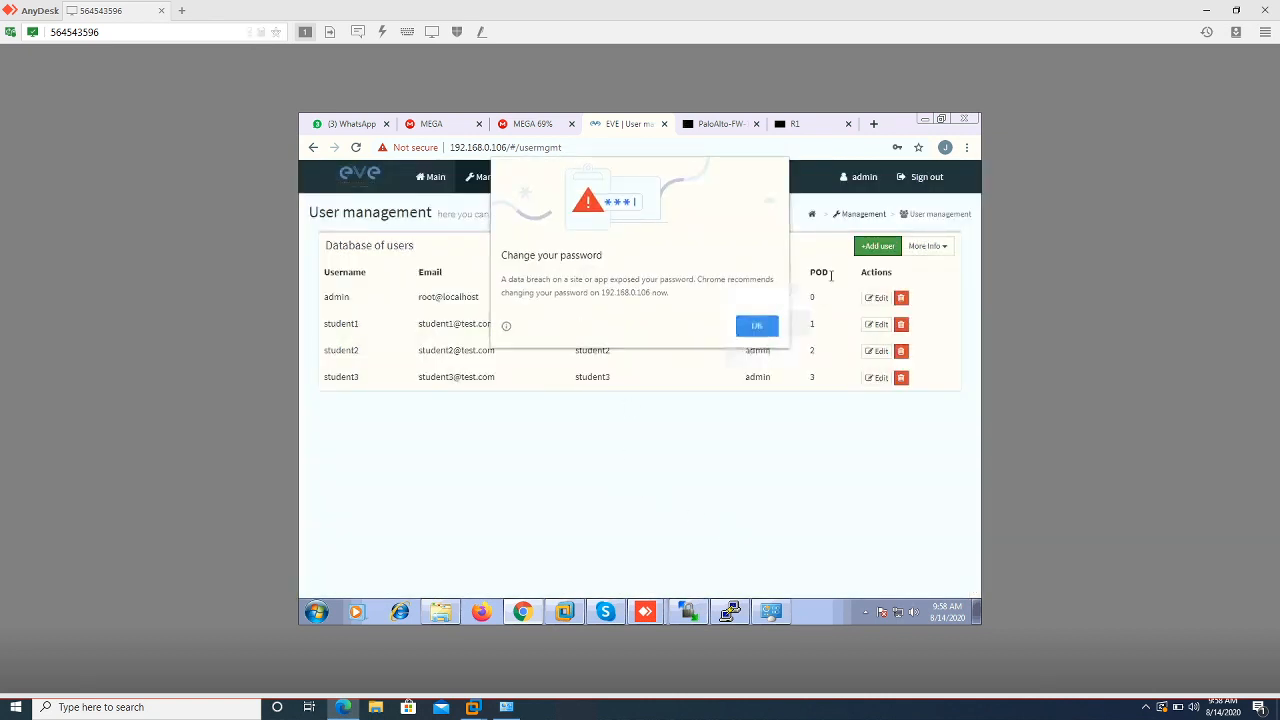
left_click(876, 248)
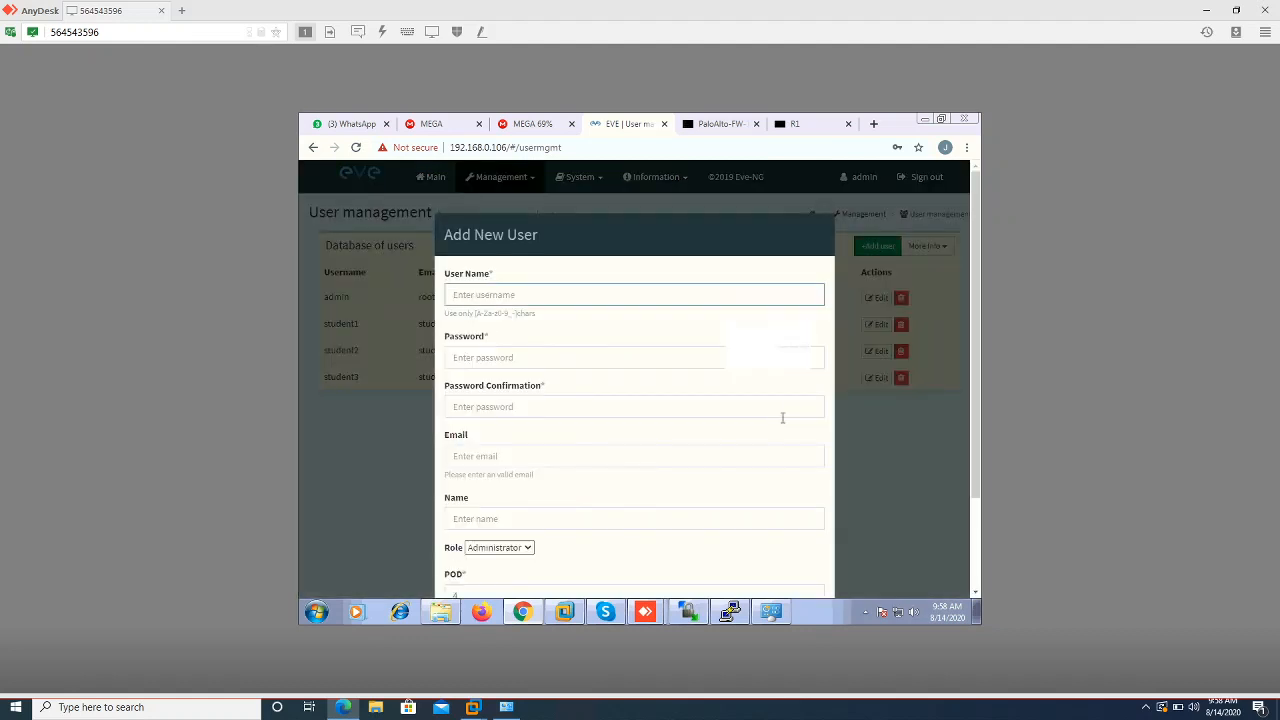
type("student4")
key("Tab")
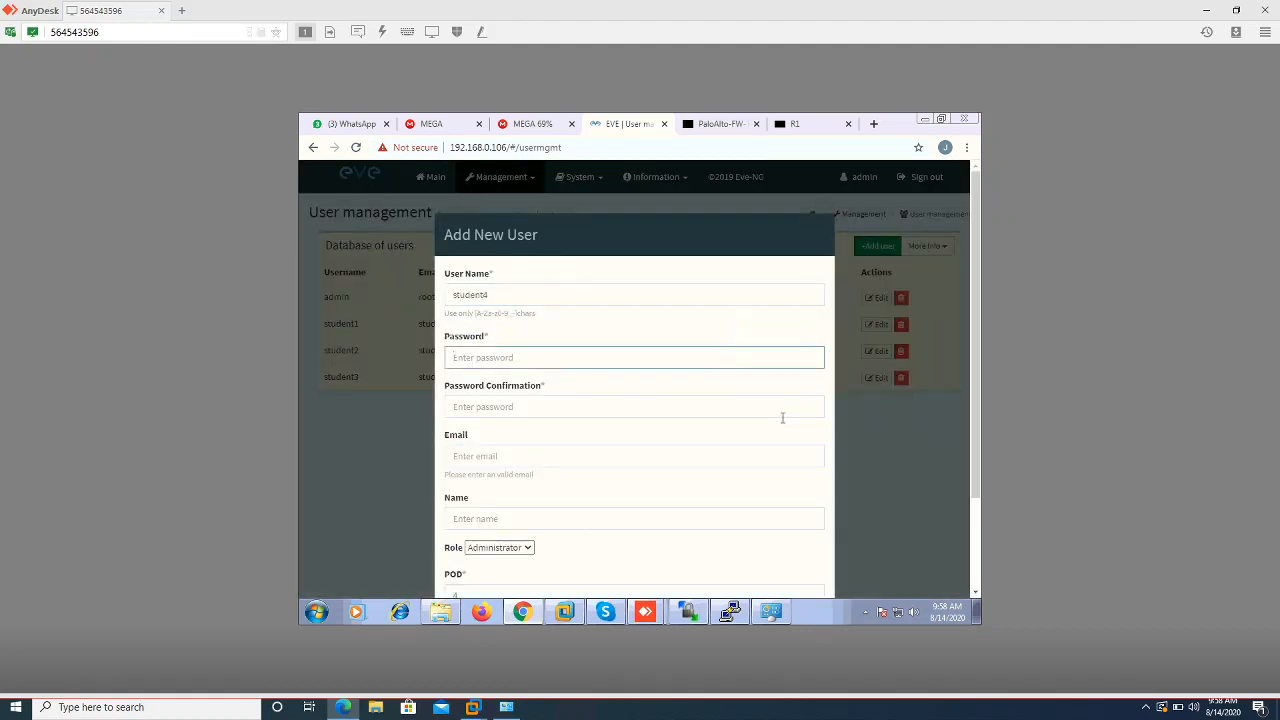
type("••")
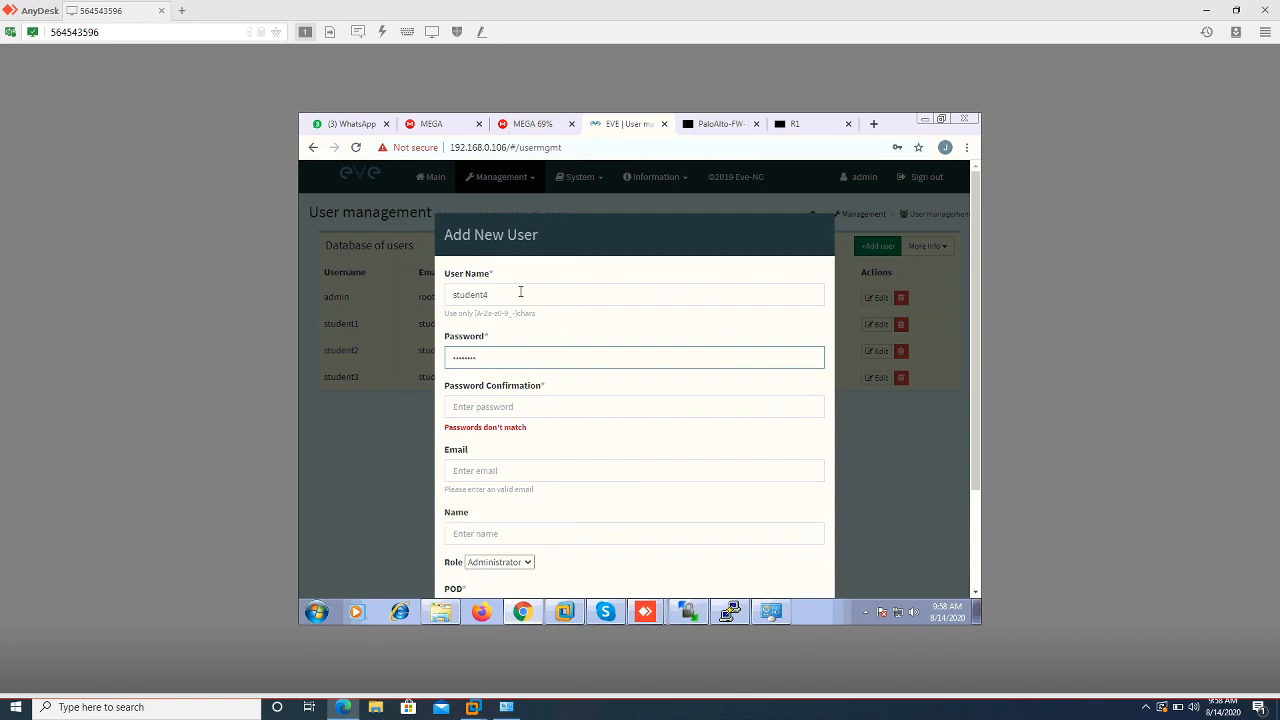
key("shift+Tab")
left_click(386, 295)
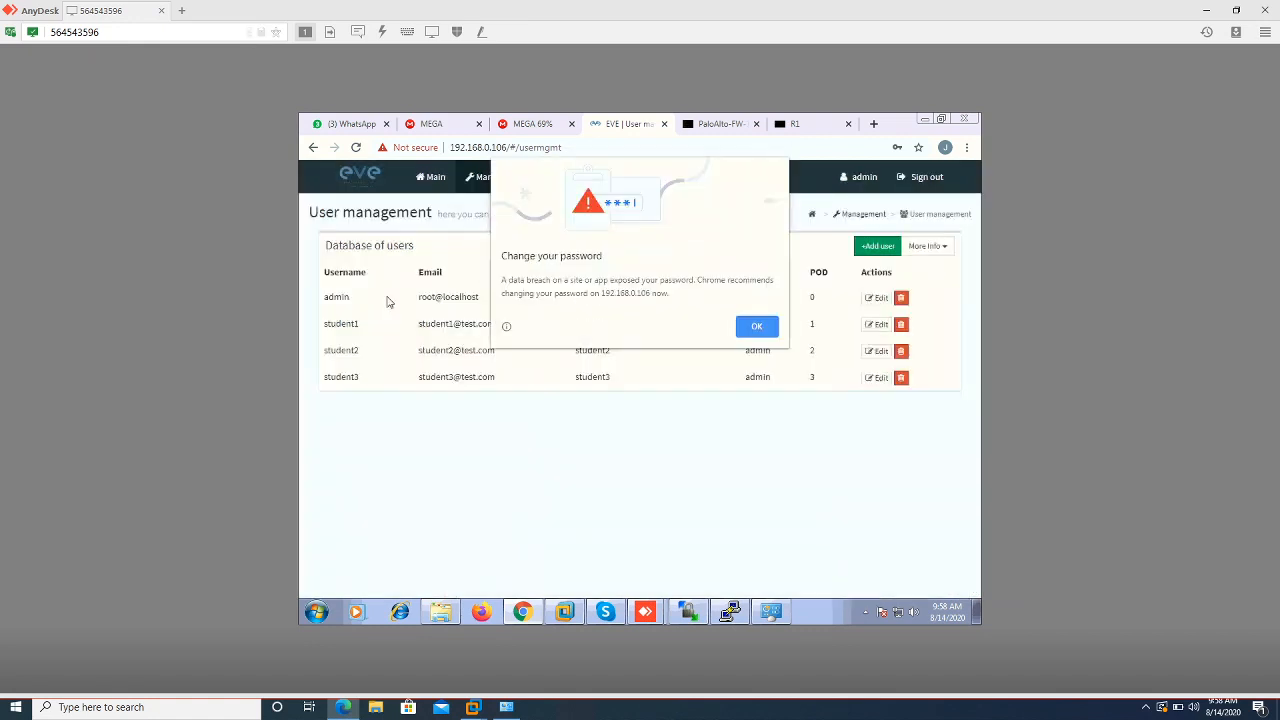
left_click(765, 332)
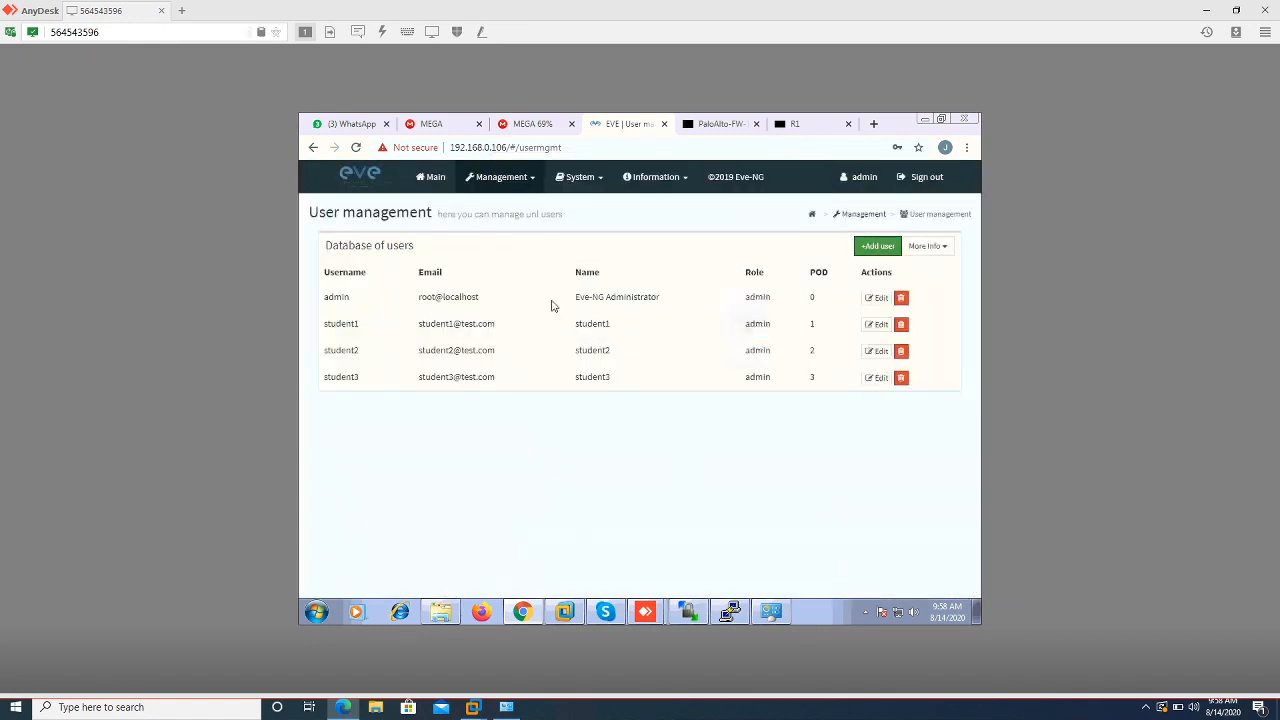
left_click(490, 177)
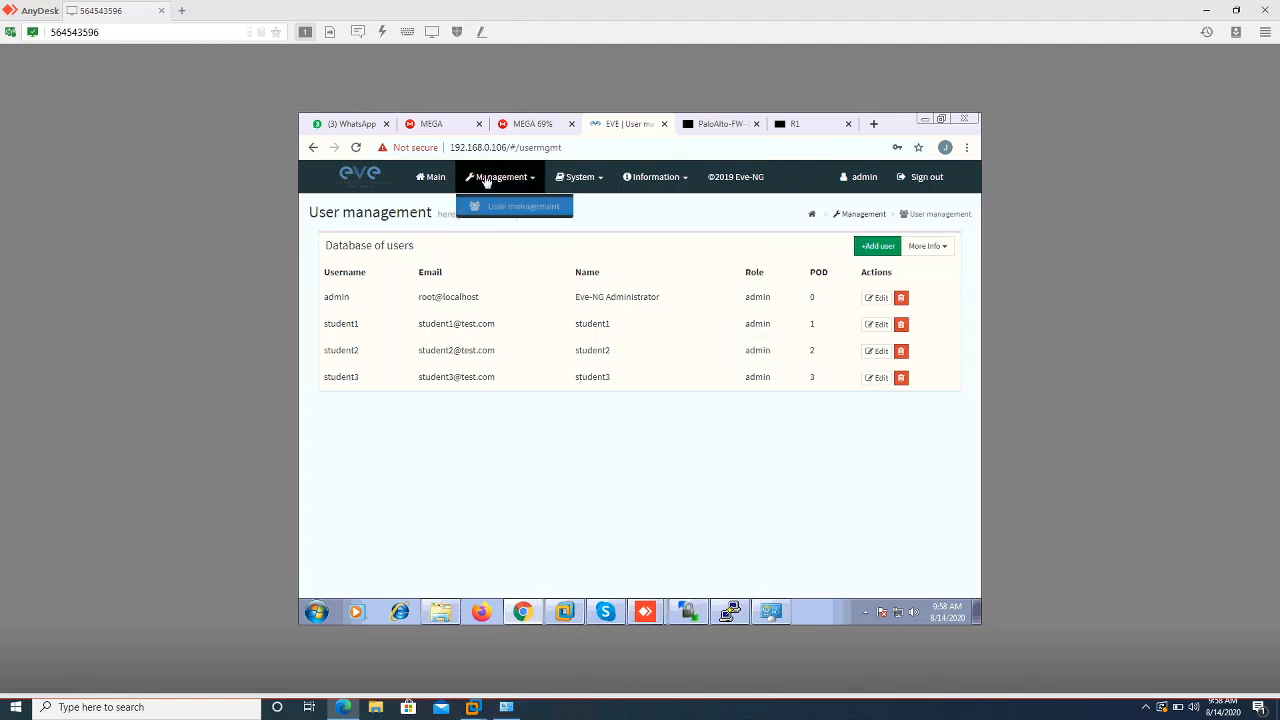
left_click(493, 207)
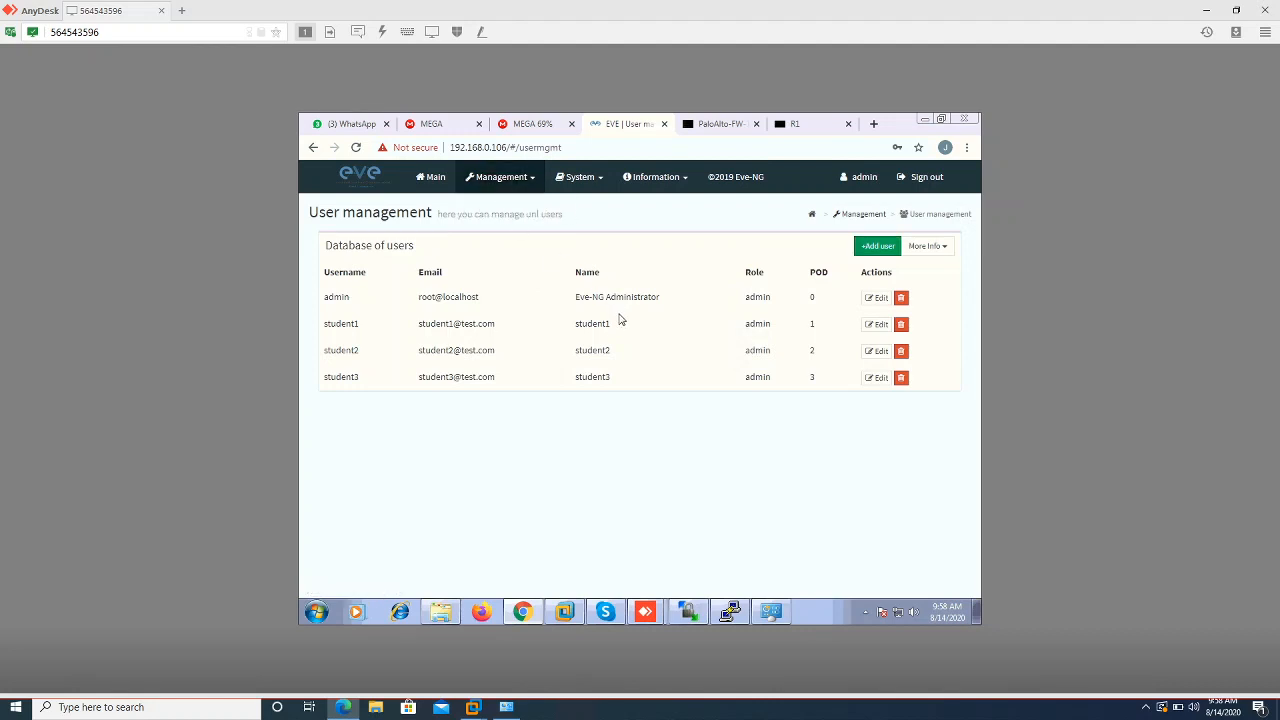
left_click(876, 247)
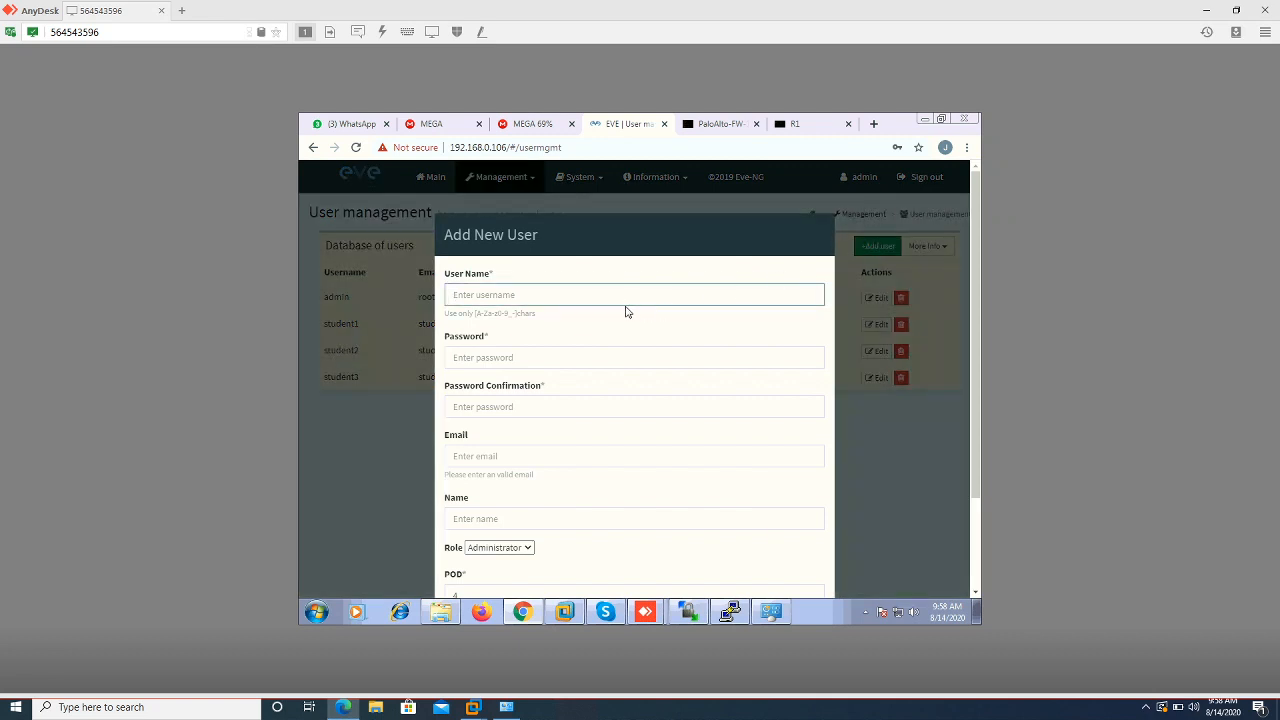
Enter user name student4 and paste its password into both password fields
type("VMware Network Adapter VMnet8")
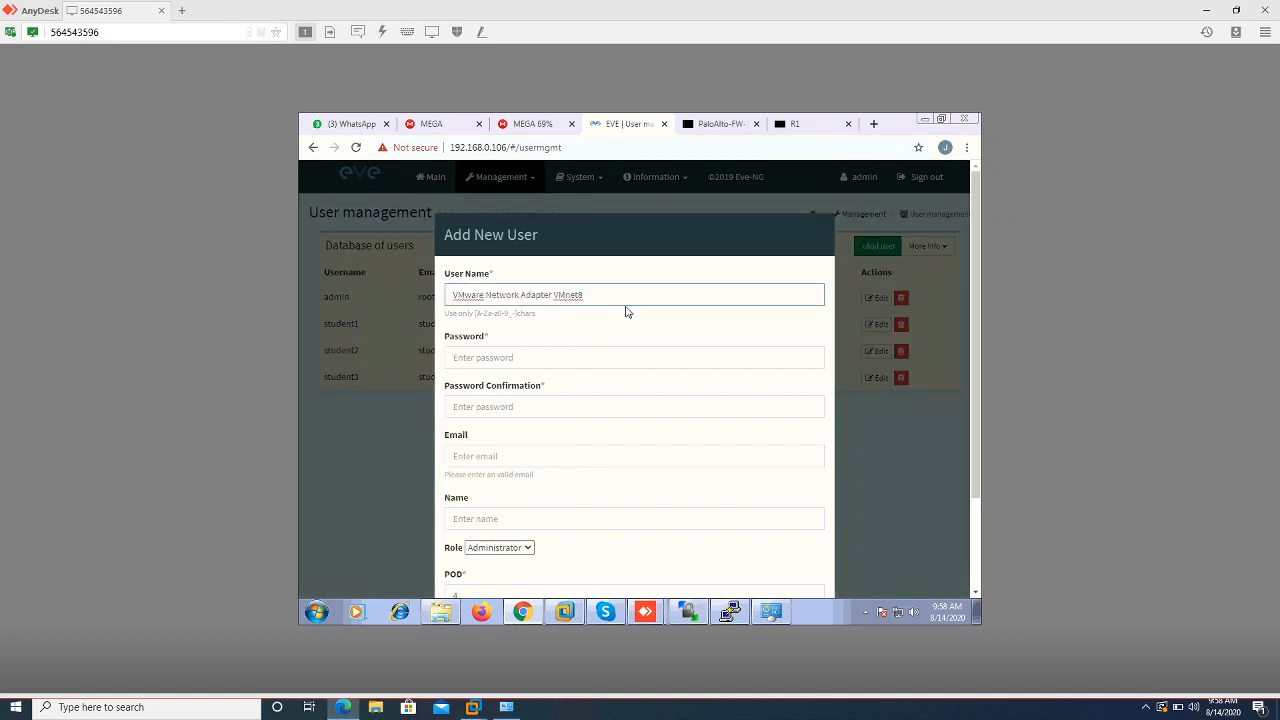
key("ctrl+a")
type("stud")
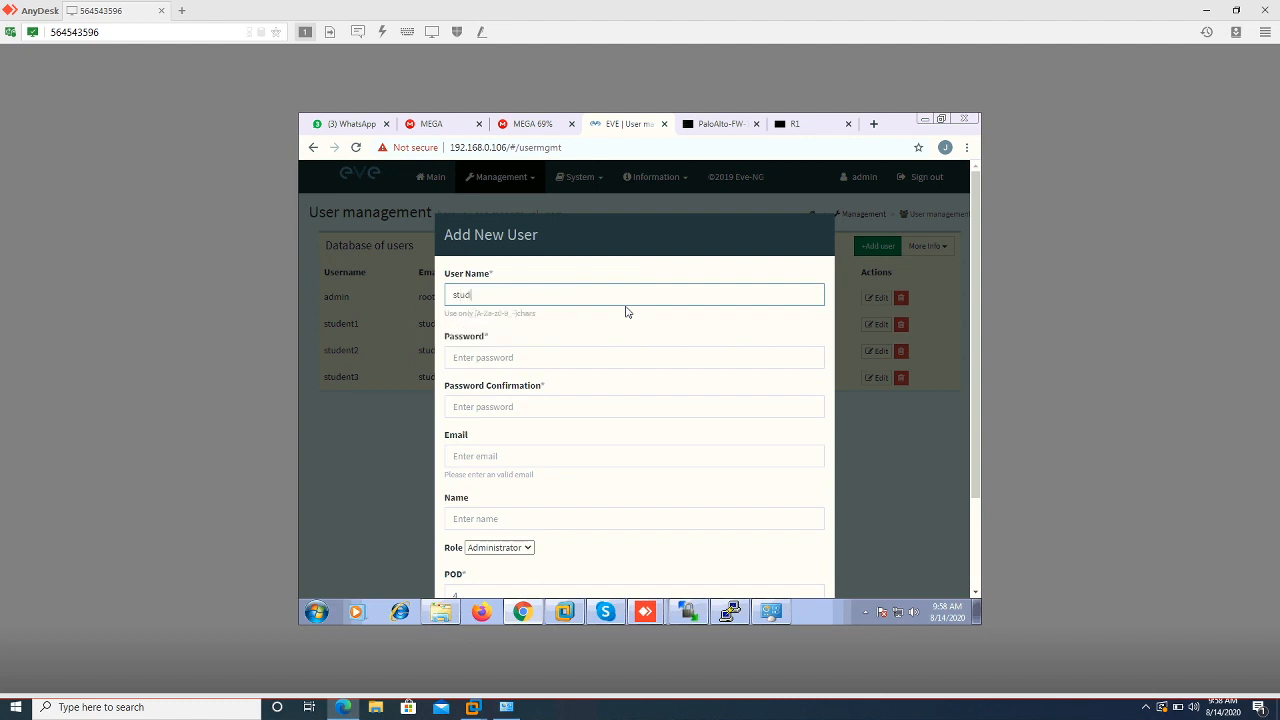
type("ent4")
key("ctrl+a")
key("ctrl+c")
left_click(546, 354)
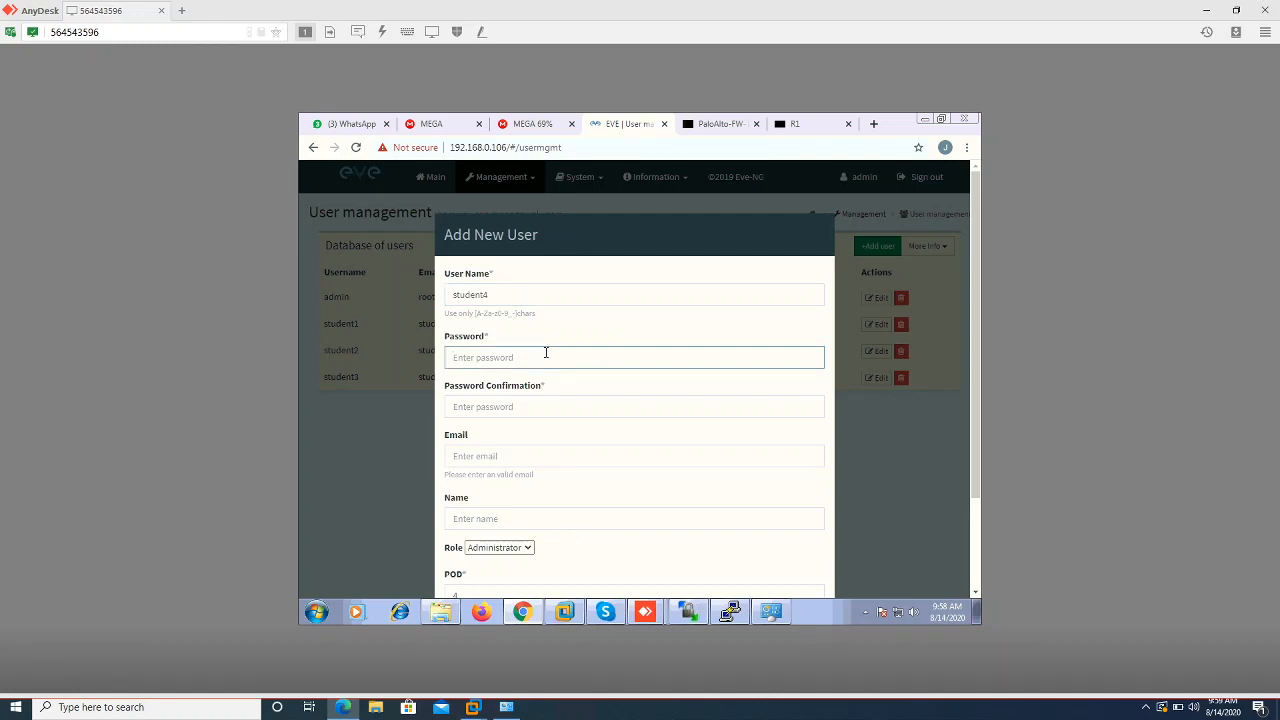
key("ctrl+v")
key("Tab")
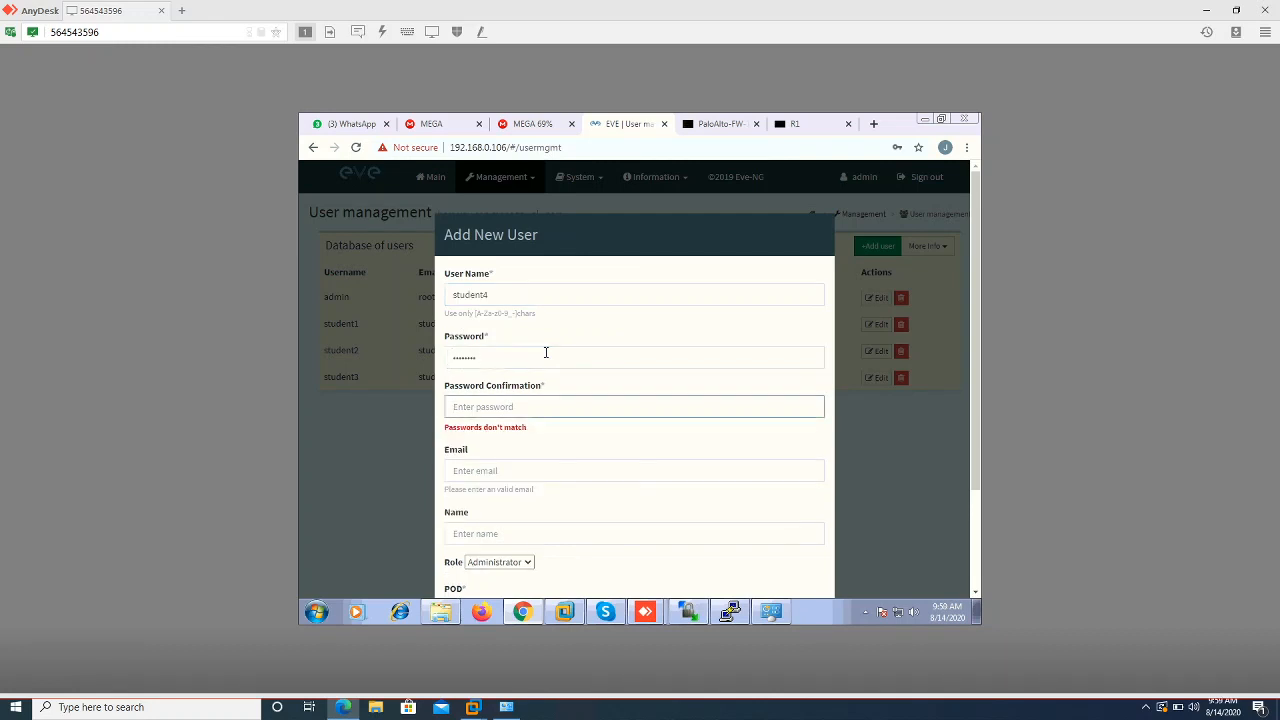
key("ctrl+v")
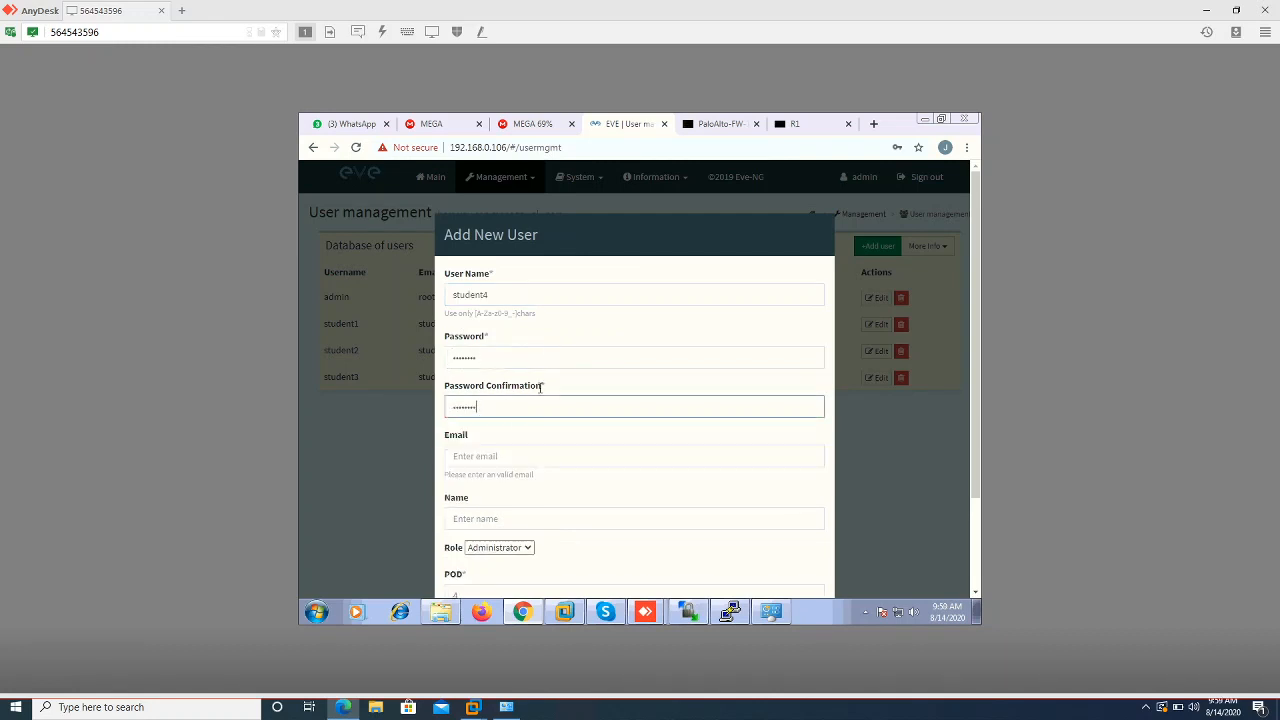
left_click(525, 457)
key("ctrl+v")
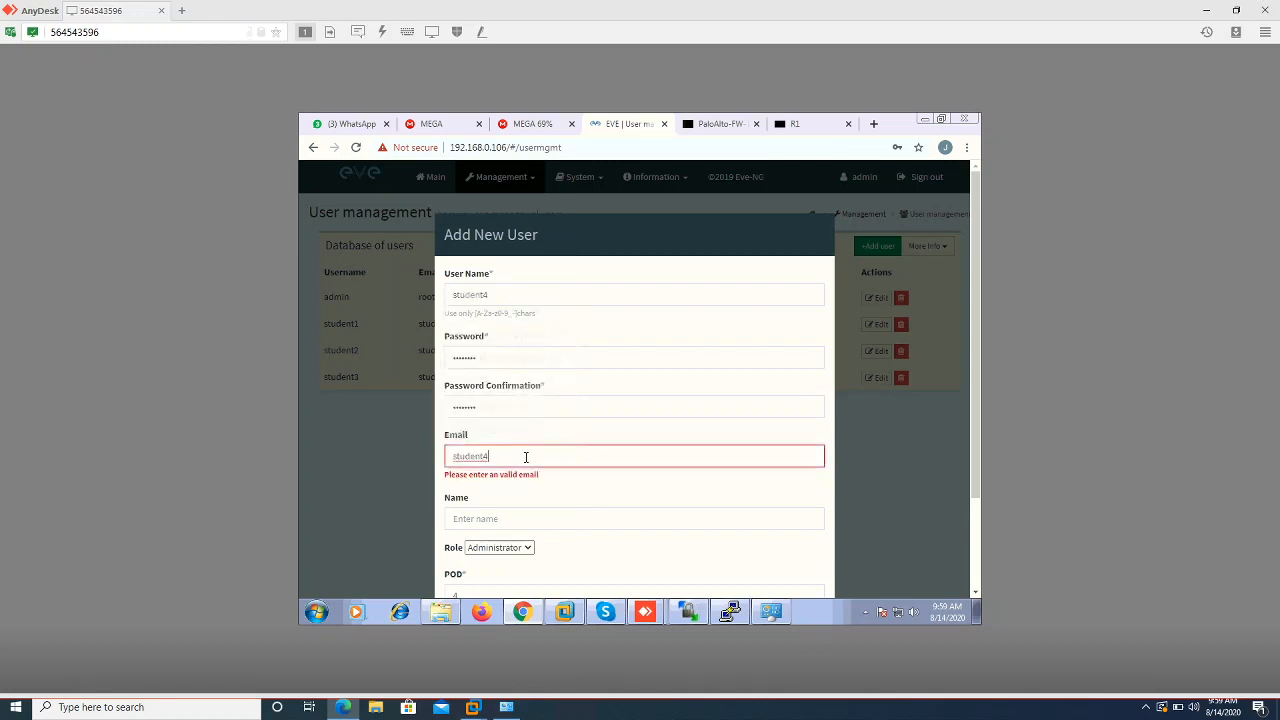
type("@test.com")
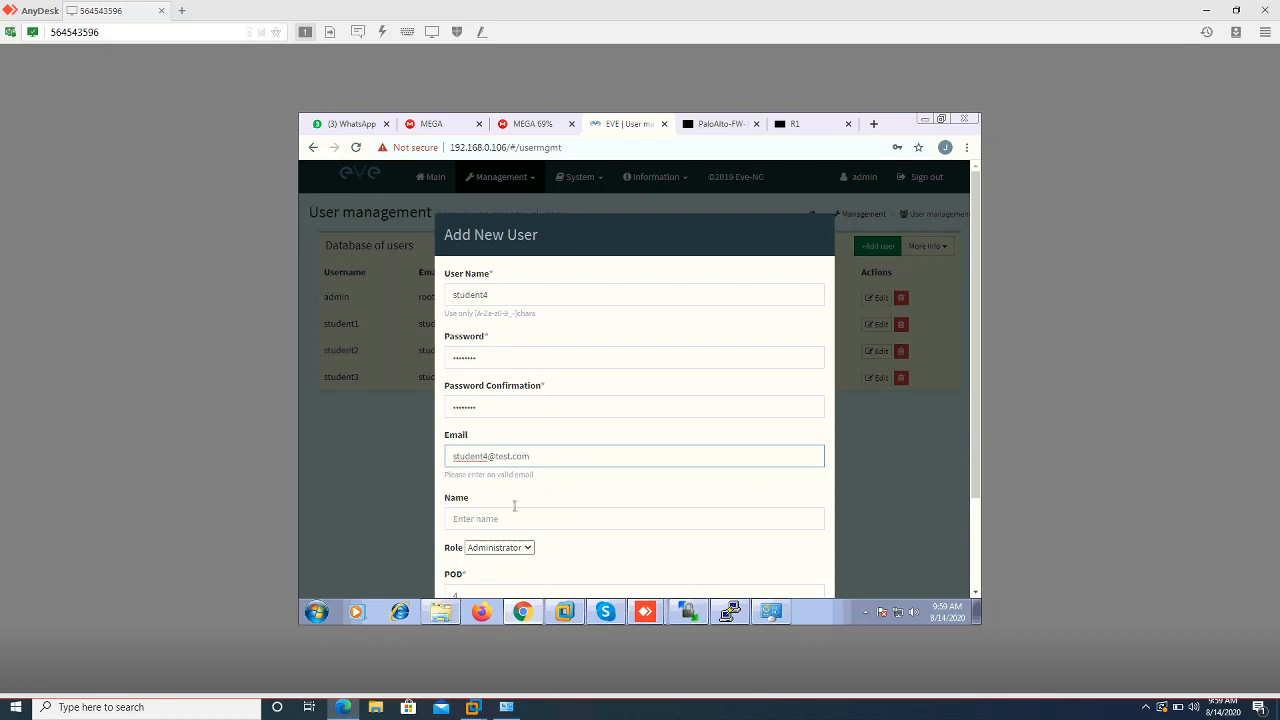
left_click(509, 519)
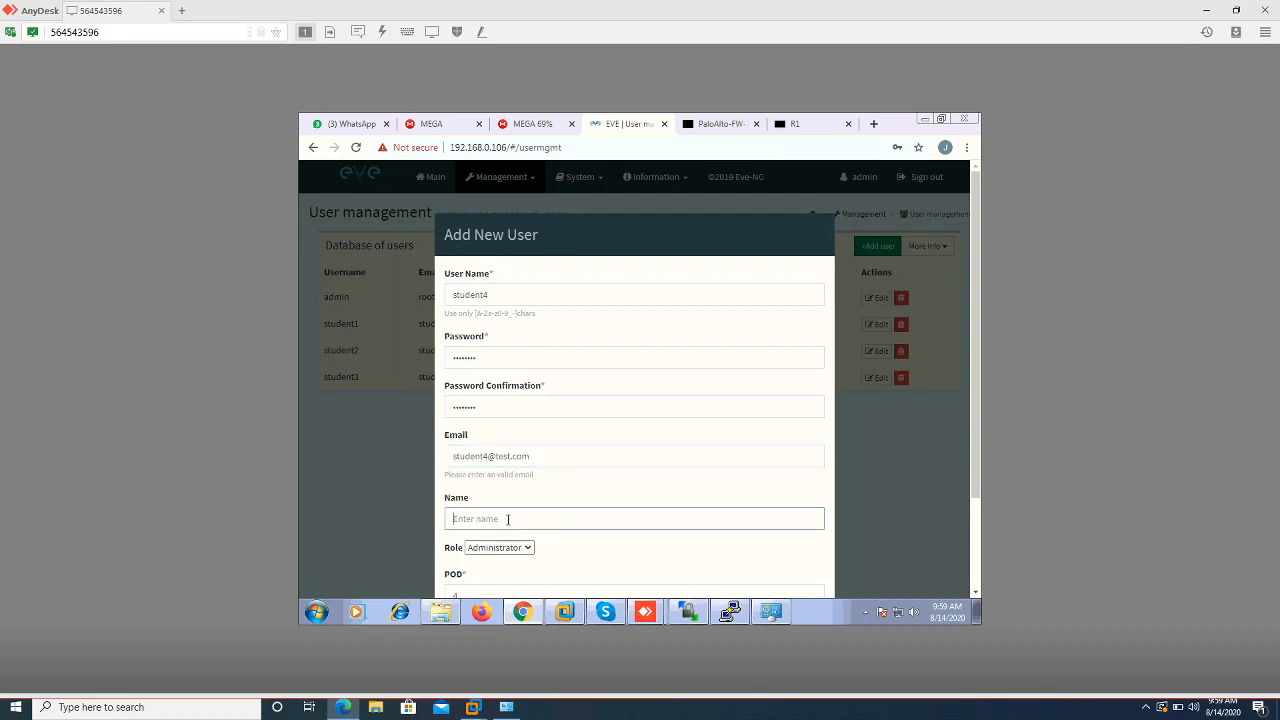
key("ctrl+v")
left_click(783, 568)
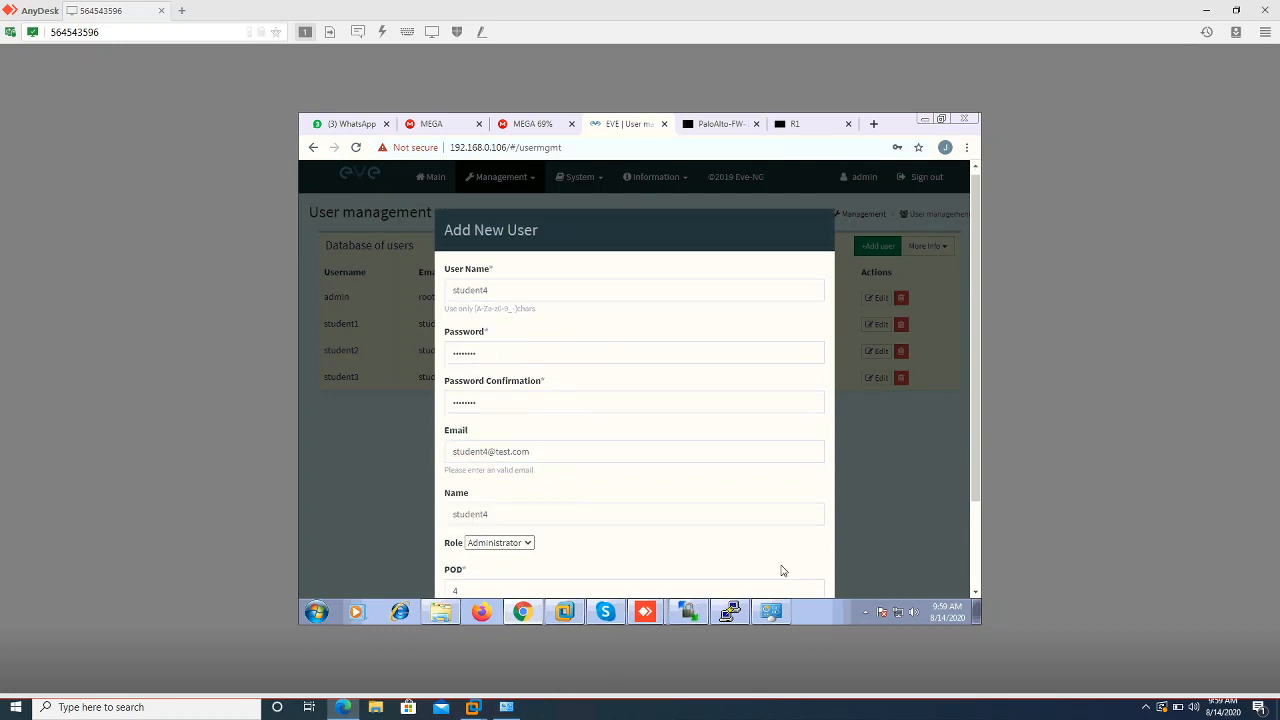
scroll(783, 570, "down", 2)
left_click(748, 543)
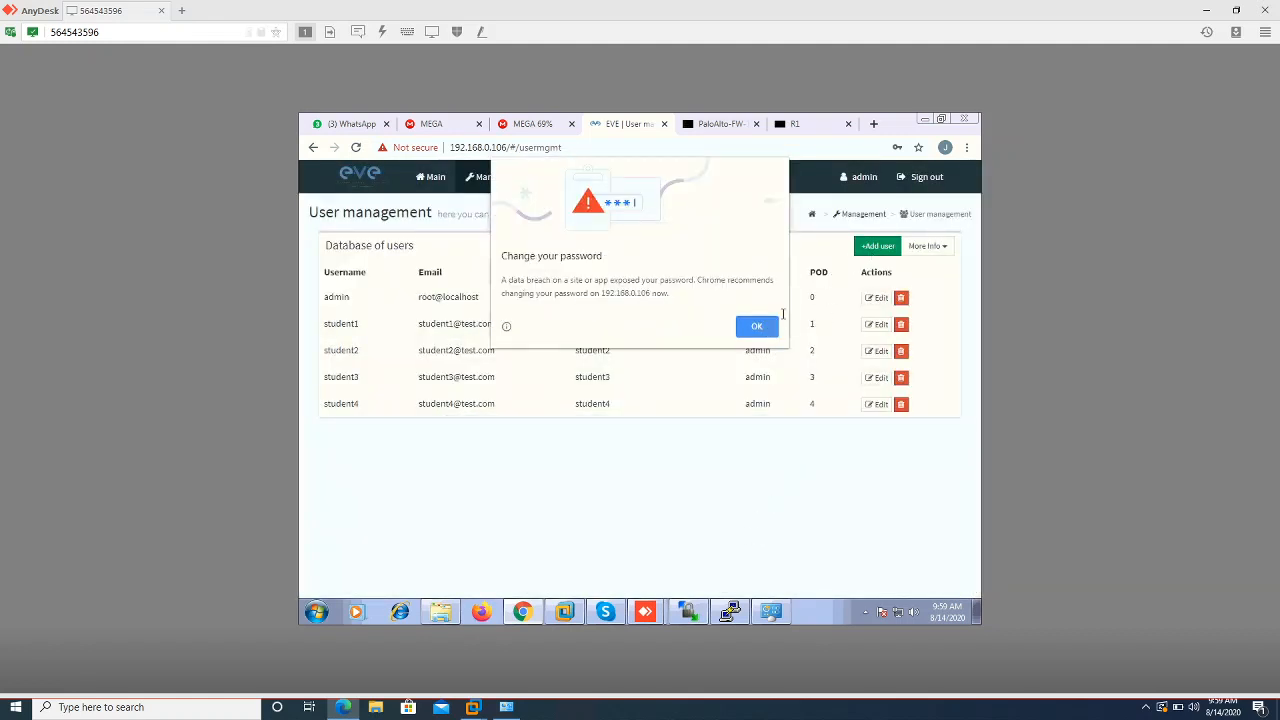
left_click(767, 331)
Start a new user named student5 and paste its password and confirmation
left_click(870, 255)
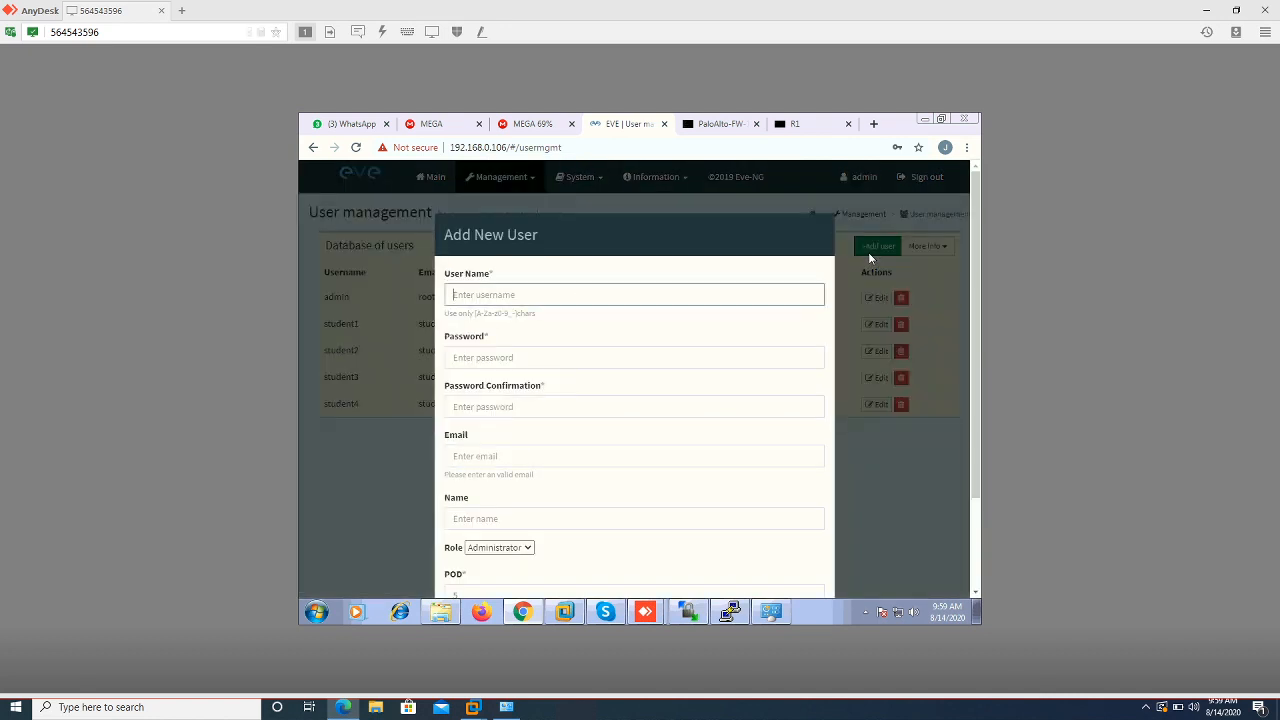
type("studen")
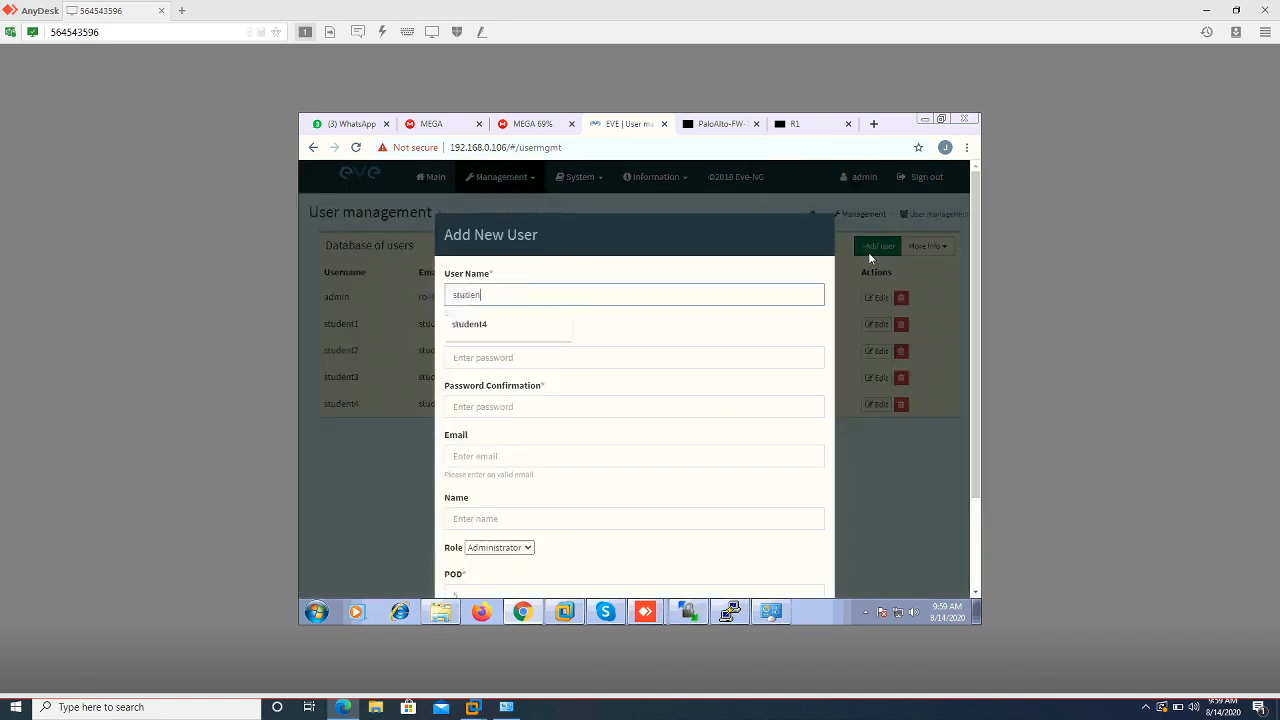
type("t5")
key("Tab")
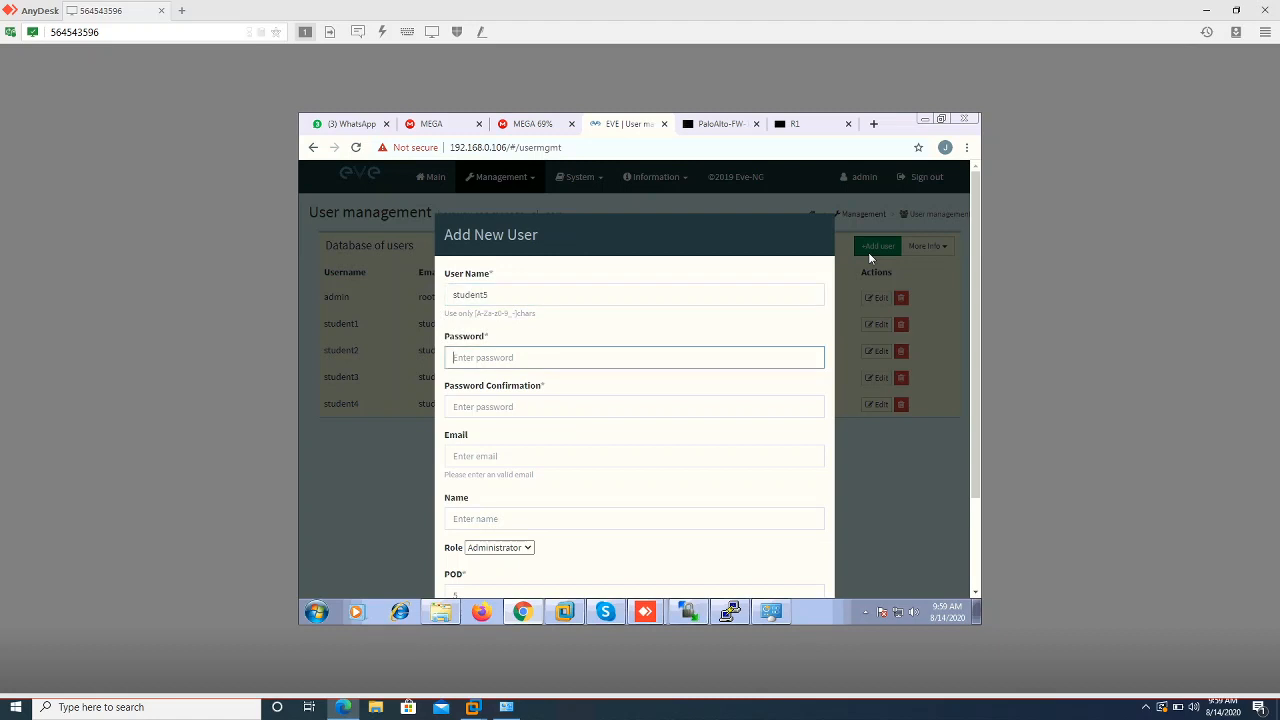
key("shift+Tab")
key("ctrl+c")
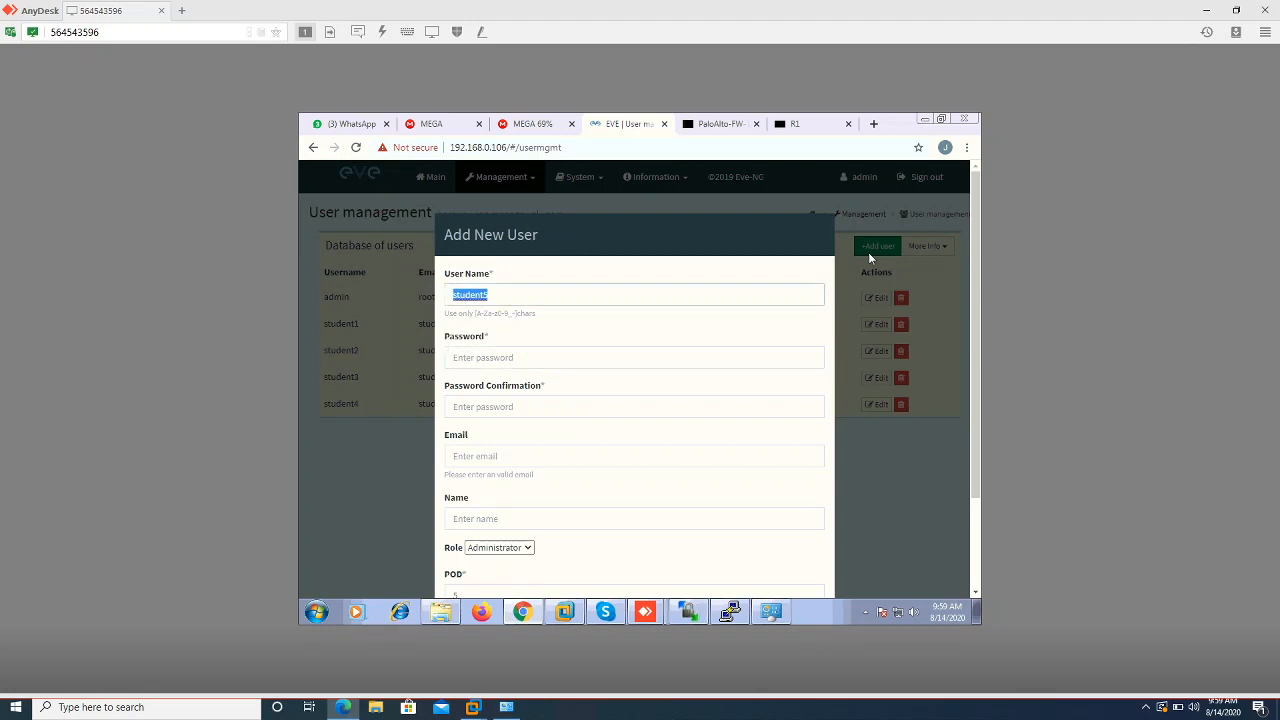
key("Tab")
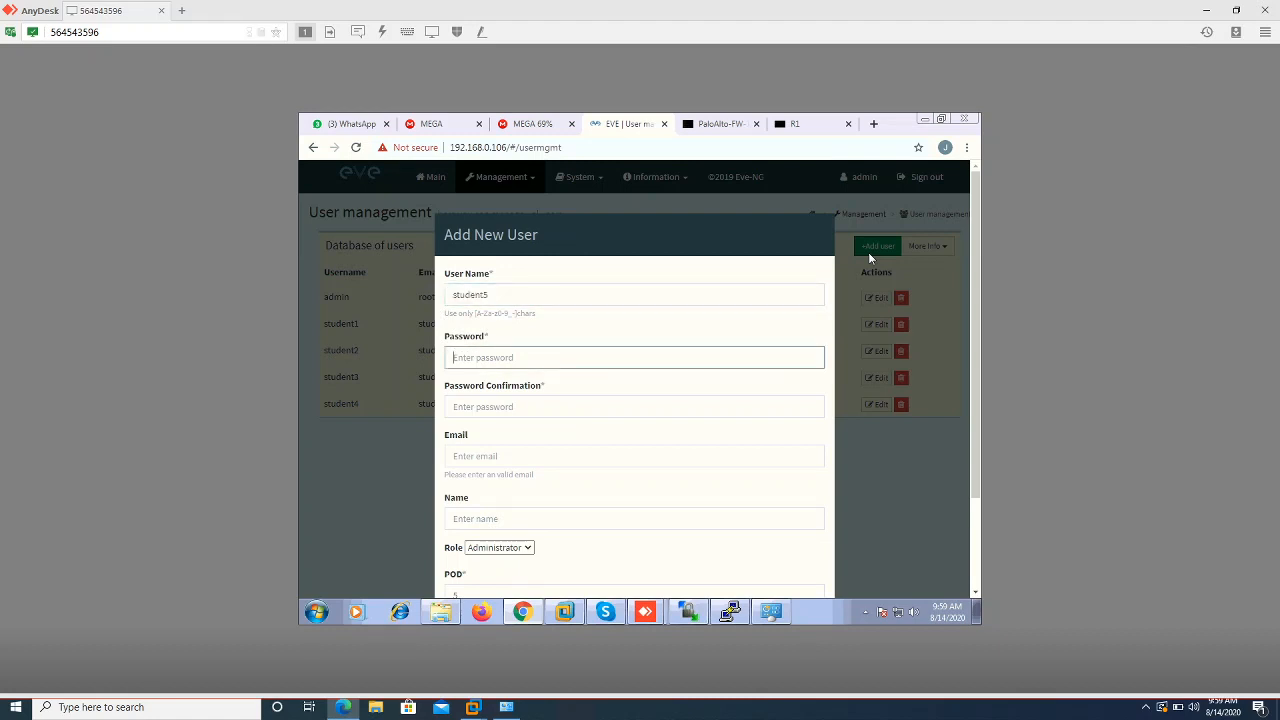
key("ctrl+v")
key("Tab")
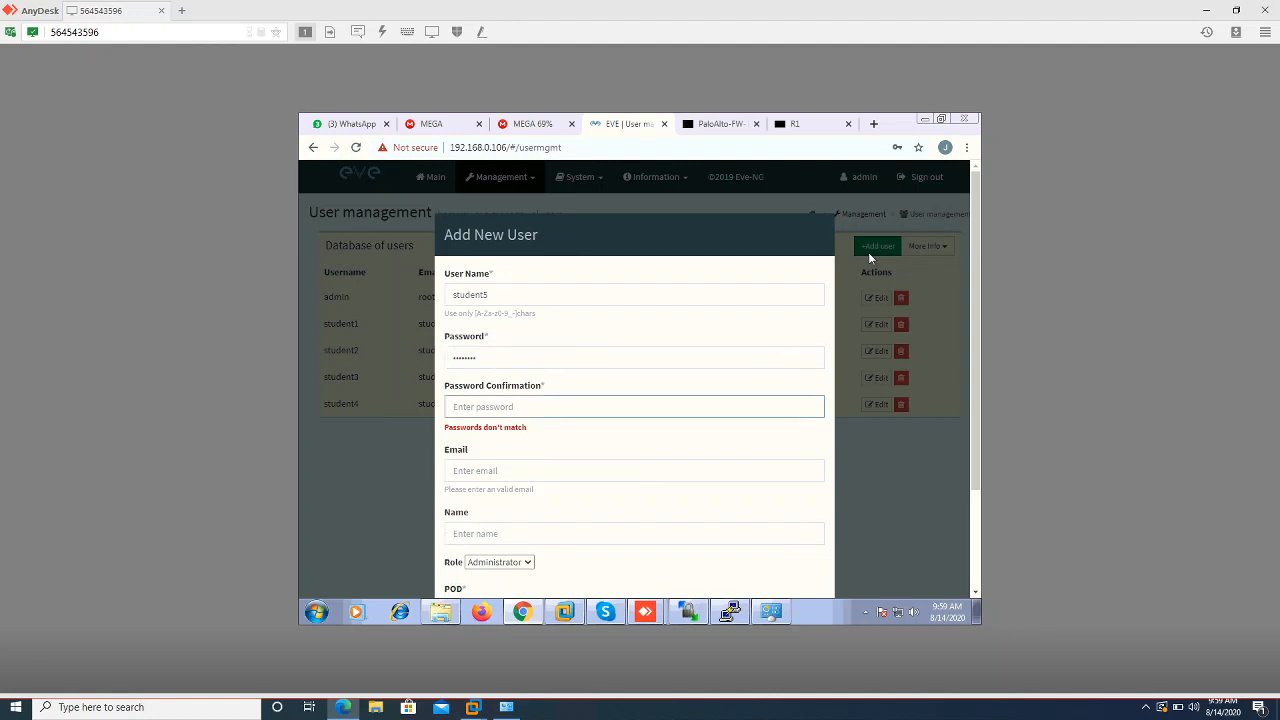
key("ctrl+v")
key("Tab")
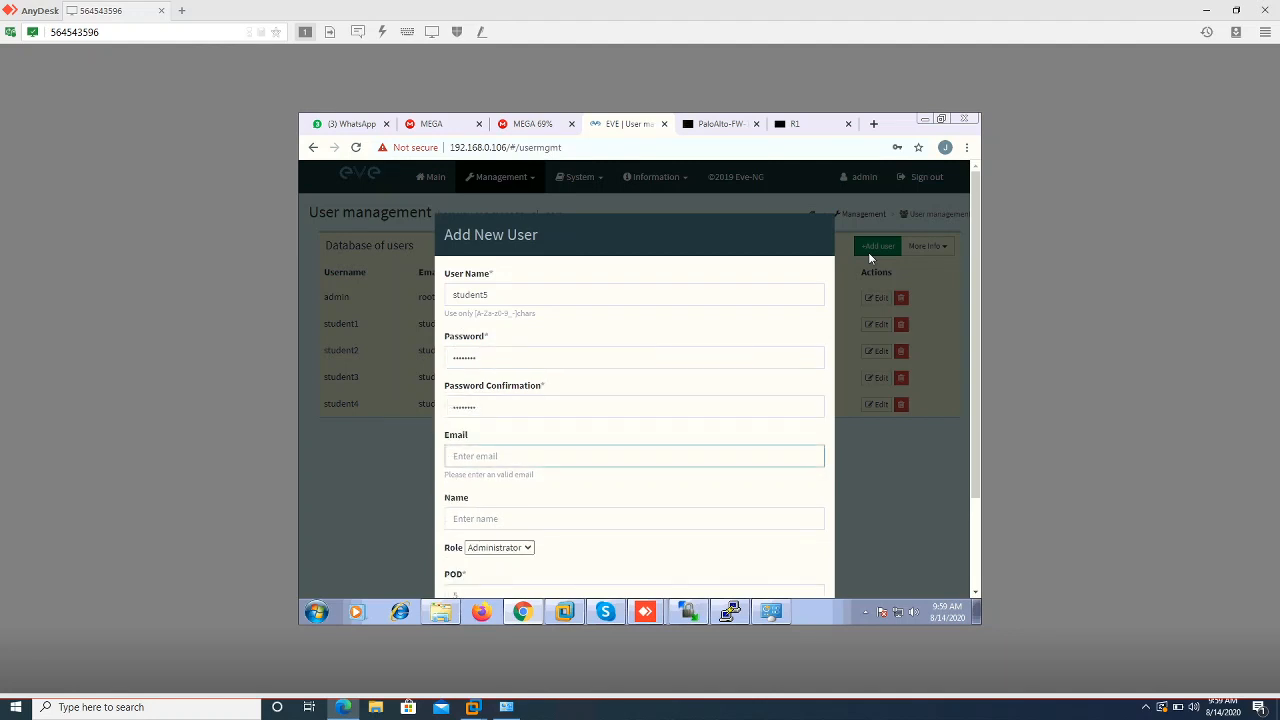
key("ctrl+v")
type("@test.com")
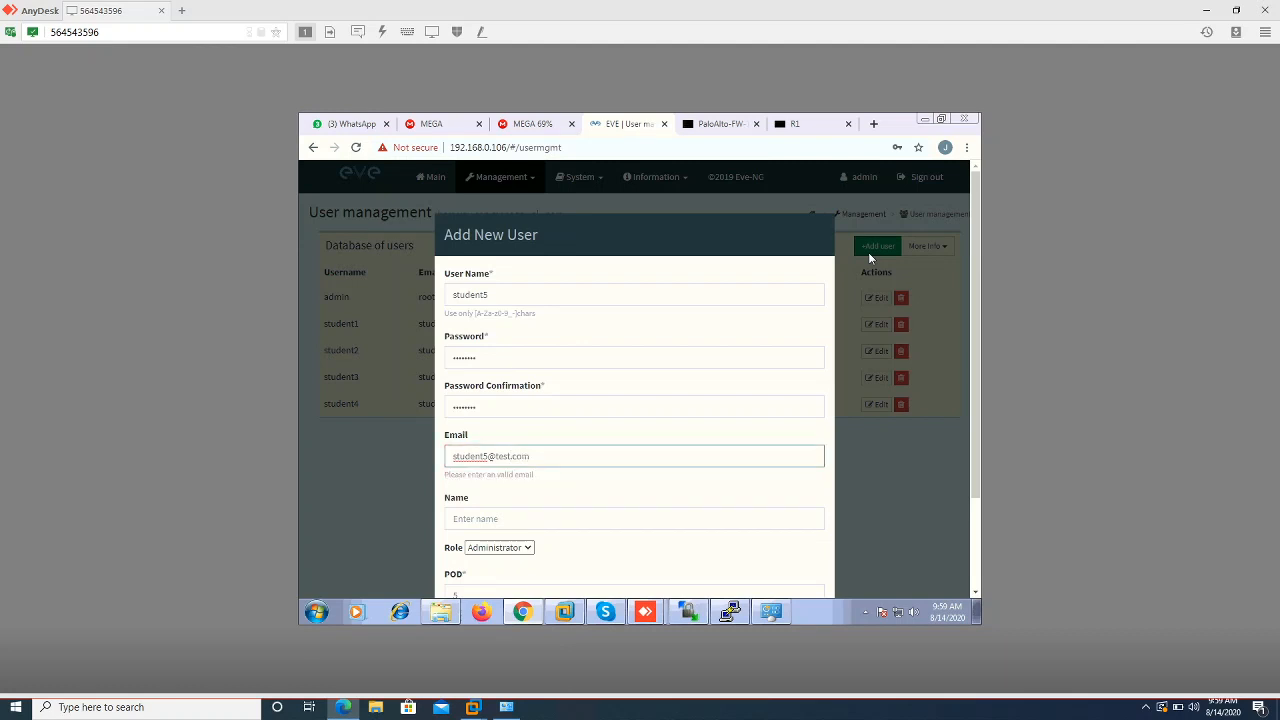
key("Tab")
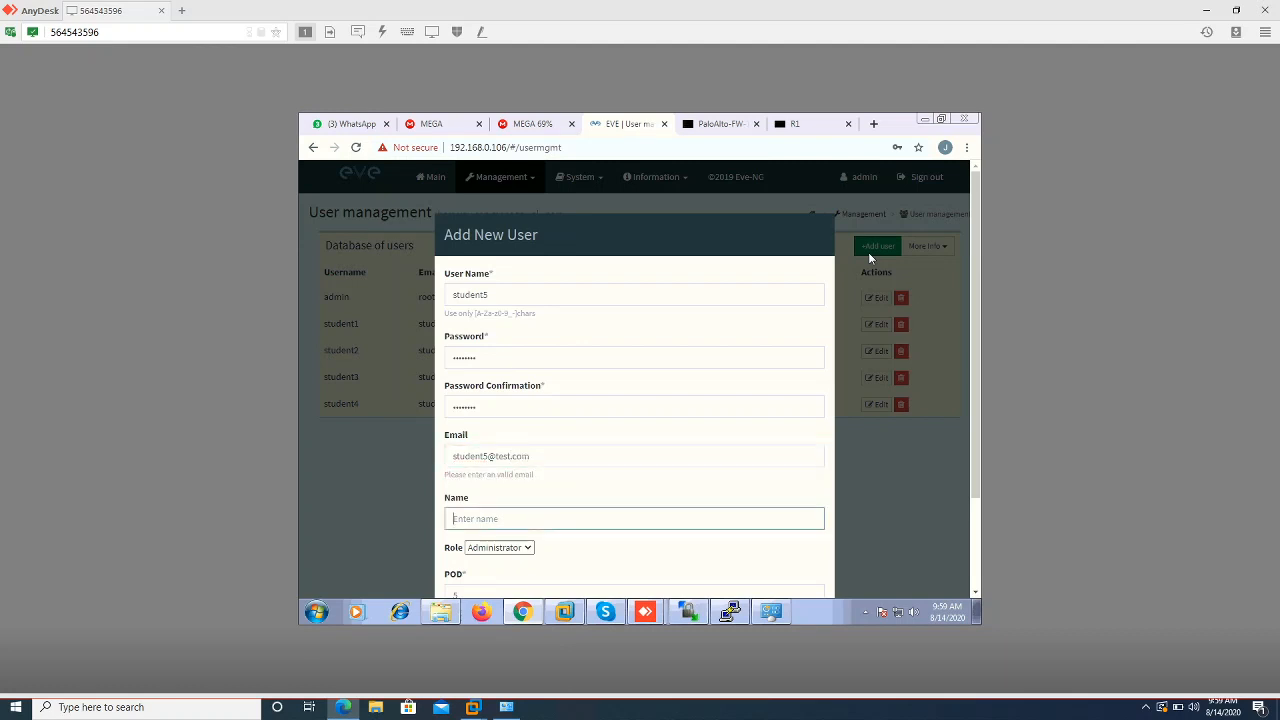
key("ctrl+v")
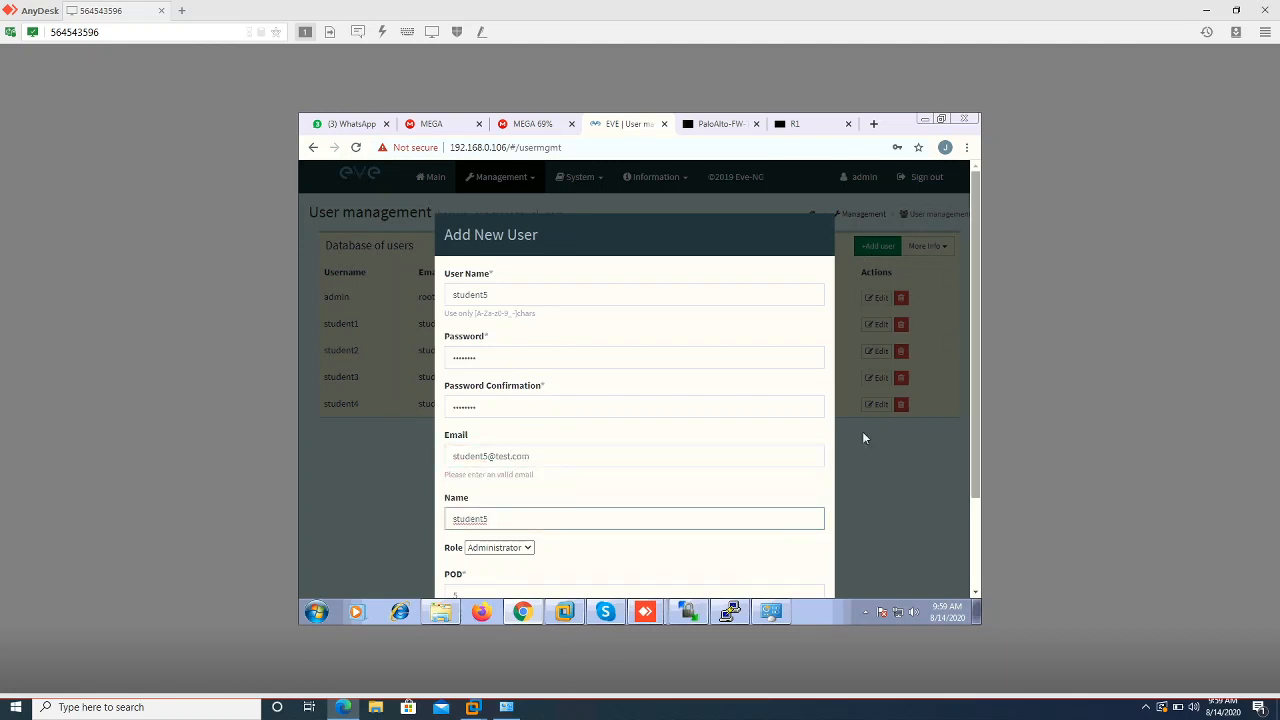
left_click(804, 538)
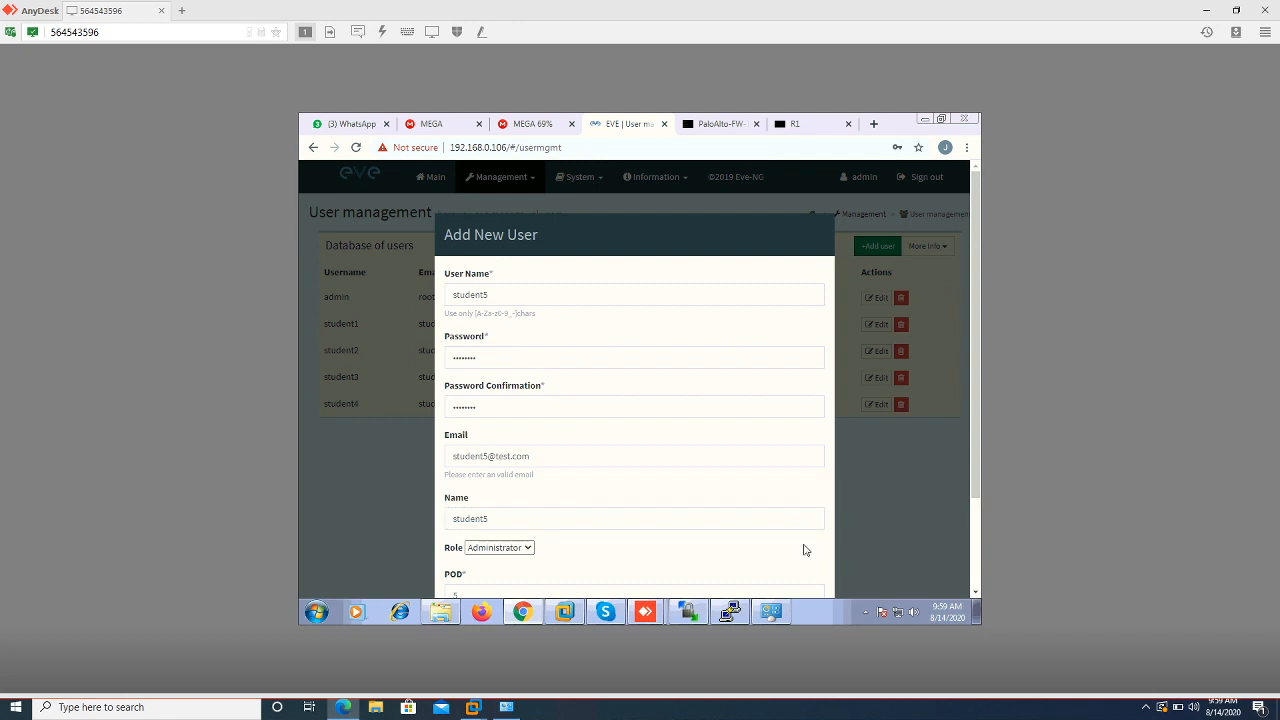
scroll(804, 549, "down", 3)
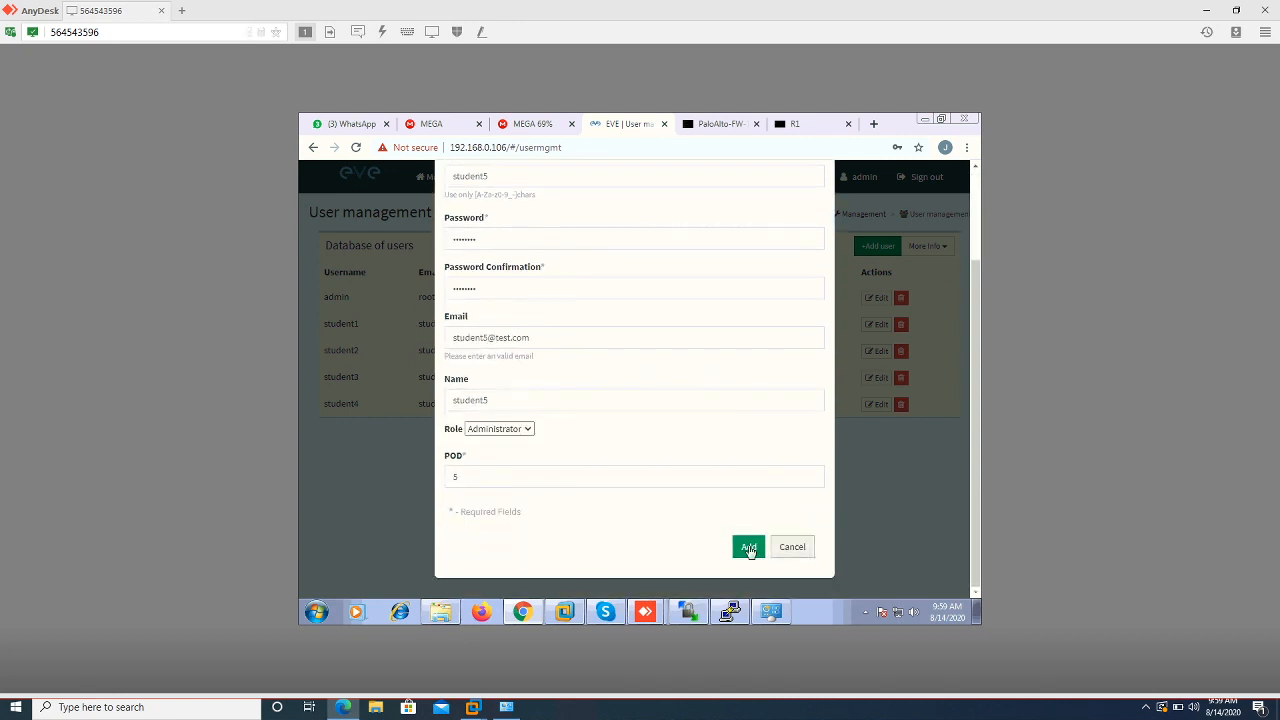
left_click(748, 546)
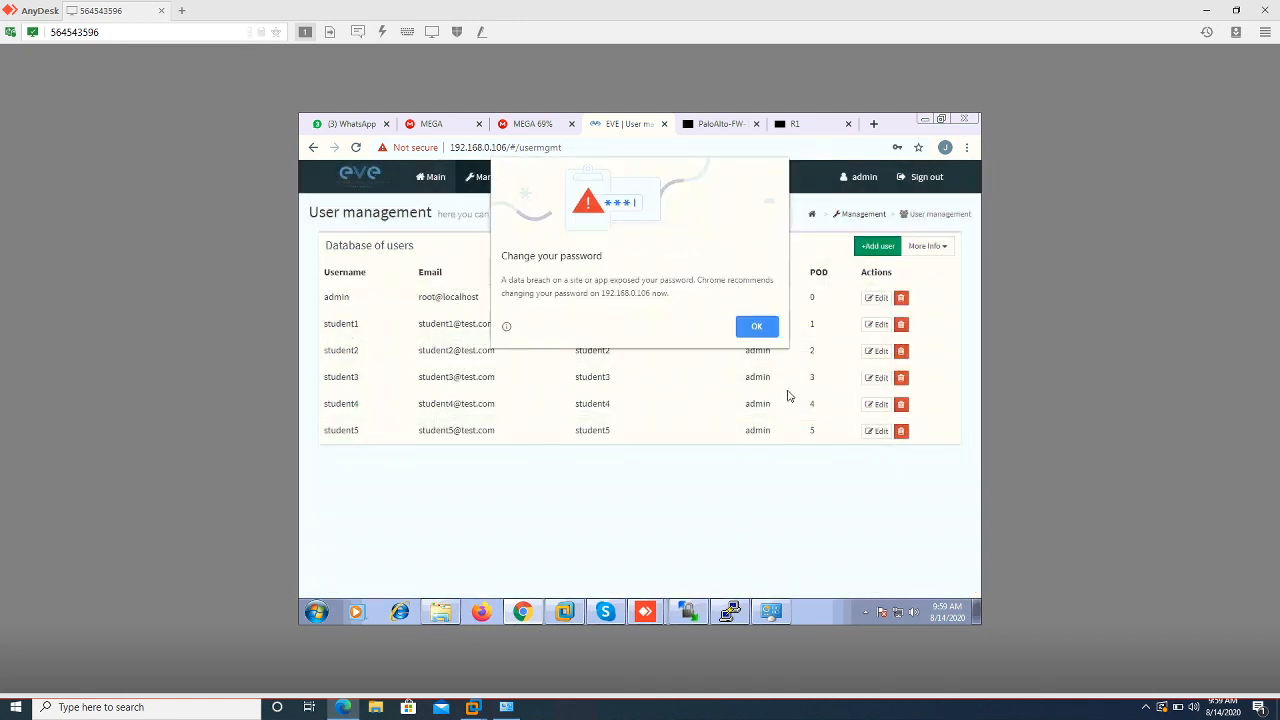
left_click(762, 328)
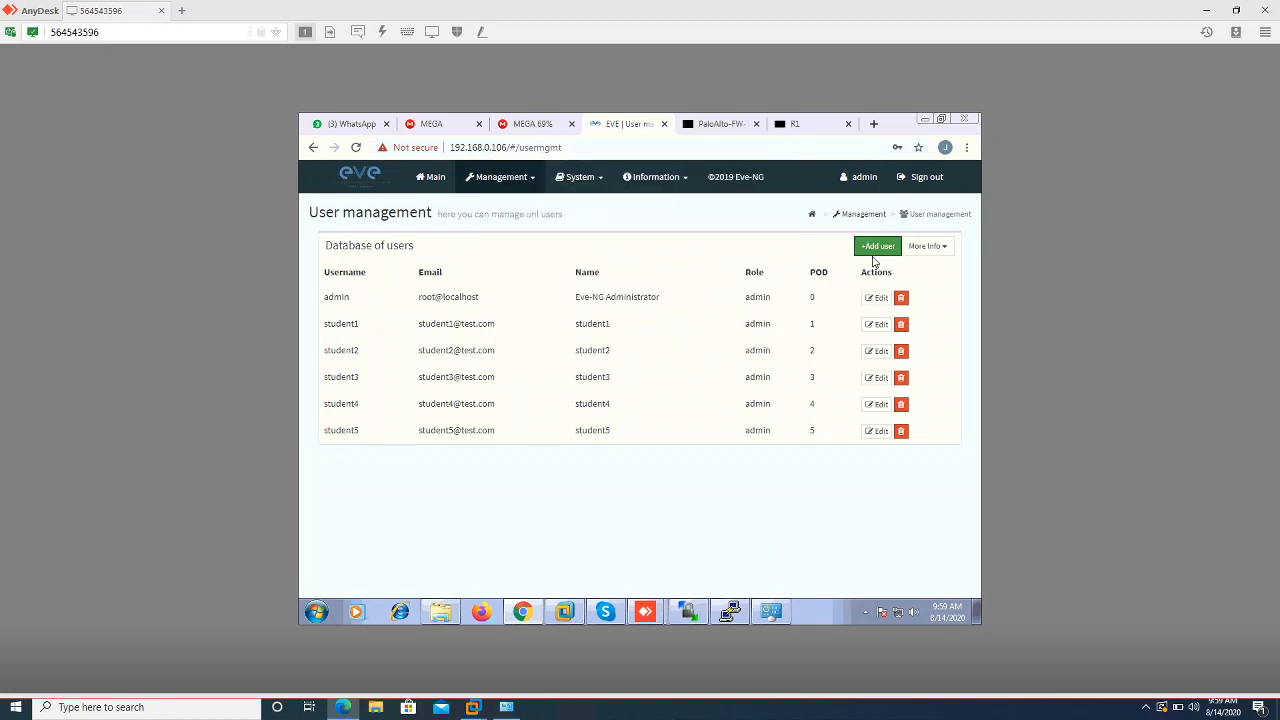
Start a new user named student6 and fill in its password fields
left_click(875, 252)
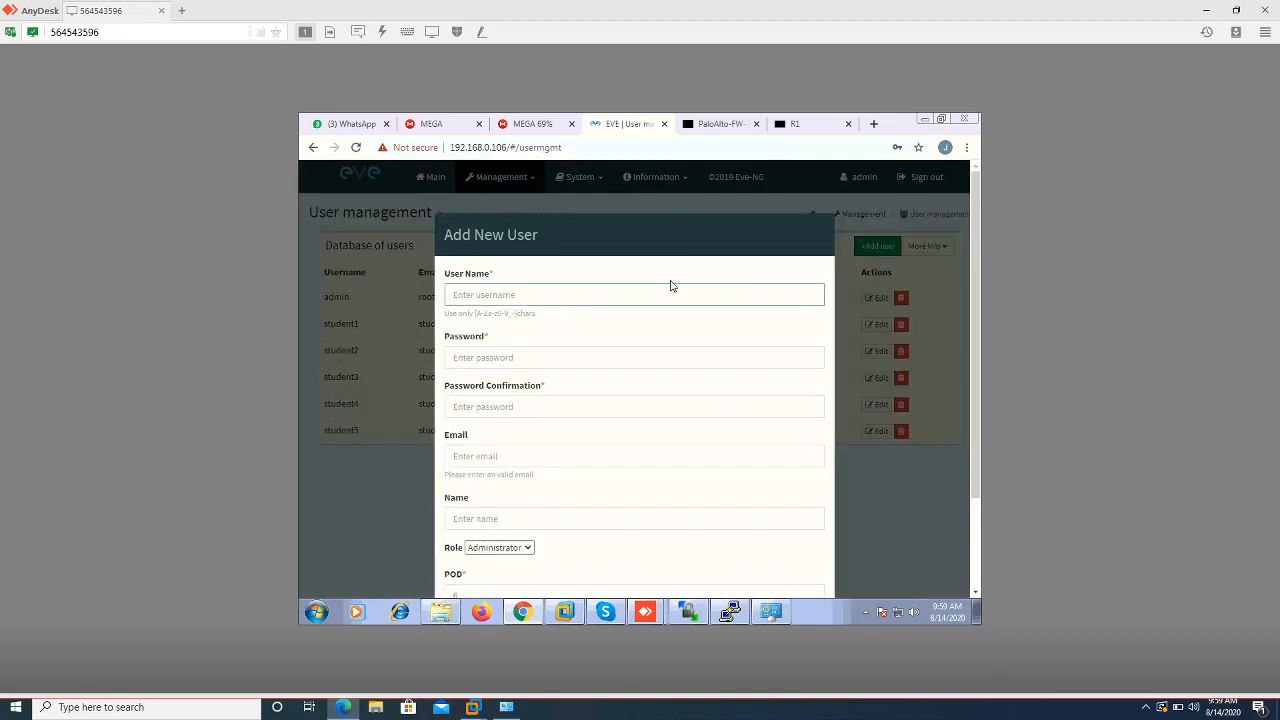
type("s")
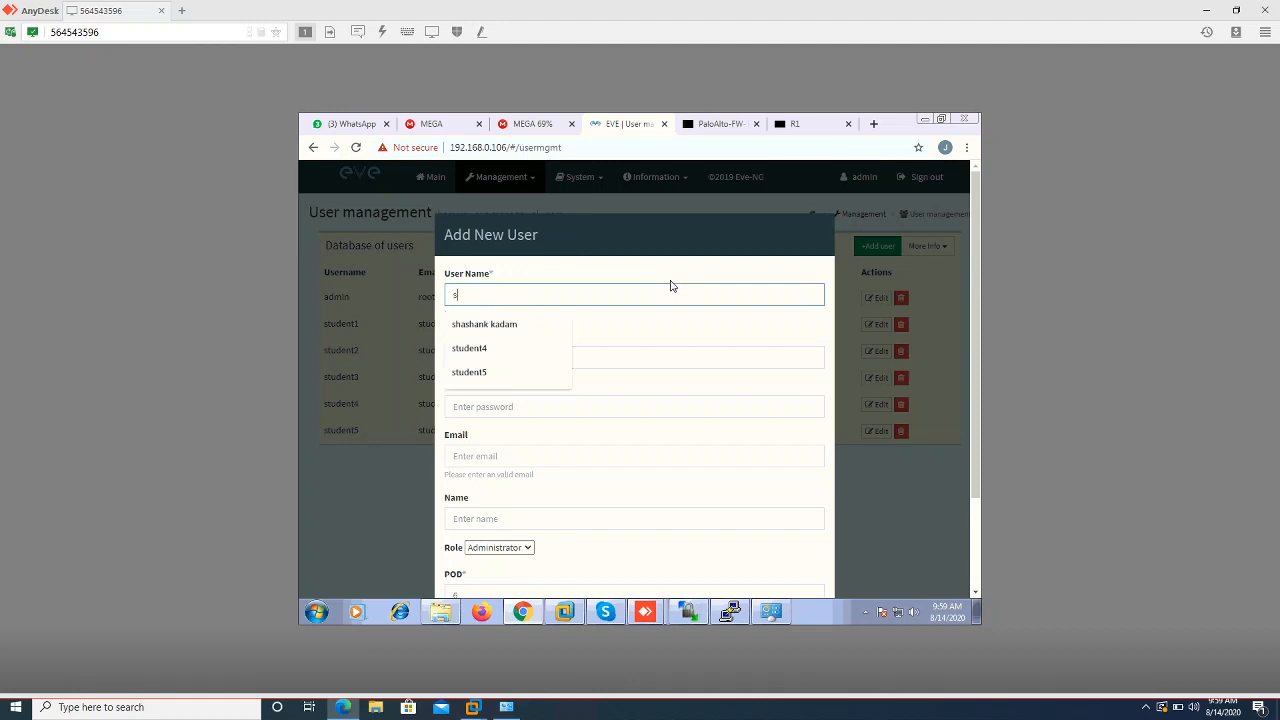
type("tudent6")
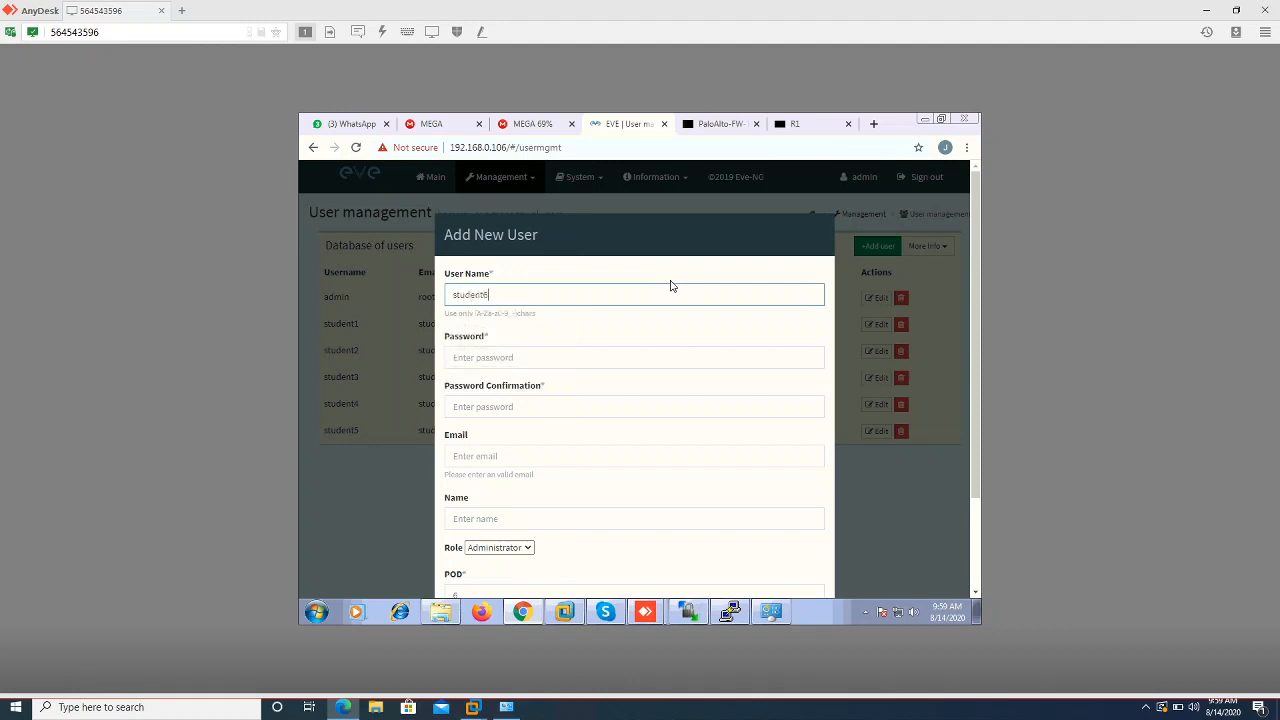
key("ctrl+a")
key("ctrl+c")
key("Tab")
type("student6")
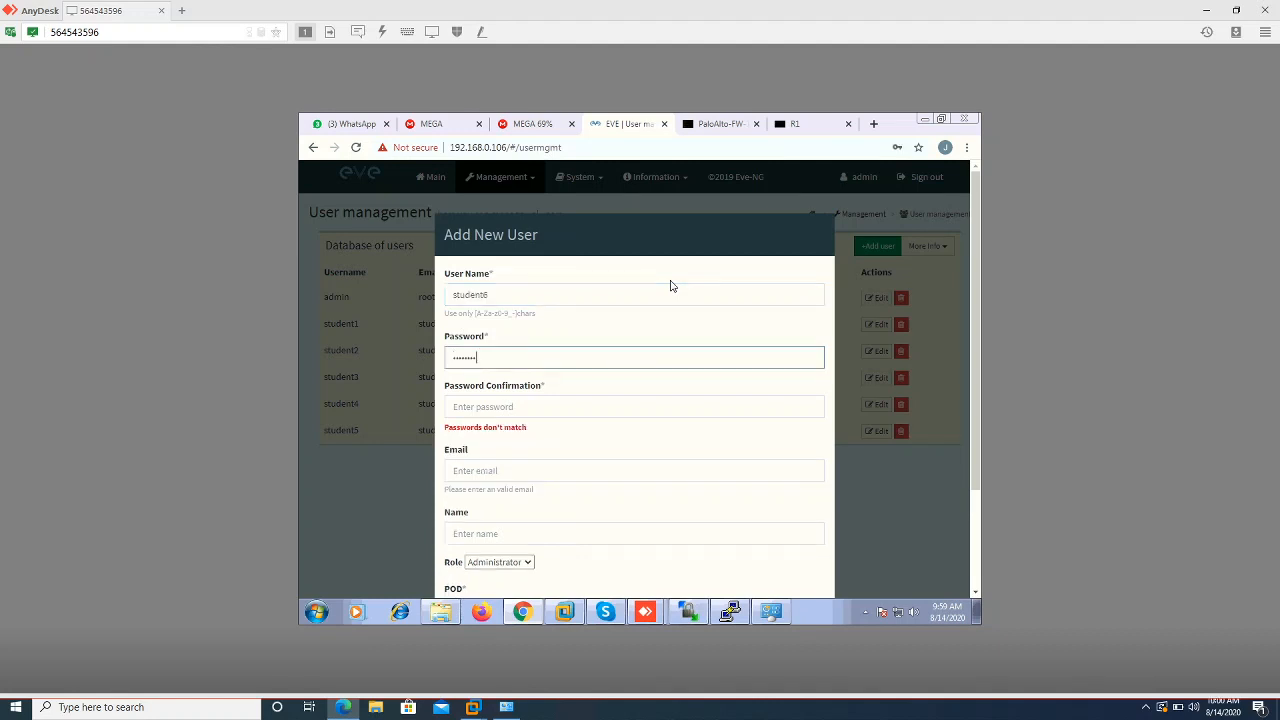
key("Tab")
type("student6")
key("Tab")
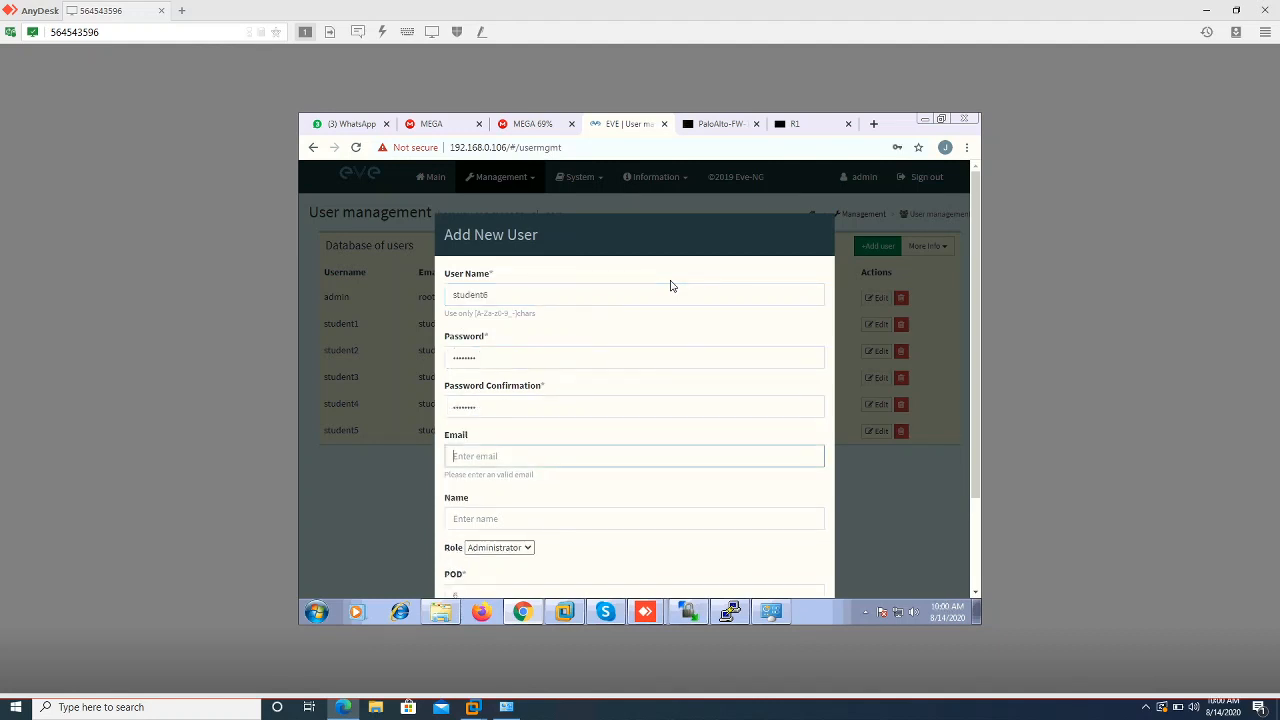
type("student6")
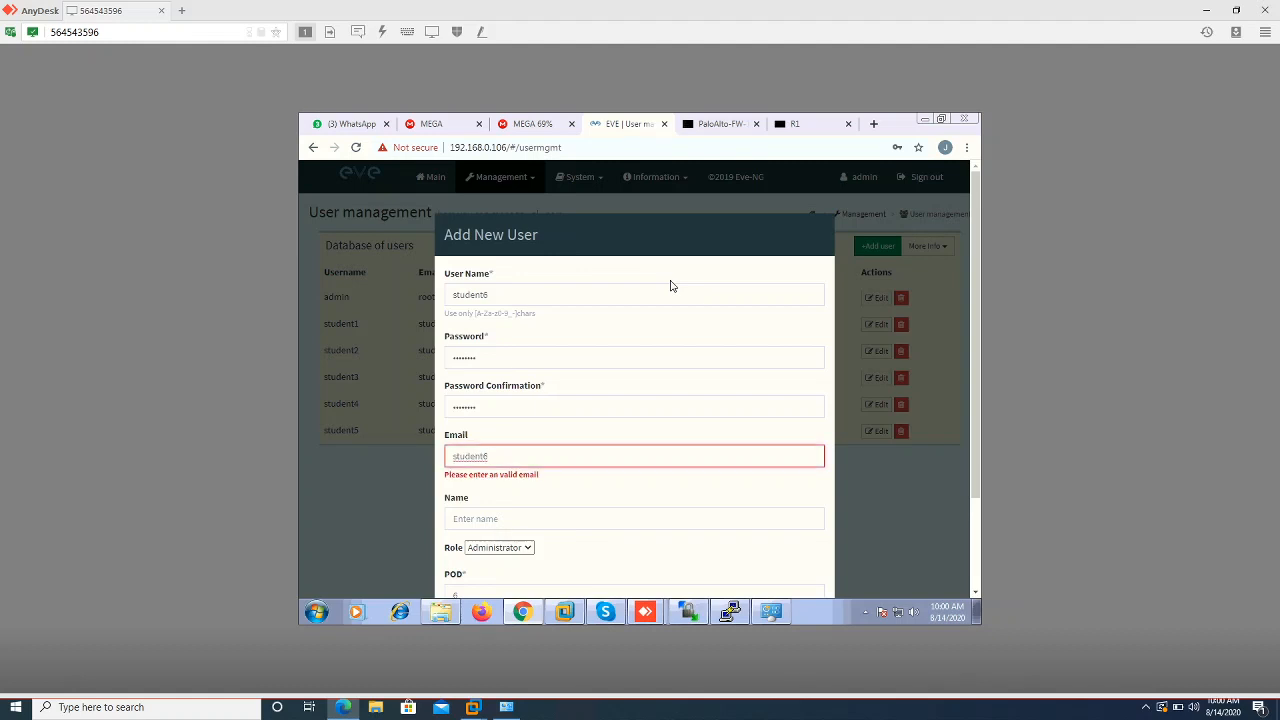
type("@test.com")
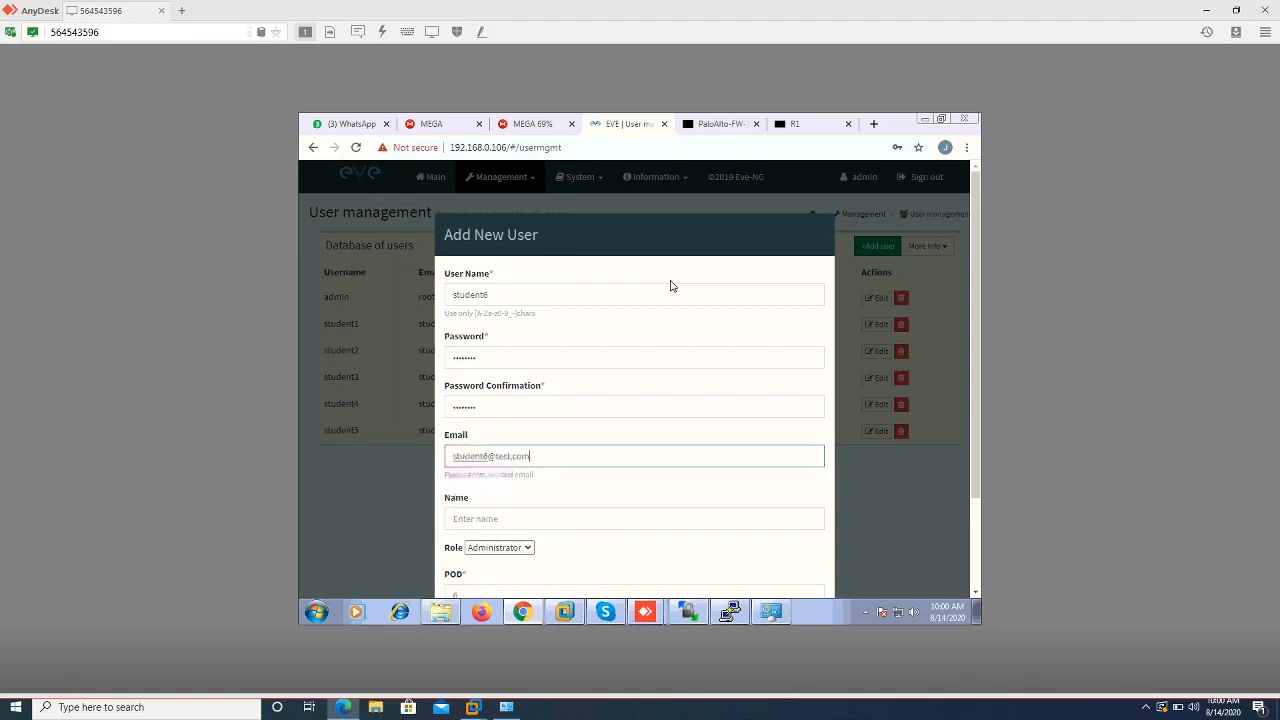
key("Tab")
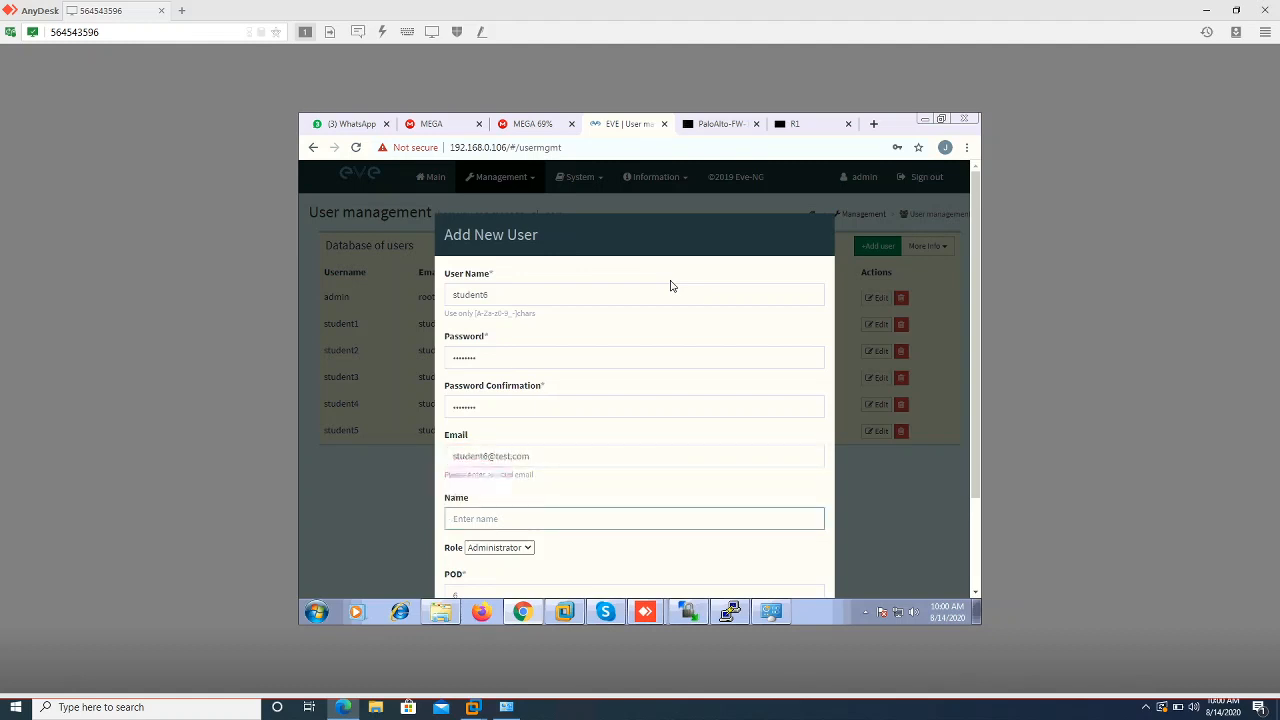
key("ctrl+v")
scroll(811, 557, "down", 2)
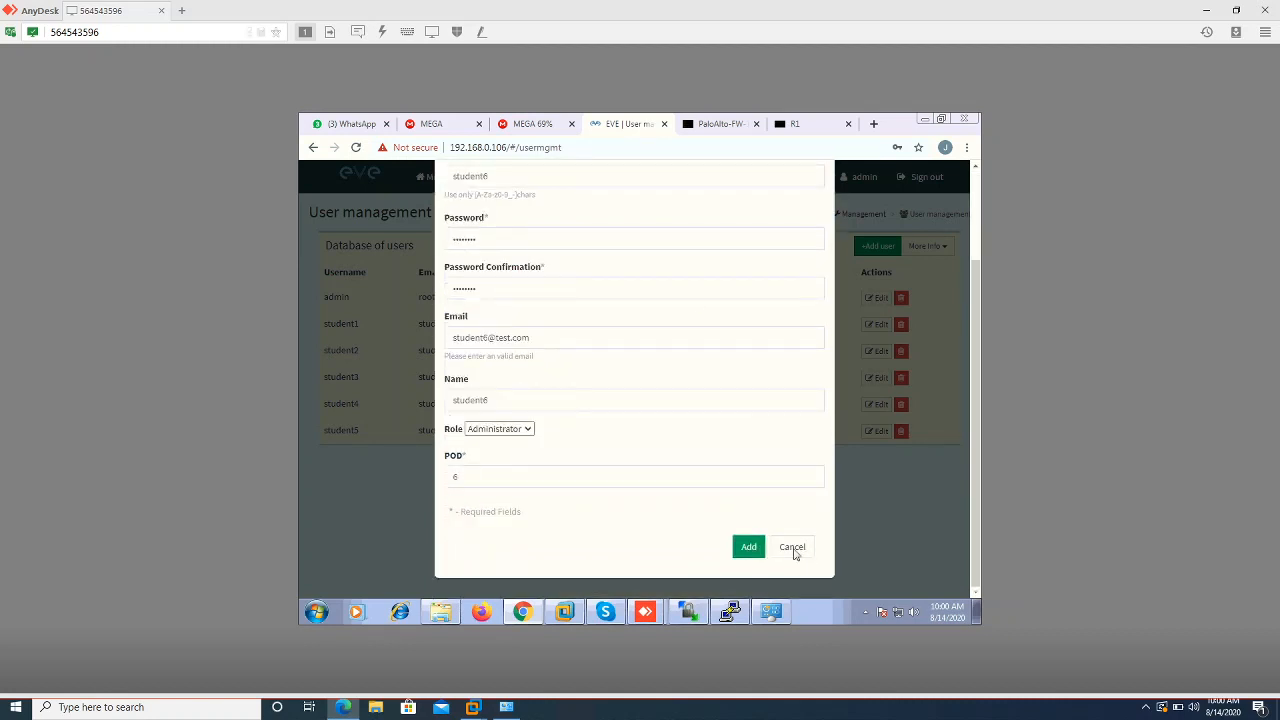
left_click(750, 553)
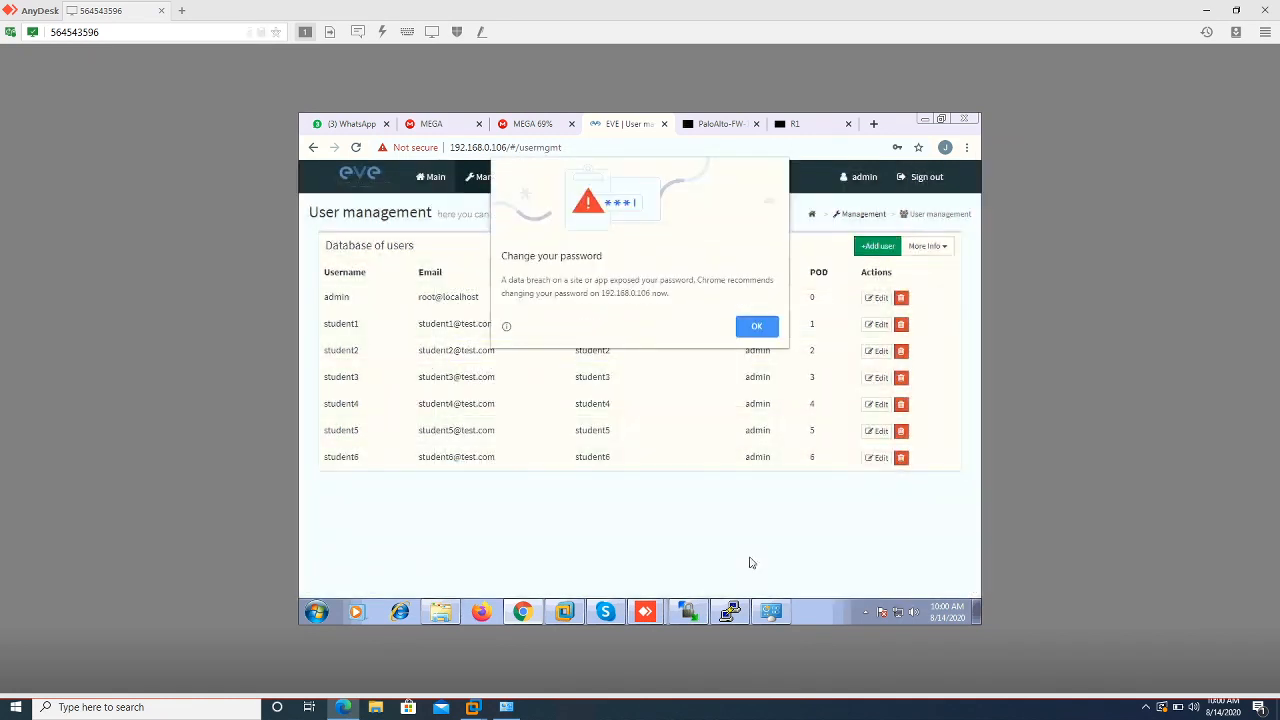
Dismiss the leftover password warning and enter user name student7 with its password twice
left_click(740, 330)
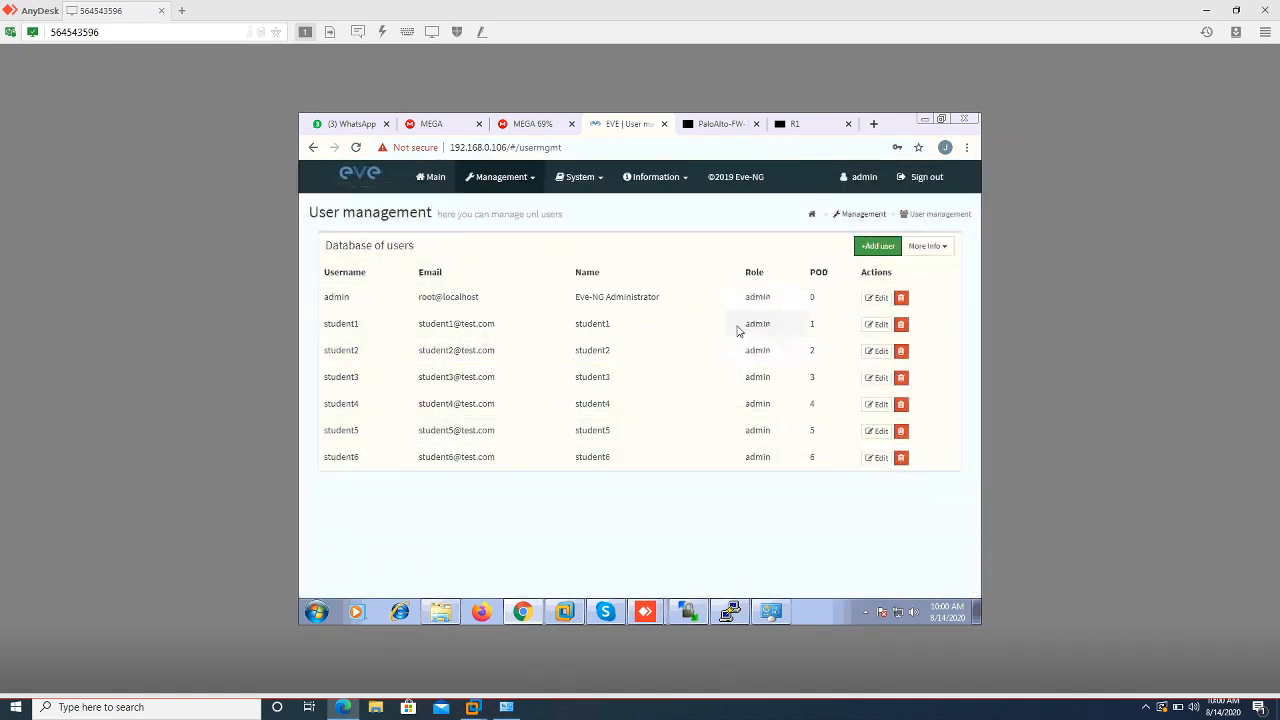
left_click(889, 254)
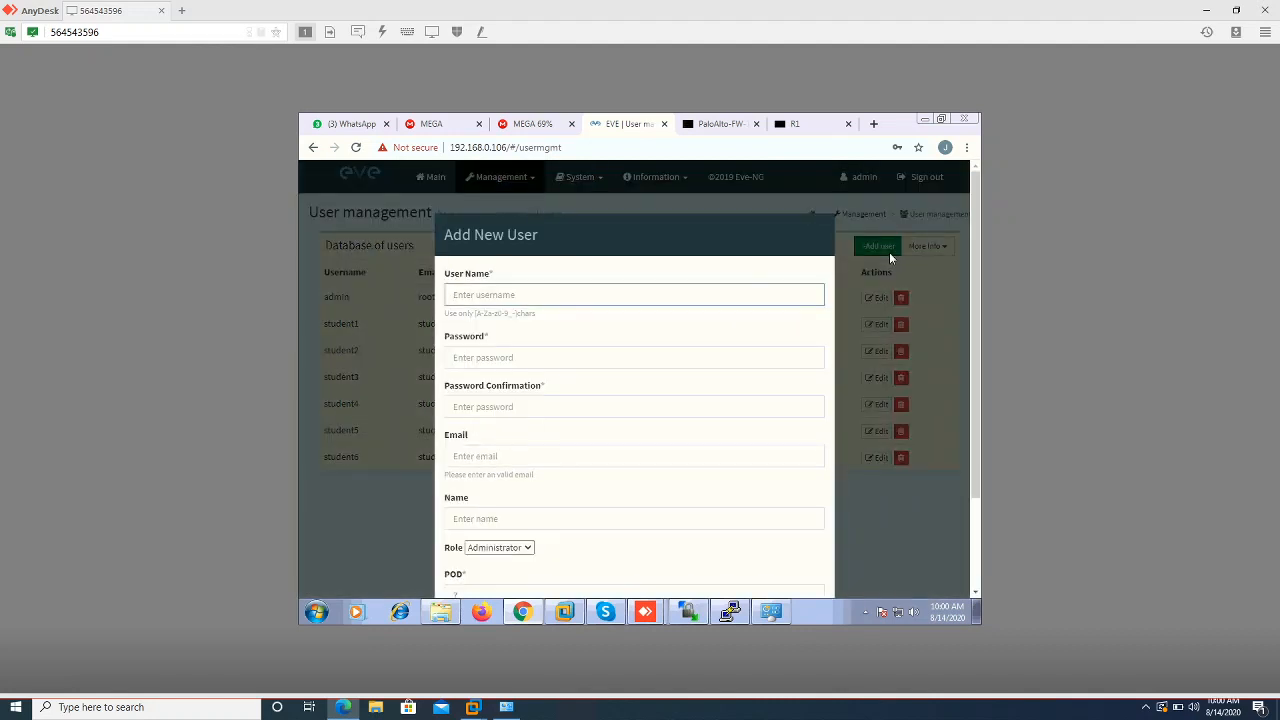
type("student6")
key("BackSpace")
type("7")
key("ctrl+a")
key("ctrl+c")
key("Tab")
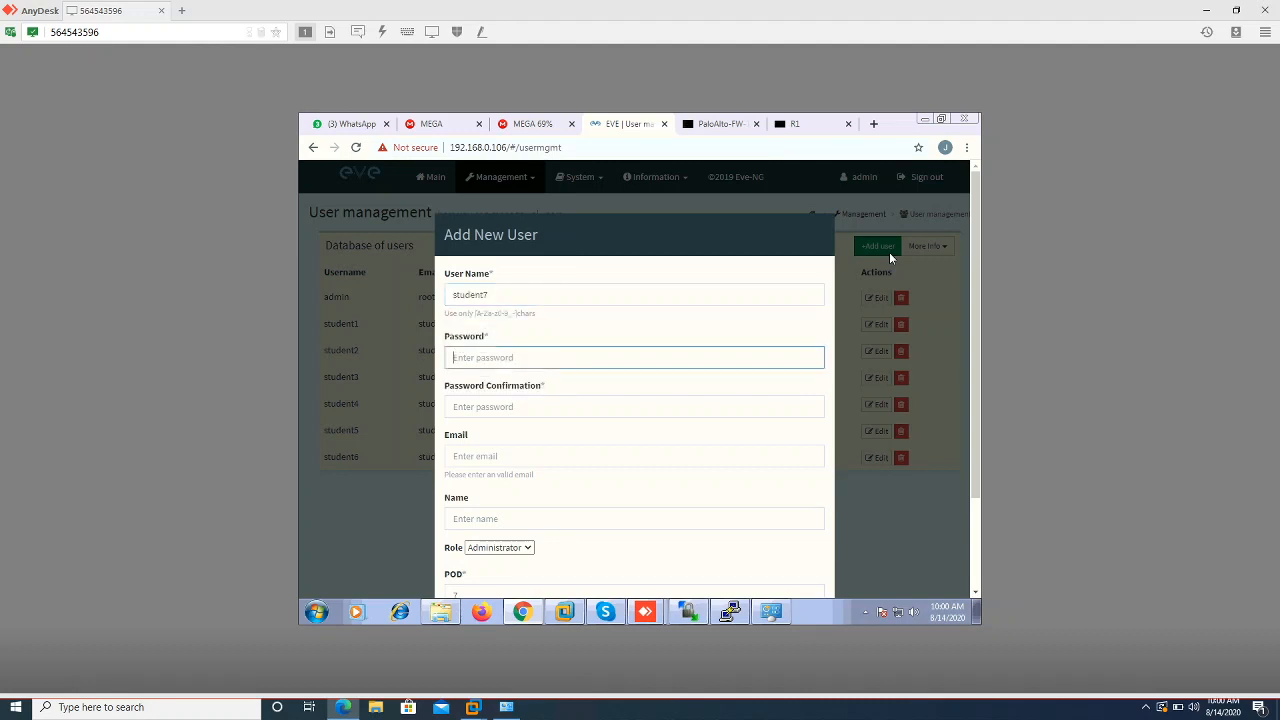
key("ctrl+v")
key("Tab")
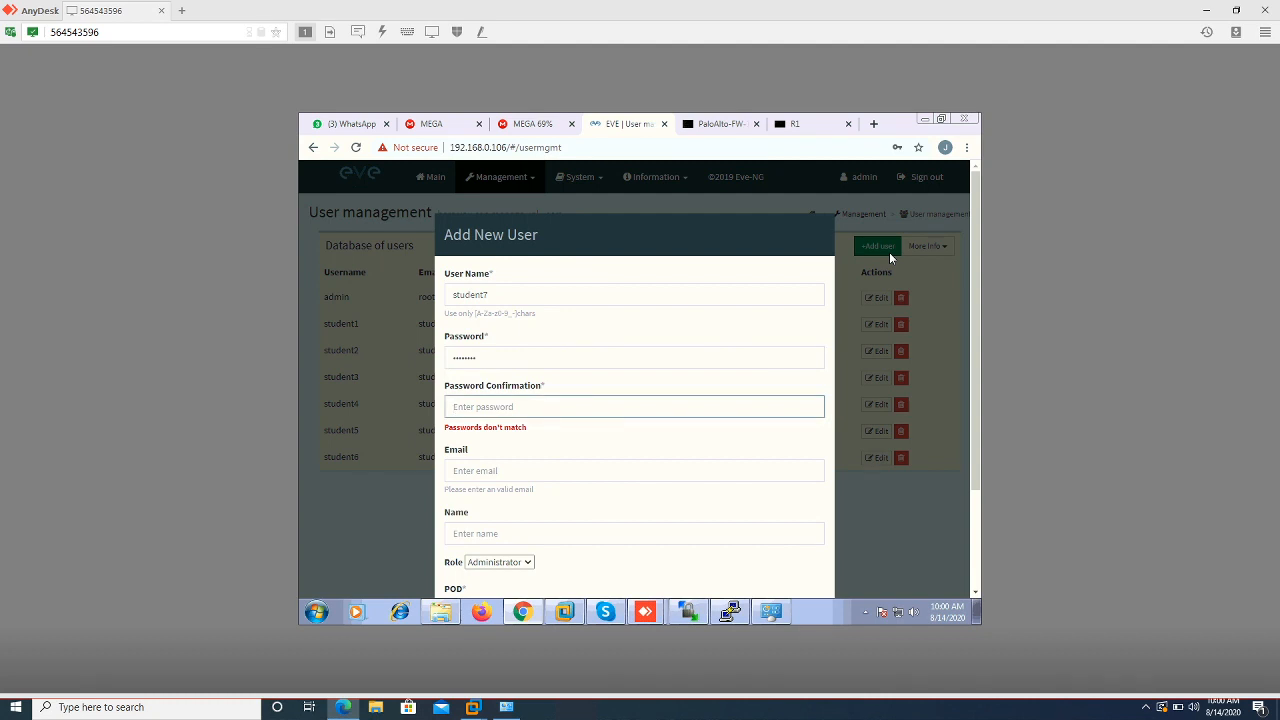
key("ctrl+v")
key("Tab")
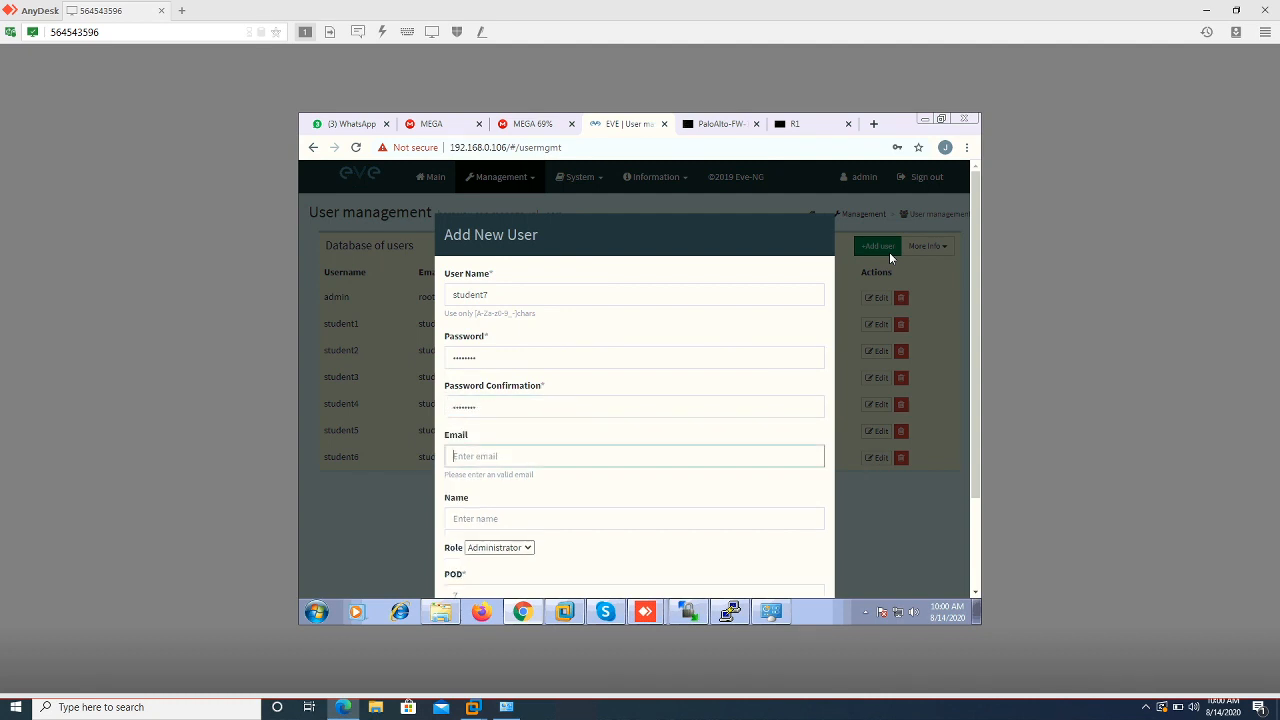
key("ctrl+v")
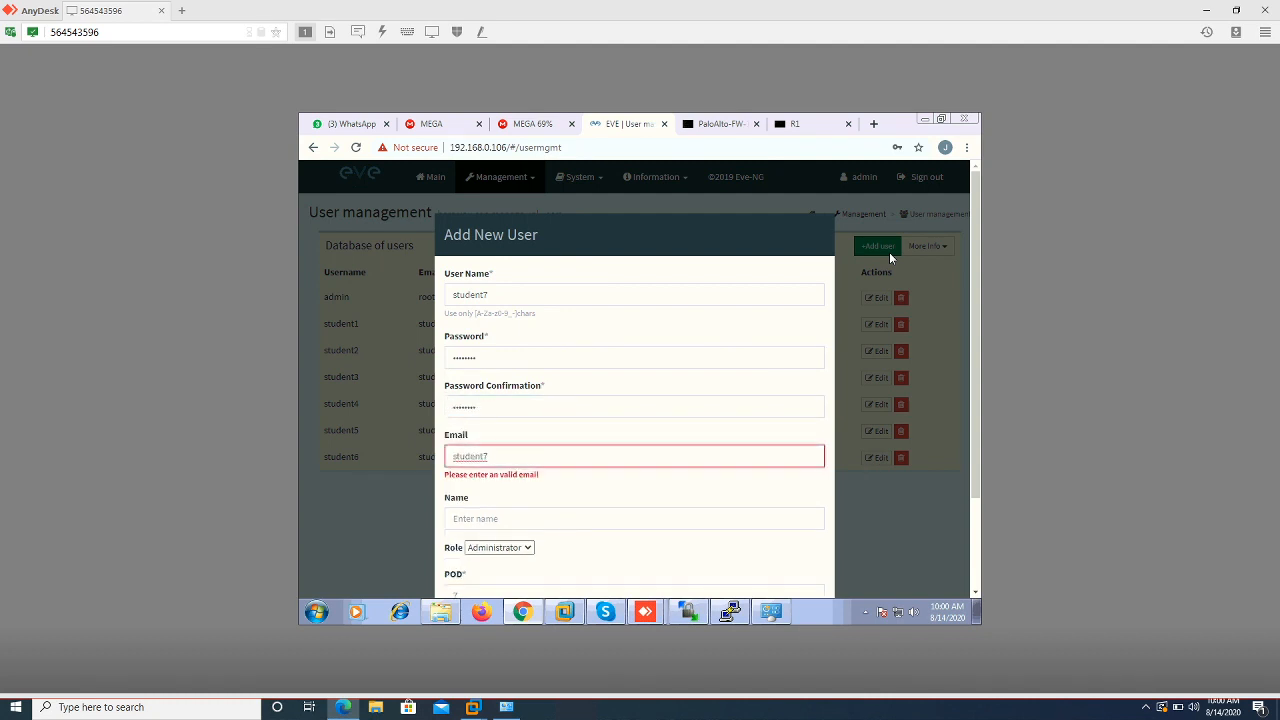
type("@test")
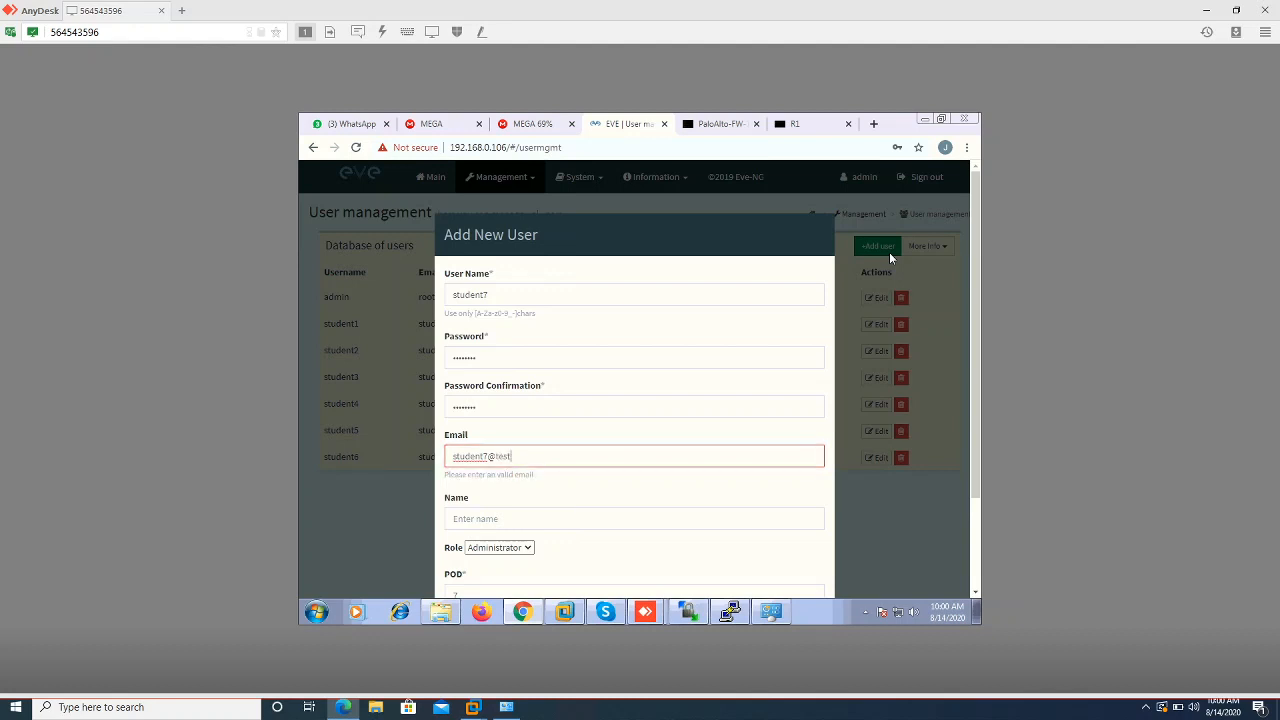
type(".com")
left_click(684, 513)
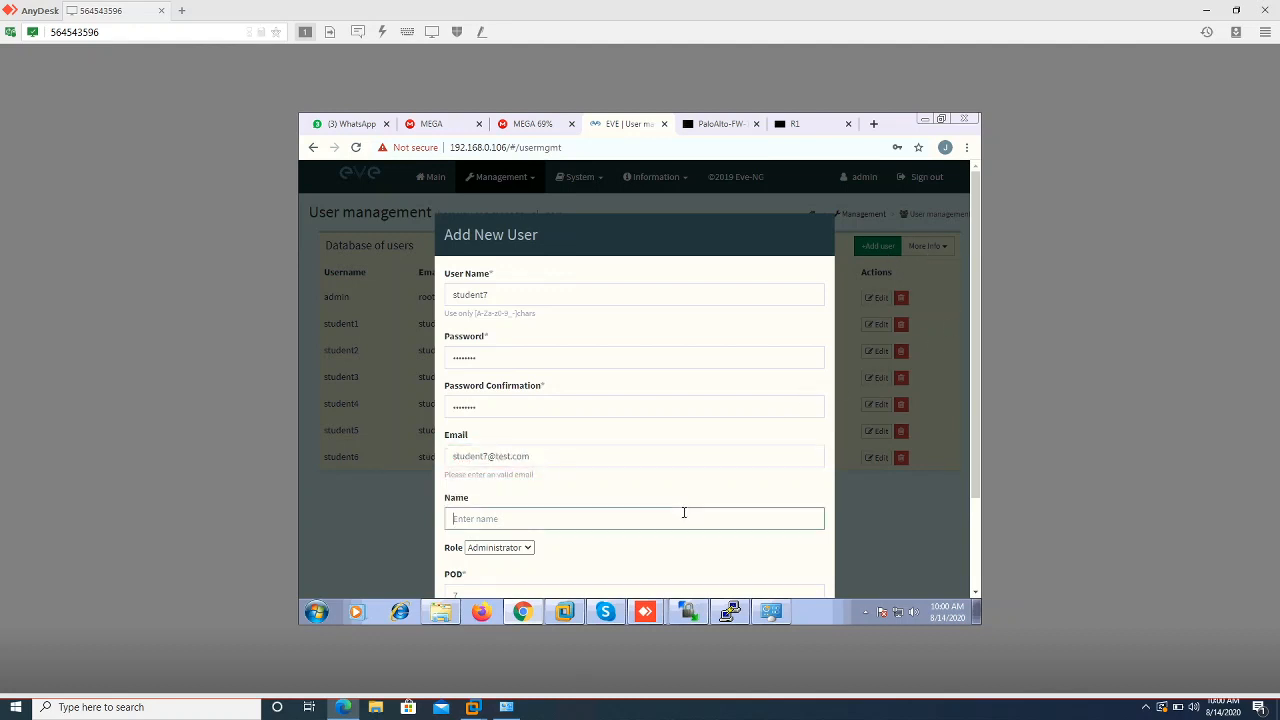
type("student7")
left_click(787, 556)
scroll(788, 555, "down", 2)
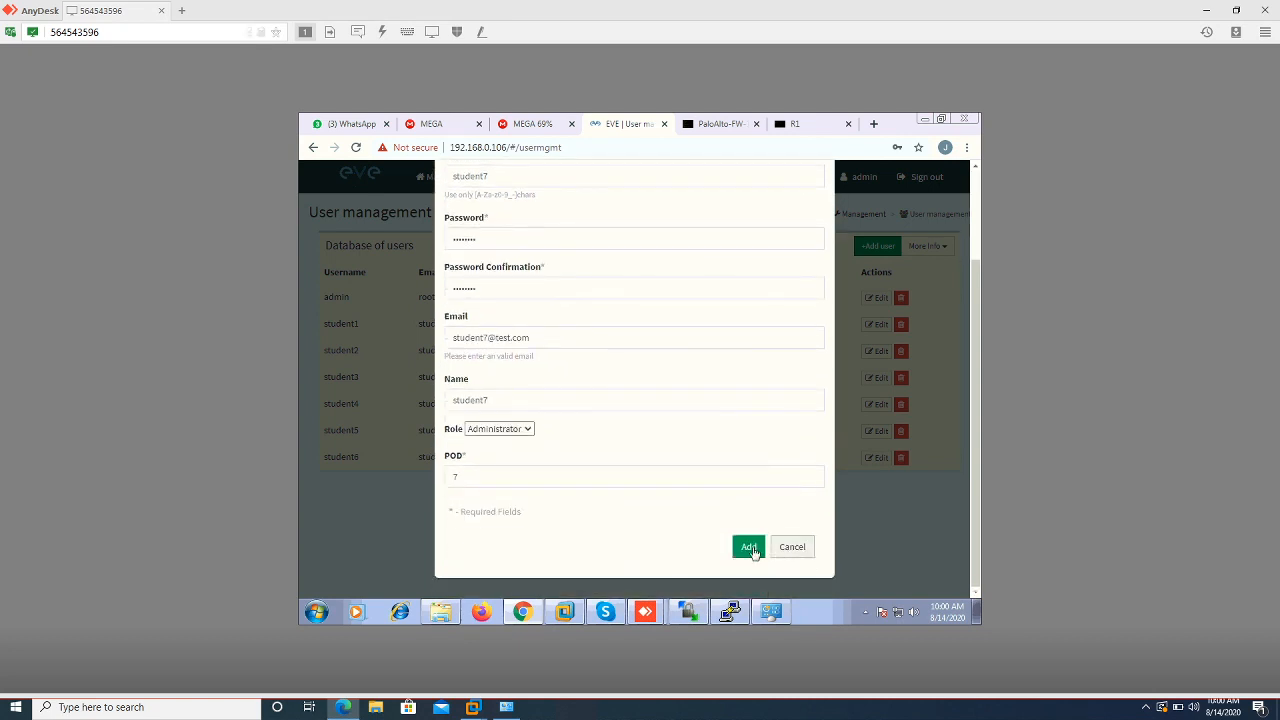
left_click(750, 548)
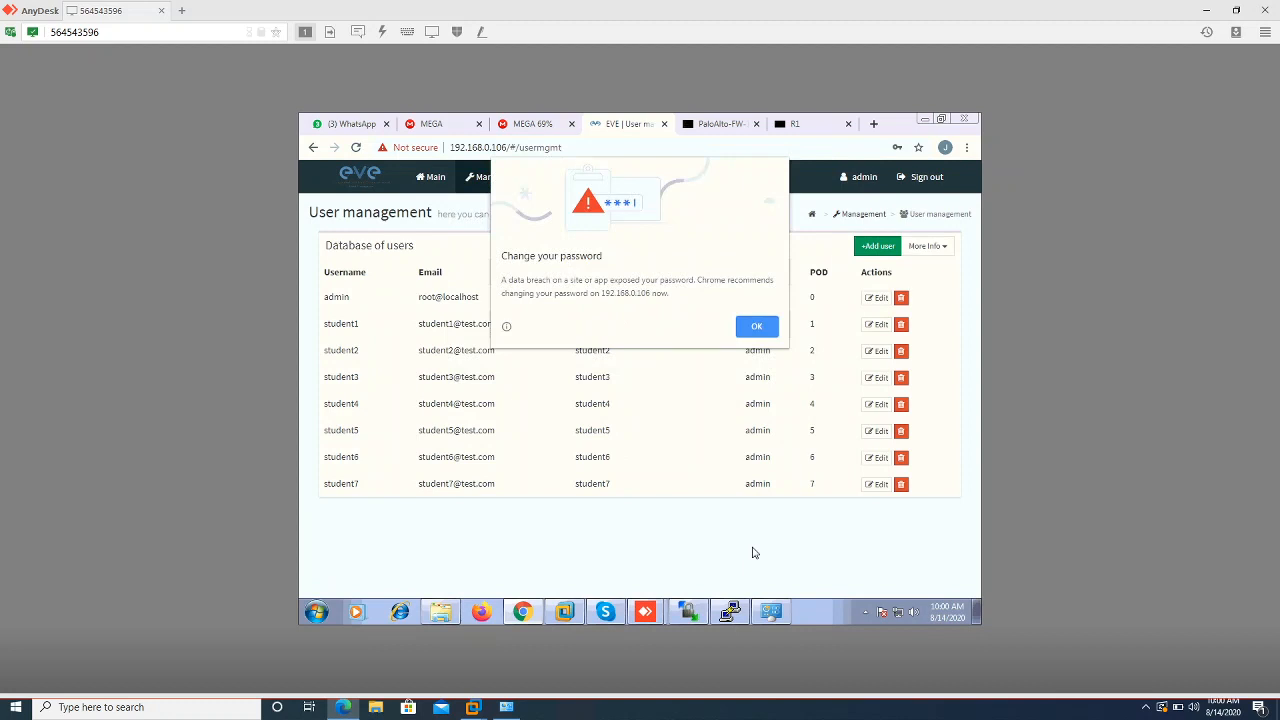
left_click(749, 325)
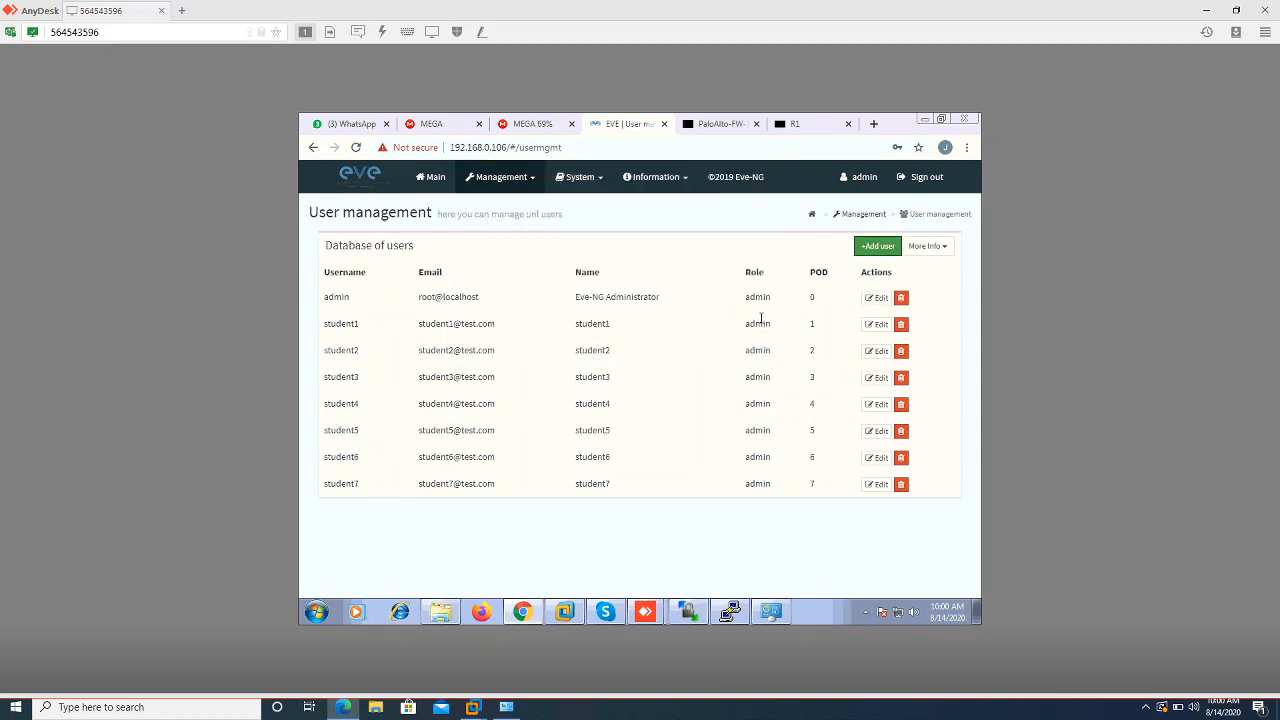
Sign out of admin and replace the prefilled login name with student1
left_click(903, 177)
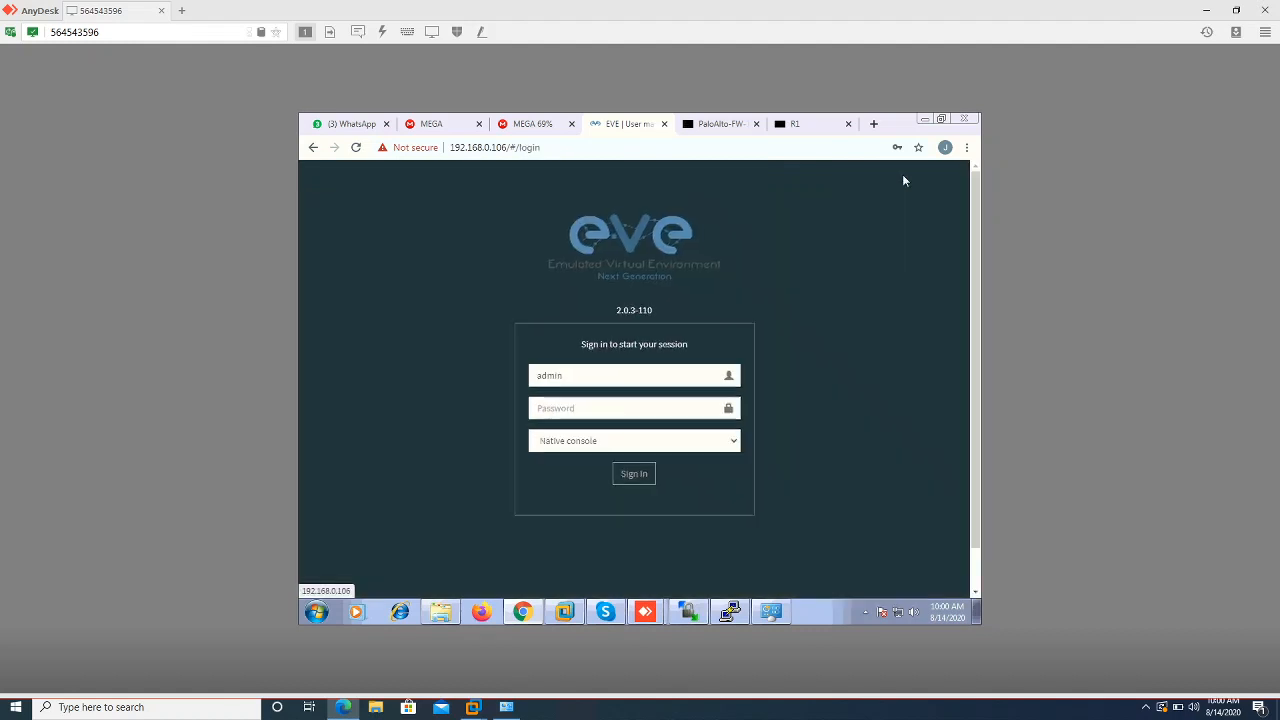
left_click(568, 412)
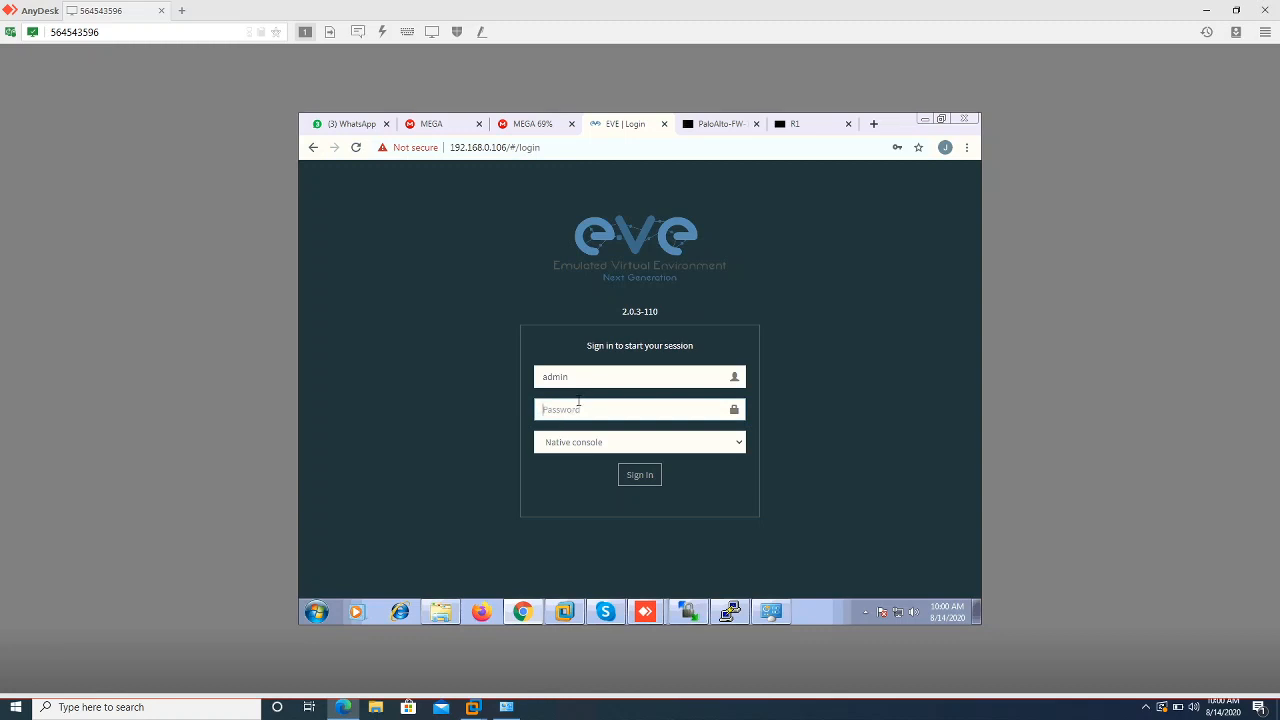
left_click_drag(585, 387, 500, 367)
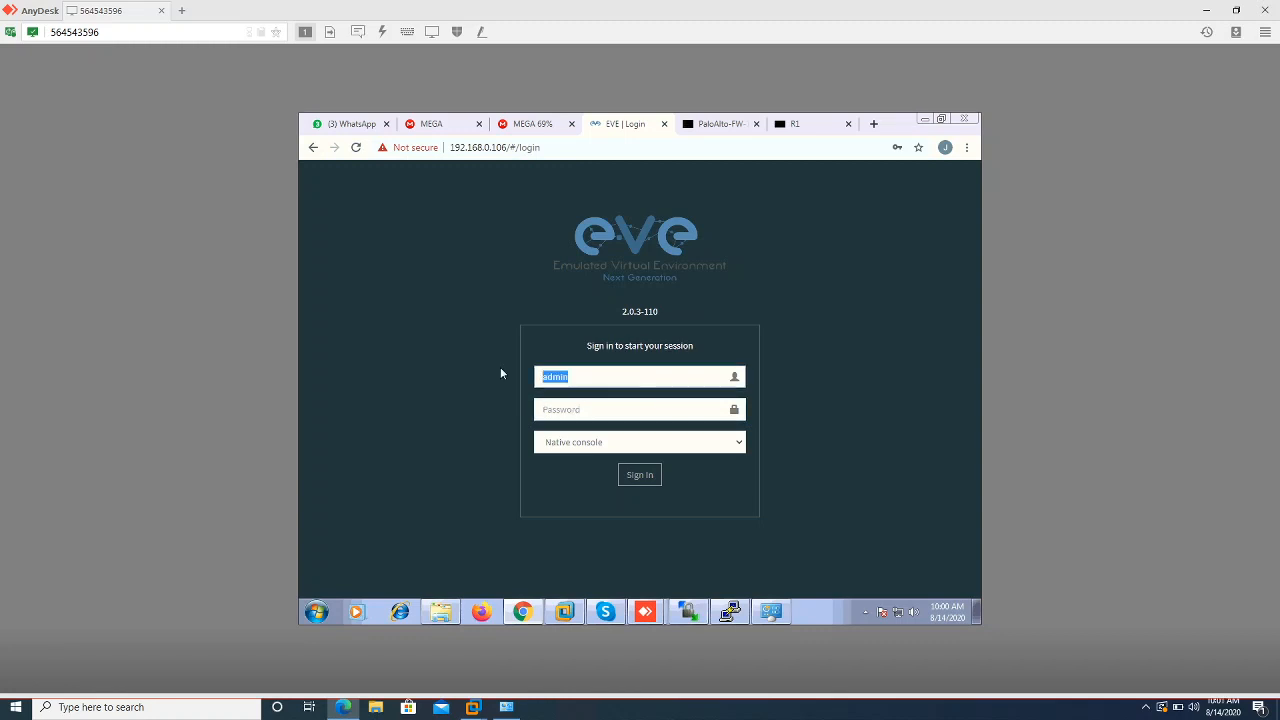
type("student")
type("s")
Enter student1's password, choose the Html5 console, and close the PaloAlto-FW and R1 tabs
left_click(586, 410)
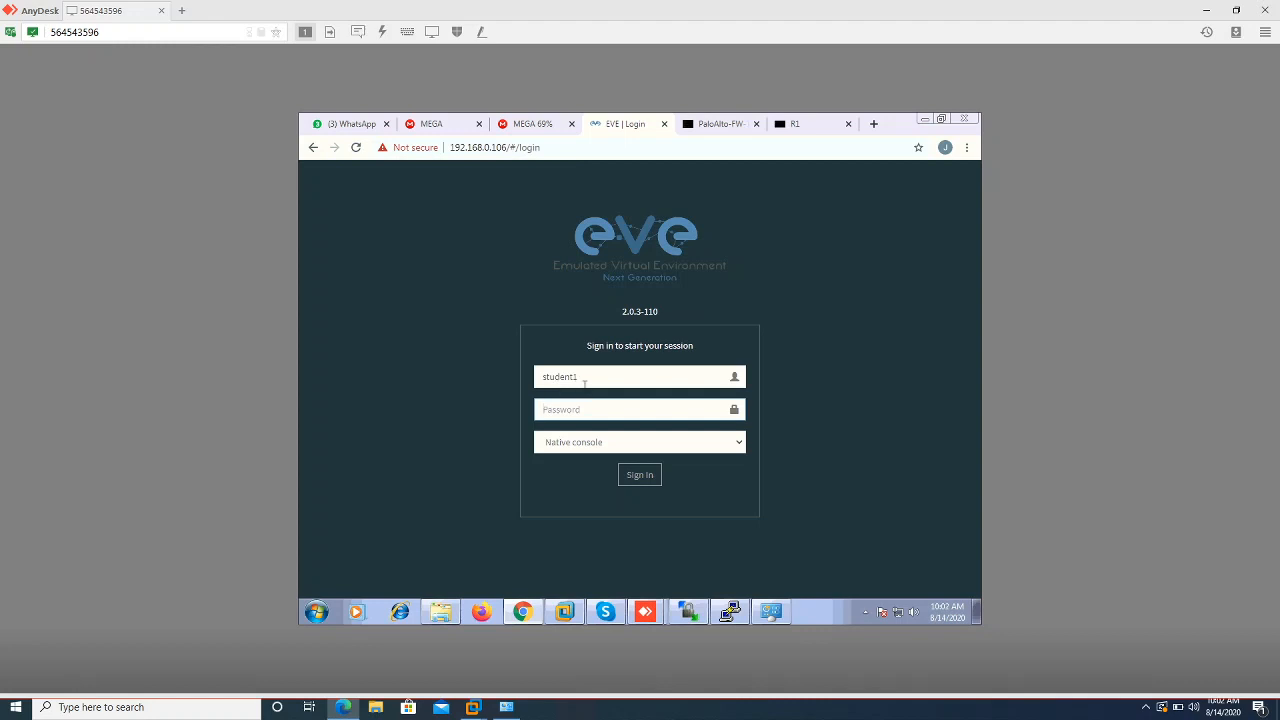
type("•••••••")
left_click(600, 450)
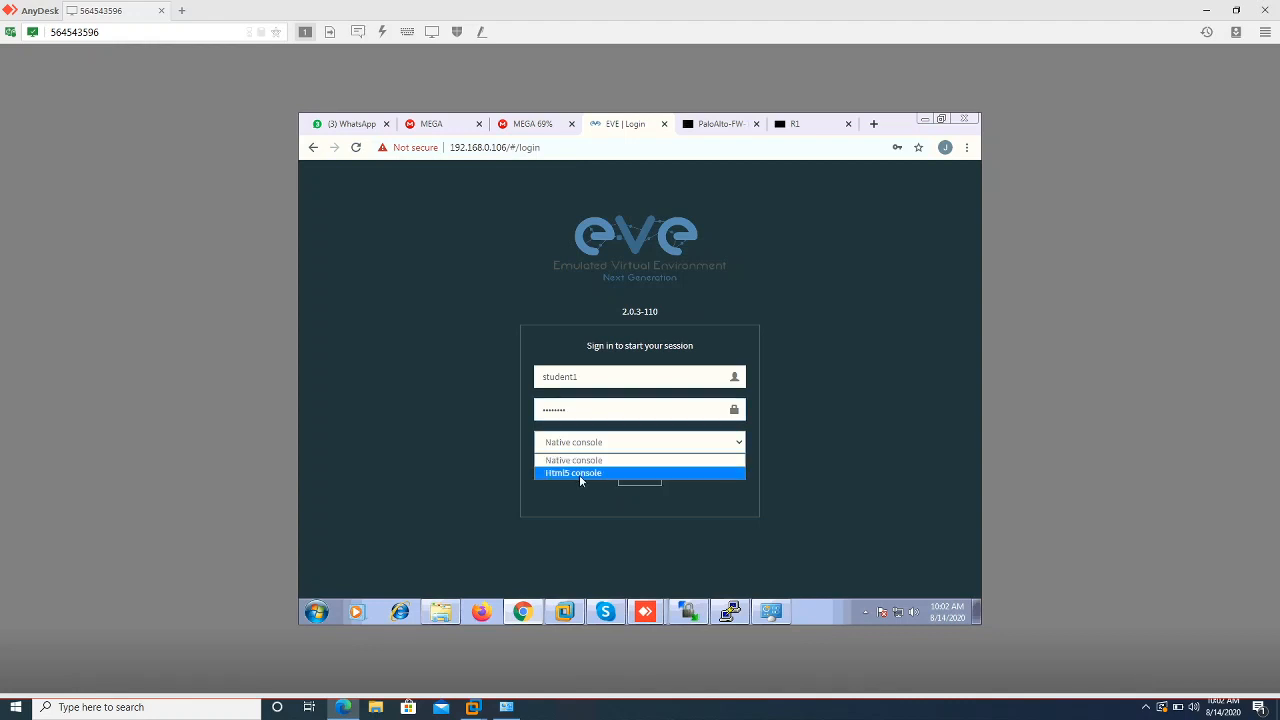
left_click(579, 474)
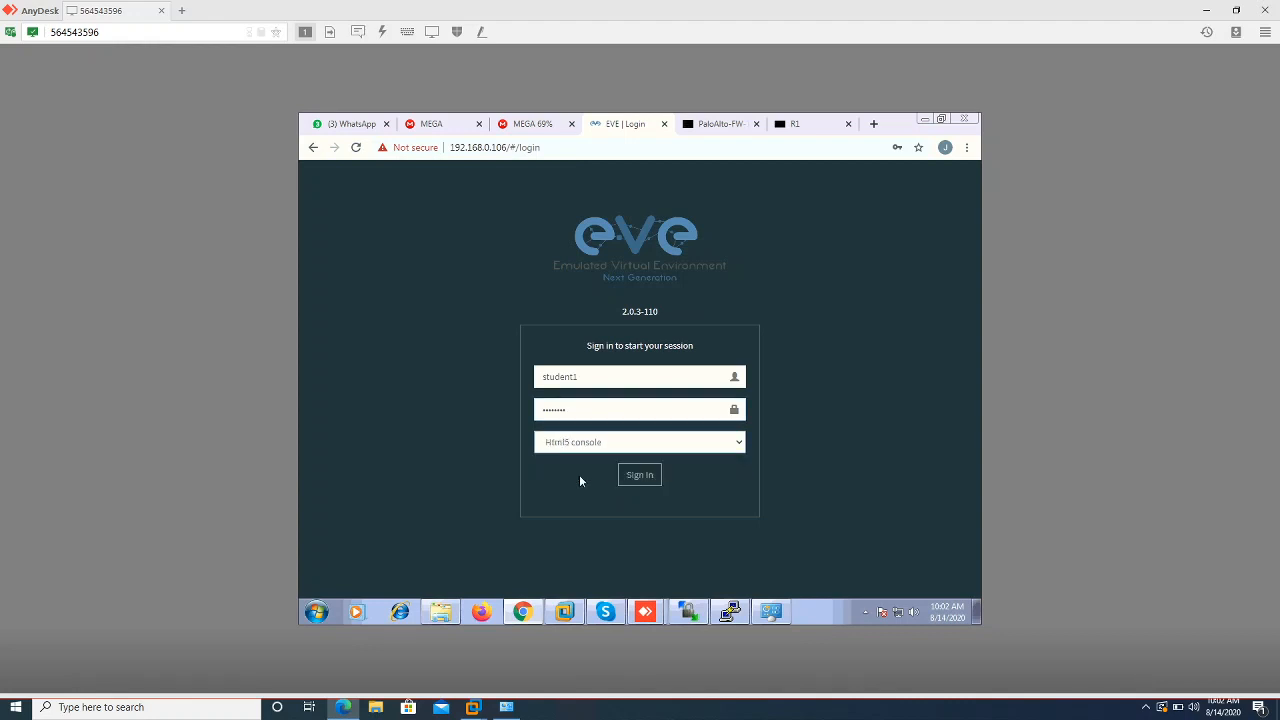
left_click(757, 124)
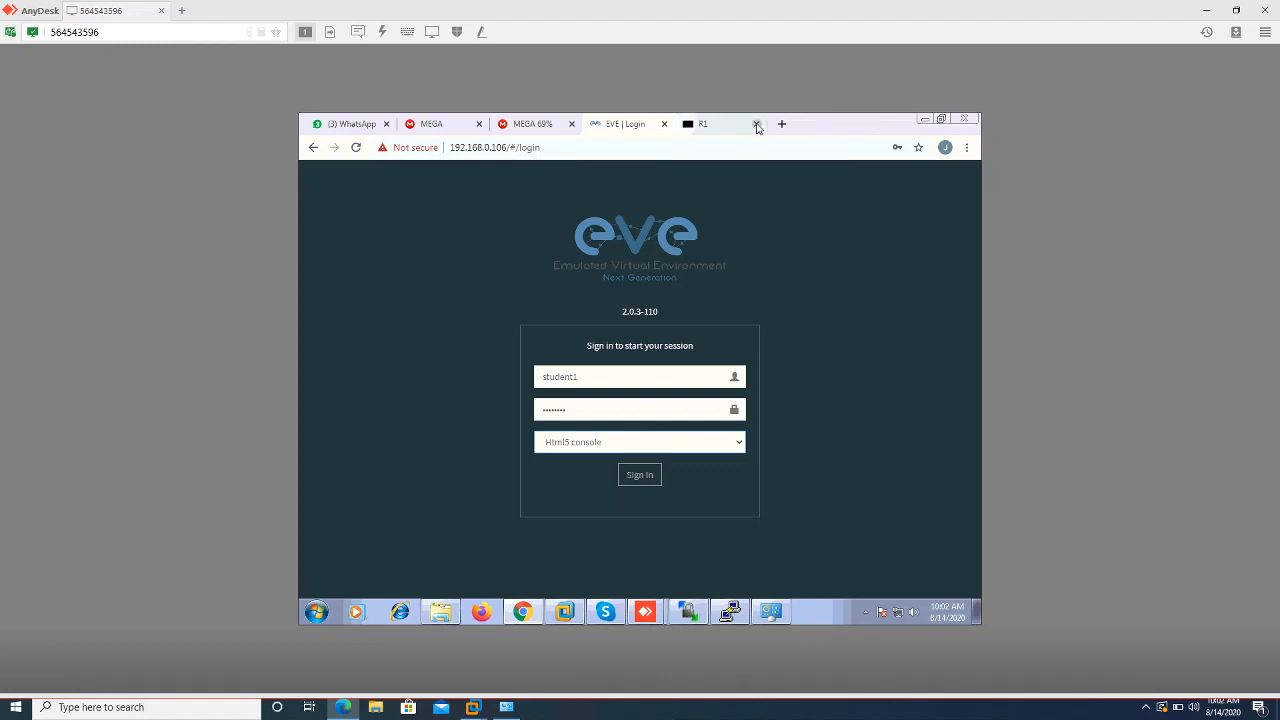
left_click(757, 124)
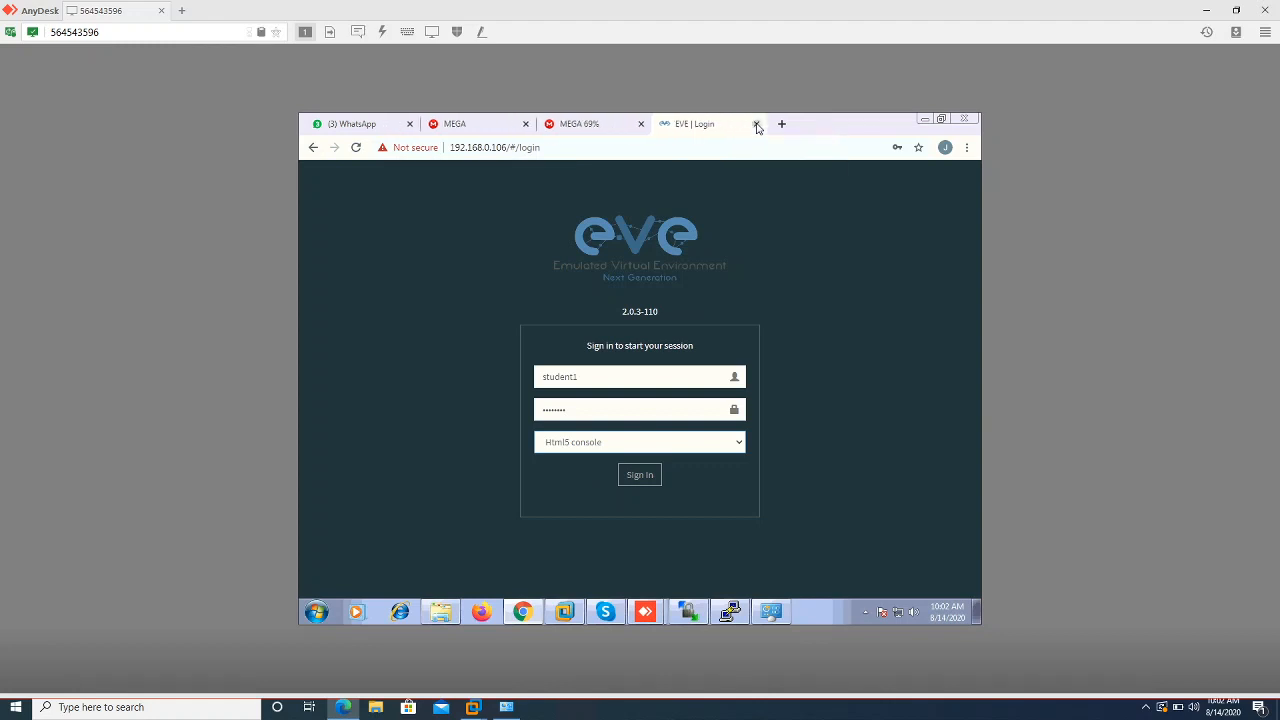
Sign in as student1 and preview PA LAB.unl in the file manager
left_click(638, 474)
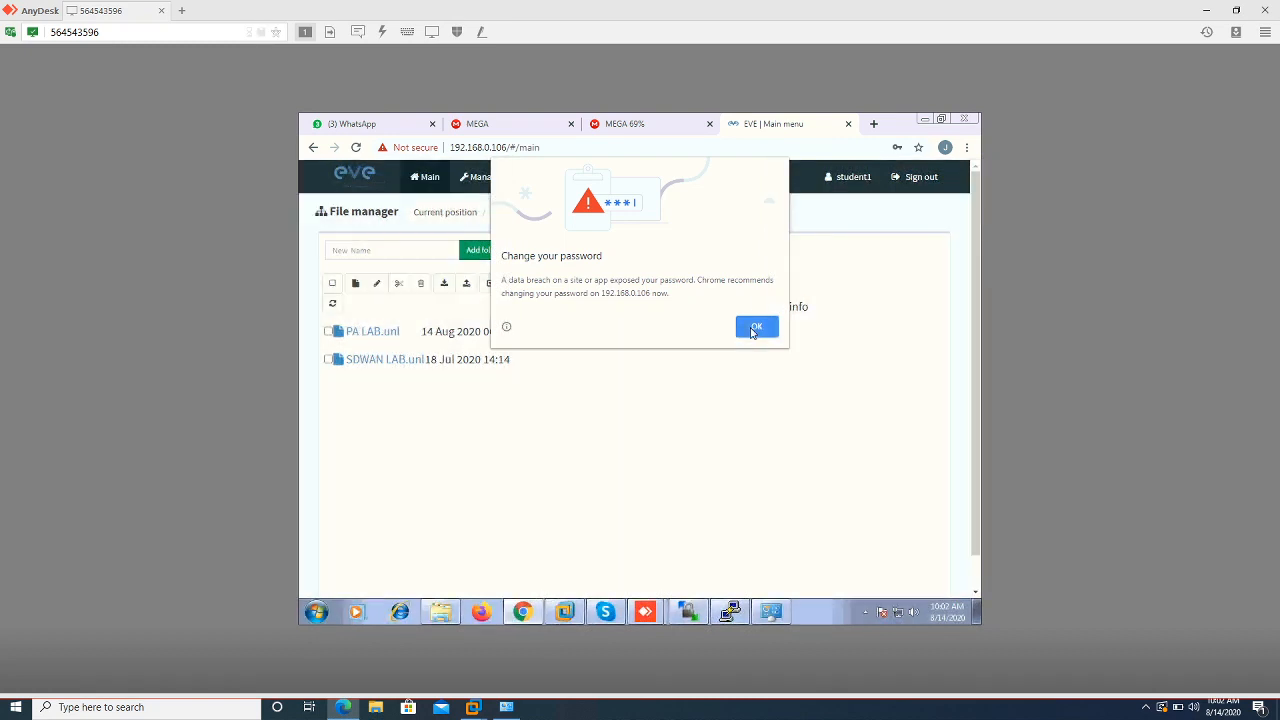
left_click(757, 326)
left_click(350, 335)
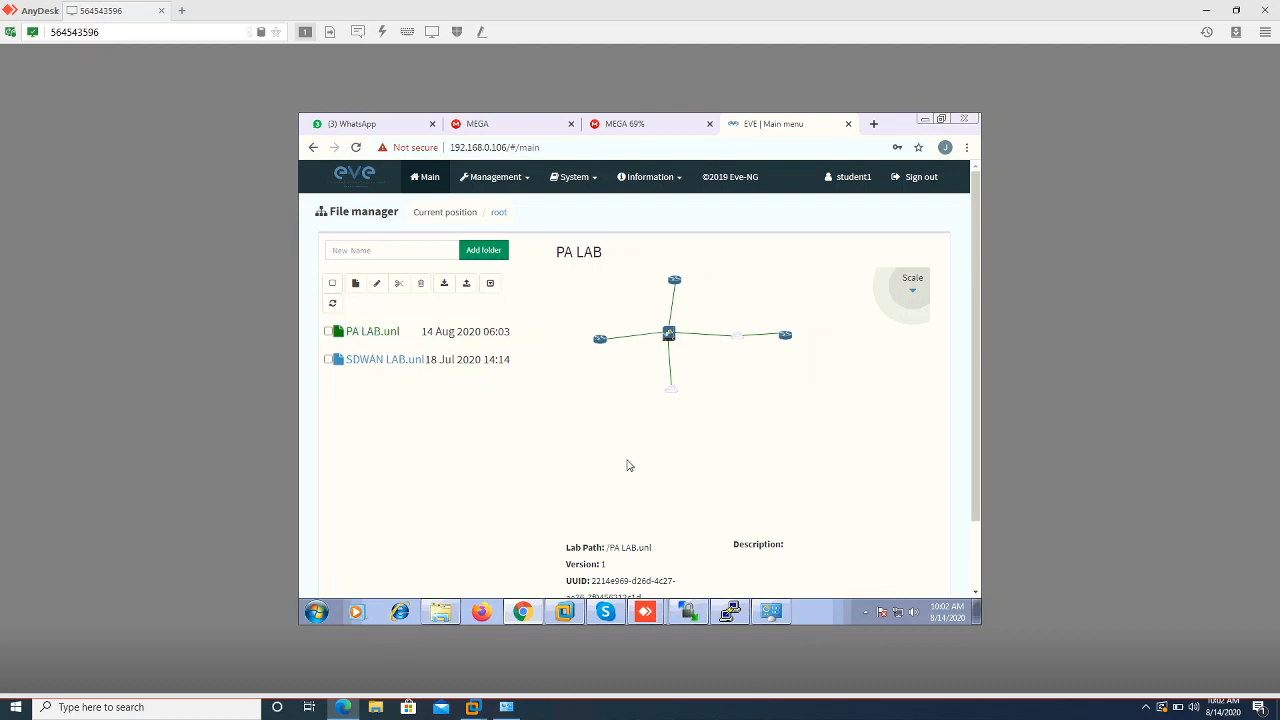
scroll(628, 466, "down", 1)
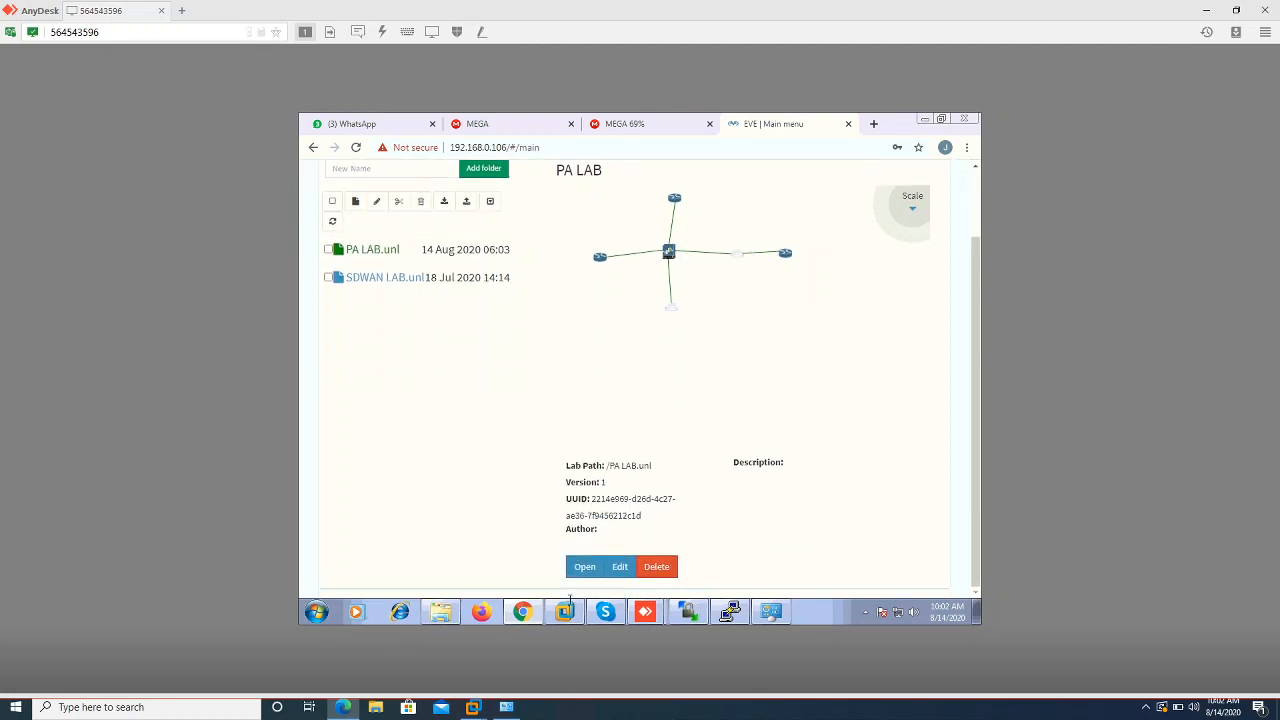
Open the PA LAB topology and check router R2's actions menu without starting it
left_click(582, 567)
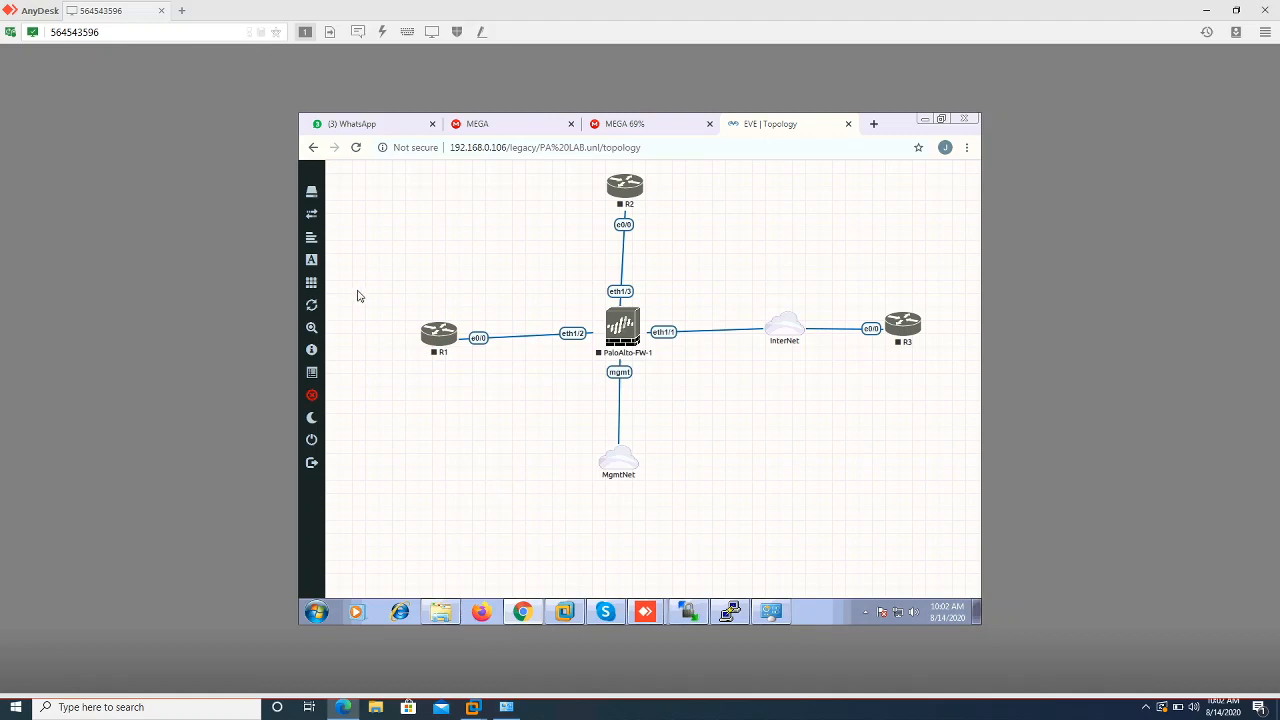
mouse_move(314, 286)
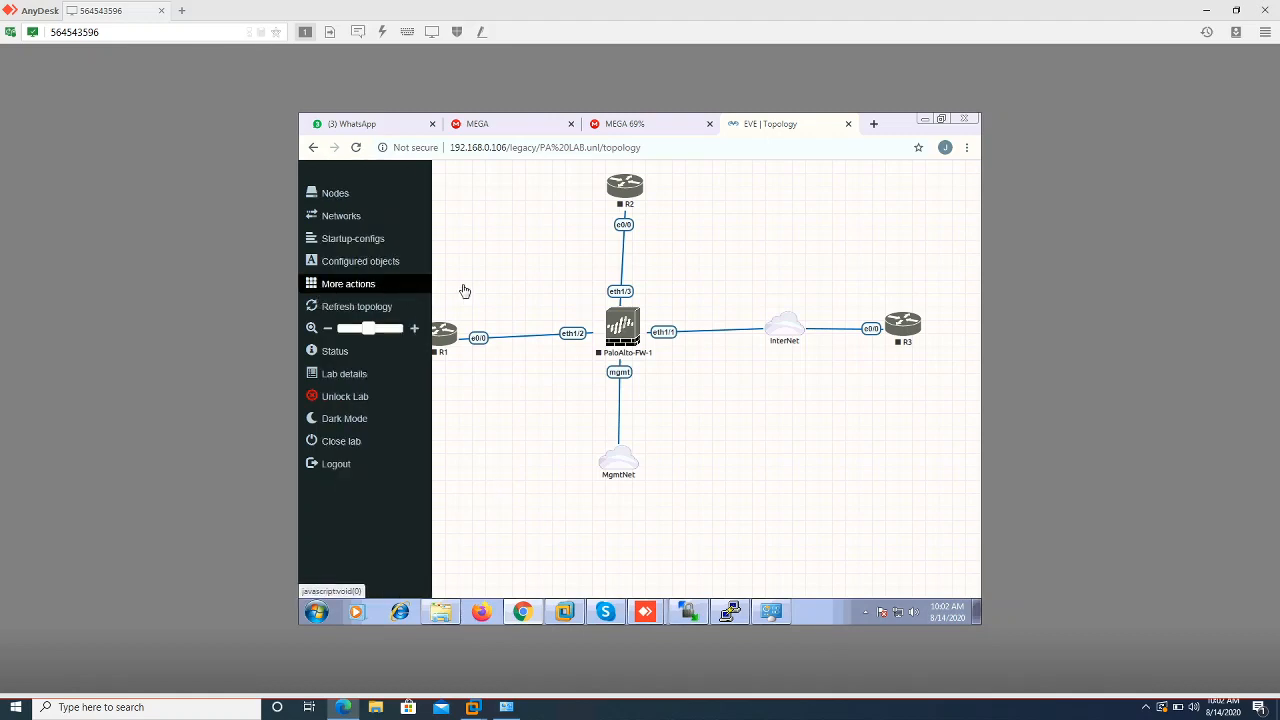
right_click(627, 187)
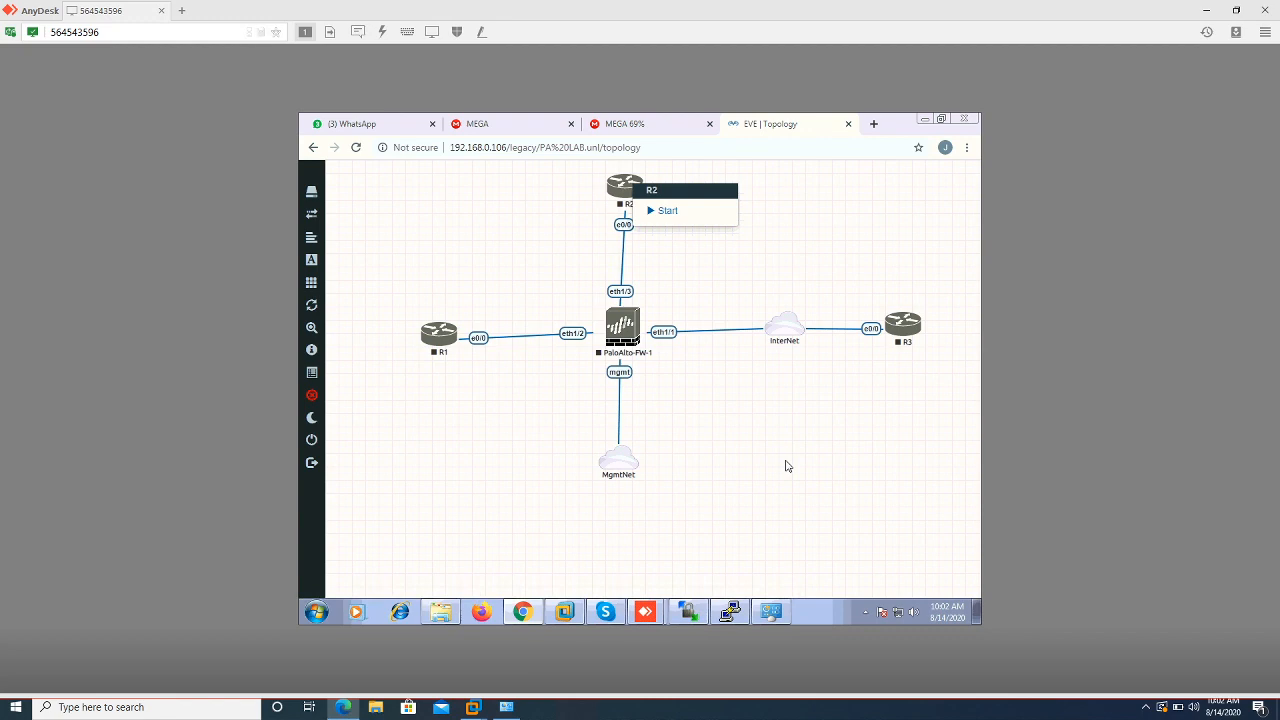
left_click(755, 471)
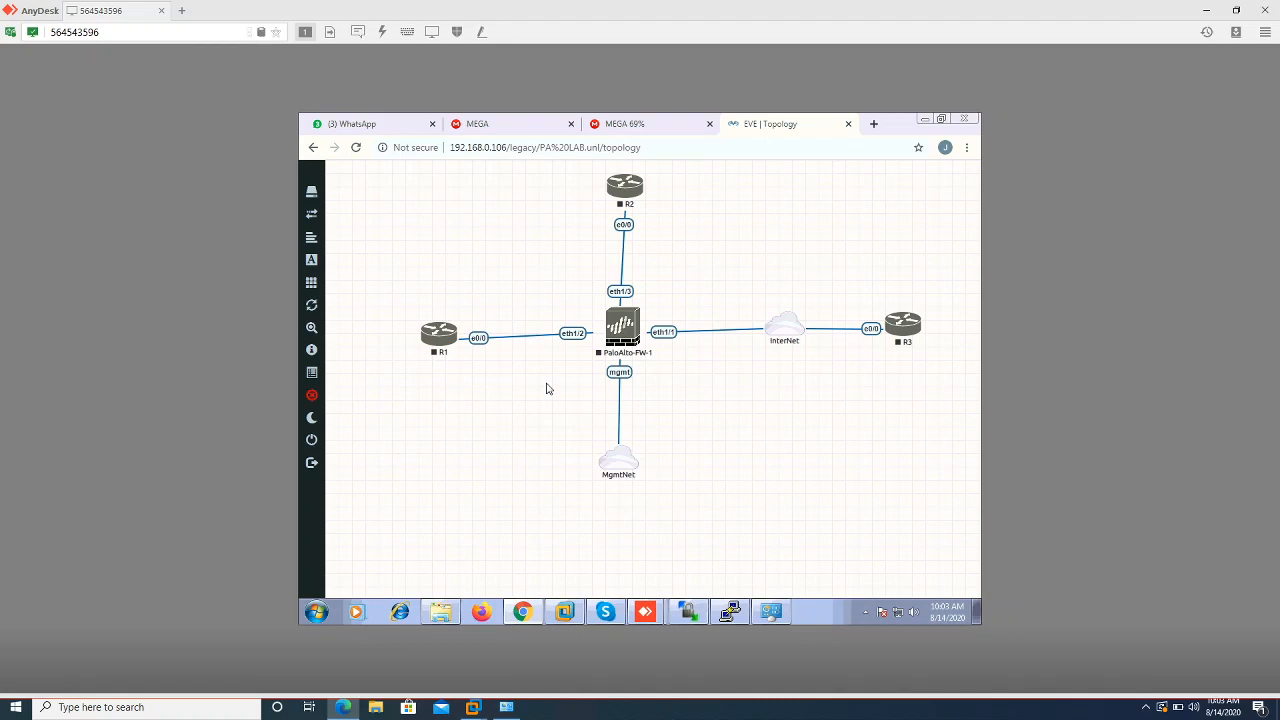
Close the PA LAB lab and reselect PA LAB.unl to preview its topology and details
left_click(329, 443)
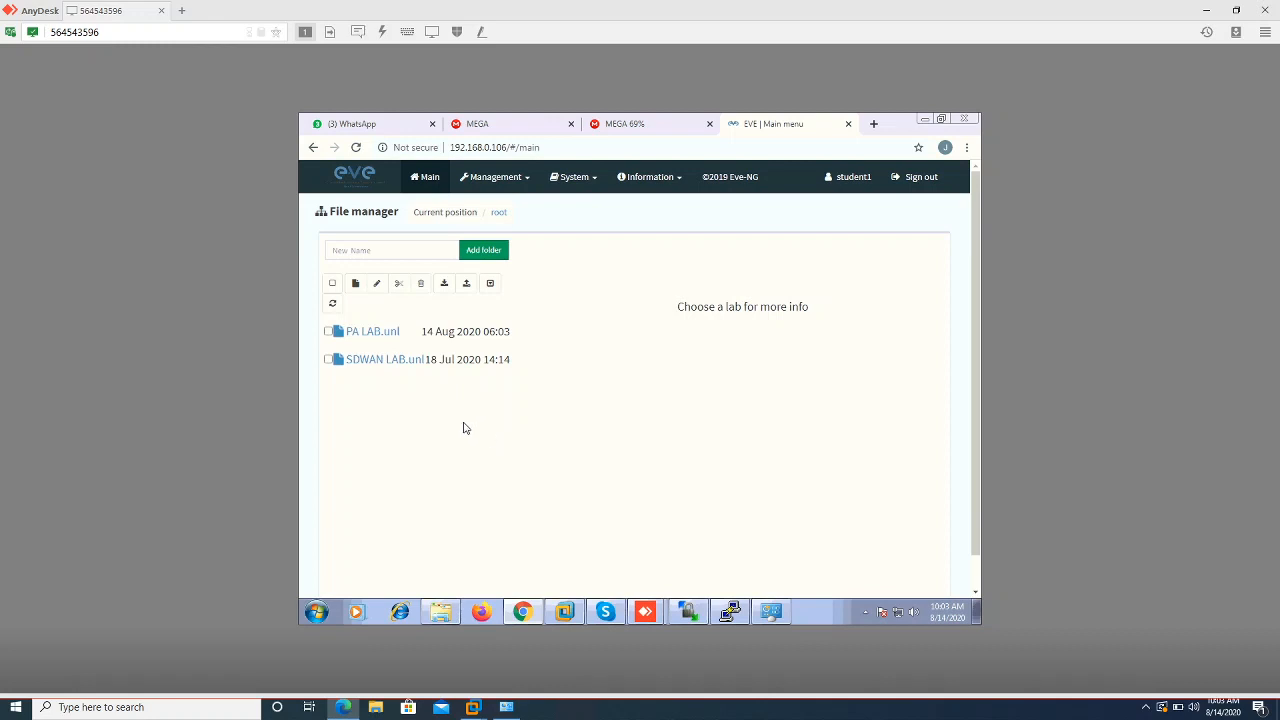
left_click(357, 334)
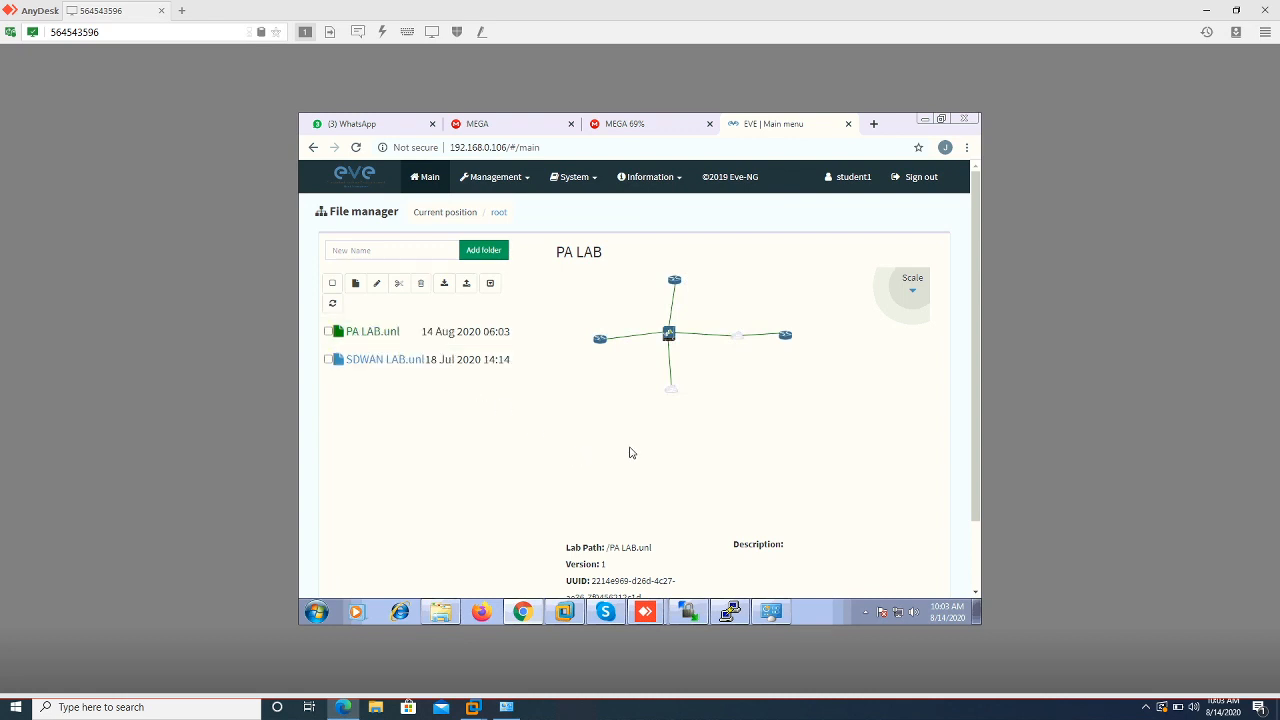